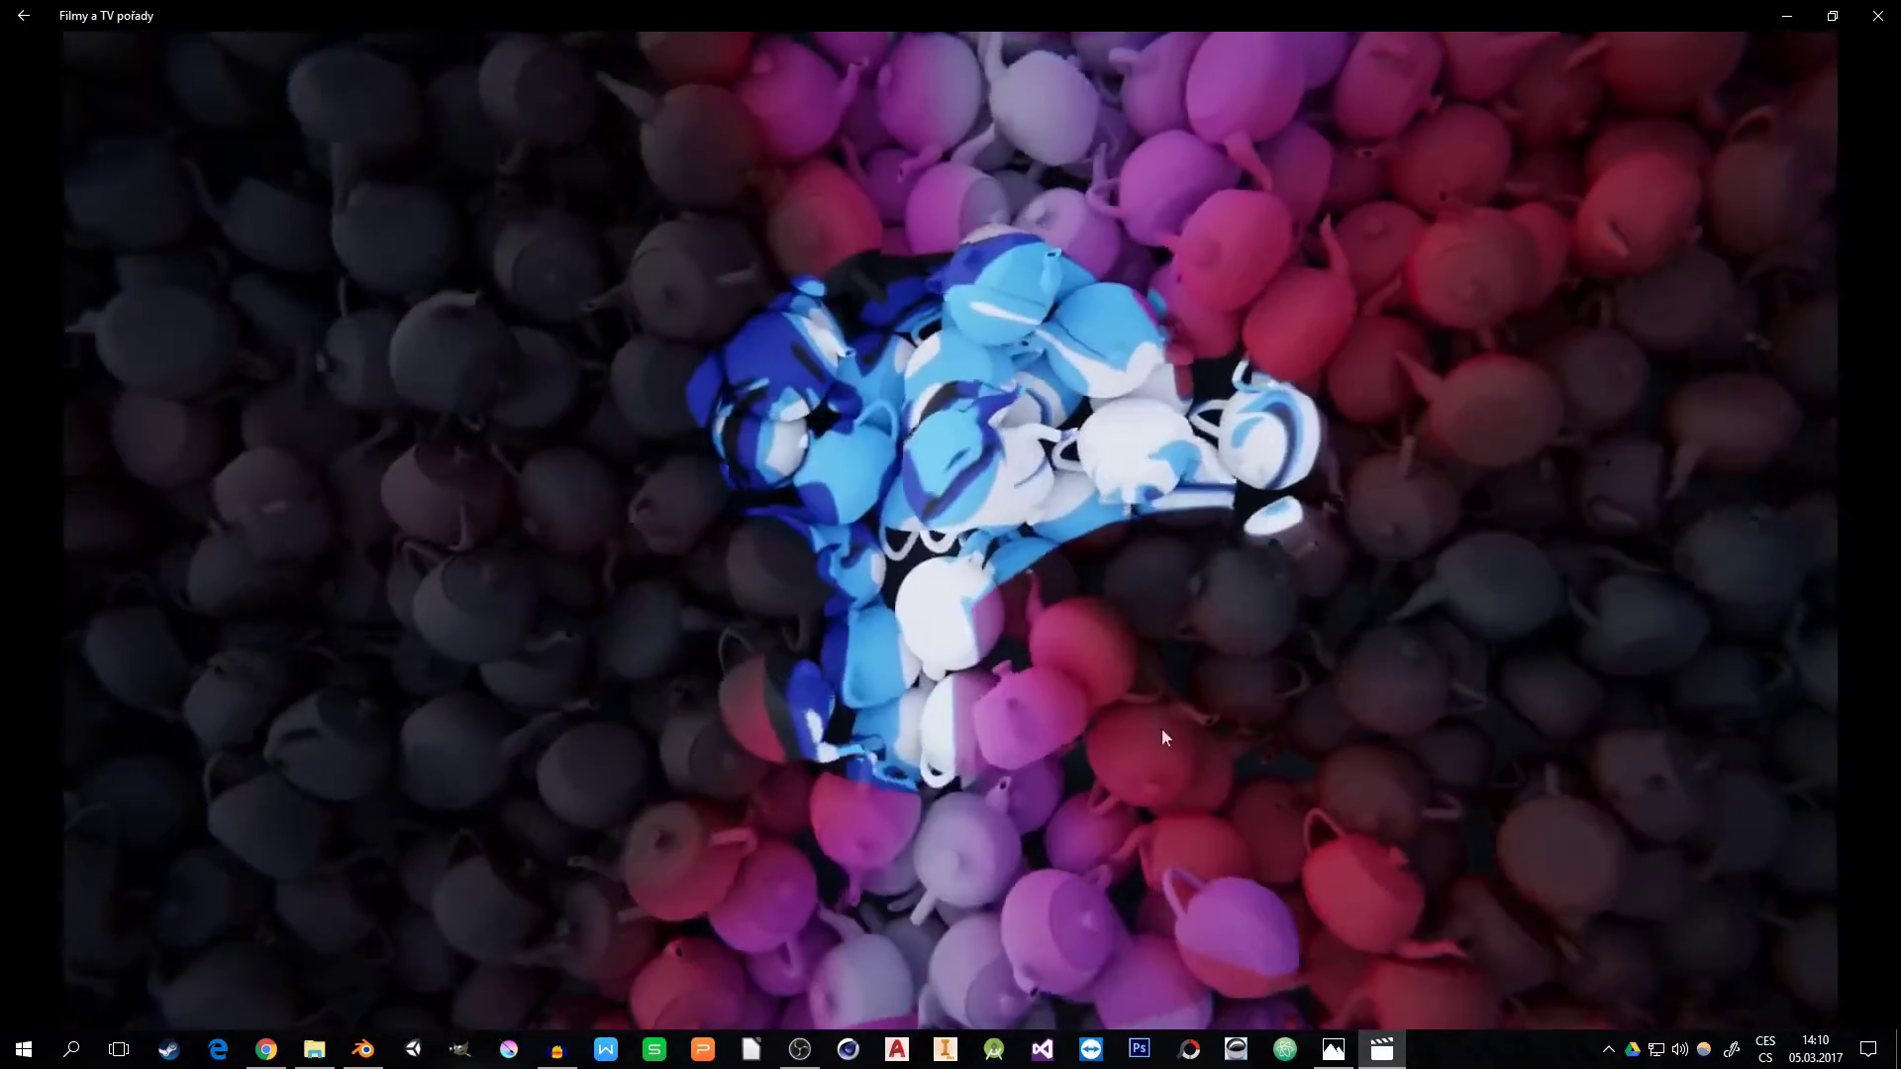
- Review the teapot animation video and the Teapot.png render as references, and switch to Blender
click(948, 988)
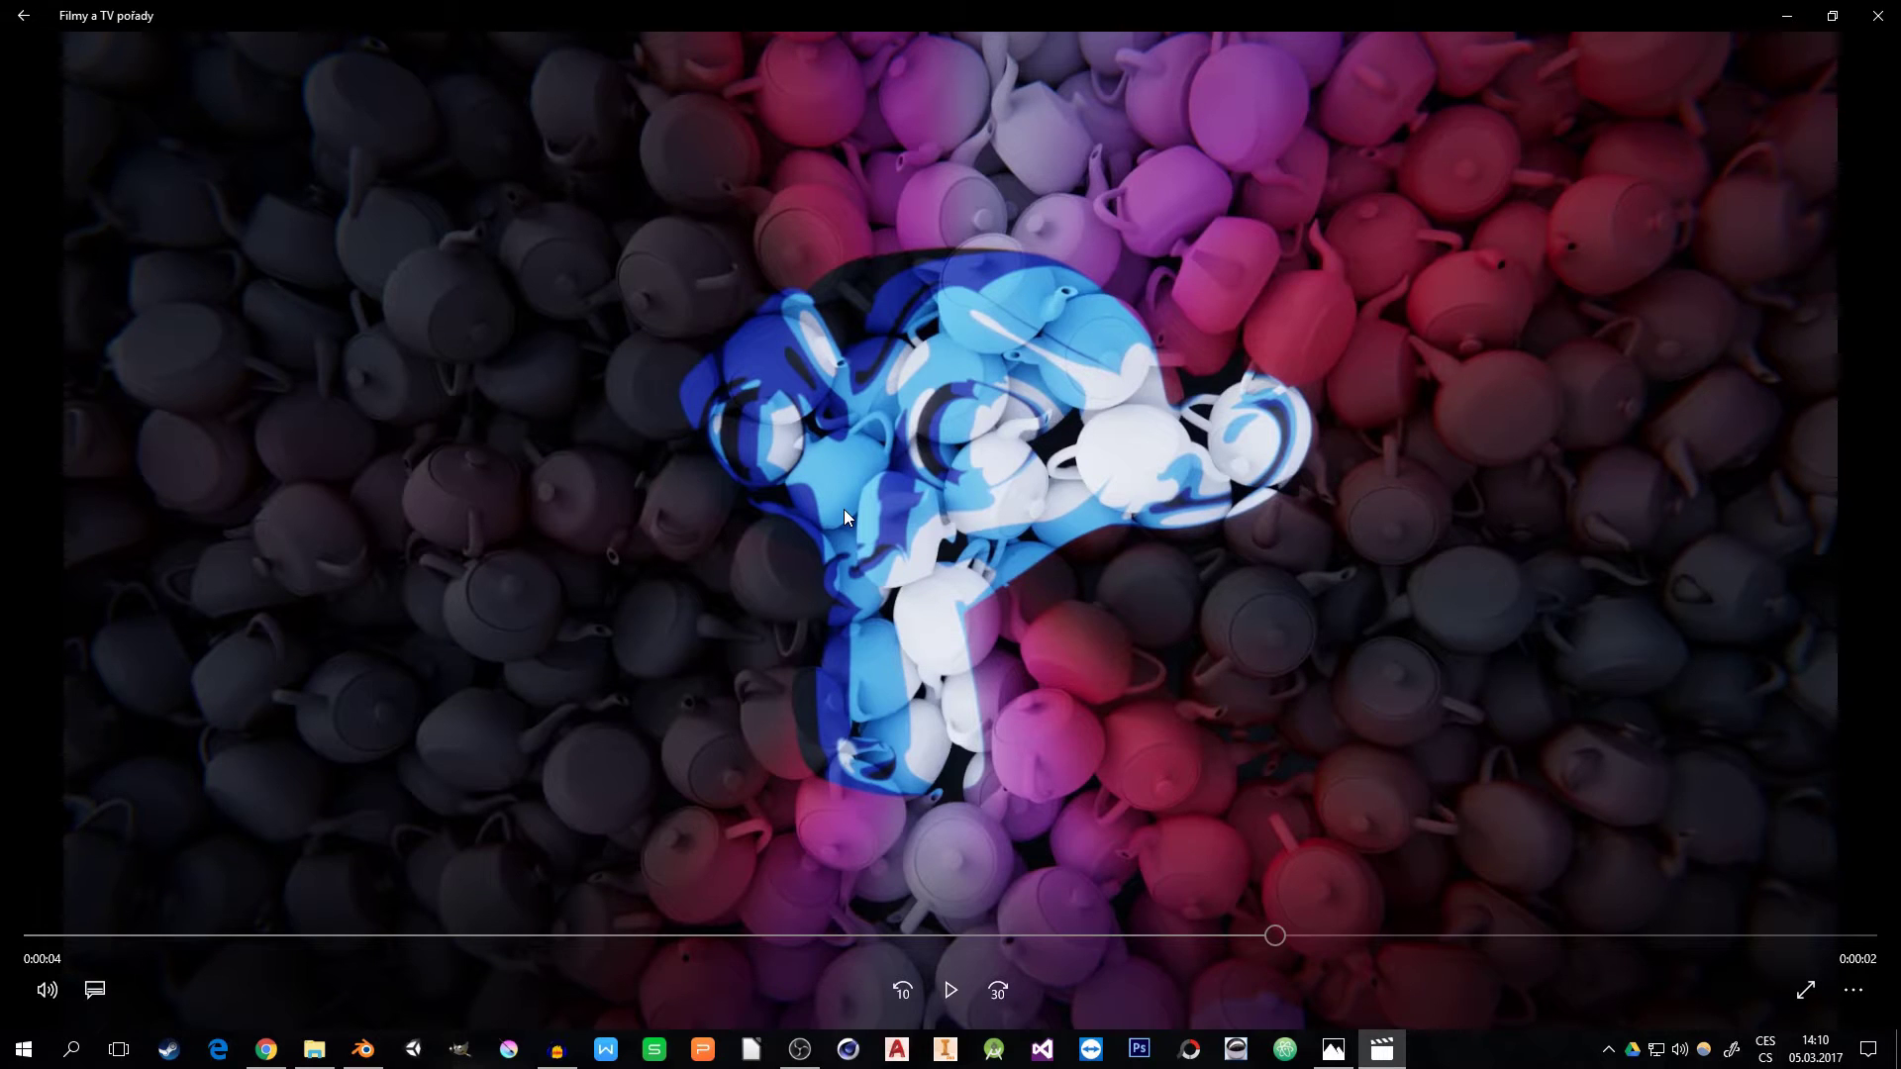
click(1334, 1055)
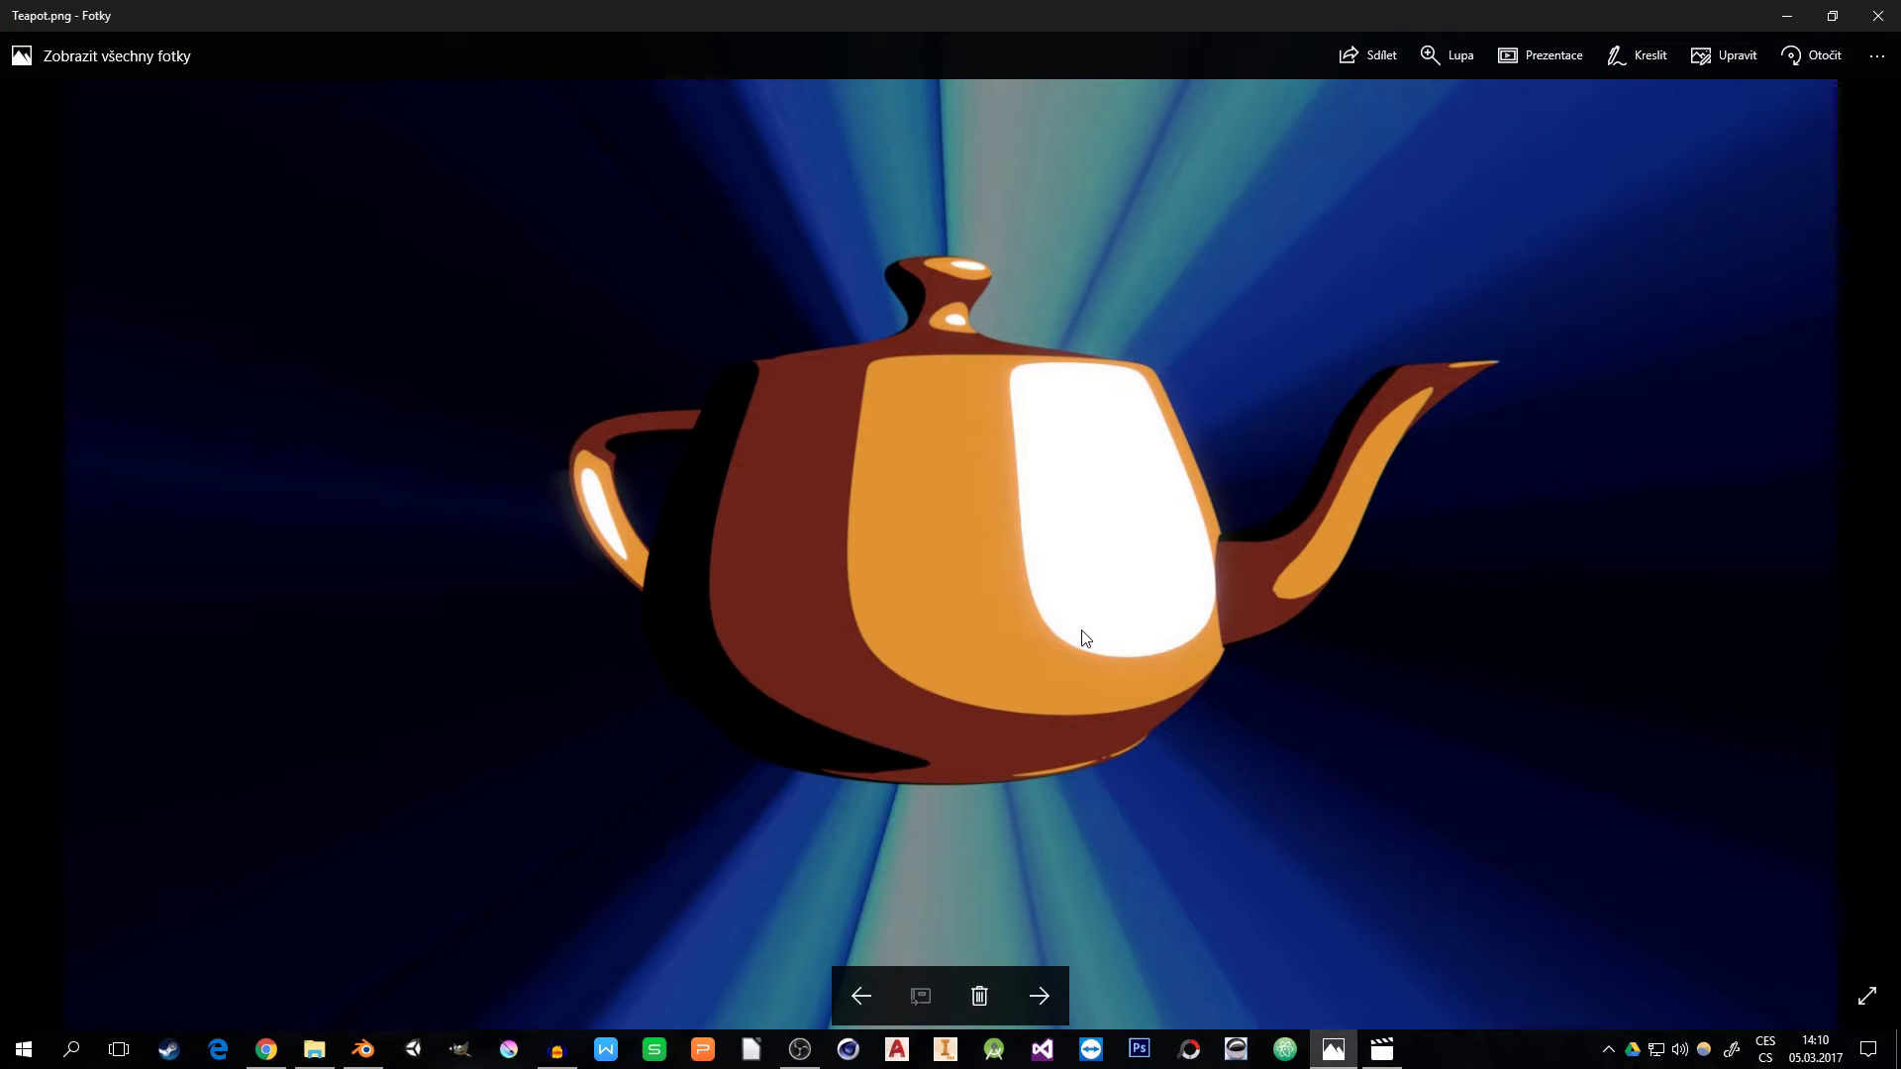
click(1788, 22)
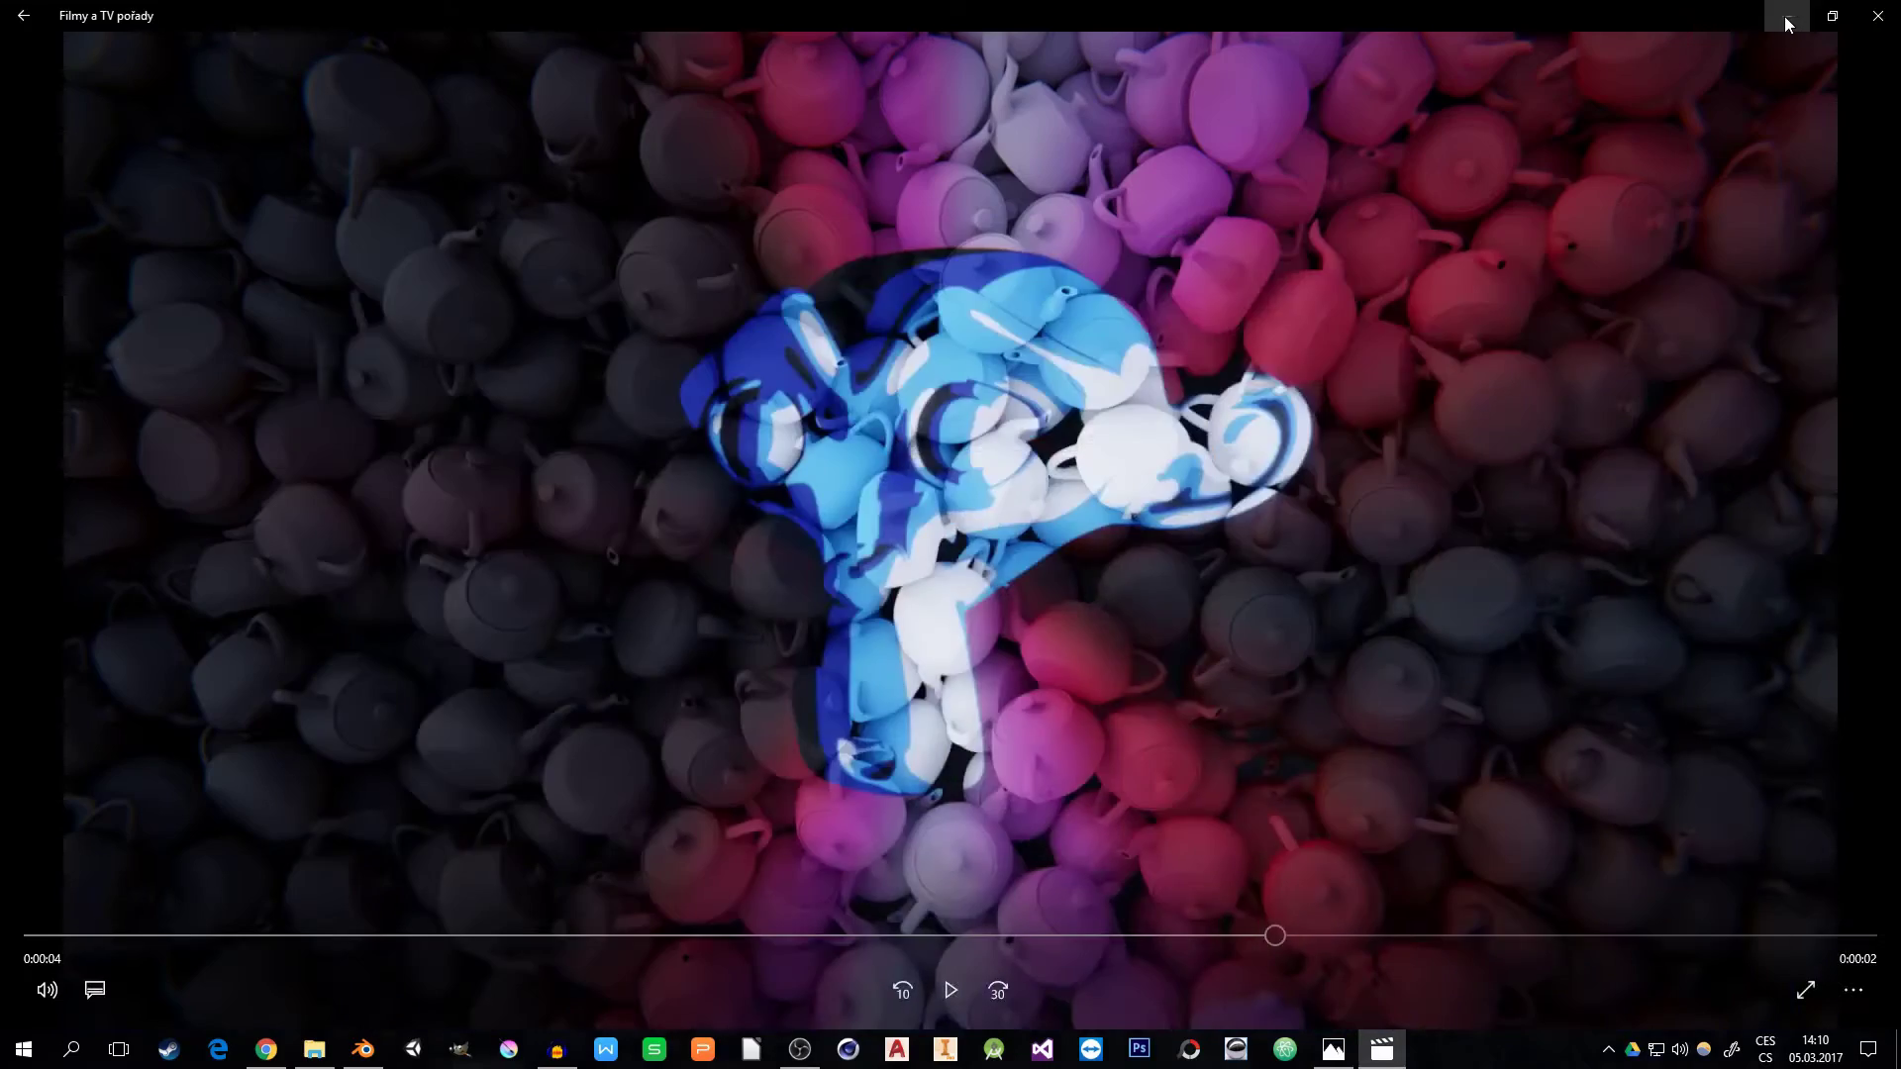
click(1788, 22)
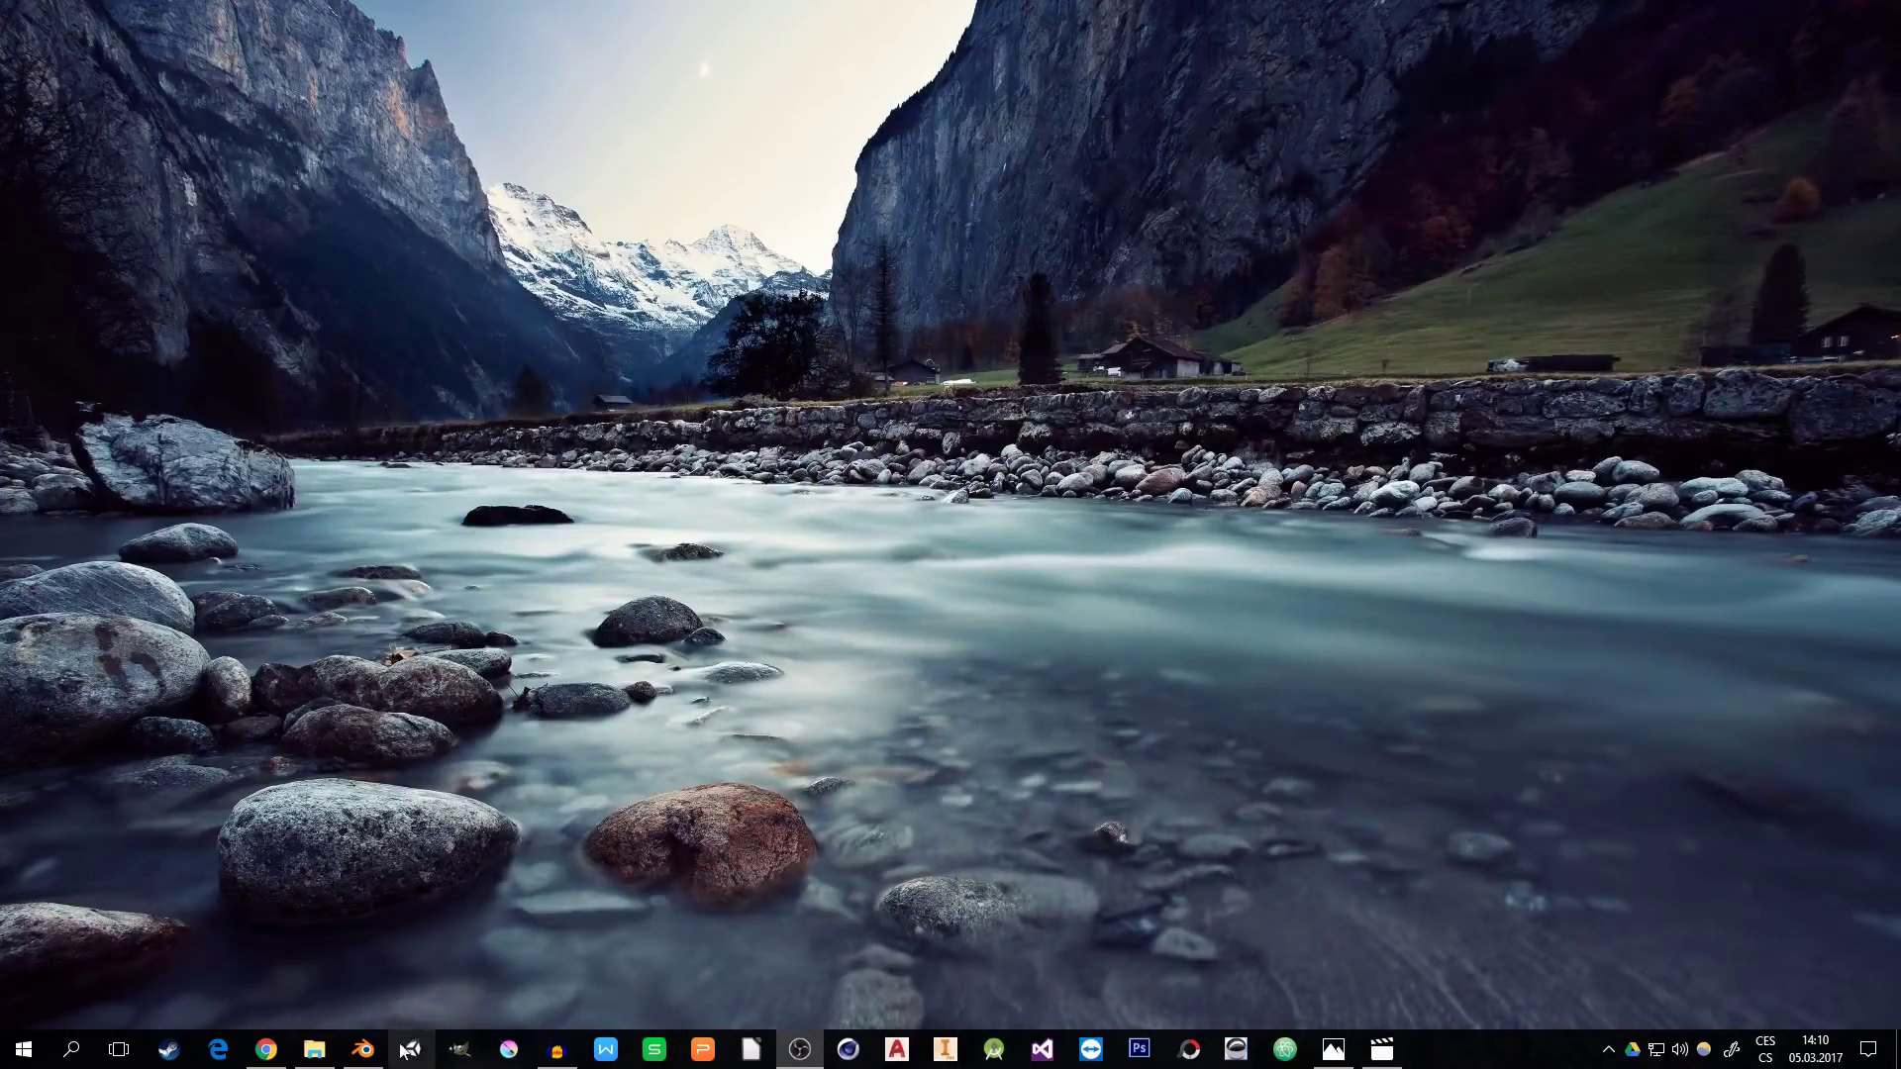
click(363, 1049)
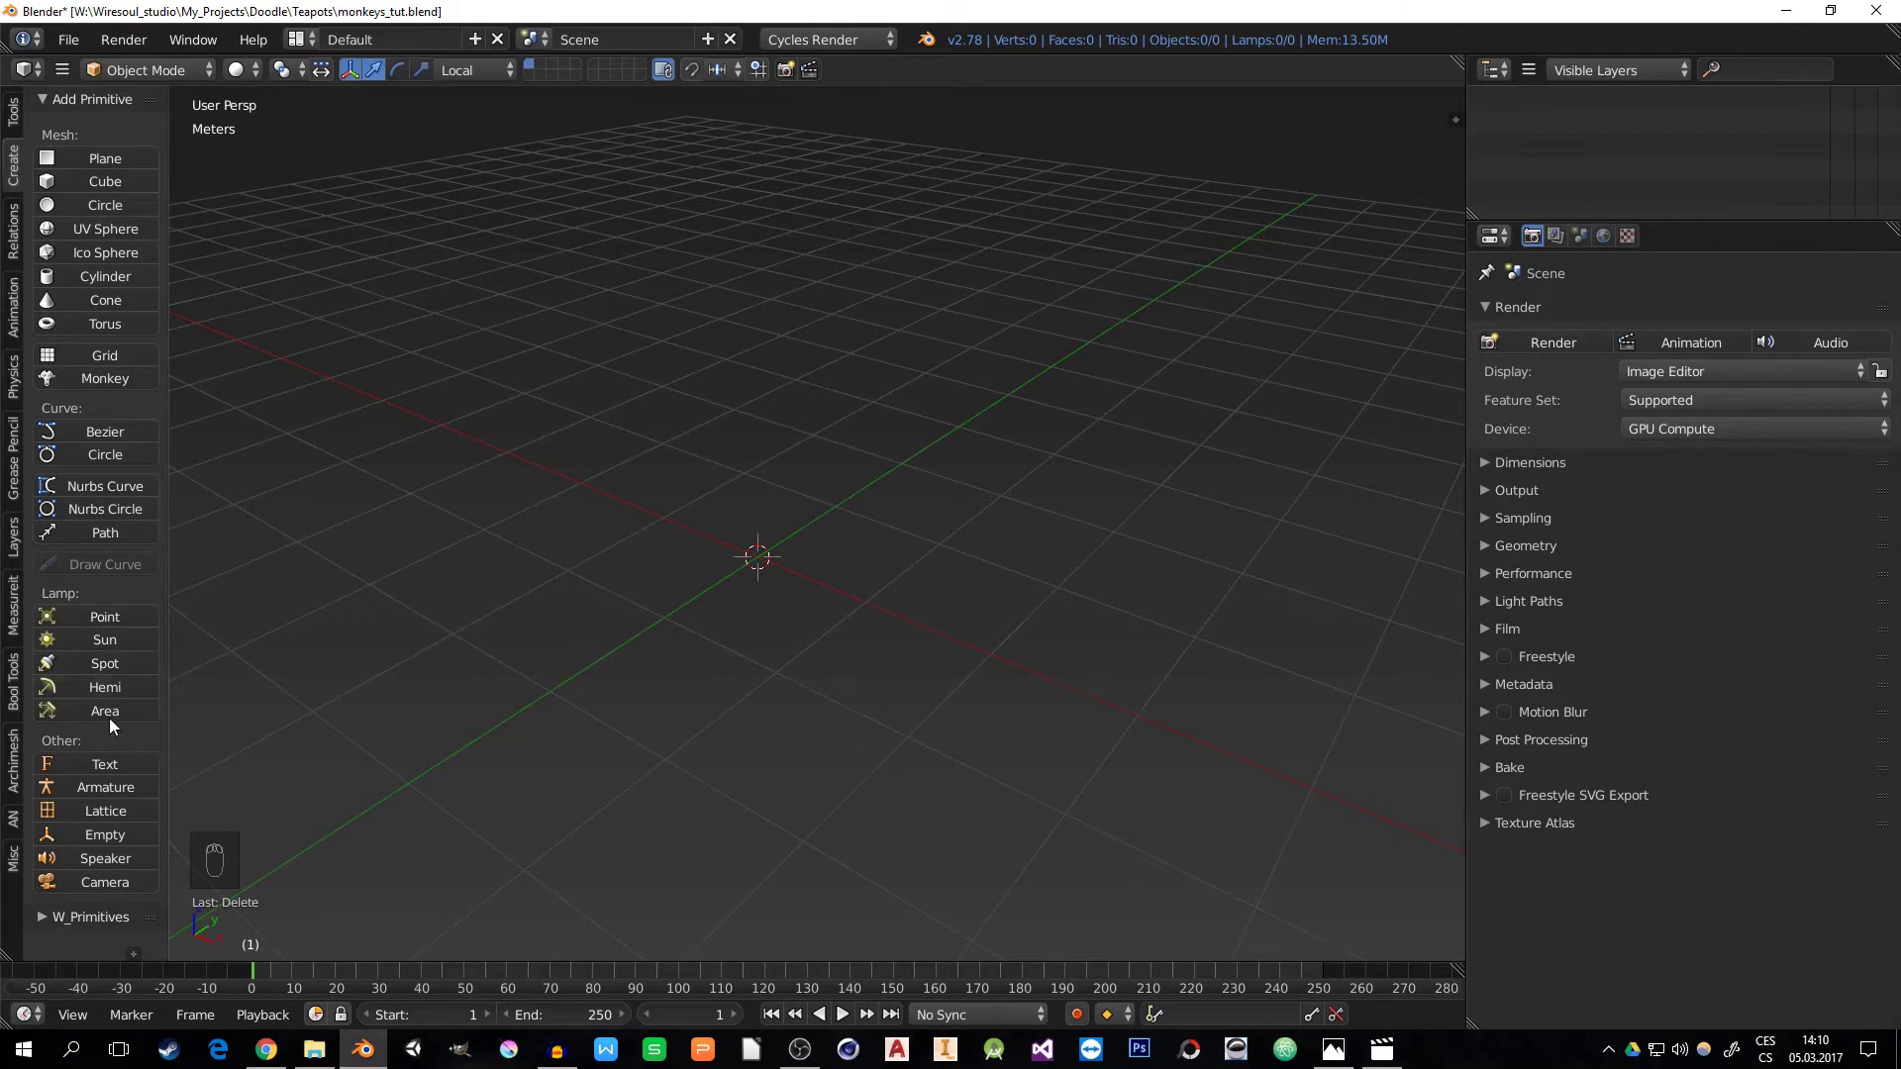
- Add a camera at the origin and reset its rotation to 0° on all axes
click(107, 883)
middle_drag(824, 617, 772, 560)
click(1626, 236)
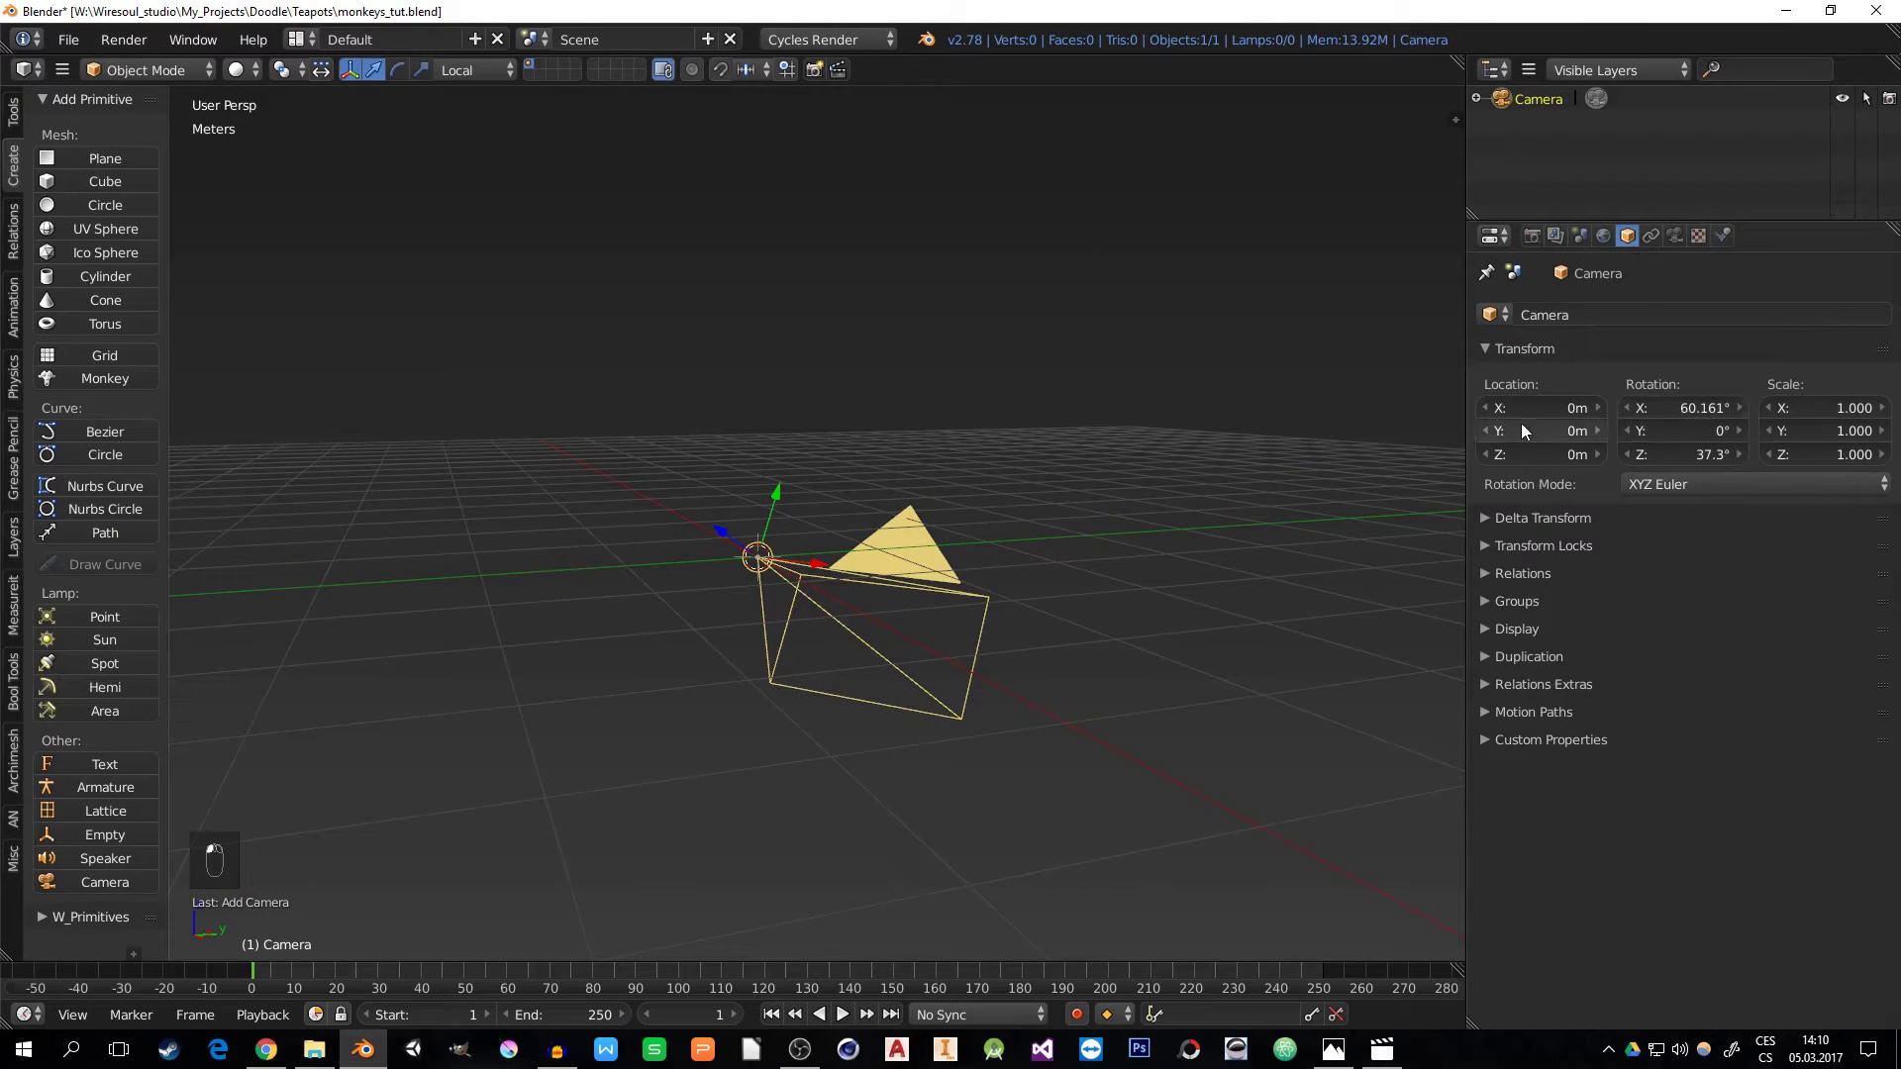
key(BackSpace)
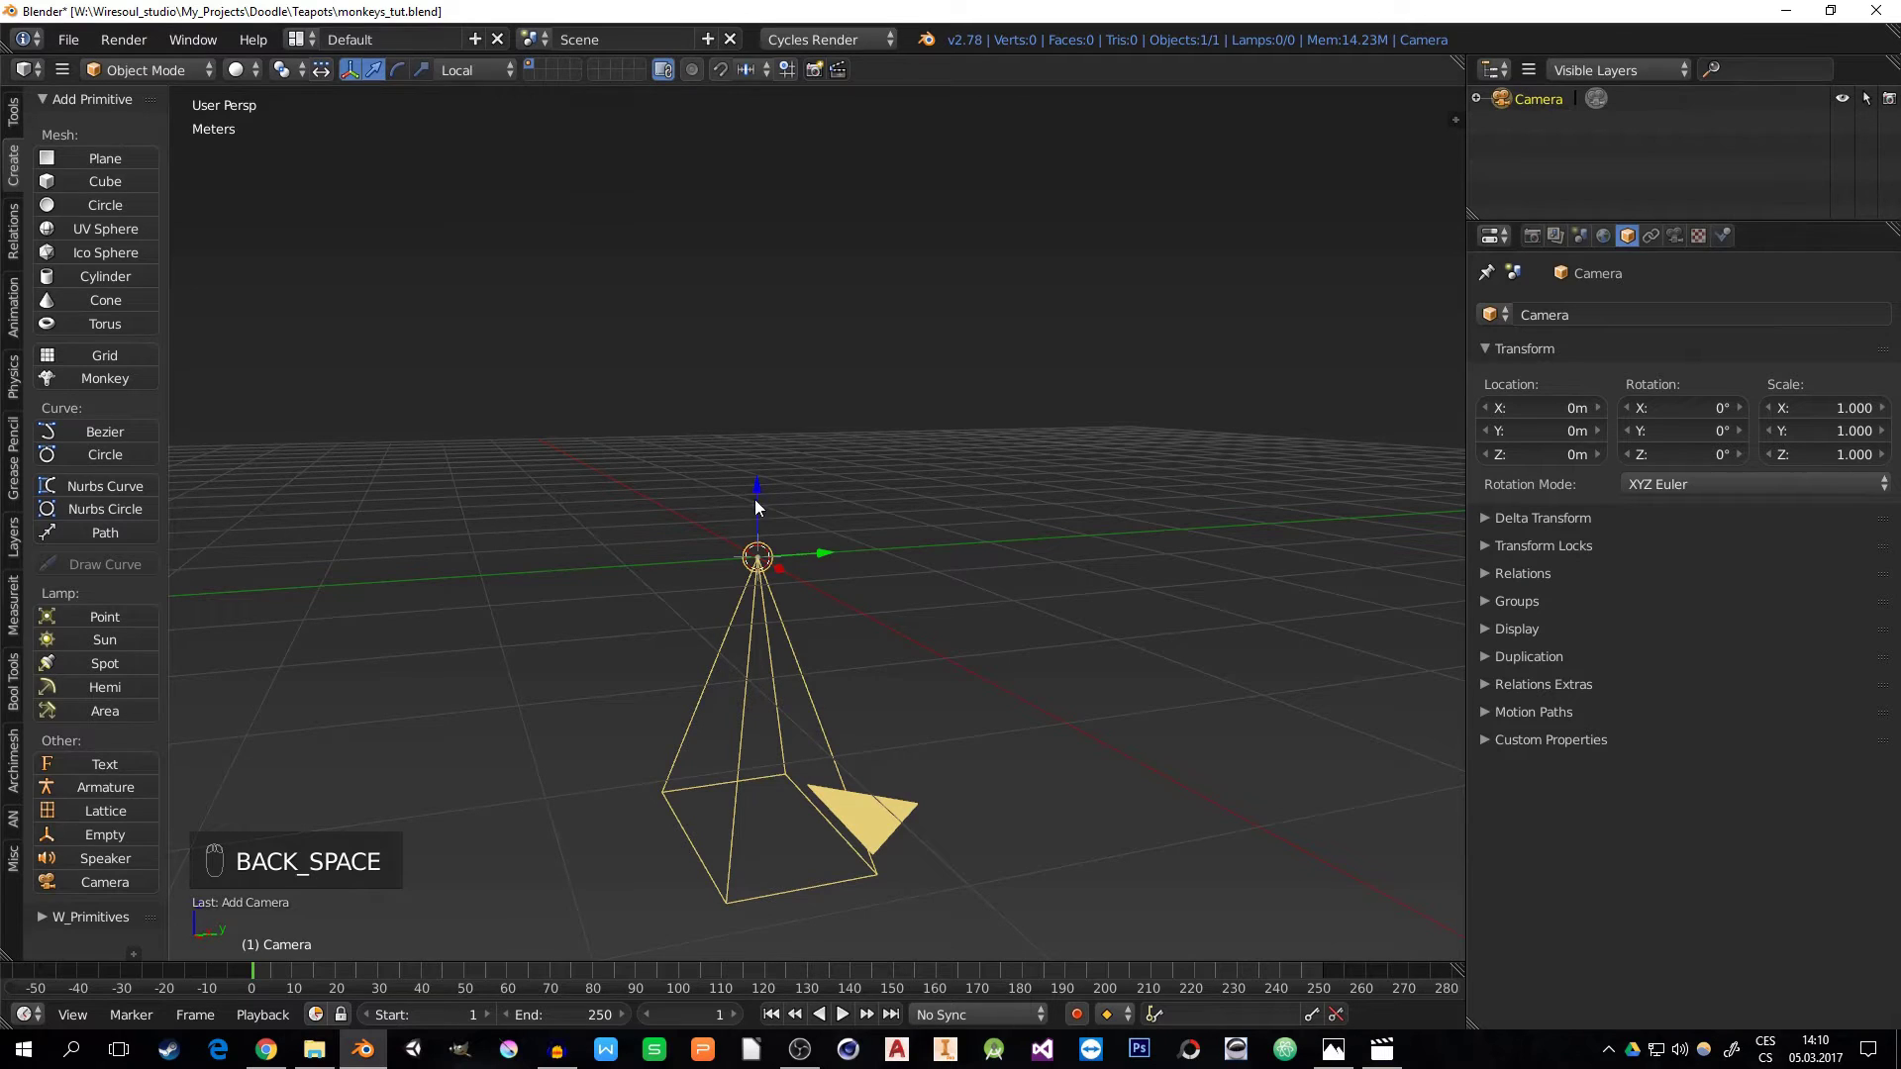
- Raise the camera straight up and set its Z location to 2 m
drag(754, 485, 779, 202)
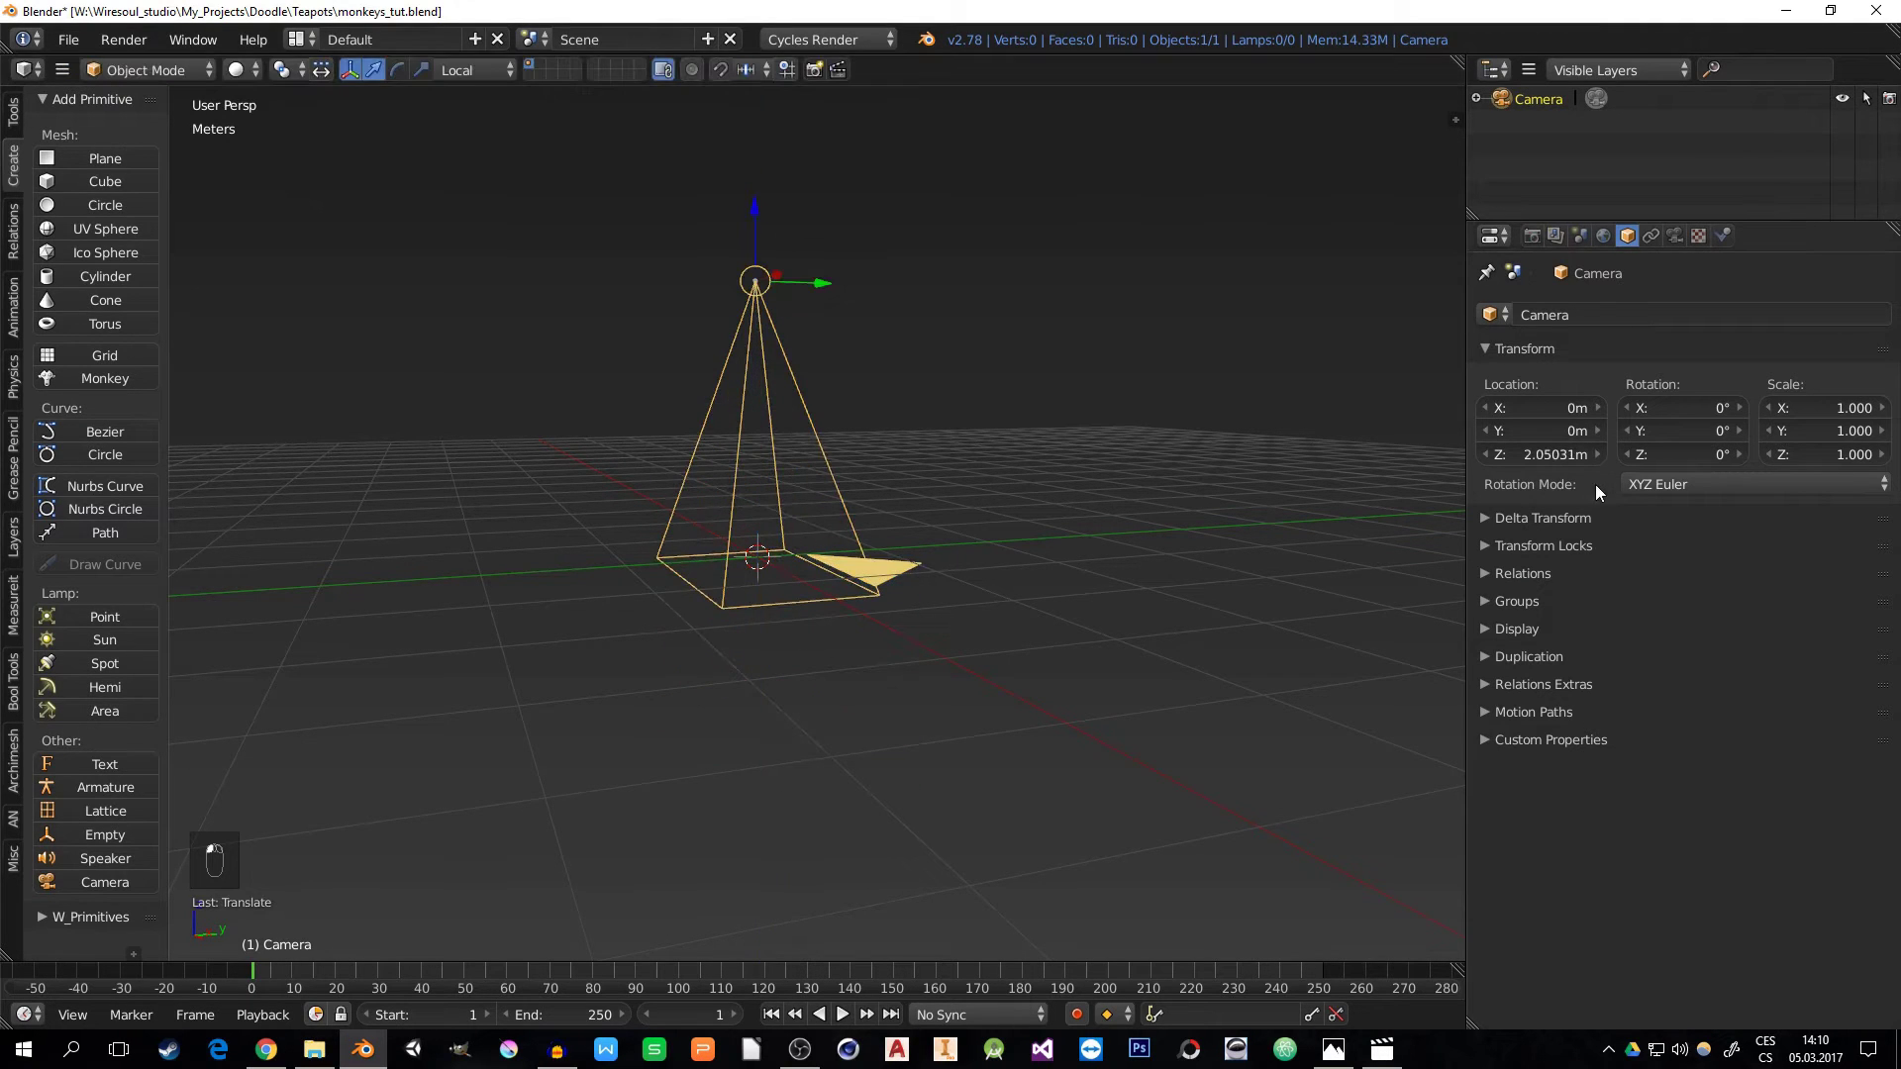
click(1535, 456)
text(2)
key(Return)
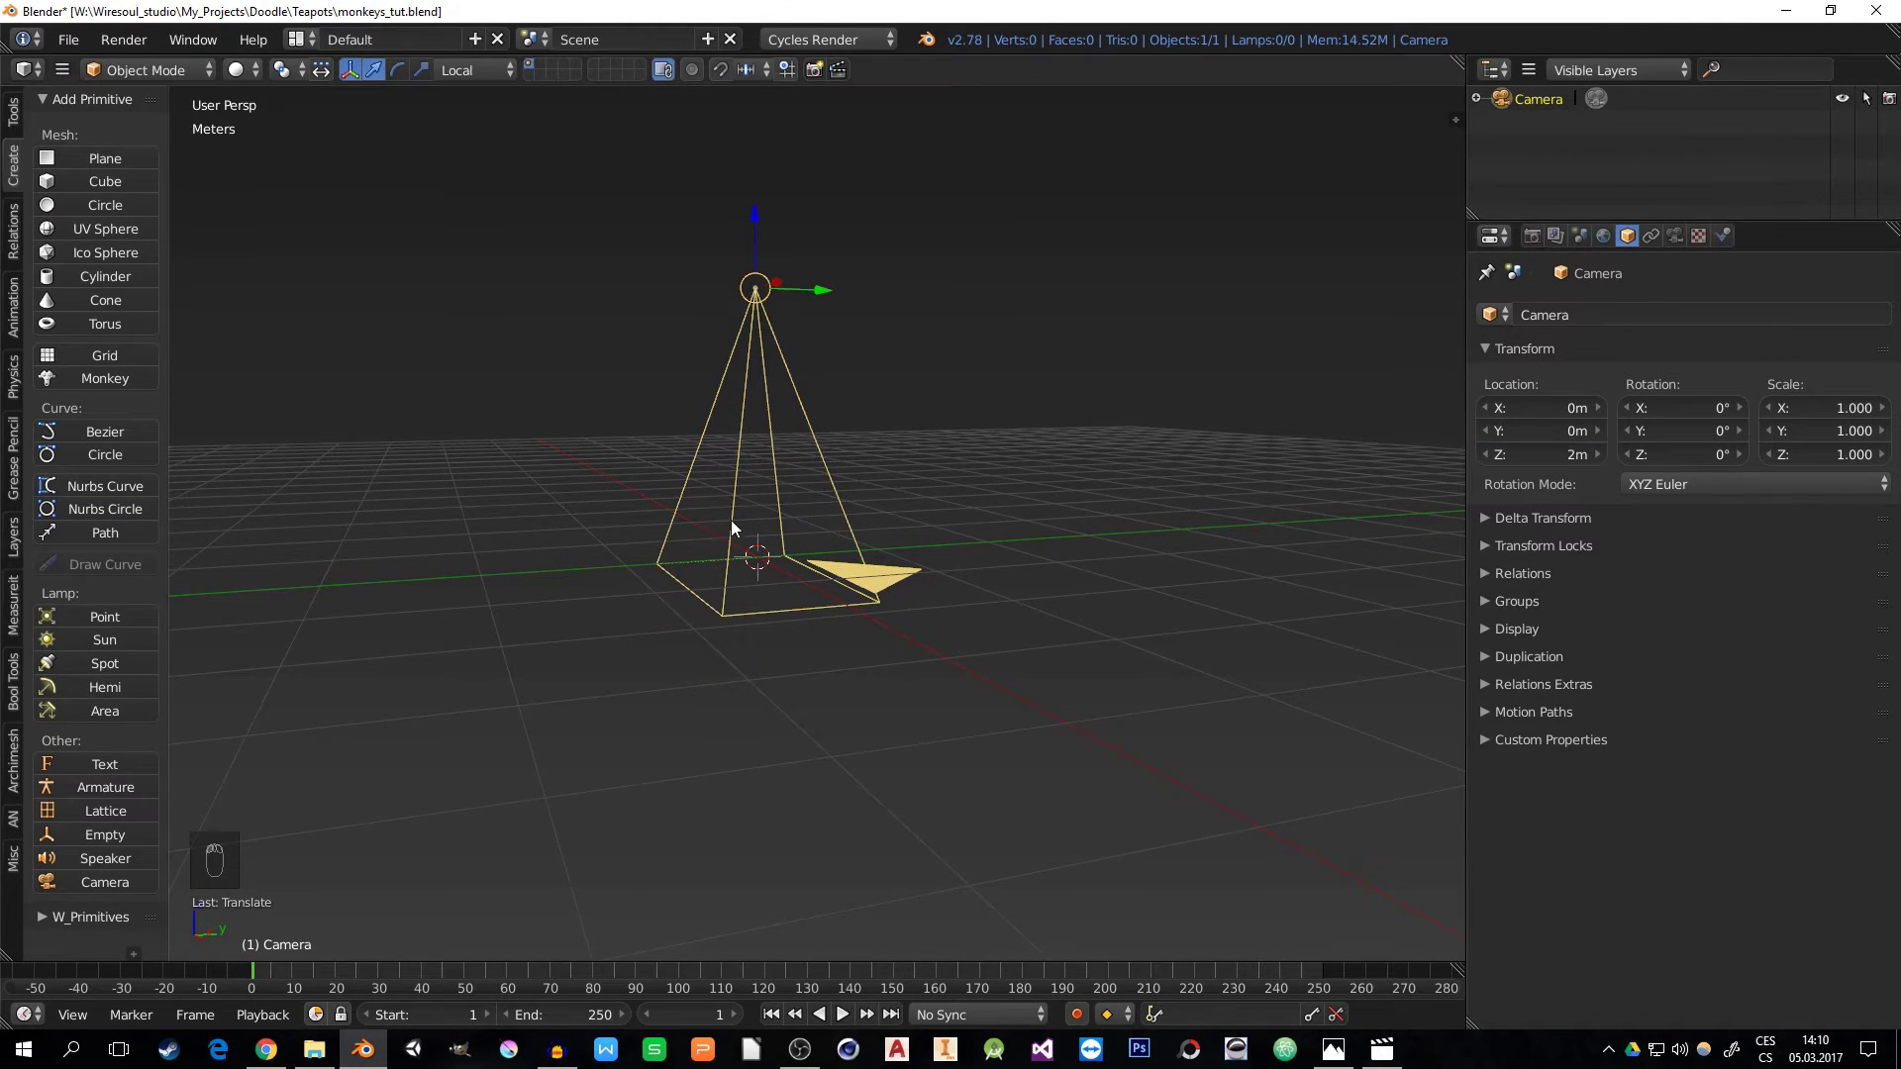
- Switch the camera's lens unit to Field of View and widen it to about 80.3° while looking through the camera
middle_drag(731, 519, 890, 552)
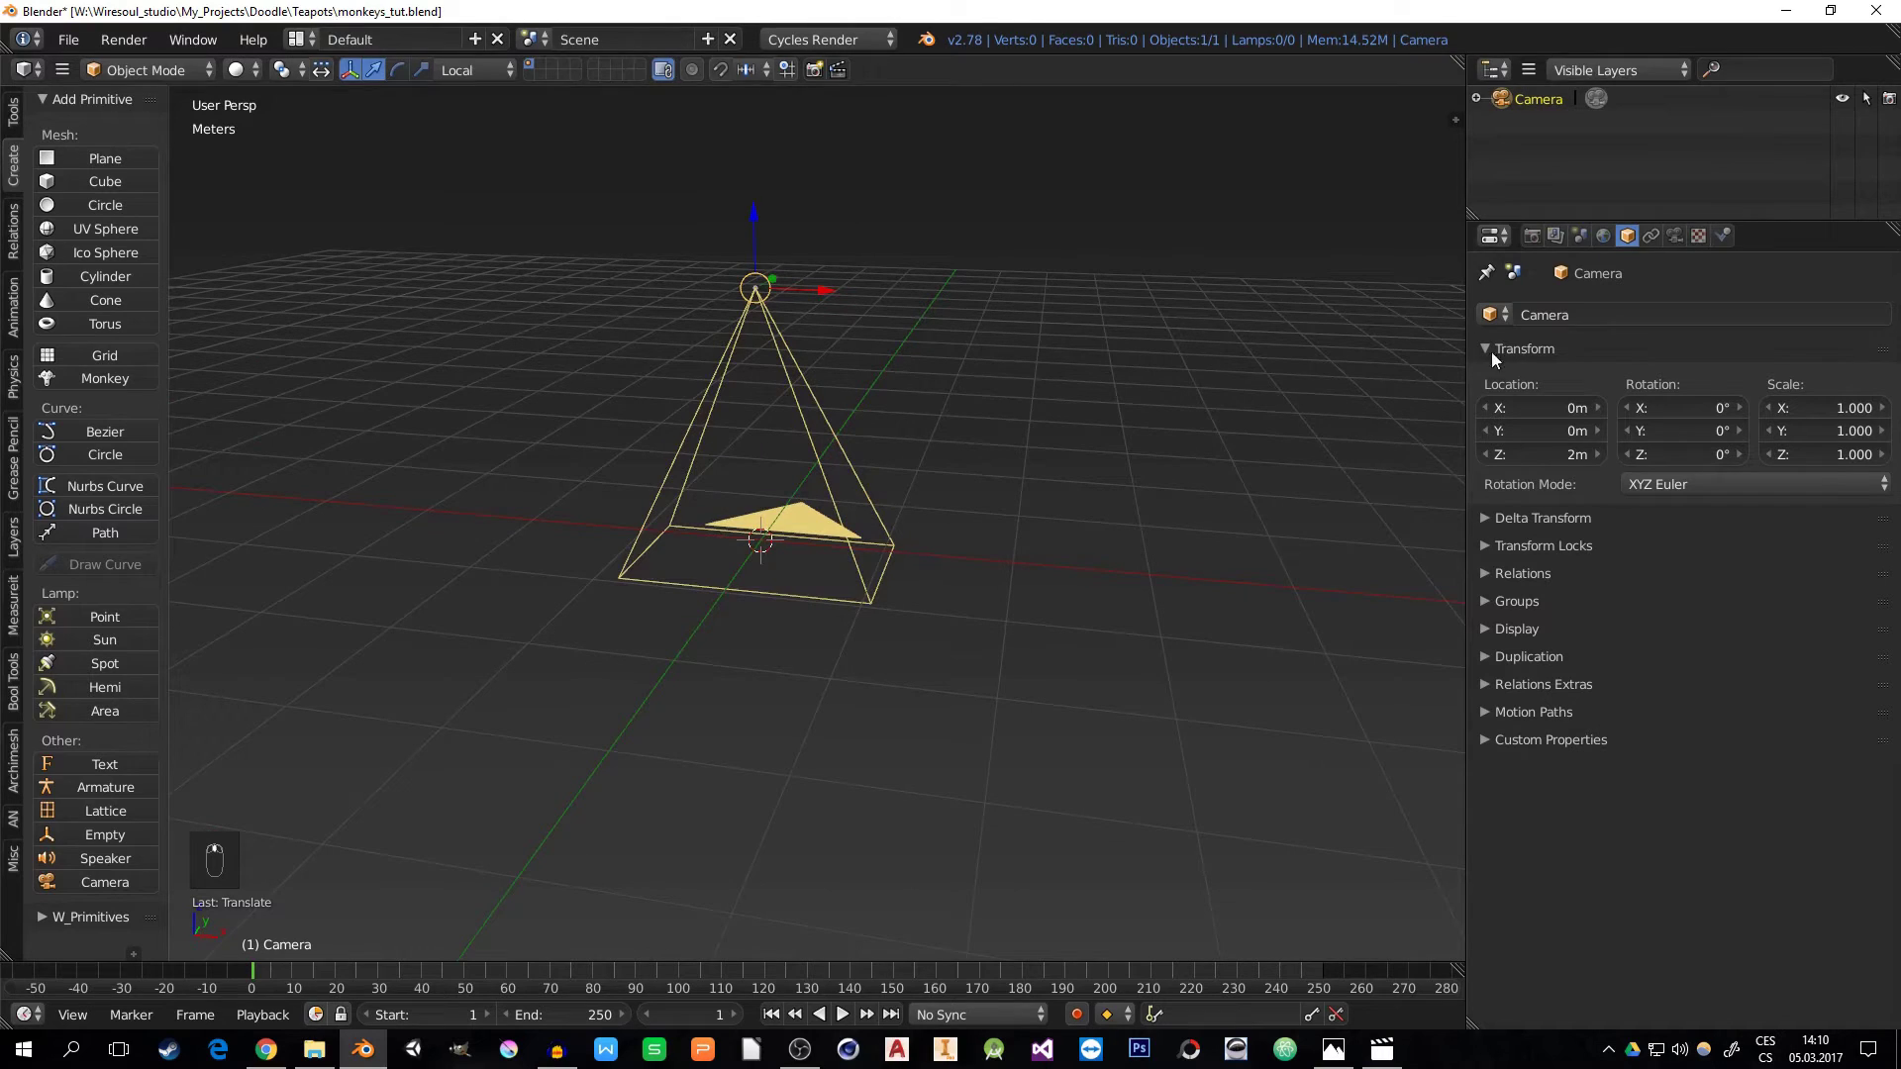
click(1674, 236)
drag(1628, 408, 1467, 432)
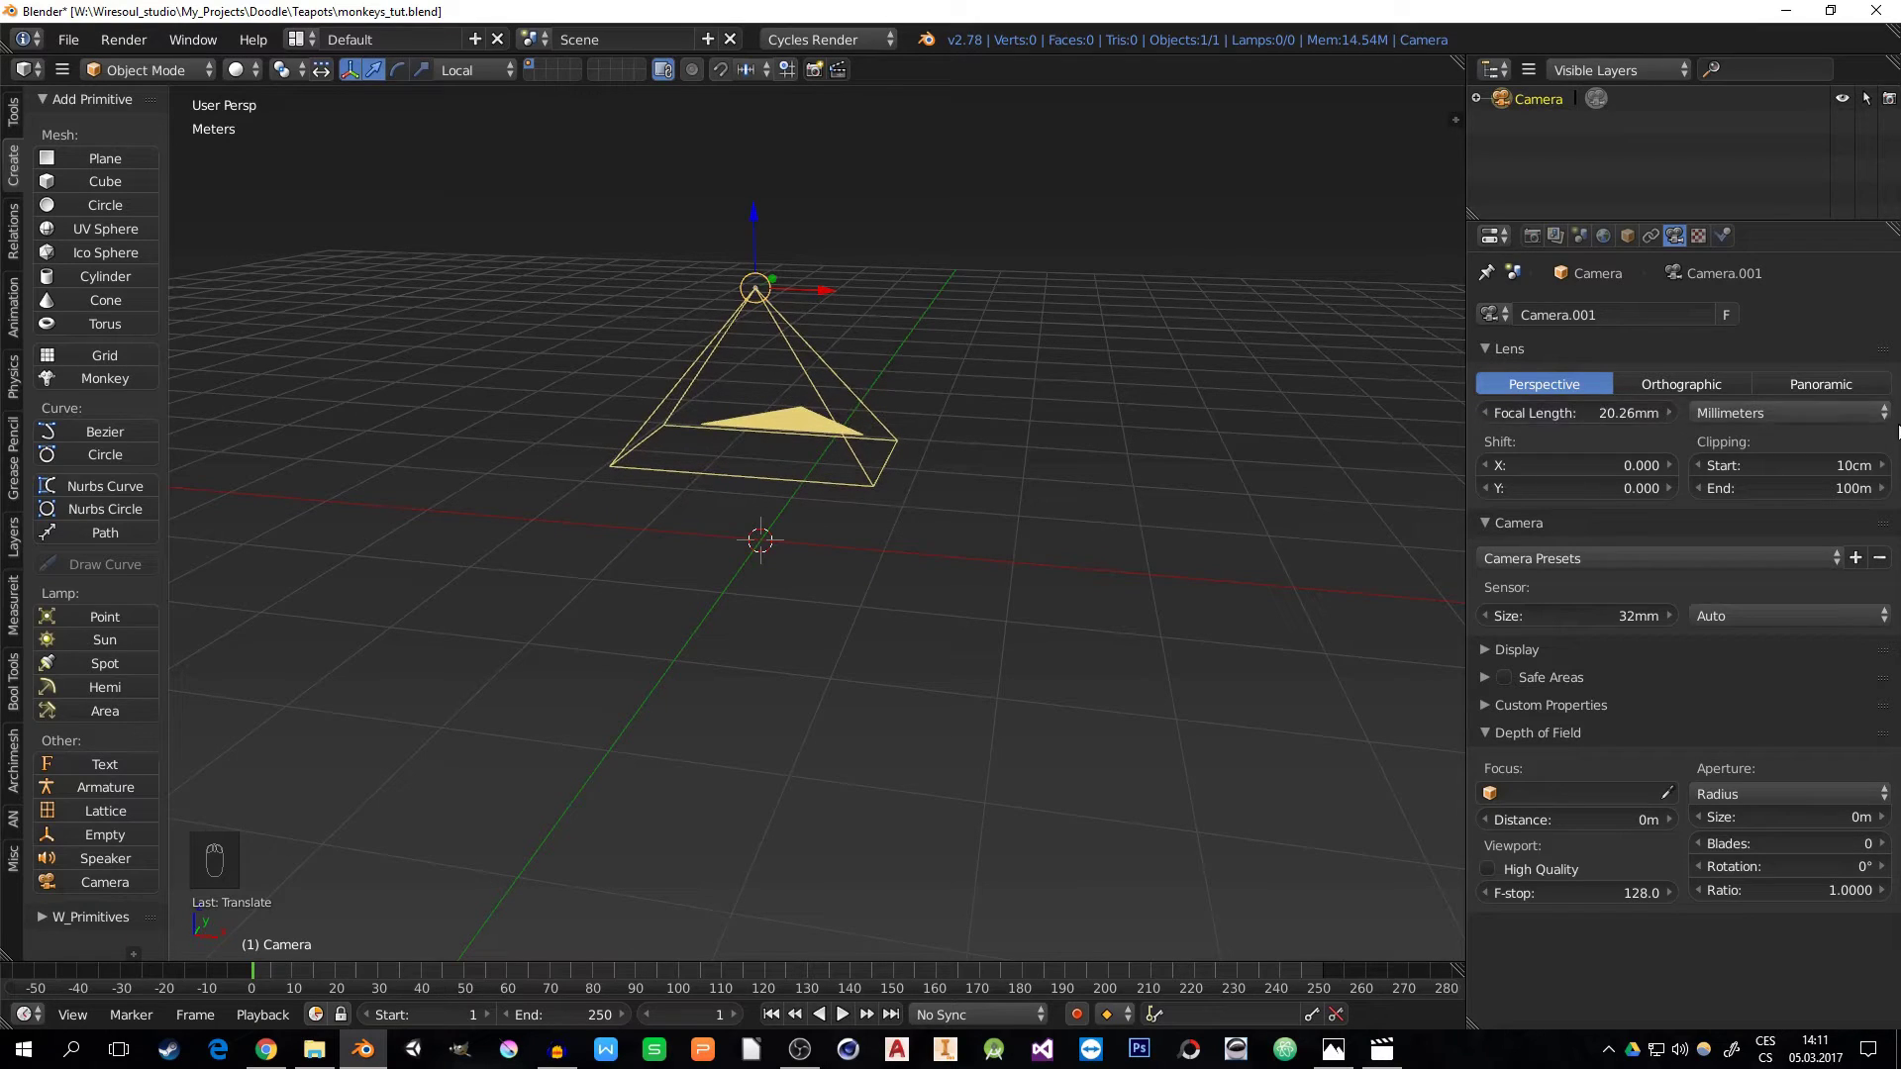
click(1773, 416)
click(1744, 358)
mouse_move(1632, 408)
mouse_down()
mouse_move(1596, 410)
mouse_move(1612, 416)
mouse_up()
key(KP_0)
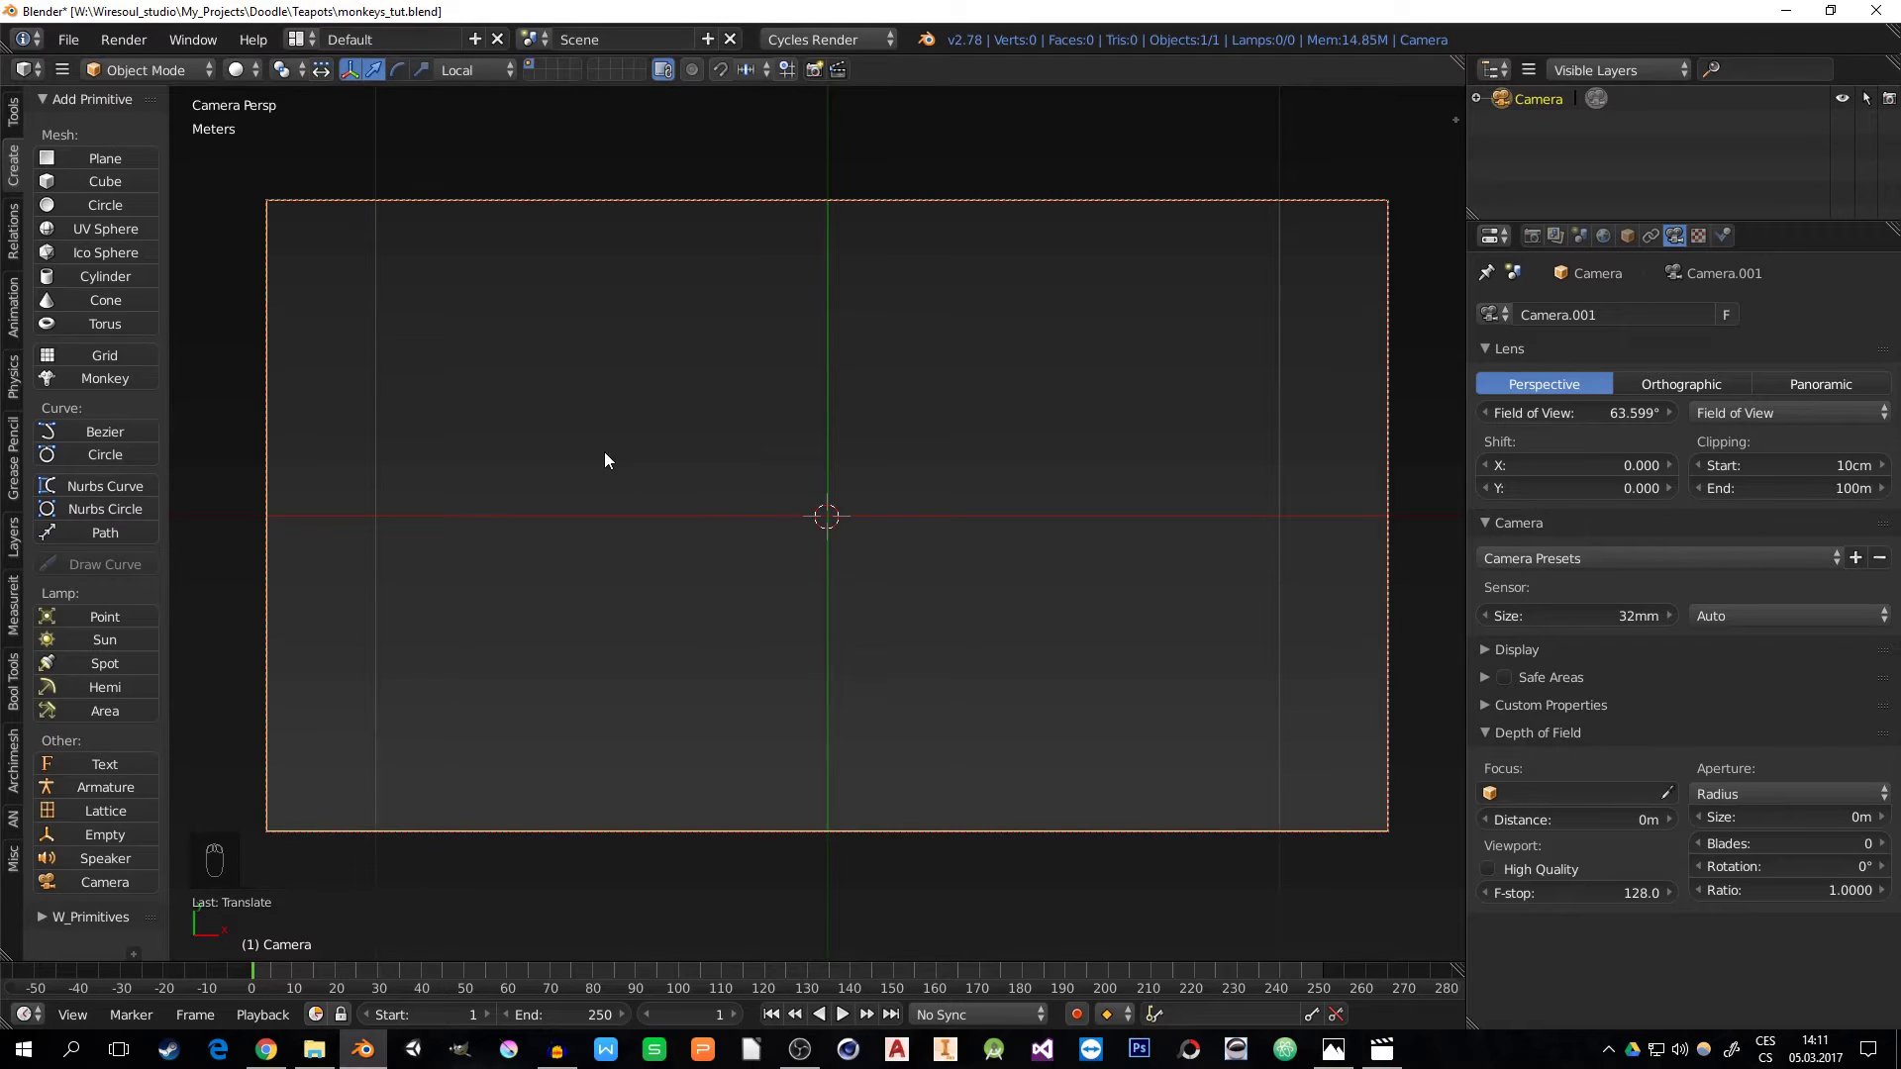
drag(1605, 414, 1681, 414)
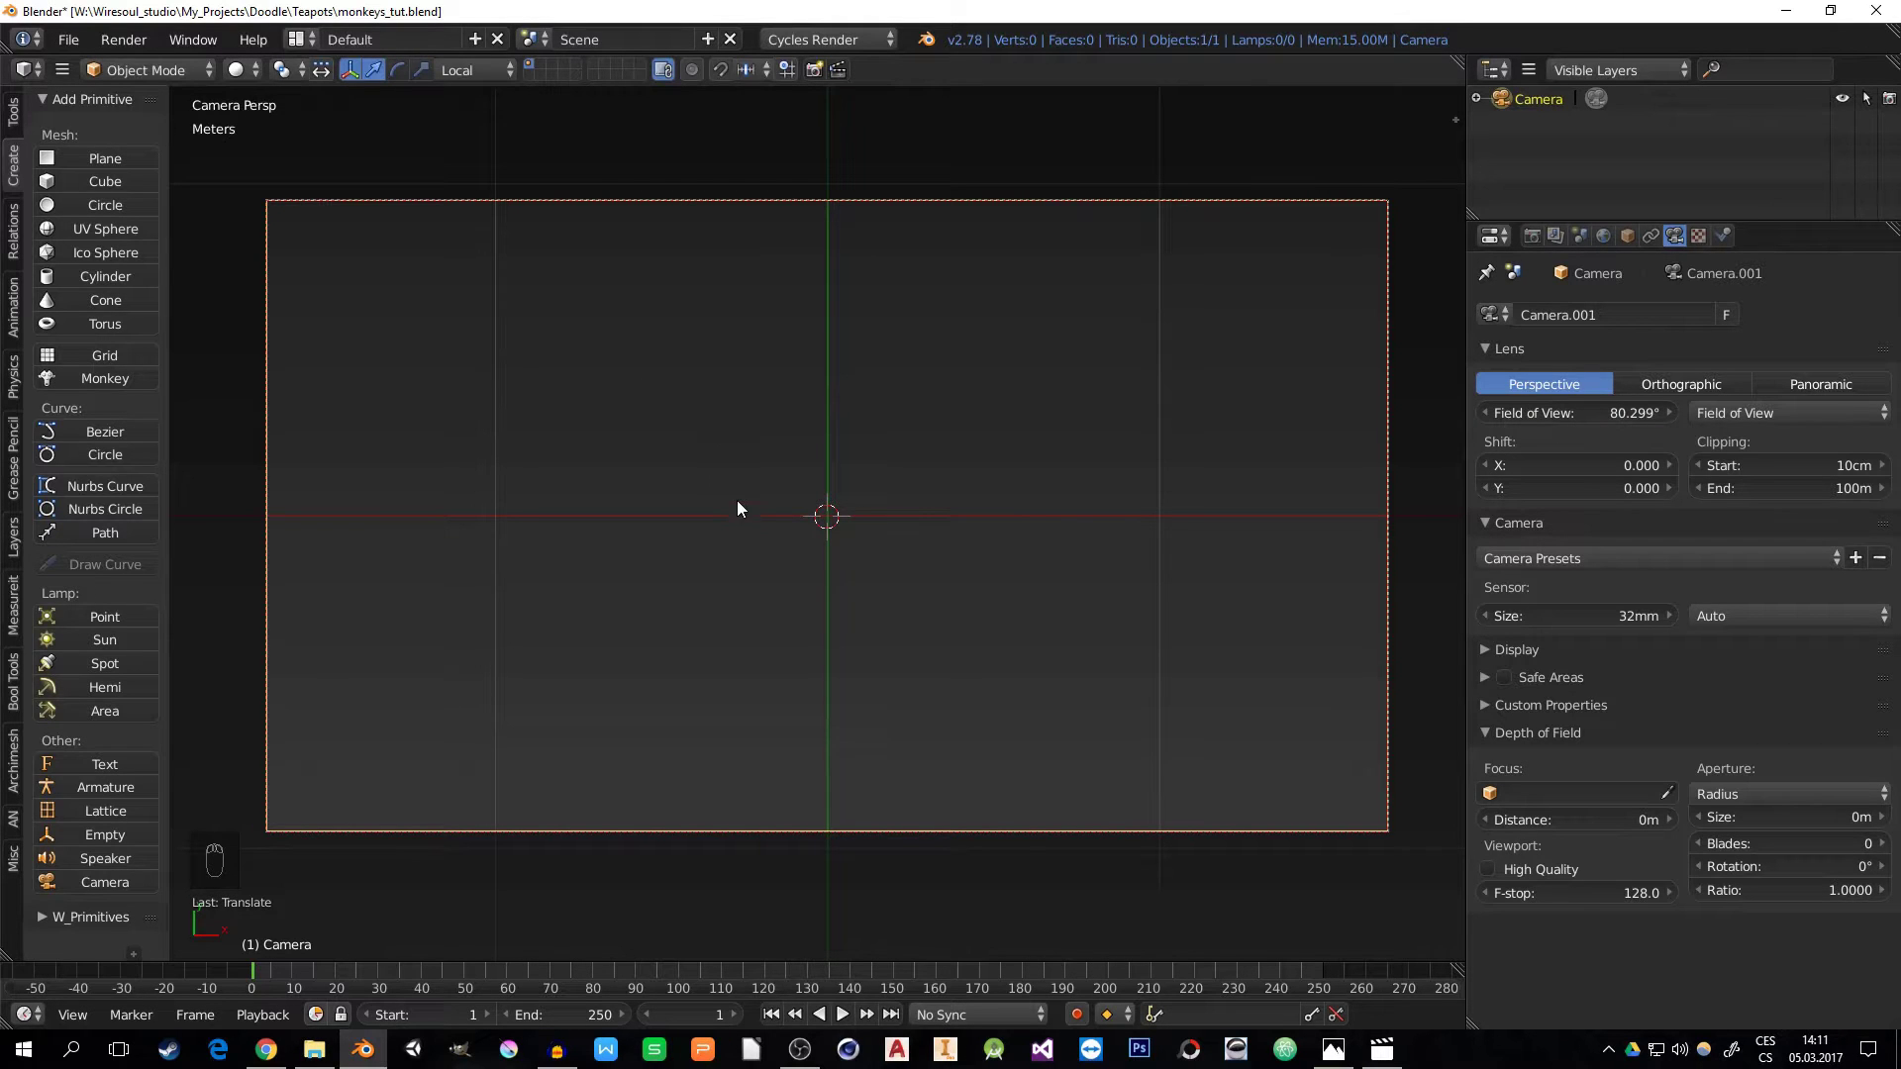
- Add a cube mesh below the camera and lower it to a Z location of -1 m
middle_drag(877, 677, 802, 544)
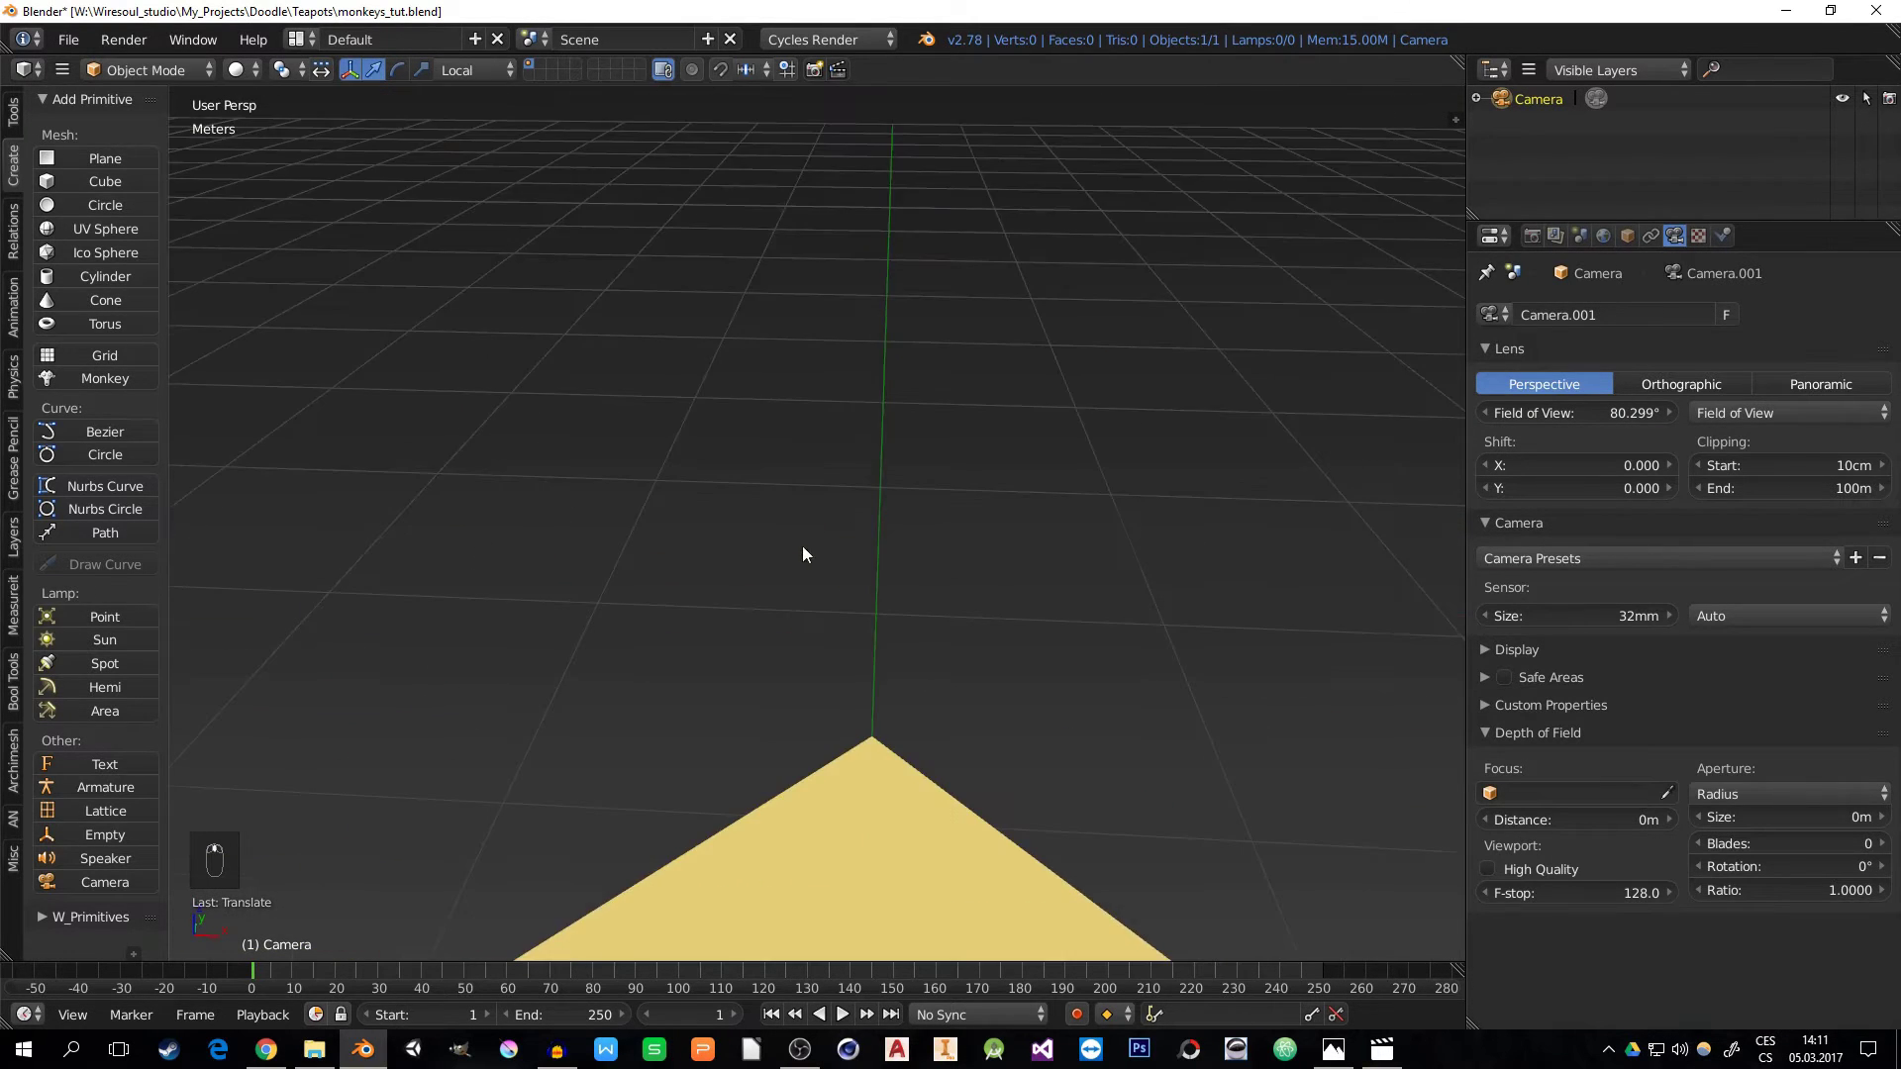
scroll(832, 604, down, 3)
shift+middle_drag(883, 656, 777, 604)
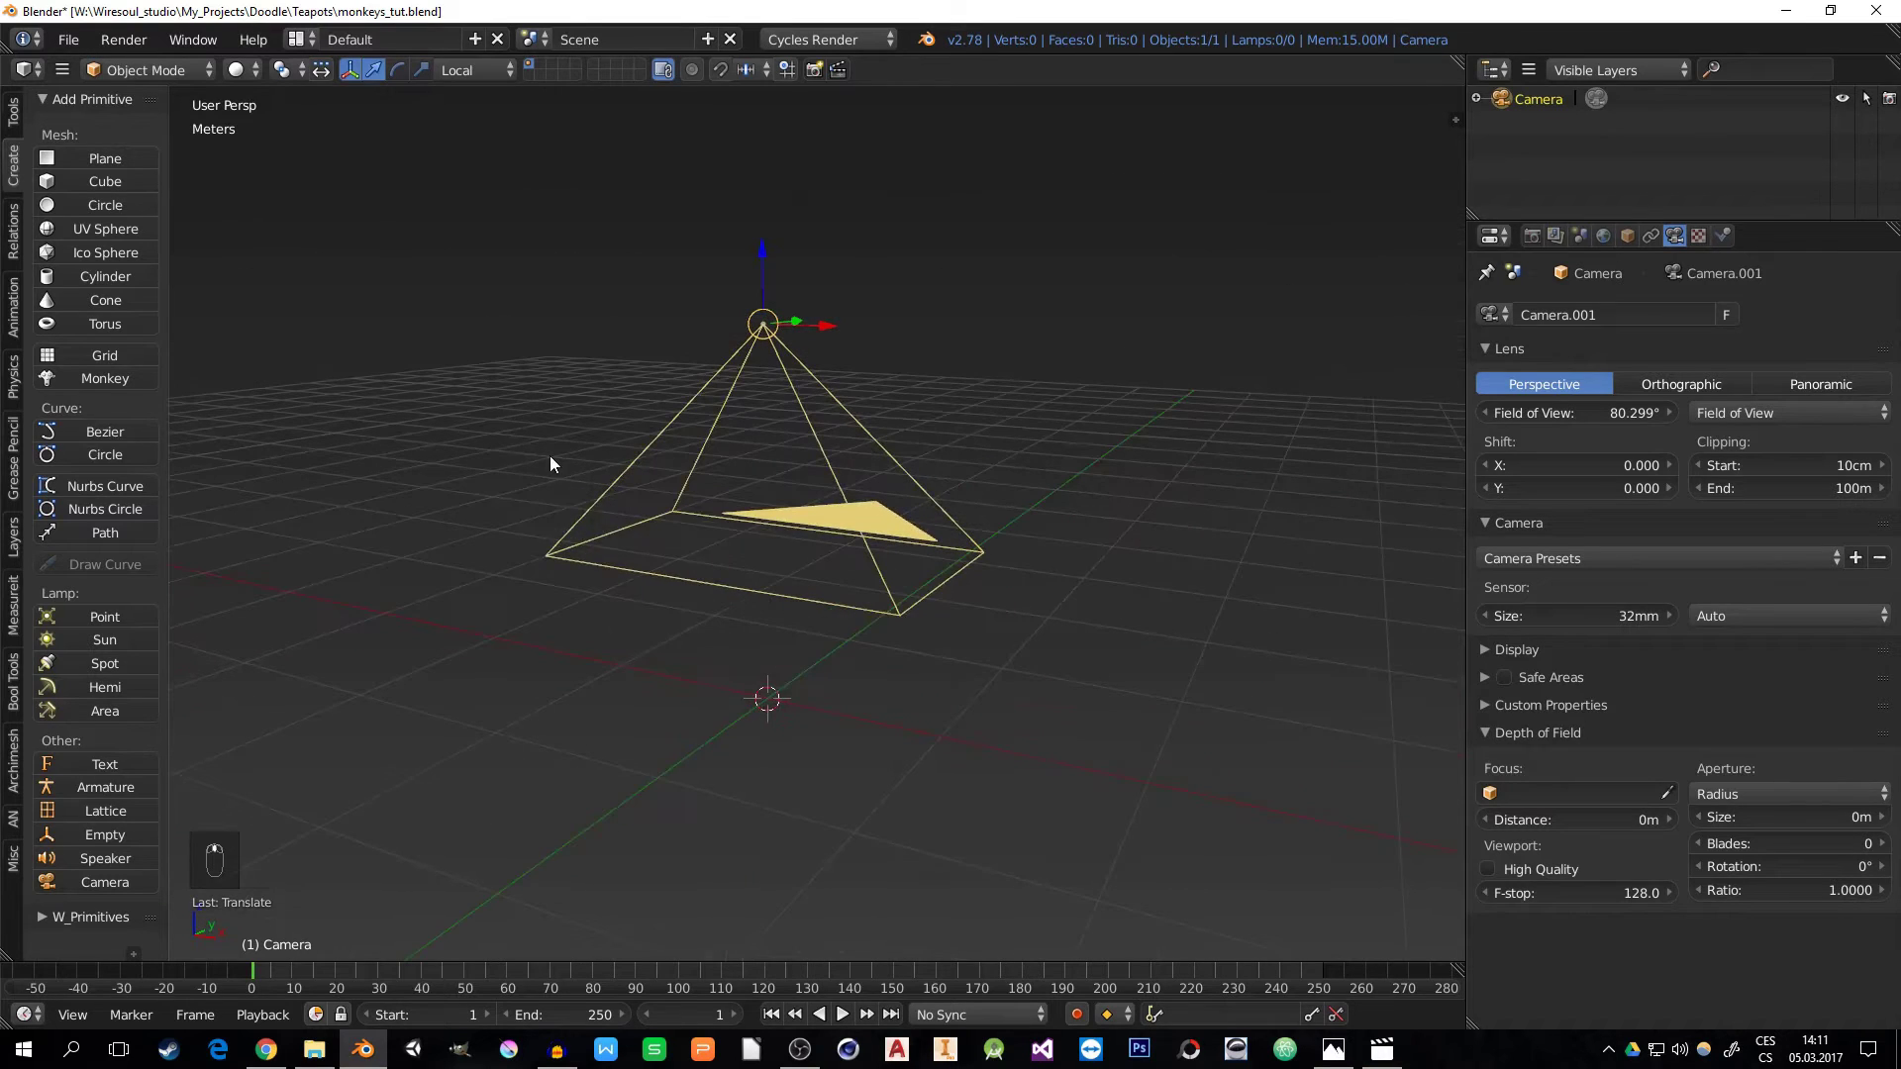
key(shift+a)
mouse_move(549, 458)
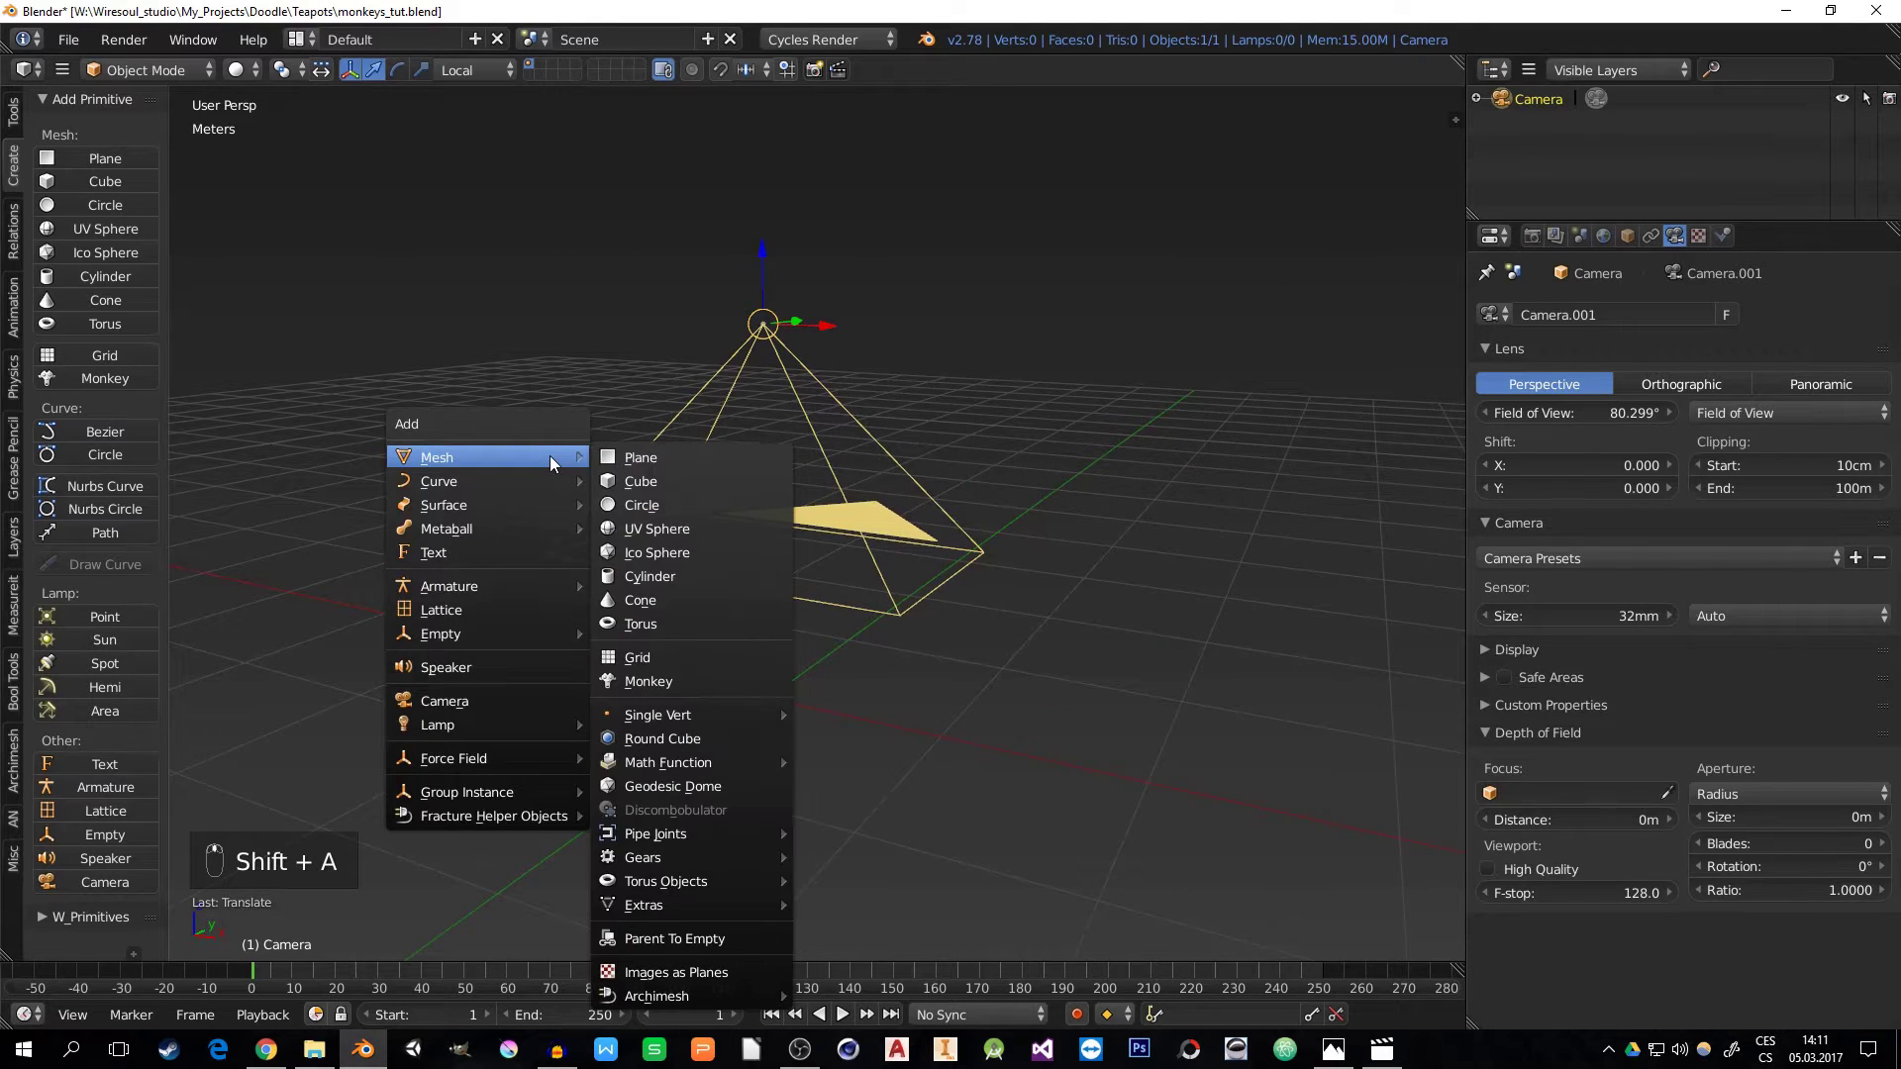
click(658, 482)
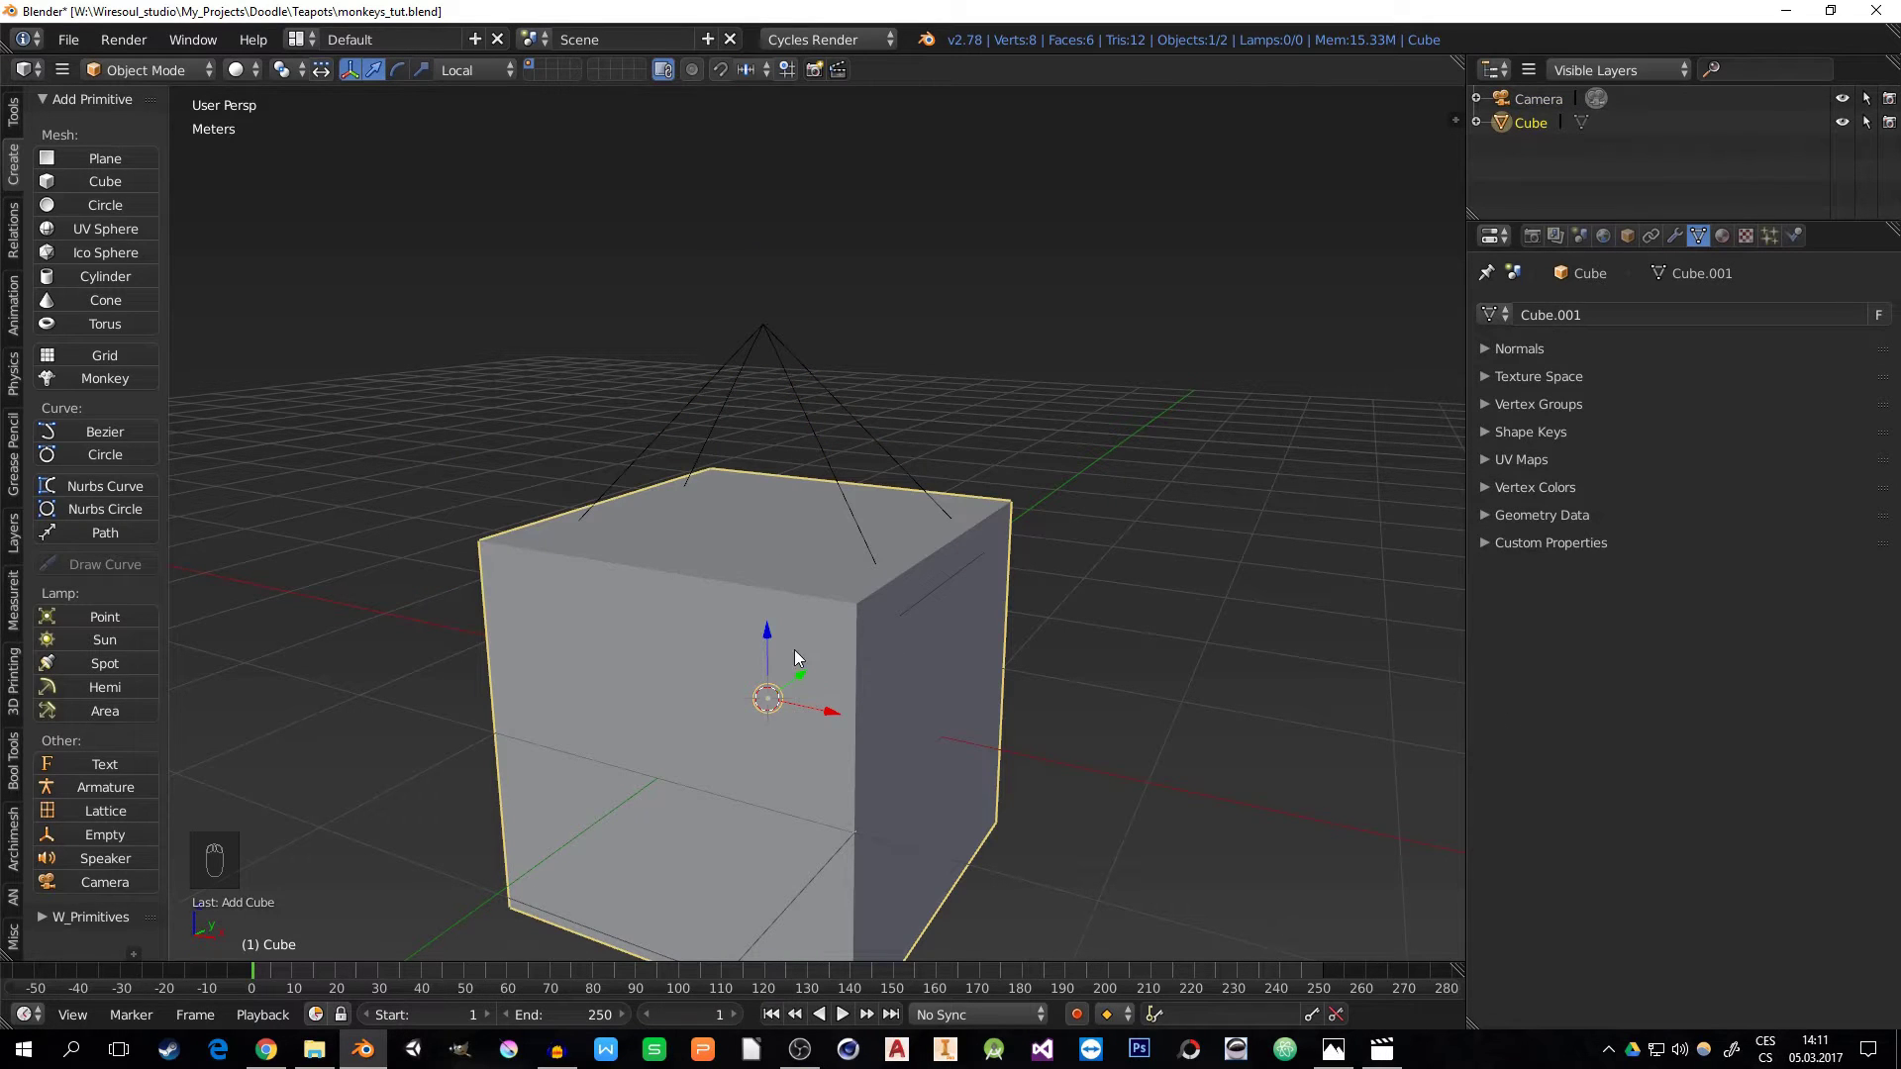
drag(763, 627, 776, 789)
- In camera view, scale the cube along X by about 1.74 so it covers the whole frame, and apply its scale
middle_drag(911, 770, 611, 656)
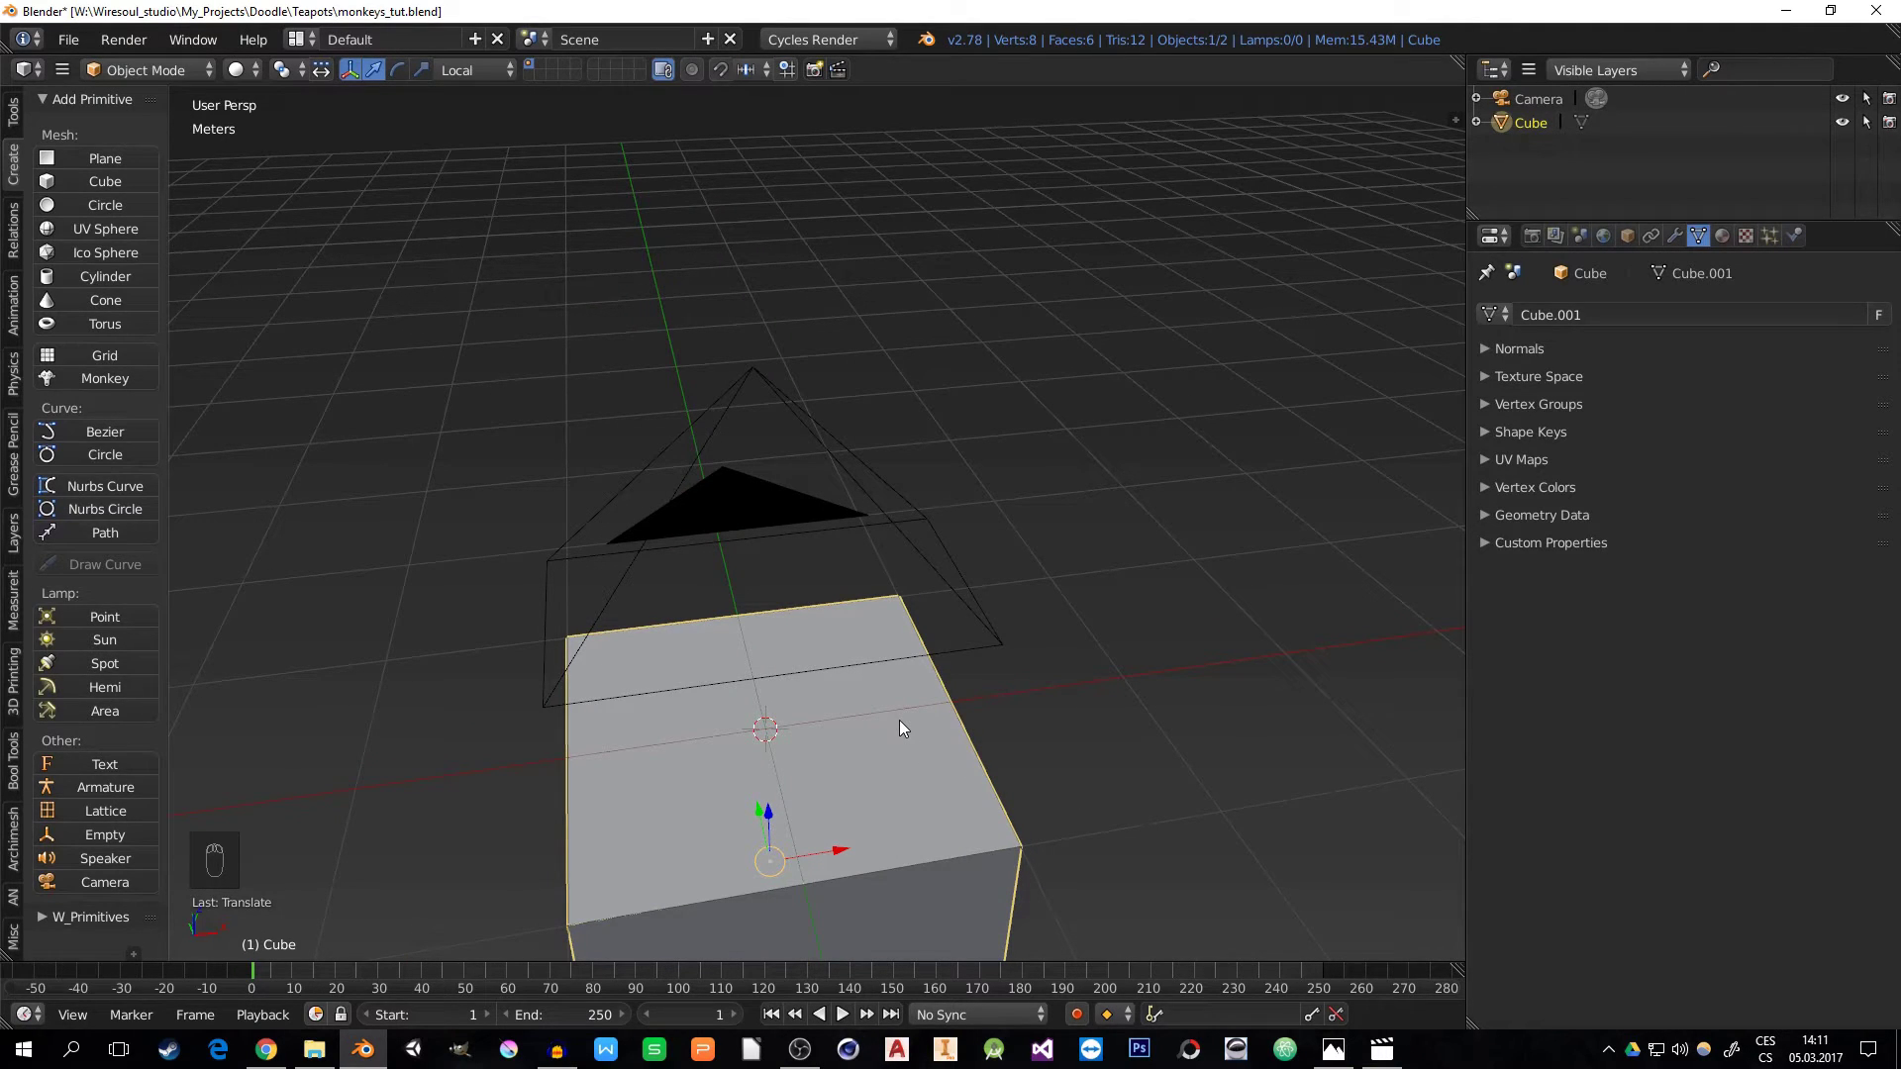
key(KP_7)
key(KP_0)
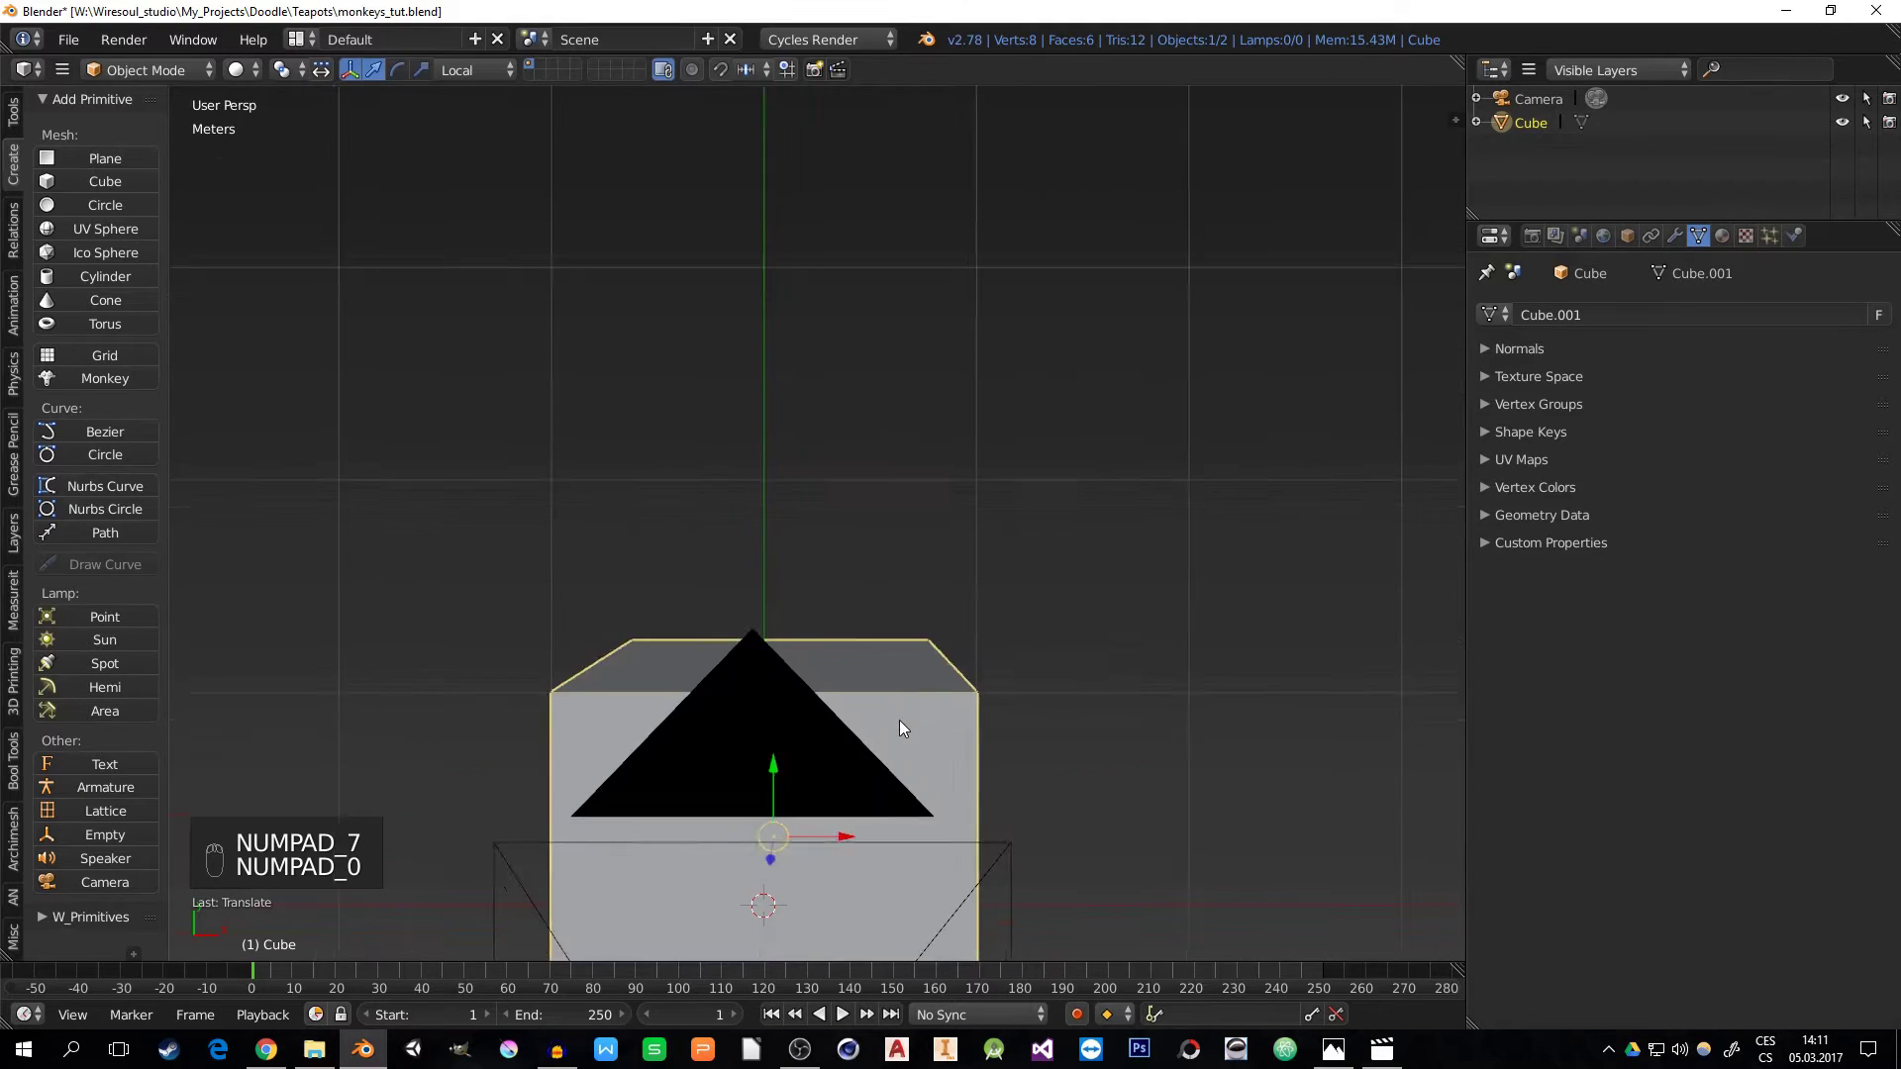
key(s)
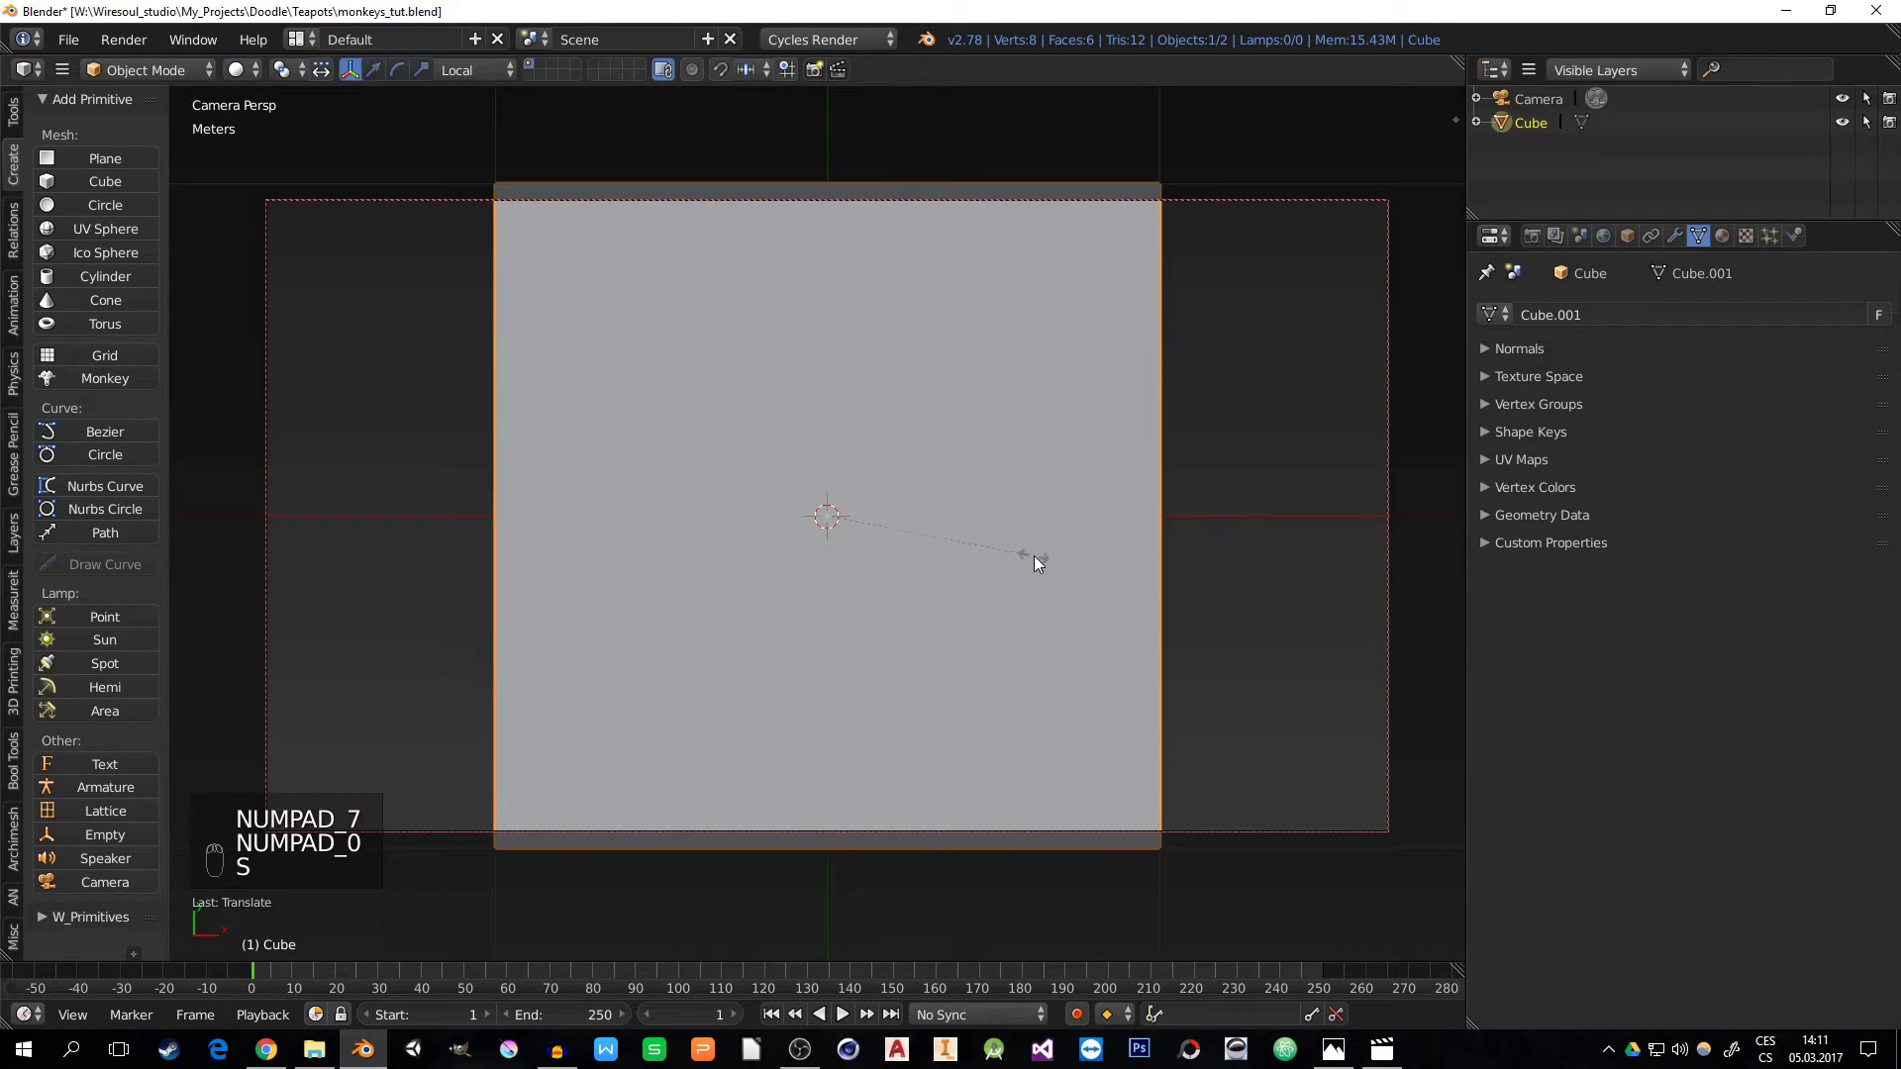
key(x)
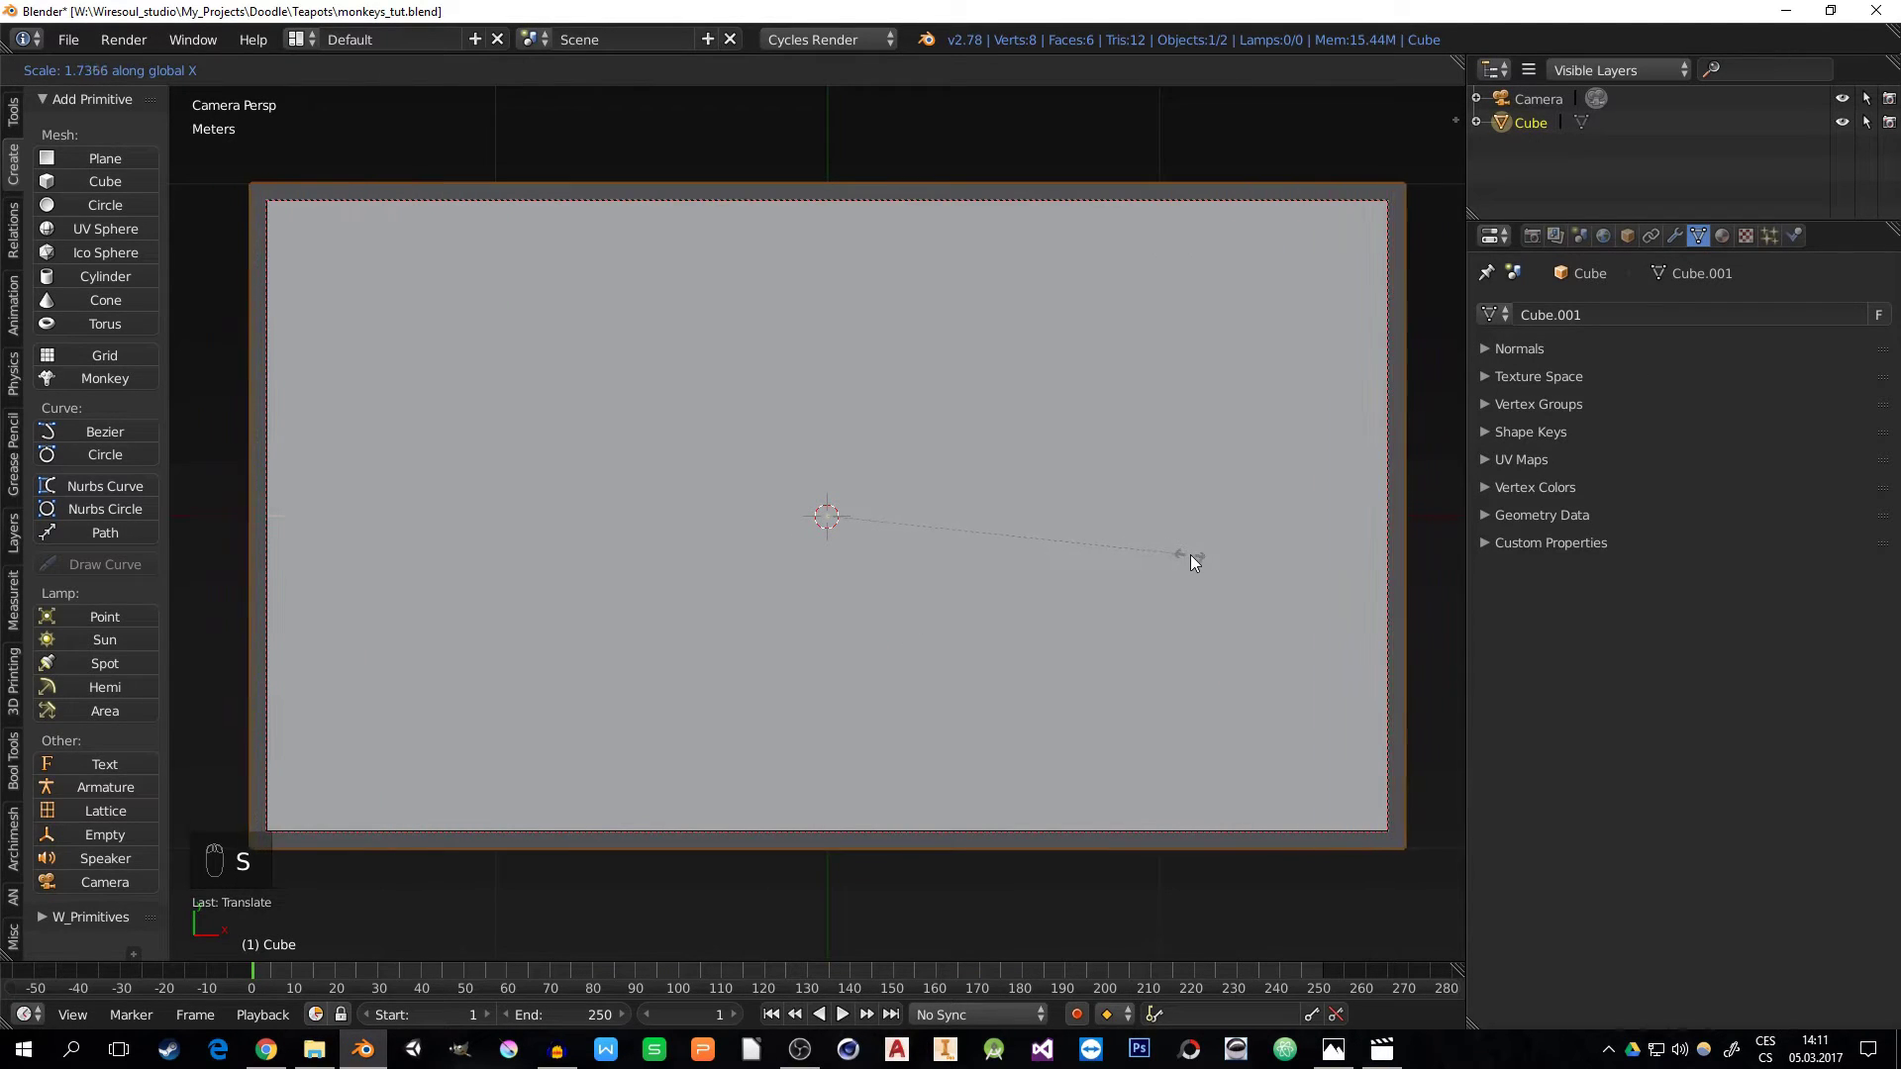
click(1191, 554)
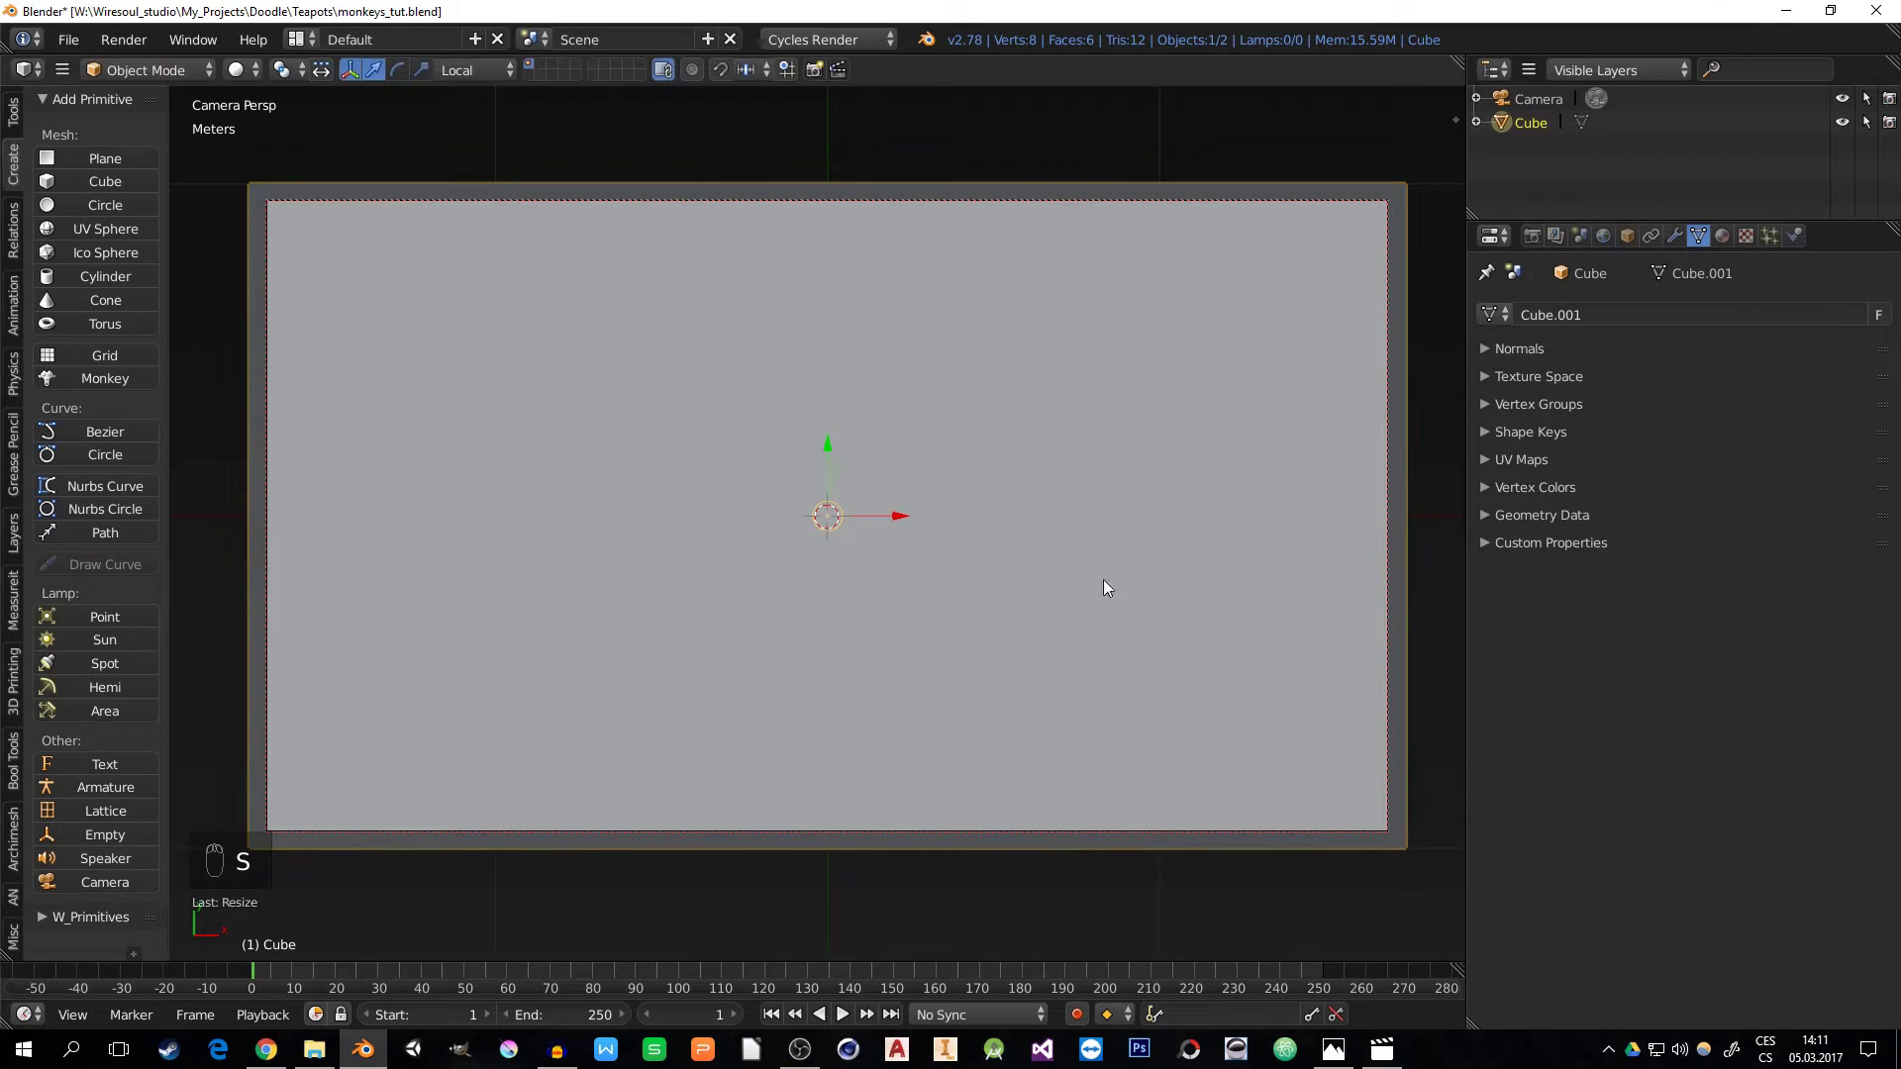
key(ctrl+a)
click(940, 588)
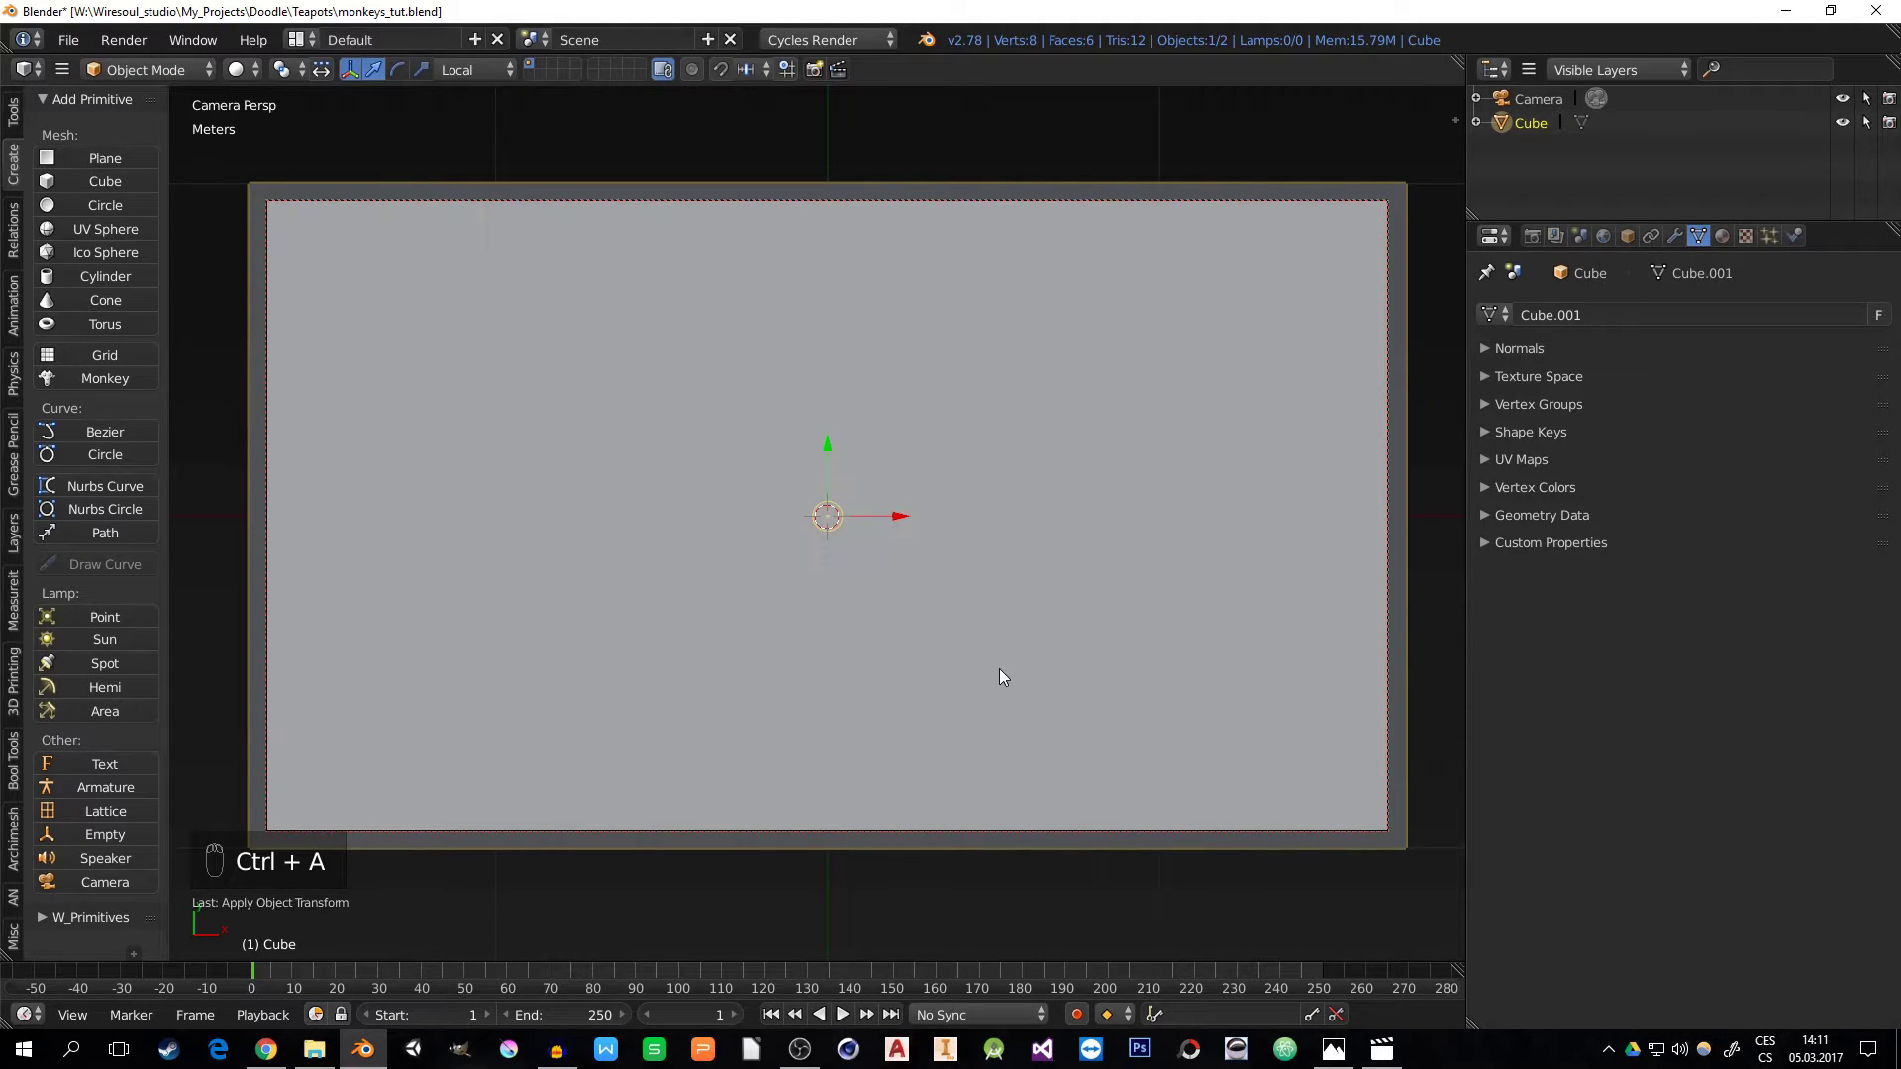
- Check the cube's transform values and add the cube as a passive rigid body
middle_drag(999, 669, 1011, 489)
scroll(1012, 489, down, 5)
middle_drag(1000, 635, 913, 594)
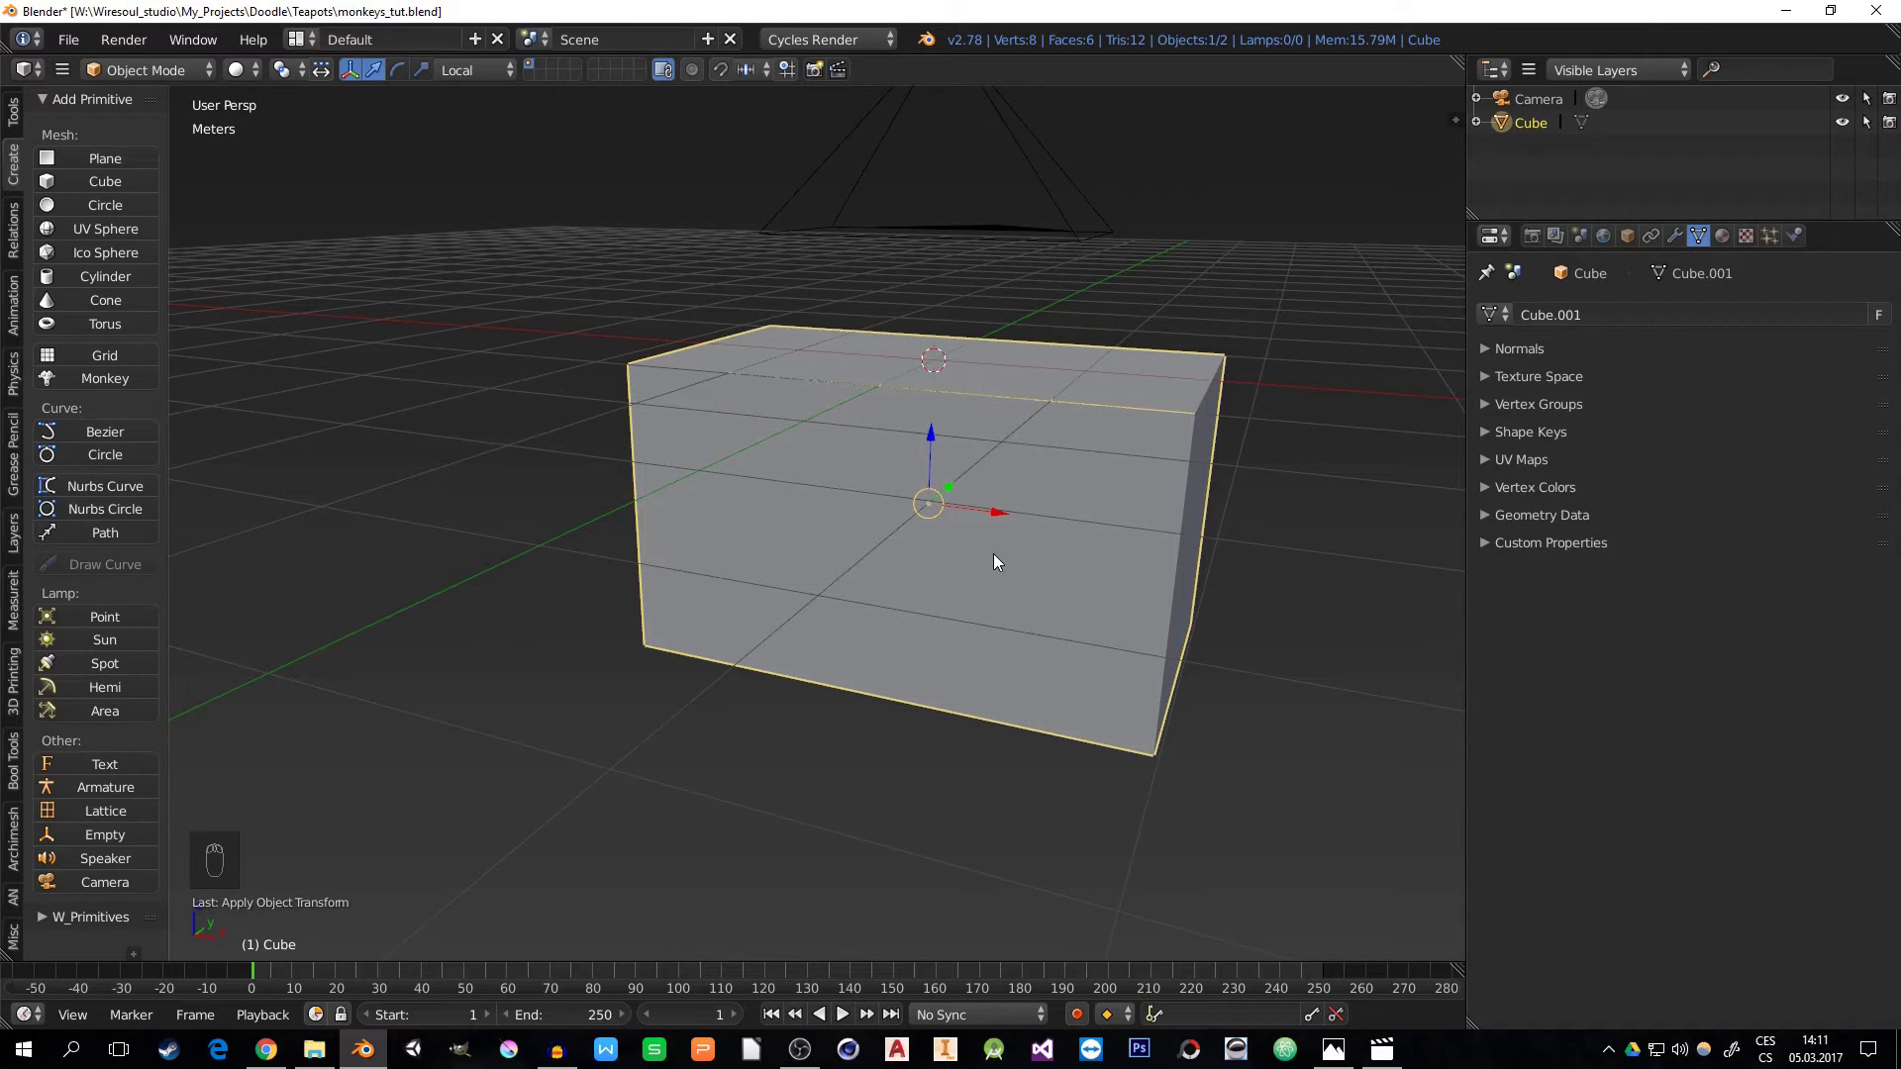
click(1626, 236)
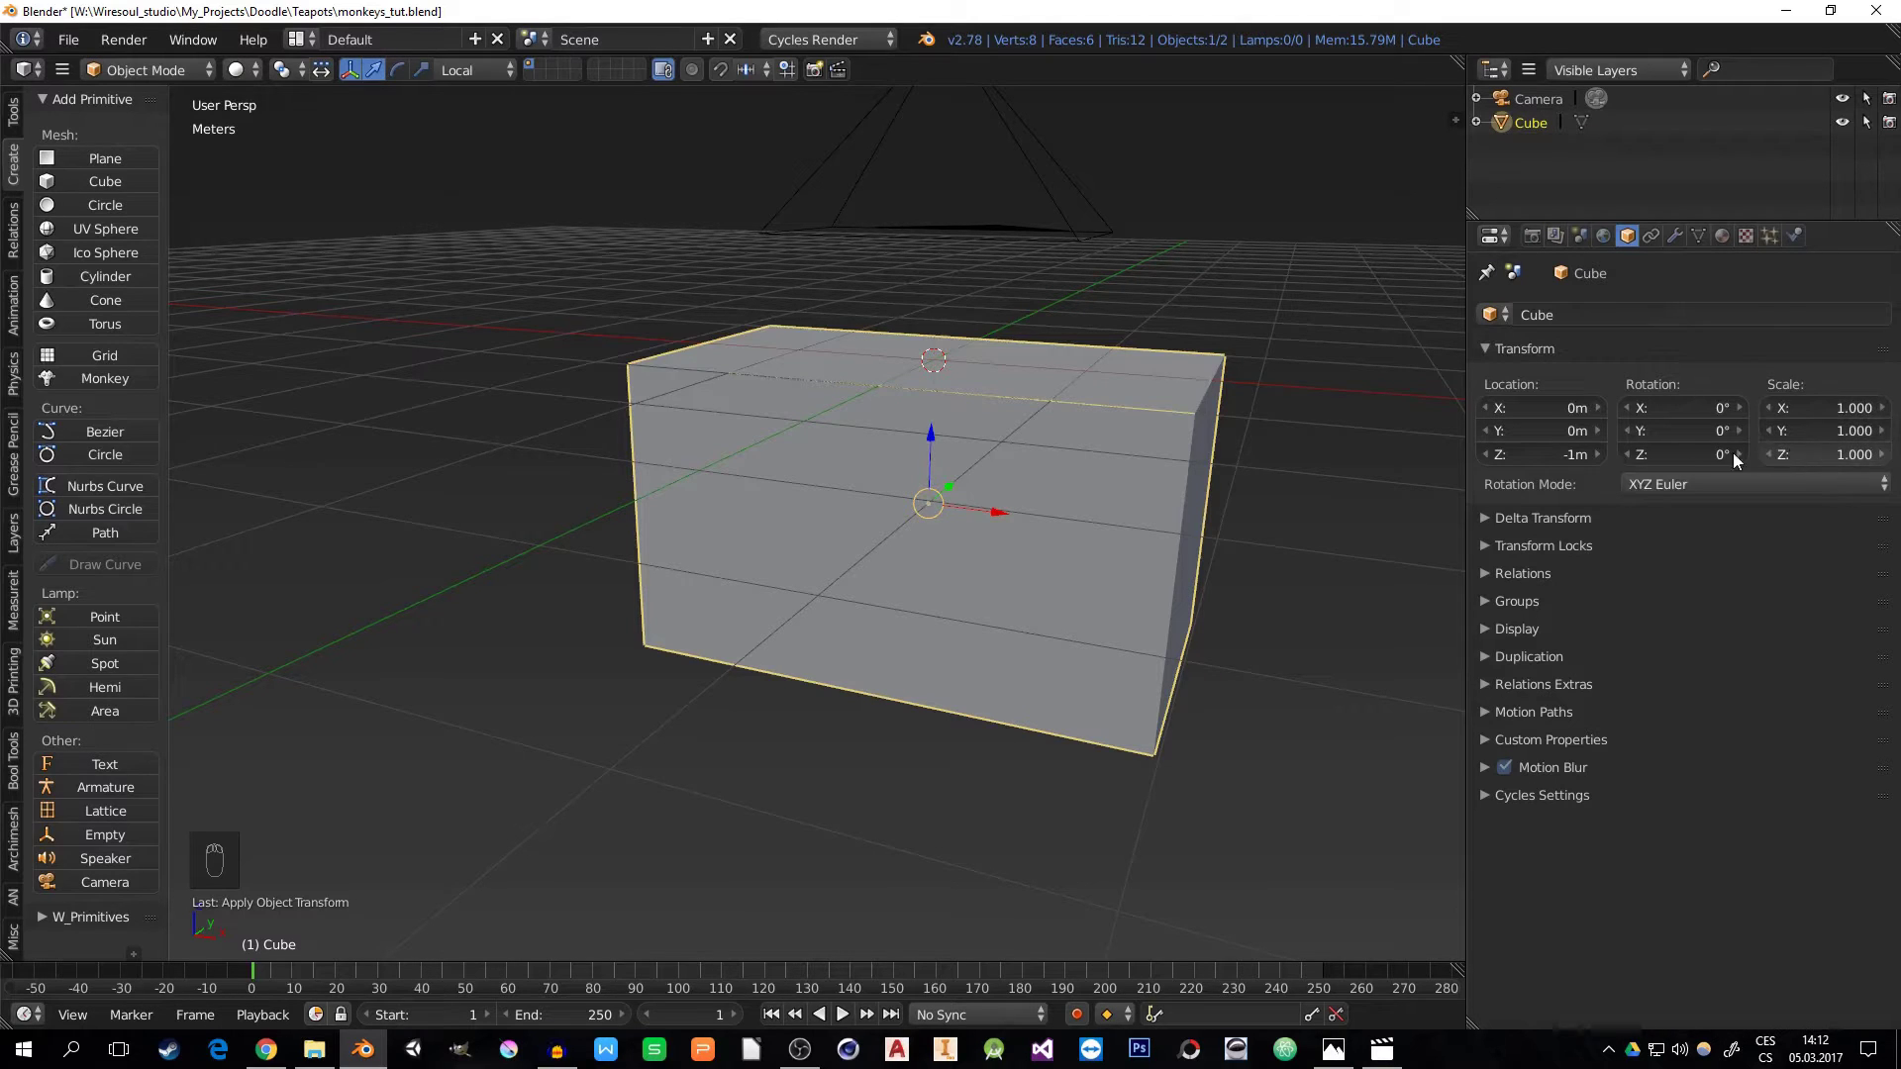
mouse_move(1057, 537)
middle_down()
mouse_move(1038, 539)
mouse_move(1060, 548)
middle_up()
shift+middle_drag(1150, 475, 1026, 494)
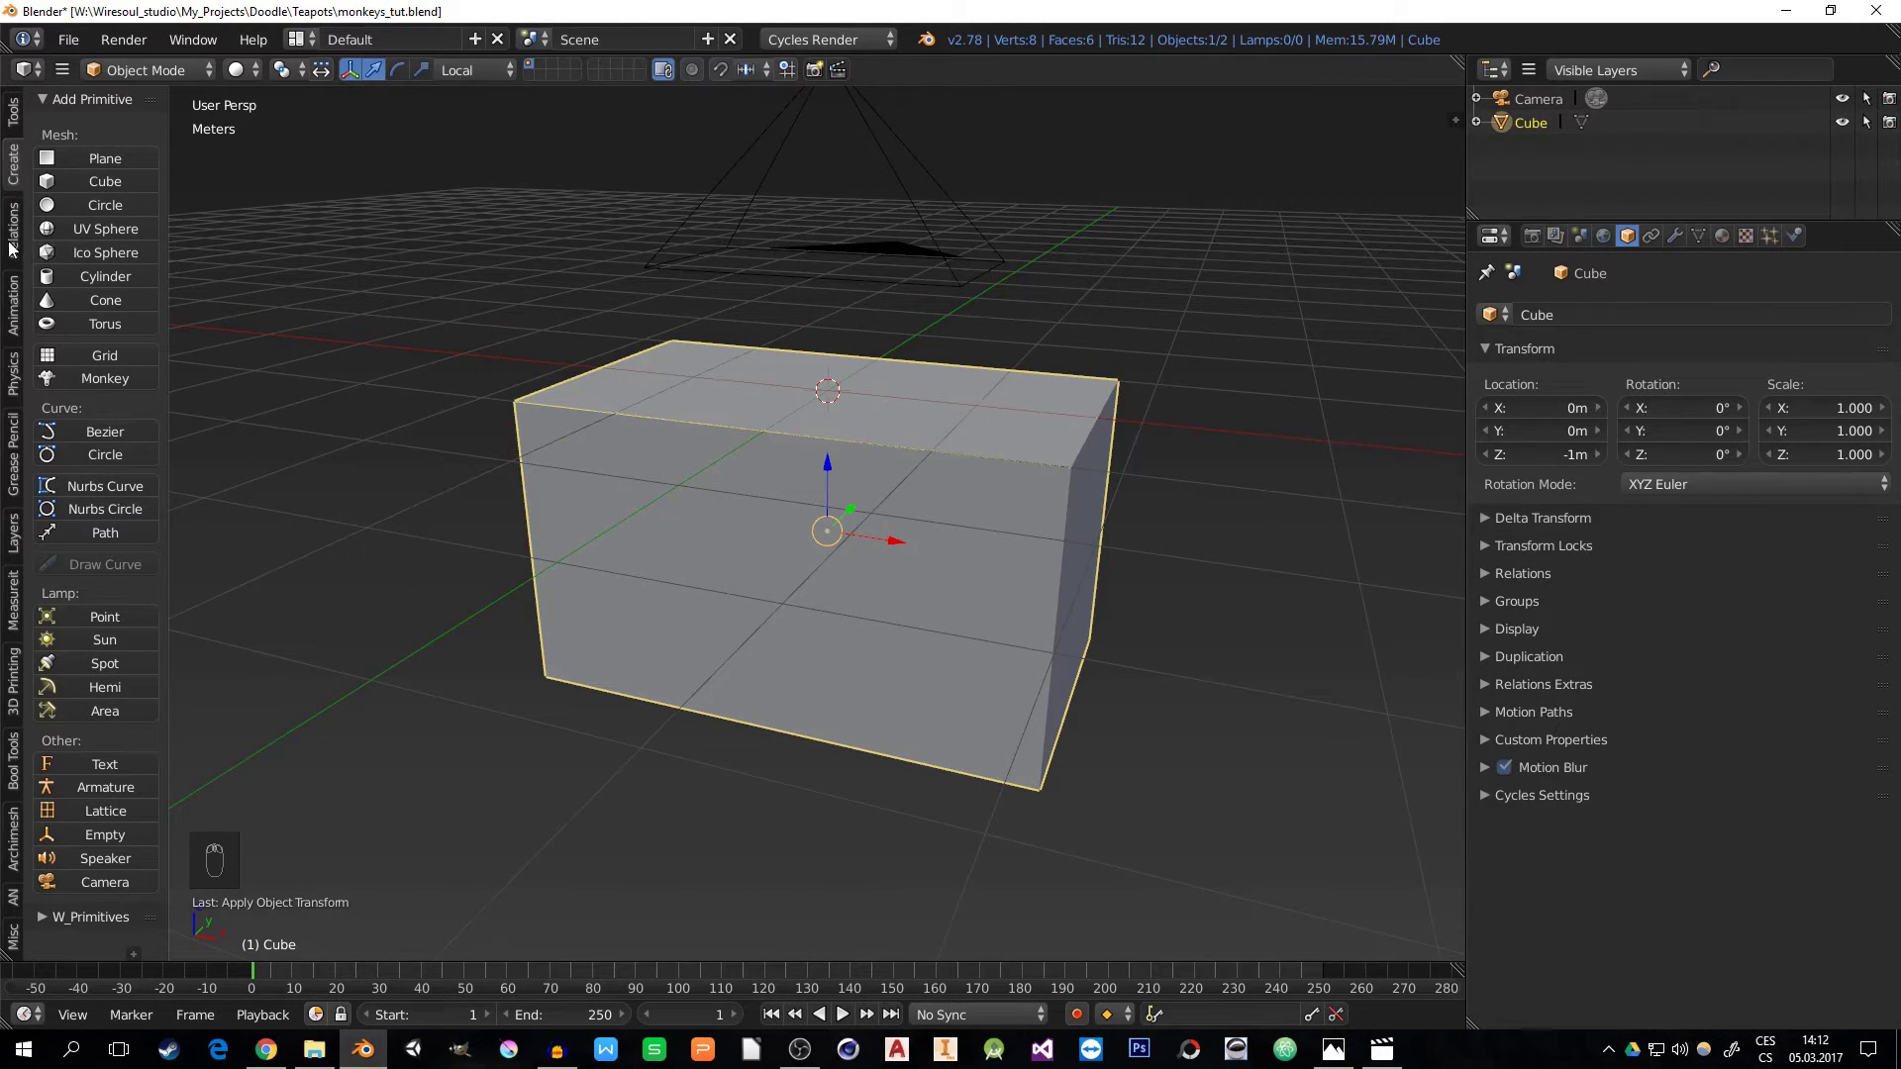
click(13, 374)
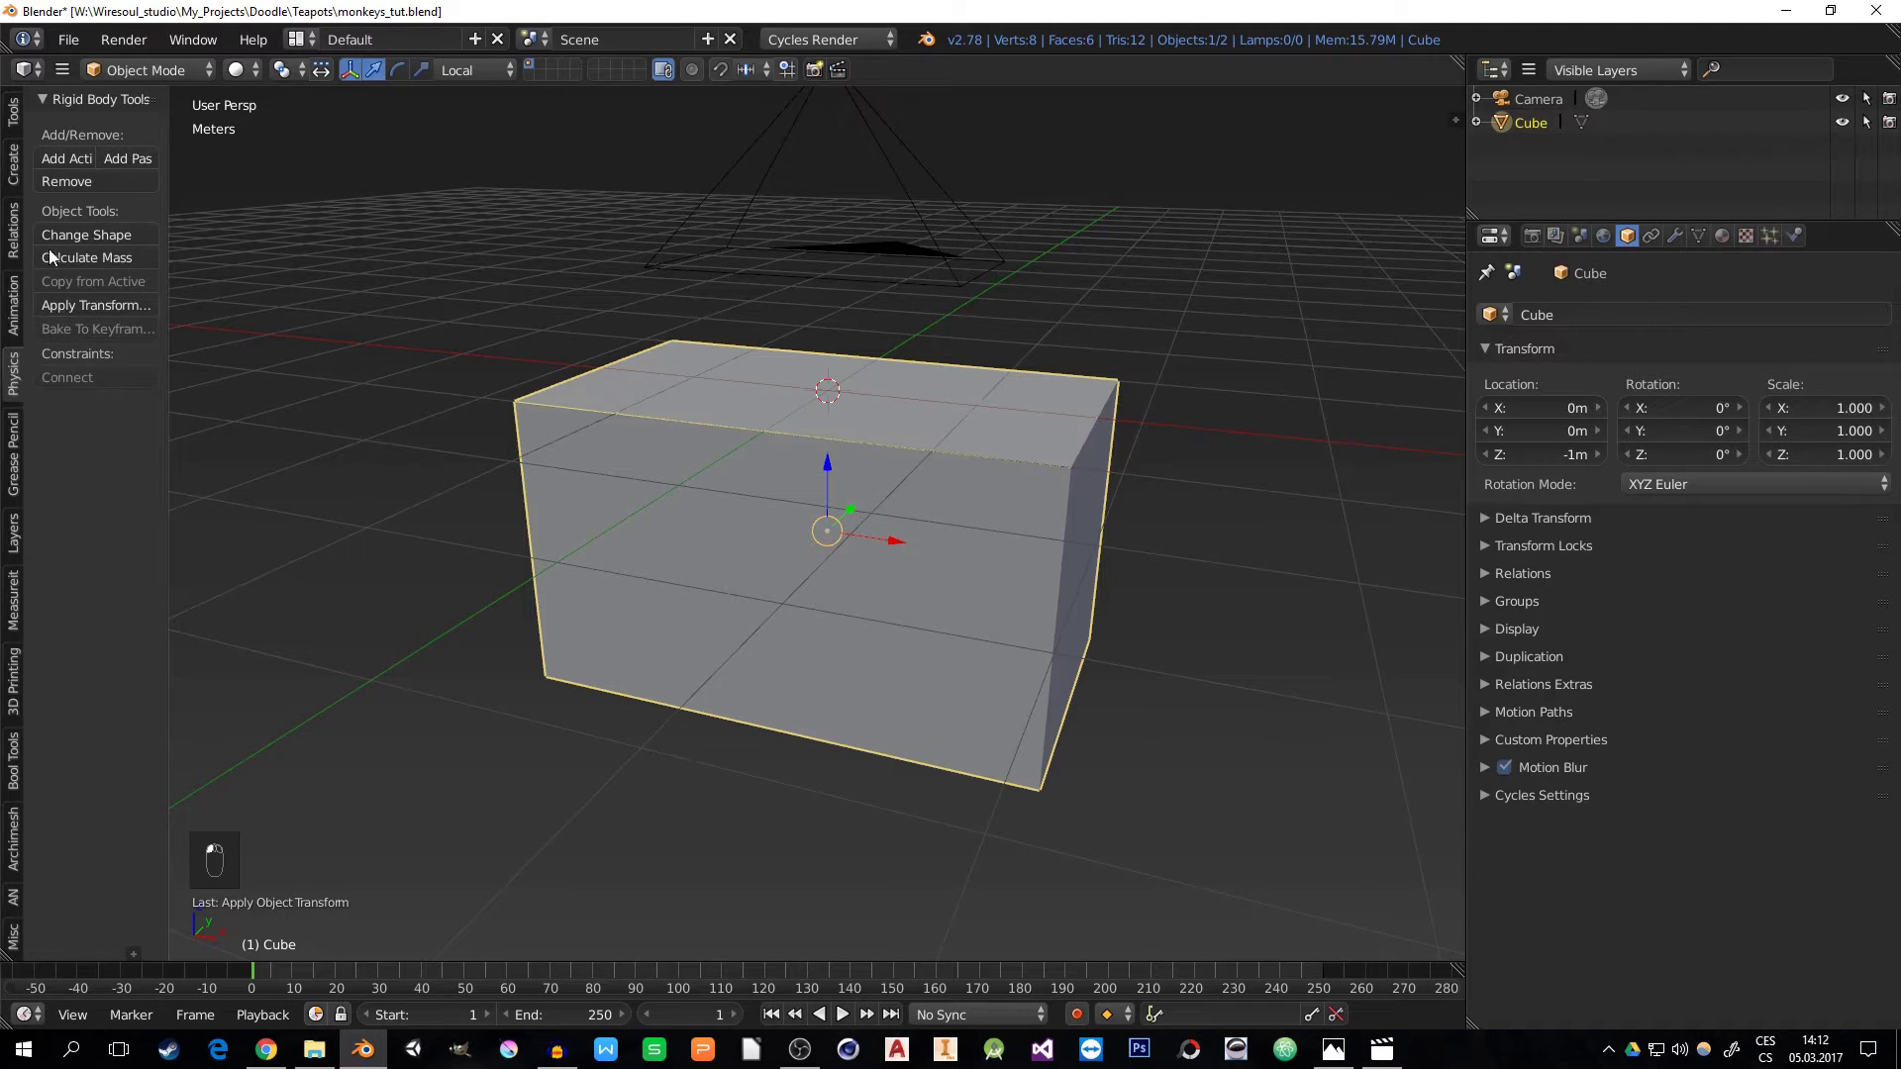
click(128, 158)
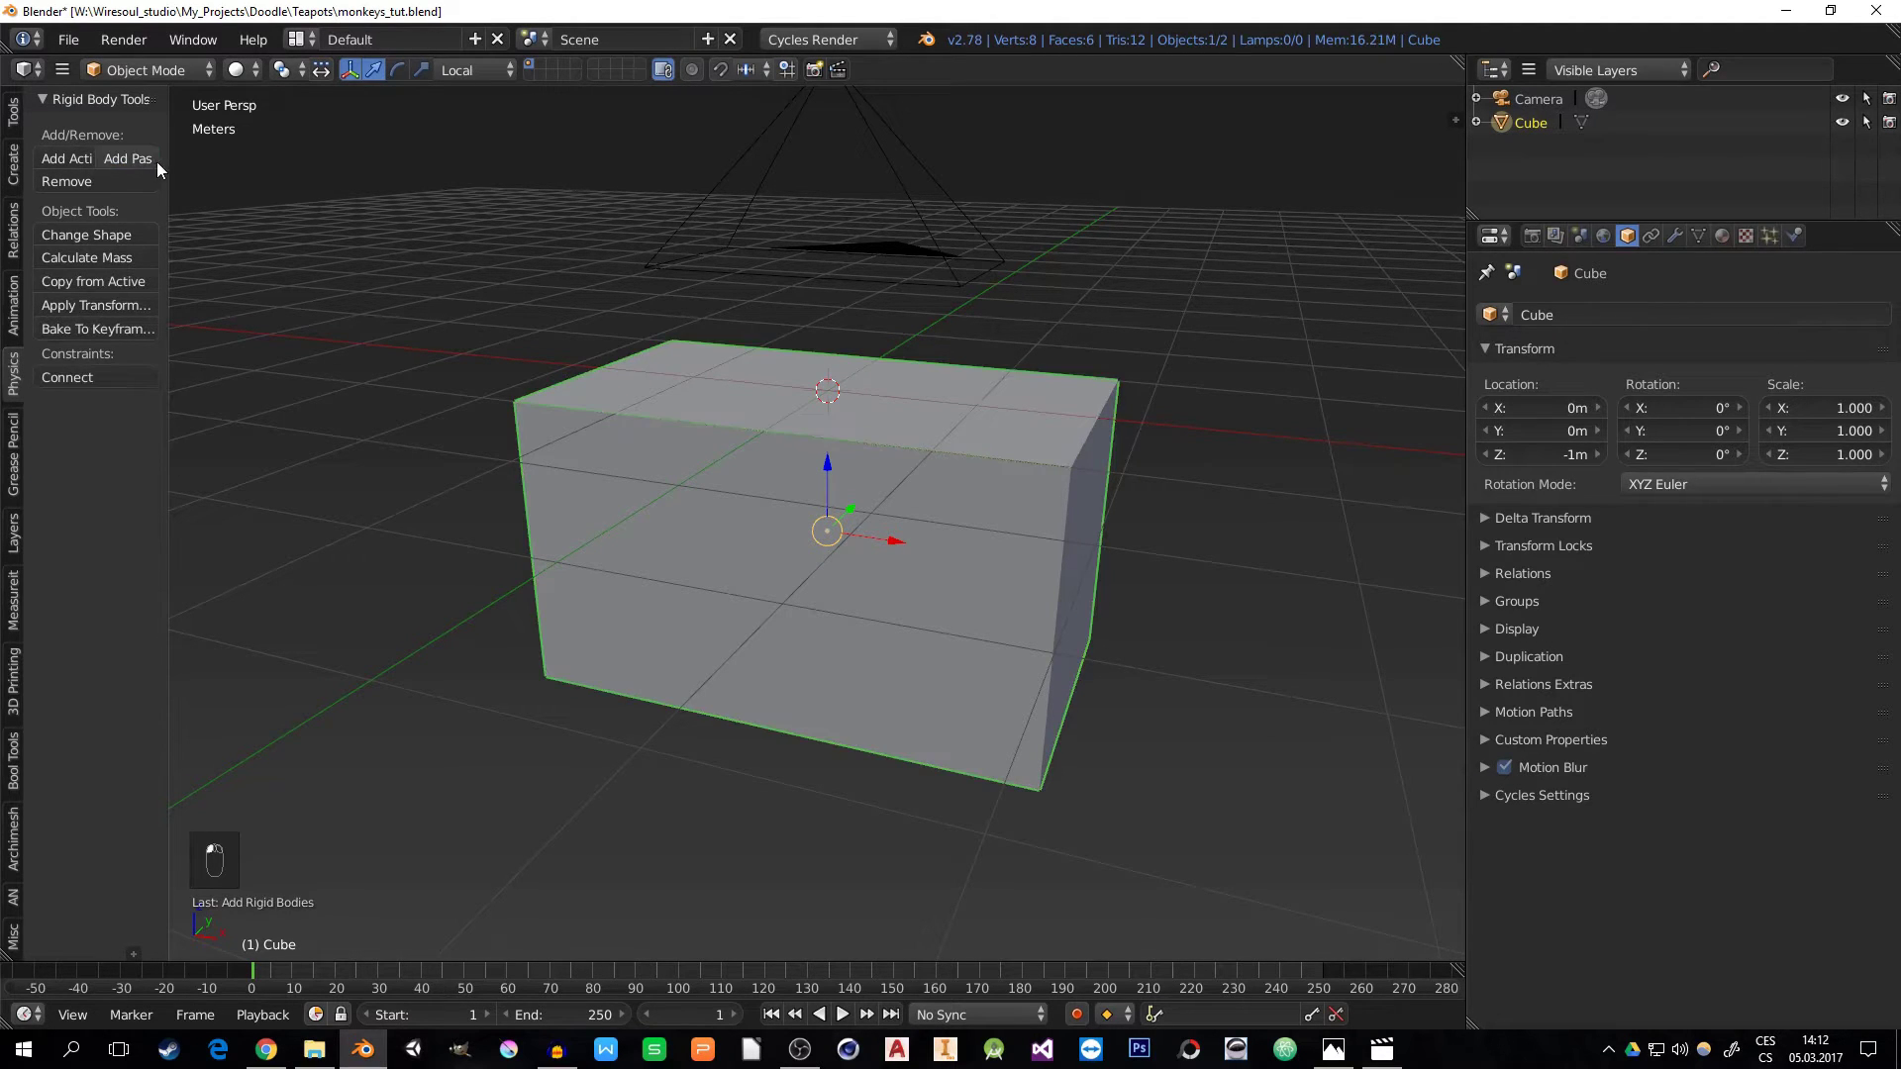
- Change the cube's rigid body collision shape to Box and check the shape in its physics settings
drag(171, 168, 222, 168)
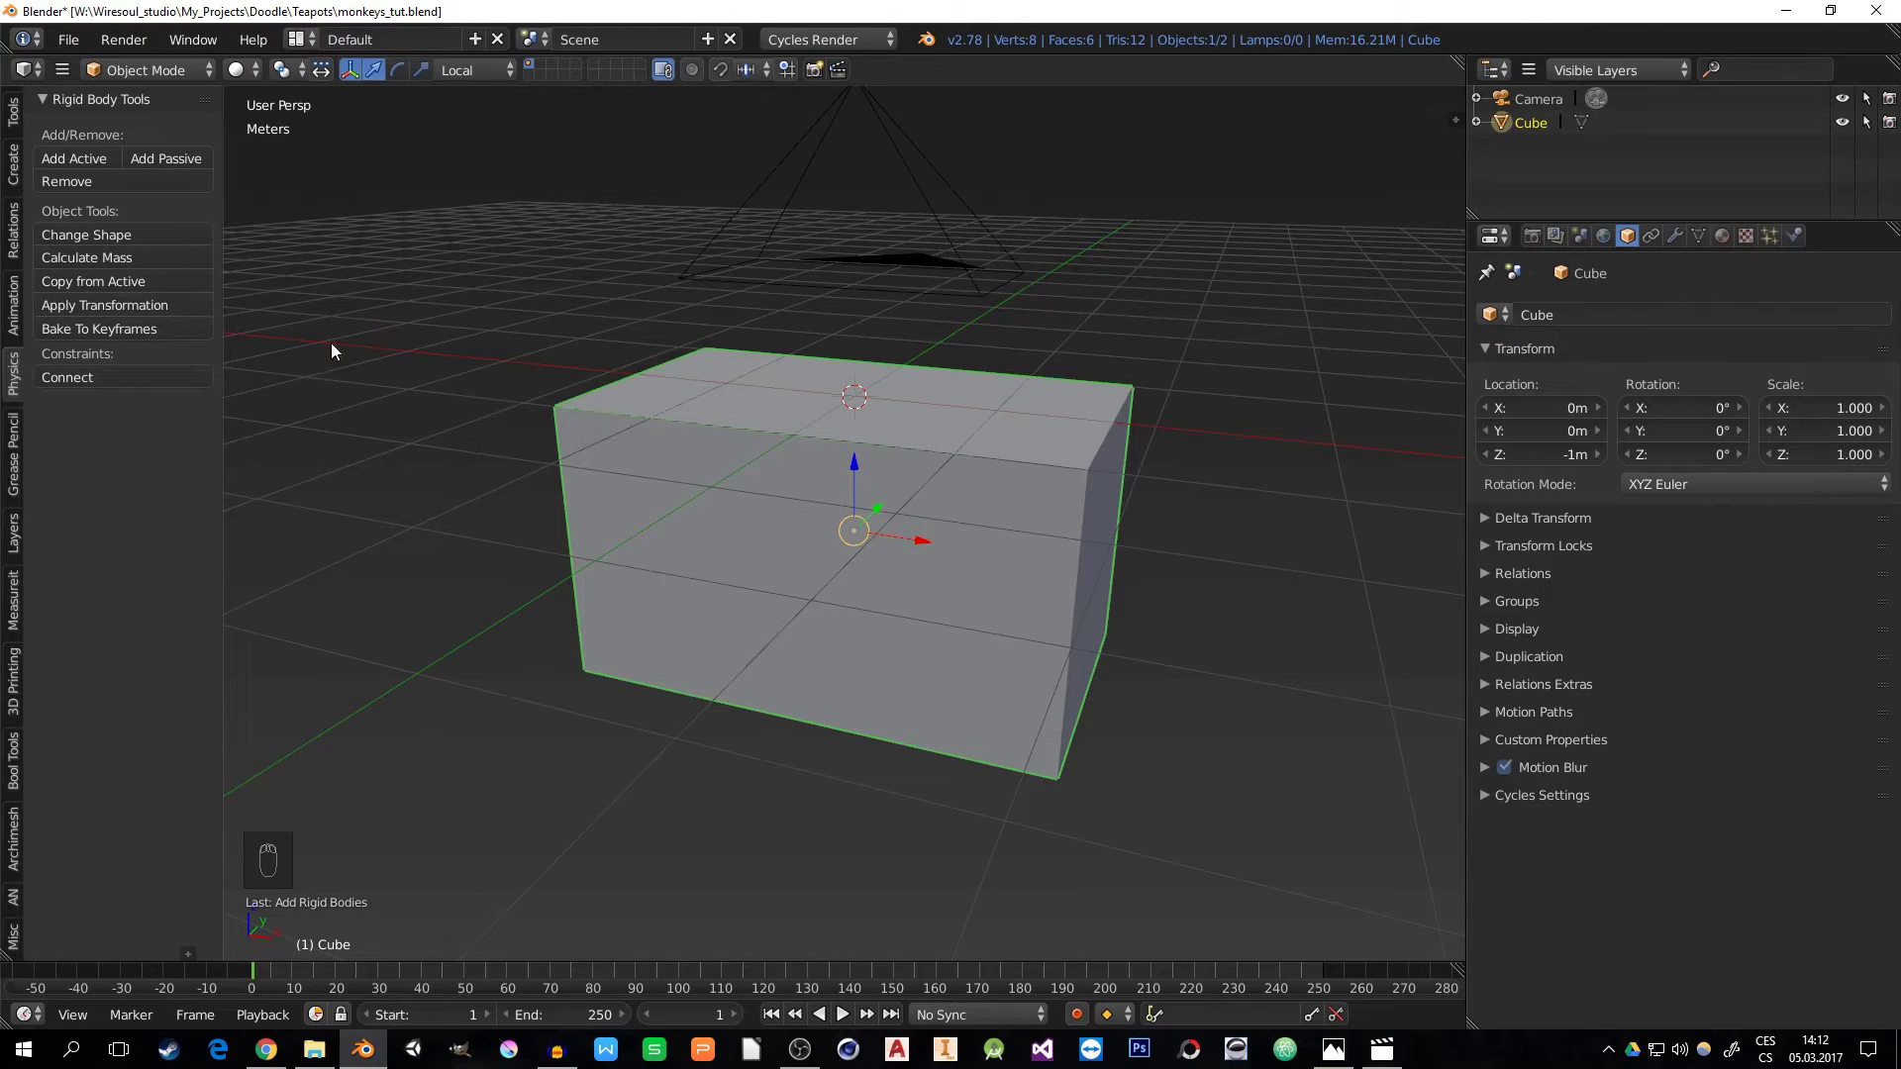
click(105, 238)
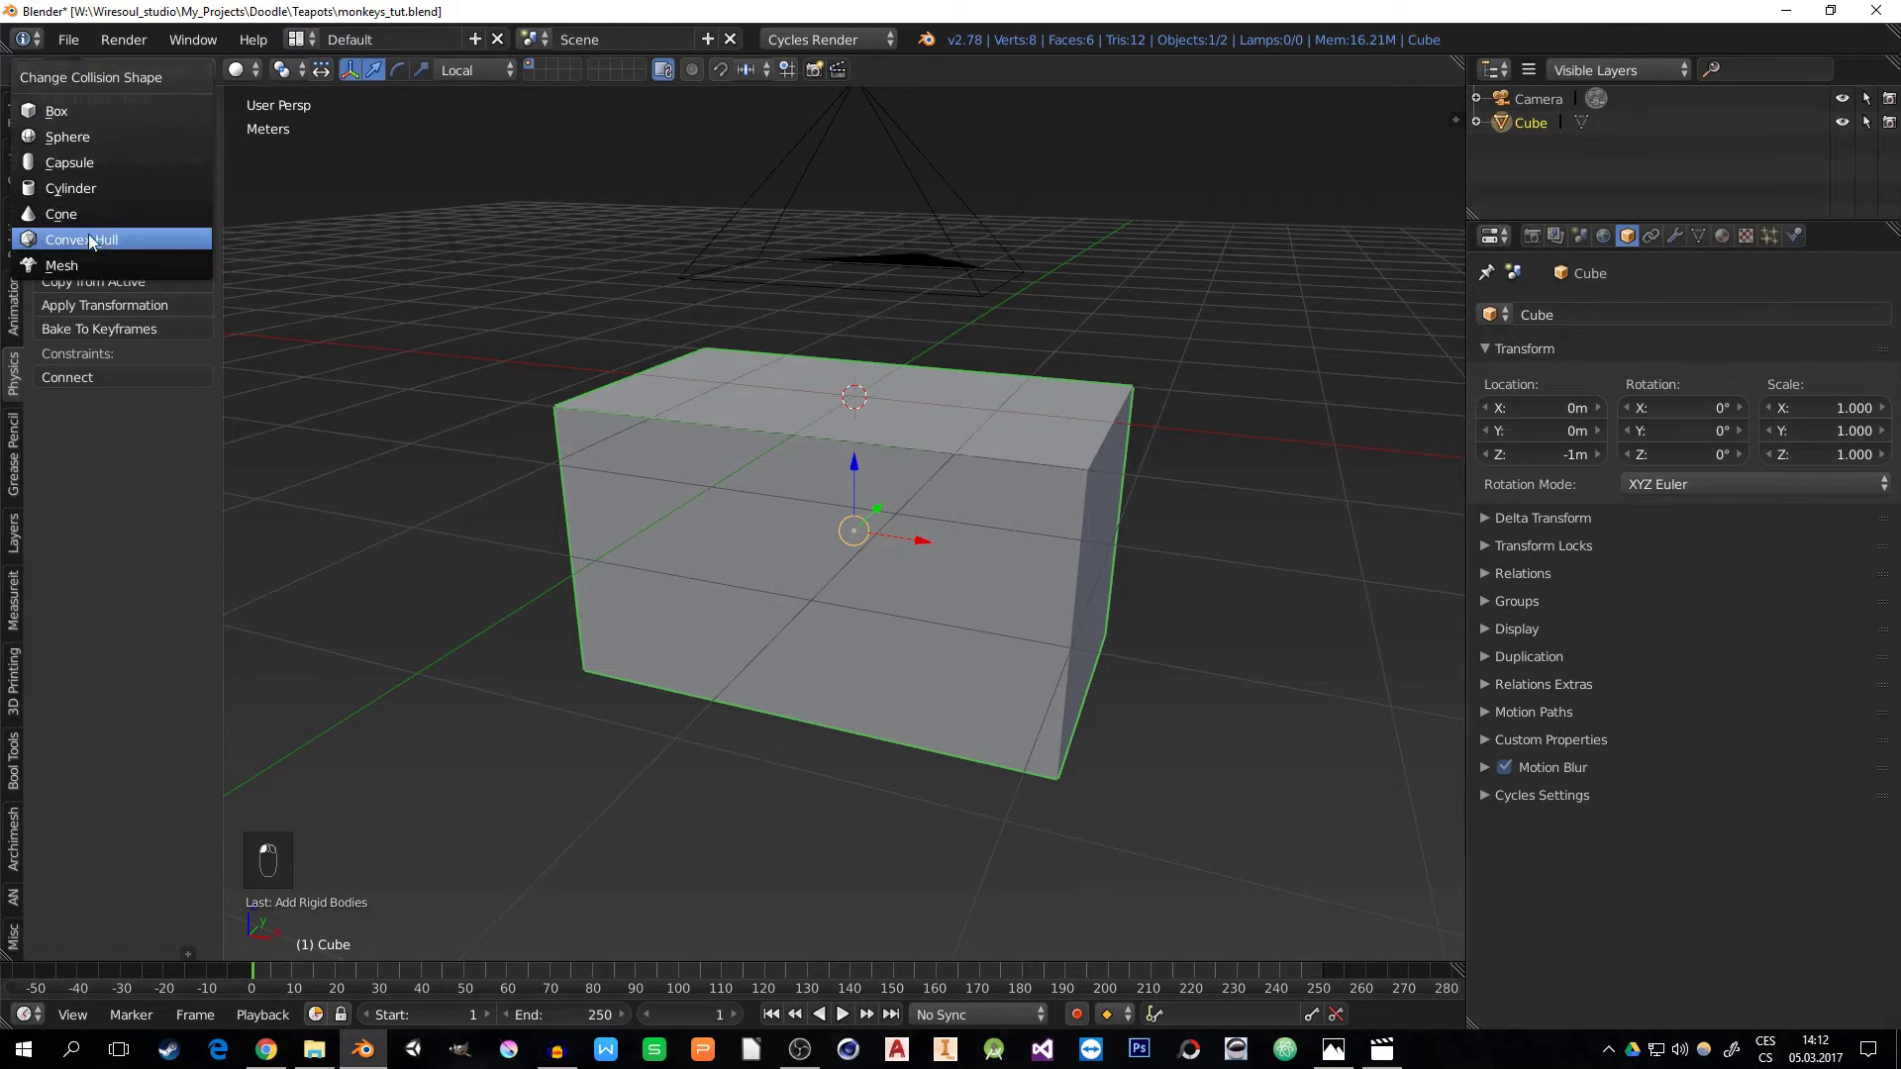
click(87, 138)
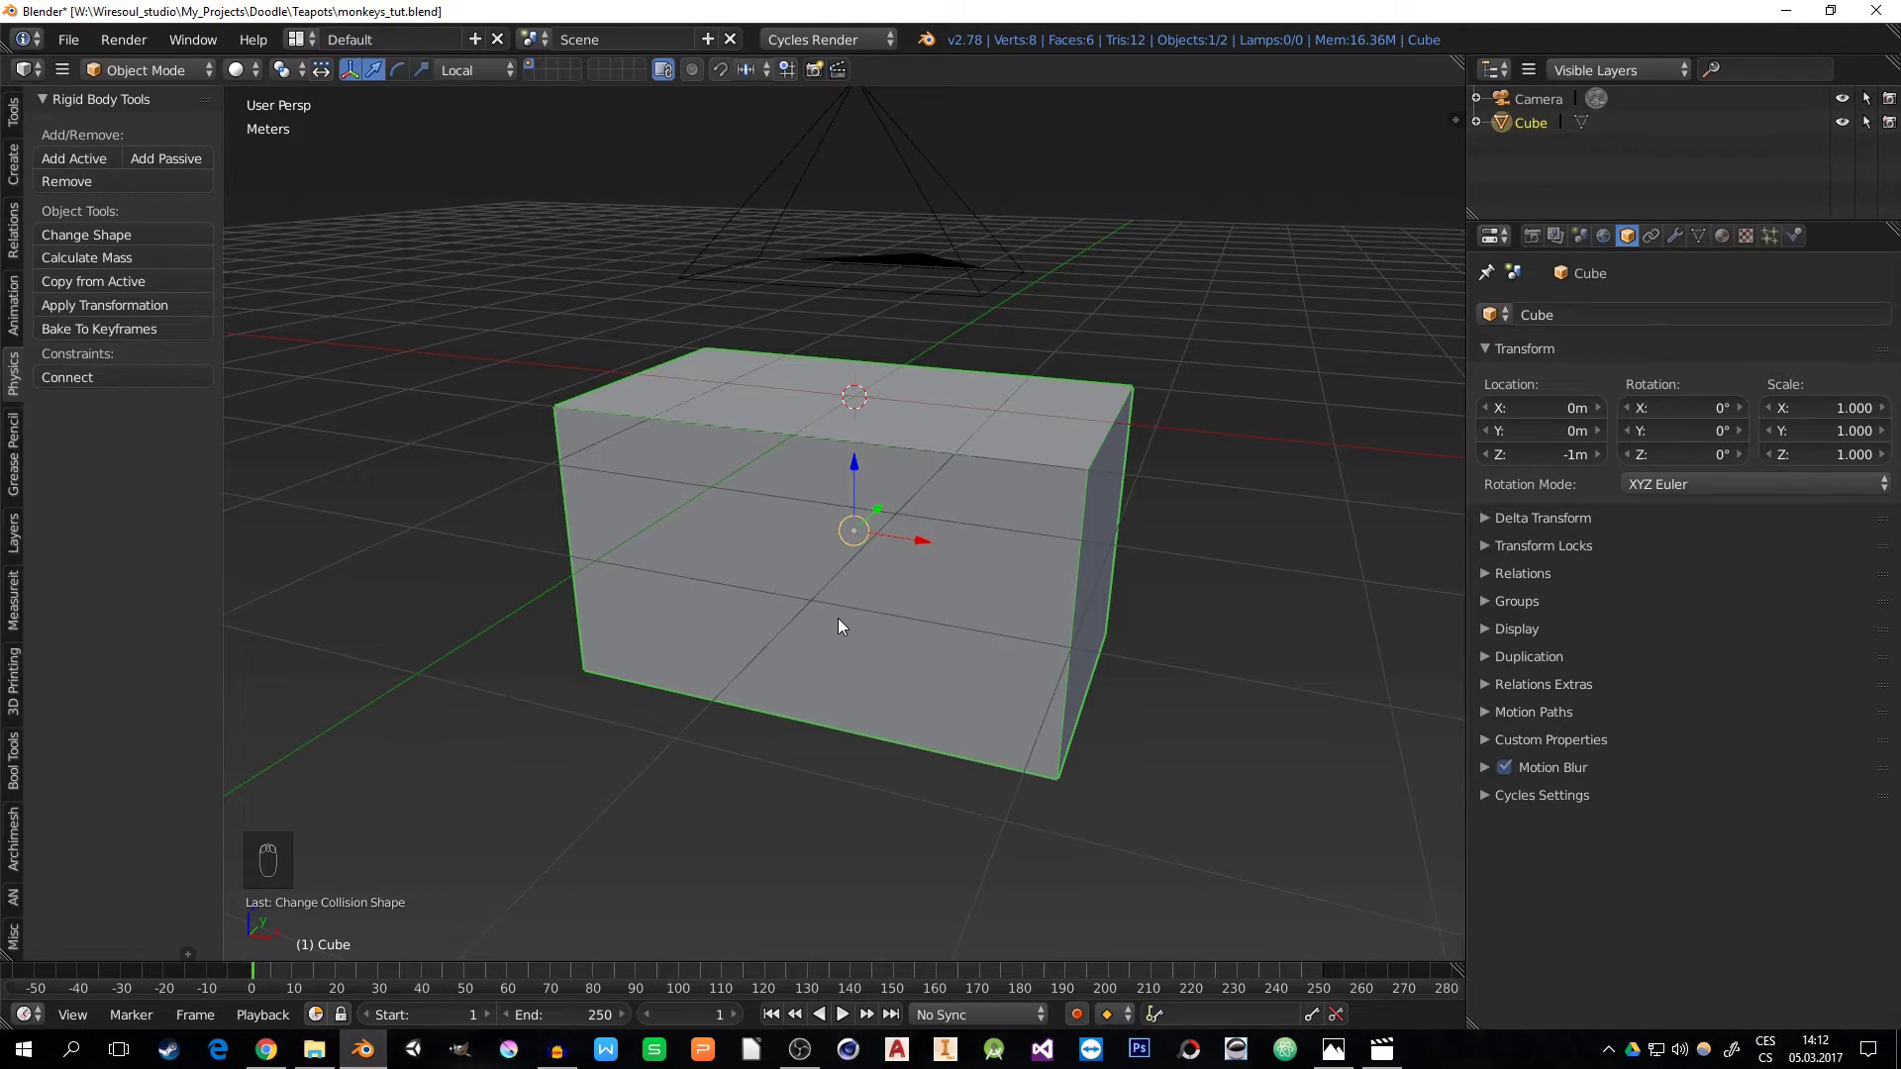
click(1793, 237)
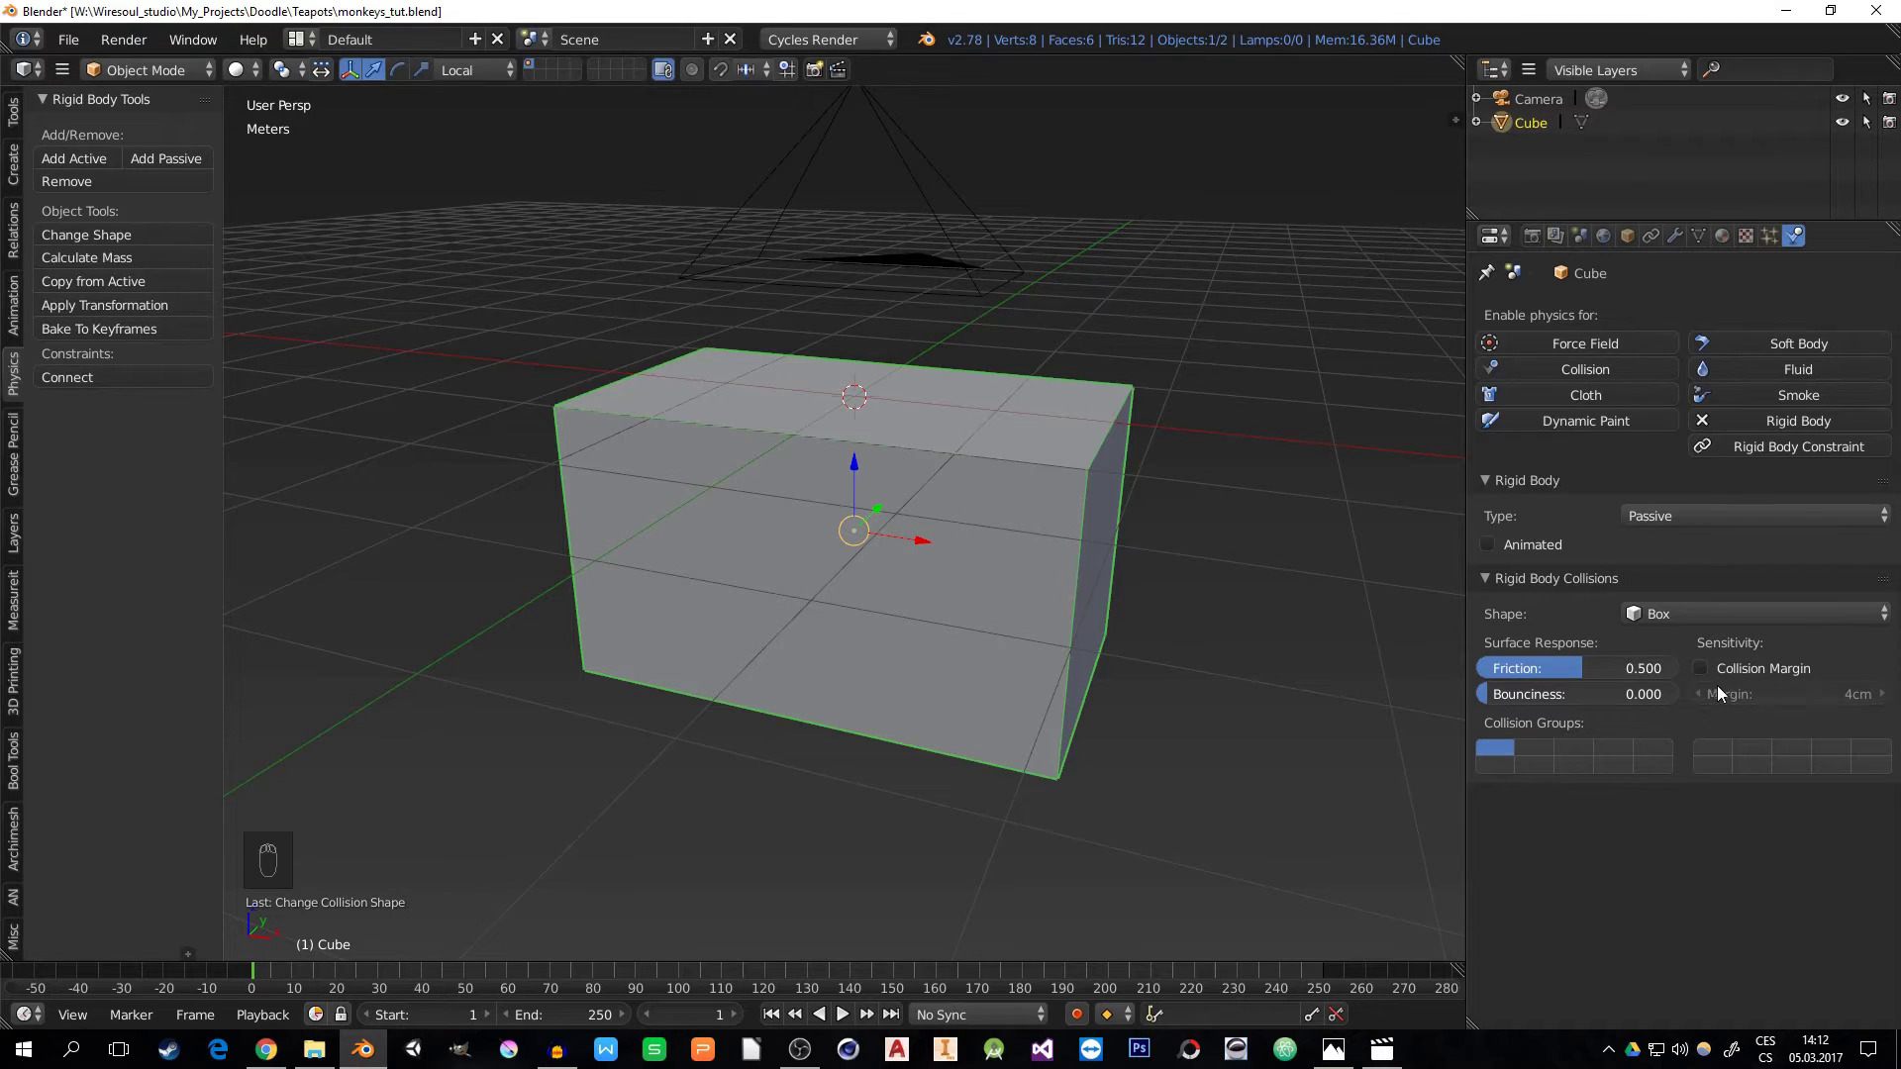
click(1655, 614)
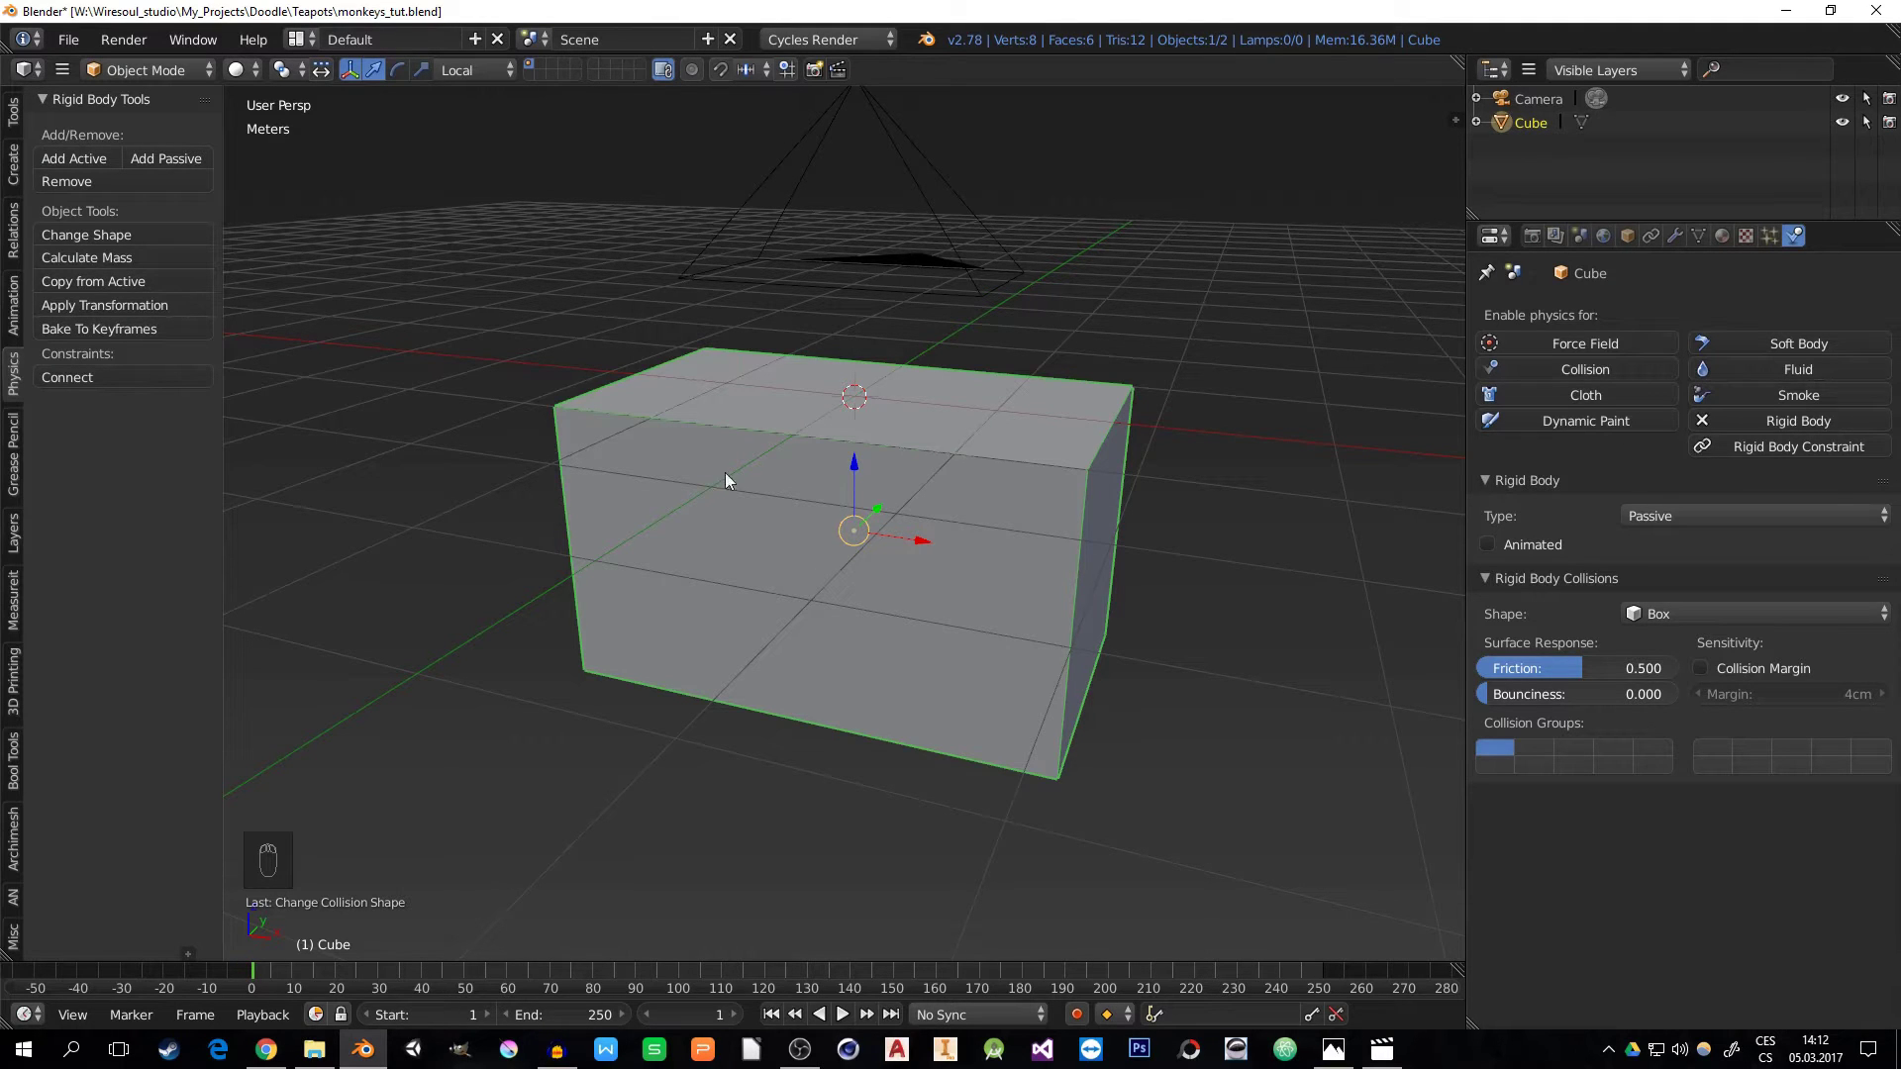
middle_drag(743, 489, 924, 506)
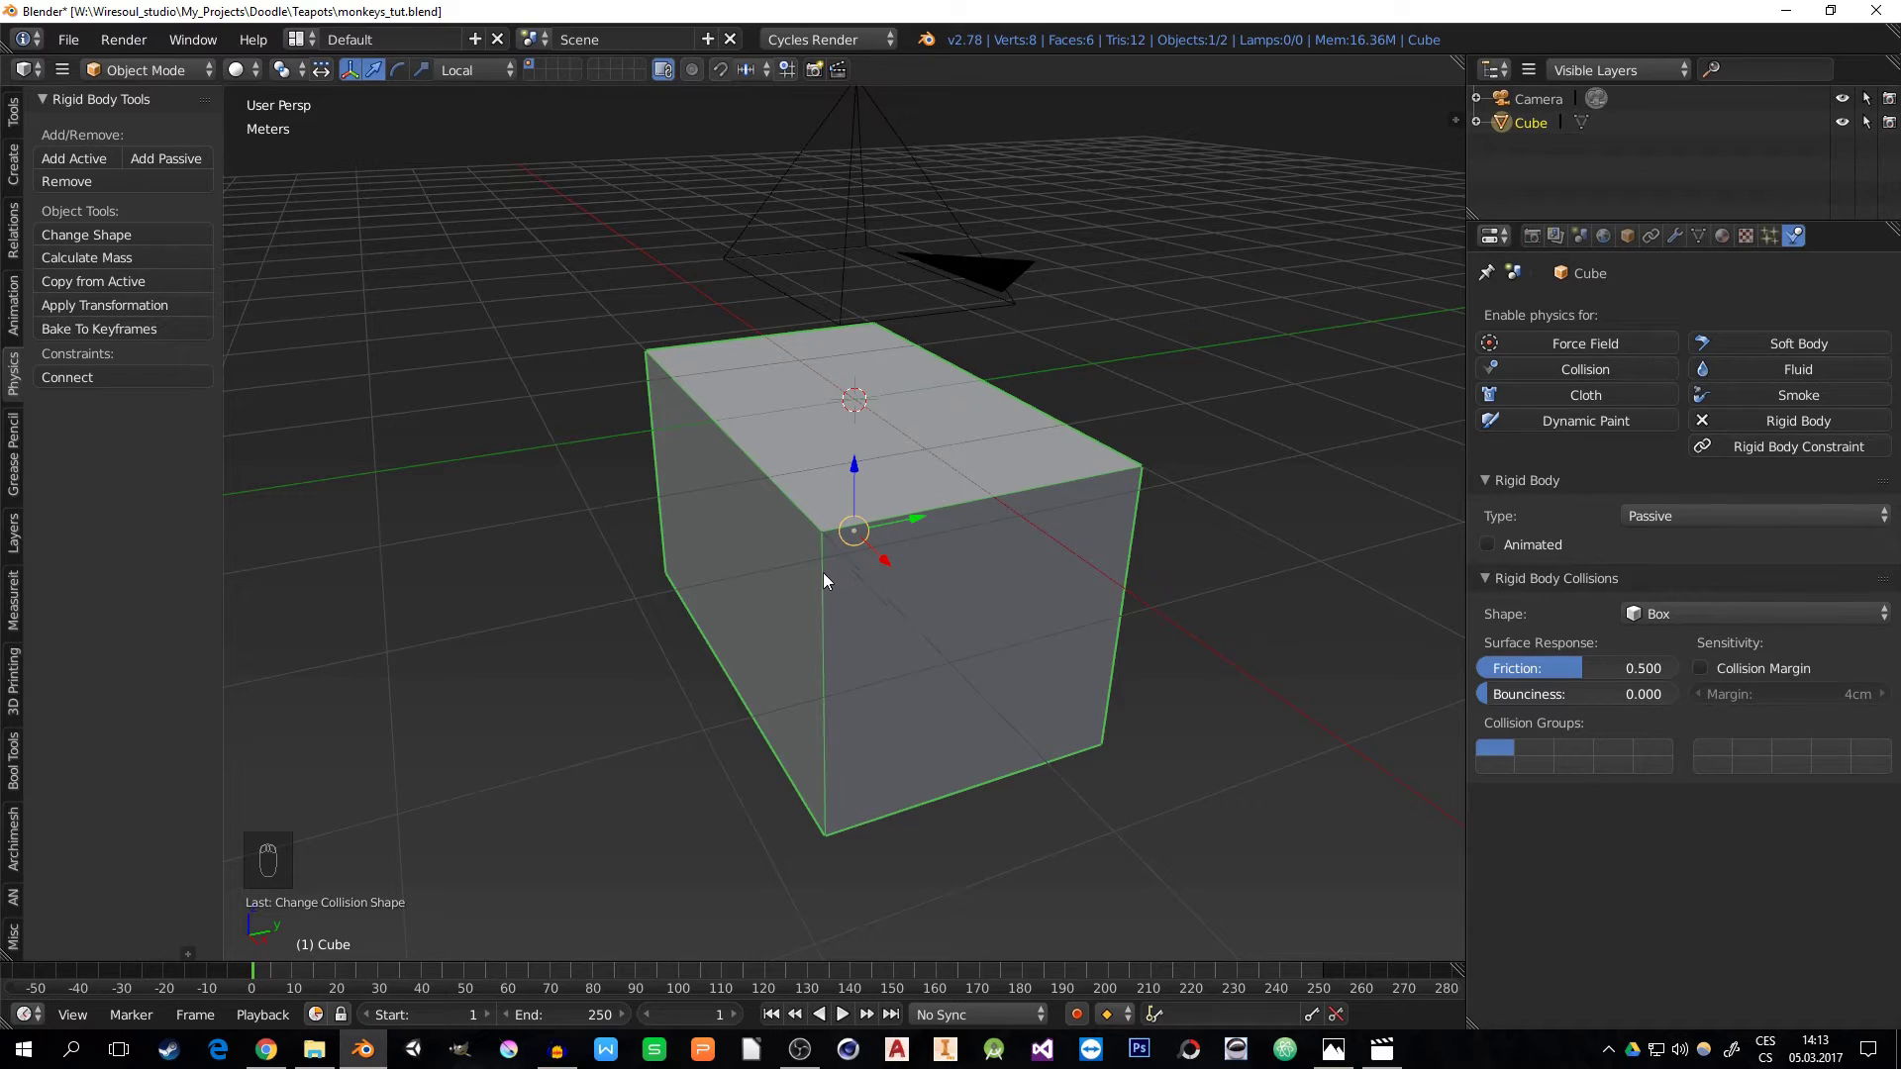
middle_drag(808, 560, 822, 531)
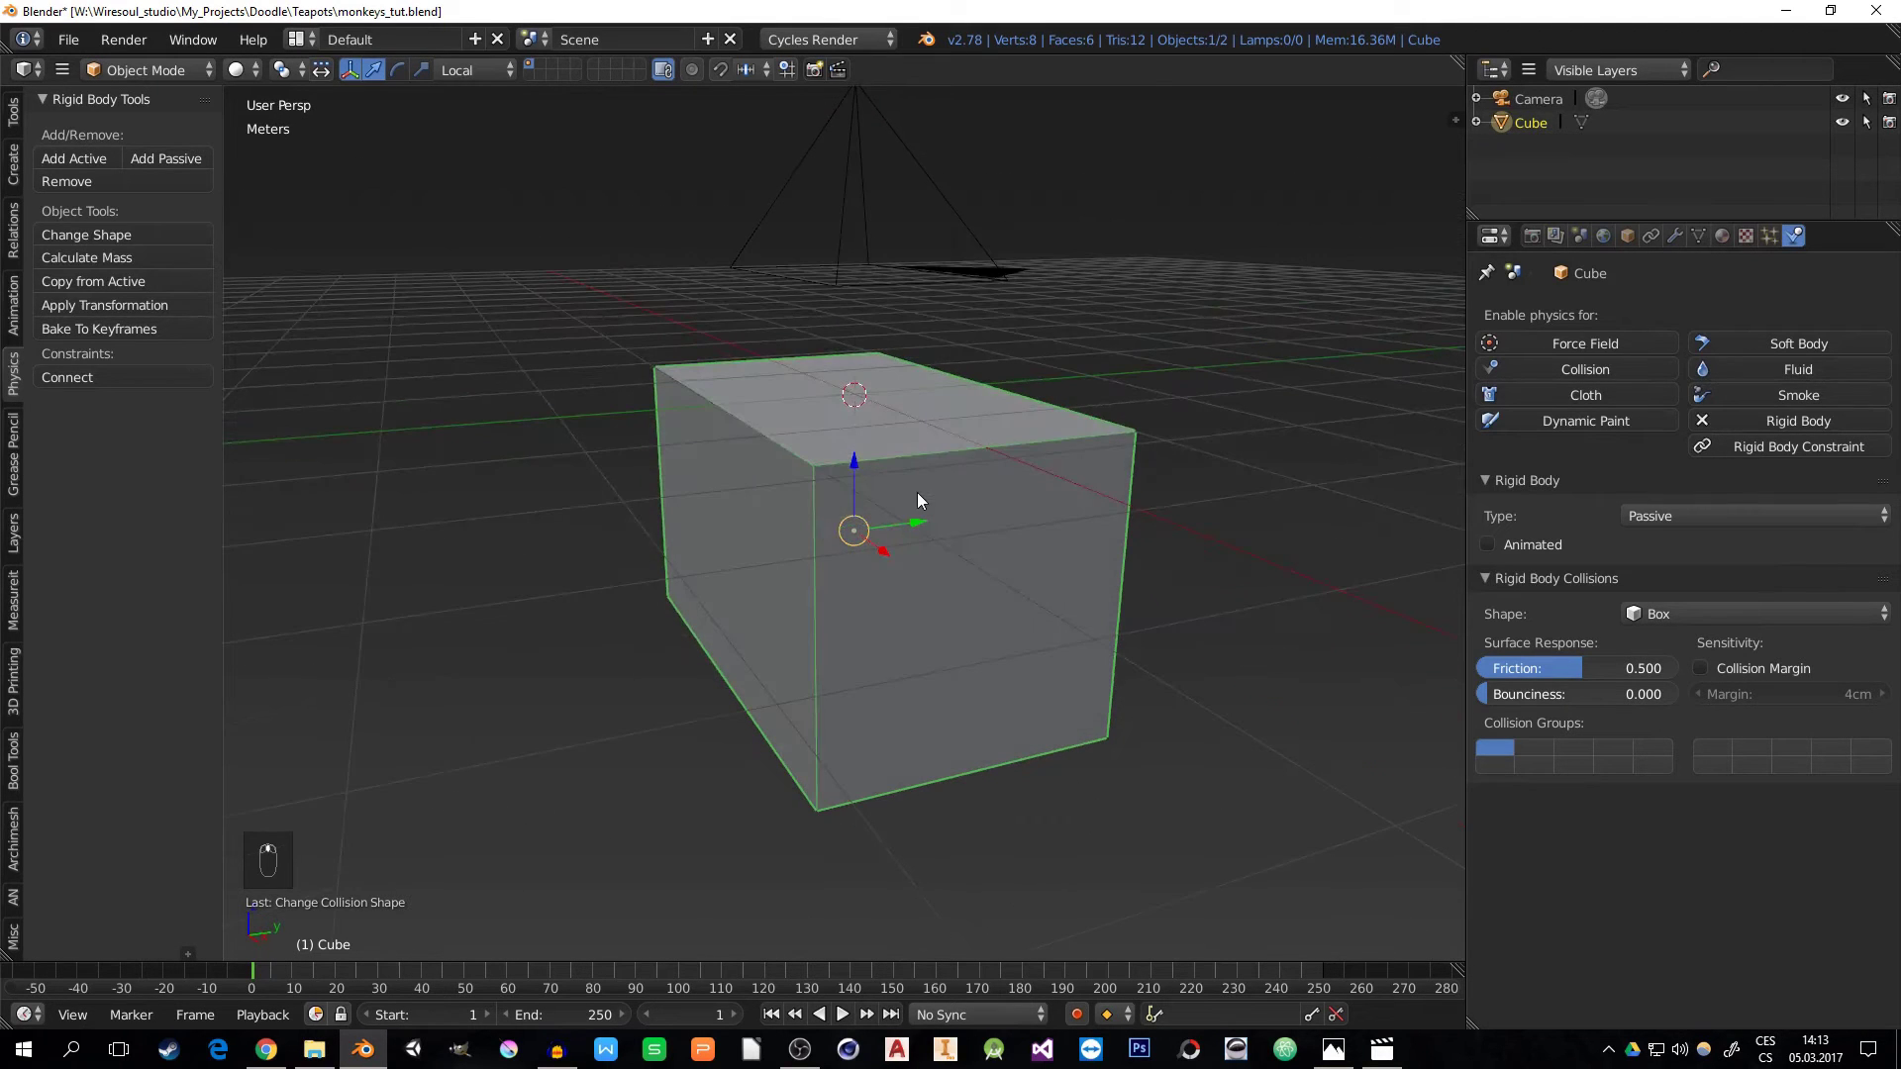
- In front orthographic view, make two linked duplicates of the cube, placed raised against its left and right sides
key(KP_1)
key(KP_5)
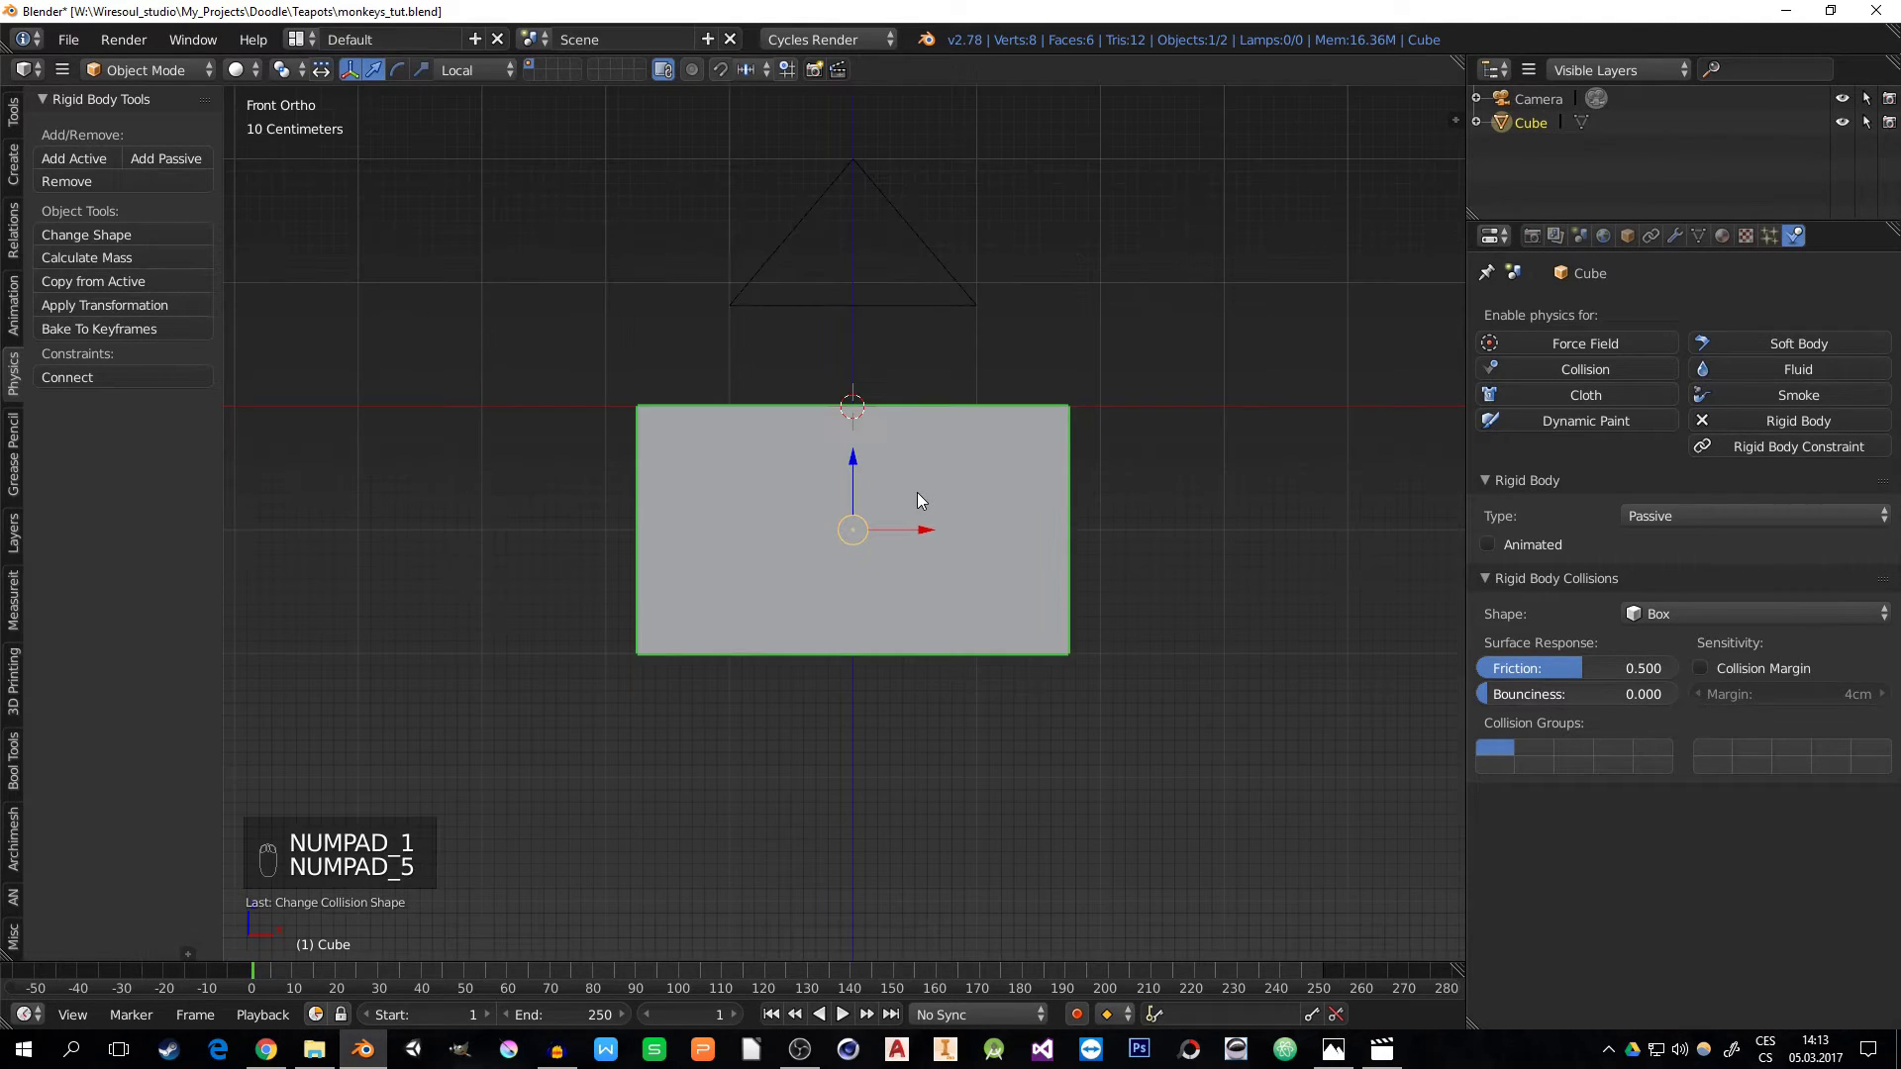
key(alt+d)
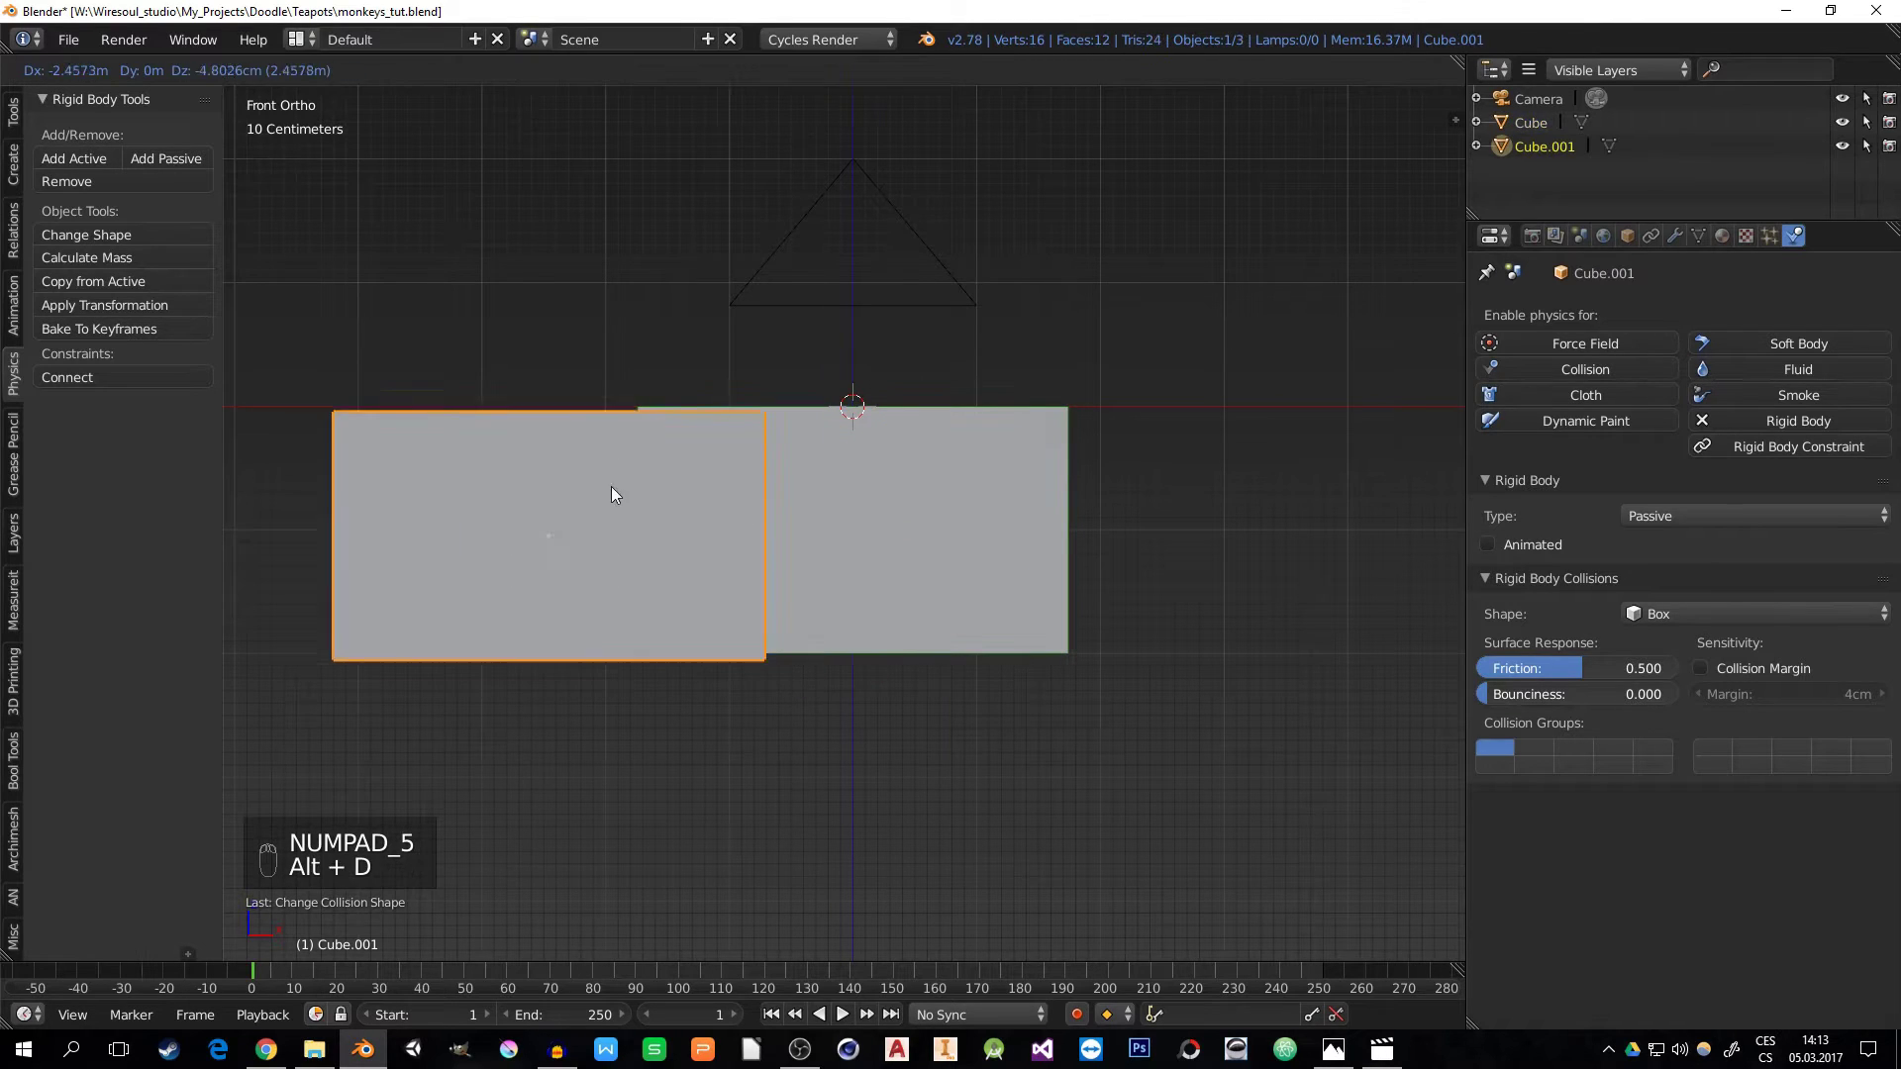
click(536, 447)
key(alt+d)
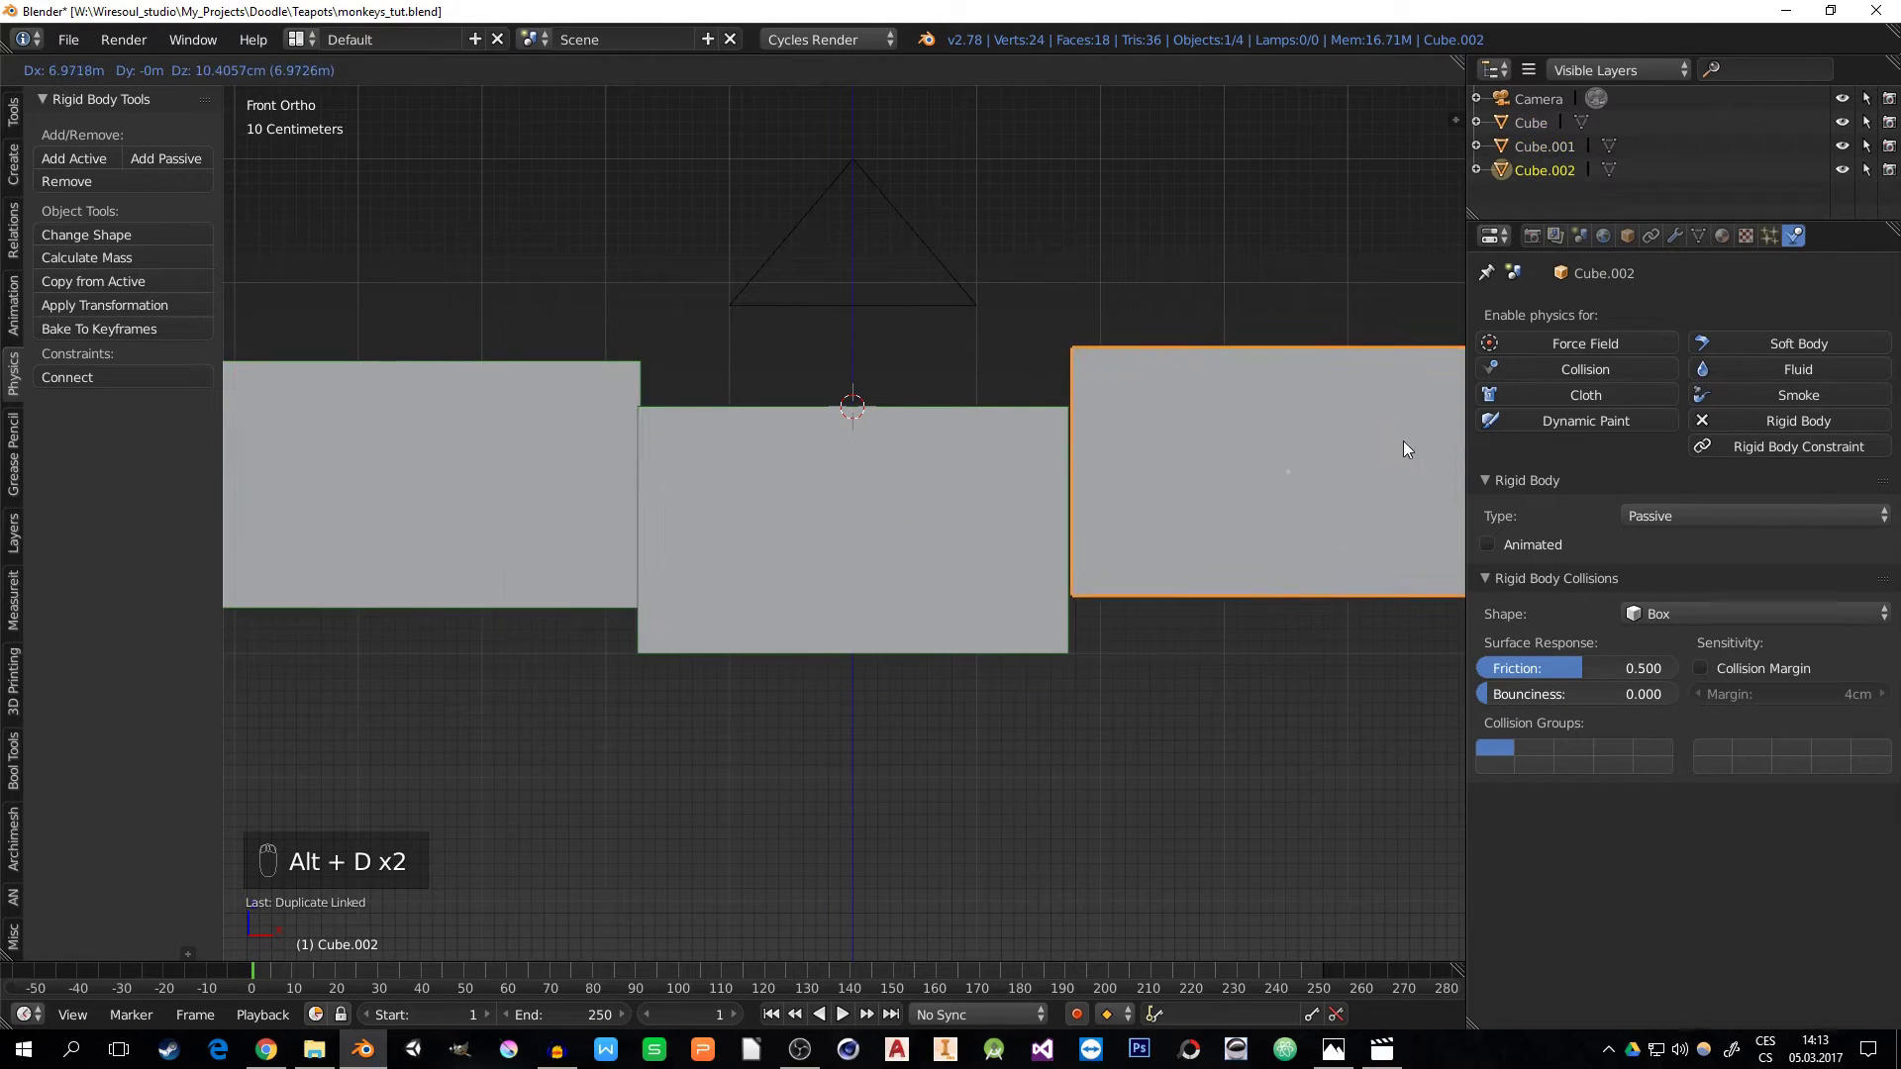
click(1399, 442)
- In top view, place linked duplicates of the raised cube against the base cube's two long sides and check the enclosure through the camera
middle_drag(1107, 507, 1117, 468)
key(KP_7)
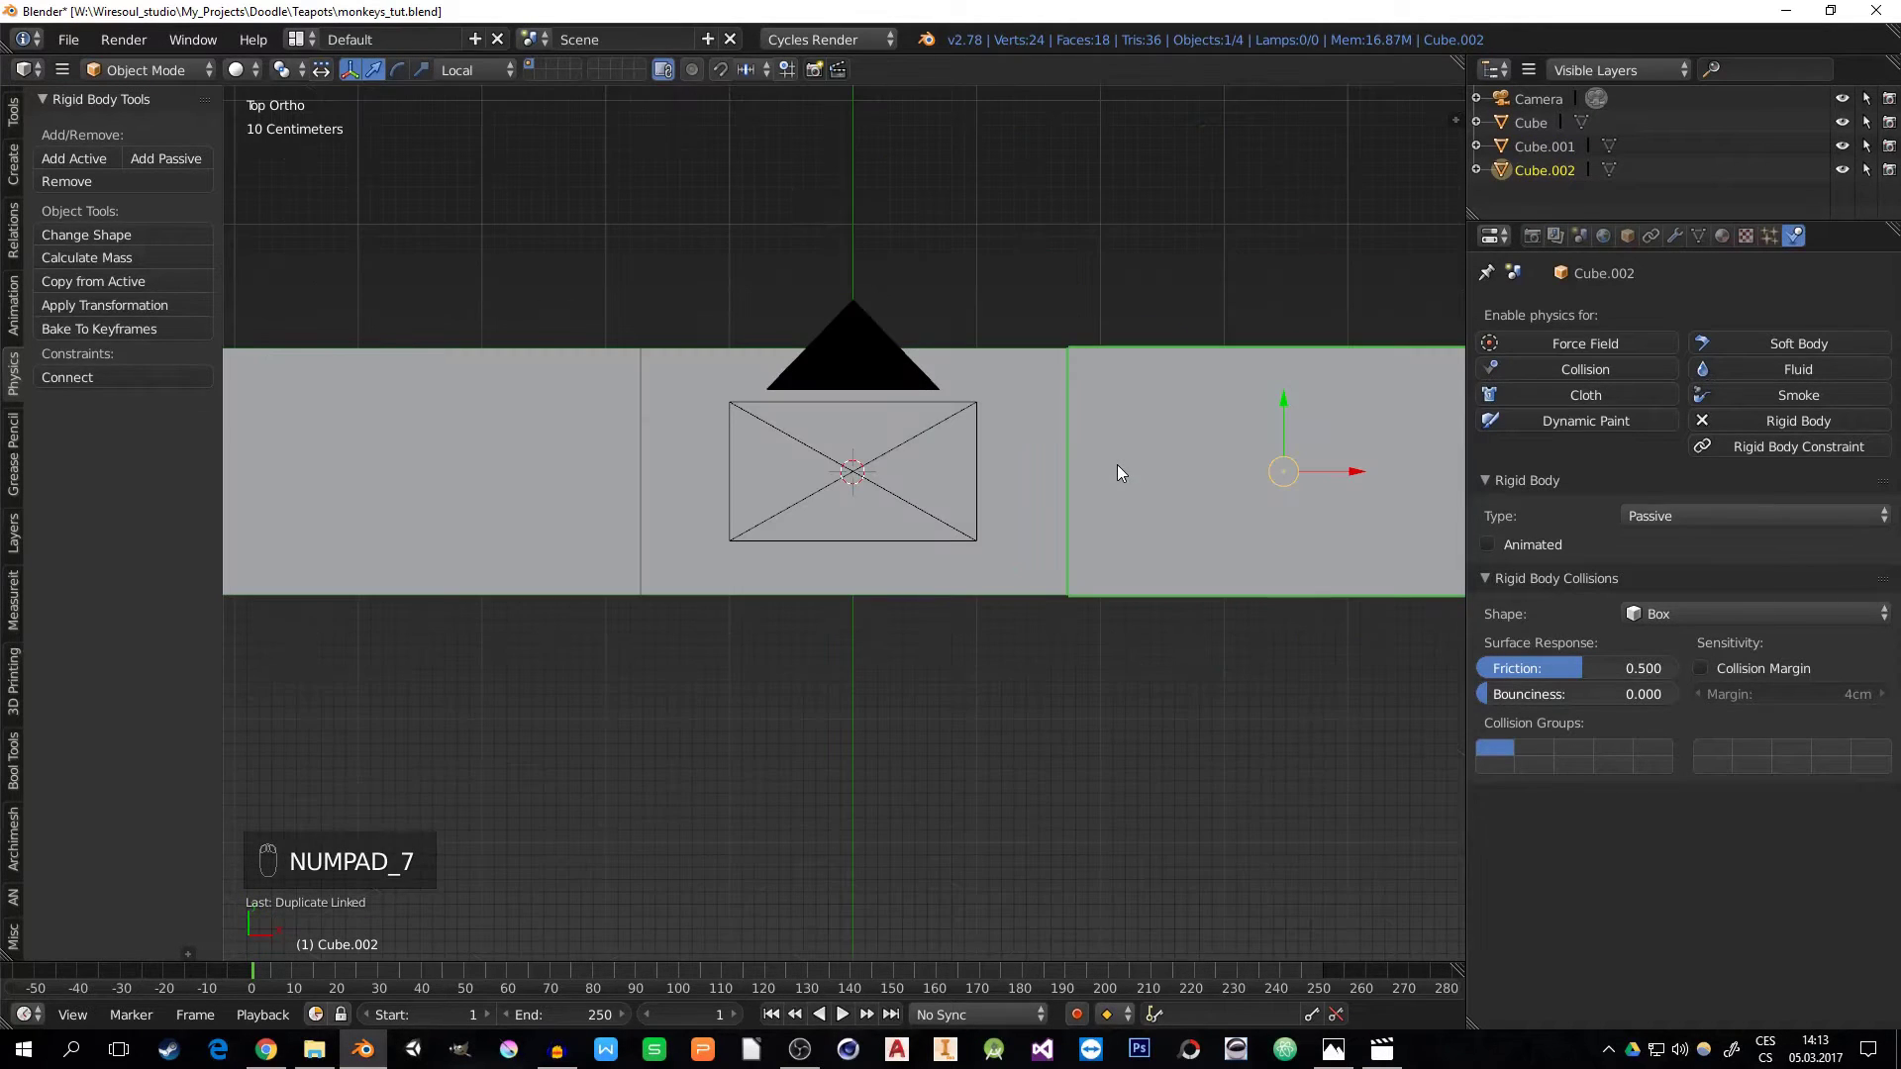
key(alt+d)
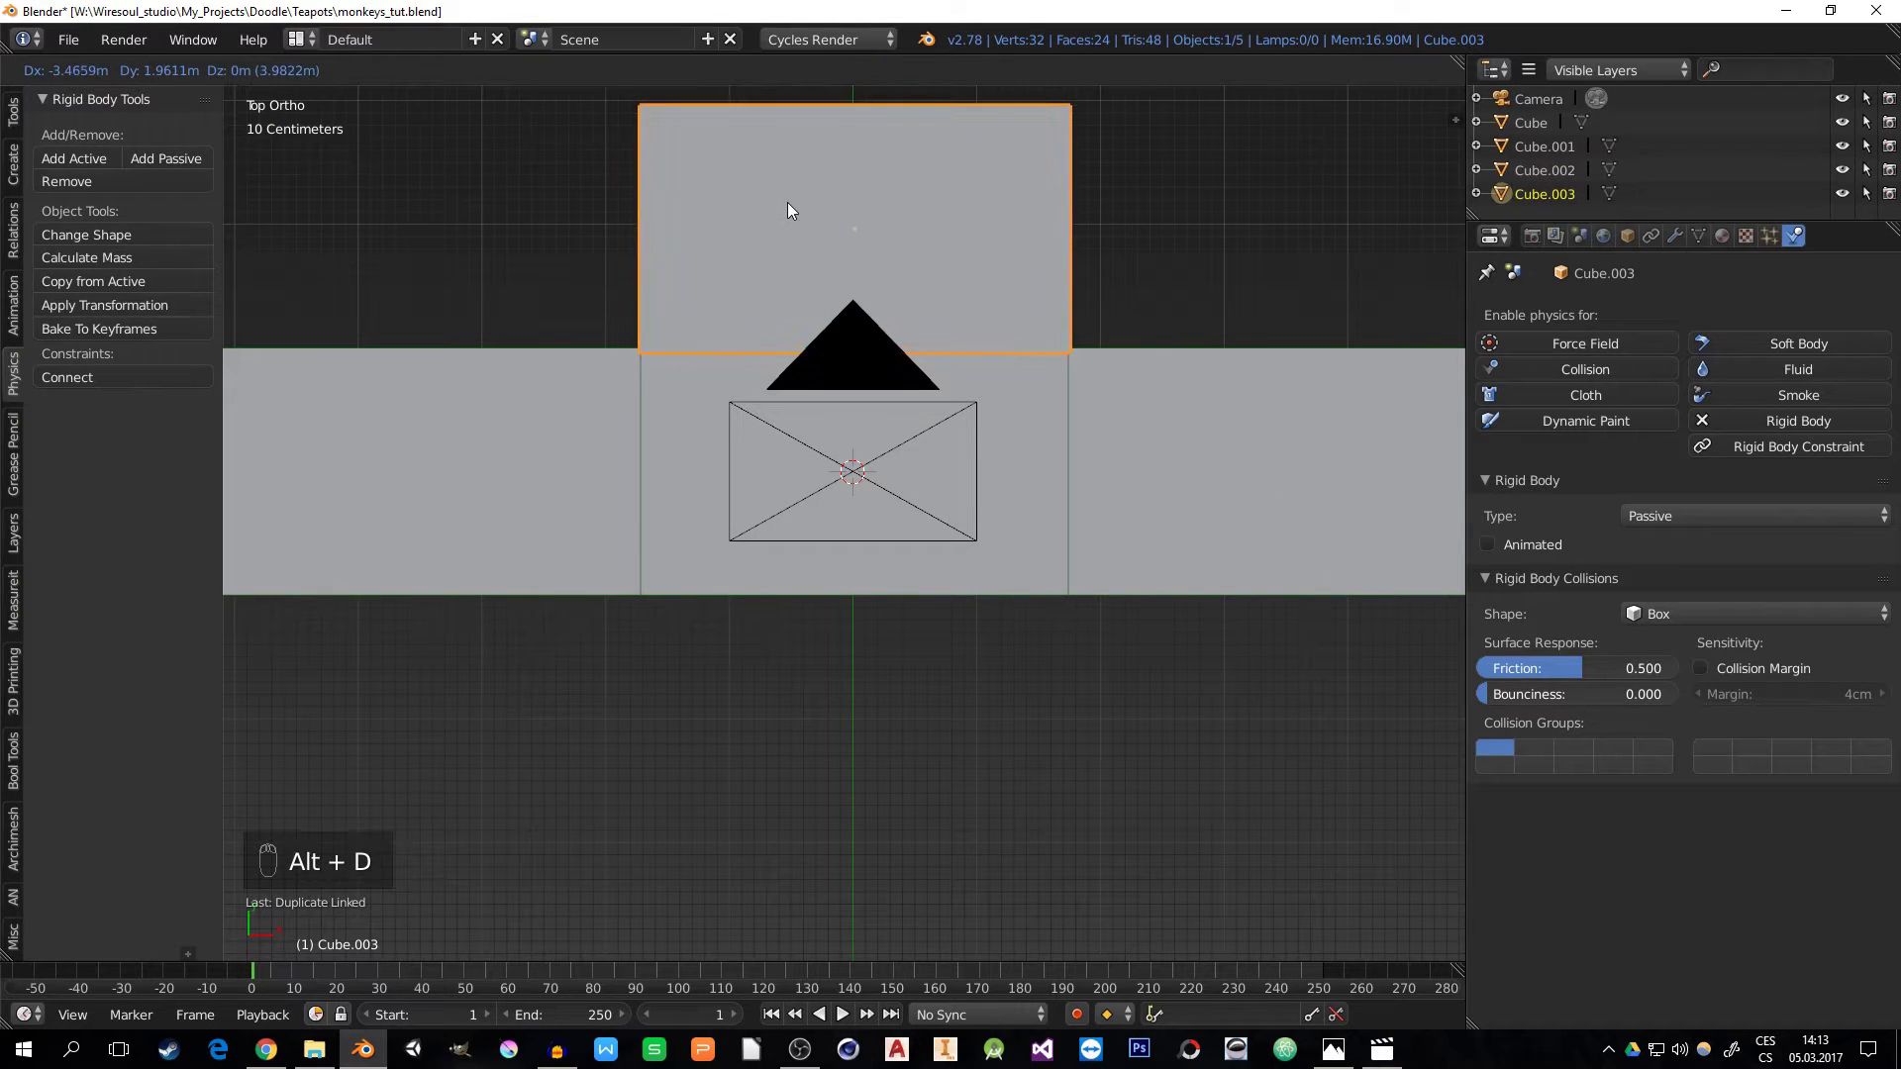
click(787, 202)
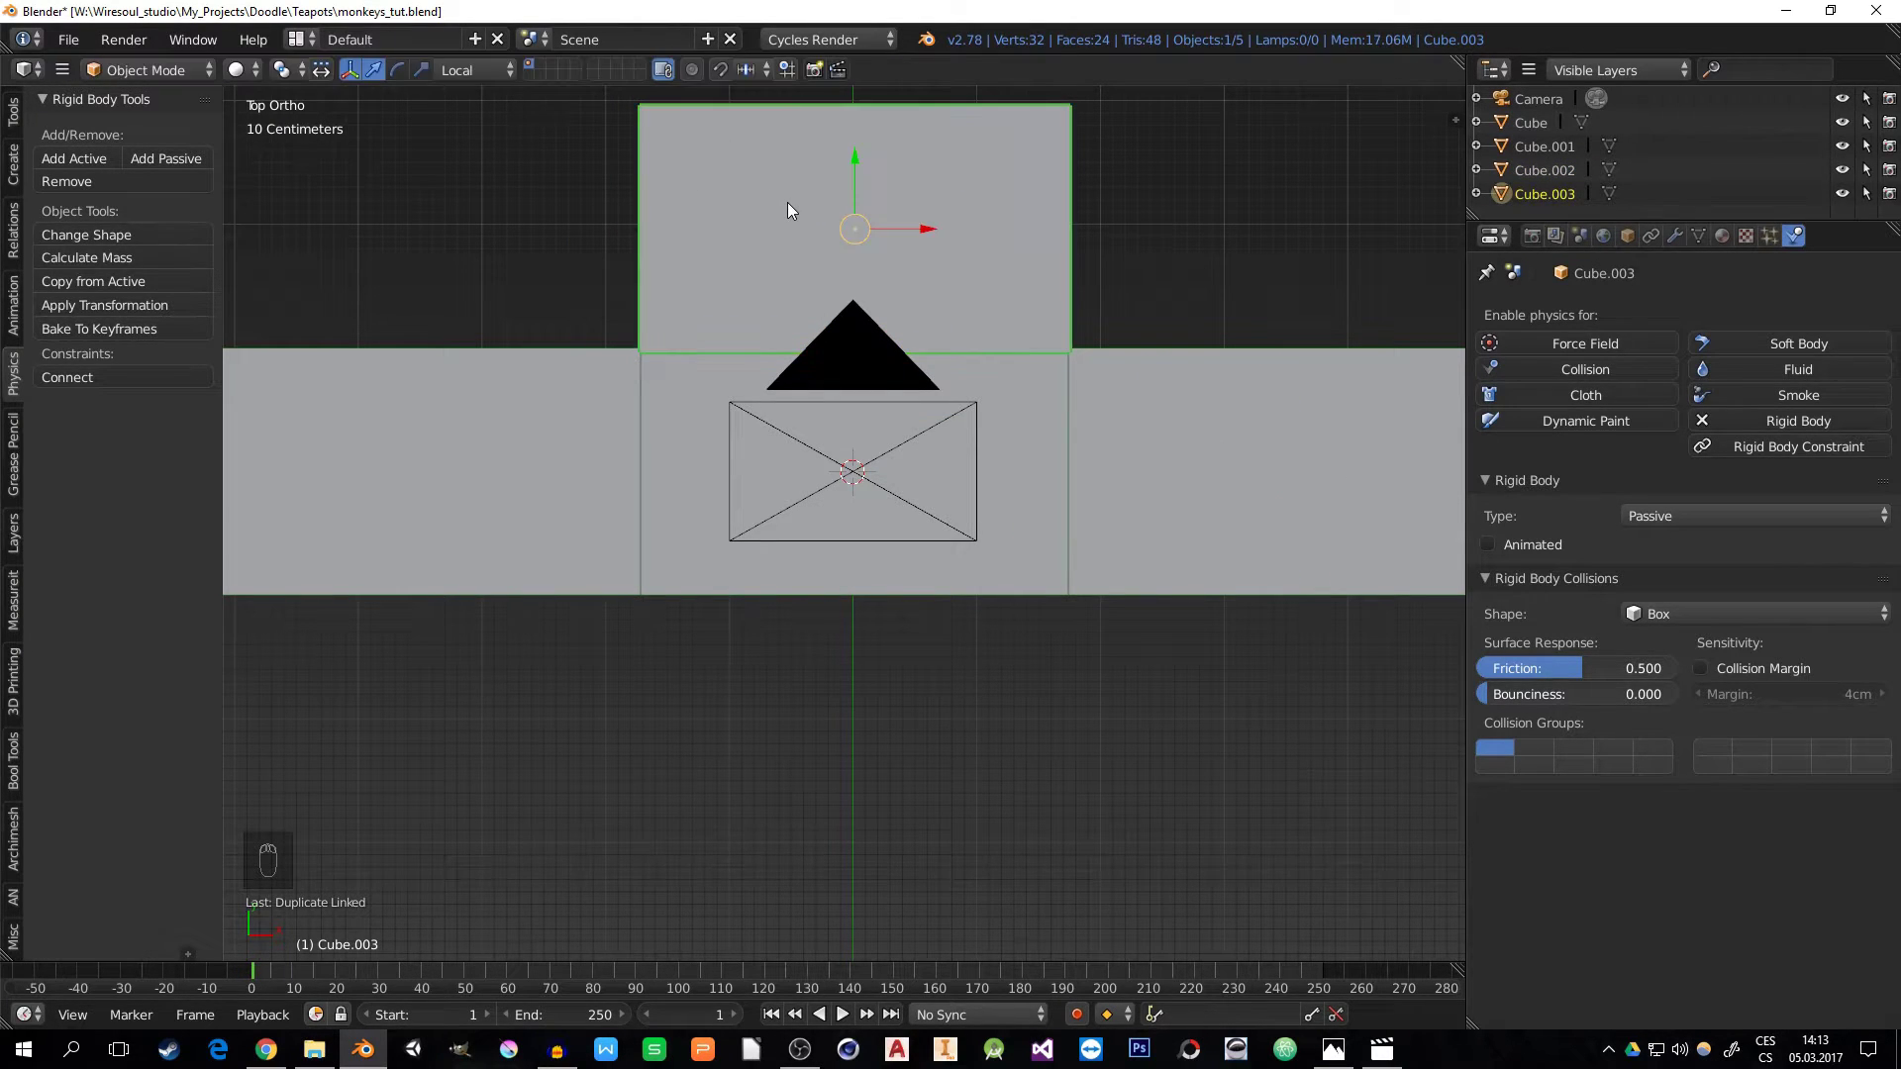
key(alt+d)
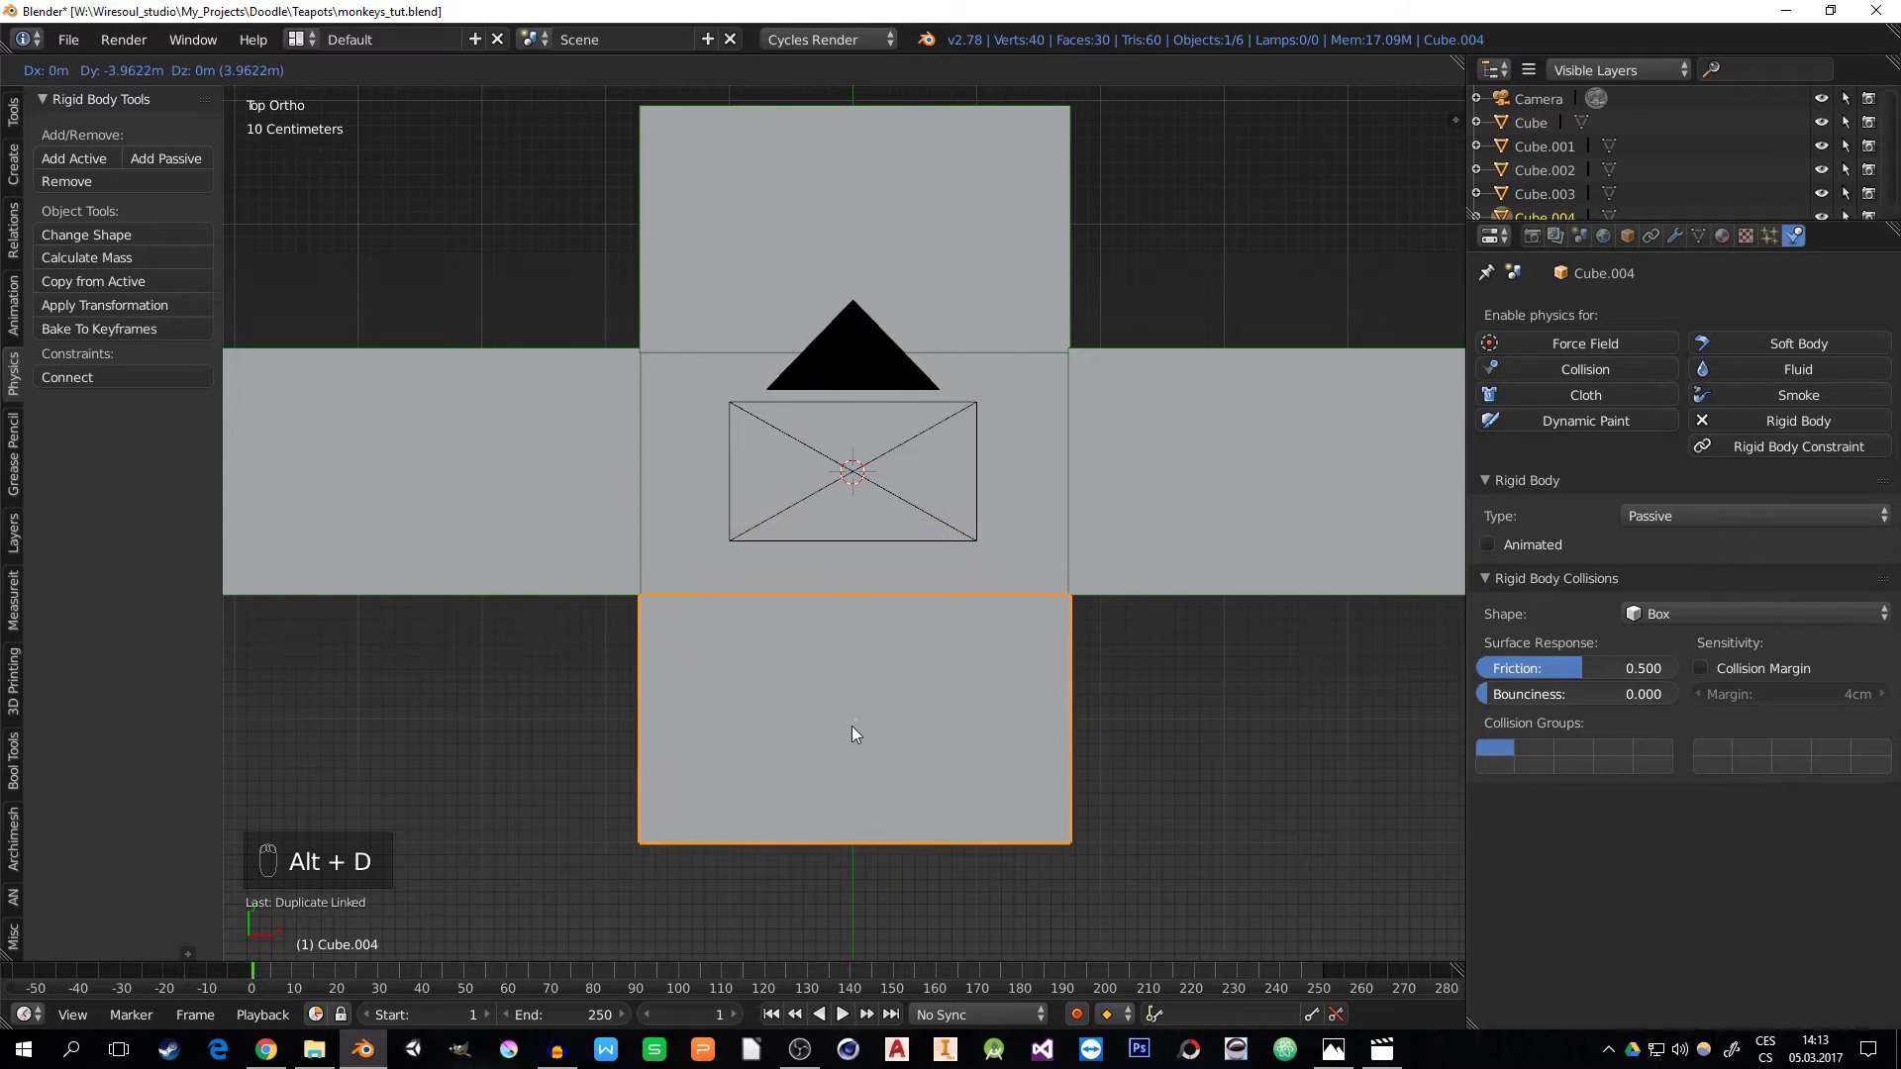
click(852, 722)
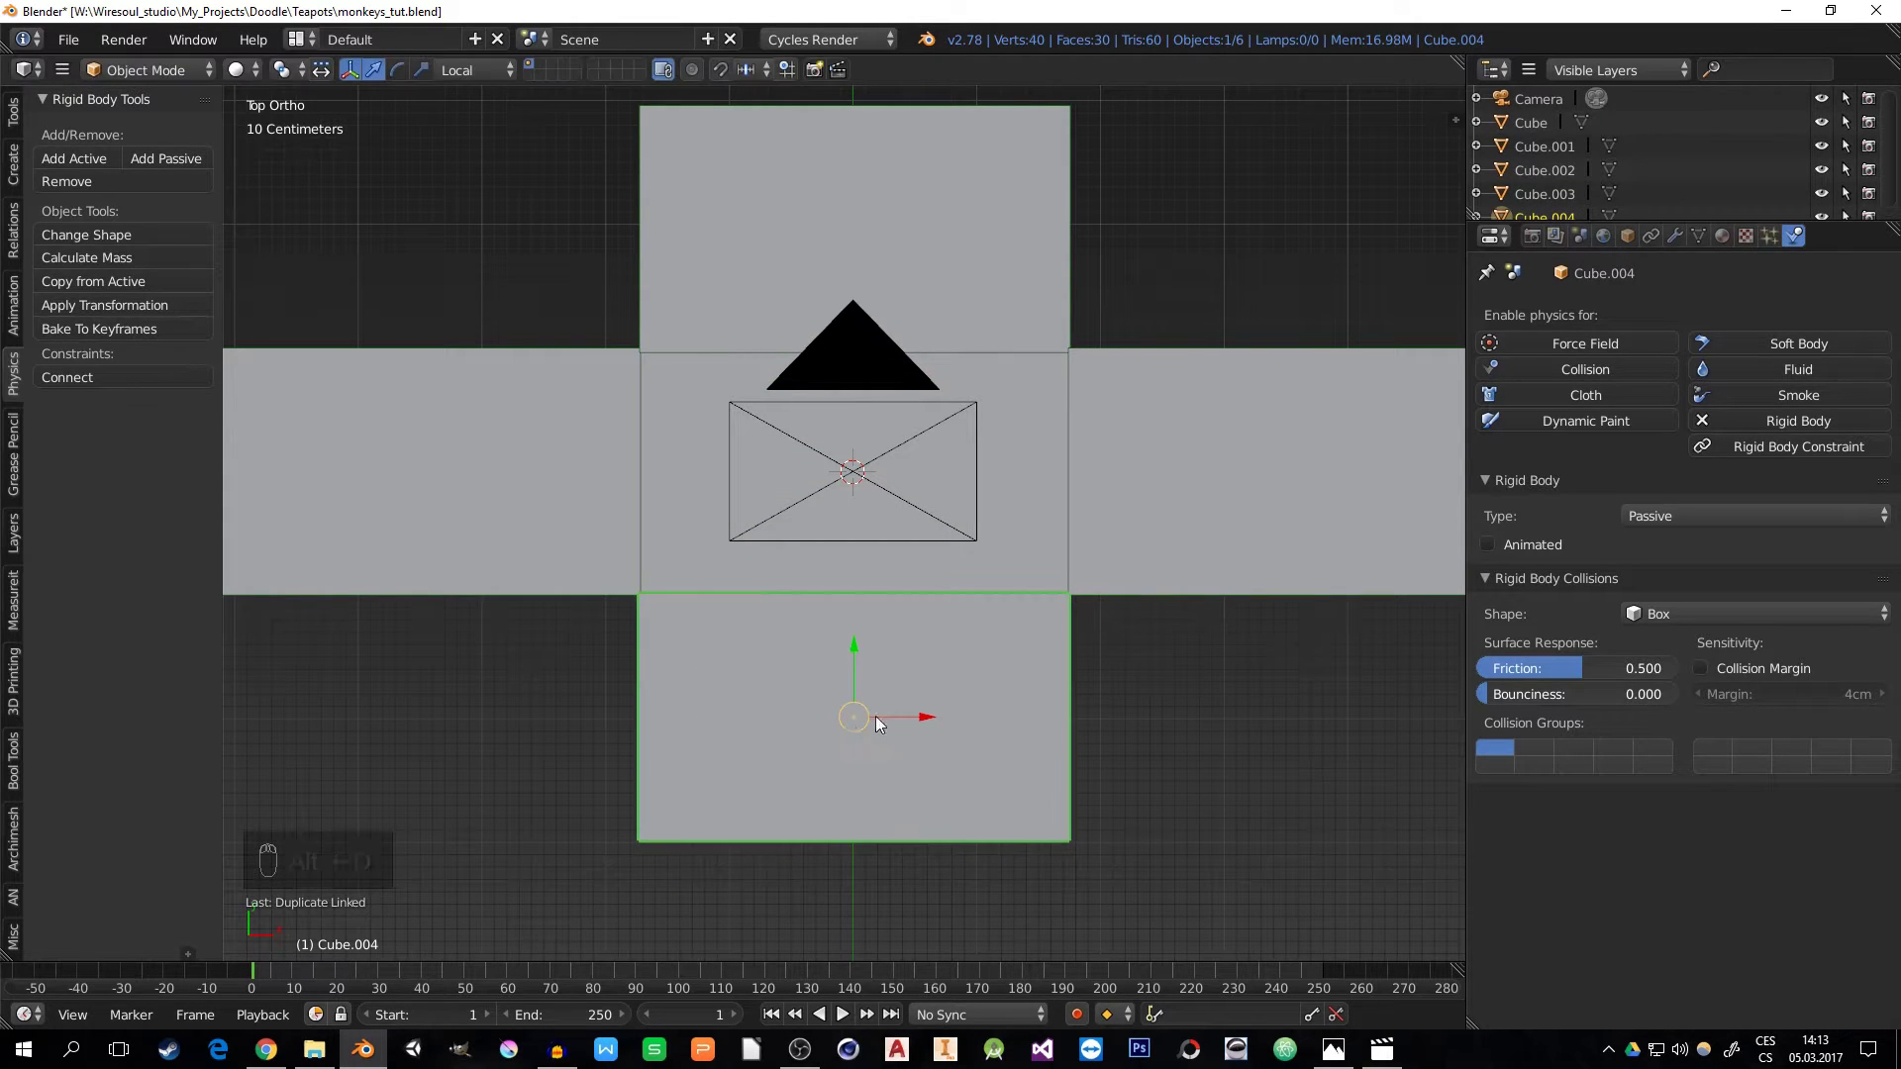
key(KP_0)
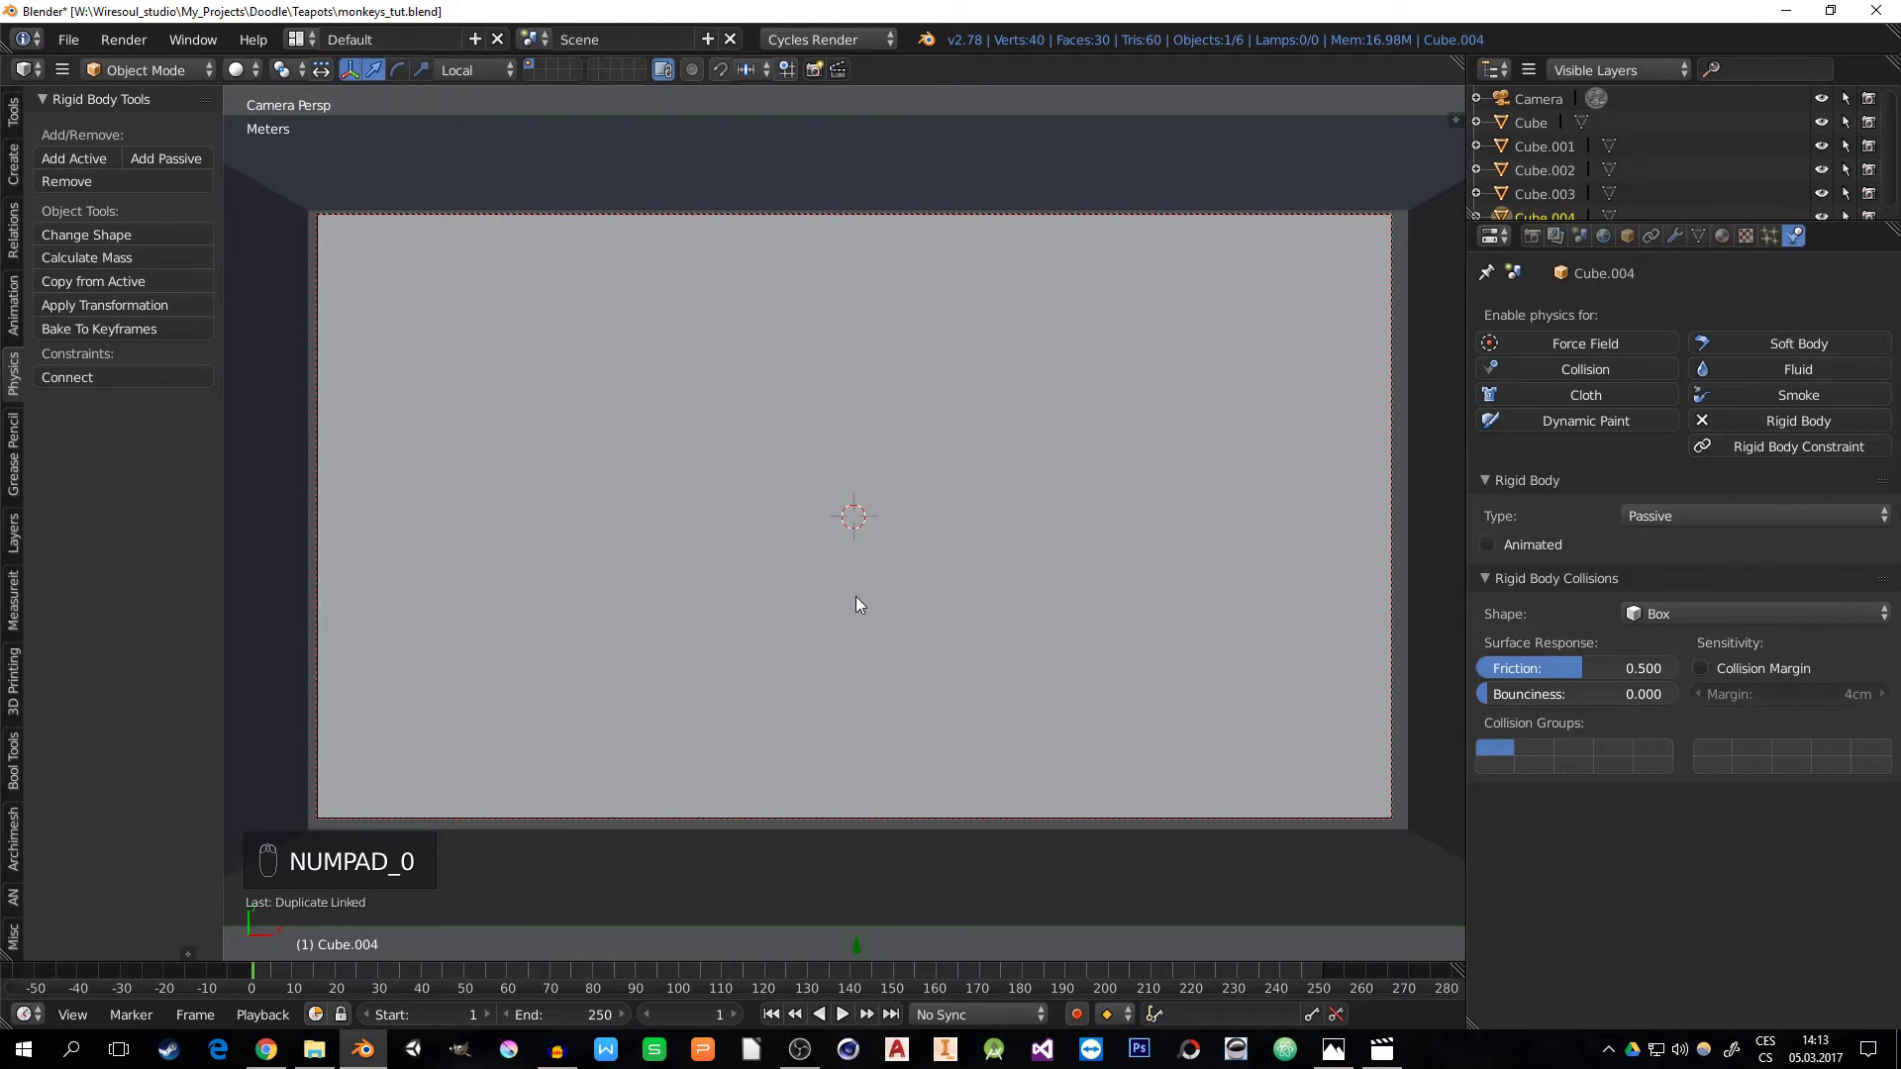
middle_drag(858, 604, 851, 536)
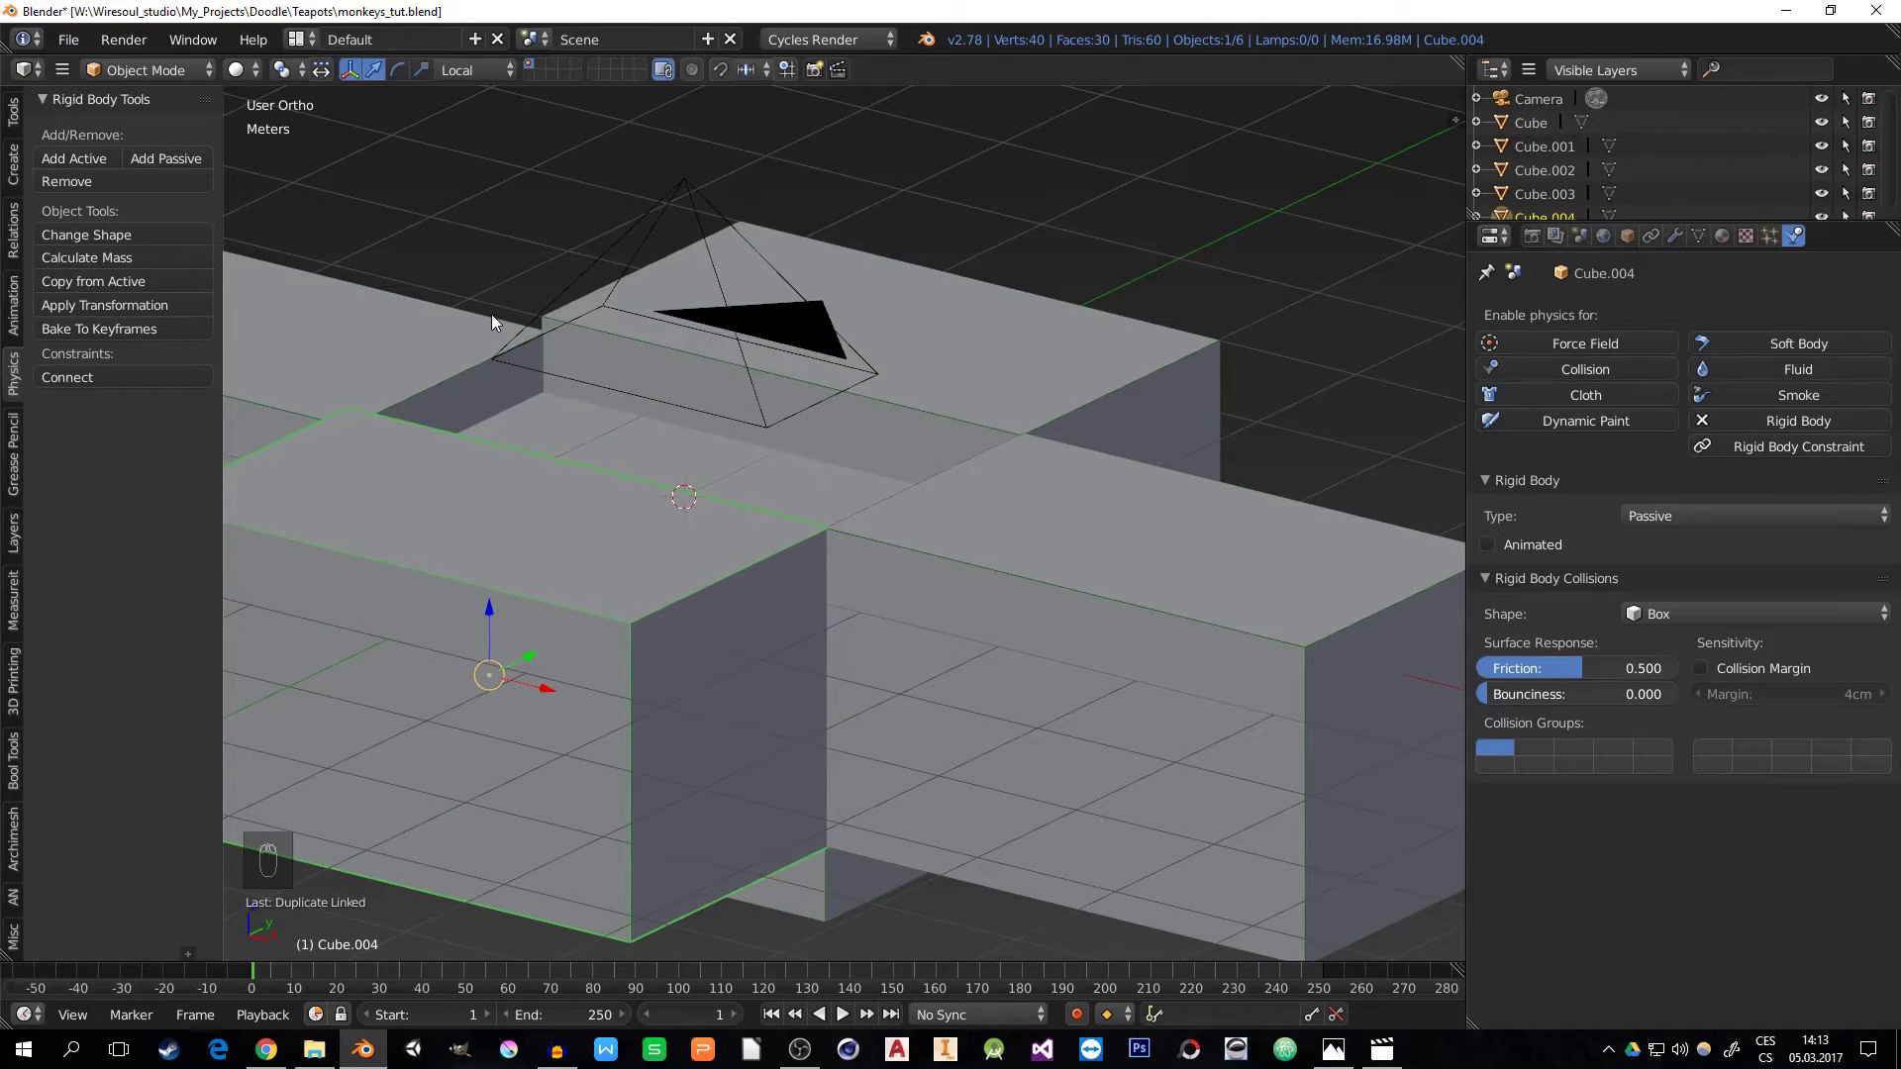
- Add a monkey mesh at the centre of the enclosure and scale it to 0.16
key(shift+a)
mouse_move(497, 289)
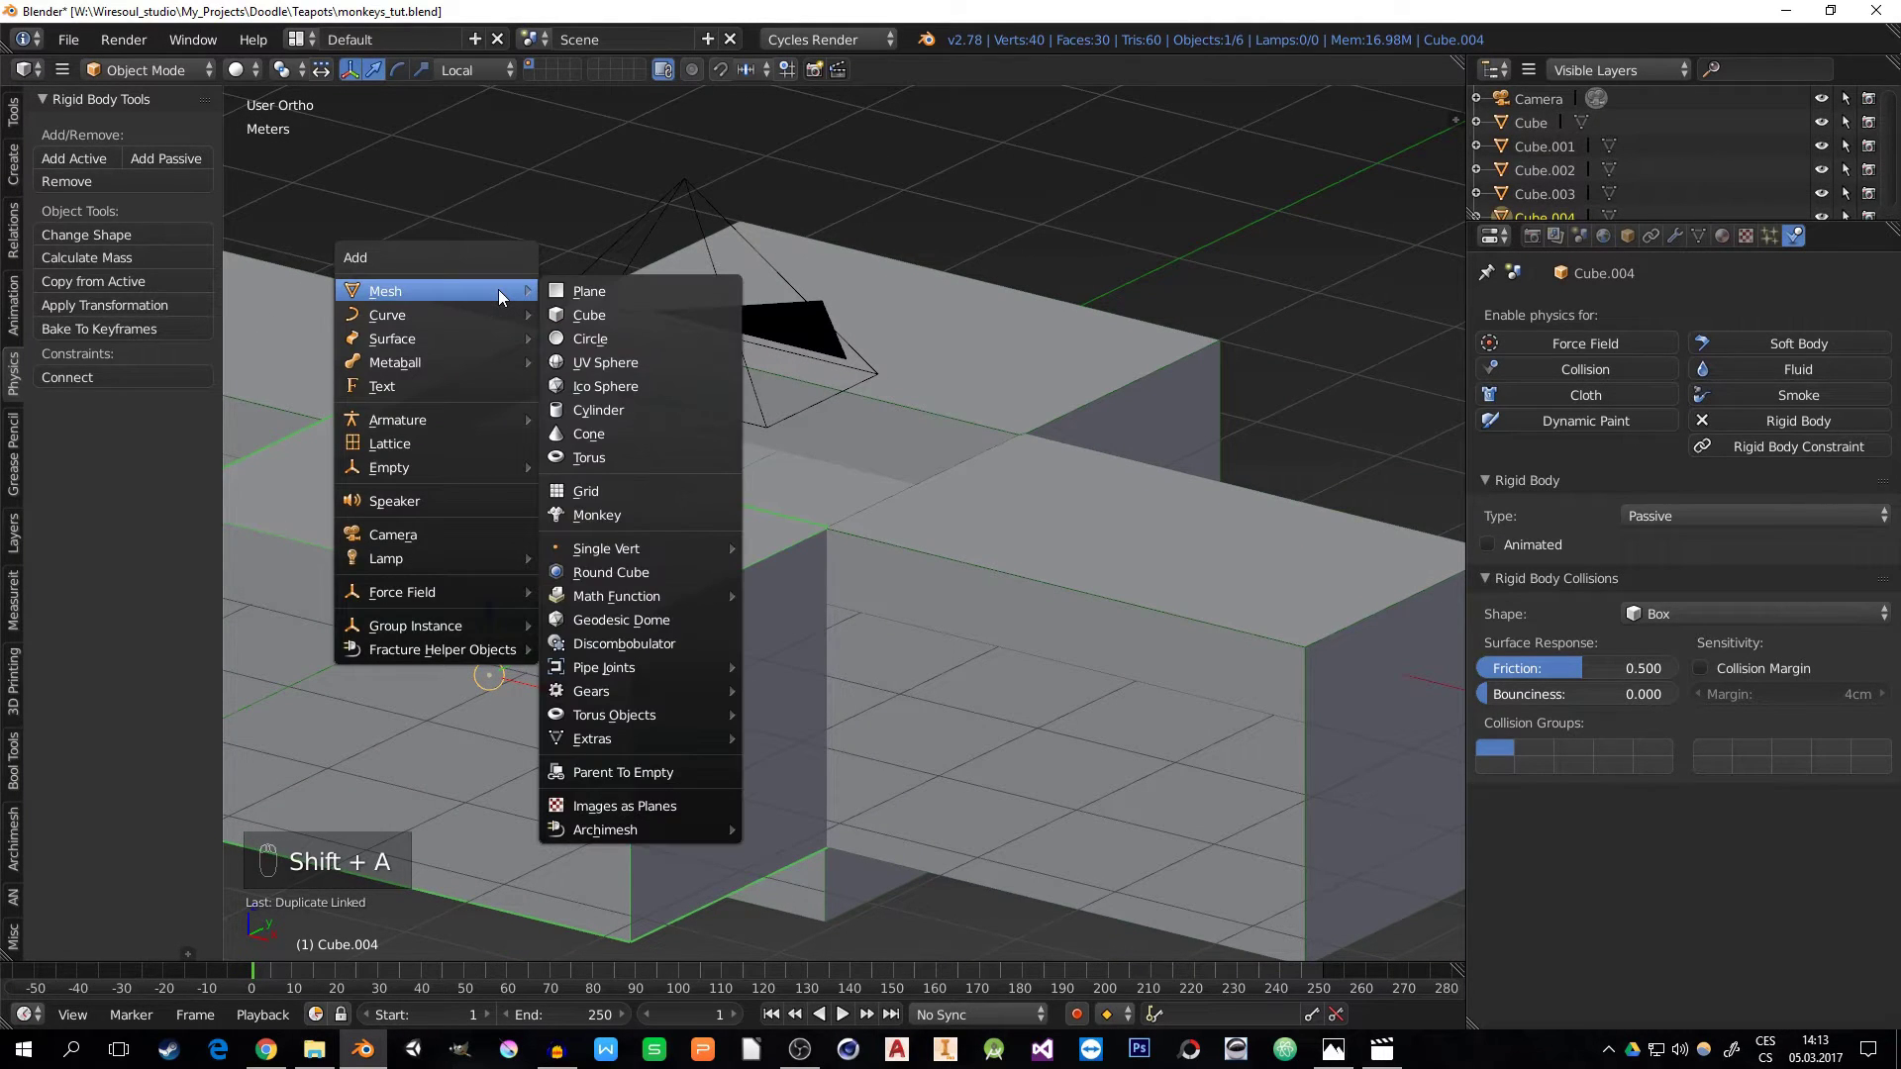
click(602, 513)
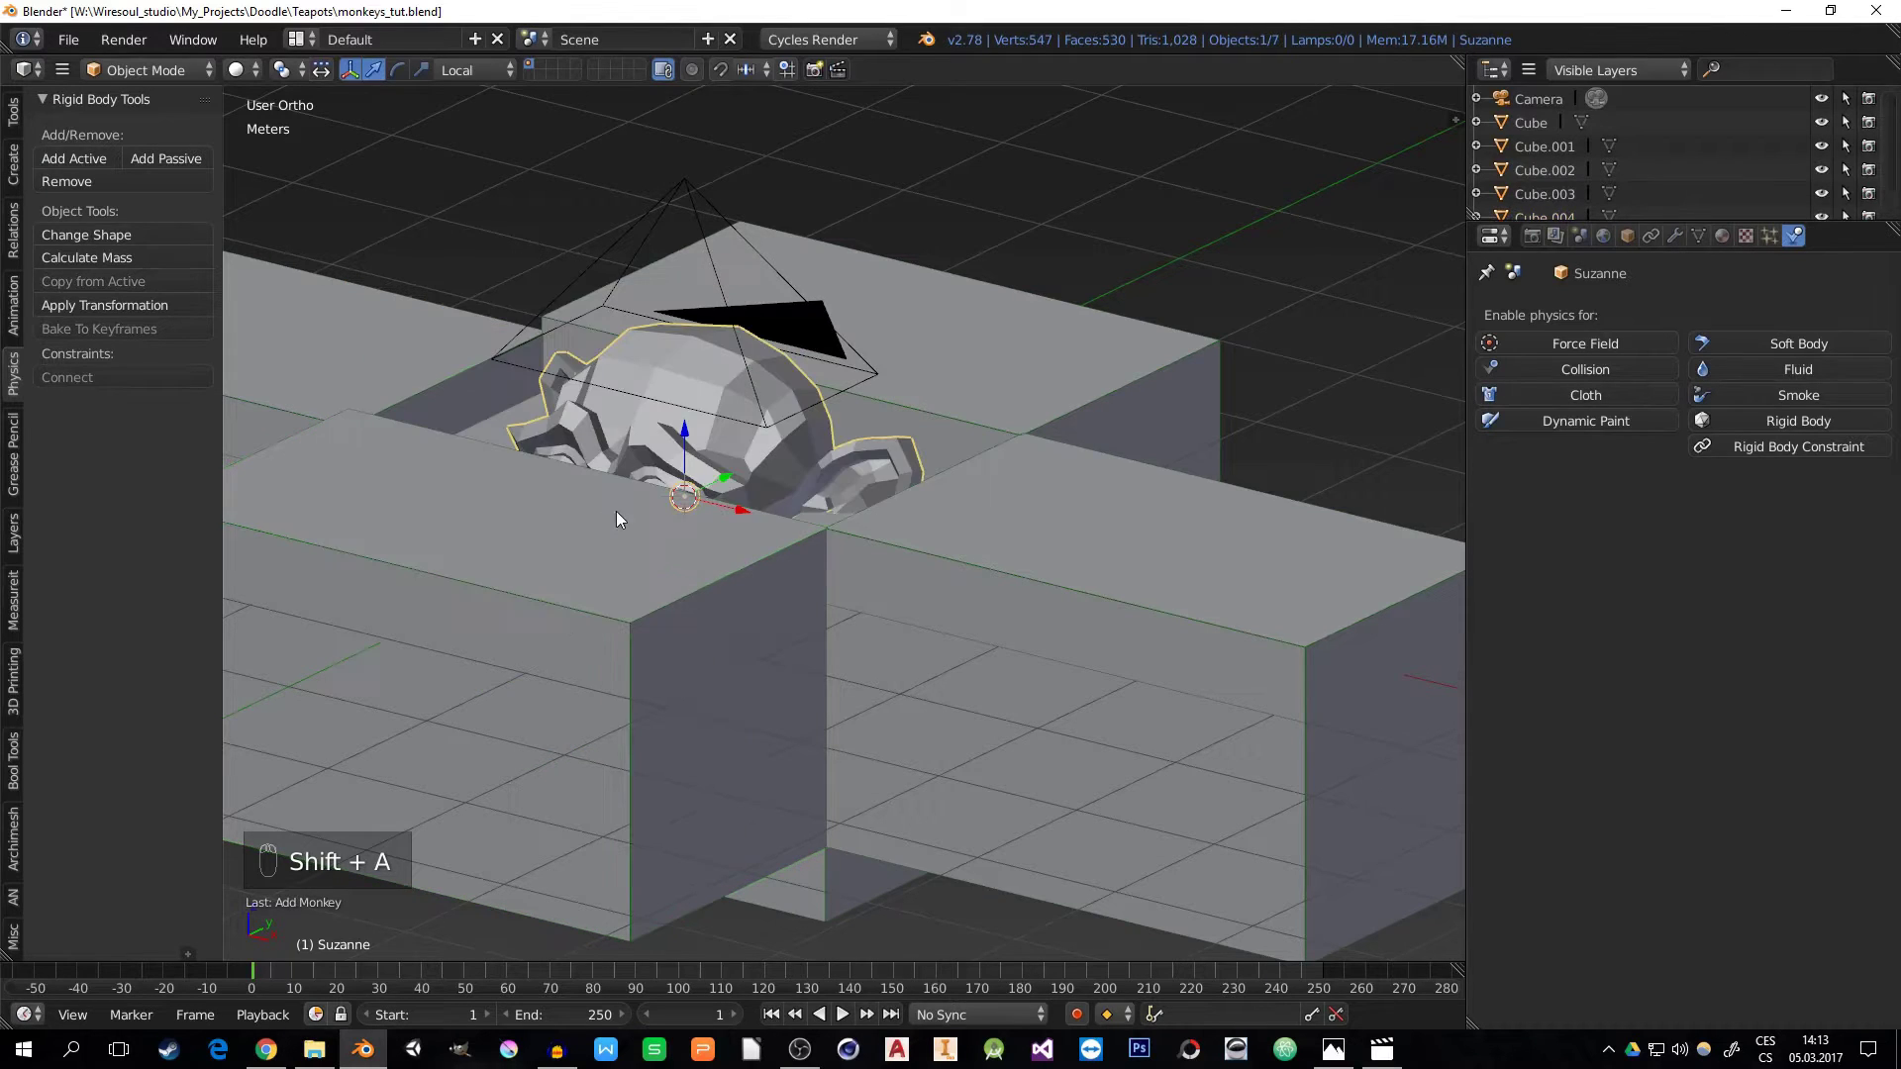
middle_drag(616, 511, 758, 532)
scroll(672, 500, up, 3)
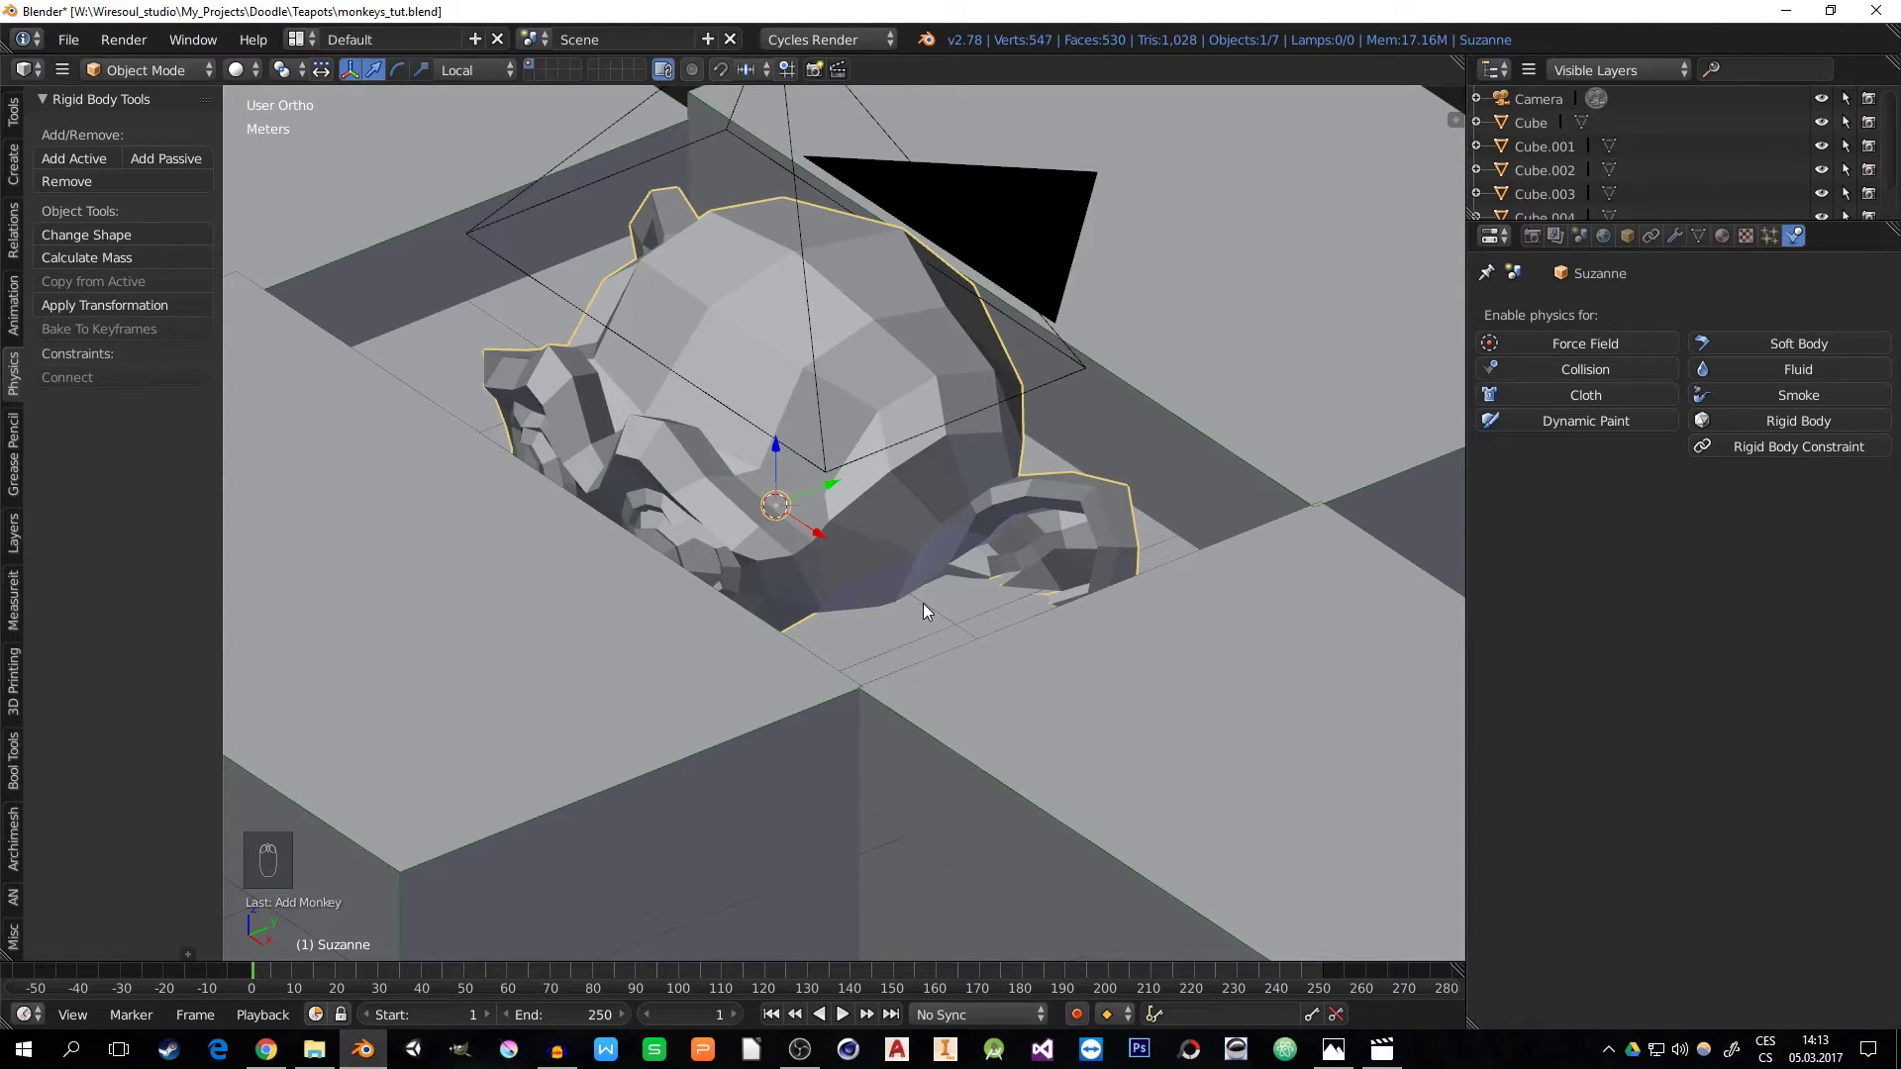
text(s)
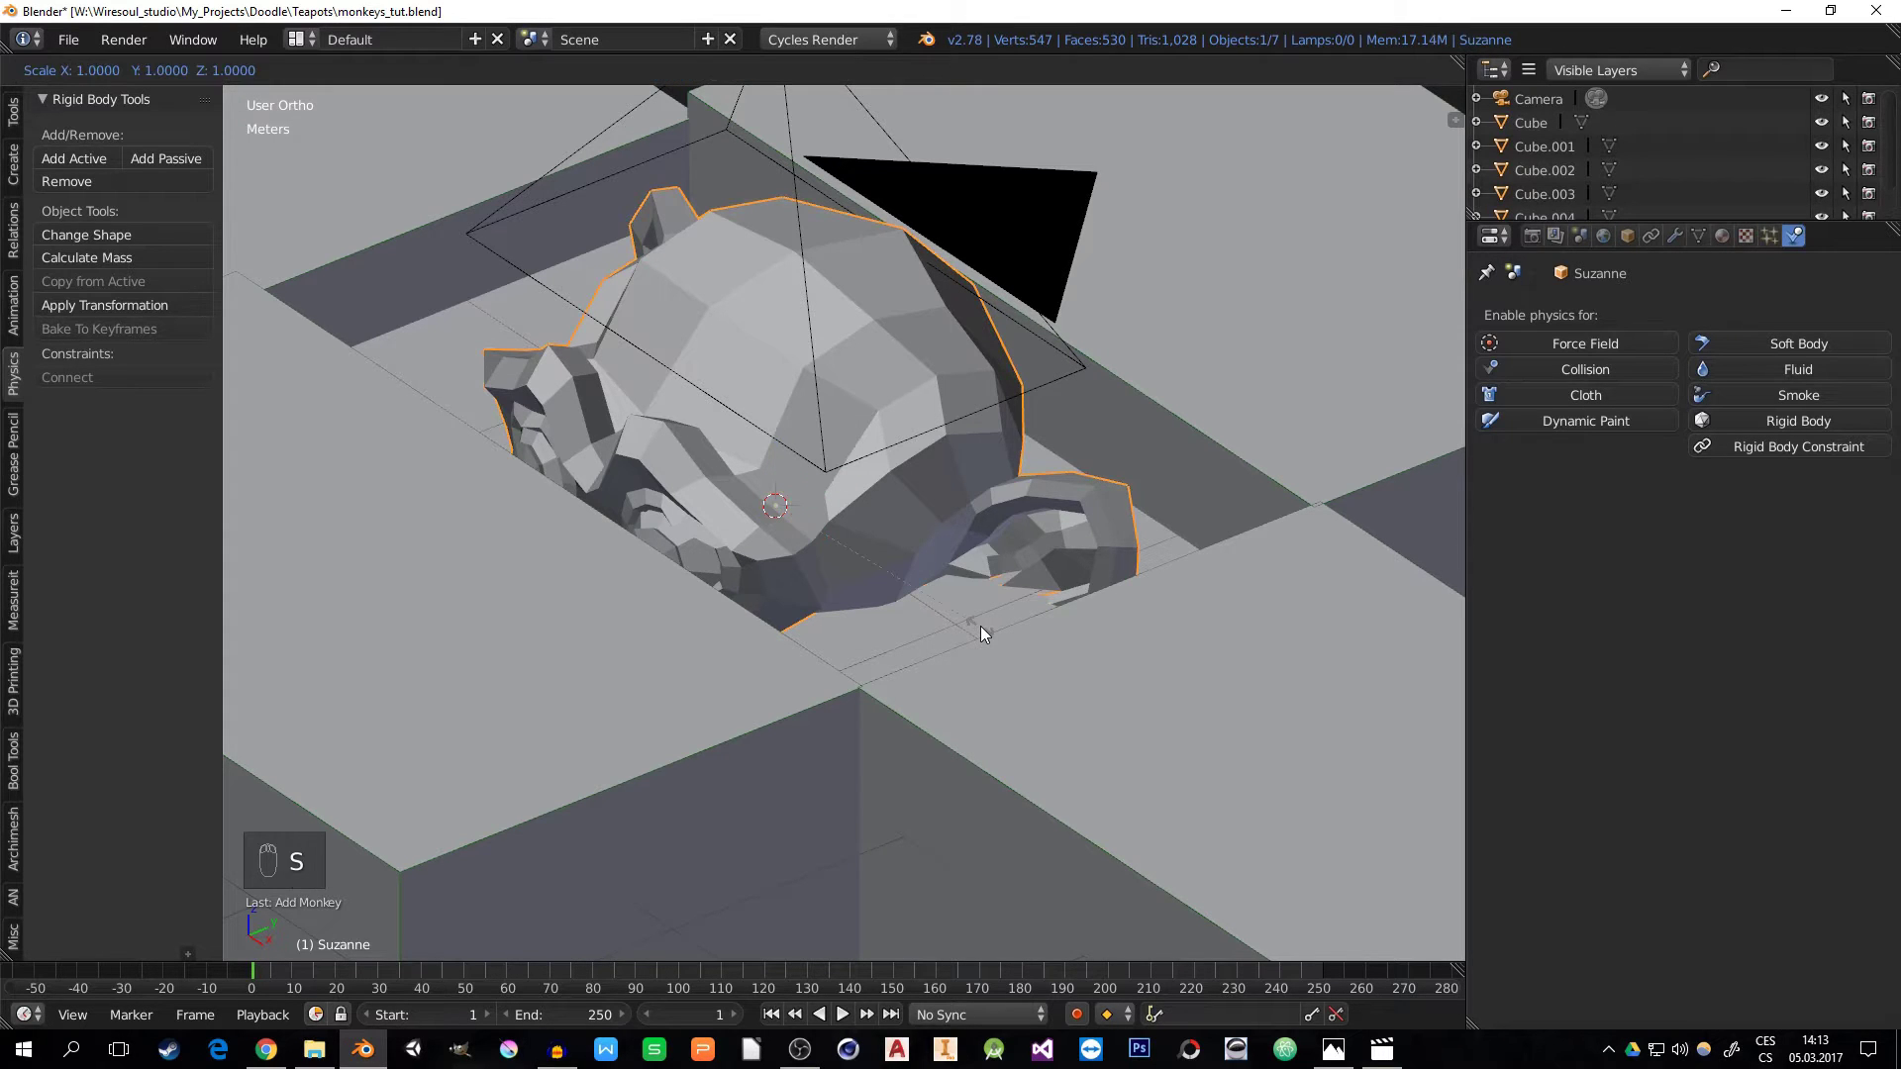
text(.16)
key(Return)
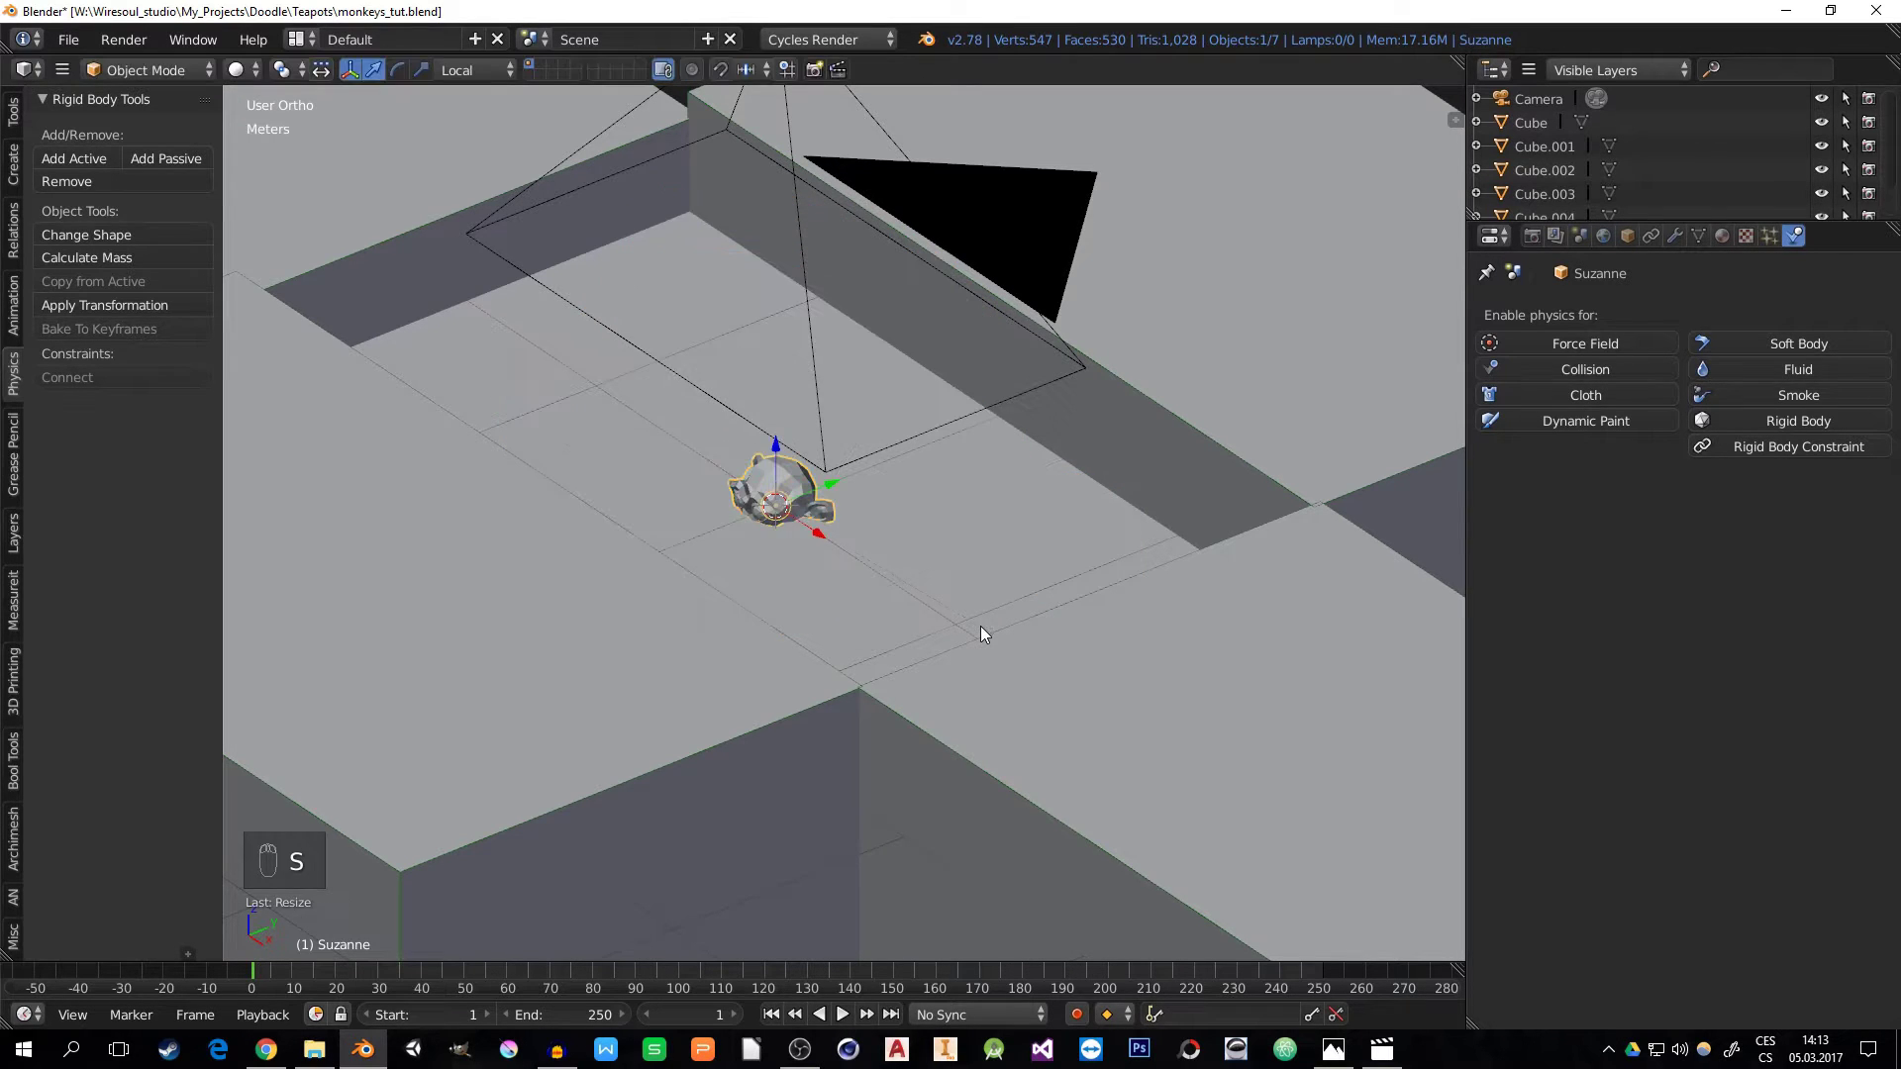
- Check the monkey's size in camera view and apply its scale
middle_drag(865, 572, 929, 532)
key(KP_0)
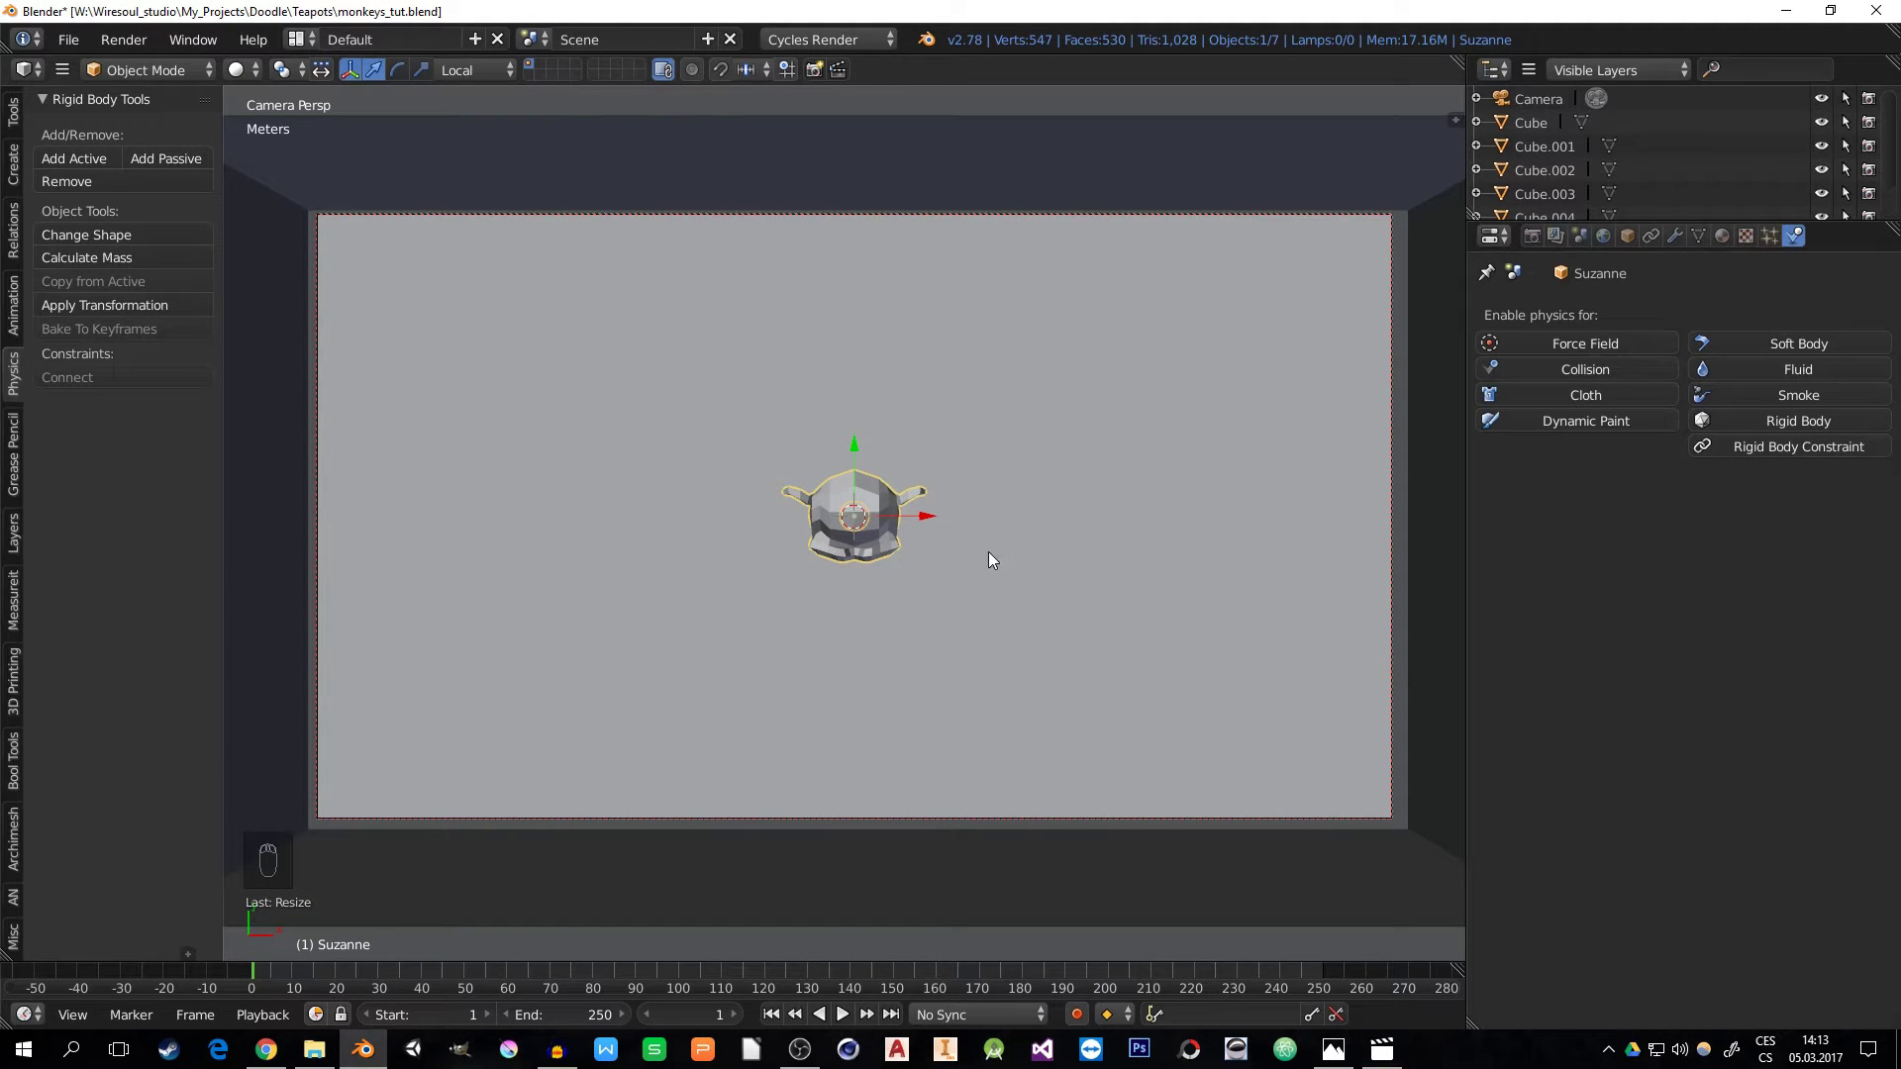
key(ctrl+a)
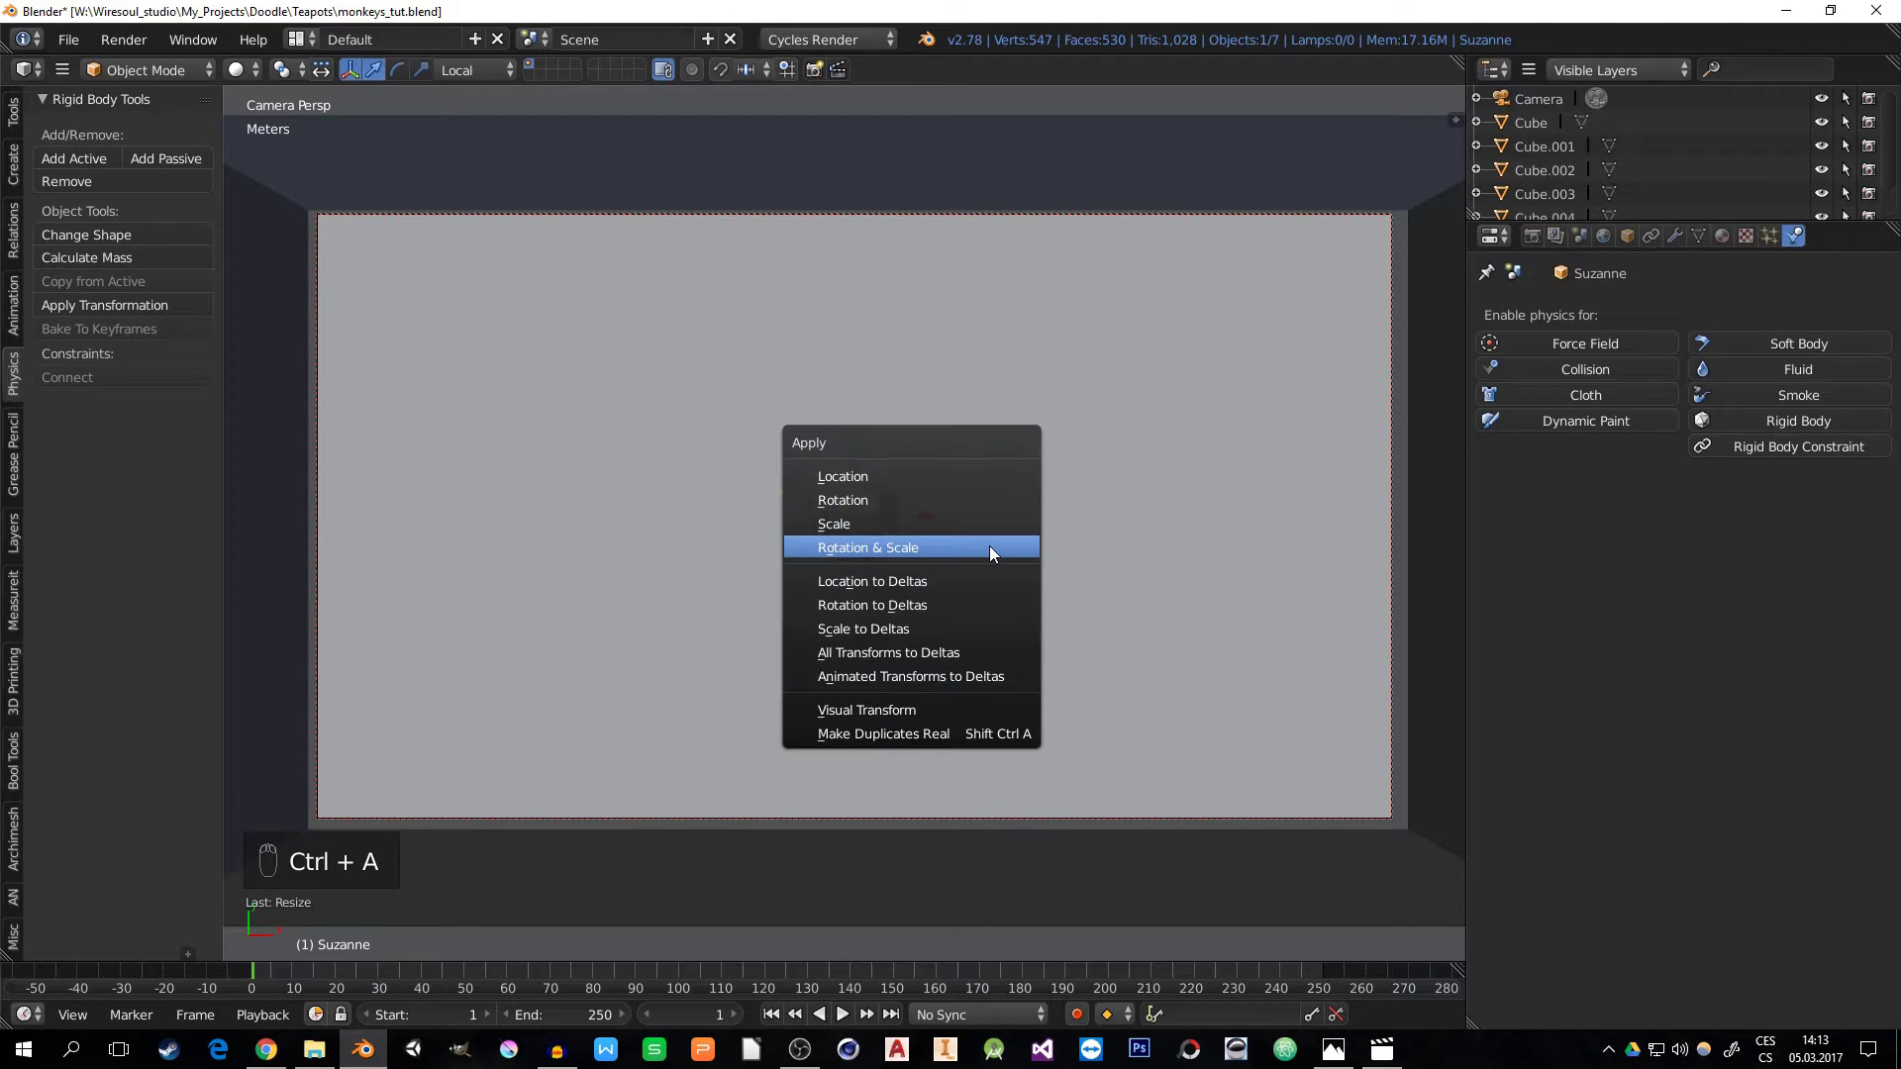
click(889, 523)
- Raise the monkey well above the floor cube and move it along negative X towards the edge of the camera frame
middle_drag(974, 598, 882, 434)
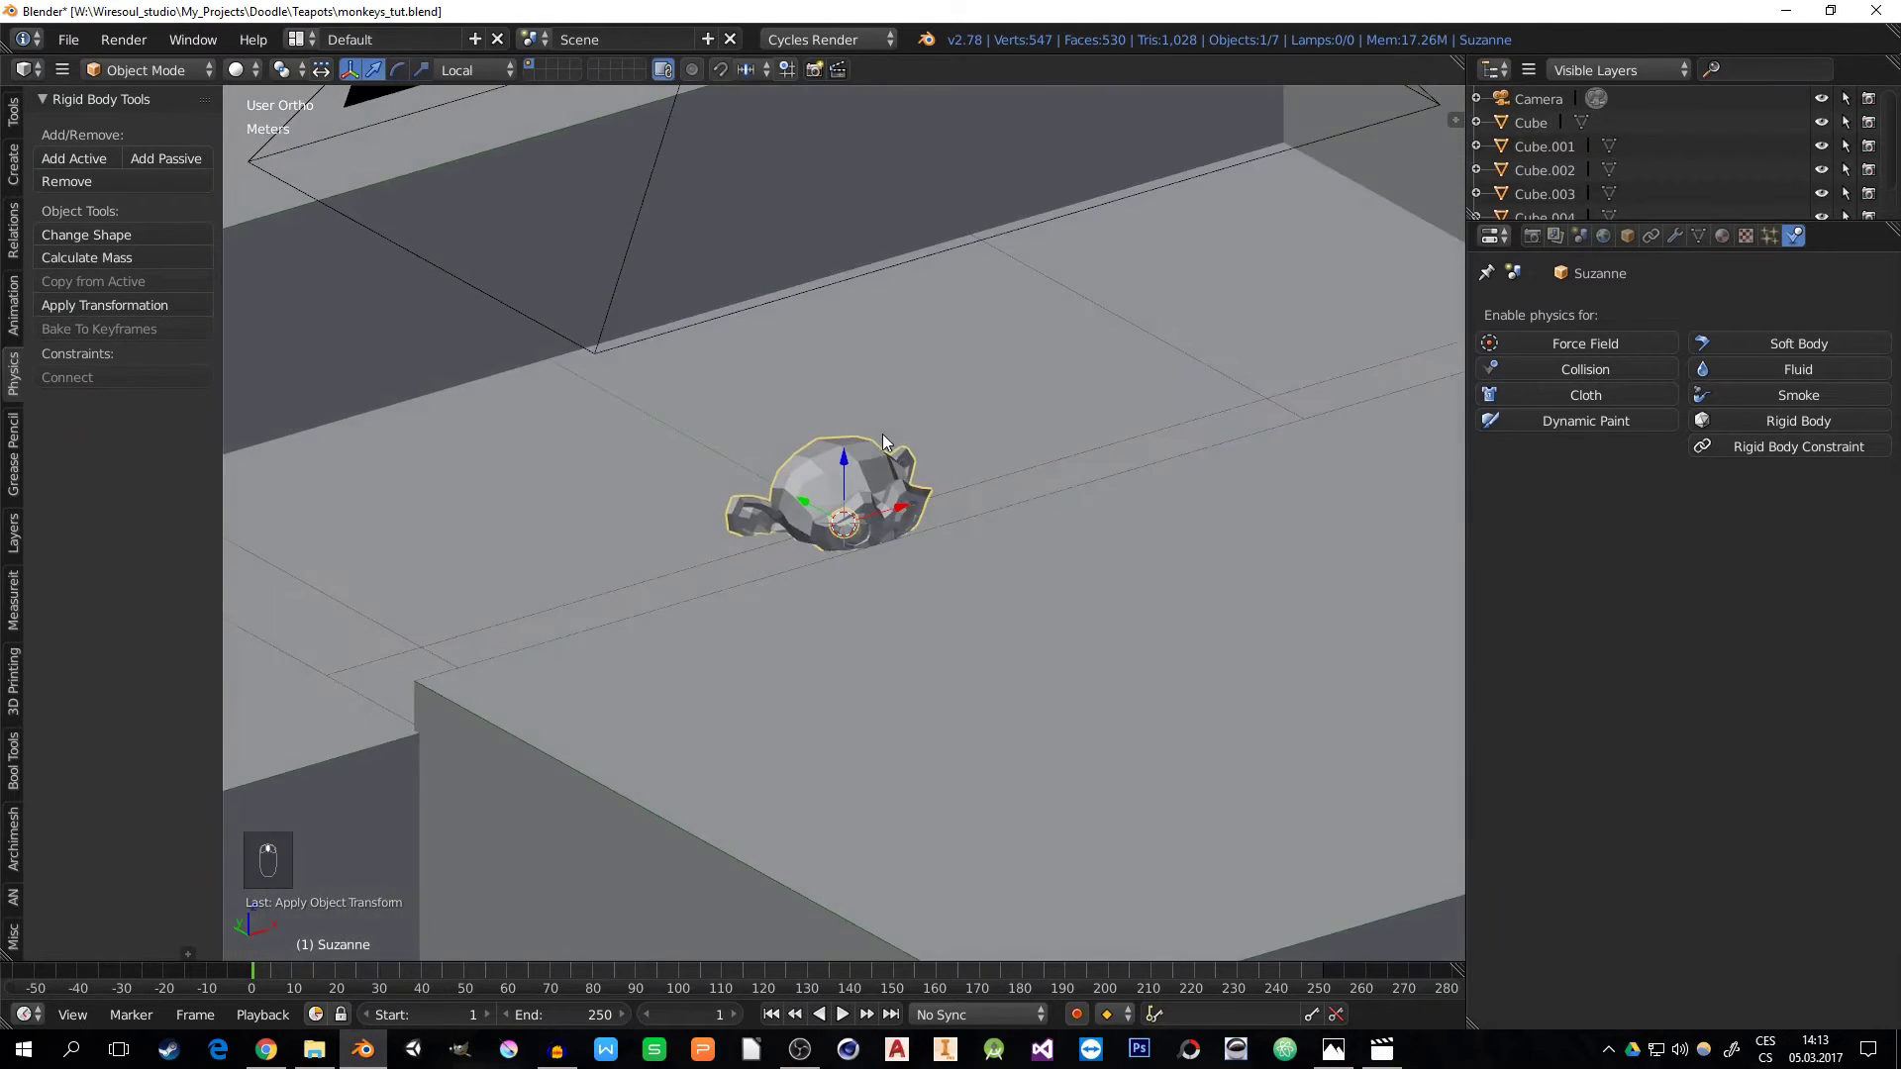
drag(843, 455, 883, 907)
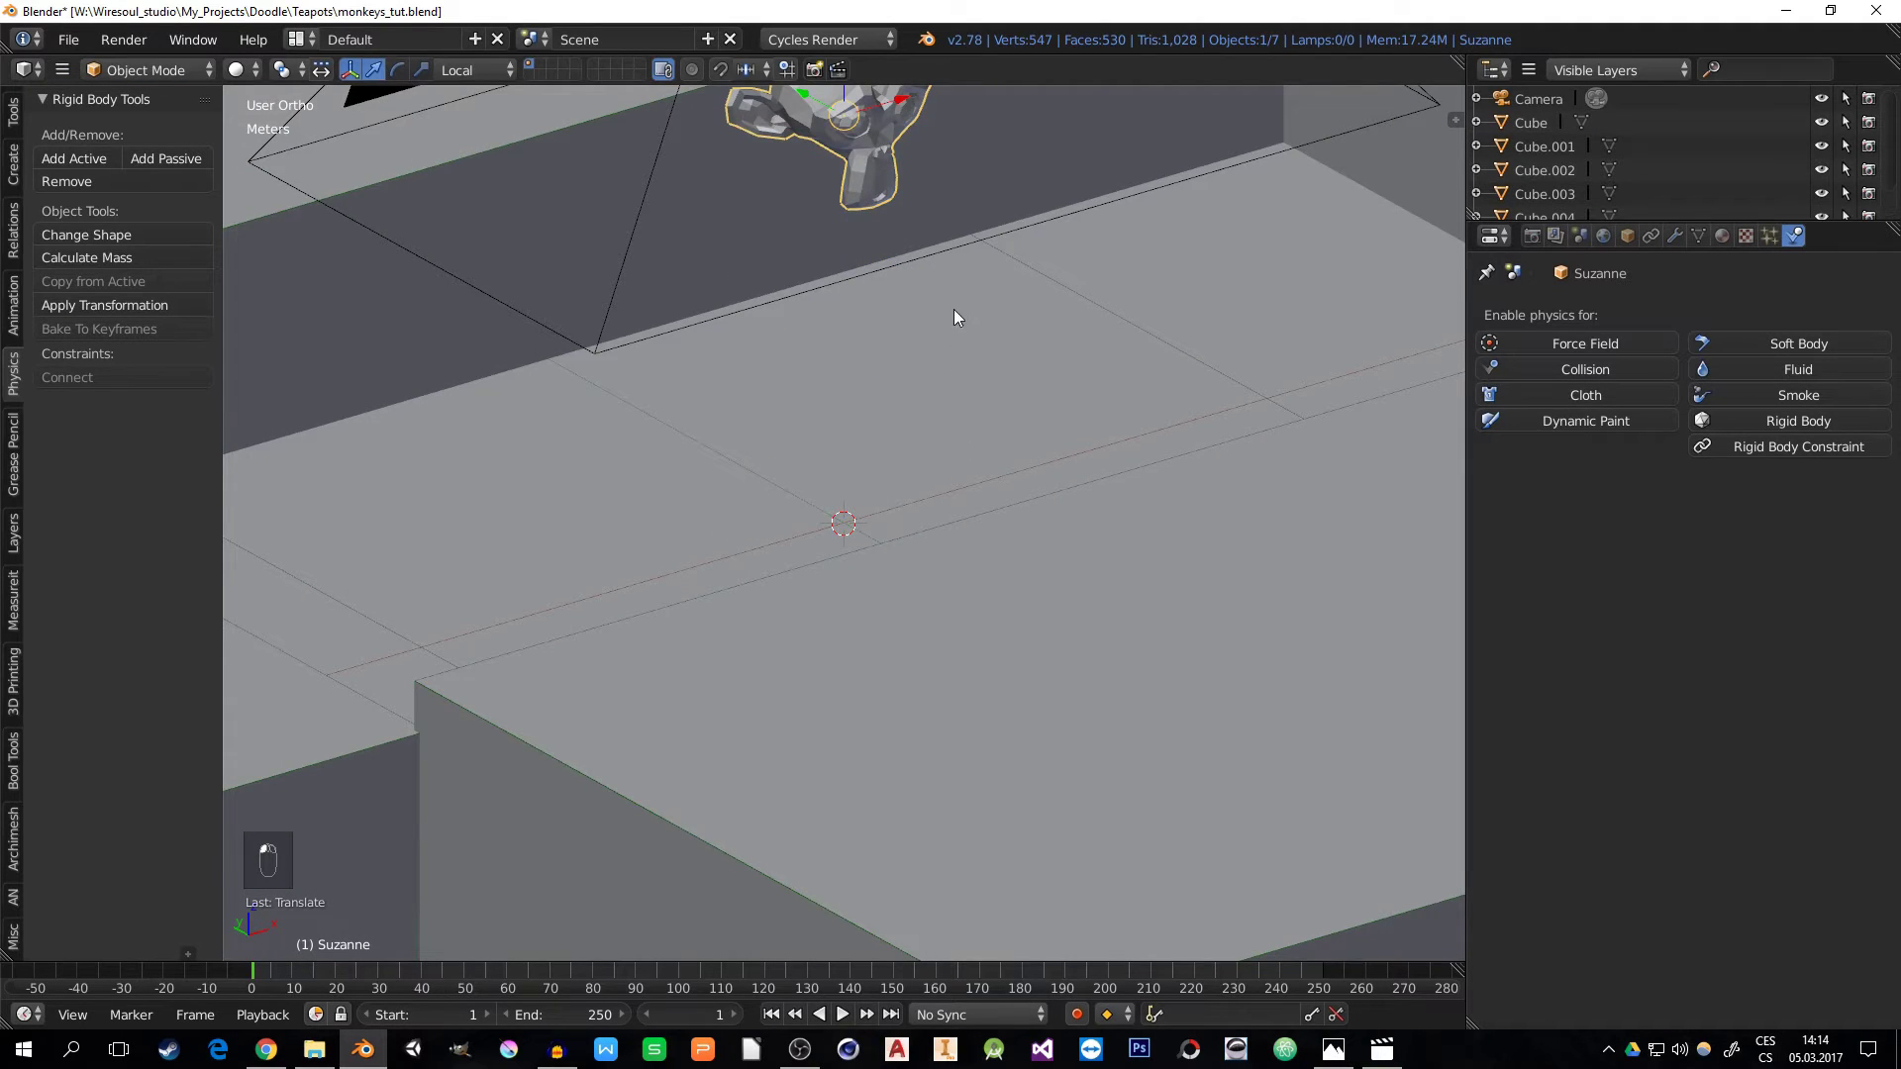
key(KP_0)
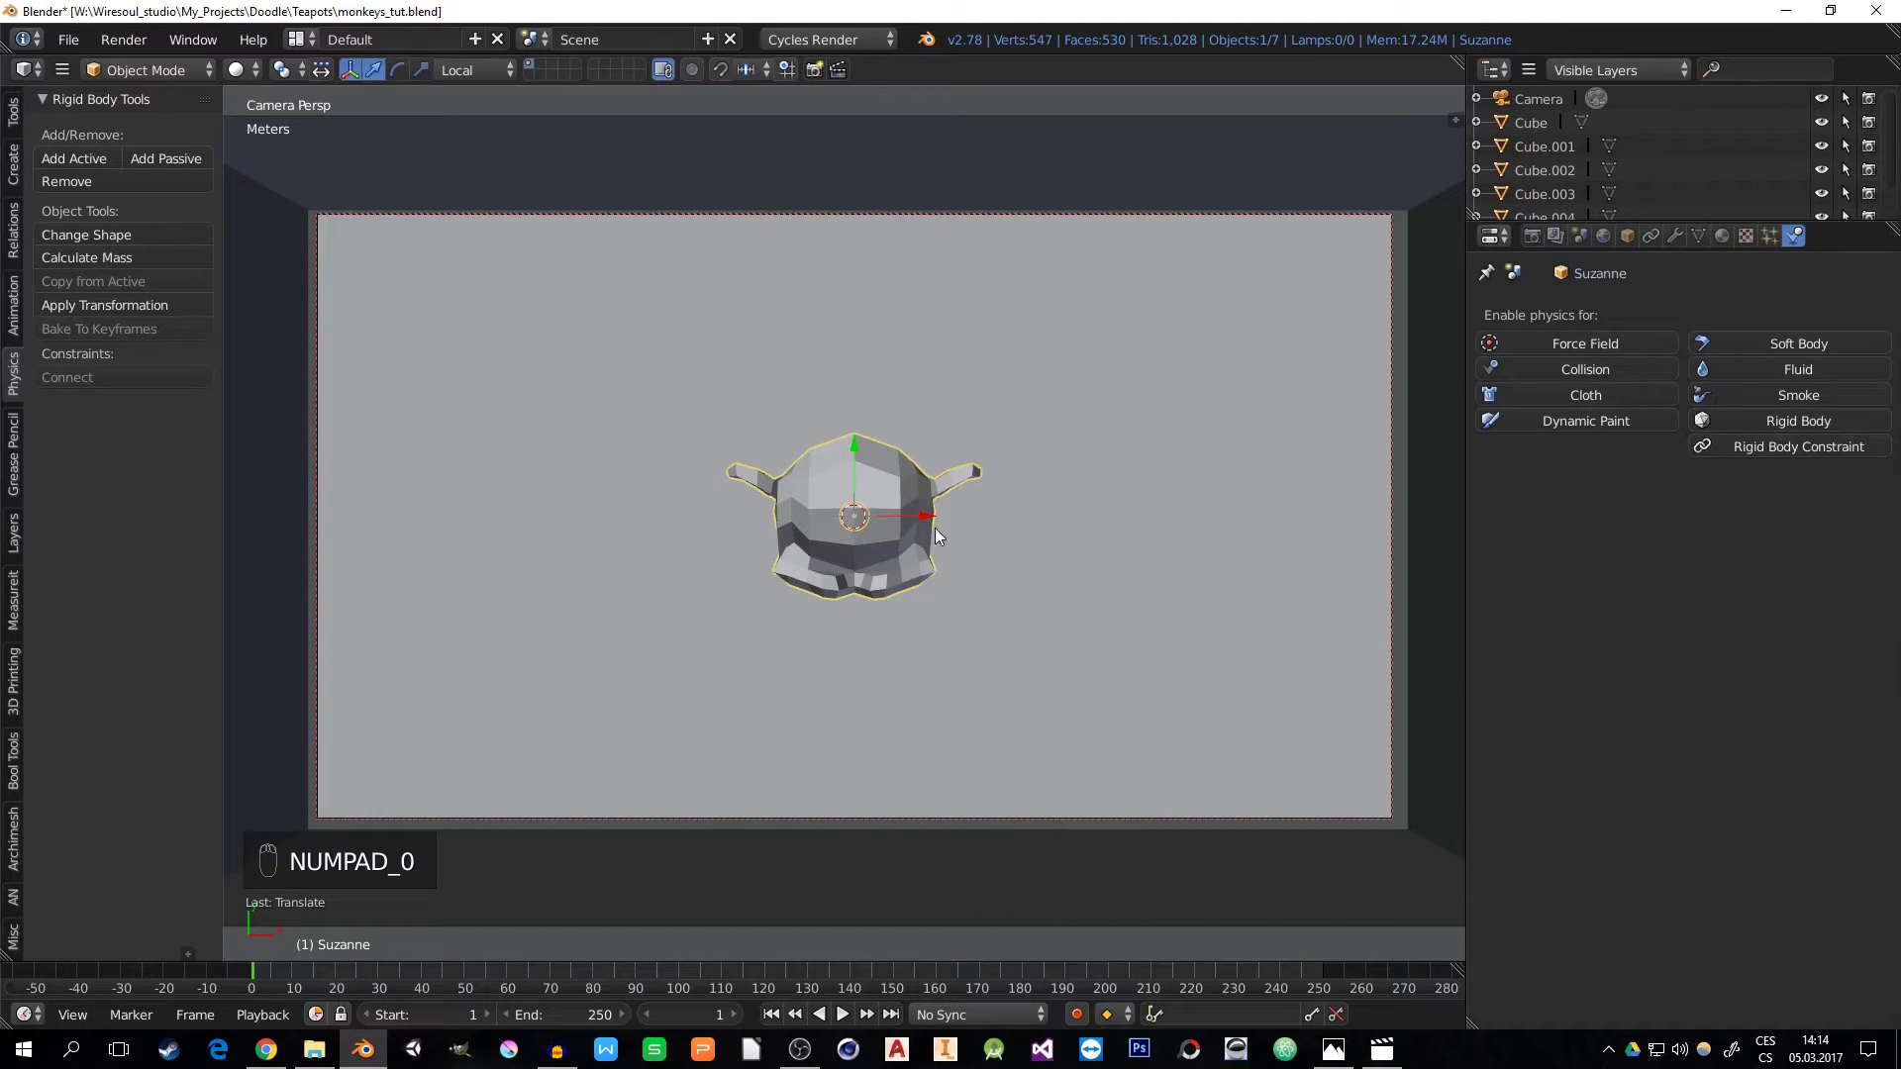
middle_drag(935, 527, 942, 441)
drag(909, 526, 623, 516)
drag(555, 440, 550, 188)
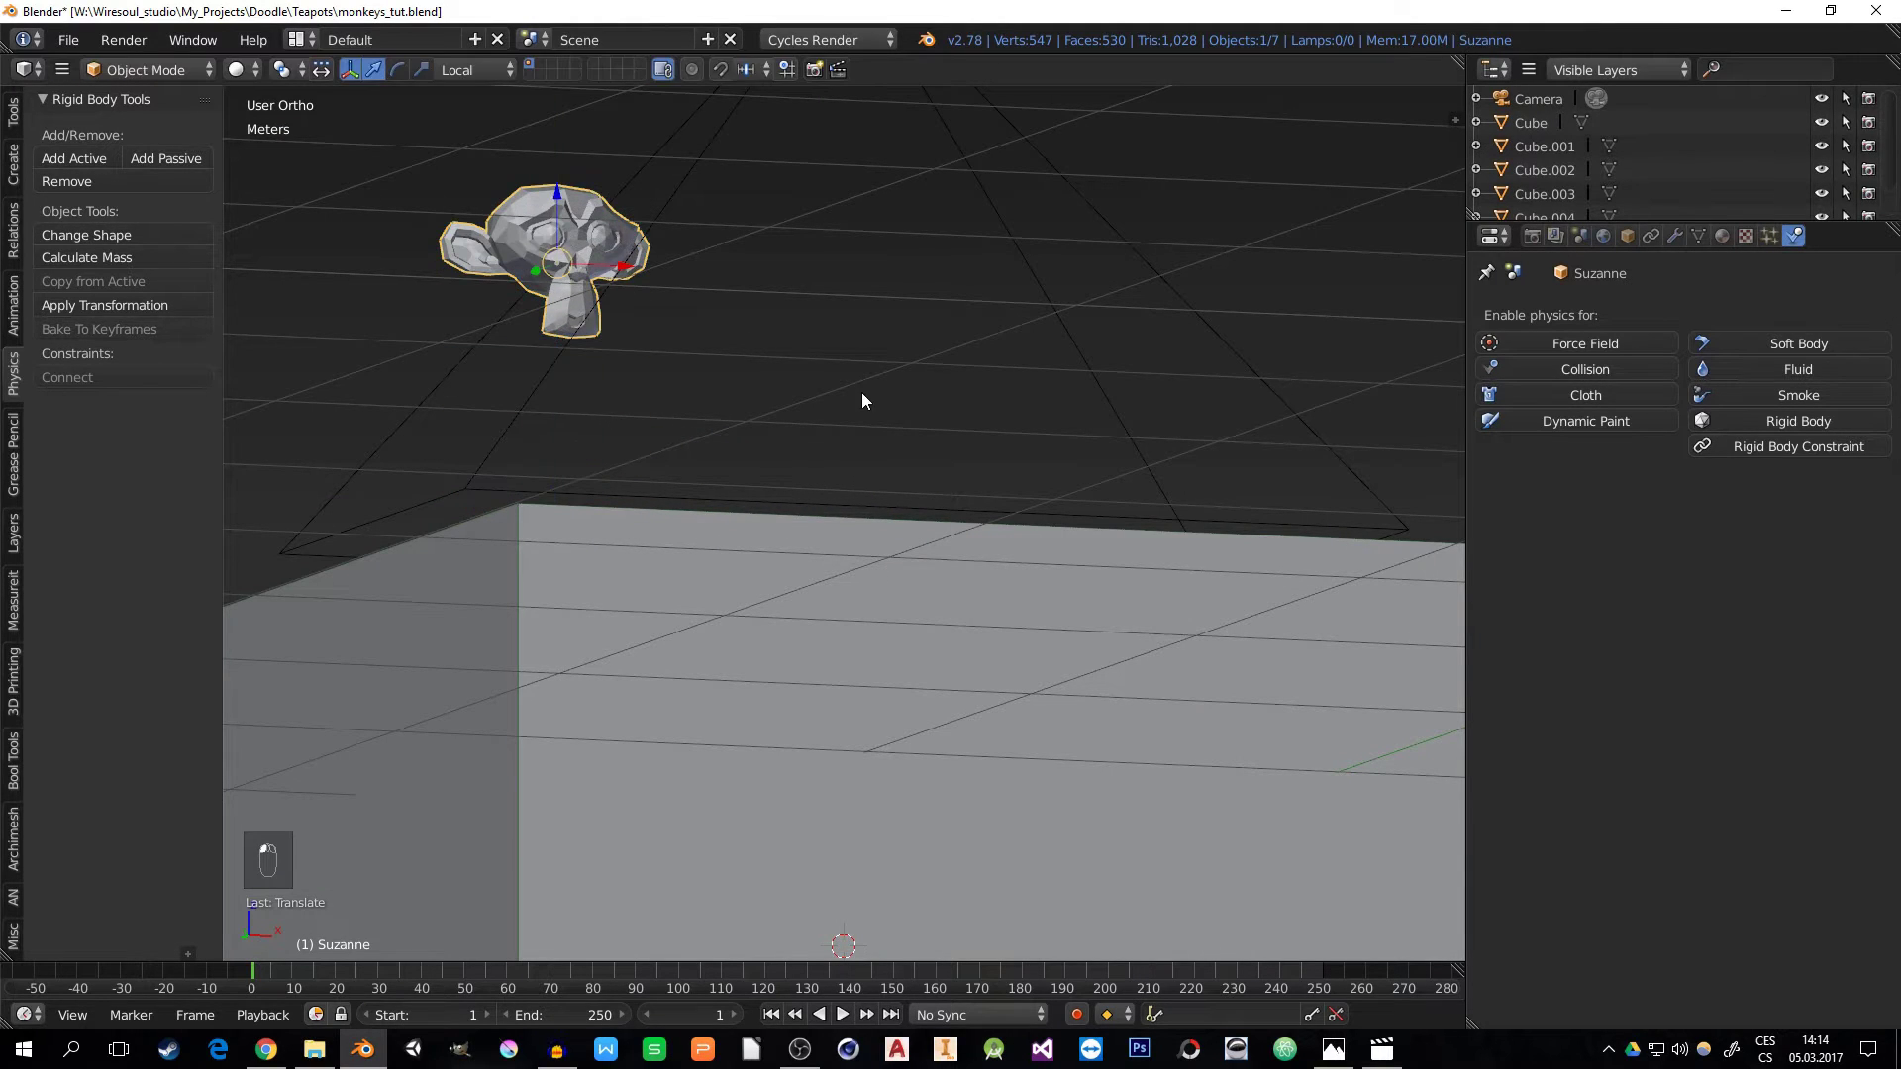
- Adjust the monkey's height along global Z in camera view and check in front view that it sits just outside the camera cone
key(KP_0)
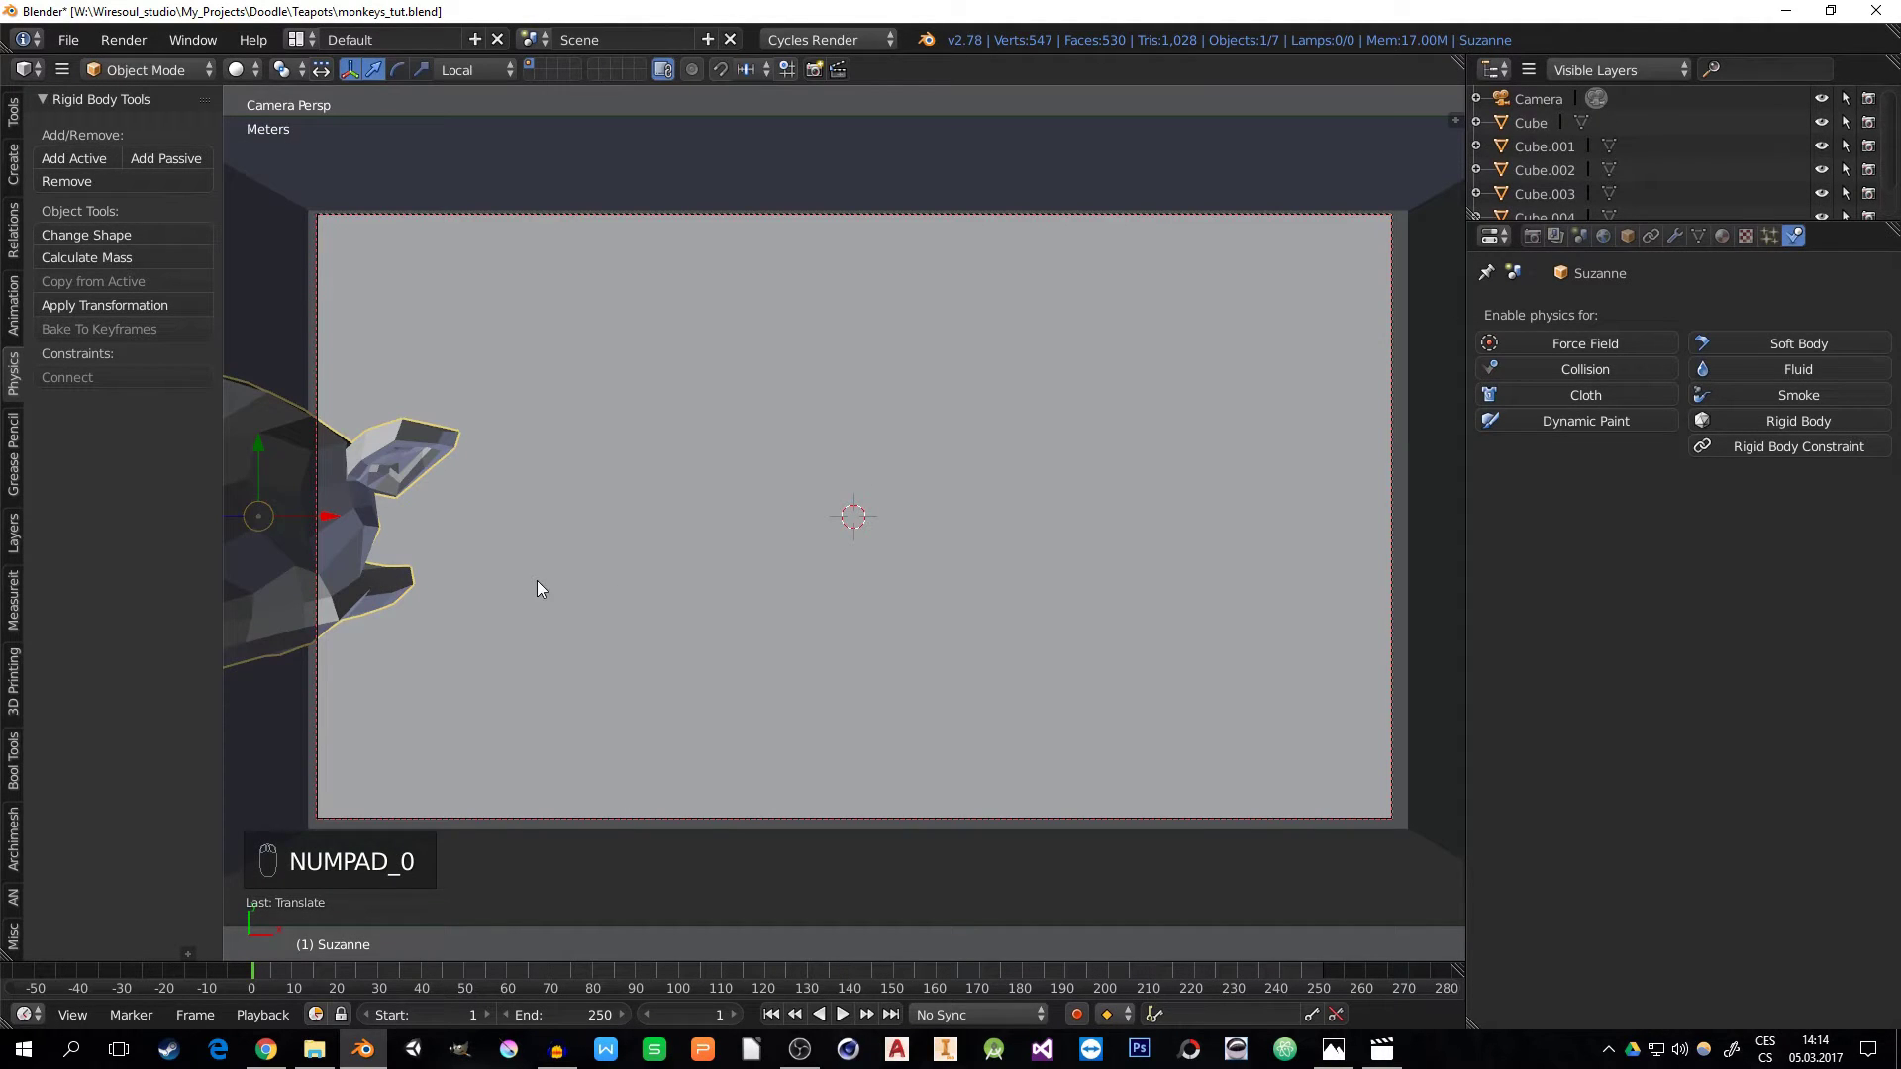
key(g)
key(z)
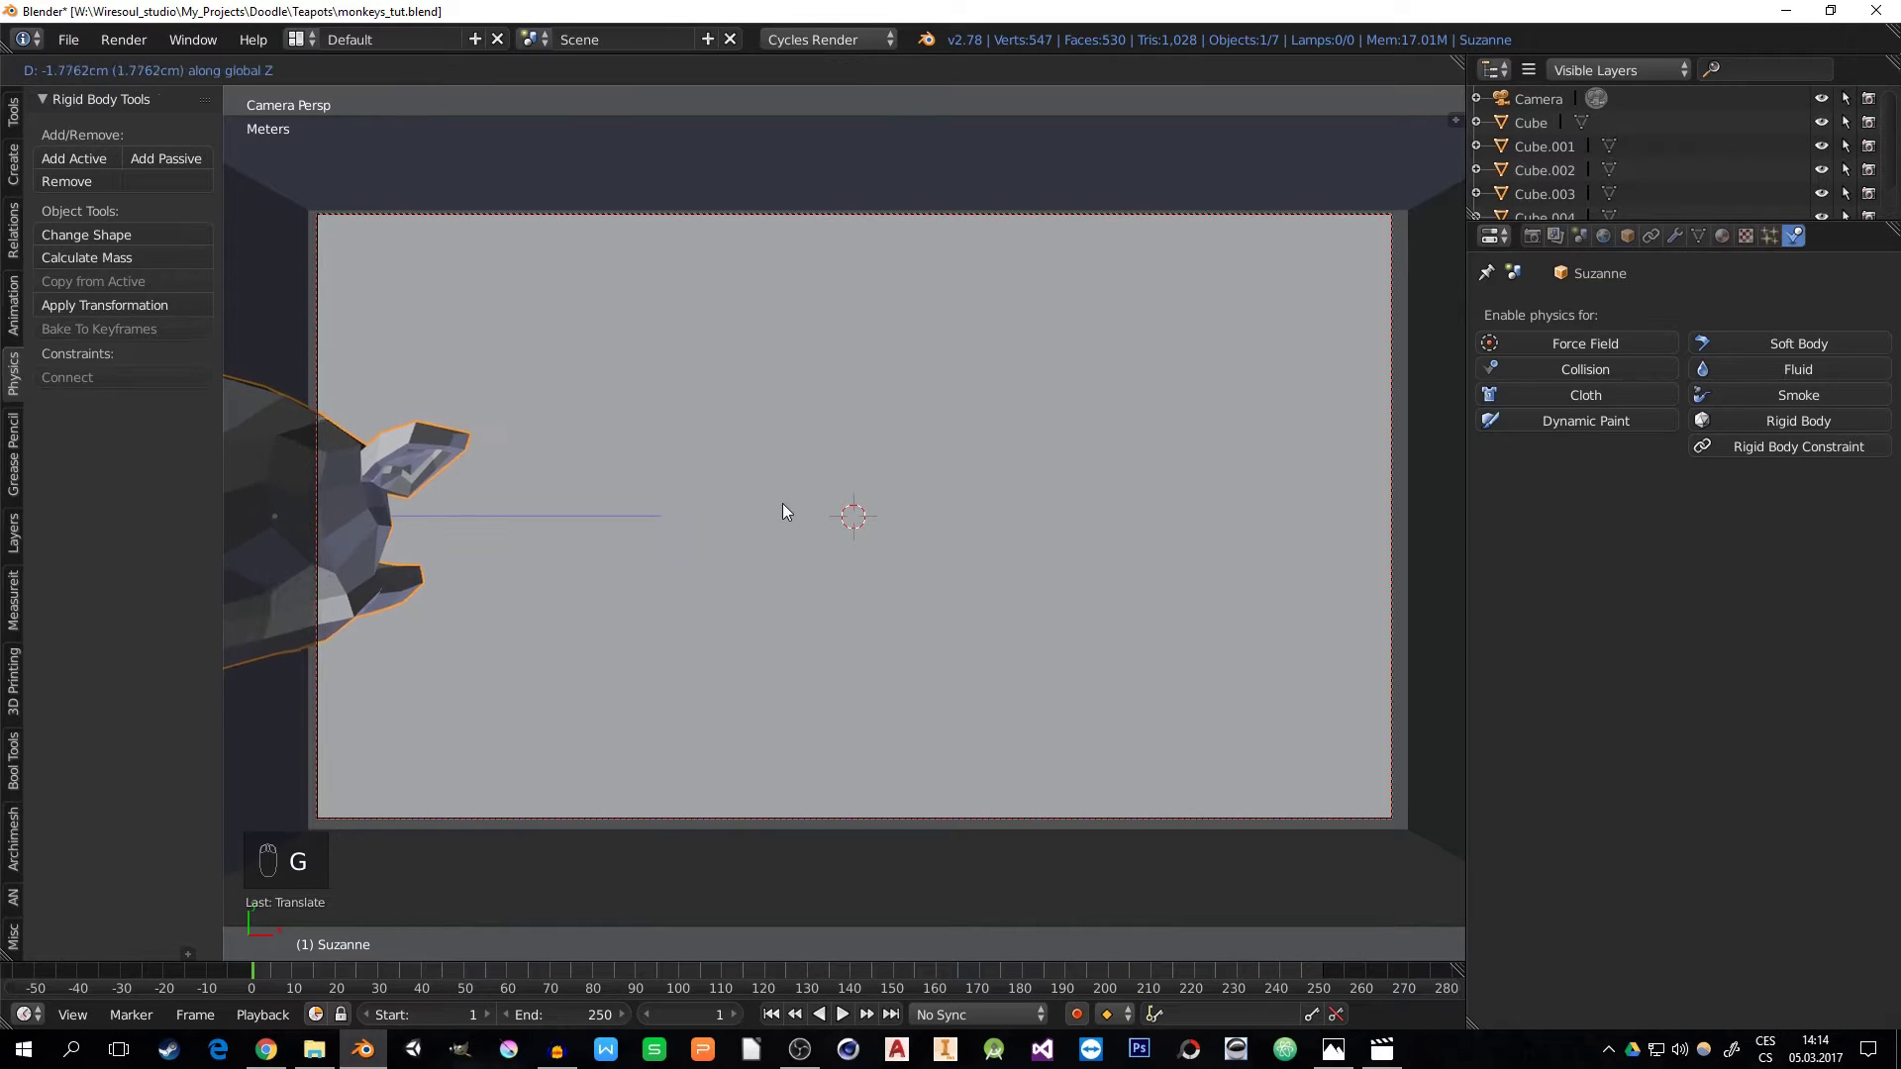
click(800, 824)
key(KP_0)
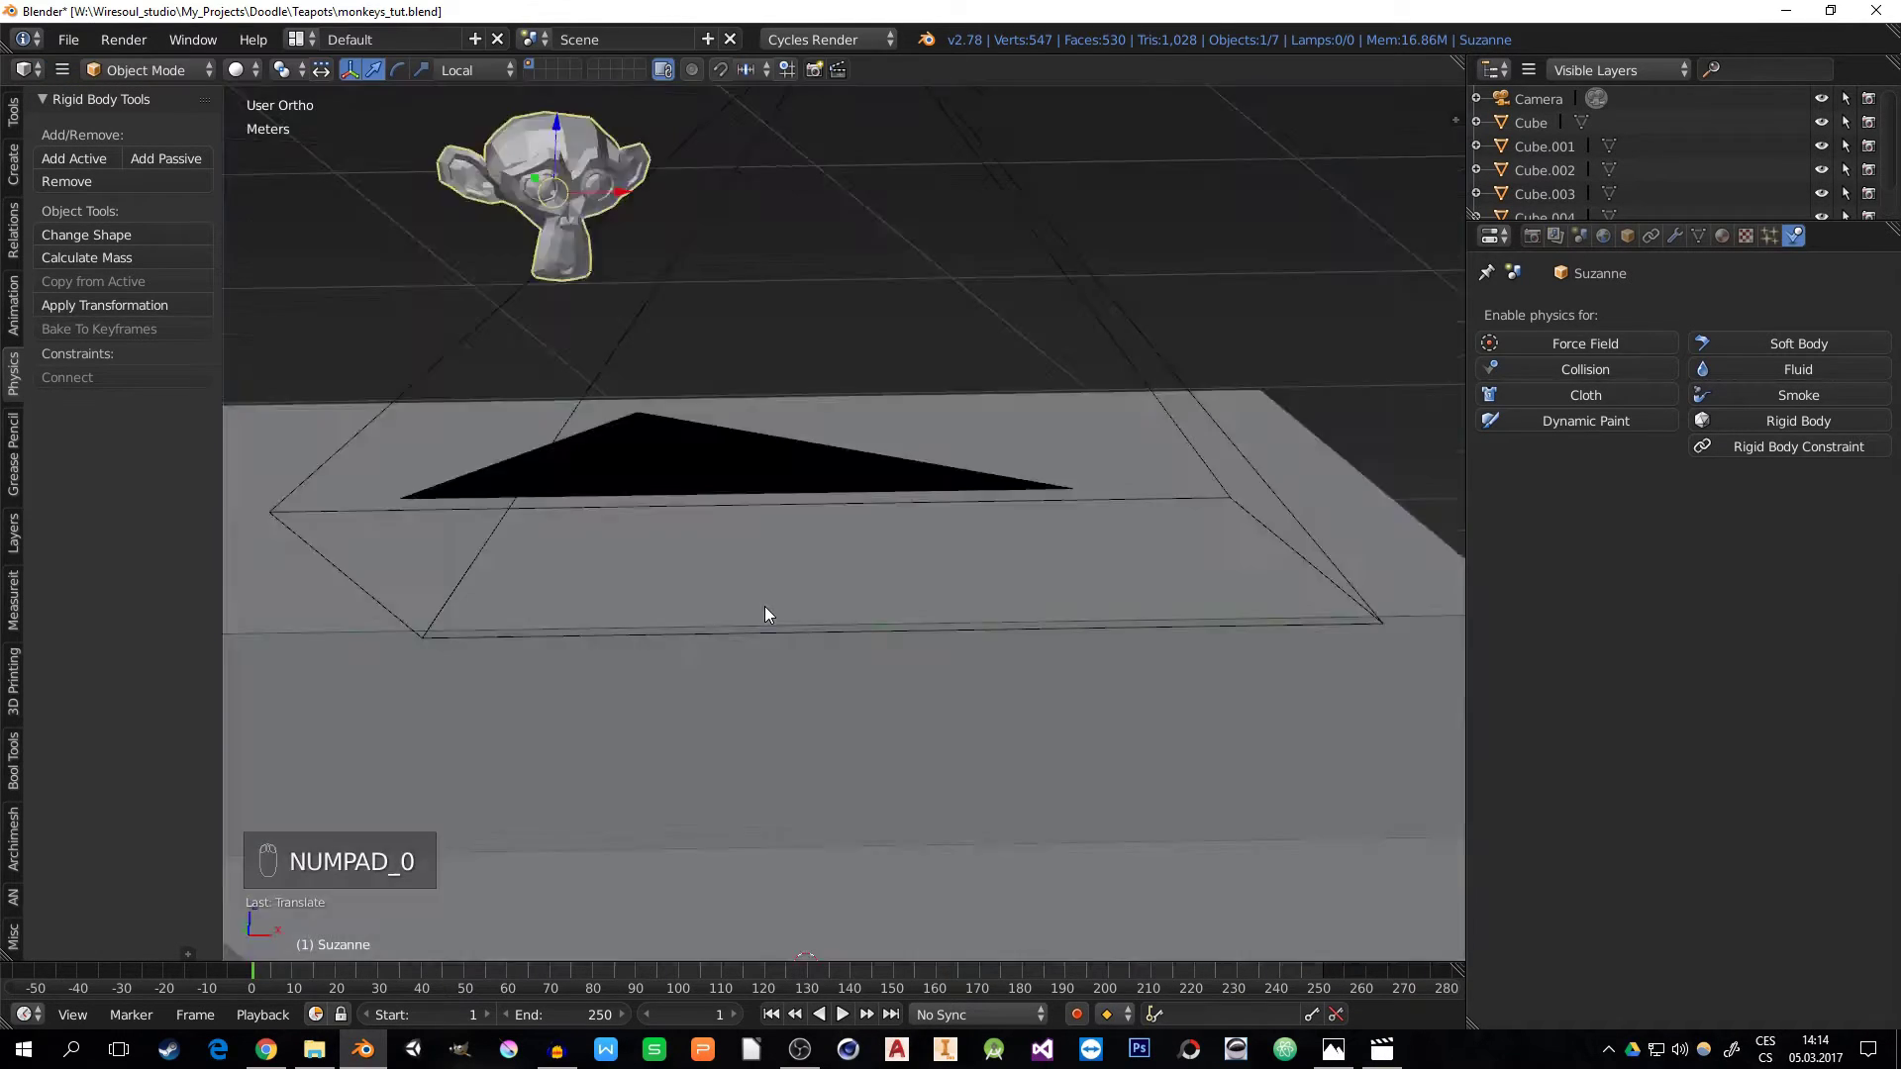
key(KP_1)
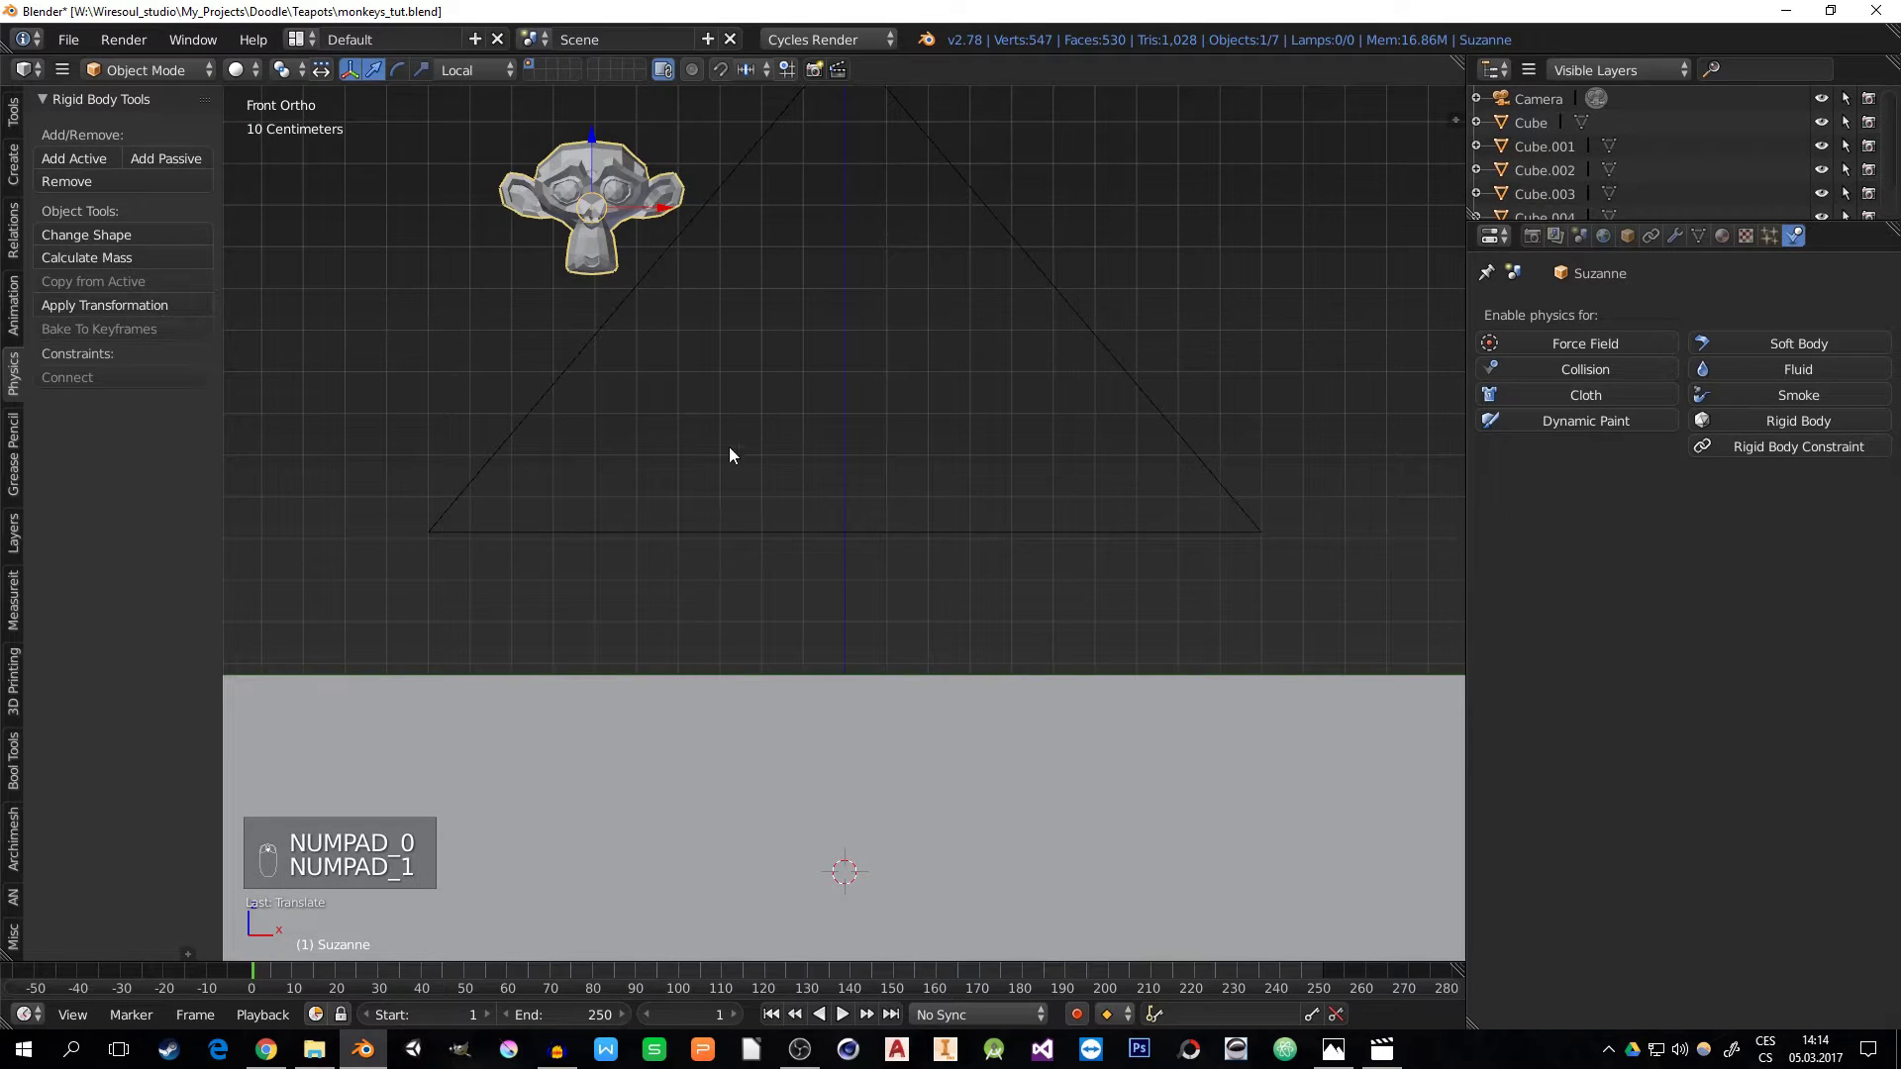
shift+middle_drag(728, 449, 867, 620)
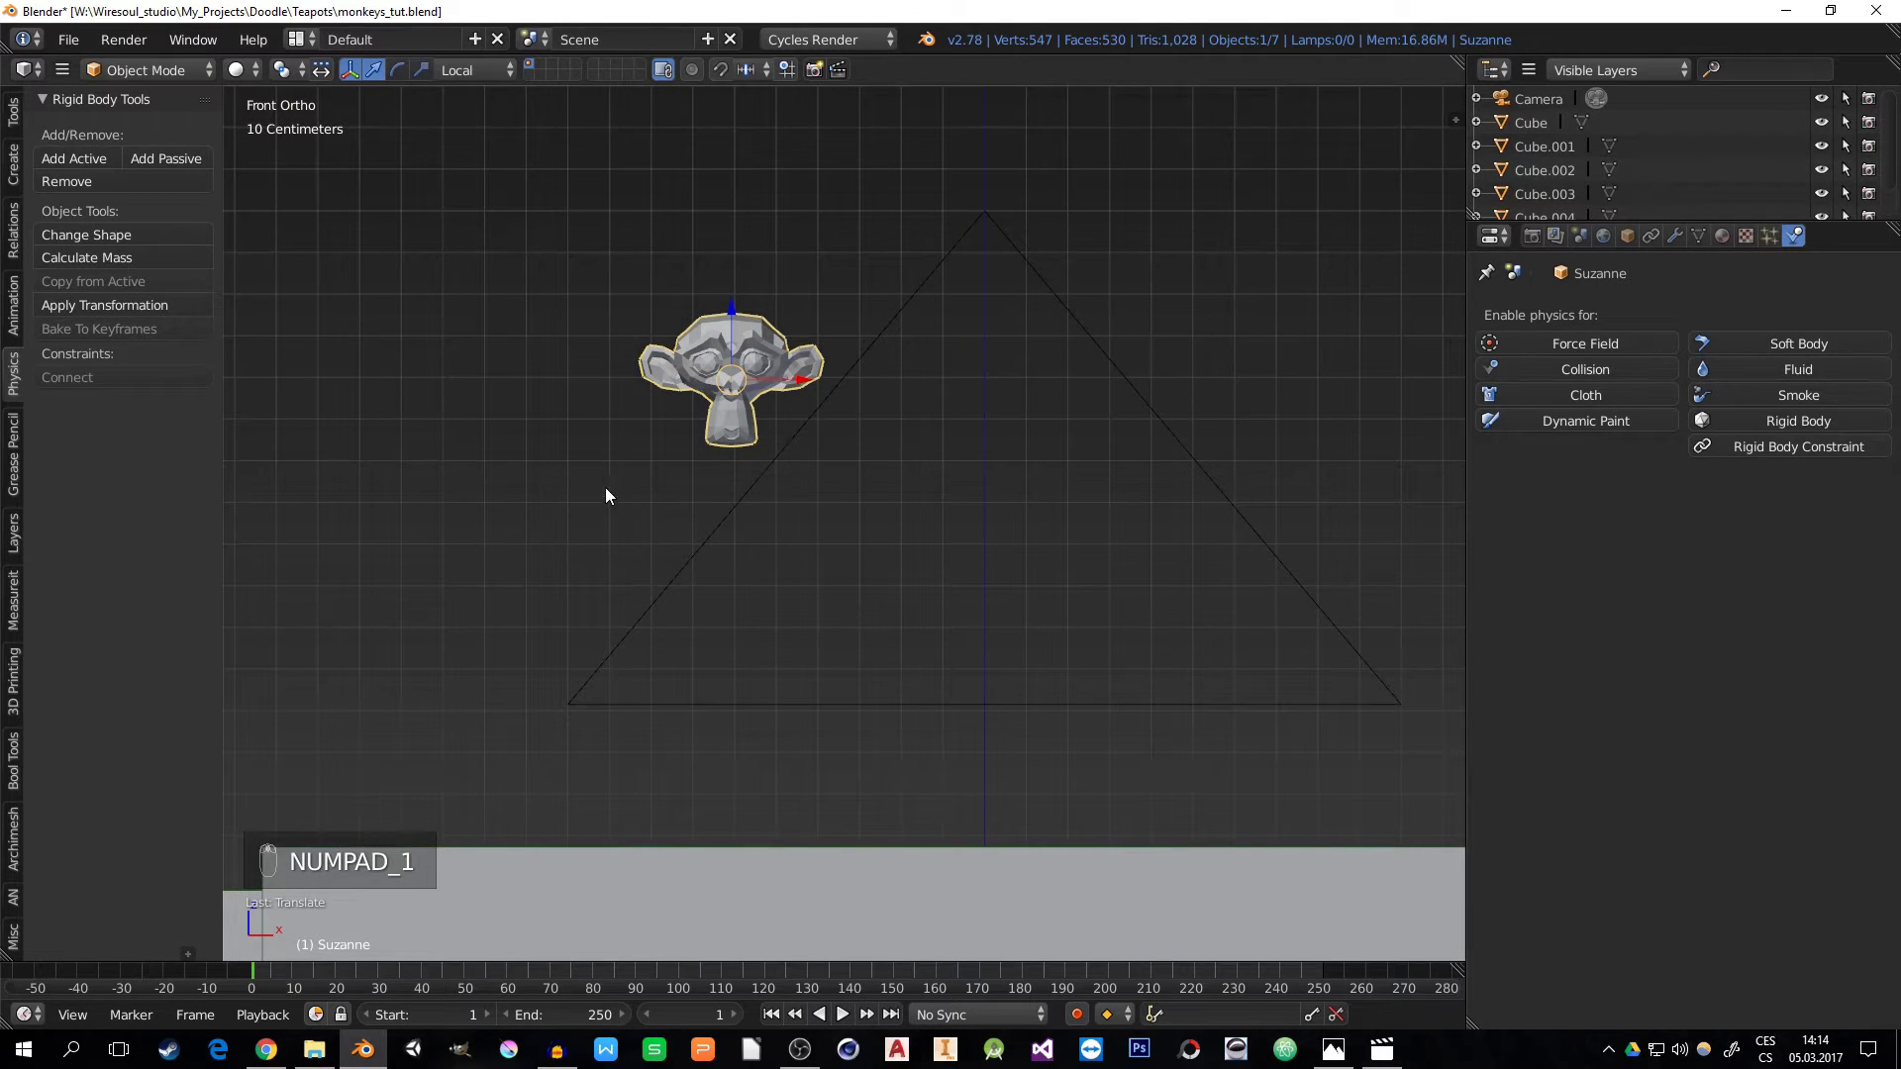
- Make the monkey an active rigid body with a Convex Hull collision shape
click(68, 159)
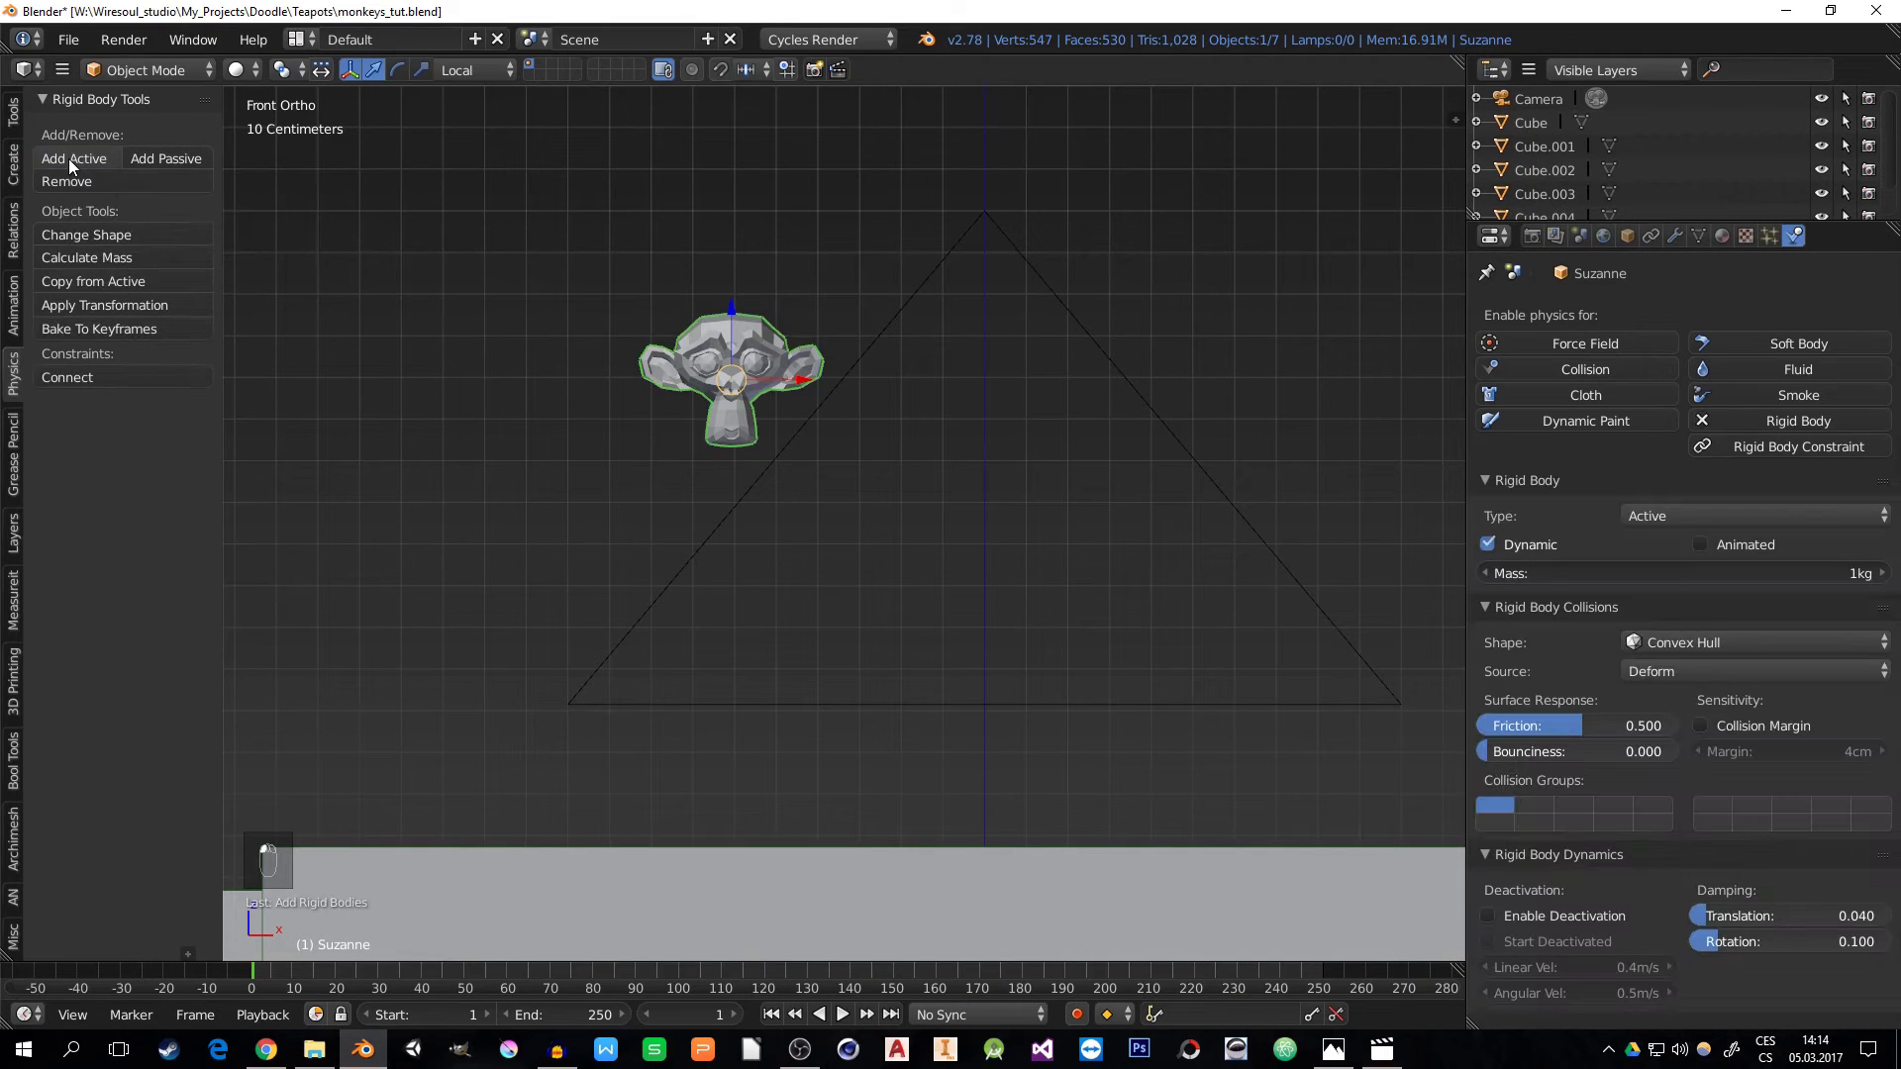
click(110, 235)
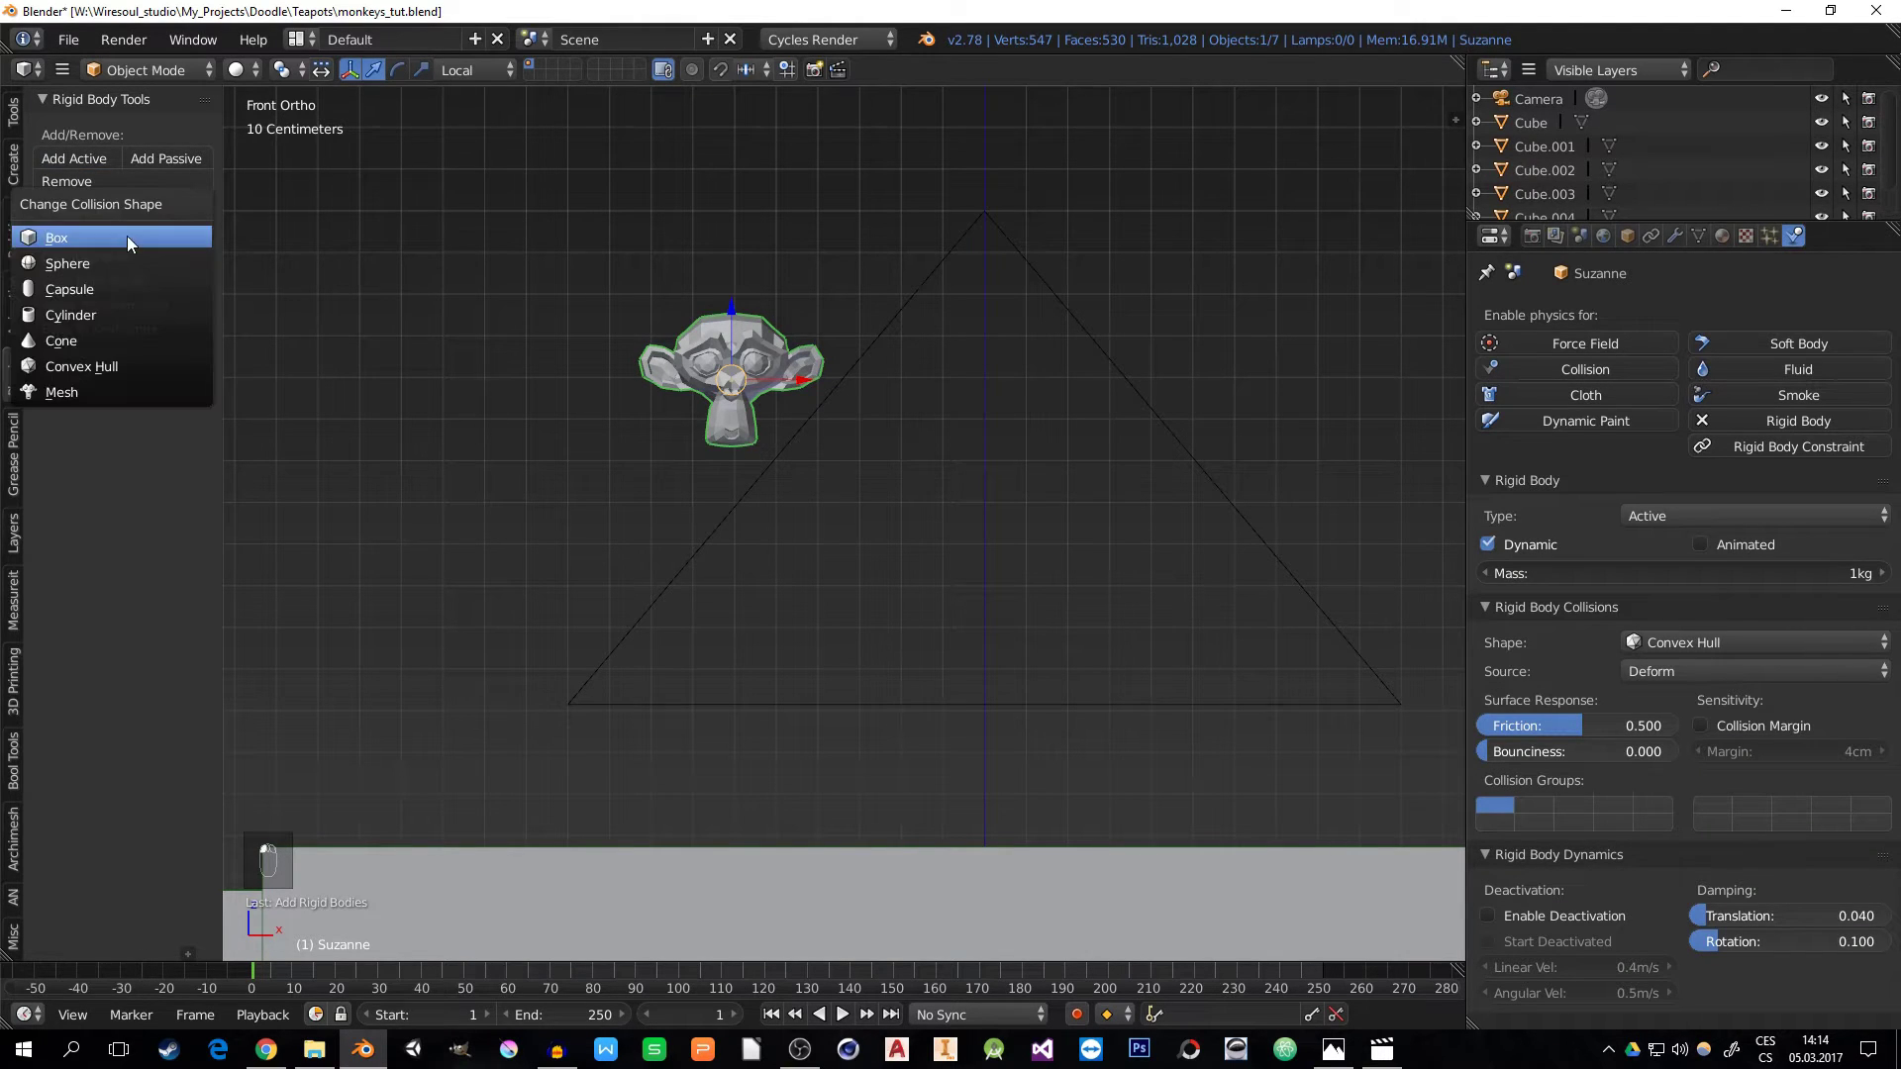
click(93, 369)
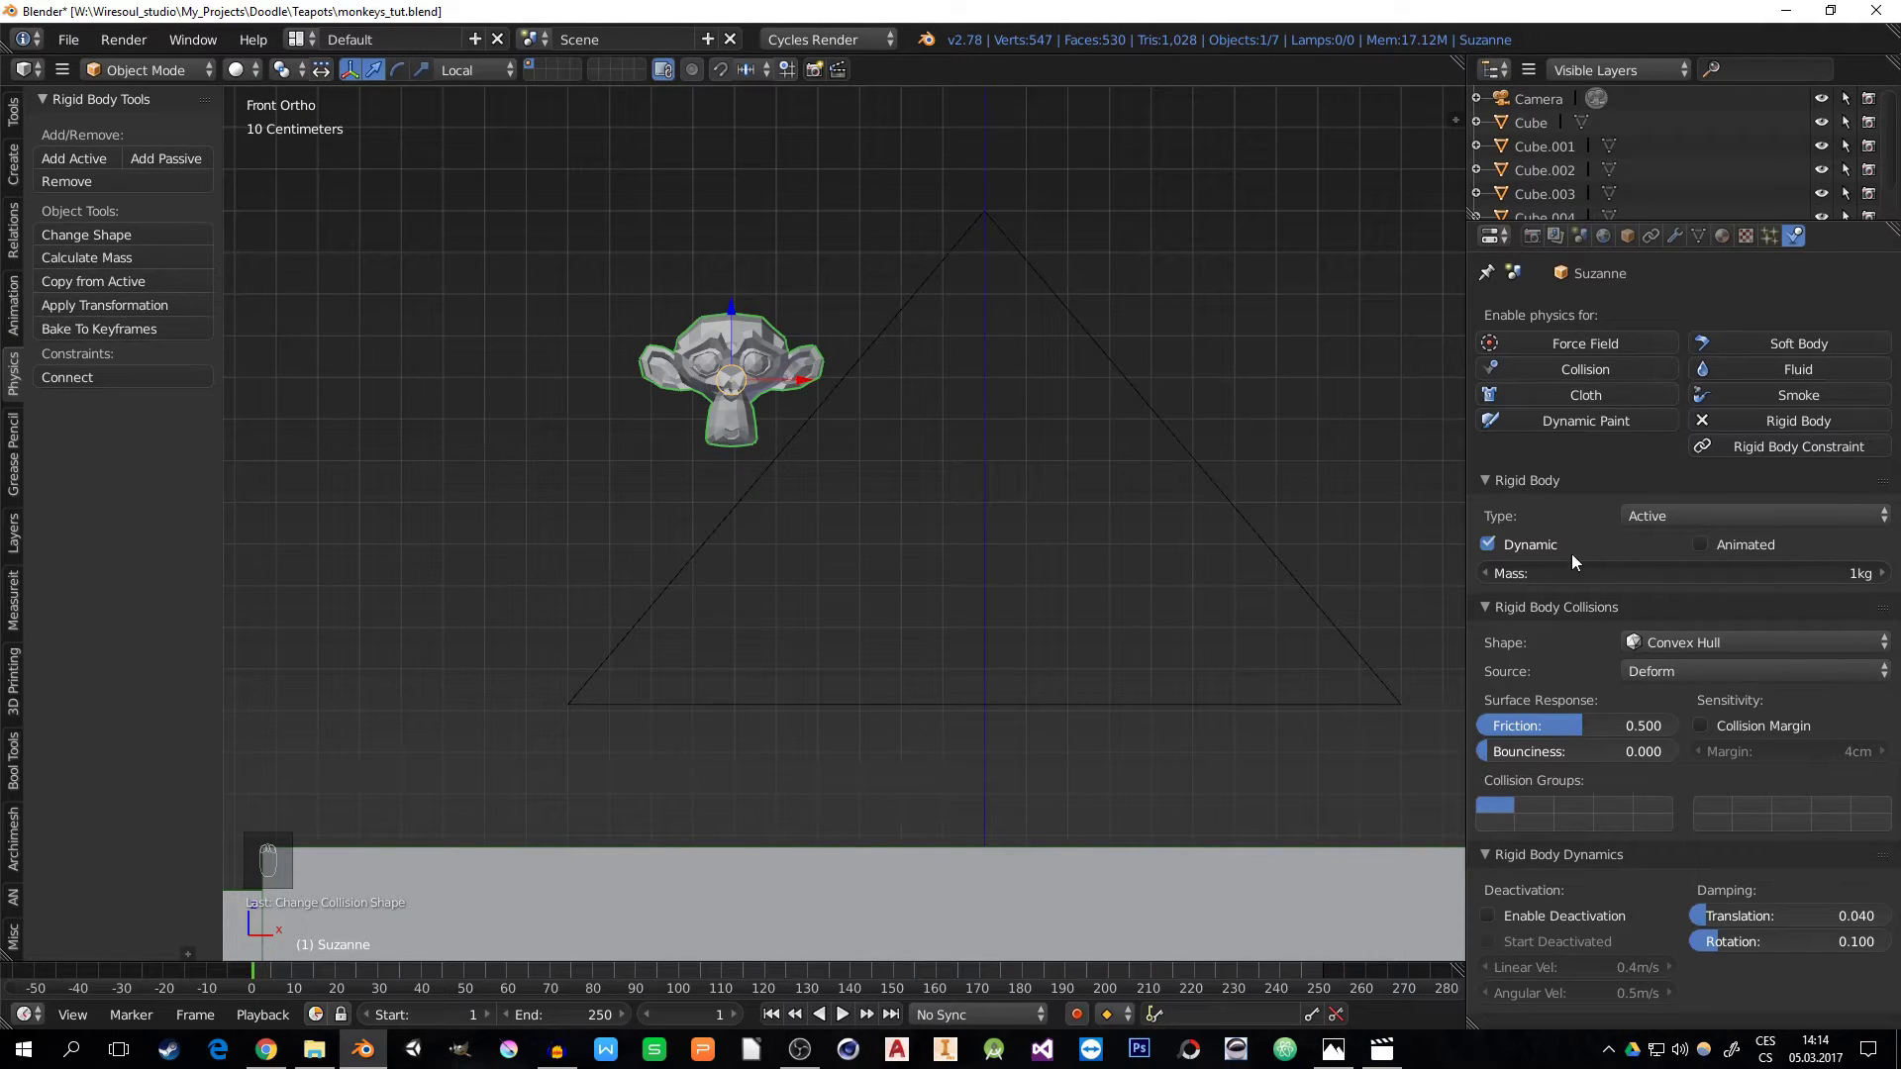
- Set the monkey's rigid body mass to 0.5 kg and raise its translation damping to about 0.653 and rotation damping to about 0.662
click(1709, 566)
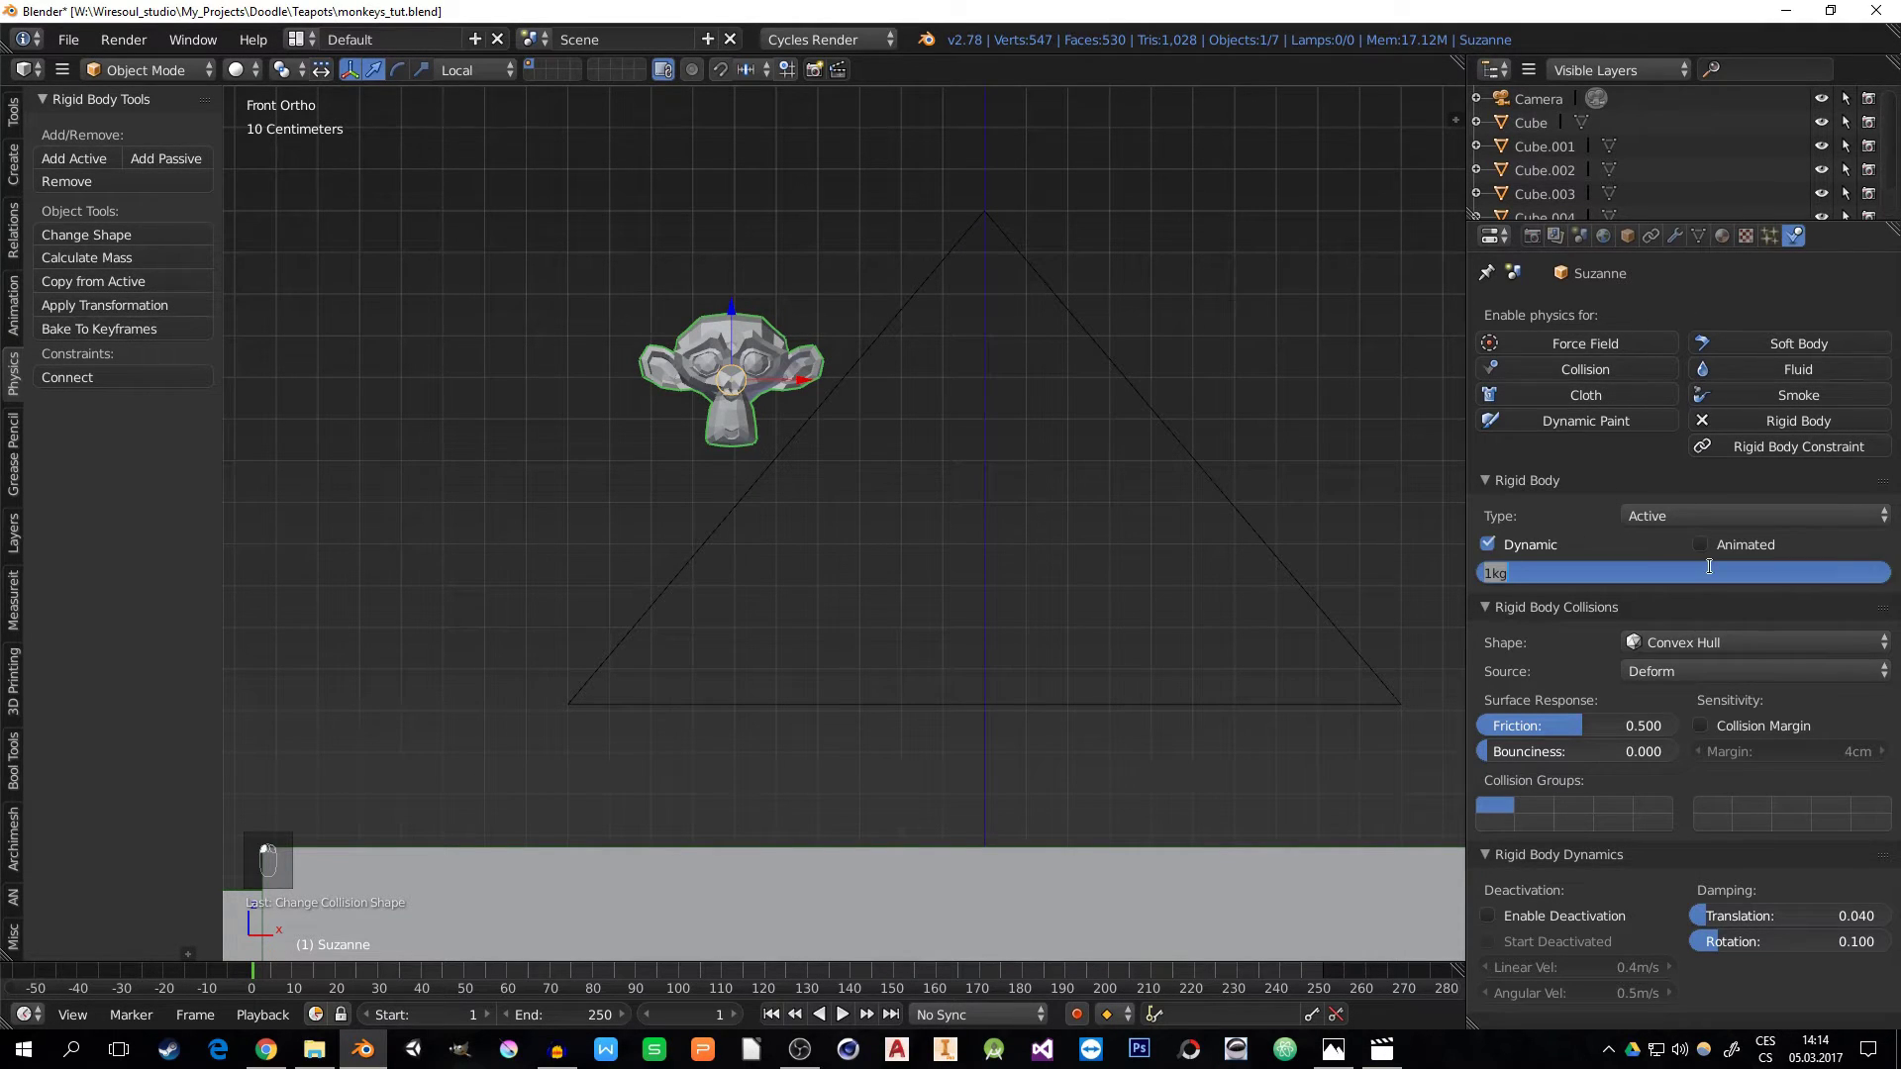
text(0.5)
key(Return)
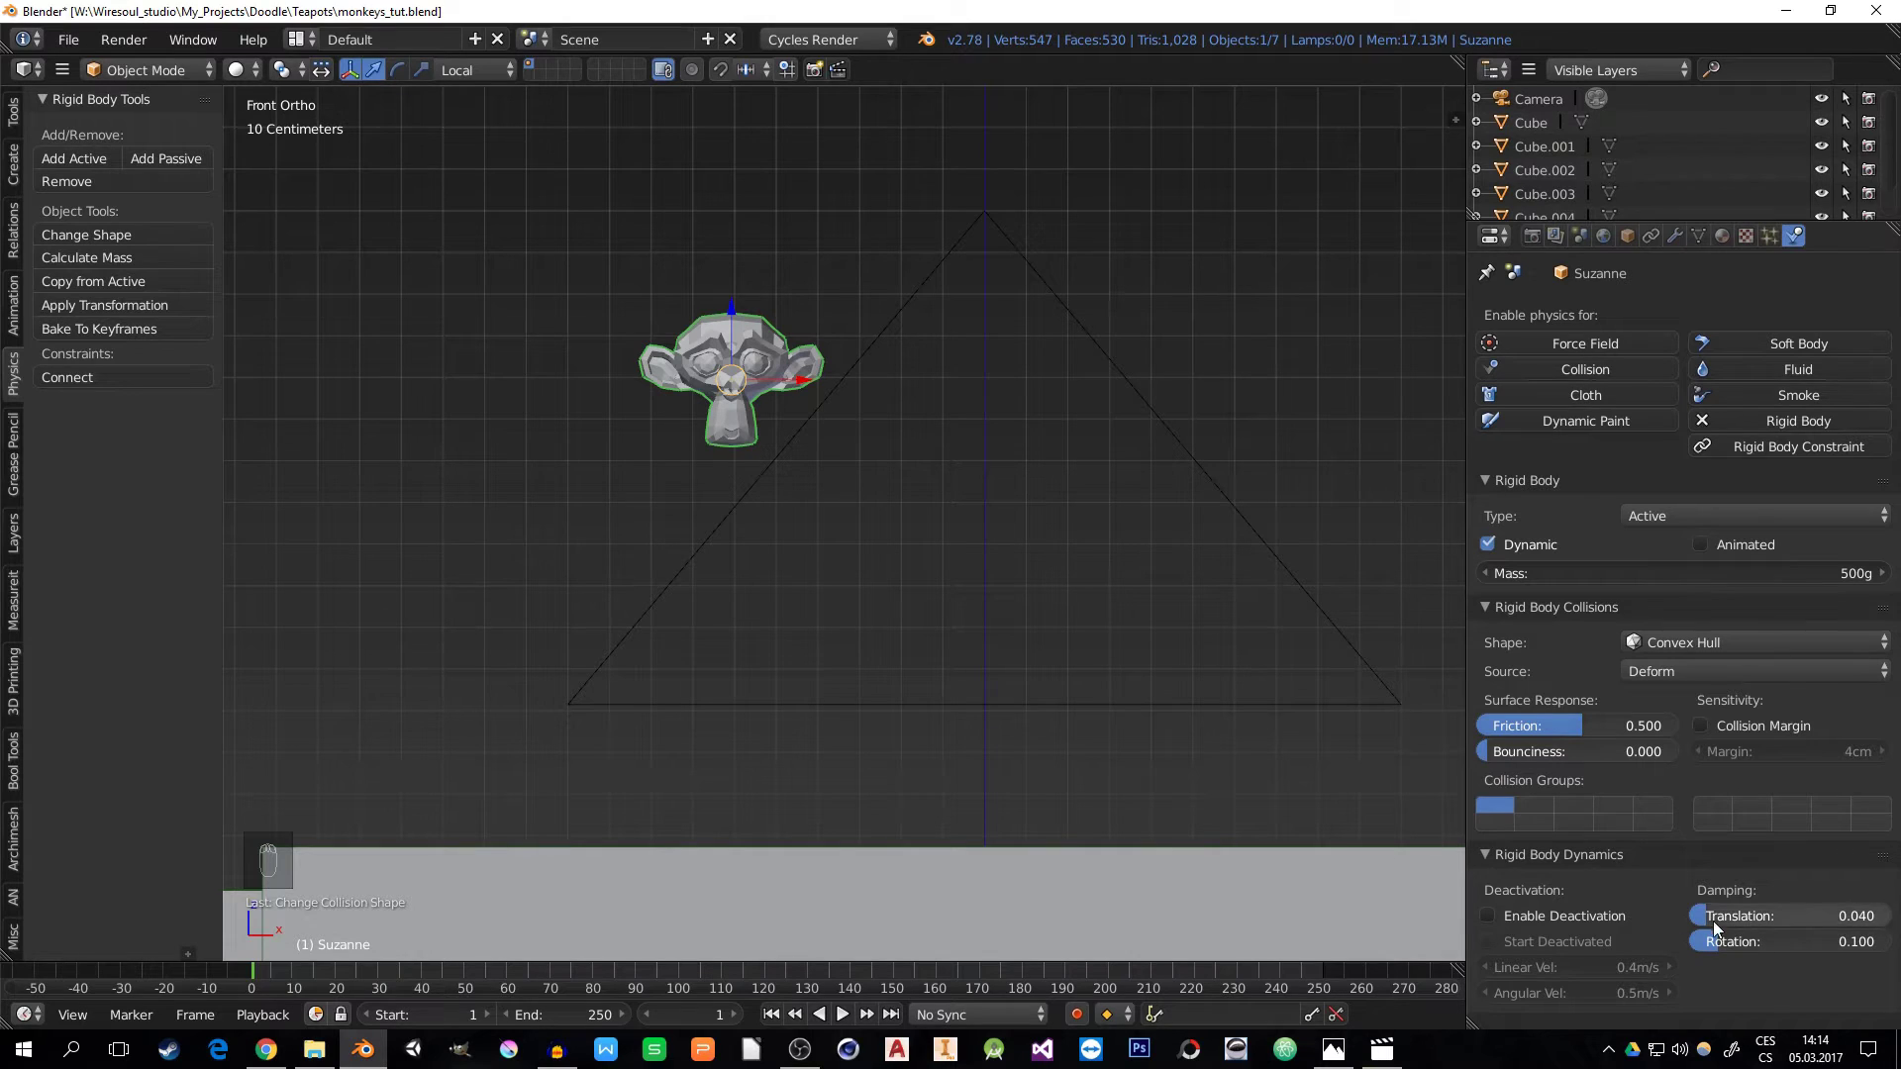
drag(1712, 920, 1825, 941)
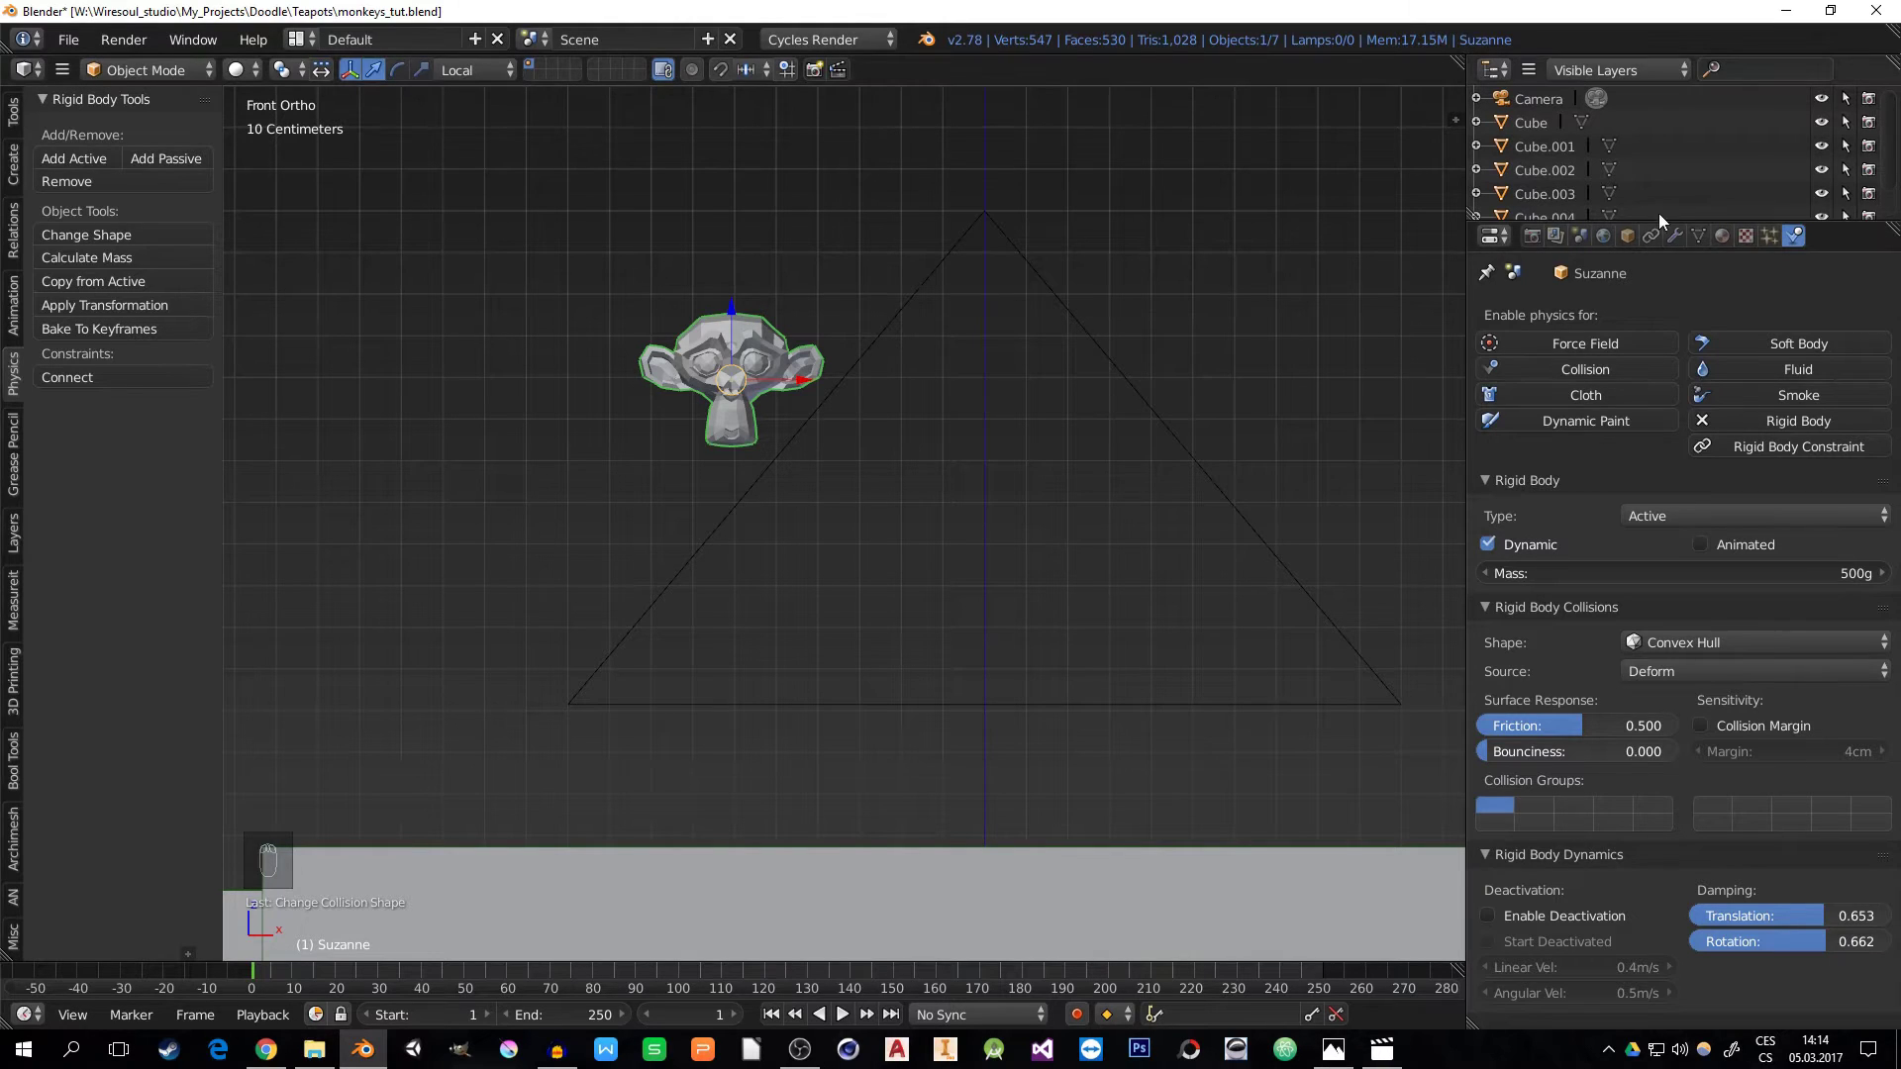
- Add a Subdivision Surface modifier to the monkey
click(1673, 236)
click(1560, 315)
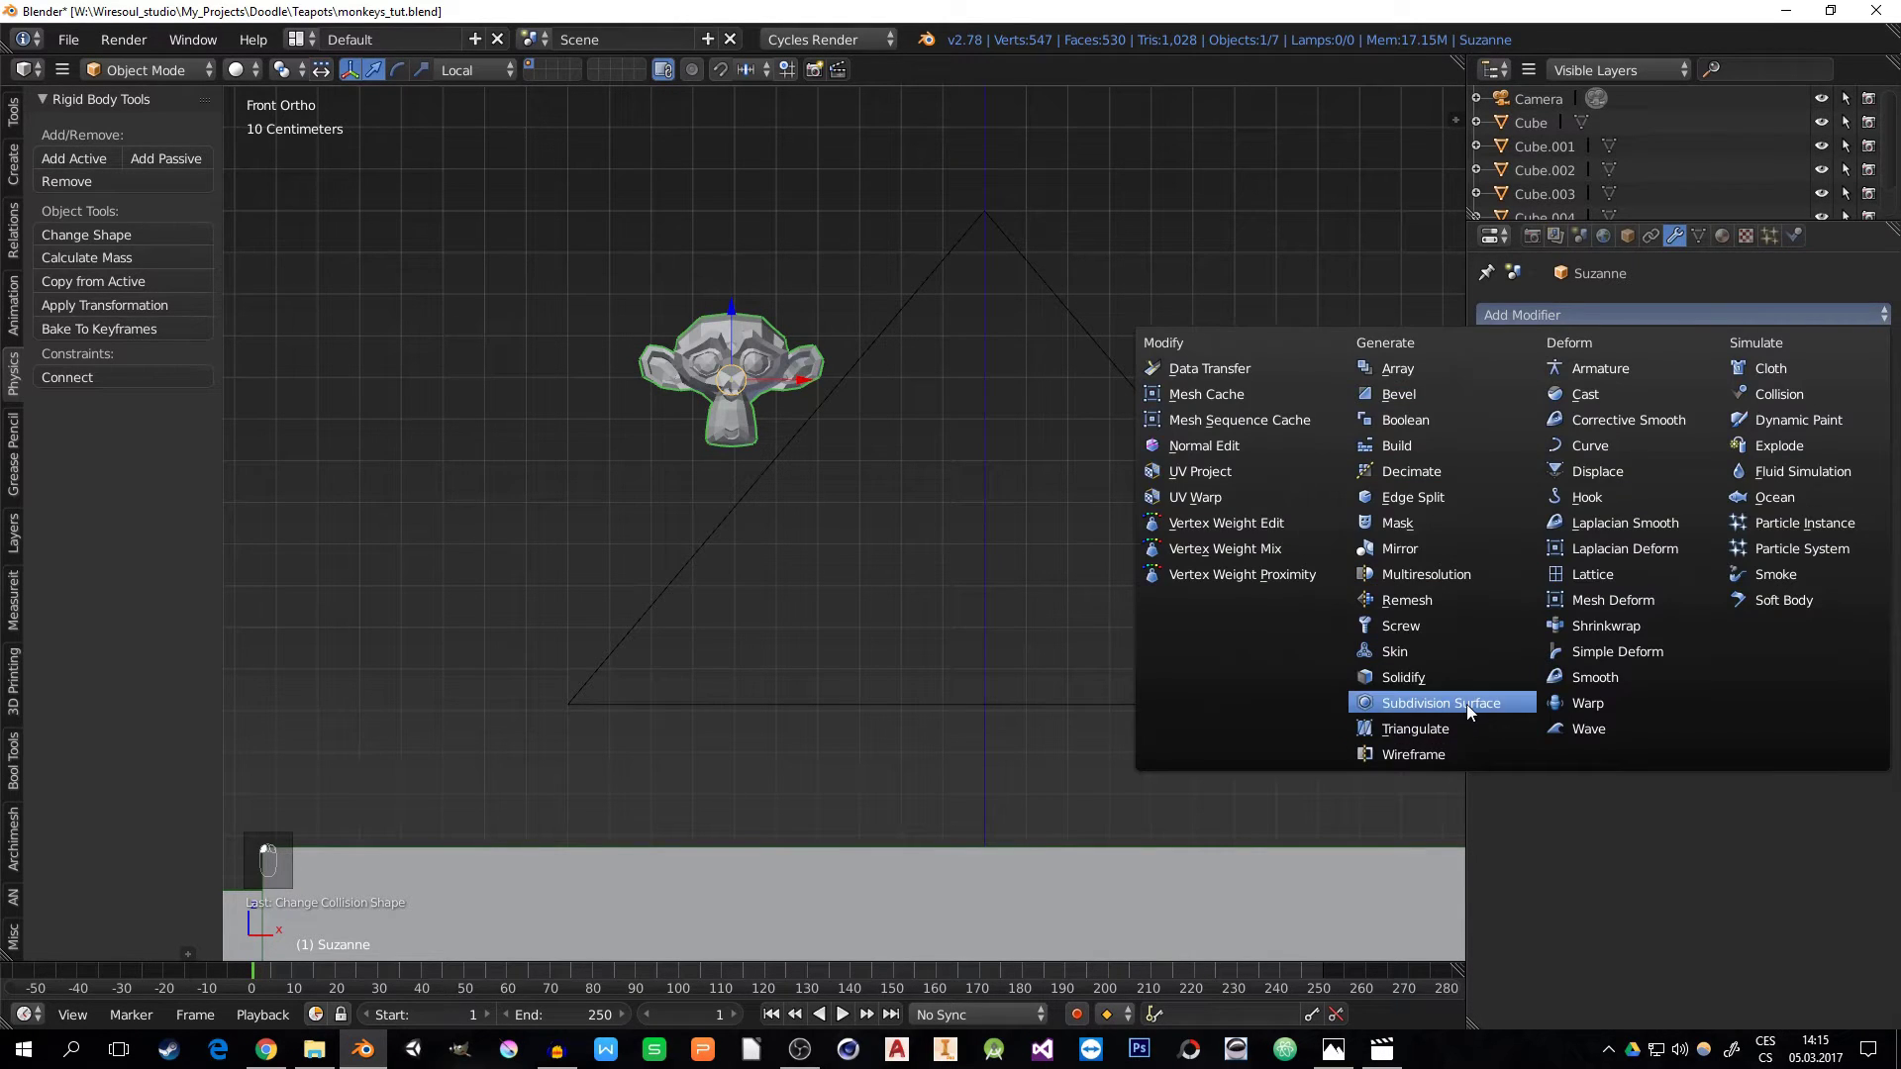
click(1465, 704)
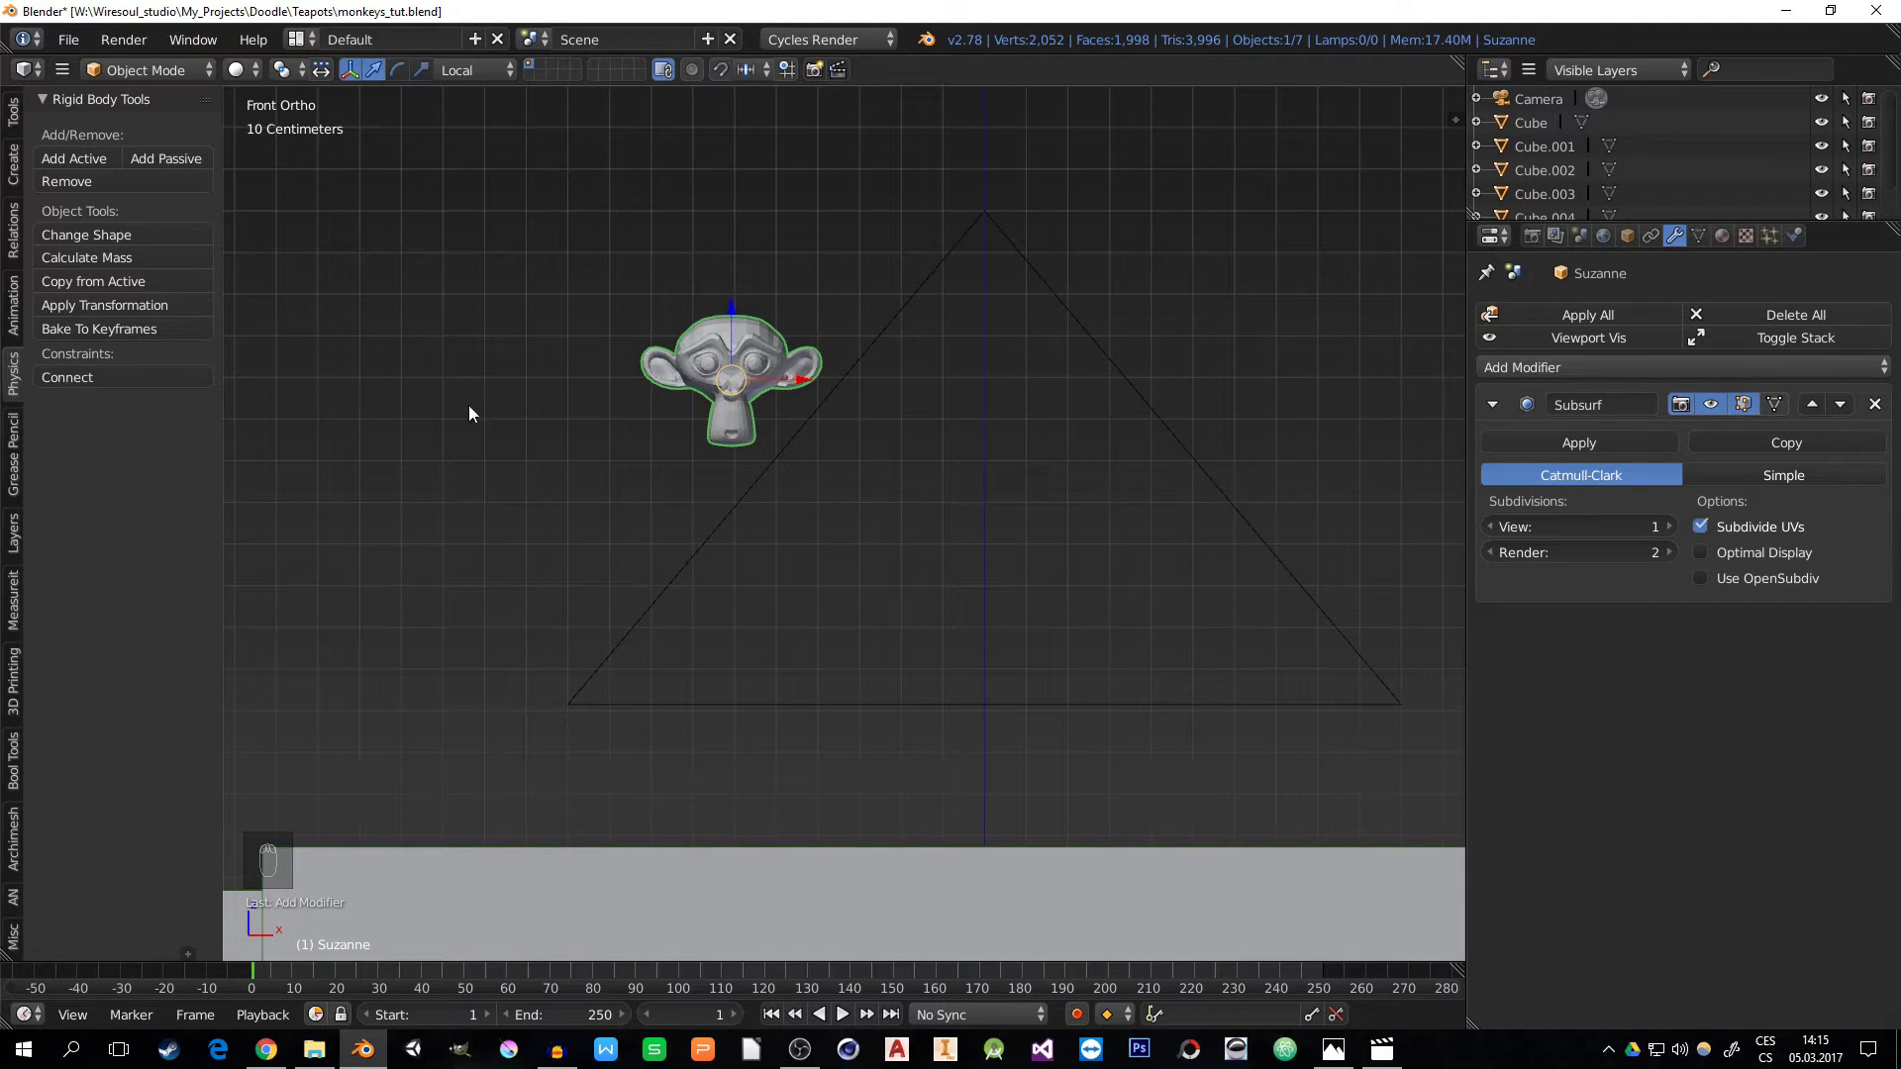
- Apply smooth shading to the monkey
shift+middle_drag(694, 439, 752, 461)
scroll(752, 462, down, 2)
key(z)
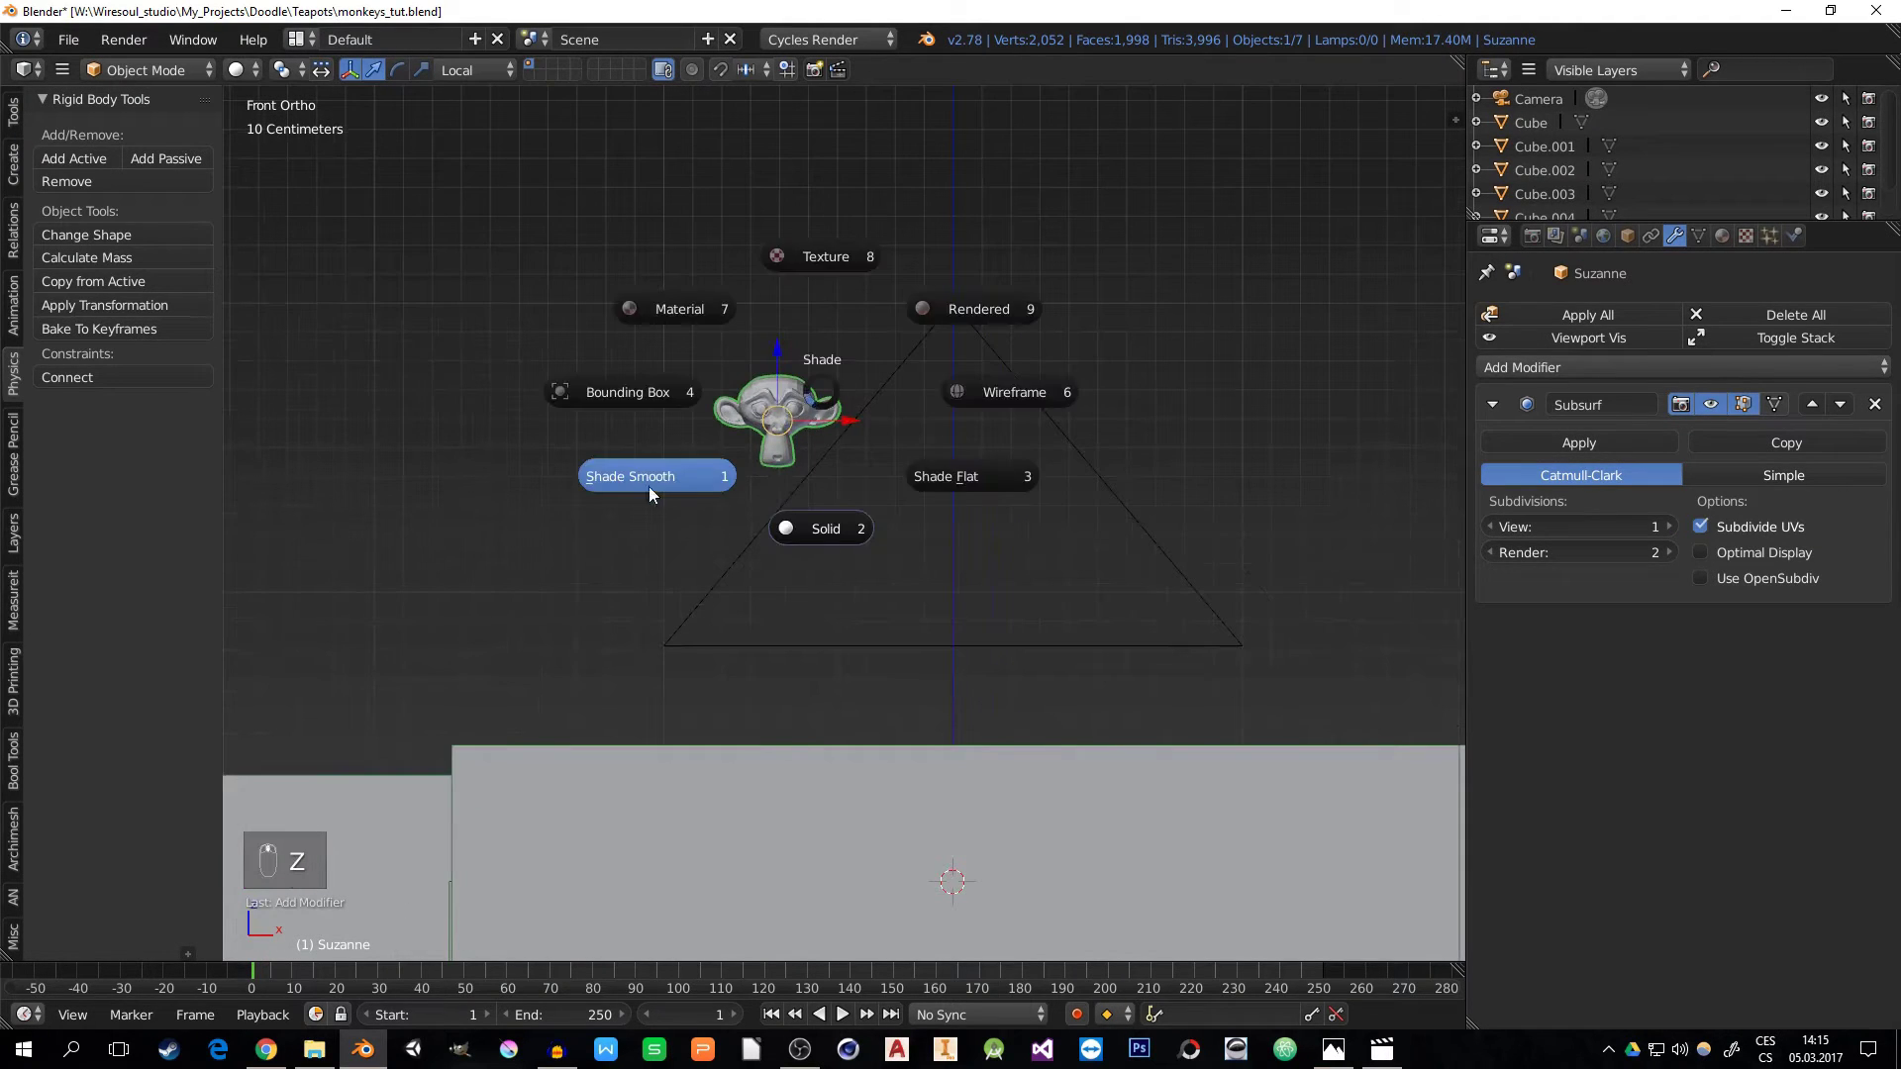
click(649, 485)
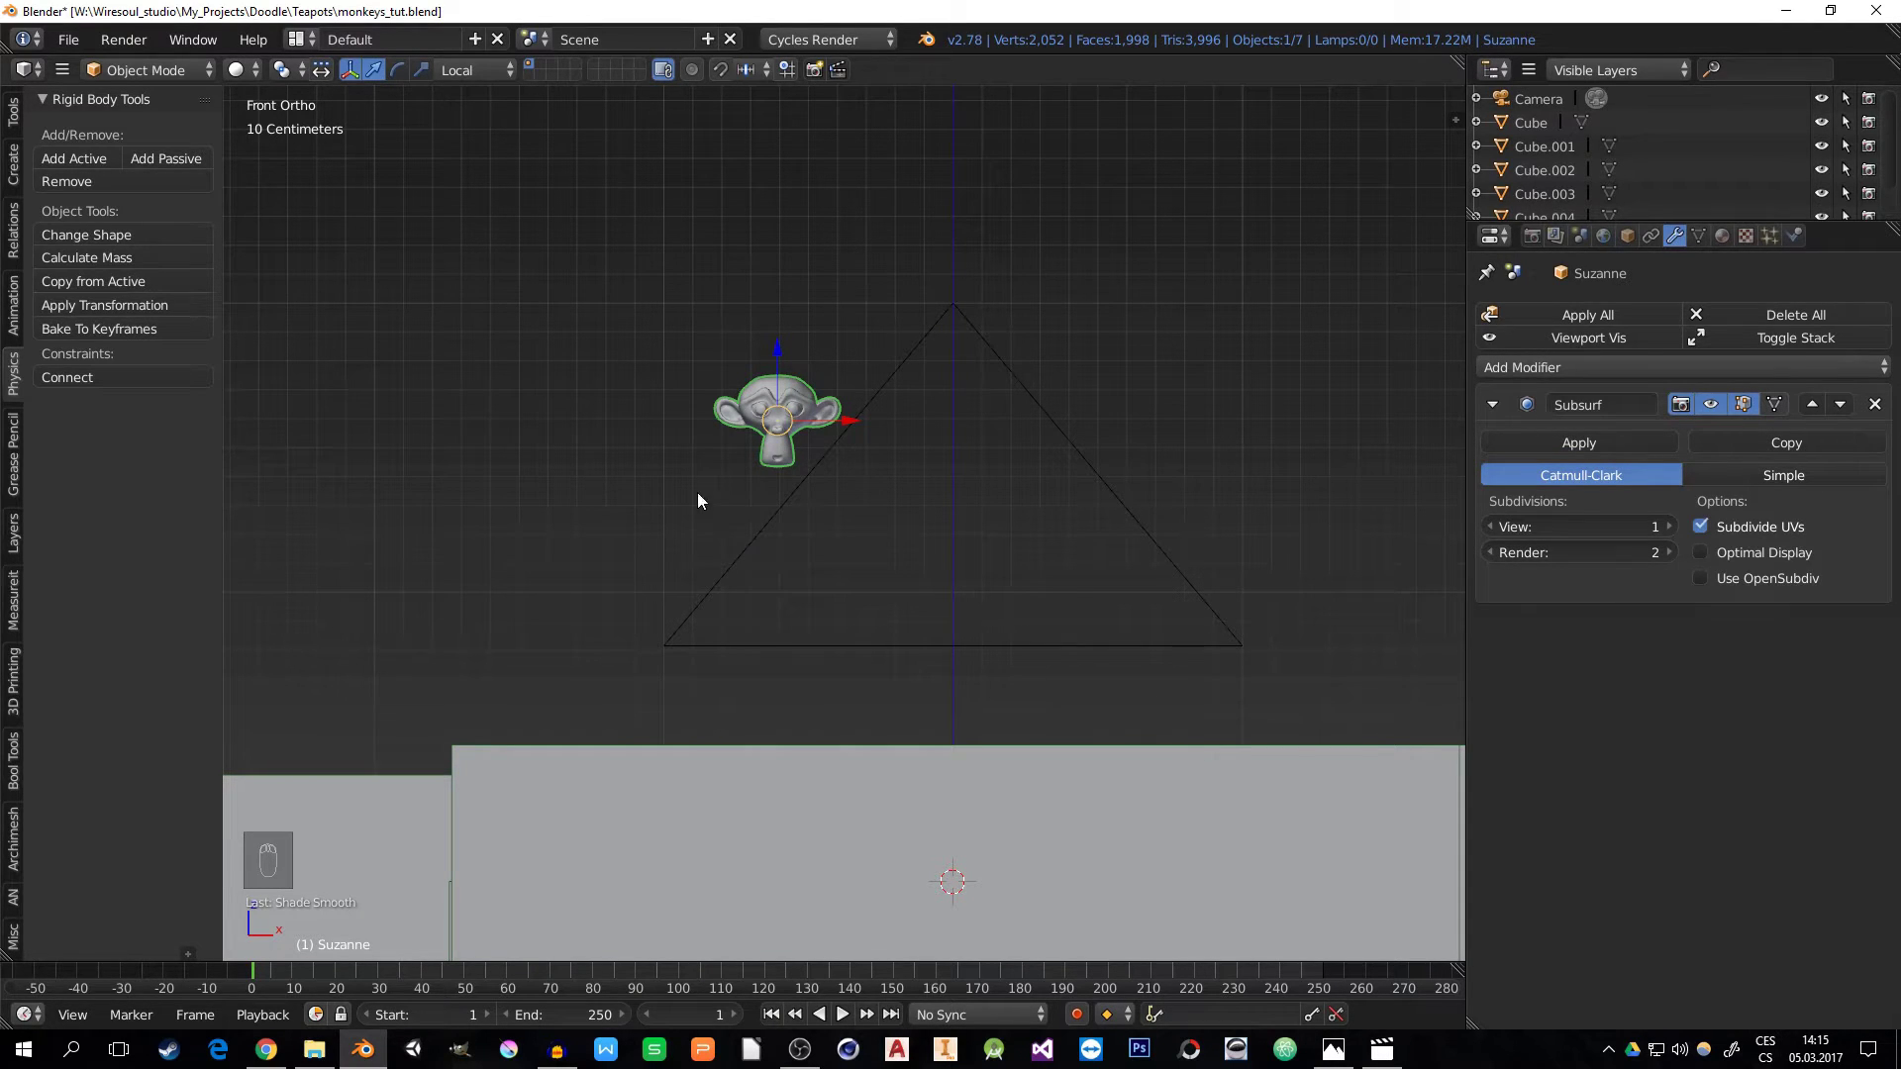
- Show the scene in wireframe and move the monkey along negative X, well outside the camera cone
key(z)
click(857, 502)
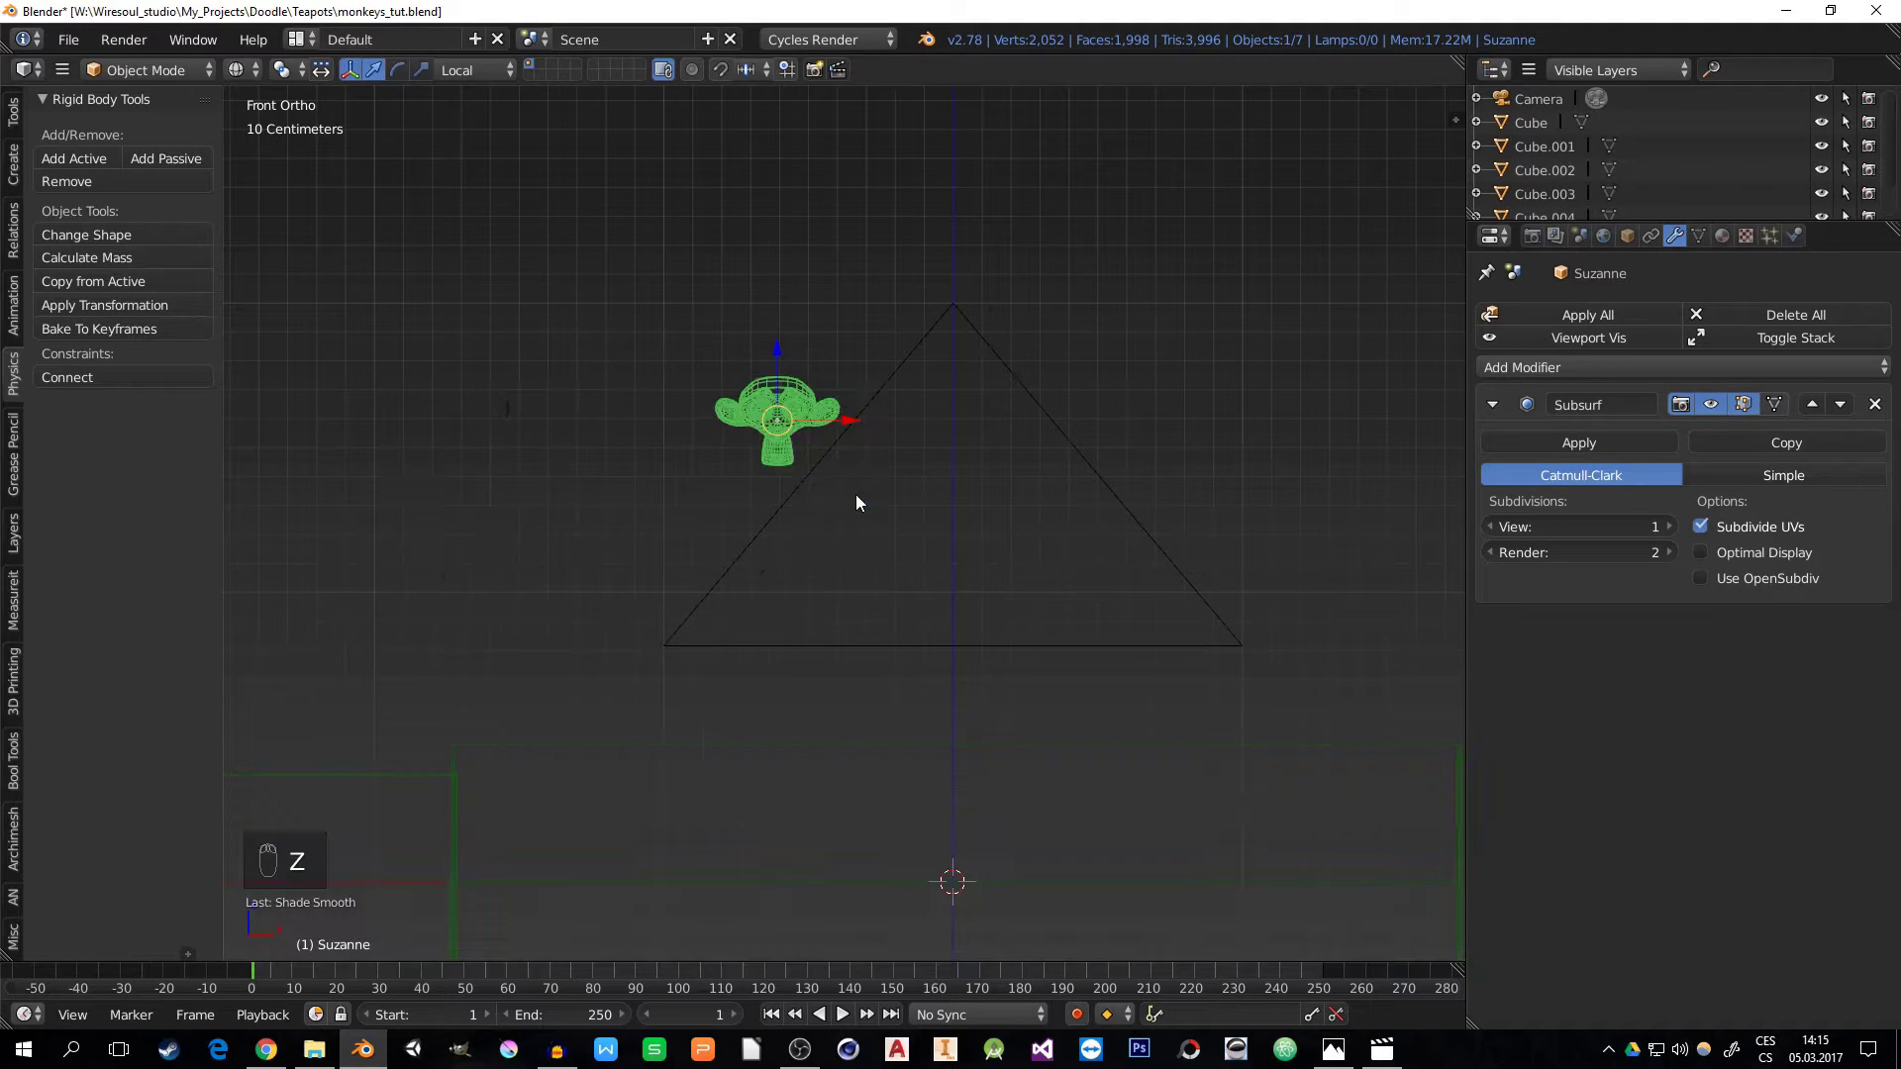
drag(853, 418, 567, 465)
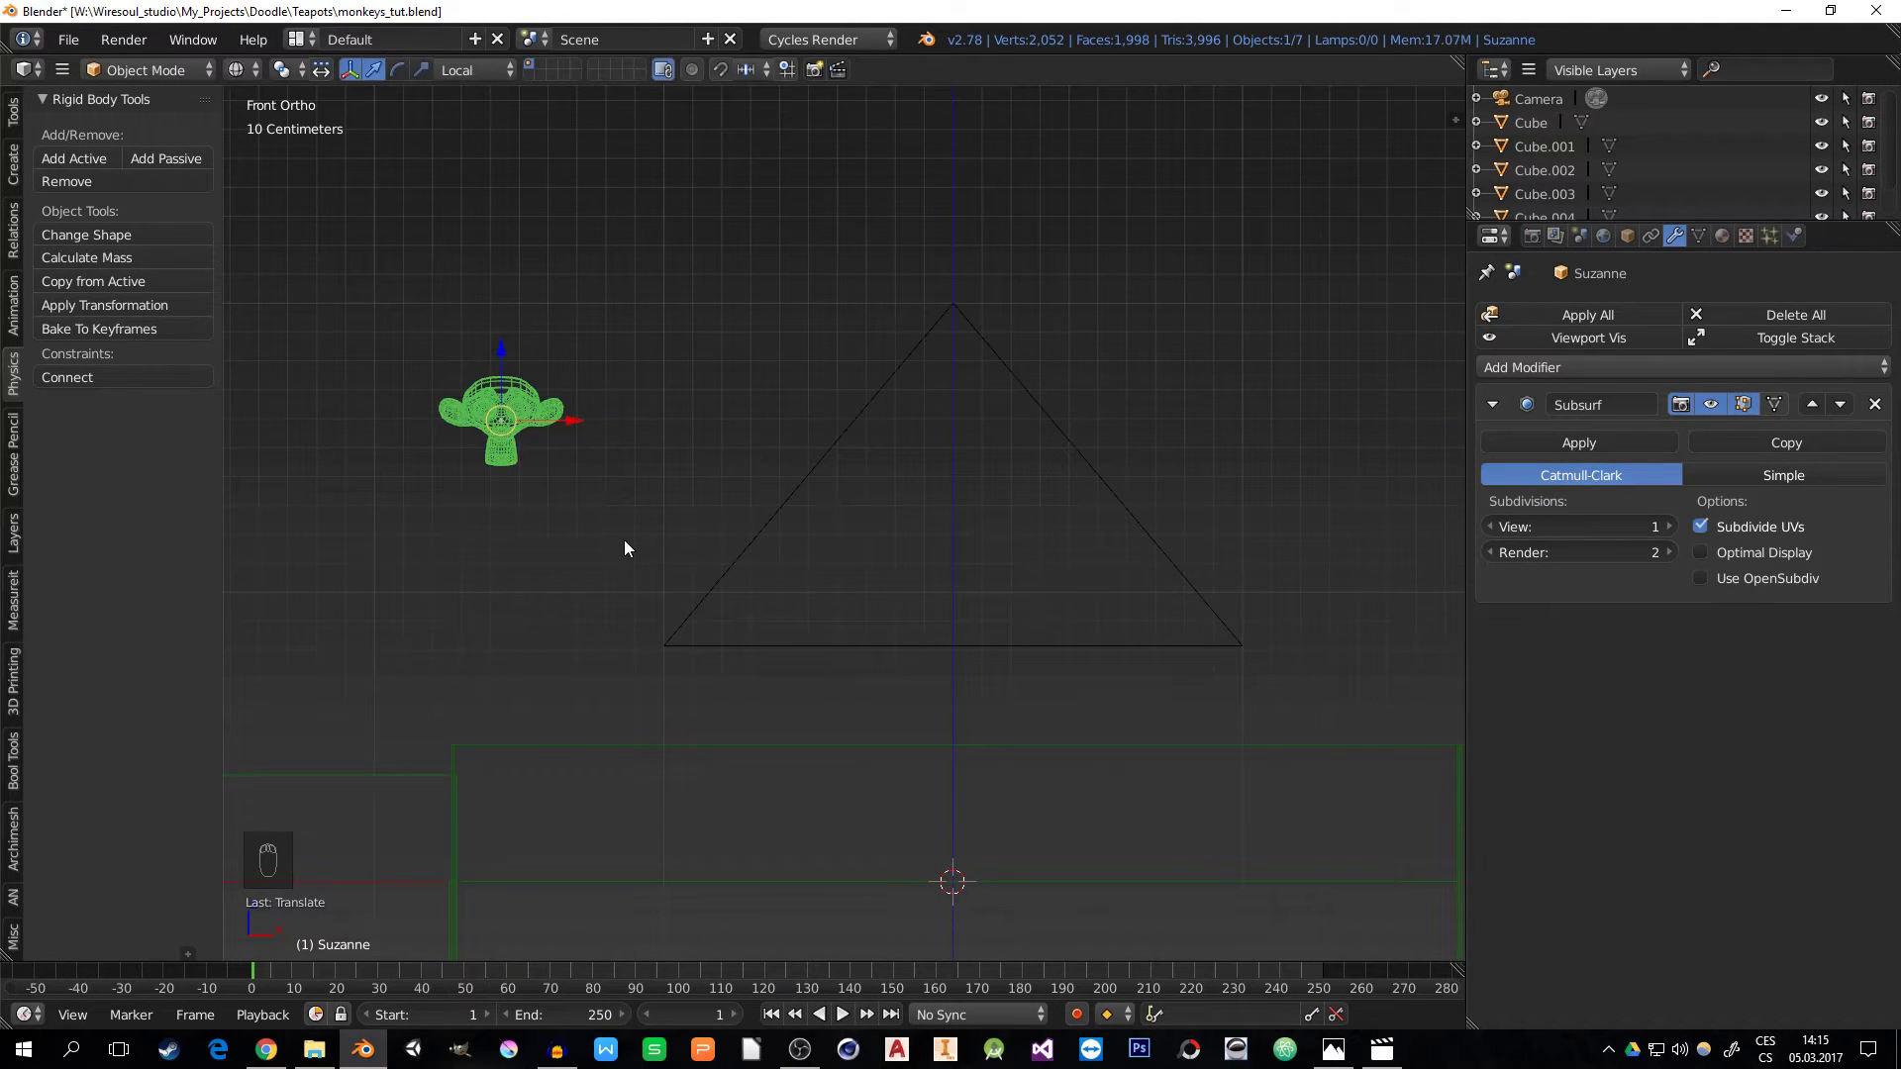
key(alt+d)
right_click(635, 545)
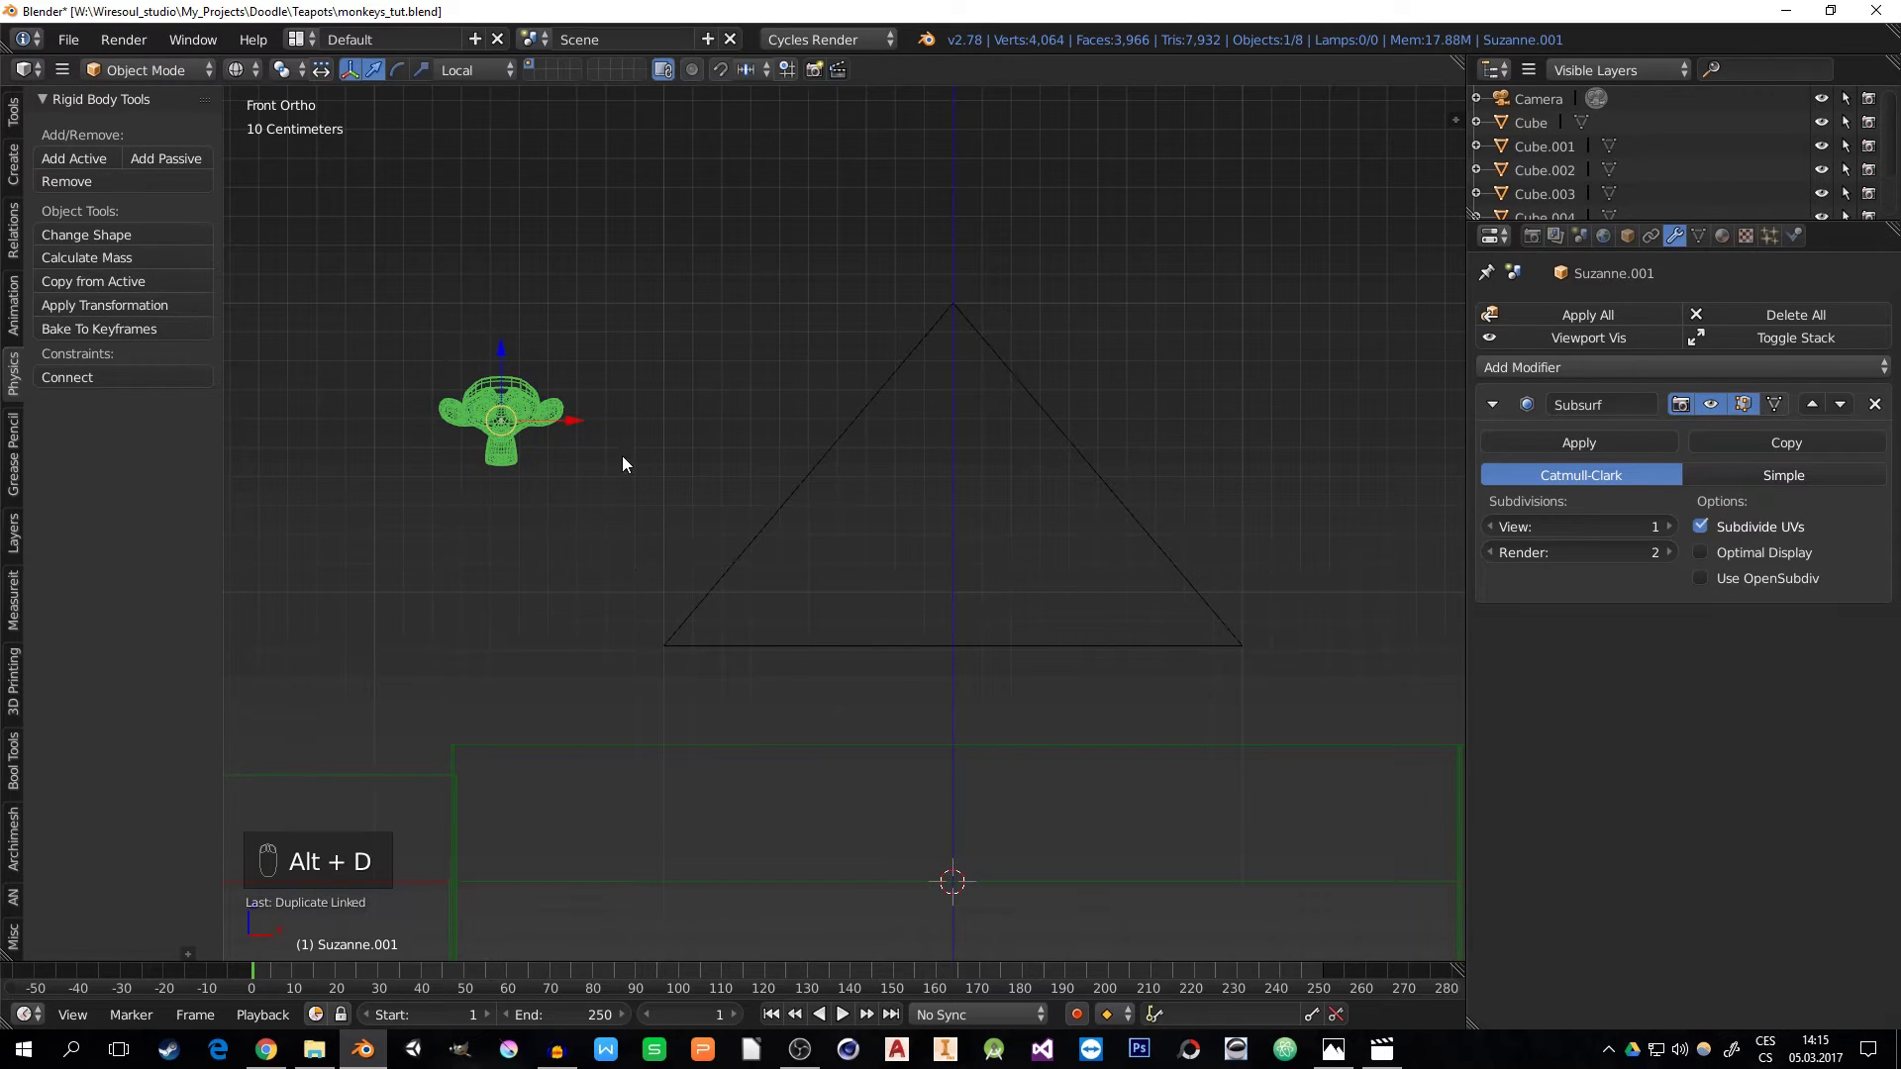
key(x)
click(641, 348)
- Make an independent duplicate of the monkey and place it along X right beside the original
right_click(550, 414)
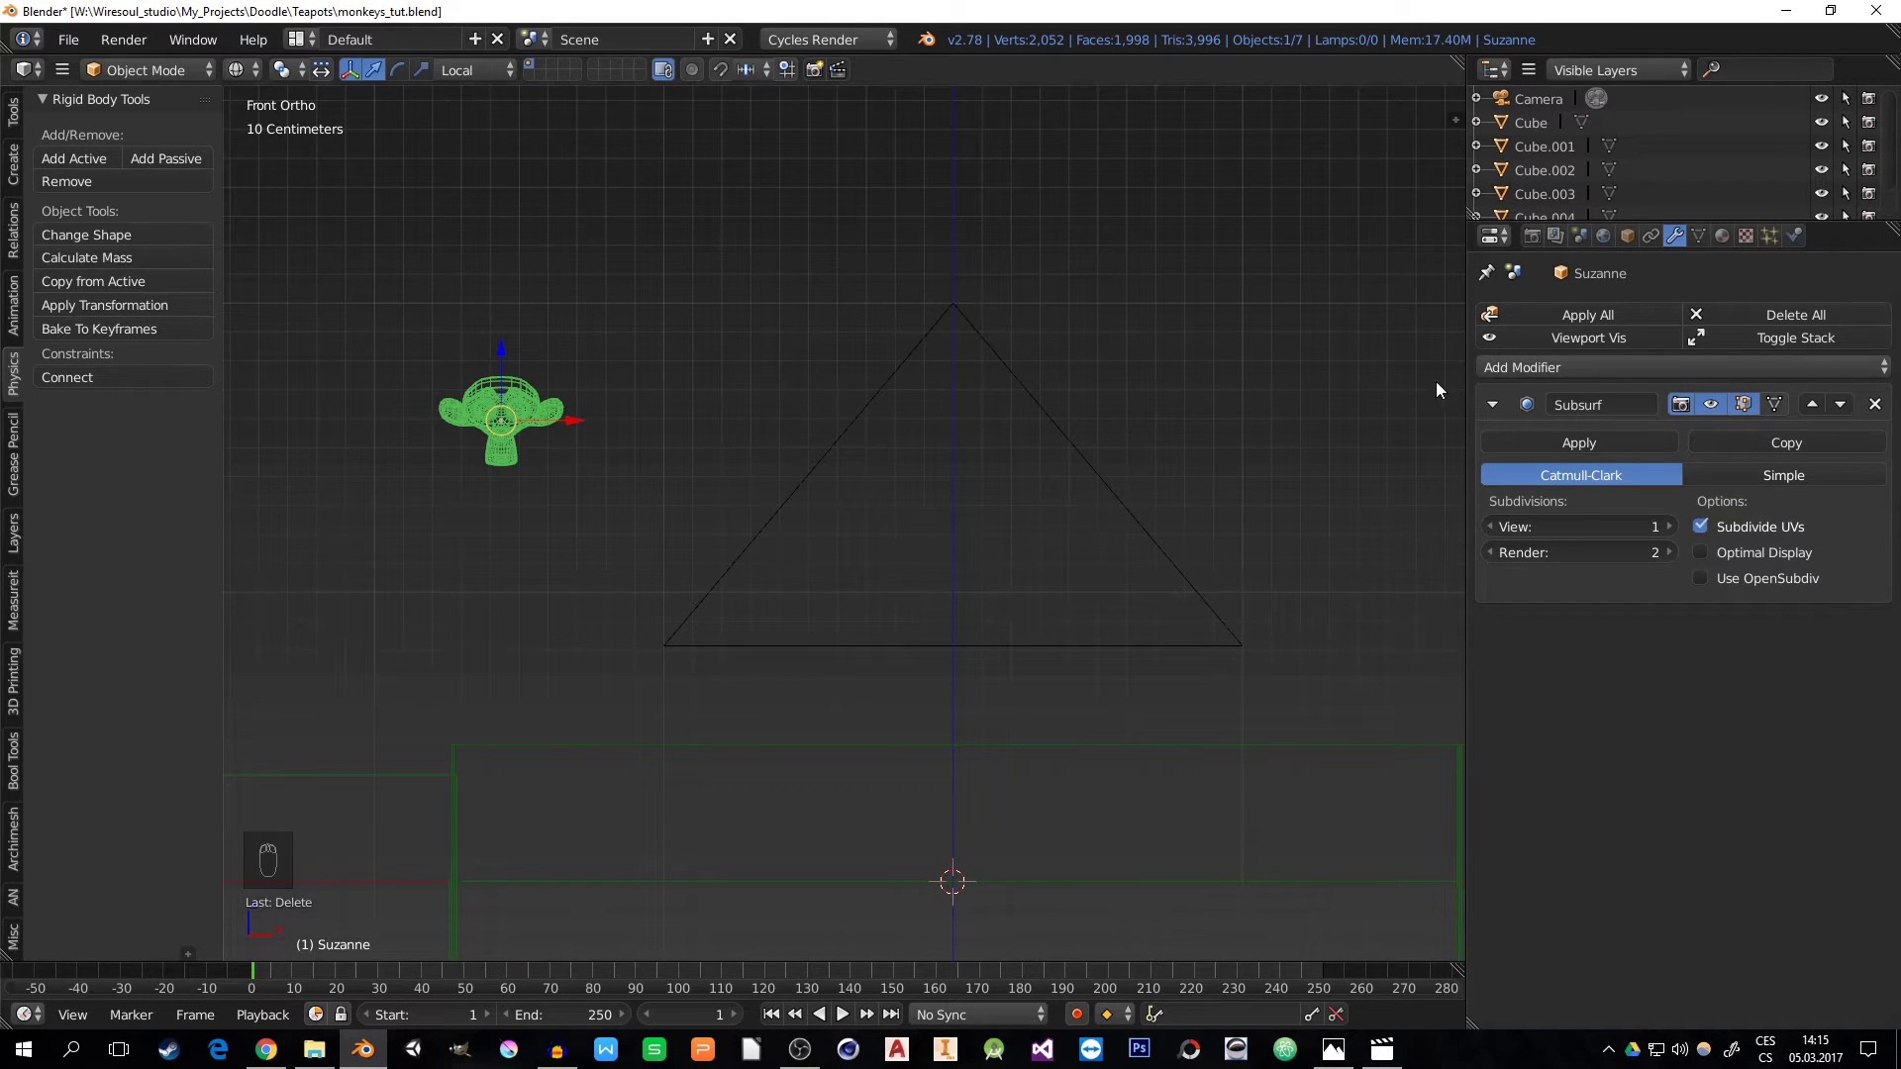
key(shift+d)
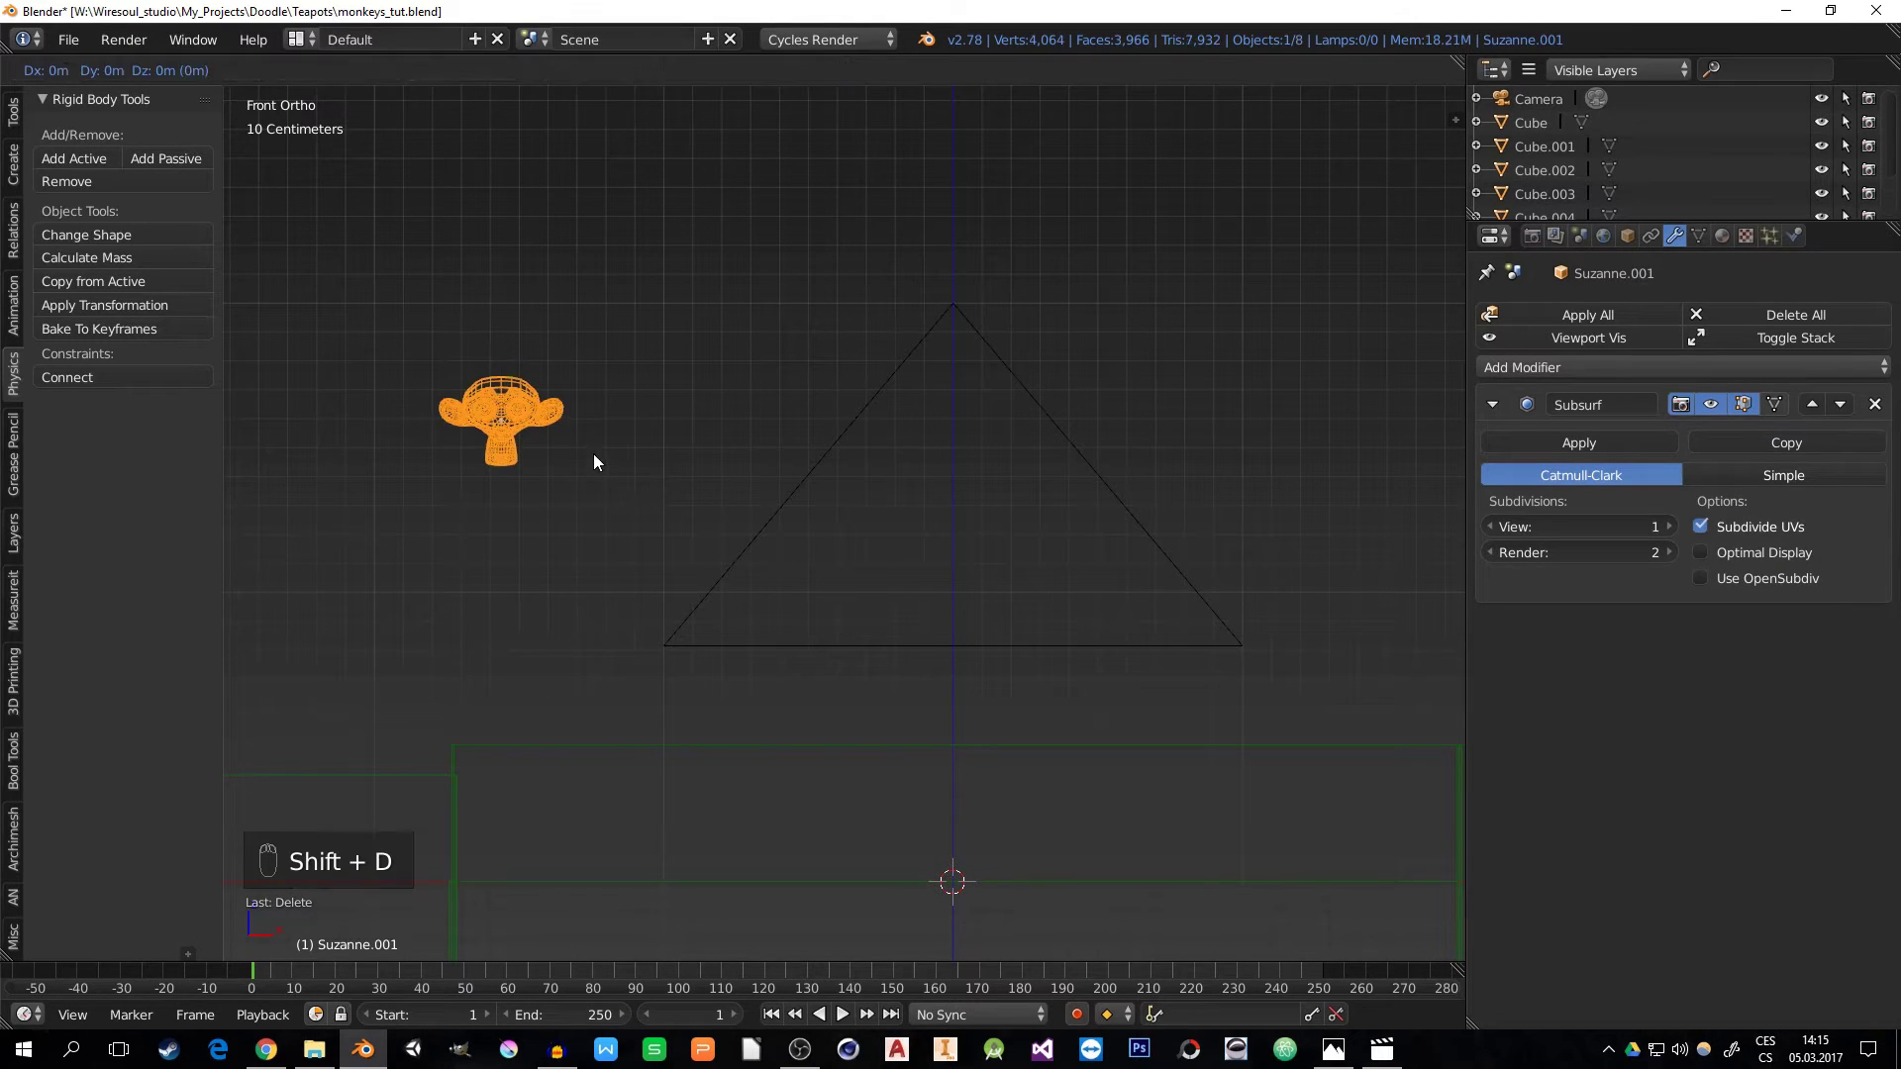
key(x)
click(733, 464)
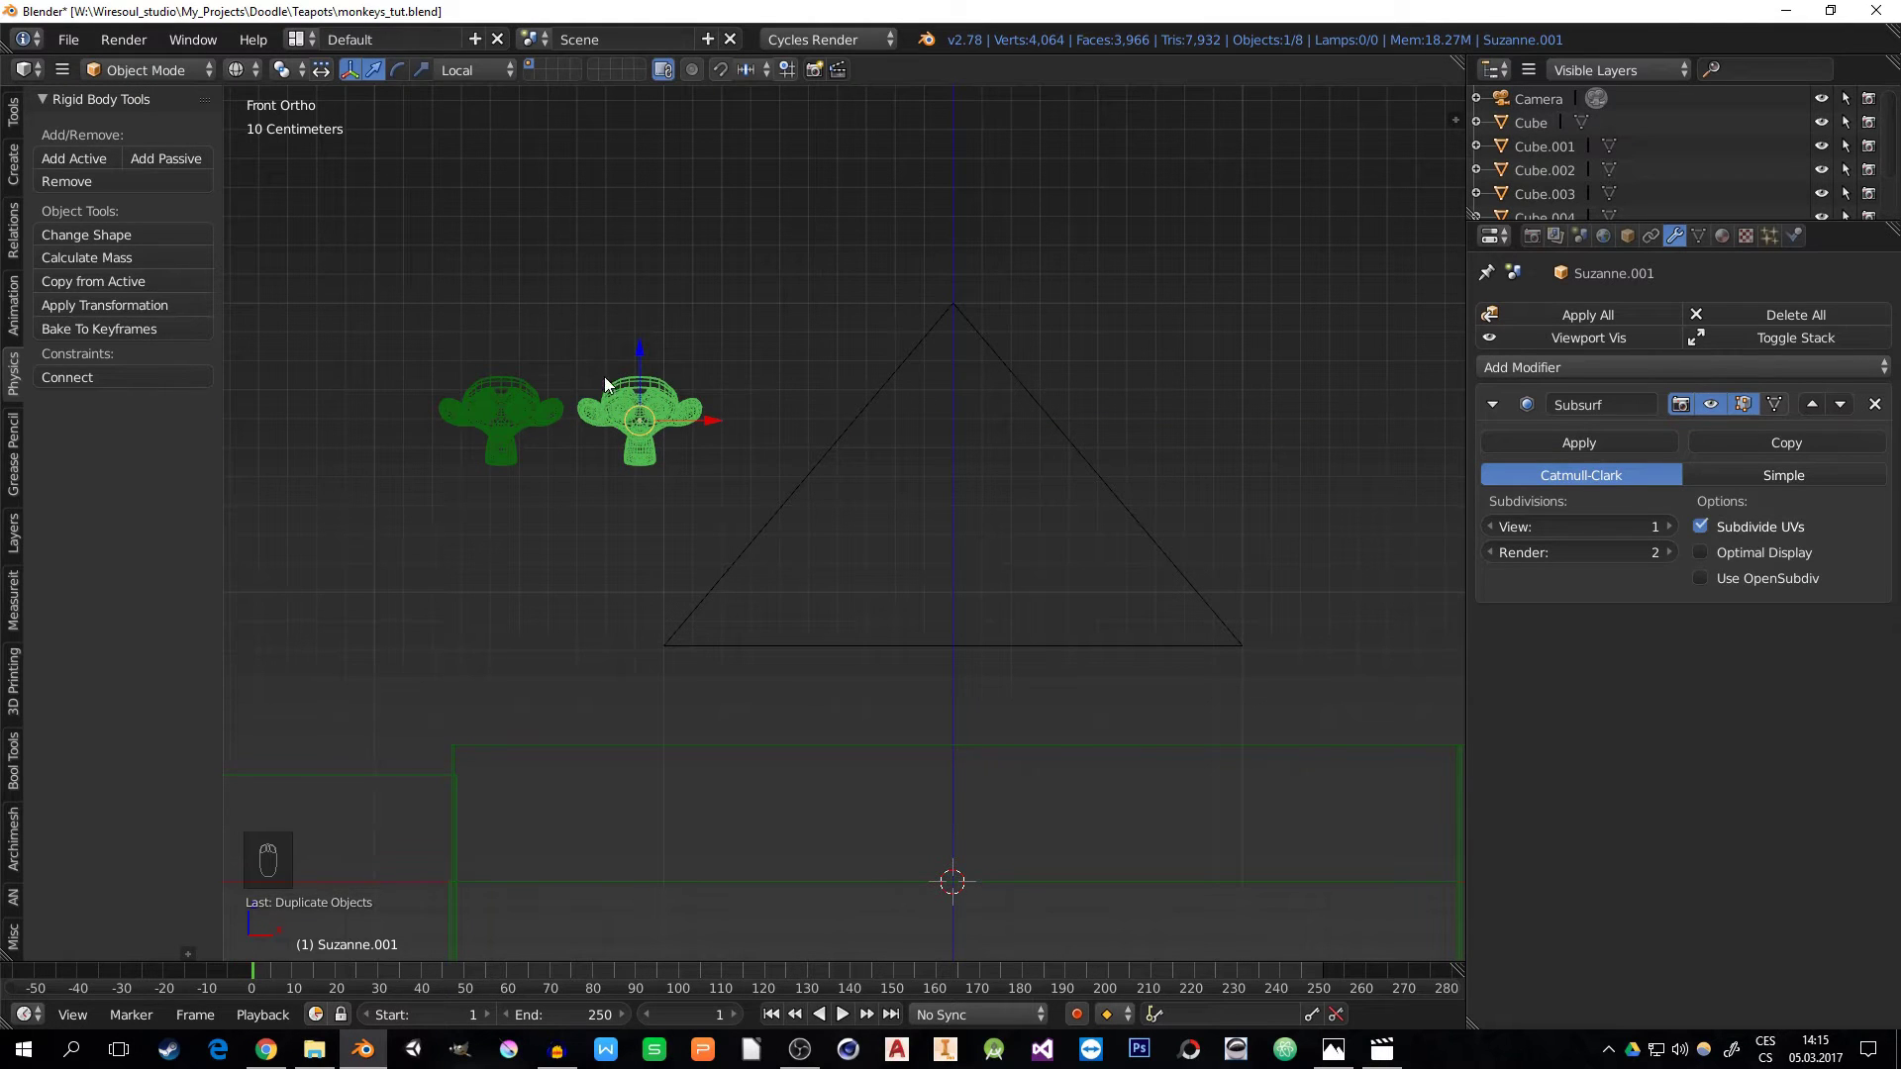
click(1698, 237)
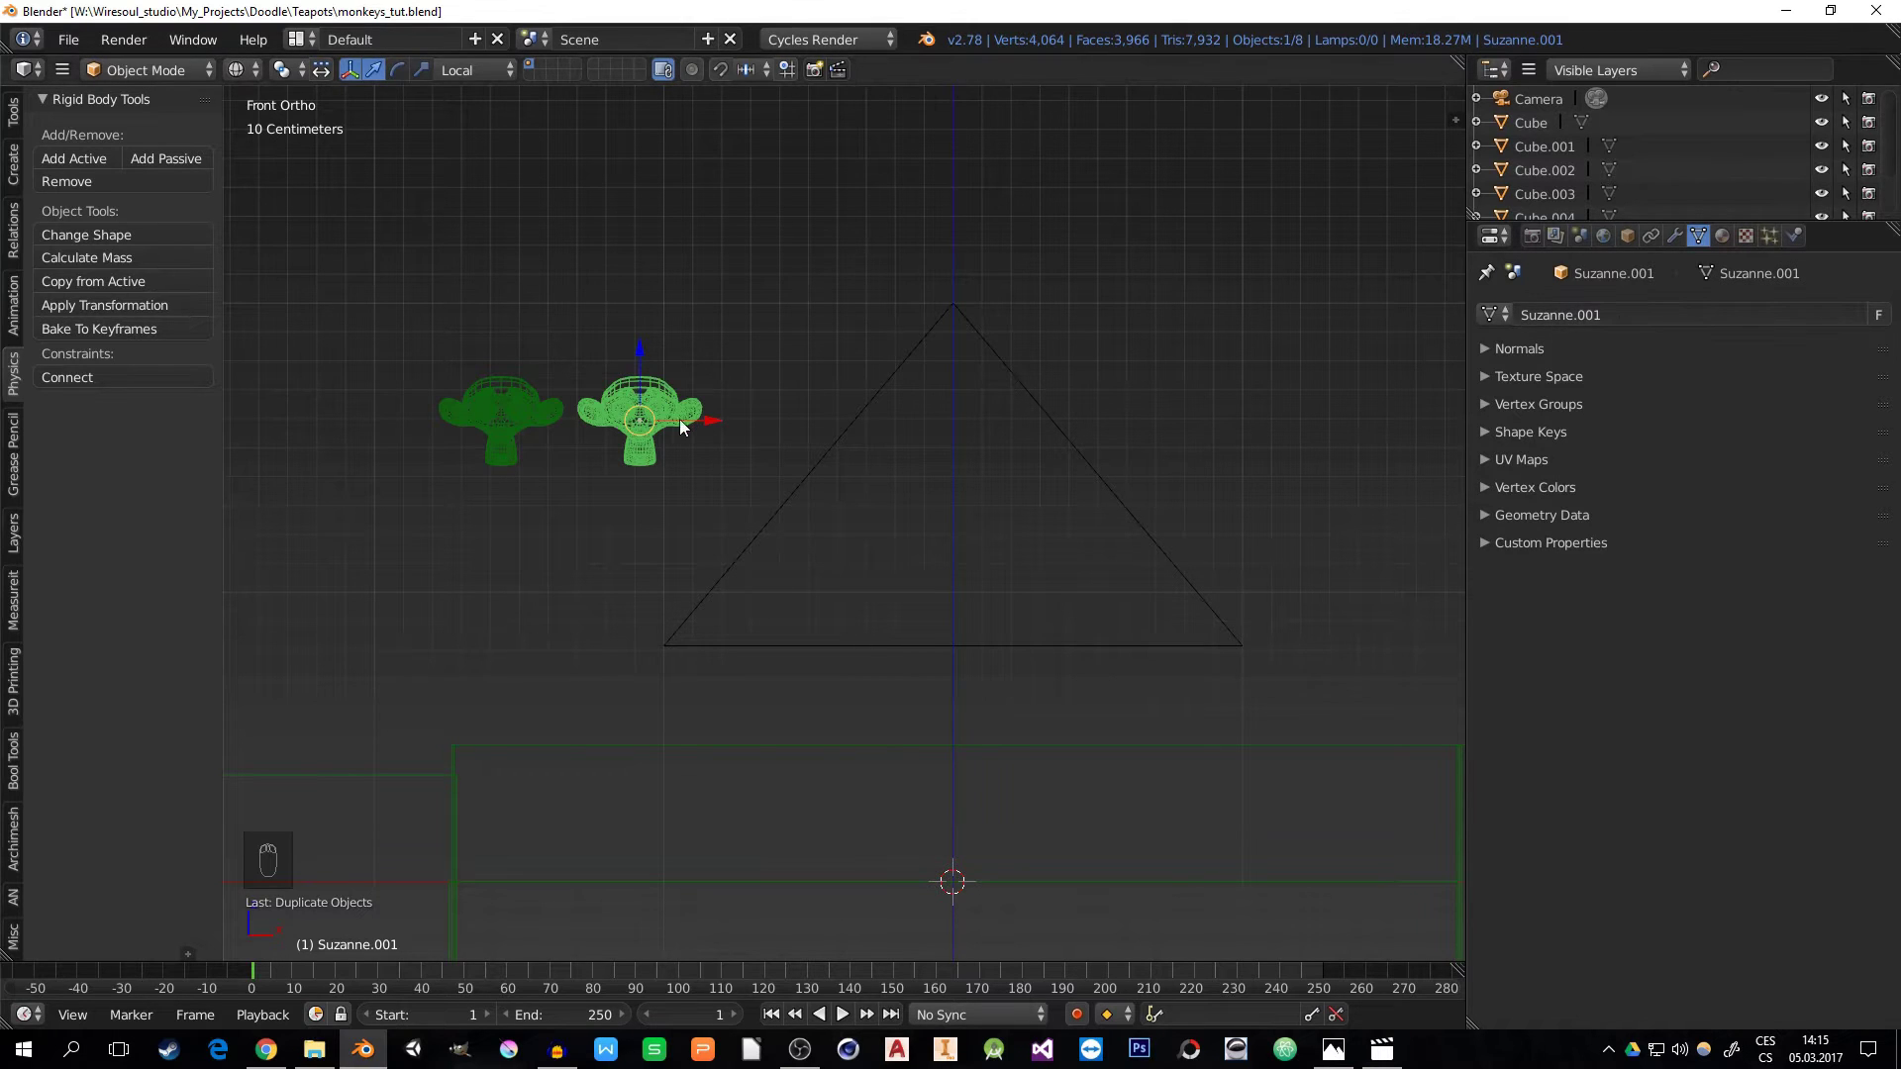
- Repeat the duplication along X until there is a row of eight monkeys
key(shift+r)
key(shift+r)
key(shift+r)
key(shift+r)
key(shift+r)
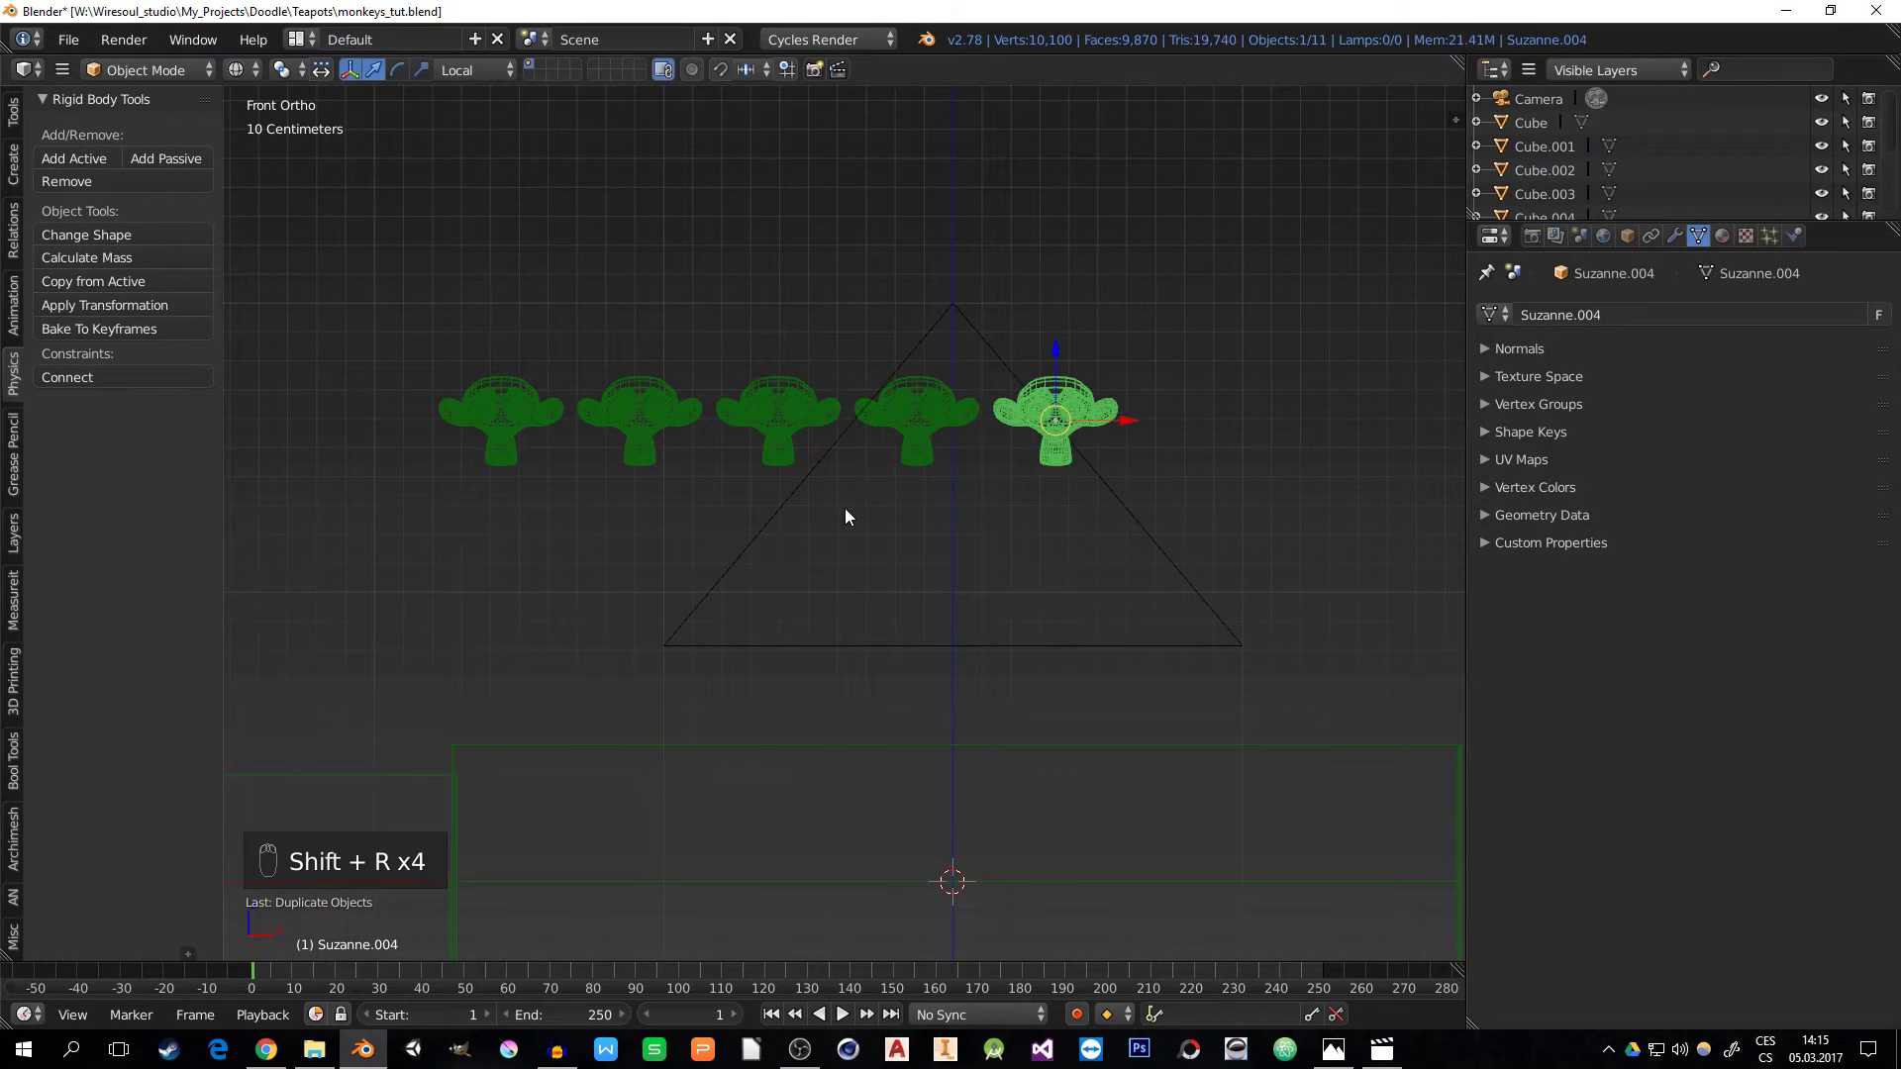
key(shift+r)
key(shift+r)
- Move the eight monkeys, without the camera, to the second layer and display that layer together with the first
shift+middle_drag(1220, 604, 982, 580)
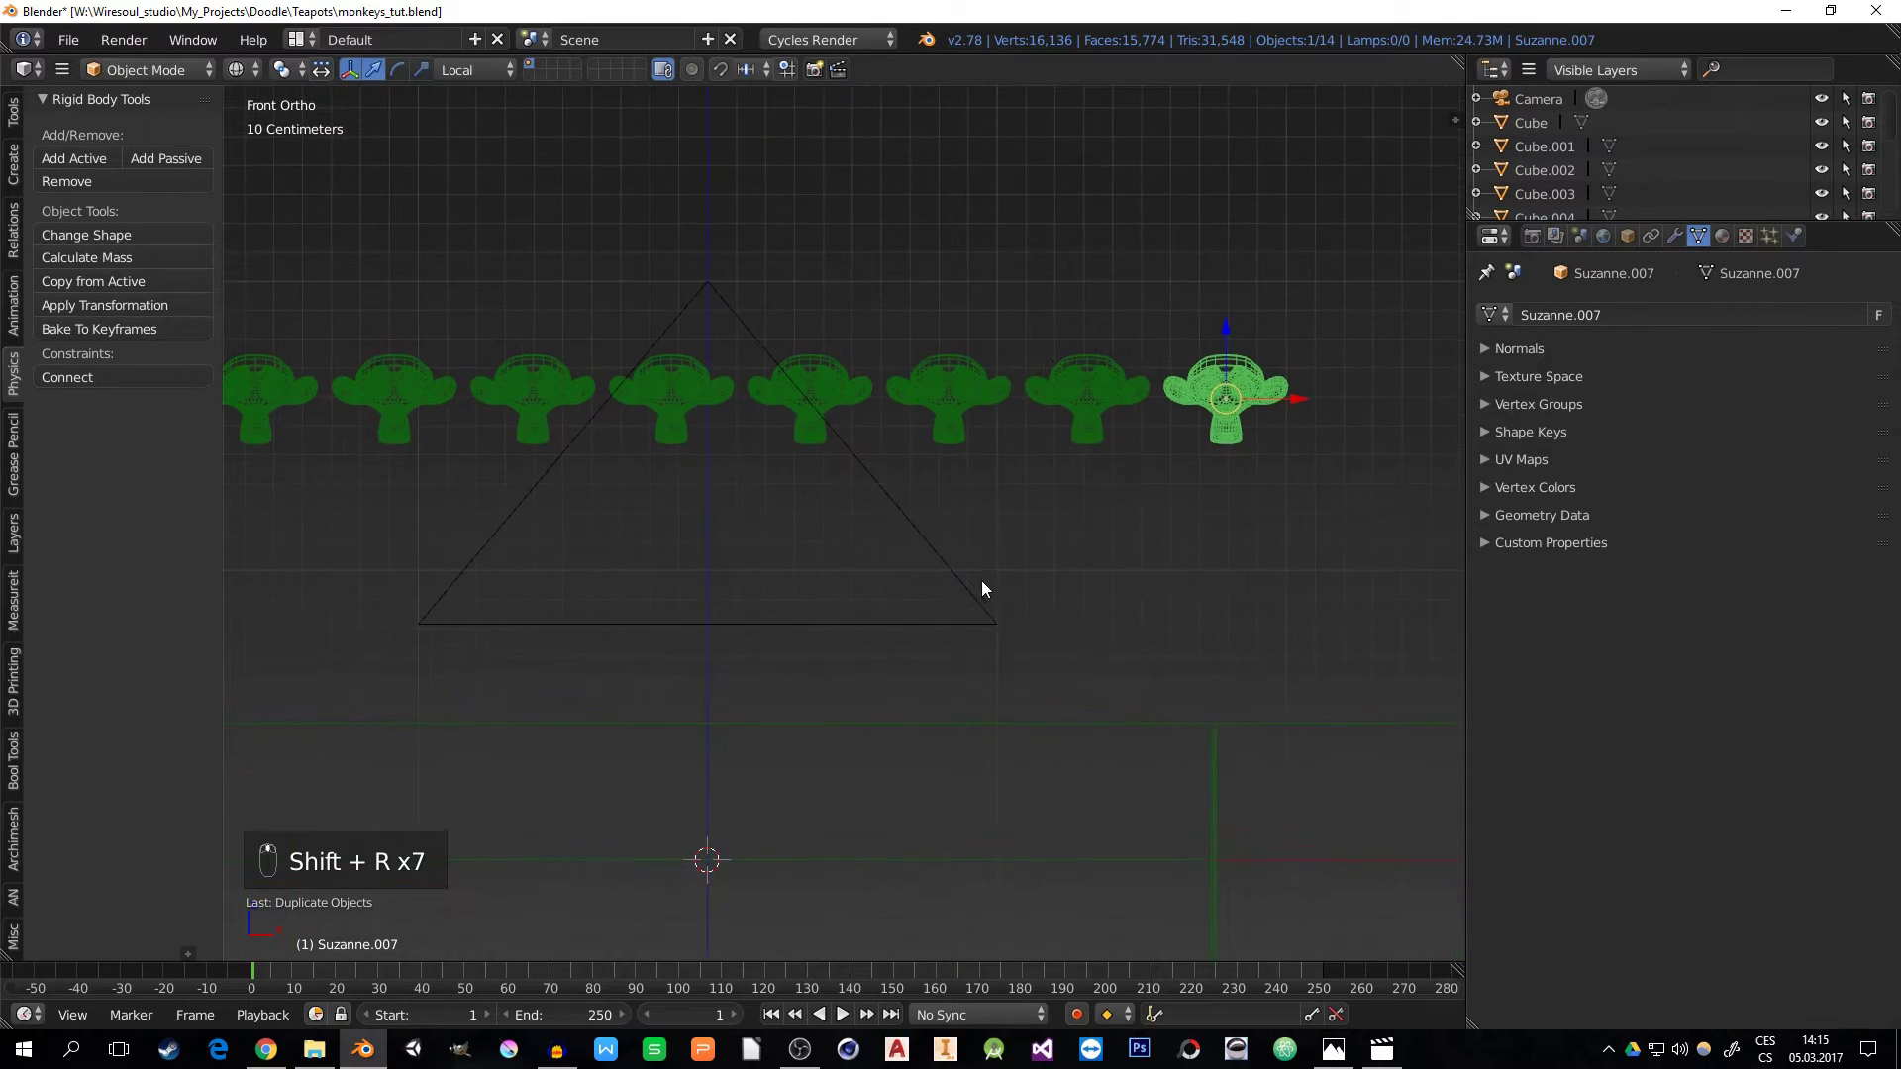
scroll(982, 580, down, 3)
key(b)
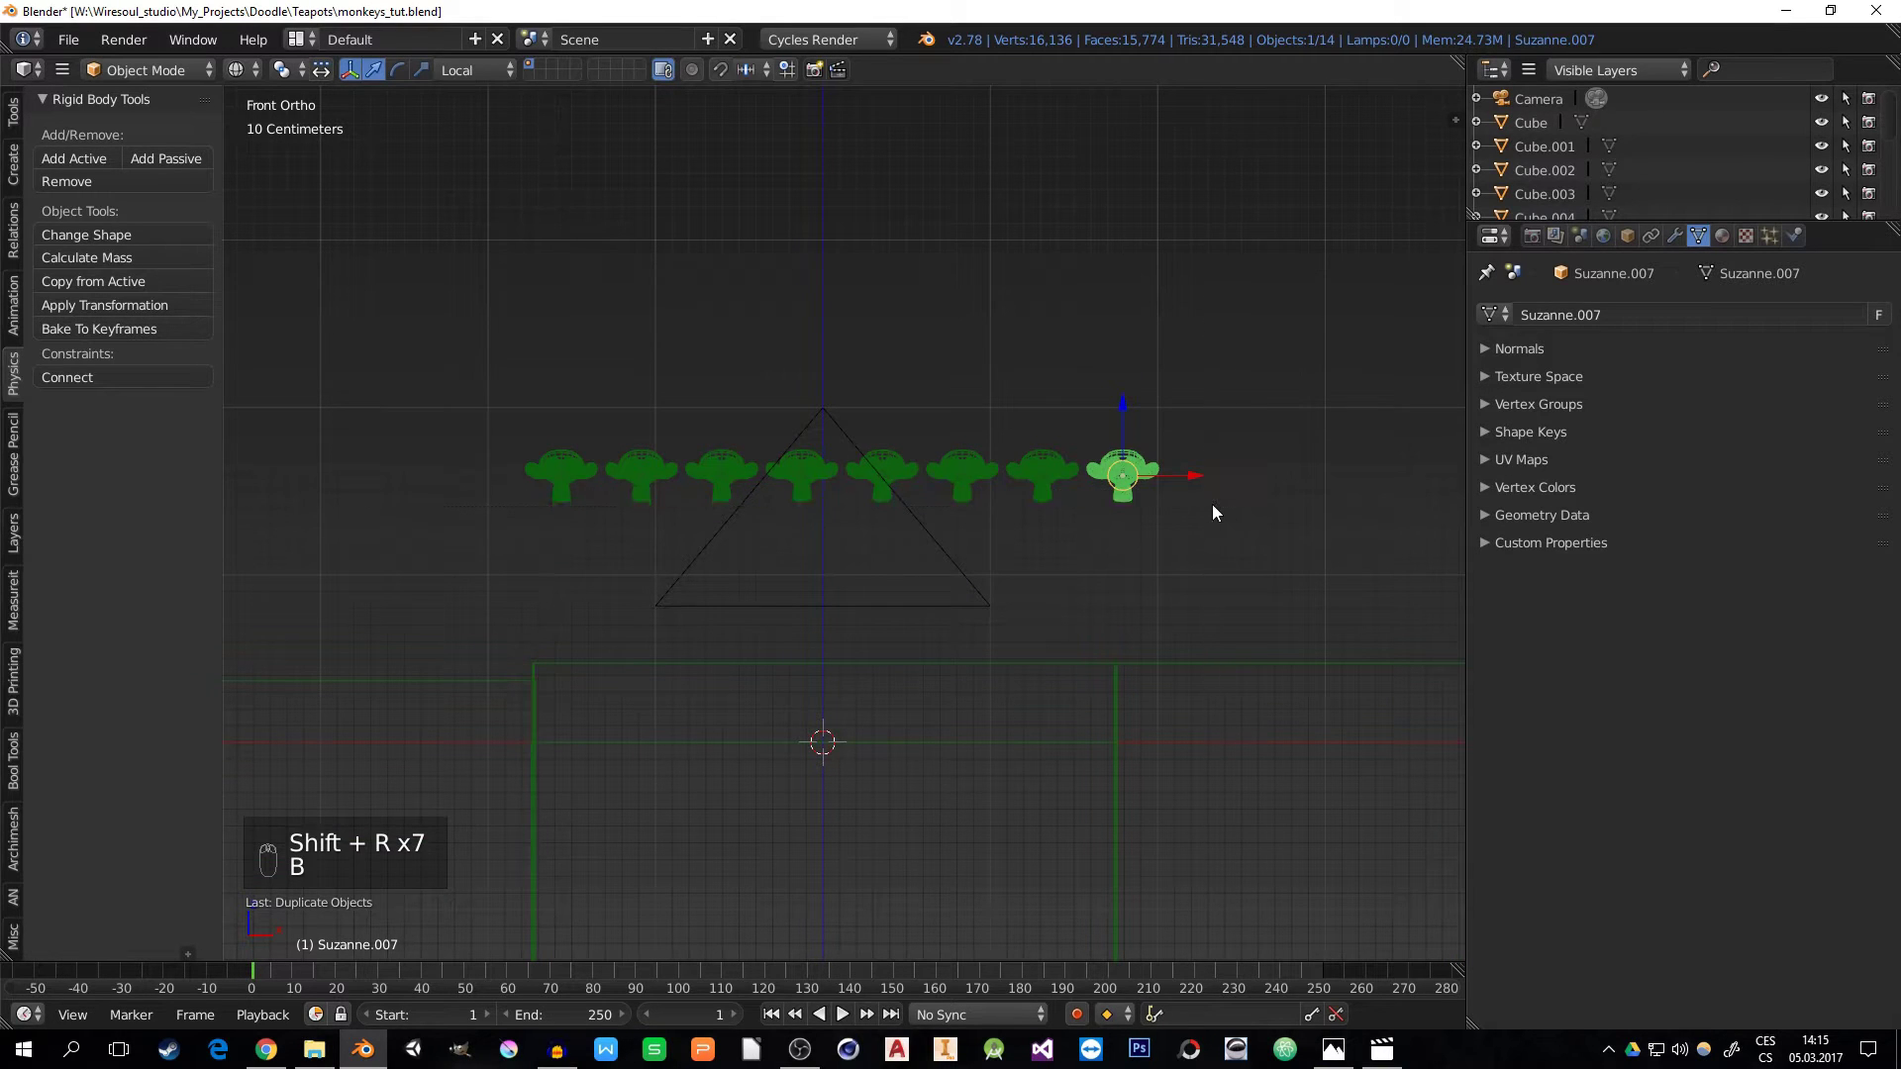
drag(1212, 503, 414, 460)
key(b)
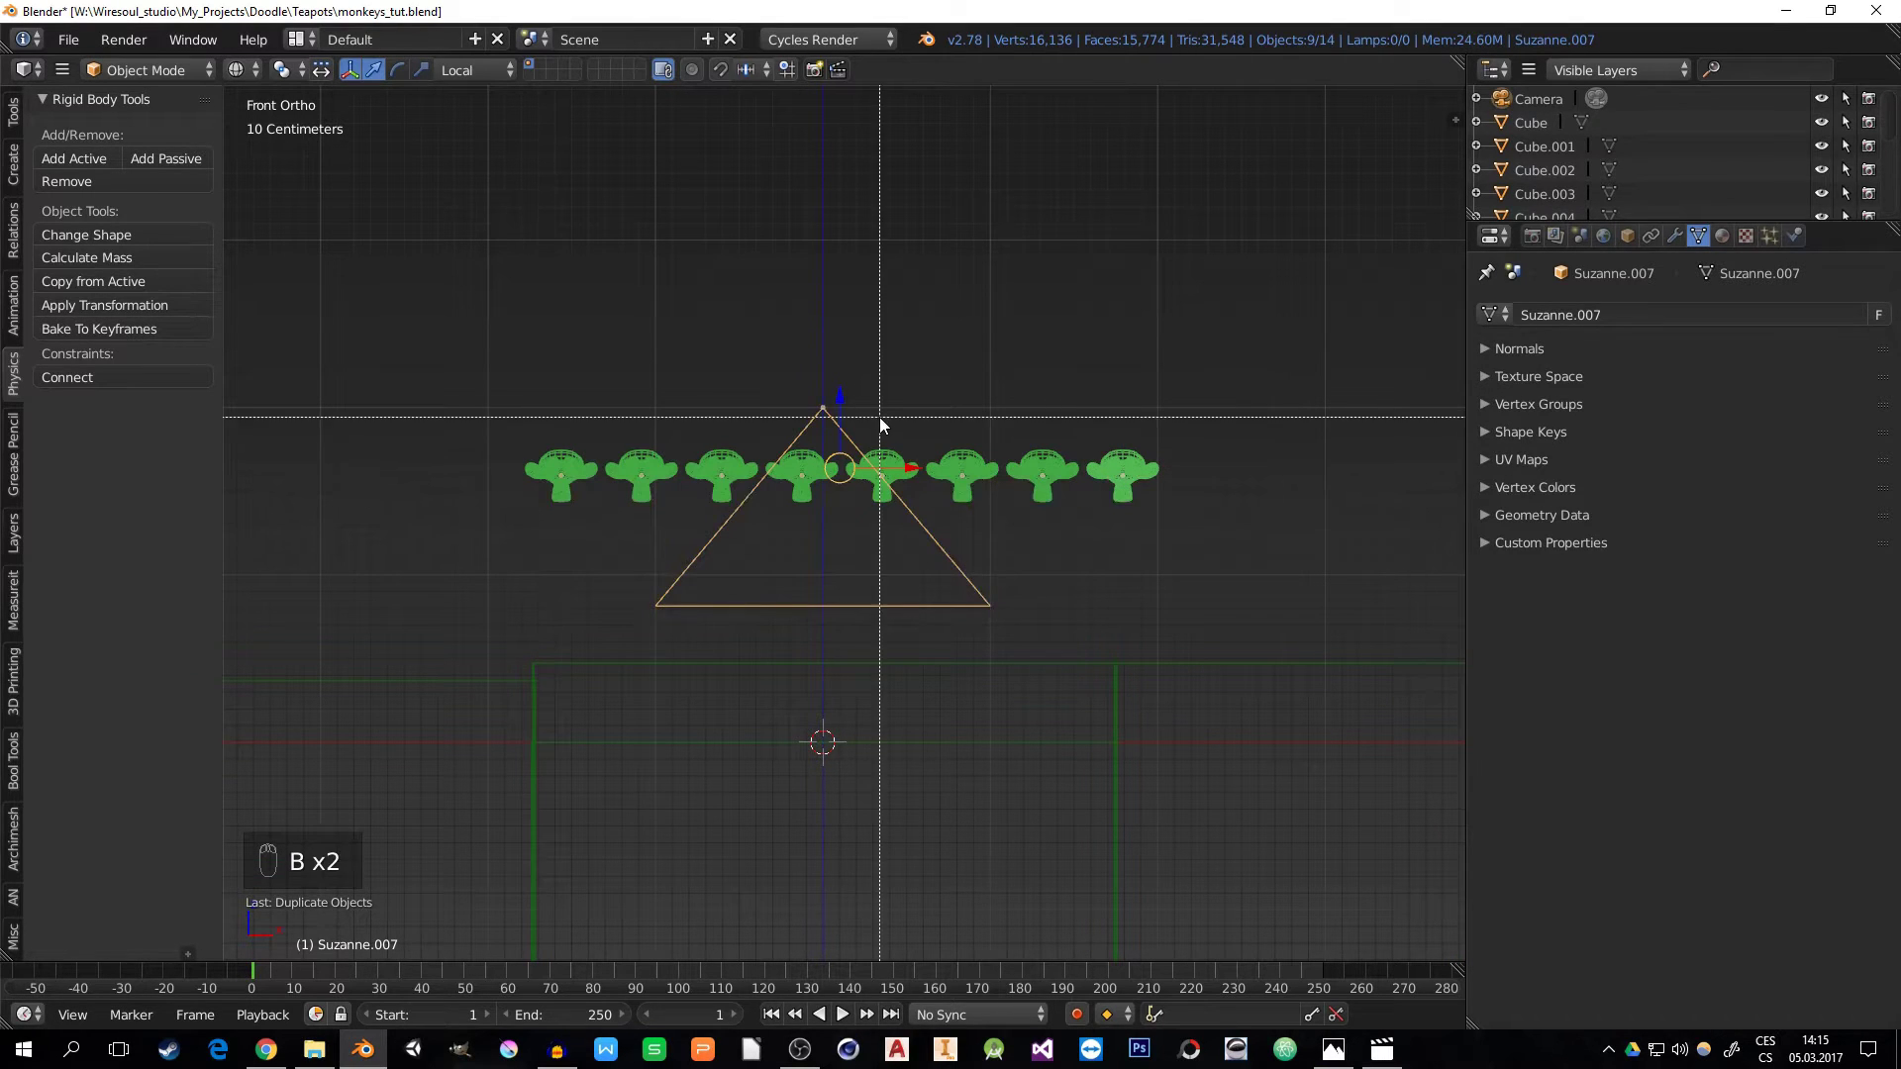
middle_drag(879, 417, 764, 377)
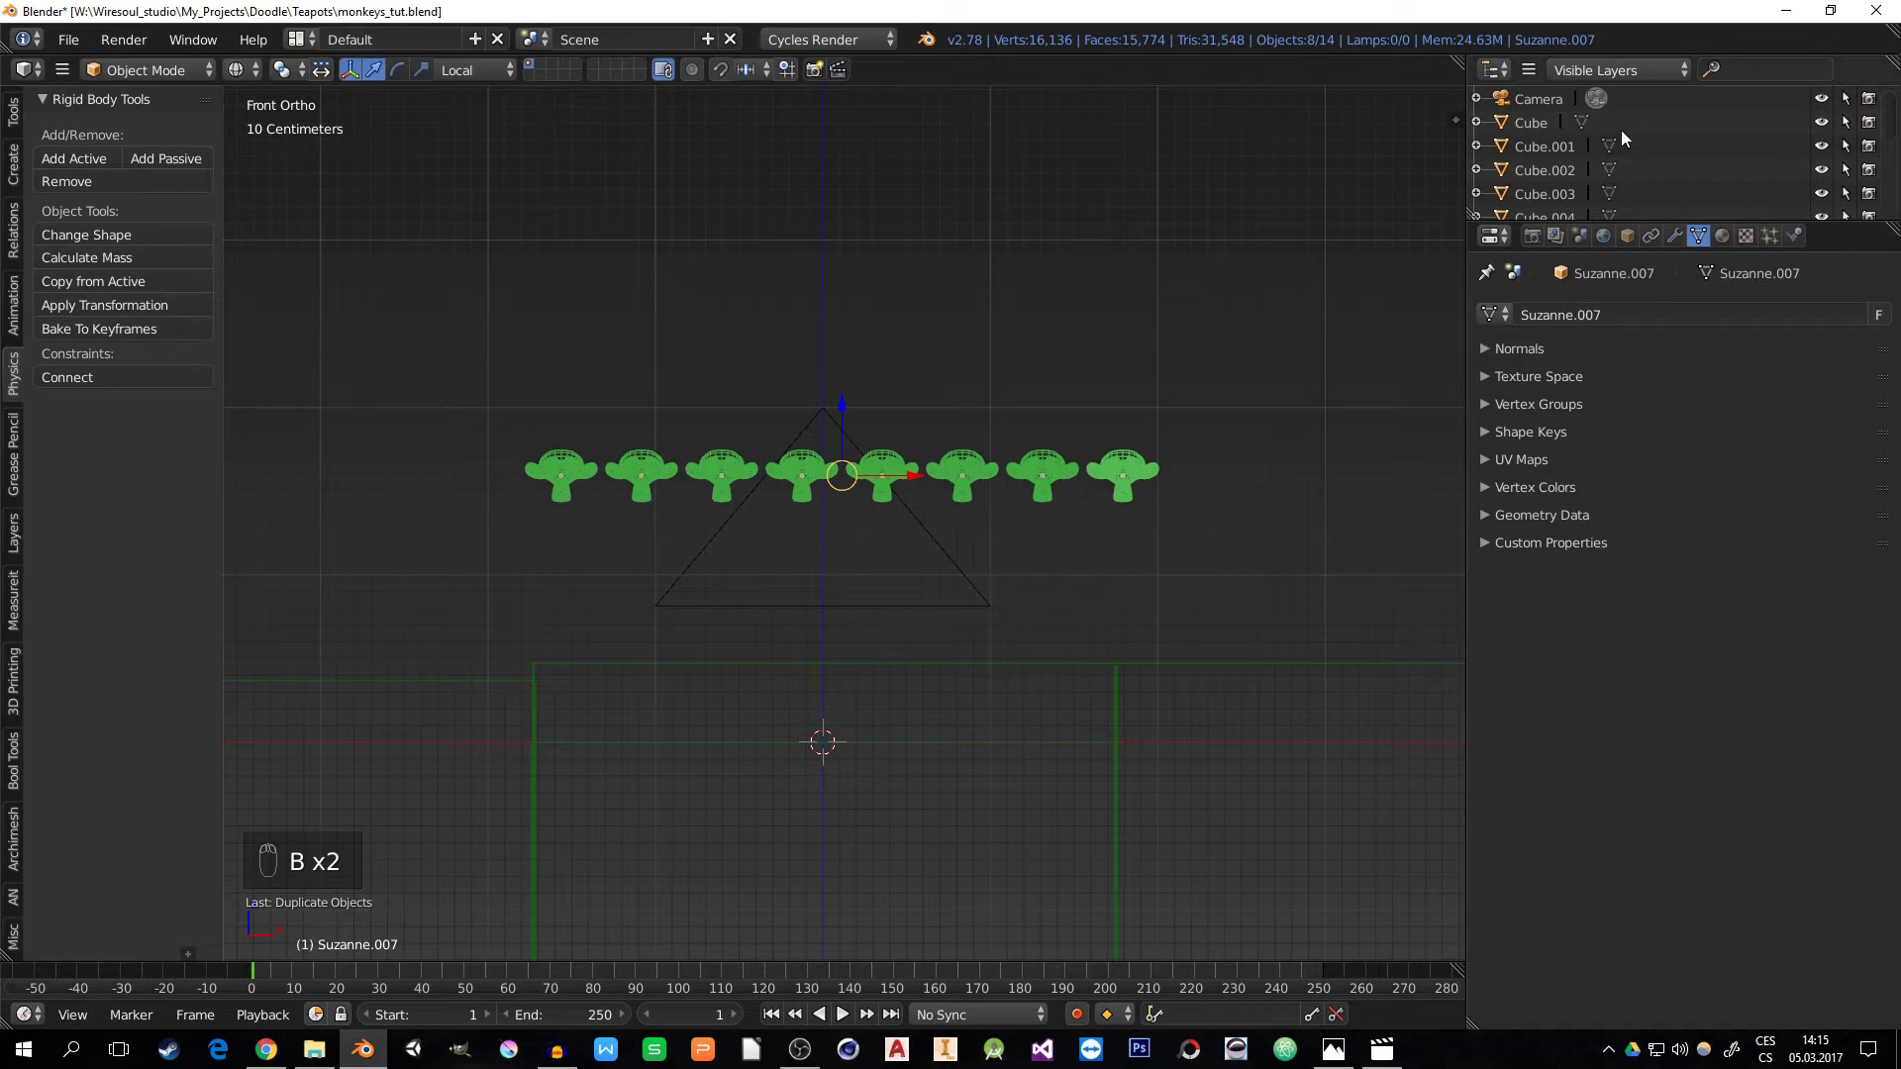
key(m)
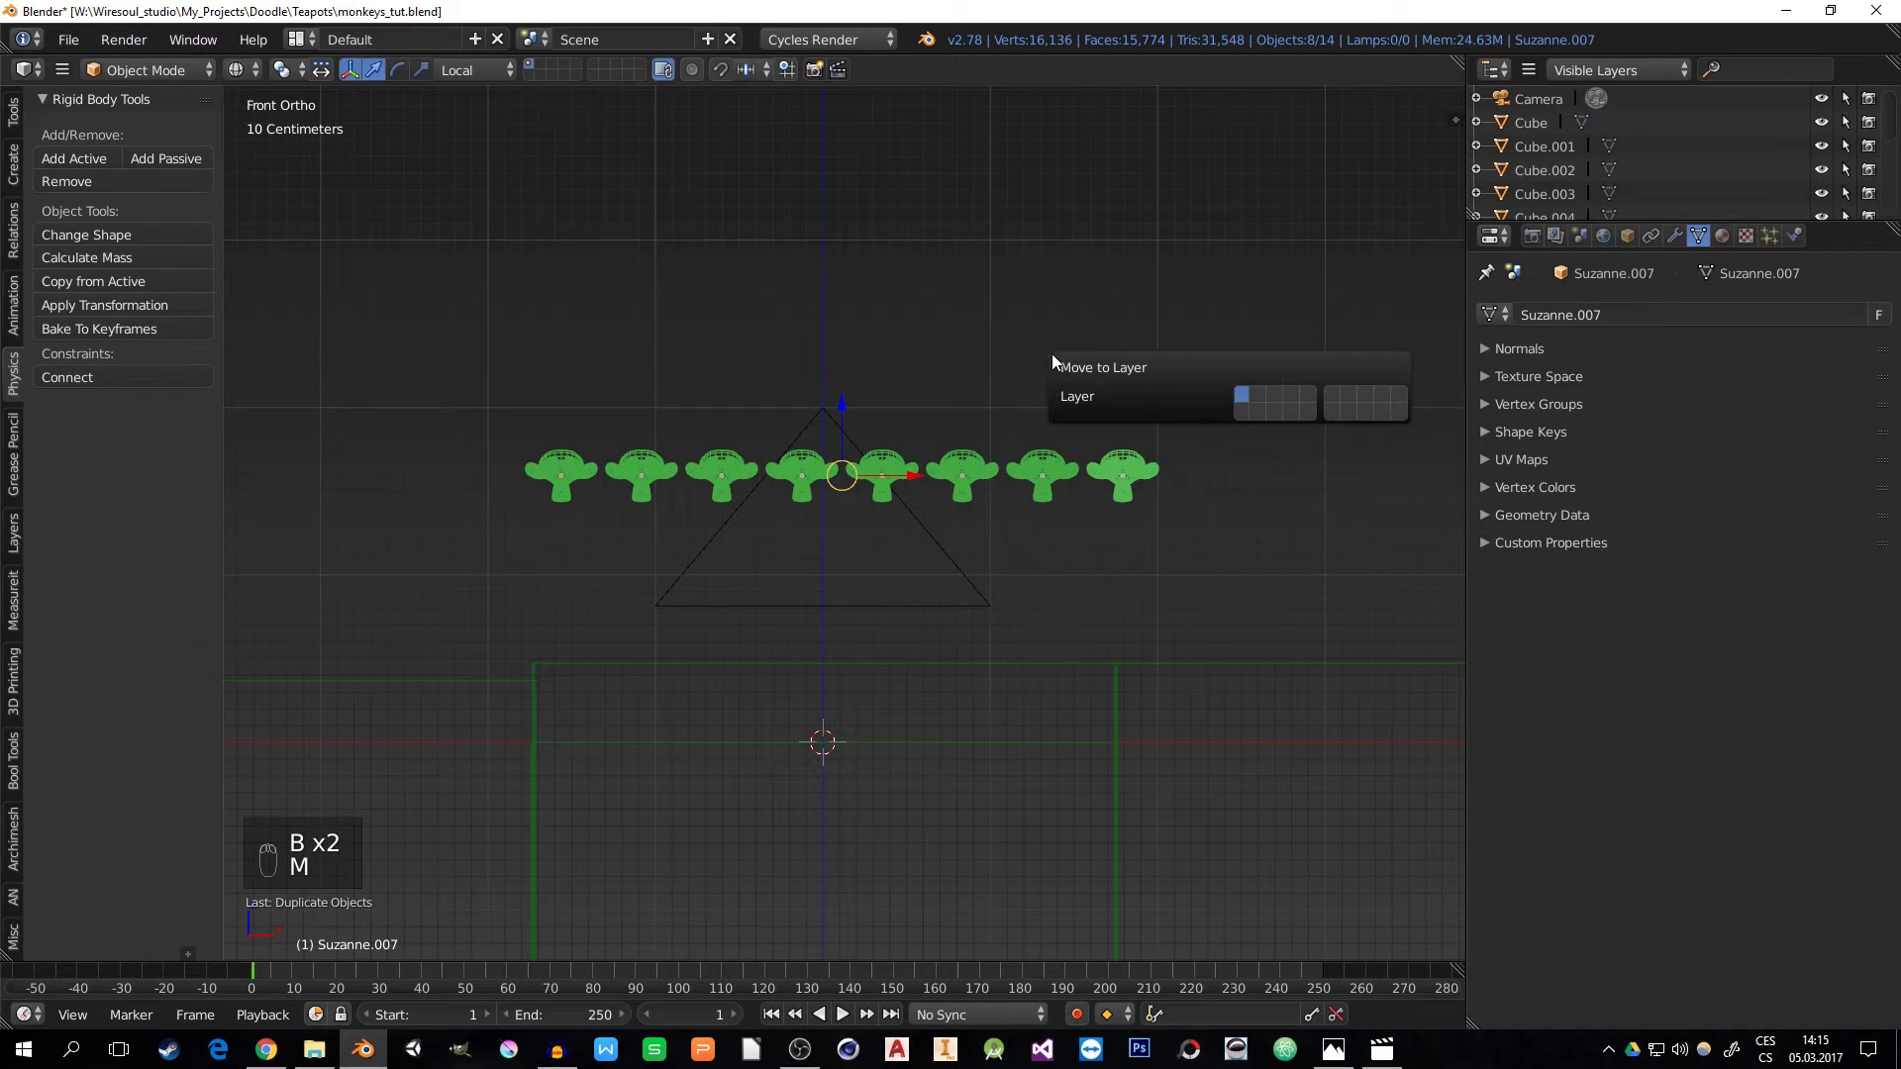
click(1259, 396)
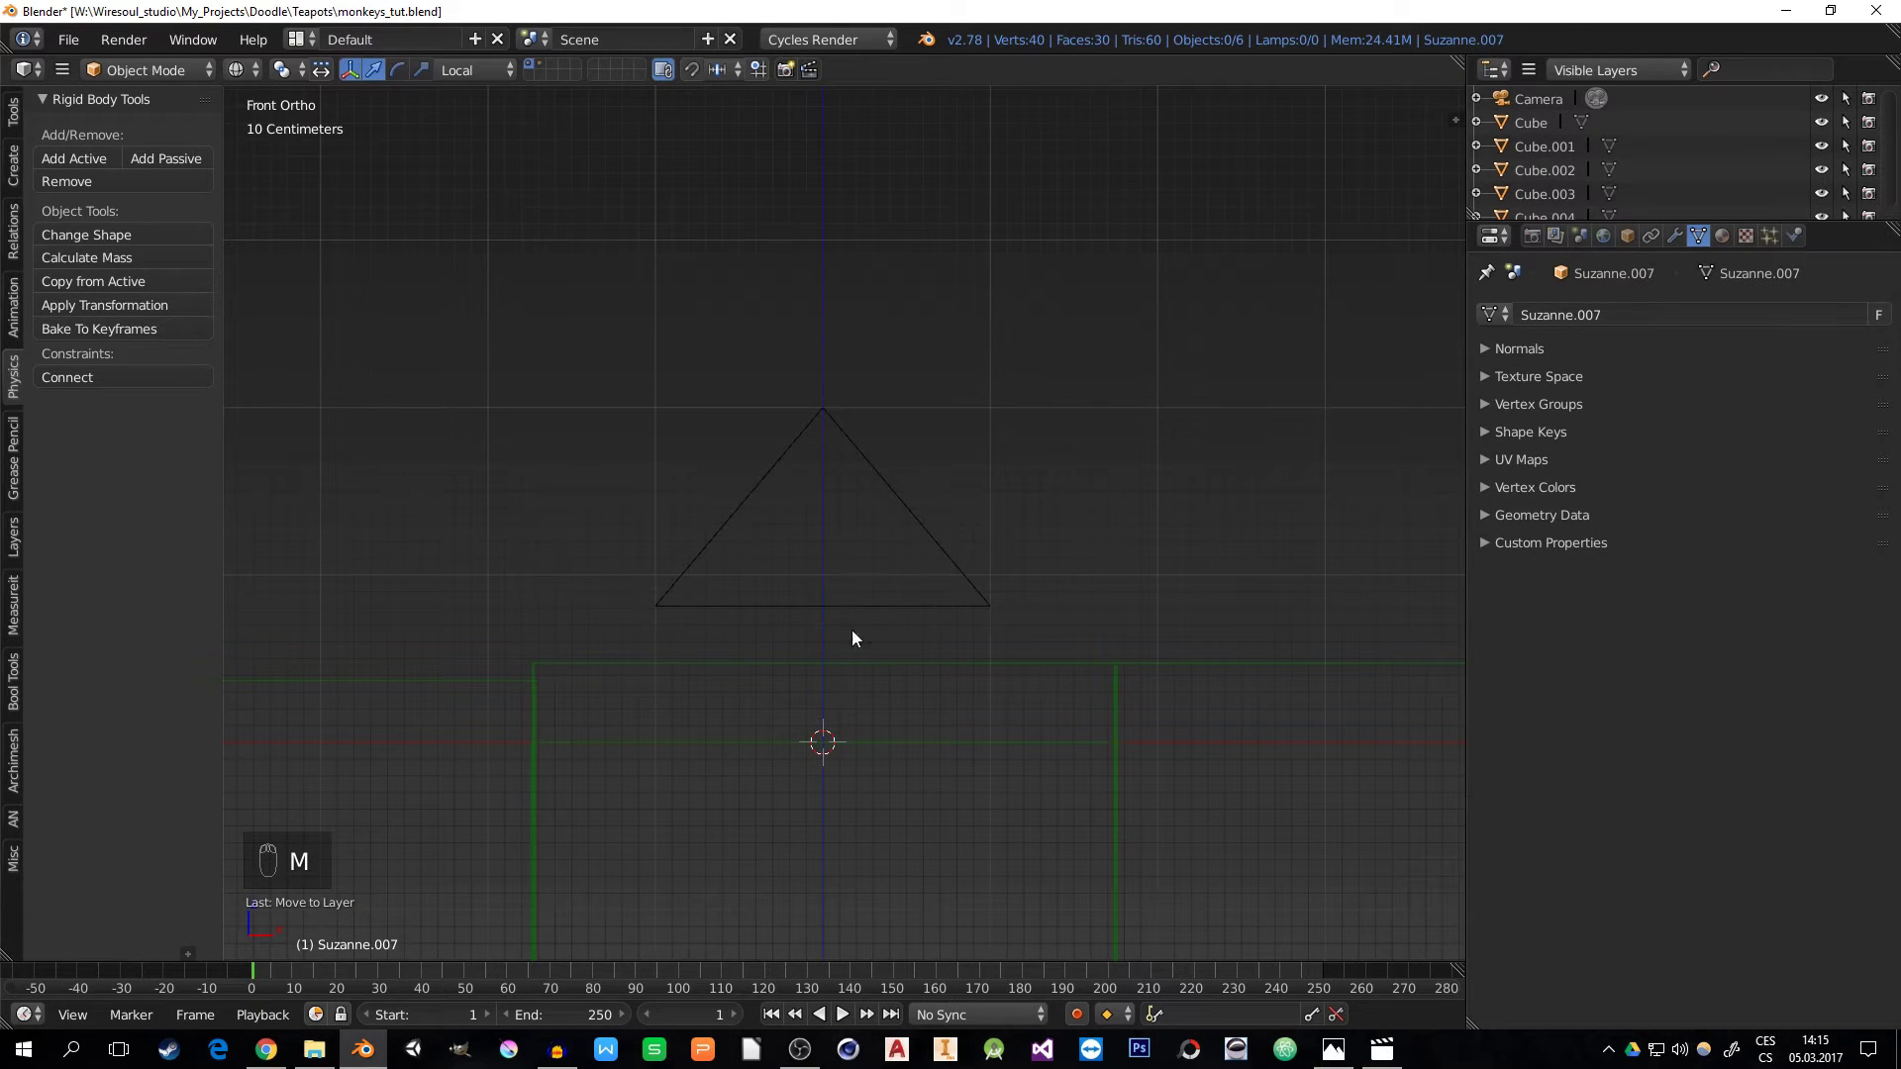
shift+click(539, 63)
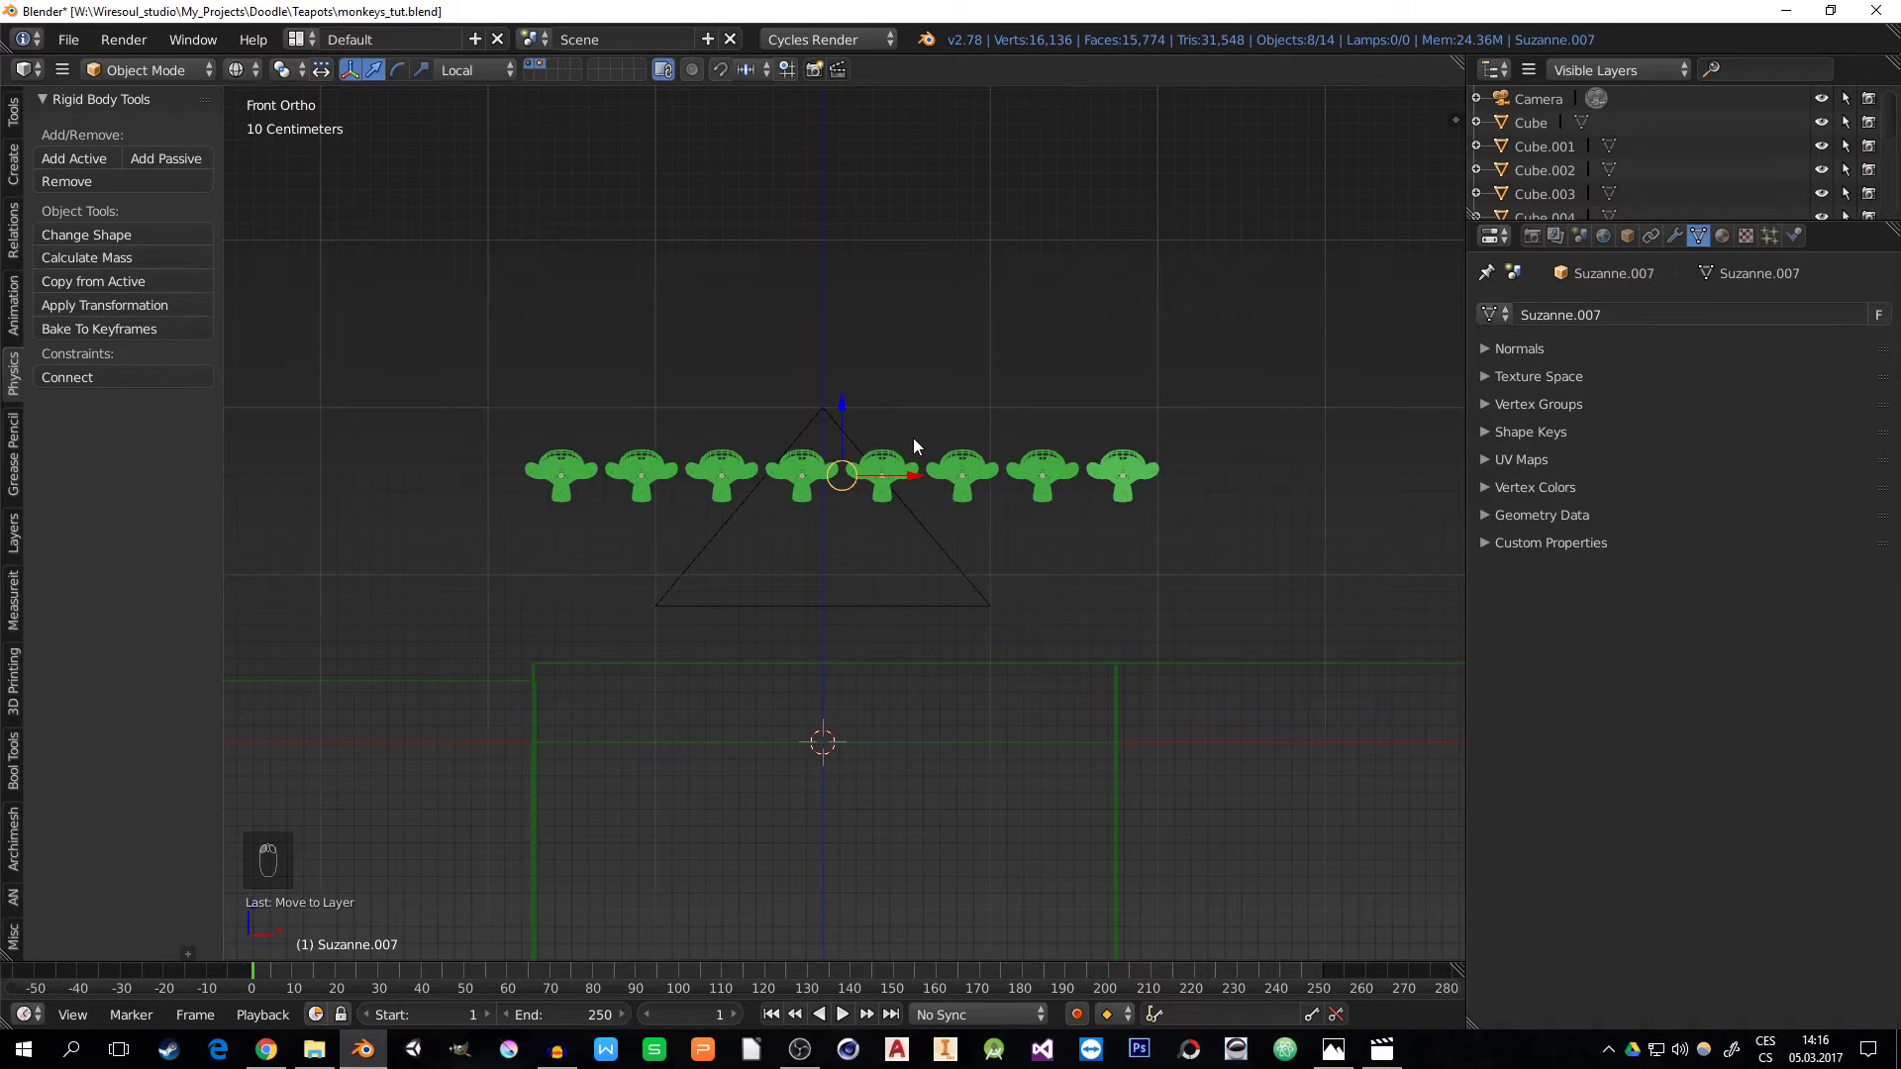
- In the right side view, move the monkey row along negative Y beyond the camera cone and duplicate it along positive Y
key(KP_3)
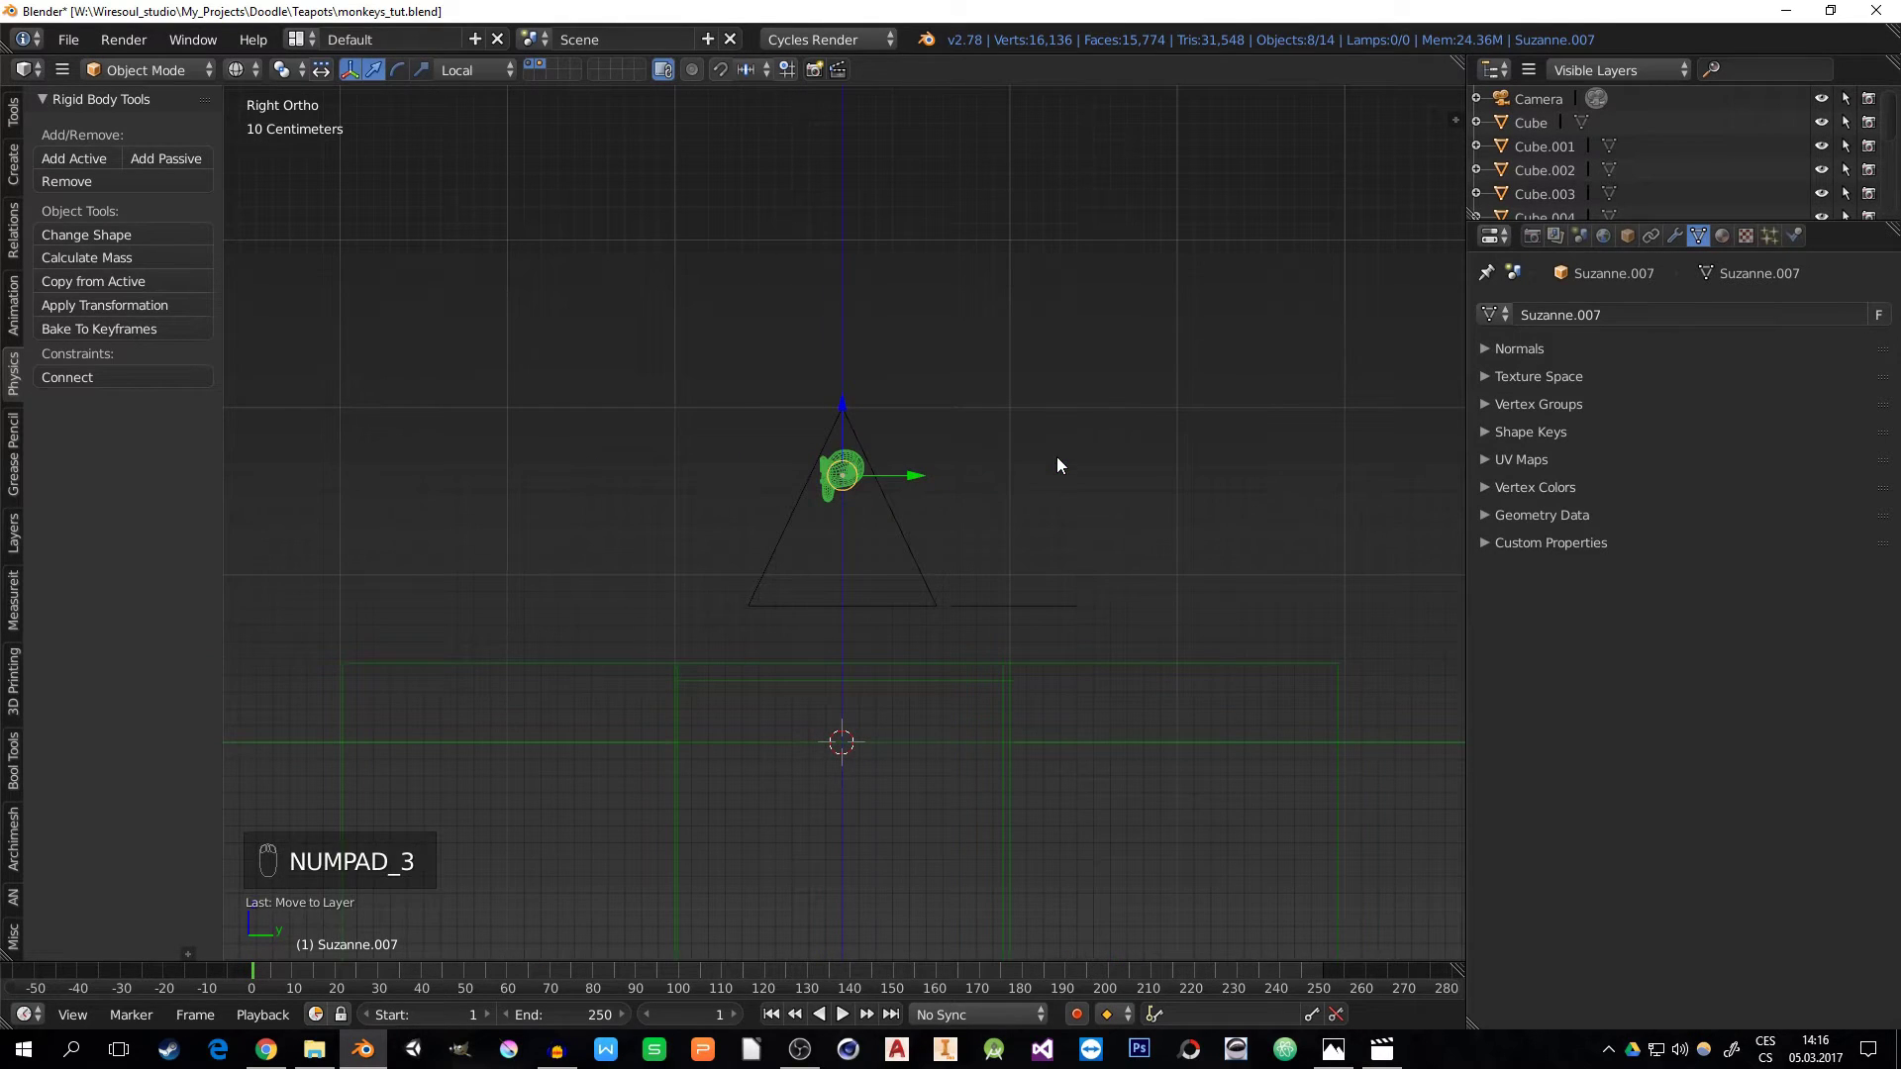
drag(931, 481, 778, 498)
key(shift+d)
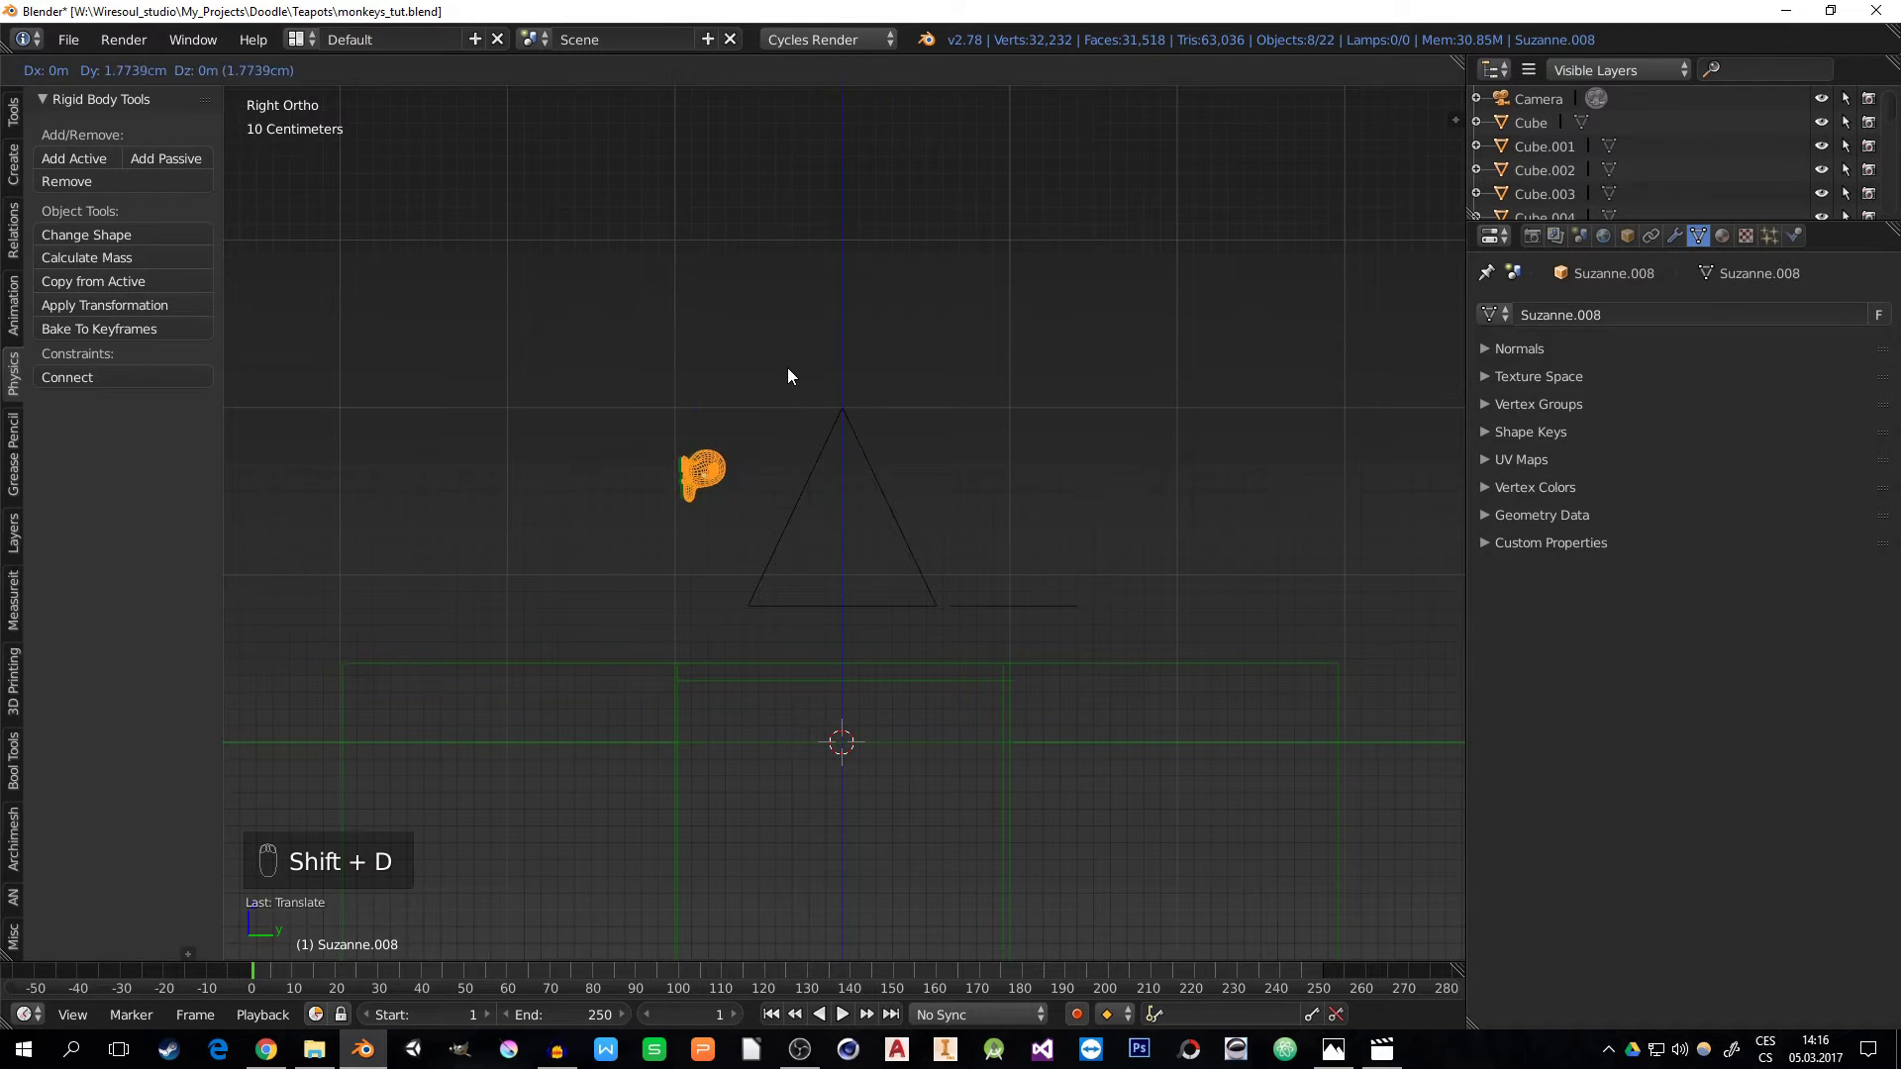
key(y)
click(838, 381)
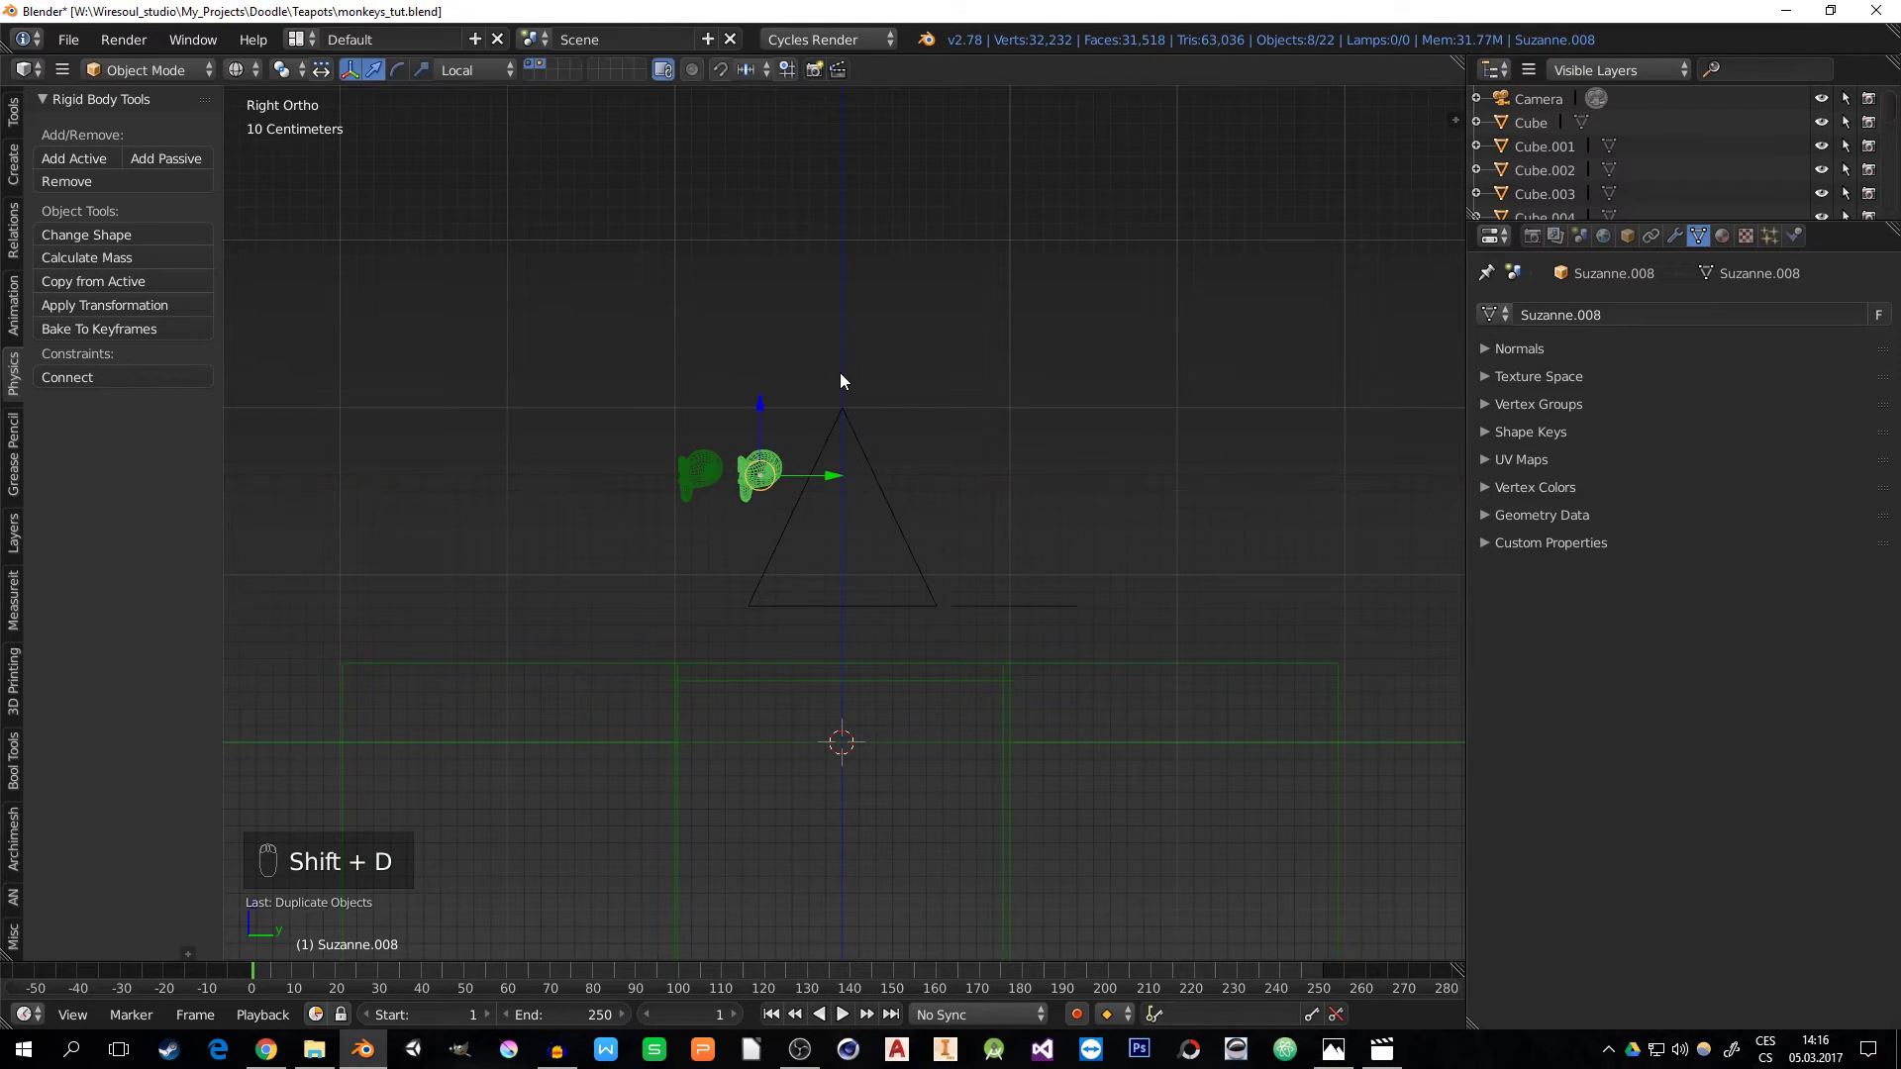
- Repeat the row duplication along Y until six rows of monkeys stand side by side
key(shift+r)
key(shift+r)
key(shift+r)
key(shift+r)
key(shift+r)
key(shift+r)
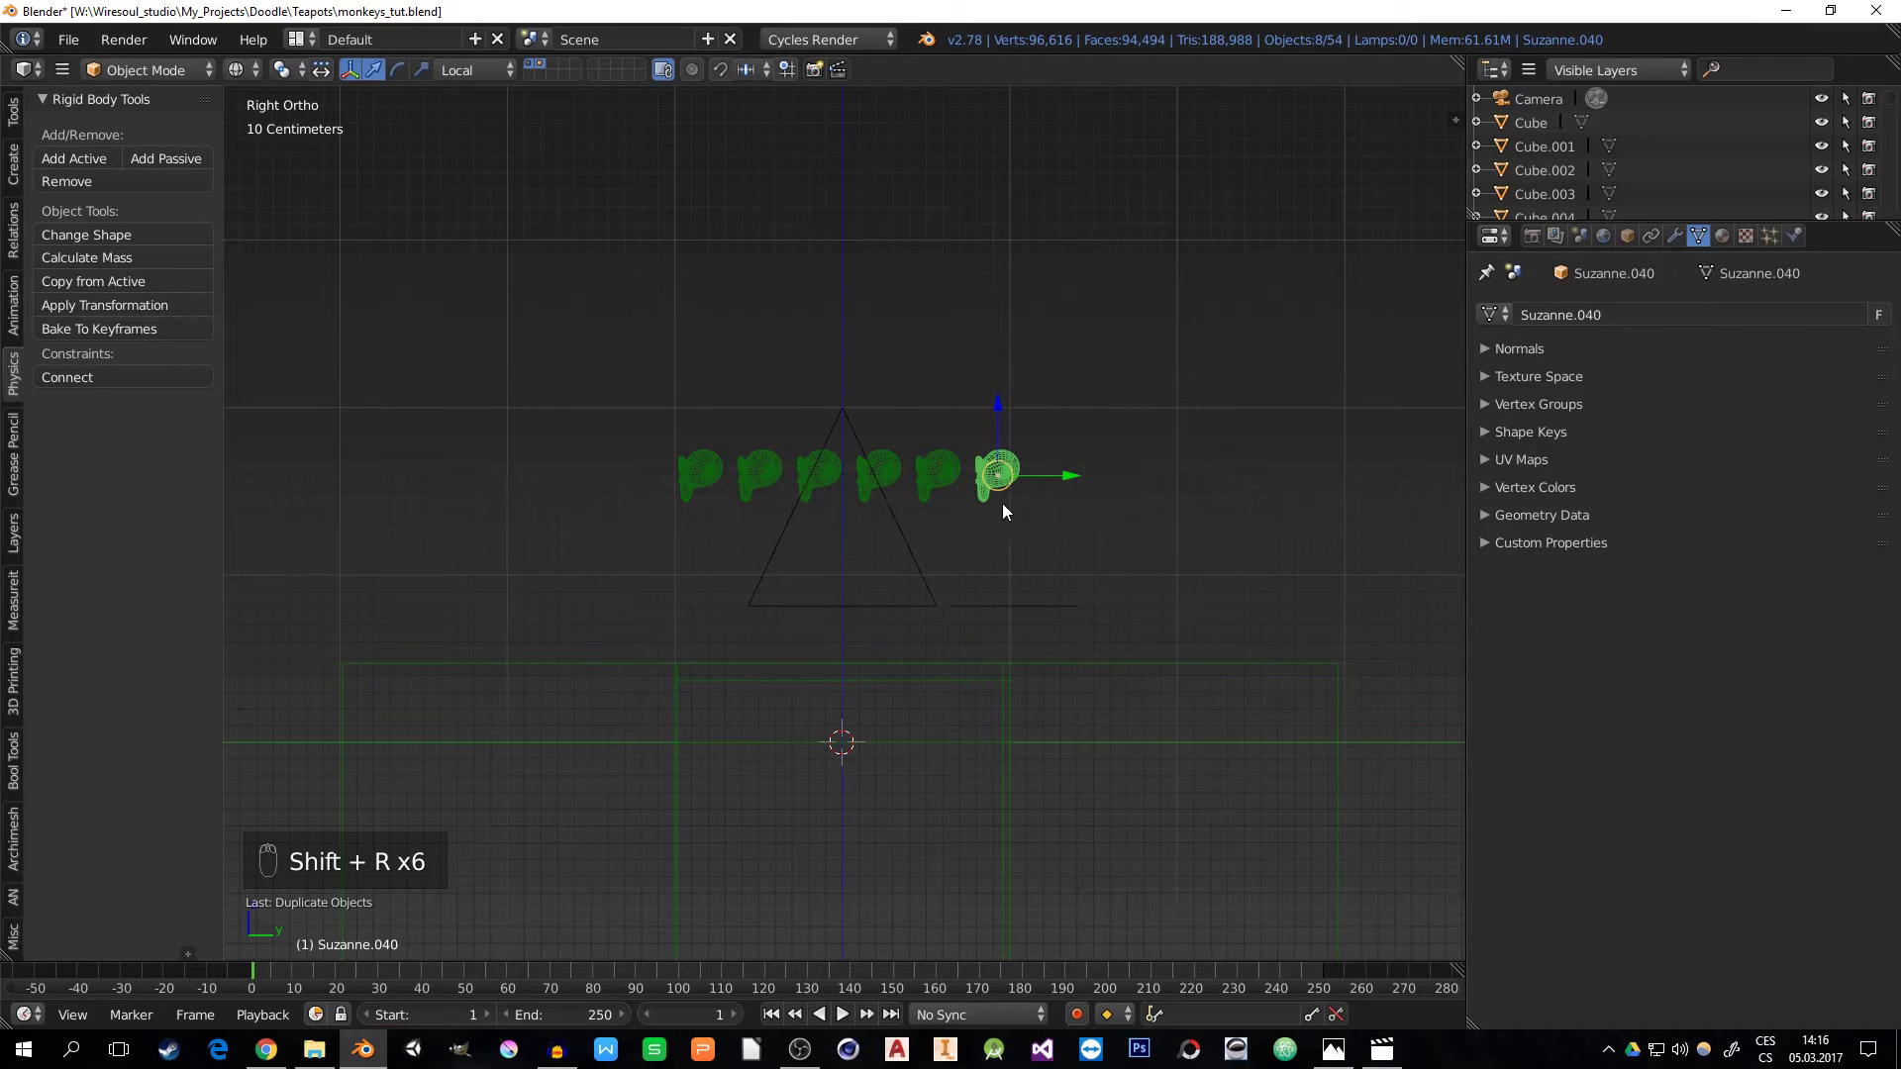
- Select all six monkey rows without the camera and duplicate them about 40 cm upward along global Z
key(b)
drag(1082, 503, 559, 442)
key(b)
middle_drag(878, 430, 758, 337)
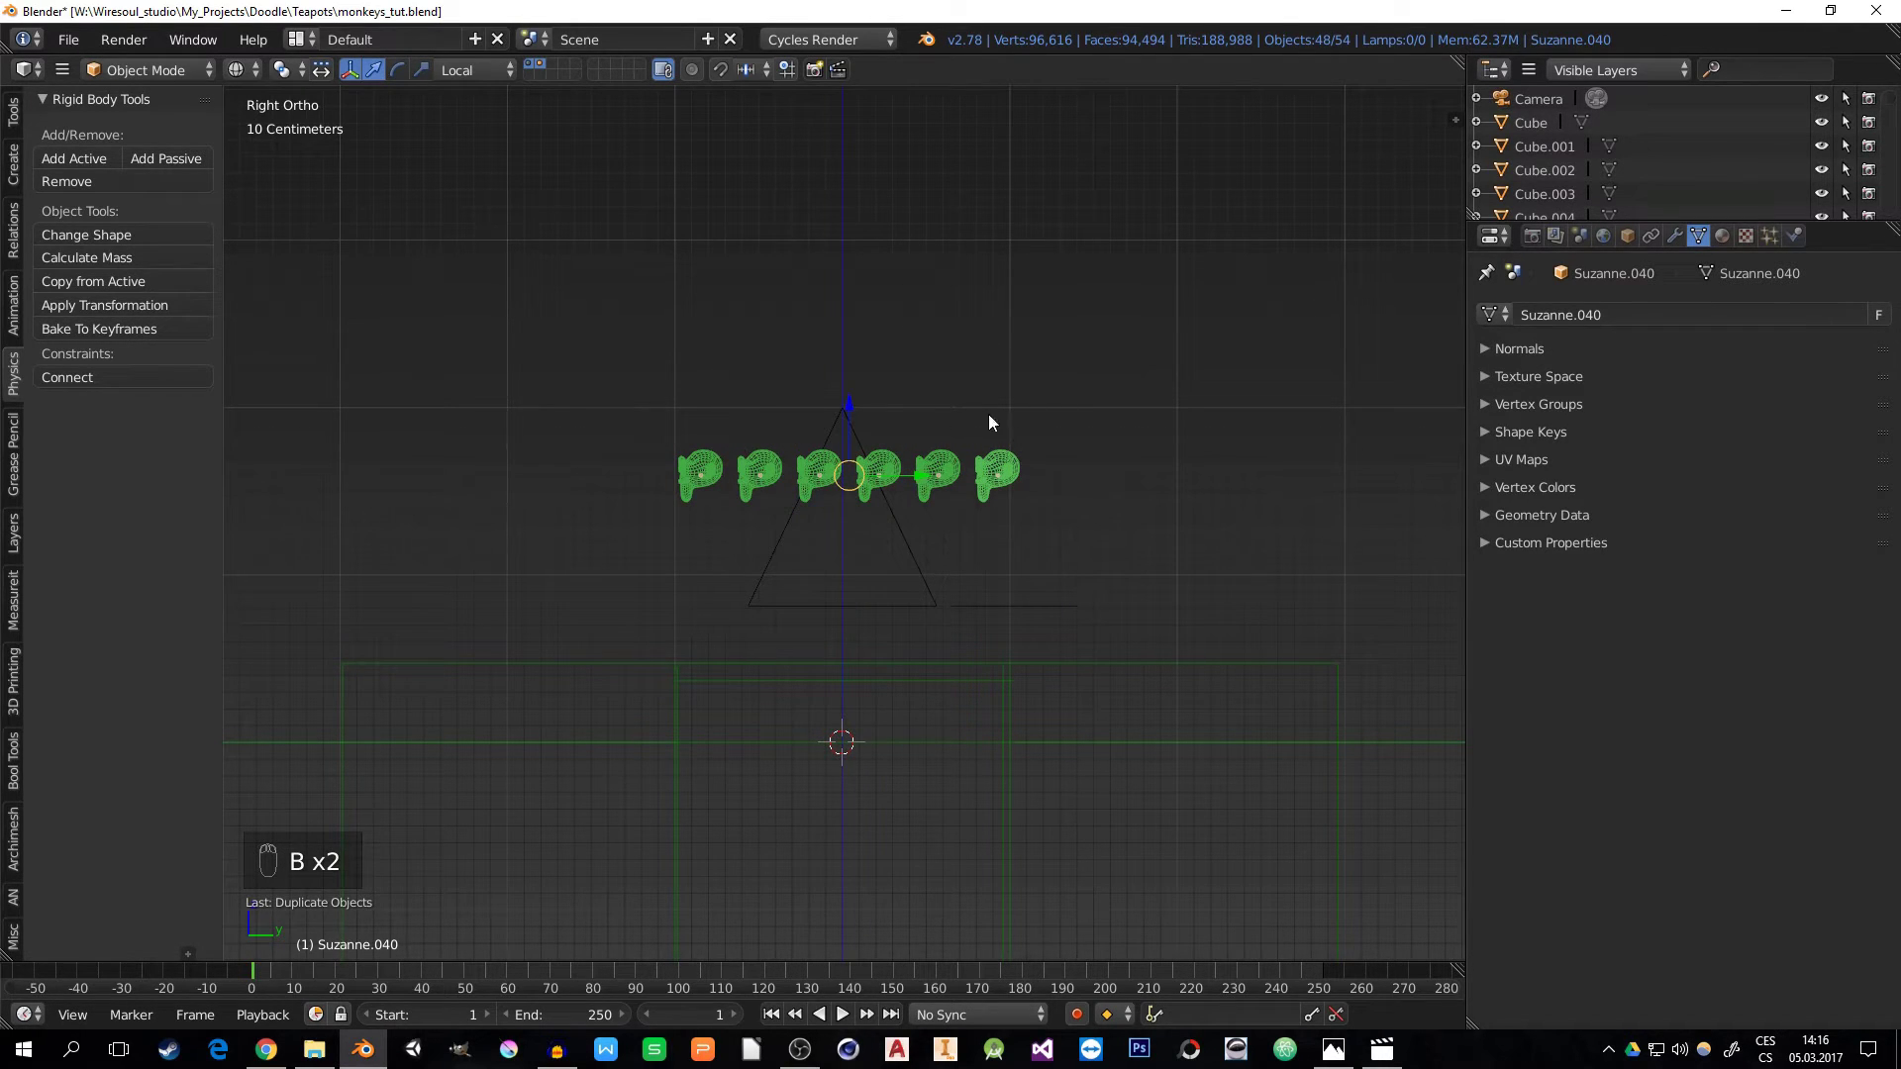
key(shift+d)
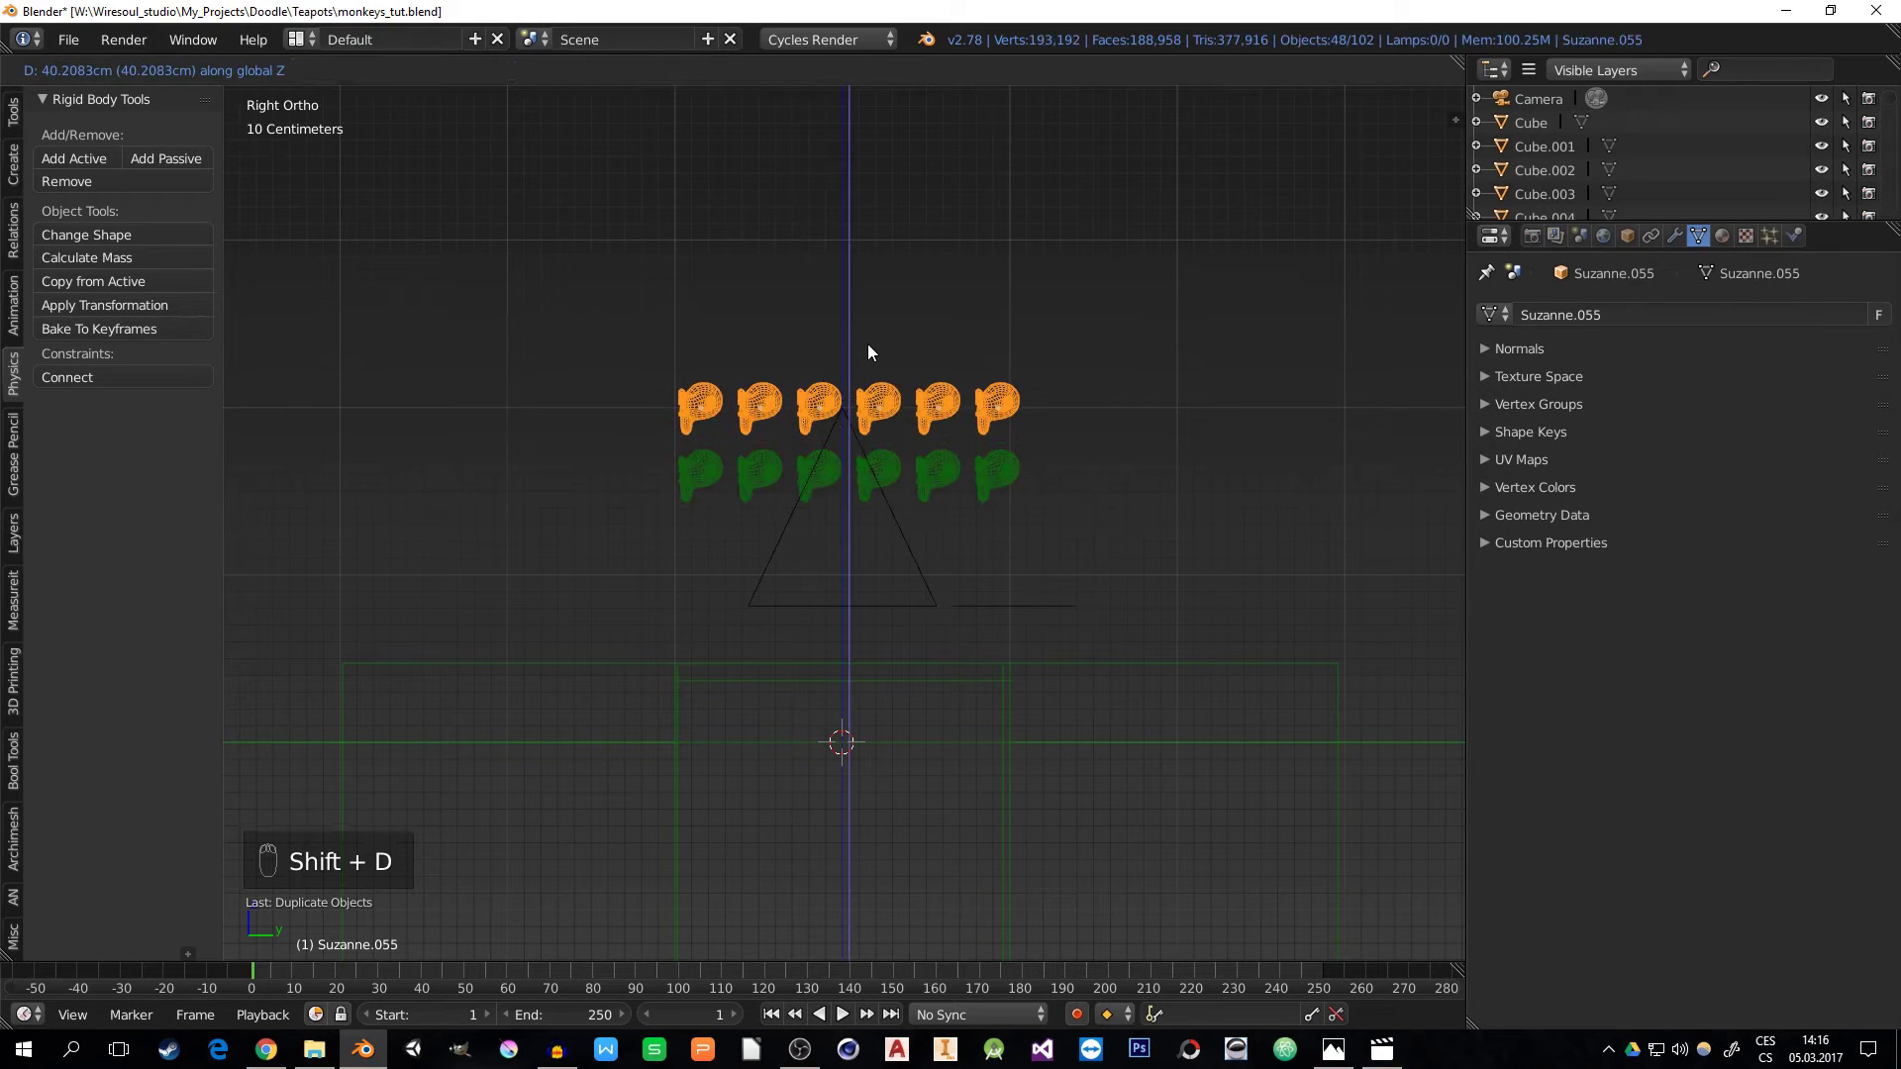
click(867, 343)
- Repeat the upward duplication until six layers of monkeys are stacked
key(shift+r)
key(shift+r)
key(shift+r)
key(shift+r)
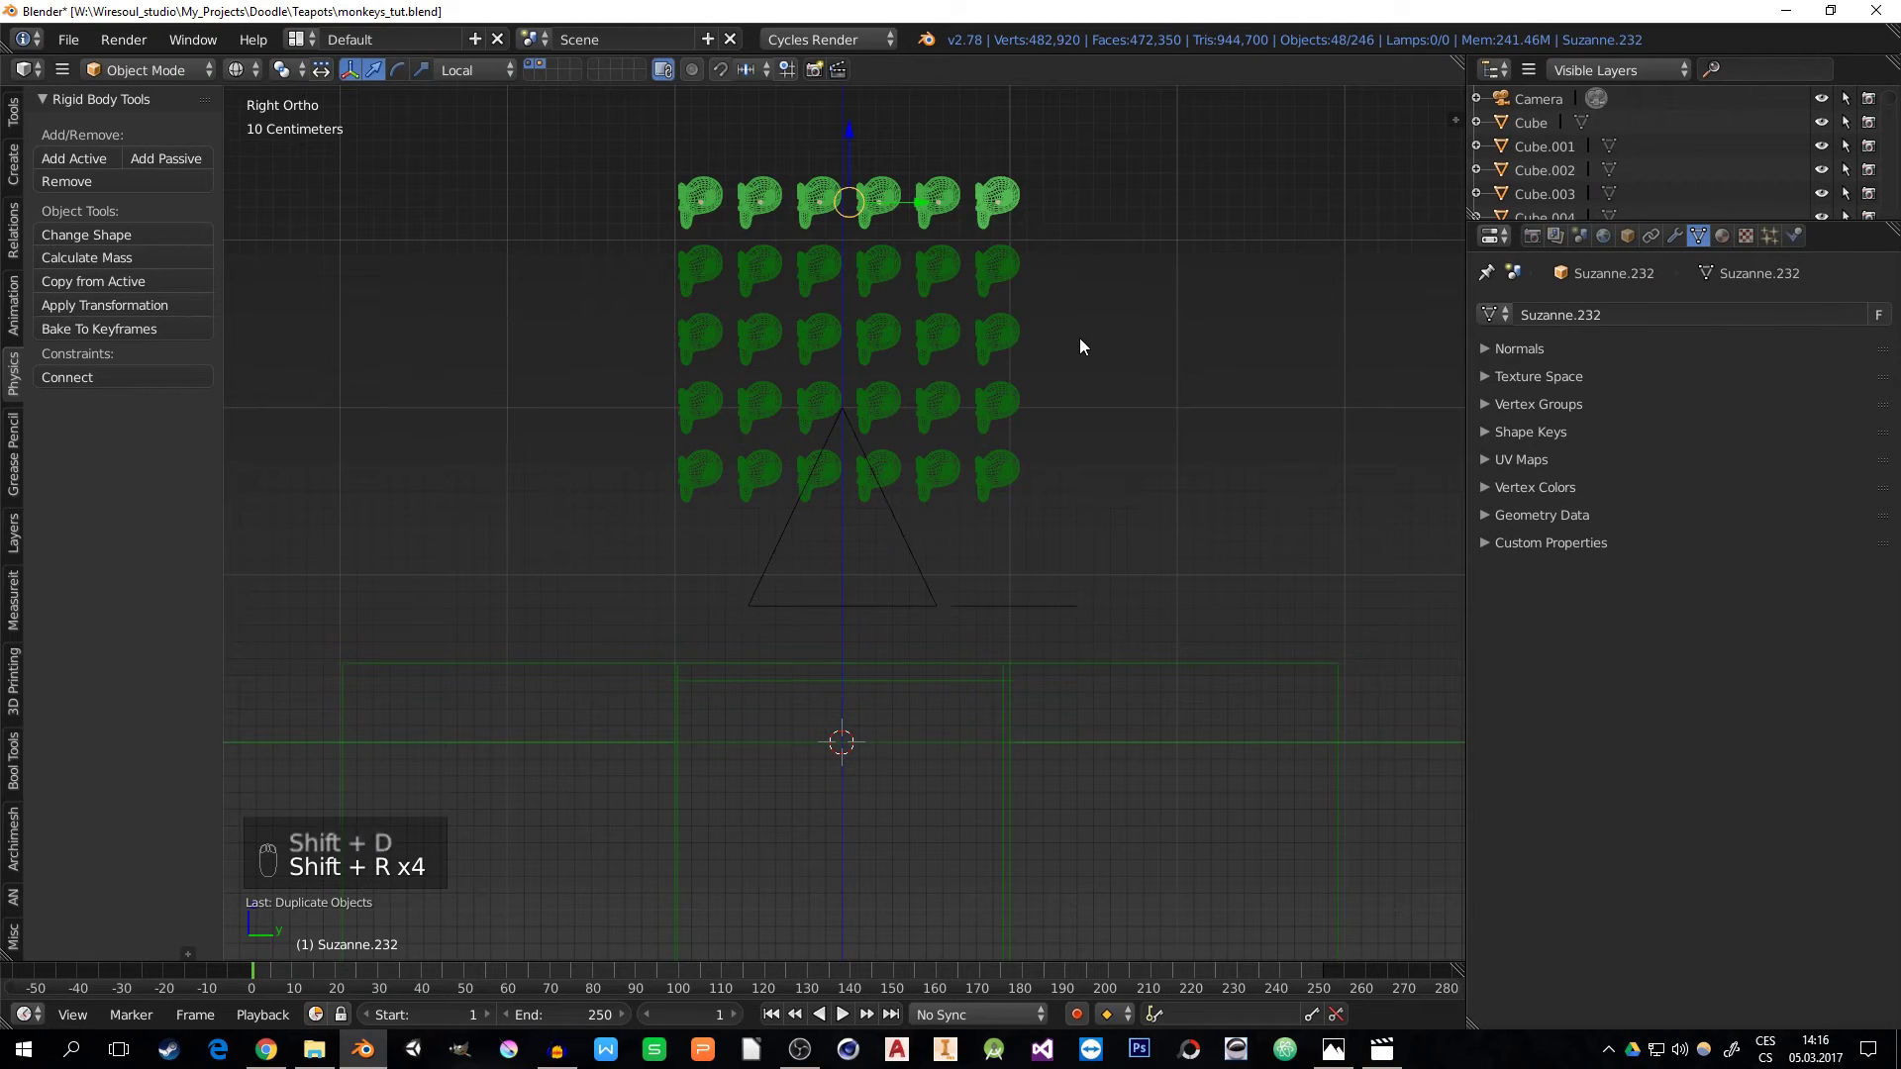
- Delete the topmost layer of monkeys from the stack
shift+scroll(996, 457, up, 1)
middle_drag(998, 457, 1073, 484)
key(x)
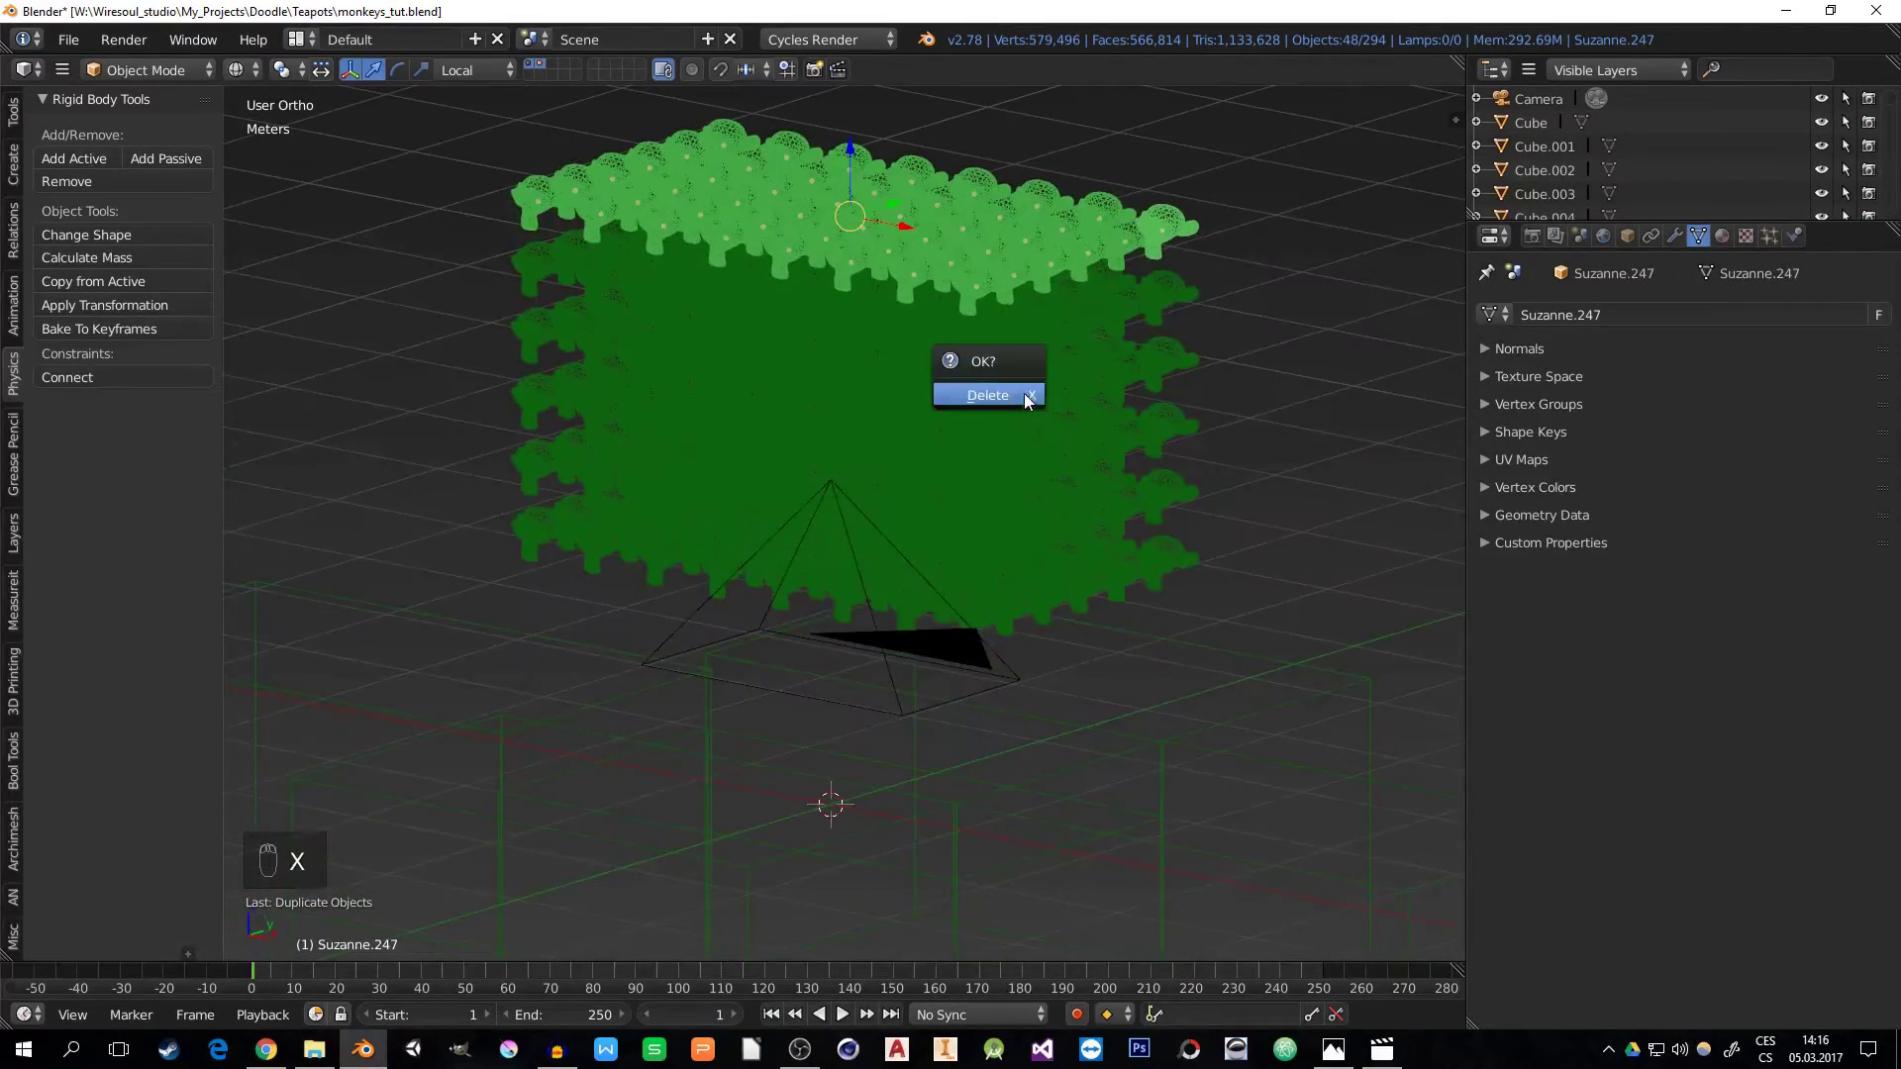
click(1023, 394)
- Display only the second layer with the monkeys and select one monkey at the top edge of the stack
middle_drag(869, 377, 890, 463)
click(543, 69)
right_click(810, 305)
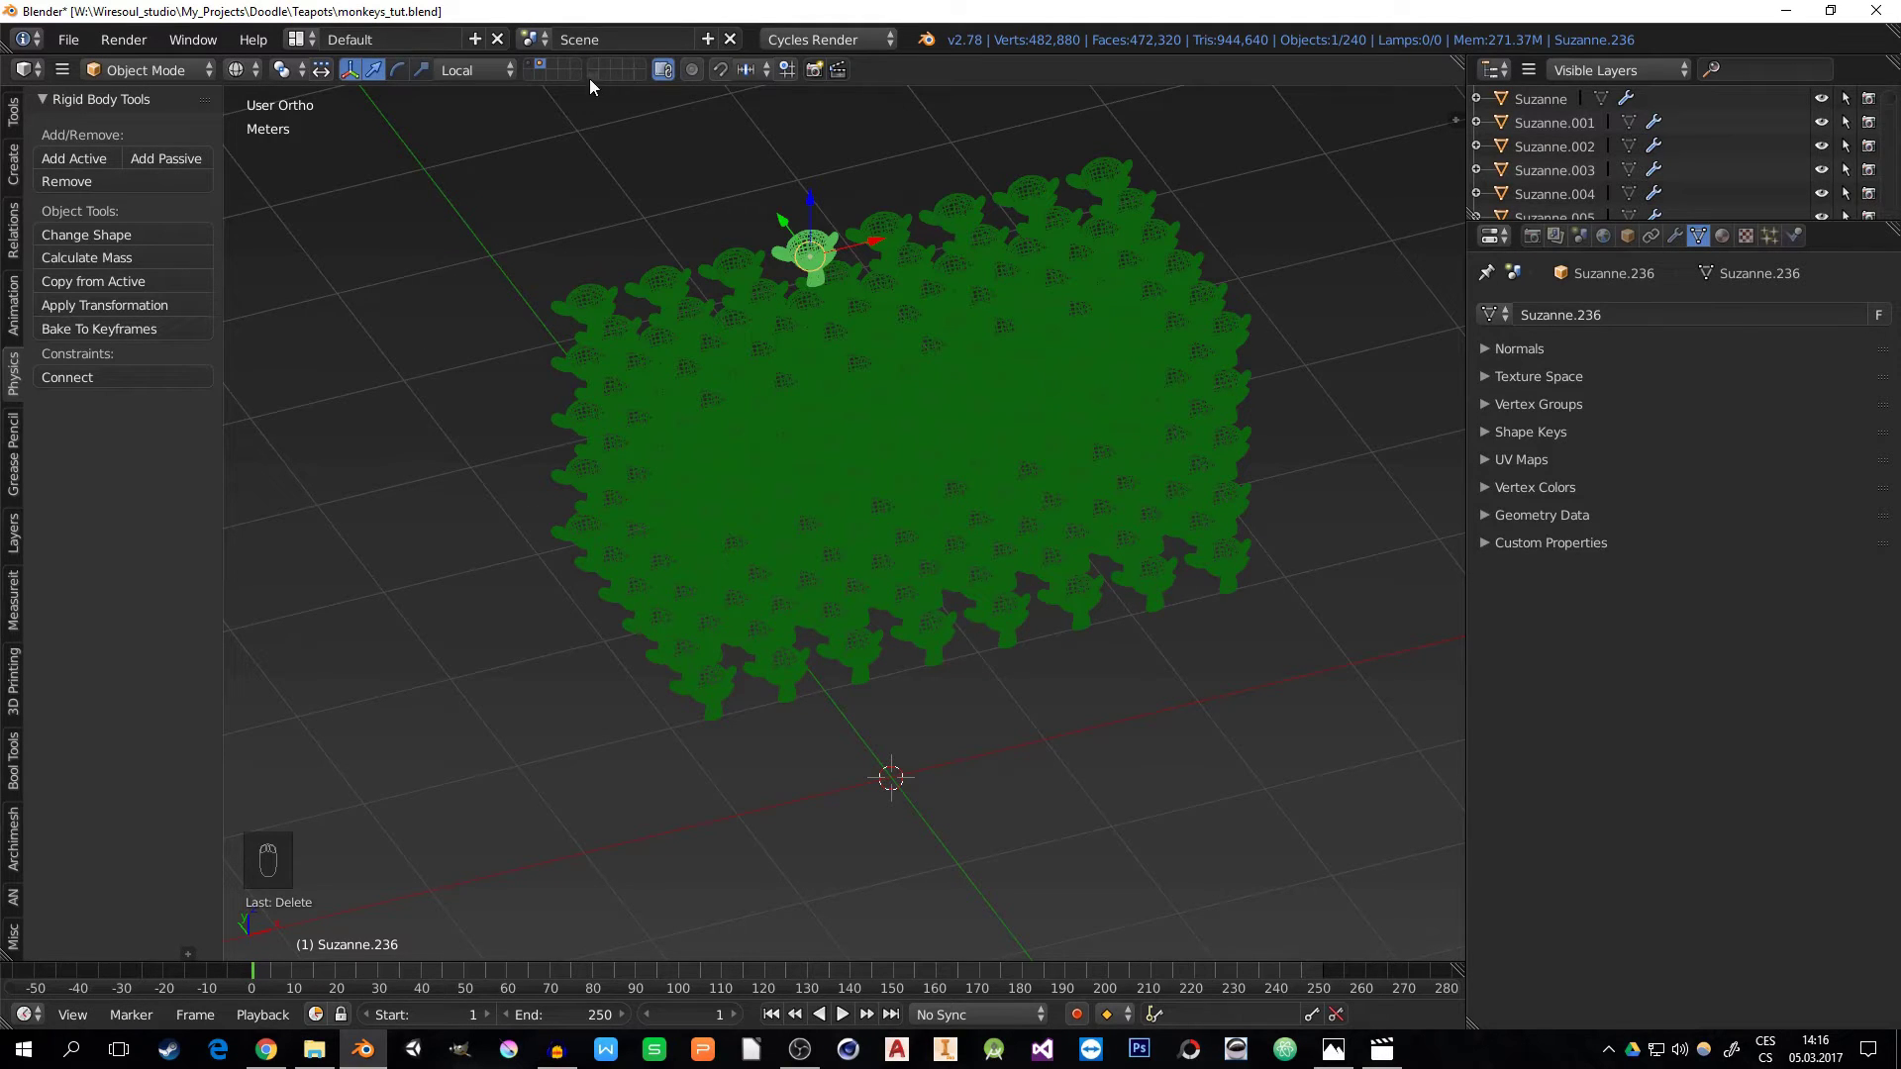
- Enable proportional editing with Random falloff and set the pivot point to Individual Origins
click(693, 70)
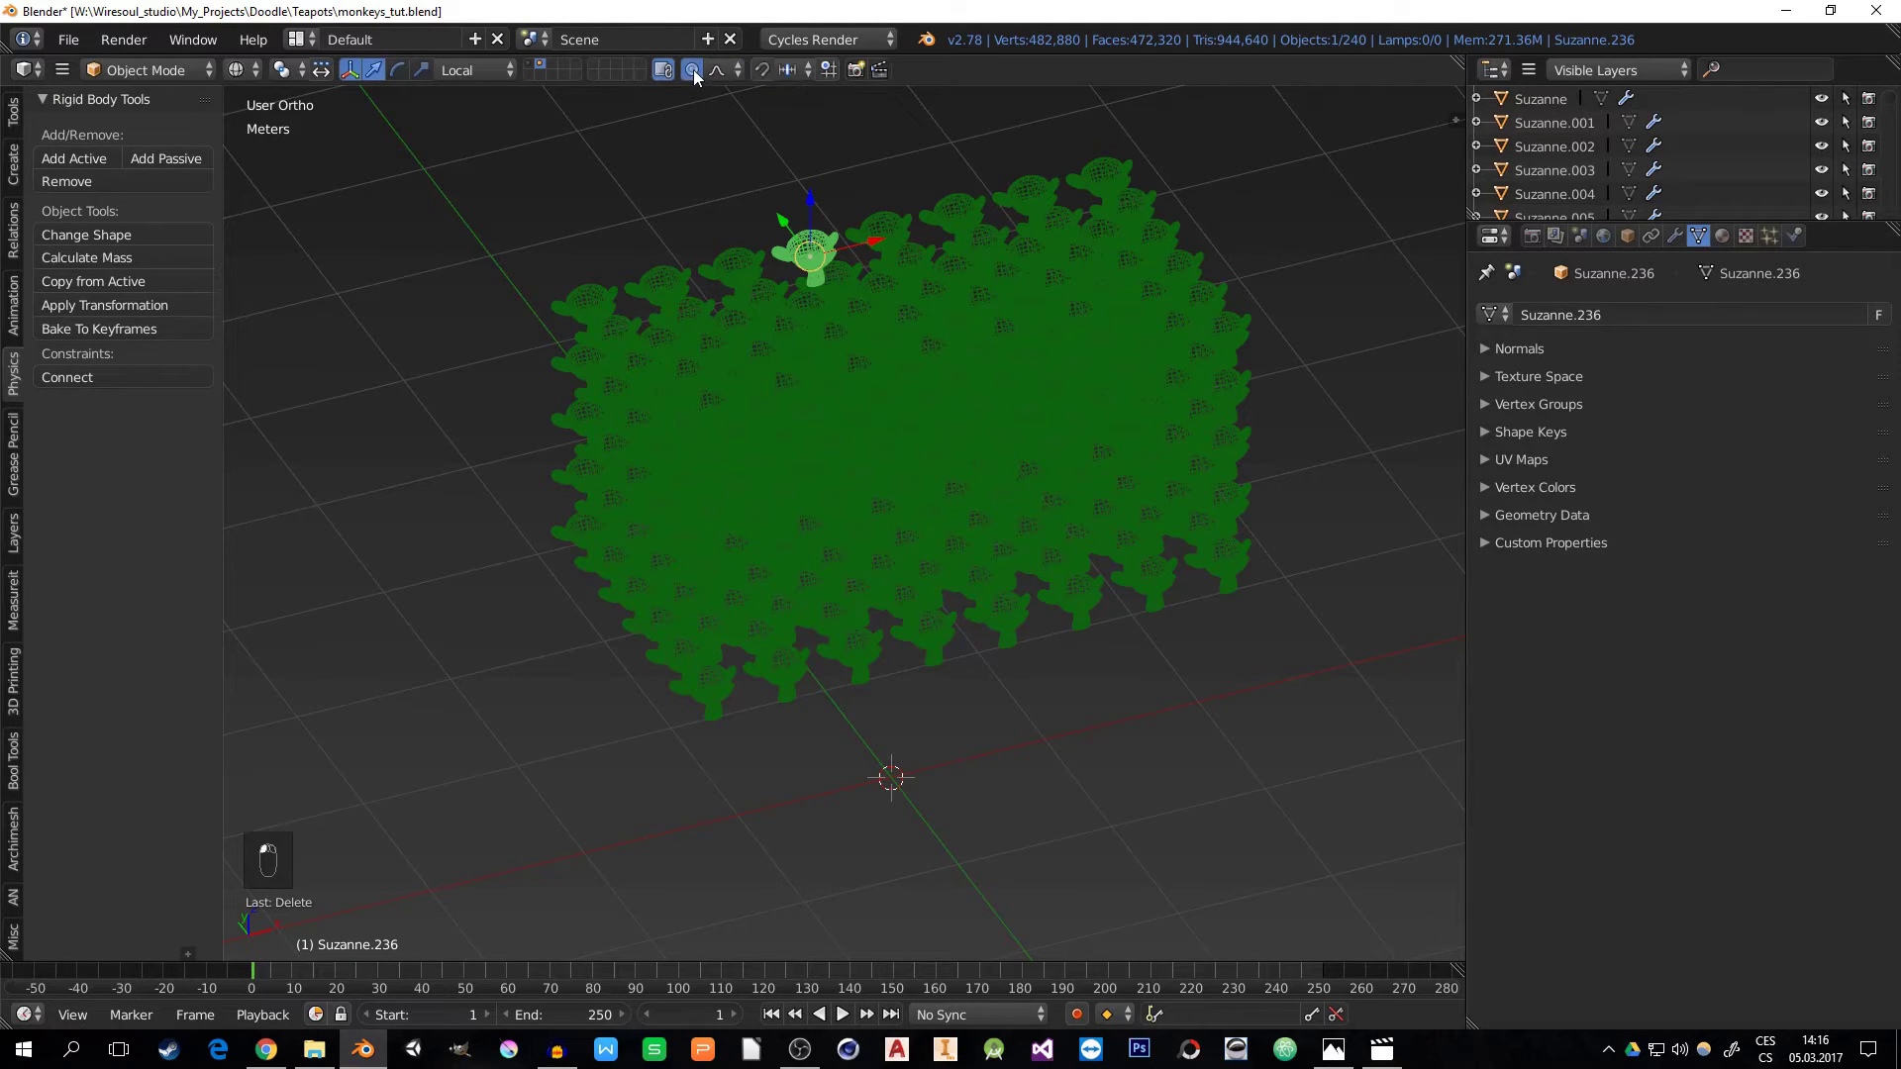
click(717, 69)
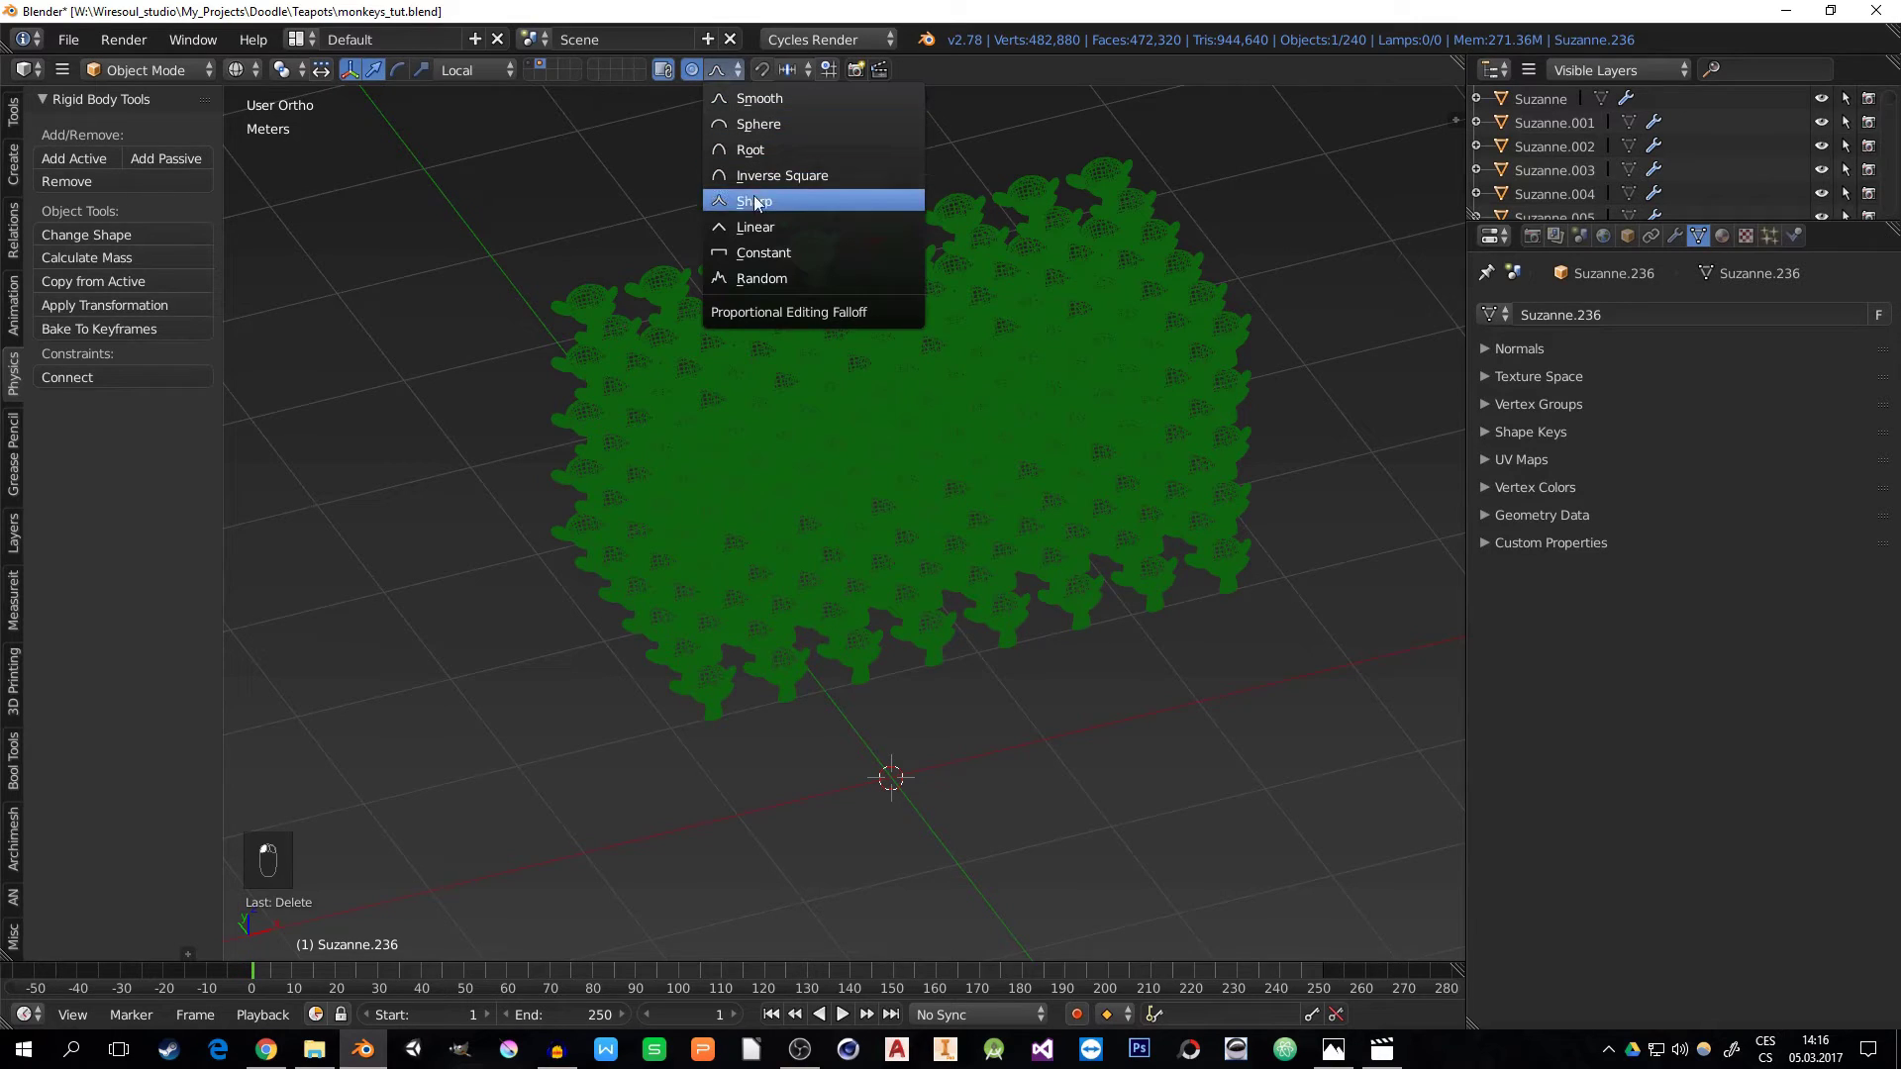
click(753, 279)
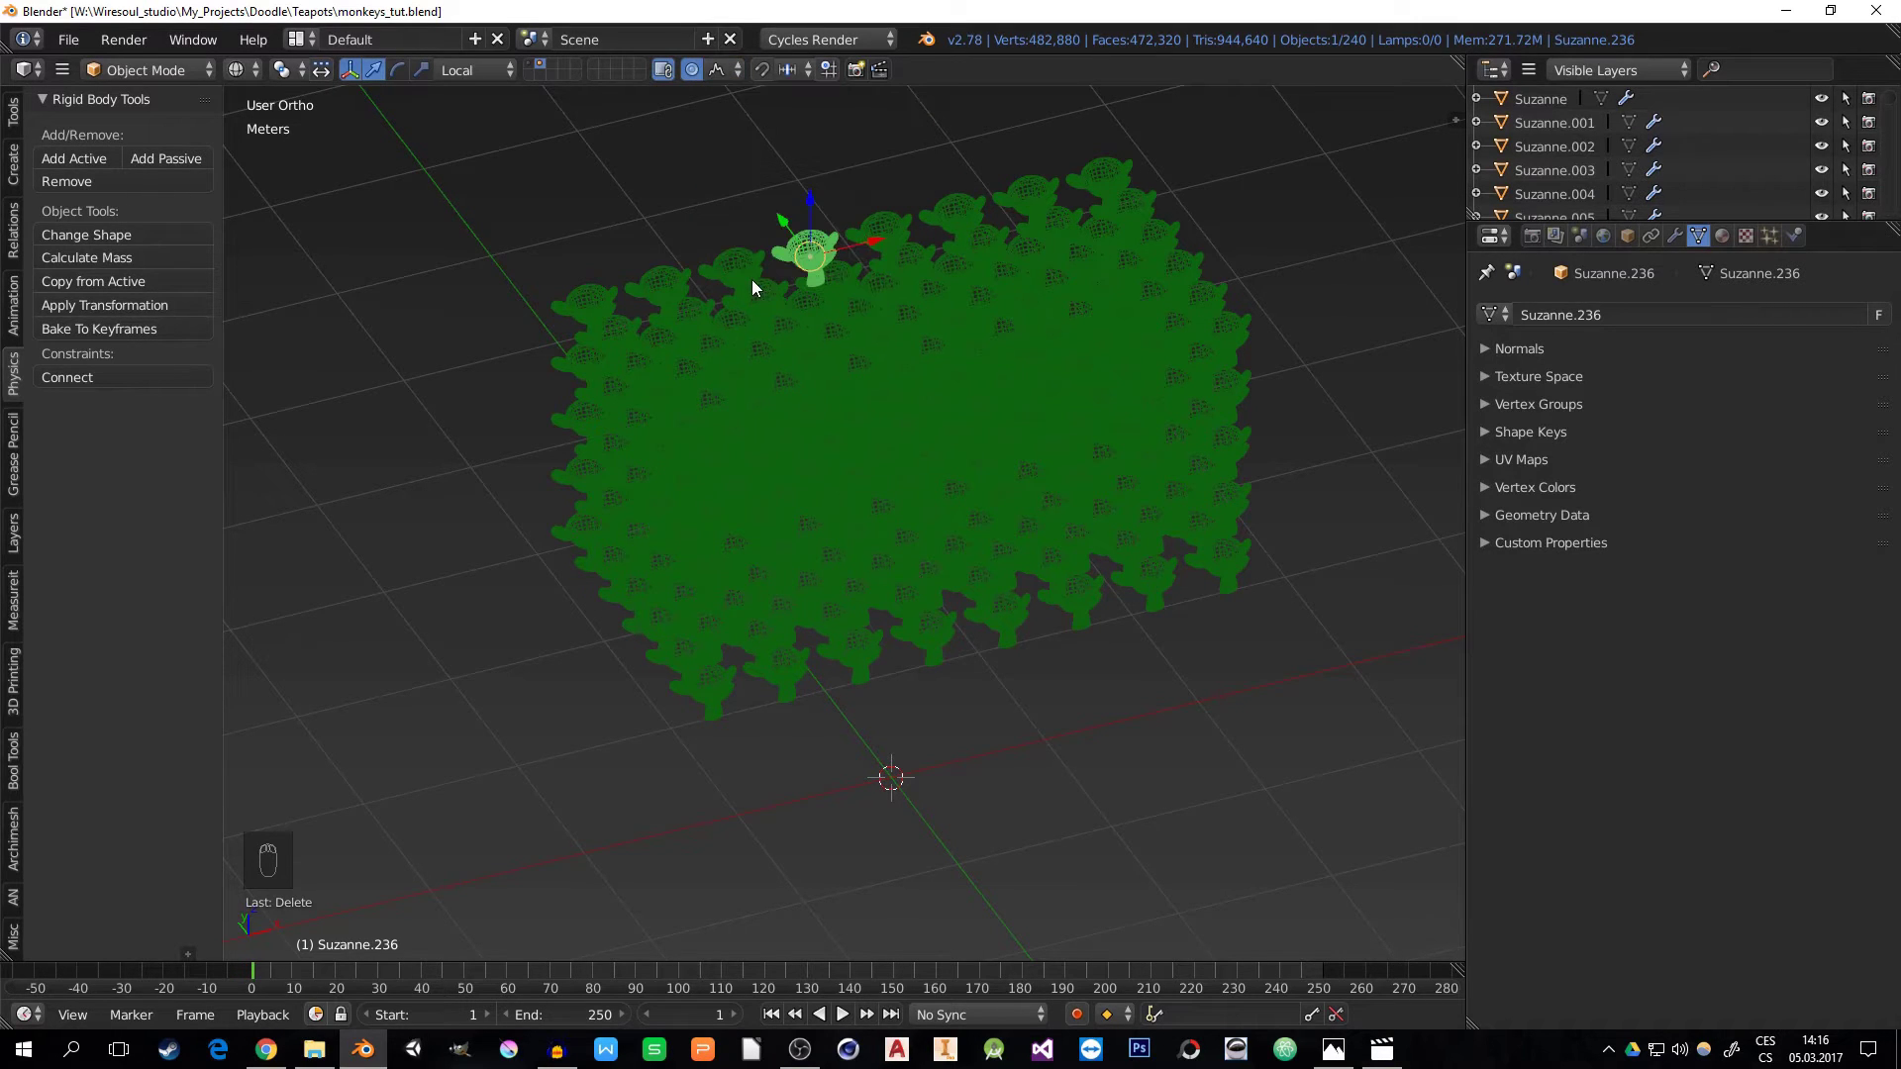
click(291, 71)
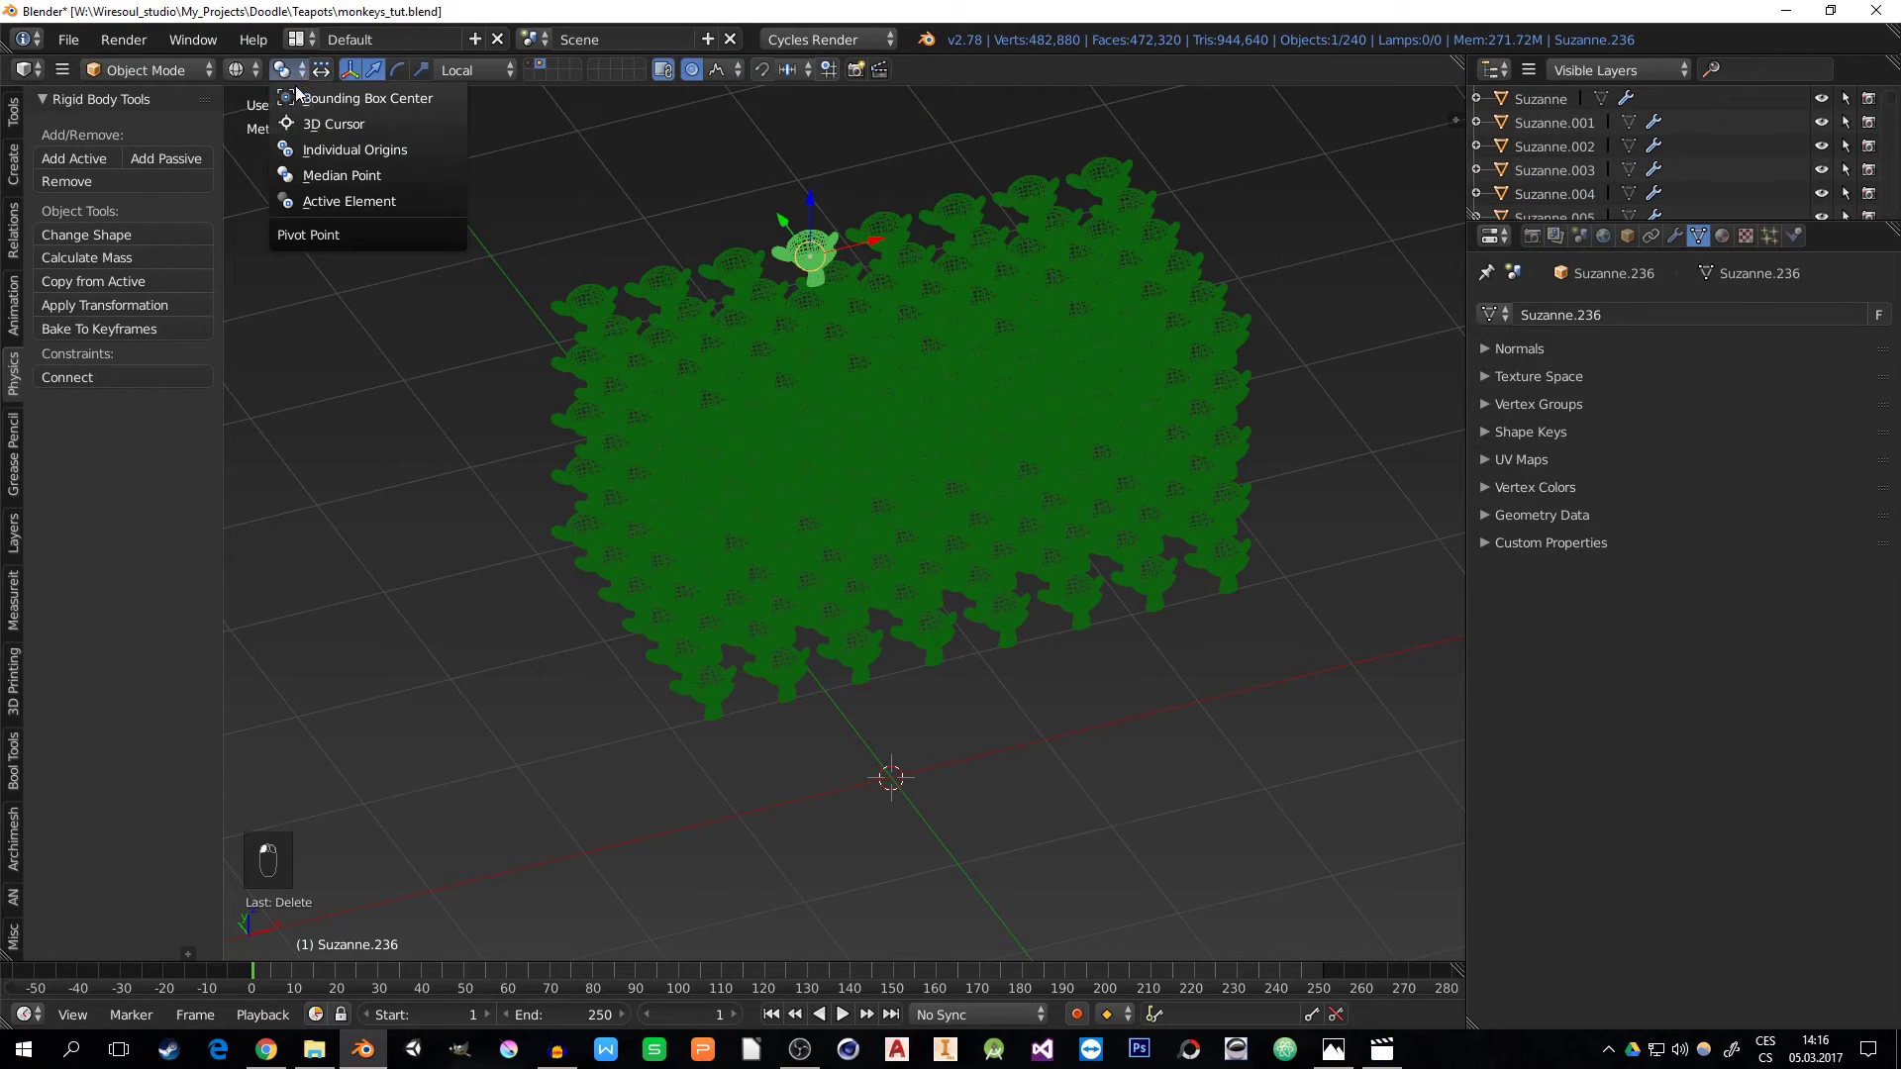
click(315, 151)
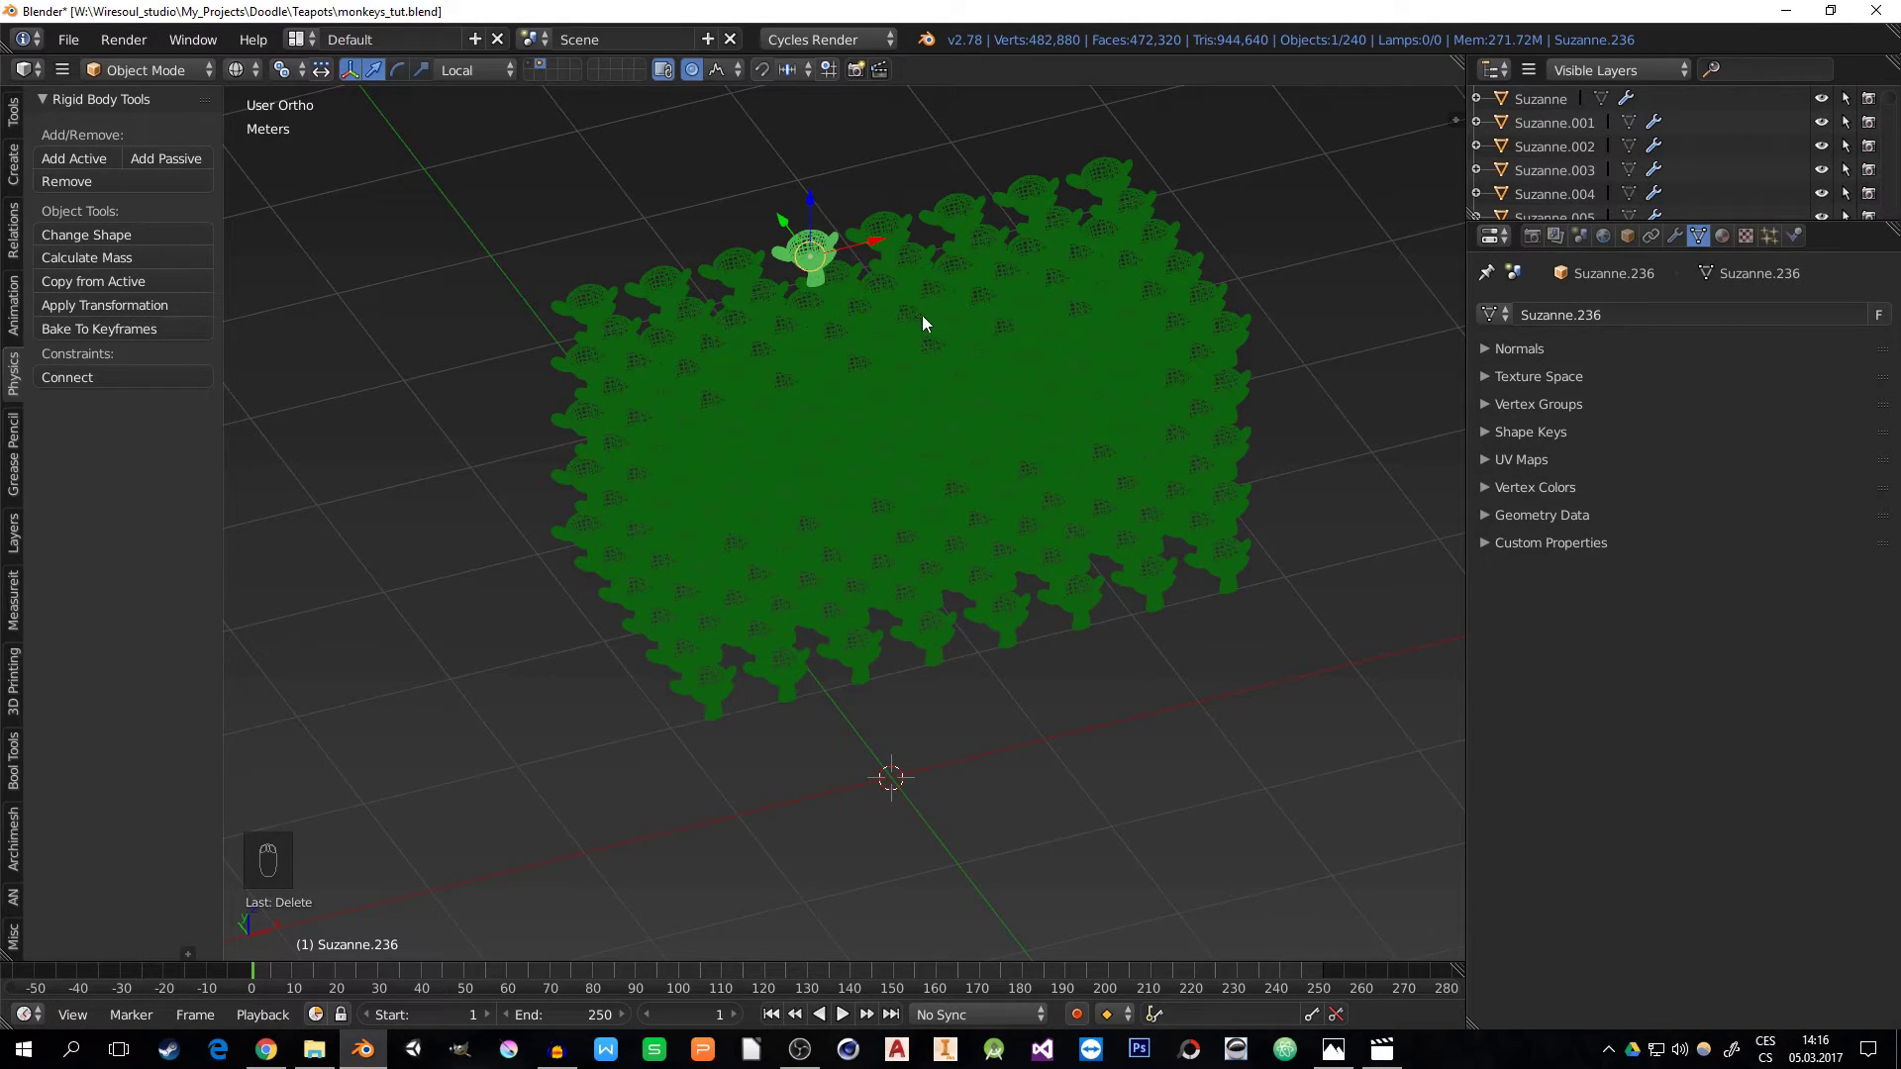
- Rotate the selected monkey with random falloff, enlarging the proportional size to 5.56 so the whole stack is affected
key(r)
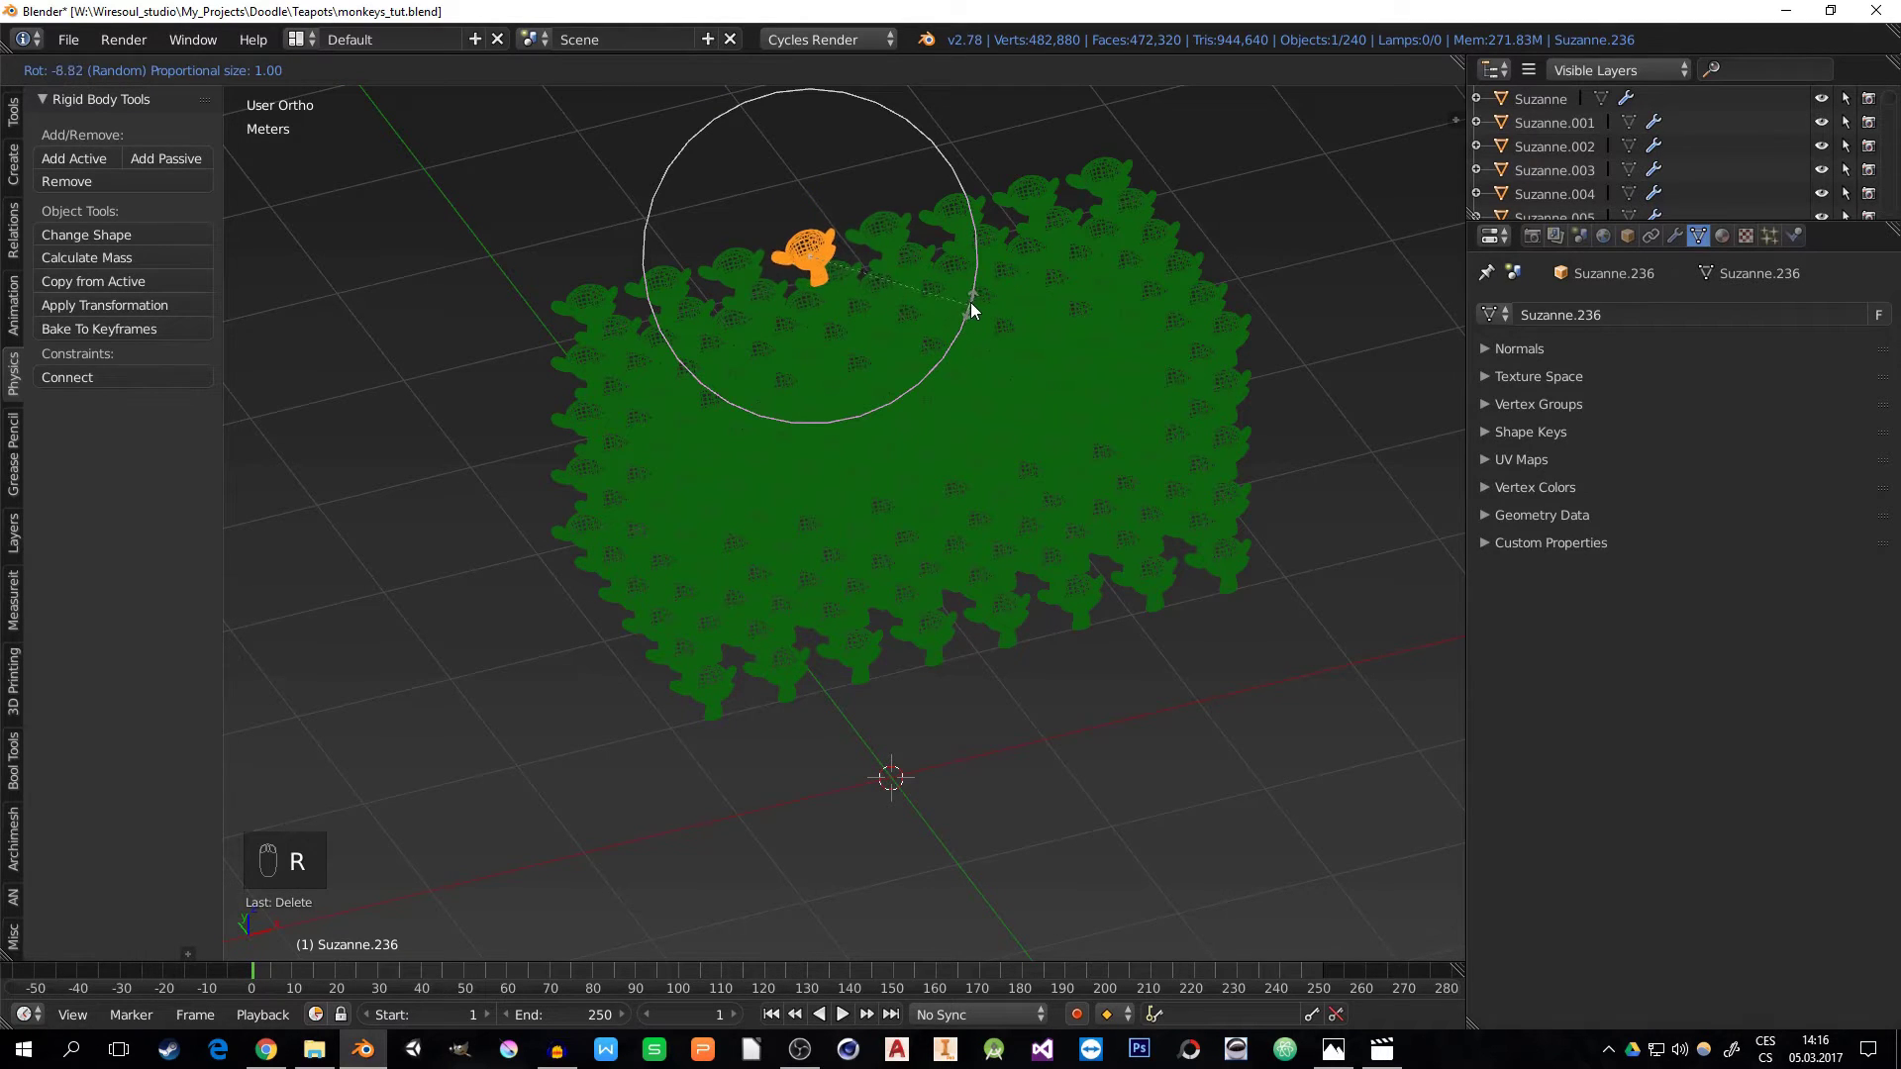
scroll(970, 306, down, 20)
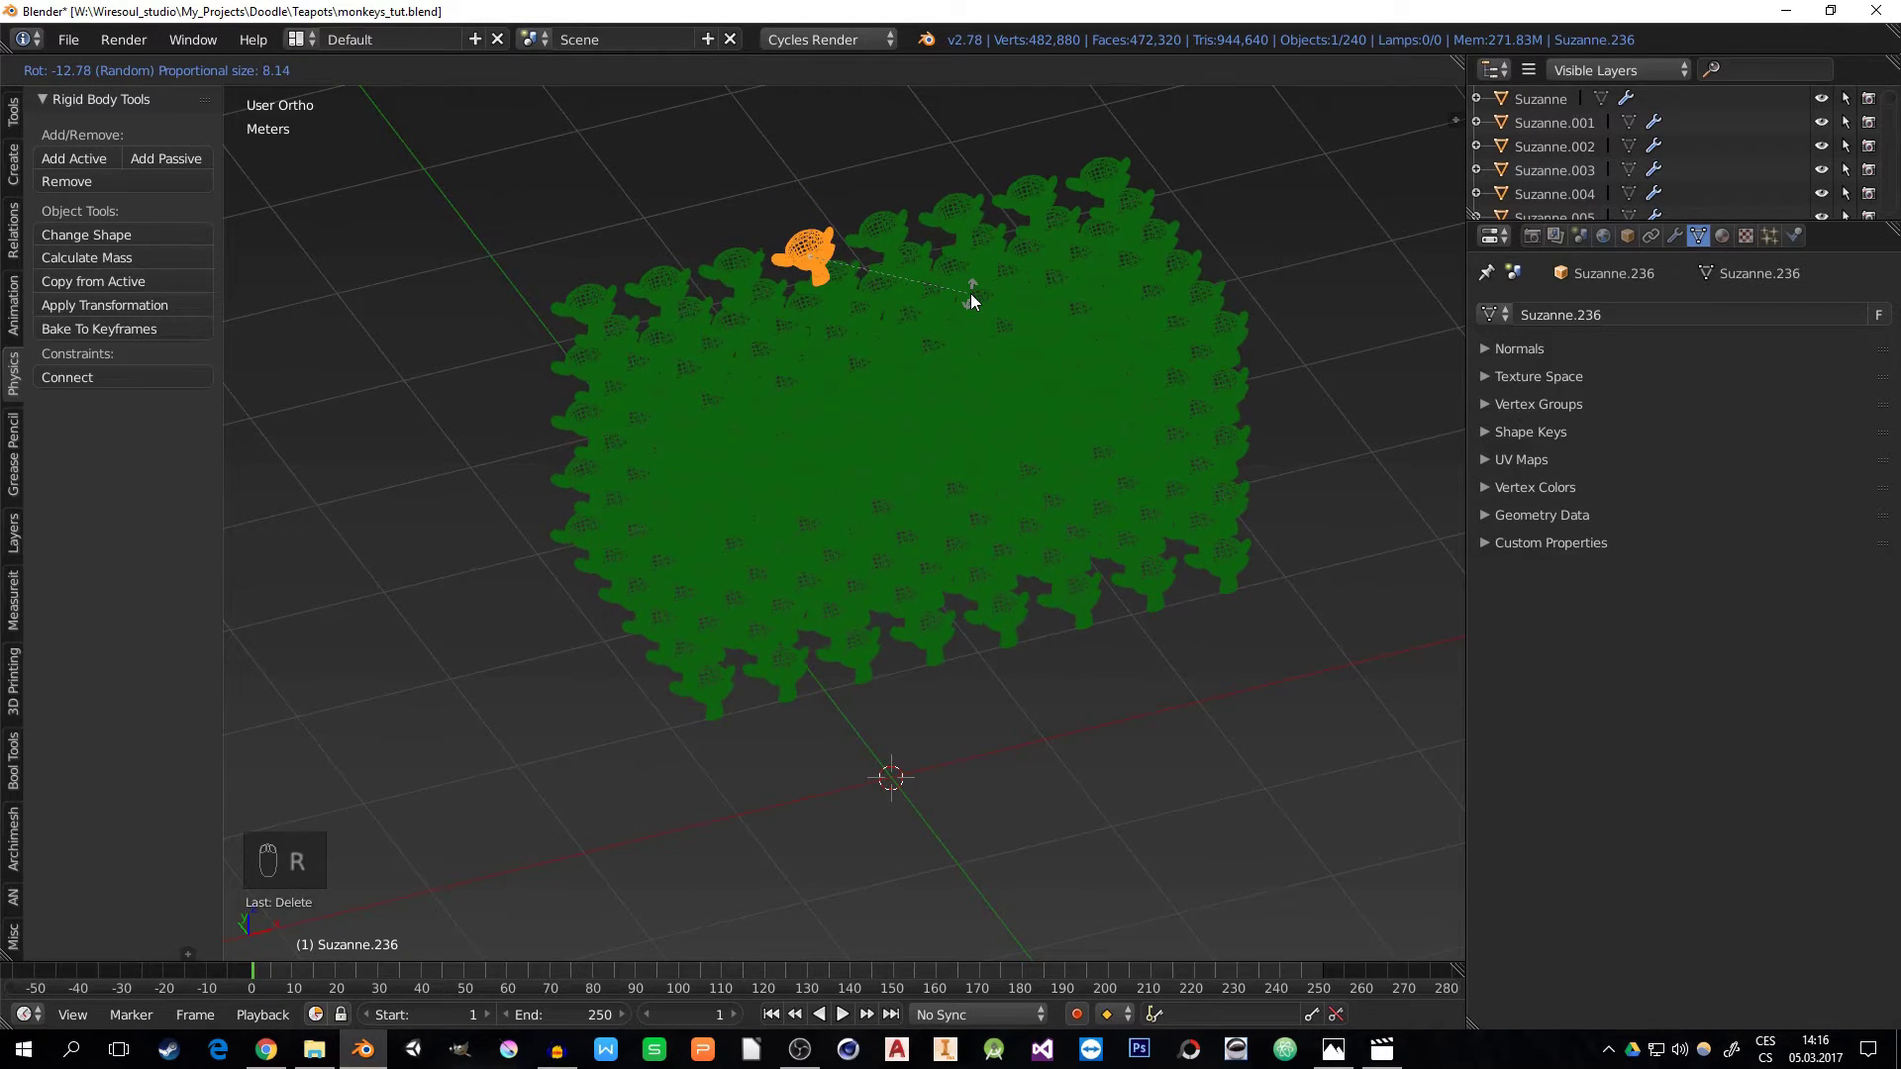
scroll(970, 293, up, 4)
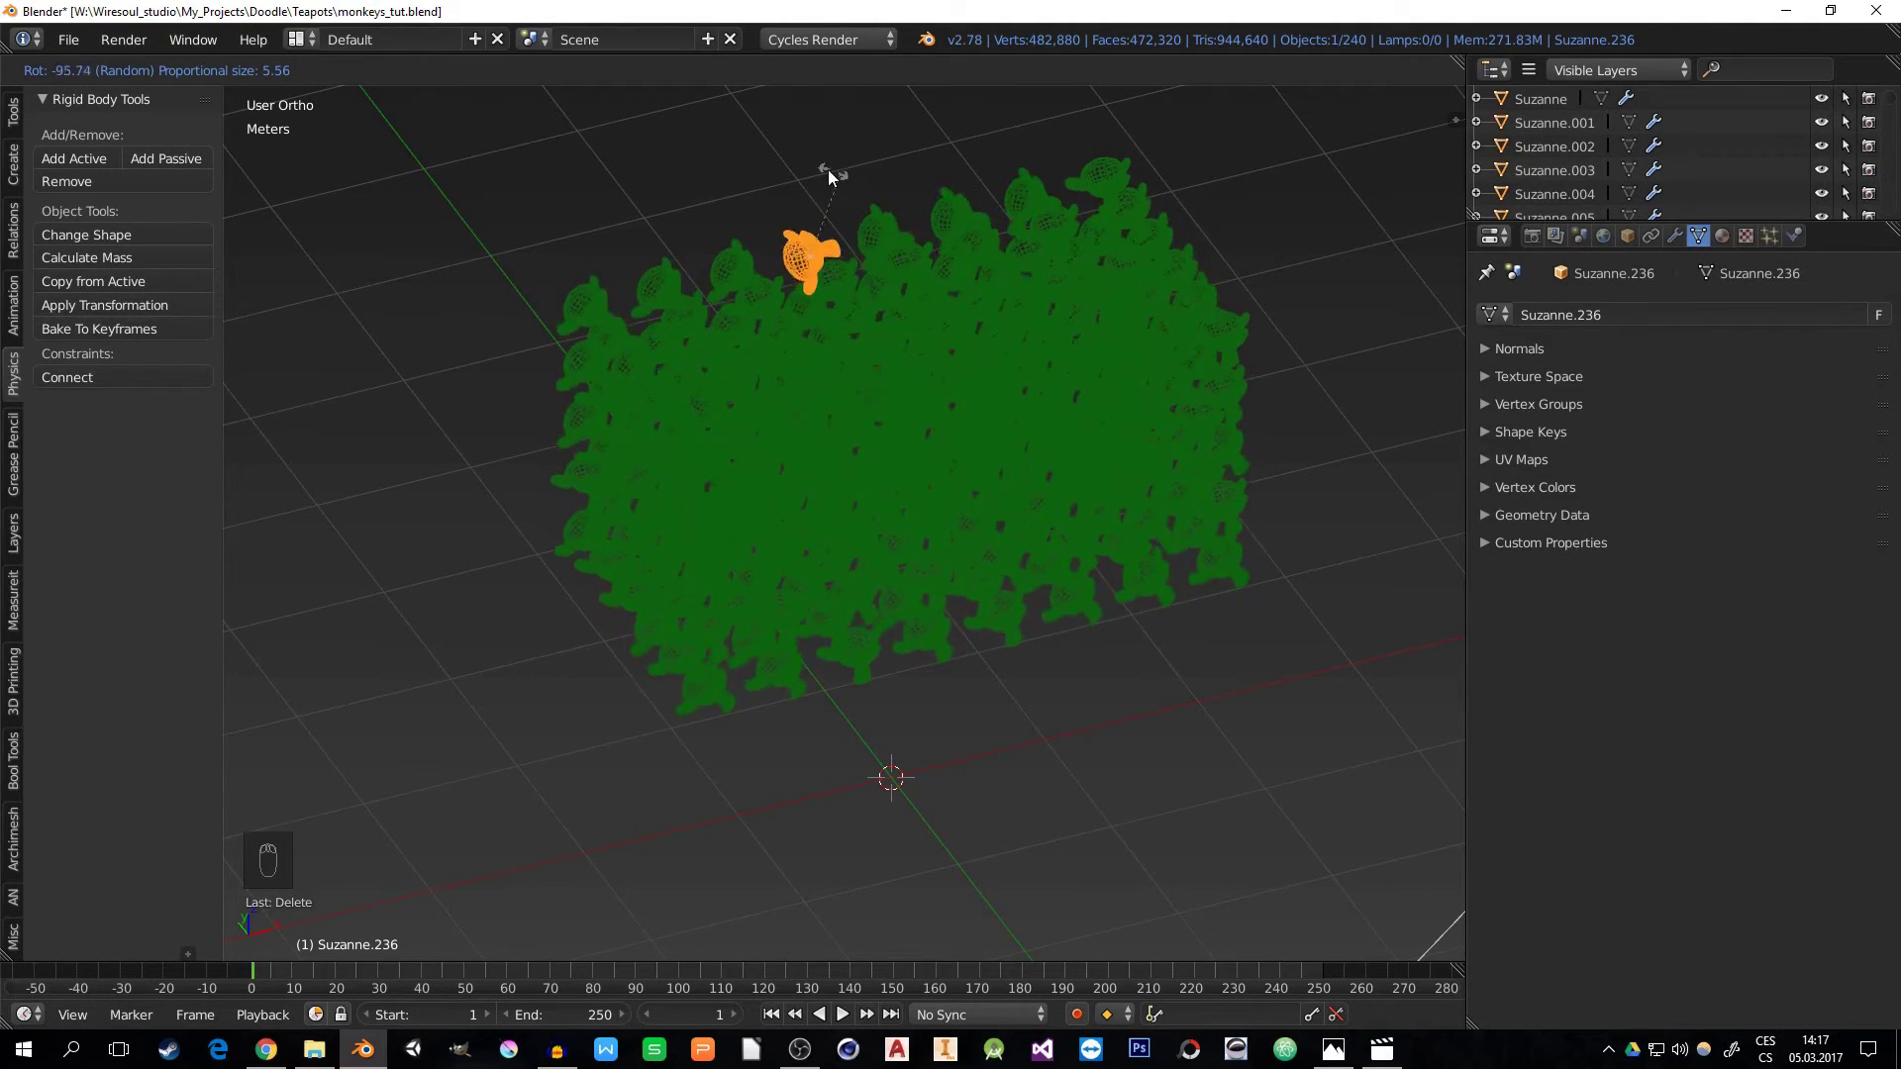
click(883, 261)
- Repeat the random-falloff rotation several times from the same angled view to vary the orientations of all the monkeys
key(r)
click(883, 271)
key(r)
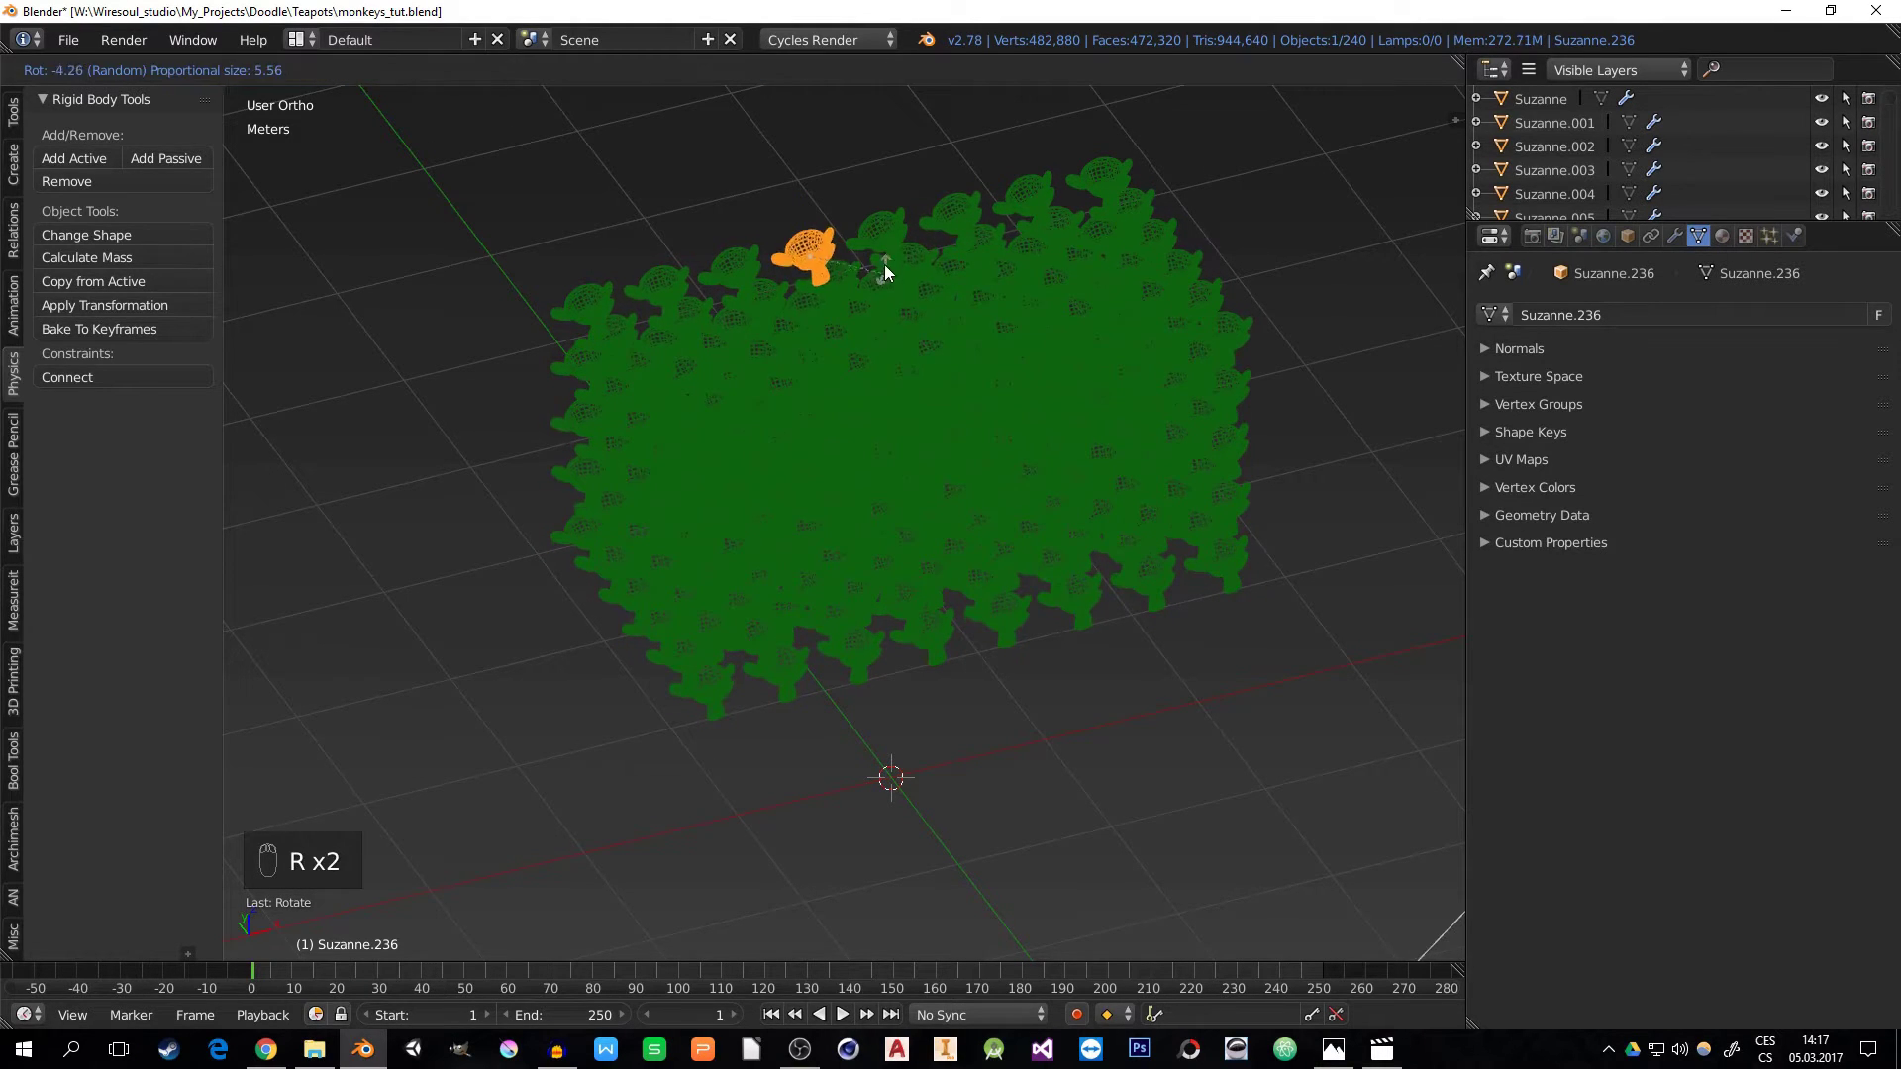
click(883, 250)
key(r)
click(852, 315)
key(r)
click(807, 321)
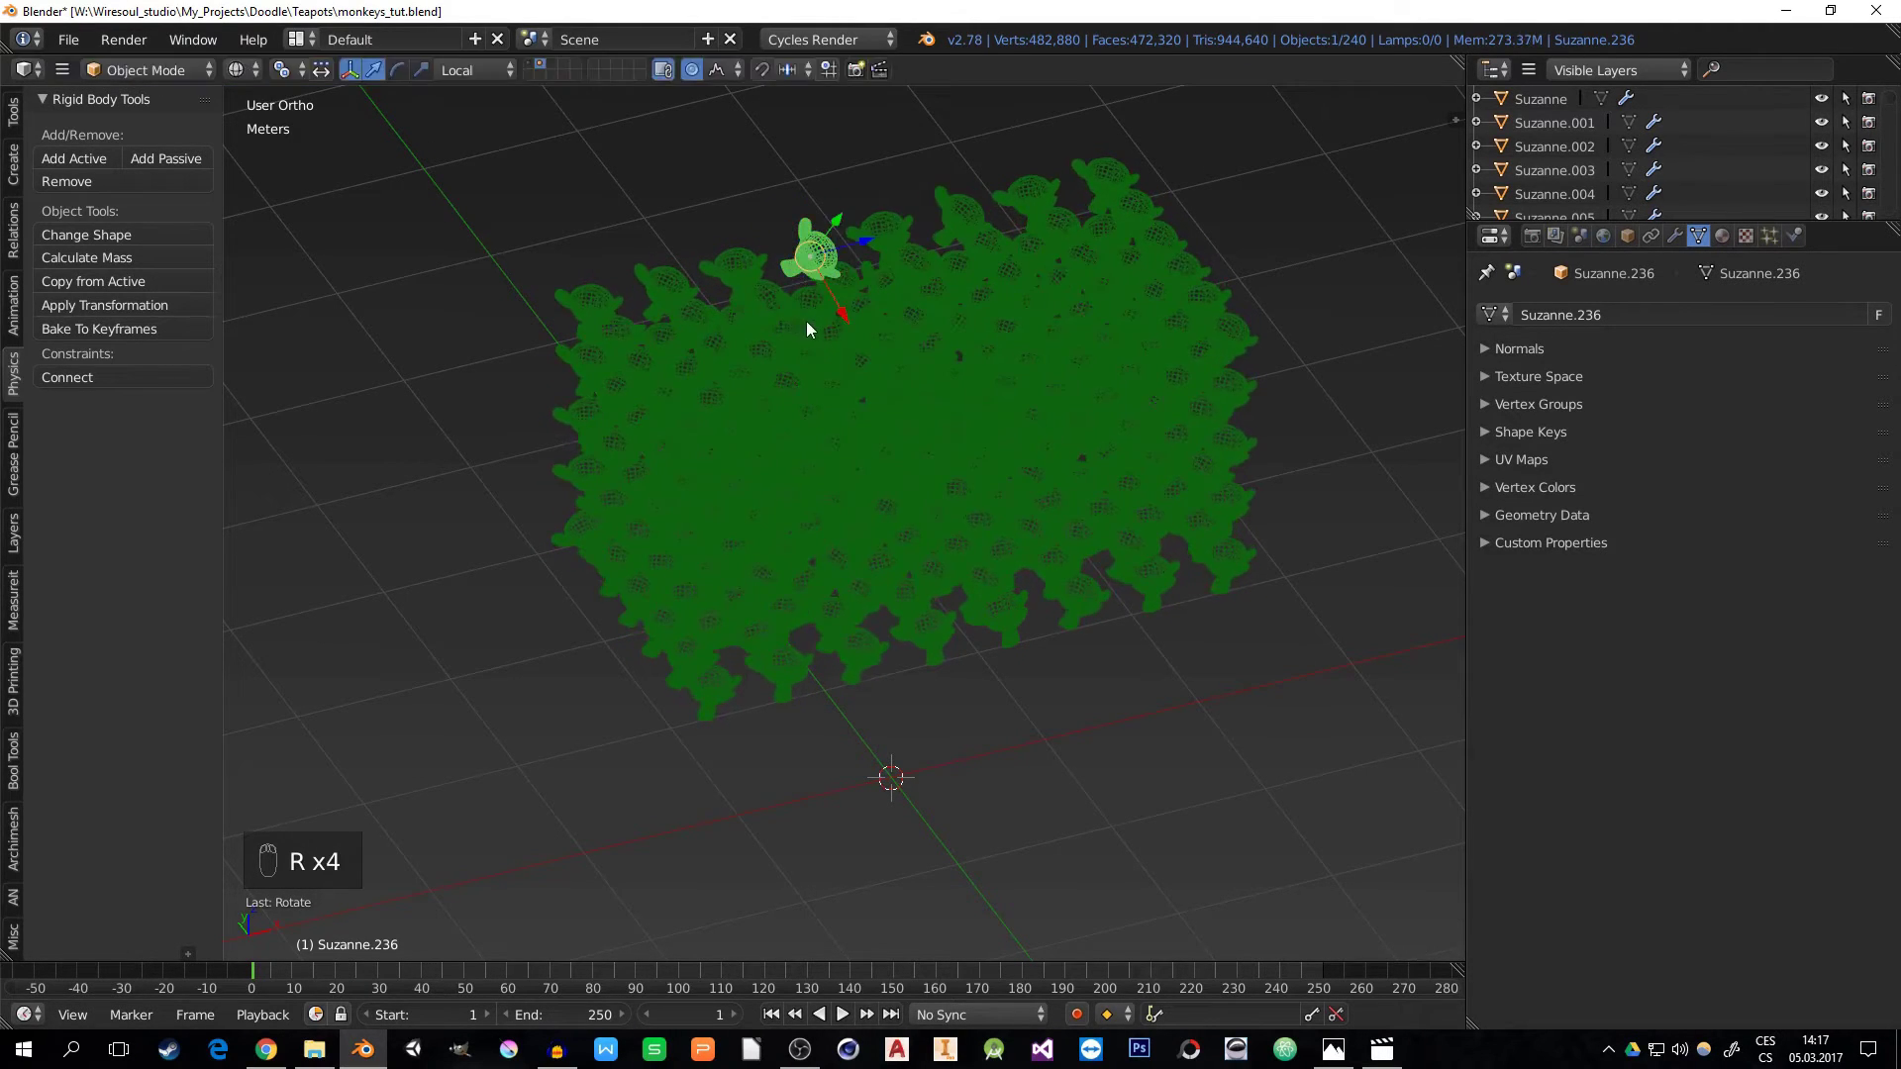
key(r)
click(872, 238)
key(r)
click(863, 190)
key(r)
click(861, 308)
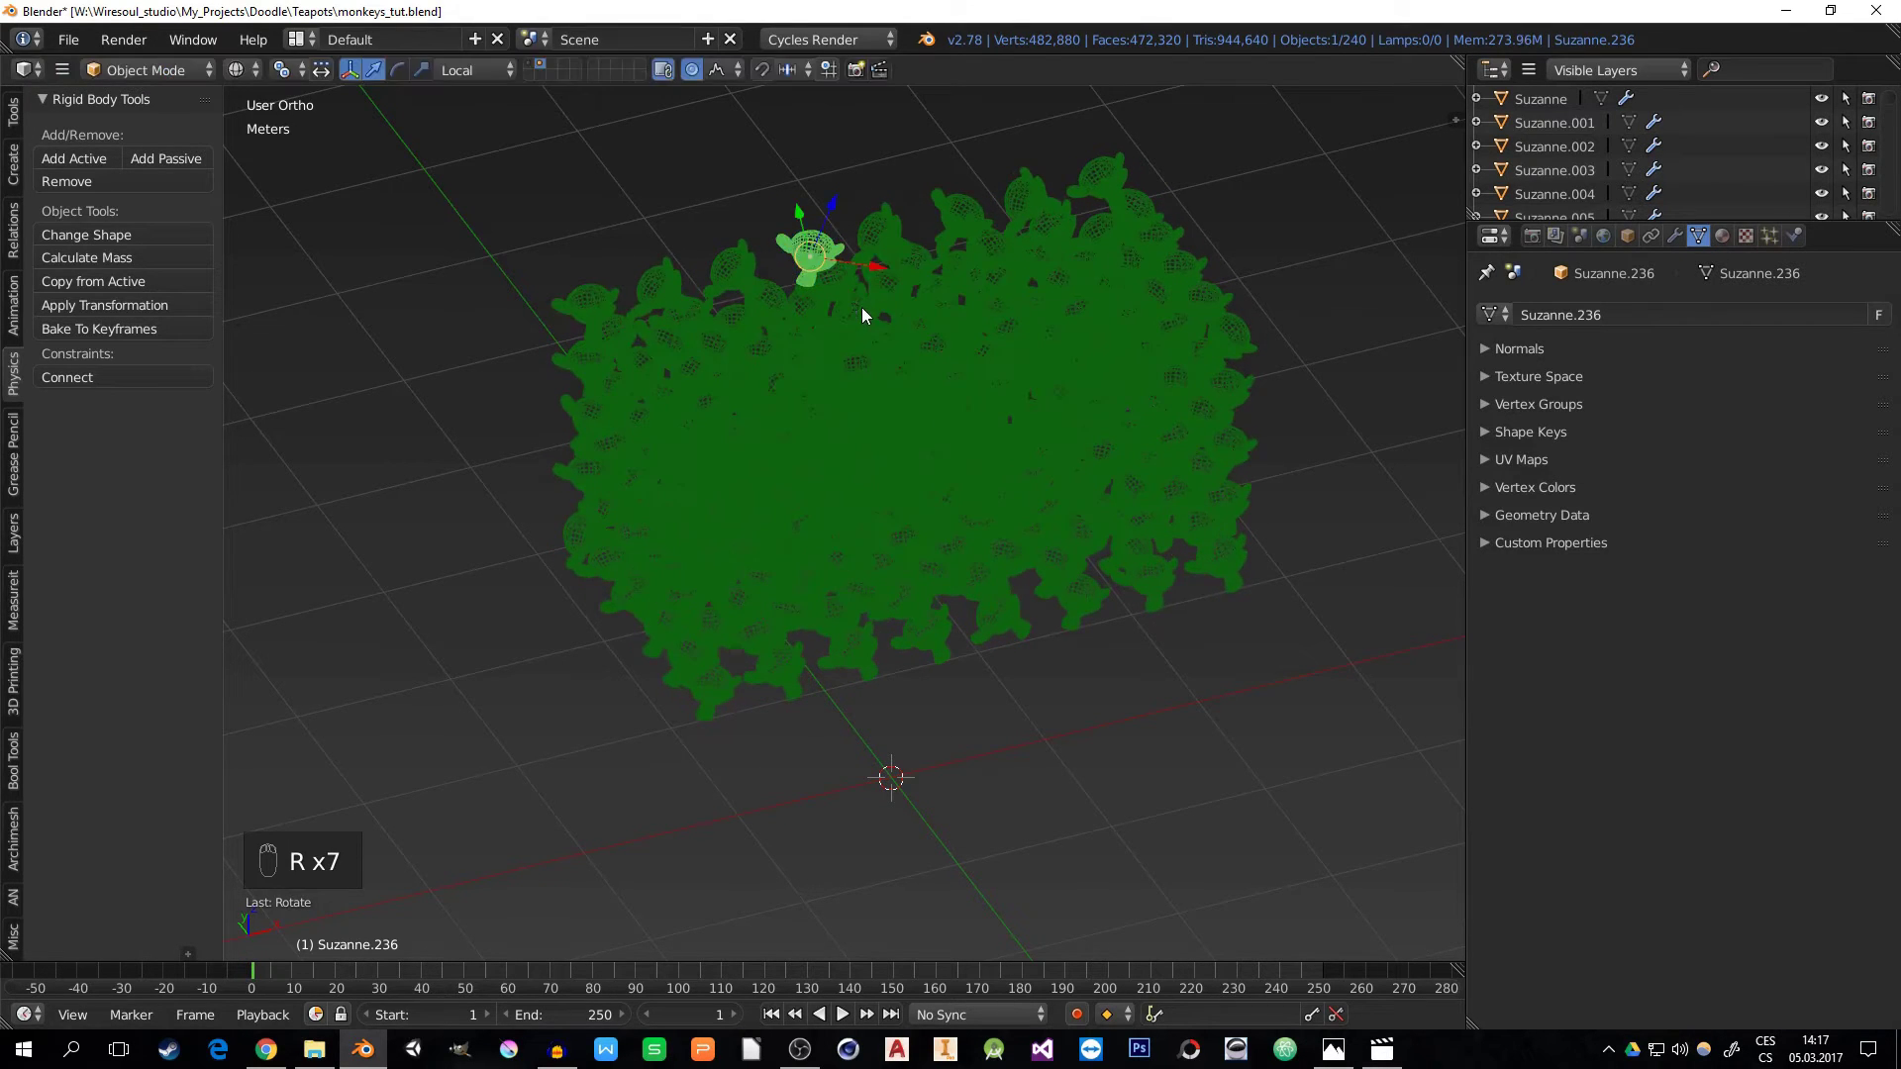
key(r)
click(883, 244)
- Rotate the monkeys randomly several more times around the axis of a side-on view of the stack
middle_drag(883, 244, 1069, 298)
key(r)
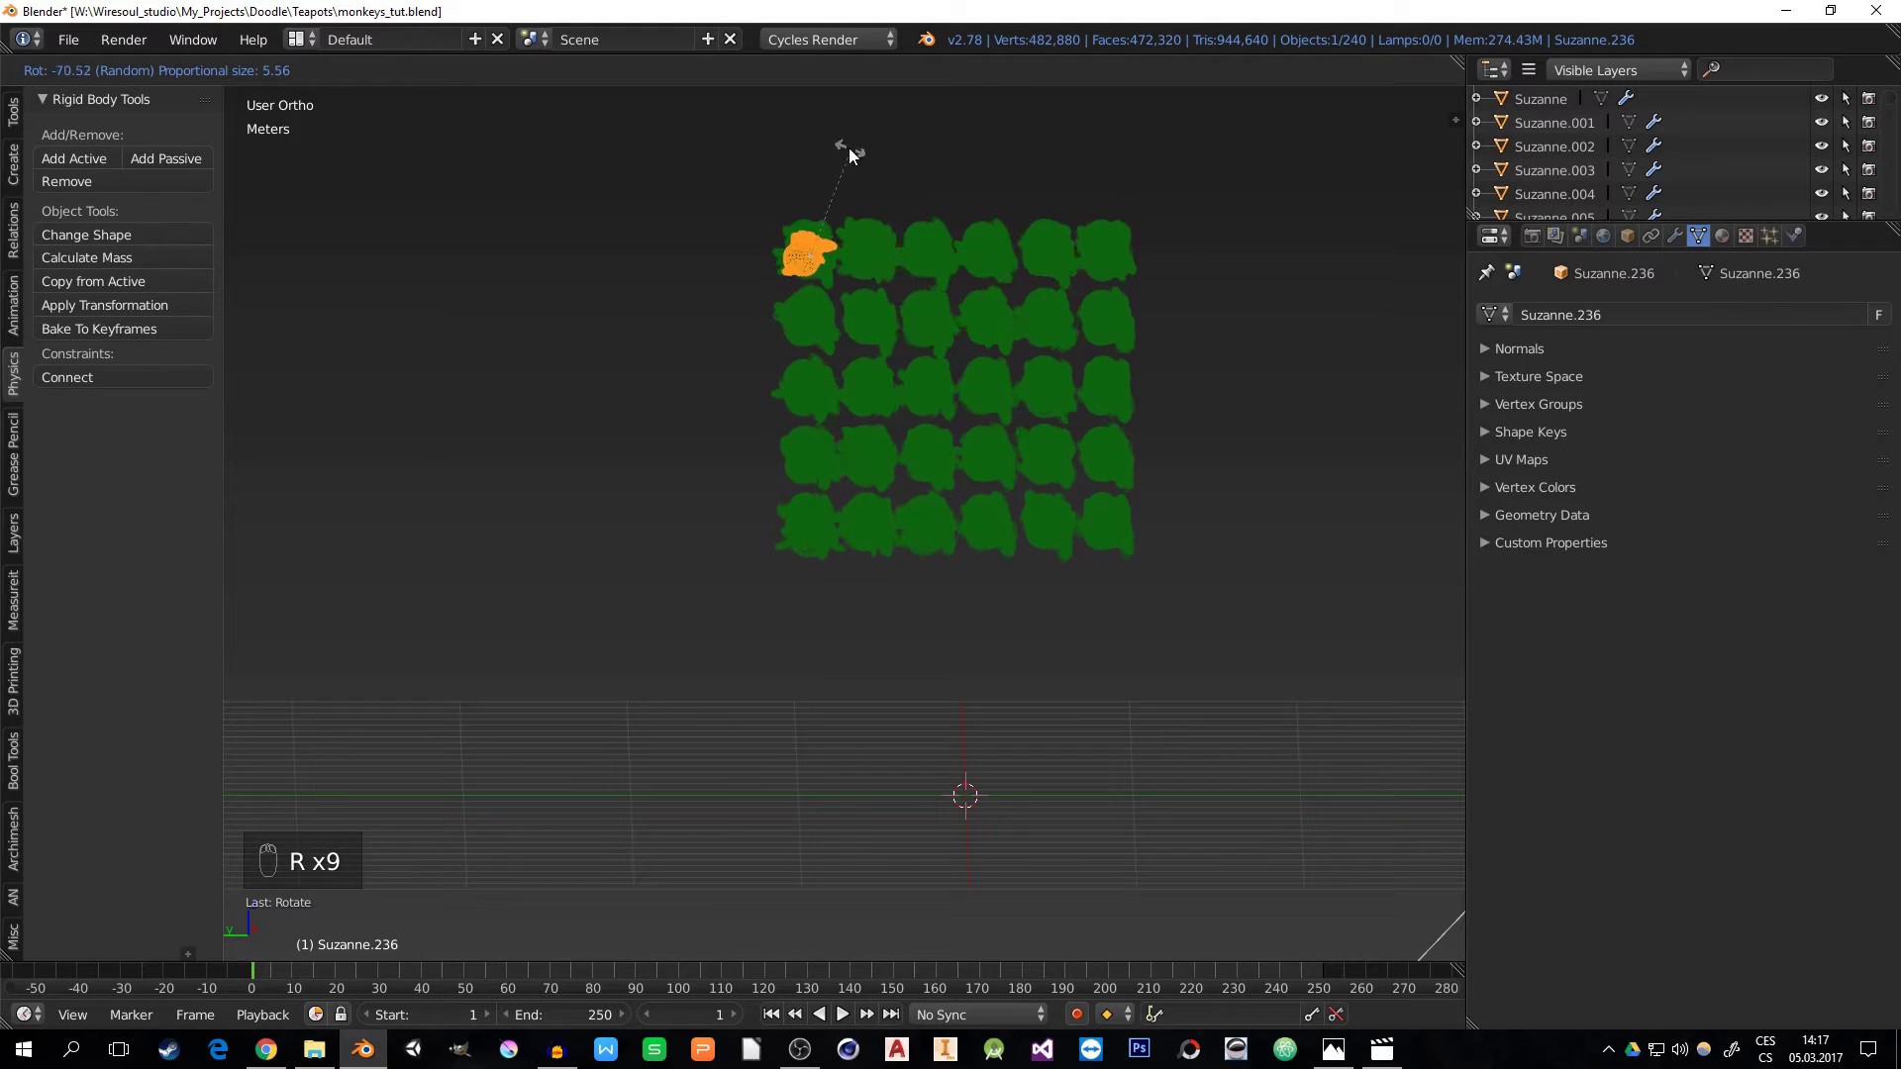
click(785, 163)
key(r)
click(874, 164)
key(r)
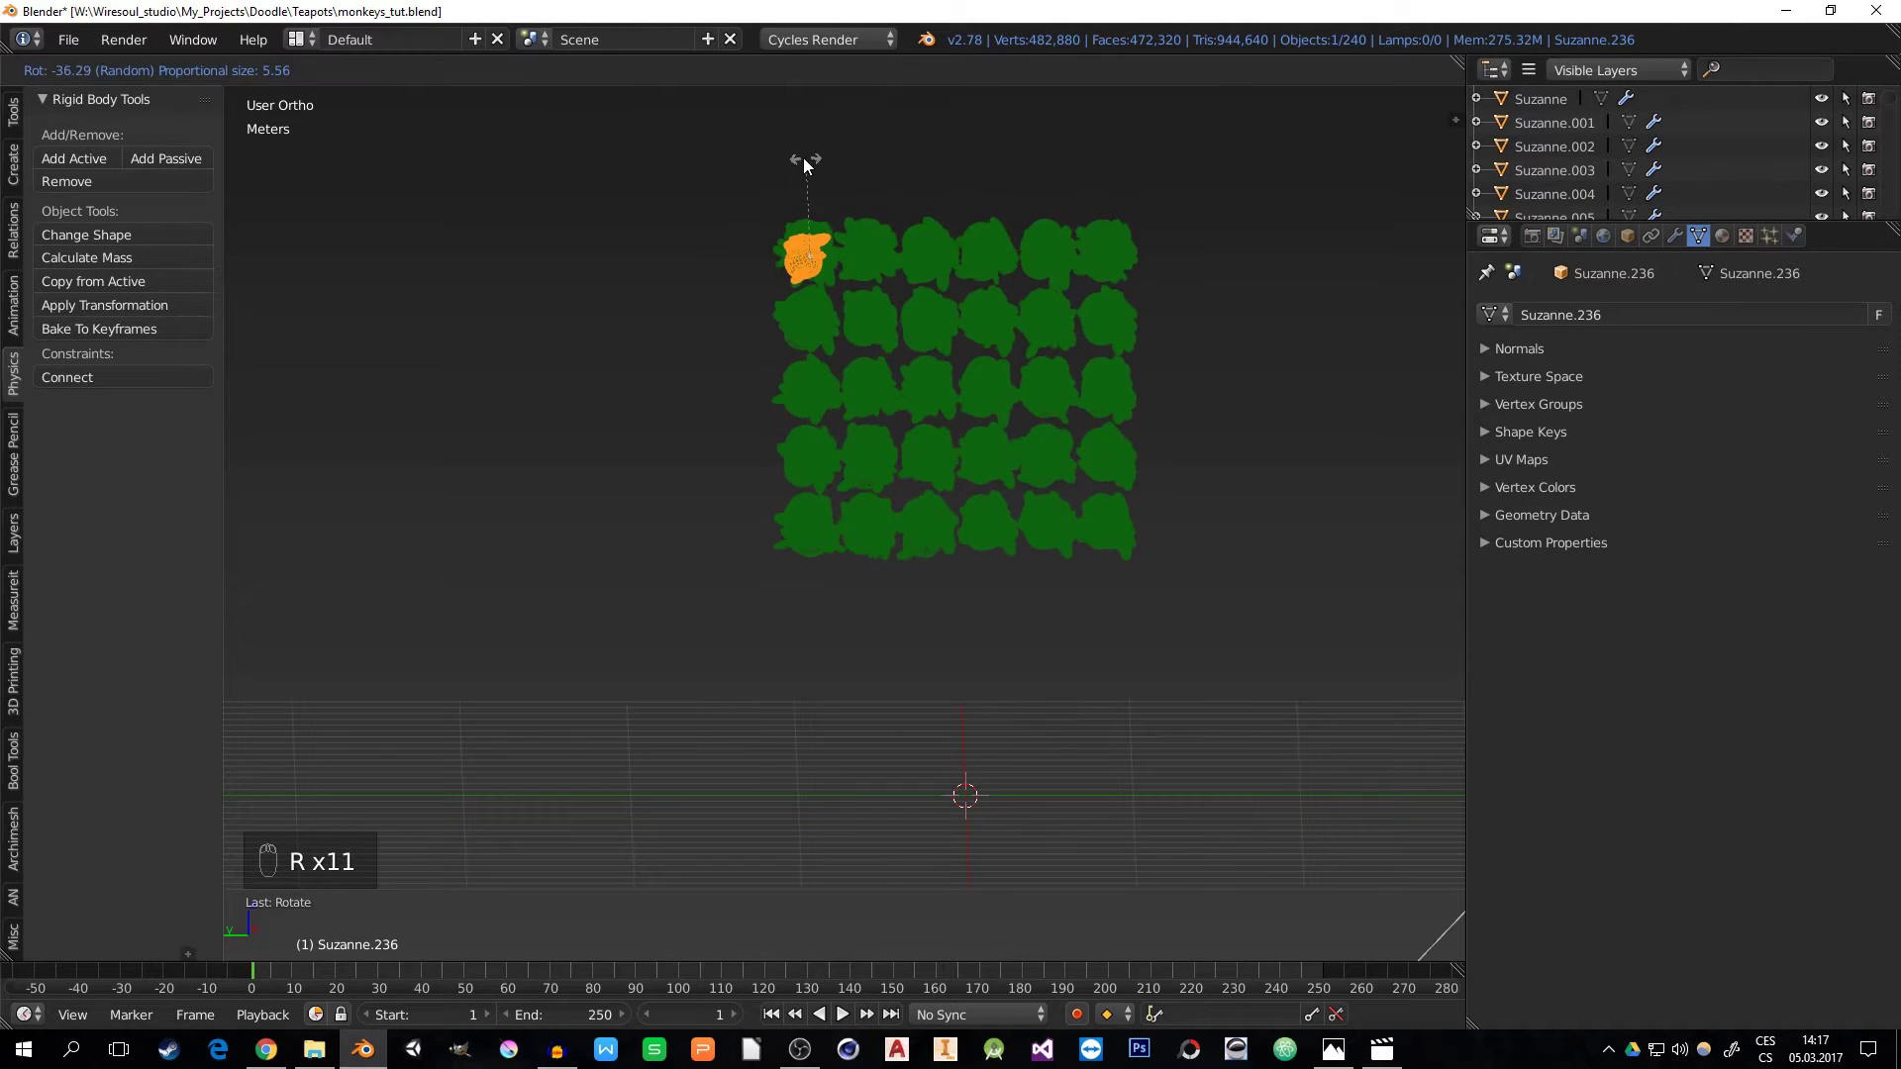
click(767, 170)
key(r)
click(837, 179)
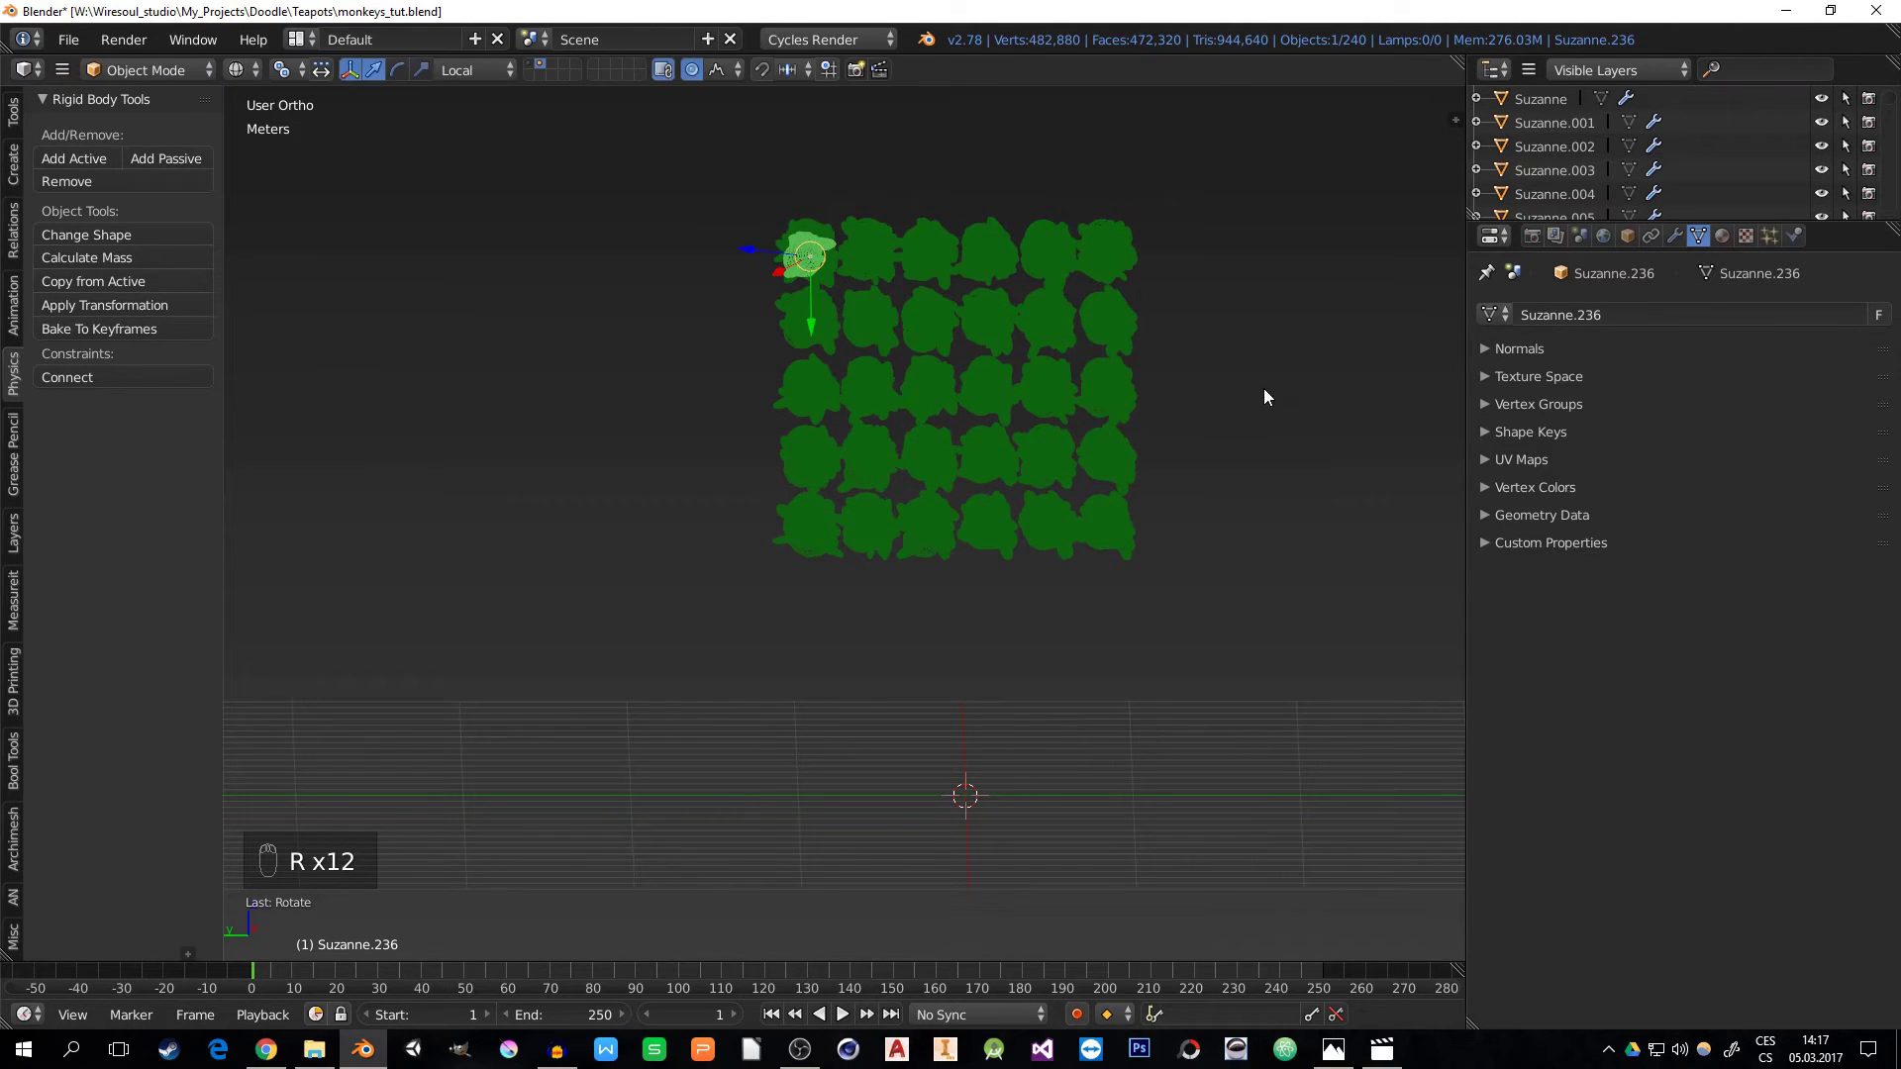
- Move the selected monkey repeatedly by small amounts with random falloff to scatter the positions throughout the stack
middle_drag(1263, 397, 970, 368)
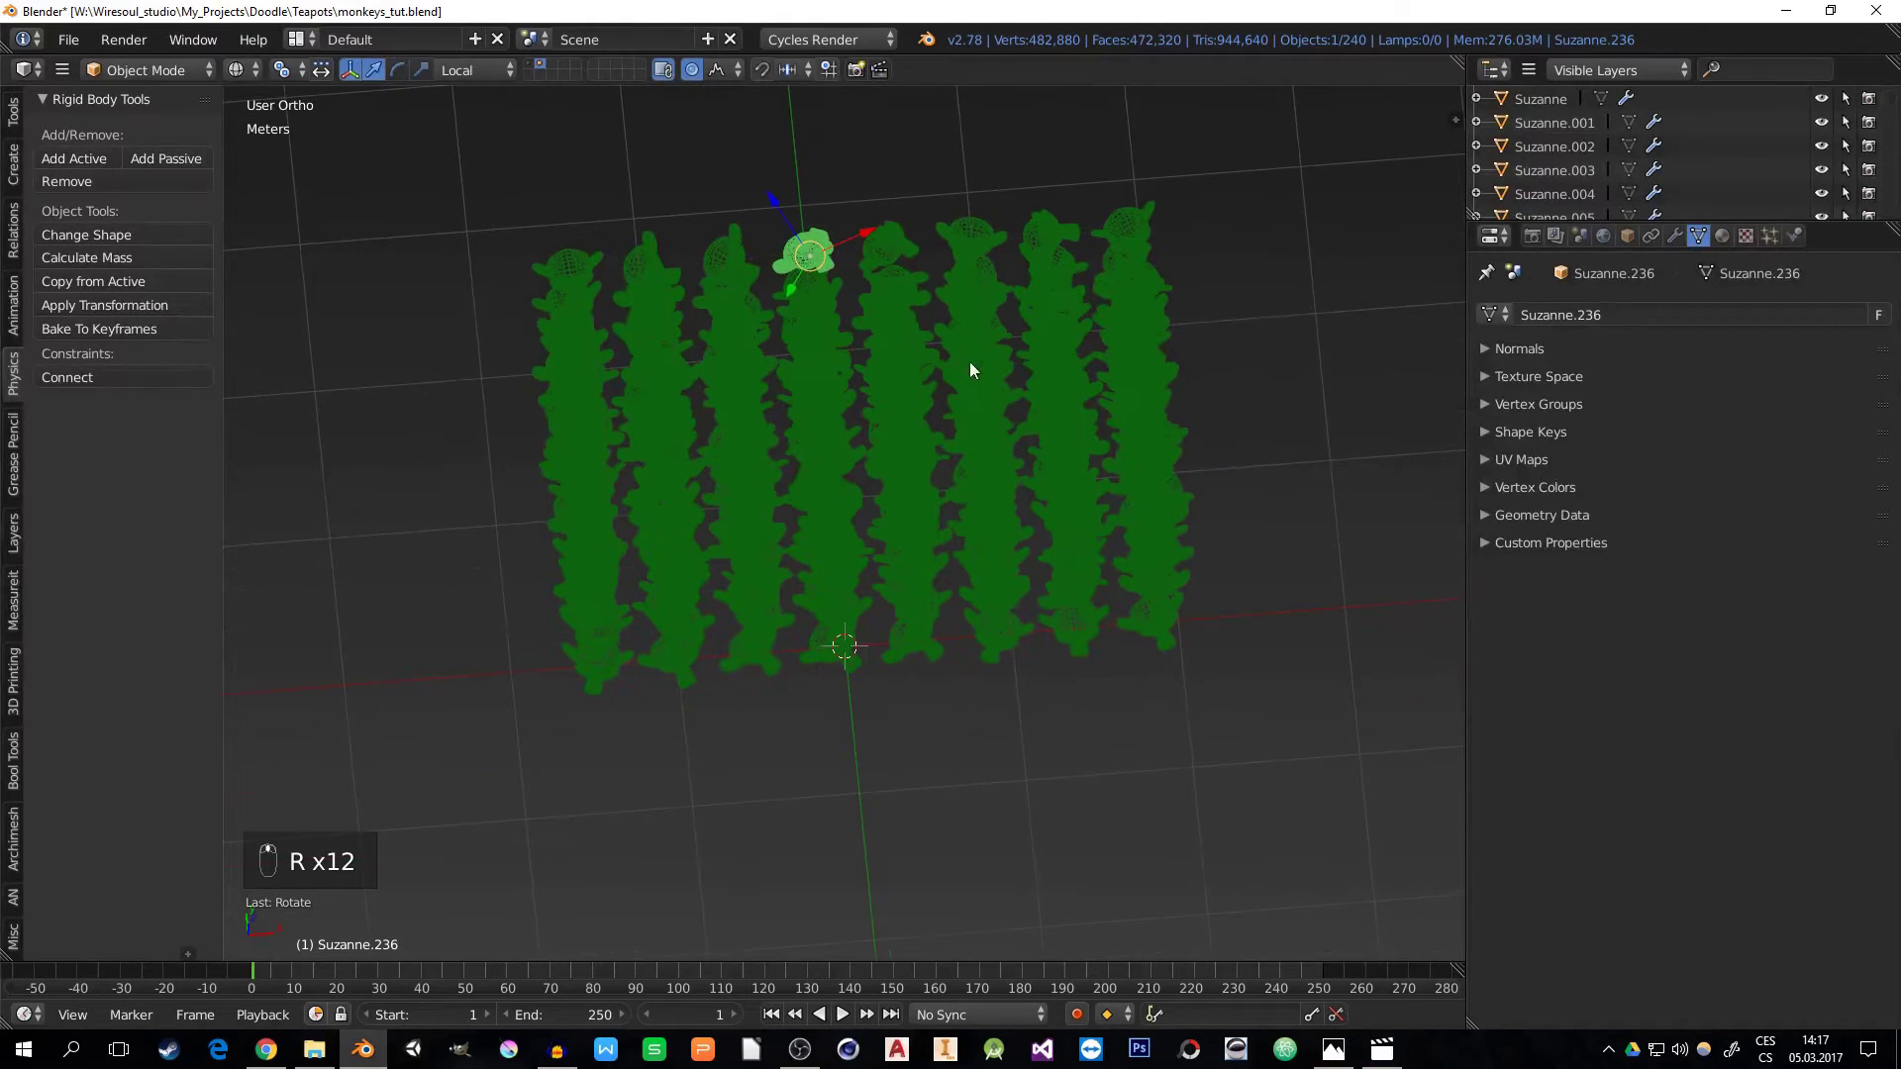
key(g)
click(923, 237)
key(g)
click(933, 237)
key(g)
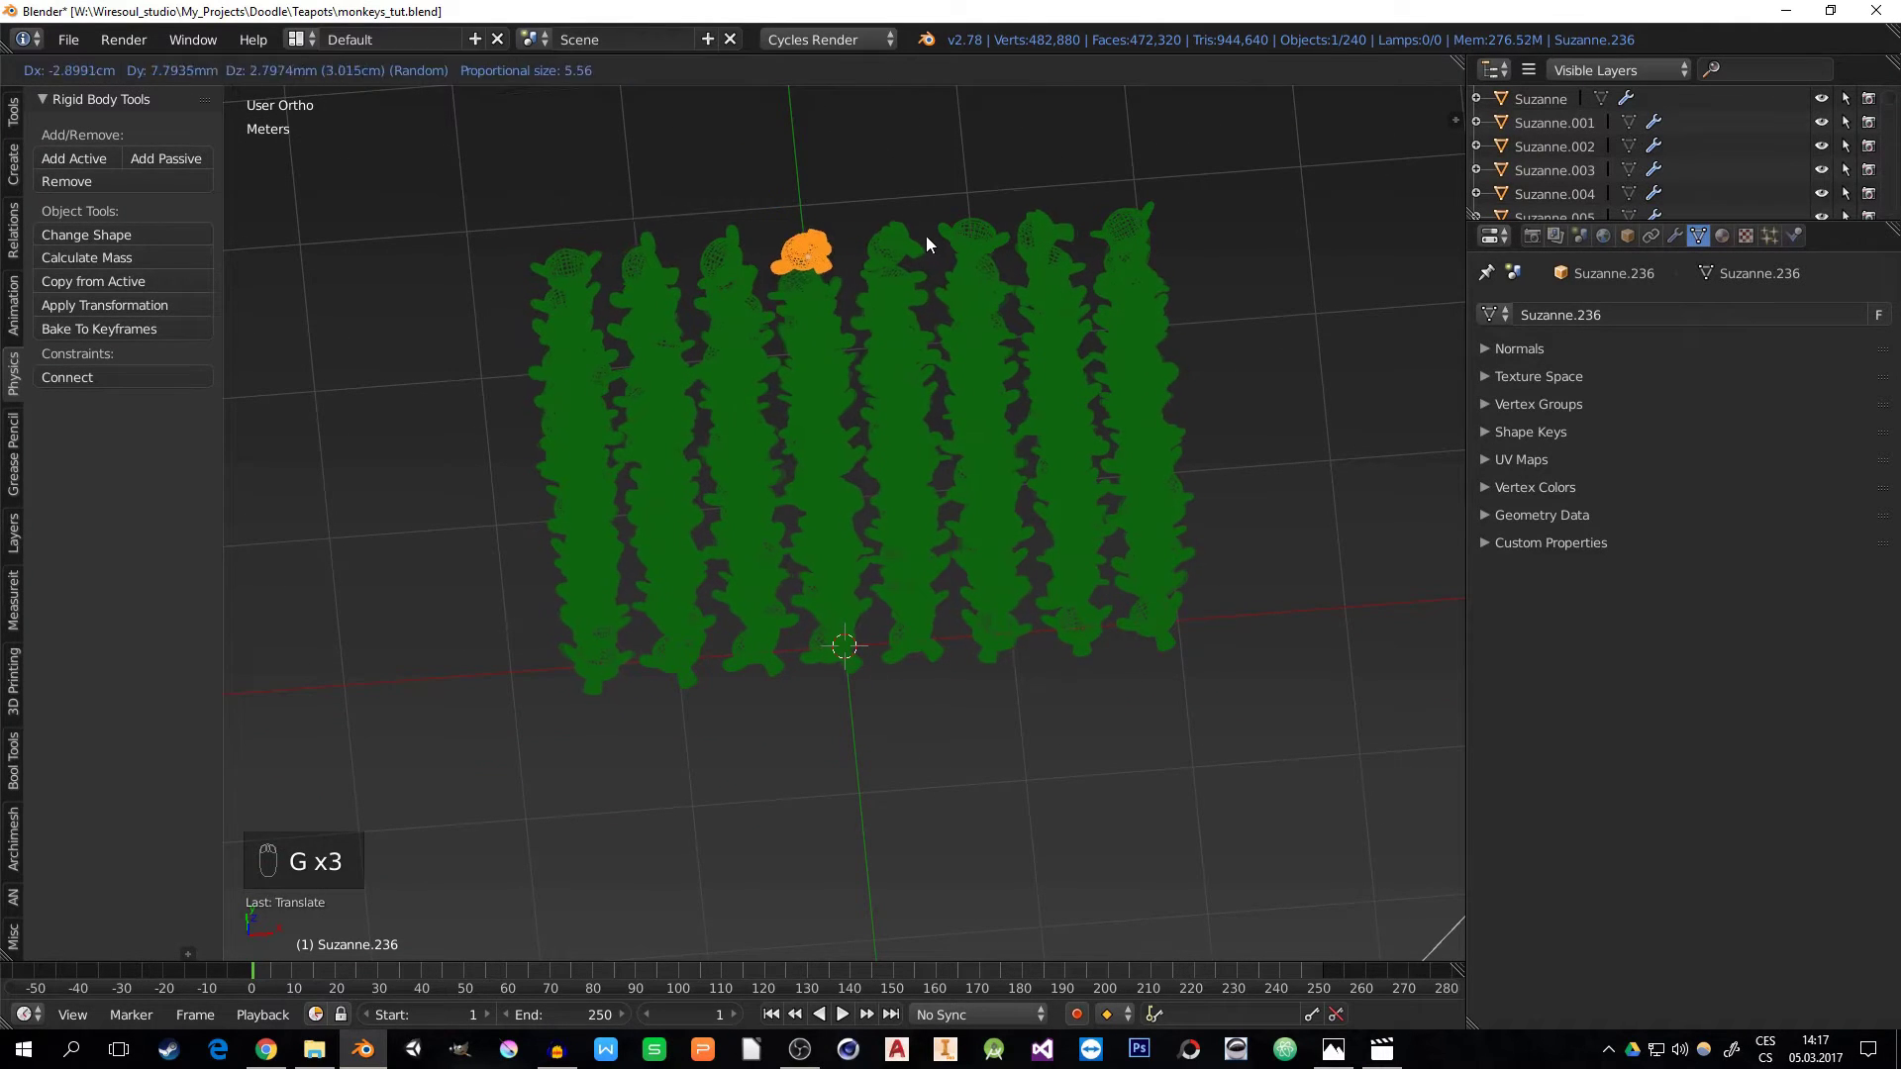
click(925, 236)
key(g)
click(936, 241)
key(g)
click(949, 227)
key(g)
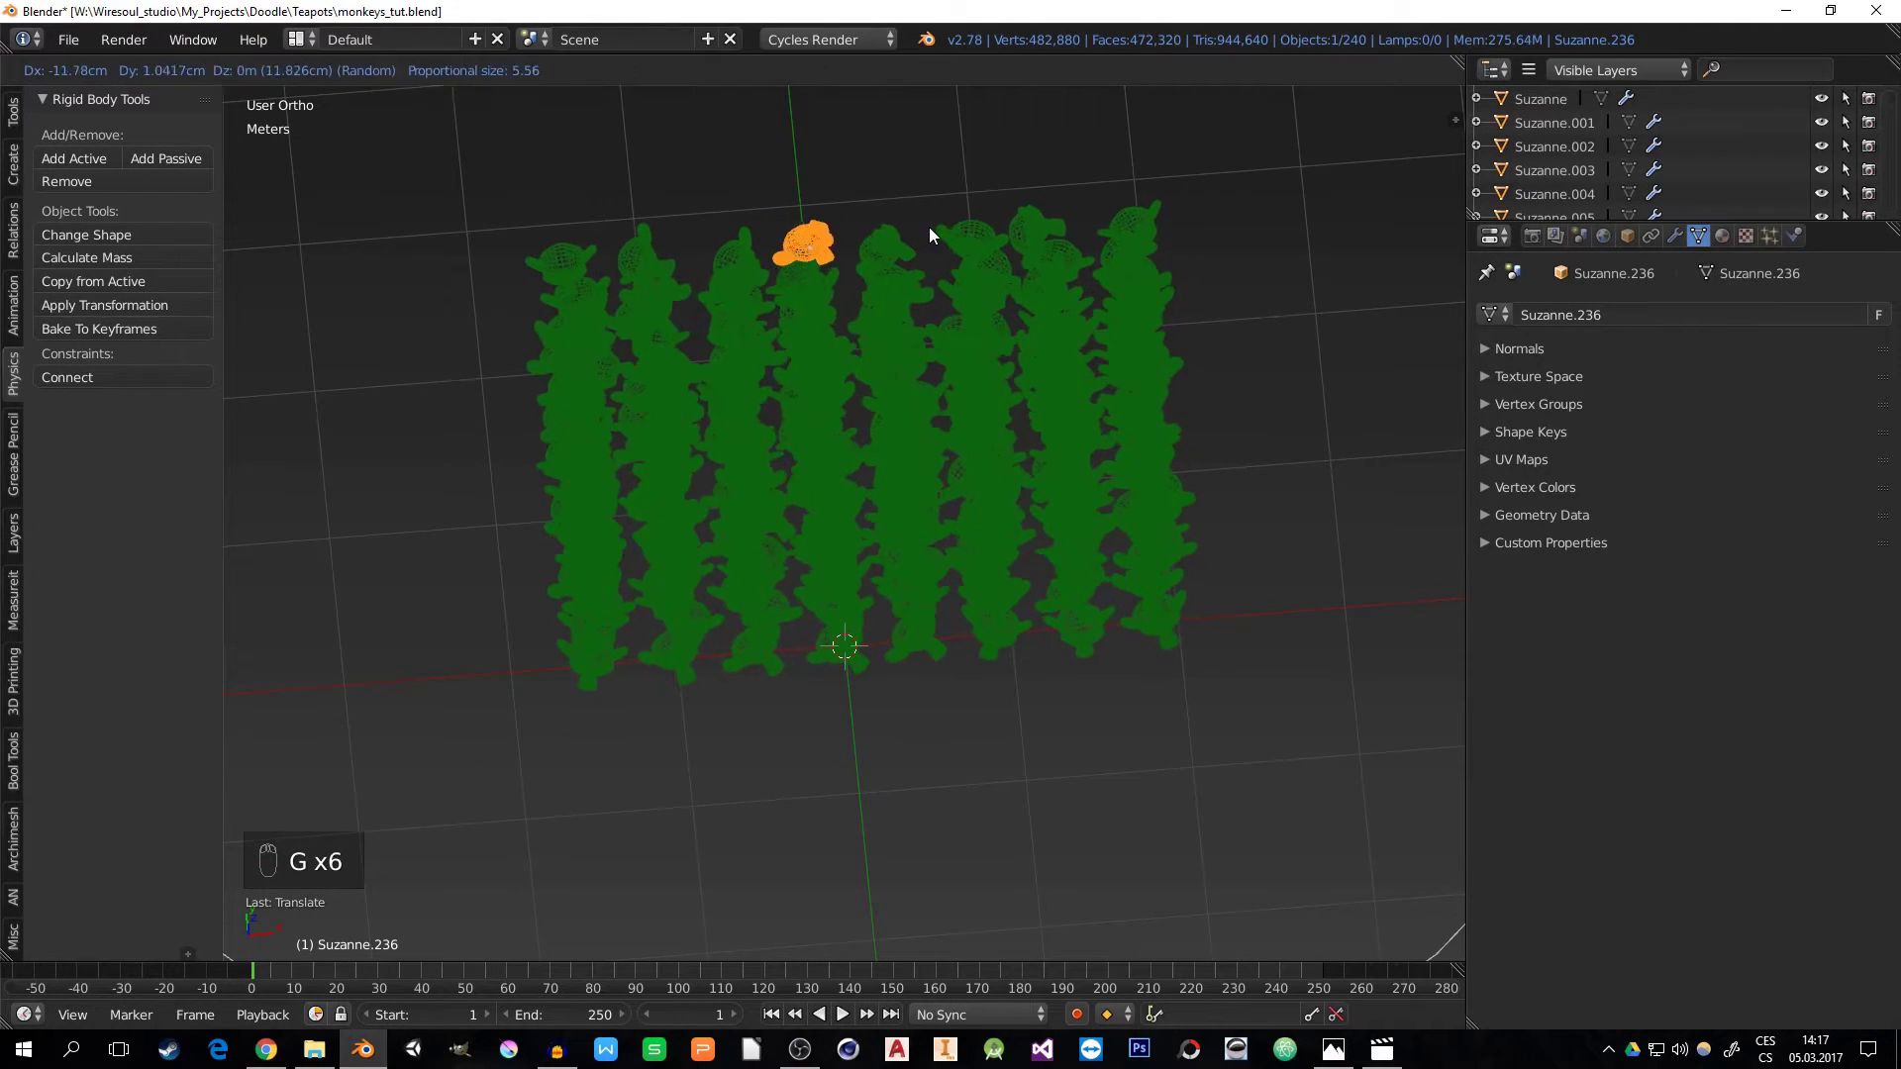
click(931, 236)
key(g)
click(940, 241)
key(g)
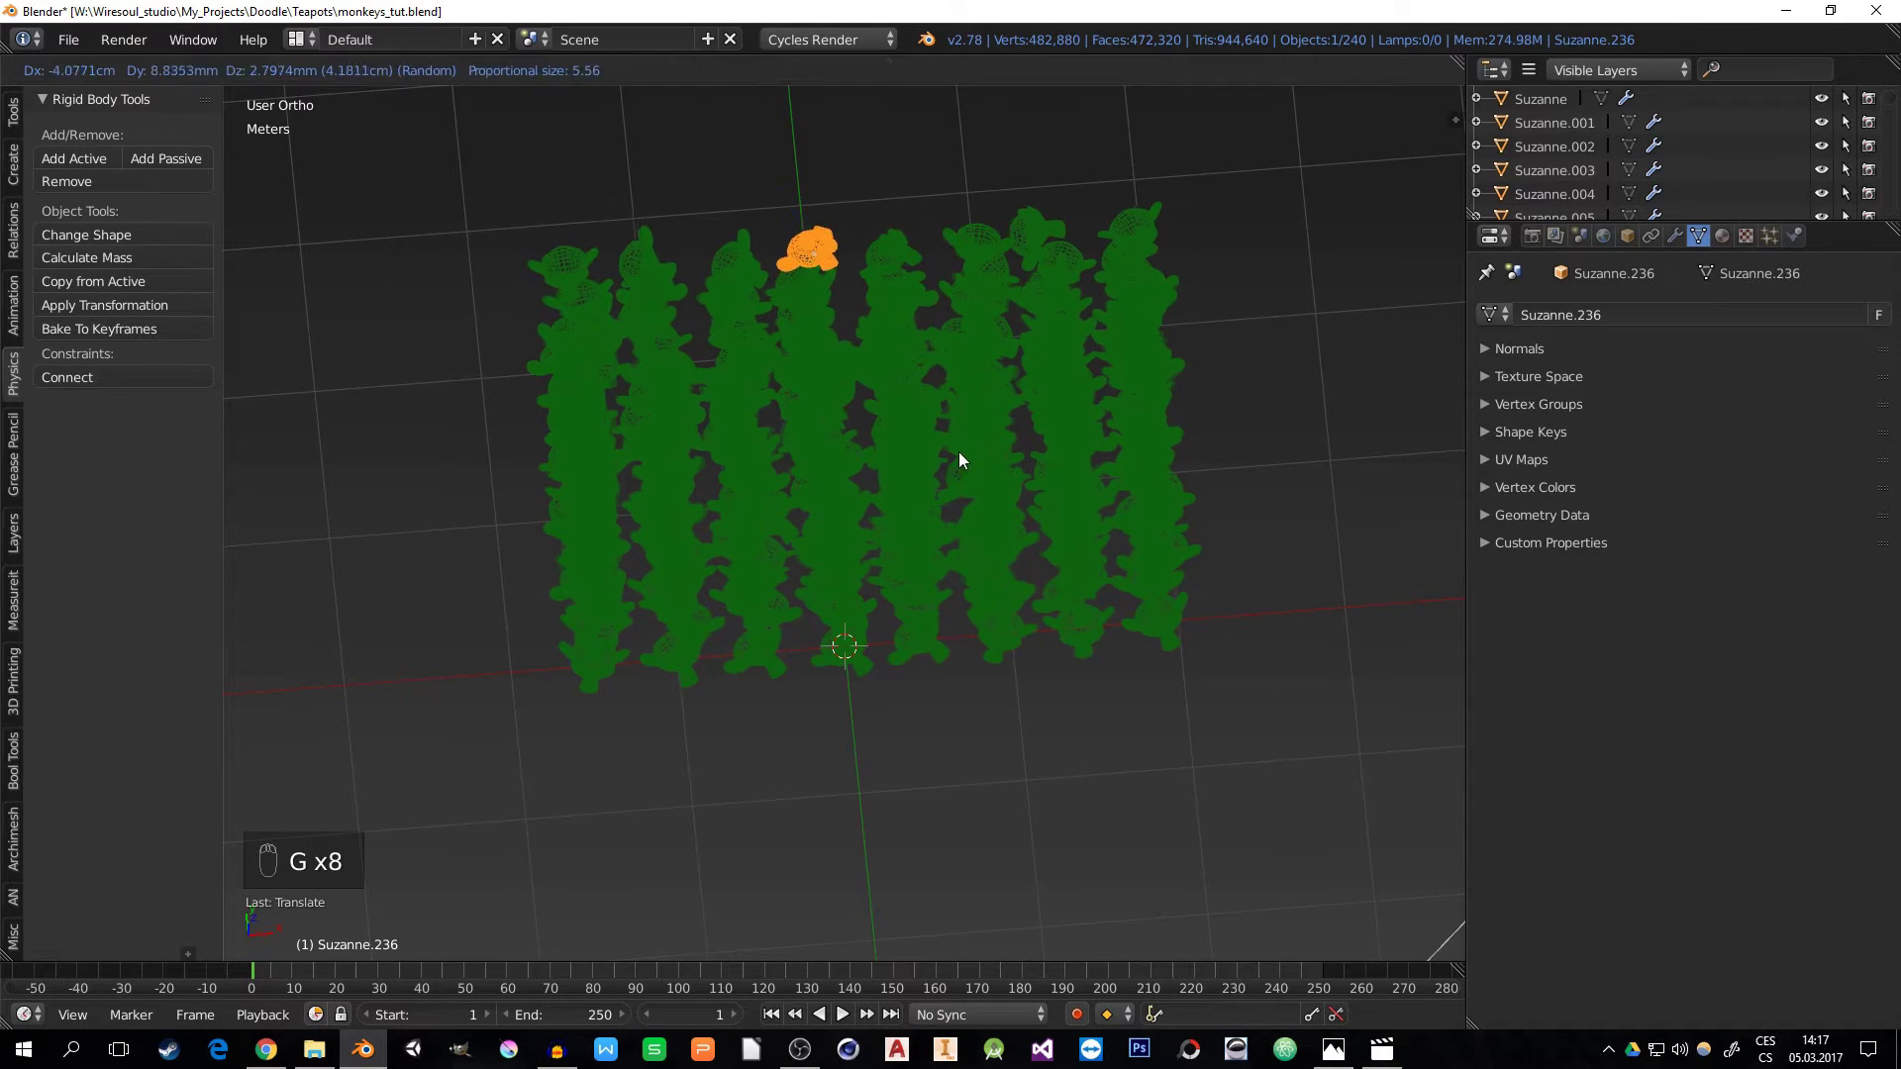
click(961, 456)
key(g)
click(992, 465)
- Check the scattered stack from several angles and from above, and turn off proportional editing
middle_drag(994, 472, 953, 427)
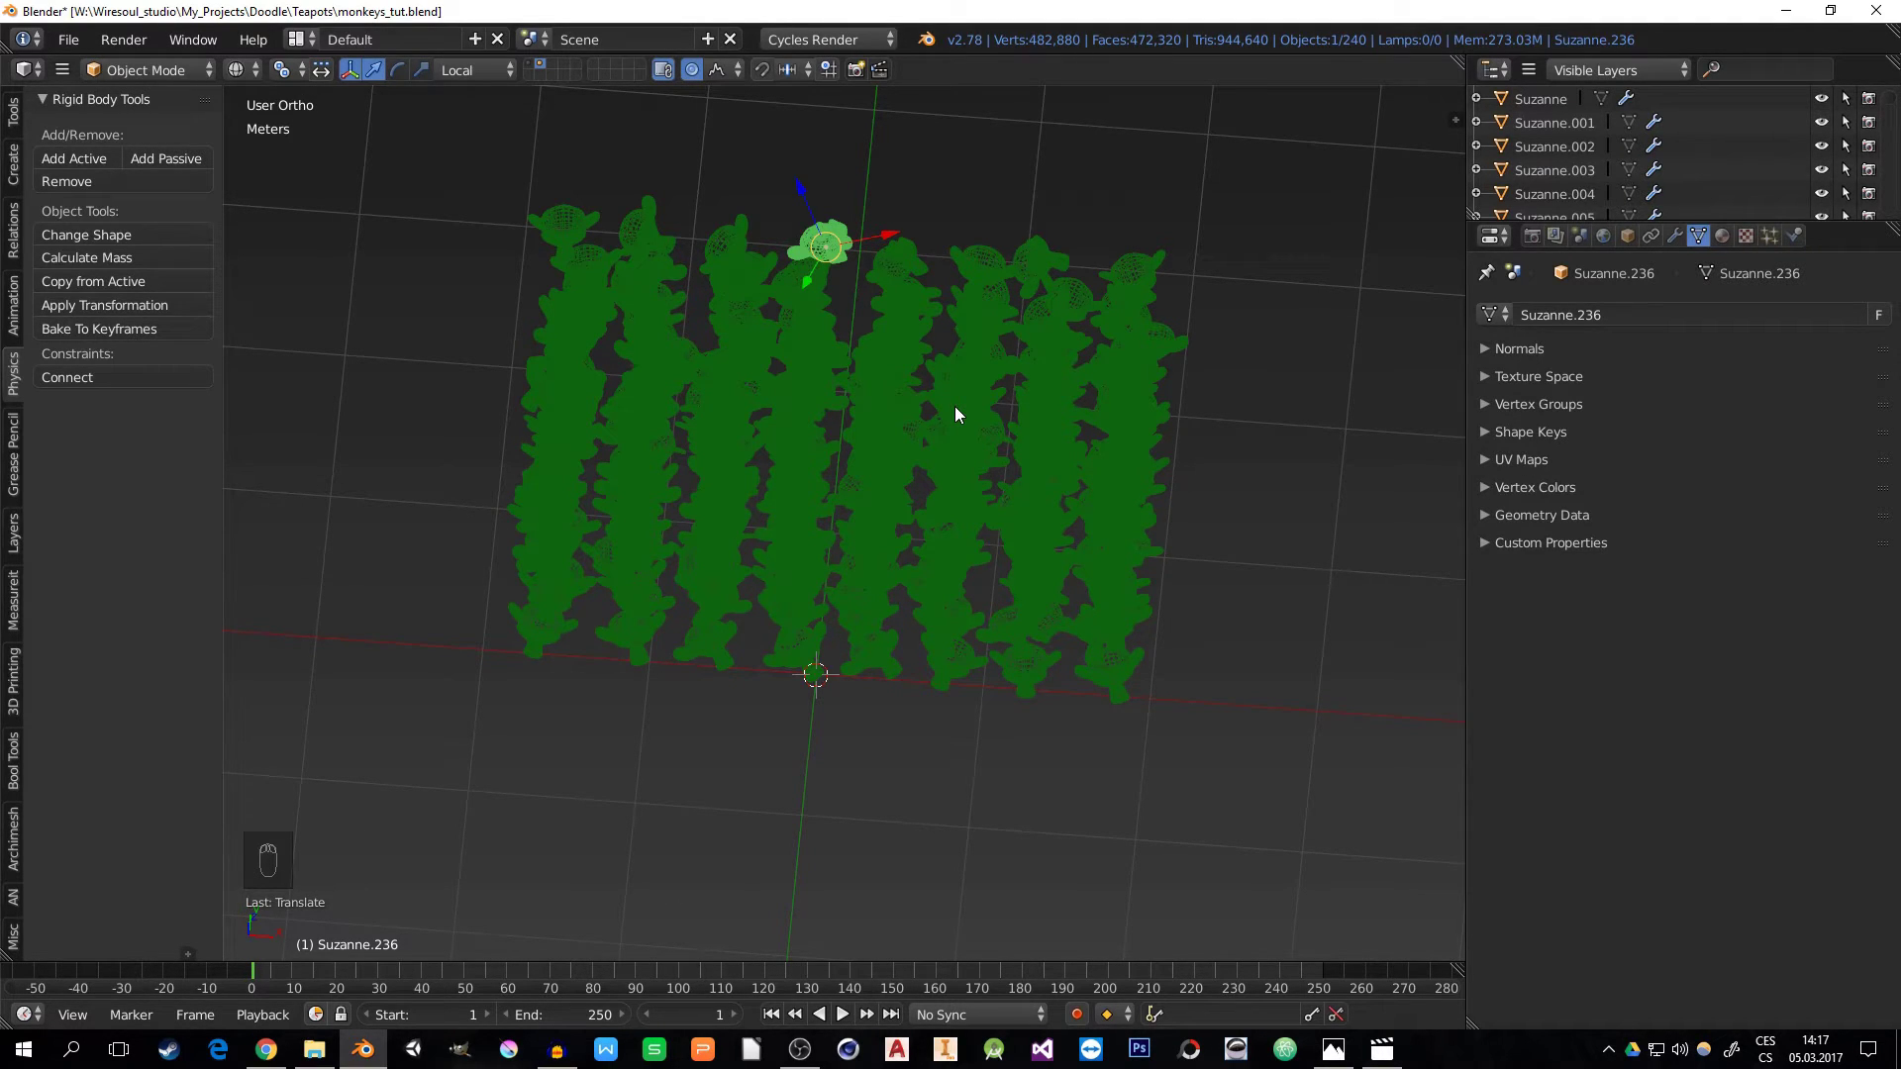
middle_drag(901, 430, 927, 363)
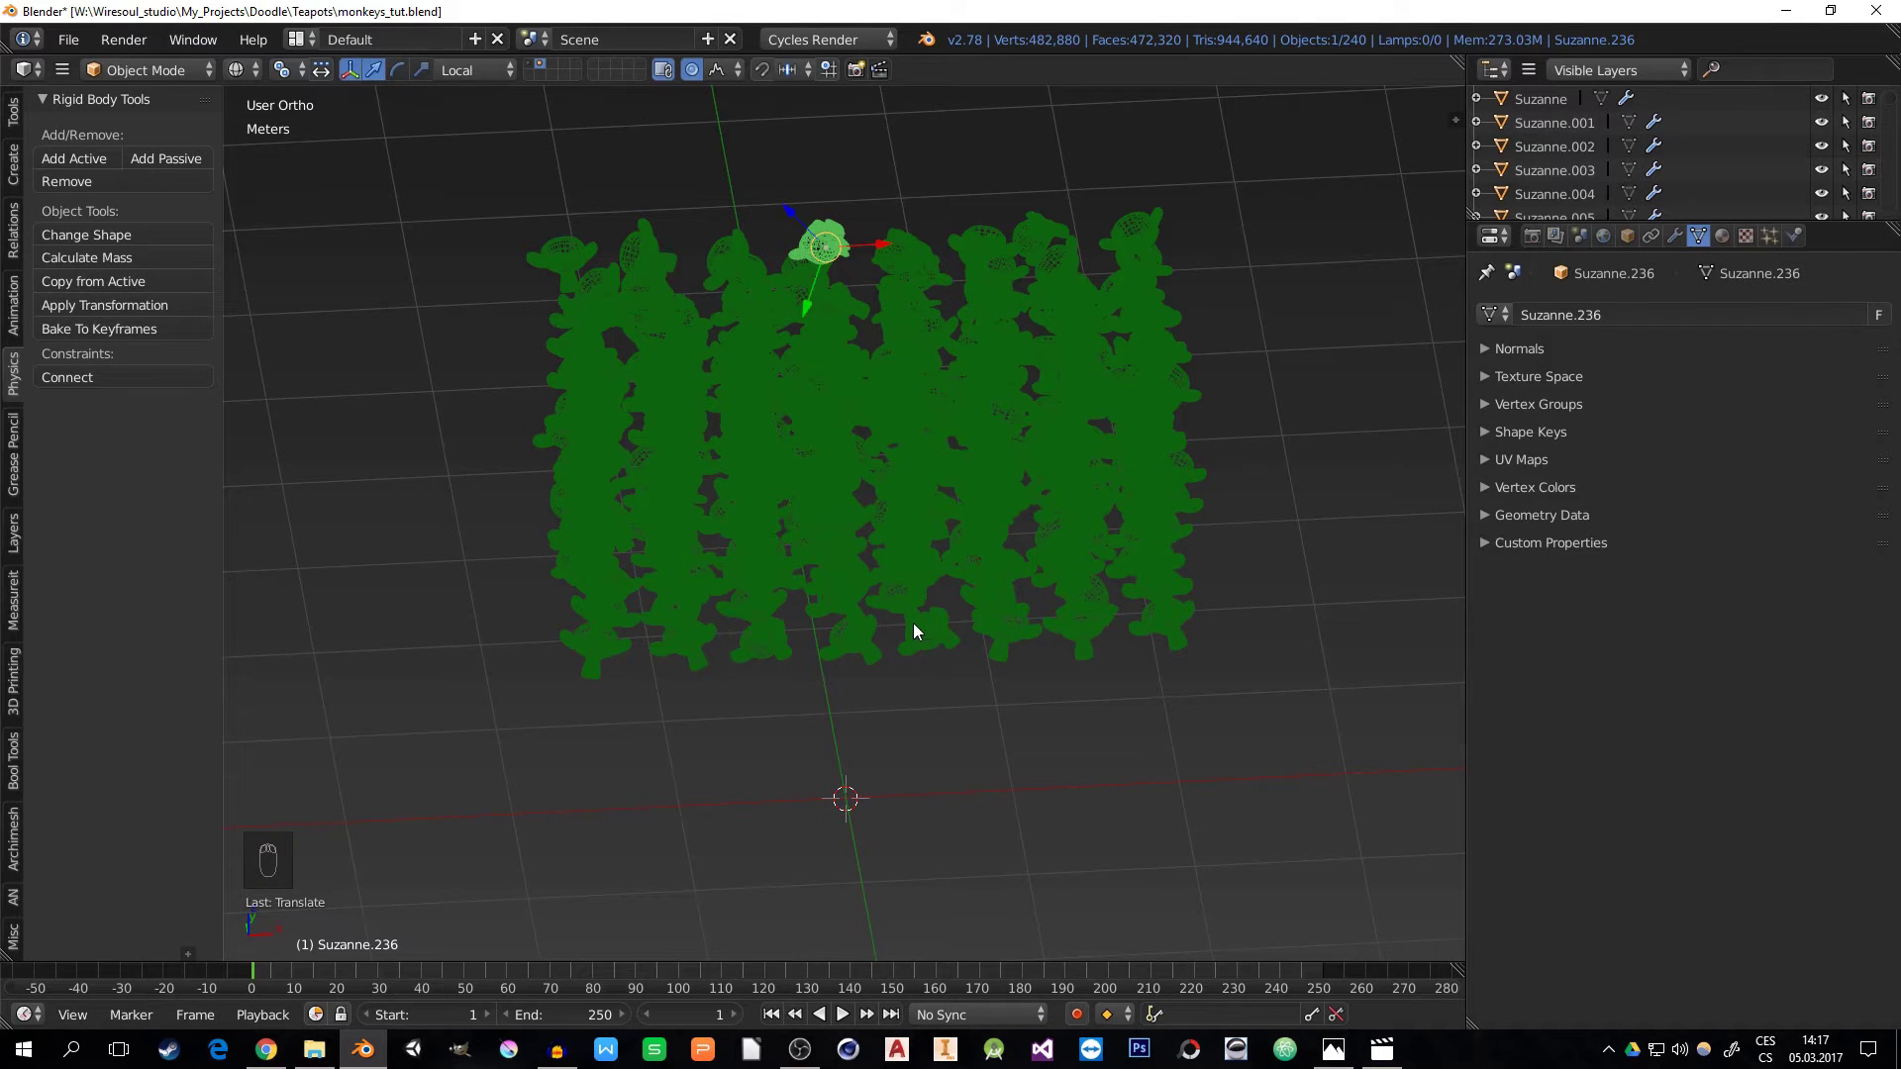
middle_drag(887, 594, 877, 722)
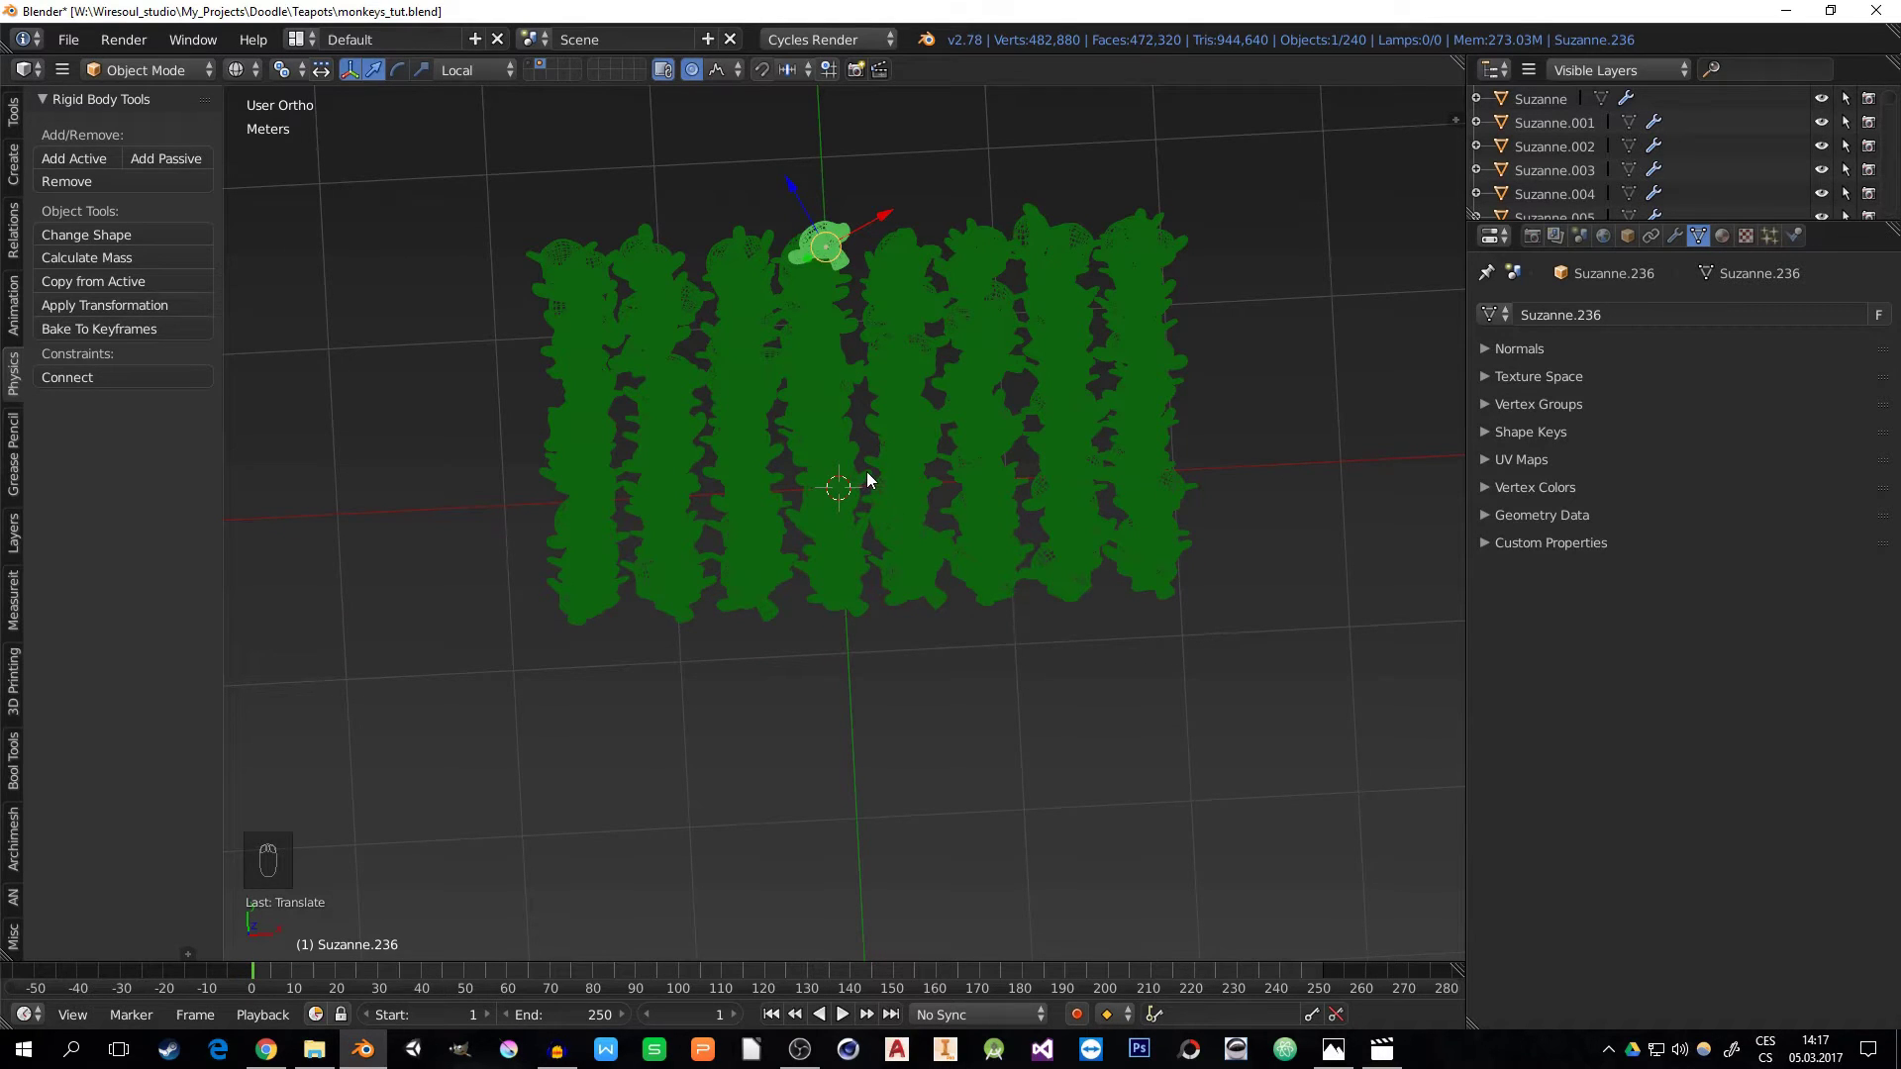
key(KP_7)
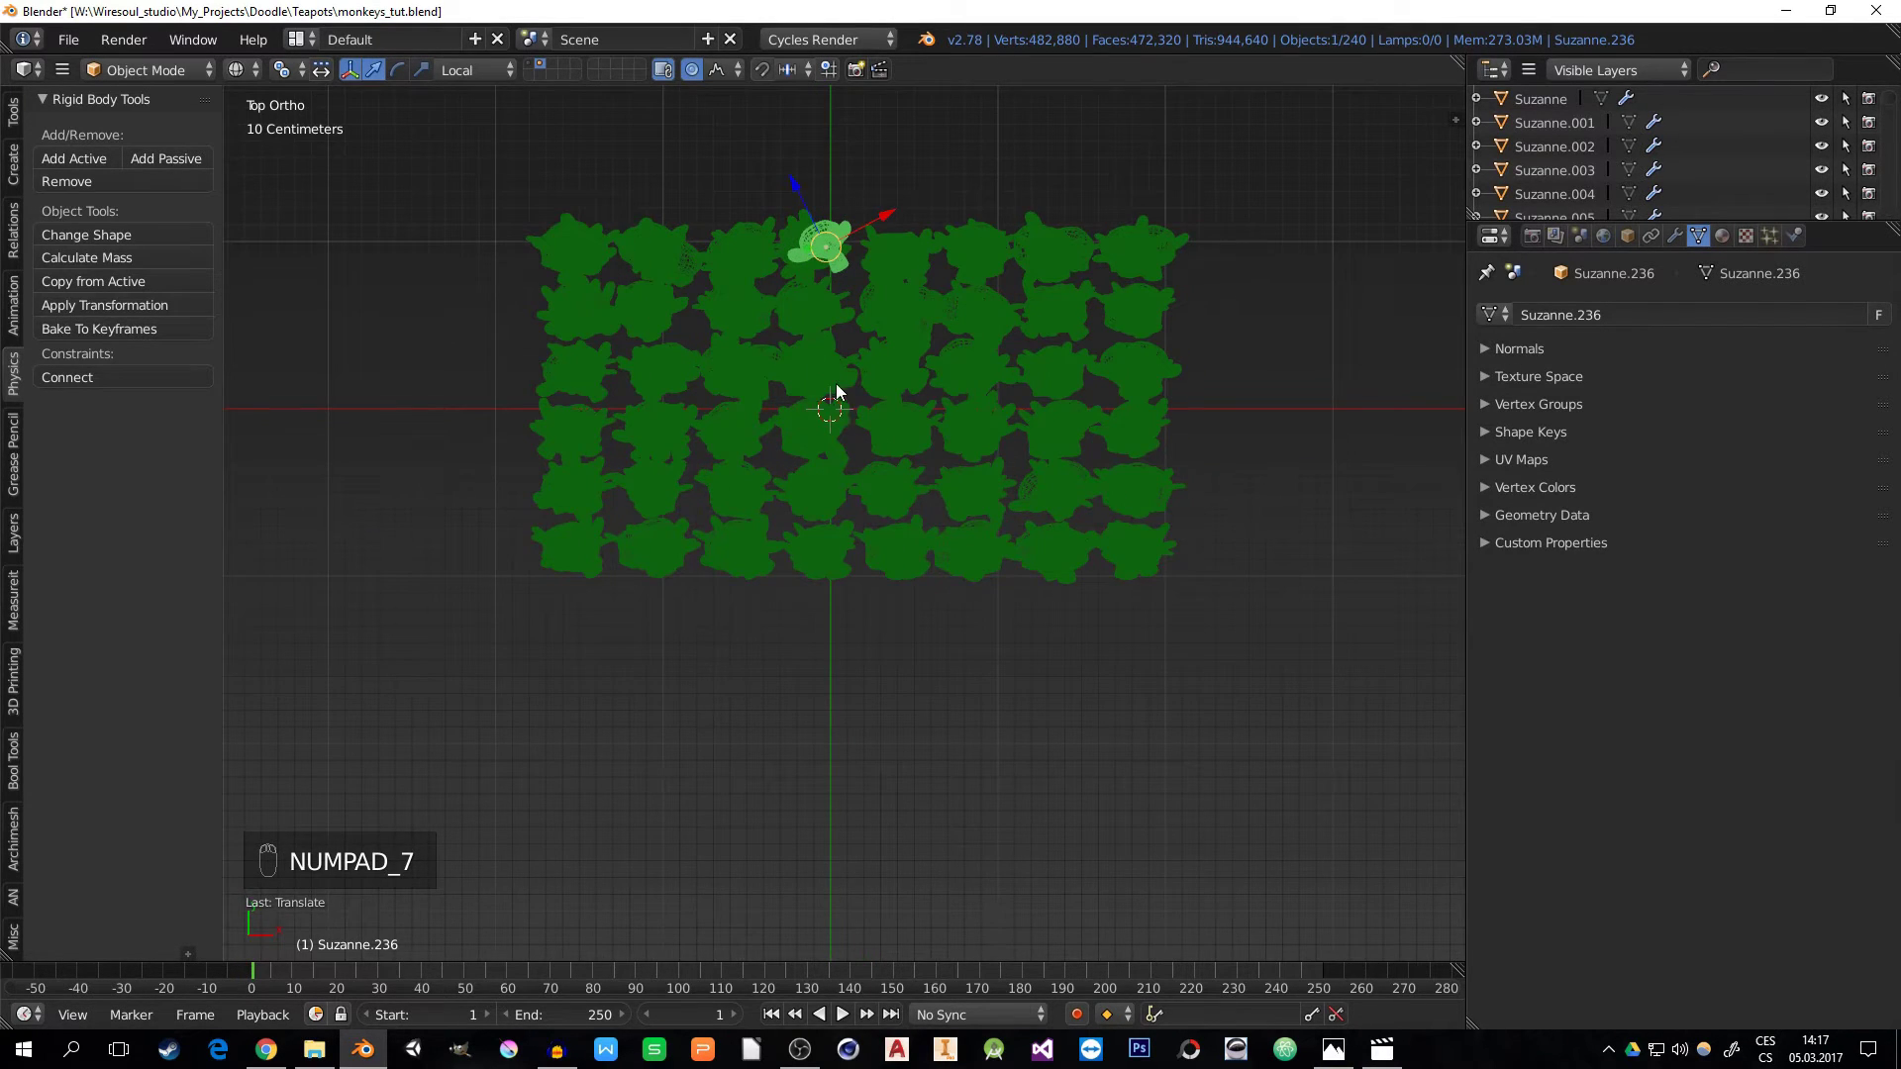
scroll(836, 390, up, 5)
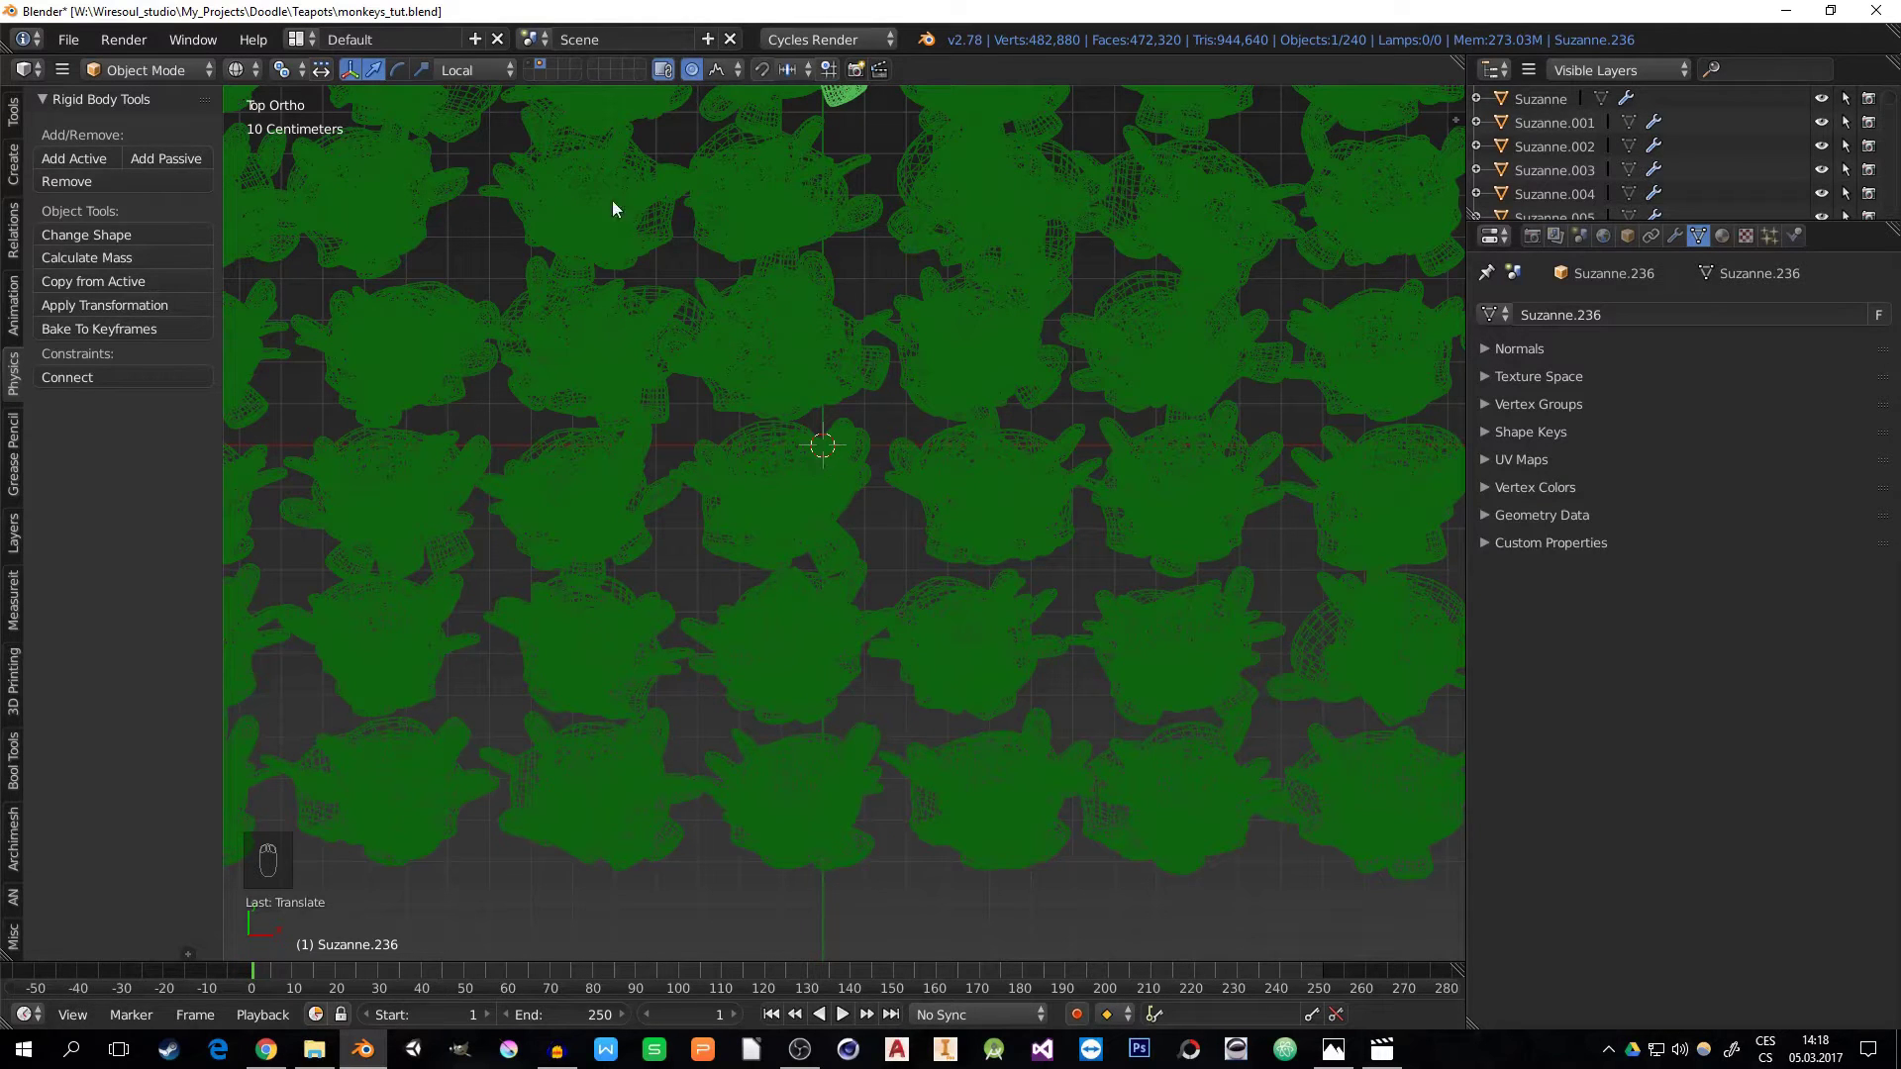
click(694, 70)
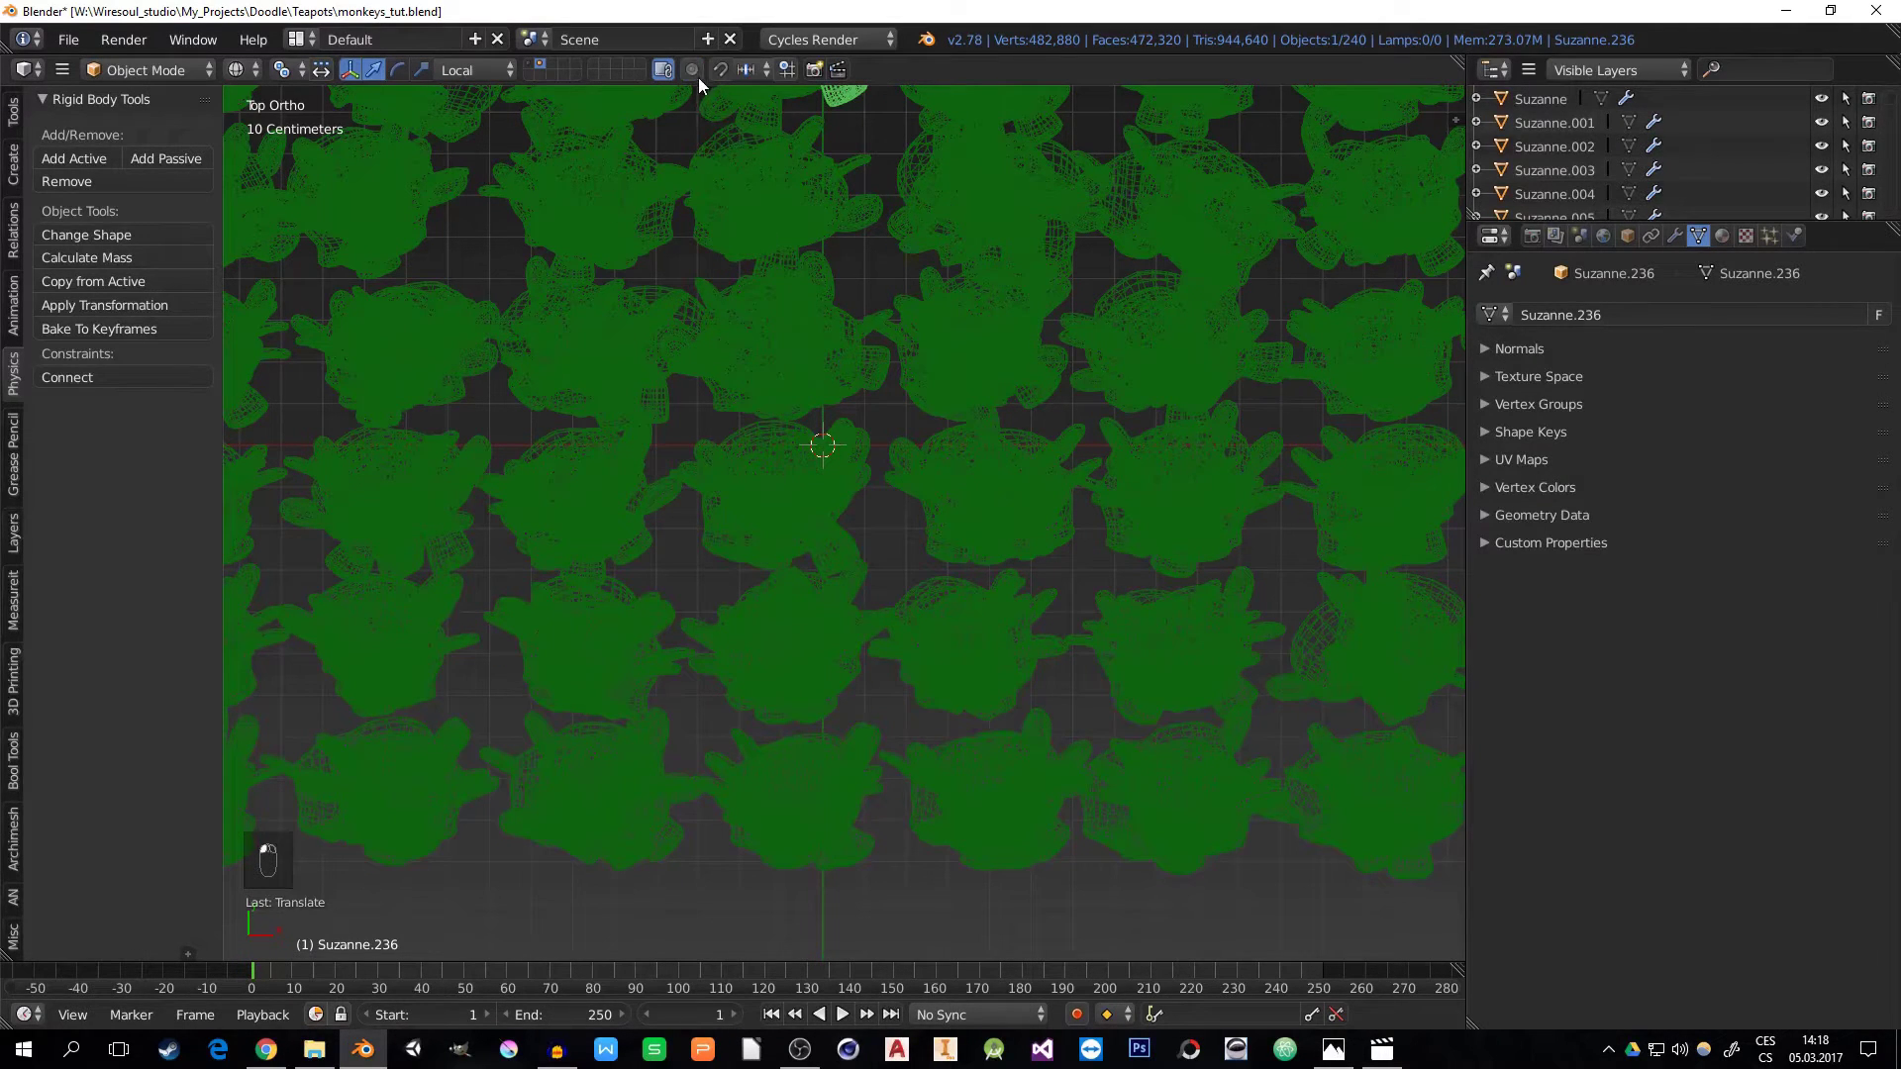
- In top view, move six monkeys from the column at the 3D cursor individually toward the rows below it
right_click(792, 484)
key(g)
click(754, 523)
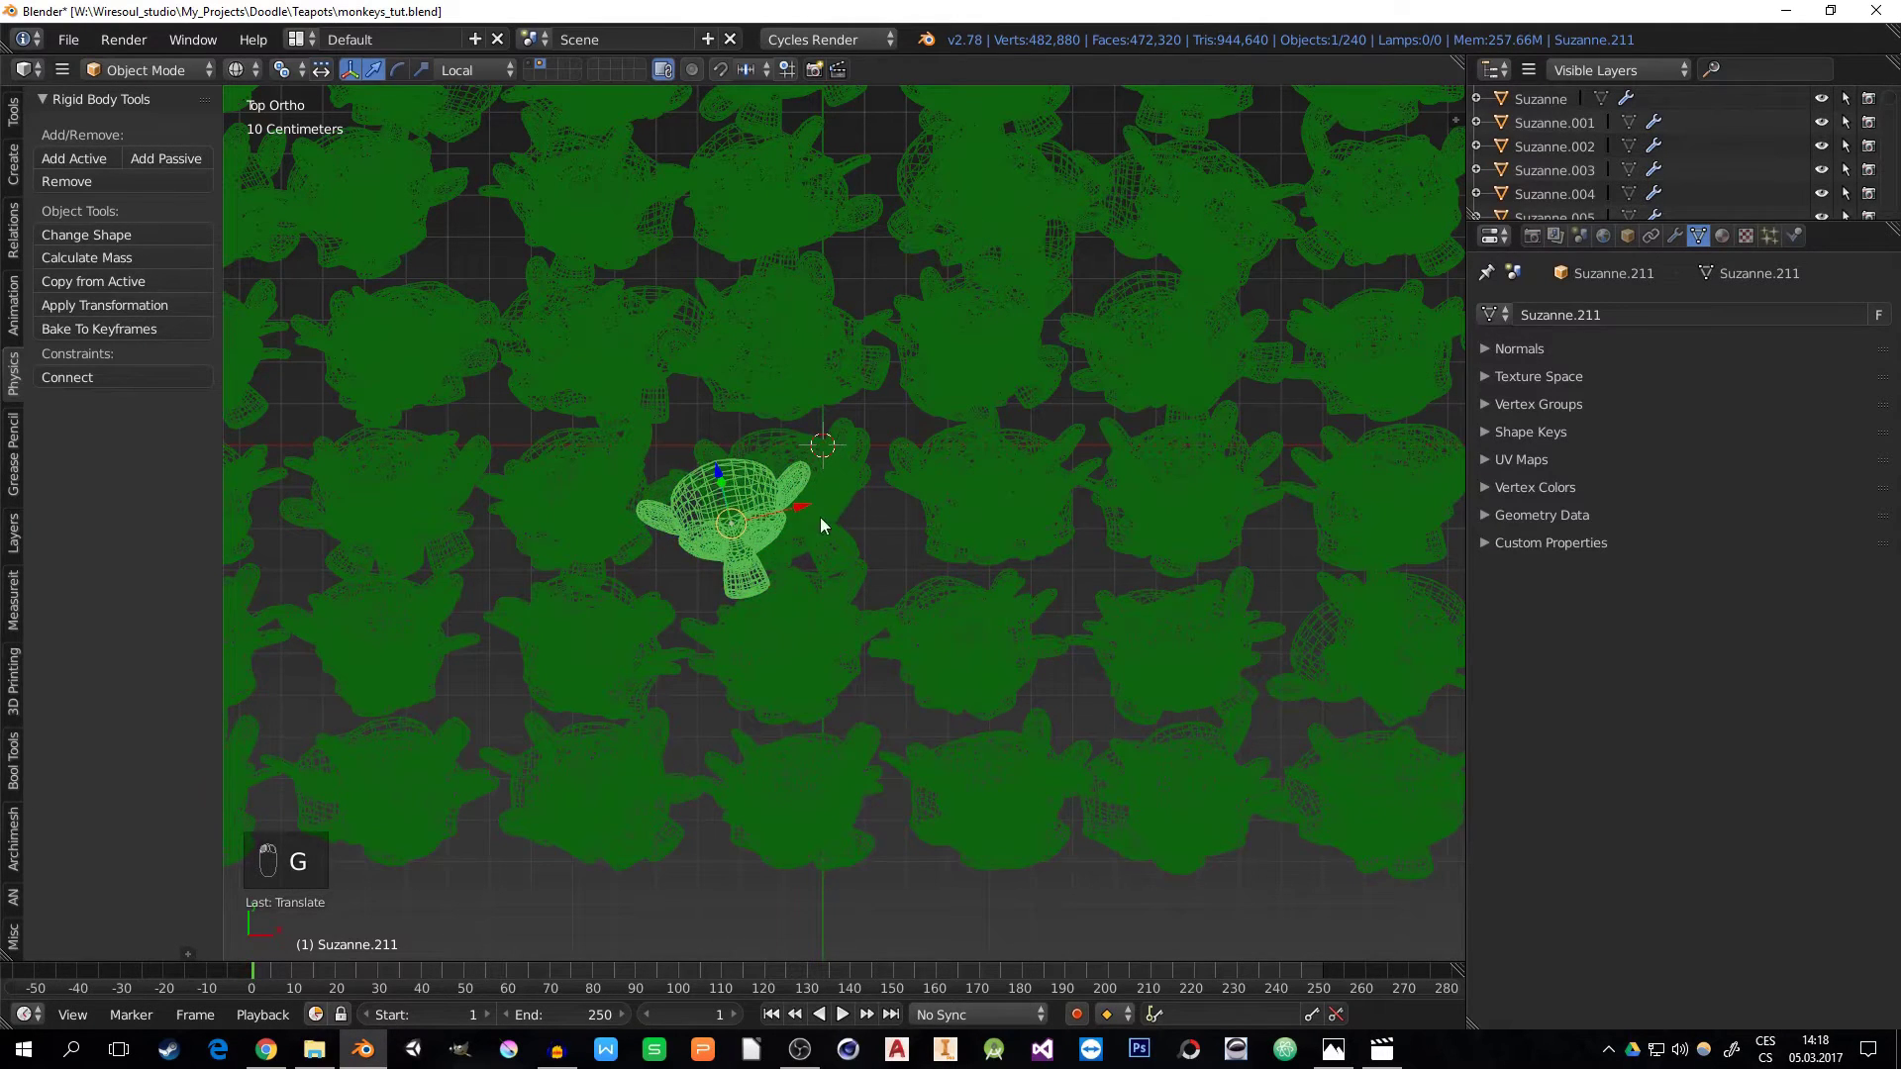
right_click(822, 517)
key(g)
click(889, 609)
right_click(765, 463)
key(g)
click(709, 507)
right_click(826, 470)
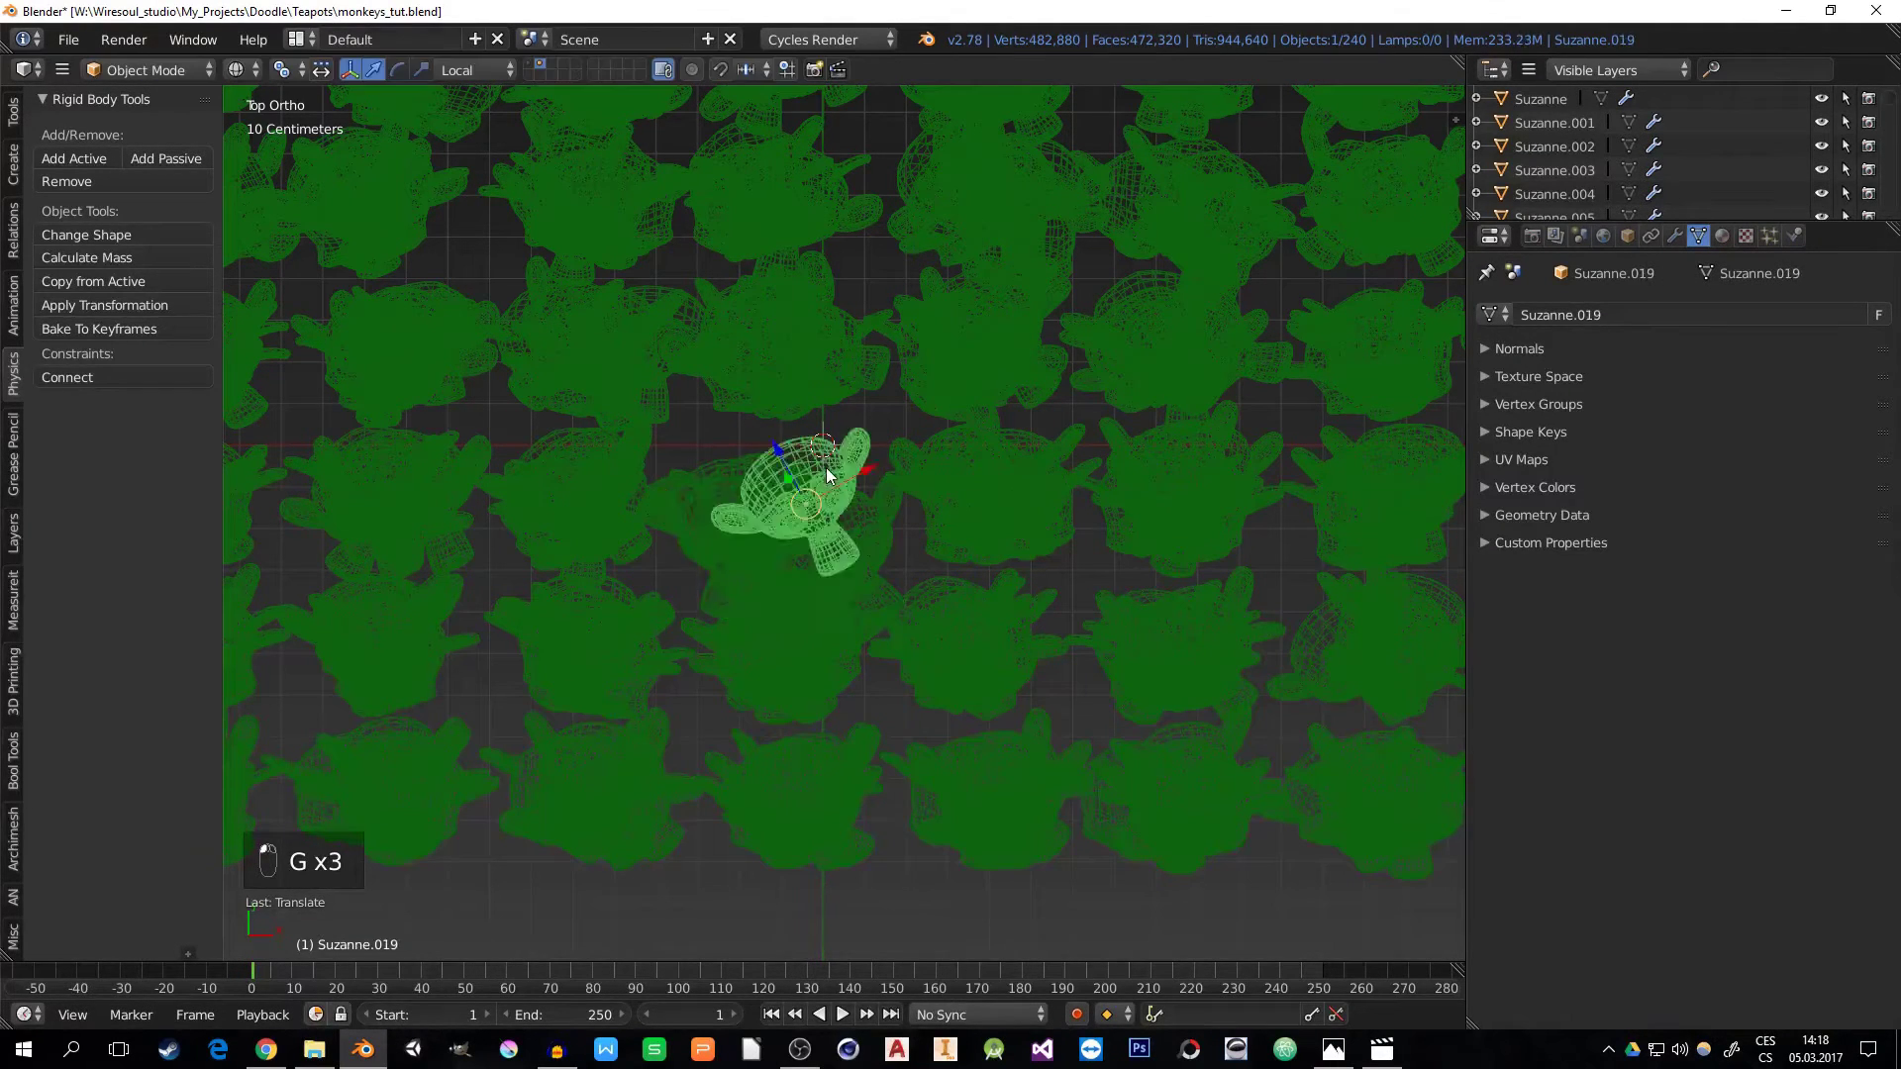
key(g)
click(878, 519)
right_click(769, 477)
key(g)
click(732, 512)
right_click(784, 485)
key(g)
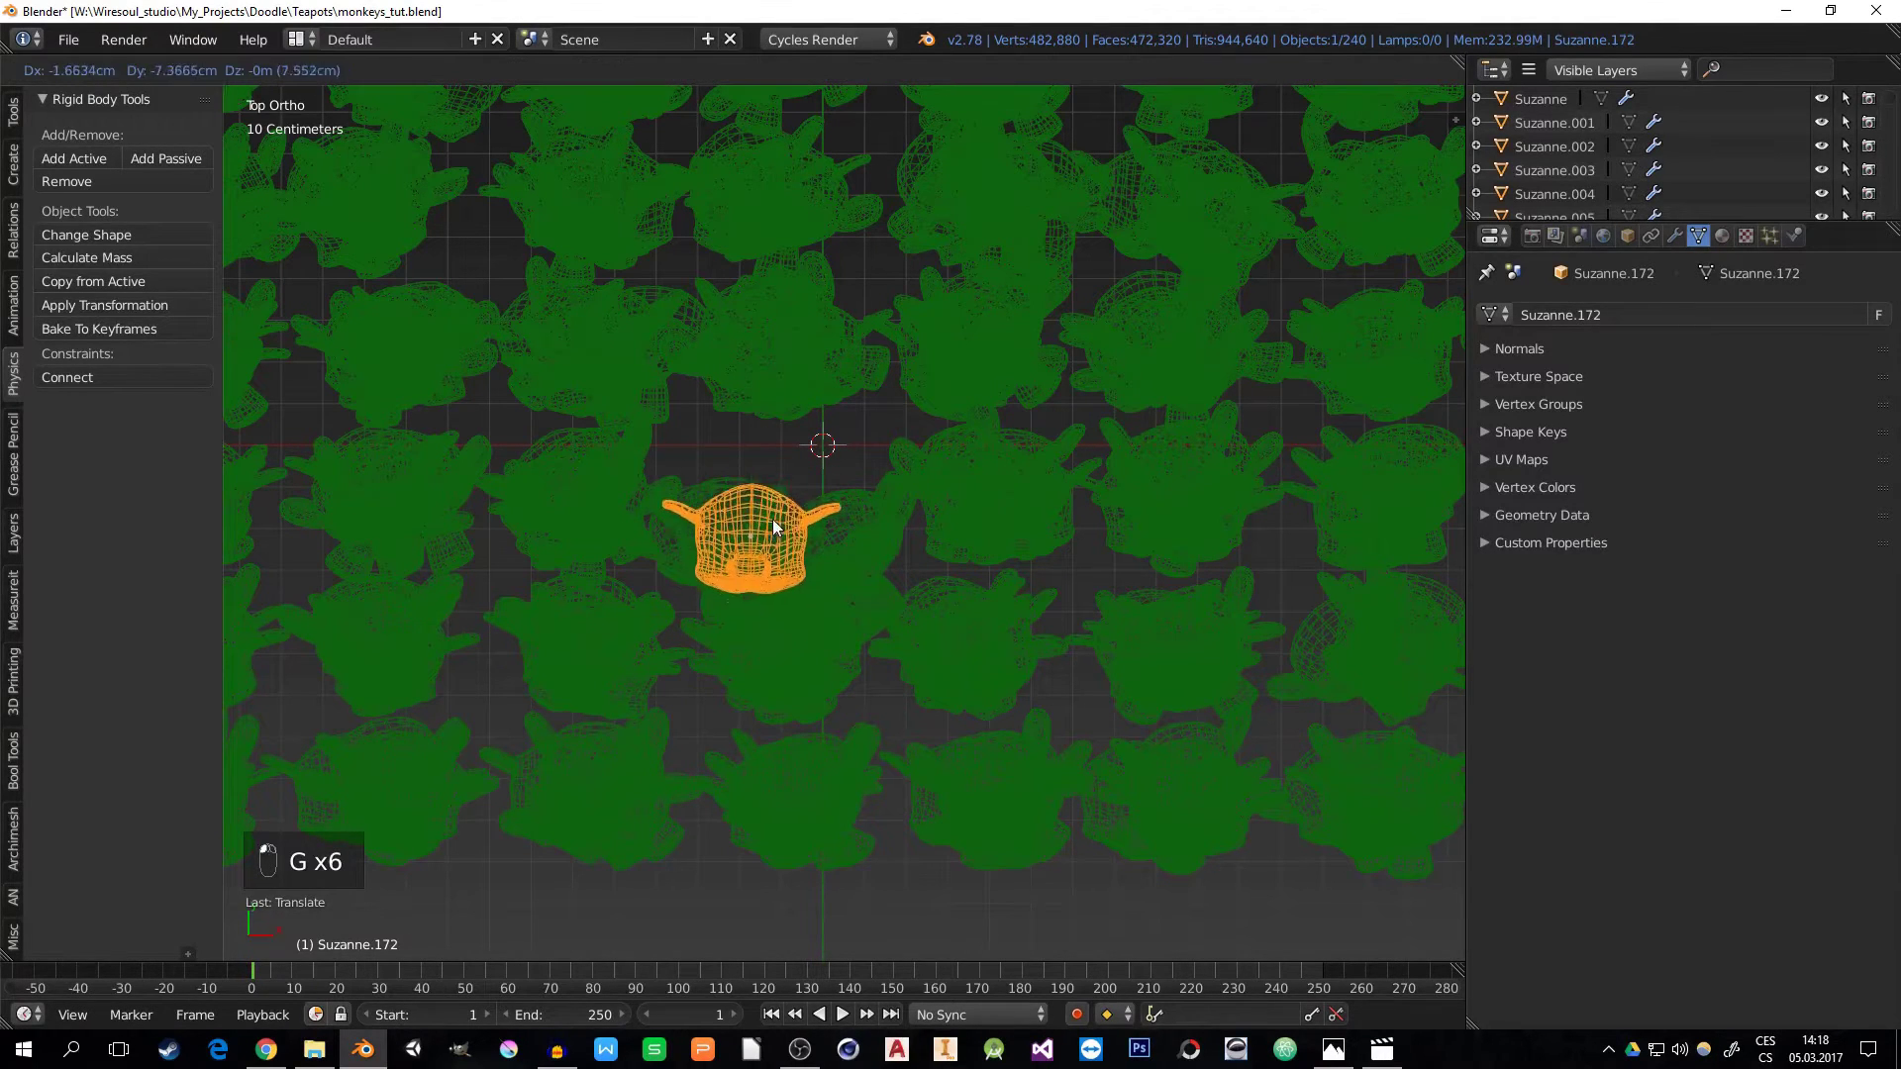
click(774, 521)
- Shift monkeys in the row just above the 3D cursor outward one by one, widening the central gap in the stack
right_click(792, 382)
key(g)
click(756, 348)
right_click(787, 407)
key(g)
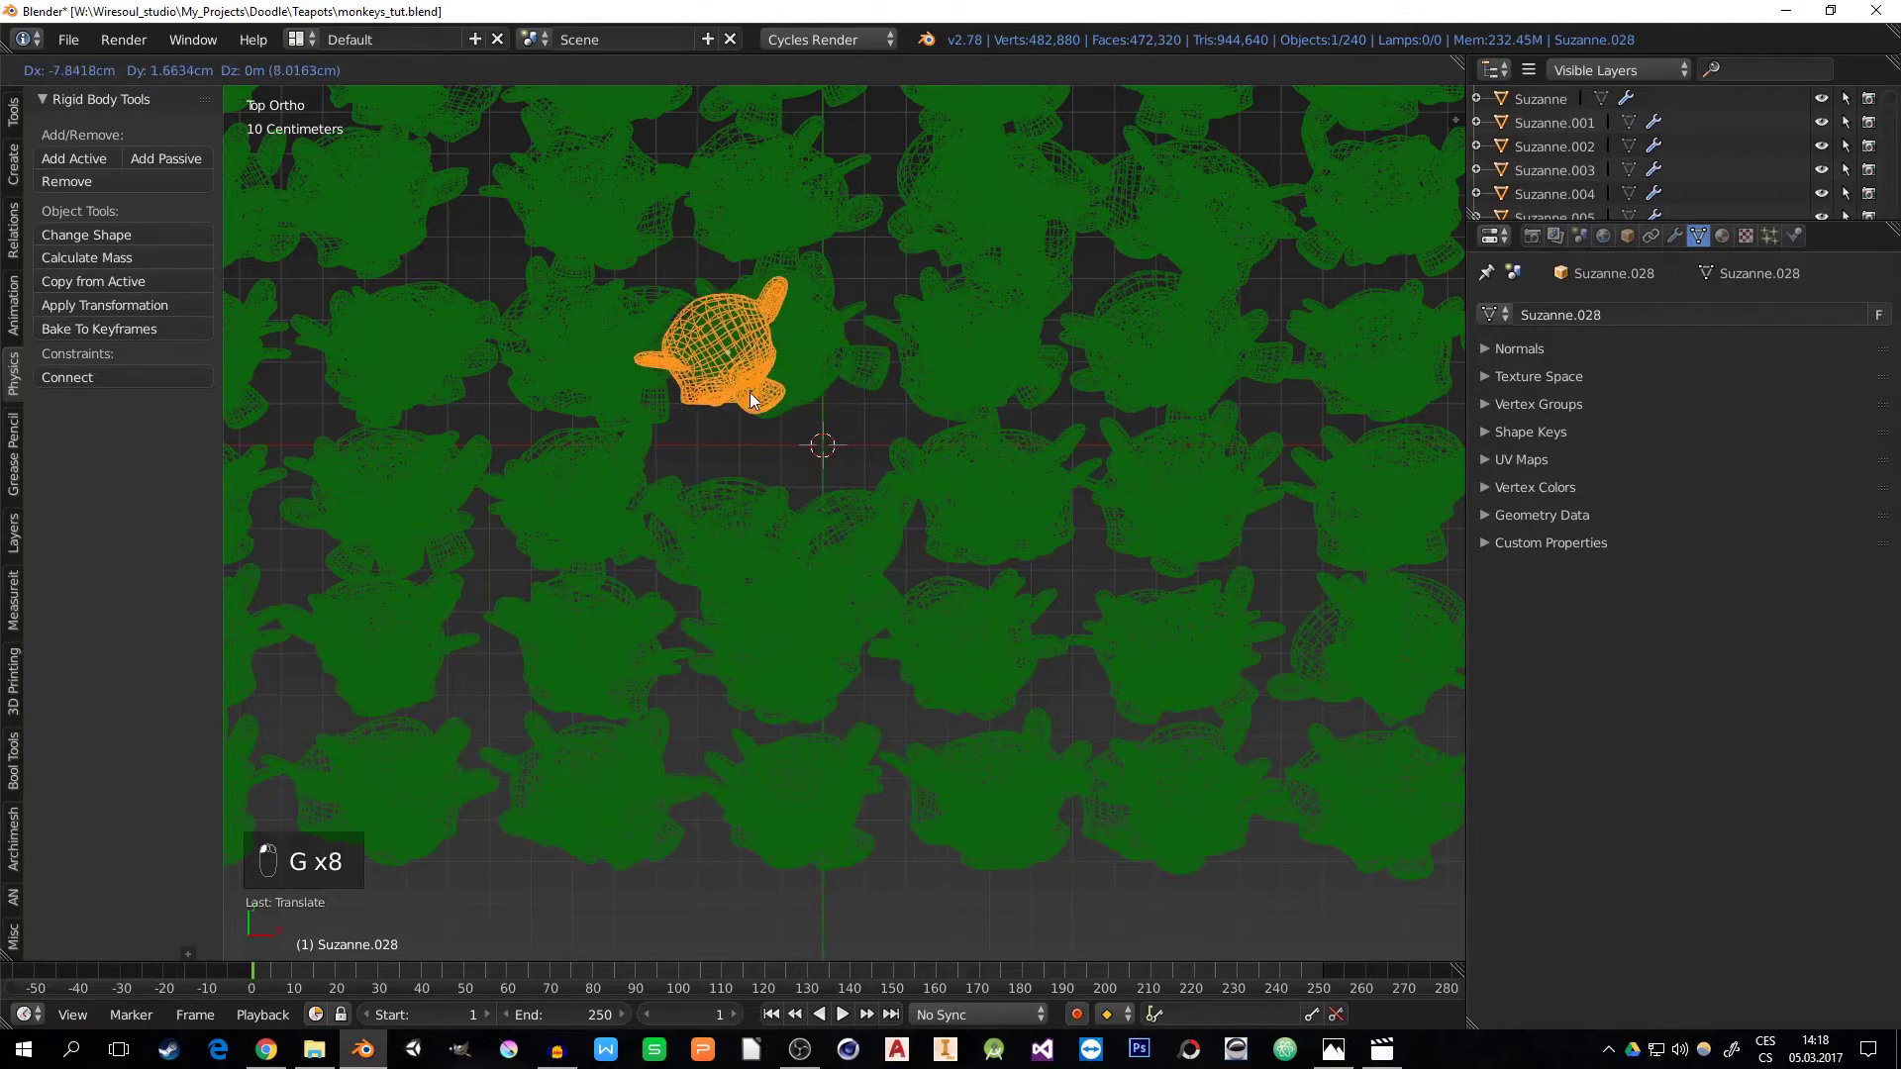
click(746, 388)
right_click(863, 359)
key(g)
click(875, 346)
right_click(909, 390)
key(g)
click(937, 379)
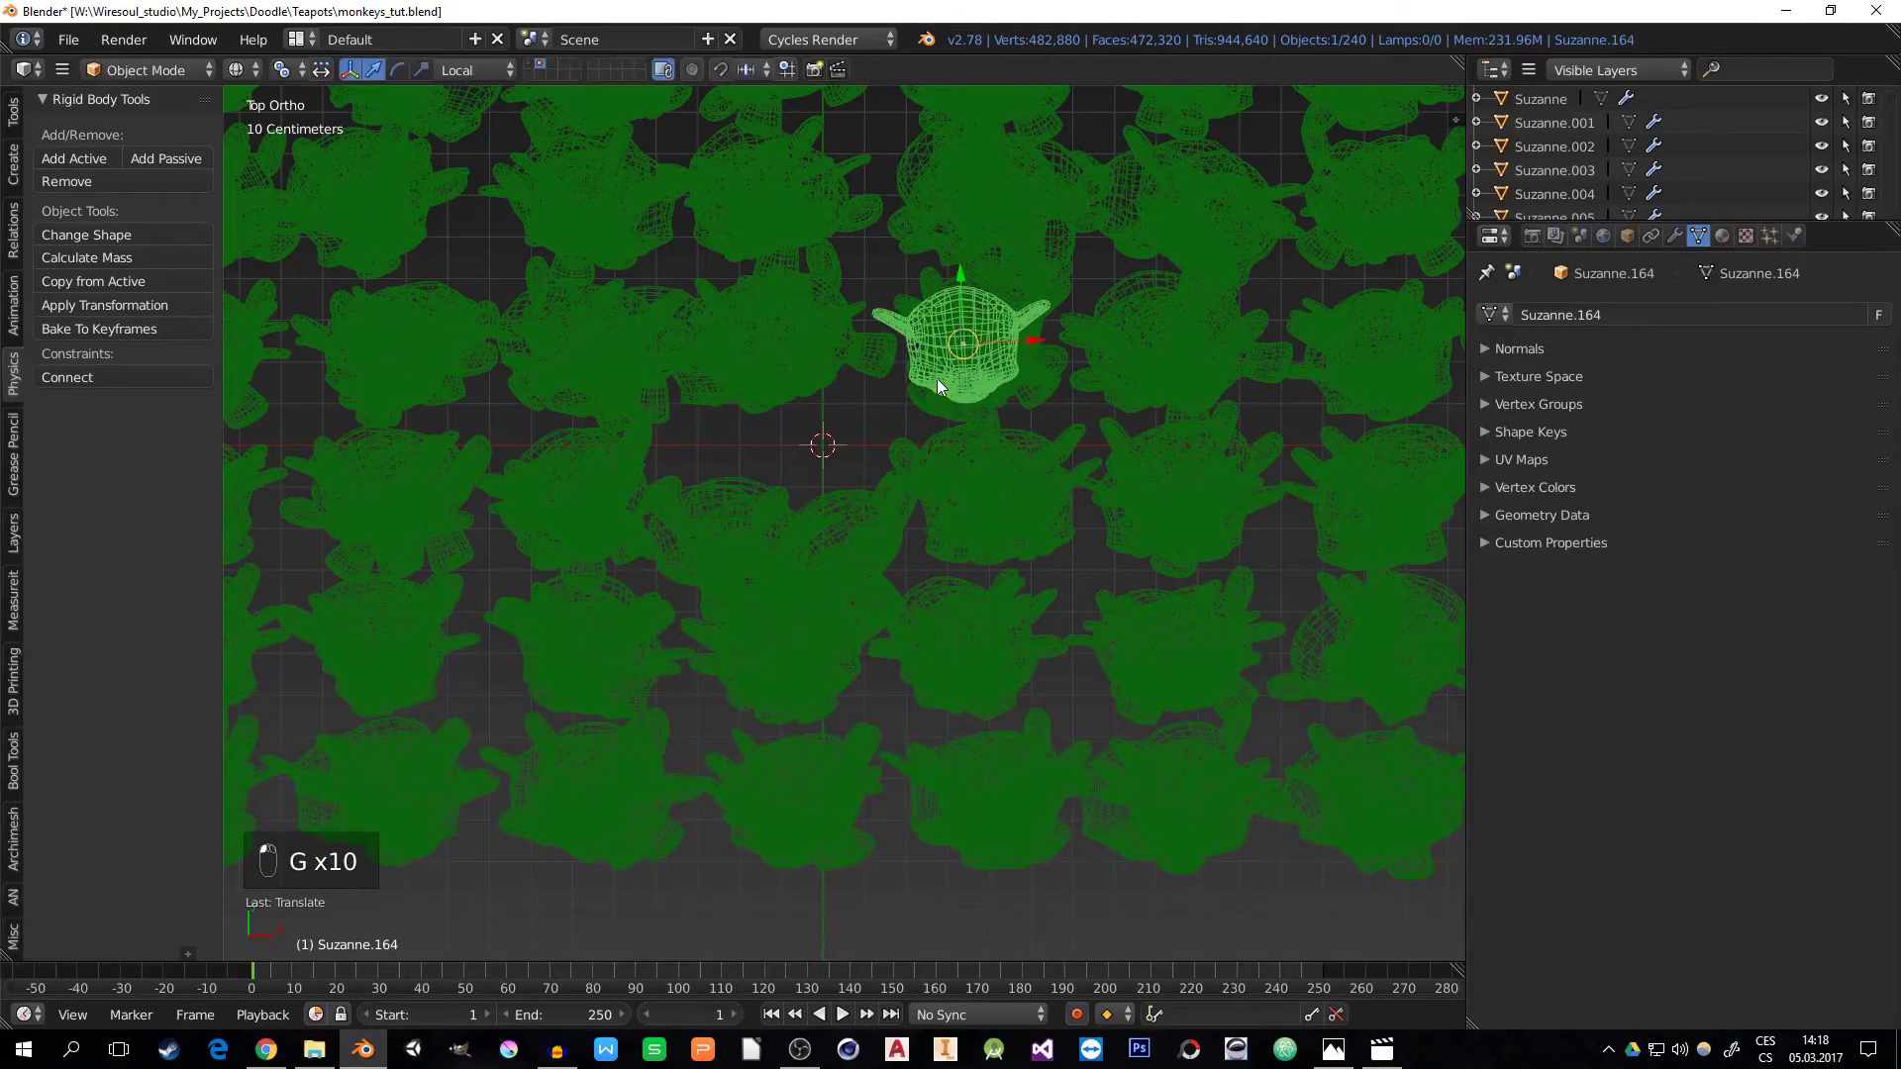
right_click(937, 379)
key(g)
click(940, 423)
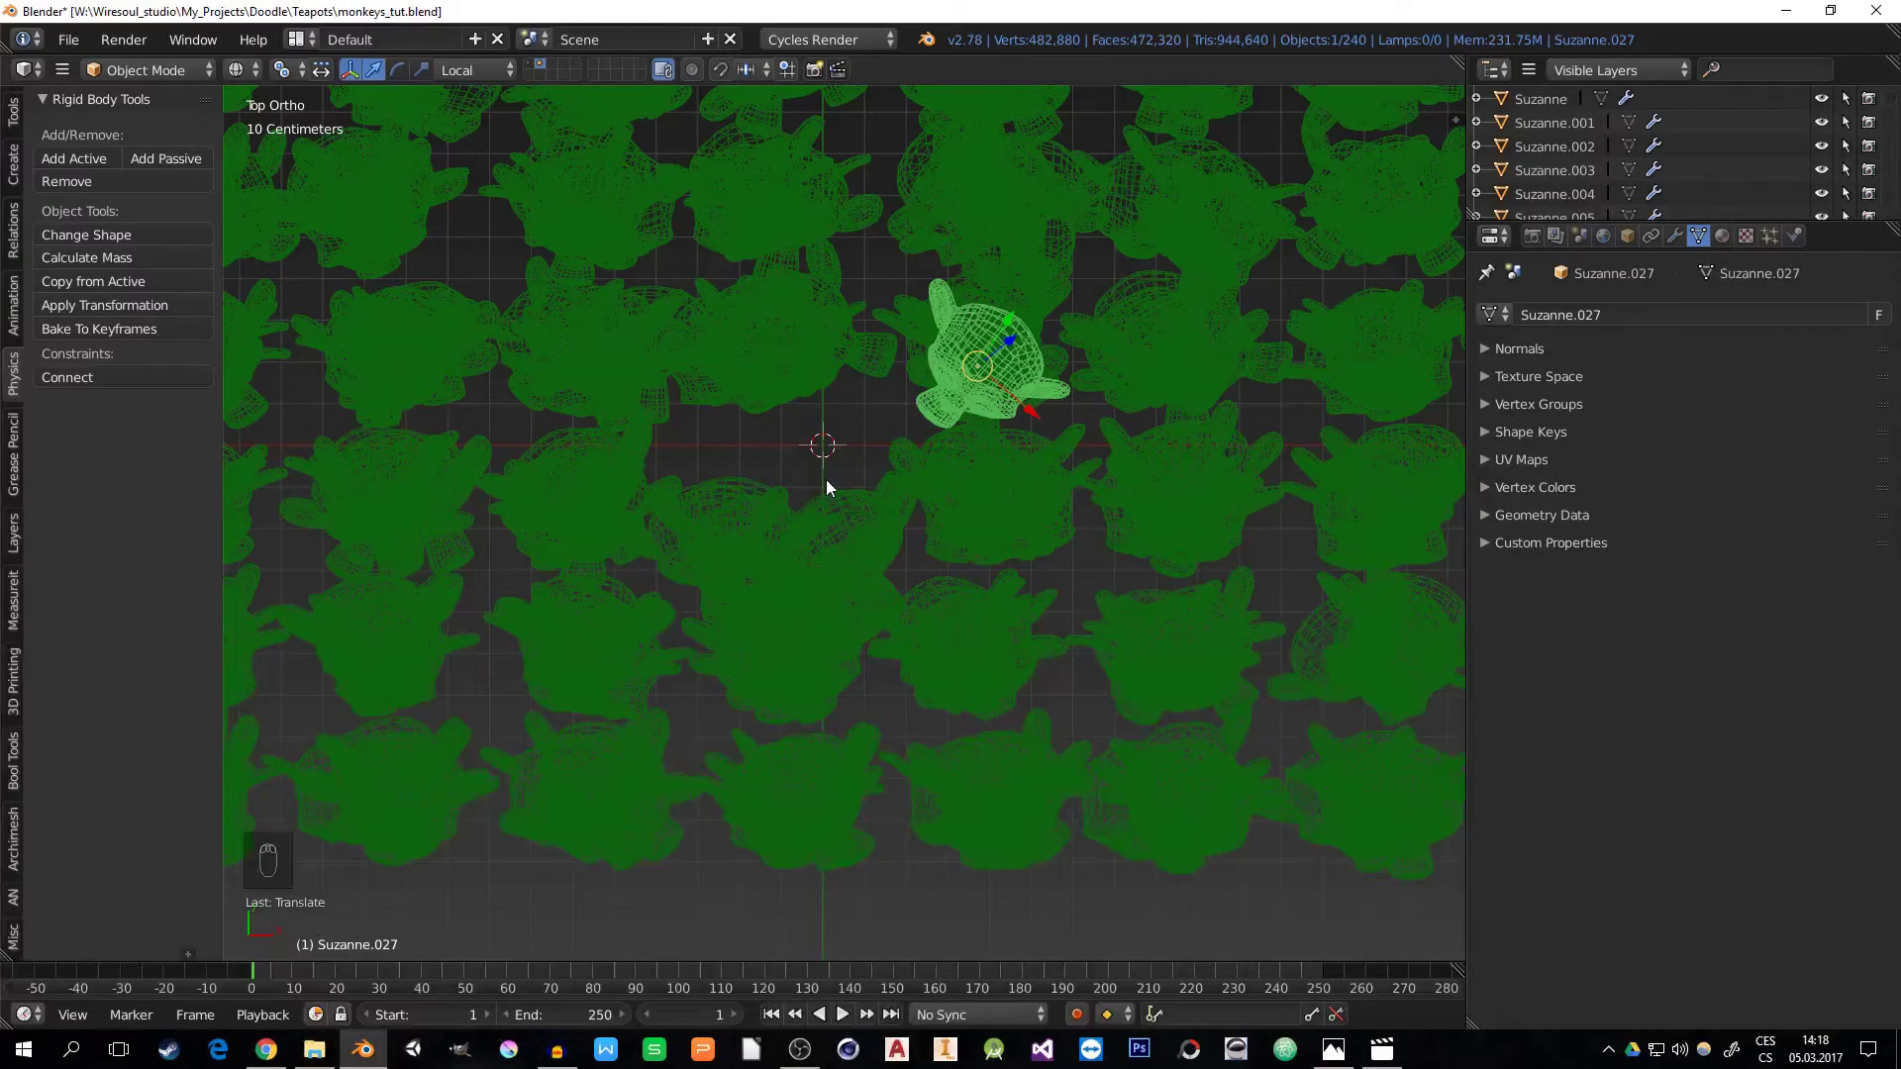
- Show the first layer with the camera and cube enclosure together with the monkeys' layer
middle_drag(858, 501, 818, 535)
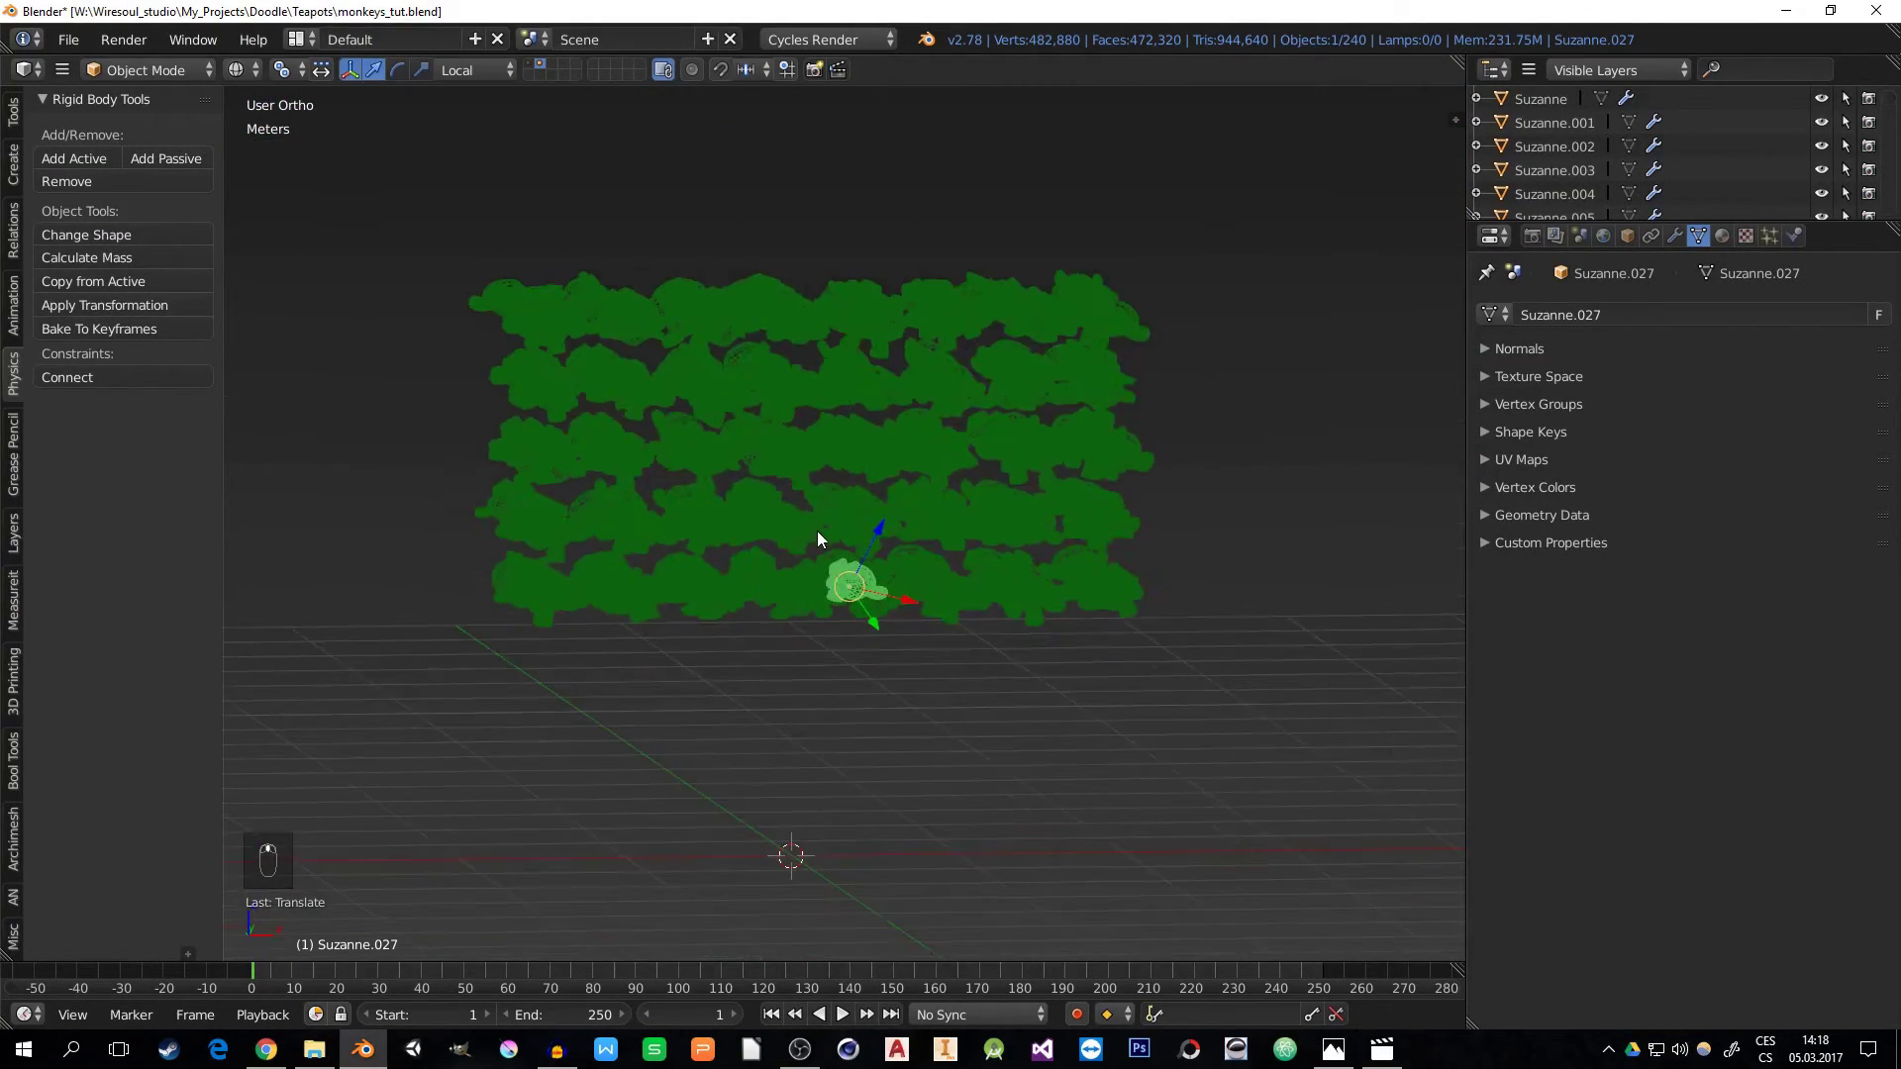
shift+middle_drag(844, 602, 889, 537)
shift+click(529, 65)
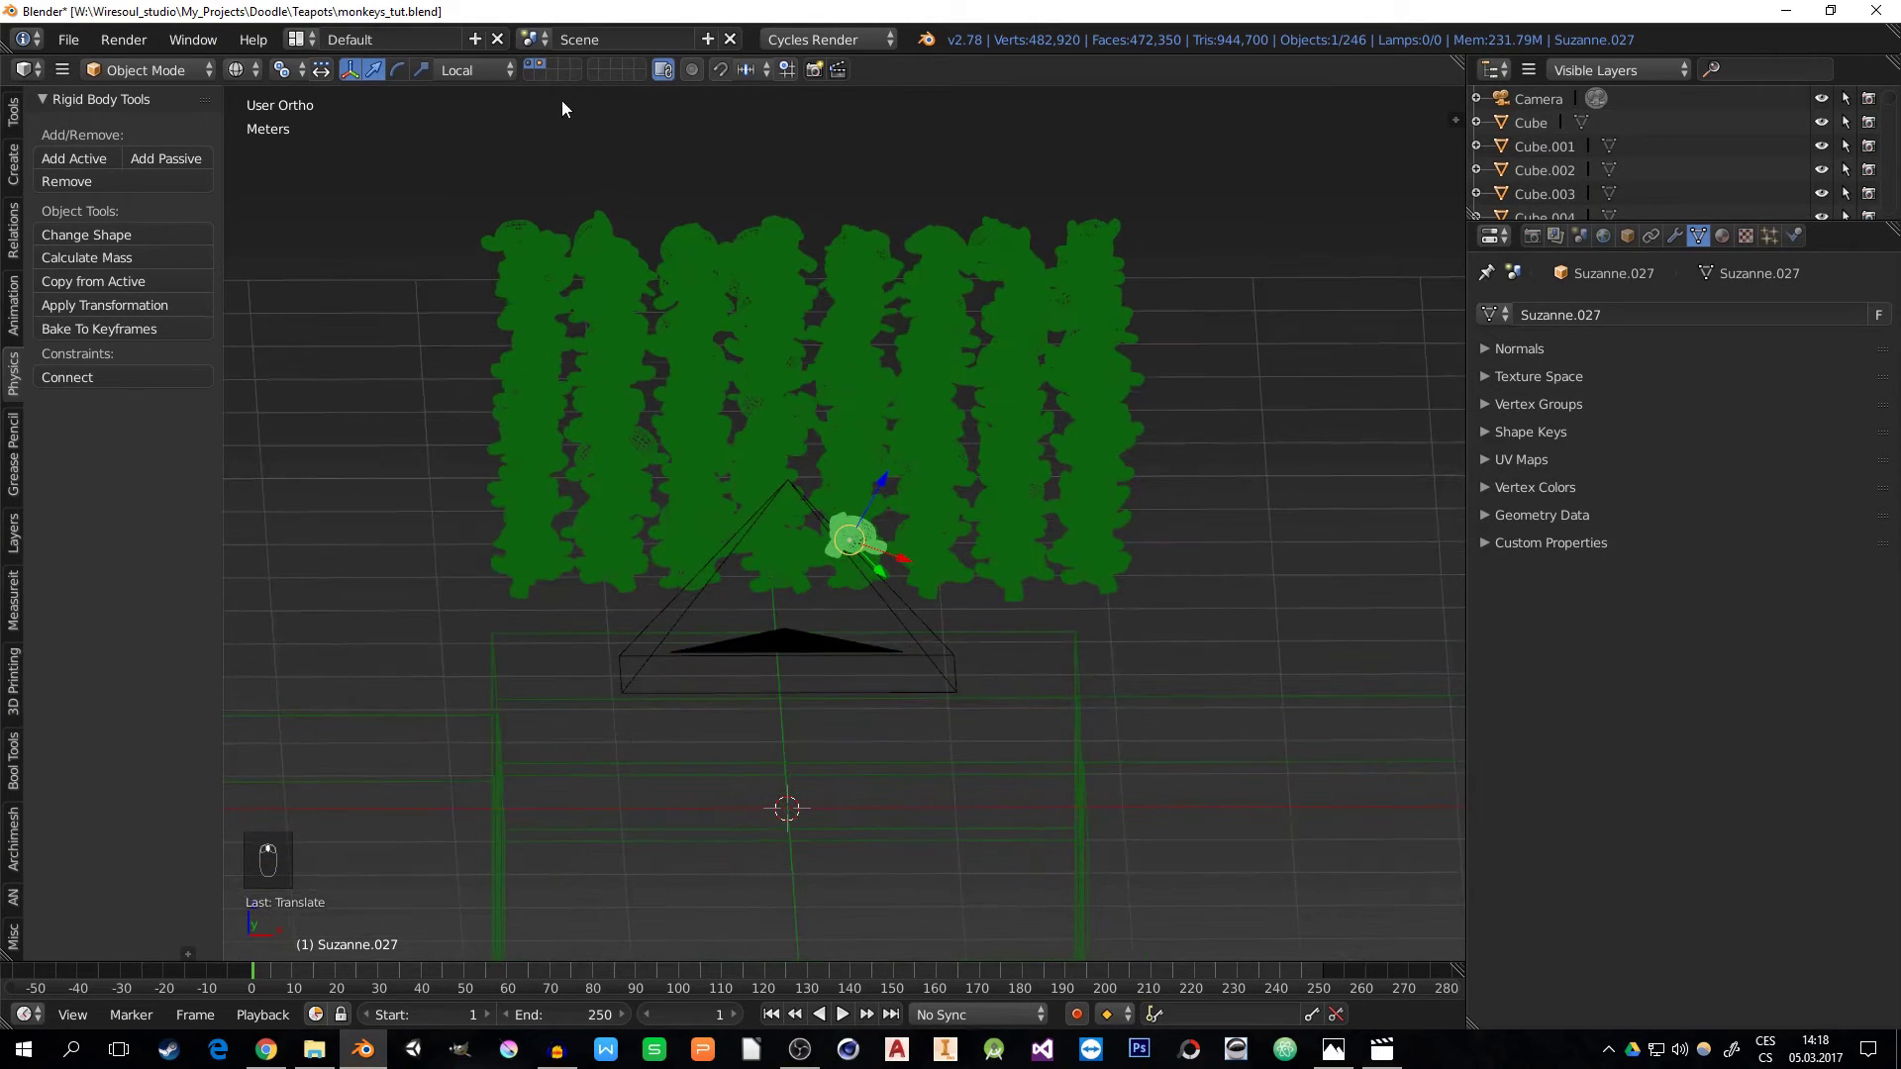
- Set the scene's Rigid Body World to 320 steps per second and 64 solver iterations
click(1580, 238)
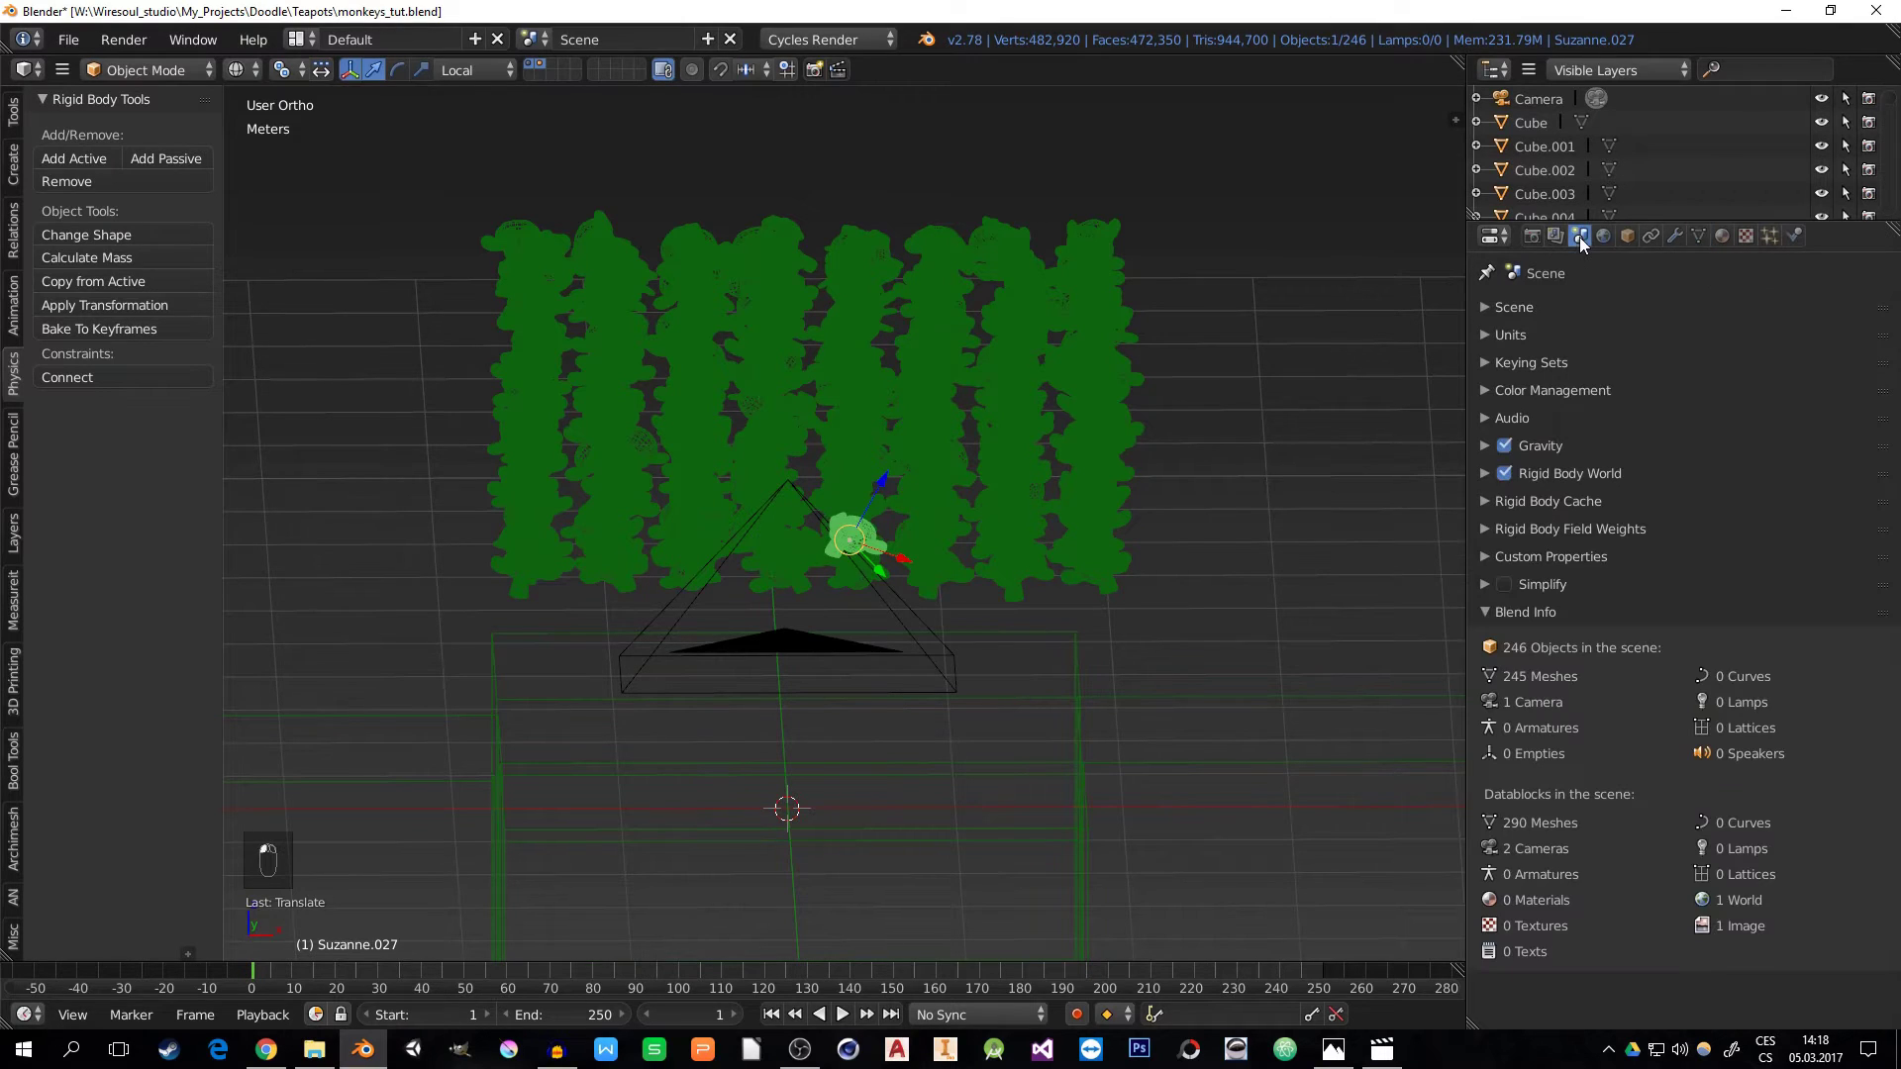
click(1476, 477)
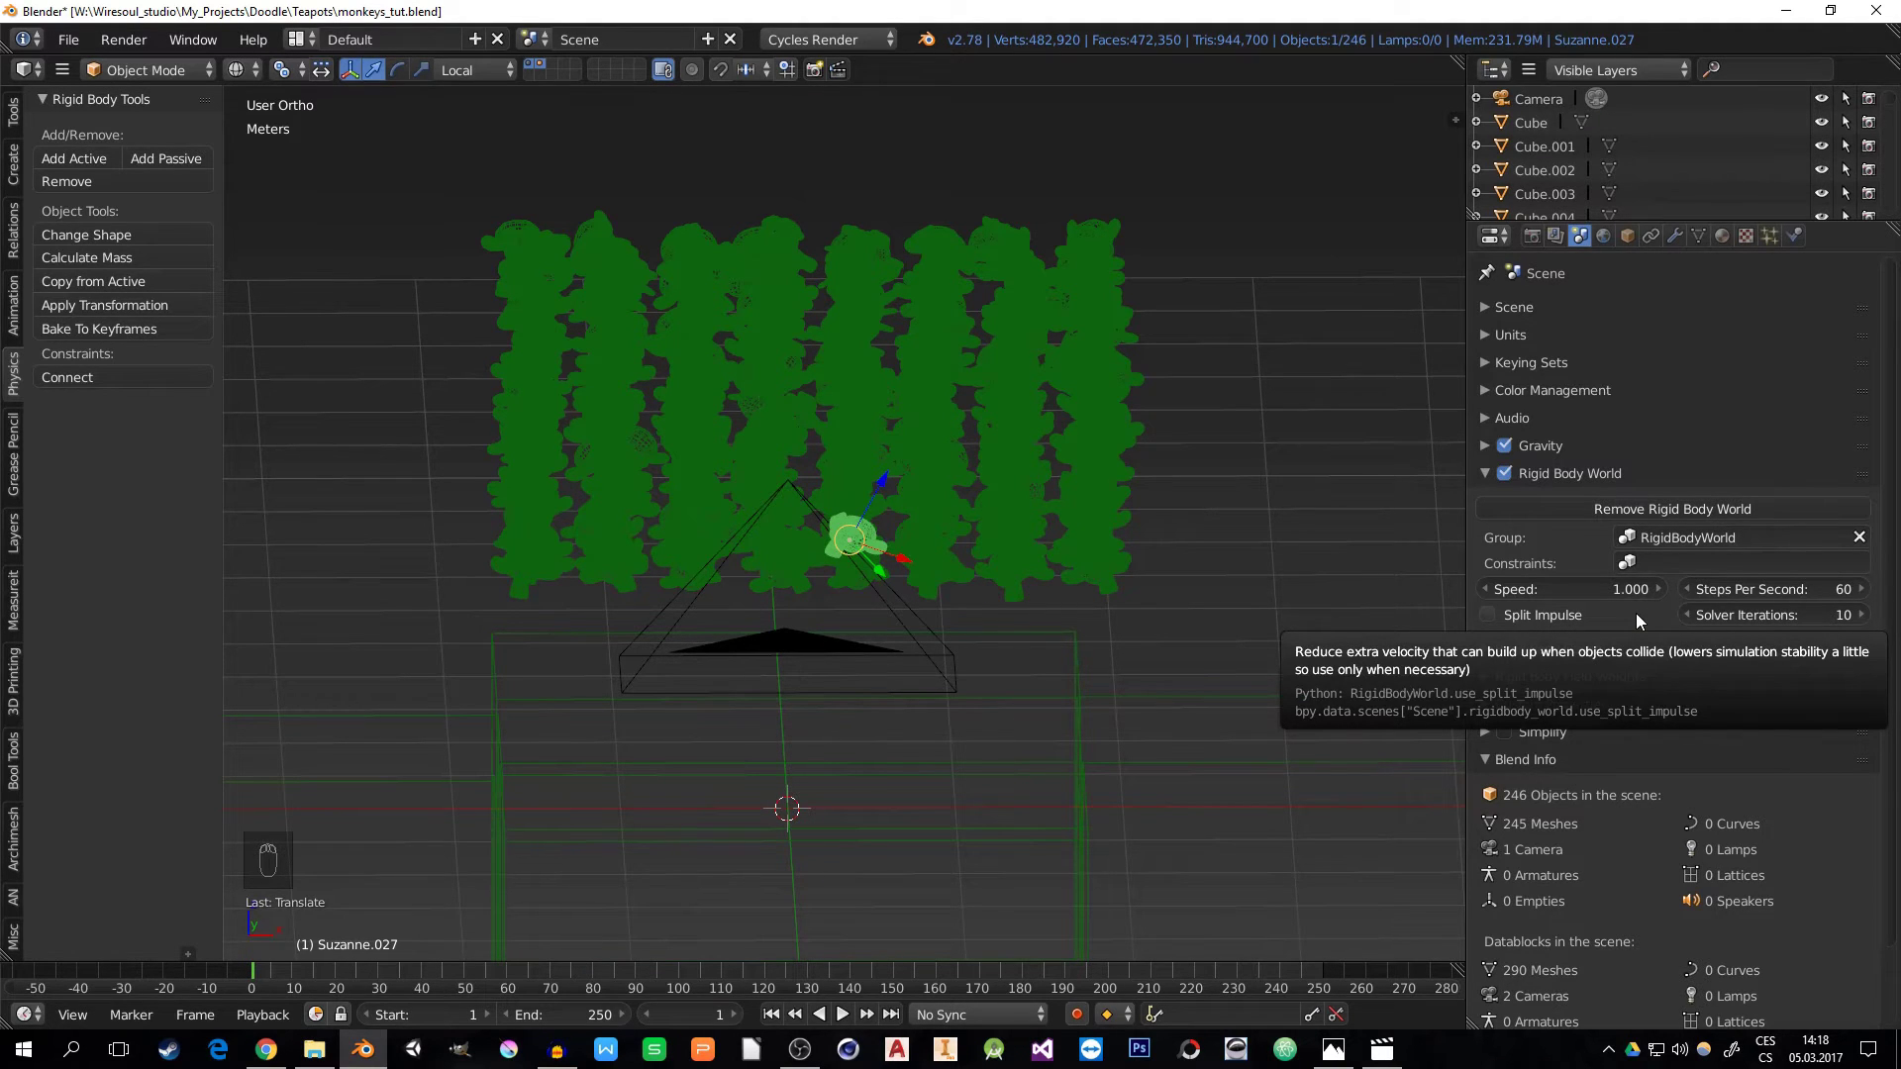
click(1806, 591)
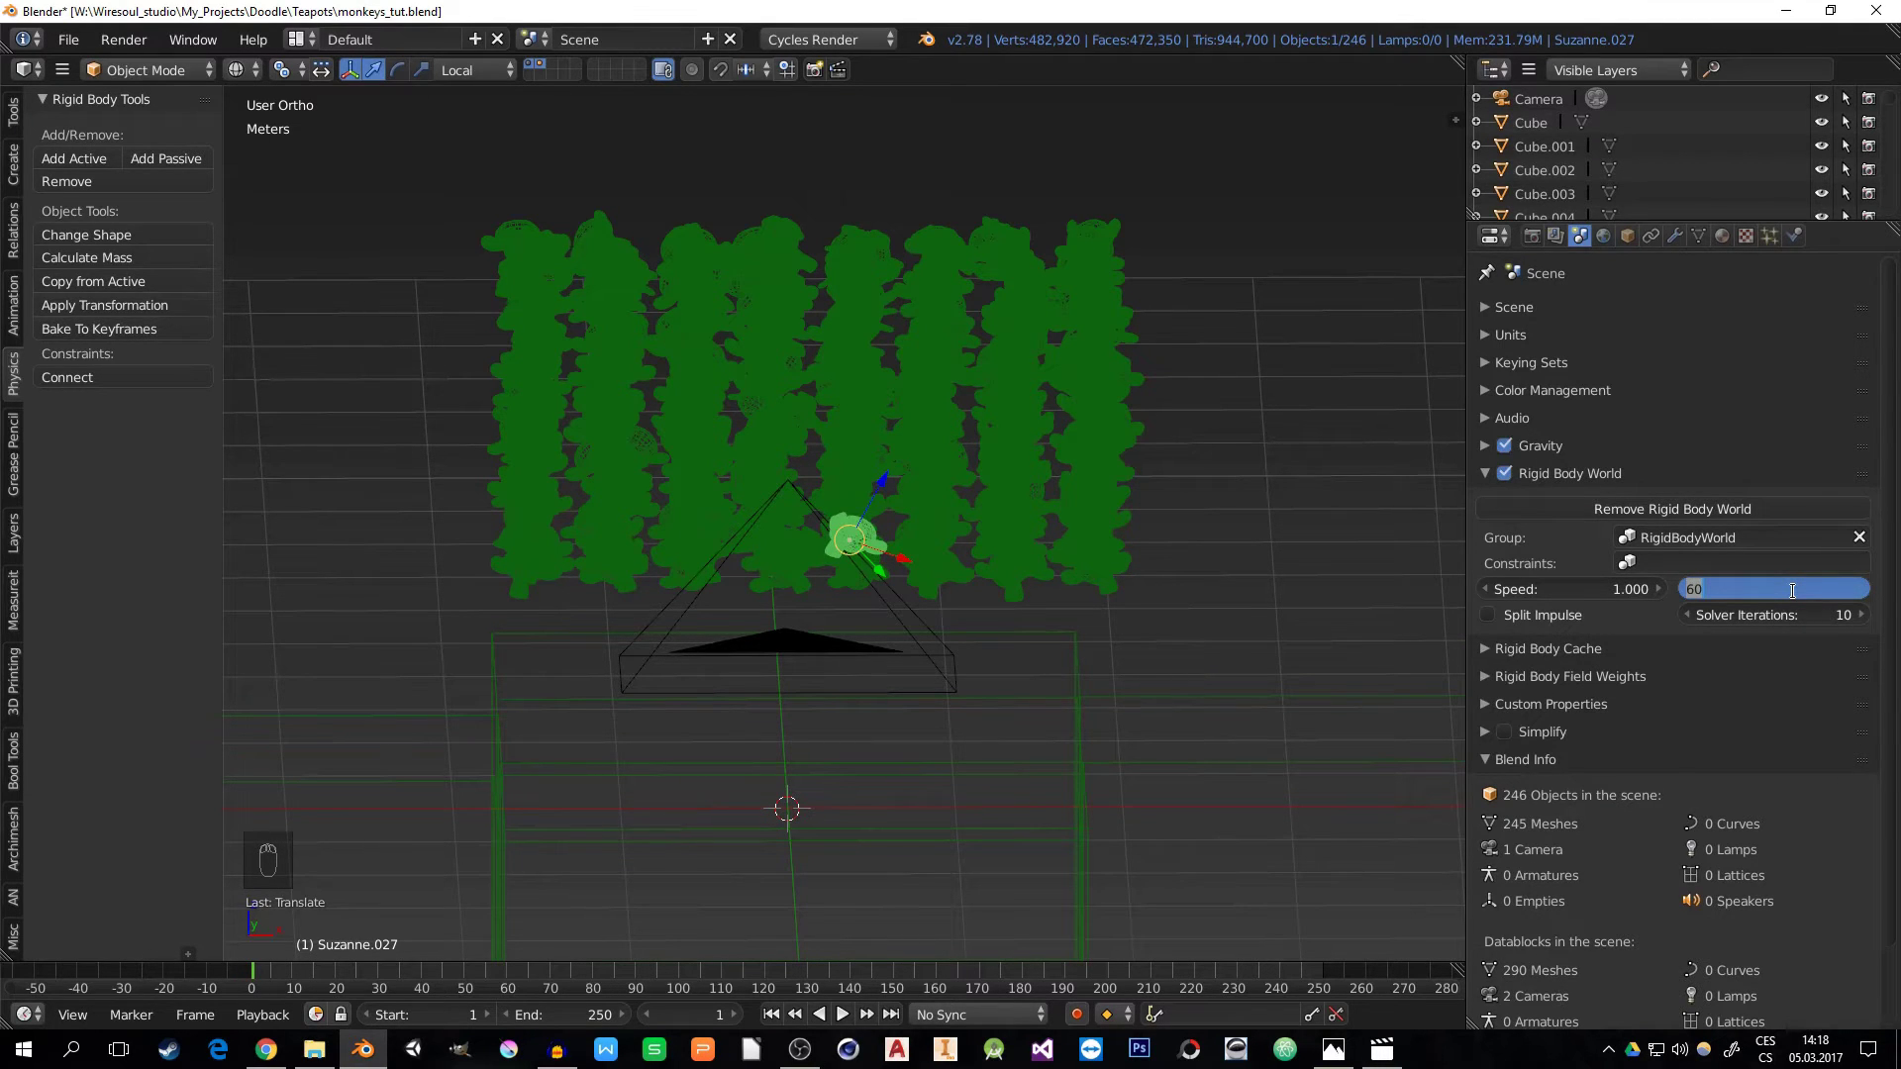
text(320)
key(Tab)
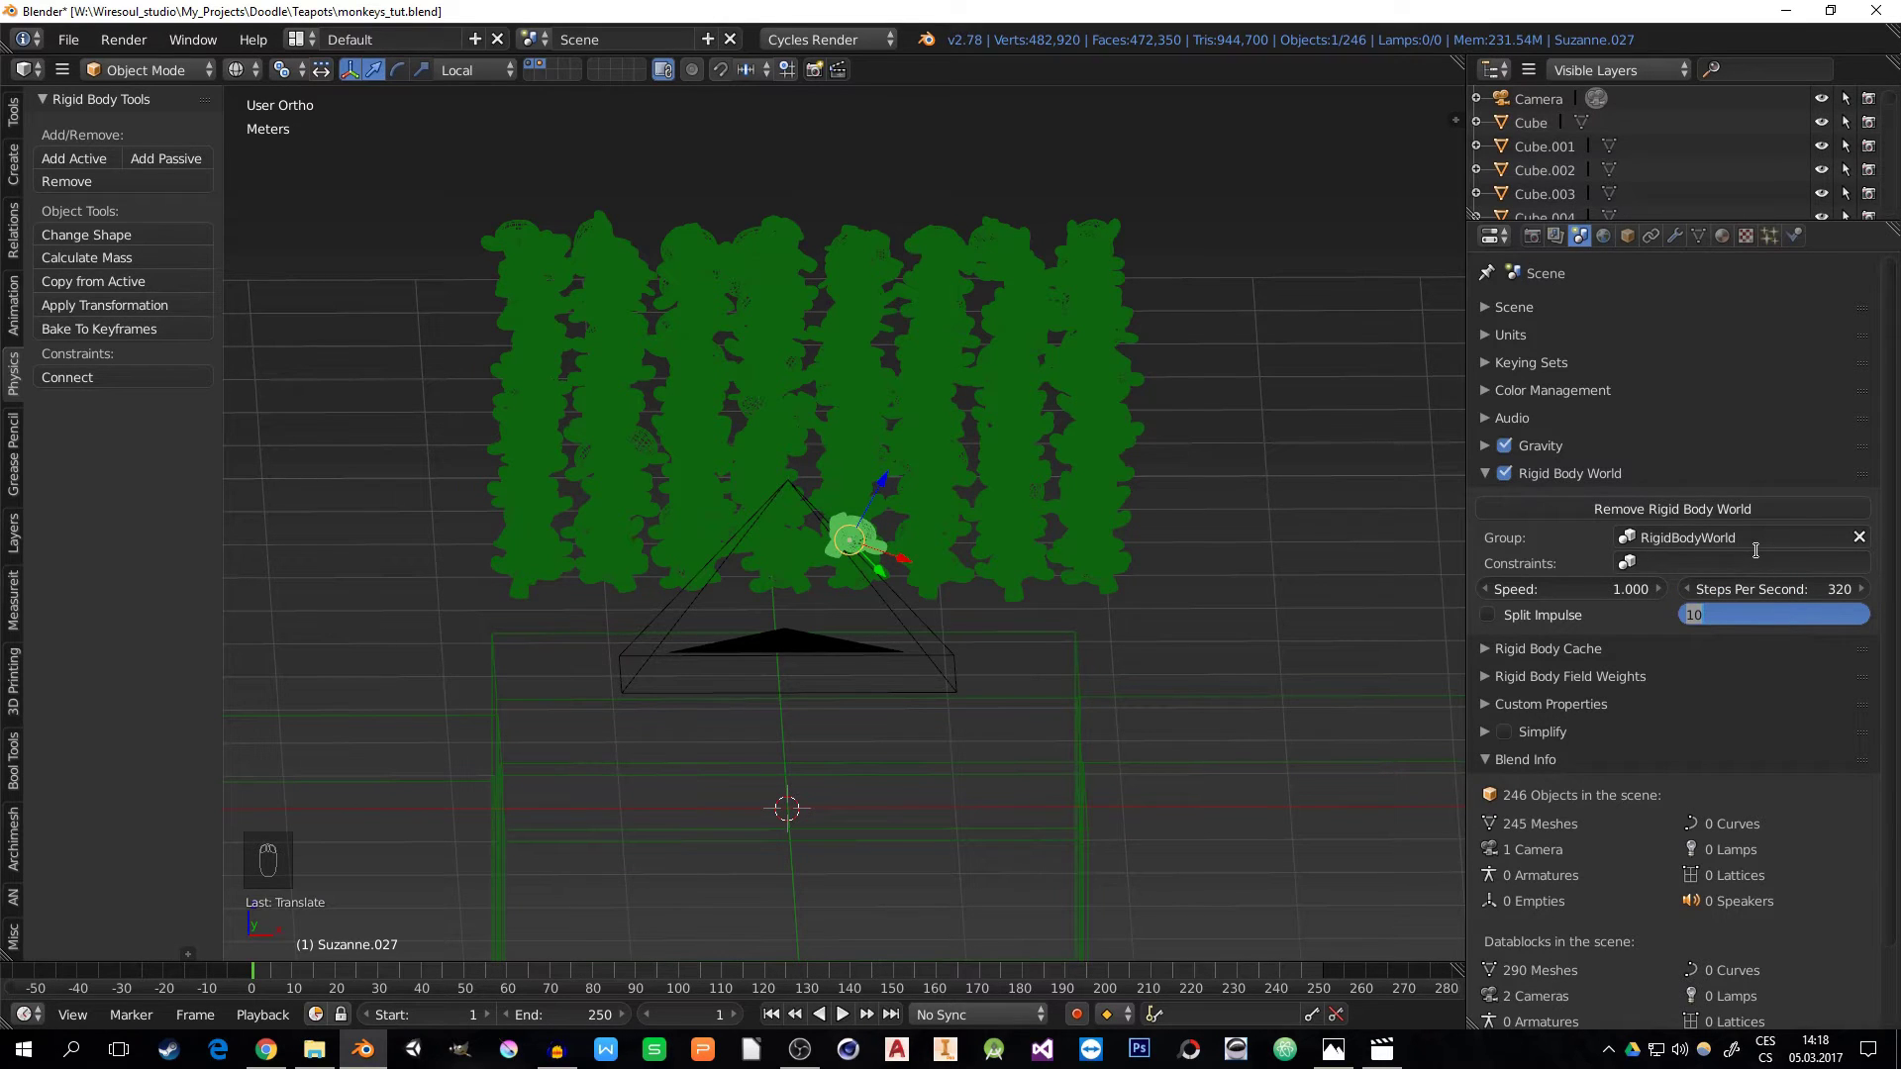
text(64)
key(Return)
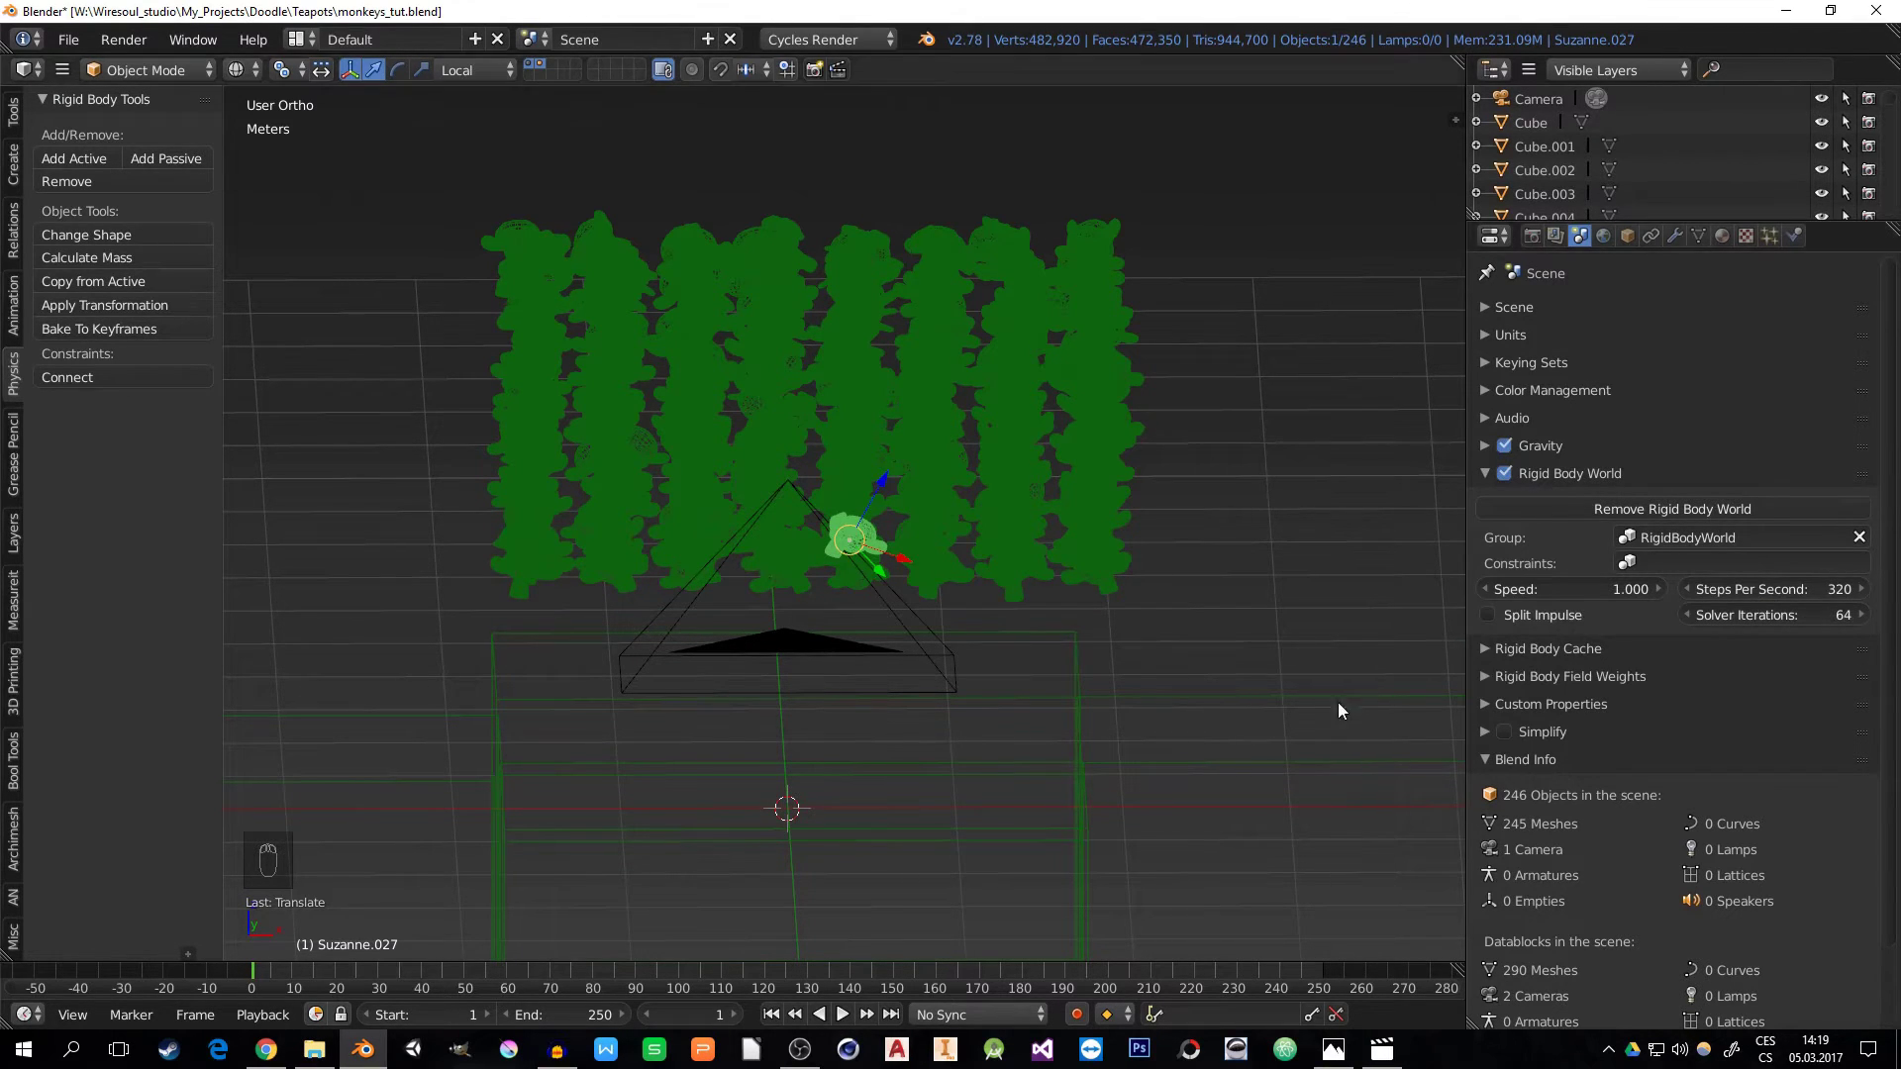
- Set the end frame of the Rigid Body Cache to 120
mouse_move(1191, 752)
middle_down()
mouse_move(1130, 749)
mouse_move(1213, 746)
middle_up()
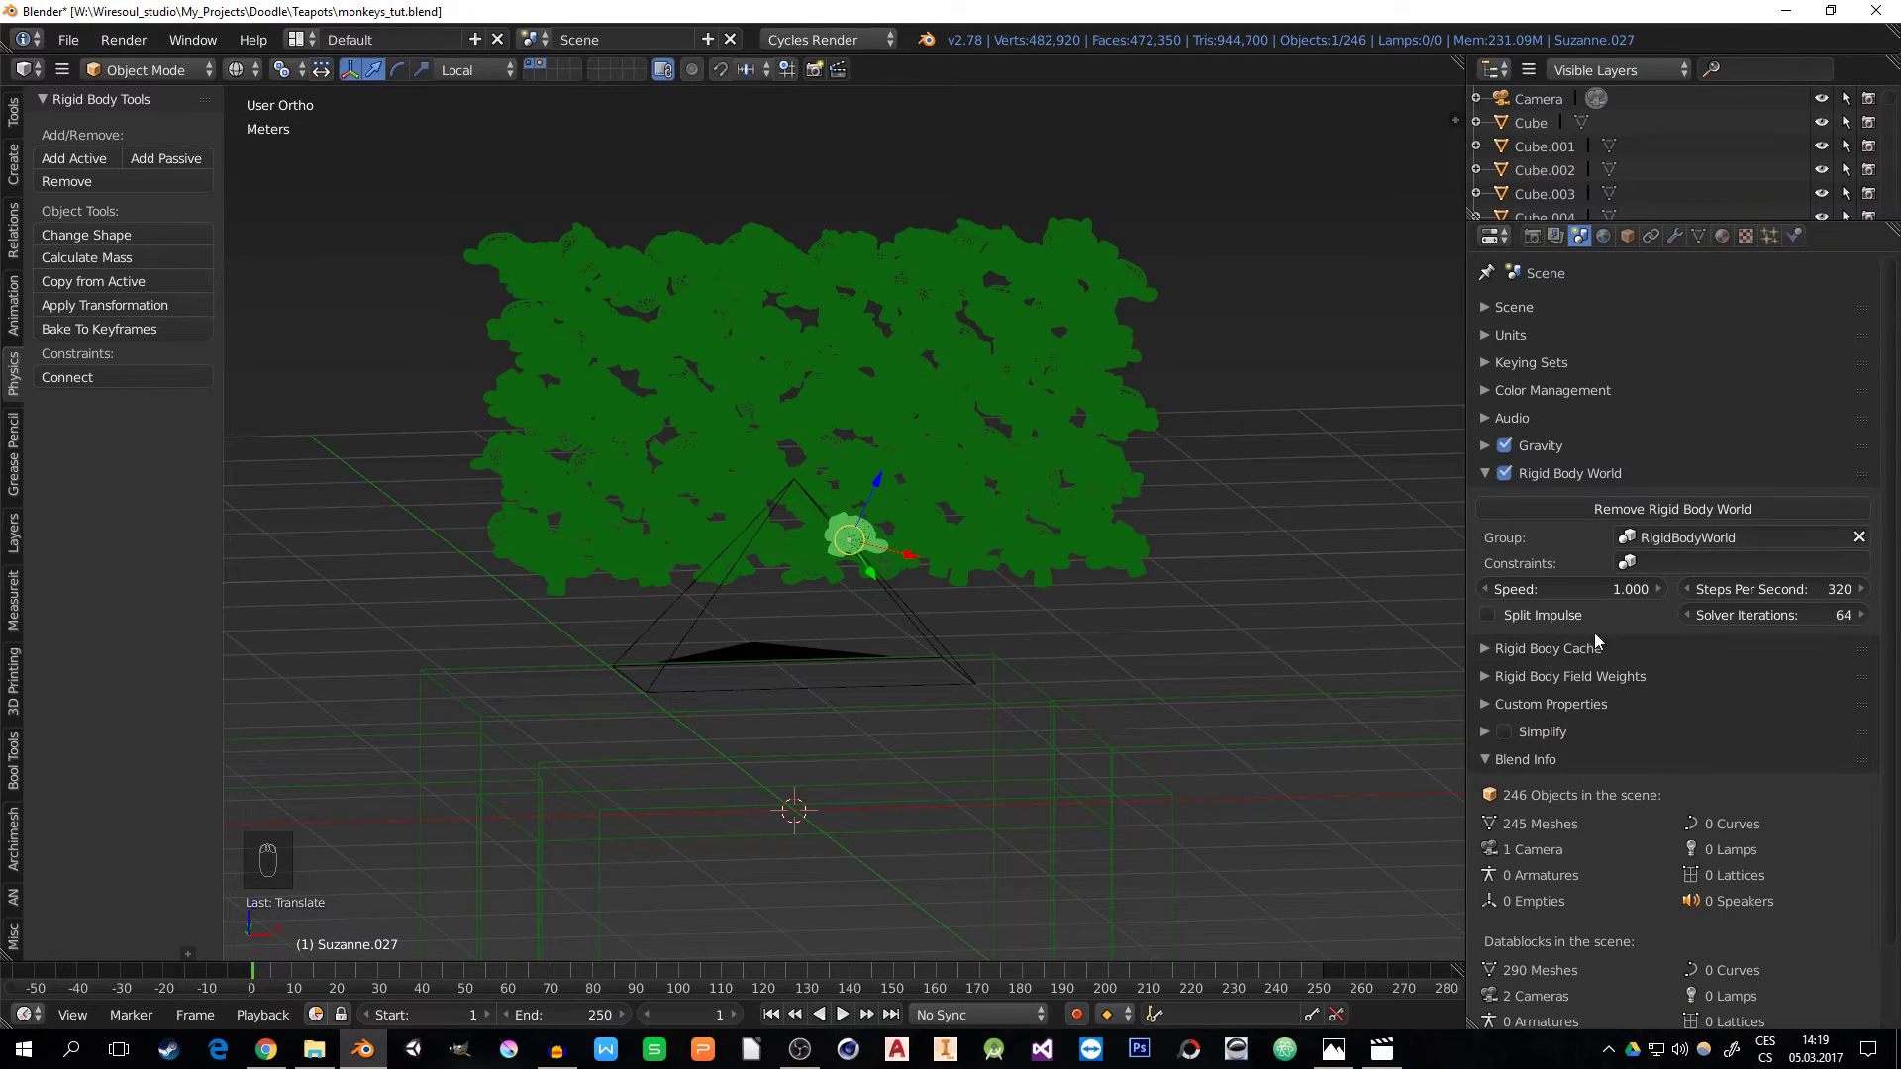
click(1483, 649)
click(1703, 691)
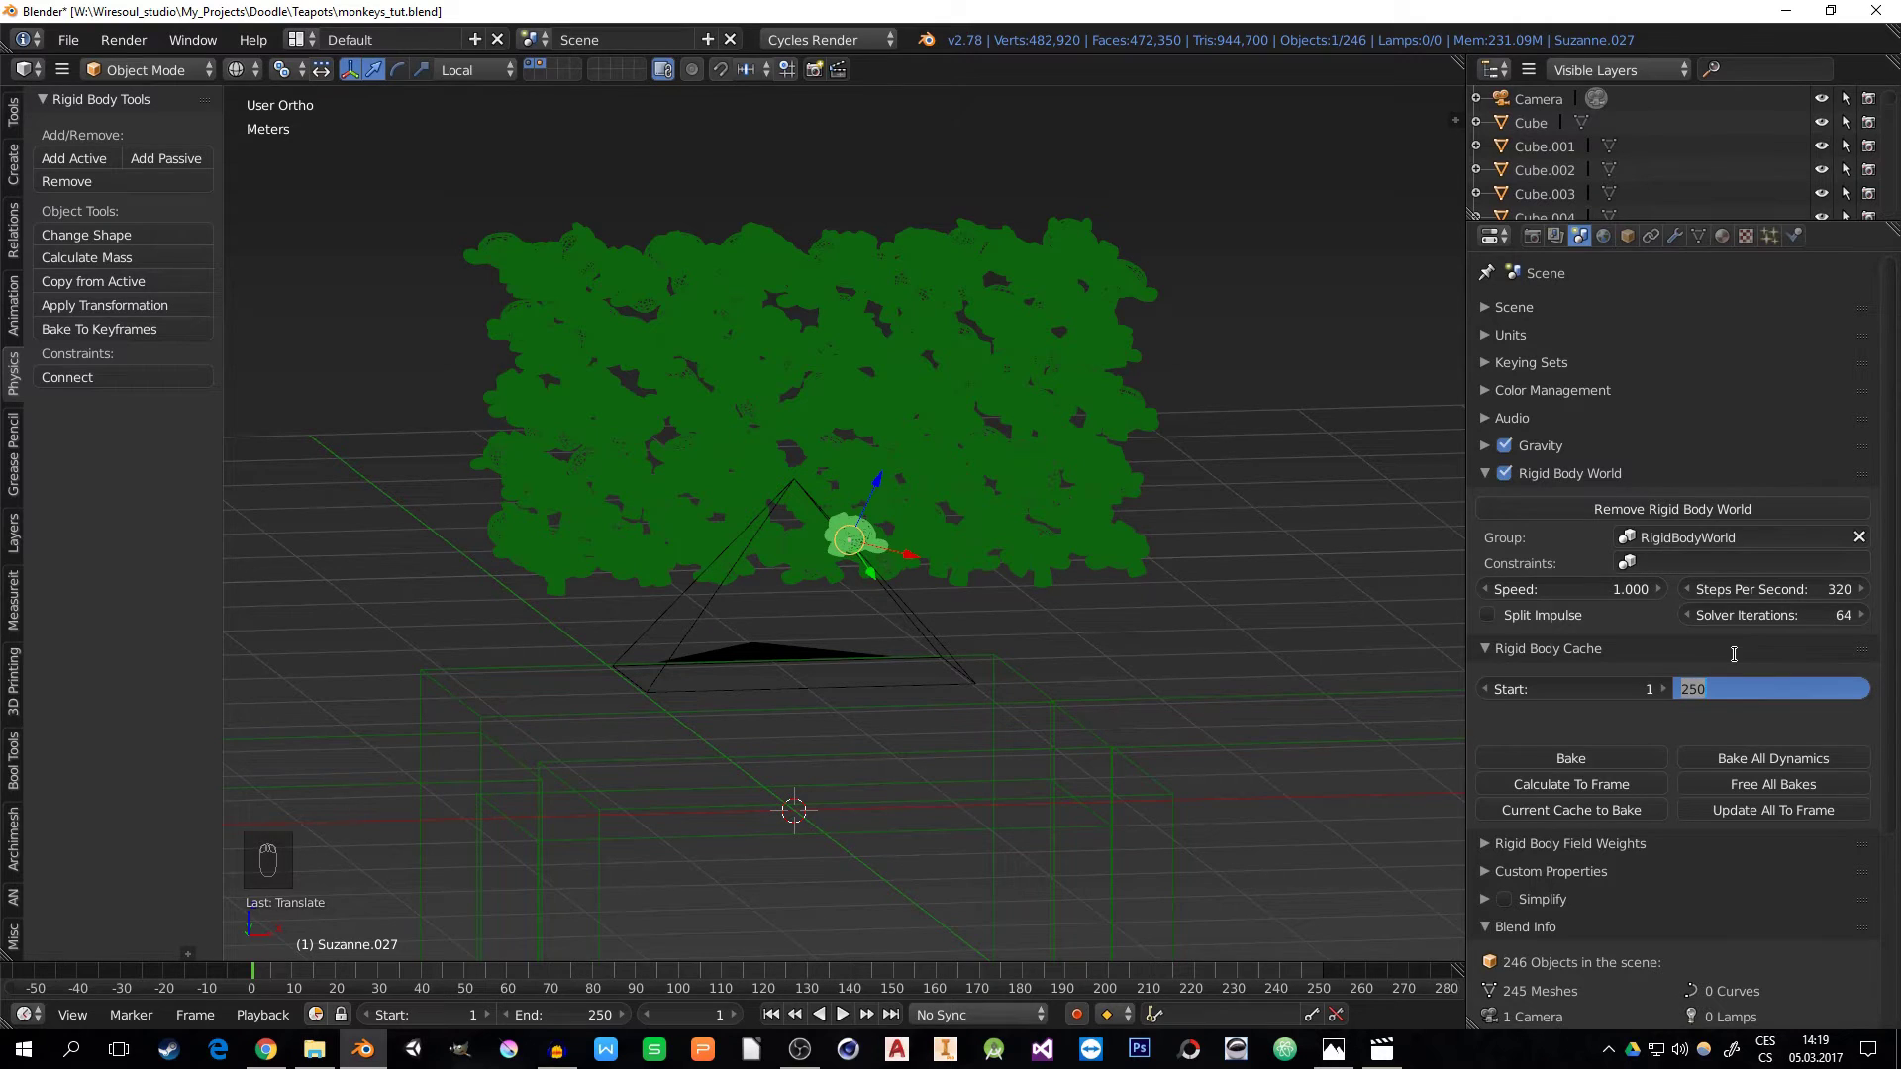
text(120)
key(Return)
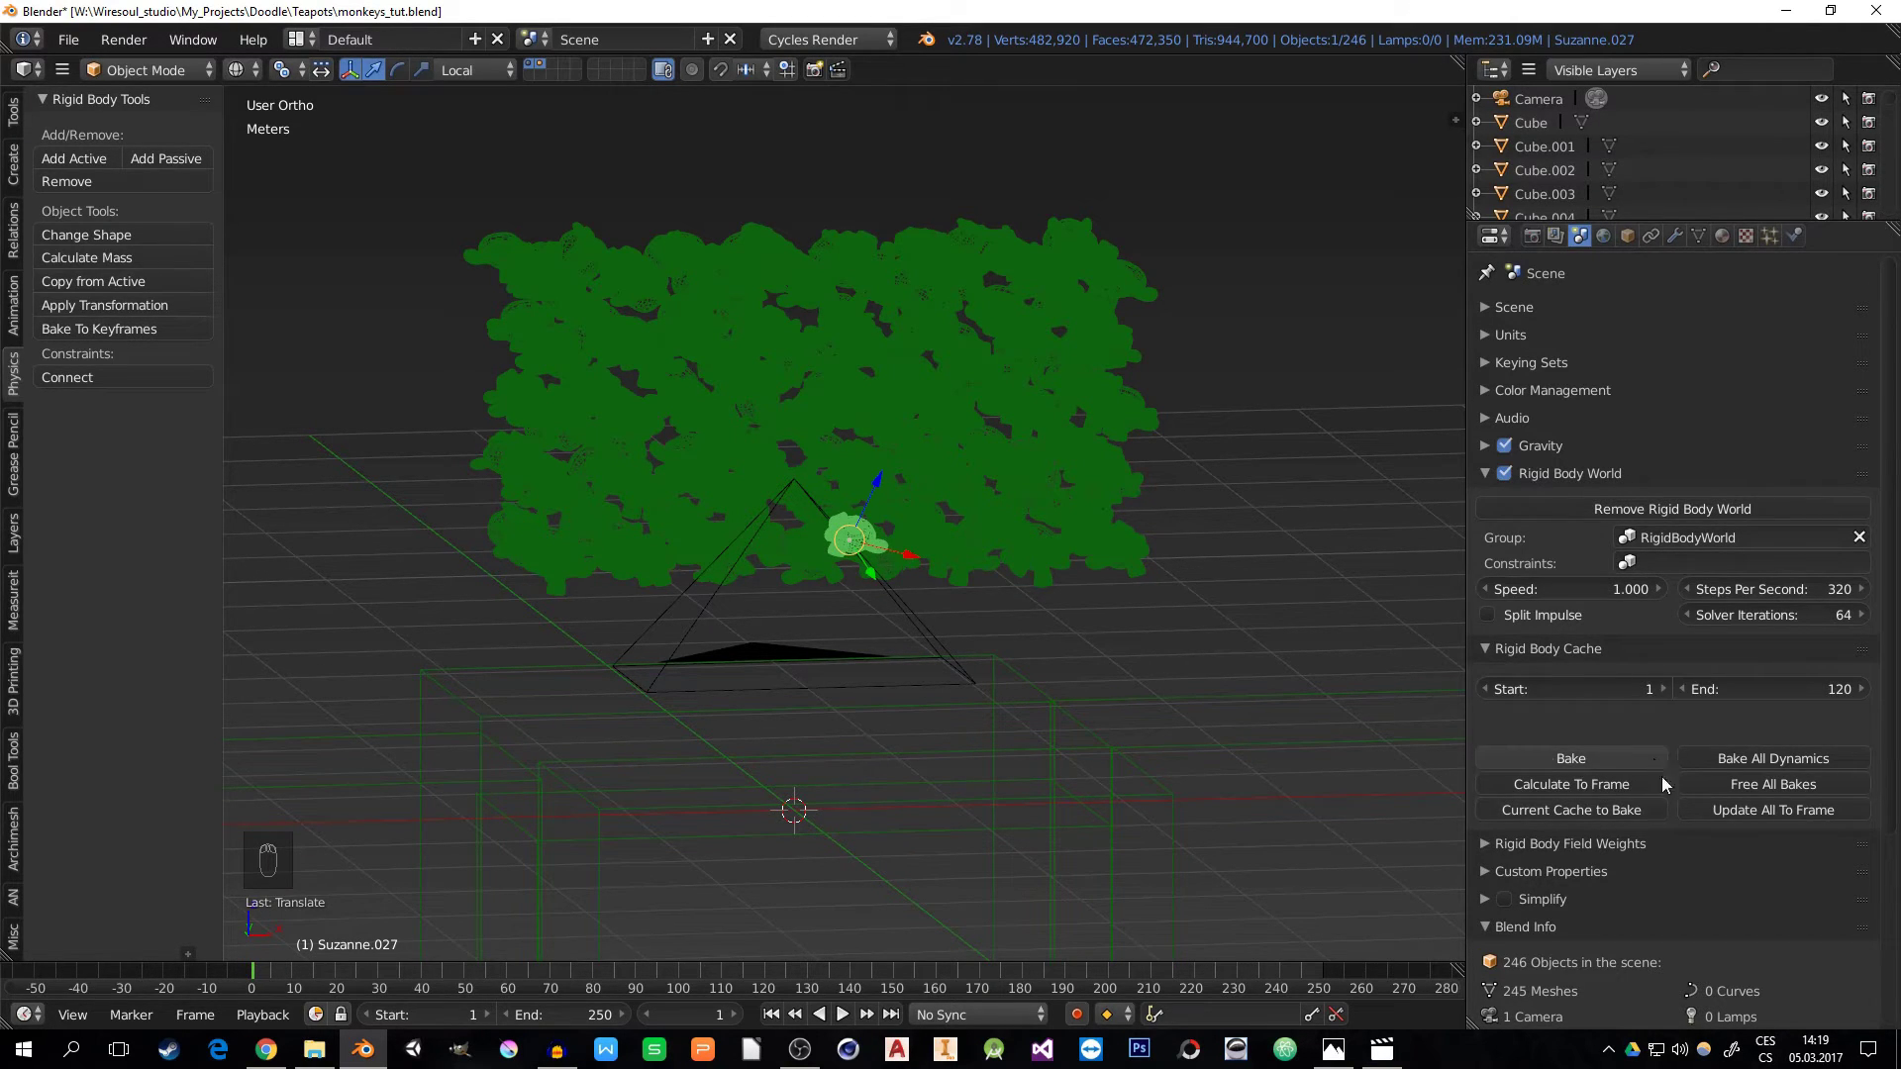
- Free all existing physics bakes and bake all dynamics anew, saving over monkeys_tut.blend before the bake
click(1754, 788)
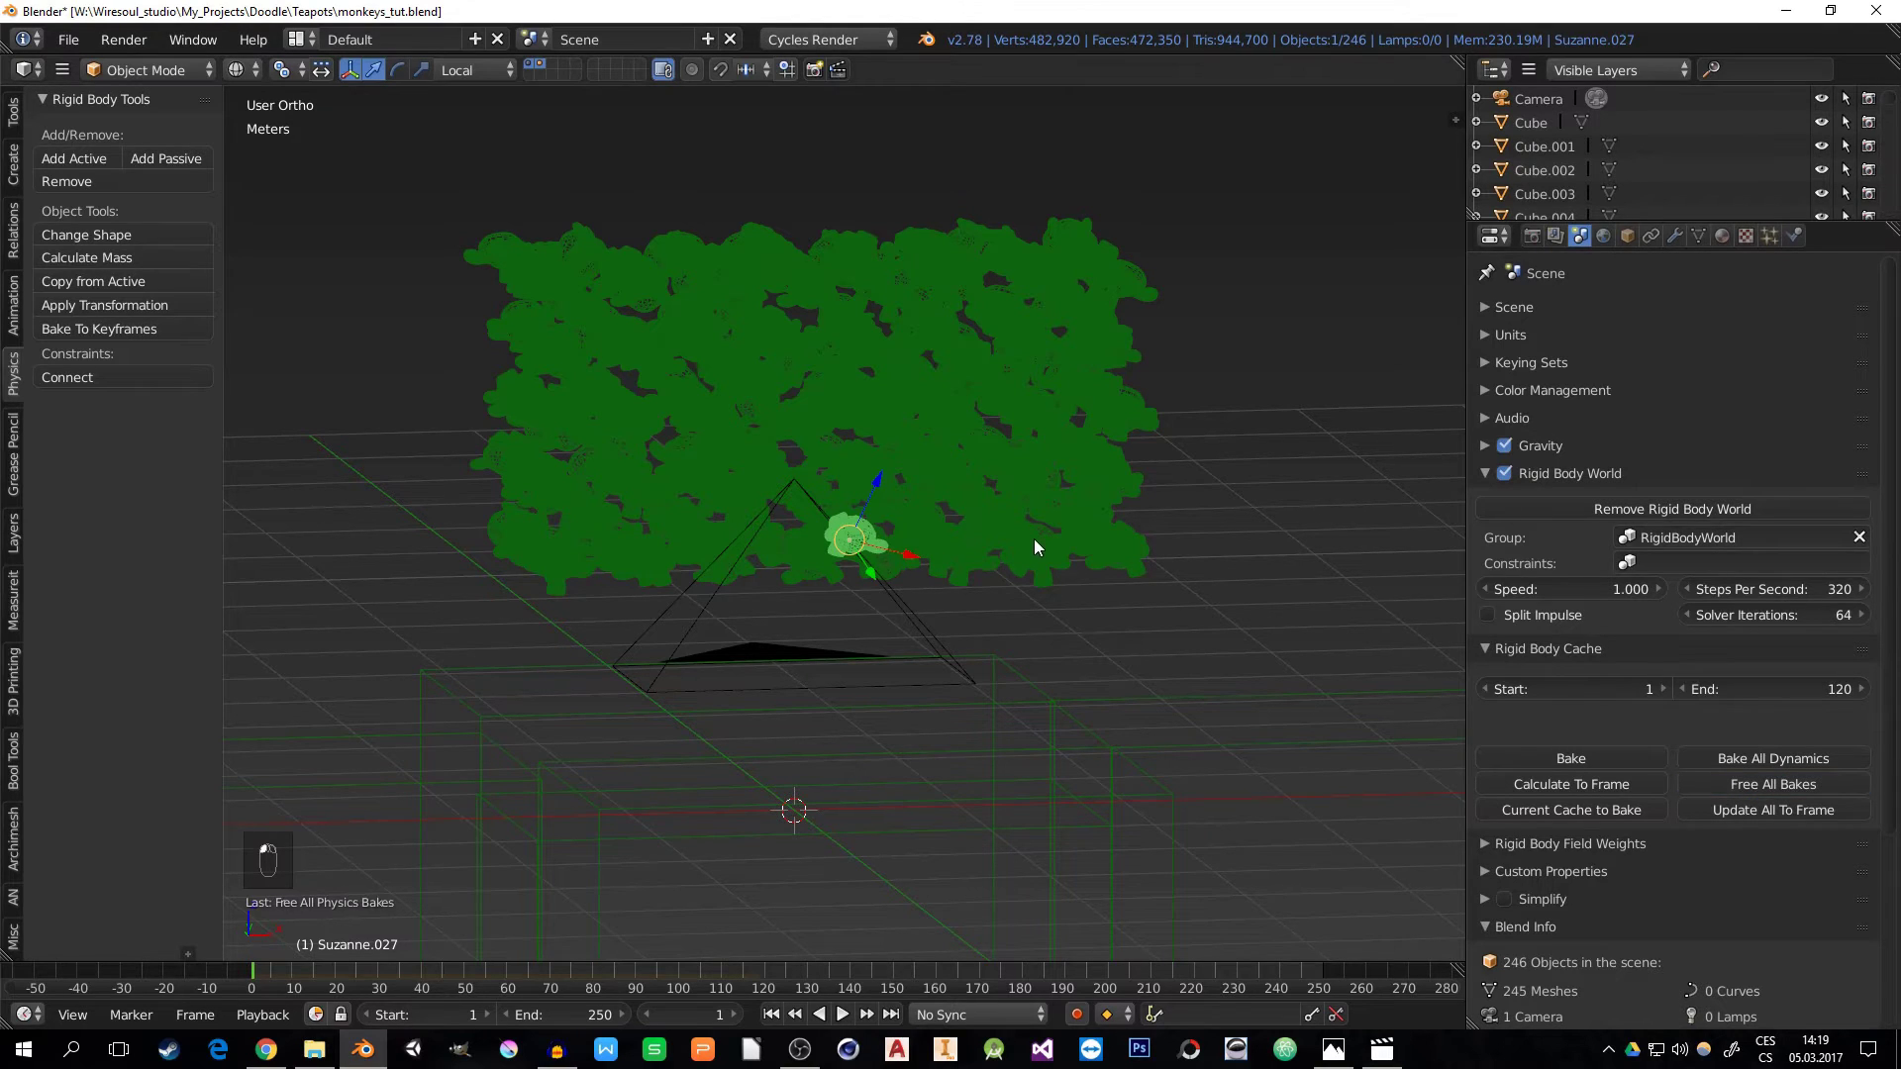
key(ctrl+s)
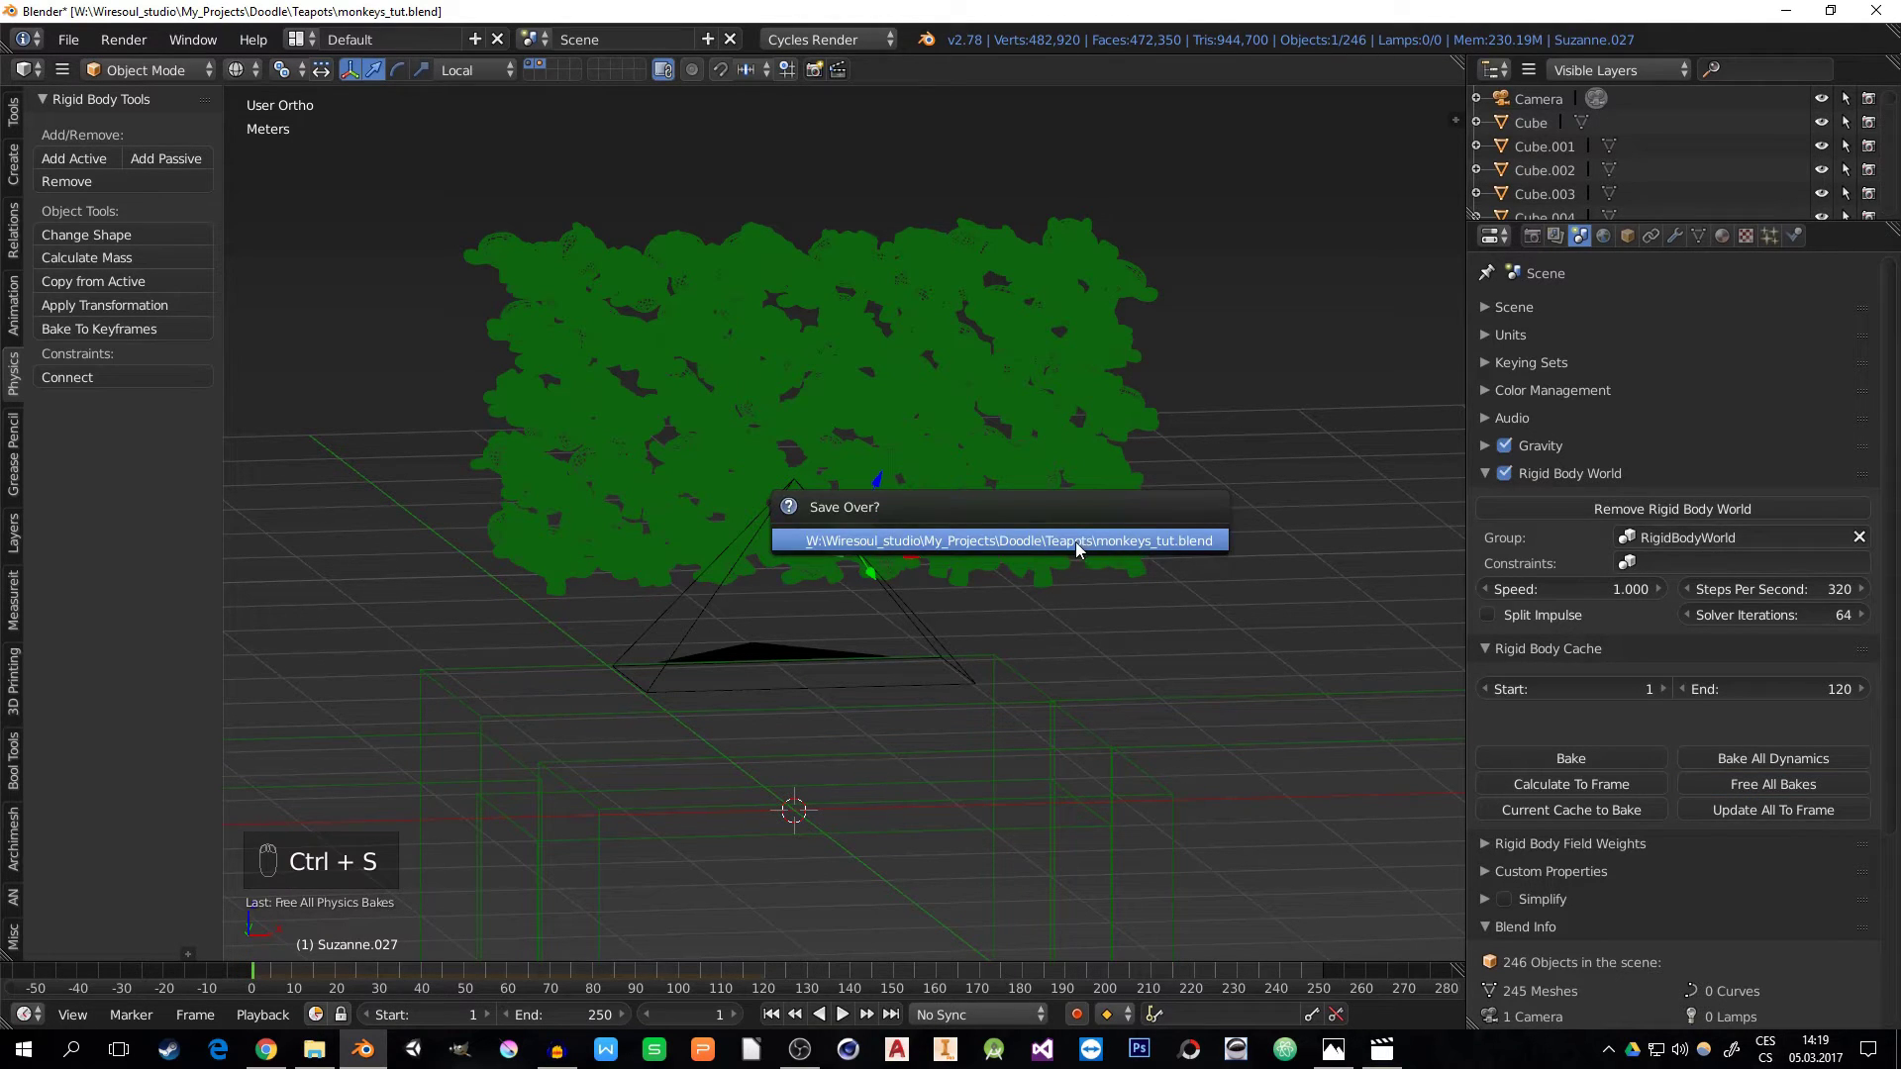
click(1110, 540)
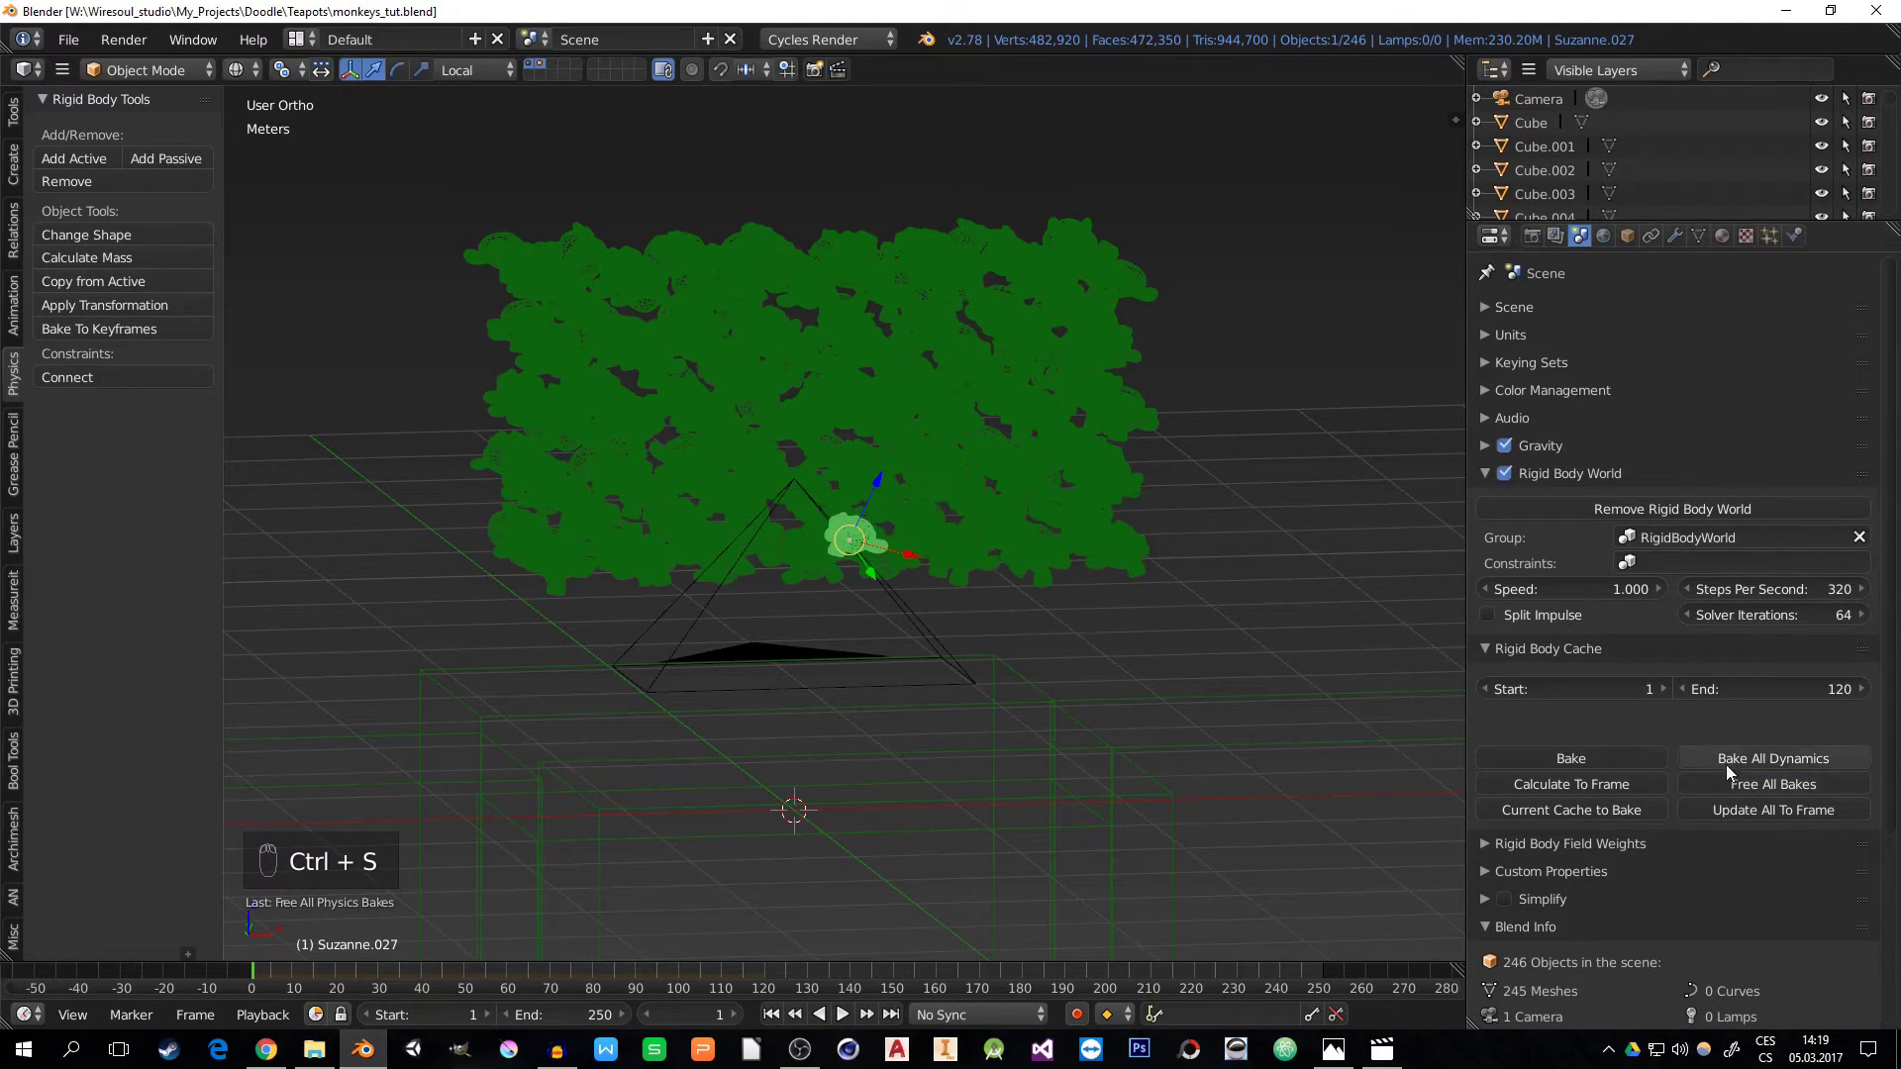
click(1770, 760)
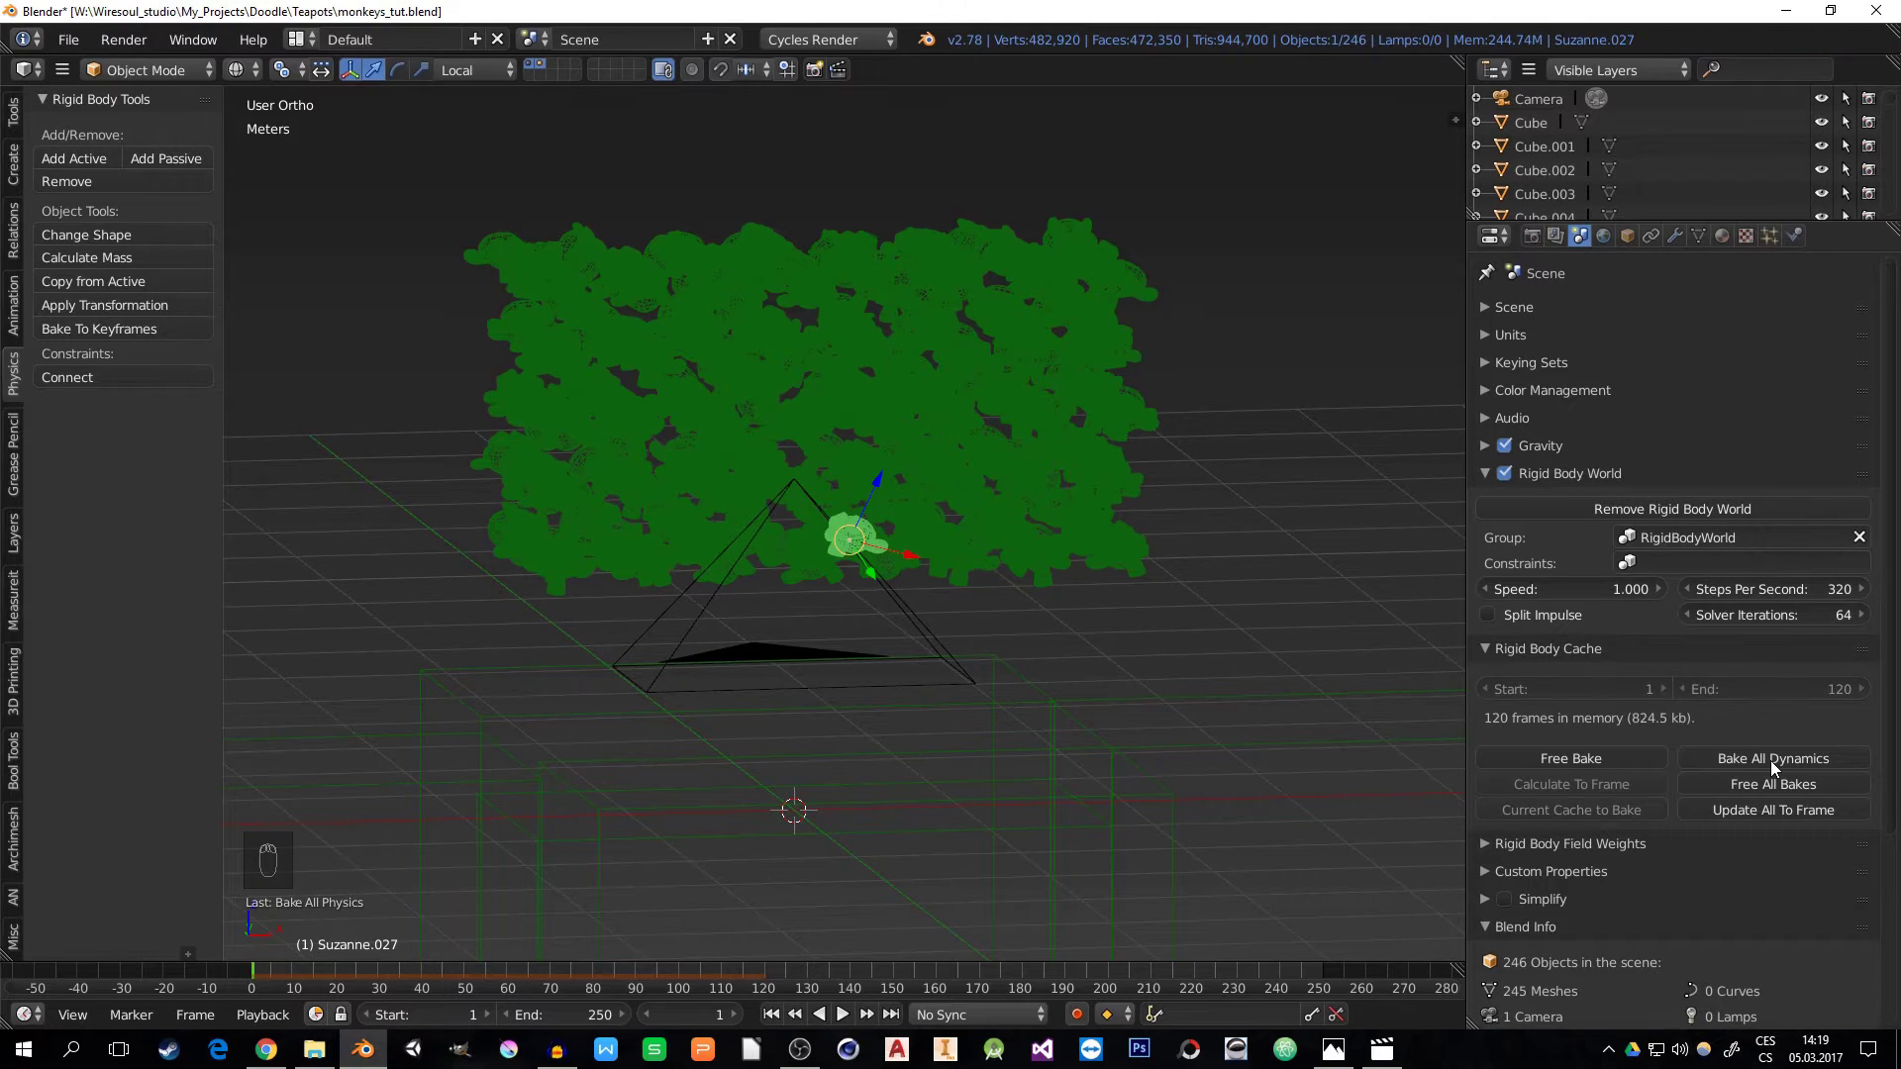
- Play the baked simulation in solid shading and through the camera, and examine how the monkeys settle in the cube enclosure
middle_drag(901, 725, 922, 760)
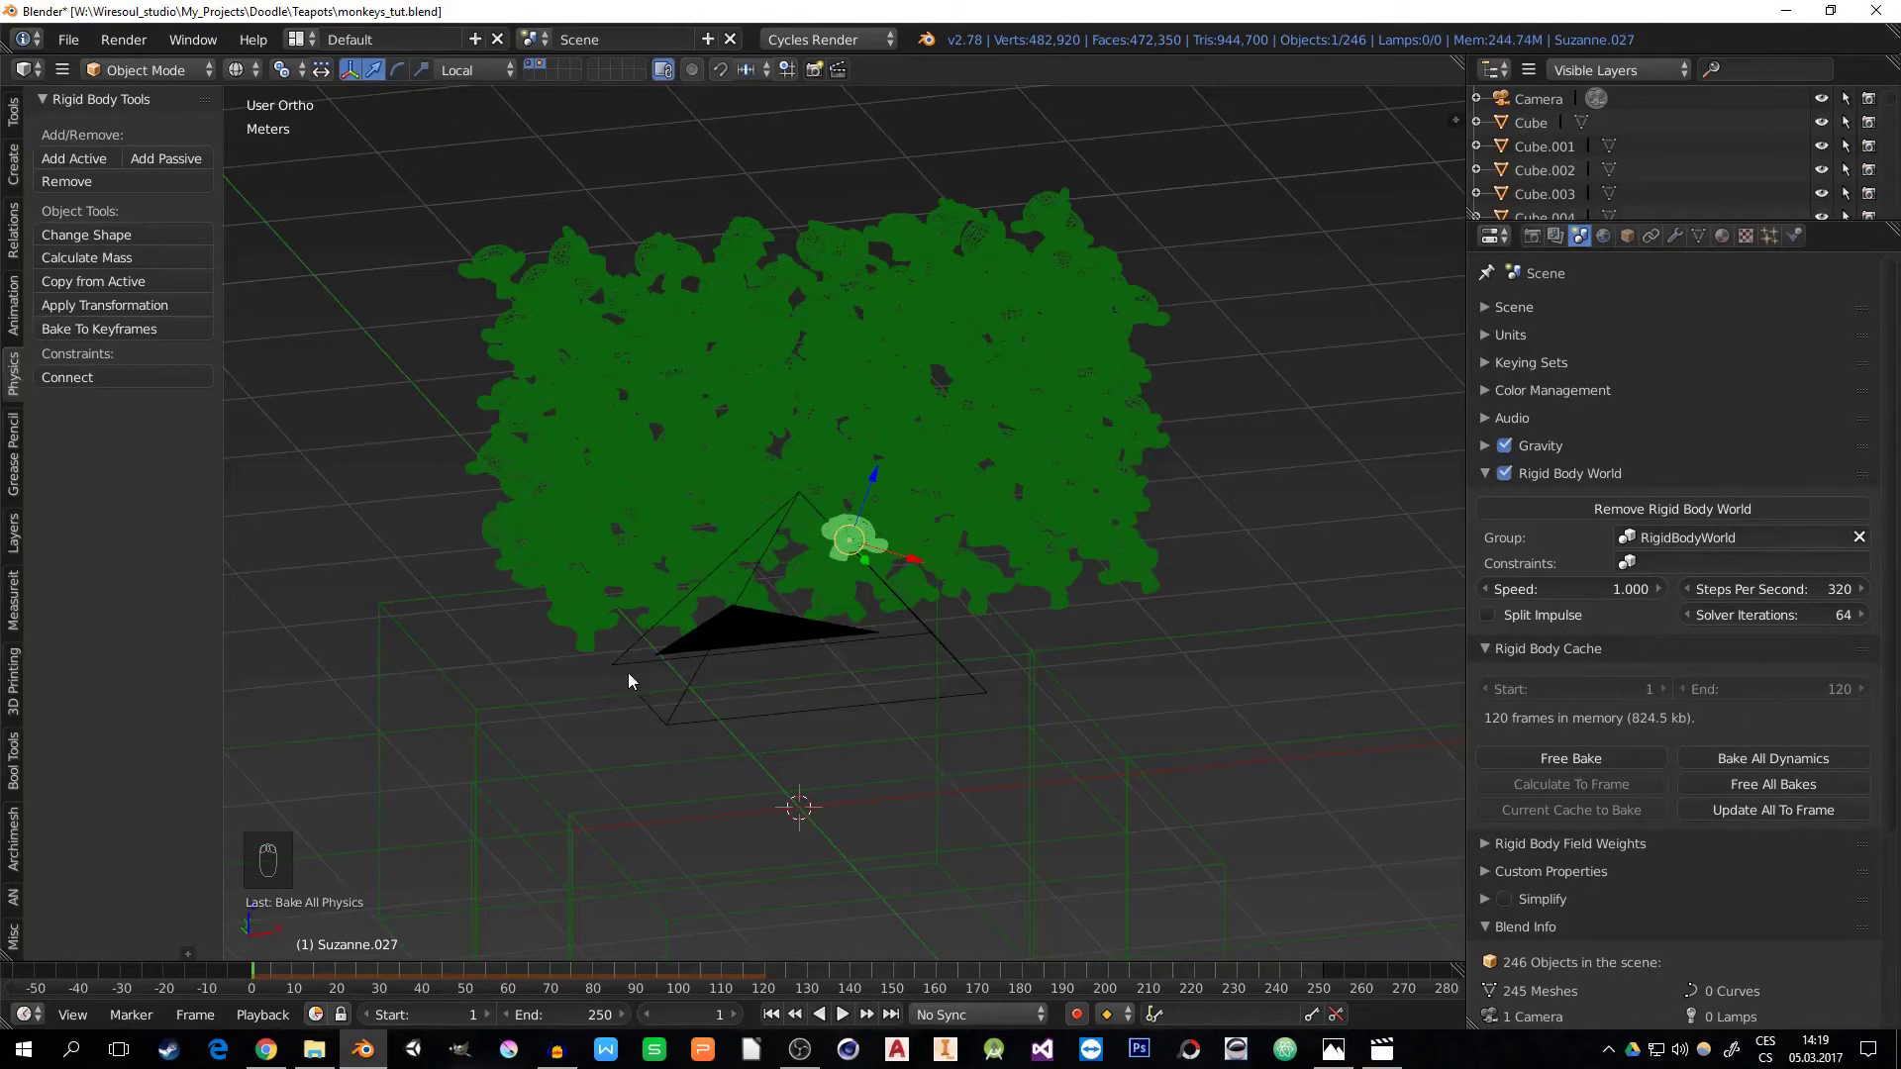
click(843, 1016)
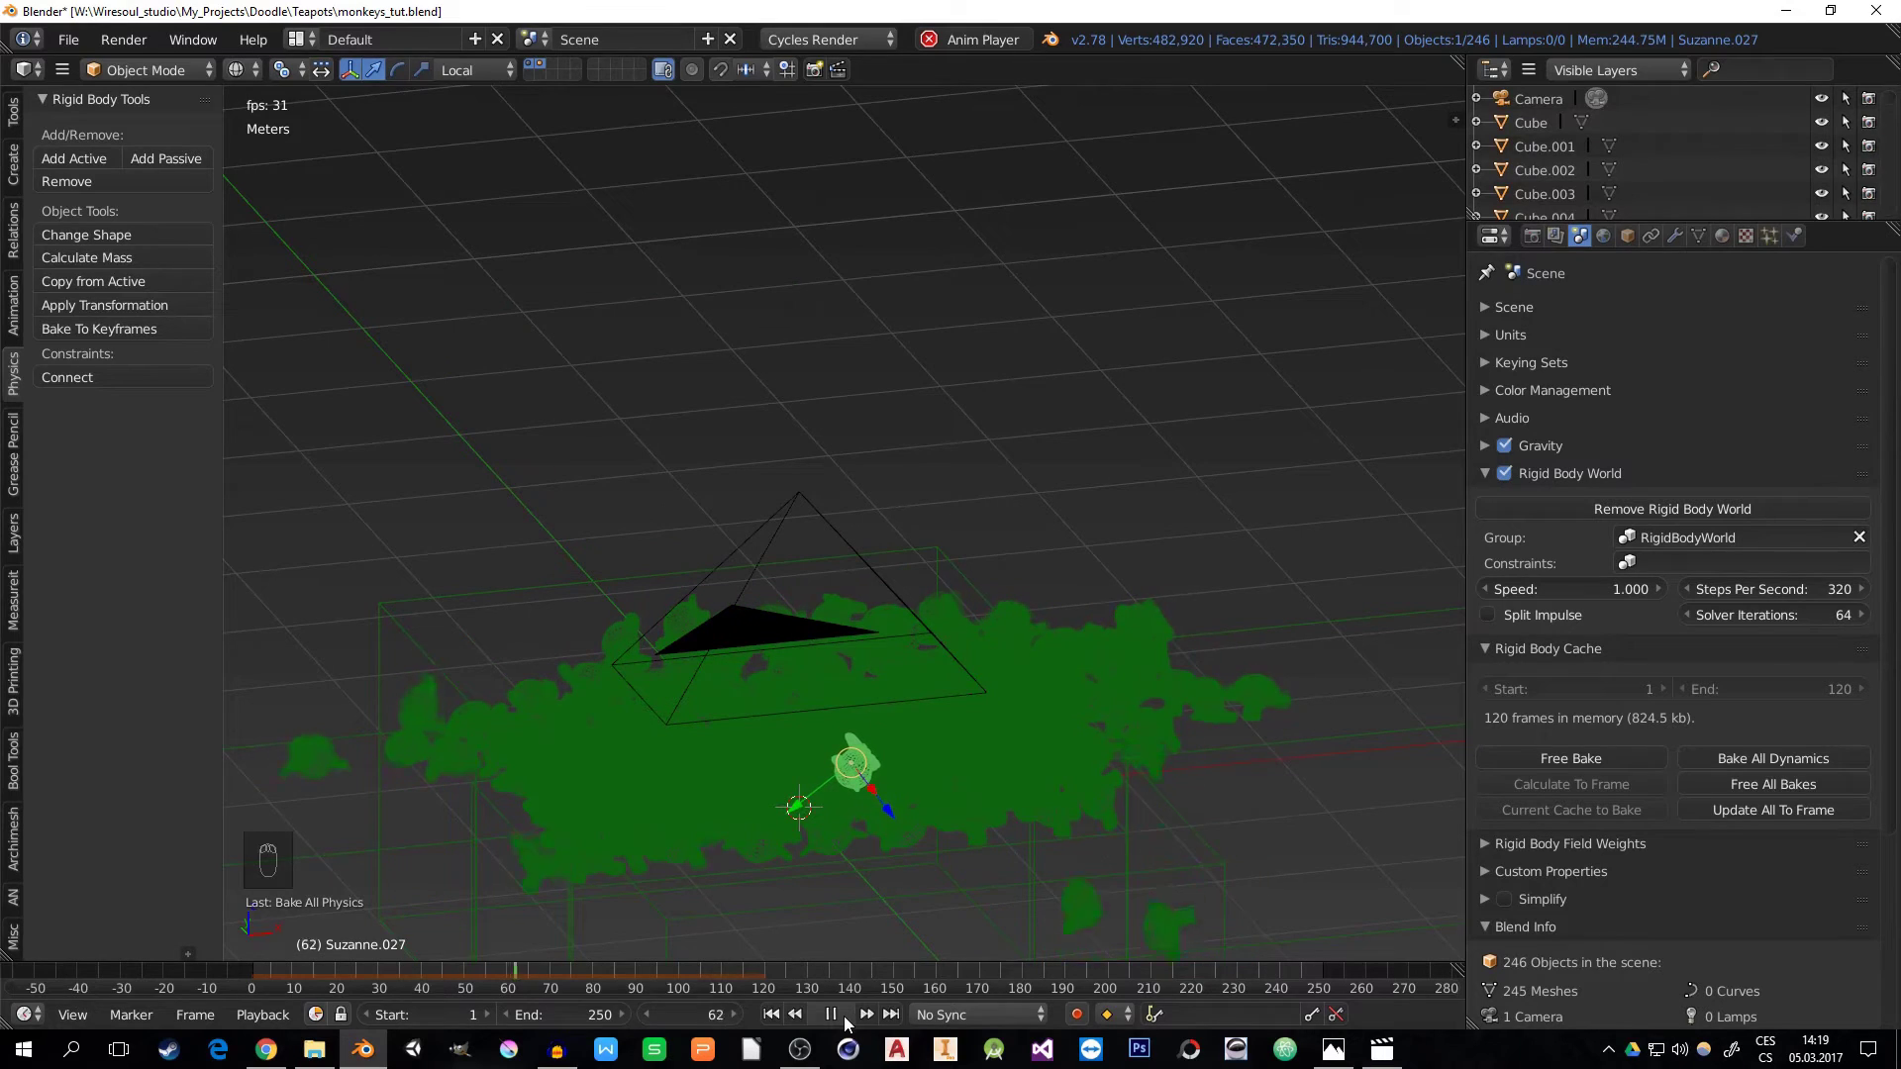
key(z)
click(871, 826)
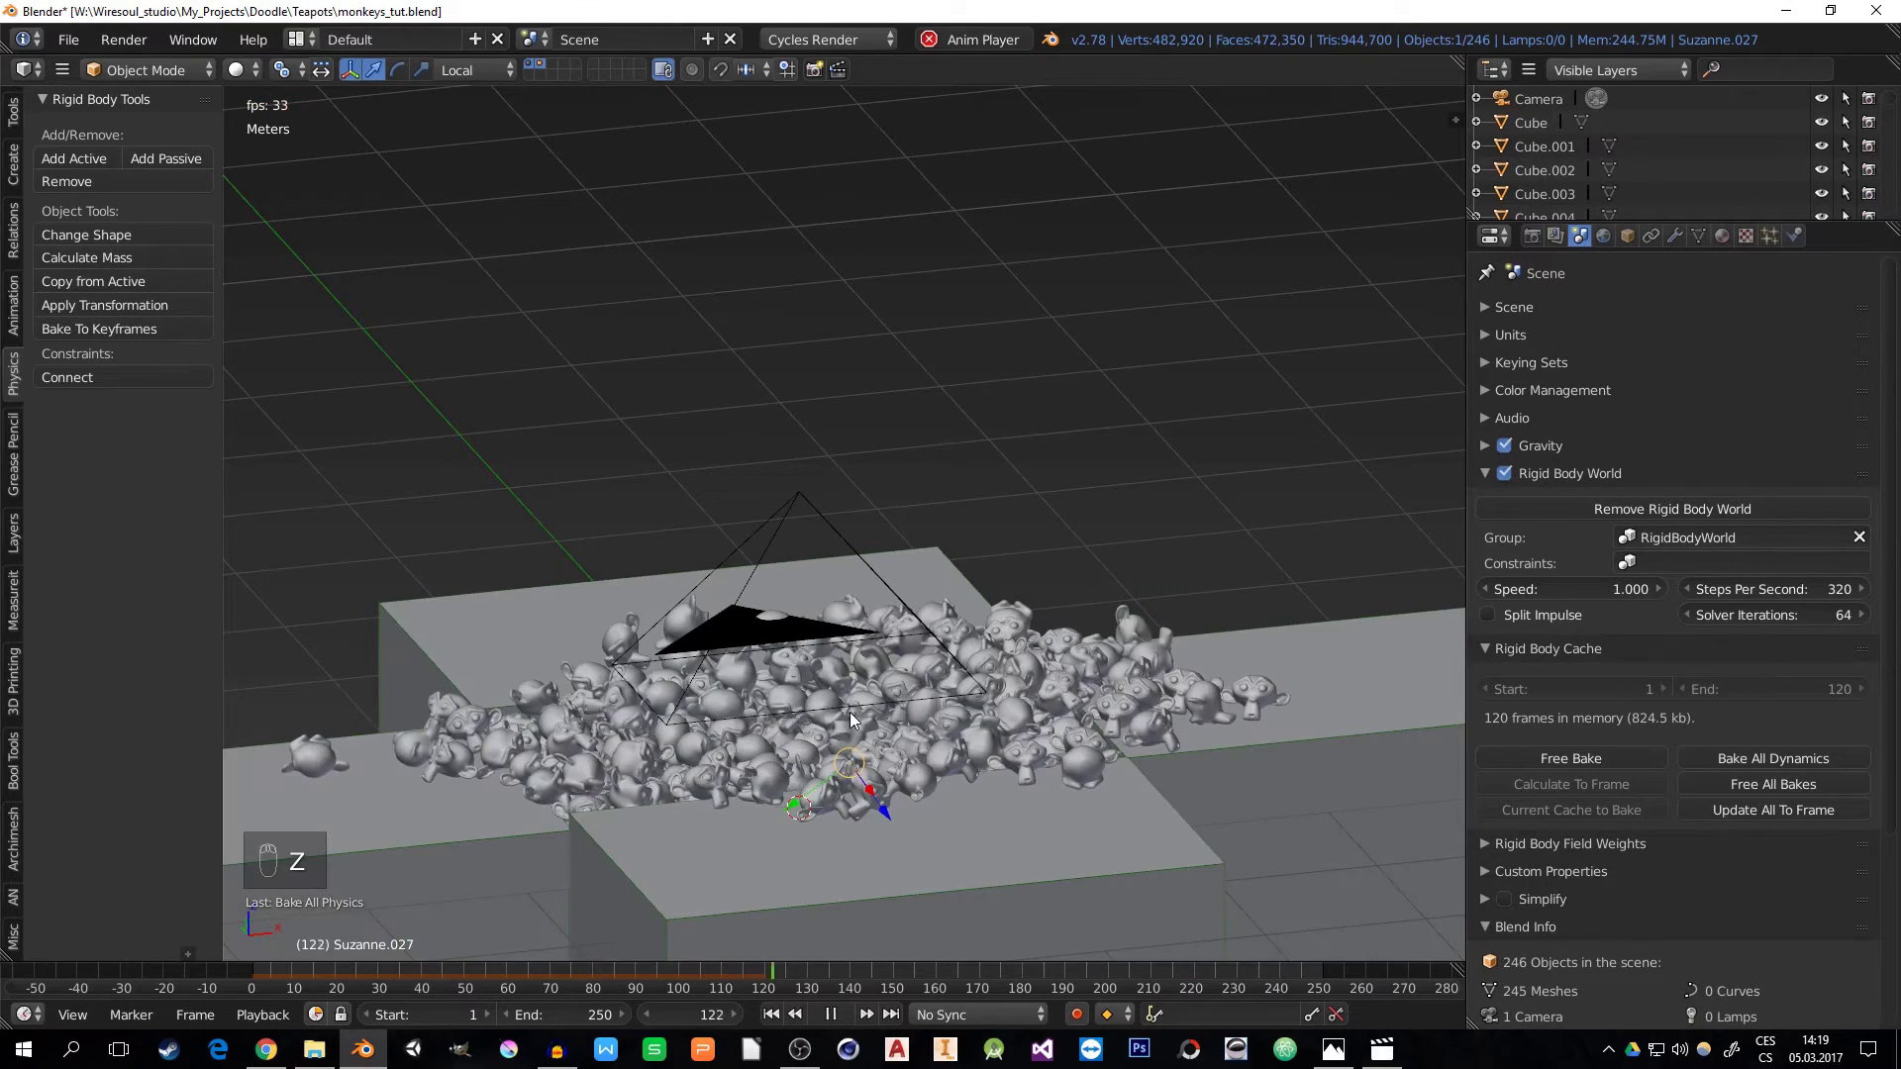
key(KP_0)
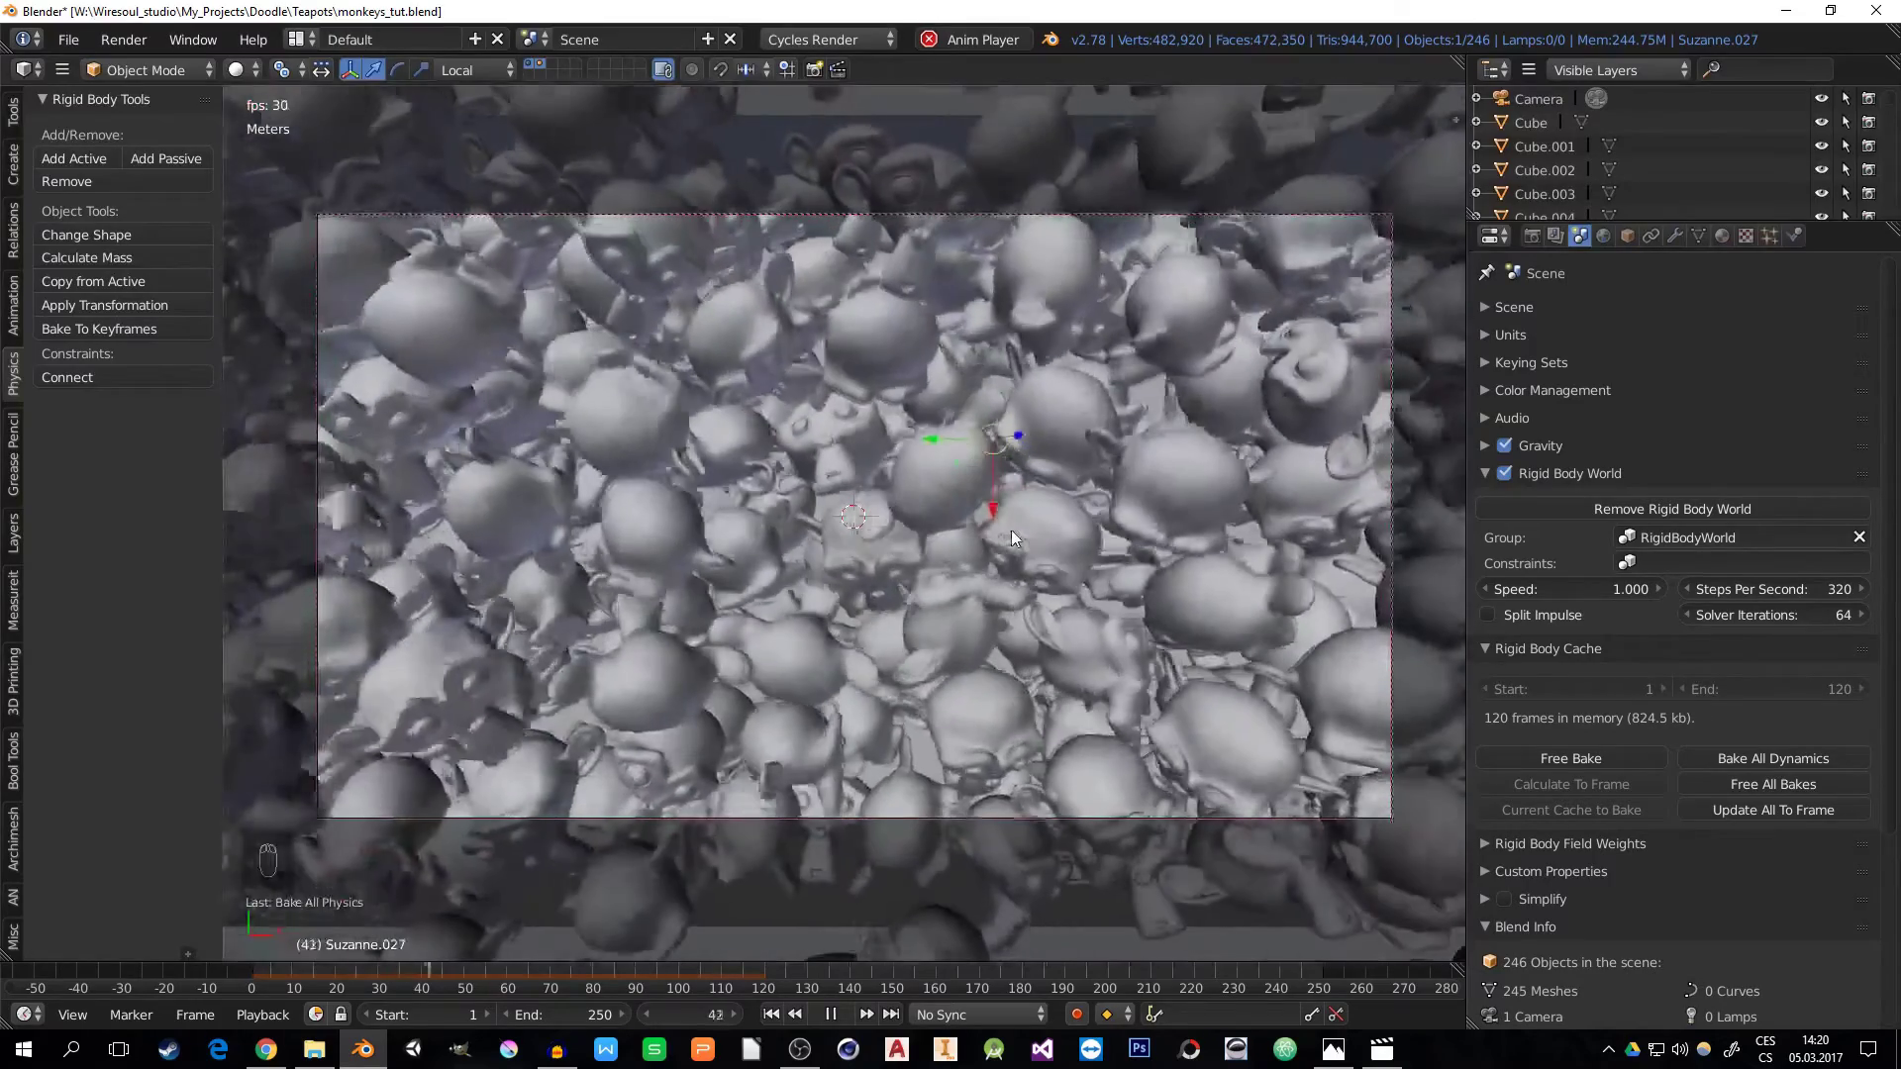
click(838, 1014)
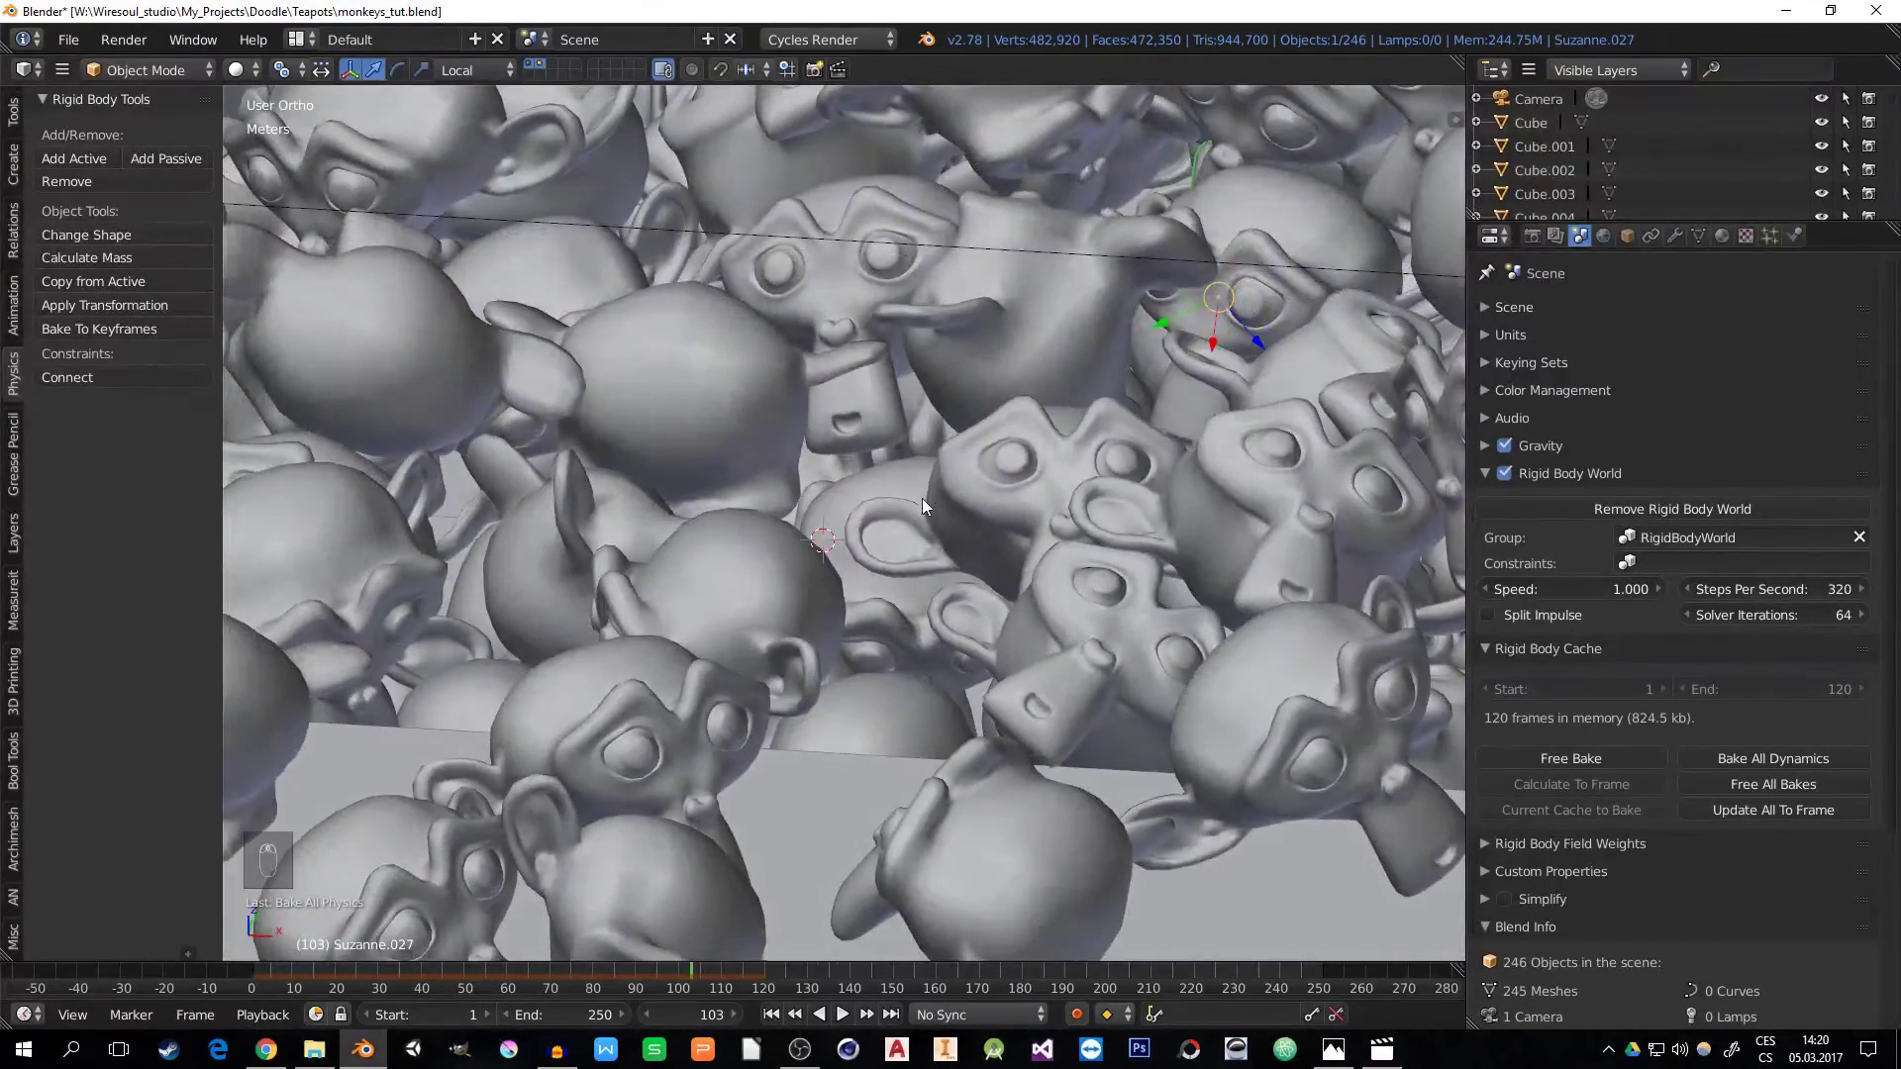
scroll(922, 497, down, 6)
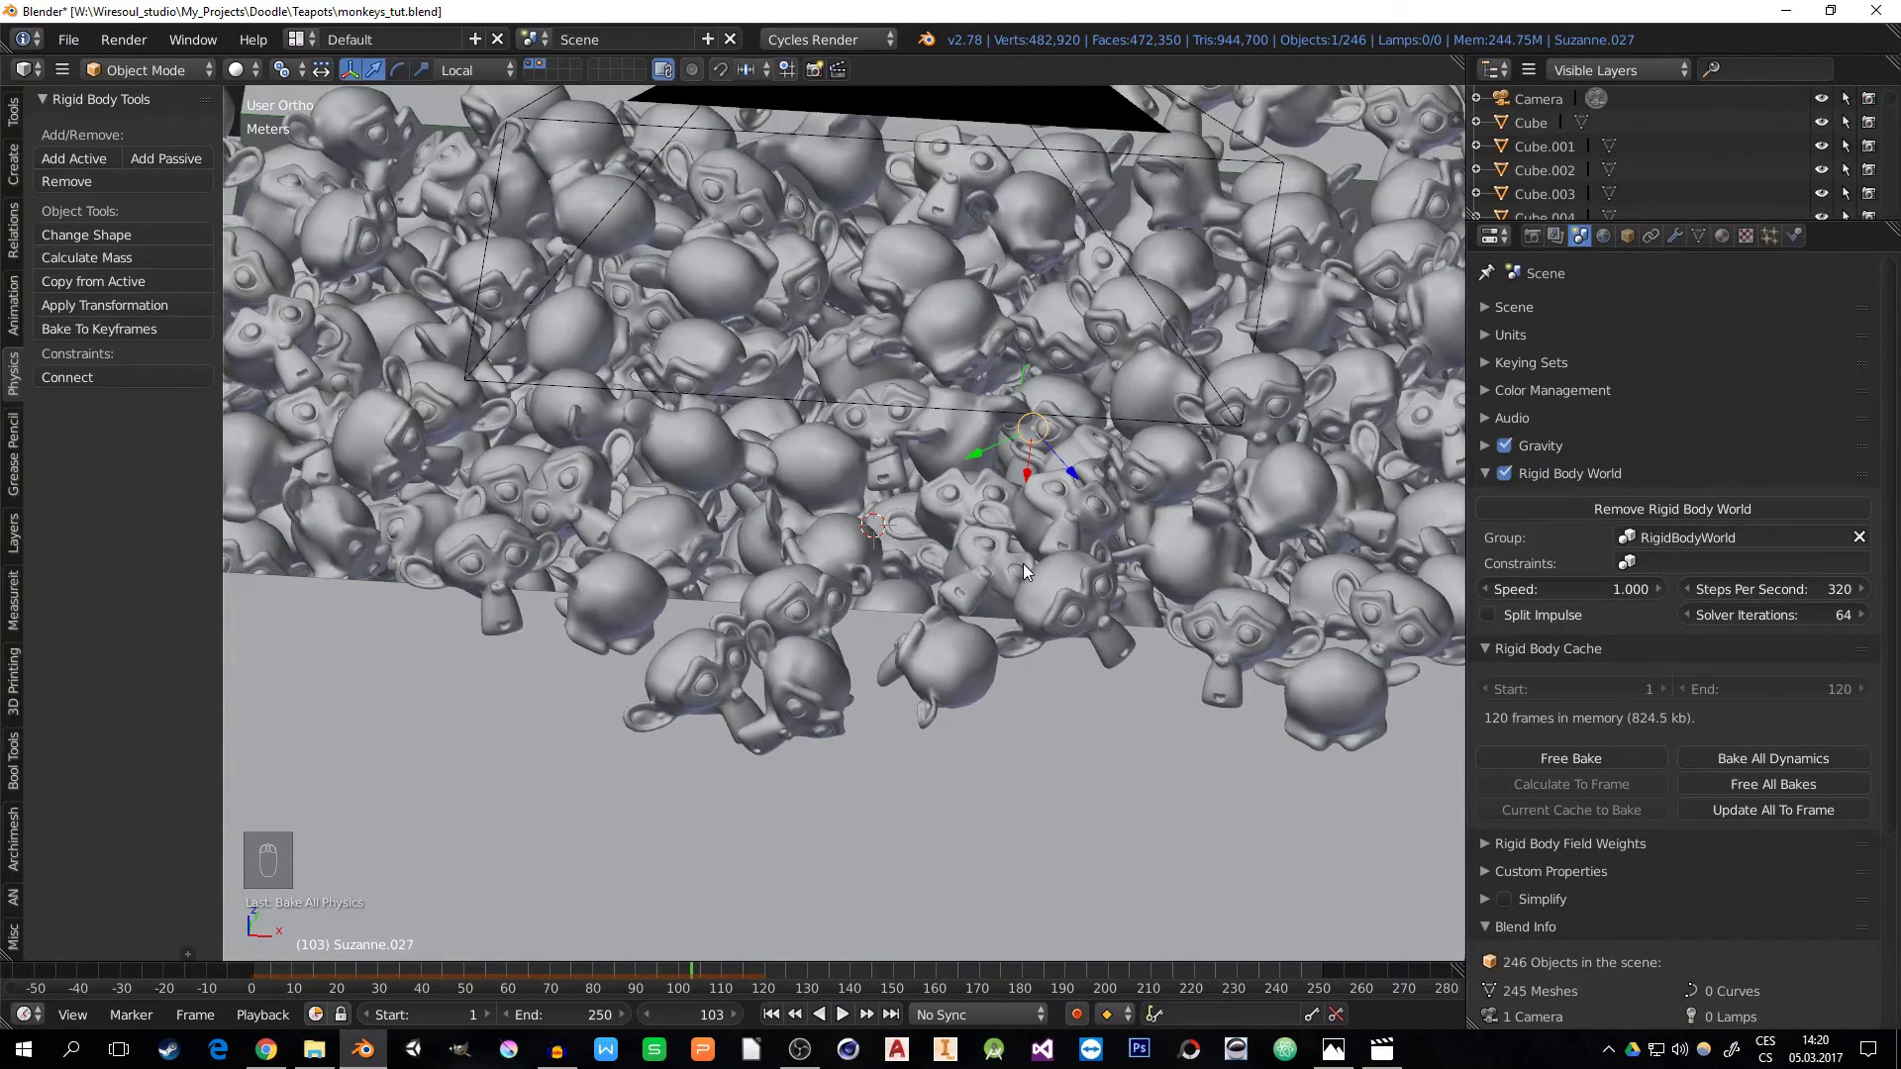
middle_drag(1030, 545, 985, 586)
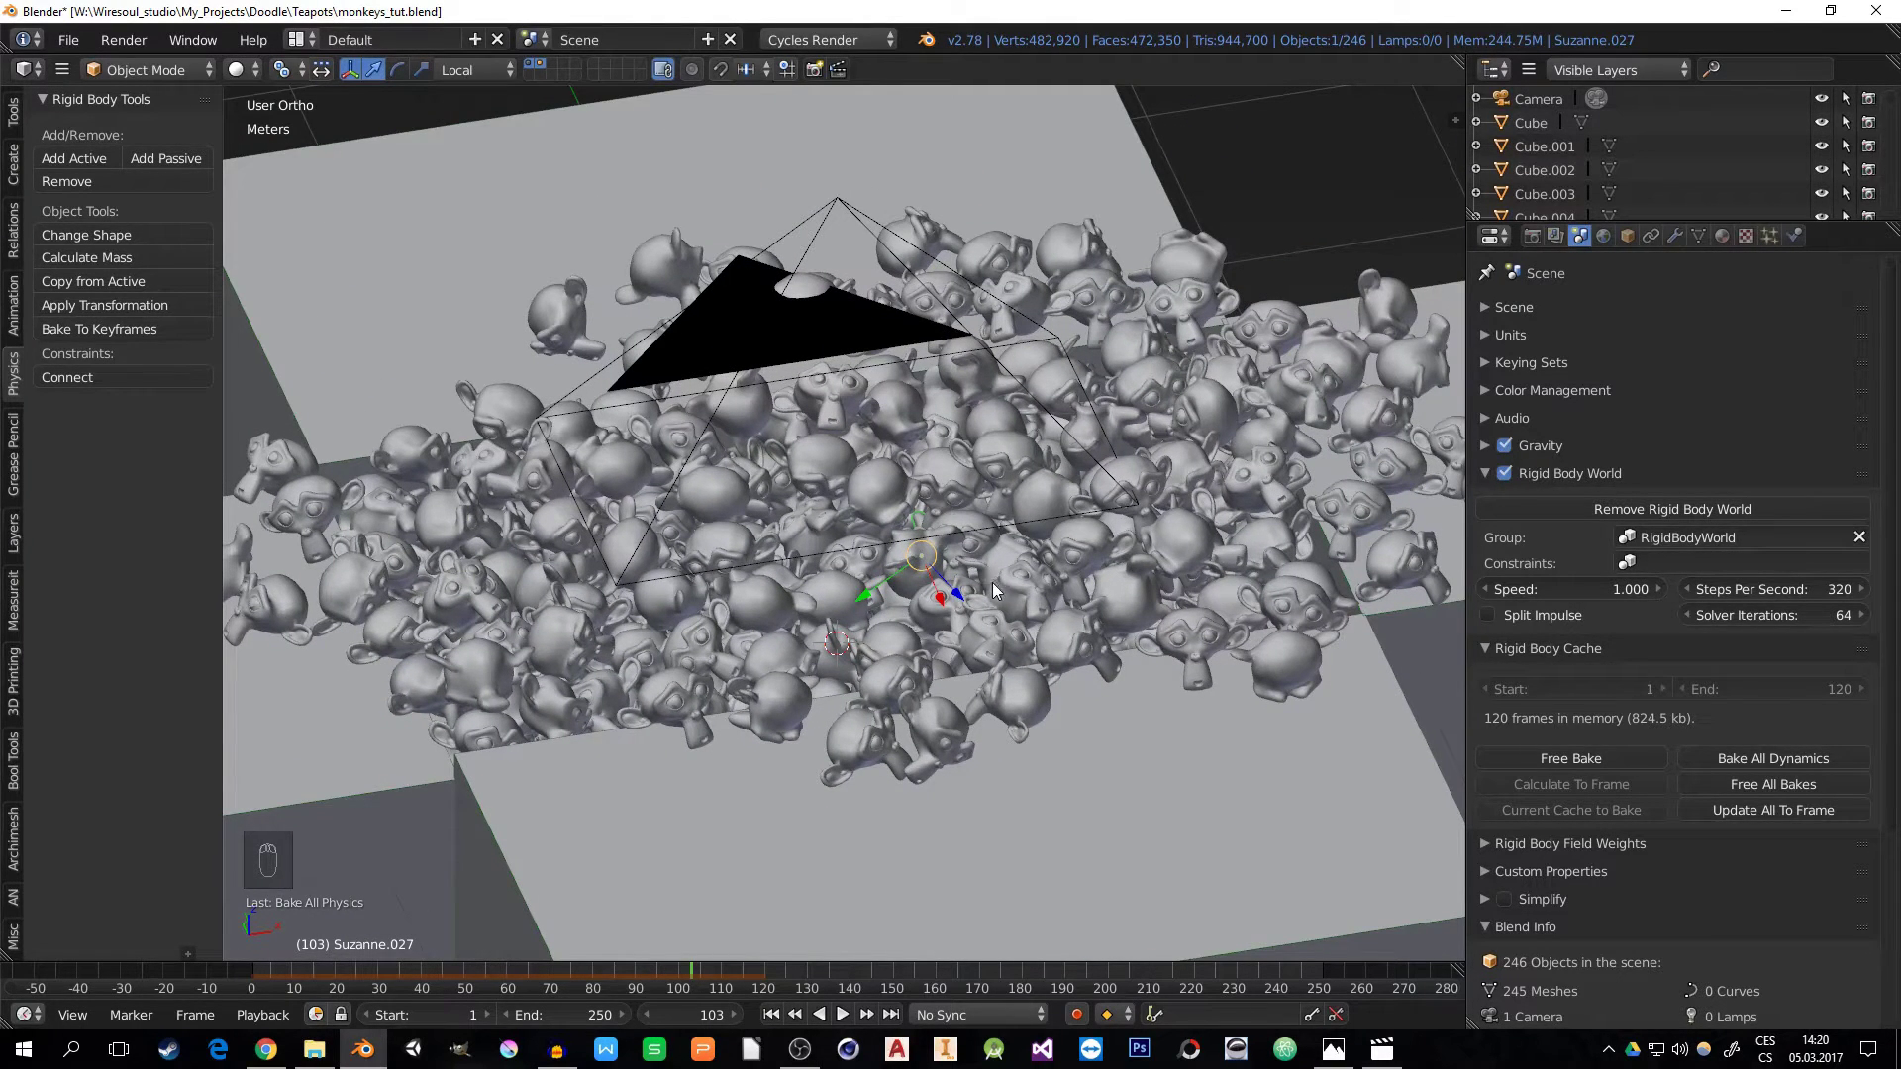
mouse_move(988, 592)
middle_down()
mouse_move(972, 597)
mouse_move(1005, 560)
middle_up()
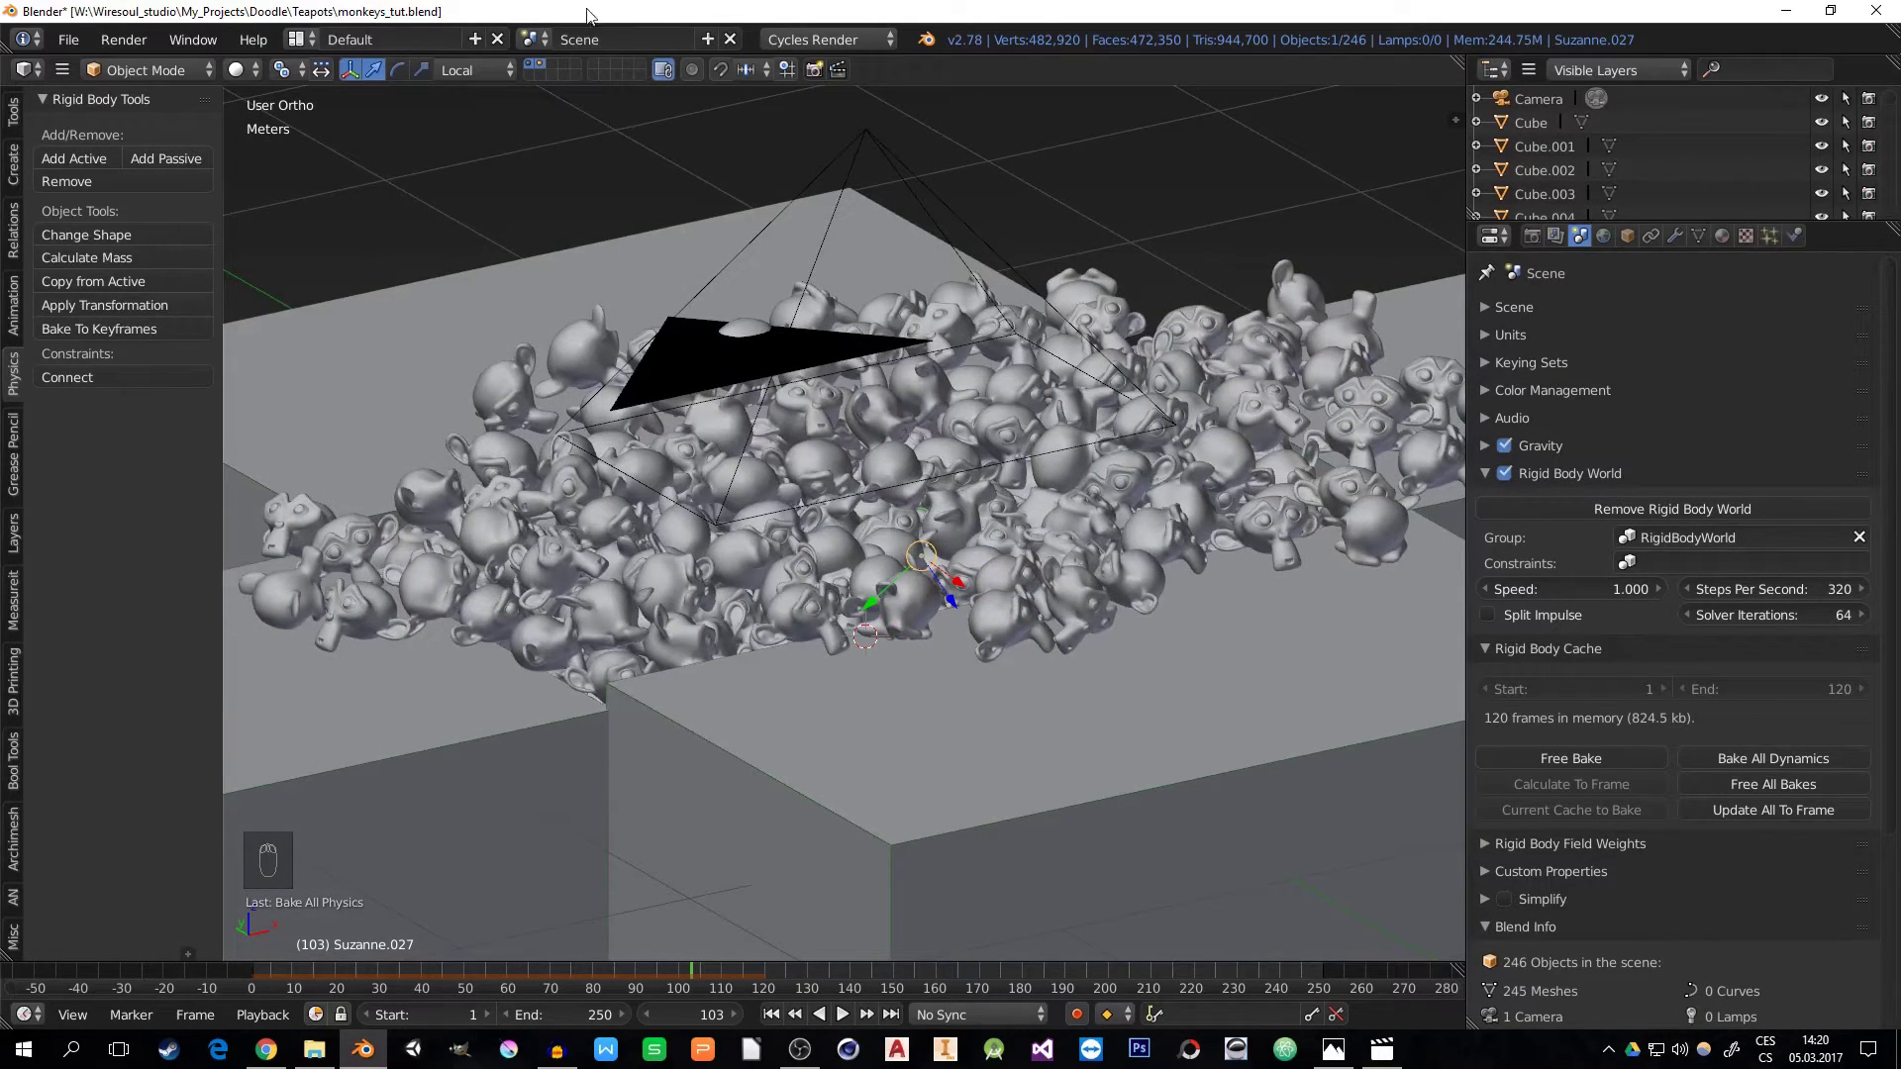
- Show only the monkeys' layer, and bake all the monkeys' rigid-body motion to keyframes from frame 1 to 120
click(540, 63)
key(a)
key(a)
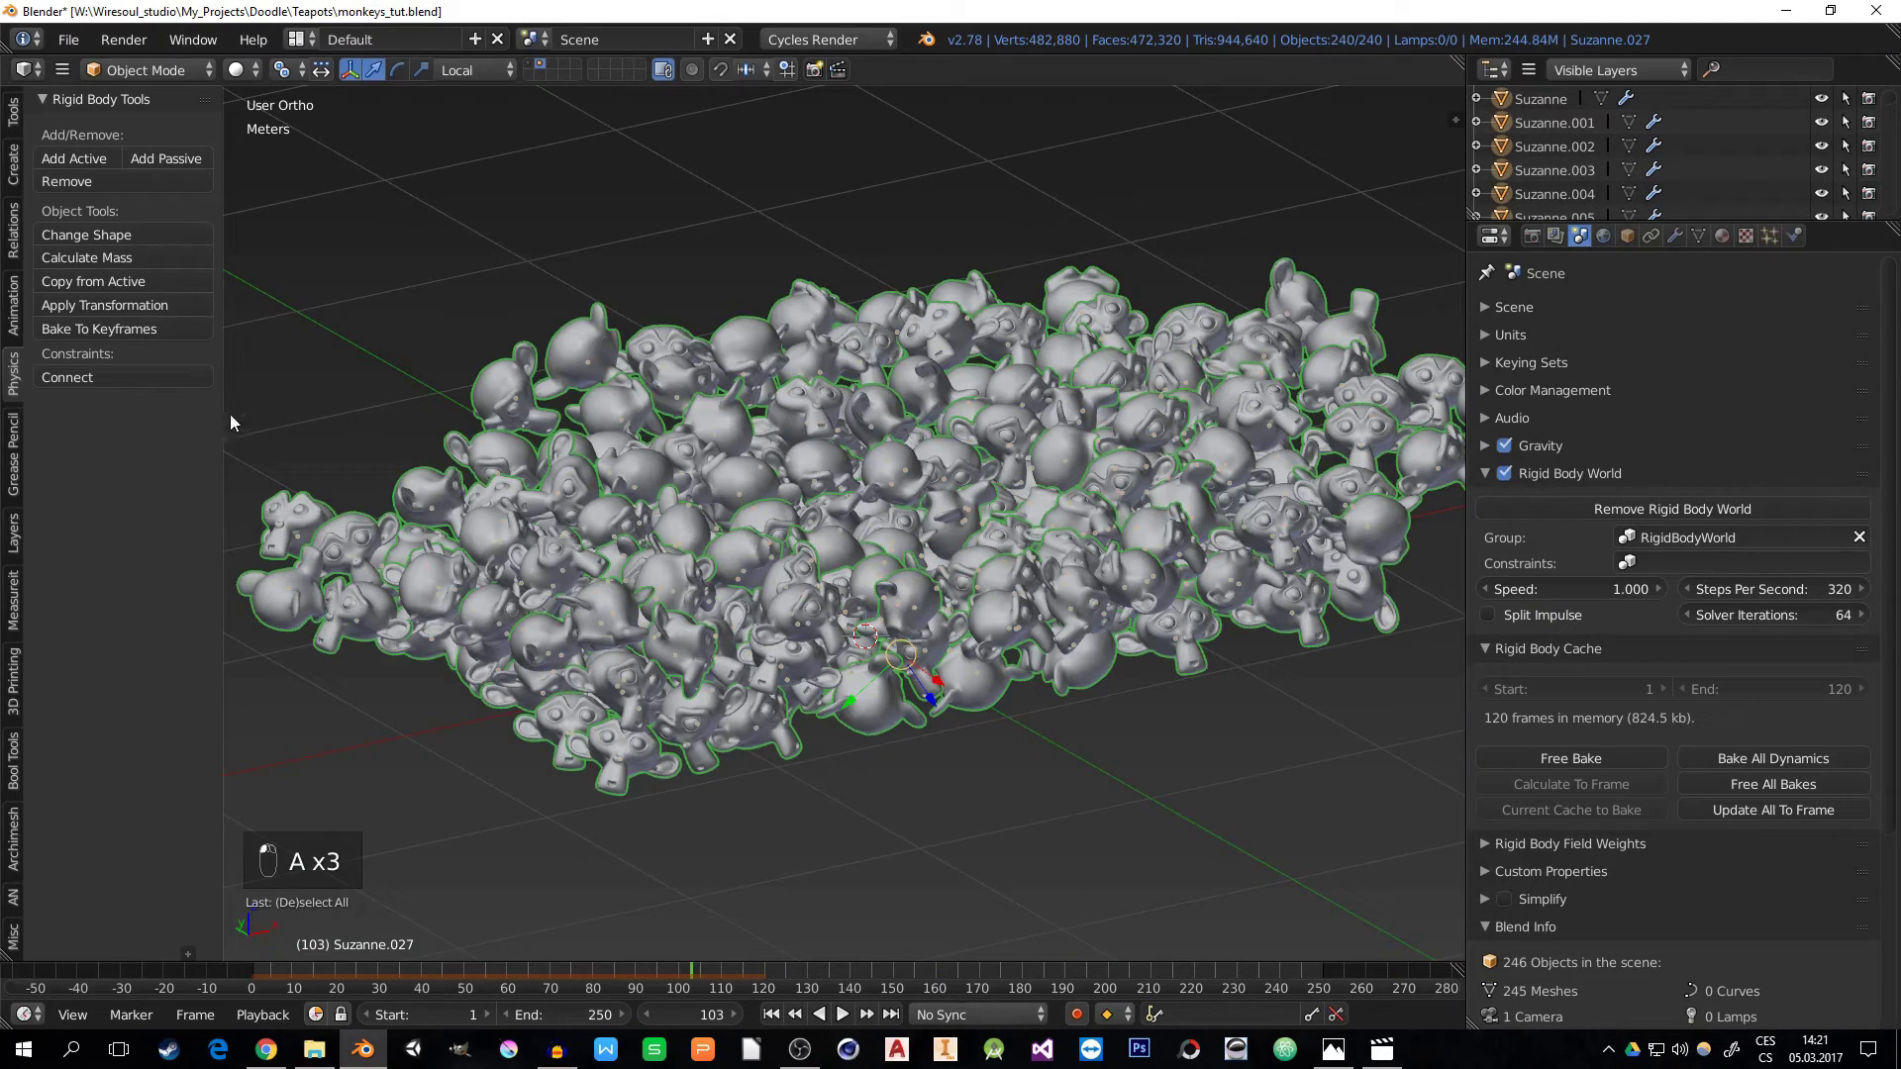
click(122, 328)
click(277, 390)
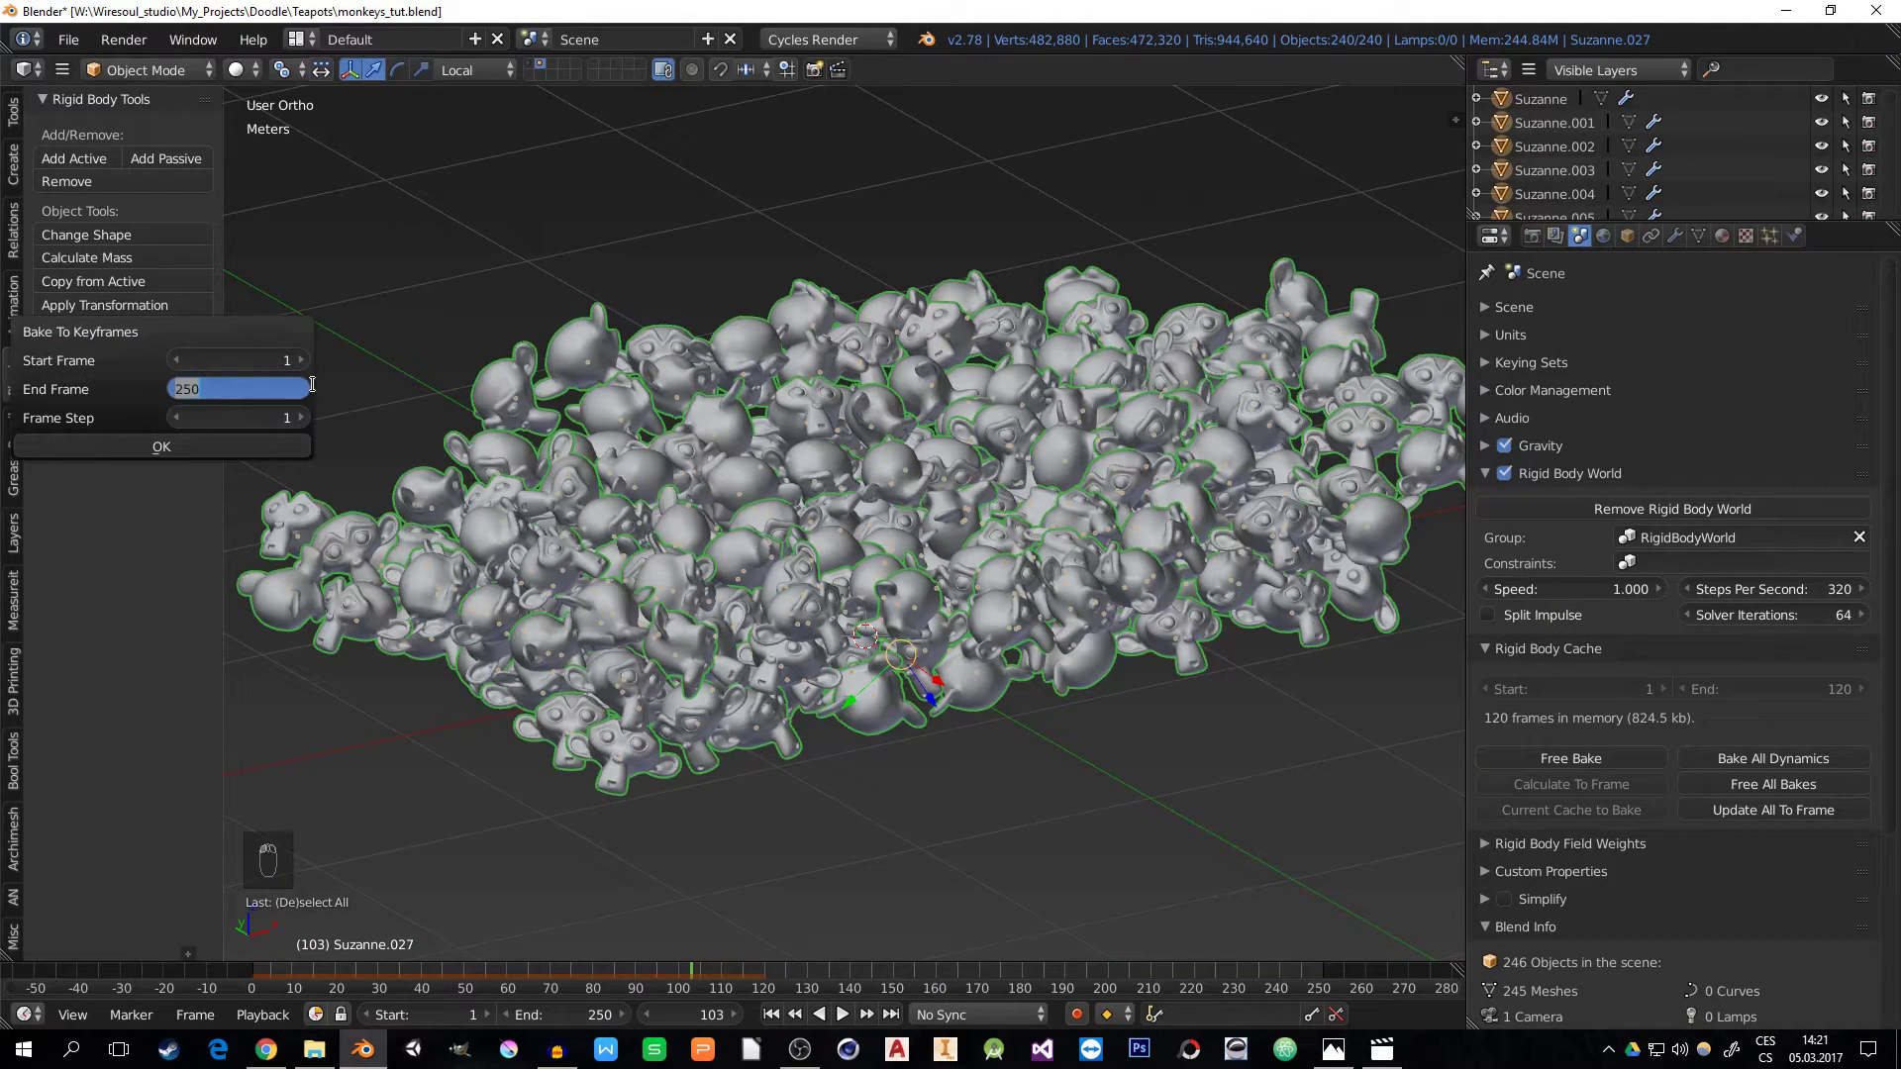
text(120)
key(Return)
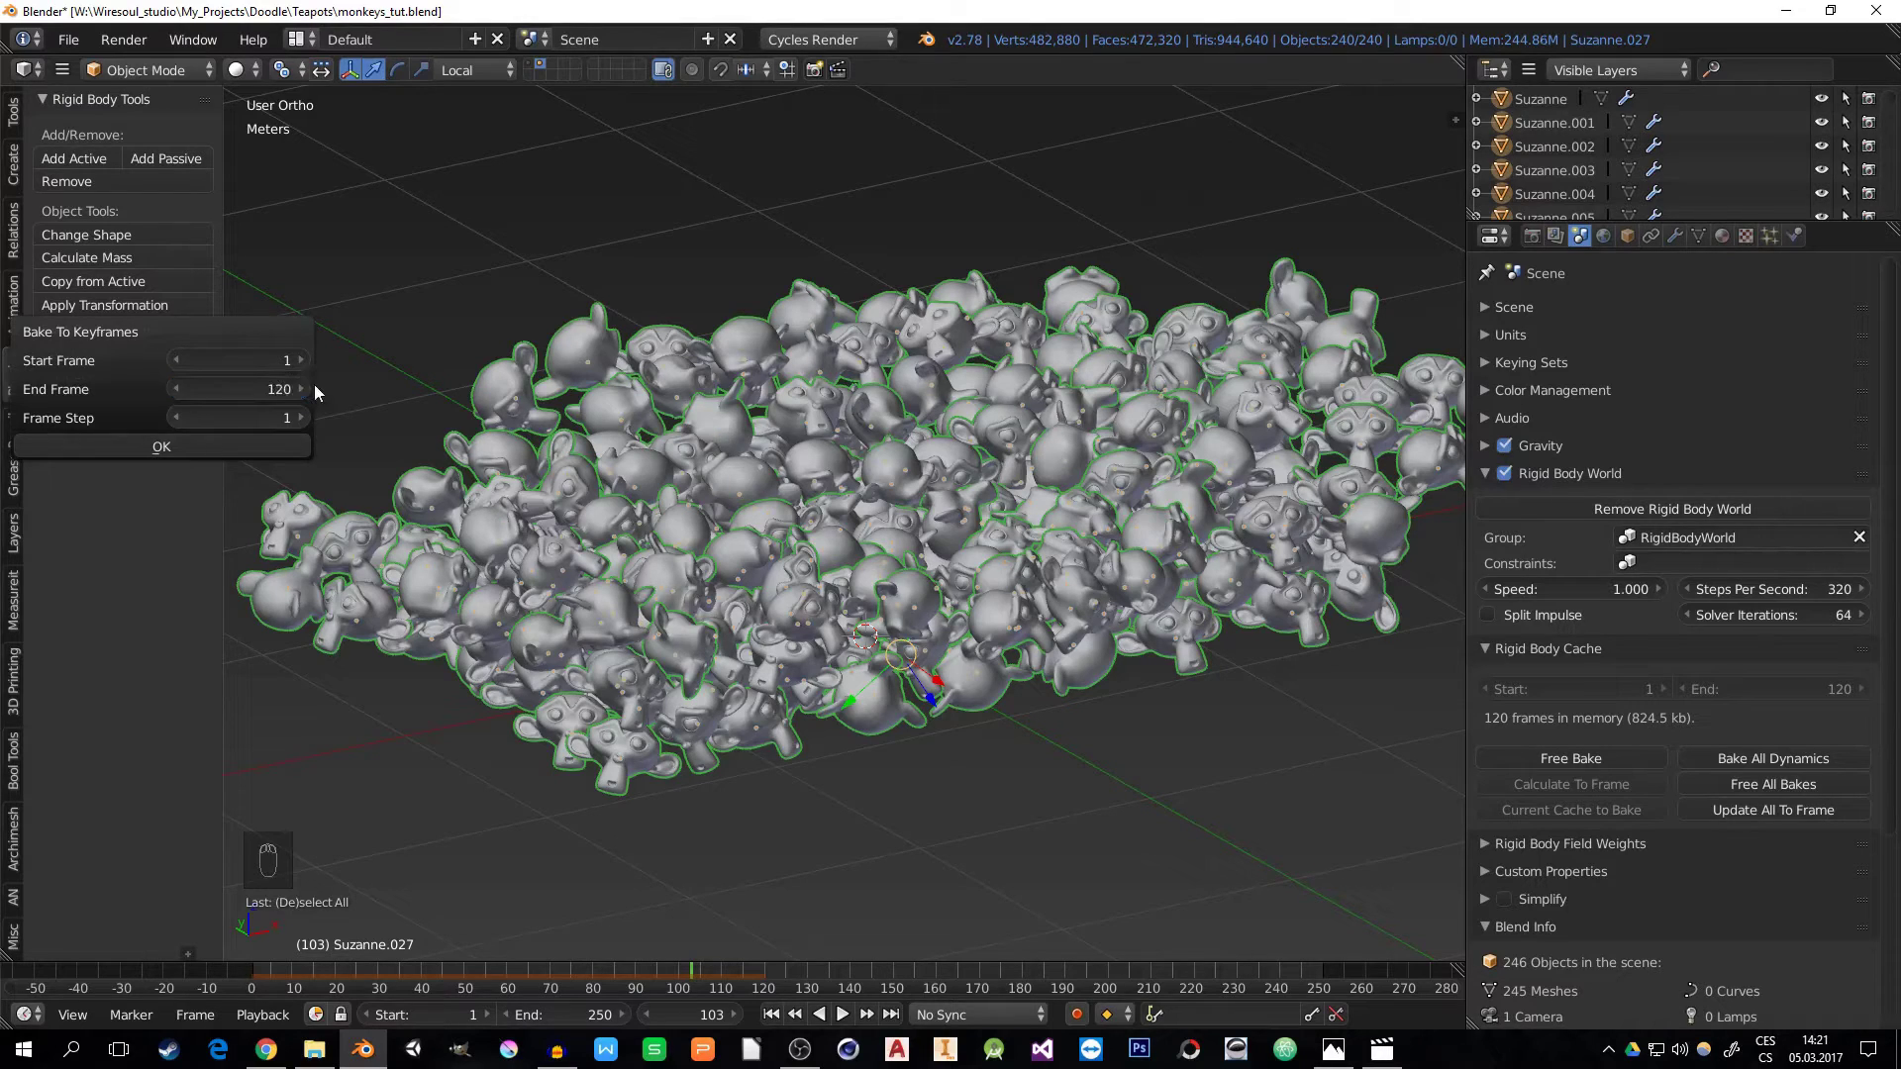
click(183, 446)
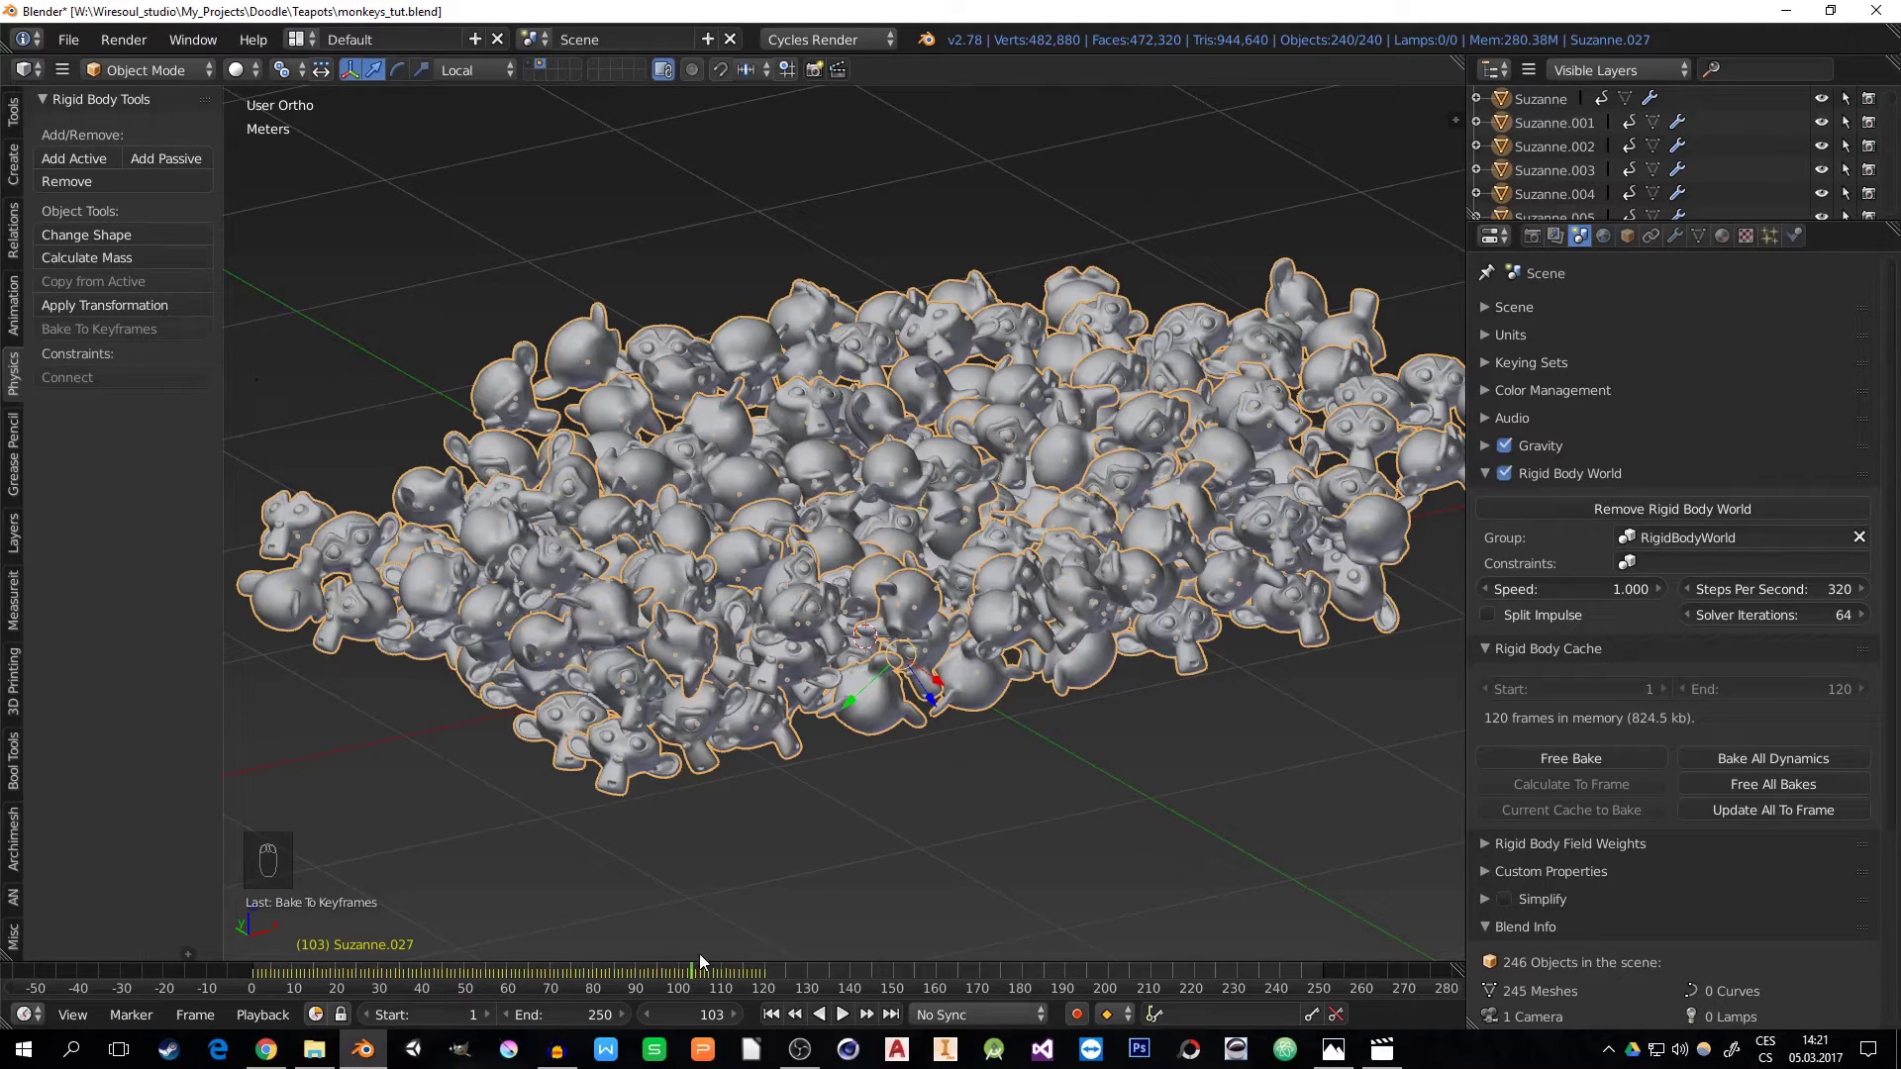
- Set the timeline's end frame to 120 and go to frame 120
click(573, 1014)
text(120)
key(Return)
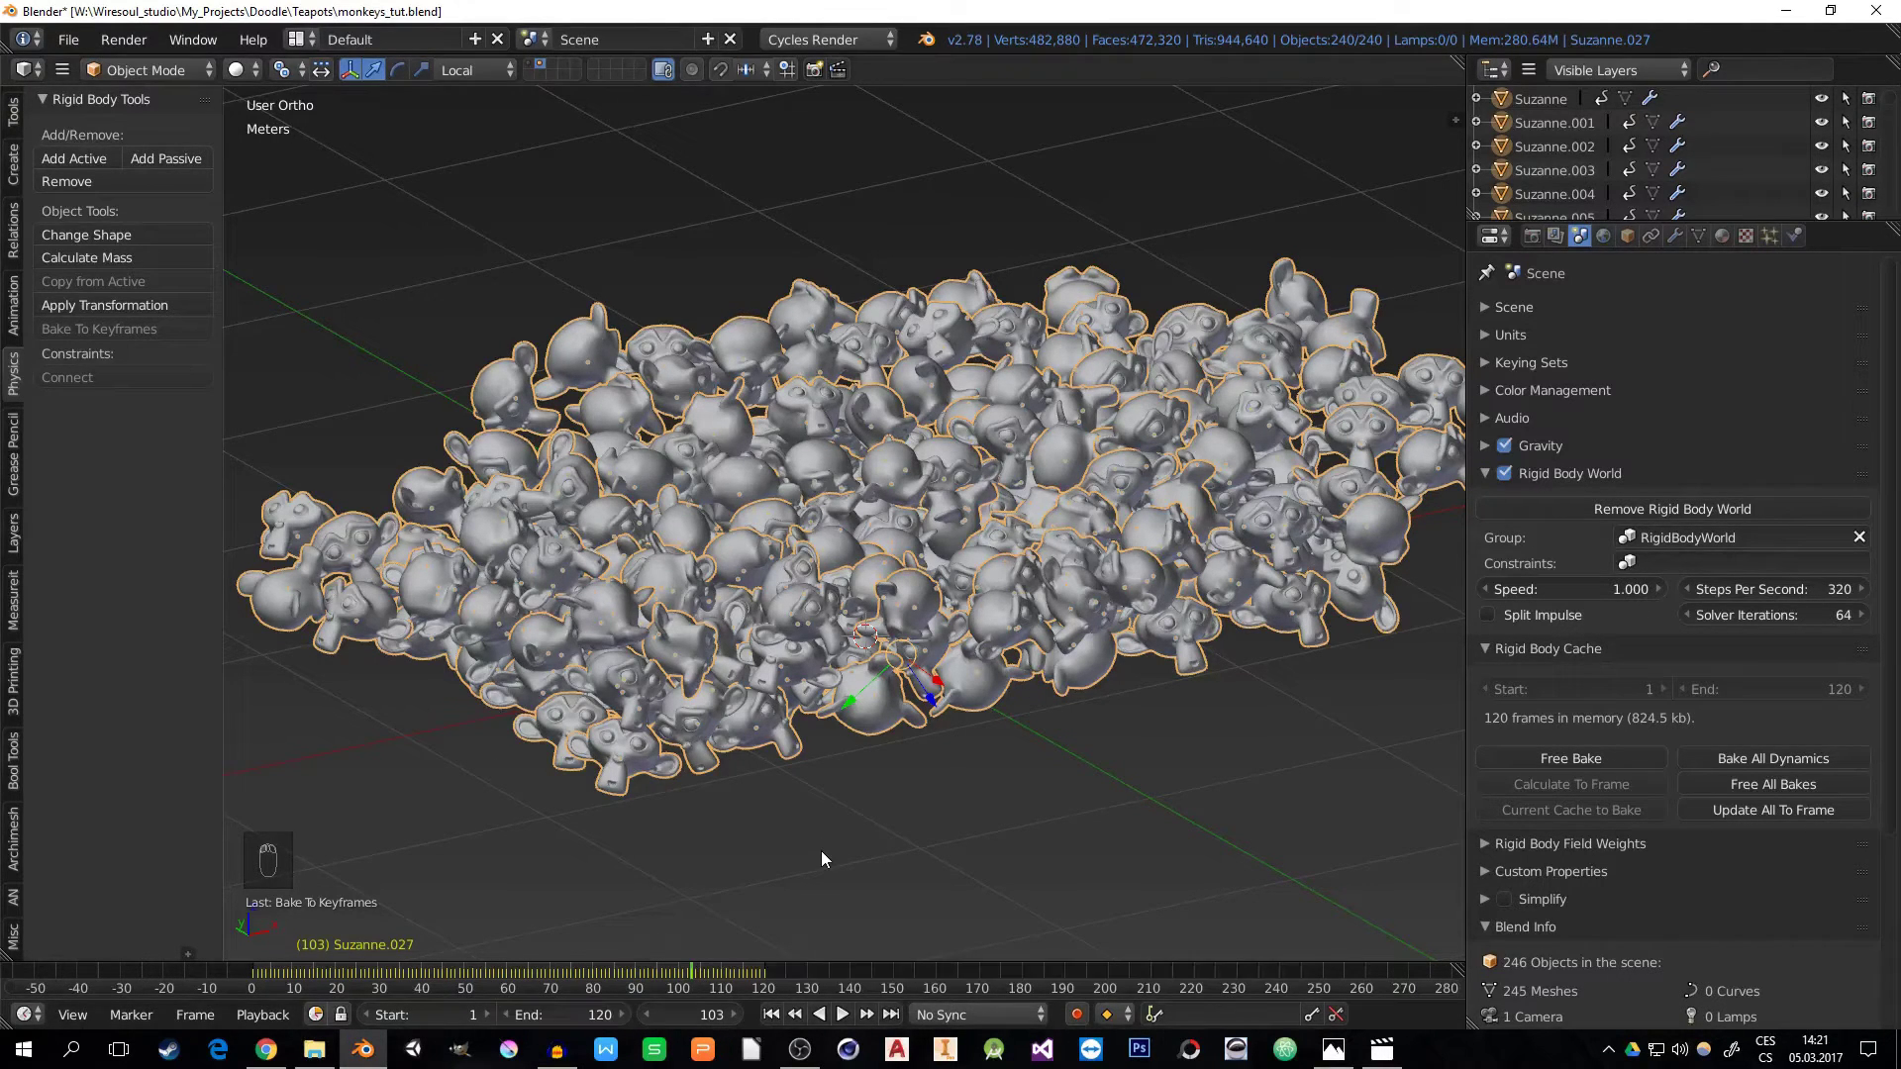
right_drag(746, 976, 765, 978)
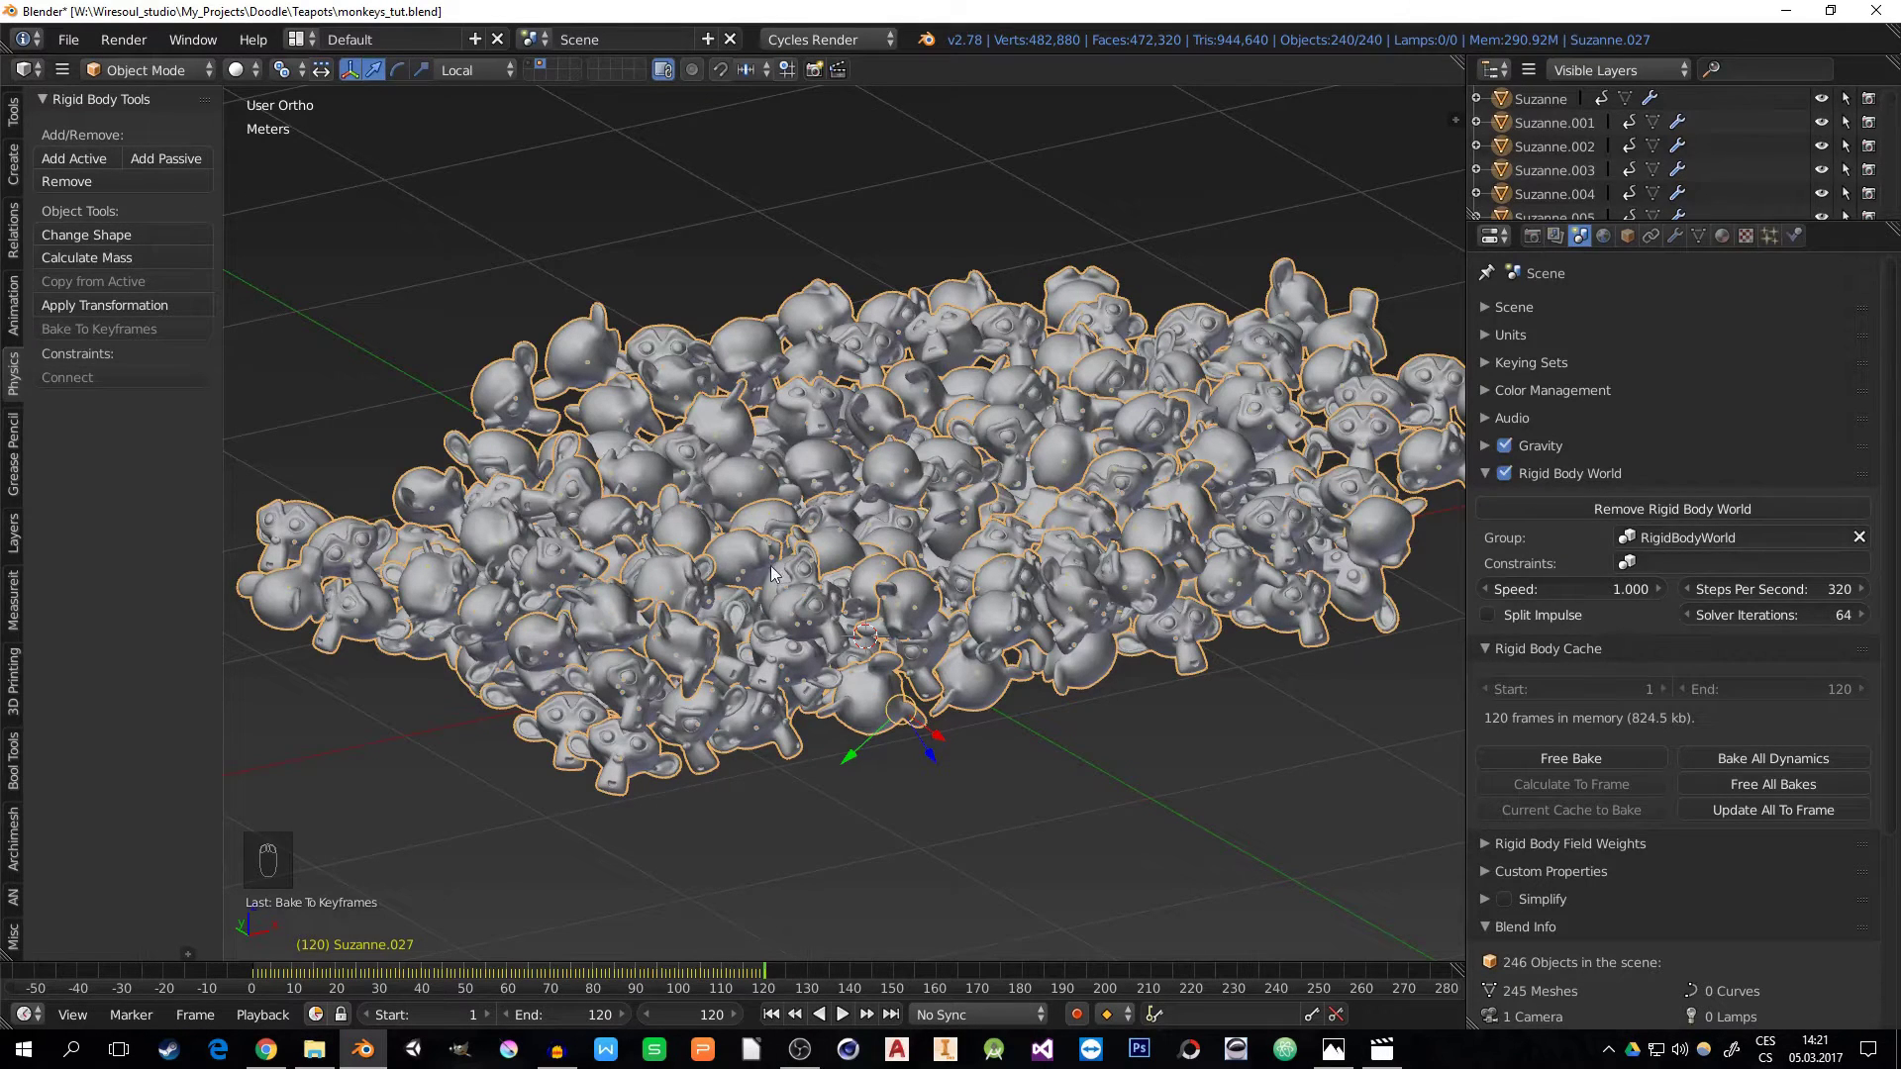
middle_drag(771, 566, 847, 582)
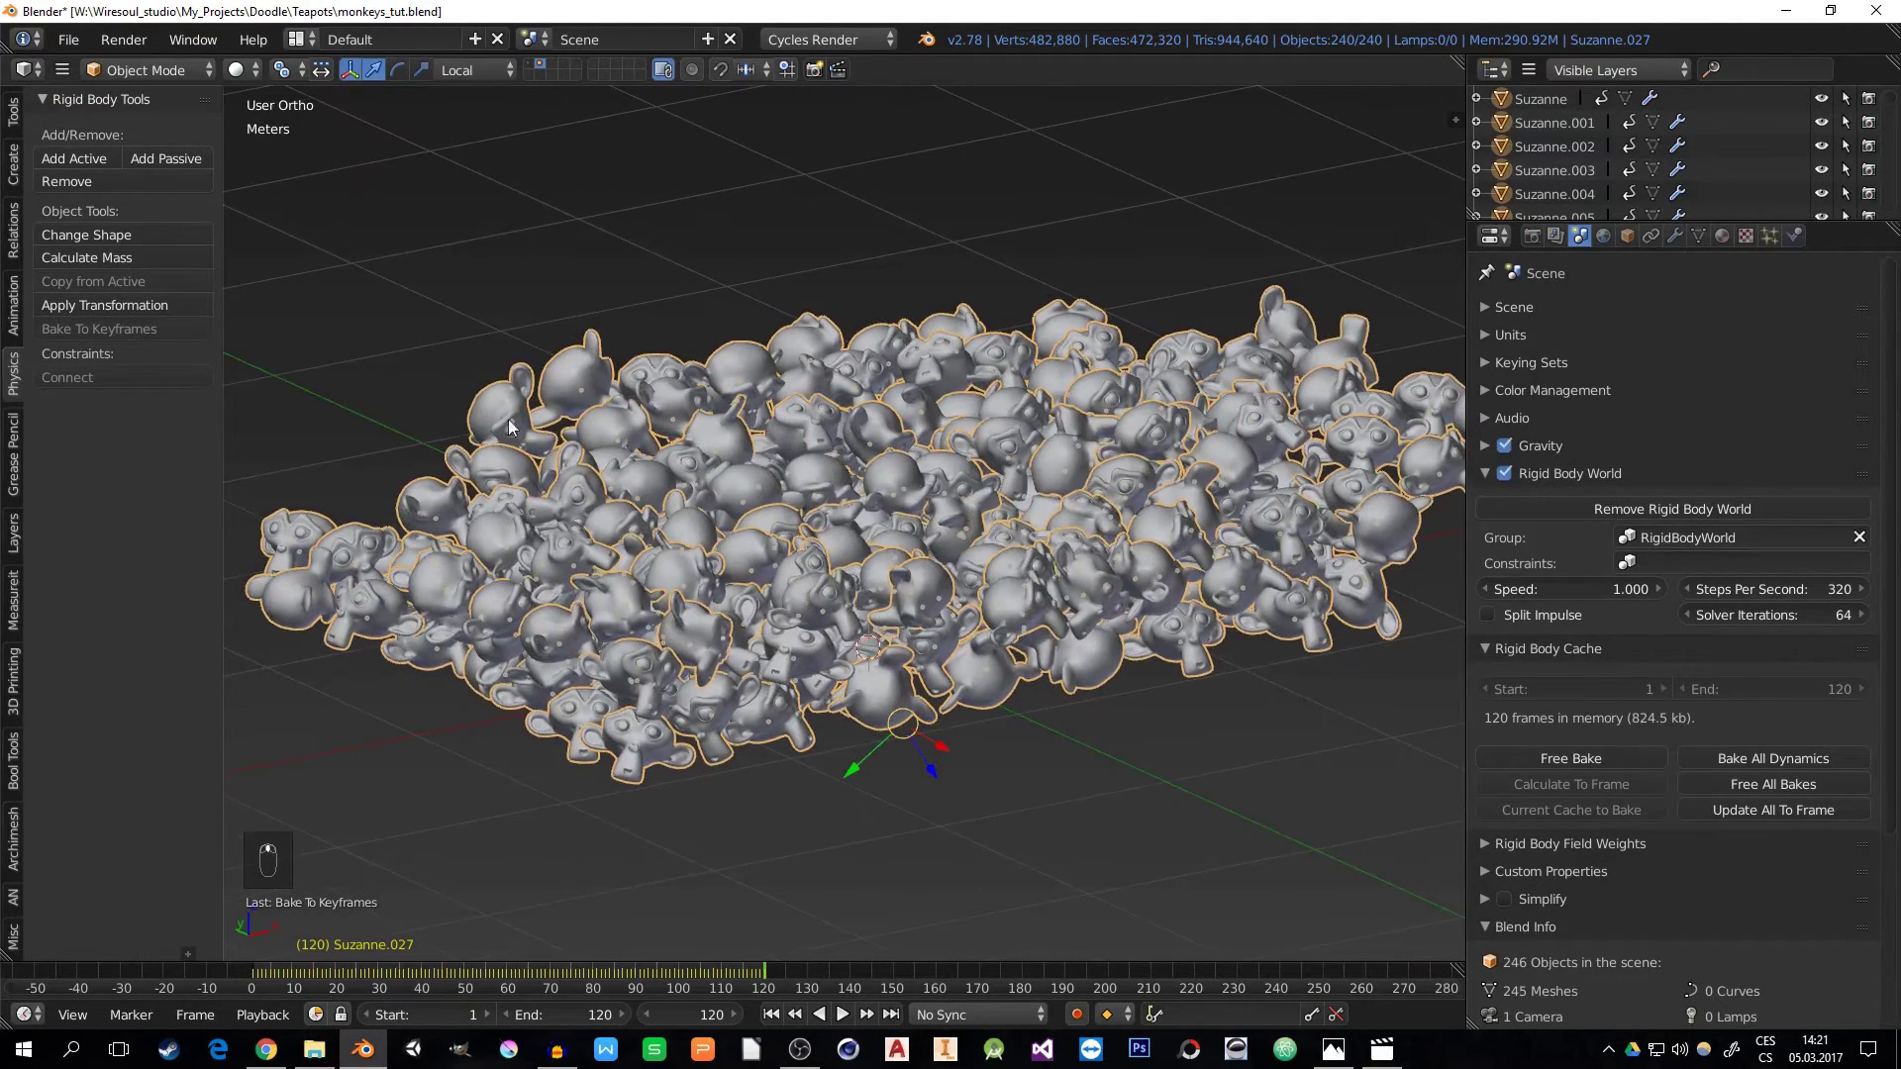
- Save over monkeys_tut.blend and switch to the Nodes screen layout
key(ctrl+s)
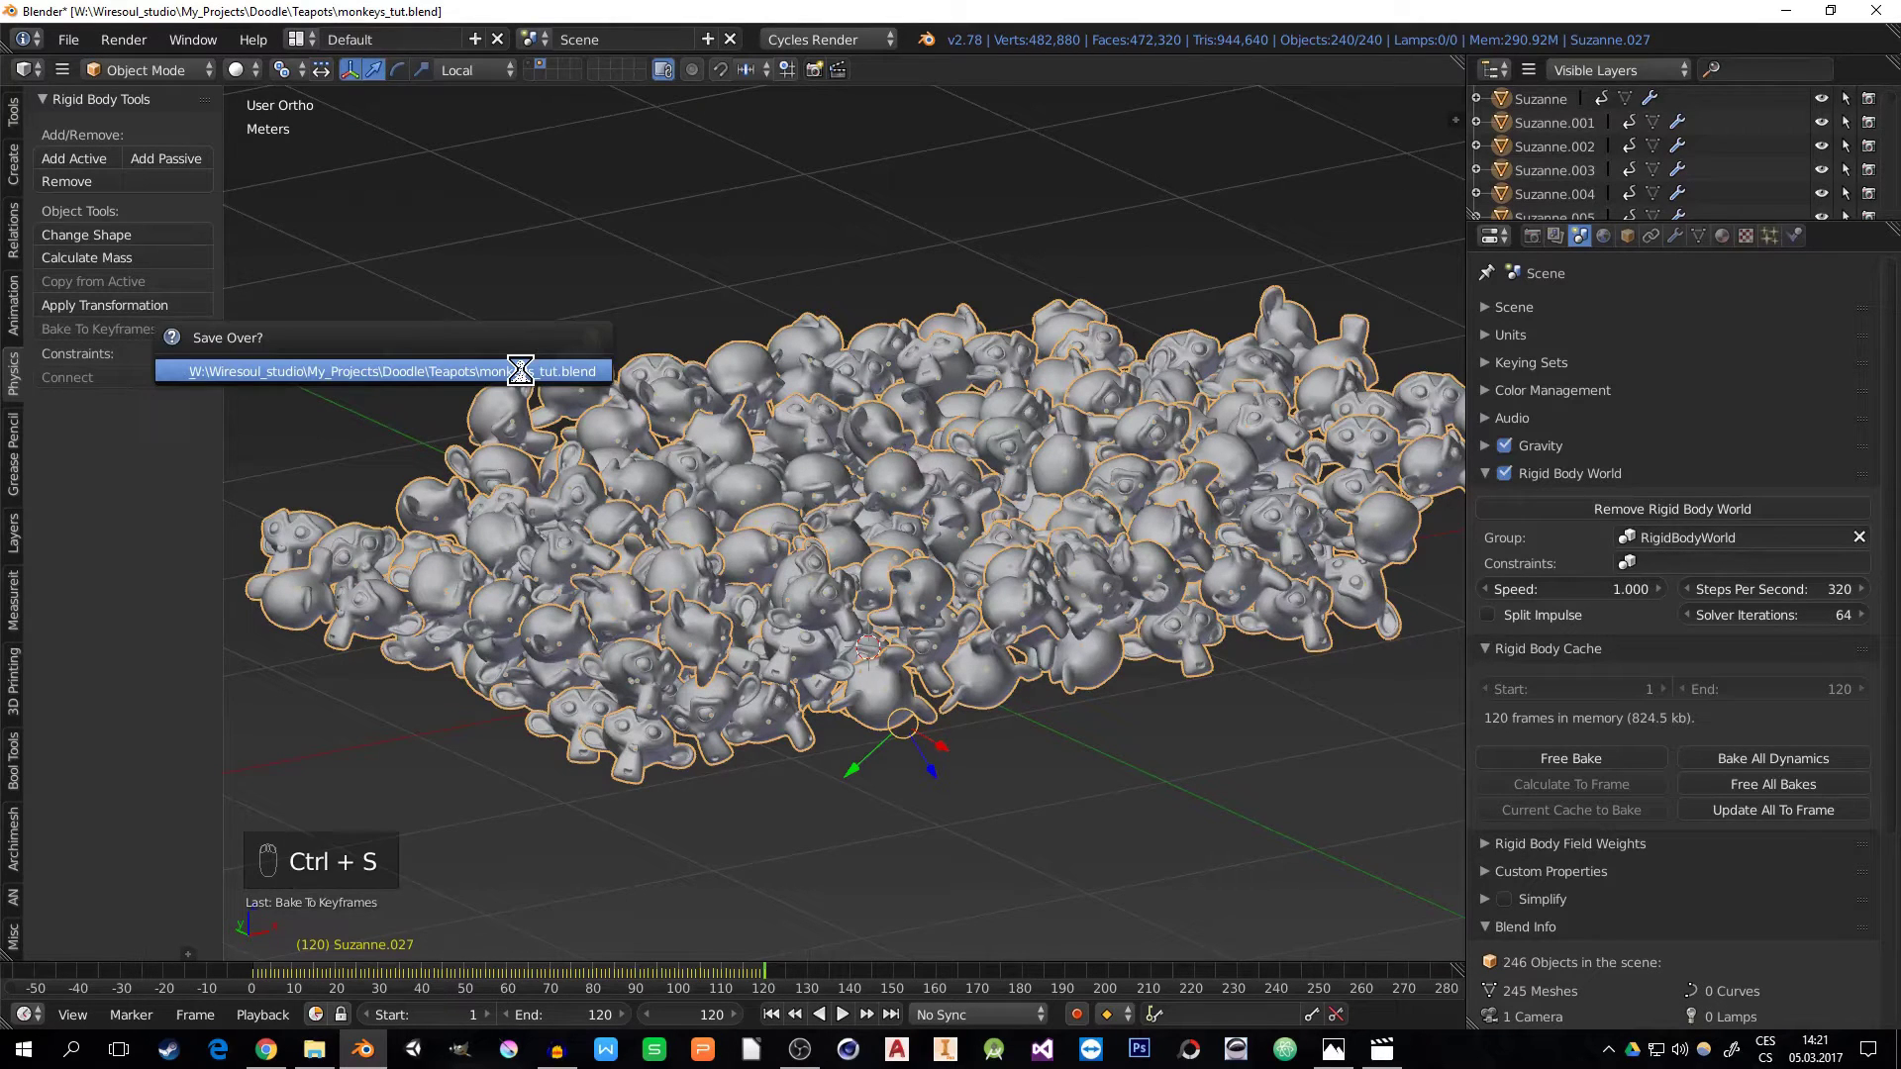
click(521, 370)
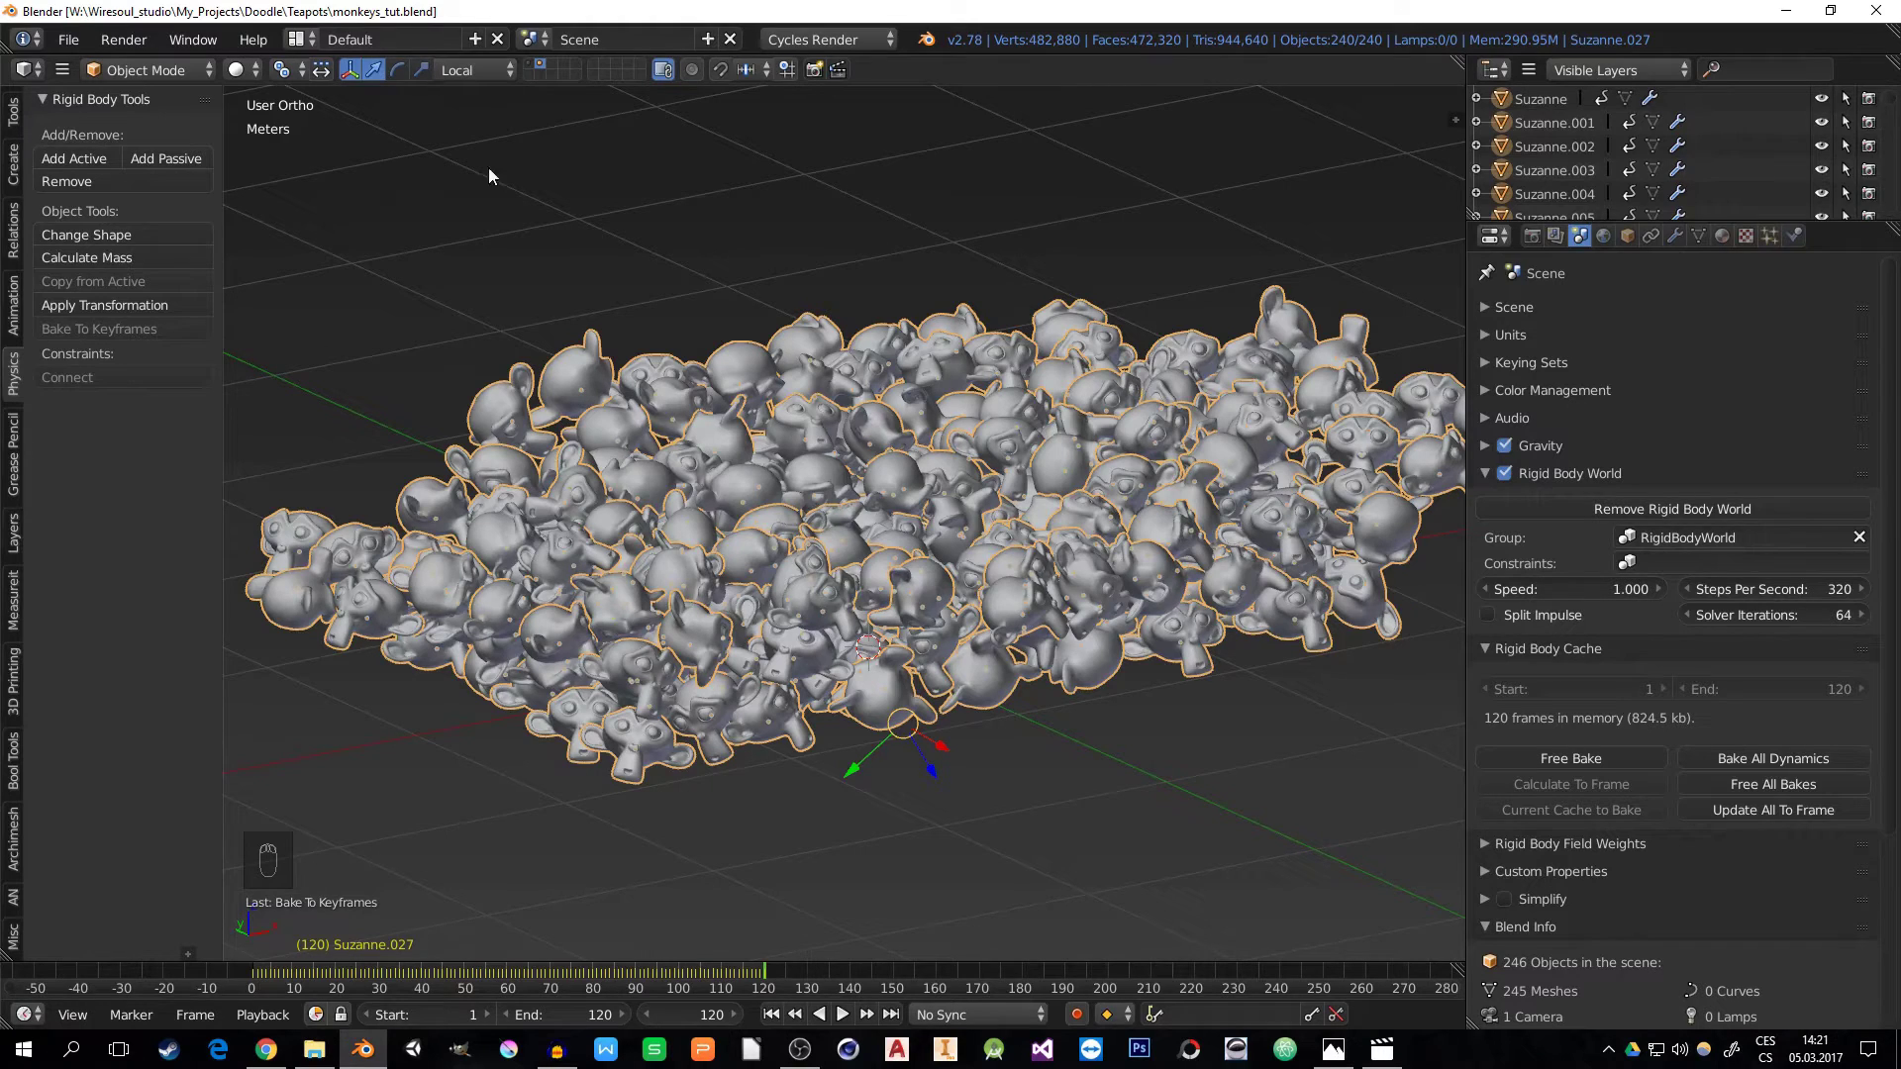
click(298, 39)
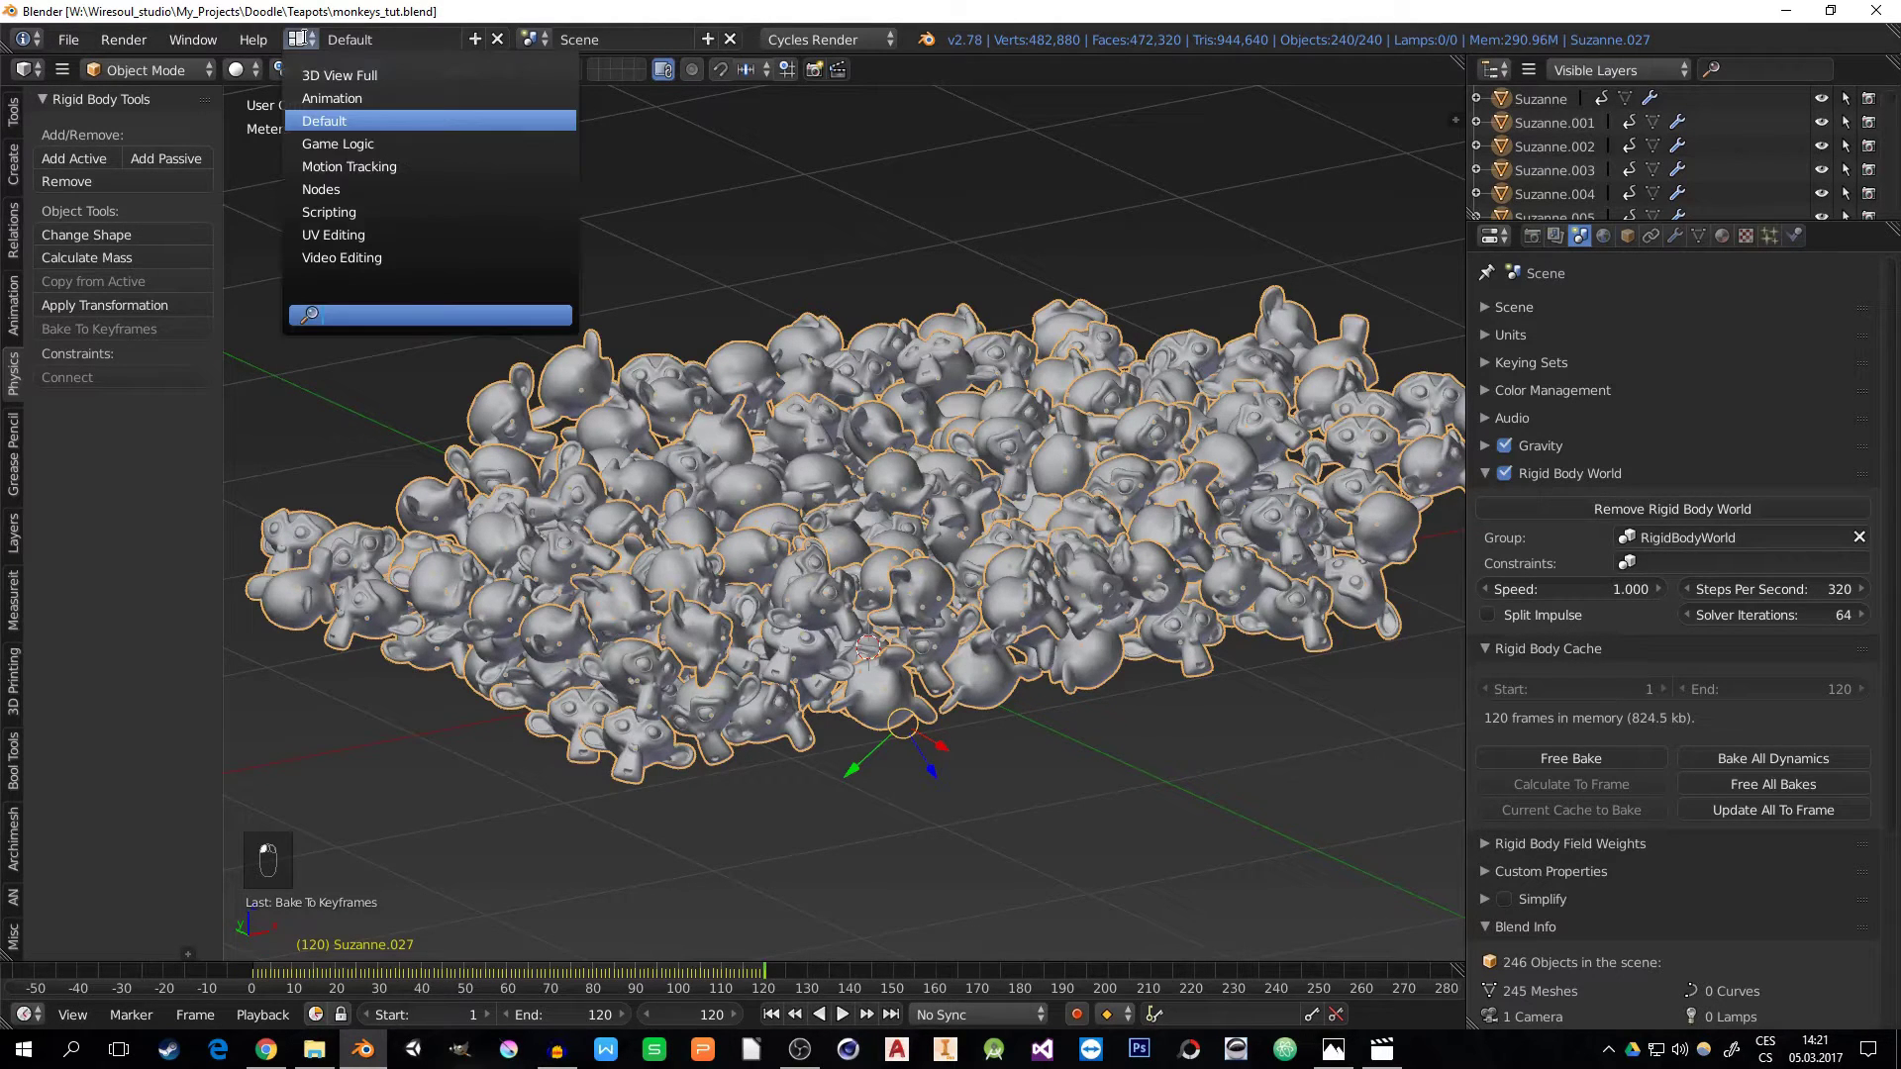
click(321, 189)
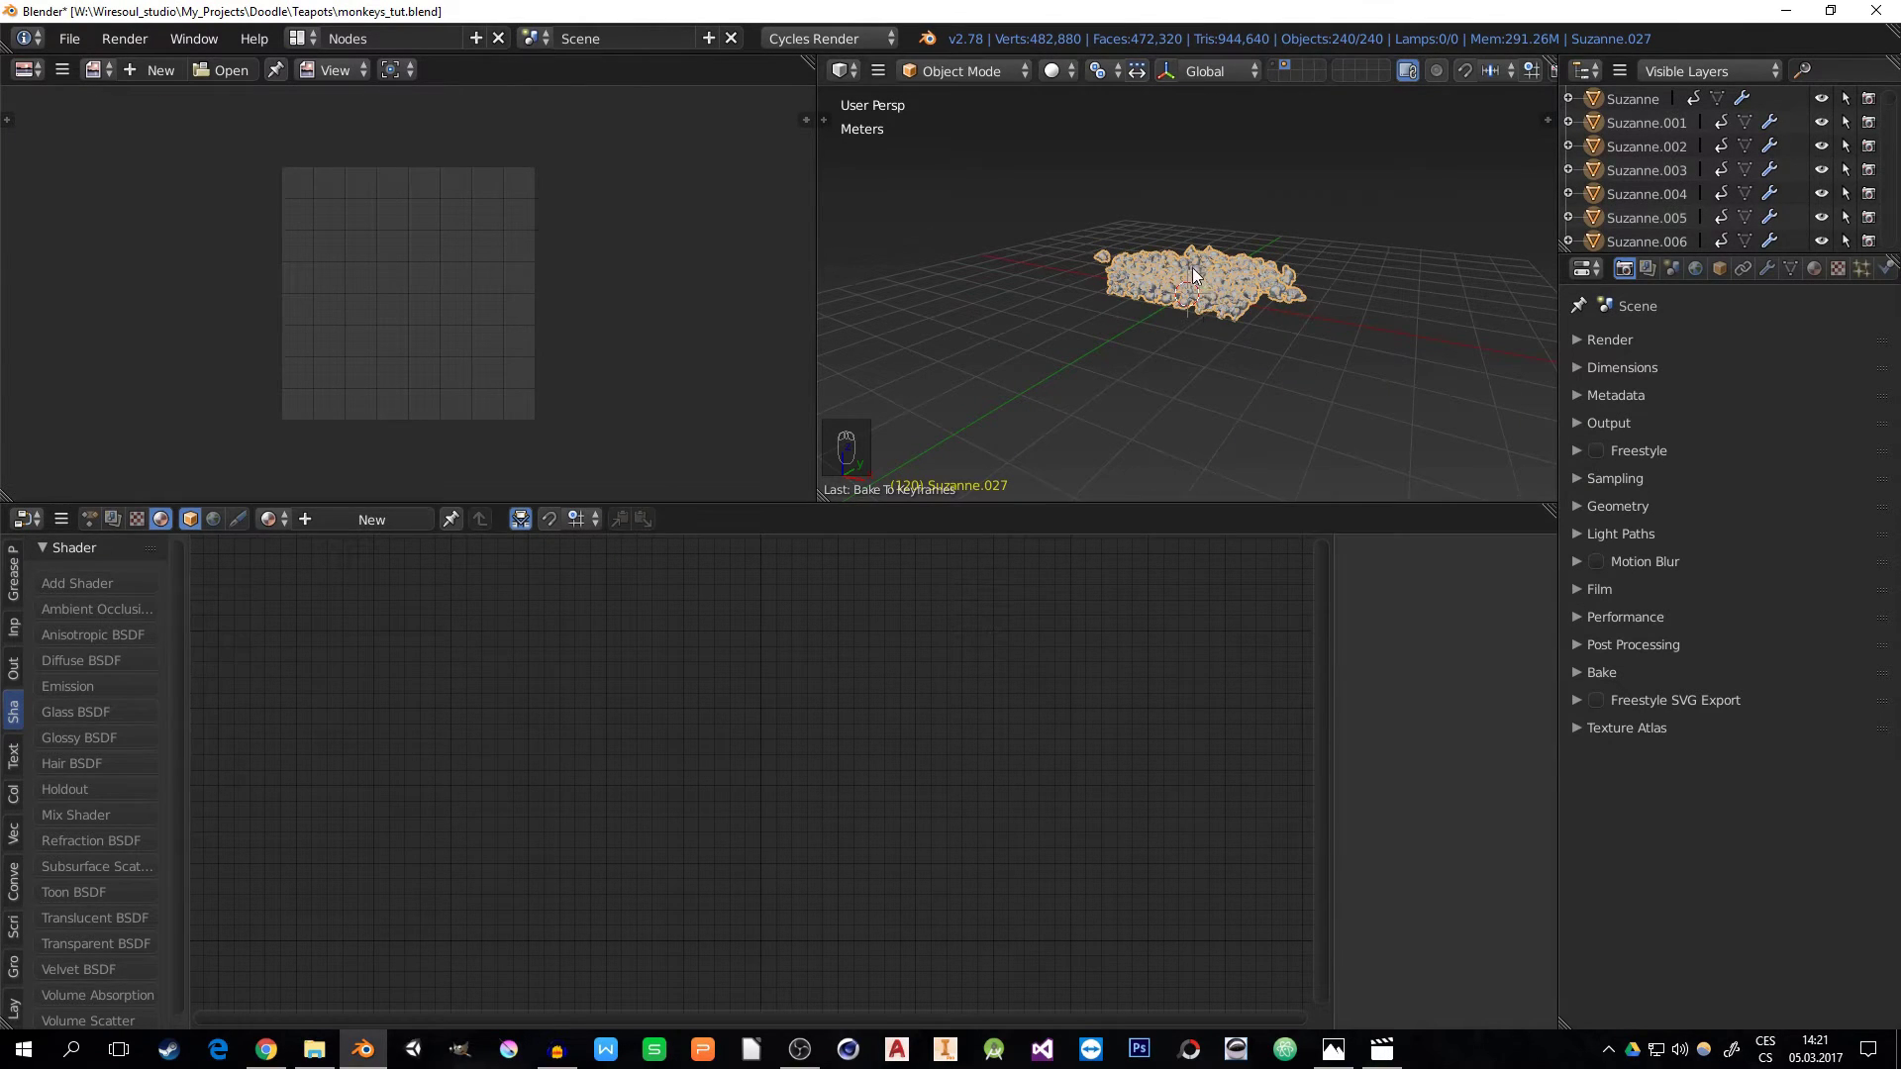
- Make a monkey near the 3D cursor active while keeping all selected, and give it a new material named Monkey
scroll(1194, 275, up, 10)
scroll(1202, 295, down, 4)
middle_drag(1202, 295, 1229, 330)
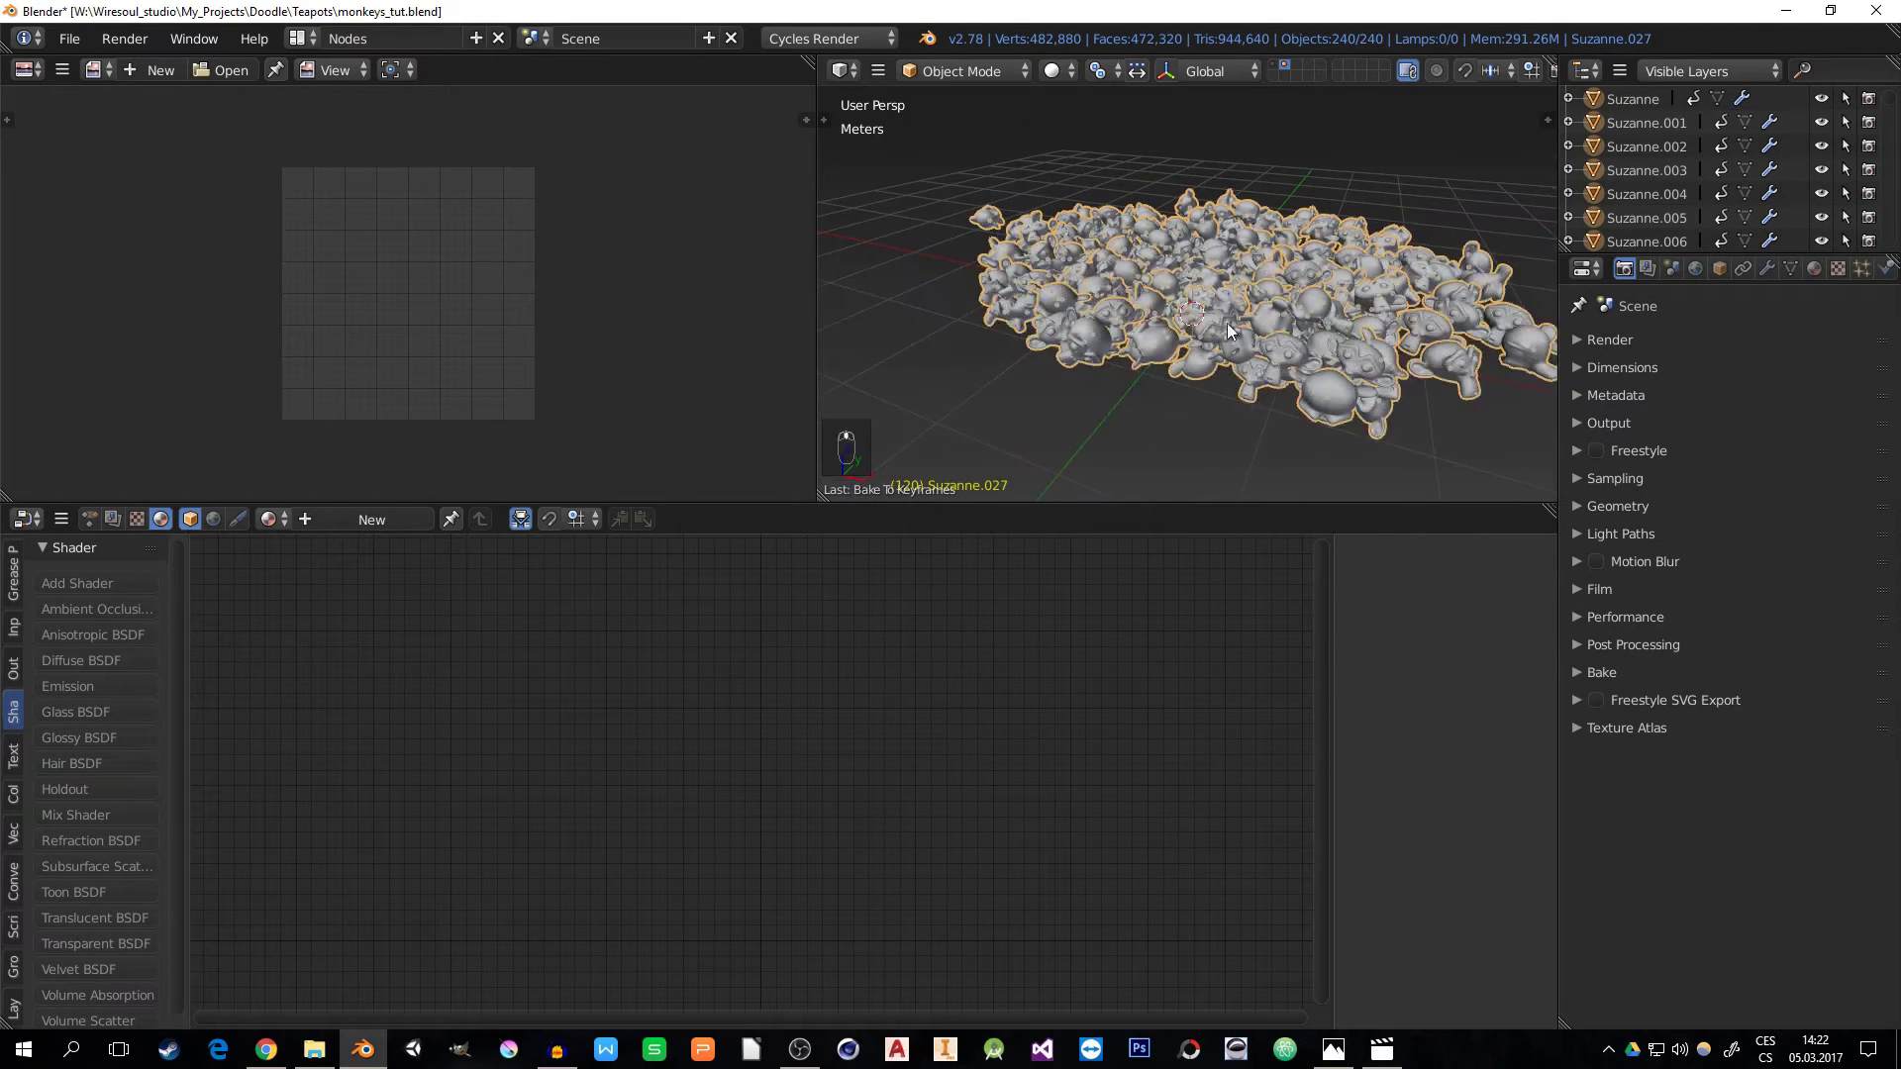
scroll(1228, 331, up, 5)
shift+click(1201, 346)
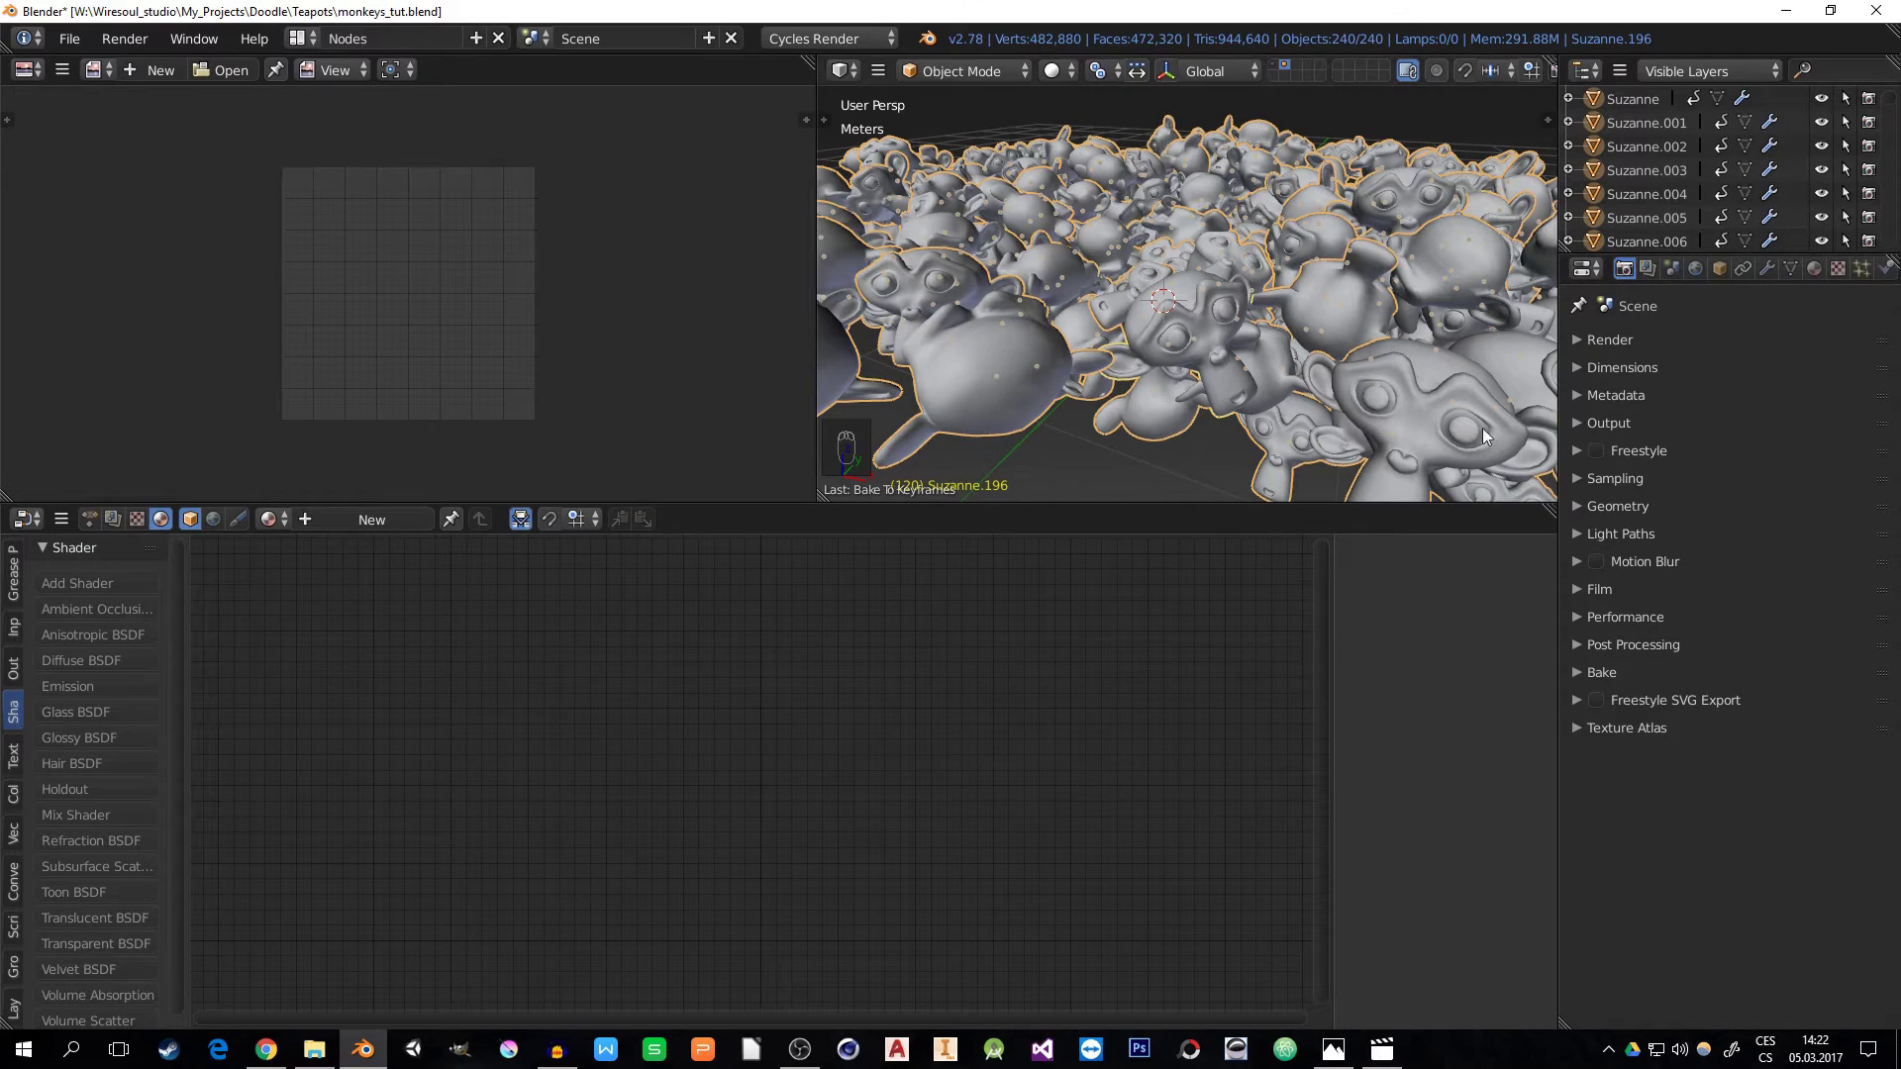
click(1812, 271)
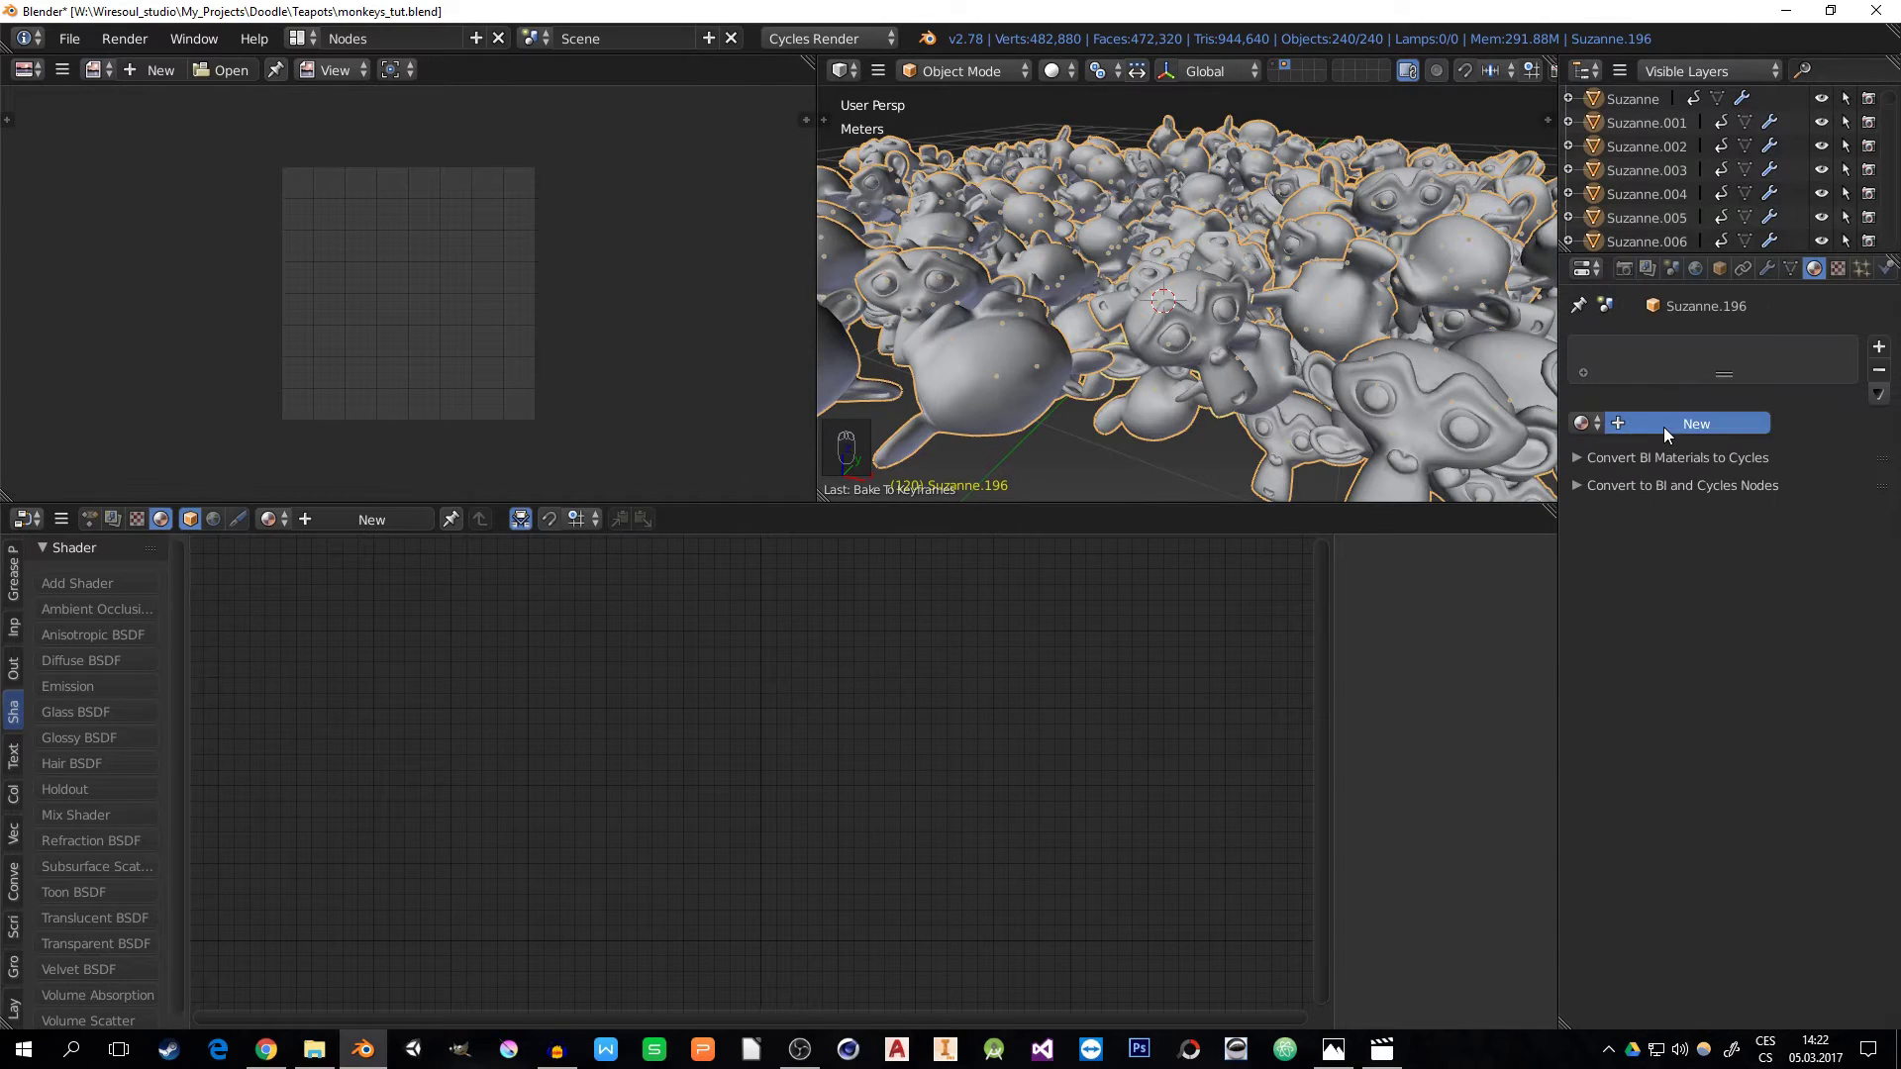
double_click(1663, 424)
text(Mon)
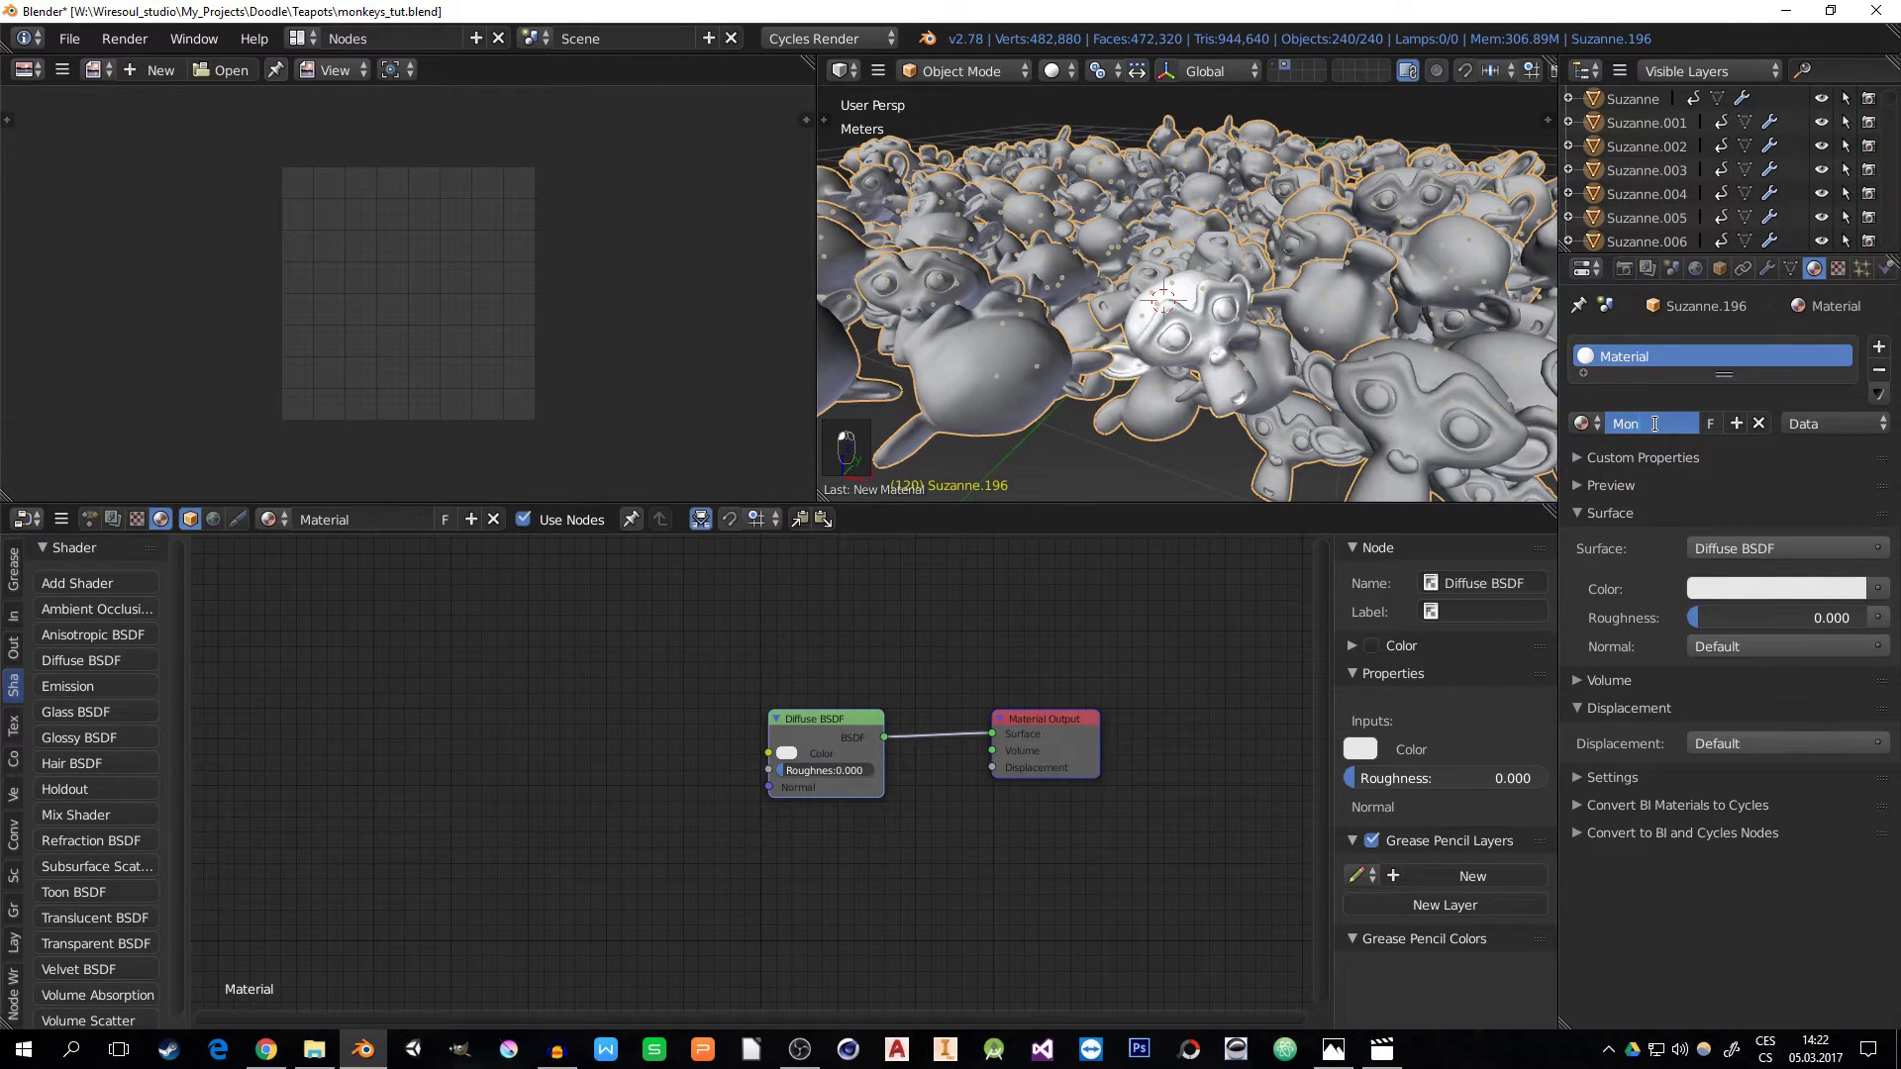
text(key)
key(Return)
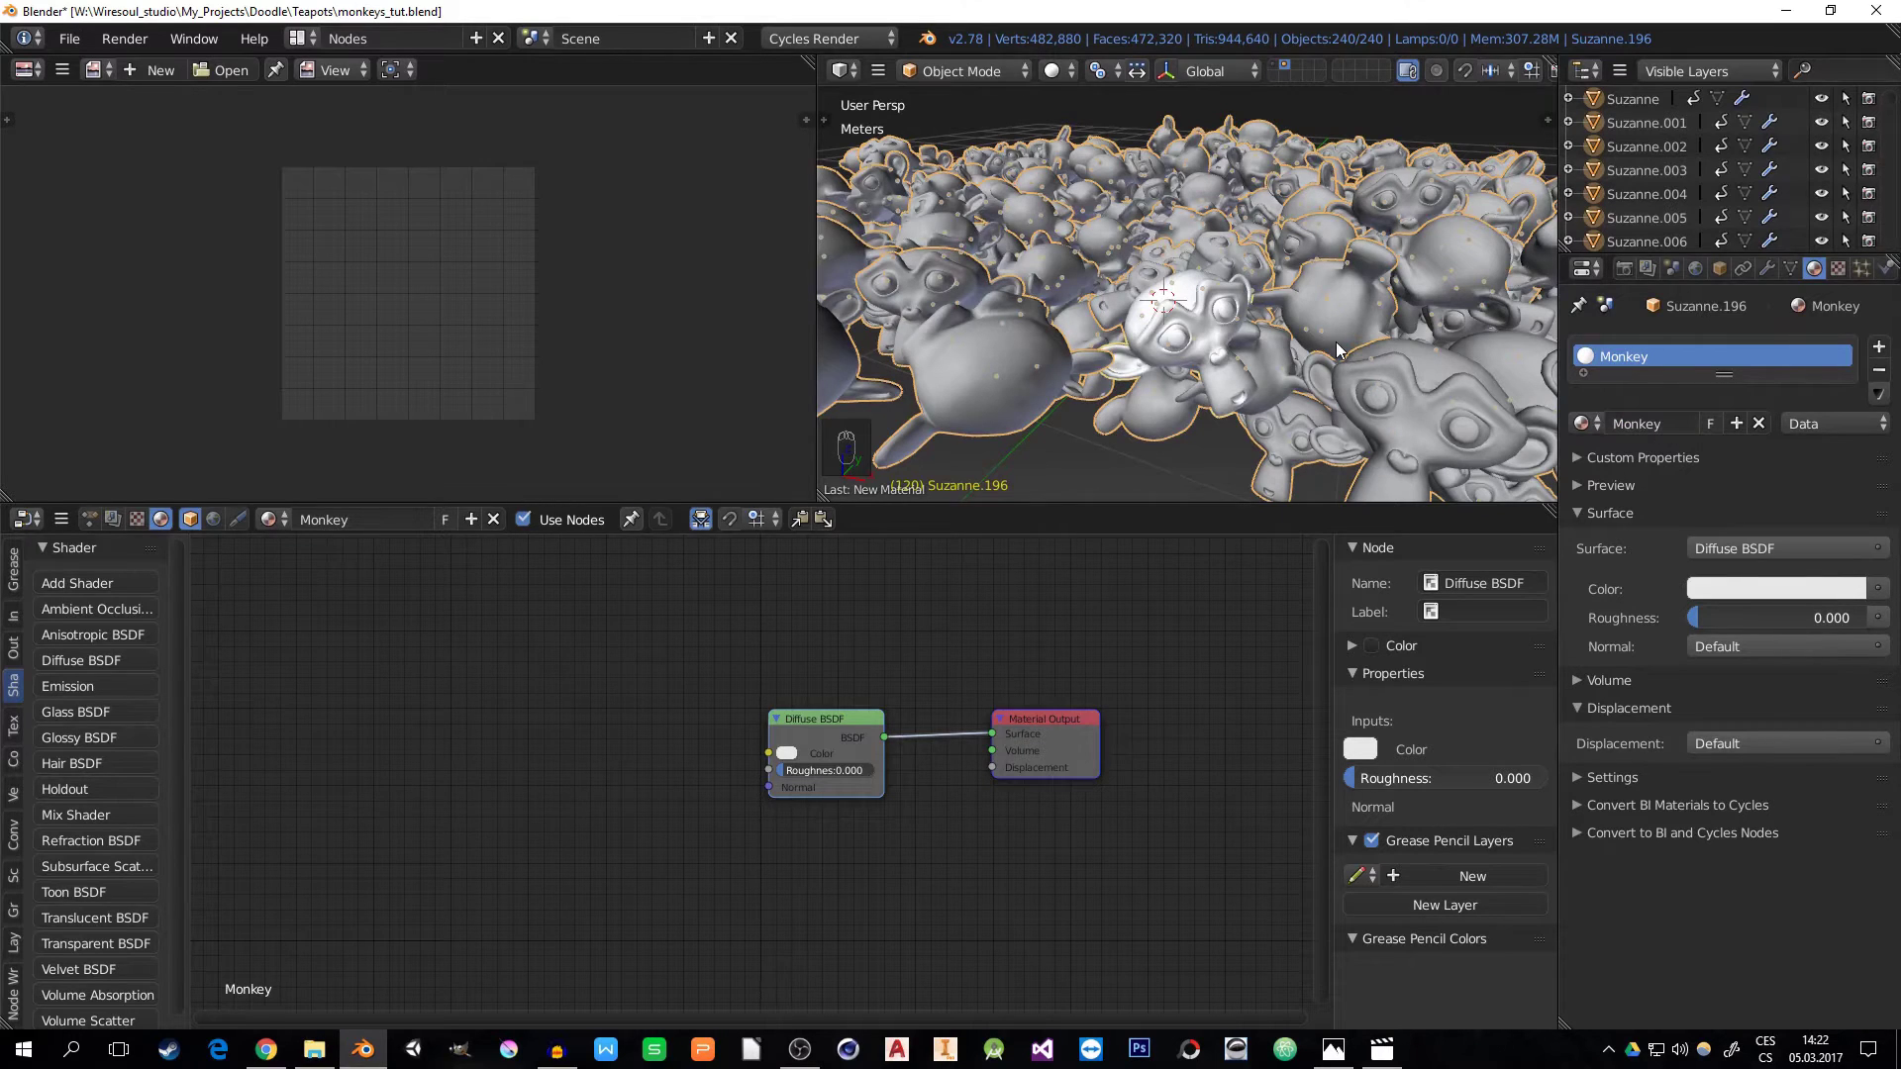
- Link the active monkey's material to all the other selected monkeys
key(ctrl+l)
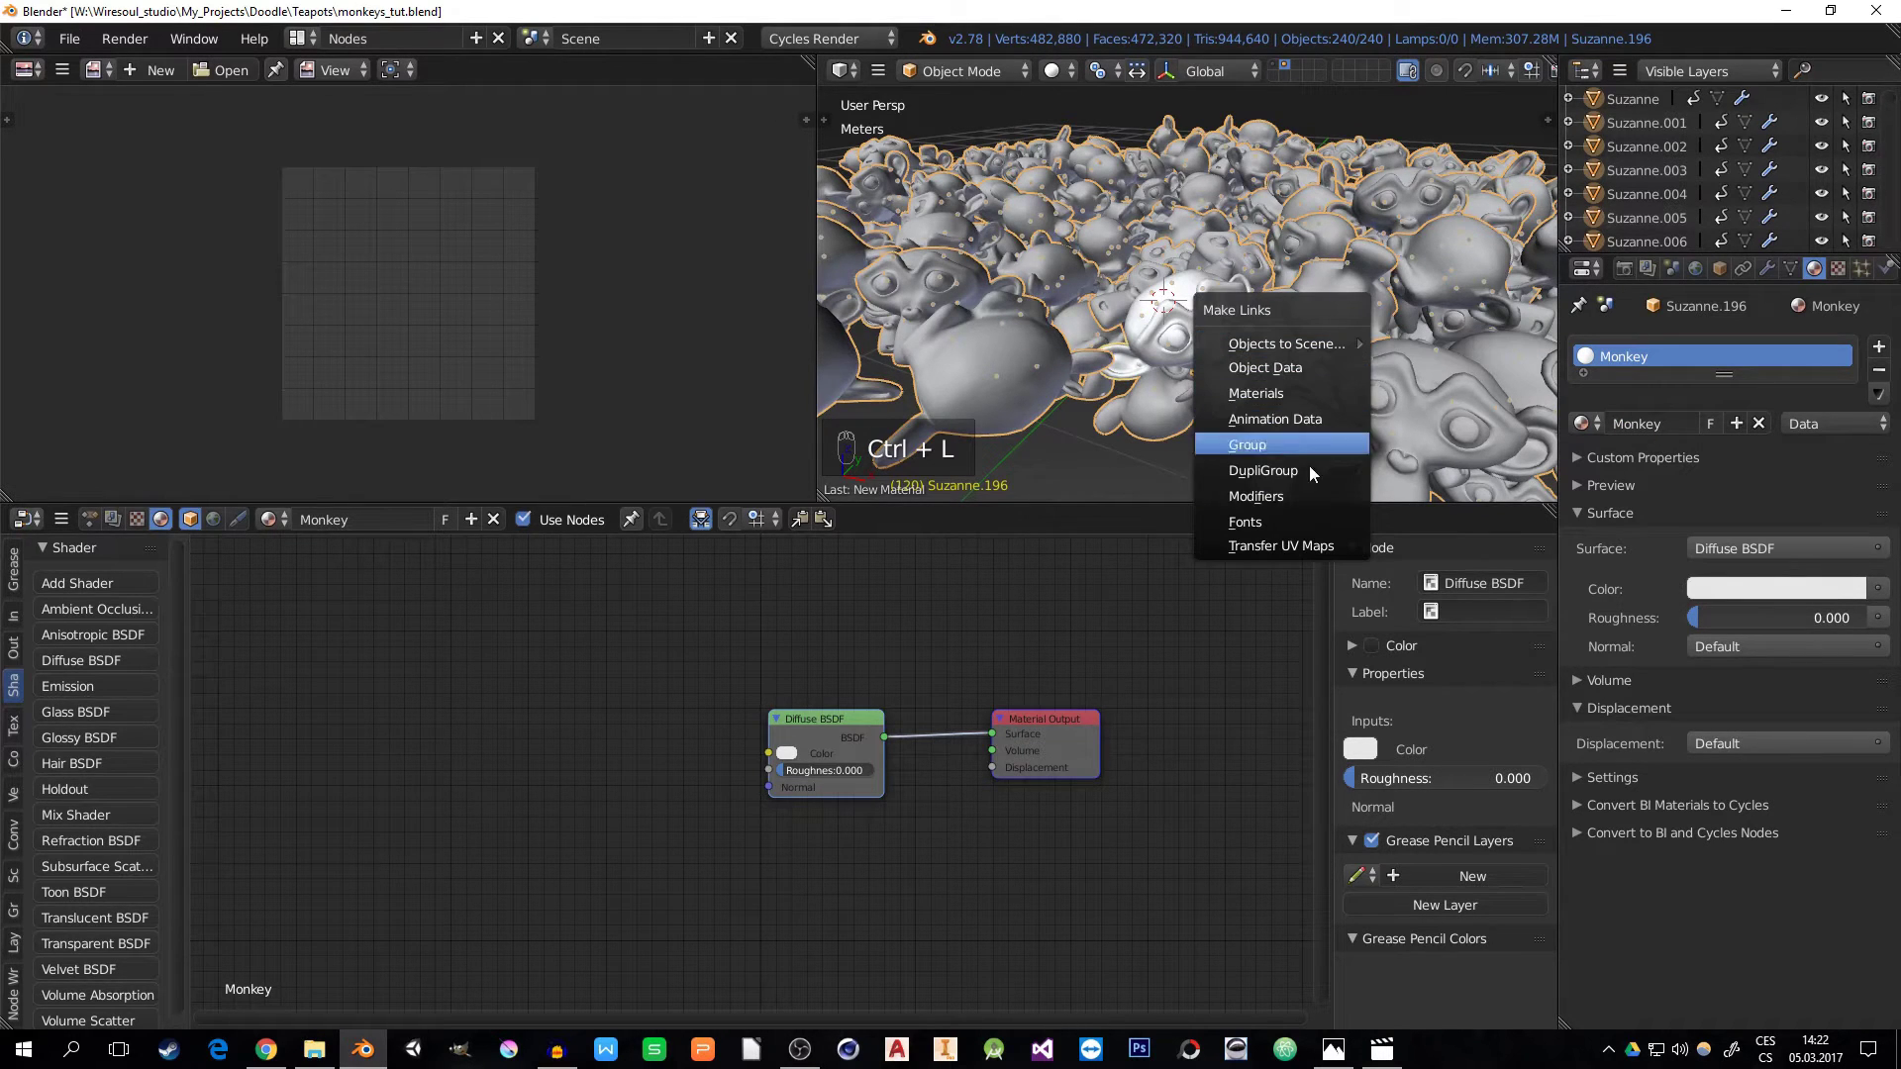
click(1261, 393)
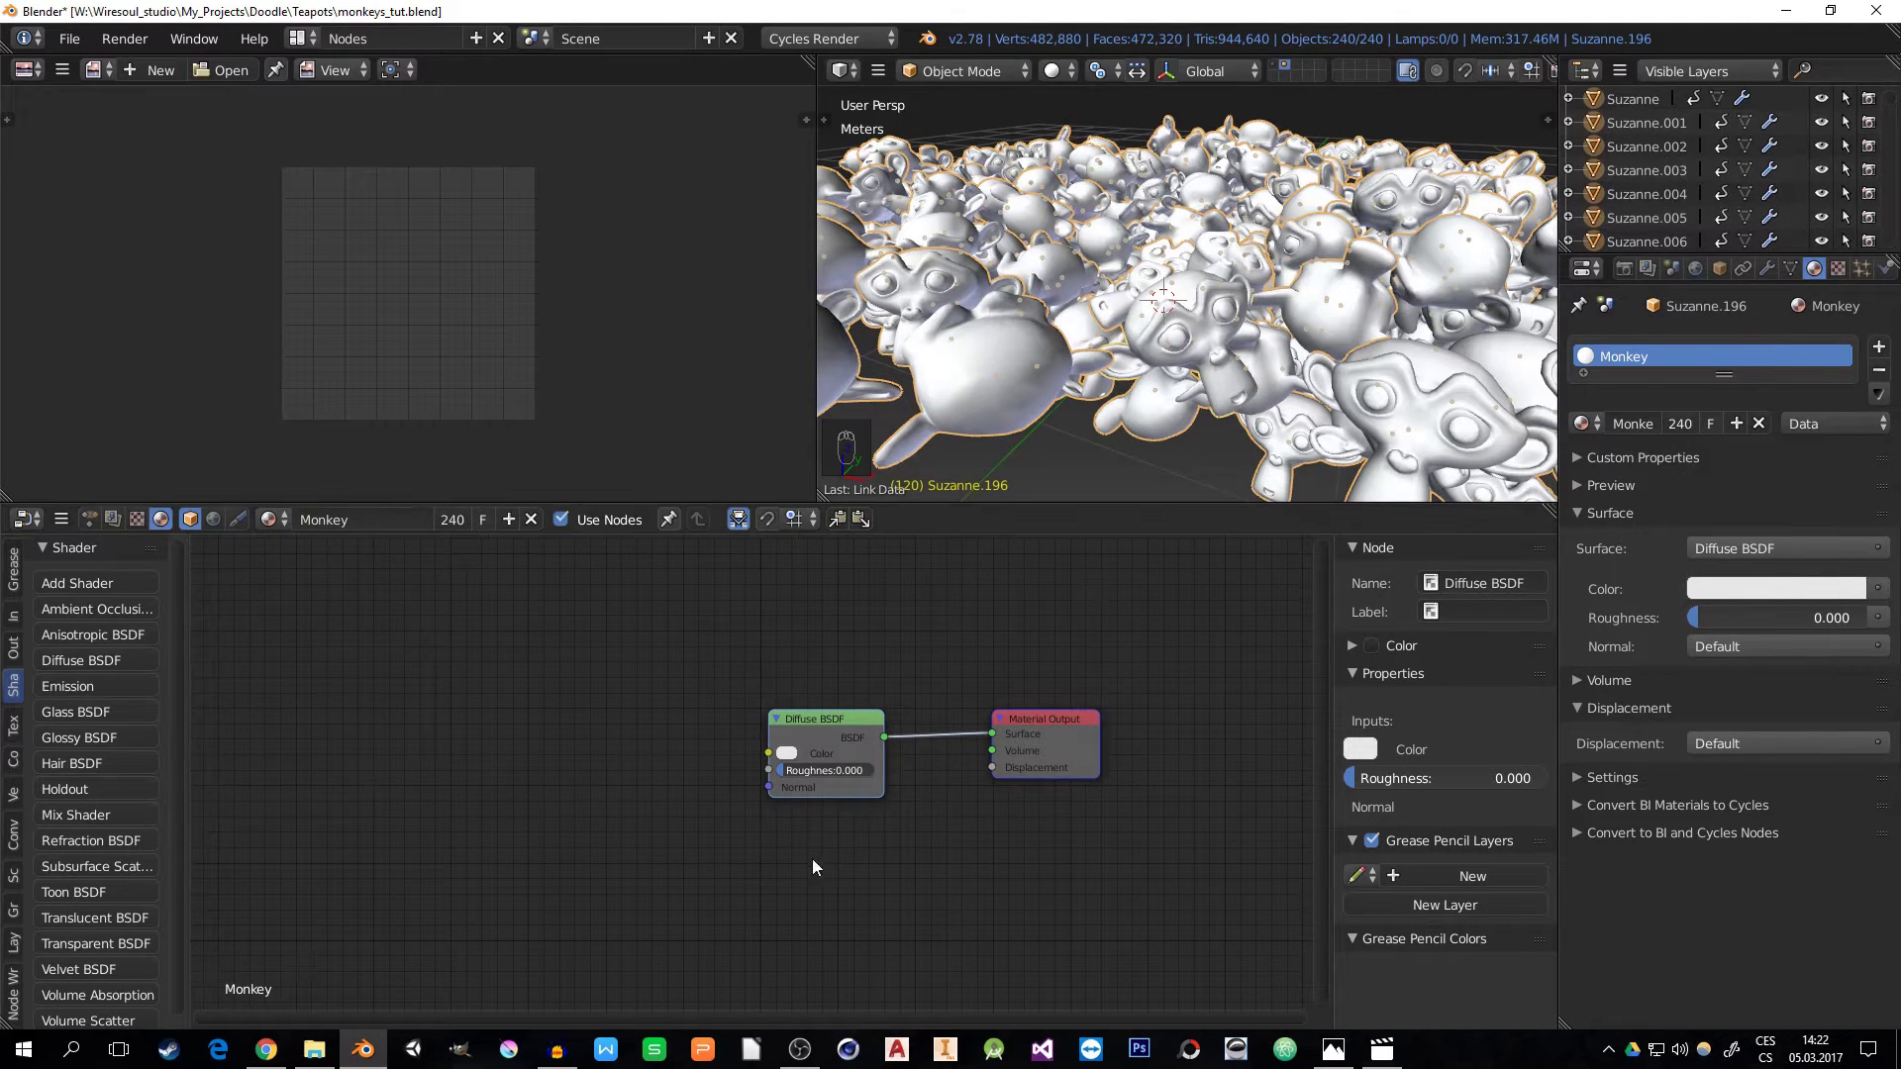
middle_drag(812, 858, 809, 822)
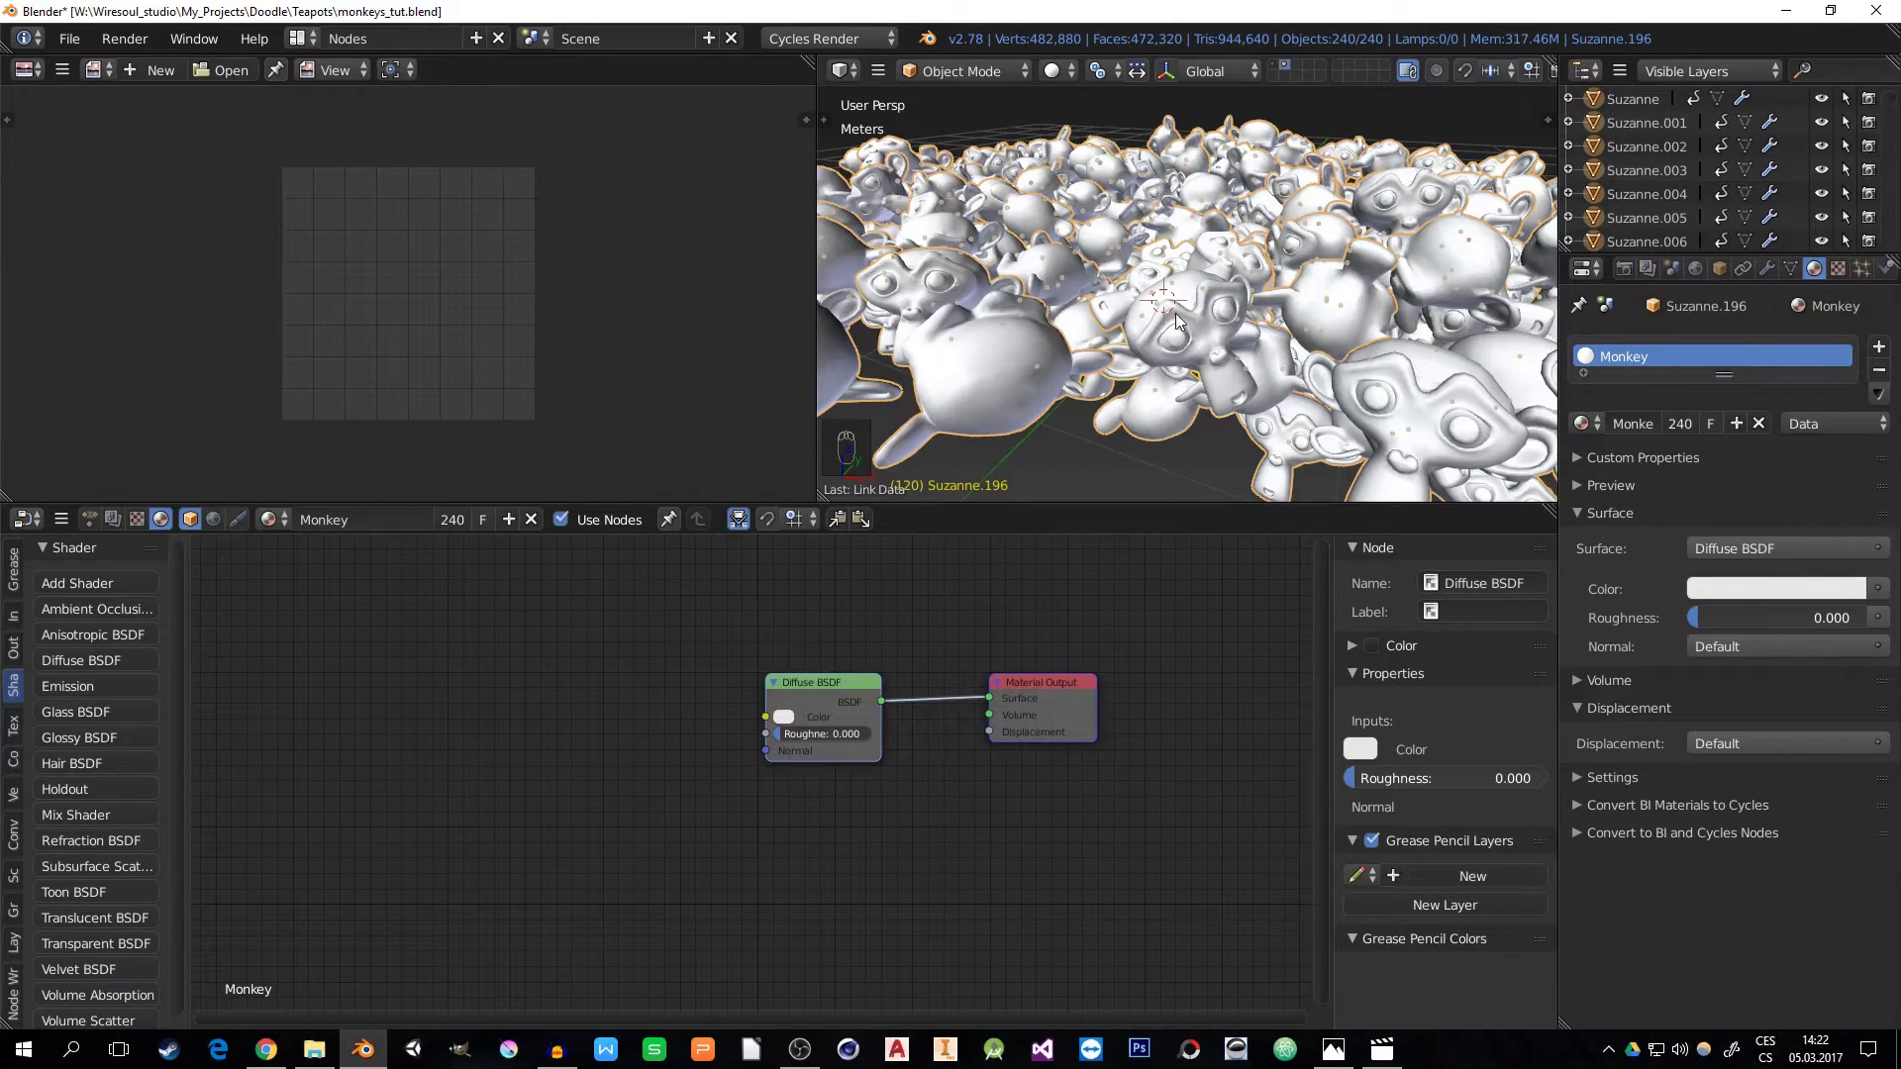
- Unwrap the active monkey's mesh in Edit Mode with Smart UV Project at its default settings
key(Tab)
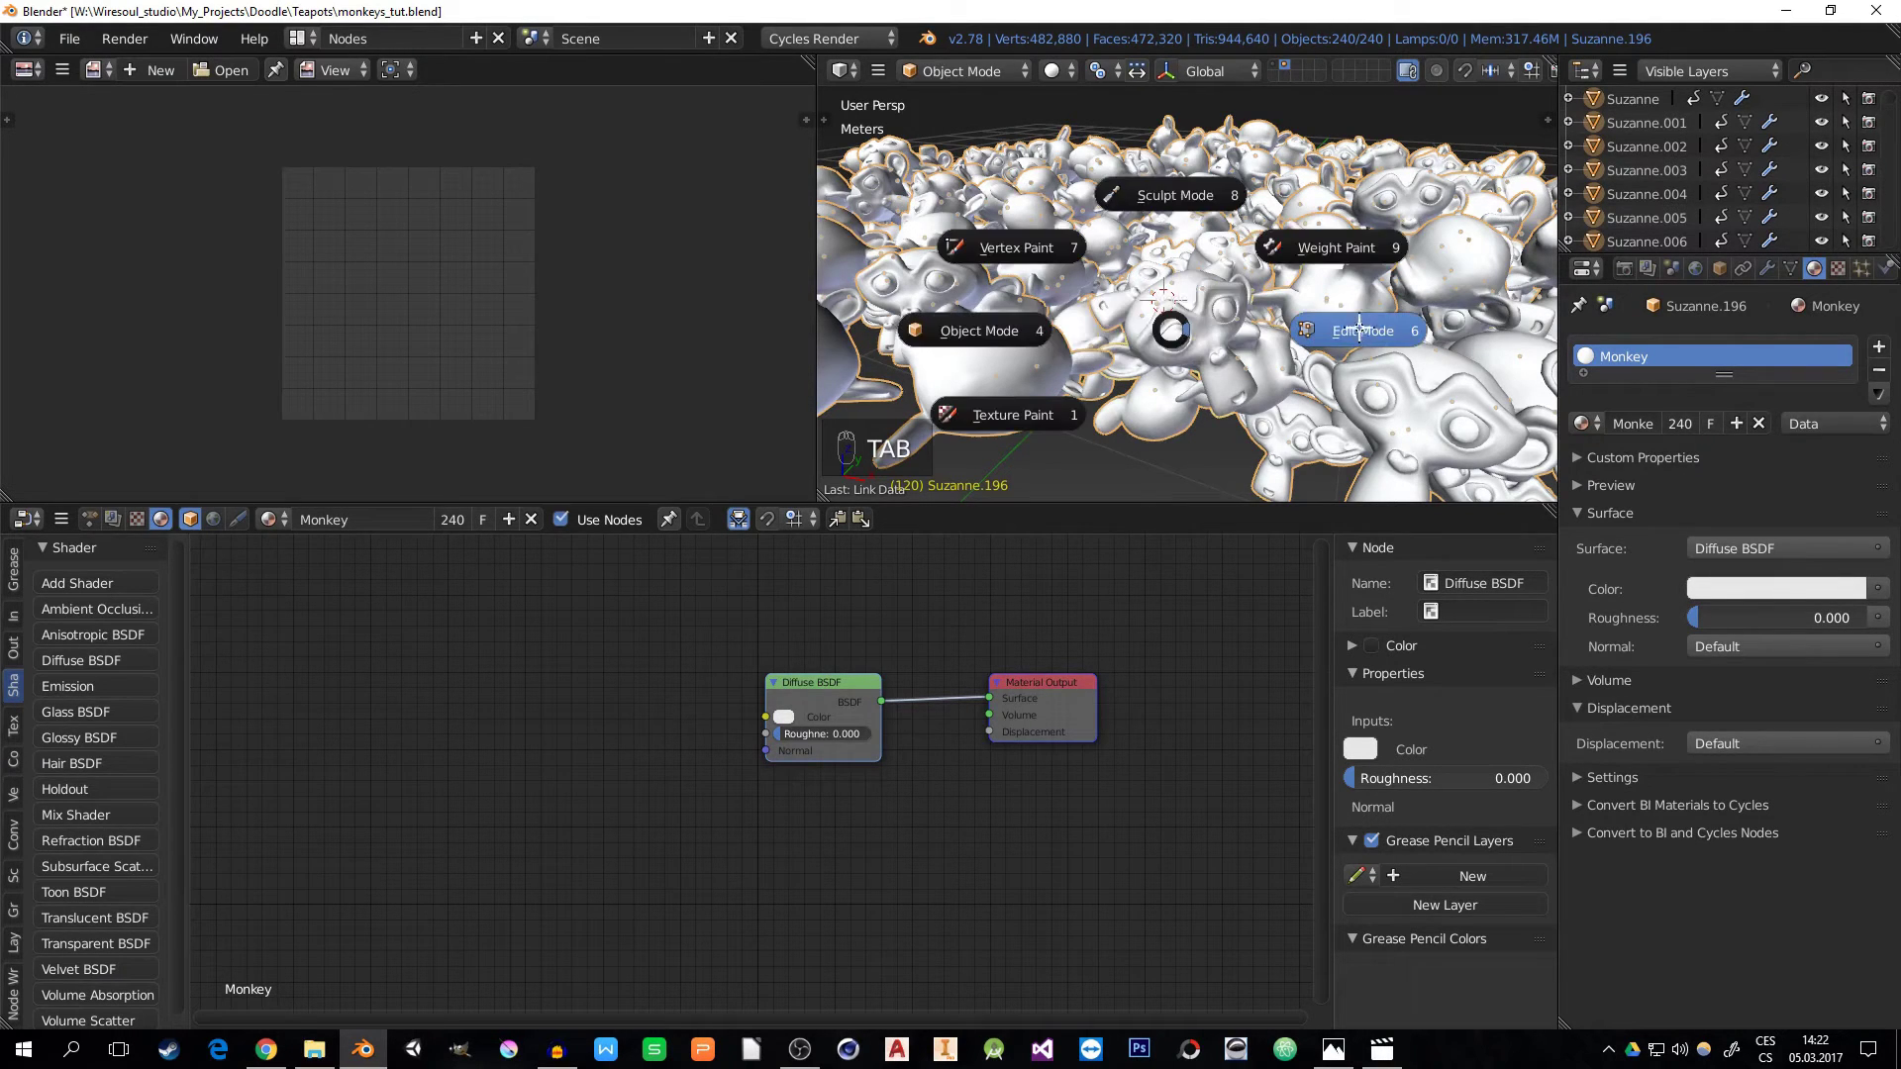
key(u)
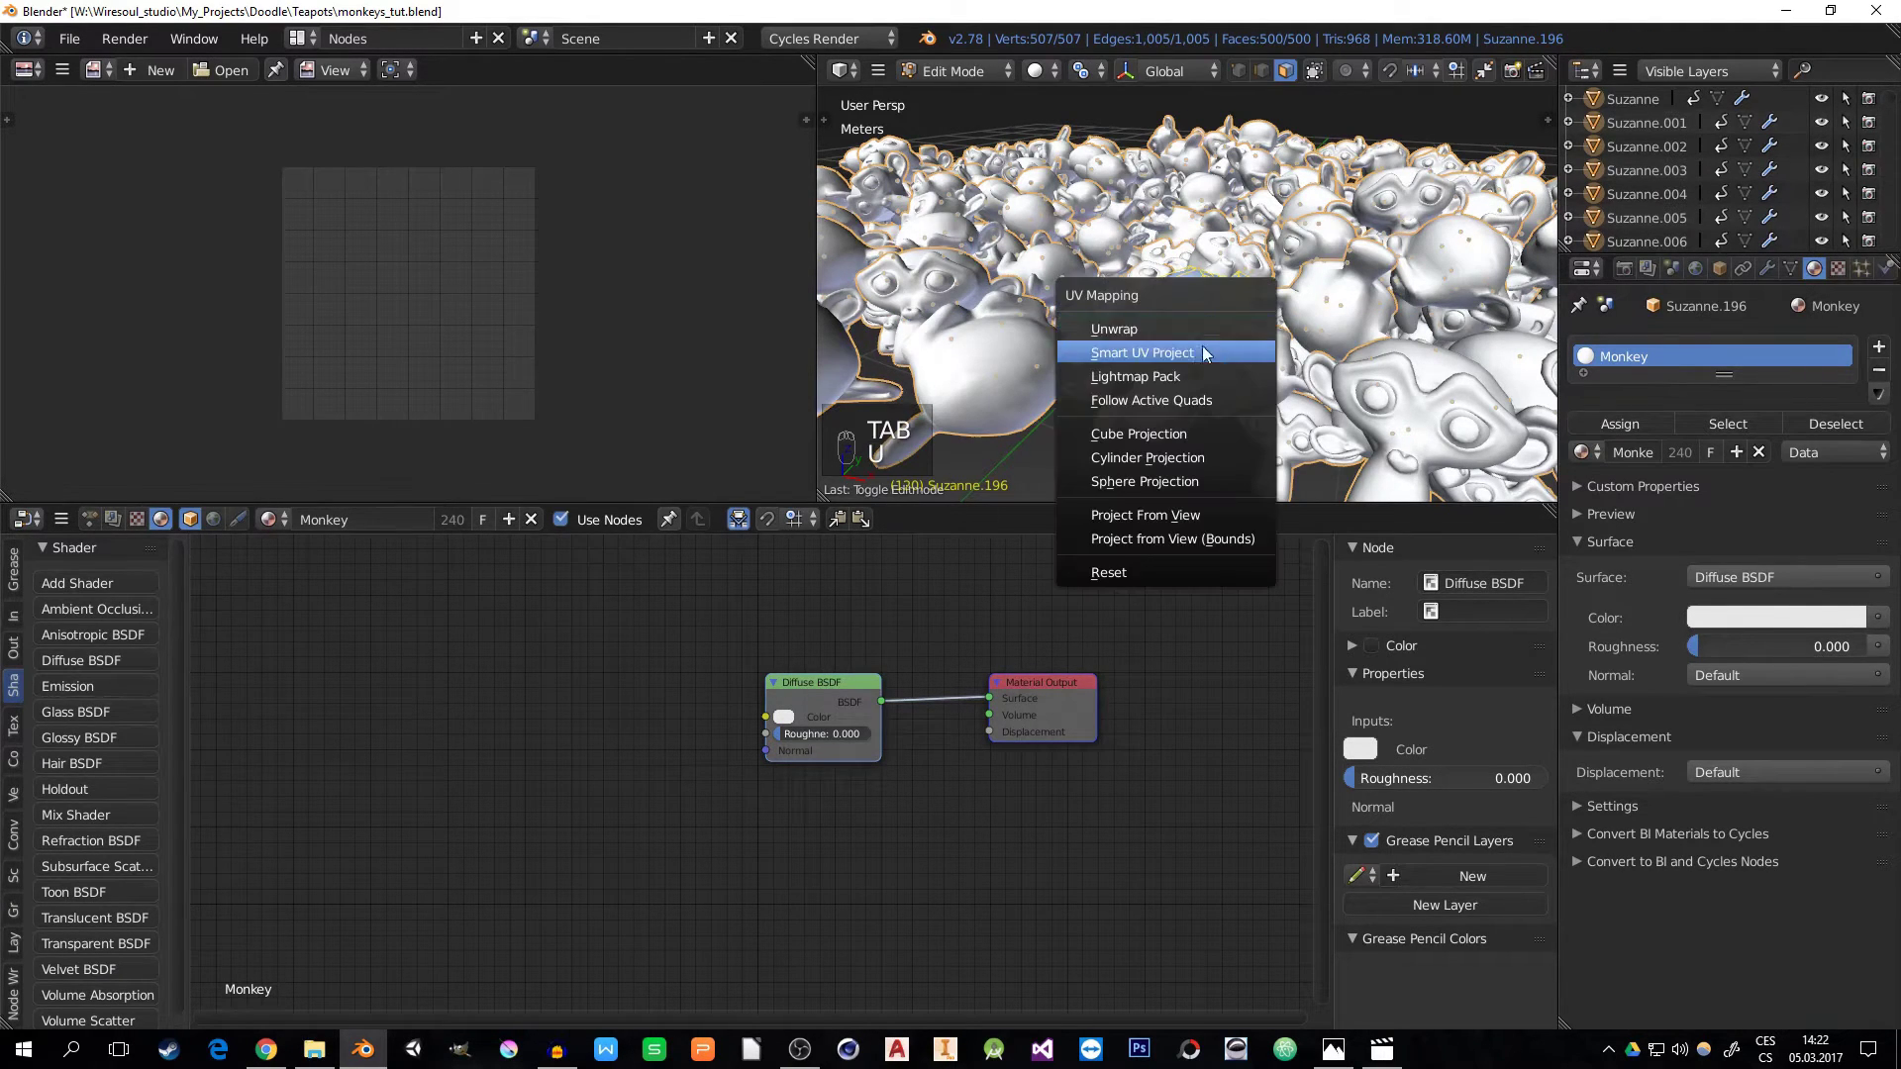
click(1191, 358)
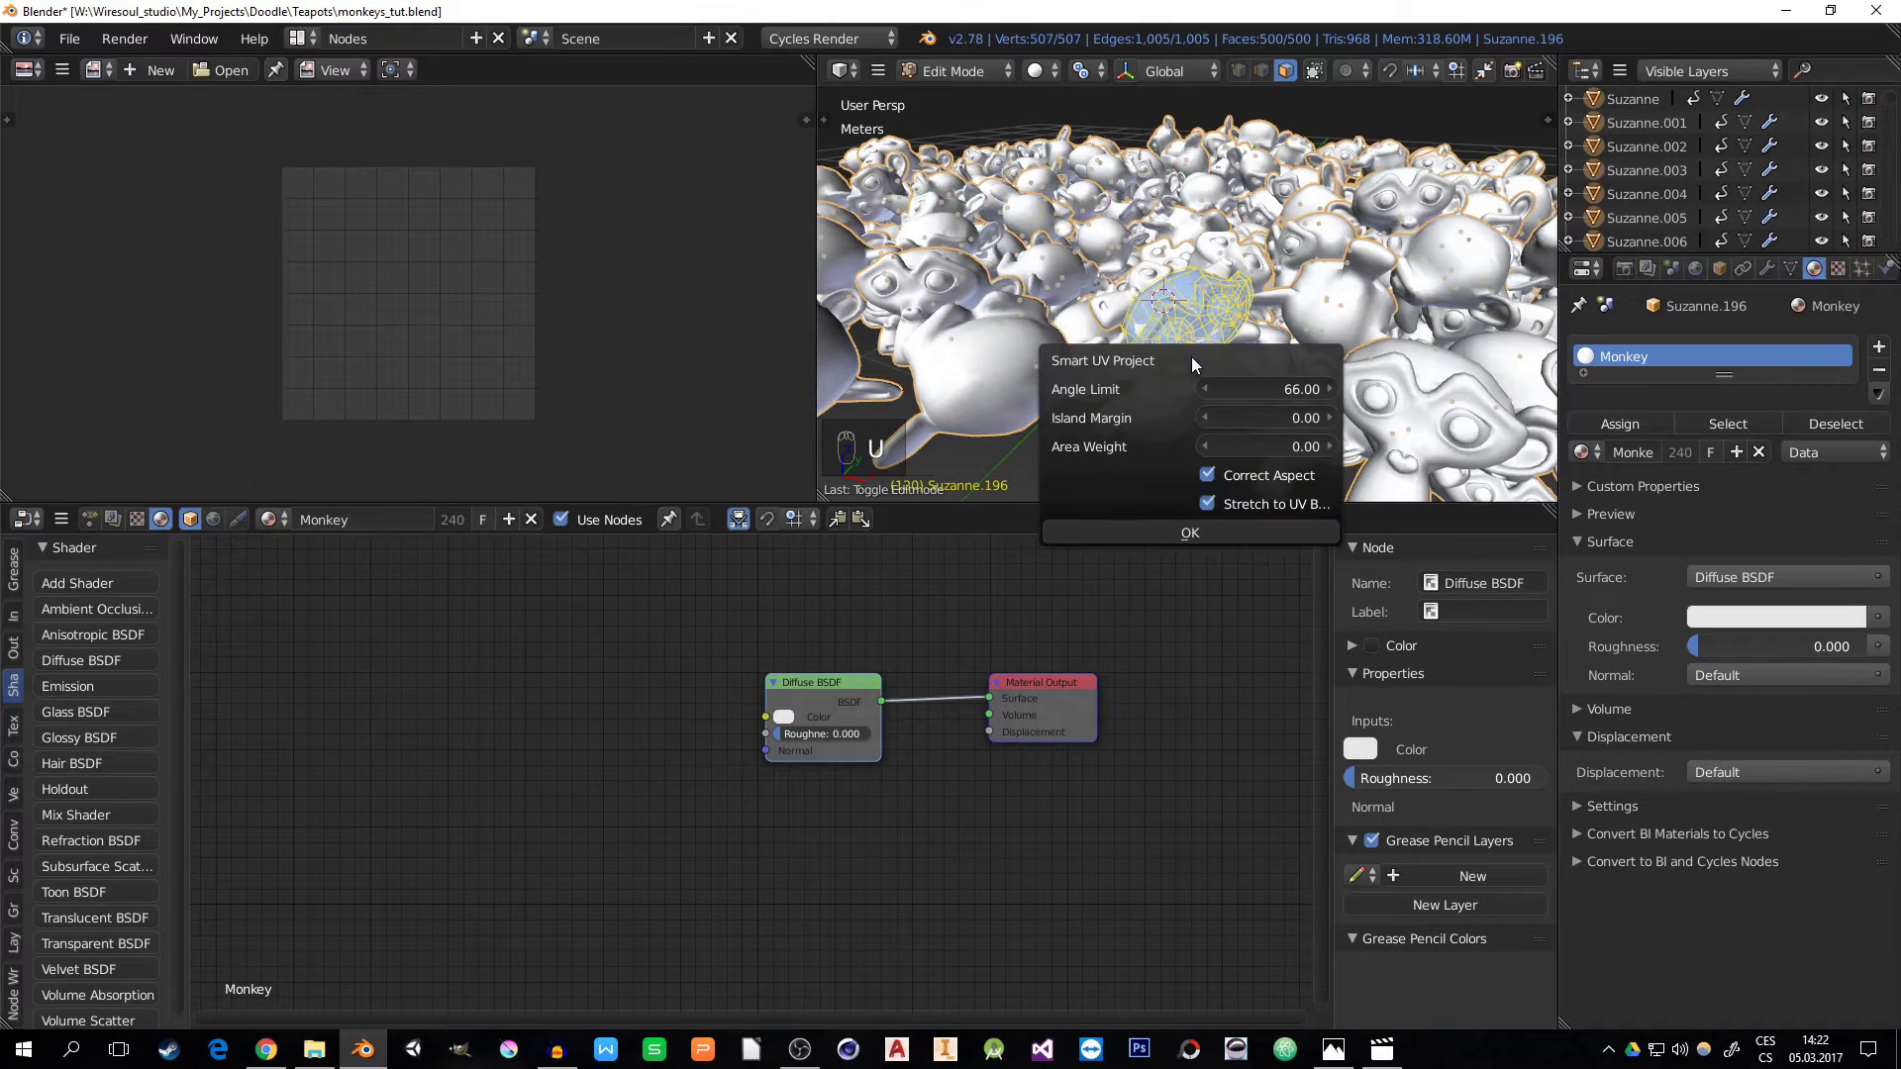
click(1182, 536)
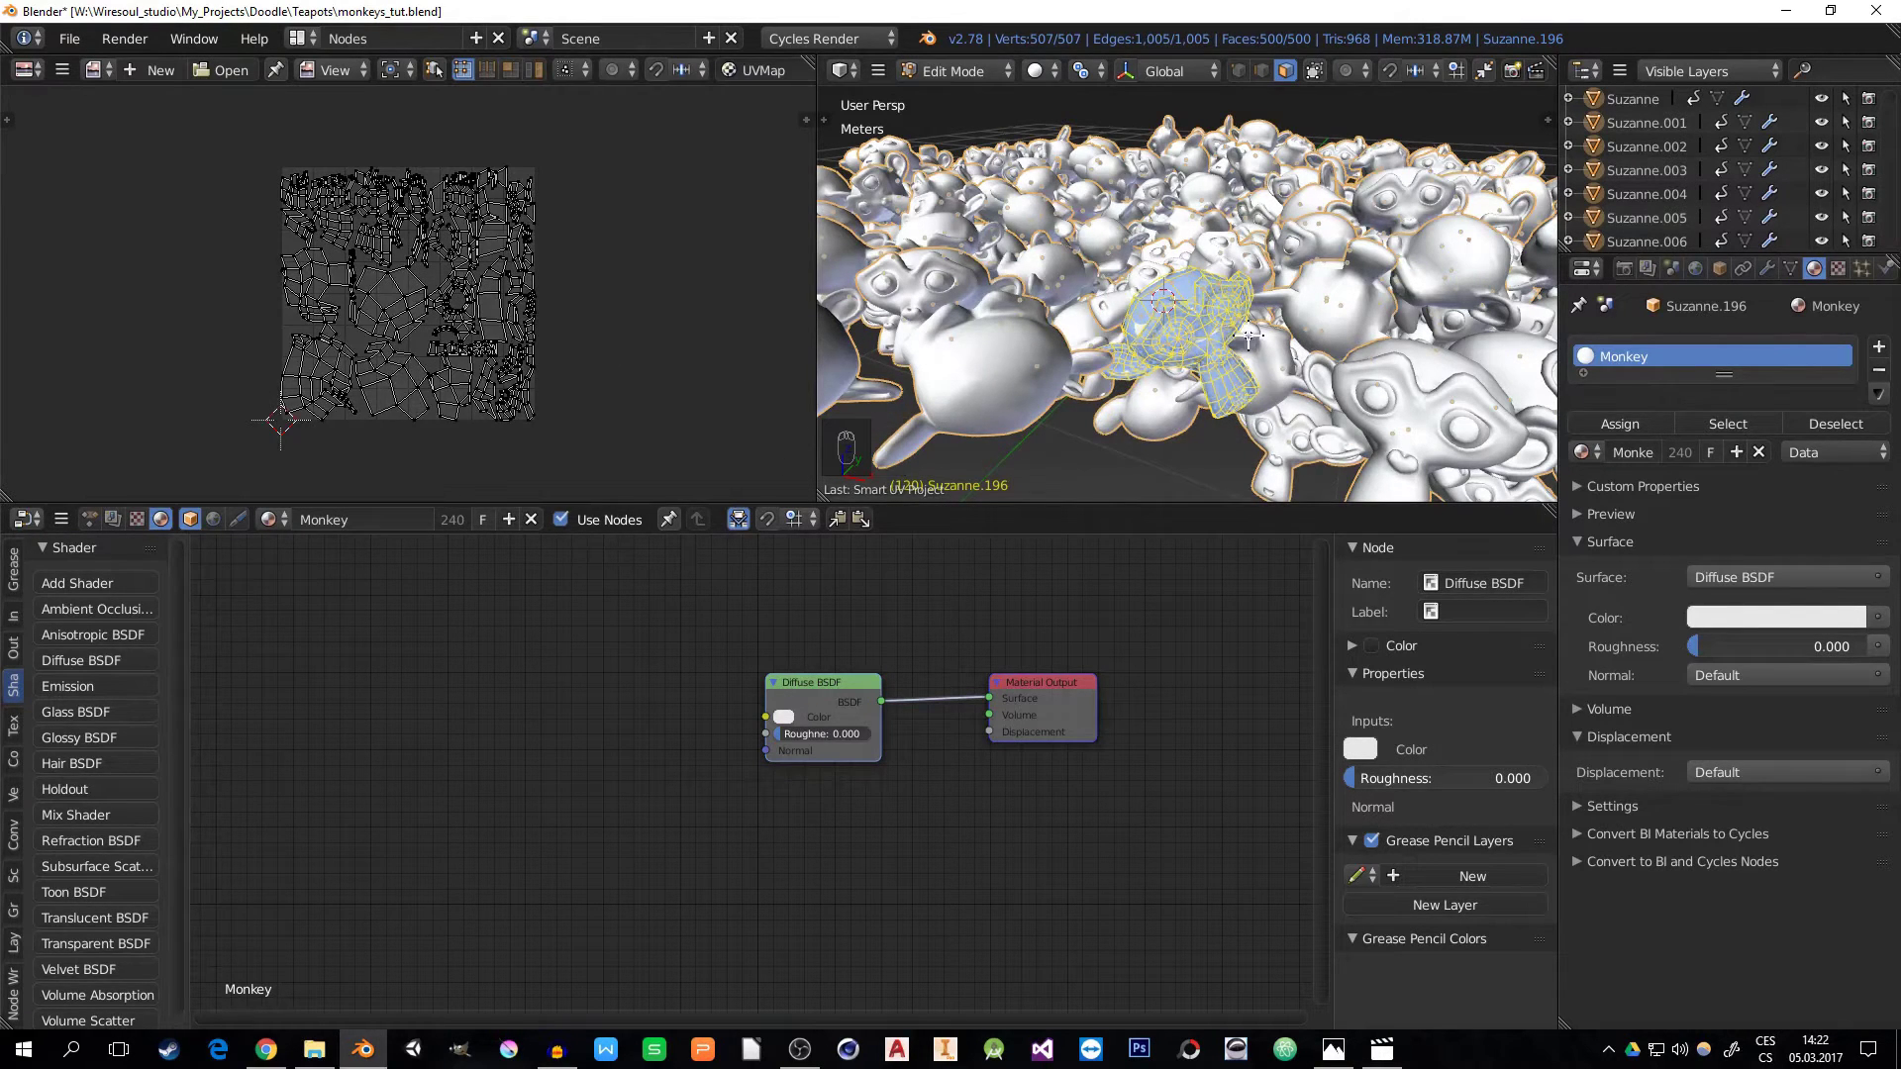
- Leave Edit Mode and transfer the active monkey's UV maps to all the other selected monkeys
key(Tab)
key(ctrl+l)
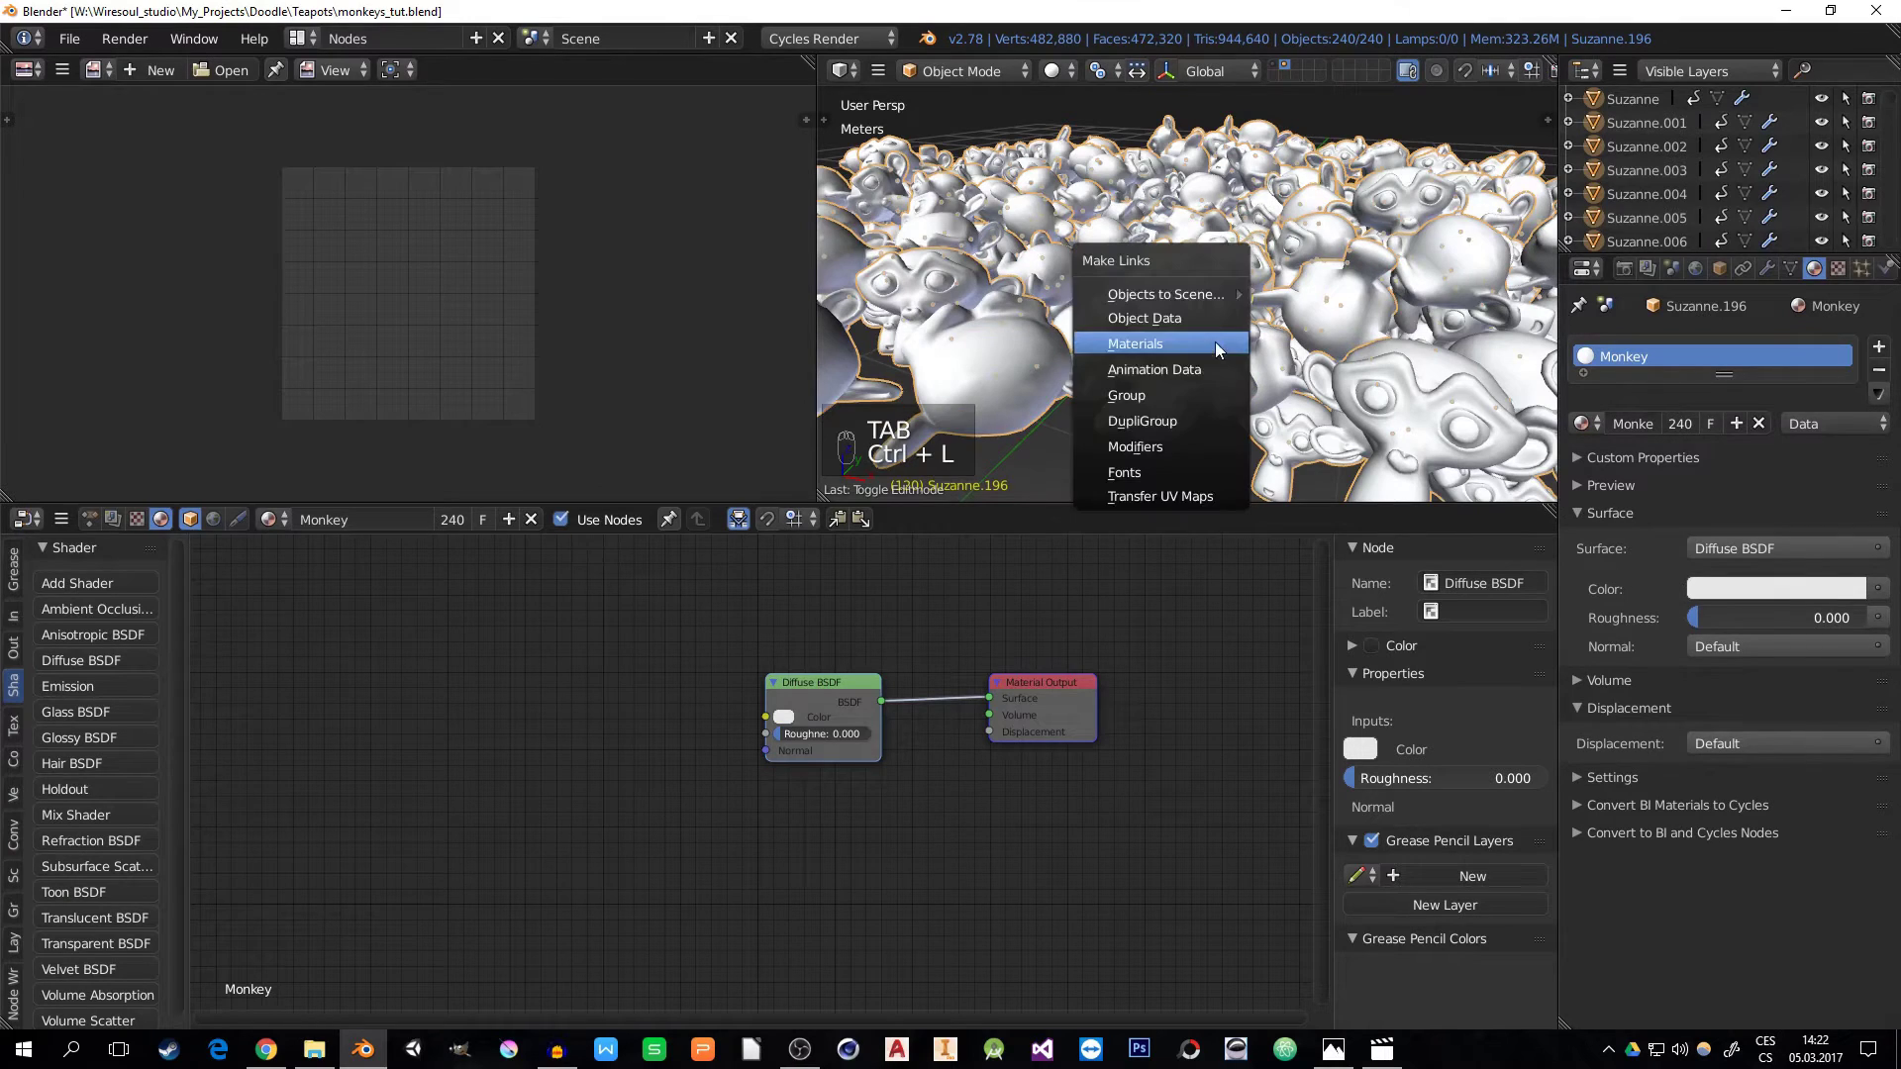
click(1178, 493)
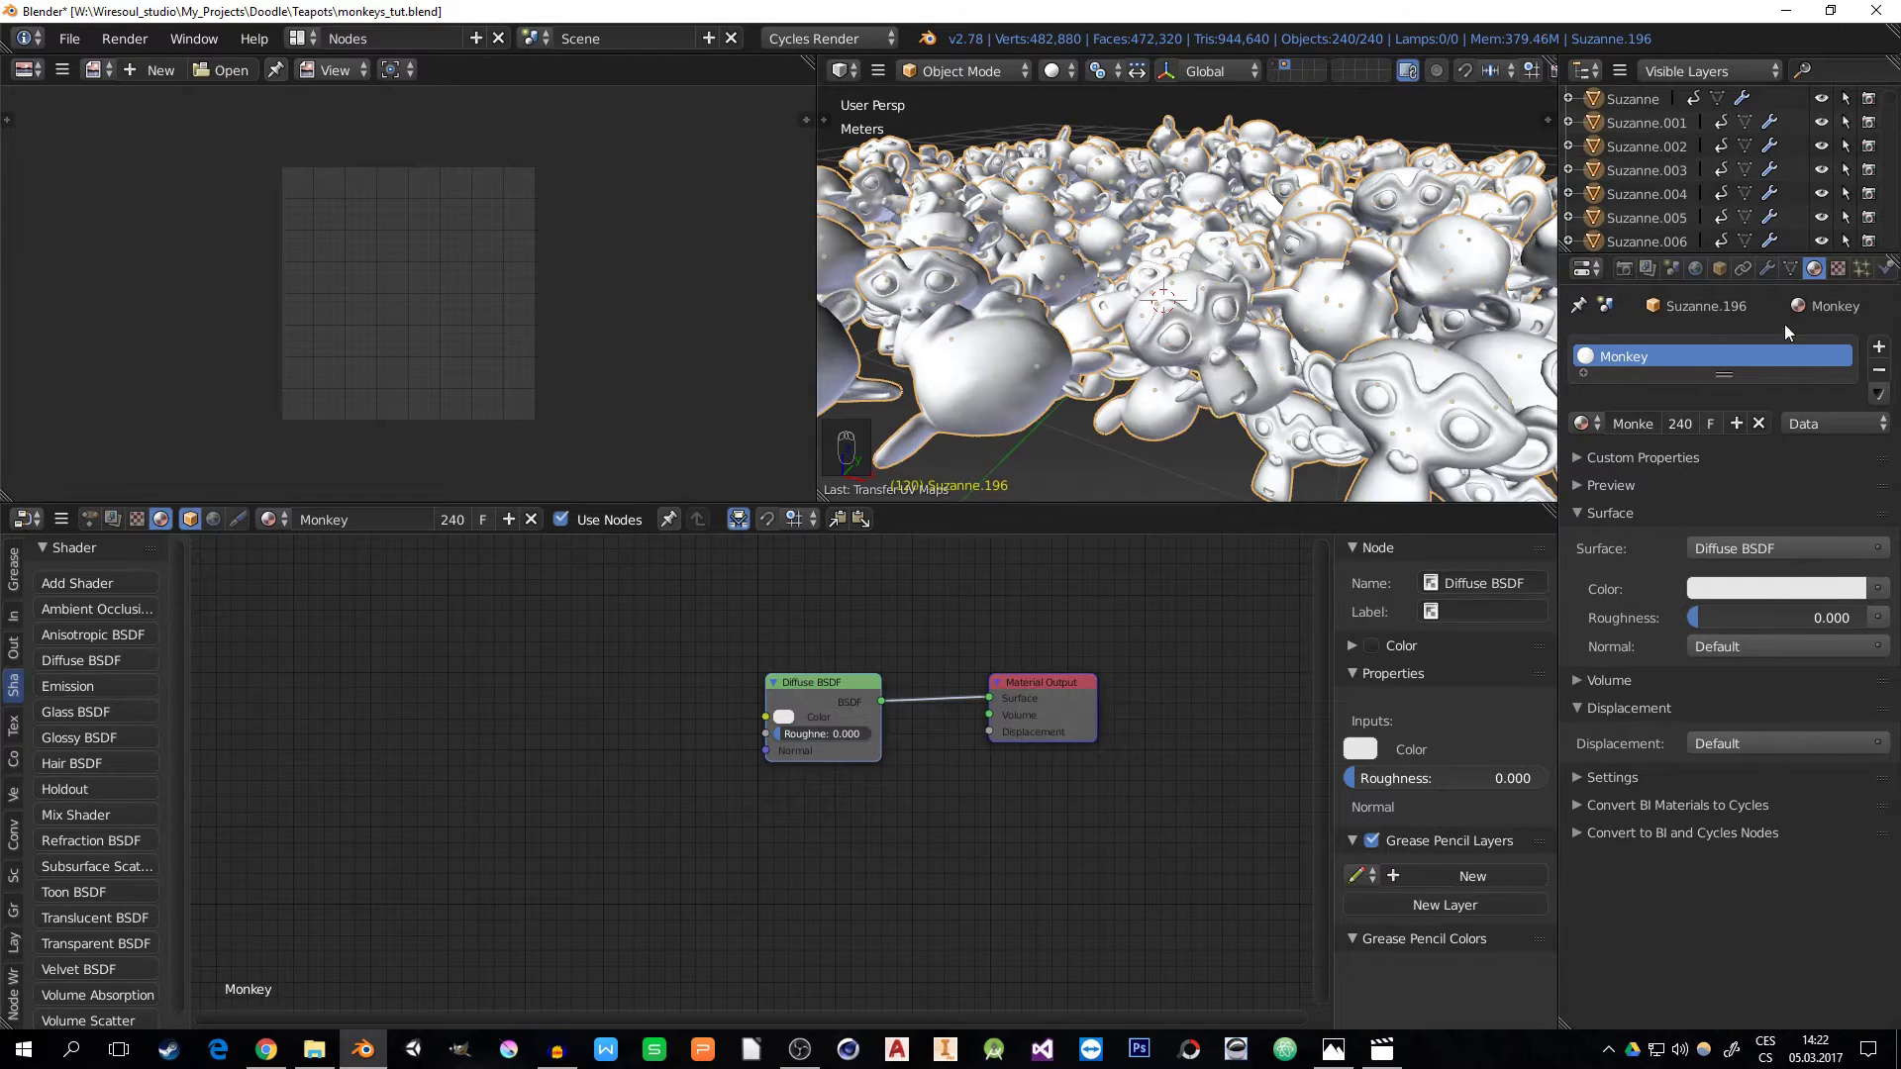
- Remove the Subdivision Surface modifier from the active monkey and add a UV Project modifier instead
click(1768, 269)
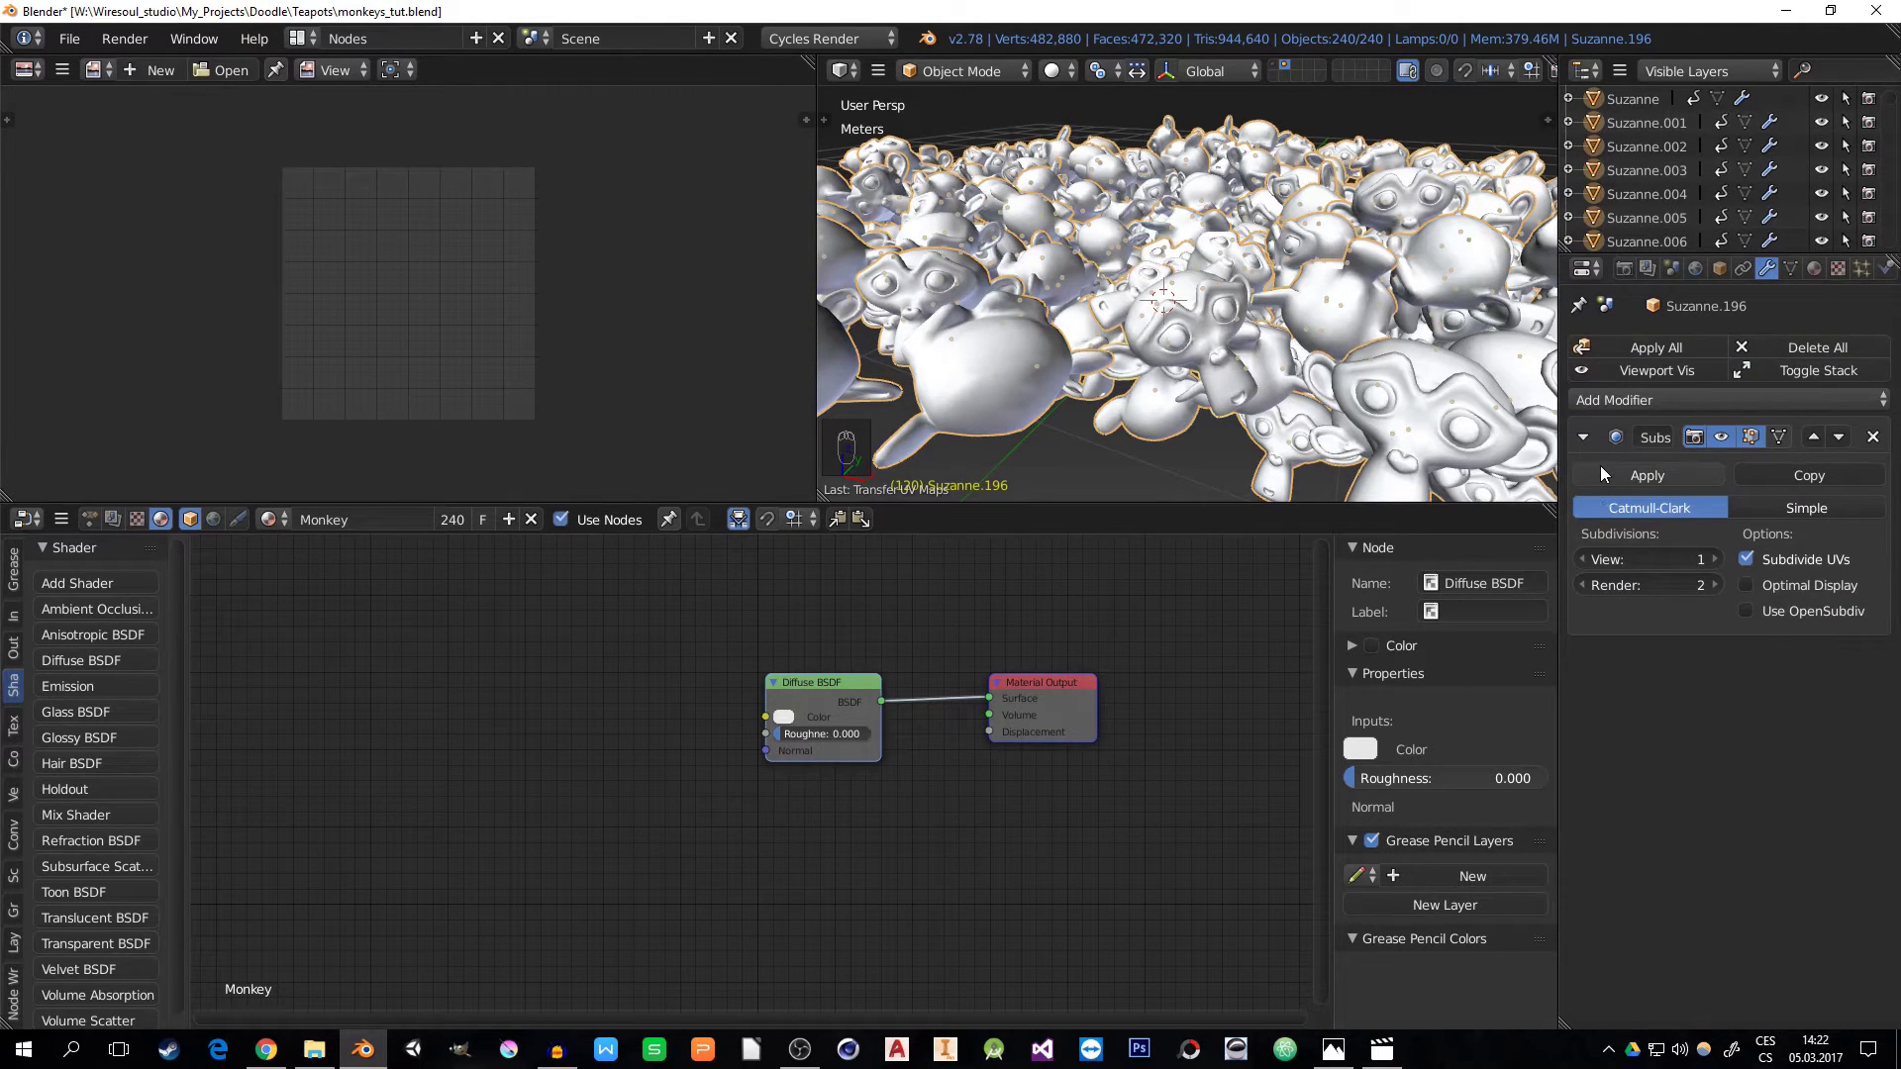
click(1872, 437)
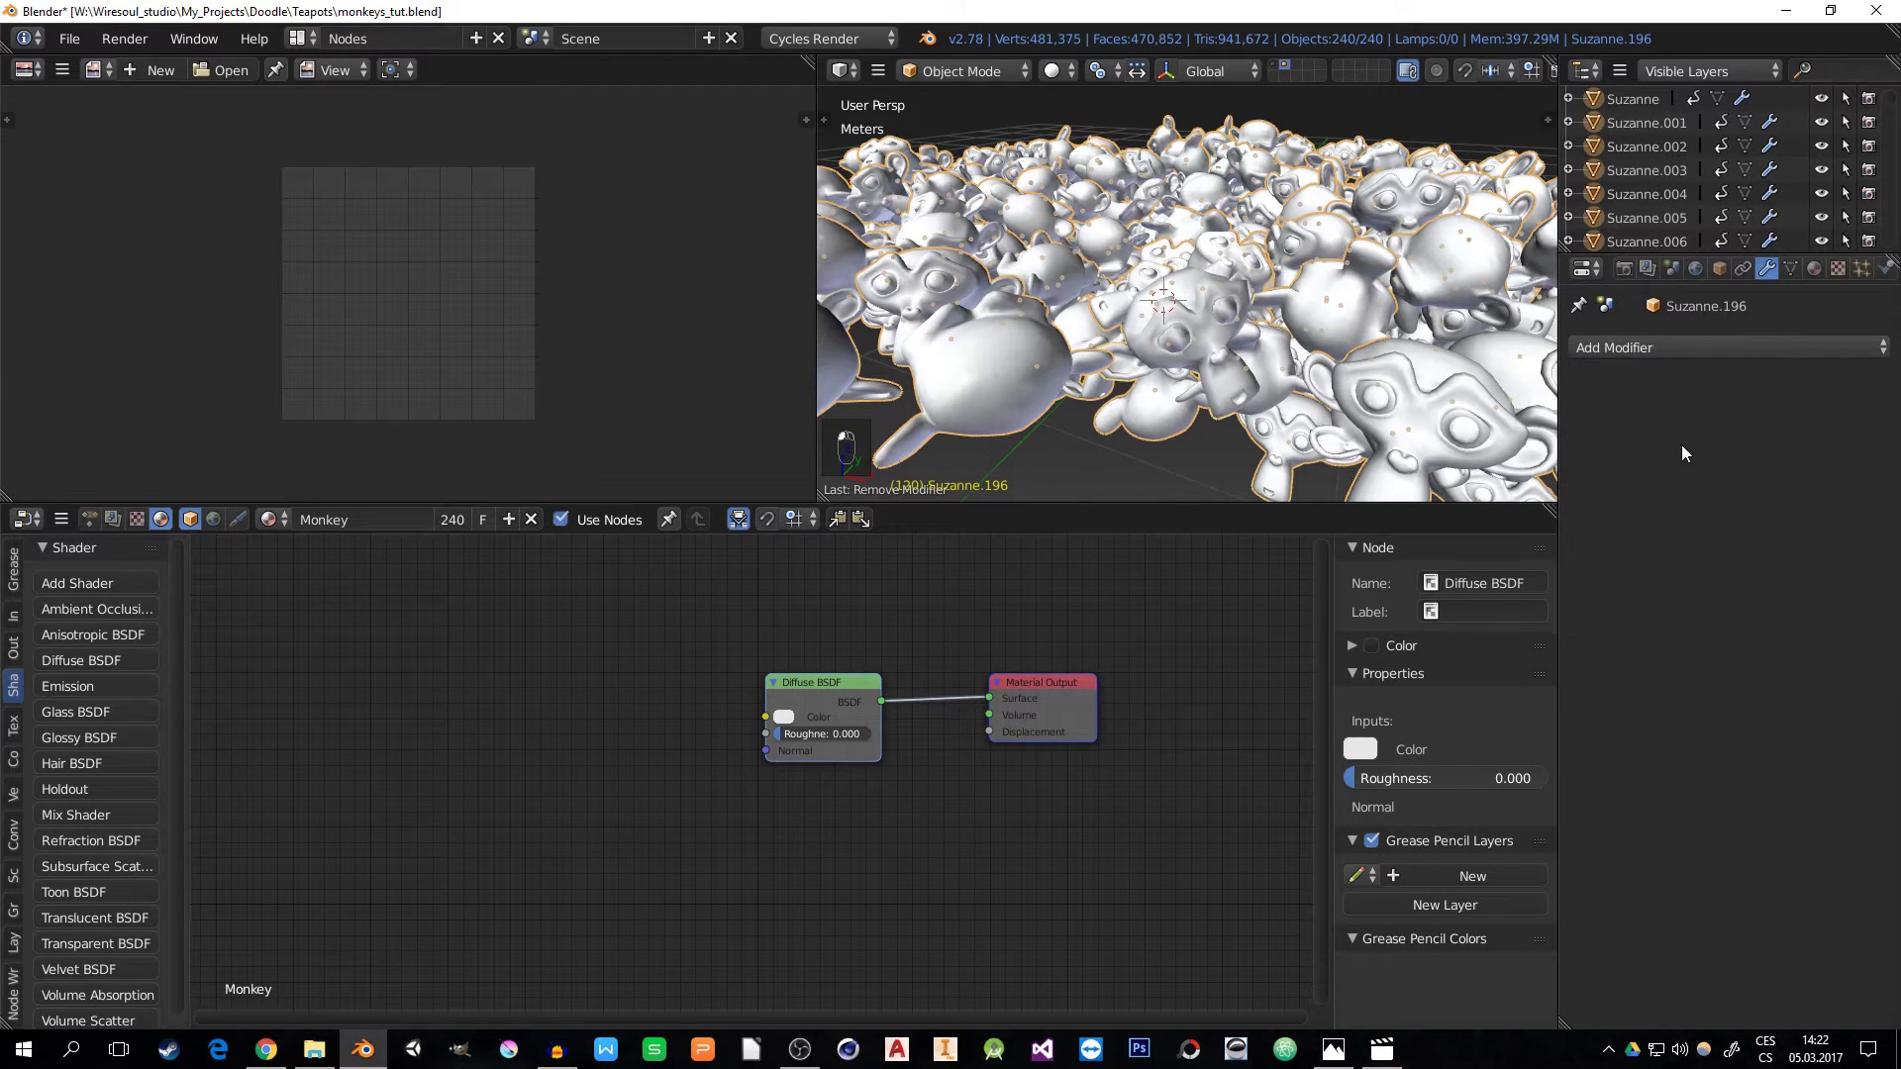
click(1643, 347)
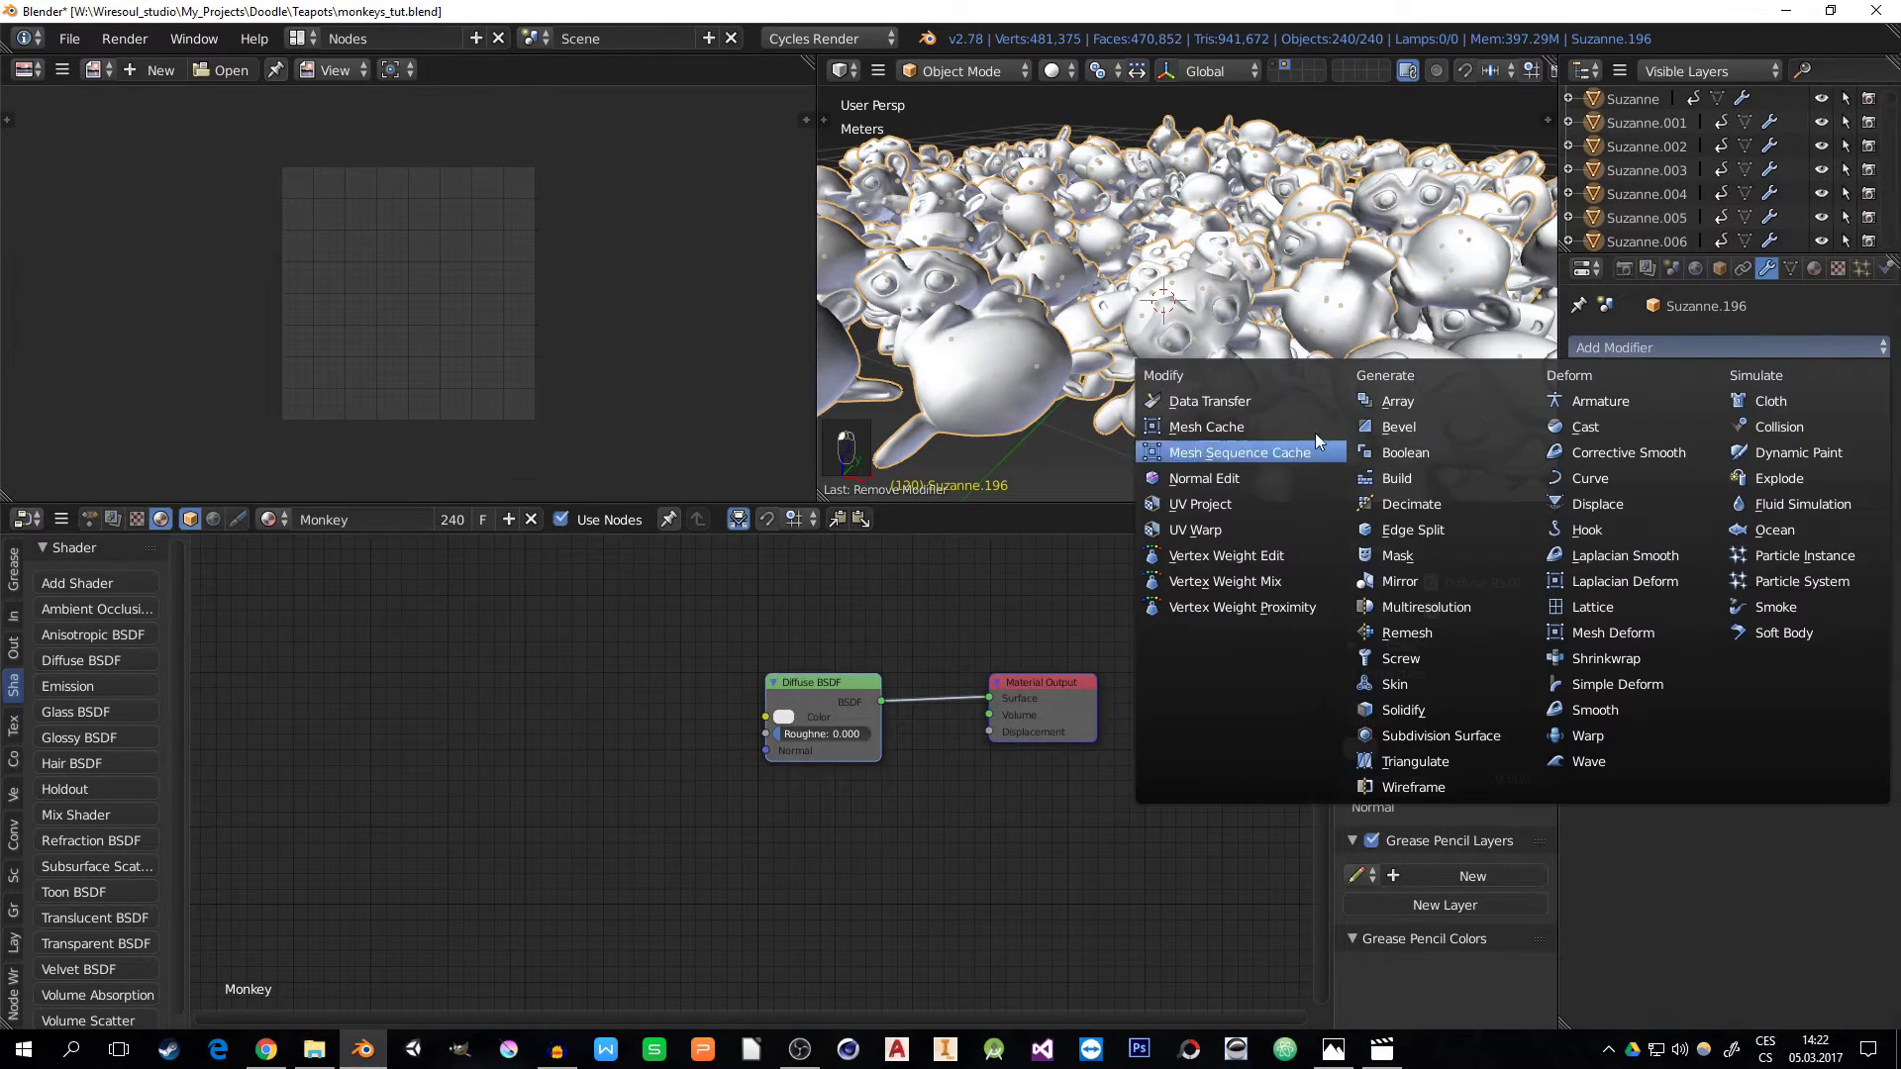
click(1188, 508)
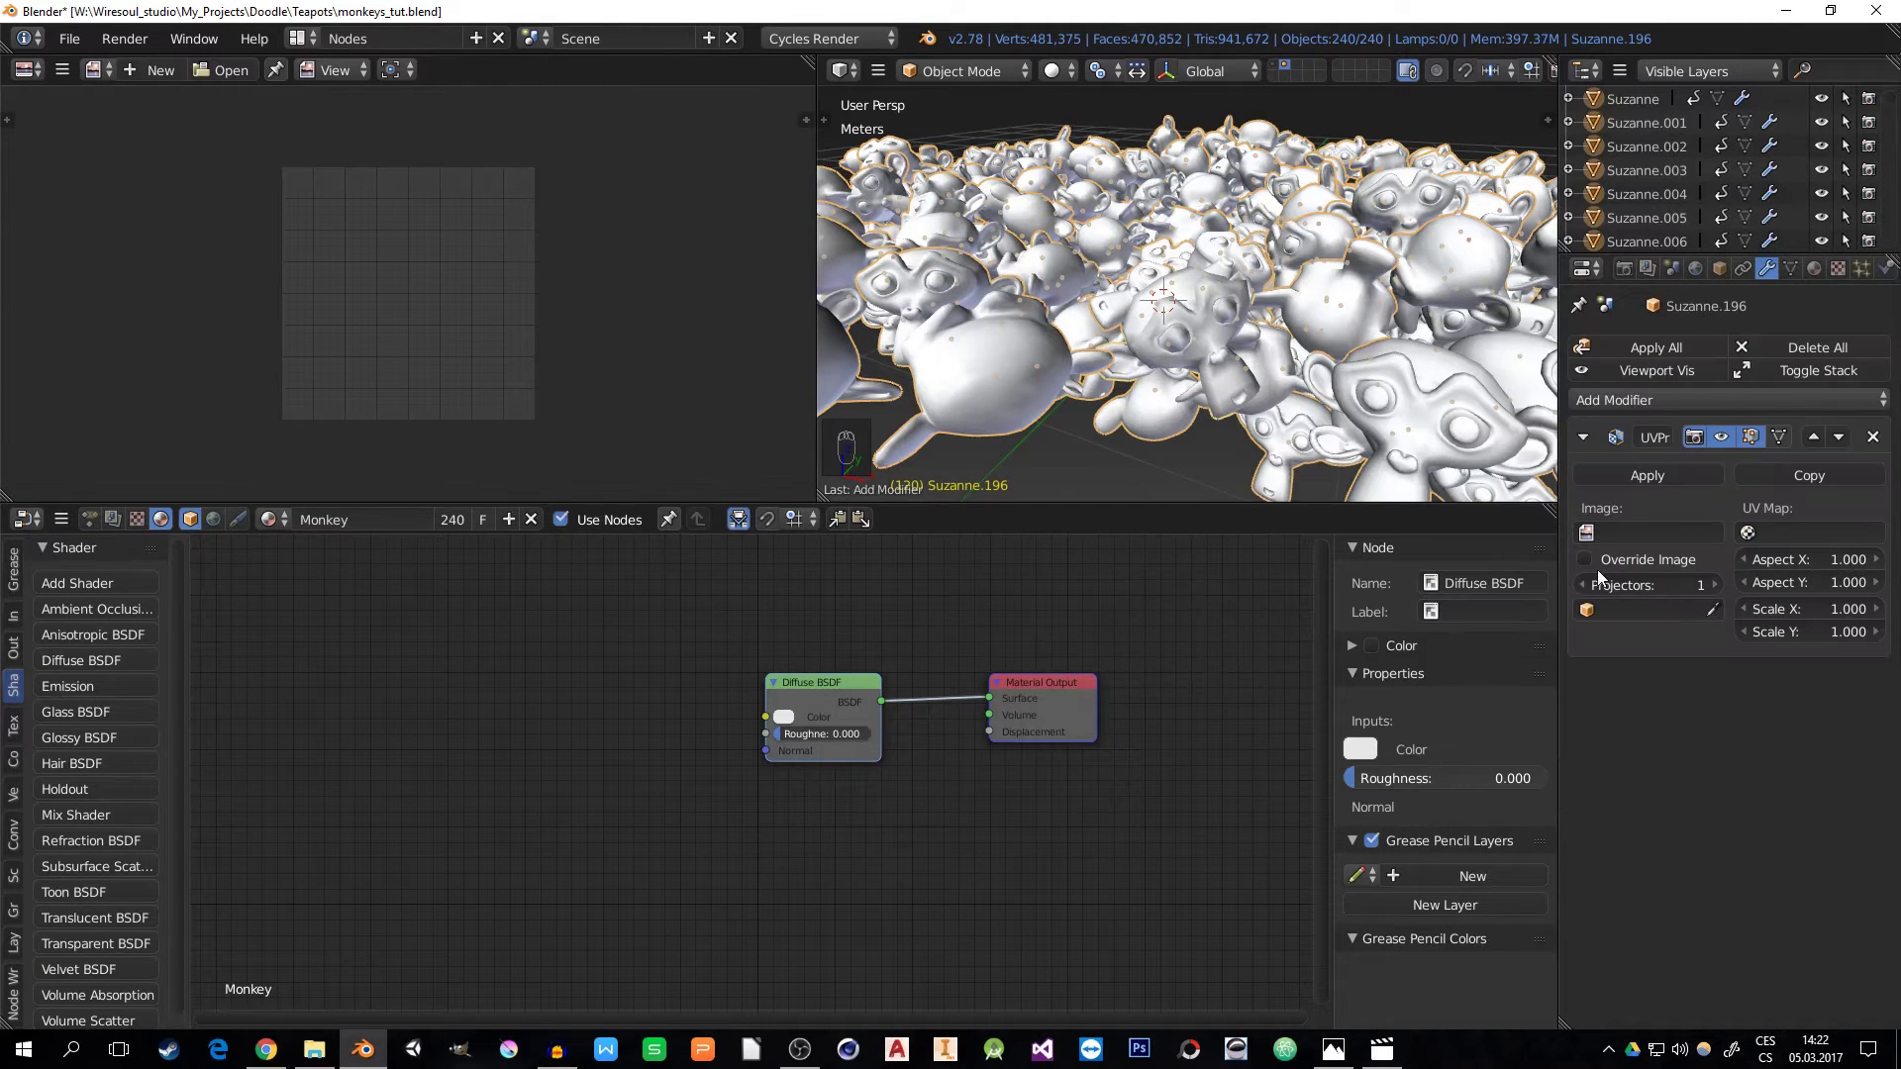
- Open Teapot.png in the image editor and show the scene through the camera with Material shading
click(218, 72)
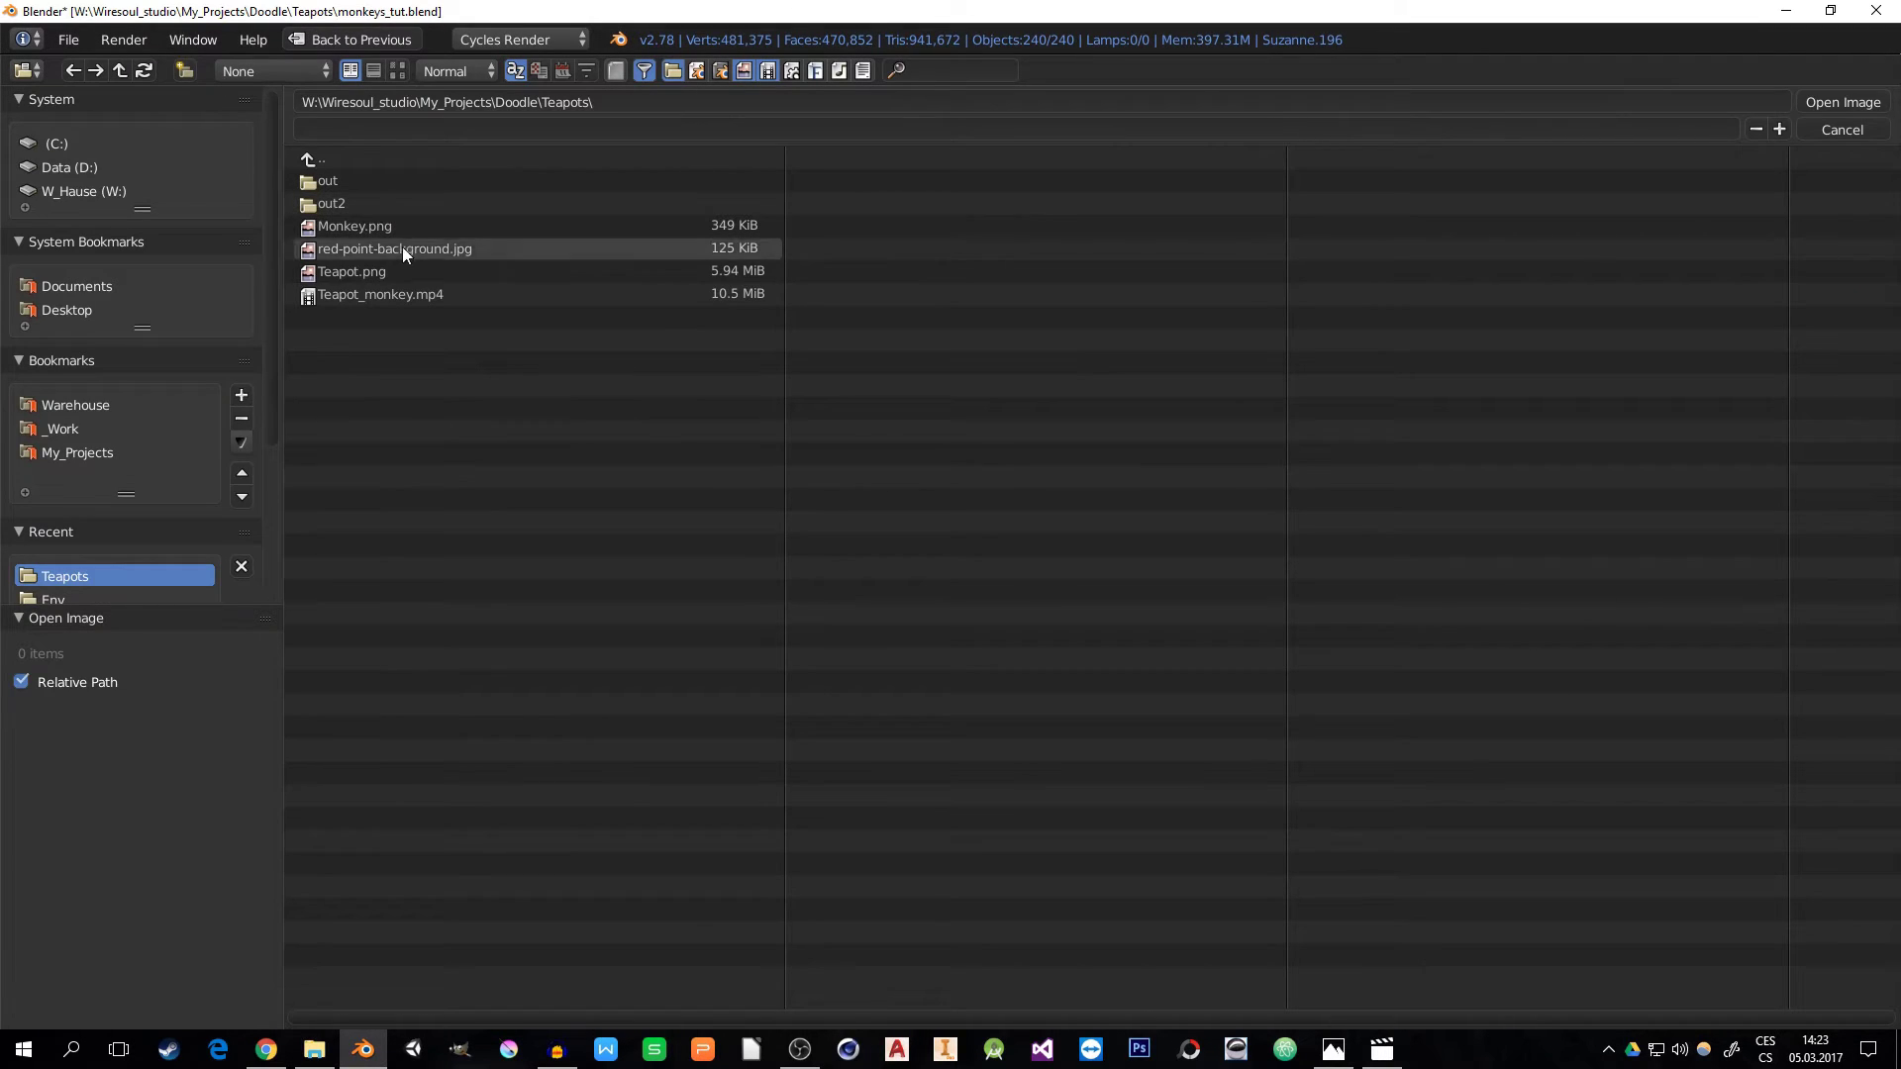
click(397, 71)
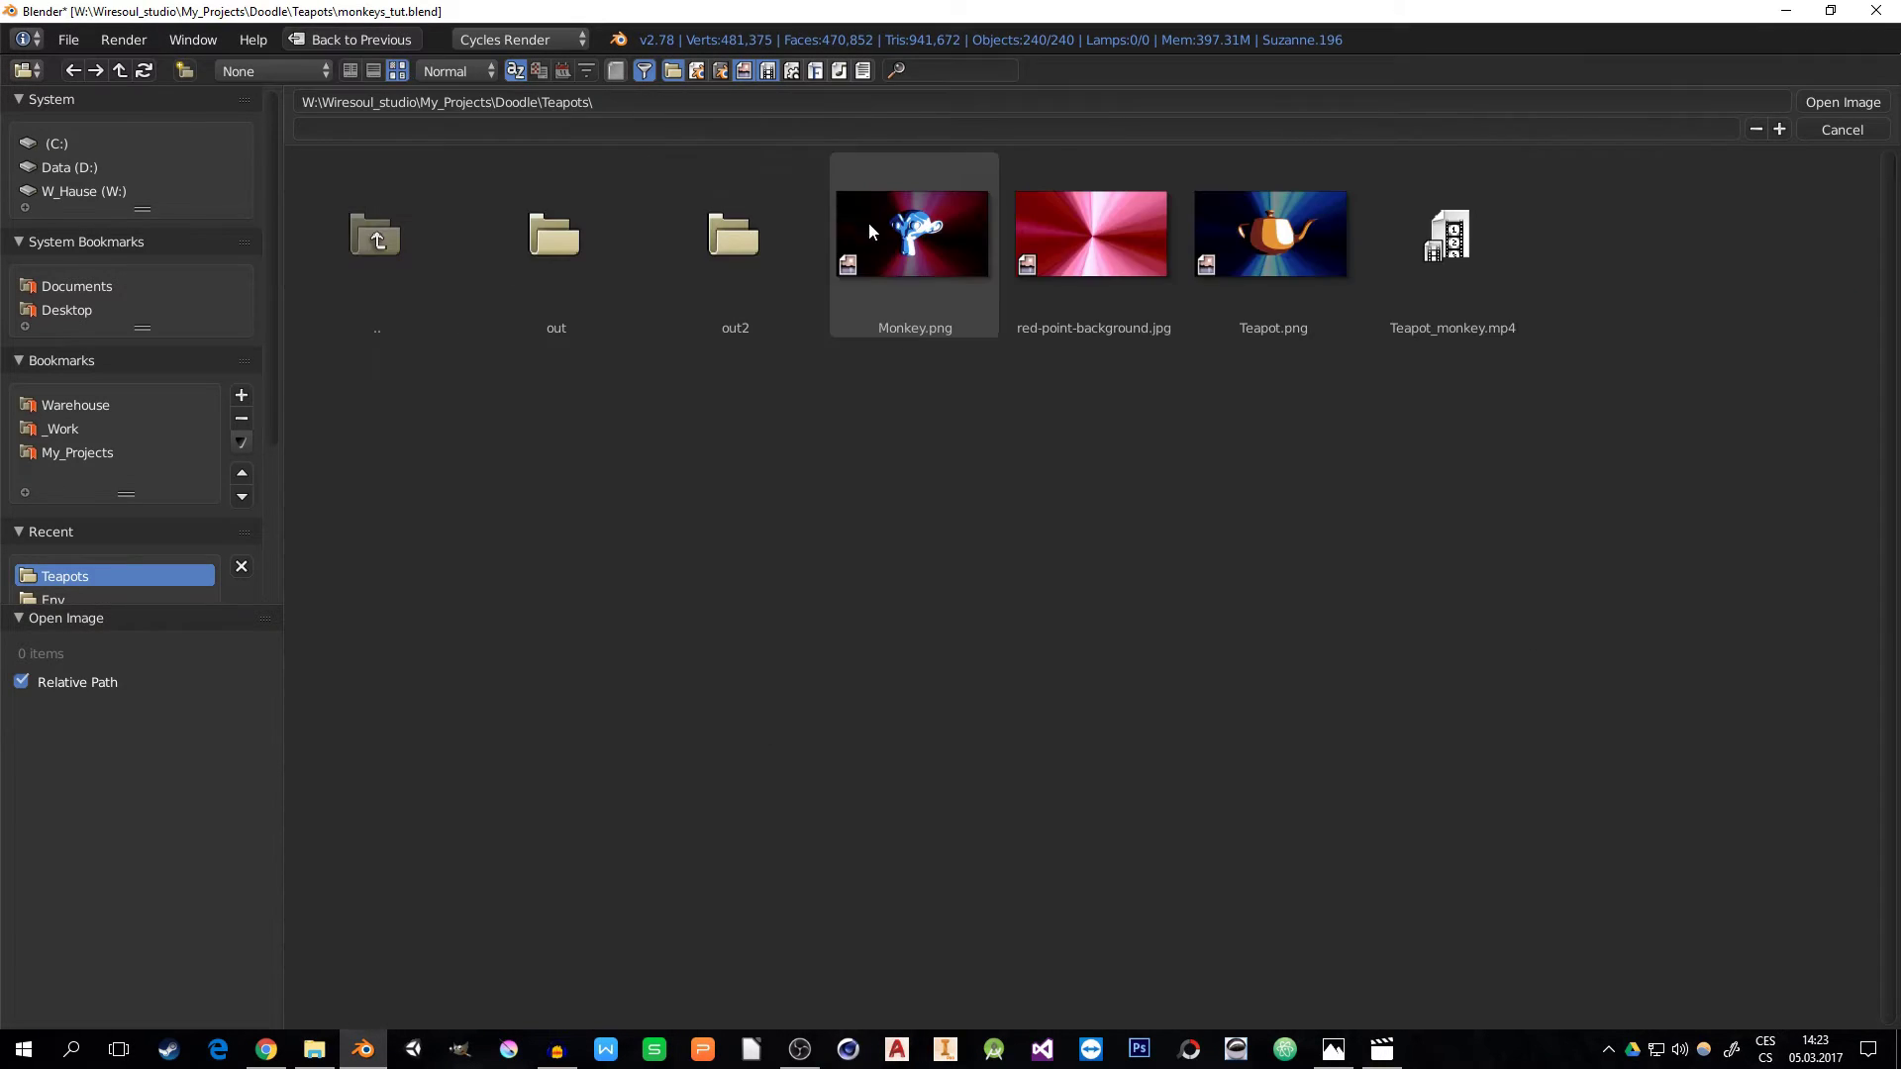
click(1263, 246)
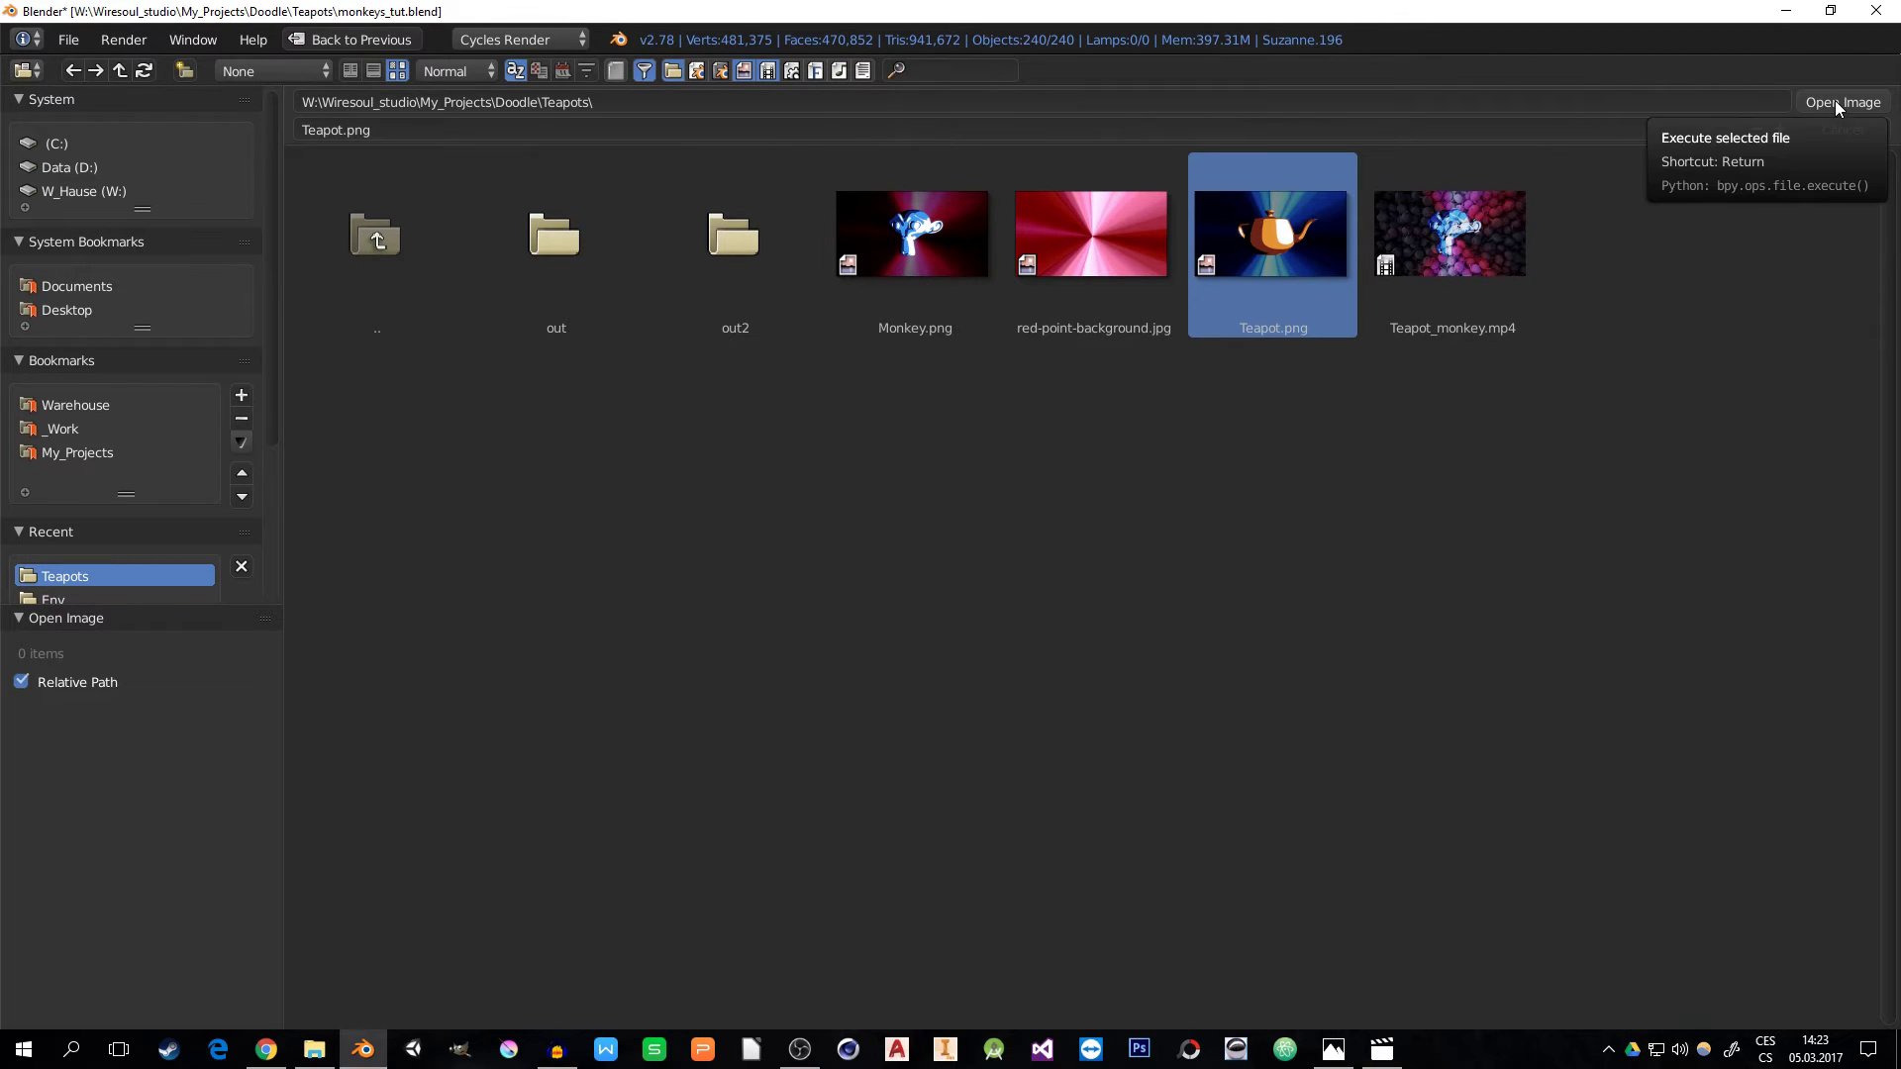
click(1833, 101)
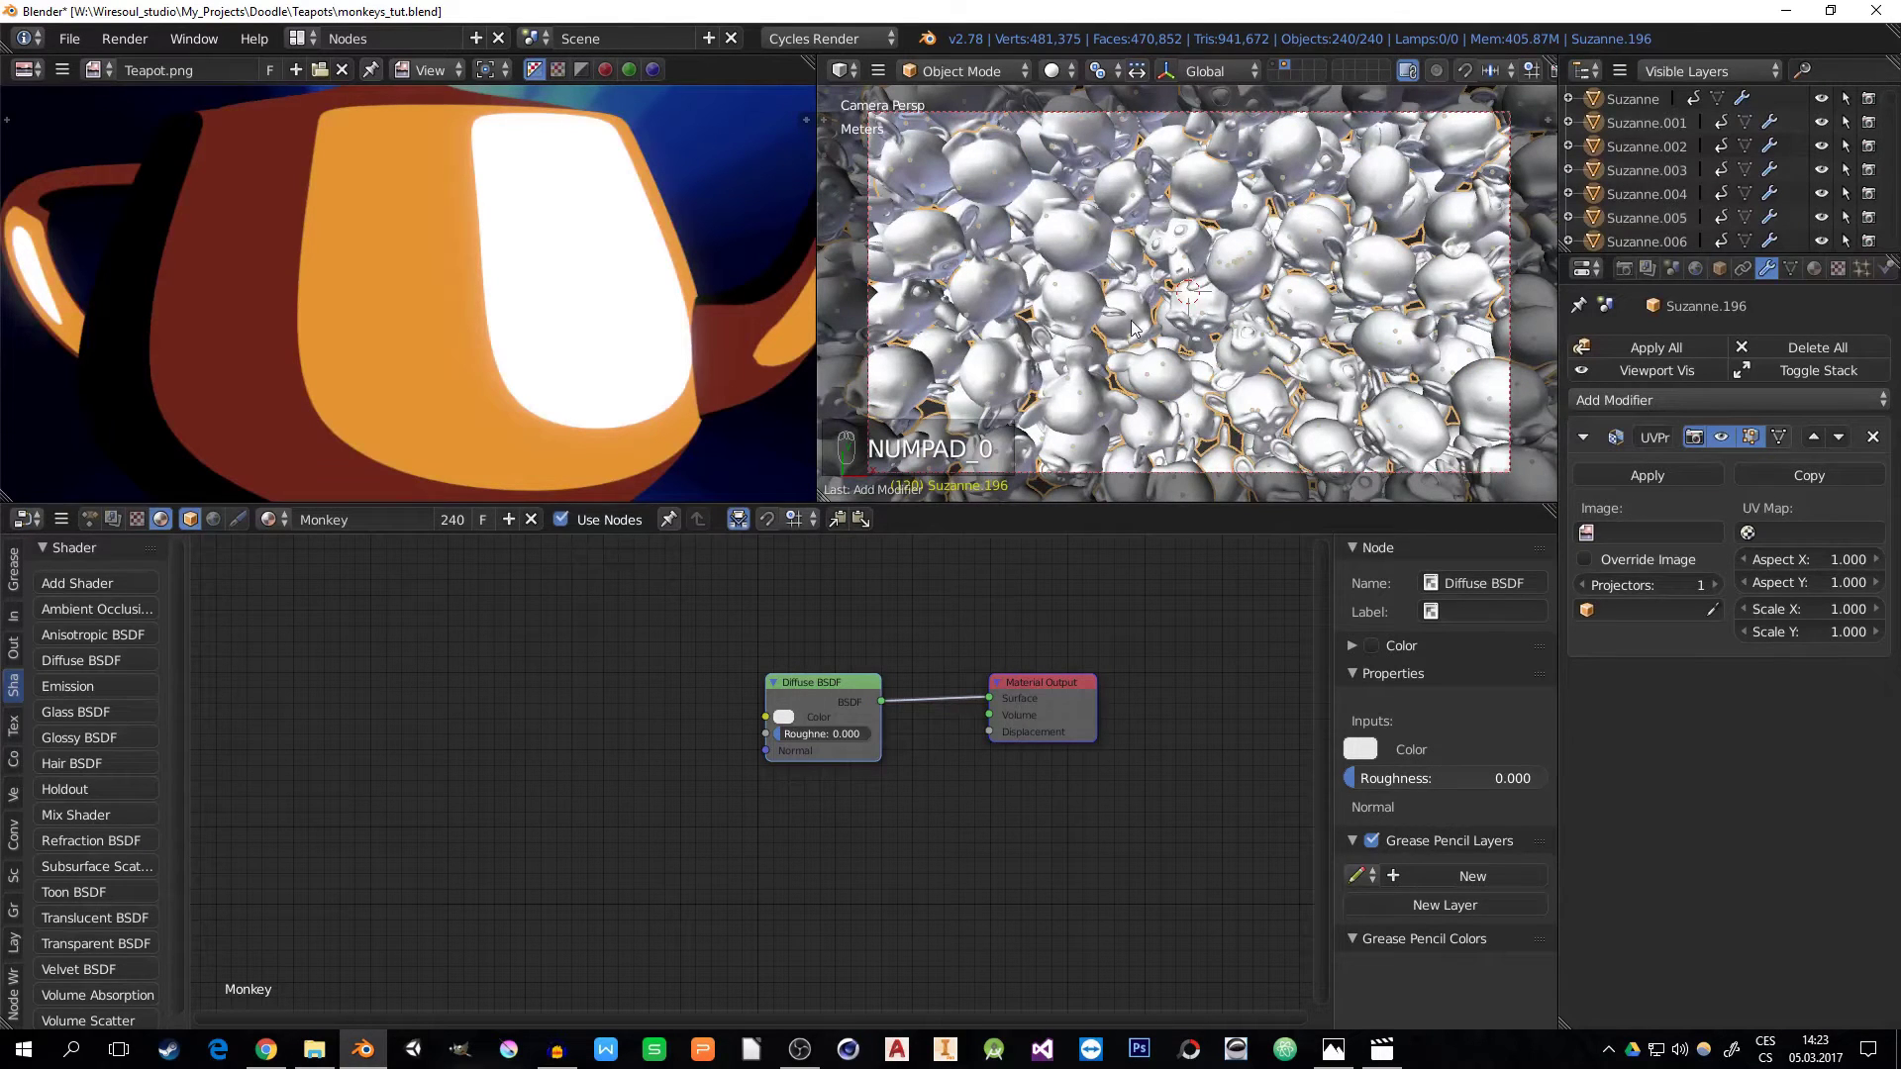
key(z)
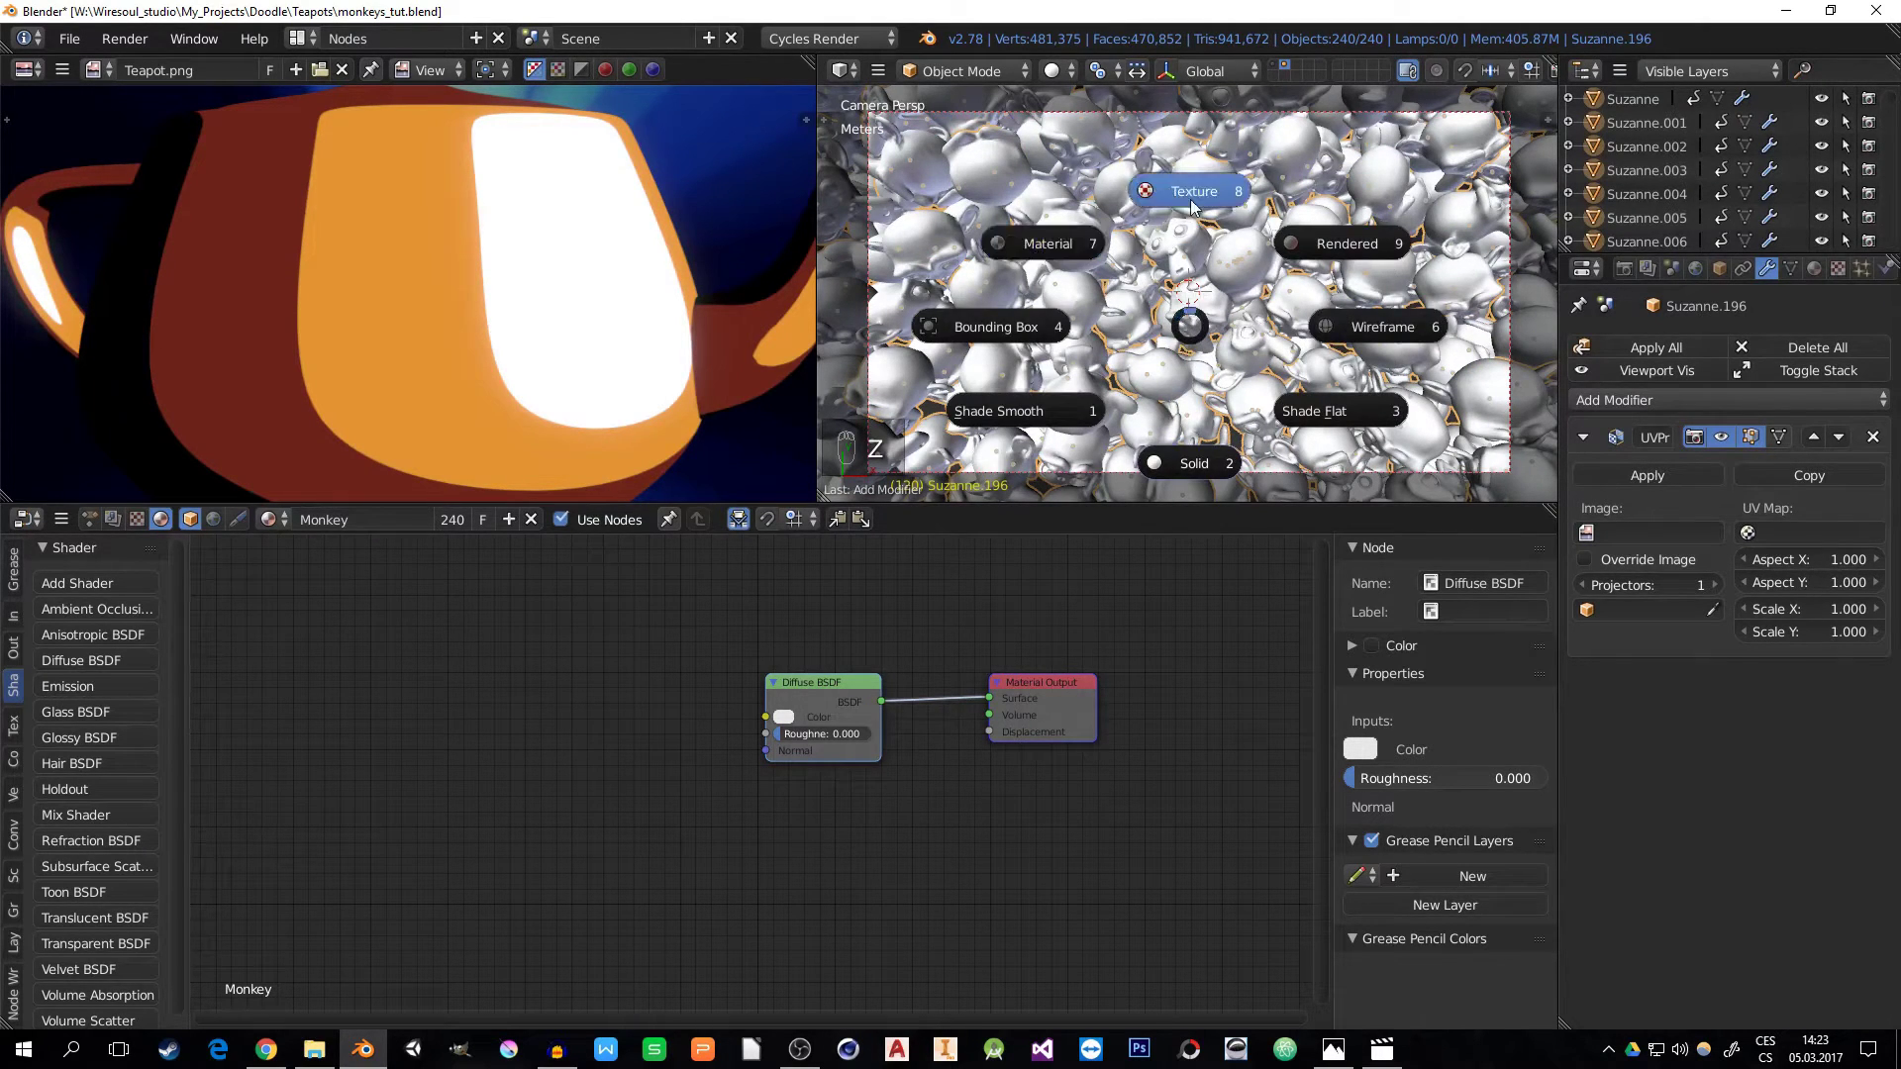
click(1058, 242)
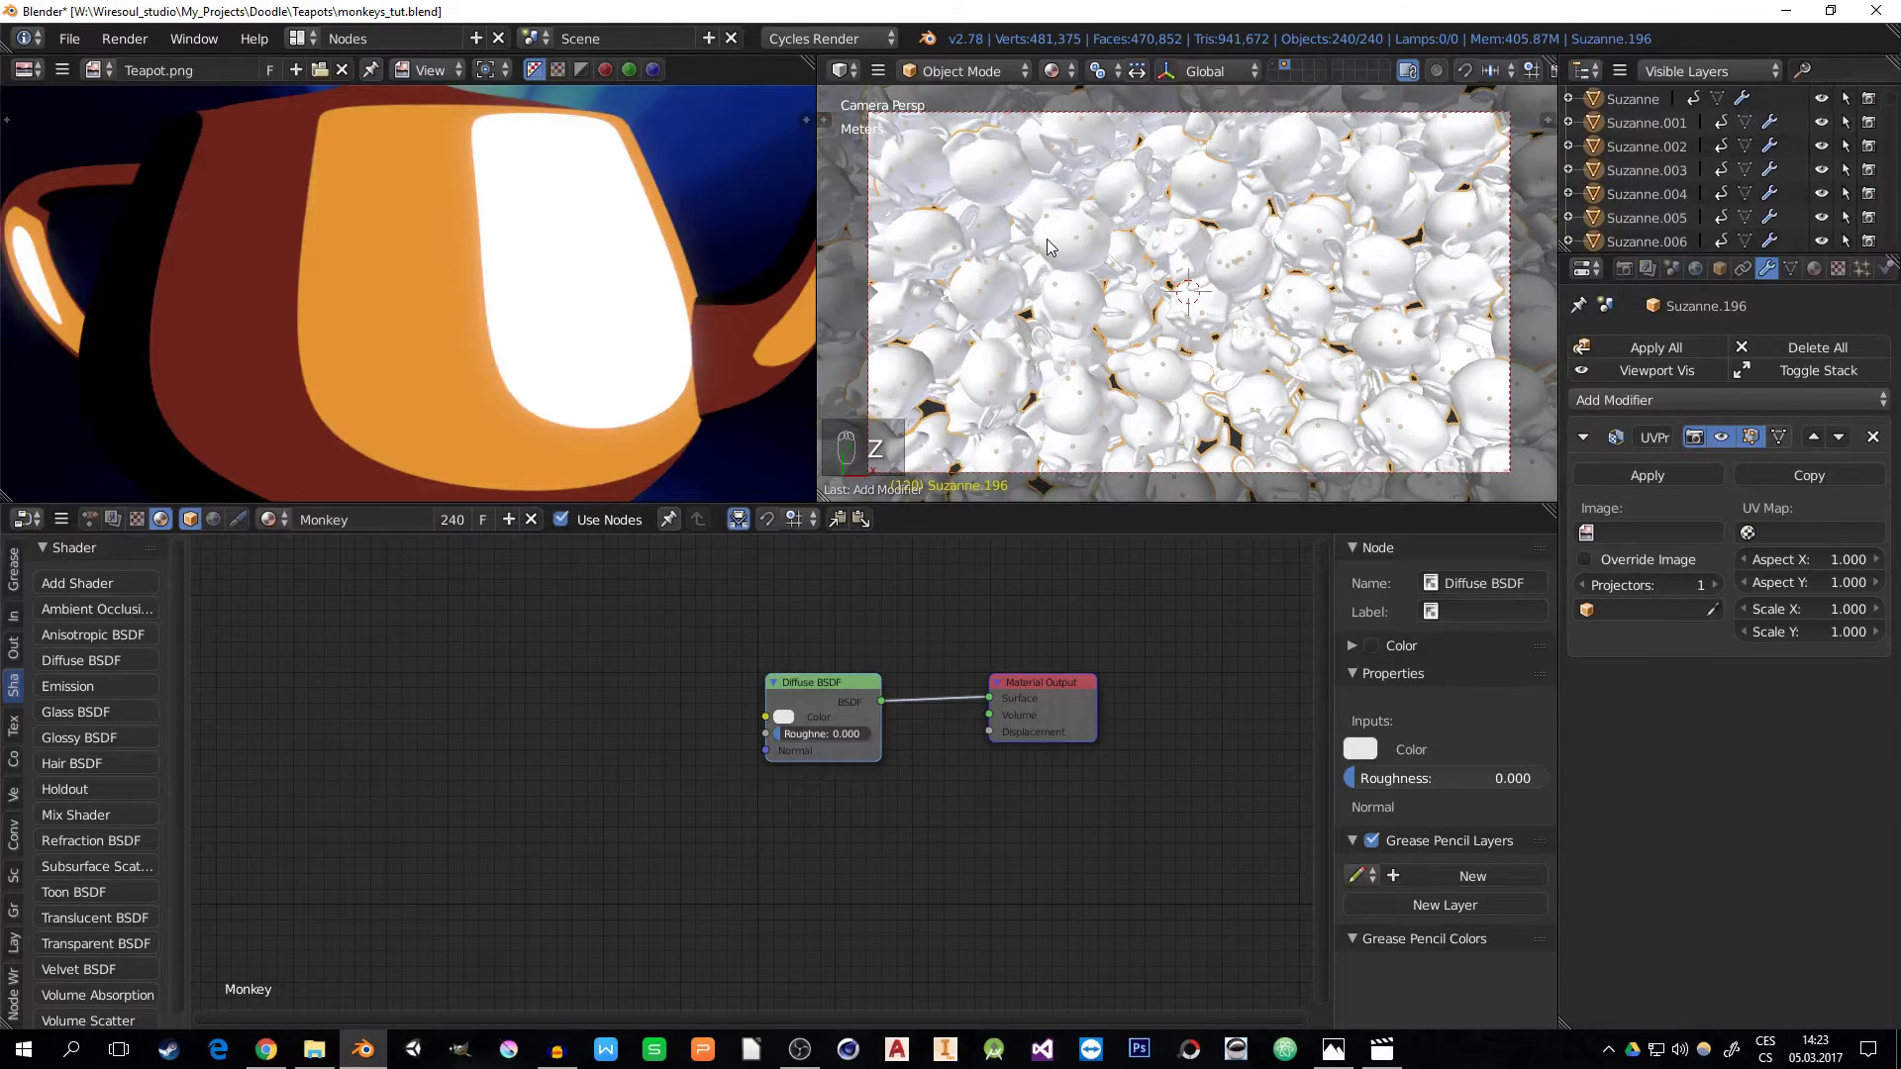
- Add an Image Texture node using Teapot.png to the Monkey material and connect its Color to the Diffuse BSDF Color
click(819, 685)
scroll(808, 703, up, 2)
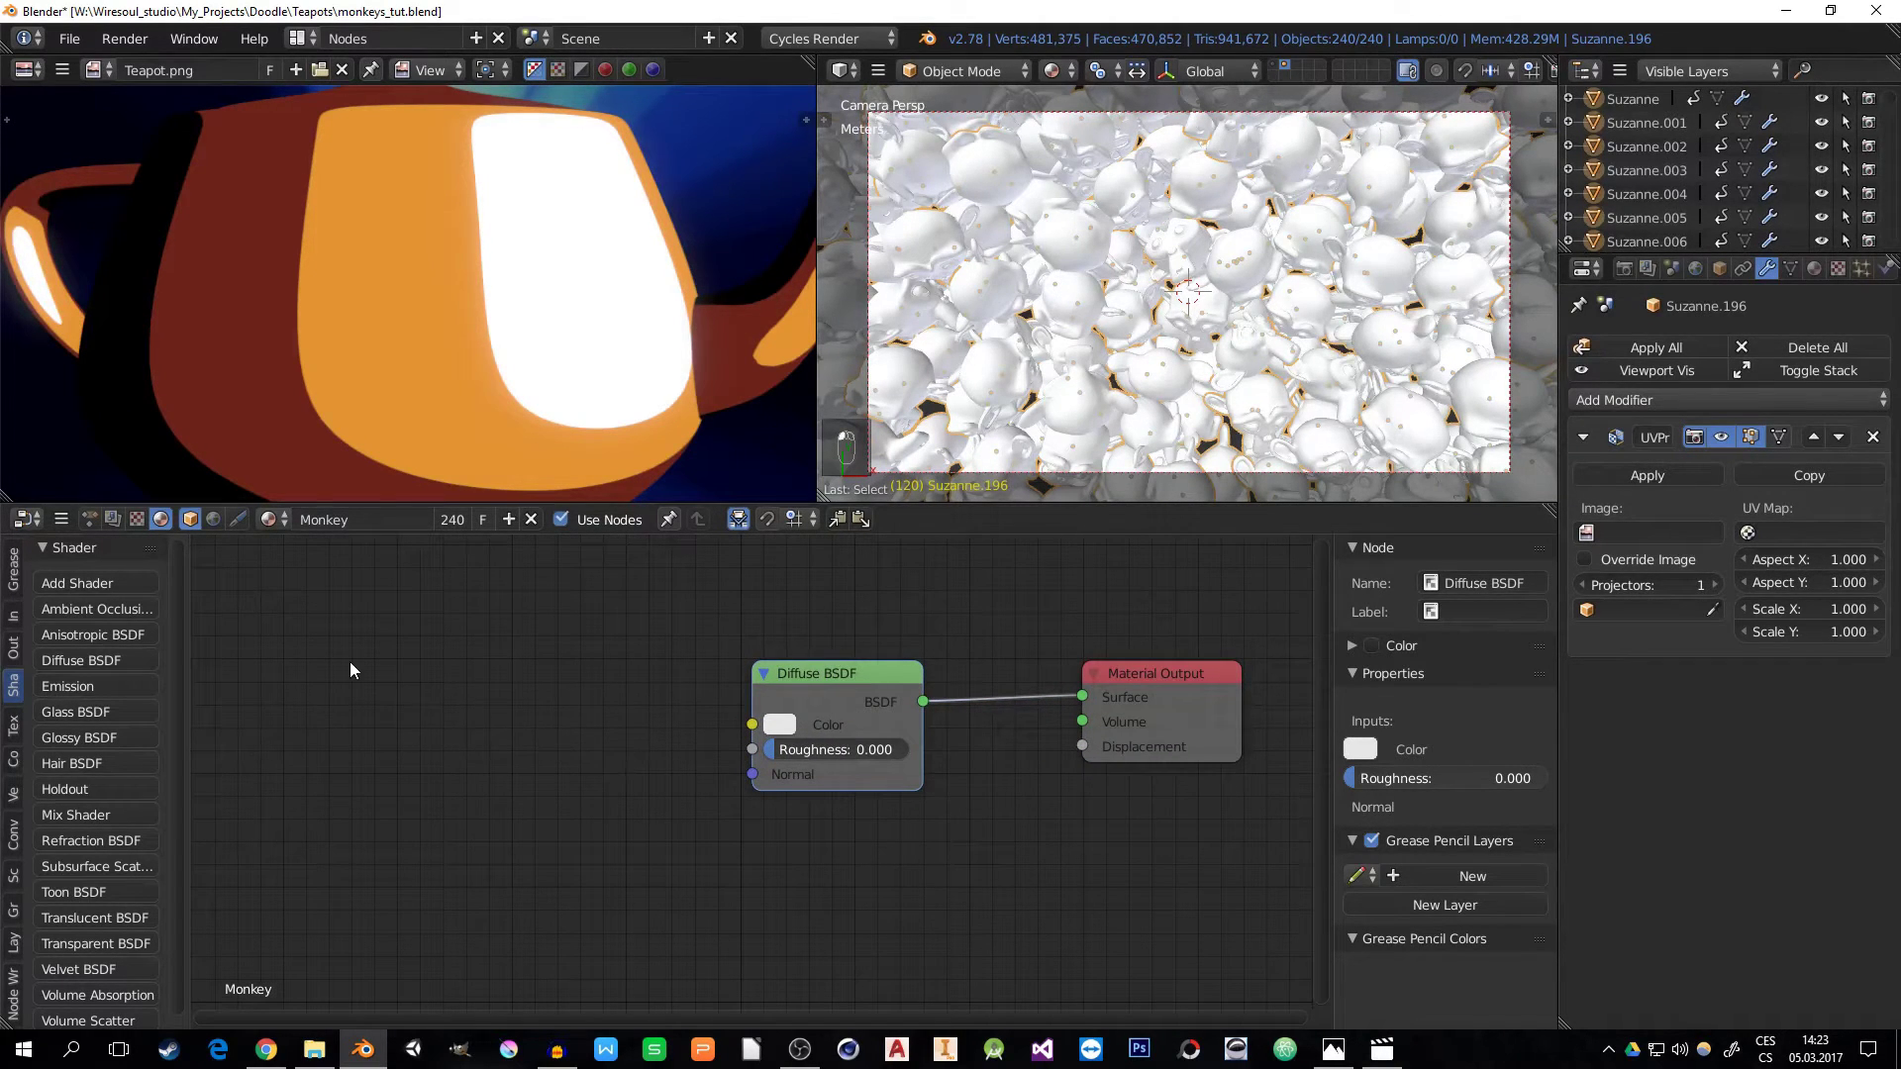
key(shift+a)
mouse_move(330, 760)
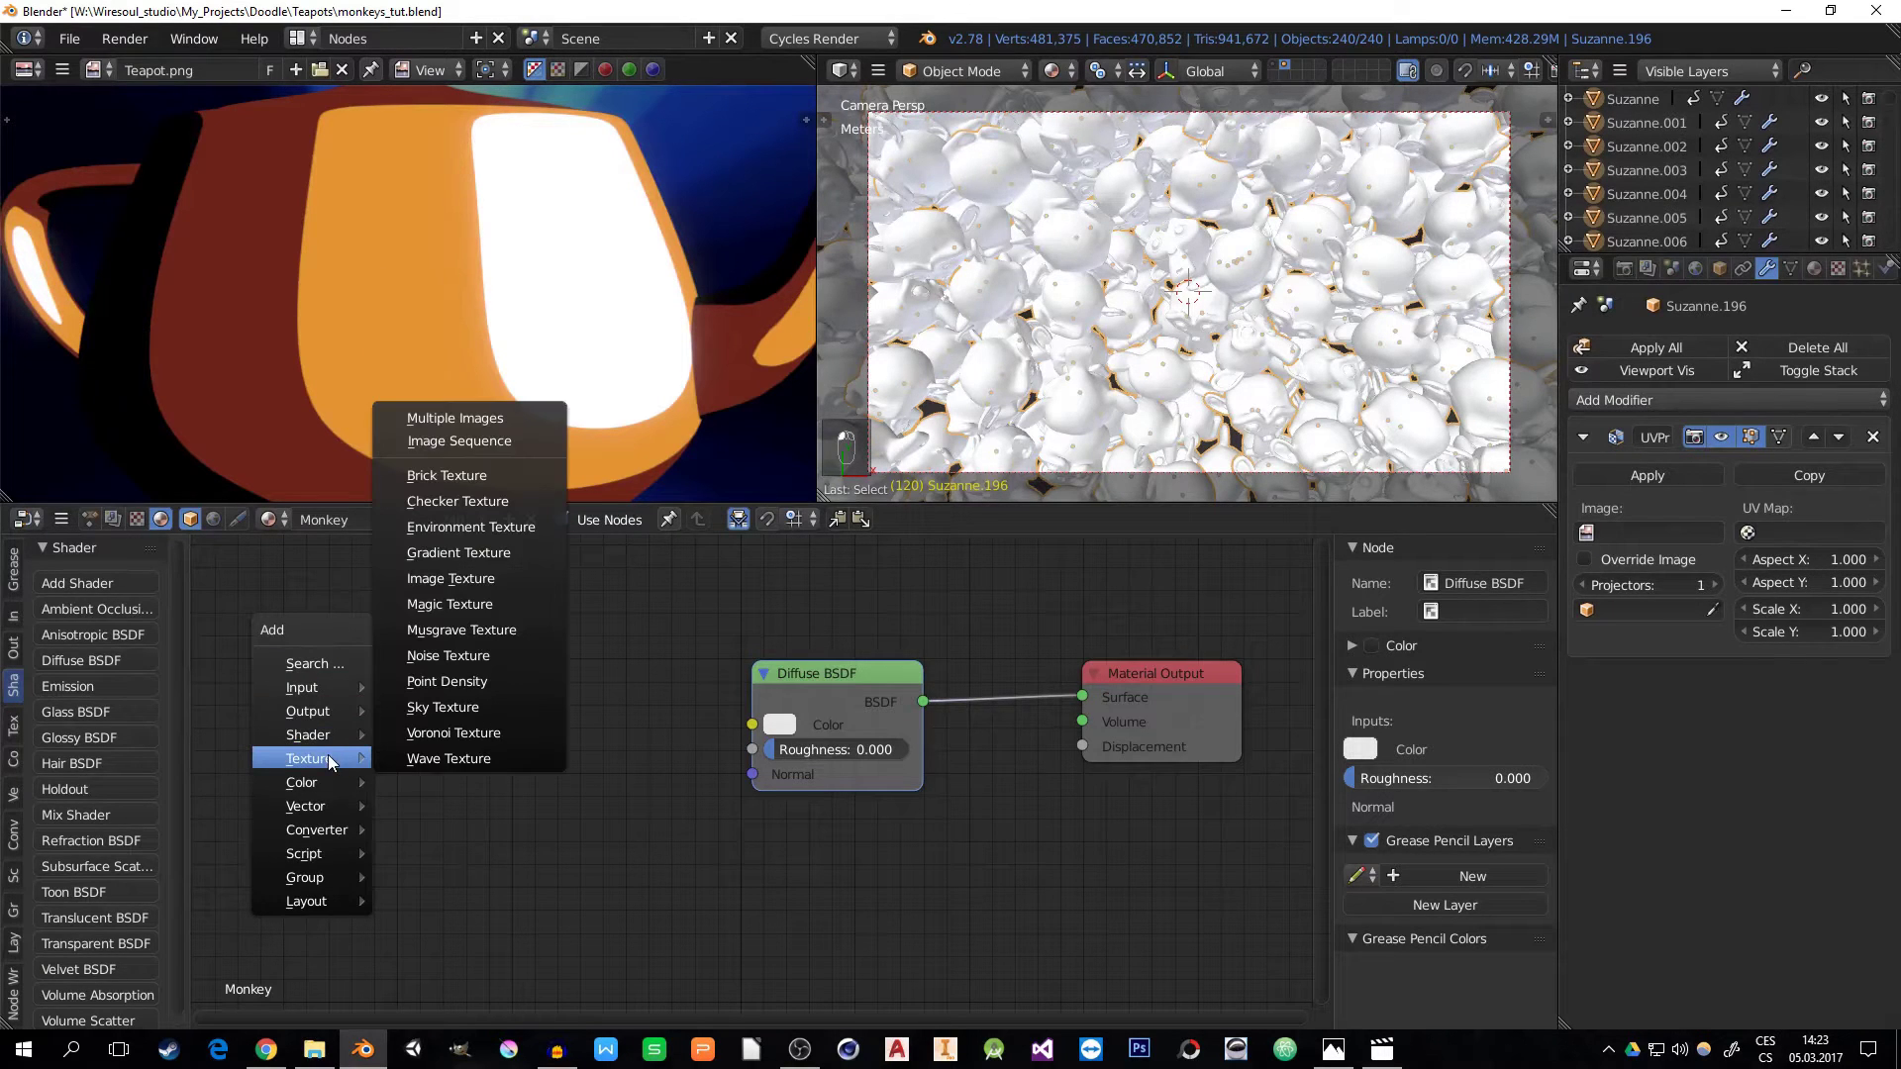
click(465, 578)
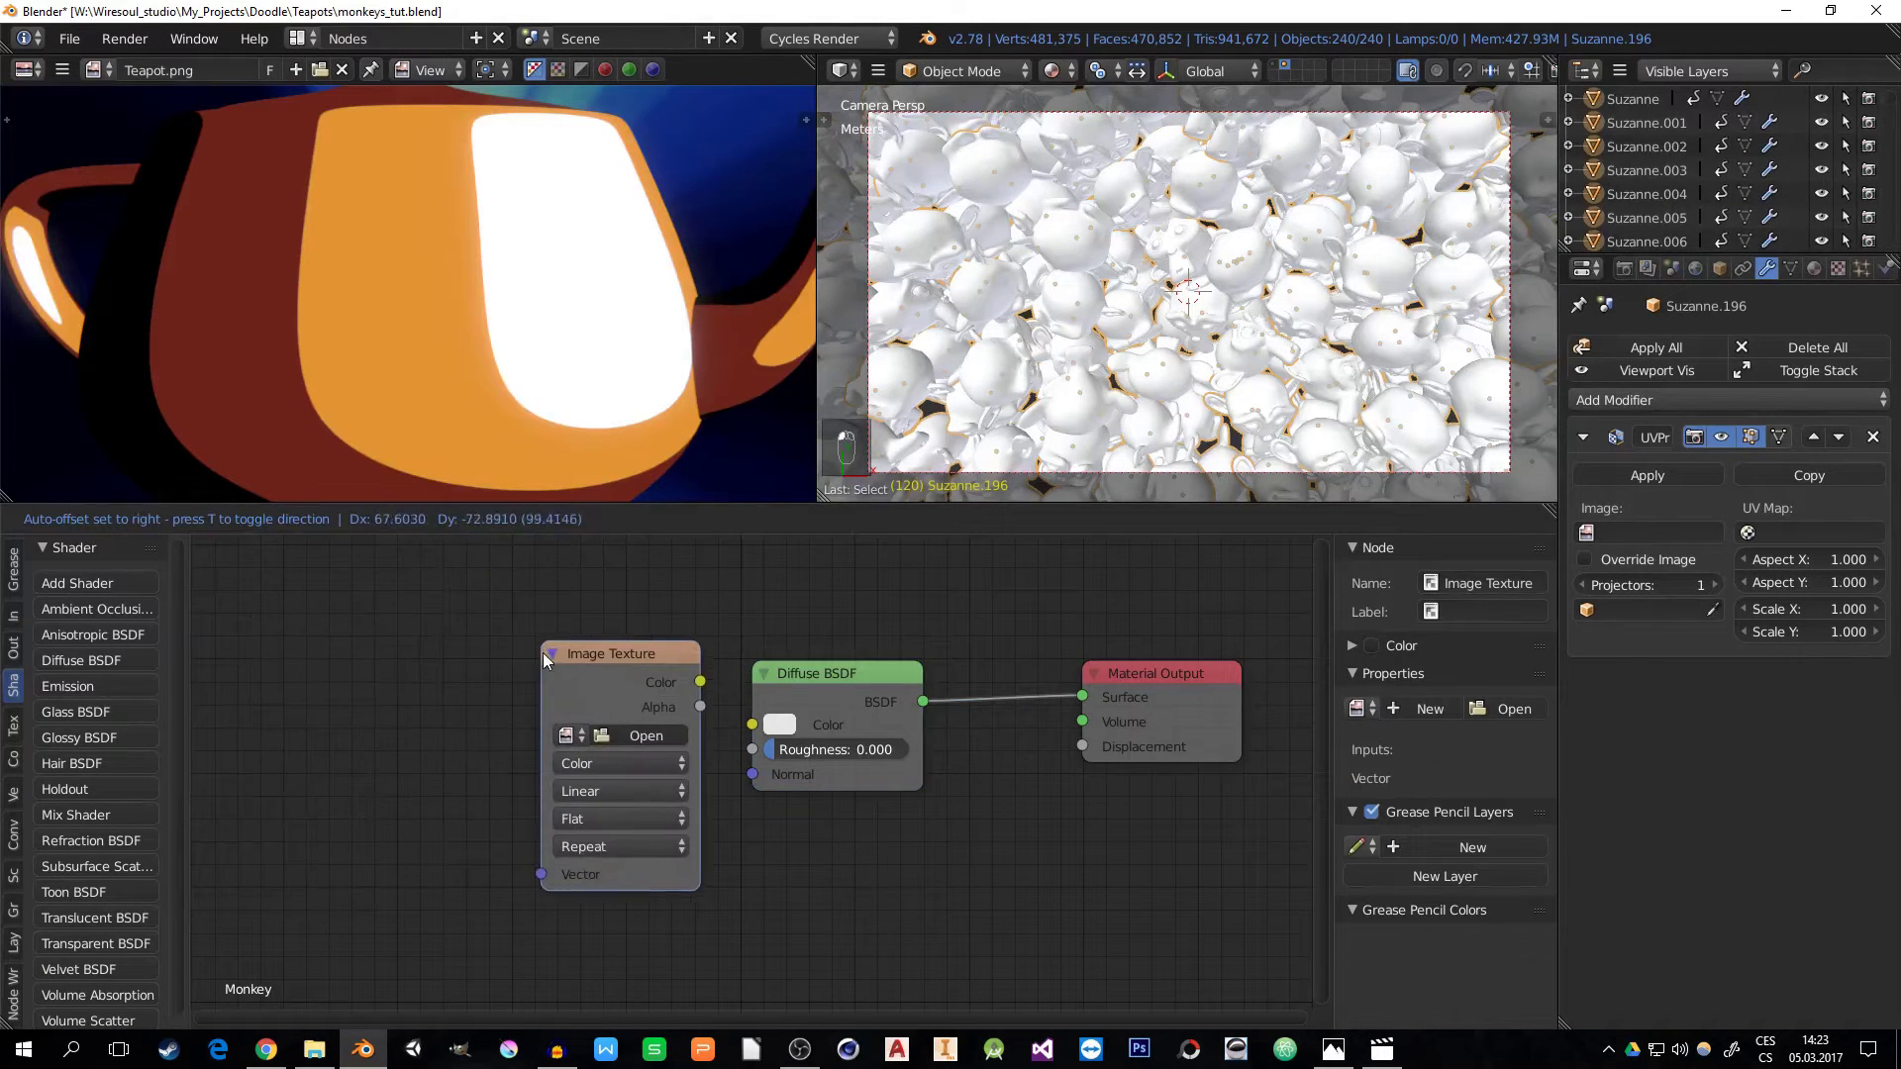
click(480, 647)
drag(638, 695, 756, 723)
click(508, 742)
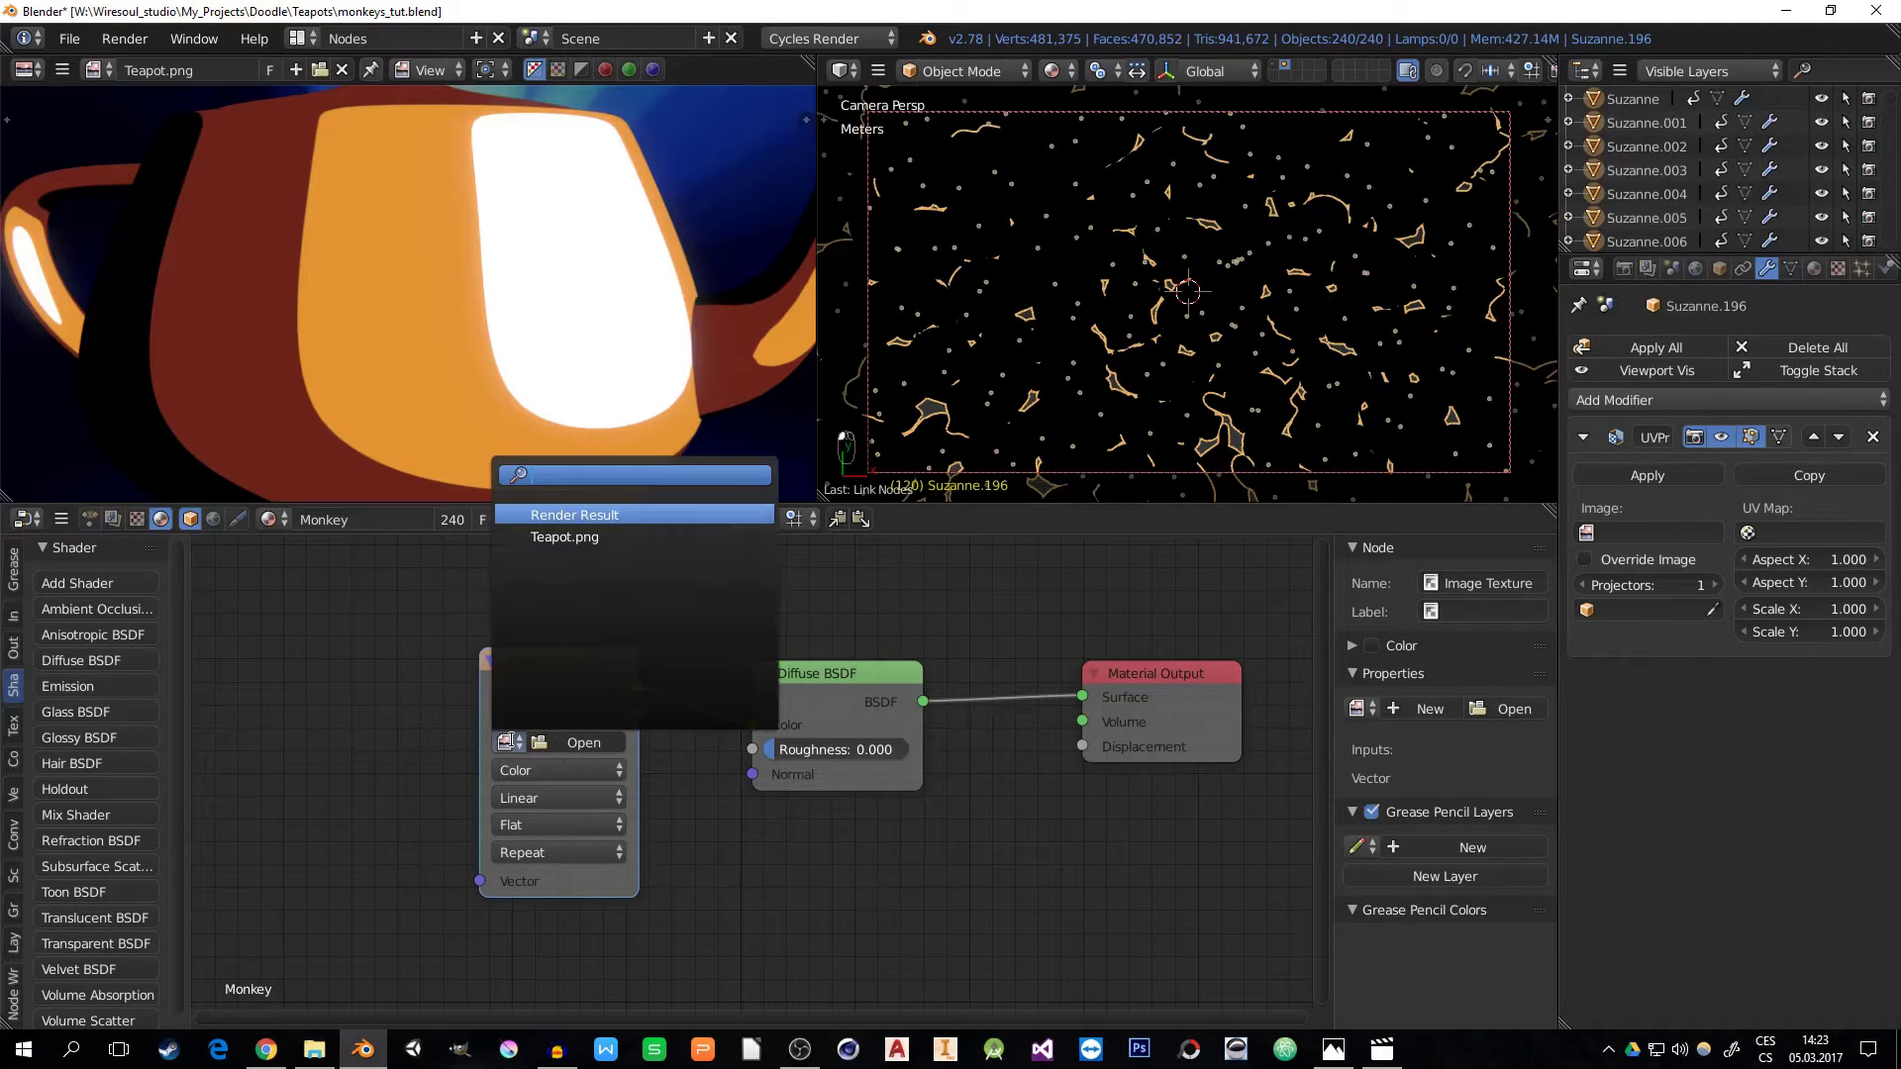
click(547, 539)
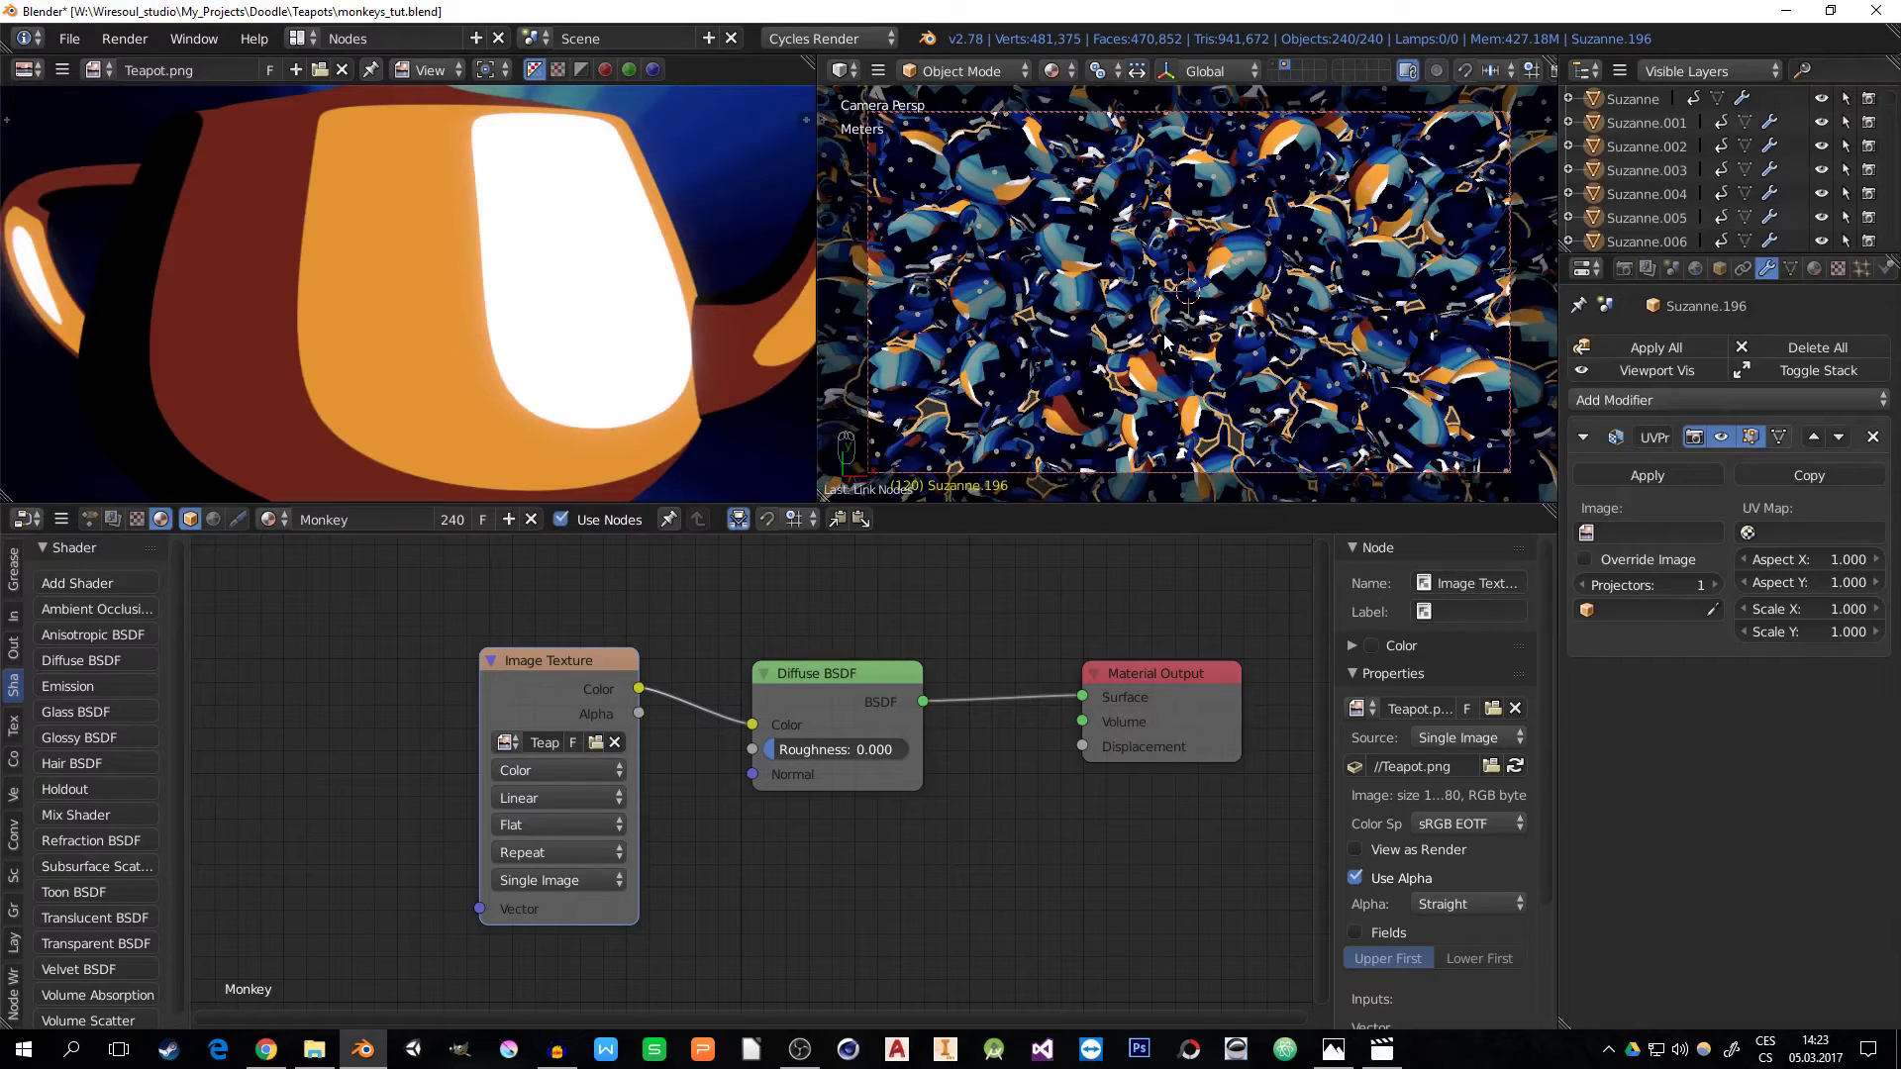
- Configure the UV Project modifier with image Teapot.png, Override Image enabled, Camera as projector and UVMap as the UV map
click(1612, 532)
click(1636, 590)
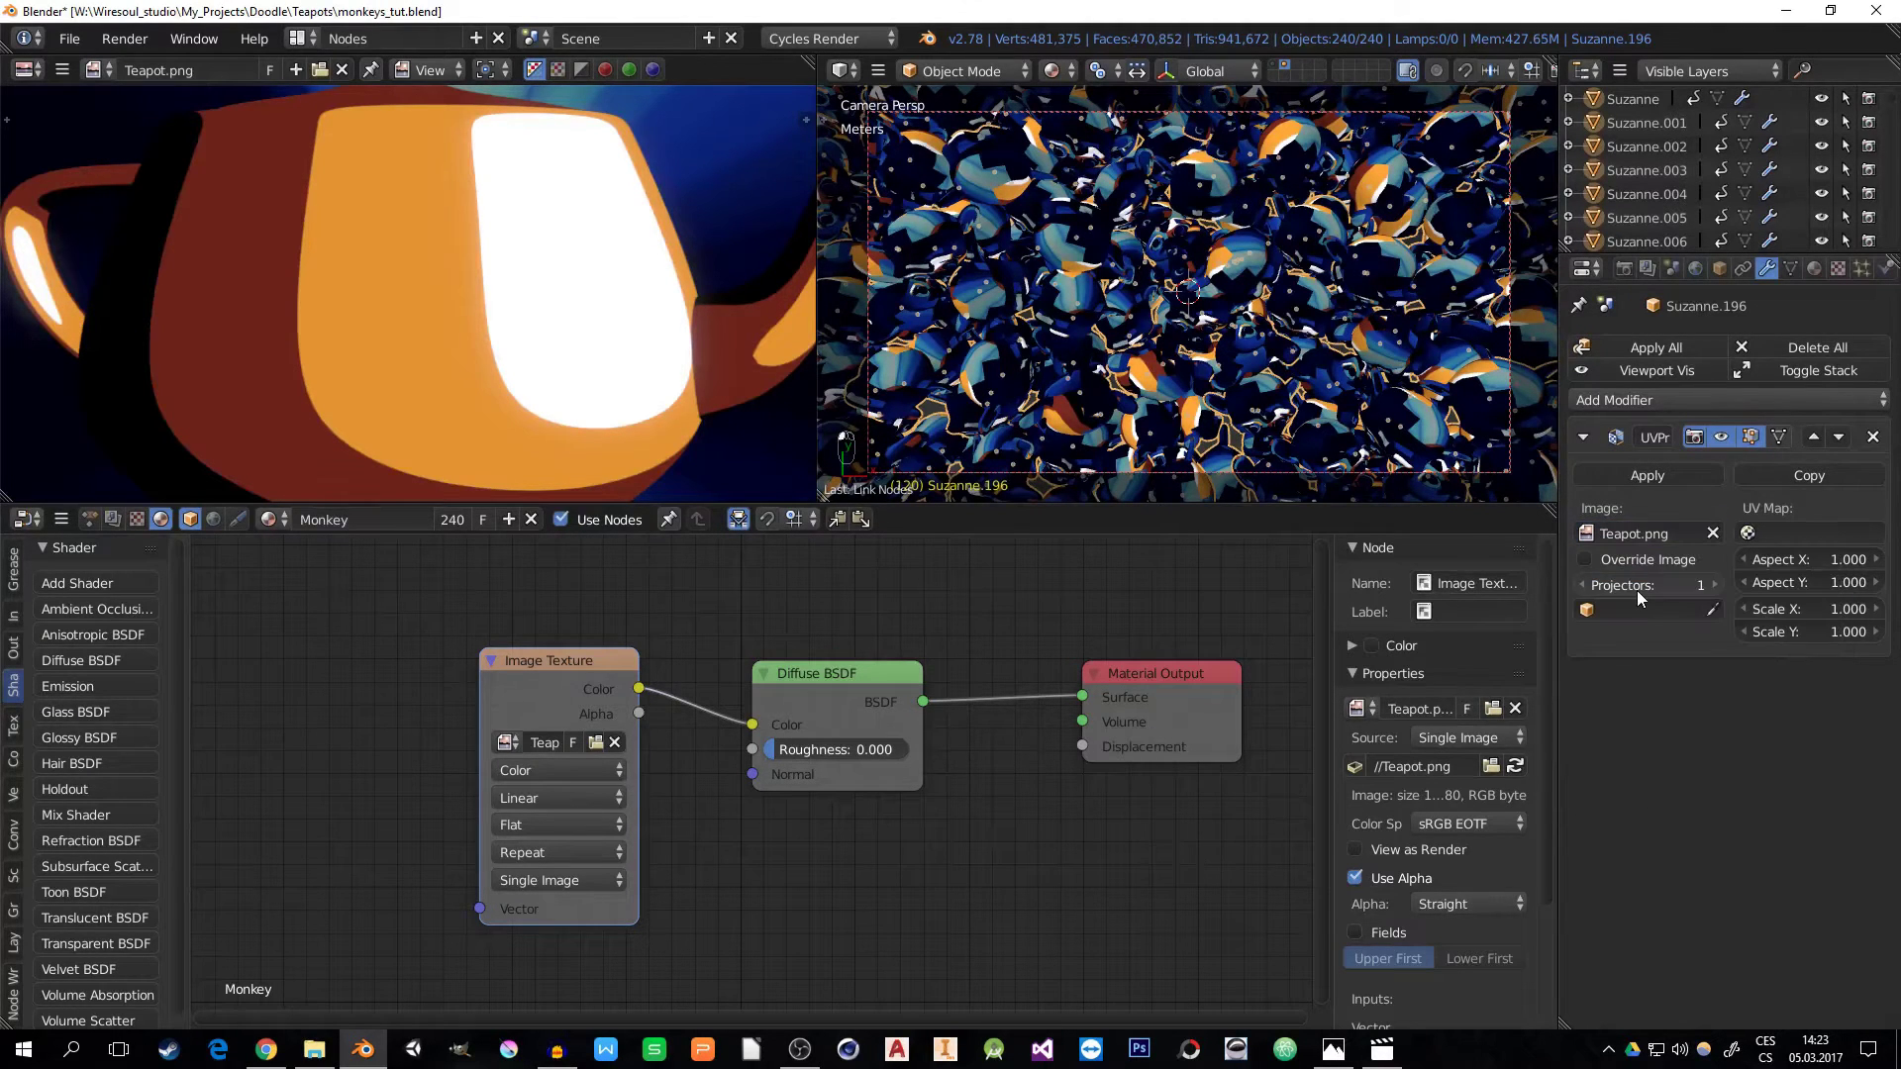
click(1586, 559)
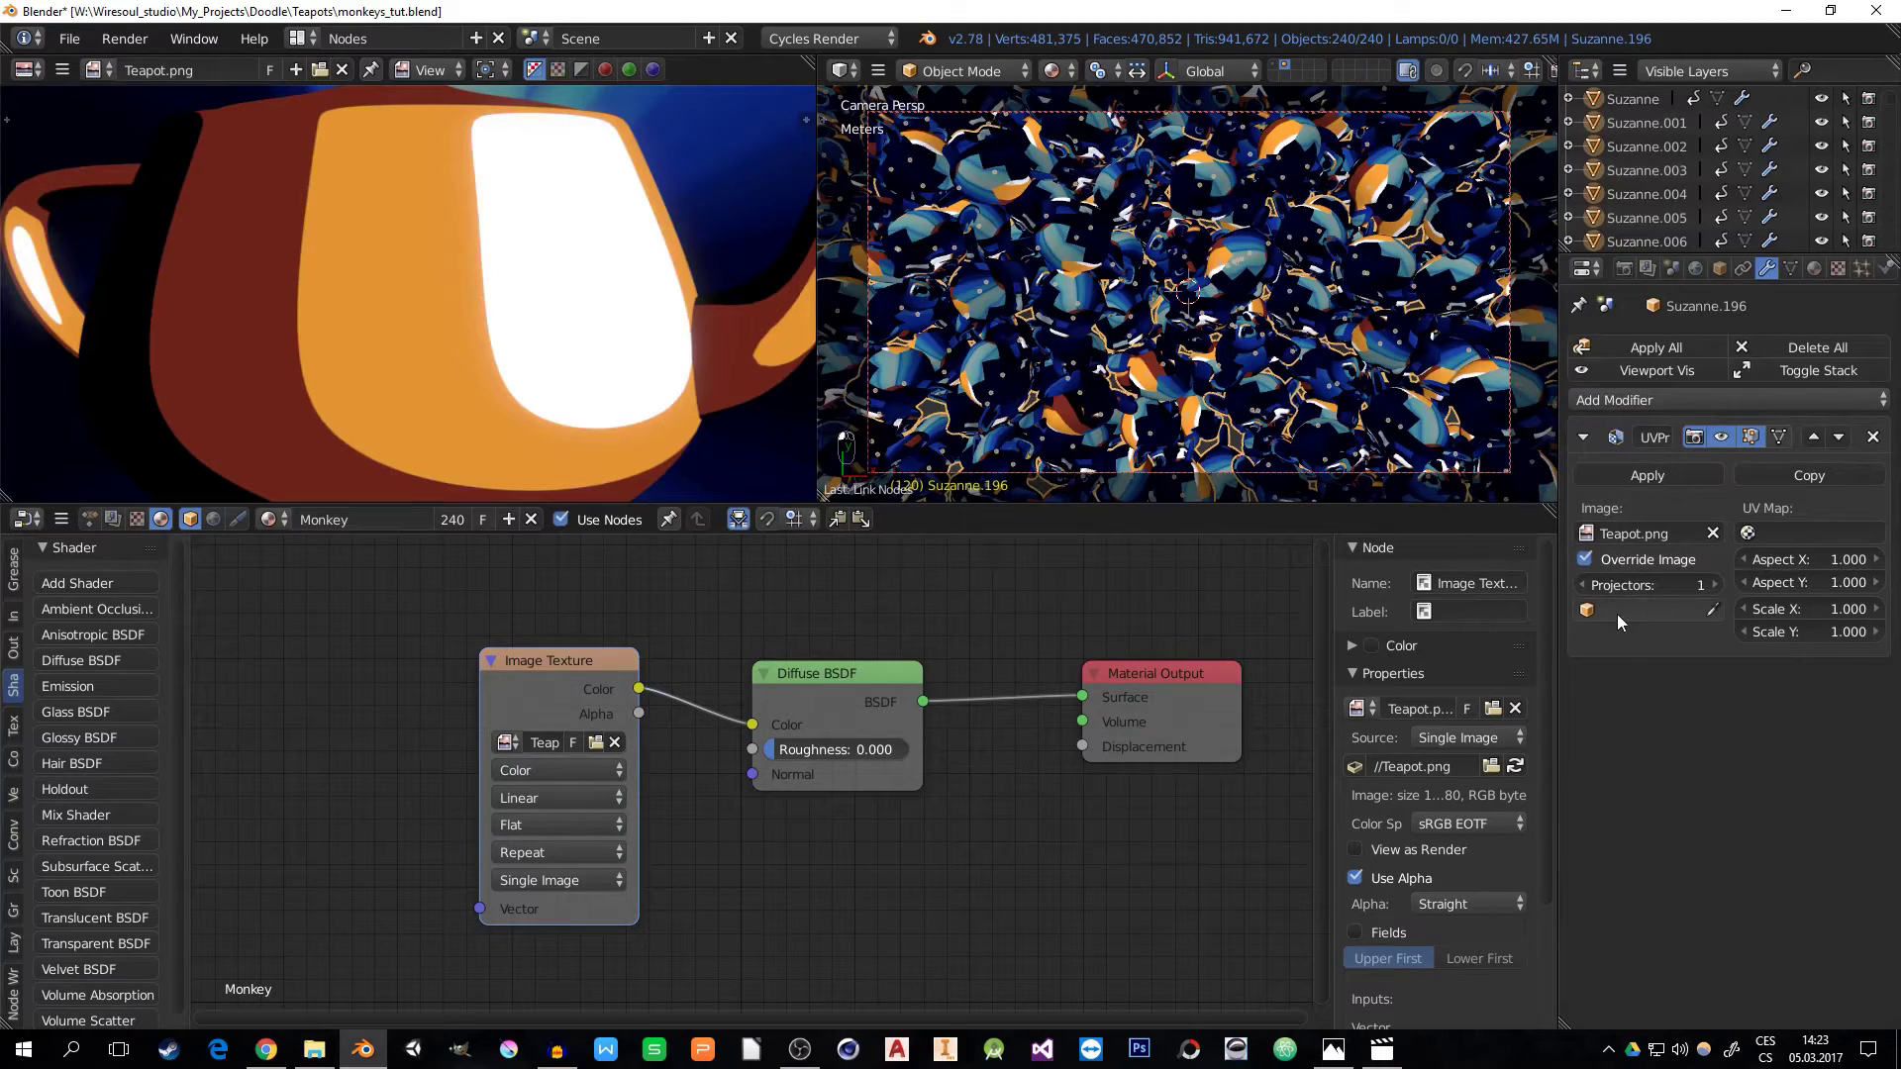
click(1616, 612)
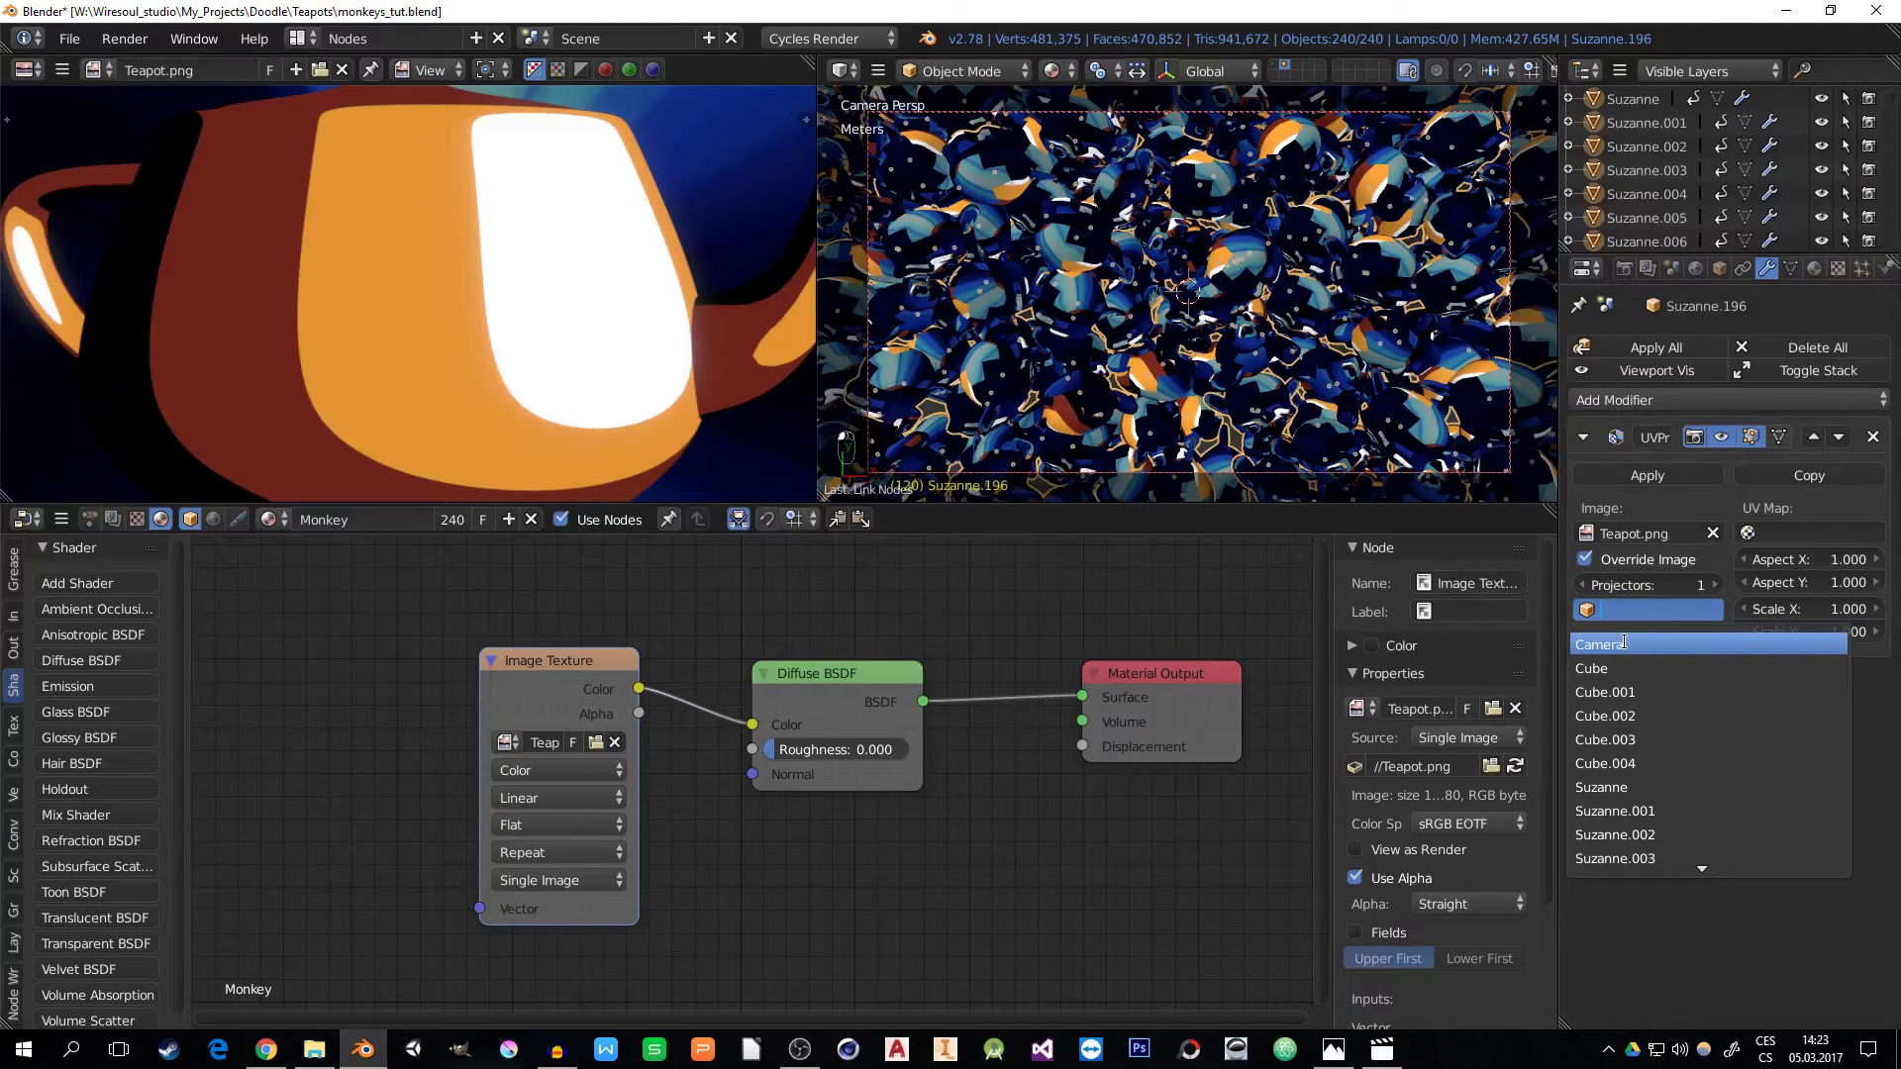
click(1624, 644)
click(1796, 534)
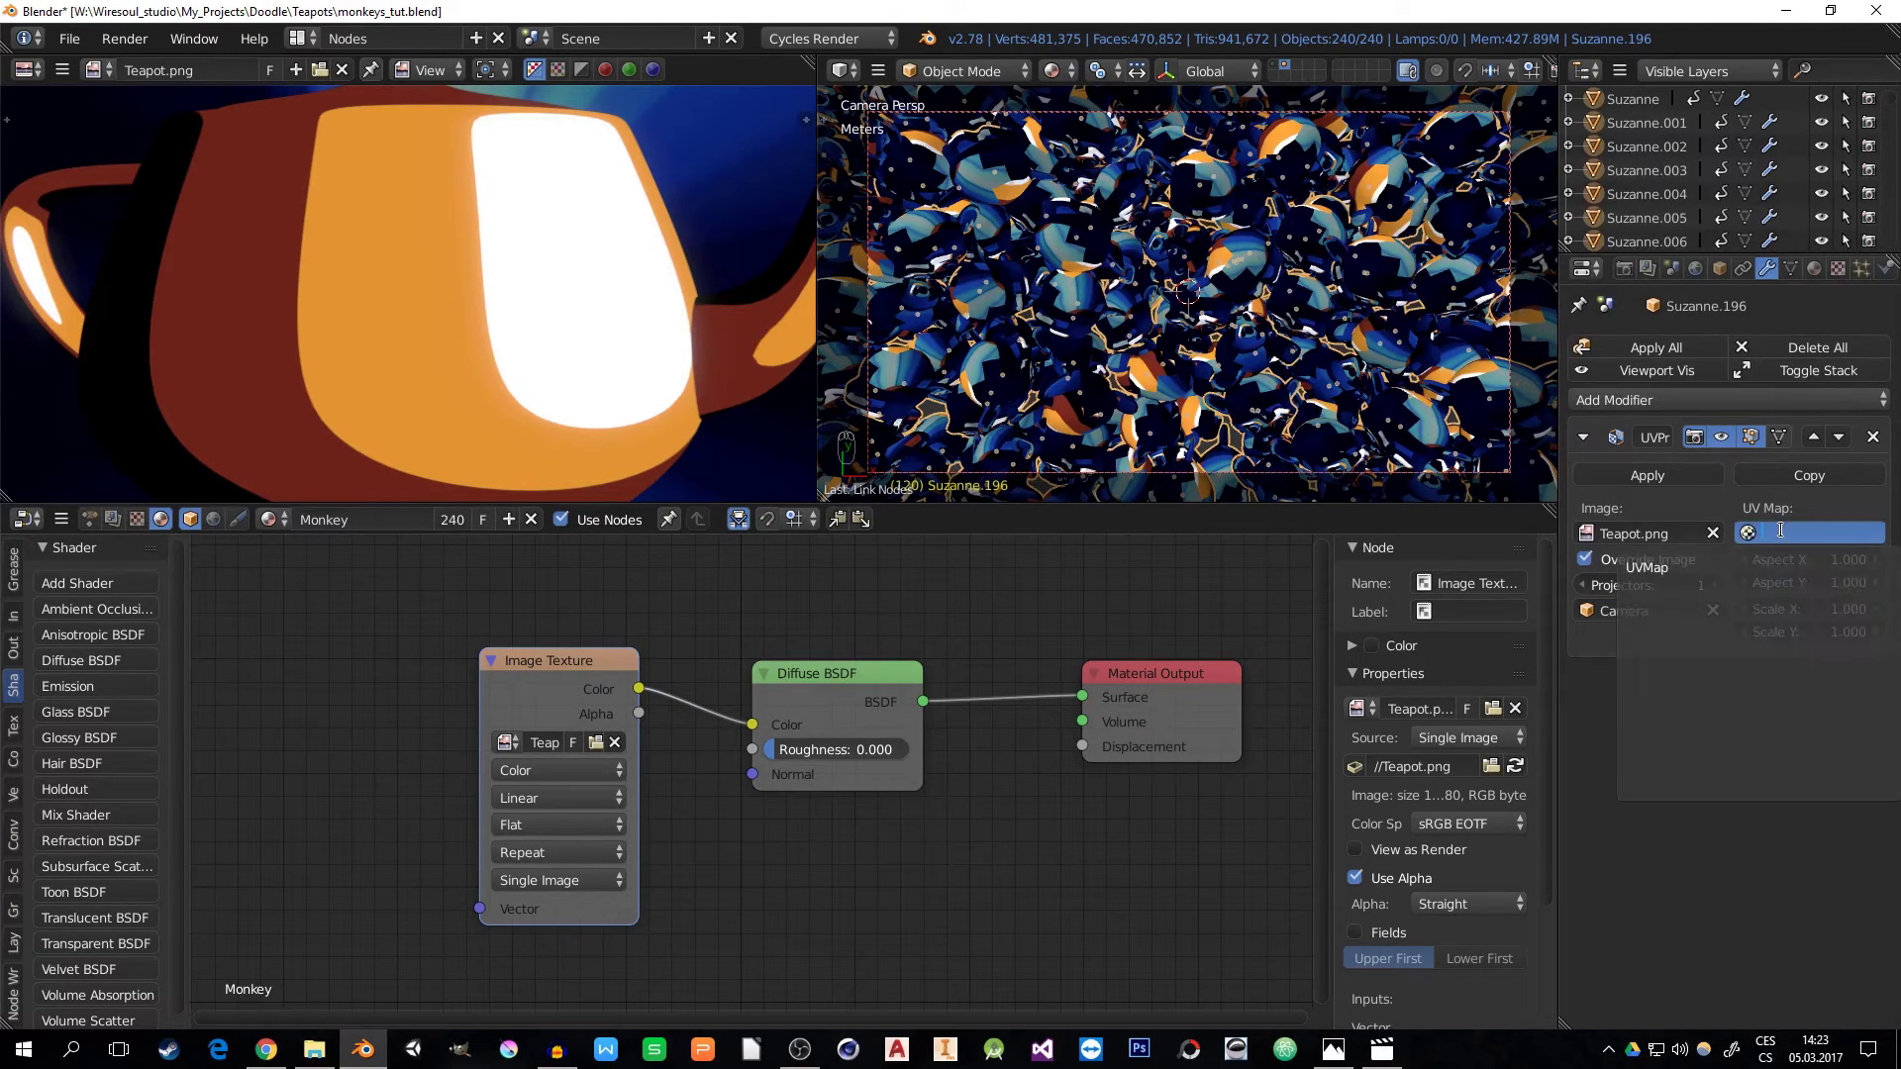
click(1724, 567)
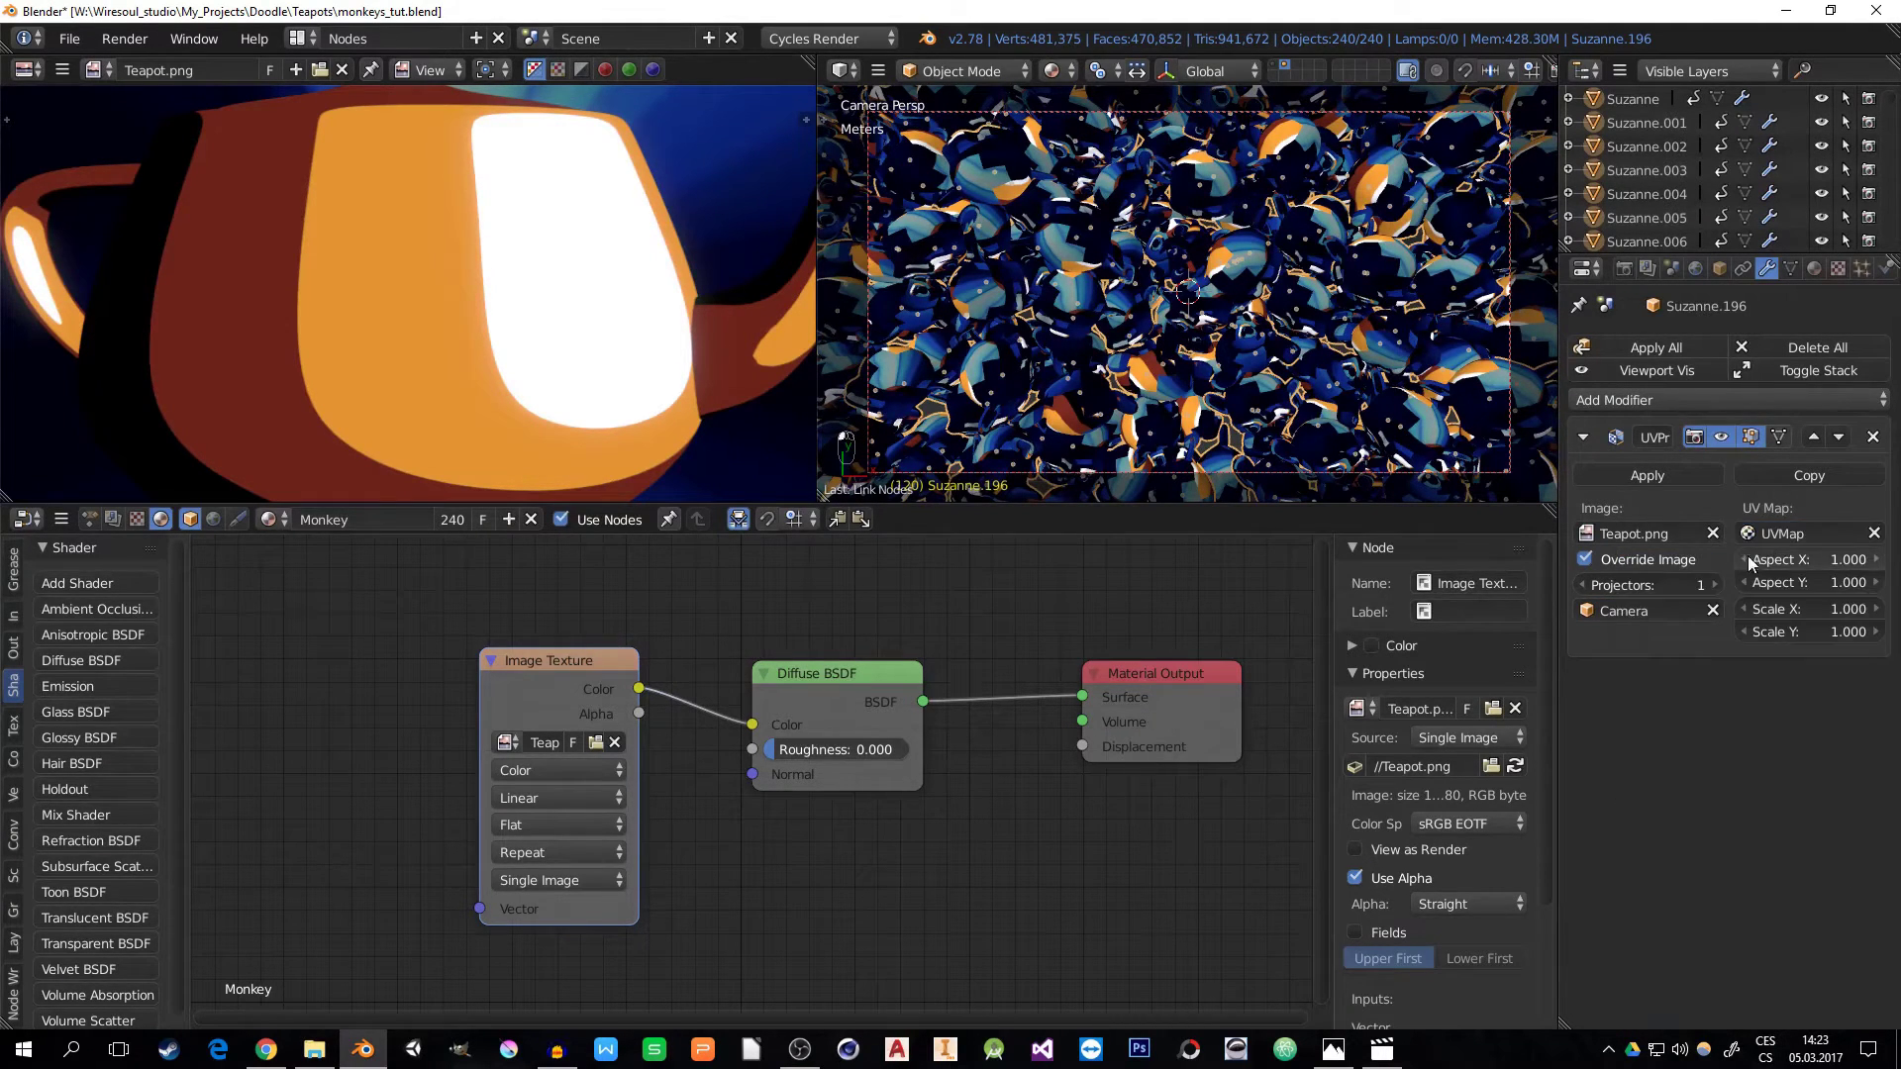
- Set the UV Project aspect to X 16 and Y 9, and link the modifiers to all the other selected monkeys
click(1808, 557)
text(16)
key(Tab)
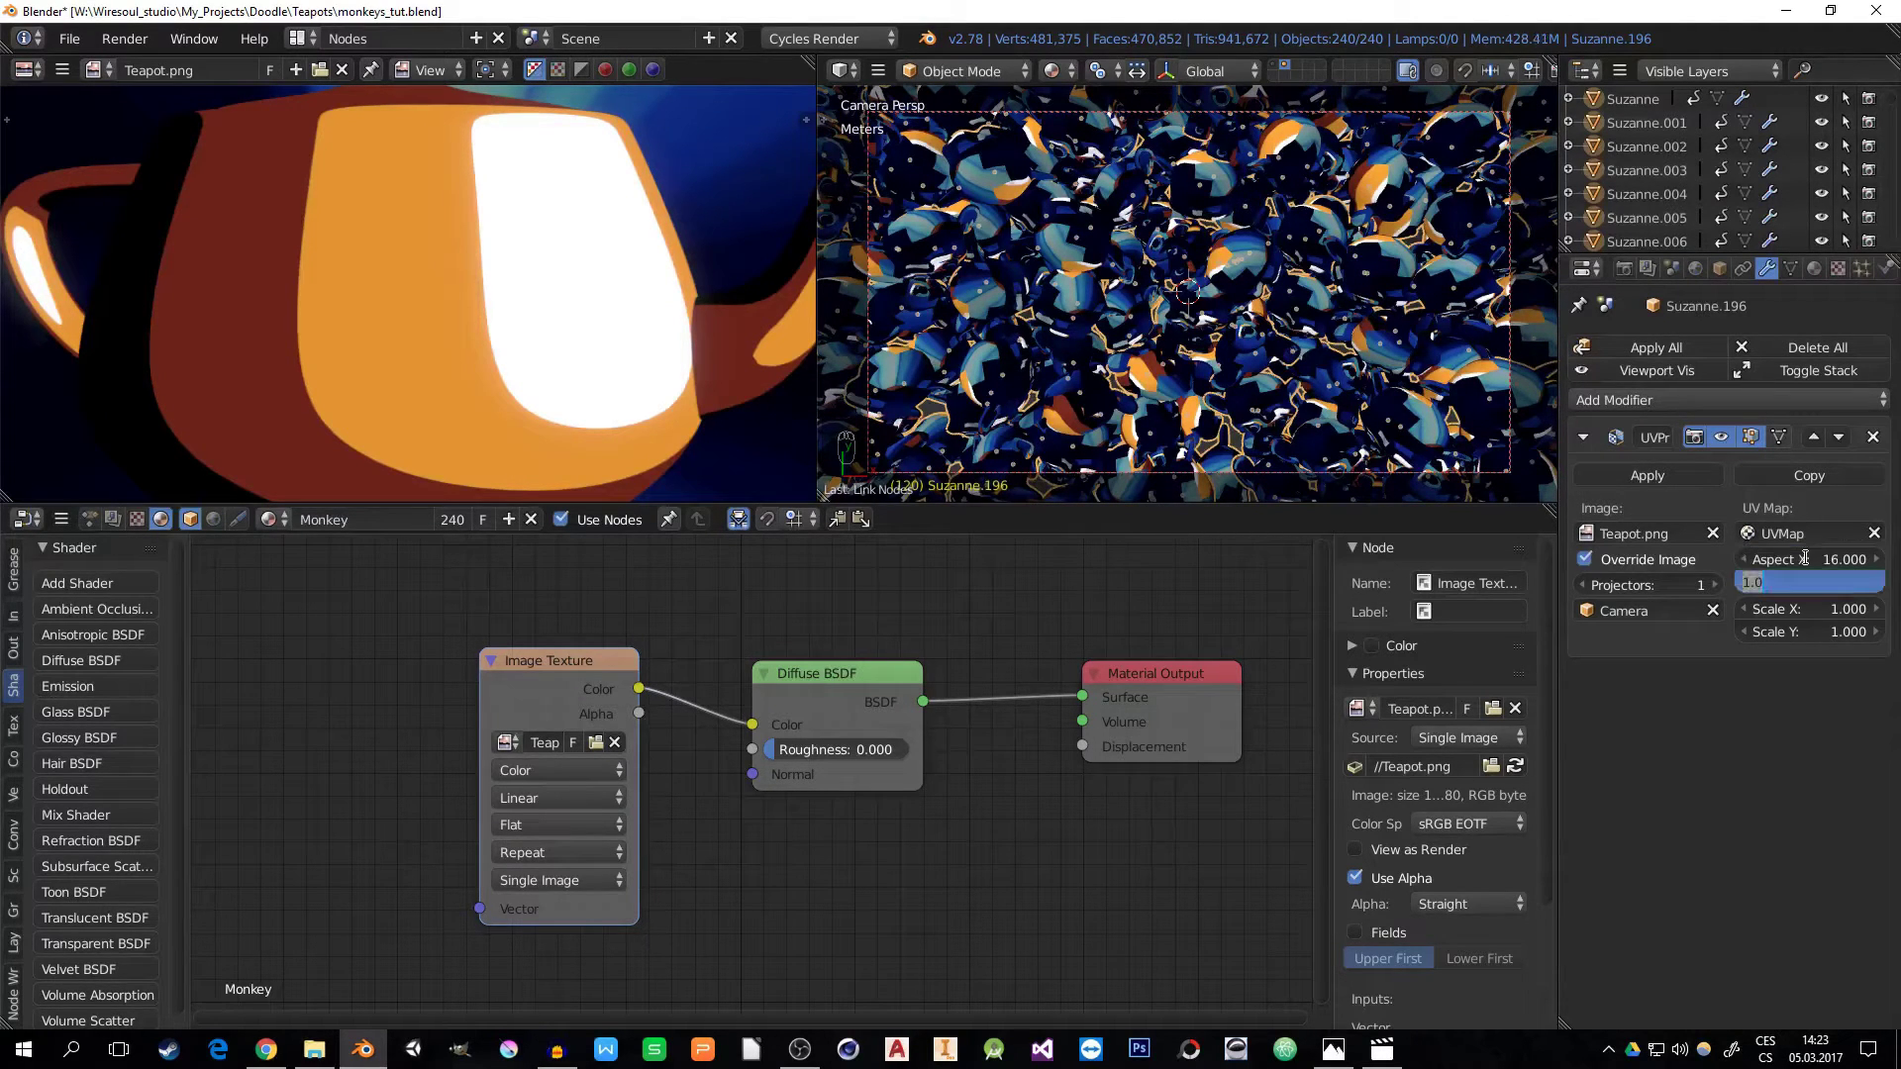
text(9)
key(Return)
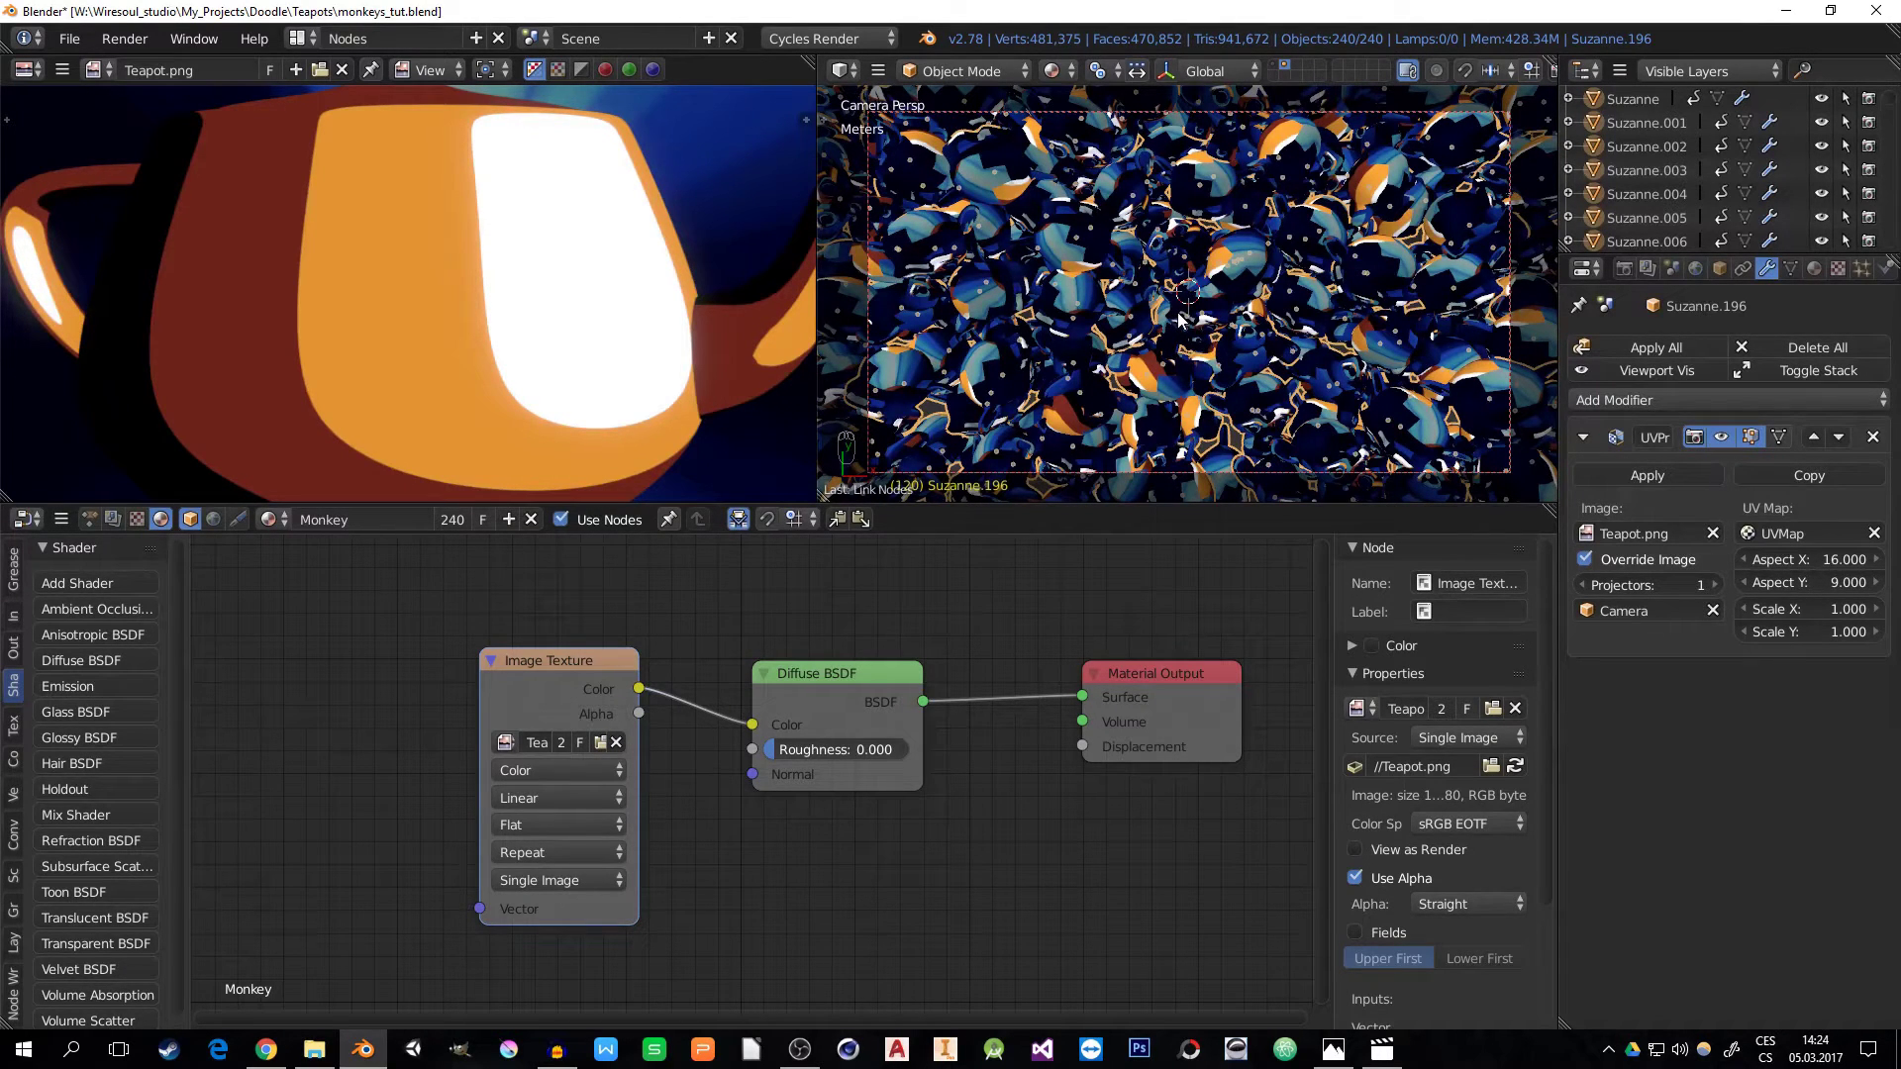
key(ctrl+l)
click(1125, 264)
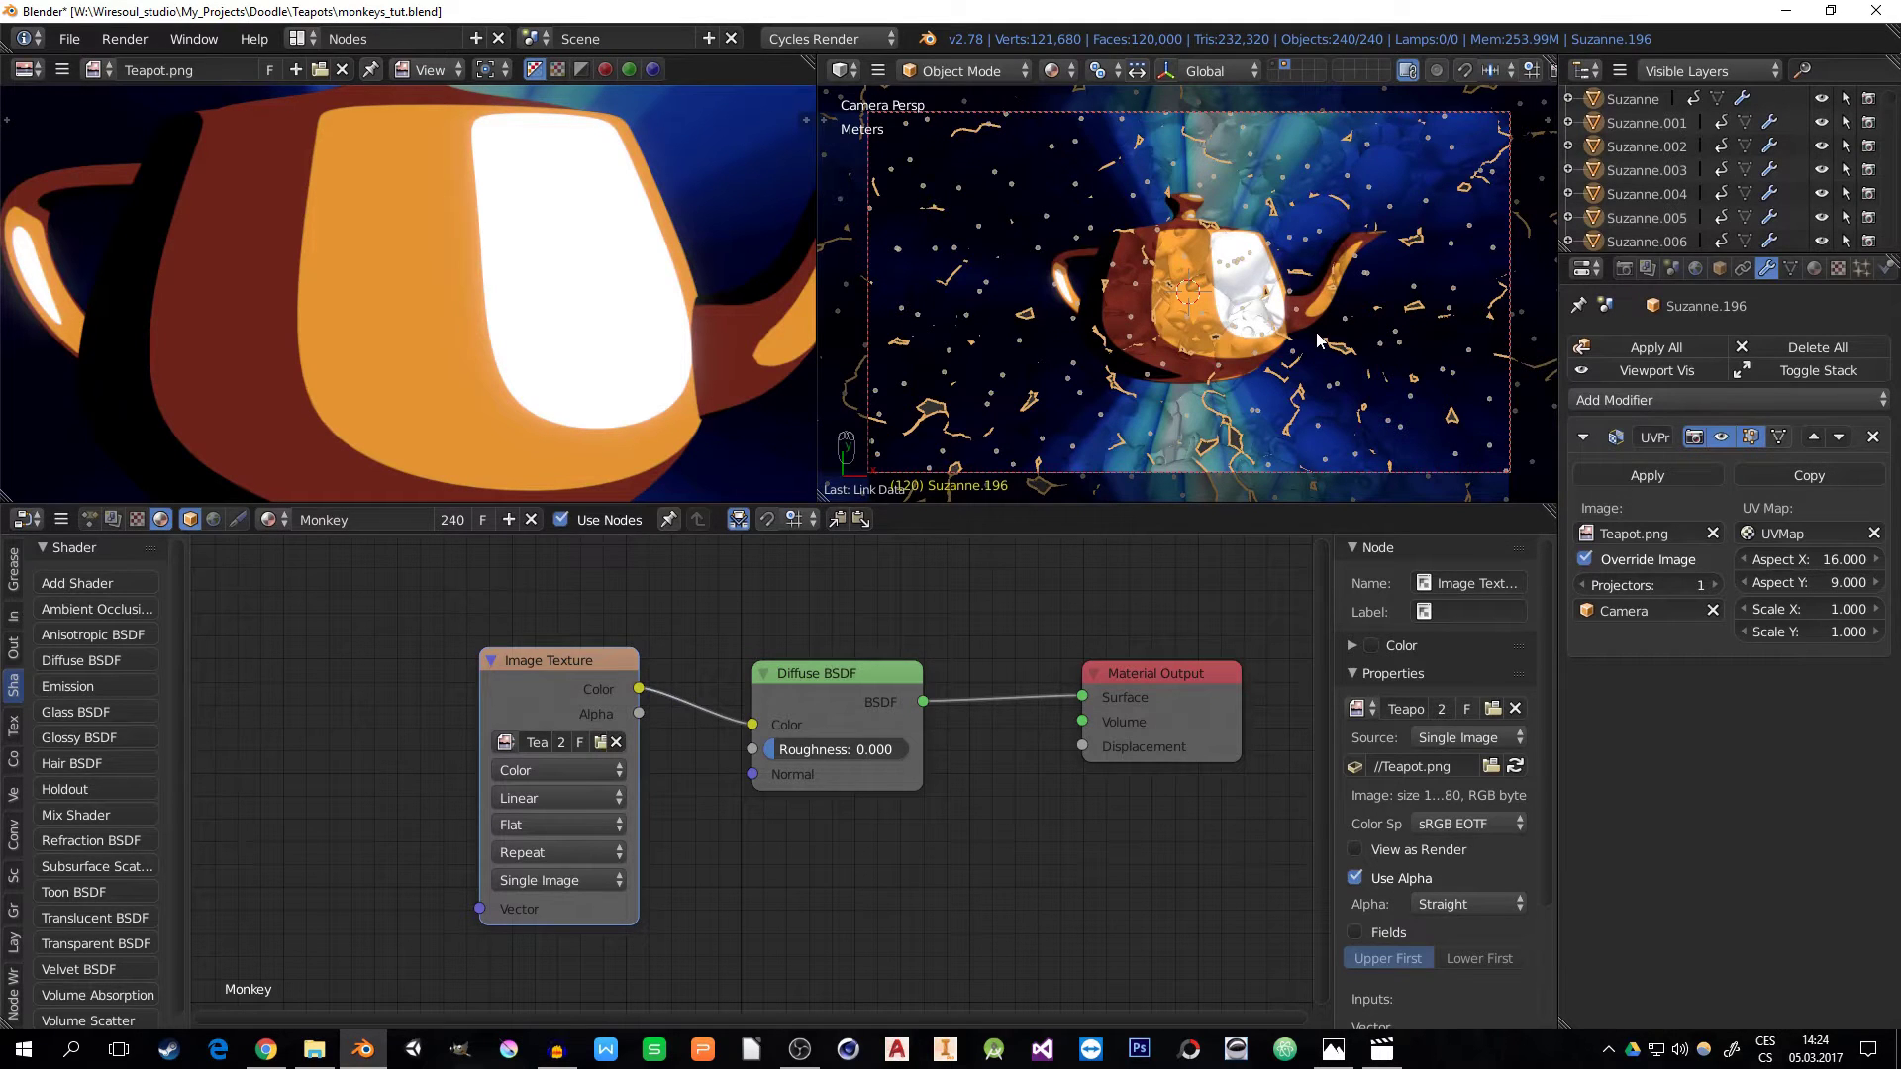
- Split a thin strip off the bottom of the image editor and turn it into a Timeline
drag(6, 494, 6, 486)
click(27, 486)
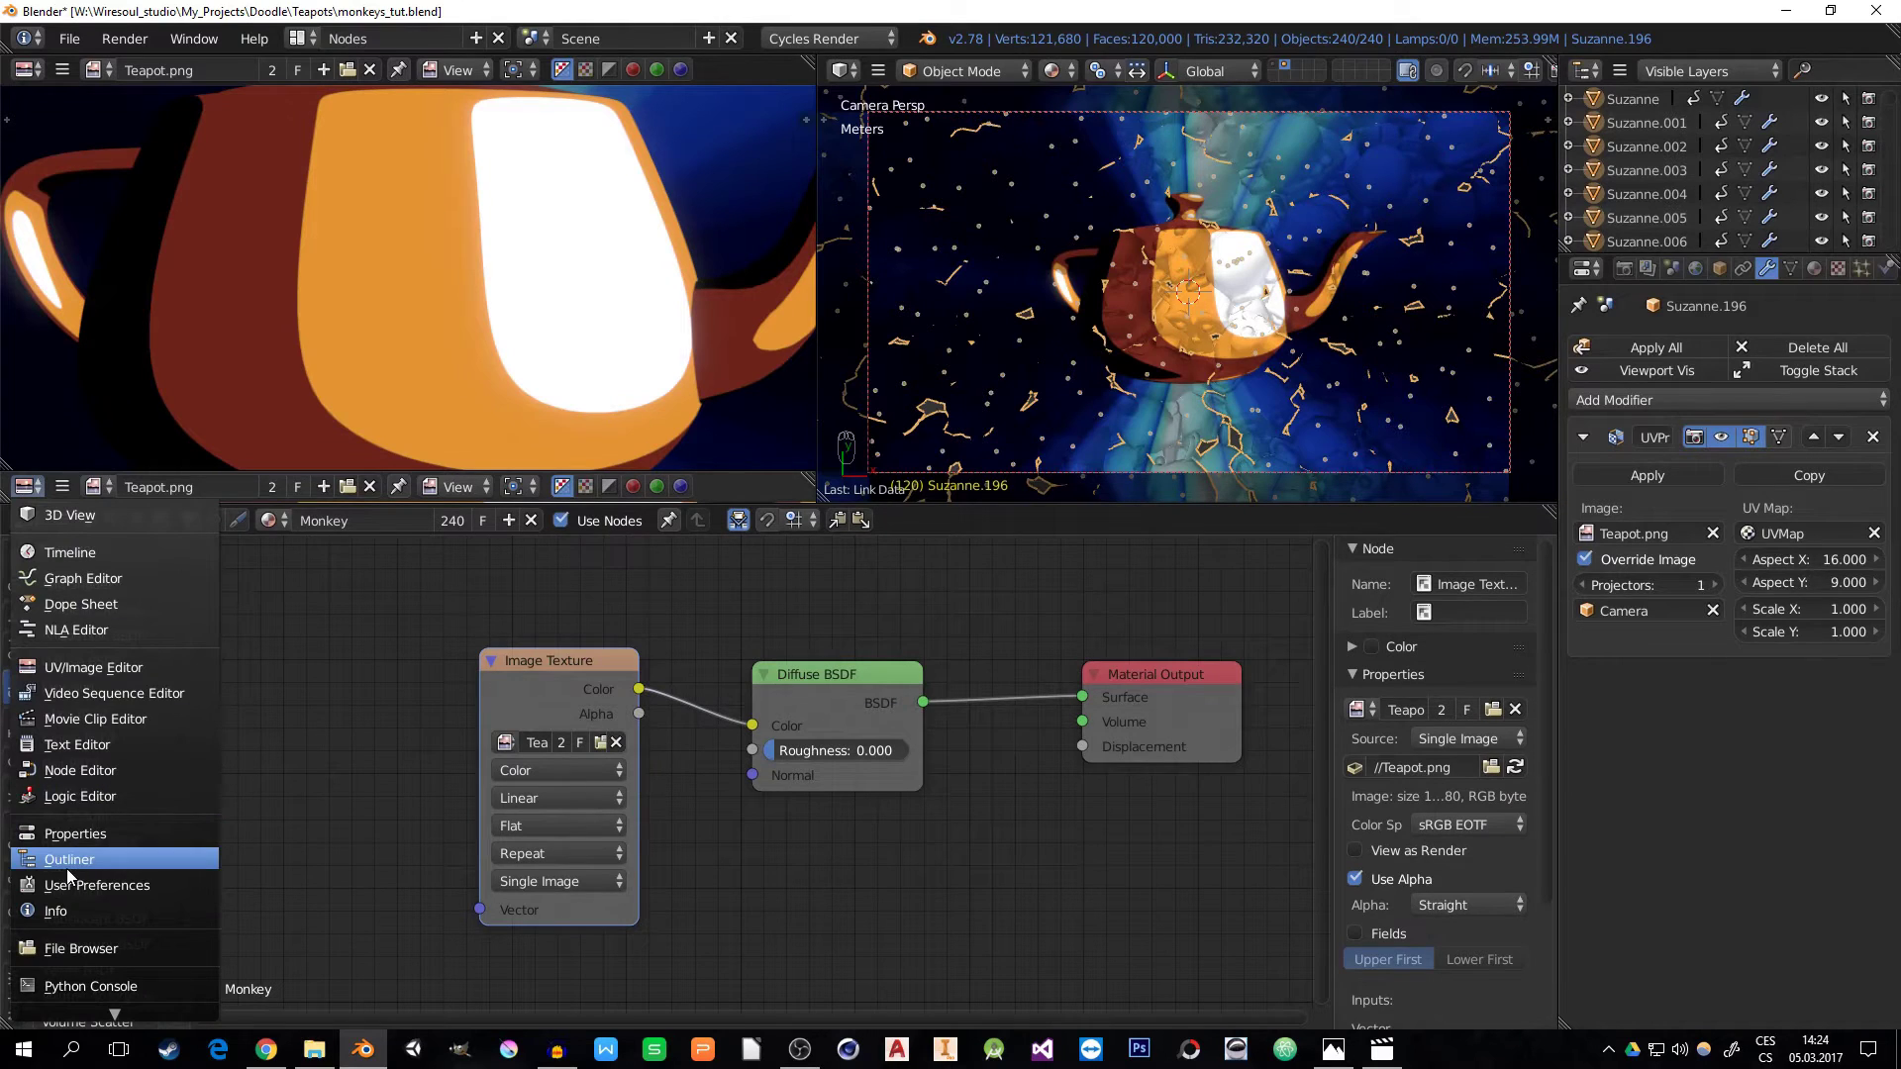
click(84, 553)
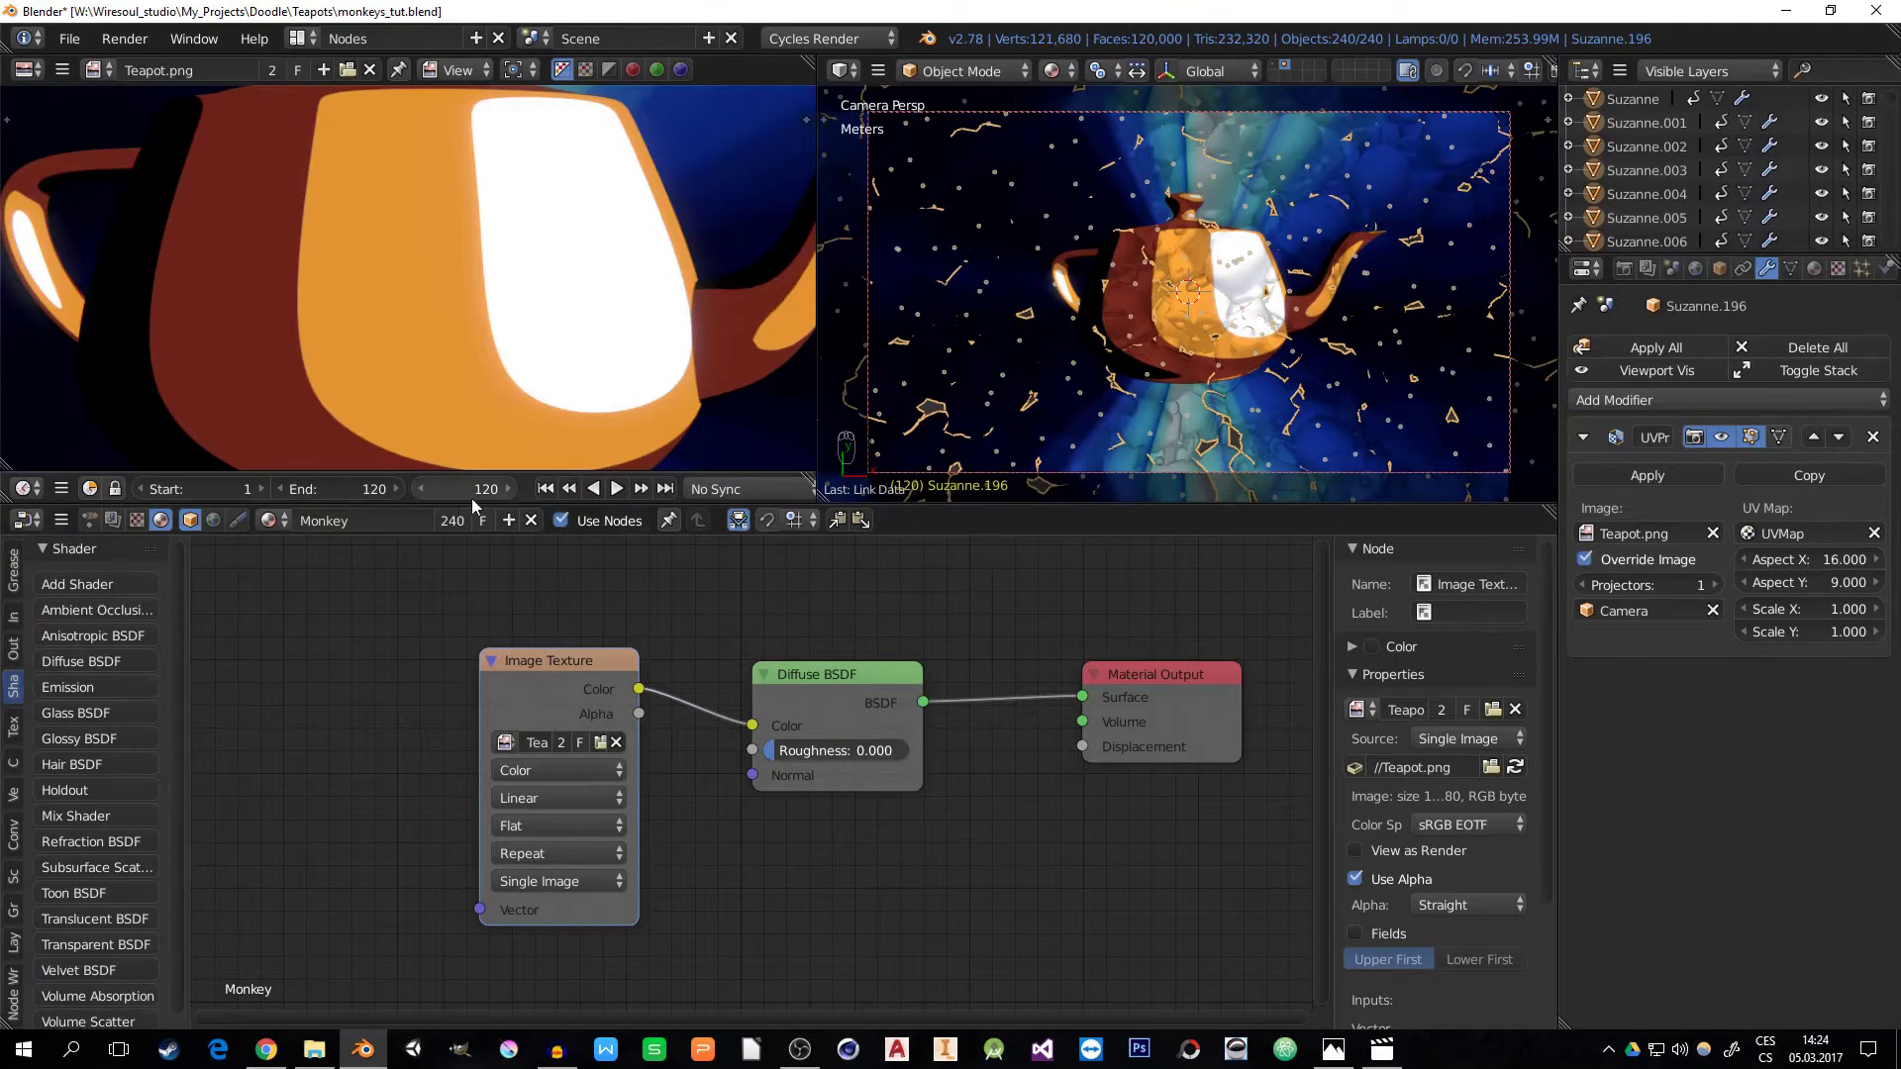
- Scrub through the animation, return to frame 120 and apply all modifiers on the selected monkeys
mouse_move(475, 489)
mouse_down()
mouse_move(359, 489)
mouse_move(487, 489)
mouse_move(465, 491)
mouse_up()
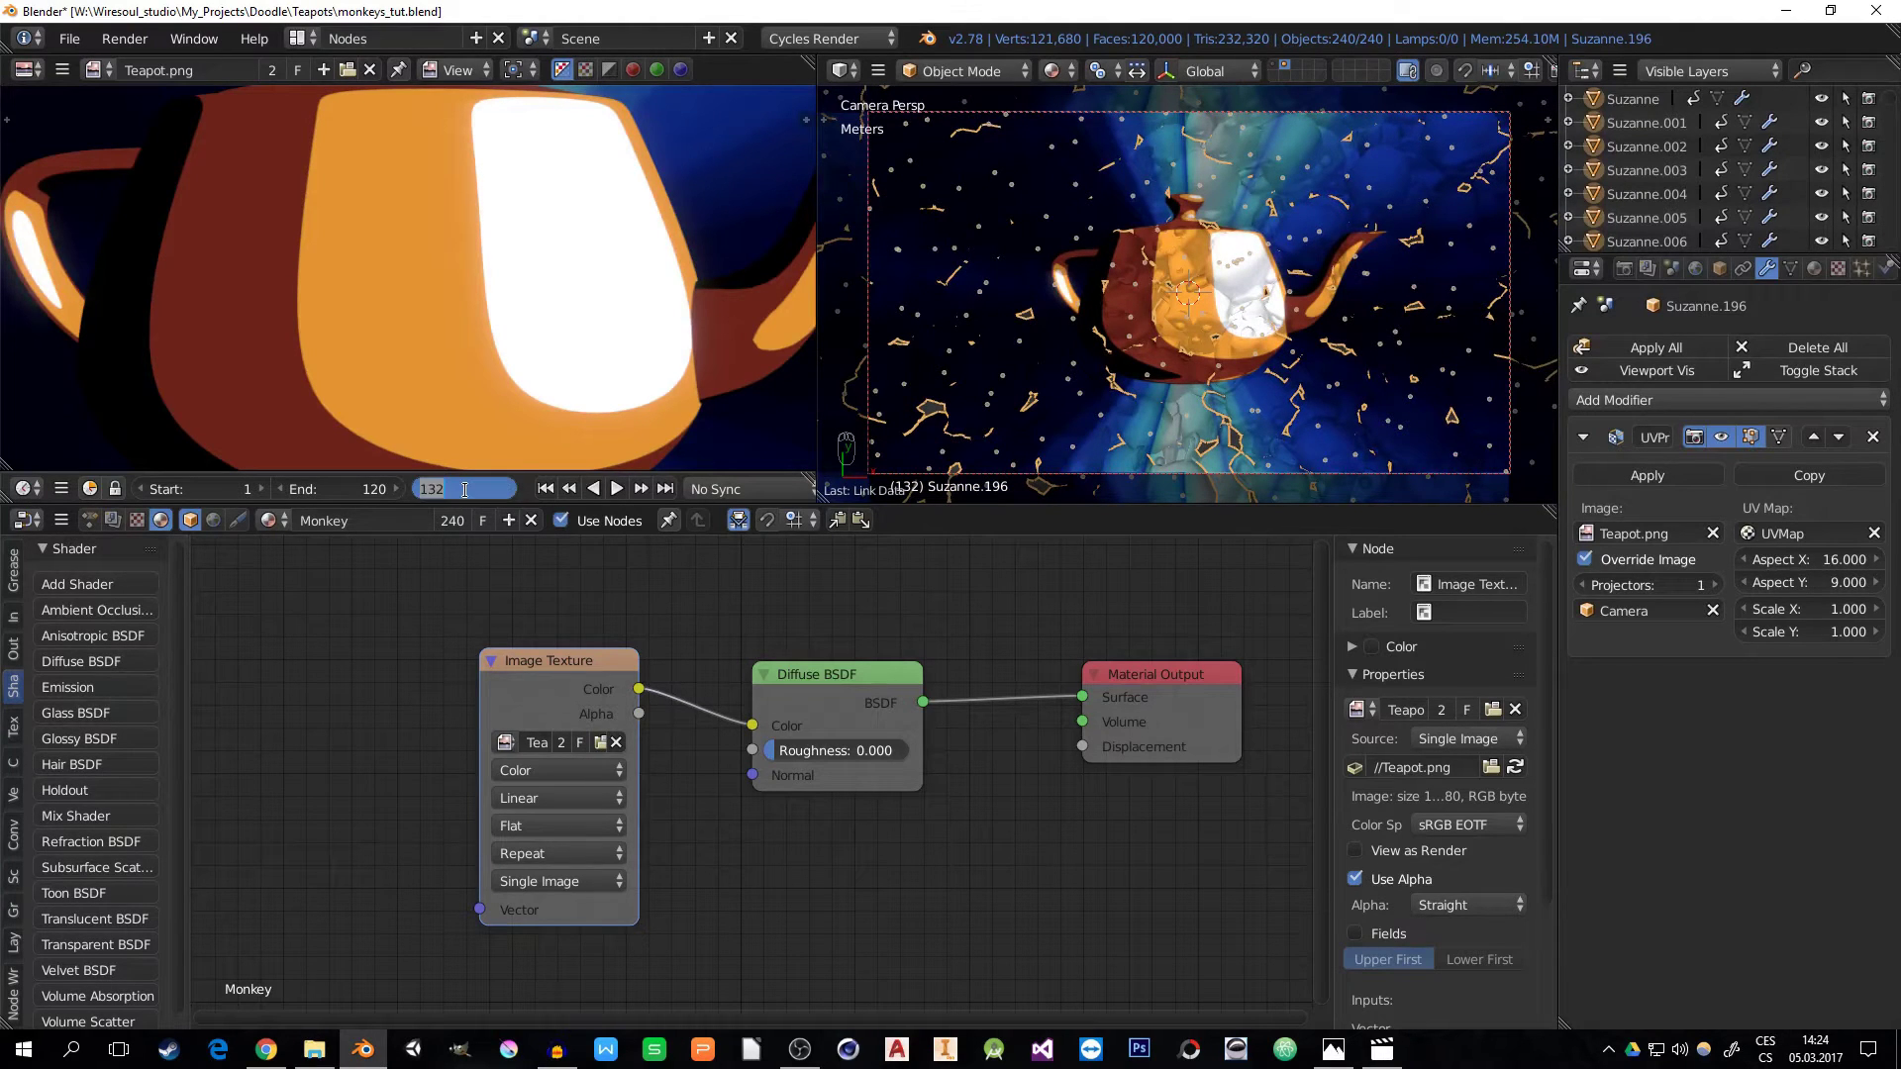
text(1)
key(Return)
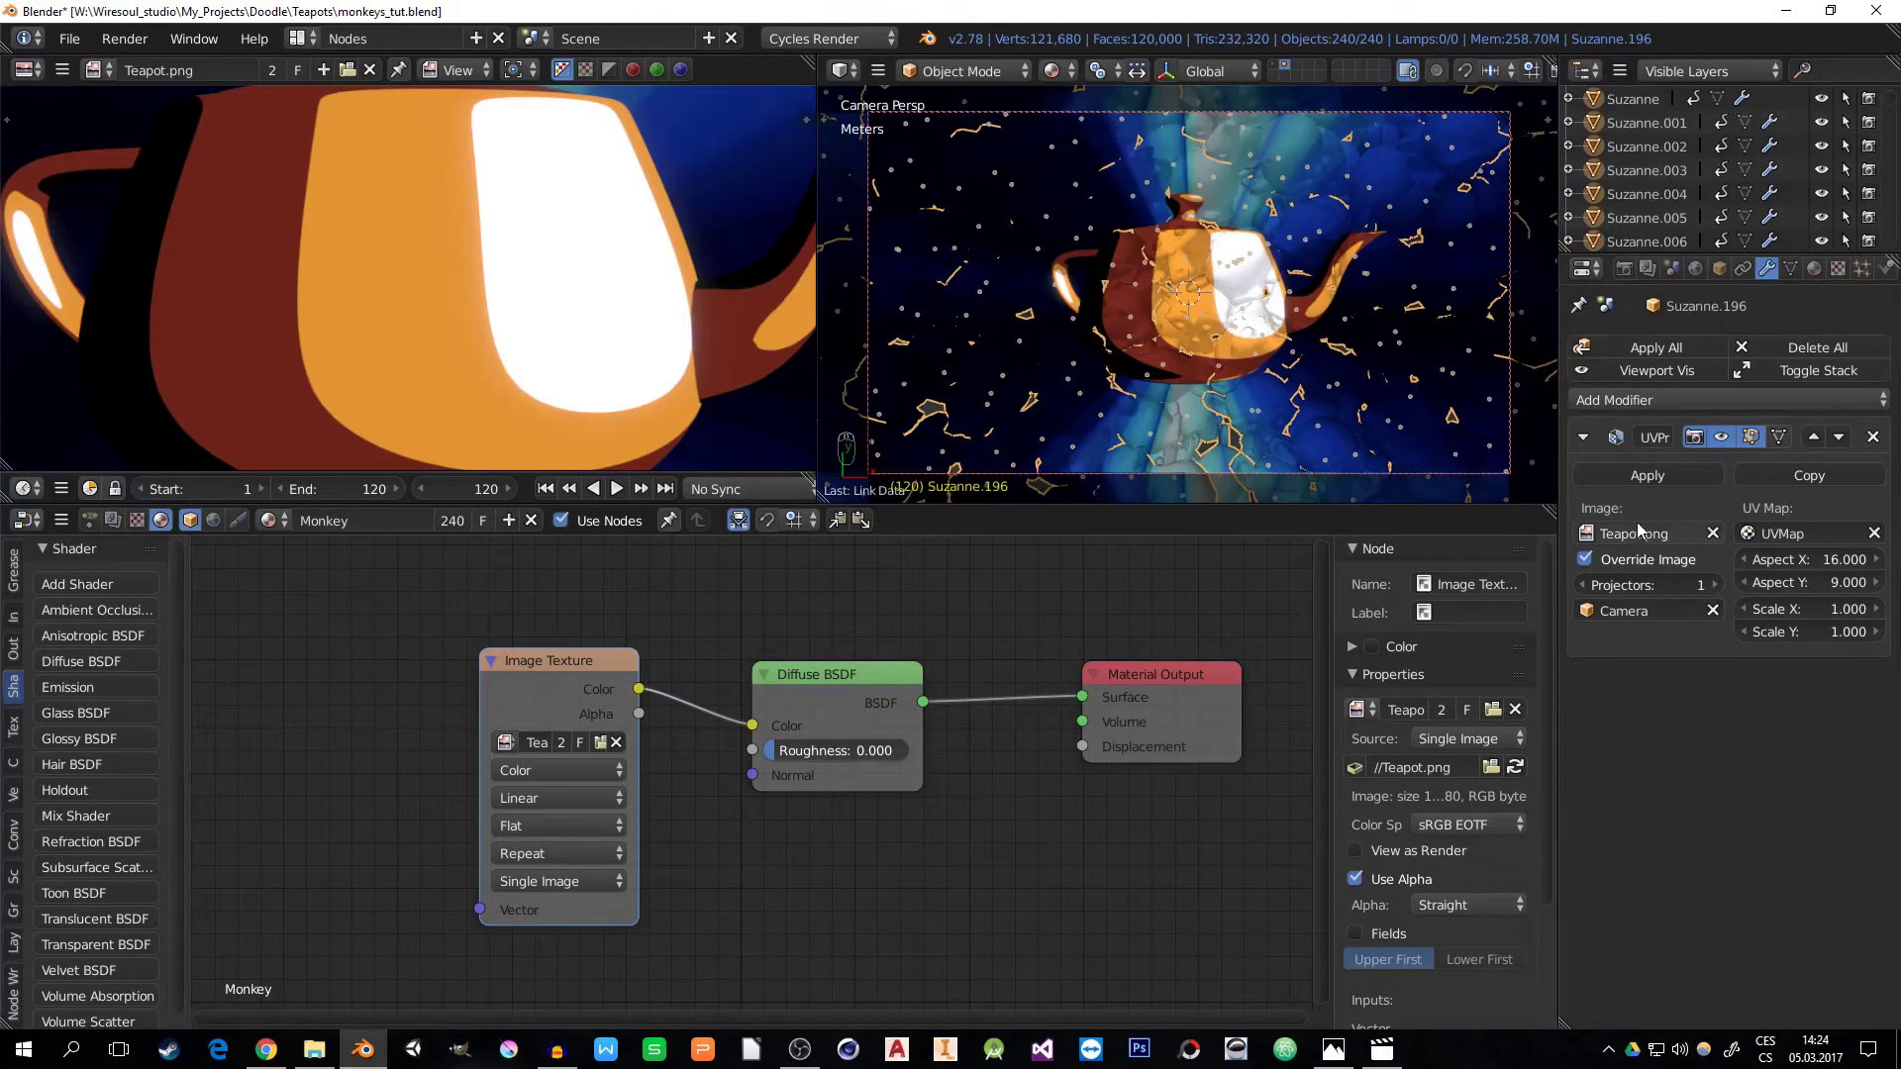
click(1647, 347)
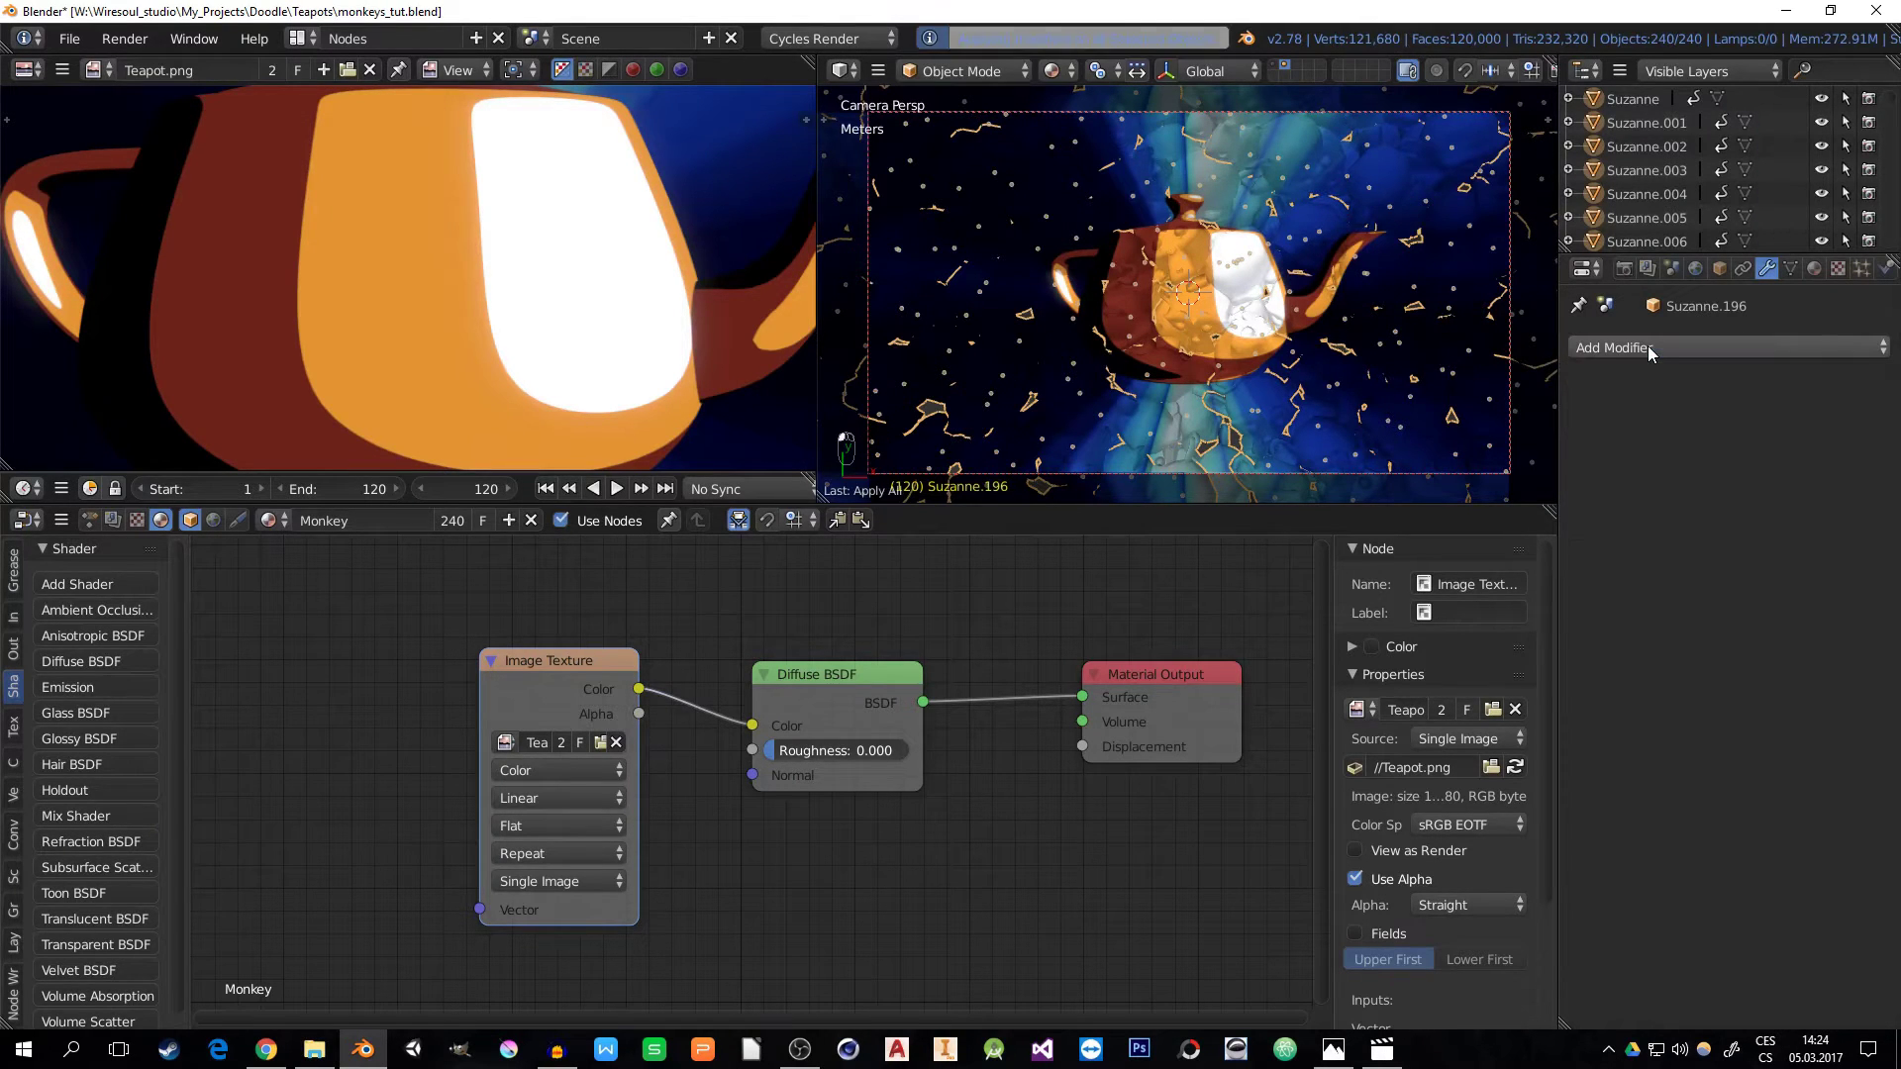
- Add a Subdivision Surface modifier to the active monkey and link it to all the other selected monkeys
click(1618, 349)
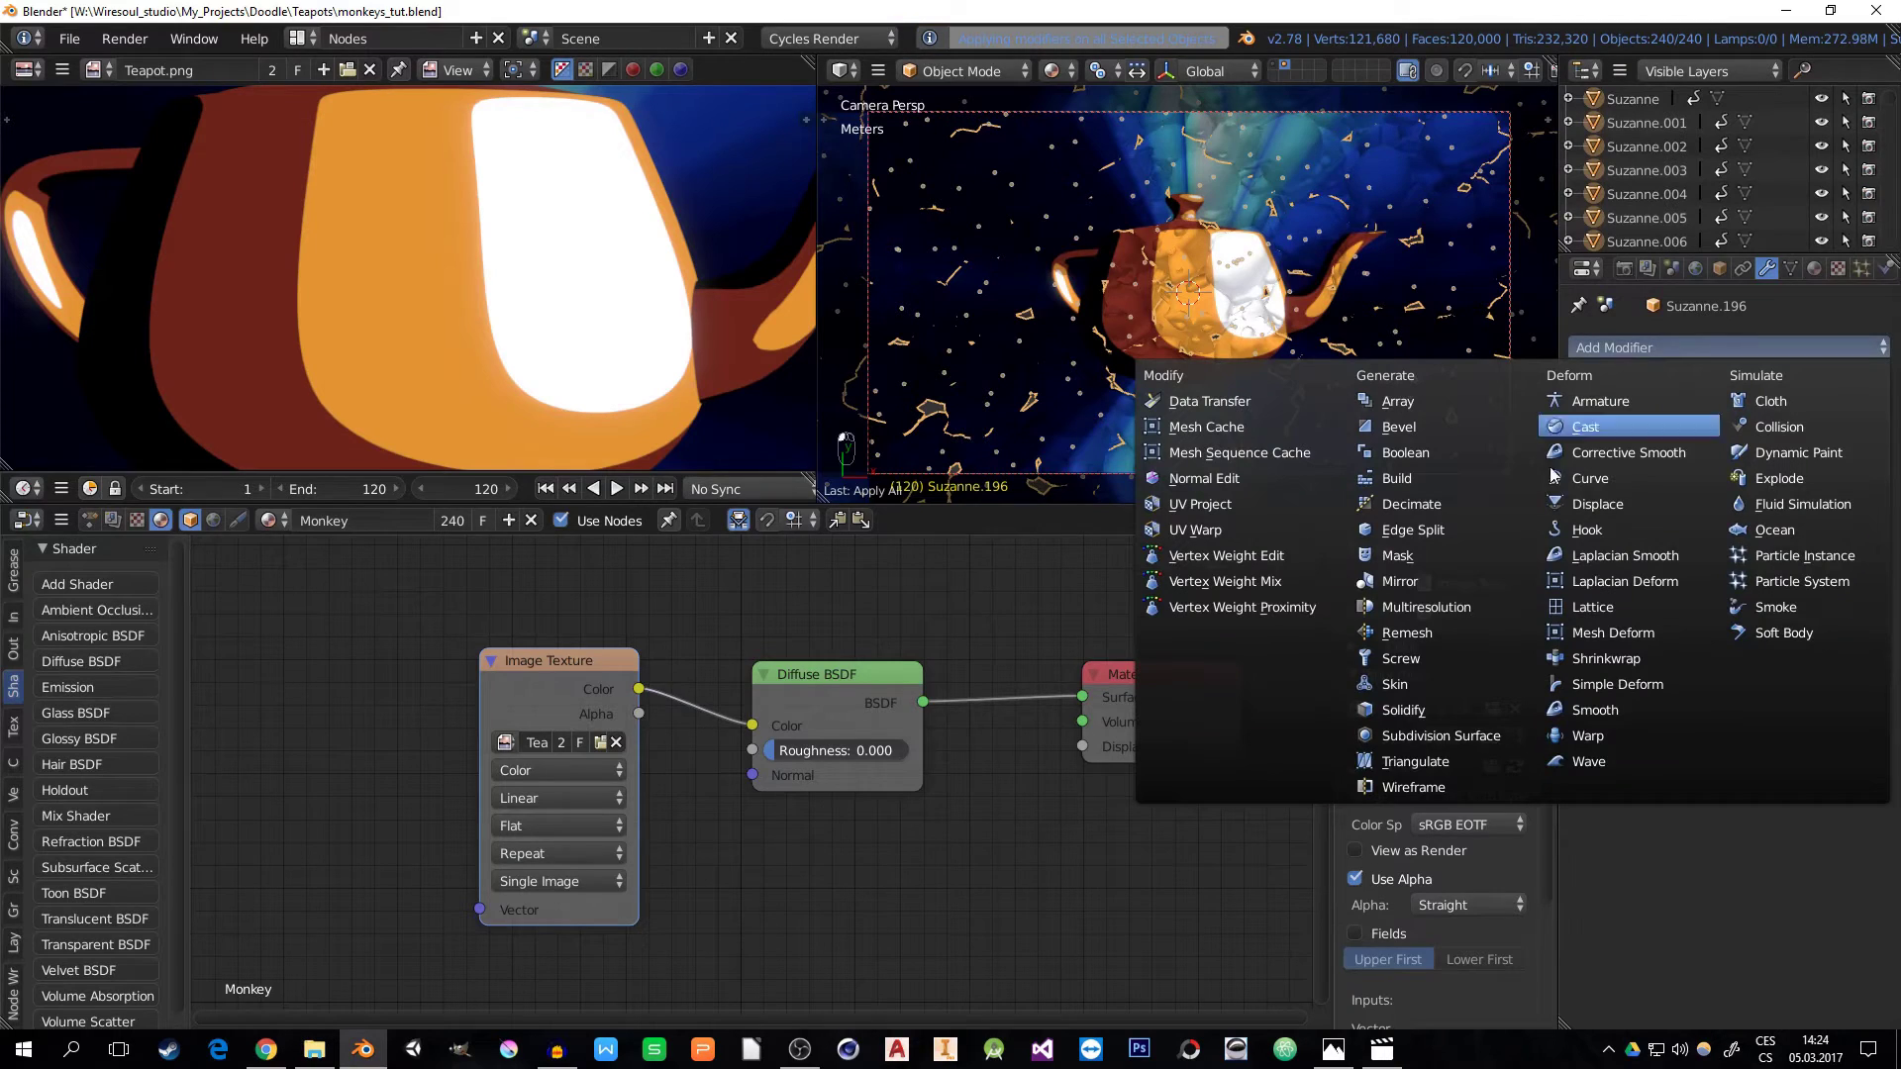
click(1443, 734)
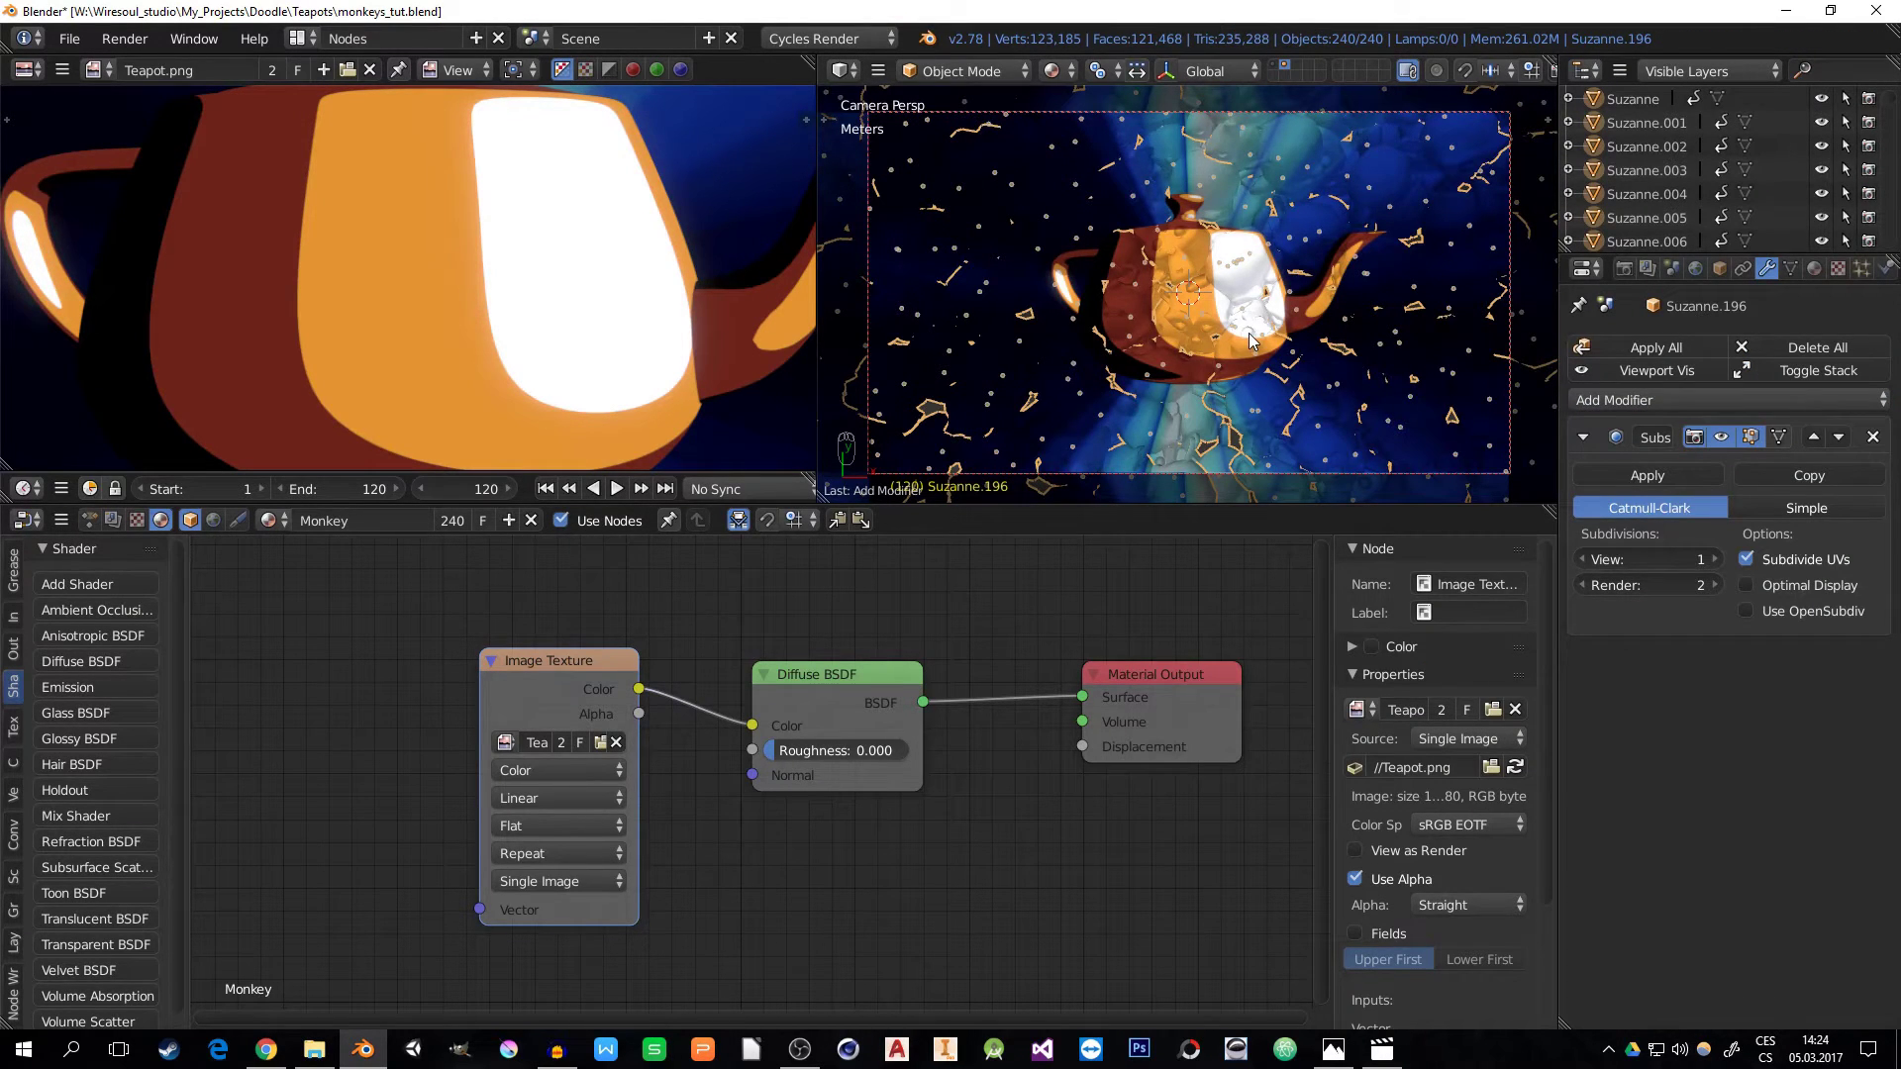
key(ctrl+l)
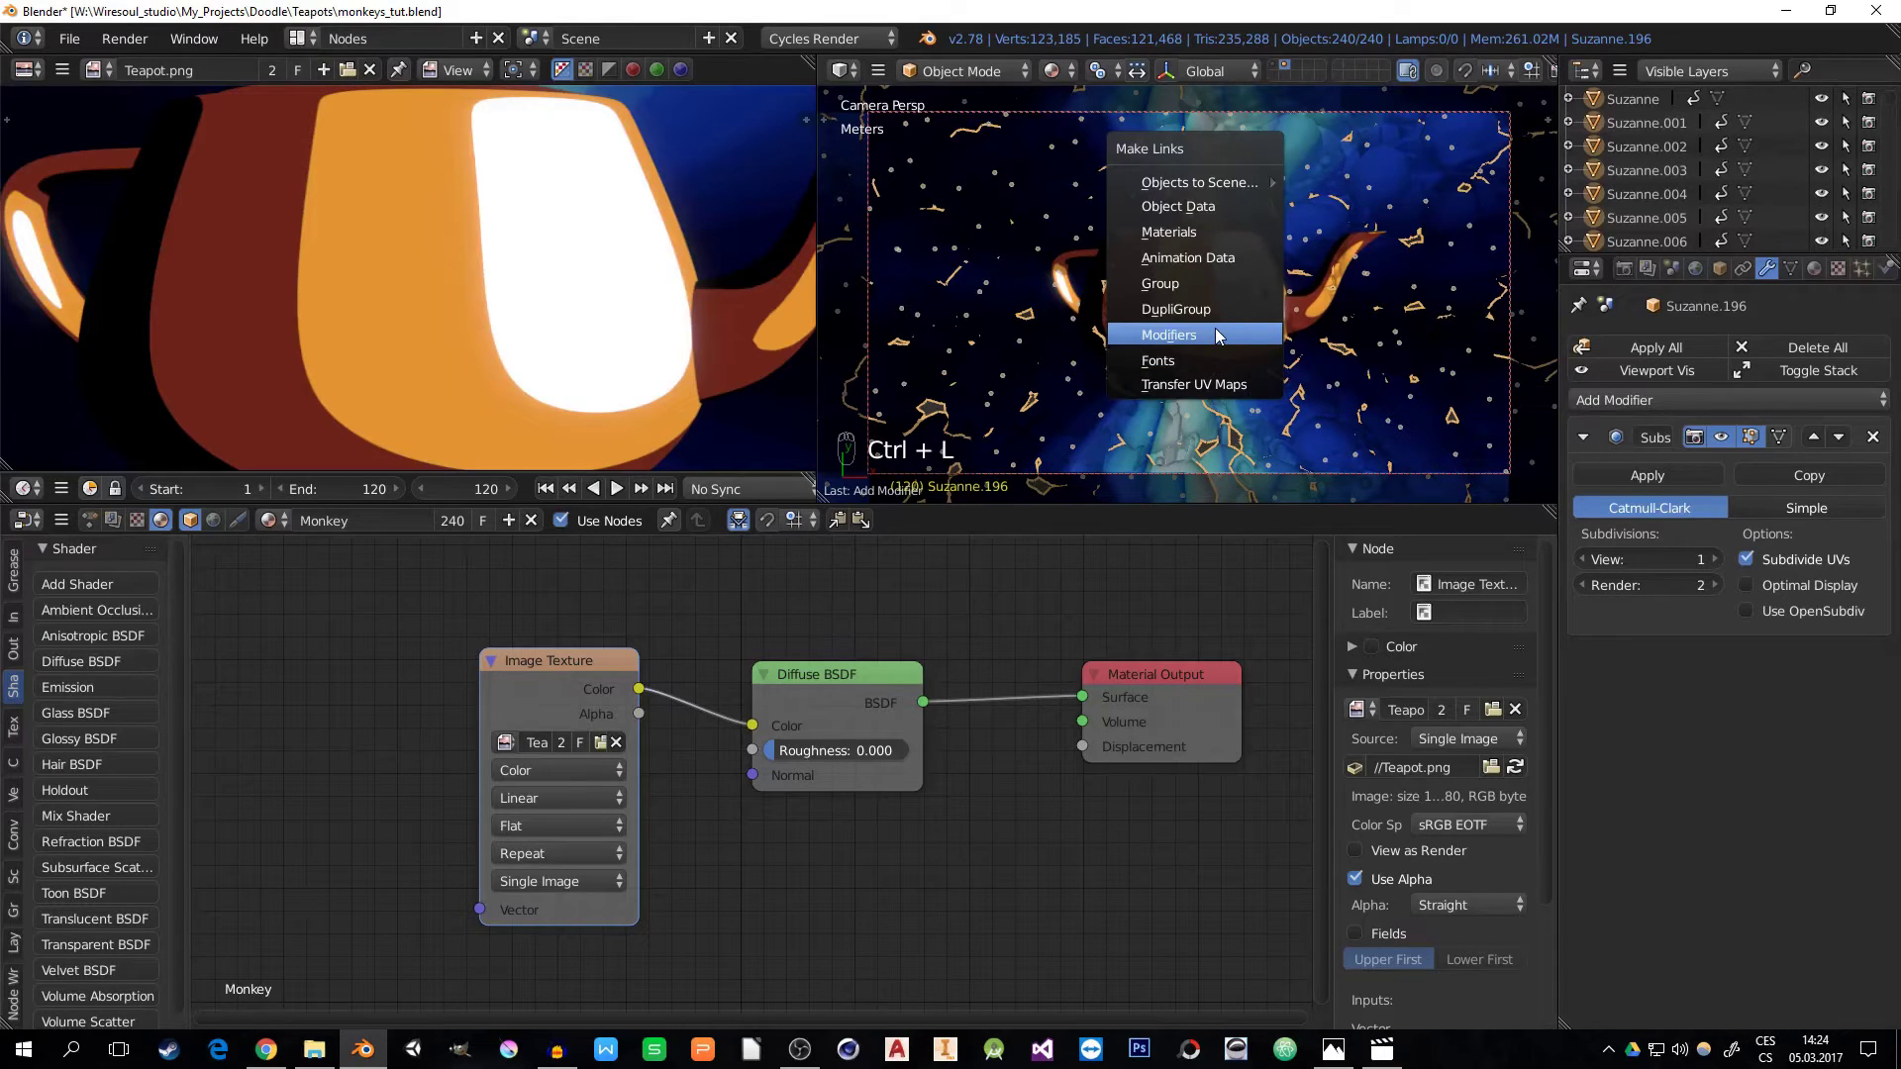
click(1215, 335)
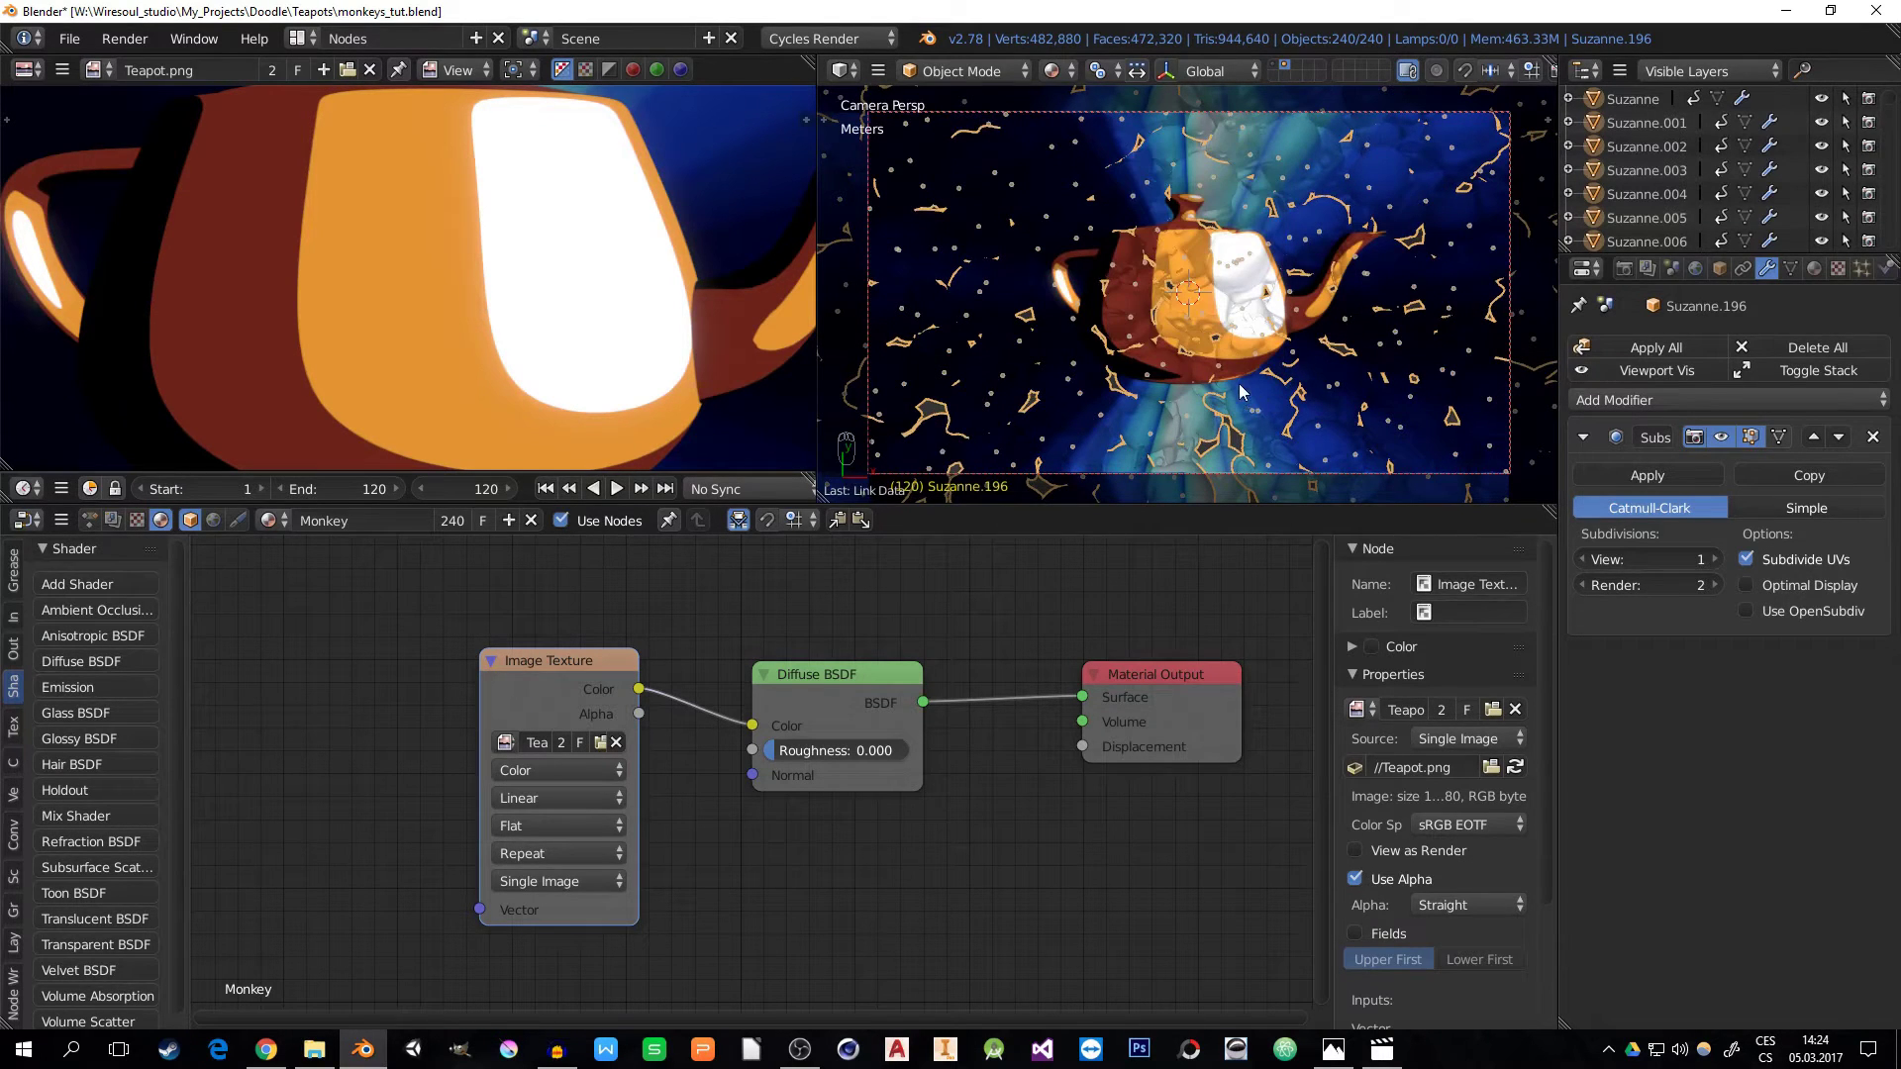
- Scrub the animation back to frame 1 to check the projected teapot texture on the moving monkeys
drag(479, 492, 228, 492)
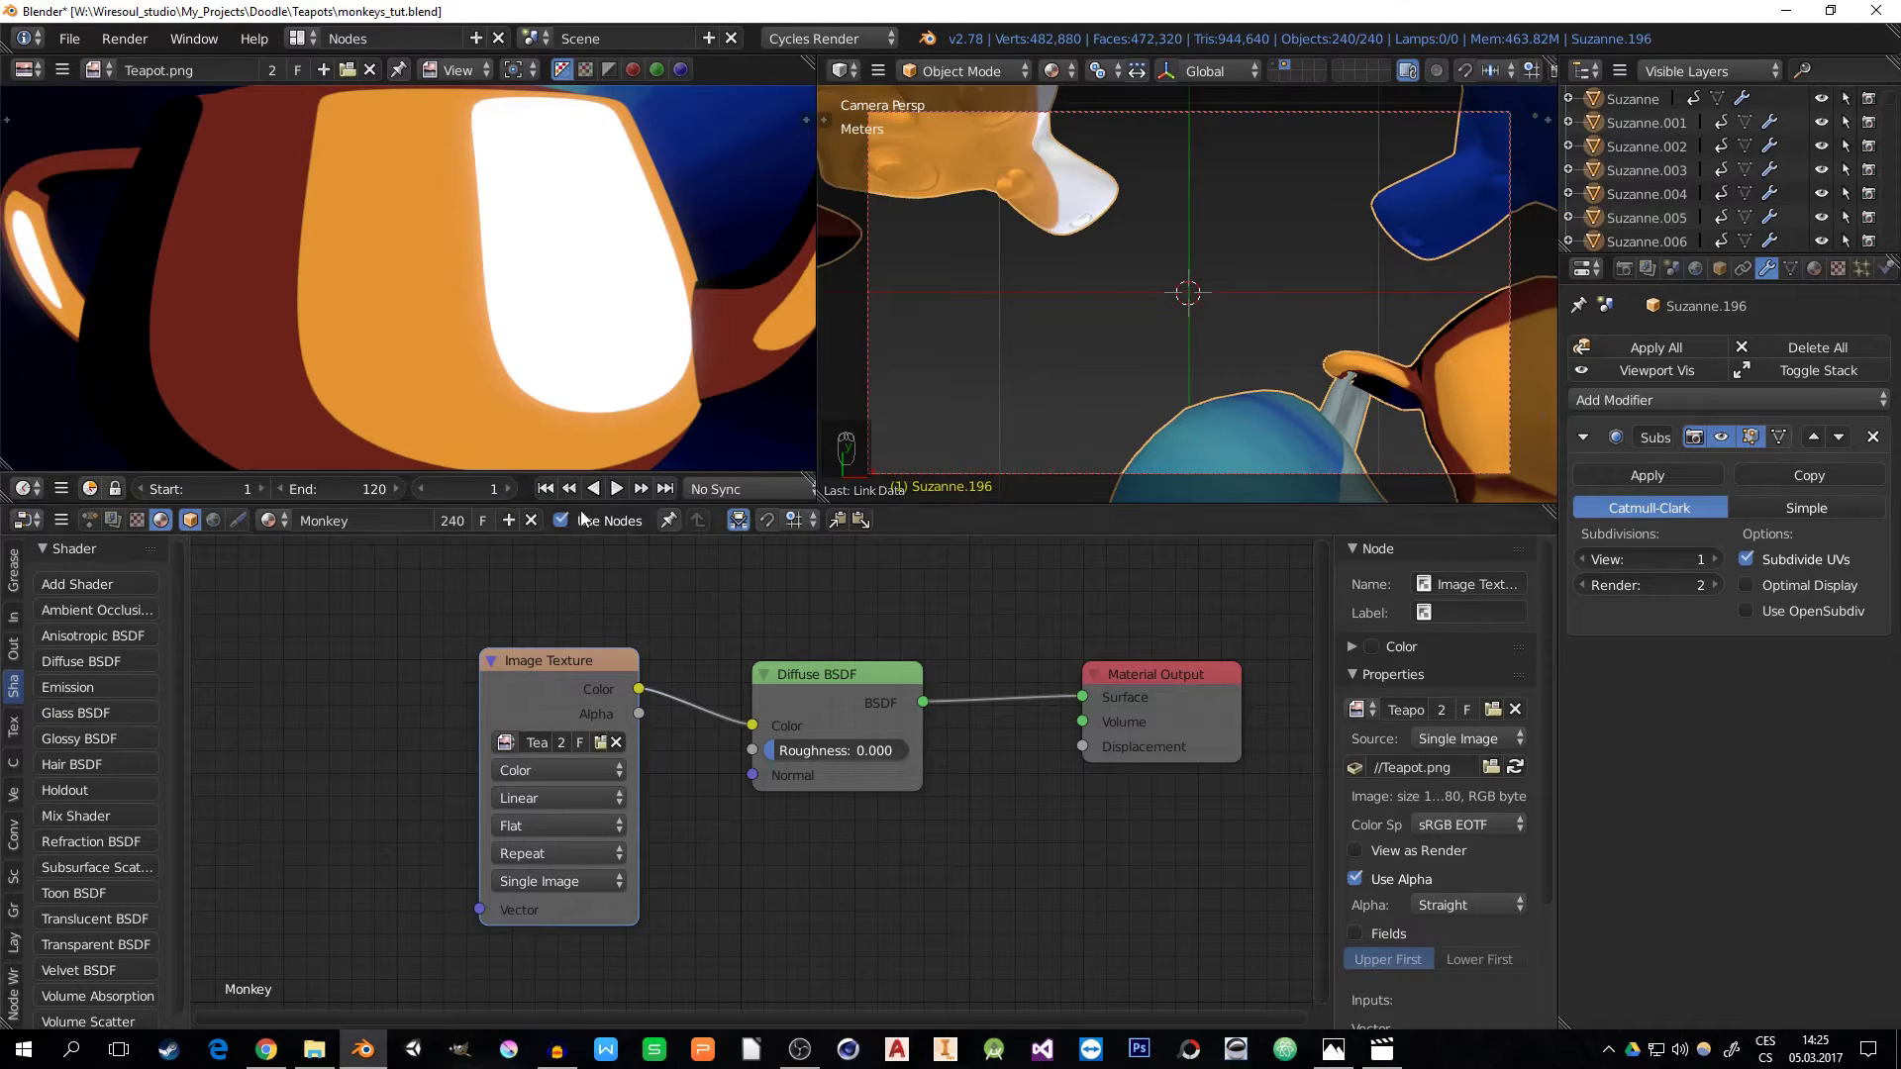
- Scrub the animation forward, set the current frame to 120 and deselect all the monkeys
drag(485, 489, 597, 489)
text(120)
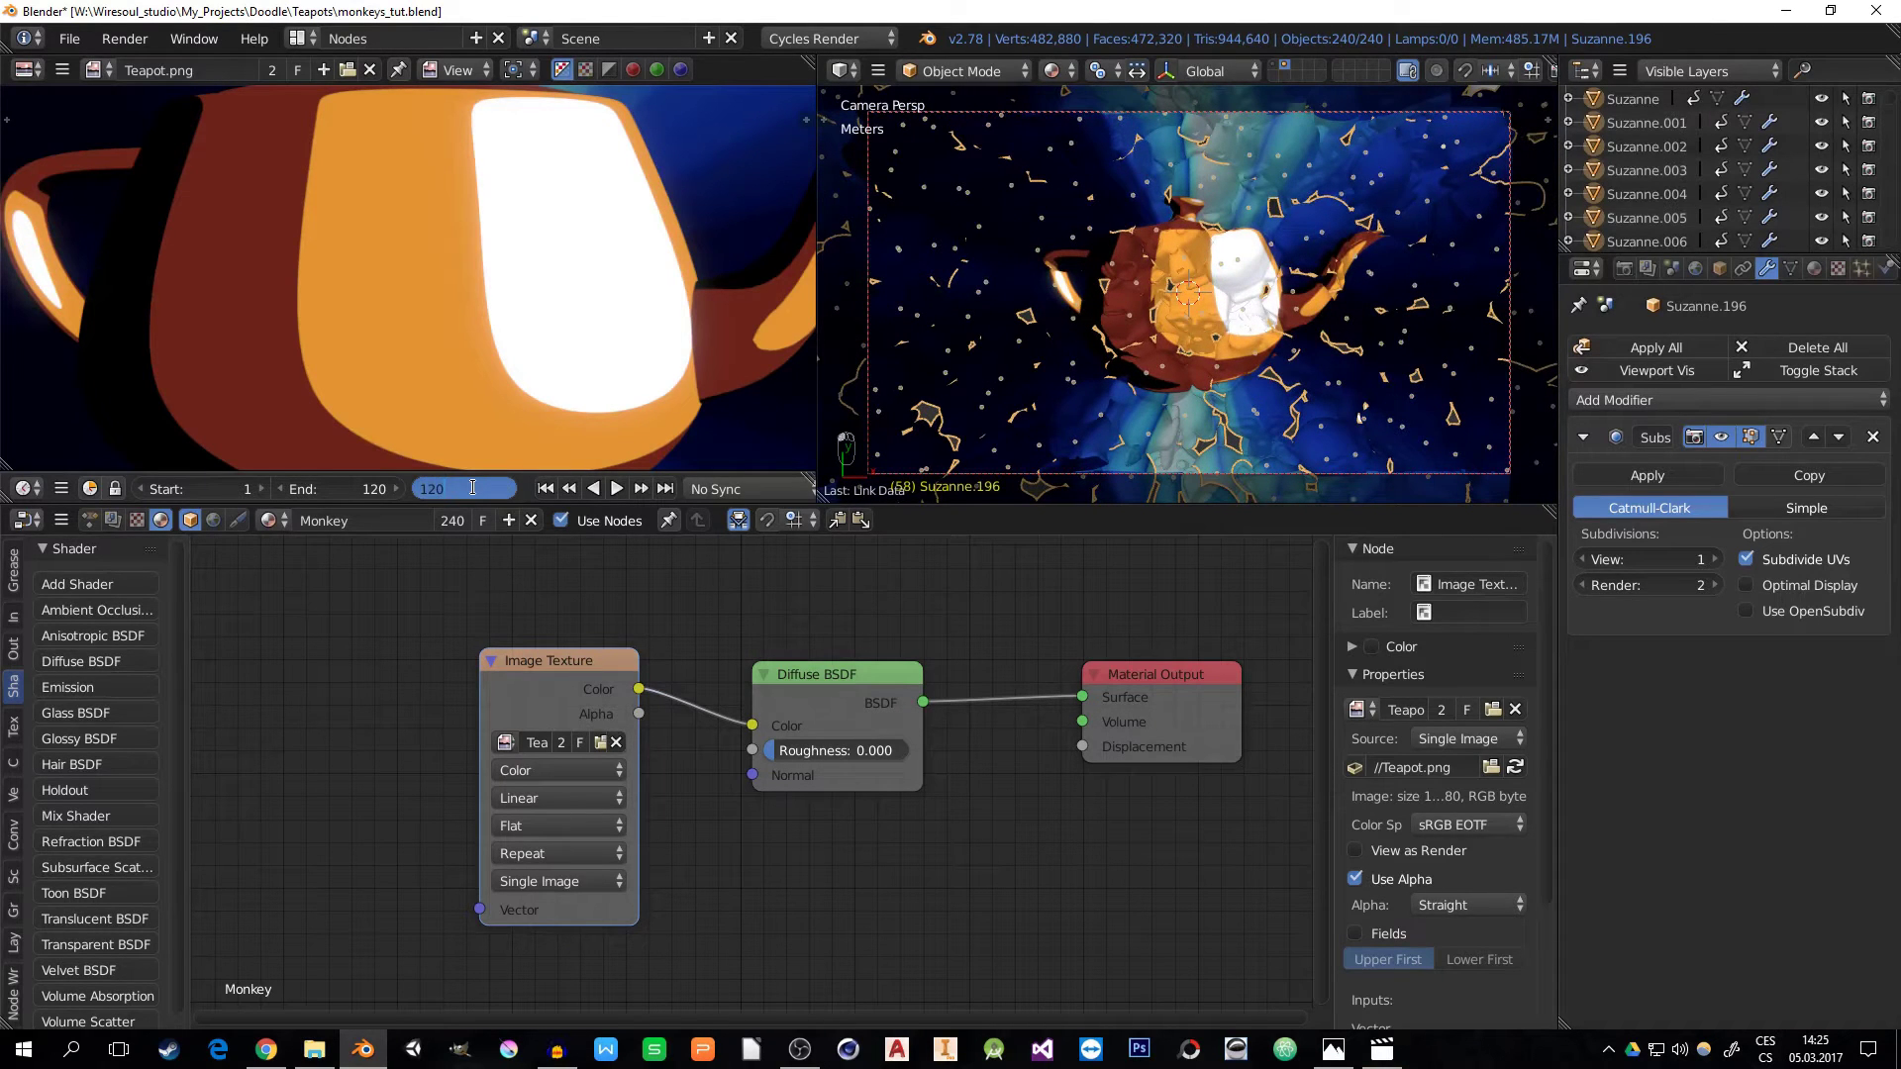
key(Return)
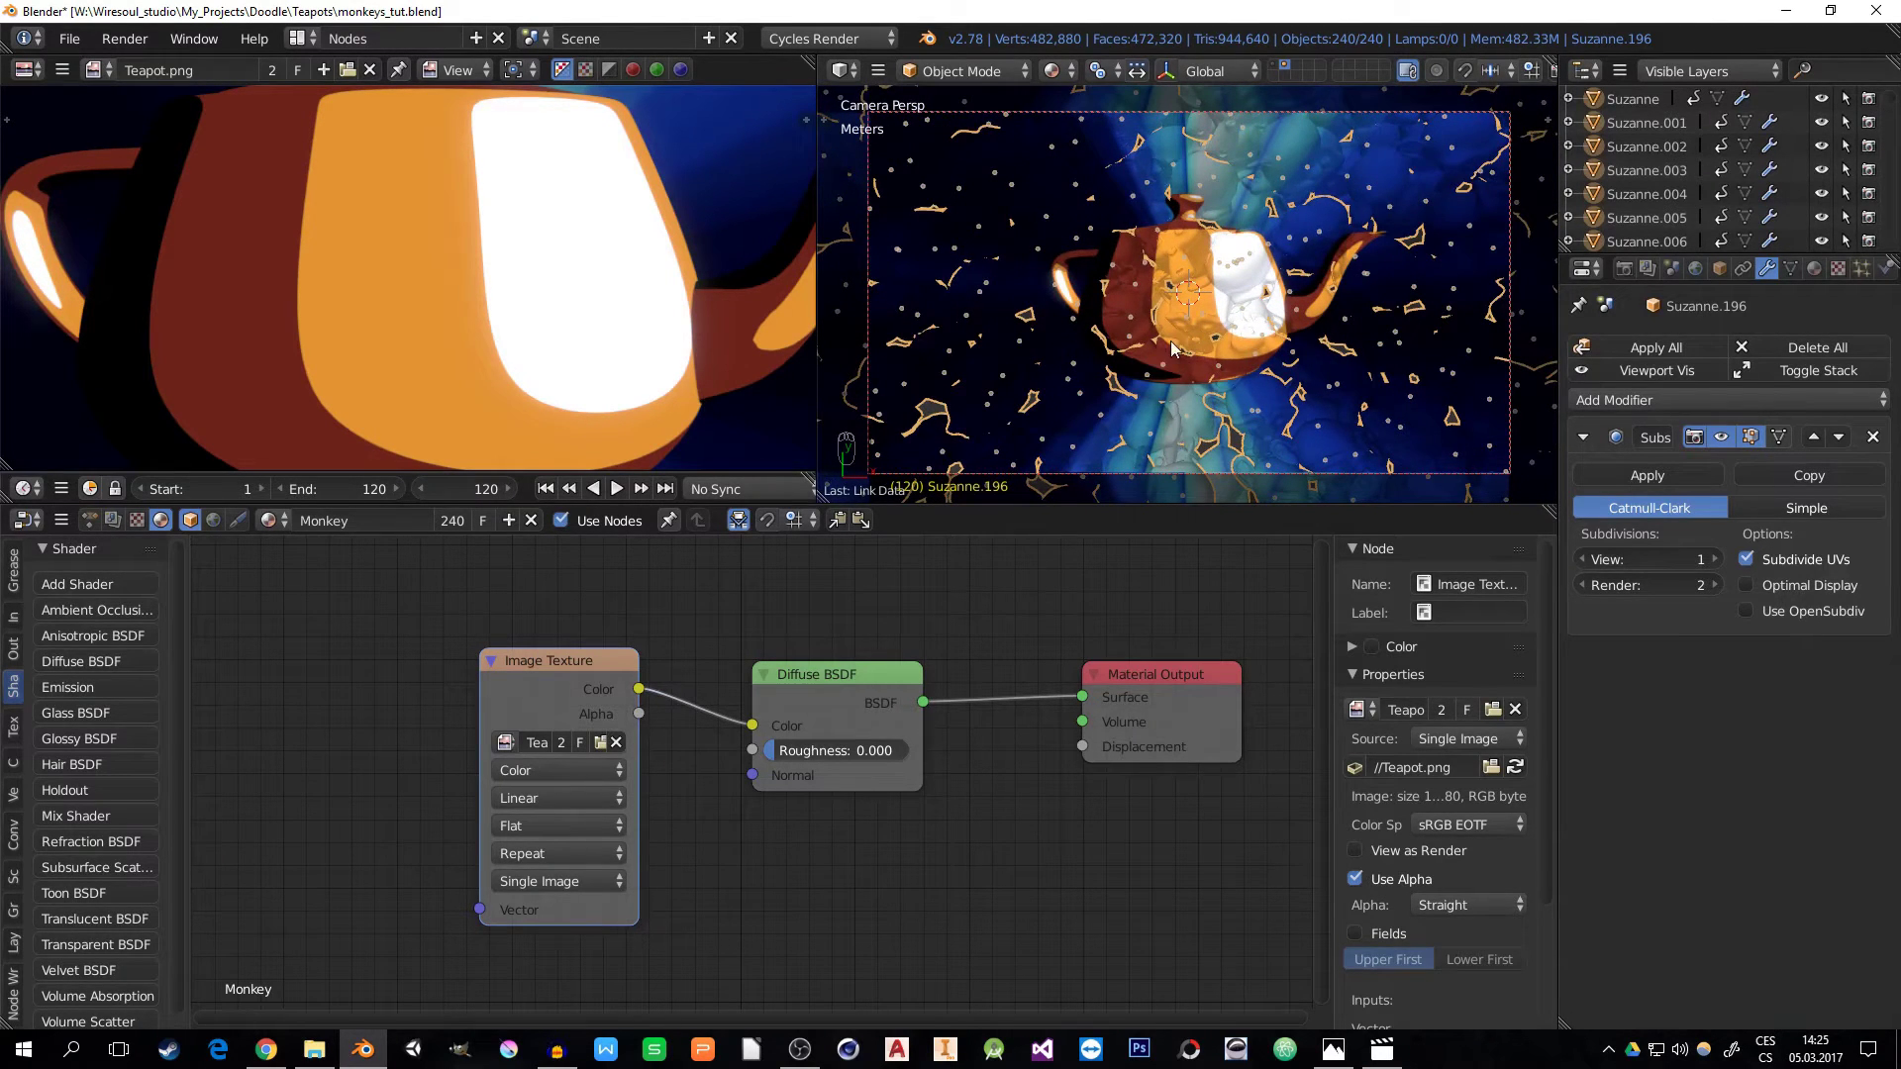
key(a)
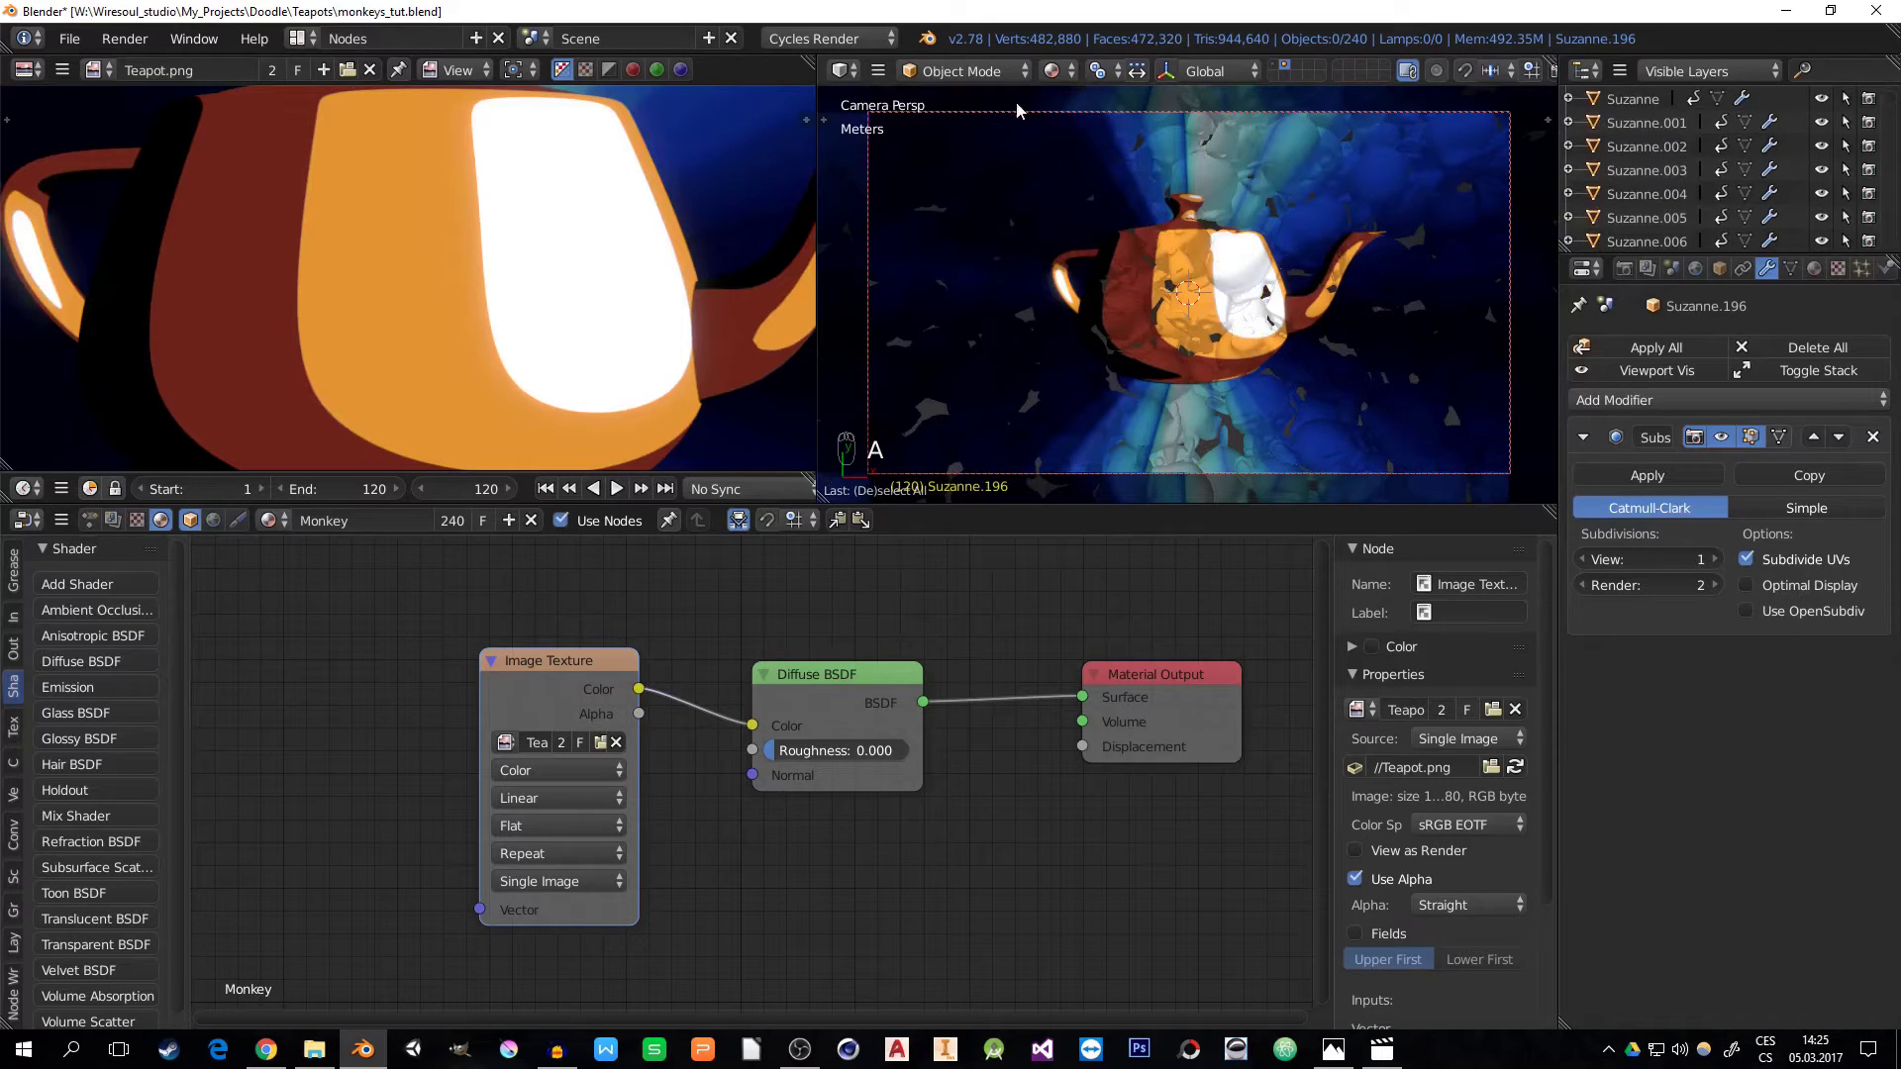
- Show the enclosure's layer together with the monkeys and give the object Cube a new material named Ground
shift+click(1273, 66)
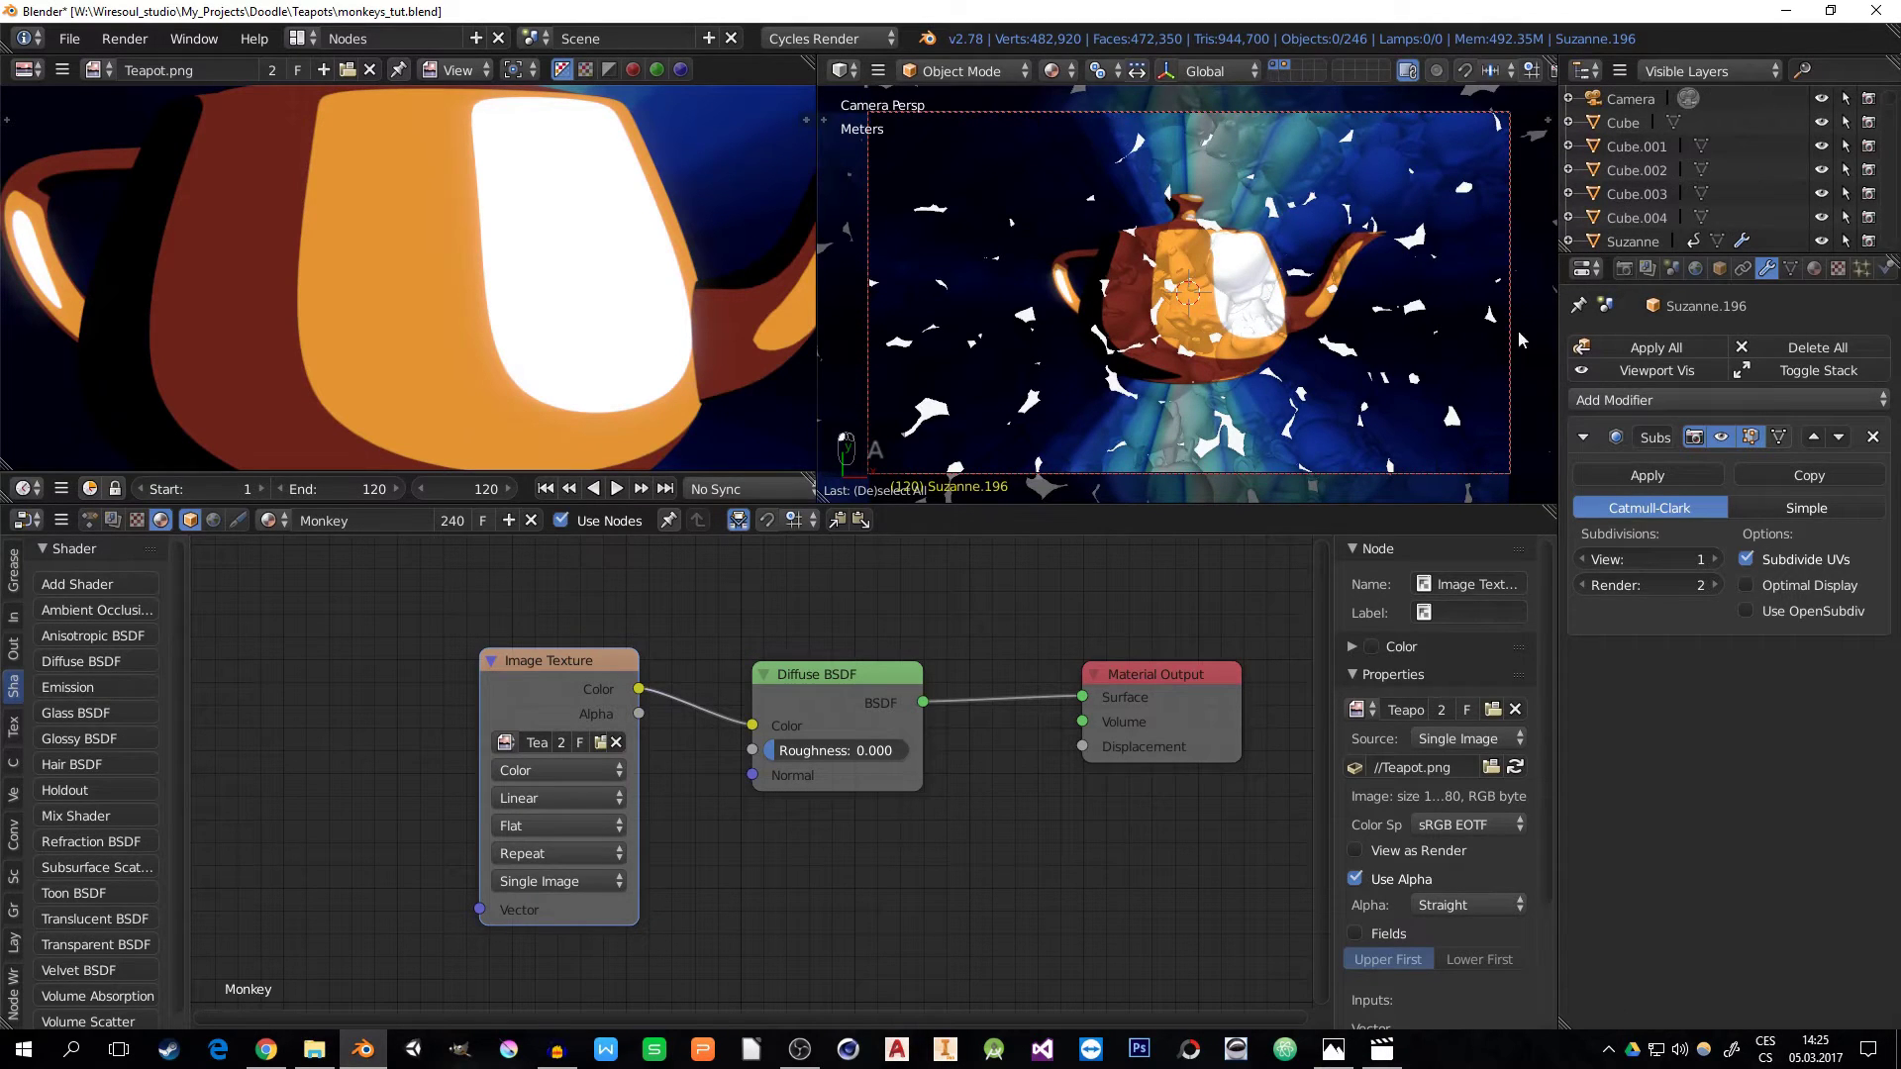
mouse_move(841, 856)
middle_down()
mouse_move(925, 838)
mouse_move(840, 837)
middle_up()
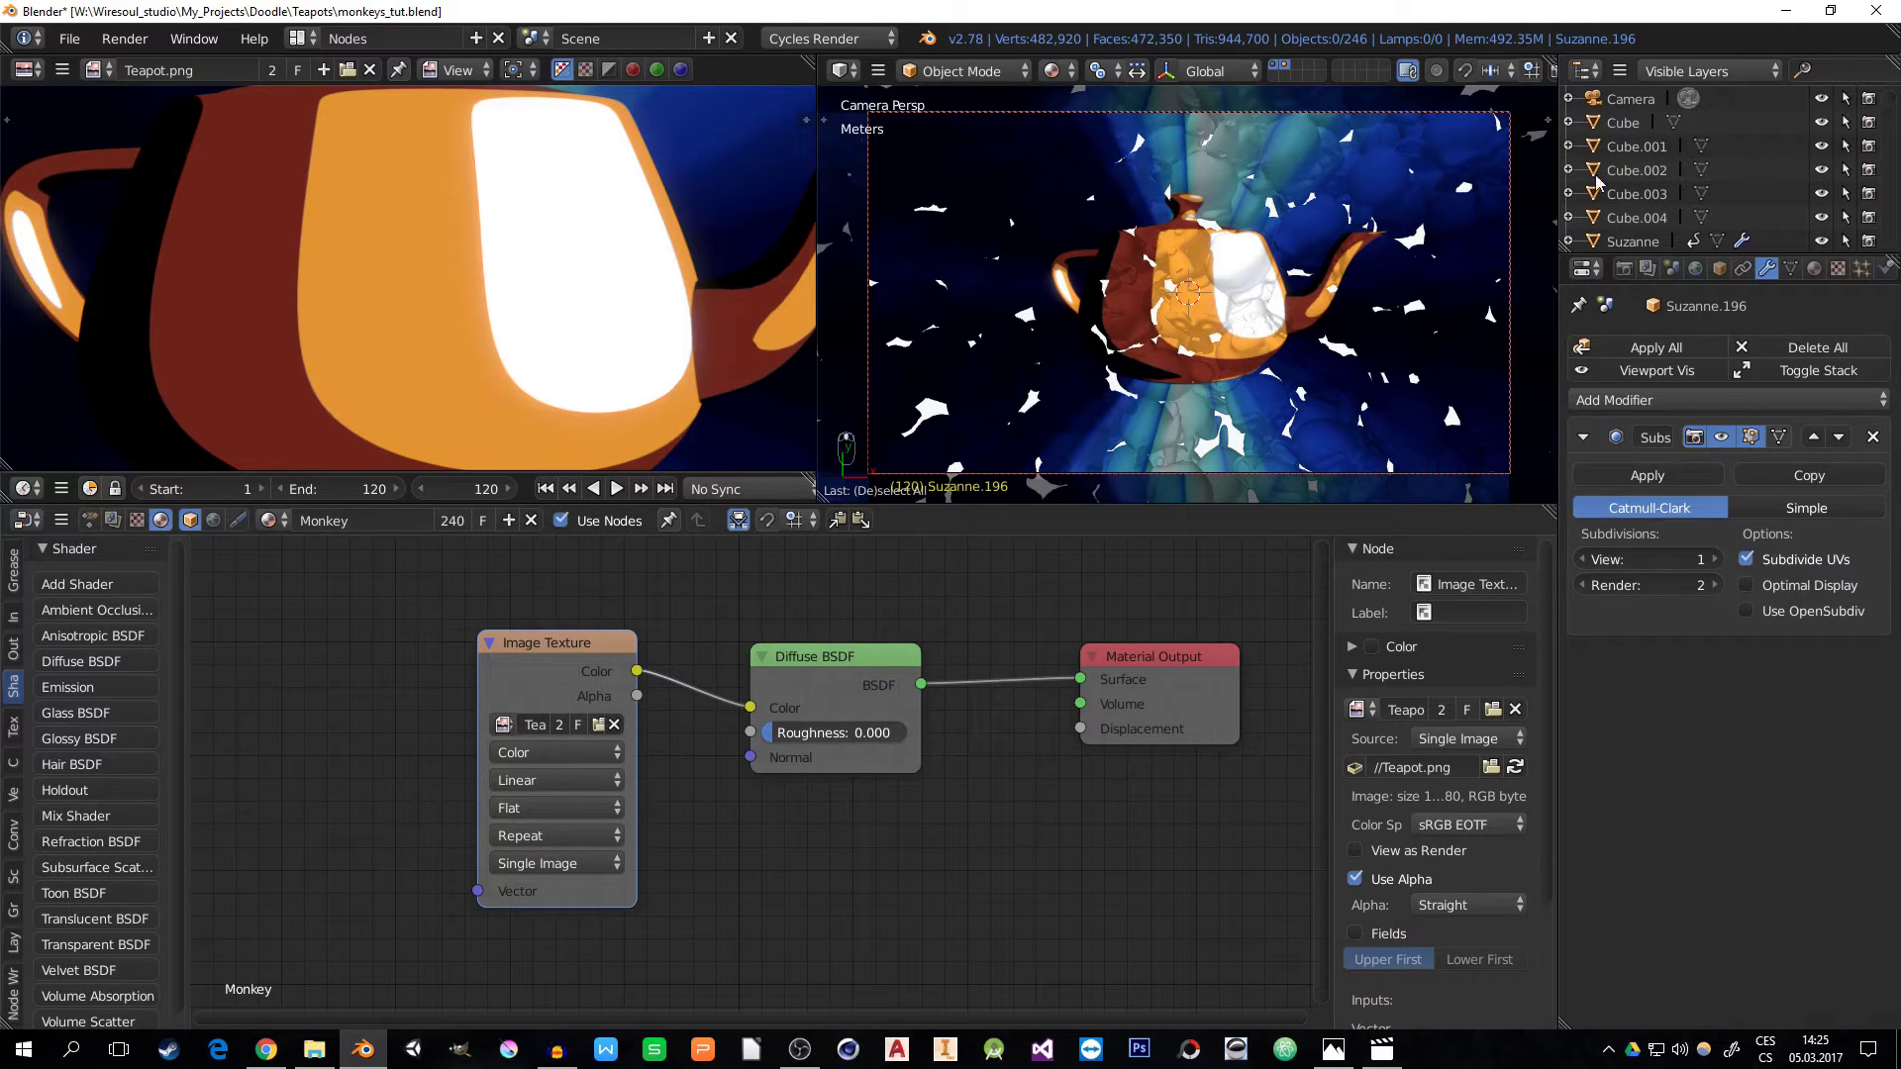
click(1623, 123)
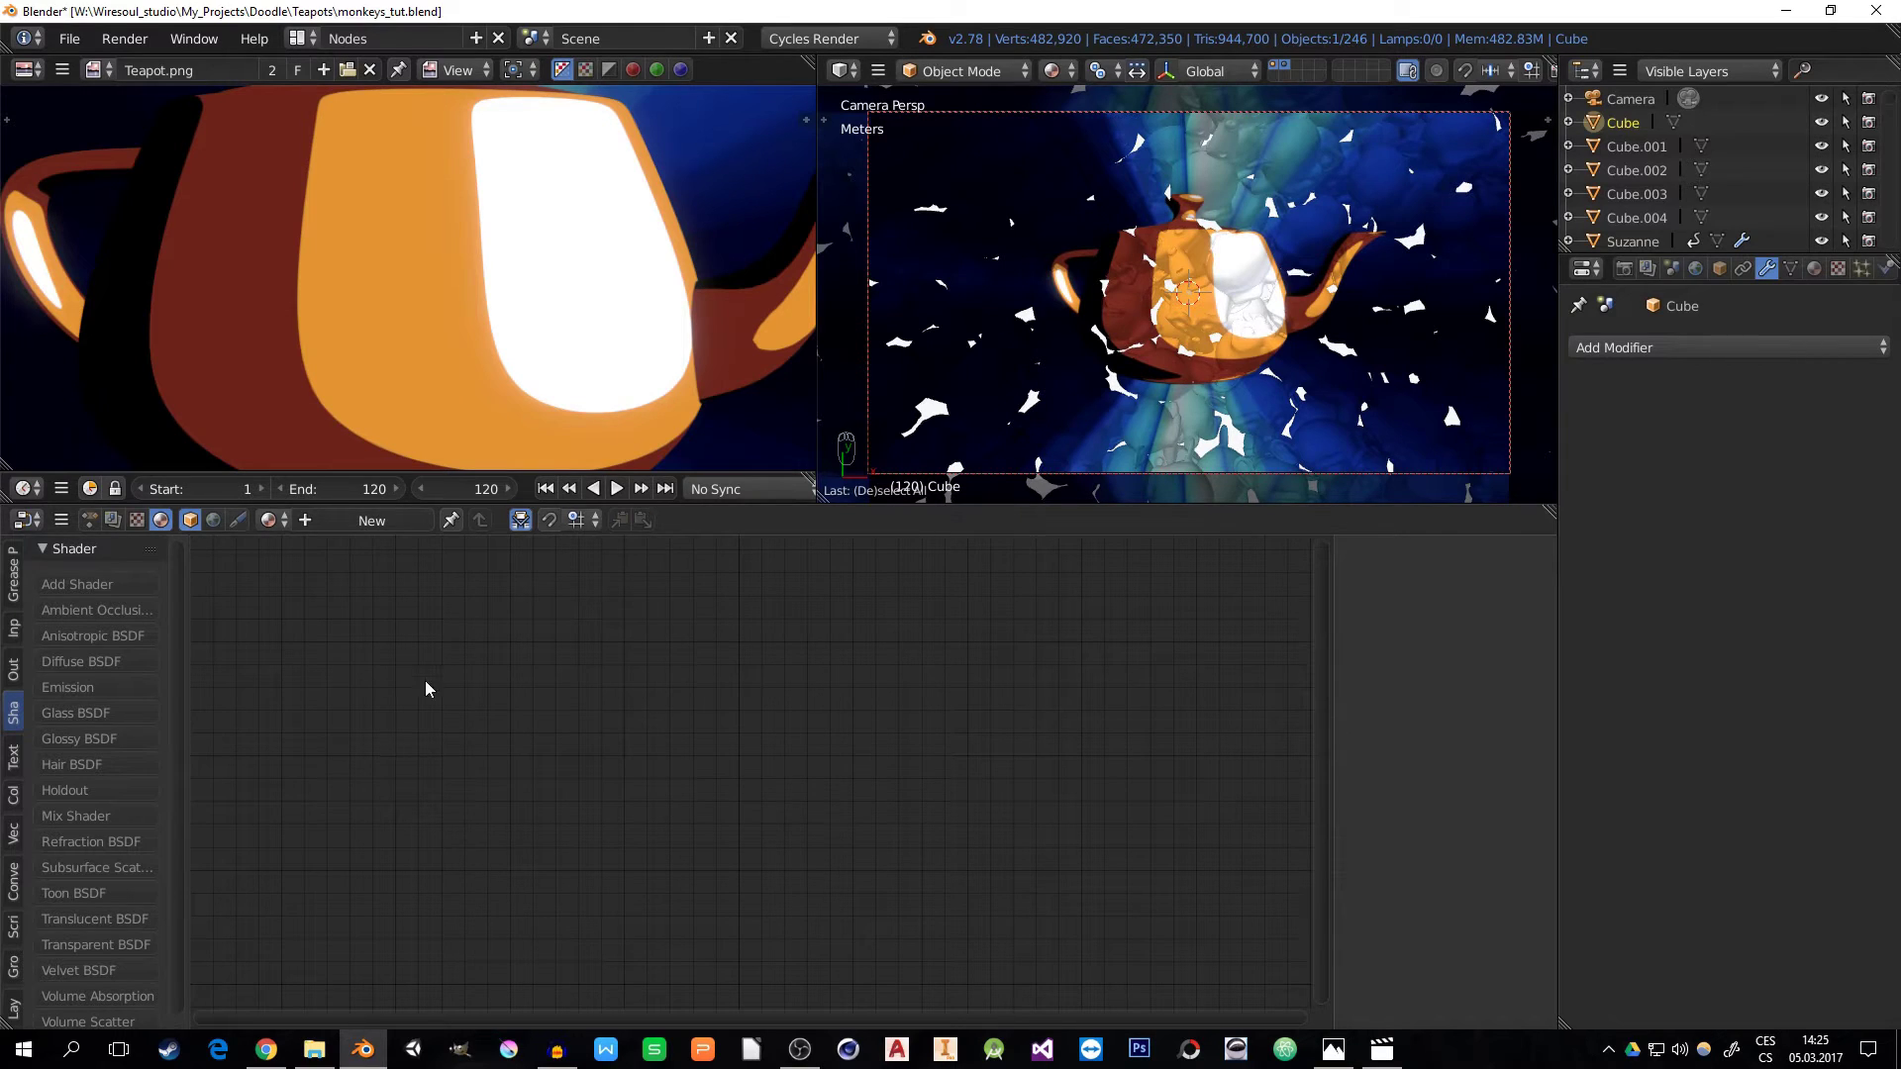
click(355, 520)
click(366, 520)
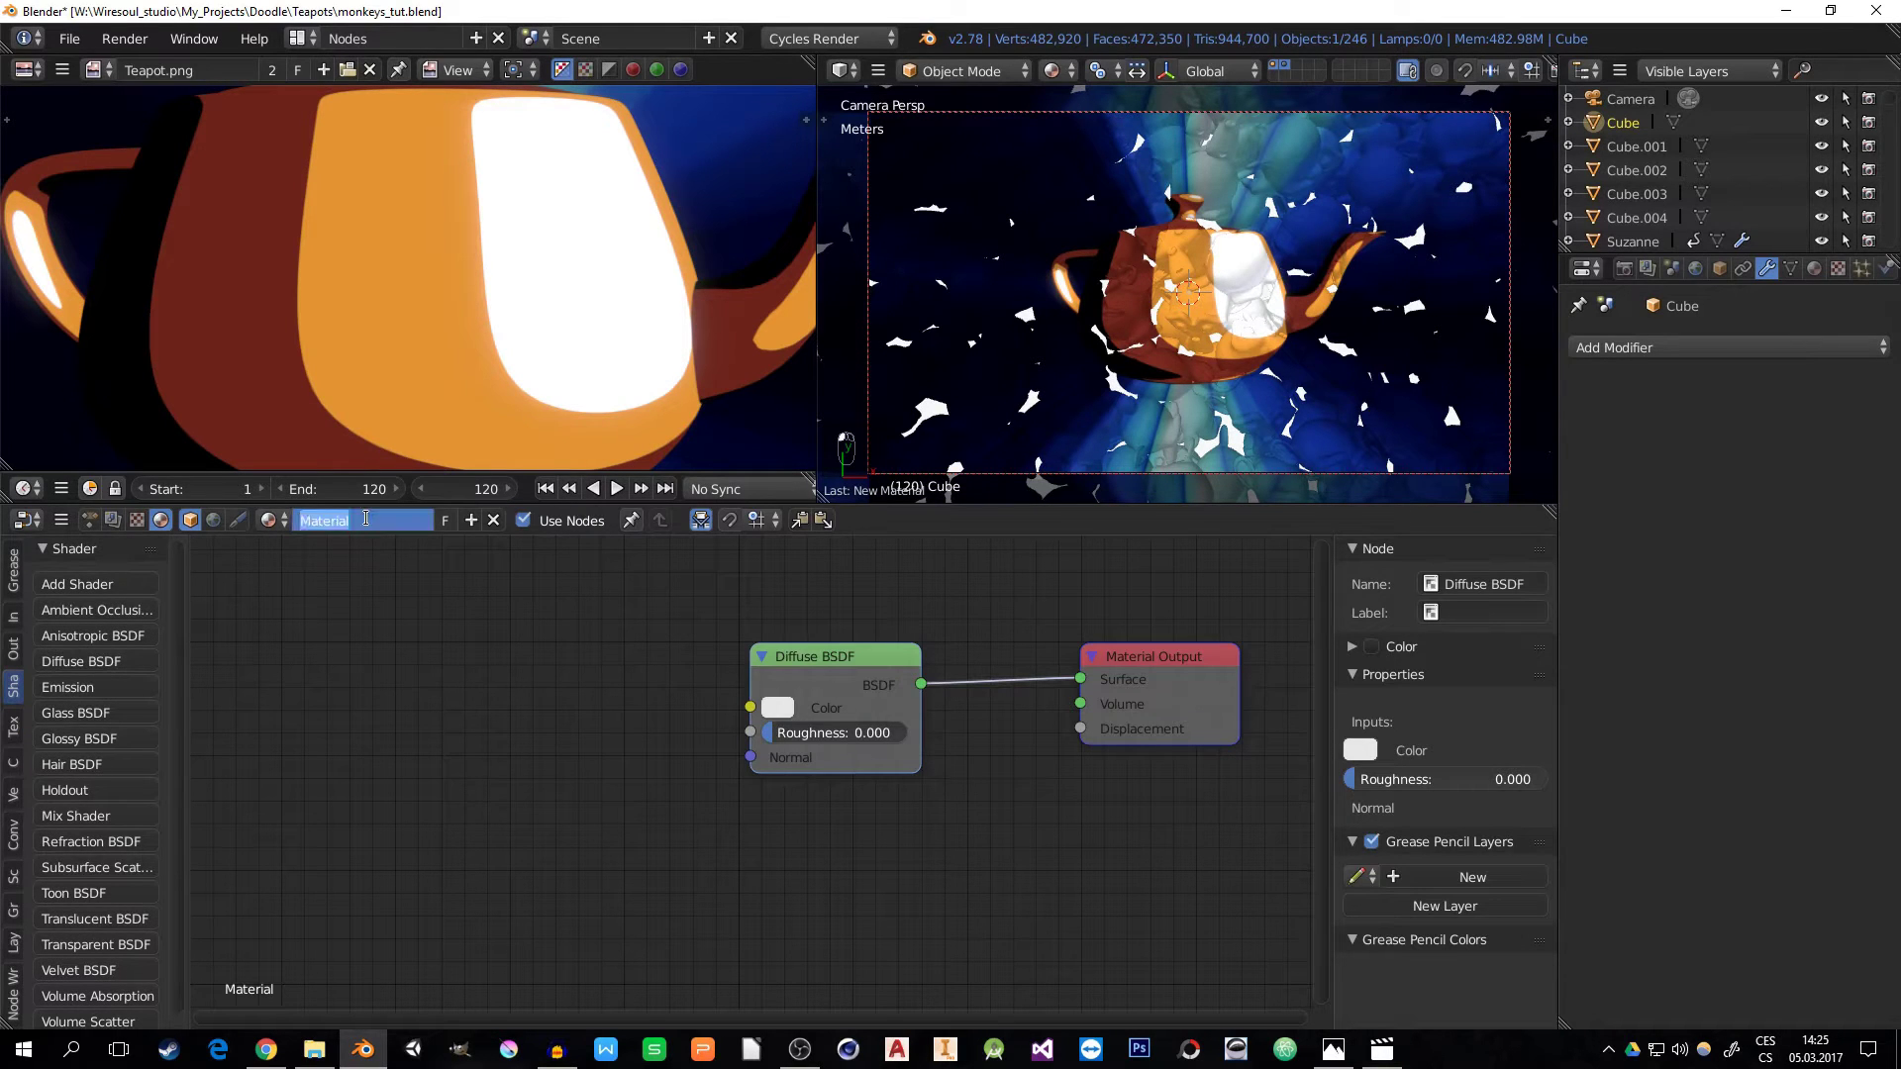
text(Ground)
key(Return)
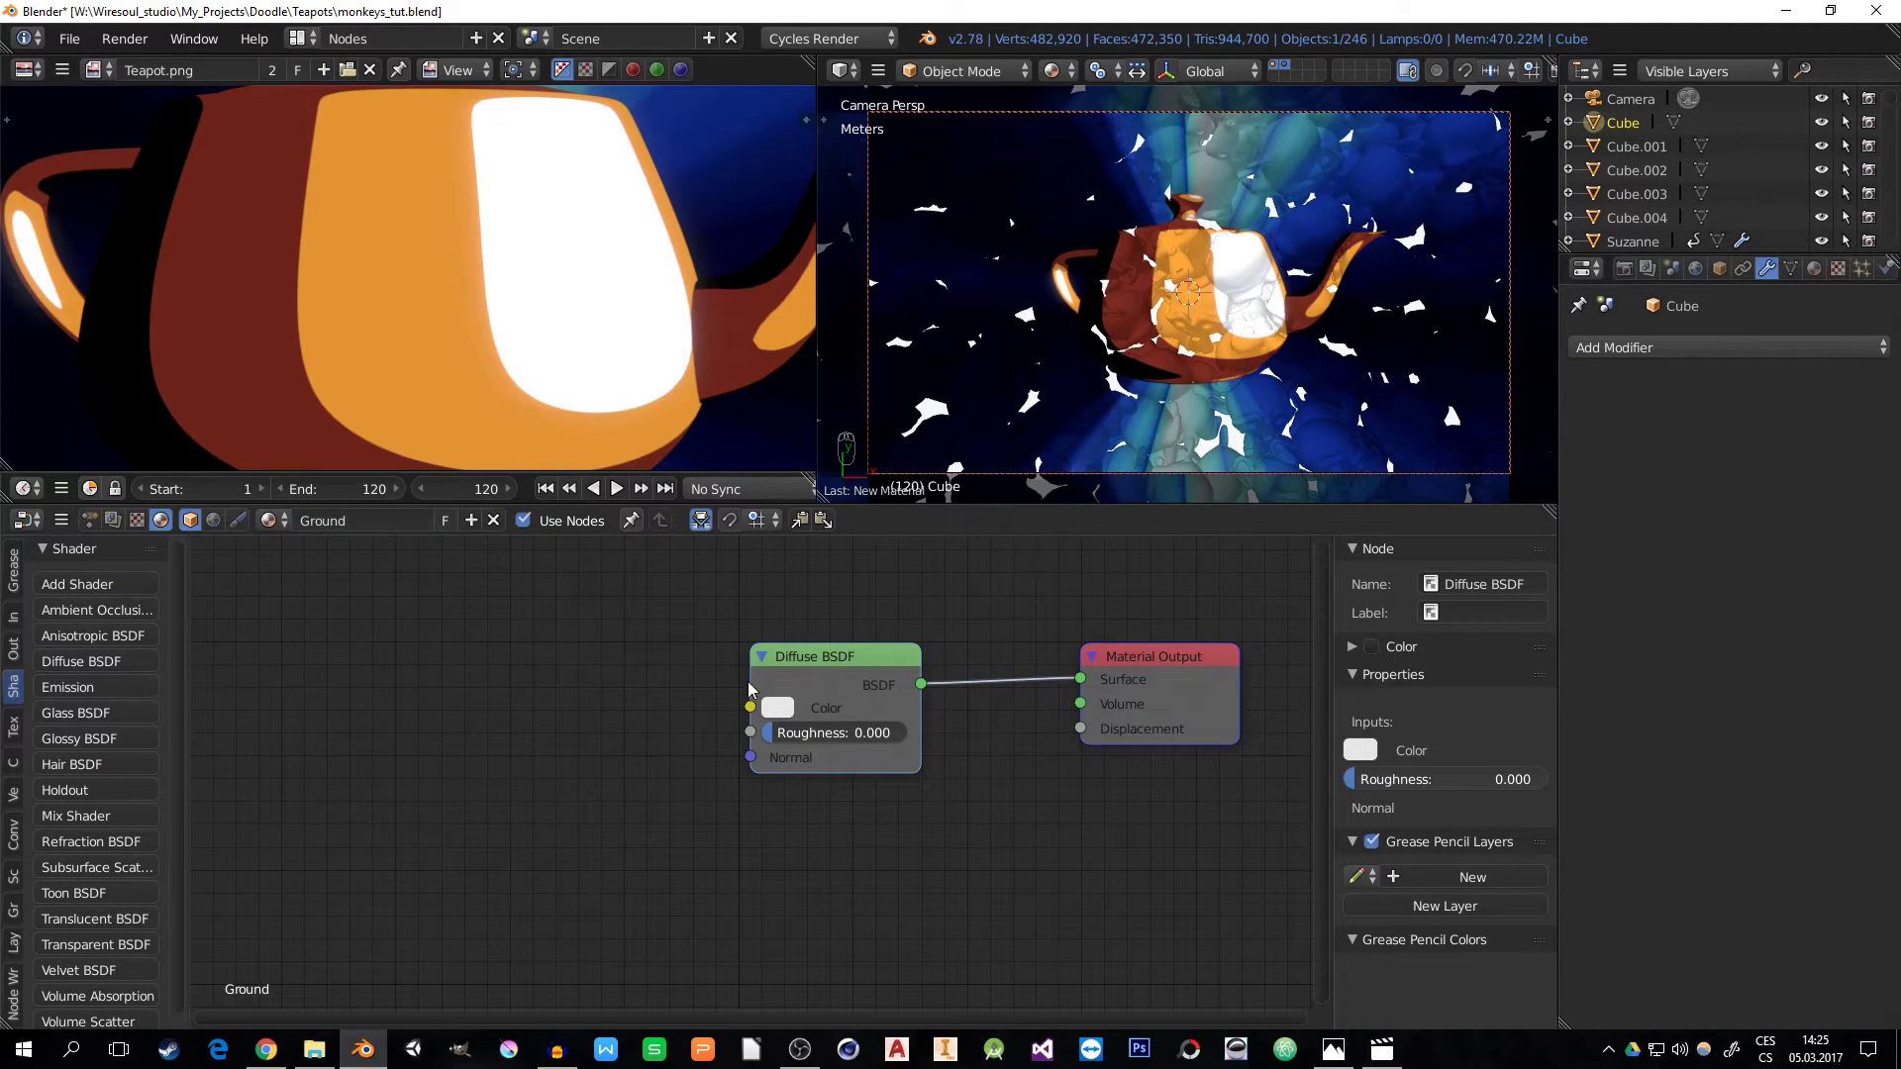
- Replace the Ground material's Diffuse BSDF with the Dielectric node group and connect its BSDF output to the Material Output's Surface
click(798, 661)
key(x)
key(shift+a)
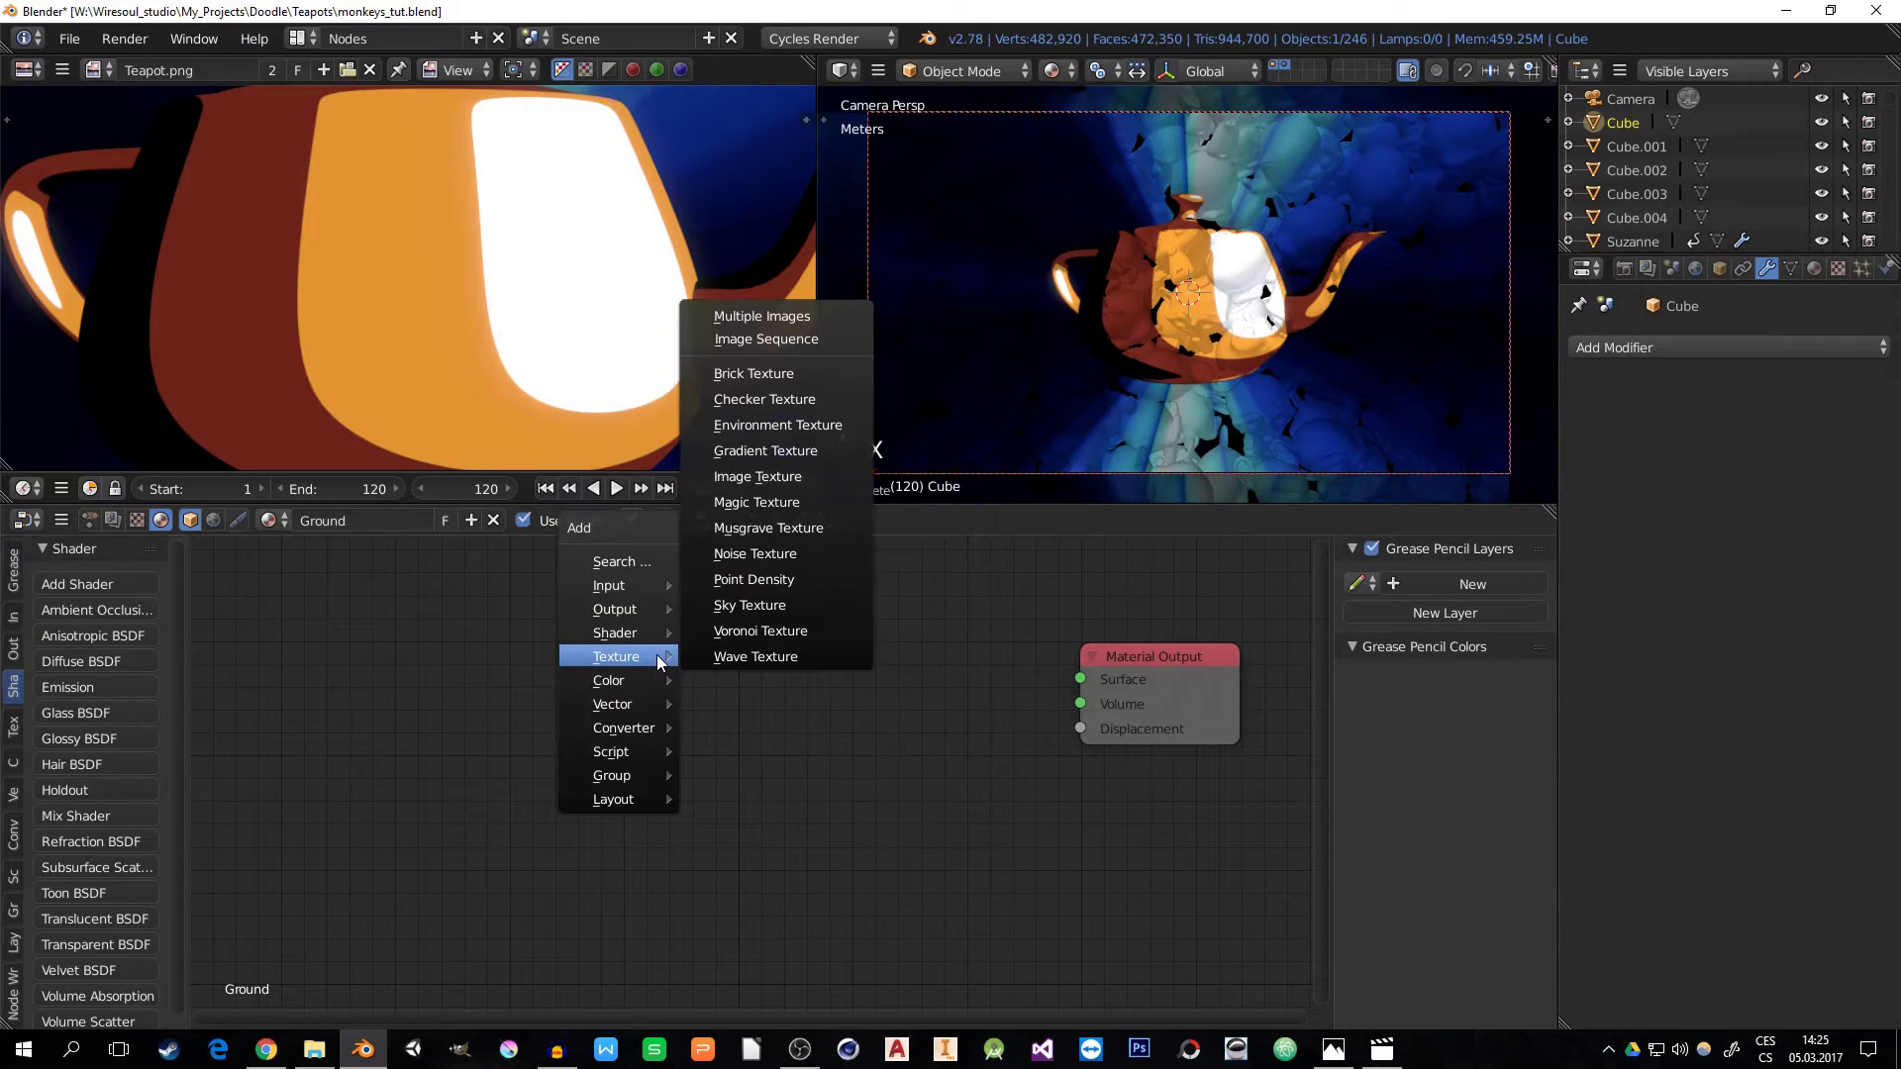
mouse_move(628, 782)
click(742, 838)
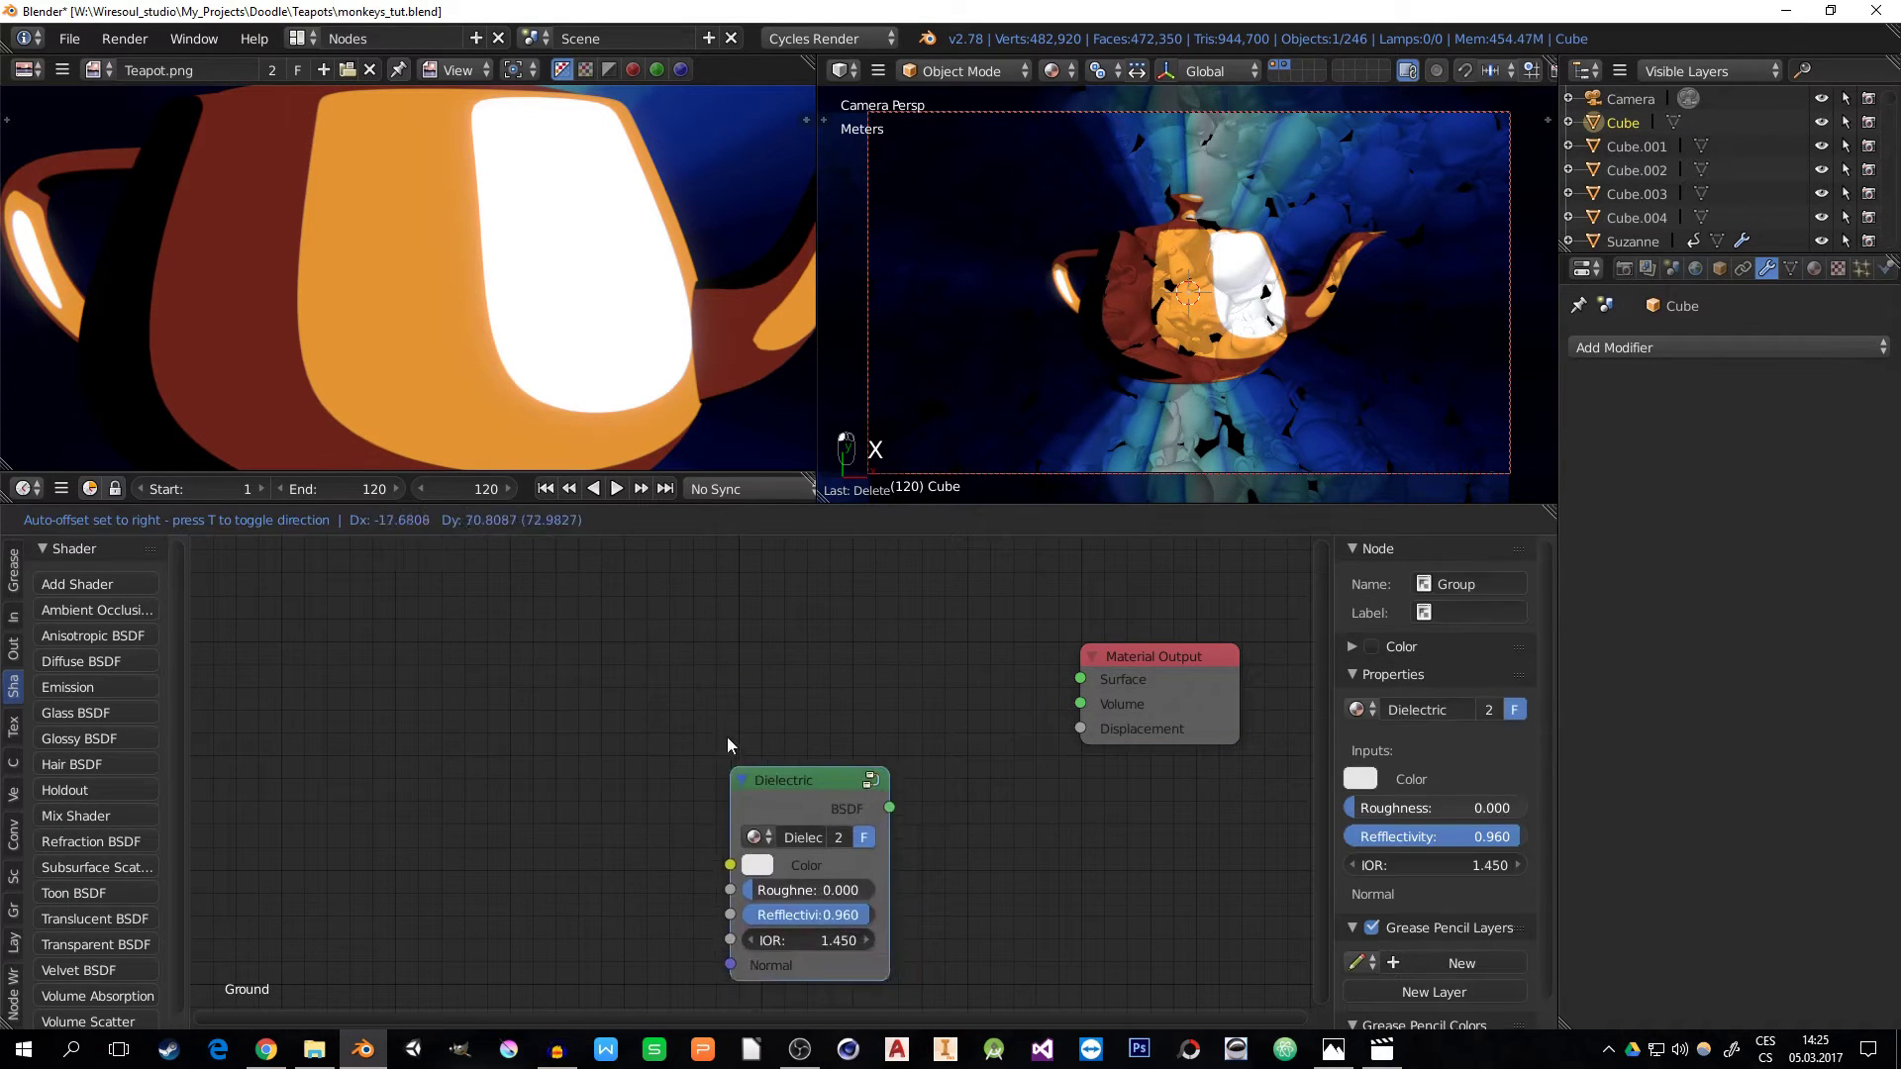
click(942, 679)
drag(931, 672, 1079, 679)
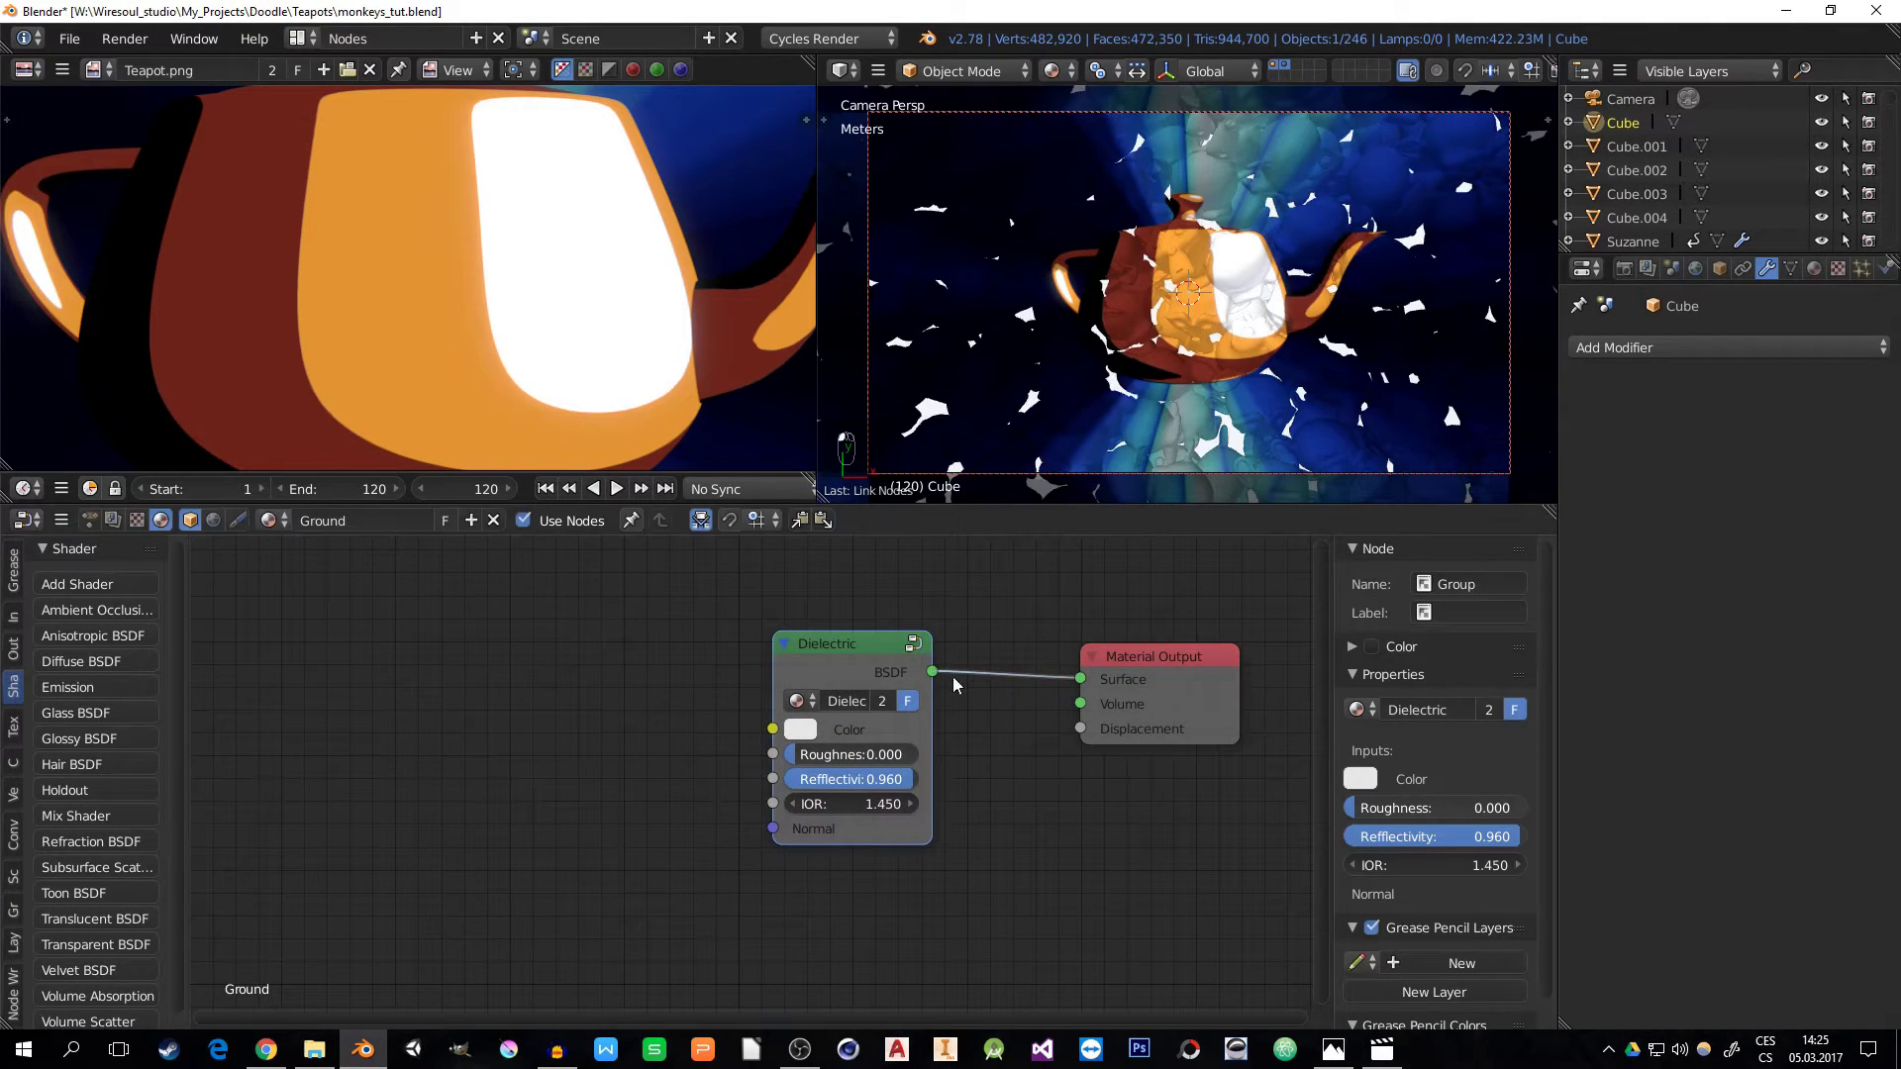
- Examine how the shader, Fresnel, Mix and Bump nodes are wired inside the Dielectric group, and return to the Ground material
key(Tab)
scroll(657, 887, down, 3)
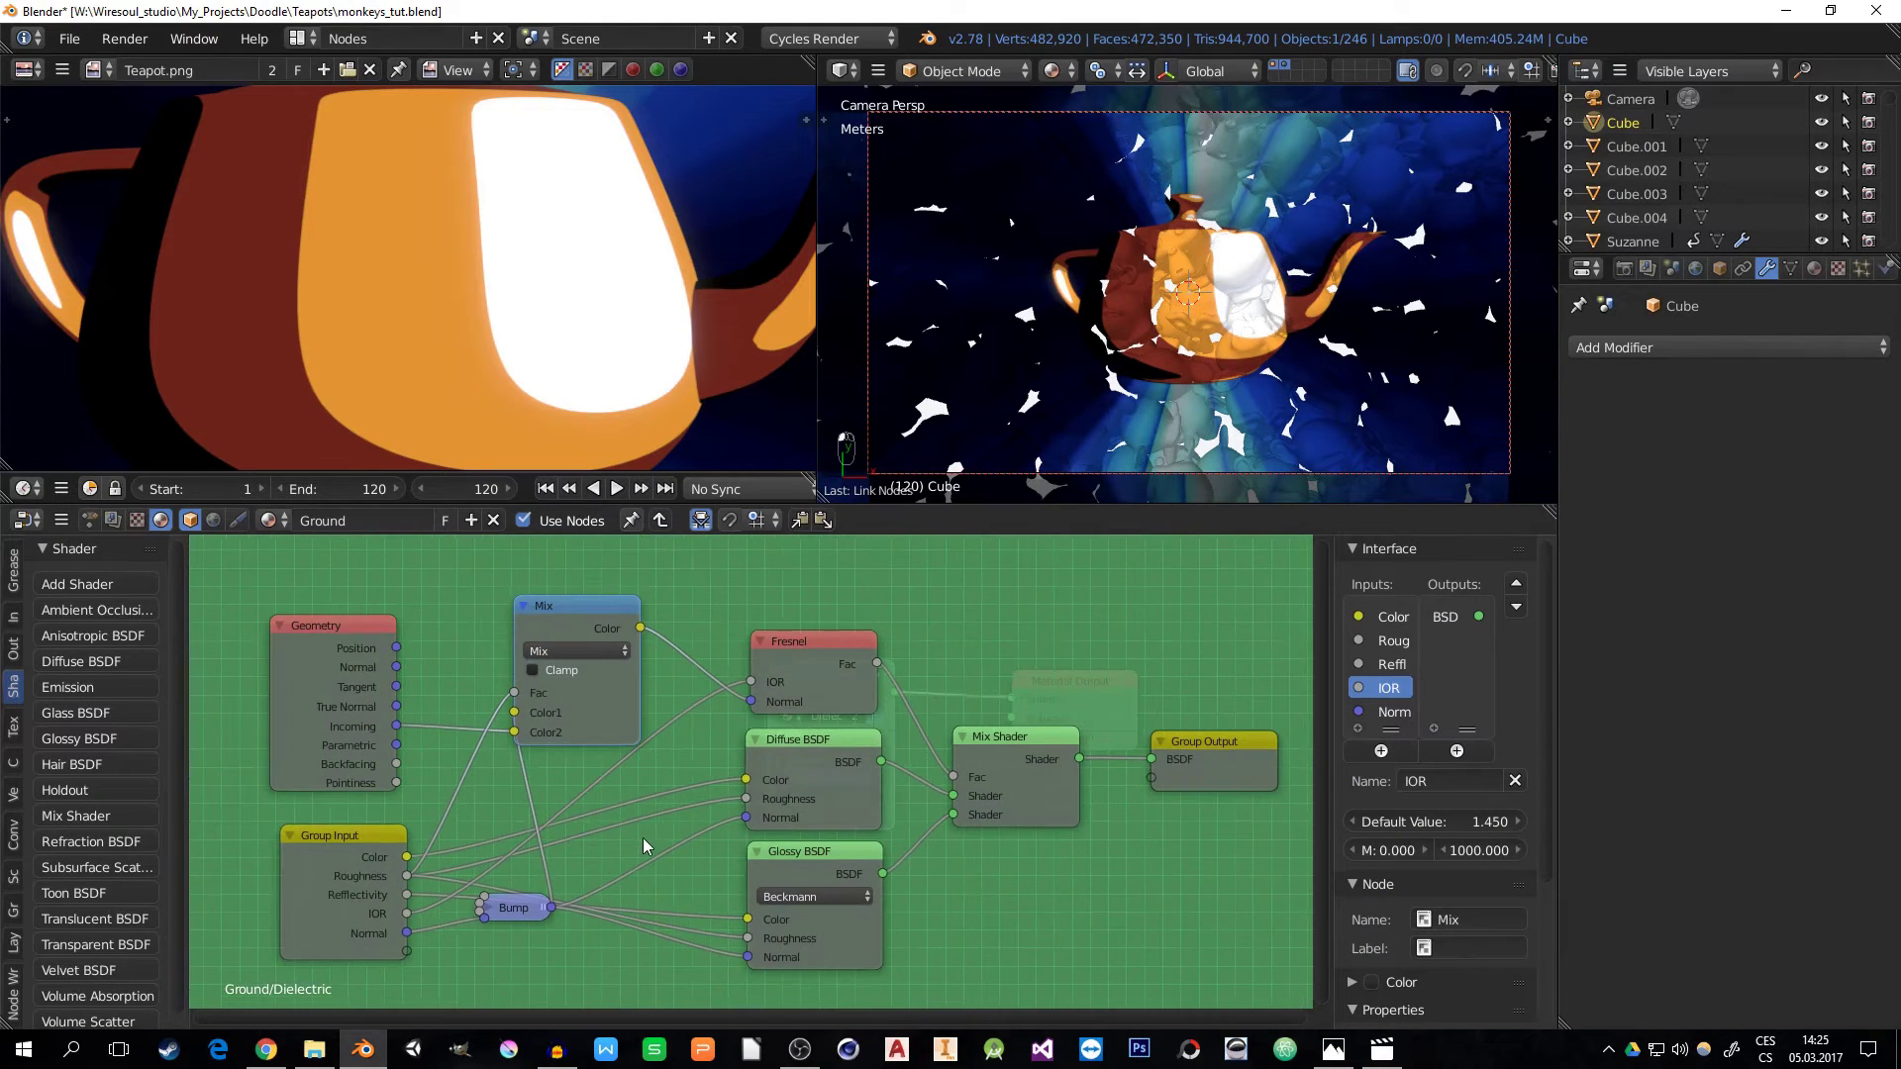
middle_drag(643, 838, 636, 779)
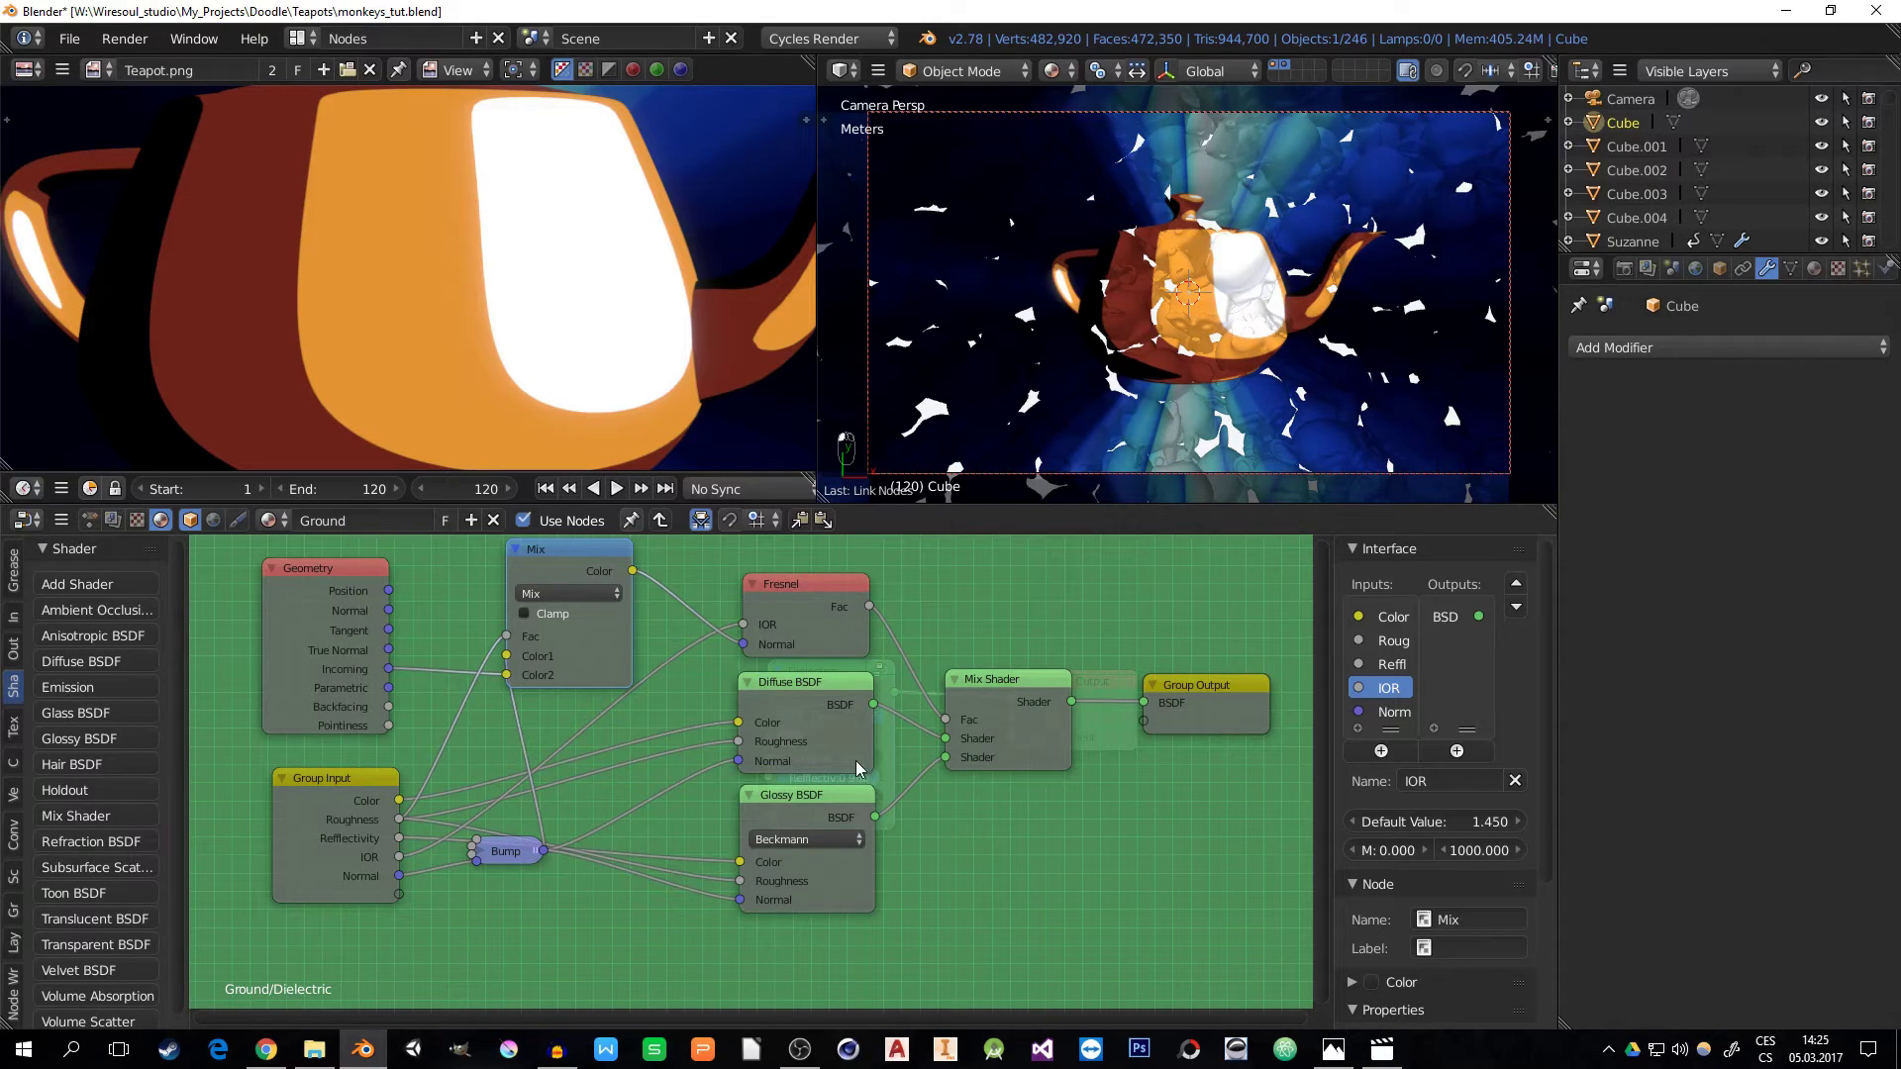
click(777, 686)
click(803, 793)
click(996, 698)
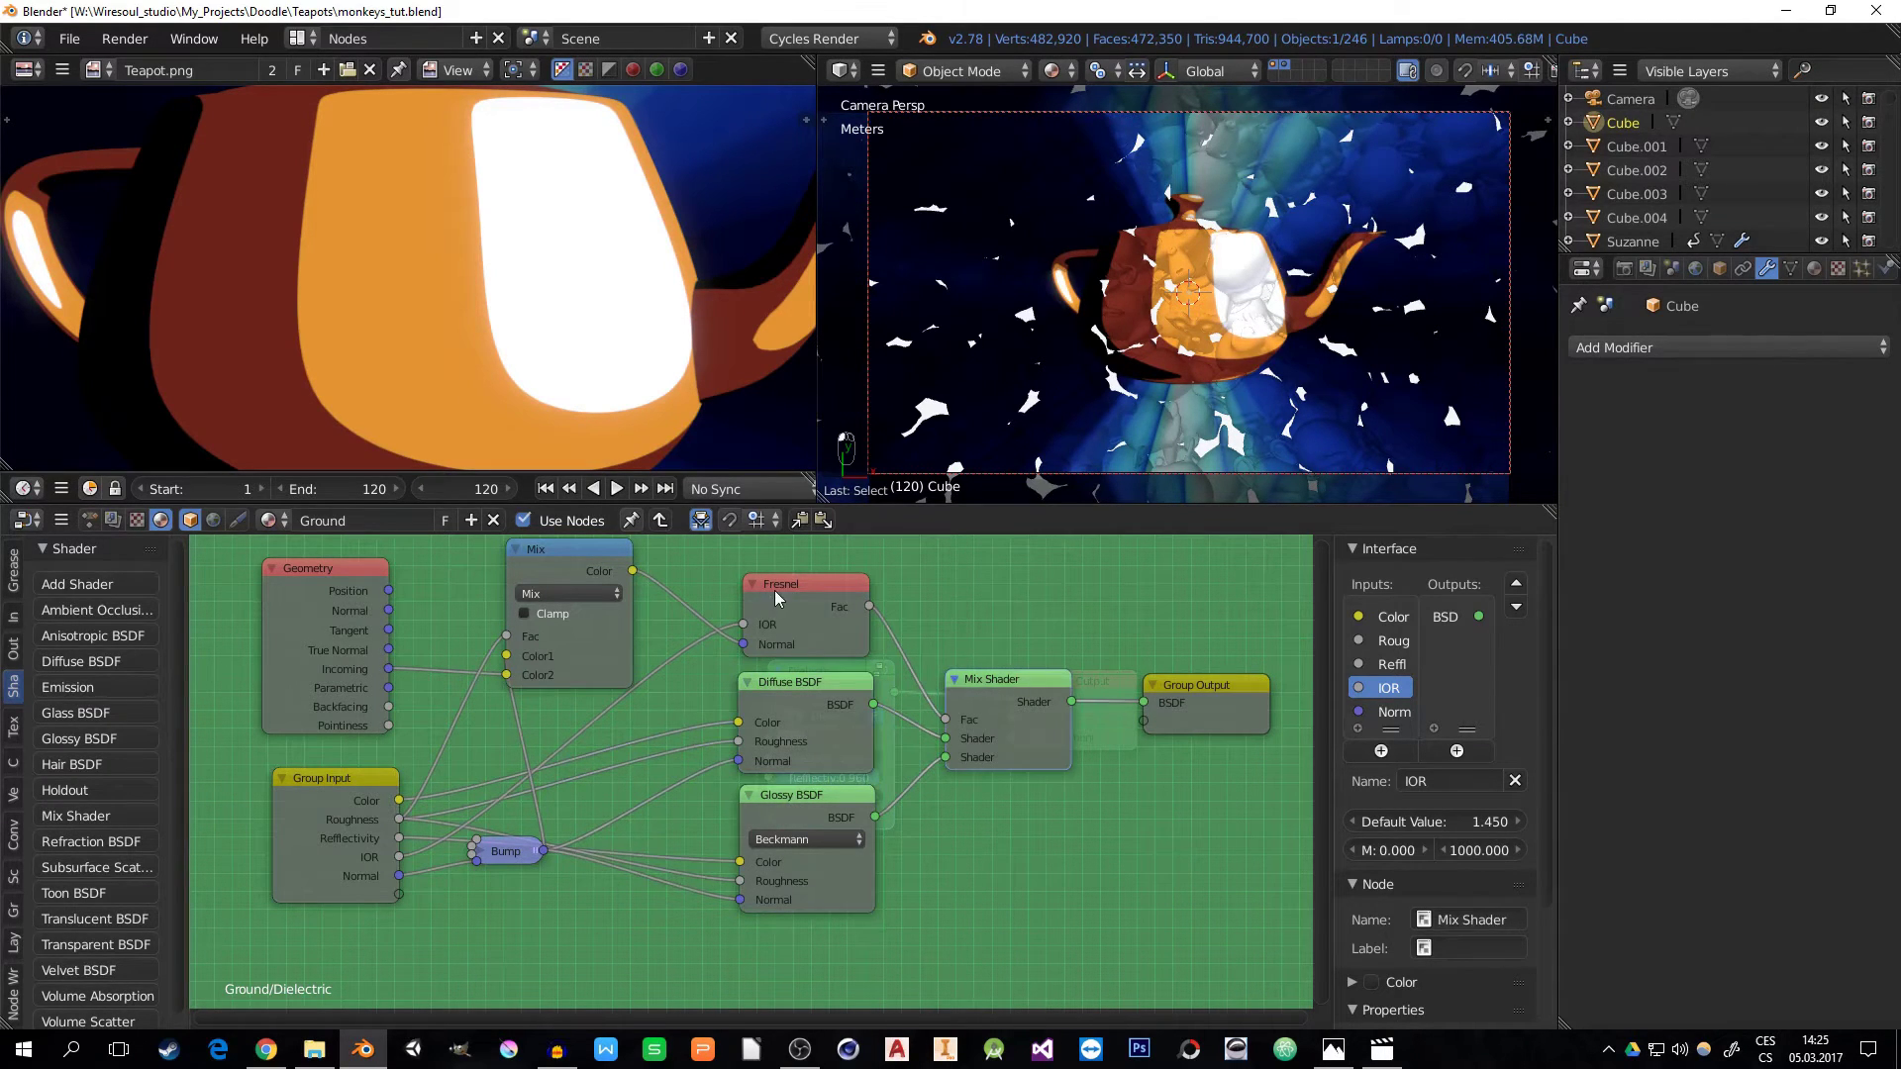
click(777, 590)
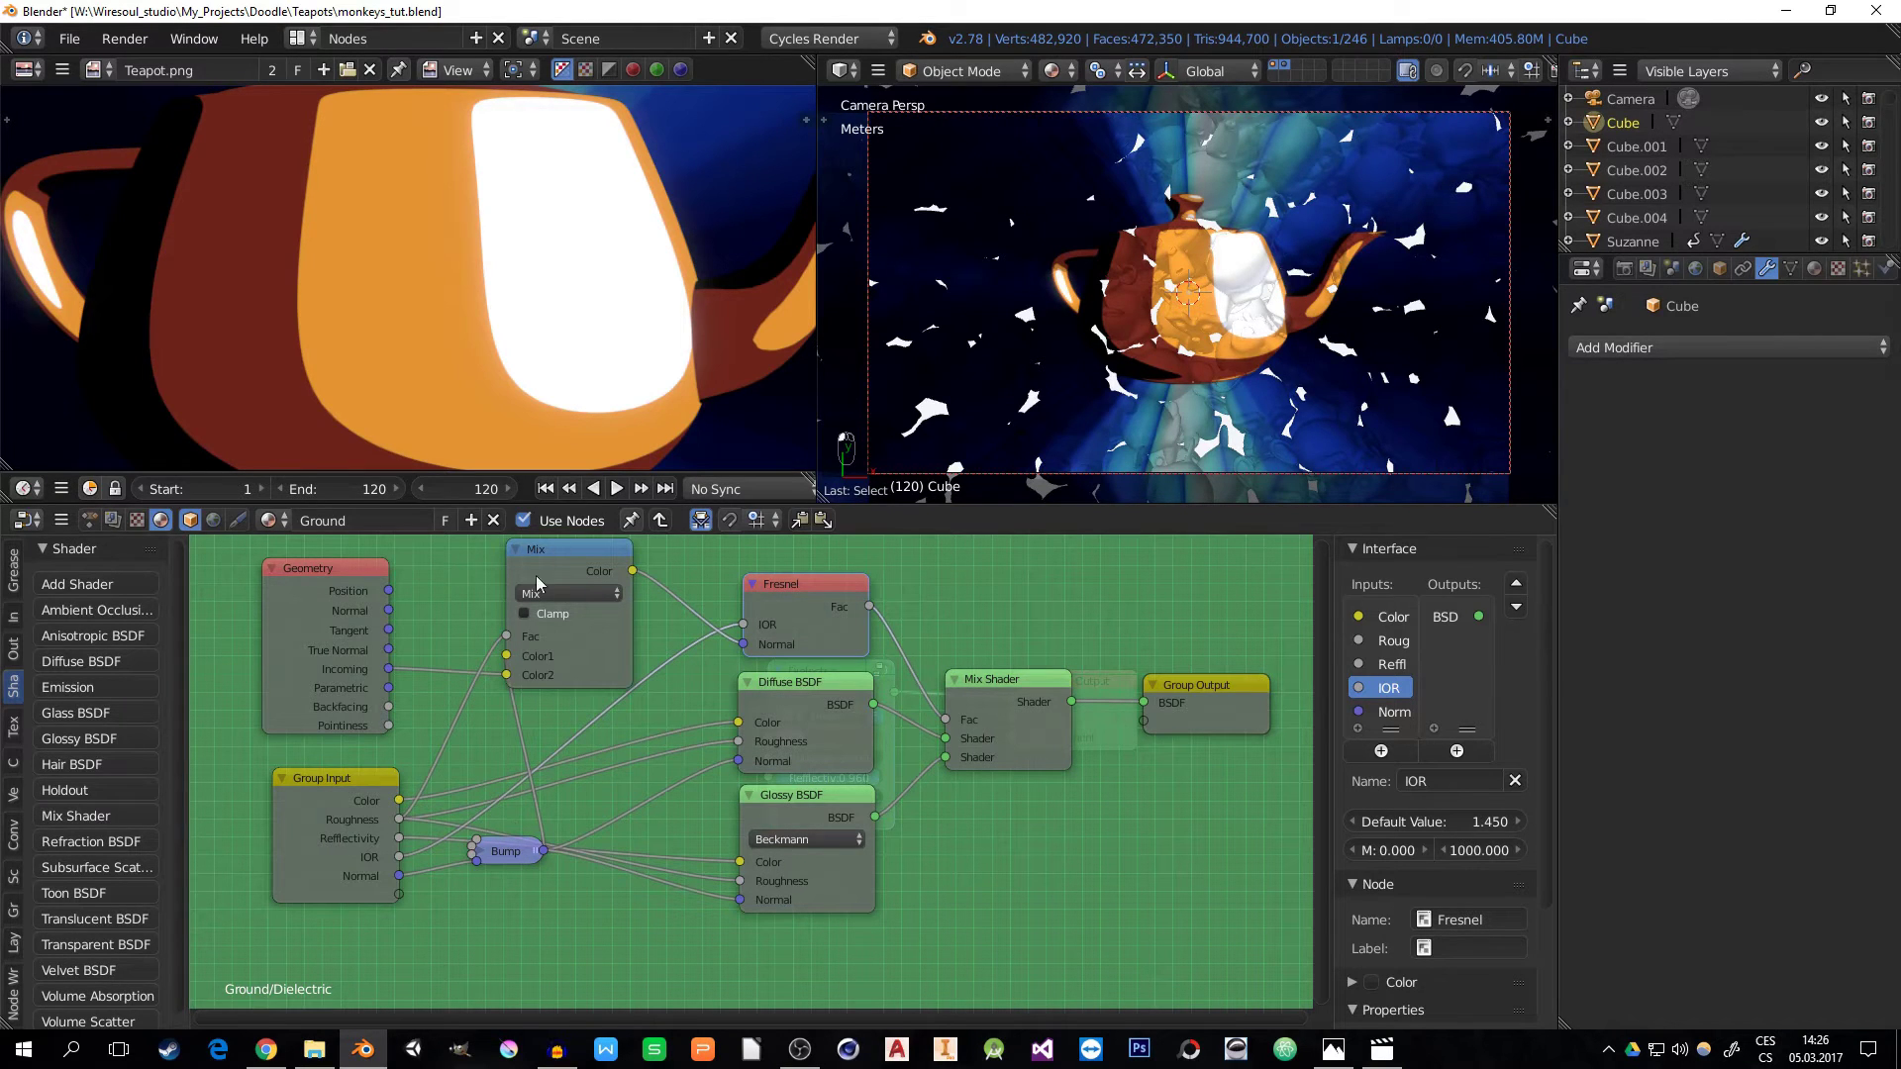
click(498, 847)
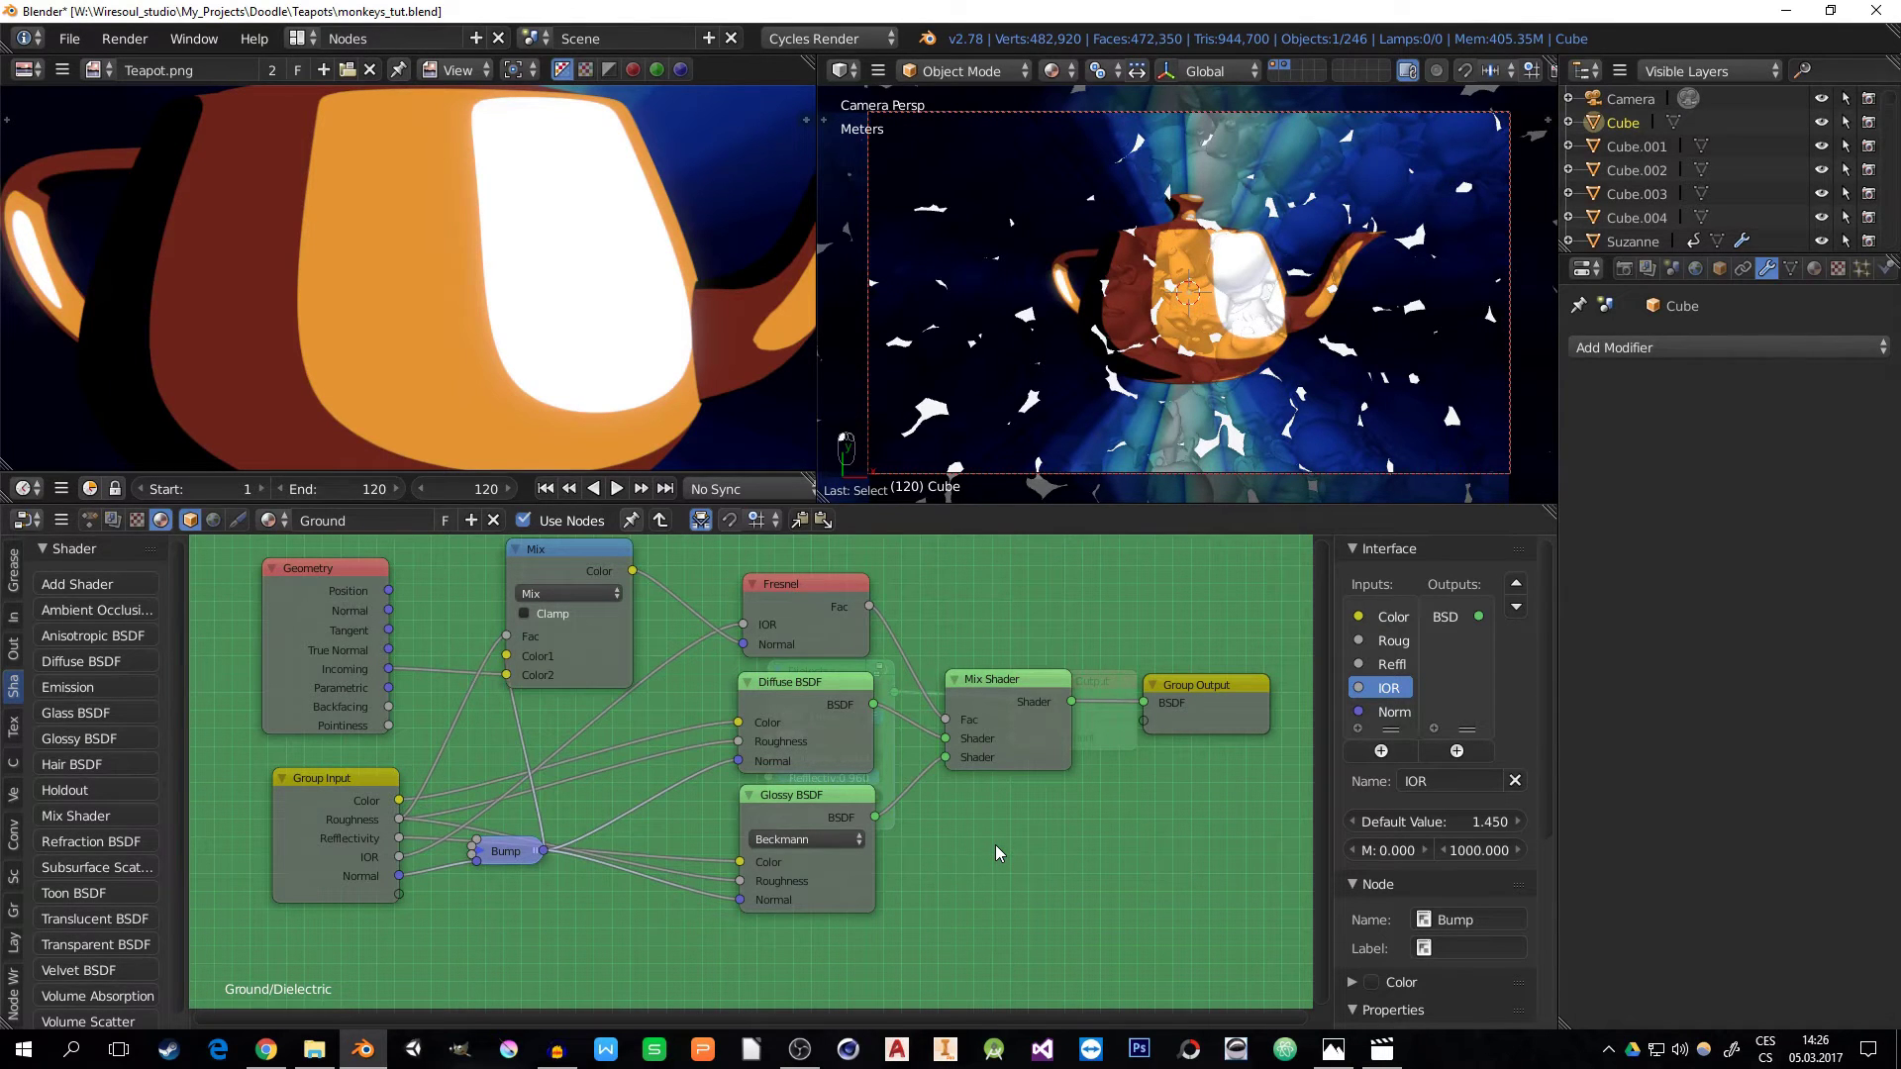
key(Tab)
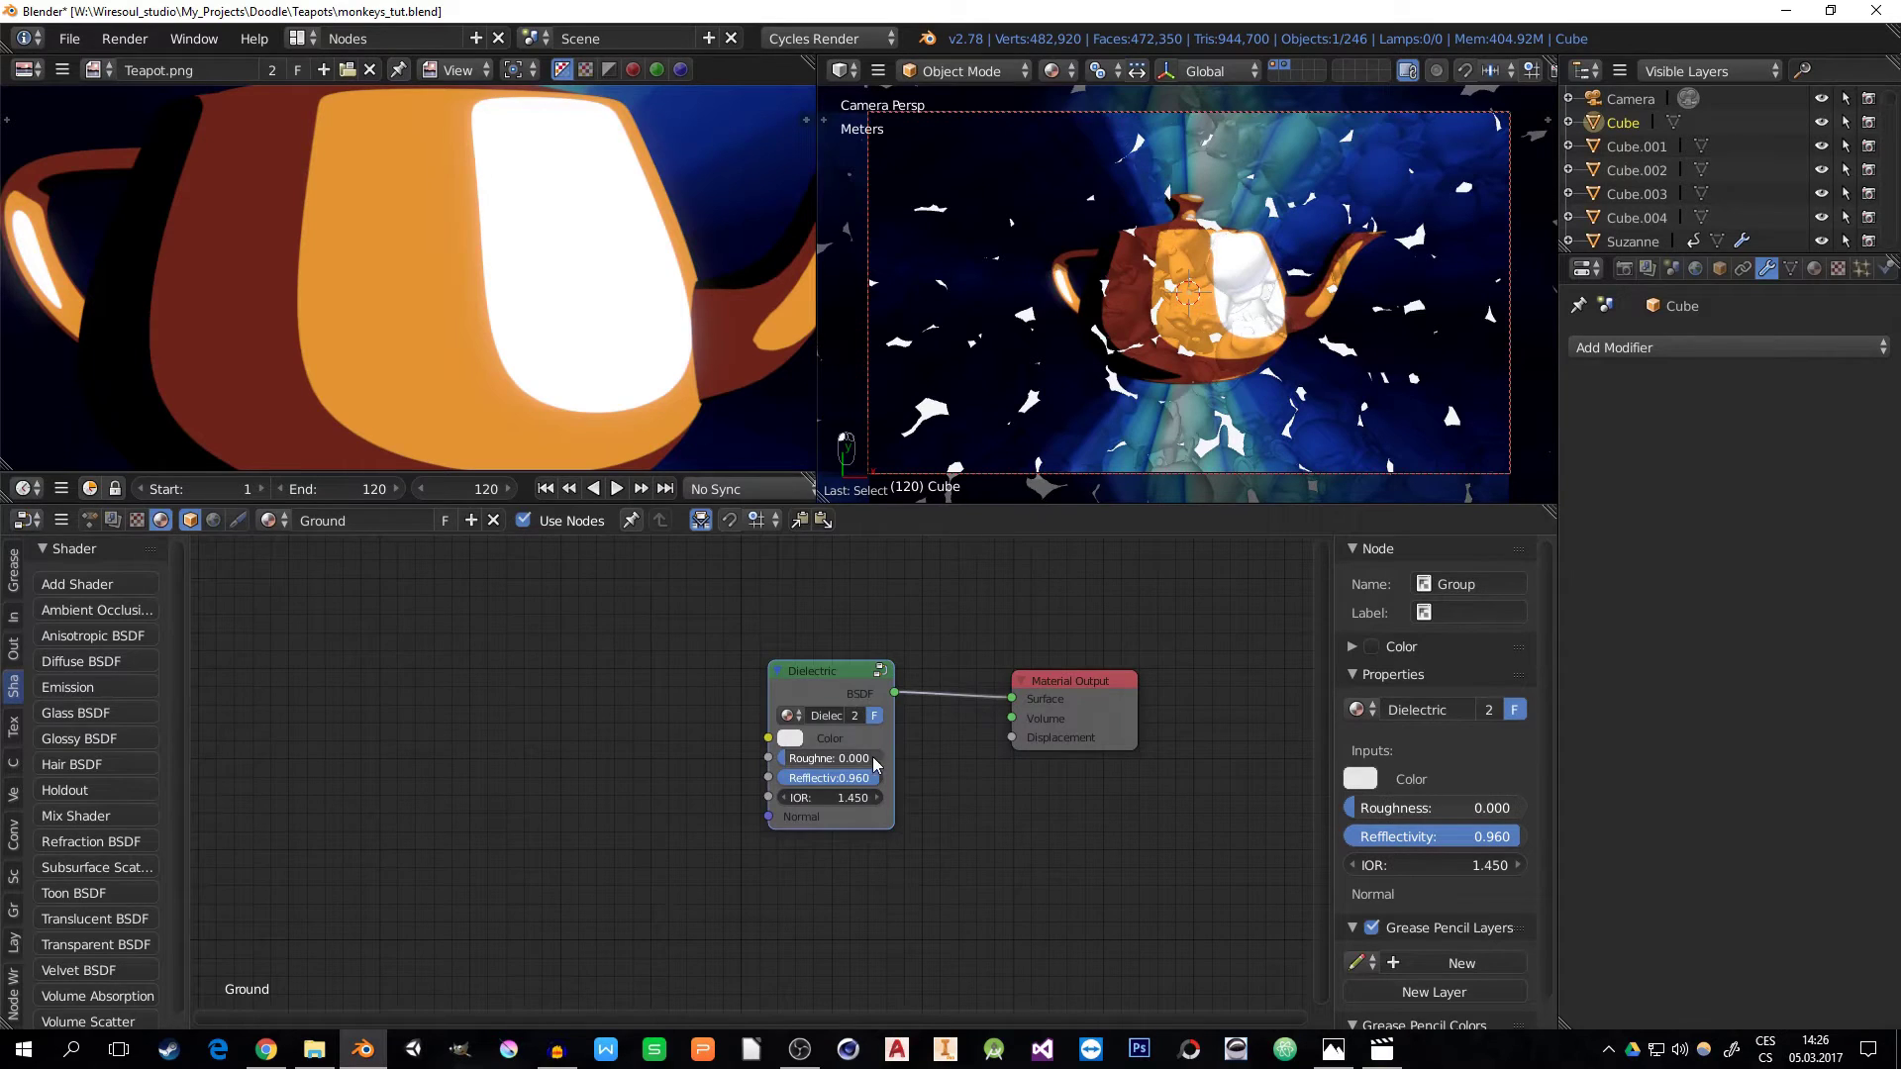
- Set the Dielectric node's color to near black (RGB 0.005), roughness to 0.275 and reflectivity to 0.220, and move it nearer the output
scroll(871, 733, up, 3)
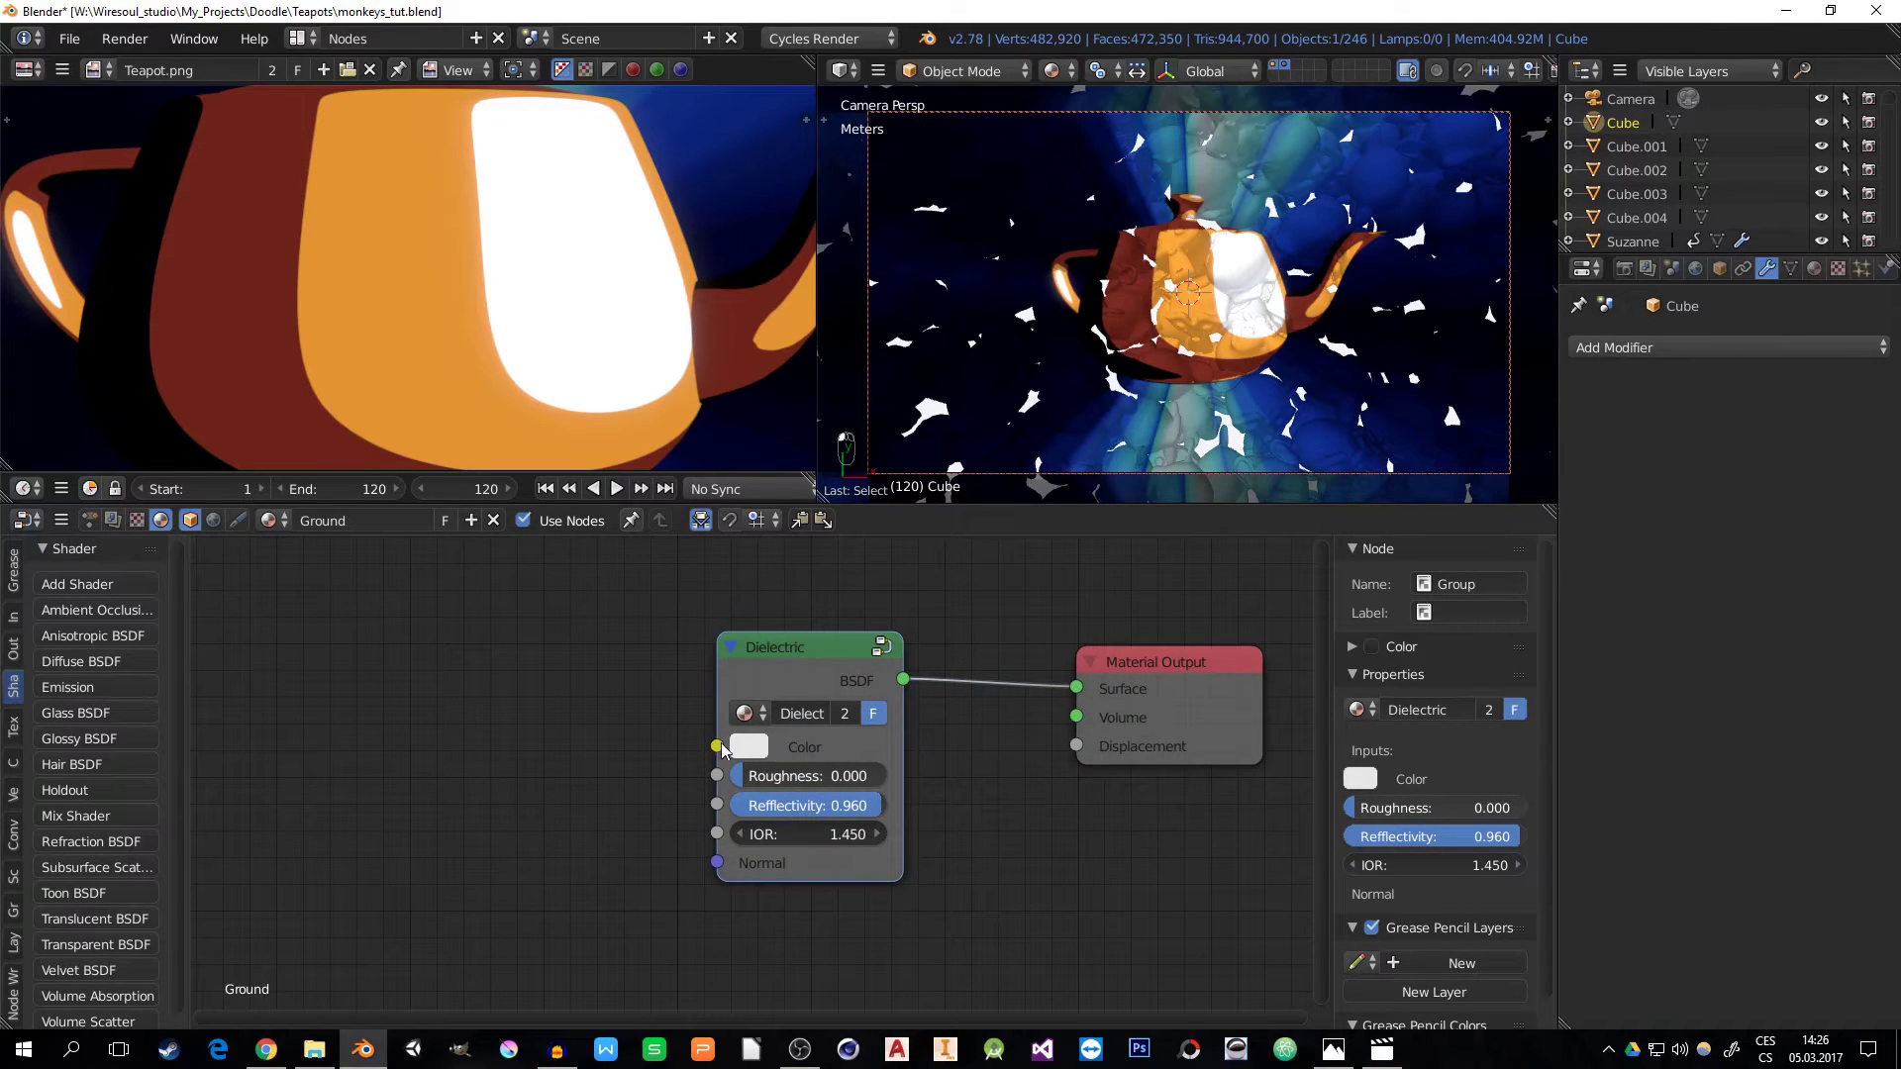
click(749, 747)
drag(962, 515, 959, 546)
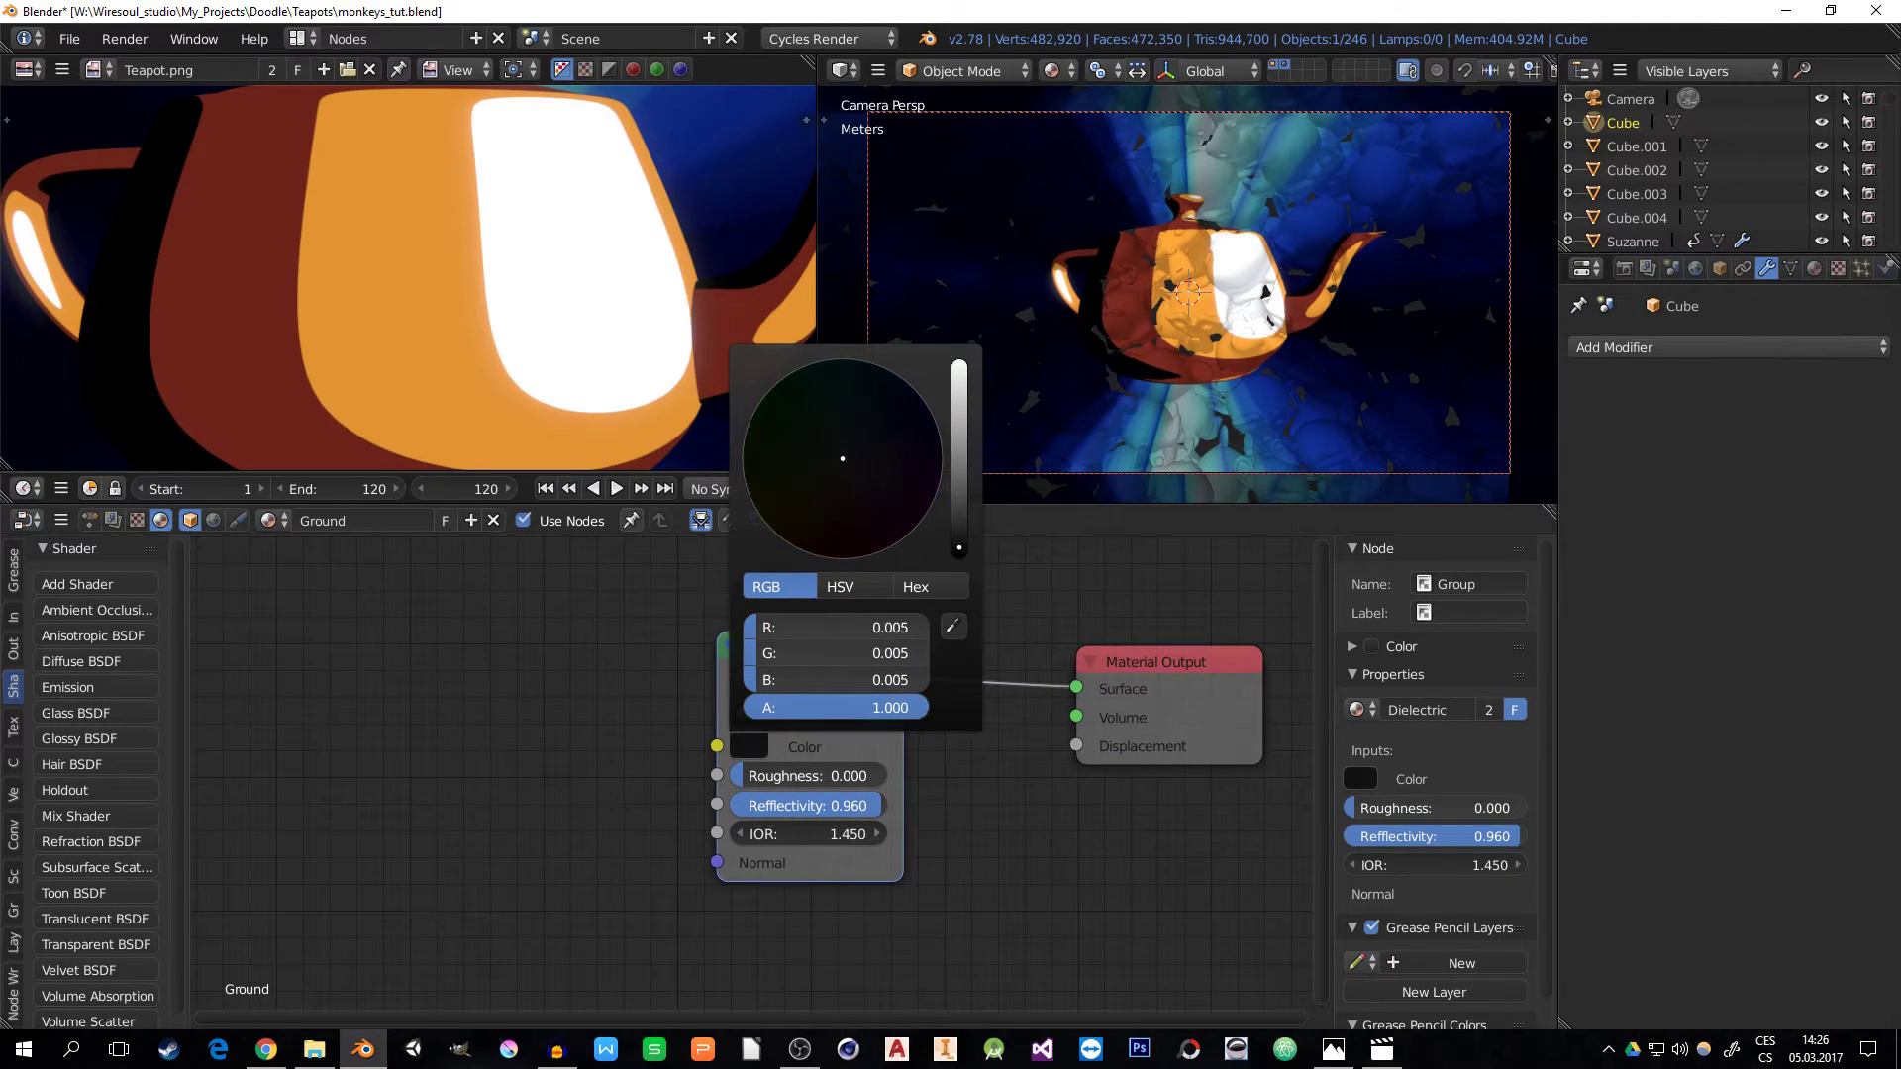
drag(793, 775, 886, 775)
drag(834, 776, 745, 776)
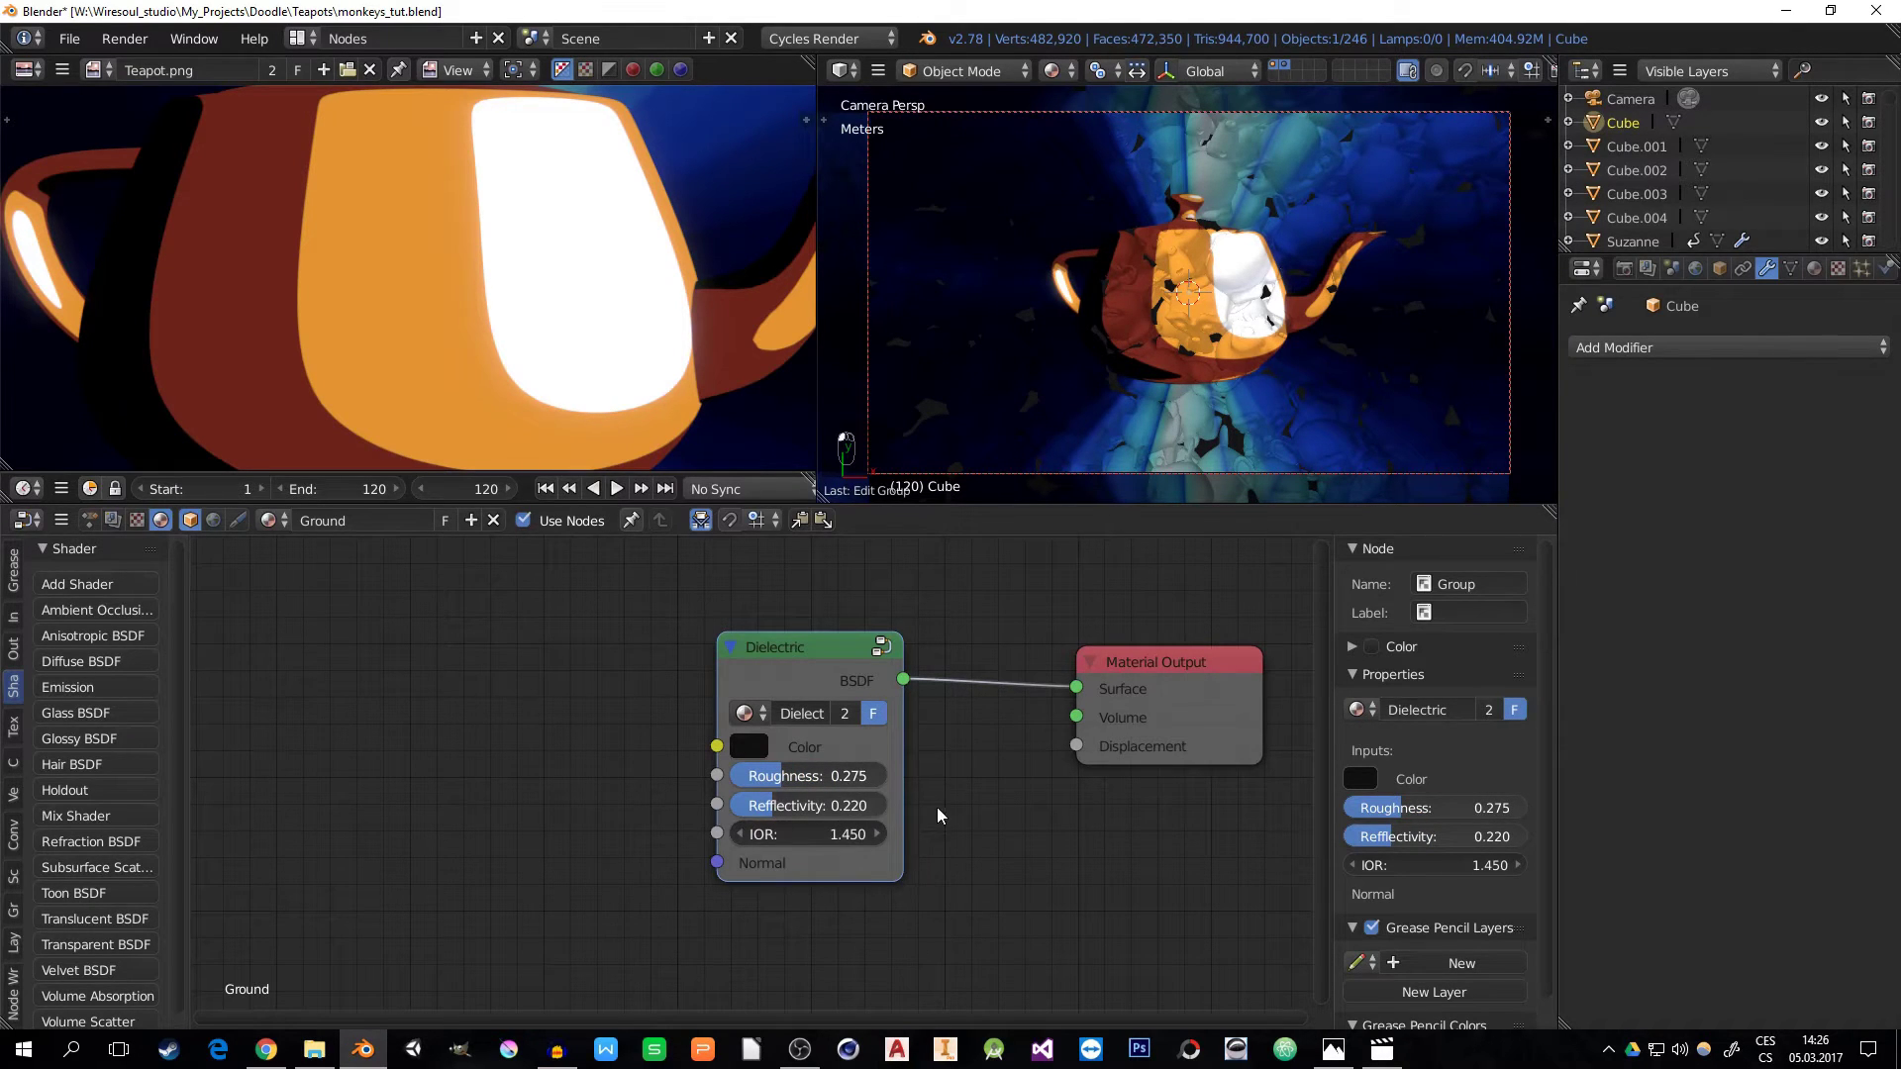
drag(792, 650, 843, 651)
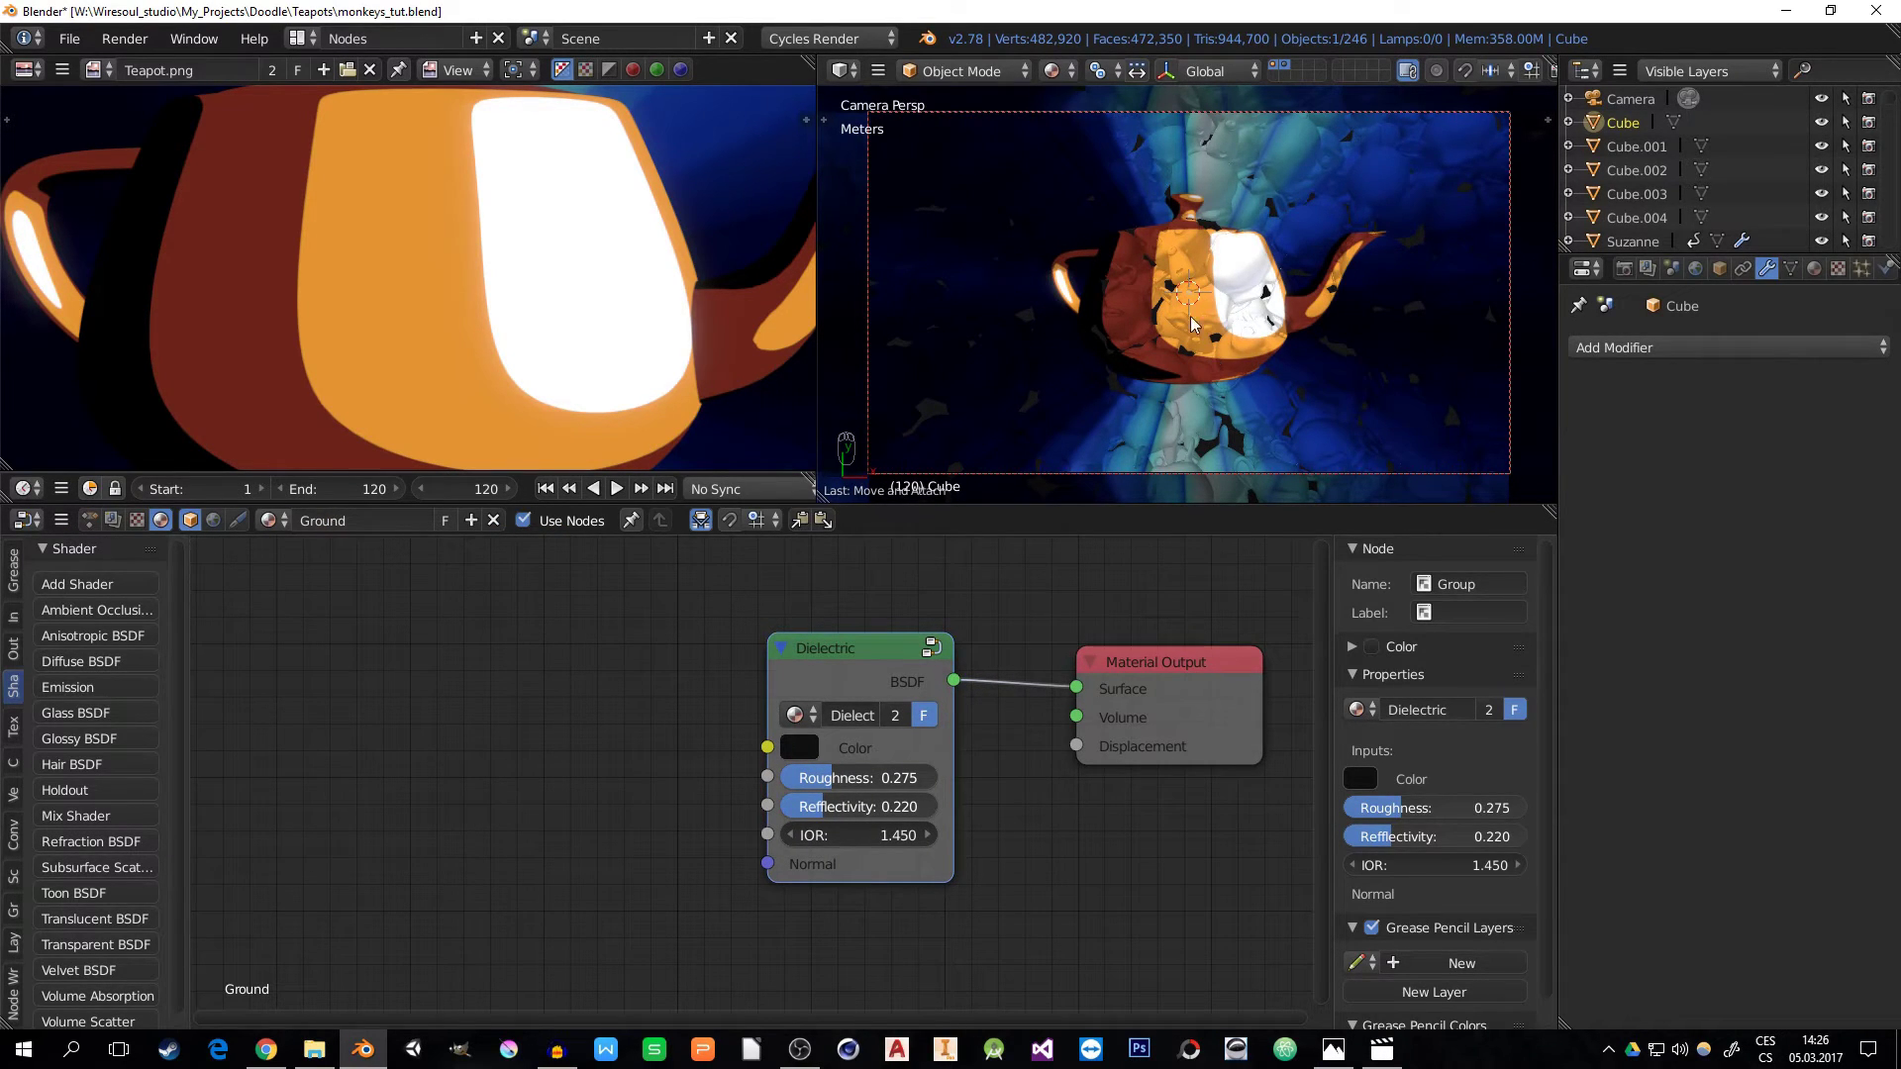
- Select a monkey on the teapot's body and switch the camera view to rendered shading
right_click(1201, 247)
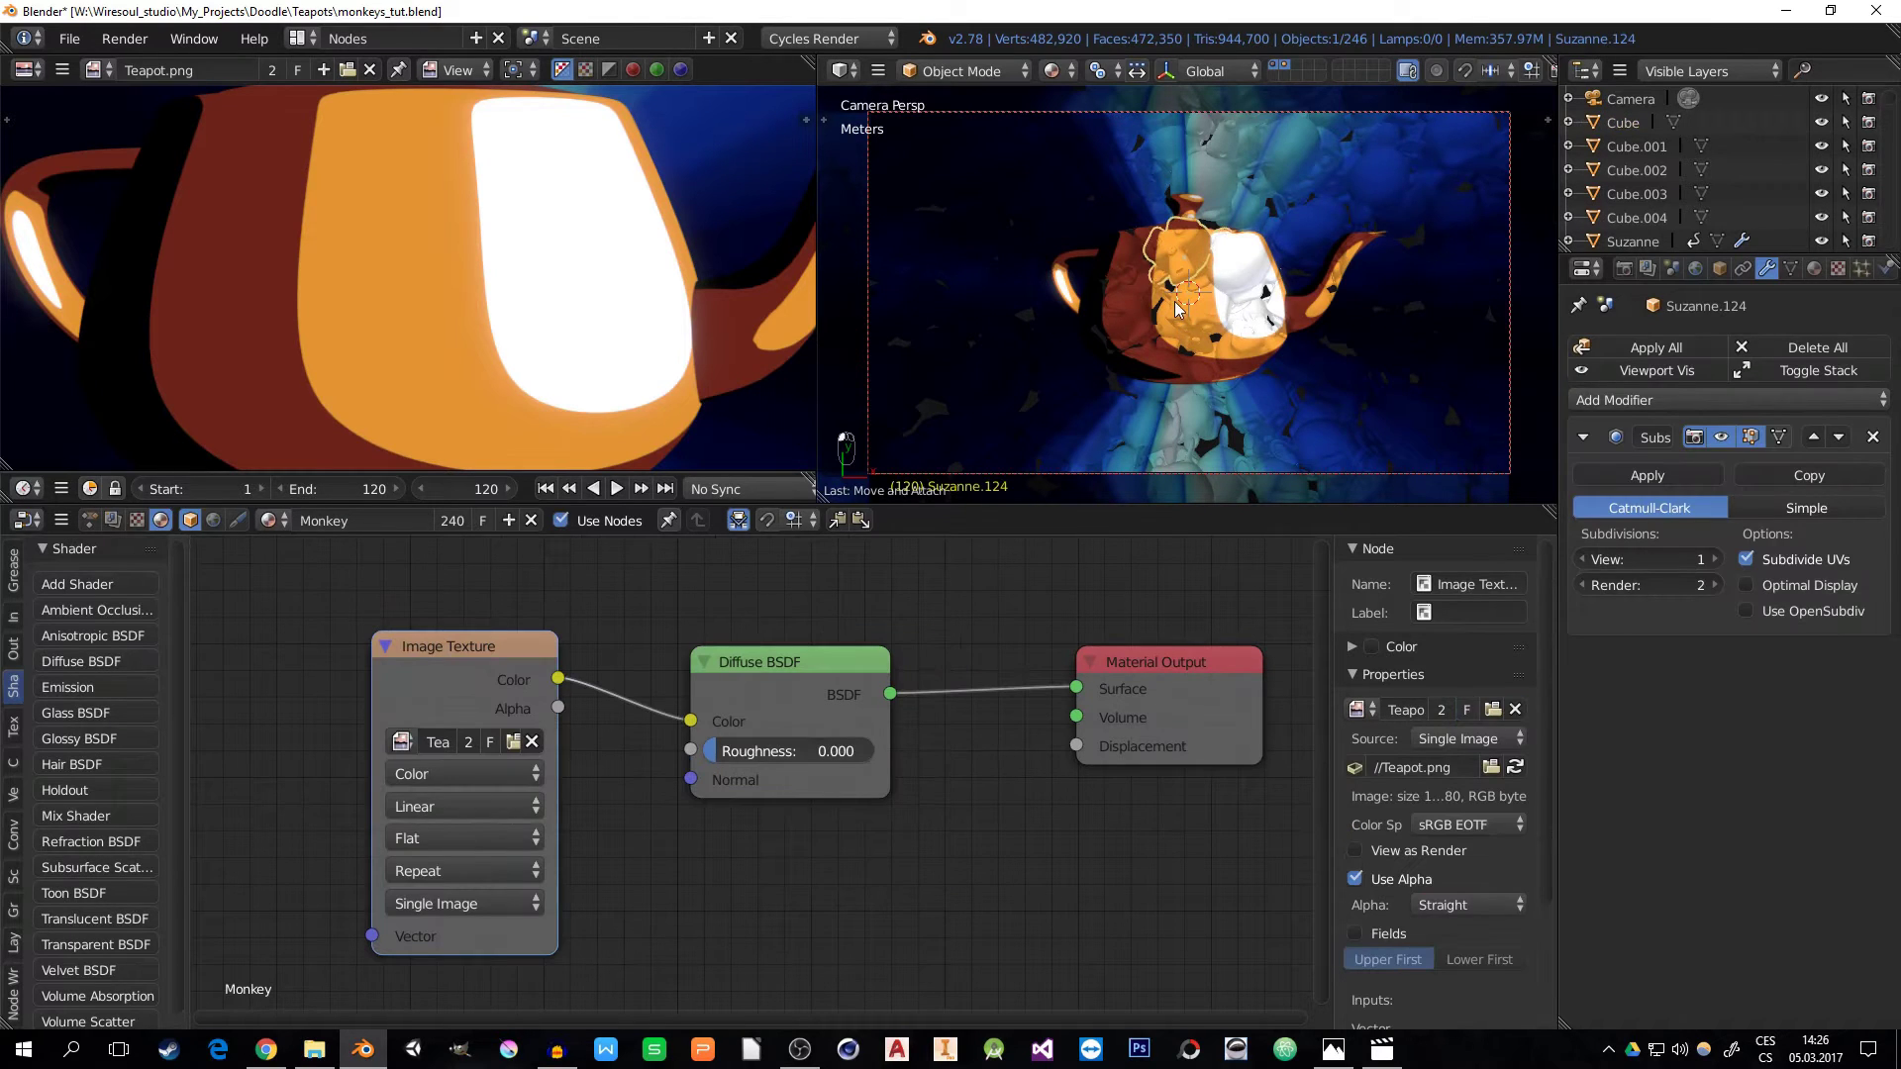
key(z)
click(1315, 259)
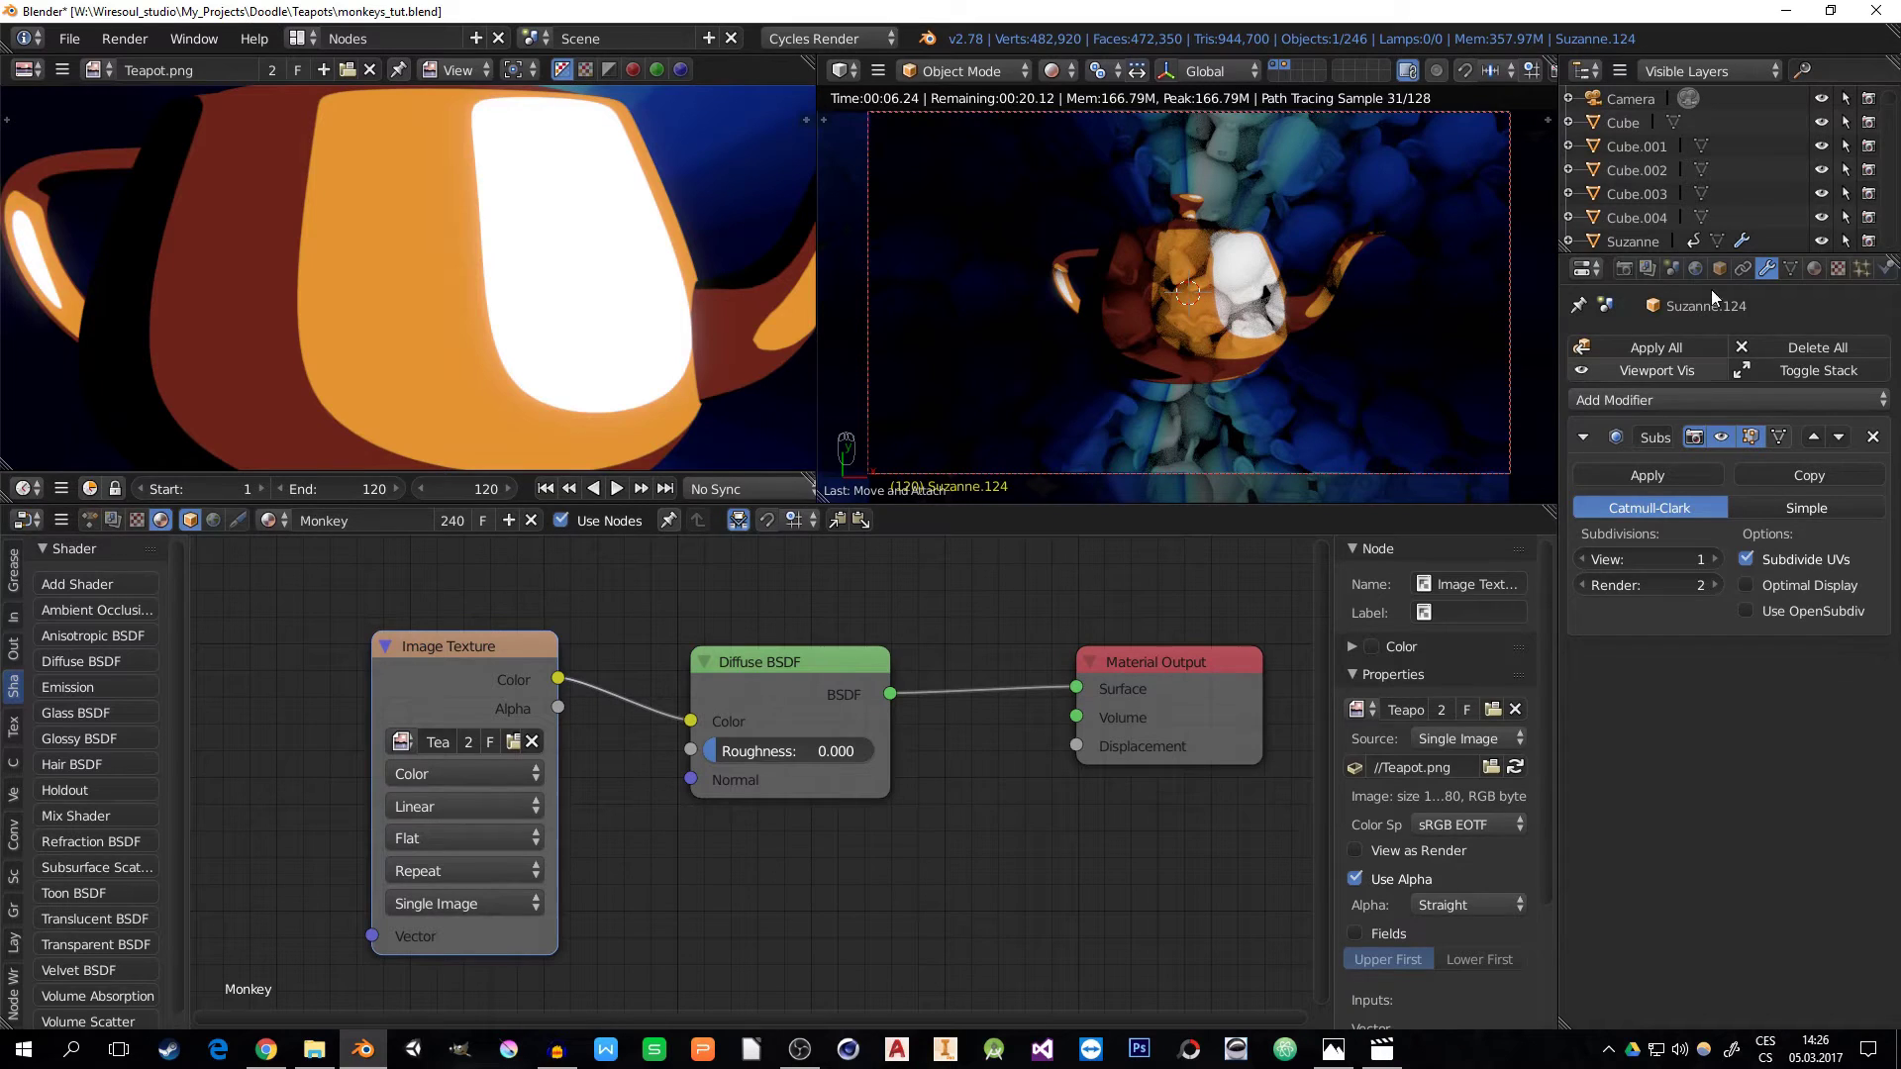
- Assign an Environment Texture to the world background color and start choosing its image file
click(1695, 269)
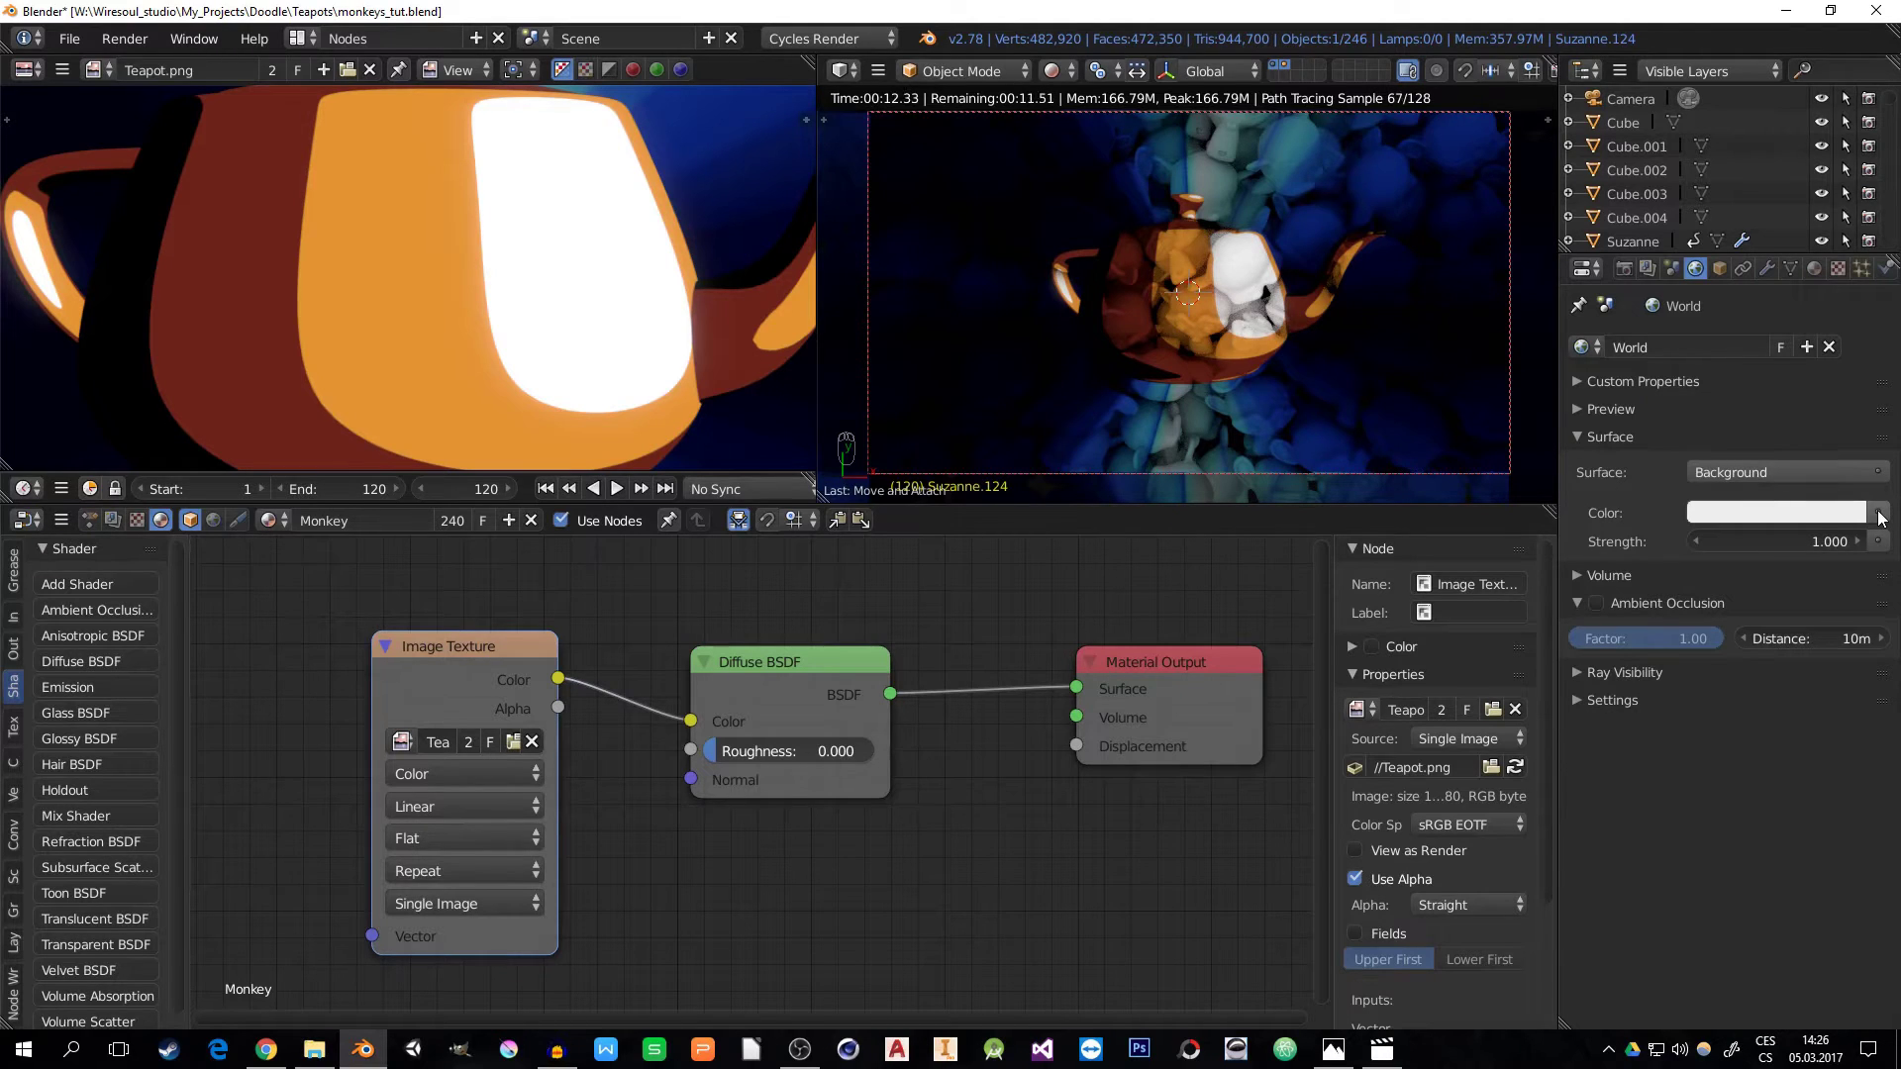
click(1877, 516)
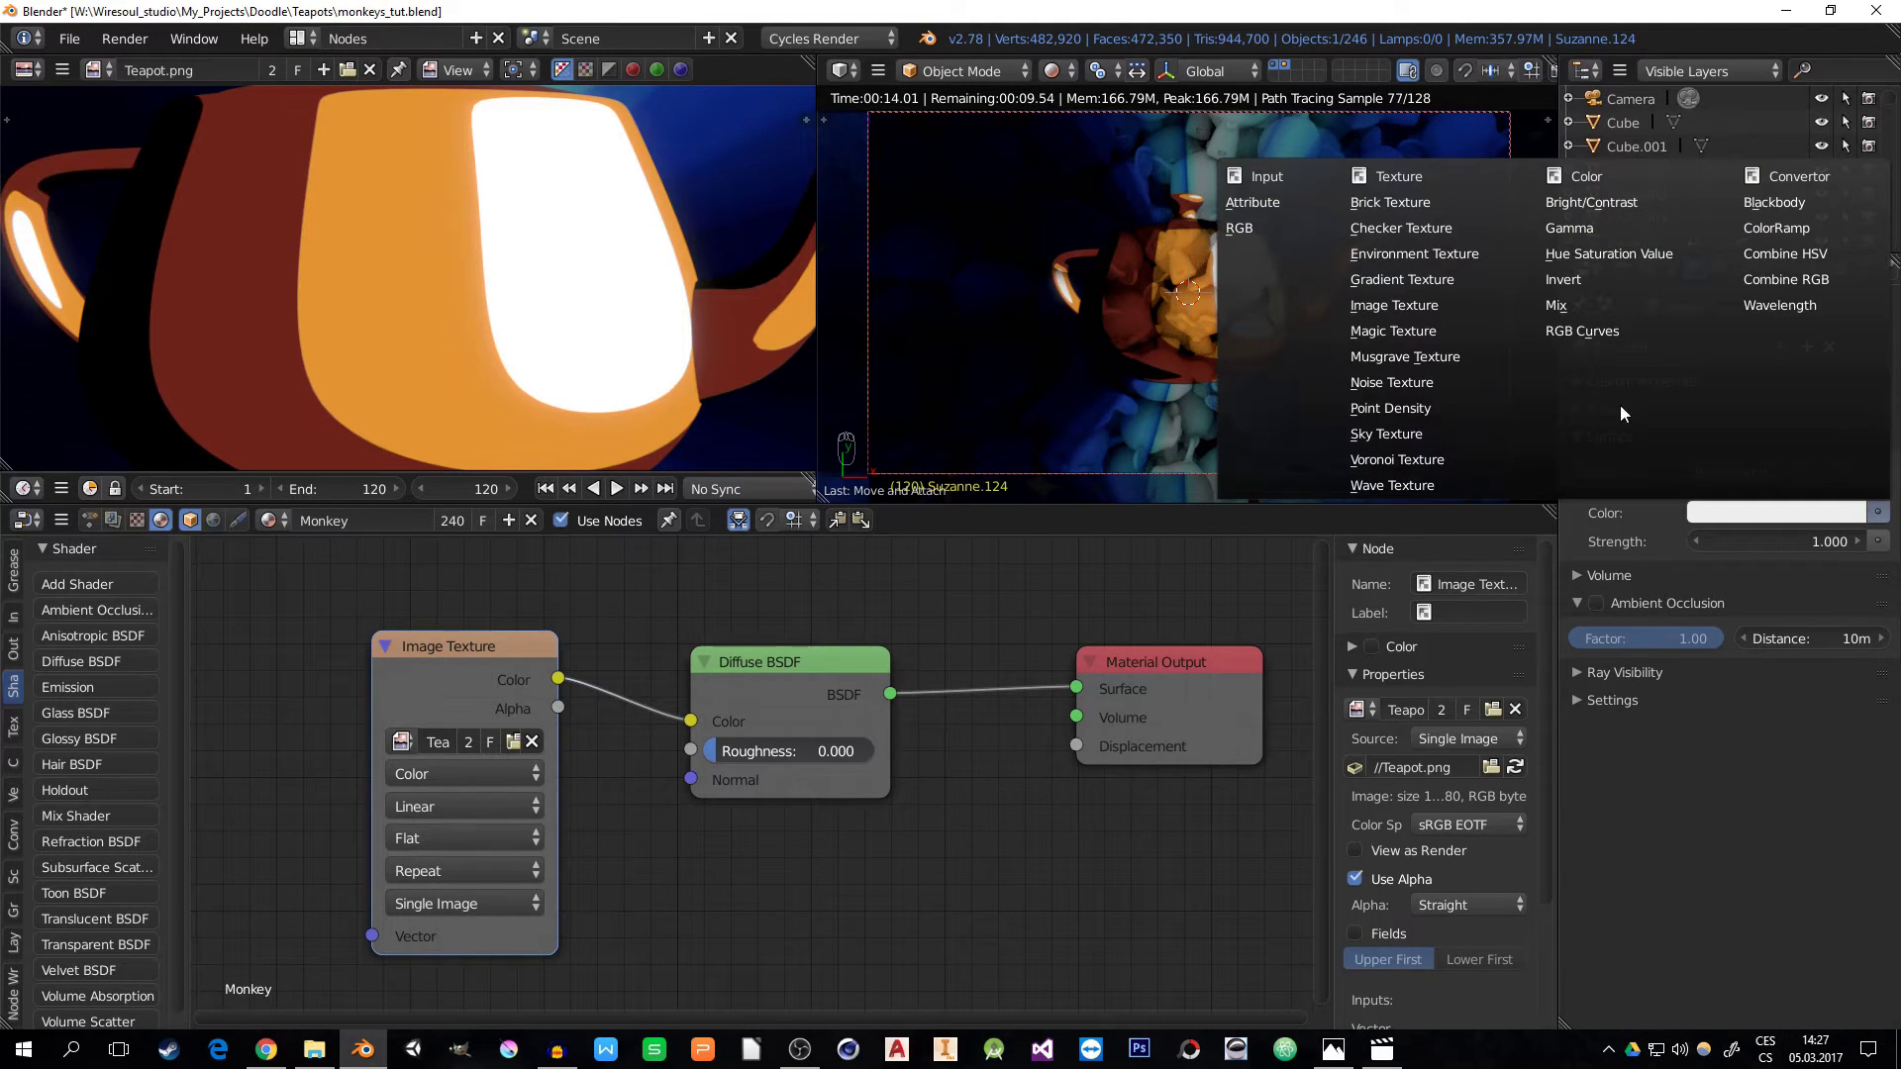
click(1399, 252)
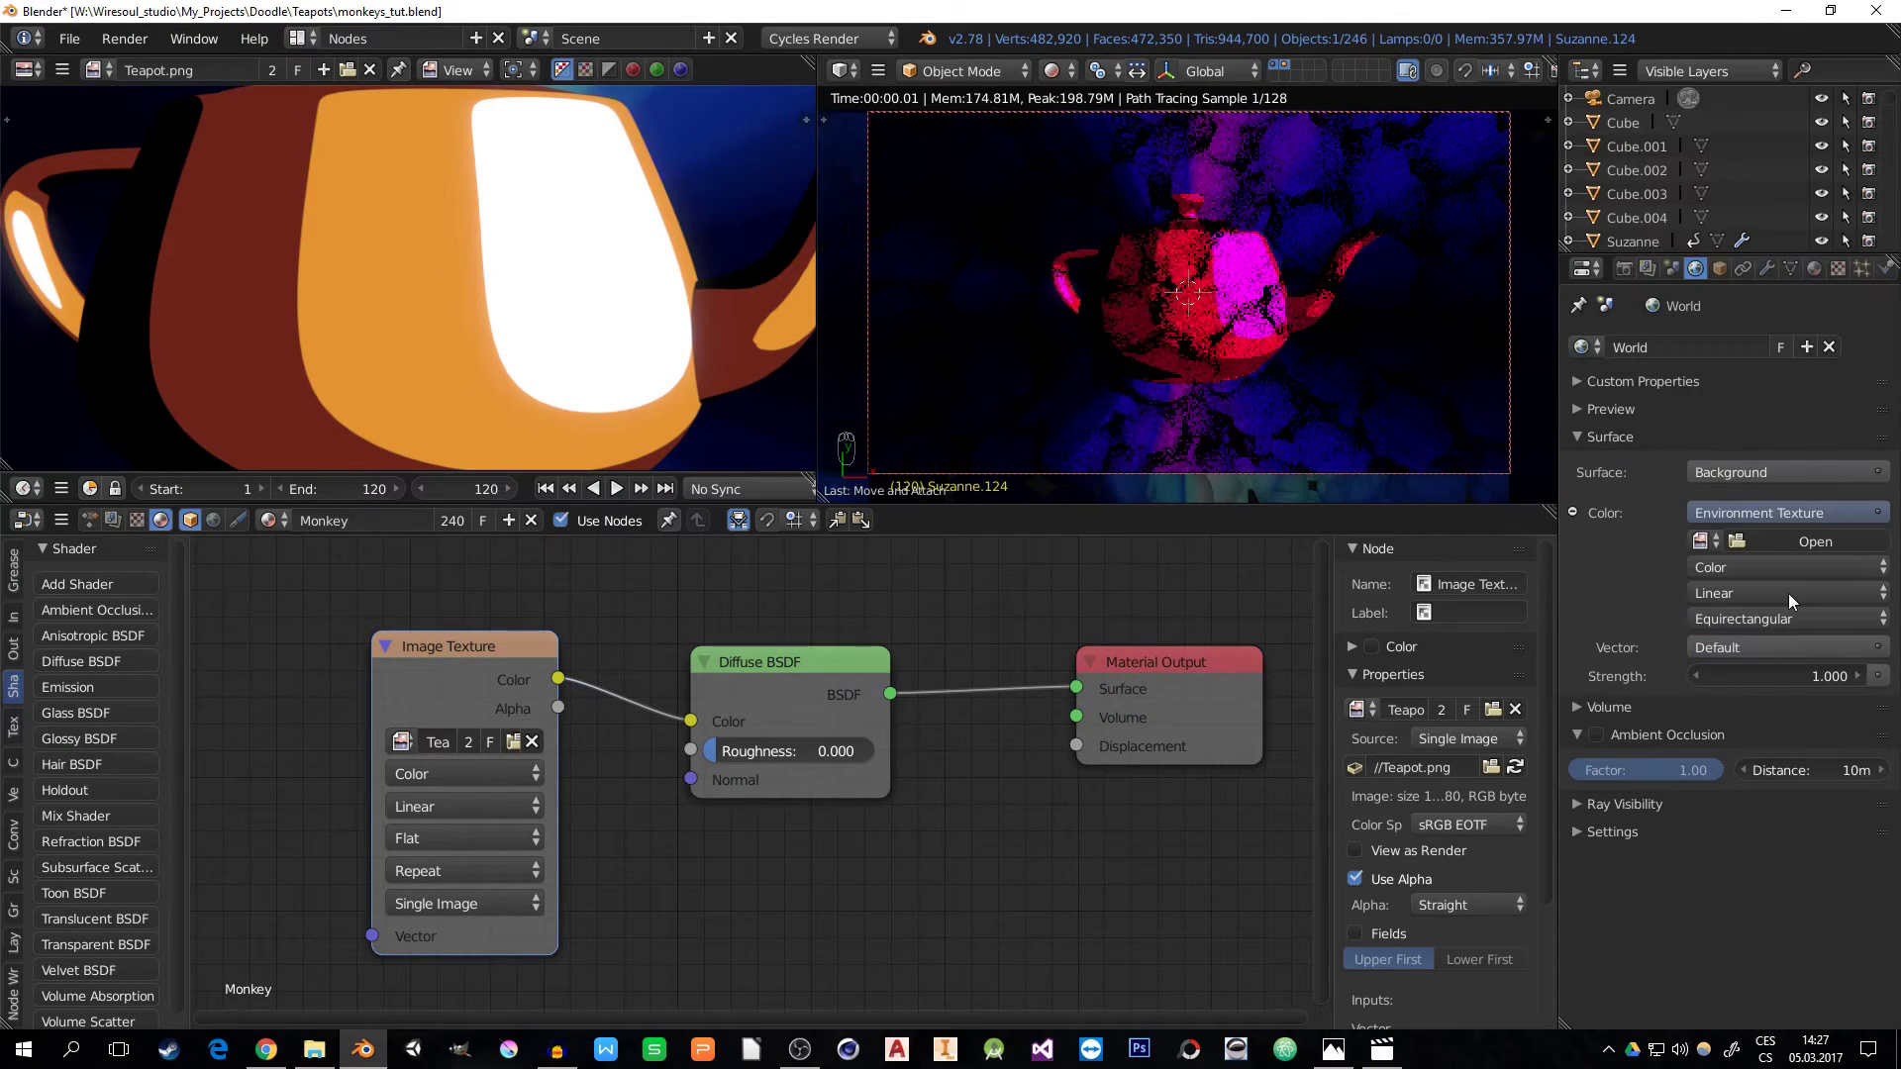
click(1767, 541)
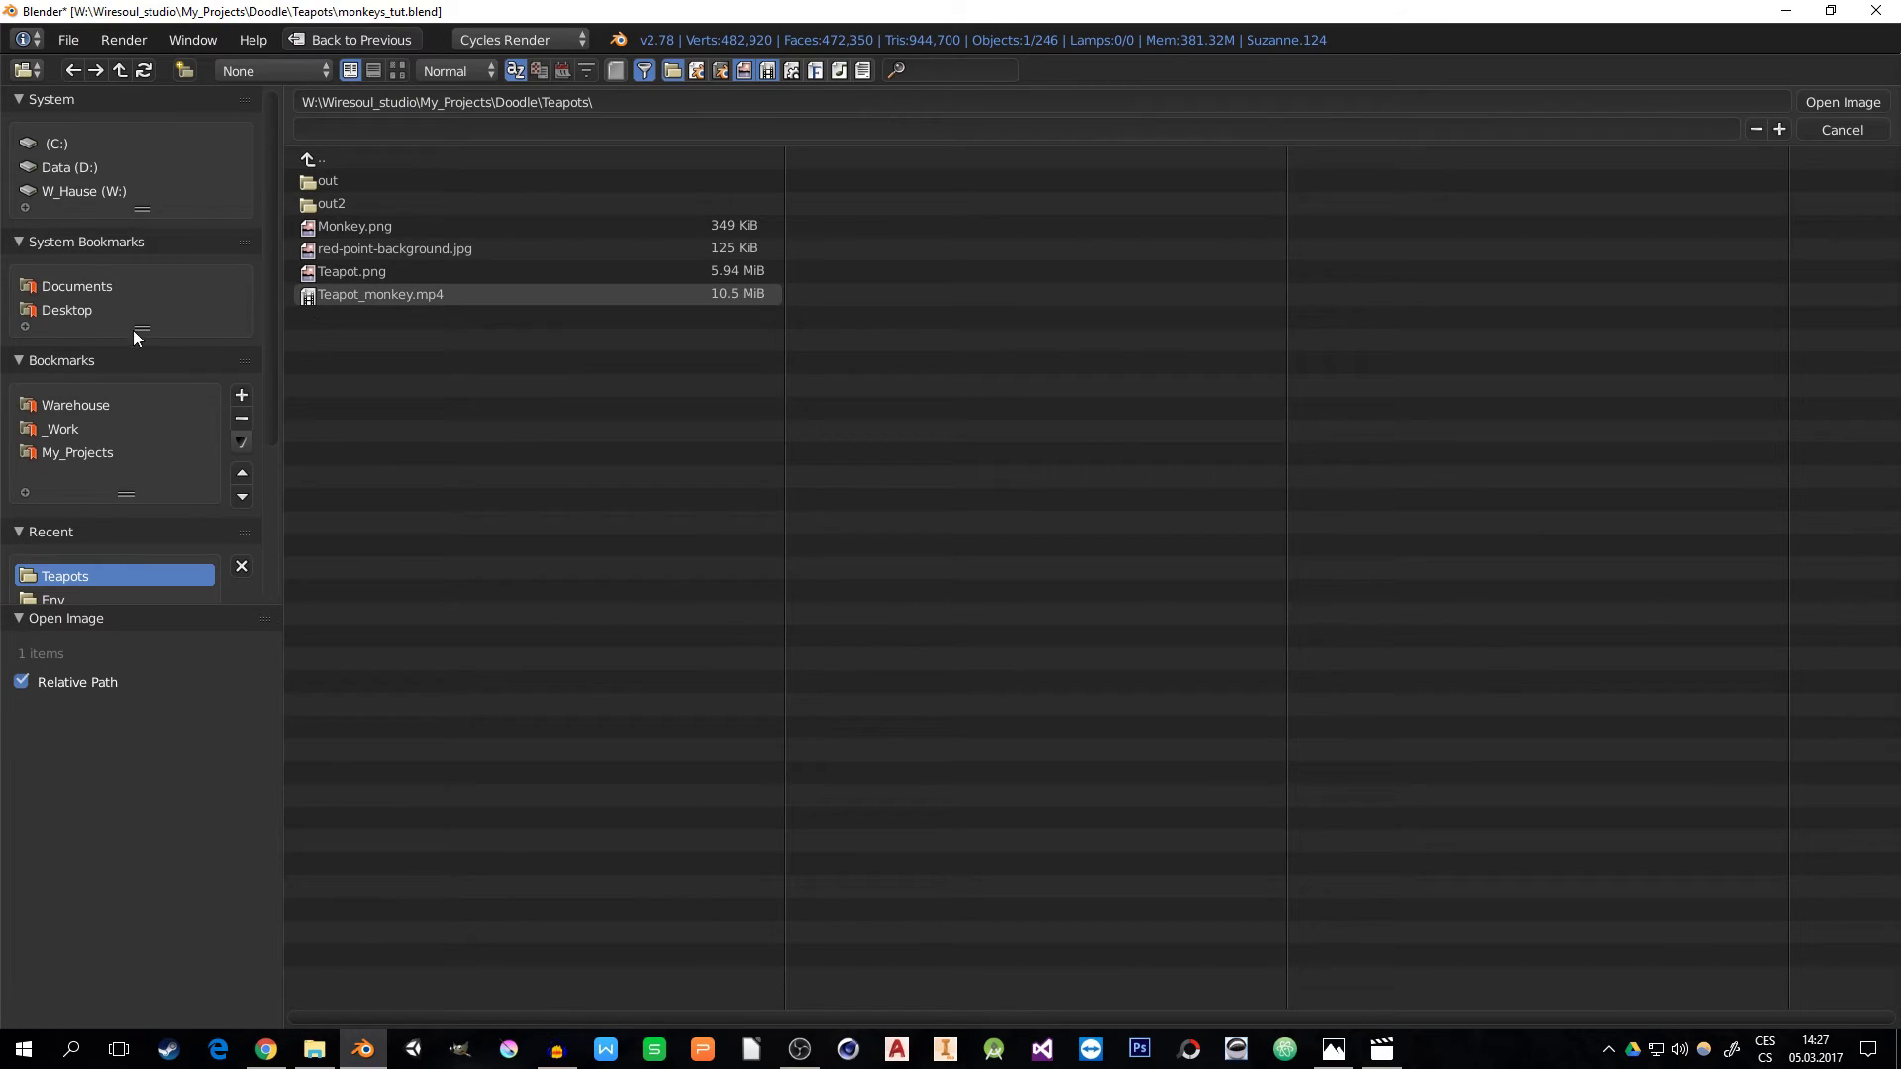
- Load hdrmaps_com_free_025_half.hdr from the Warehouse bookmark's Textures\HDRI\Env folder as the world's environment texture
click(77, 400)
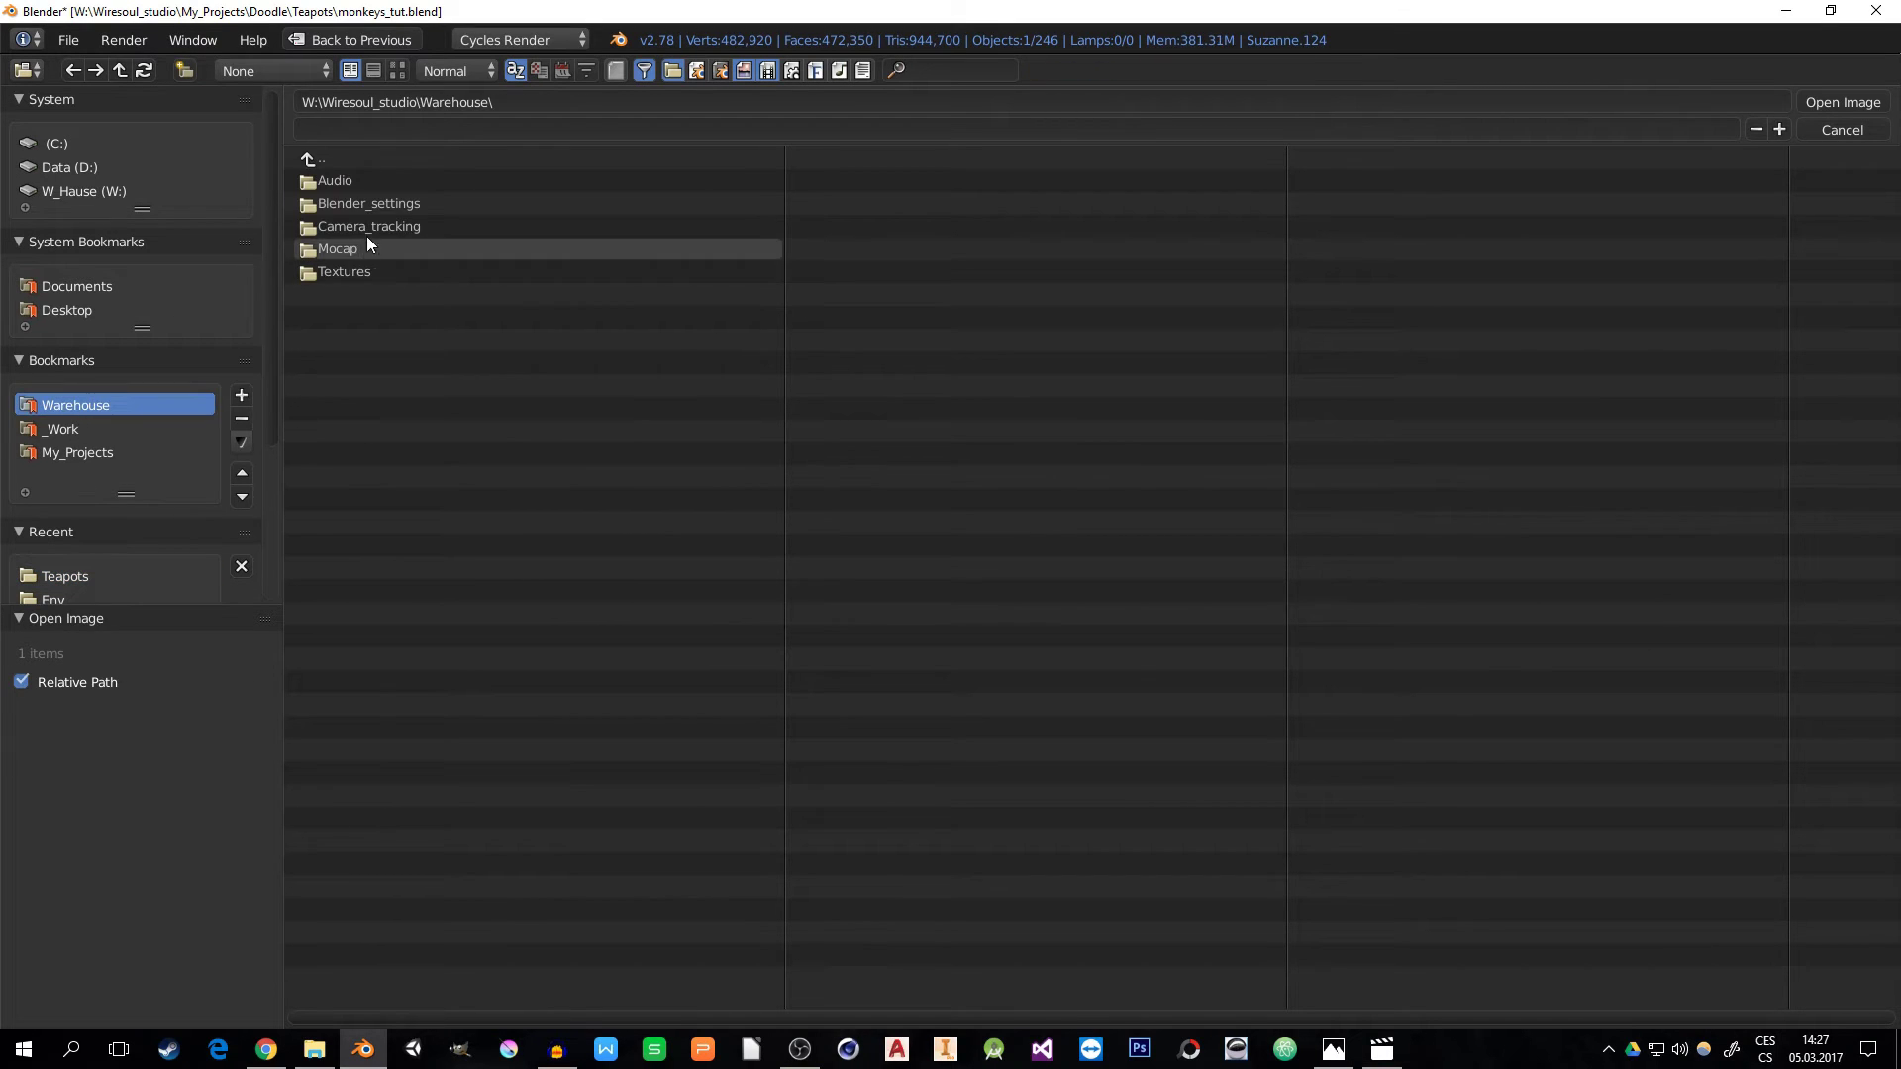
click(360, 275)
click(355, 180)
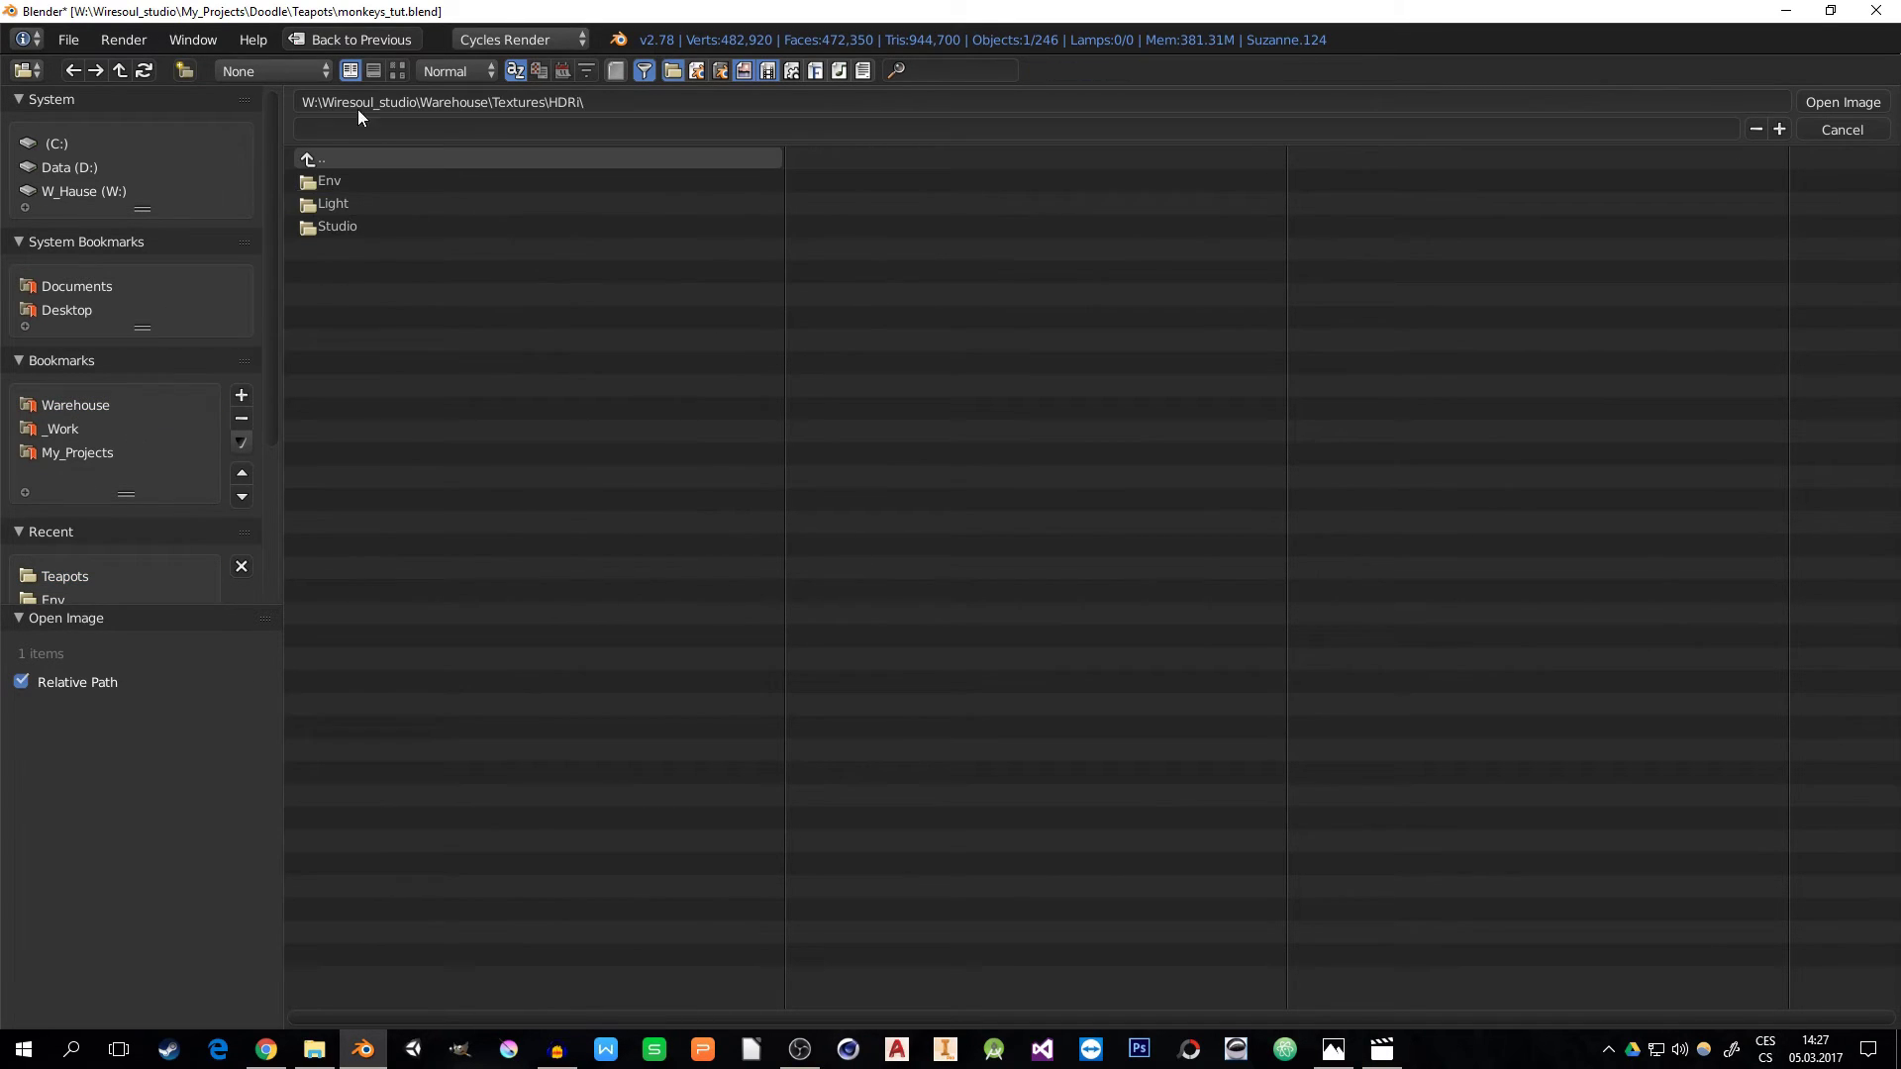
click(341, 181)
click(396, 70)
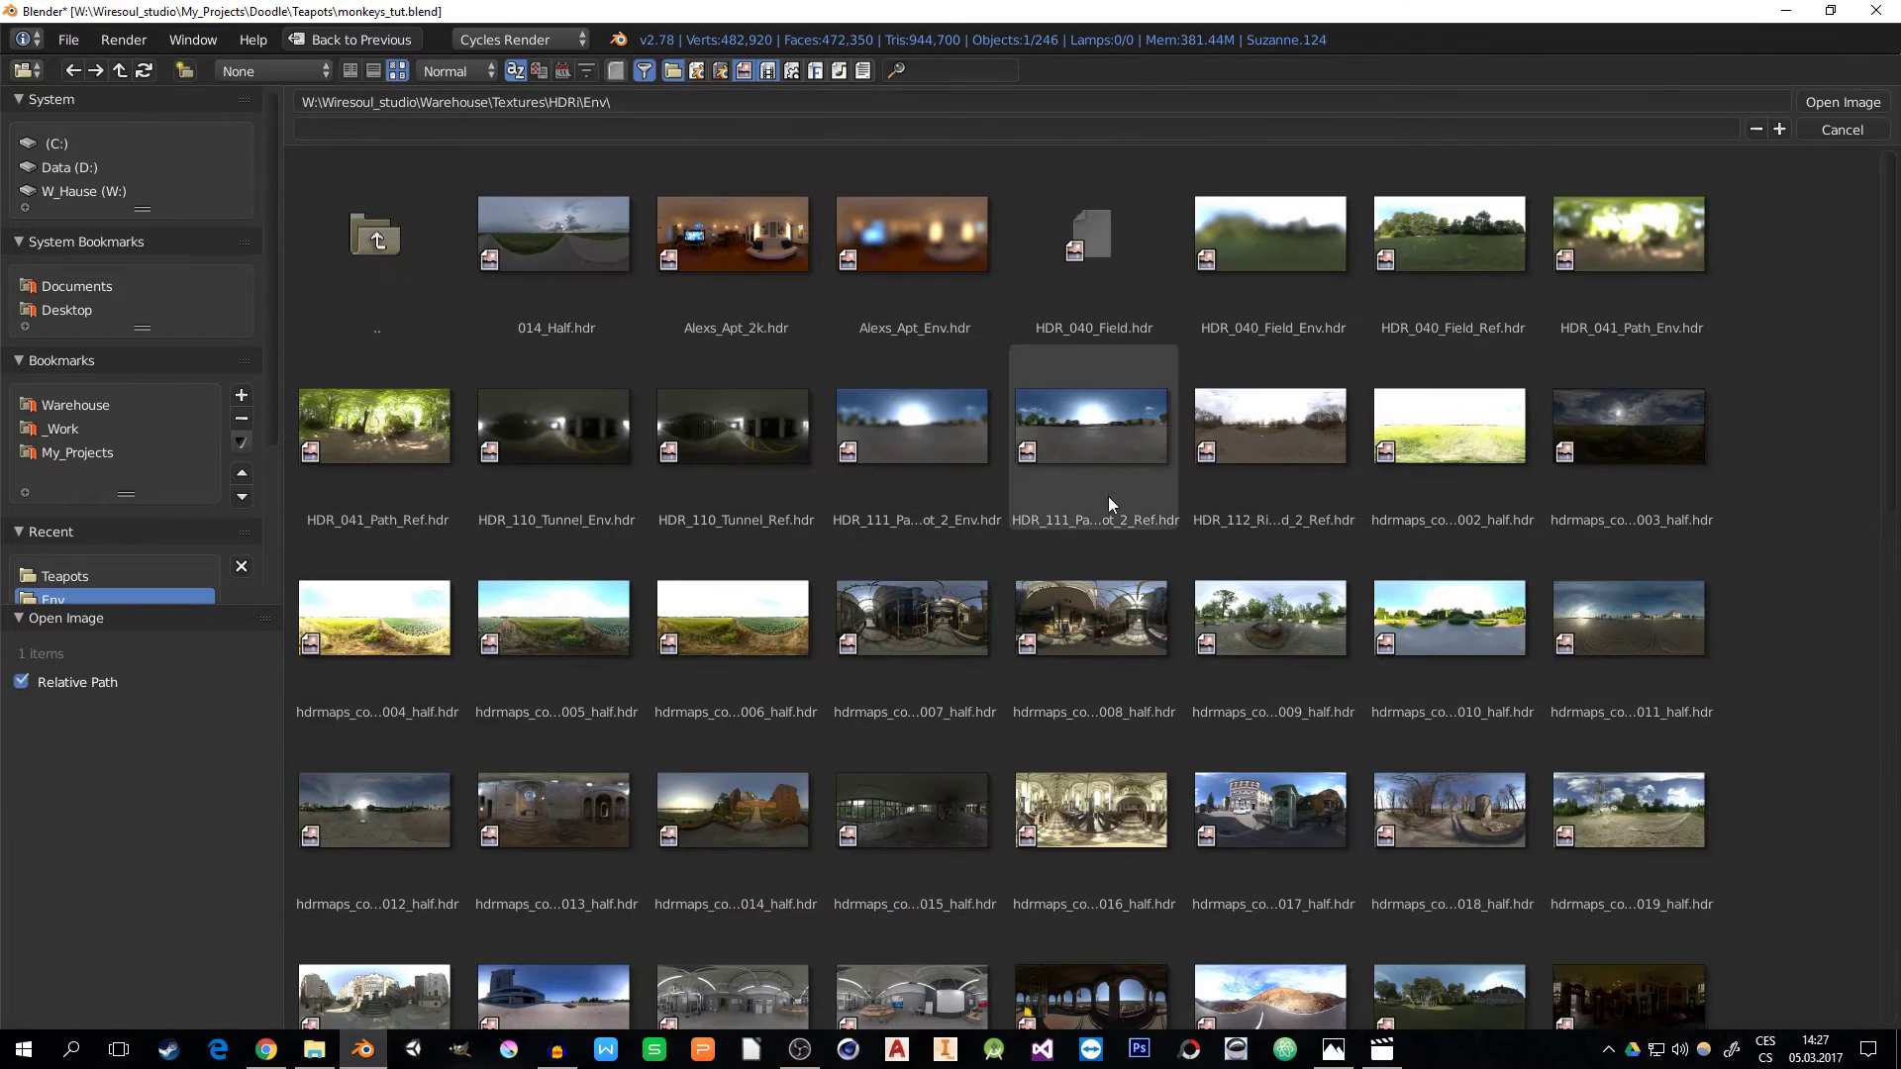
scroll(1287, 752, down, 3)
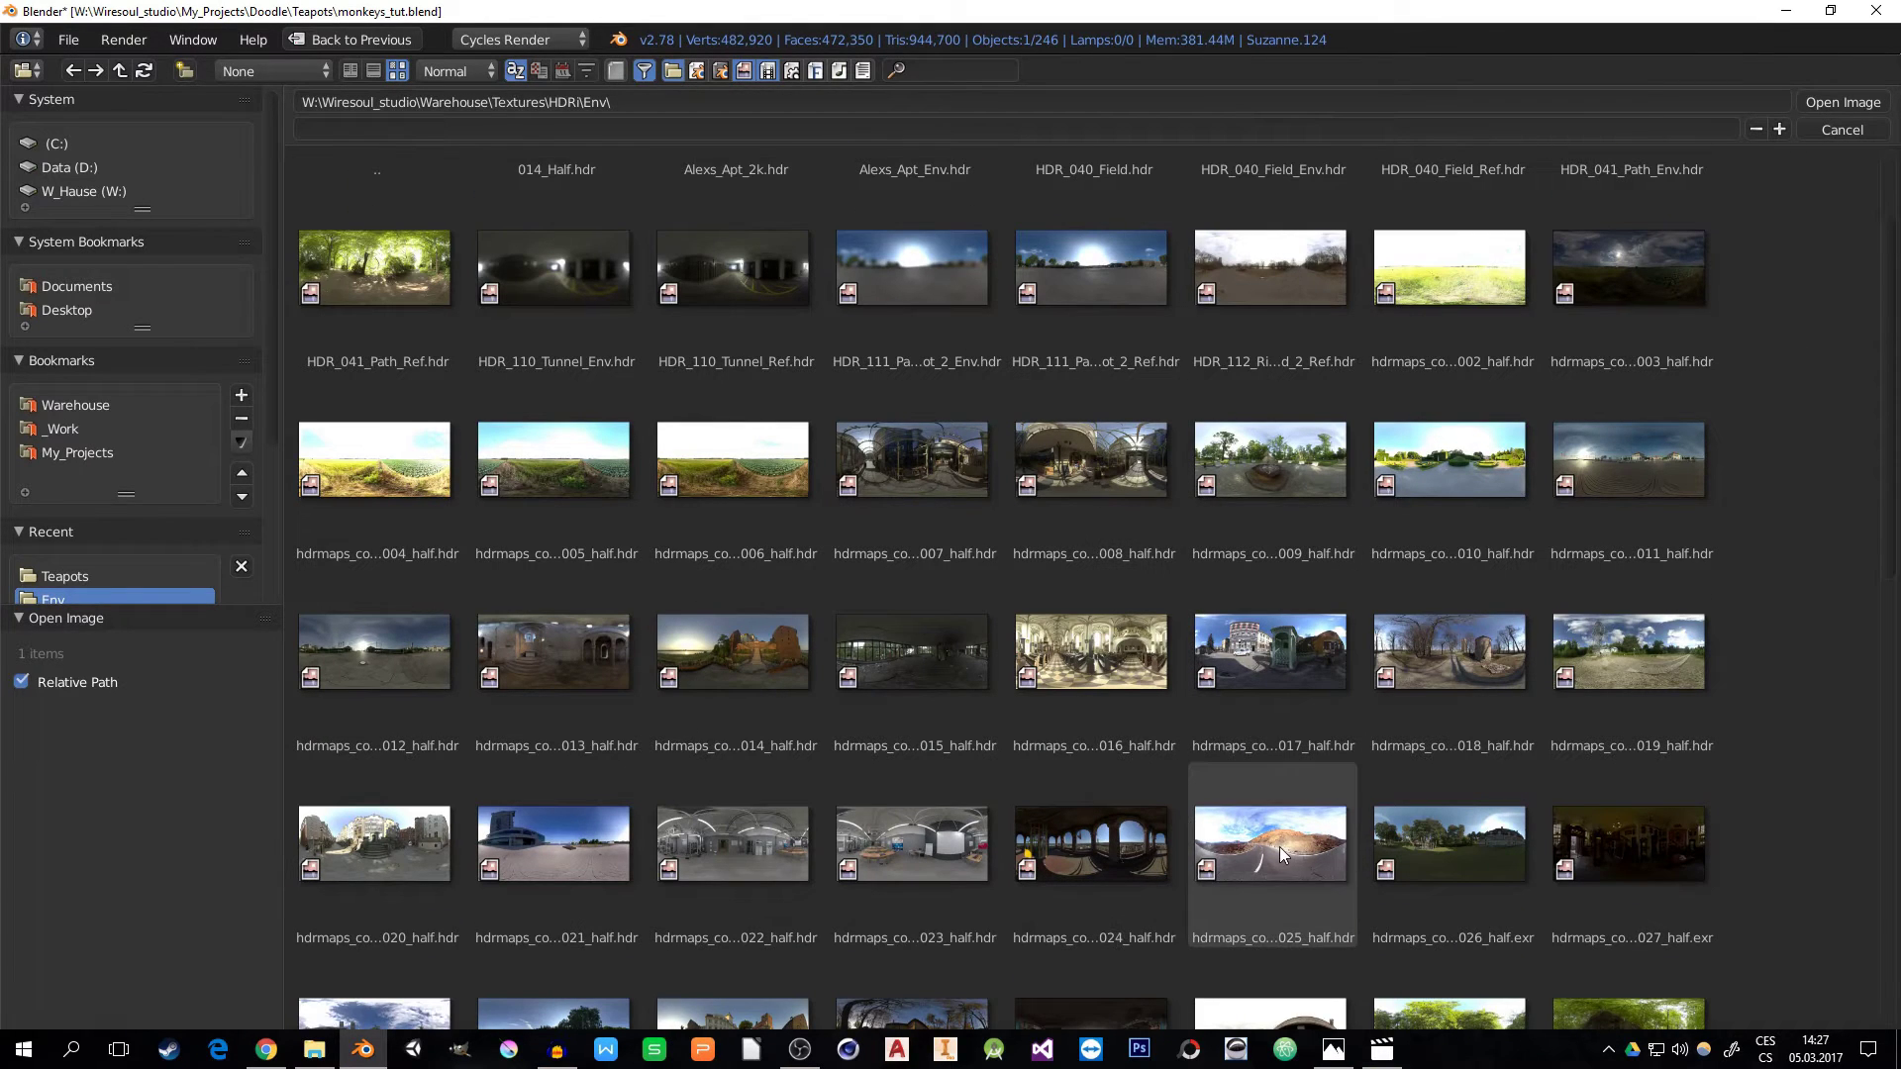
click(1279, 846)
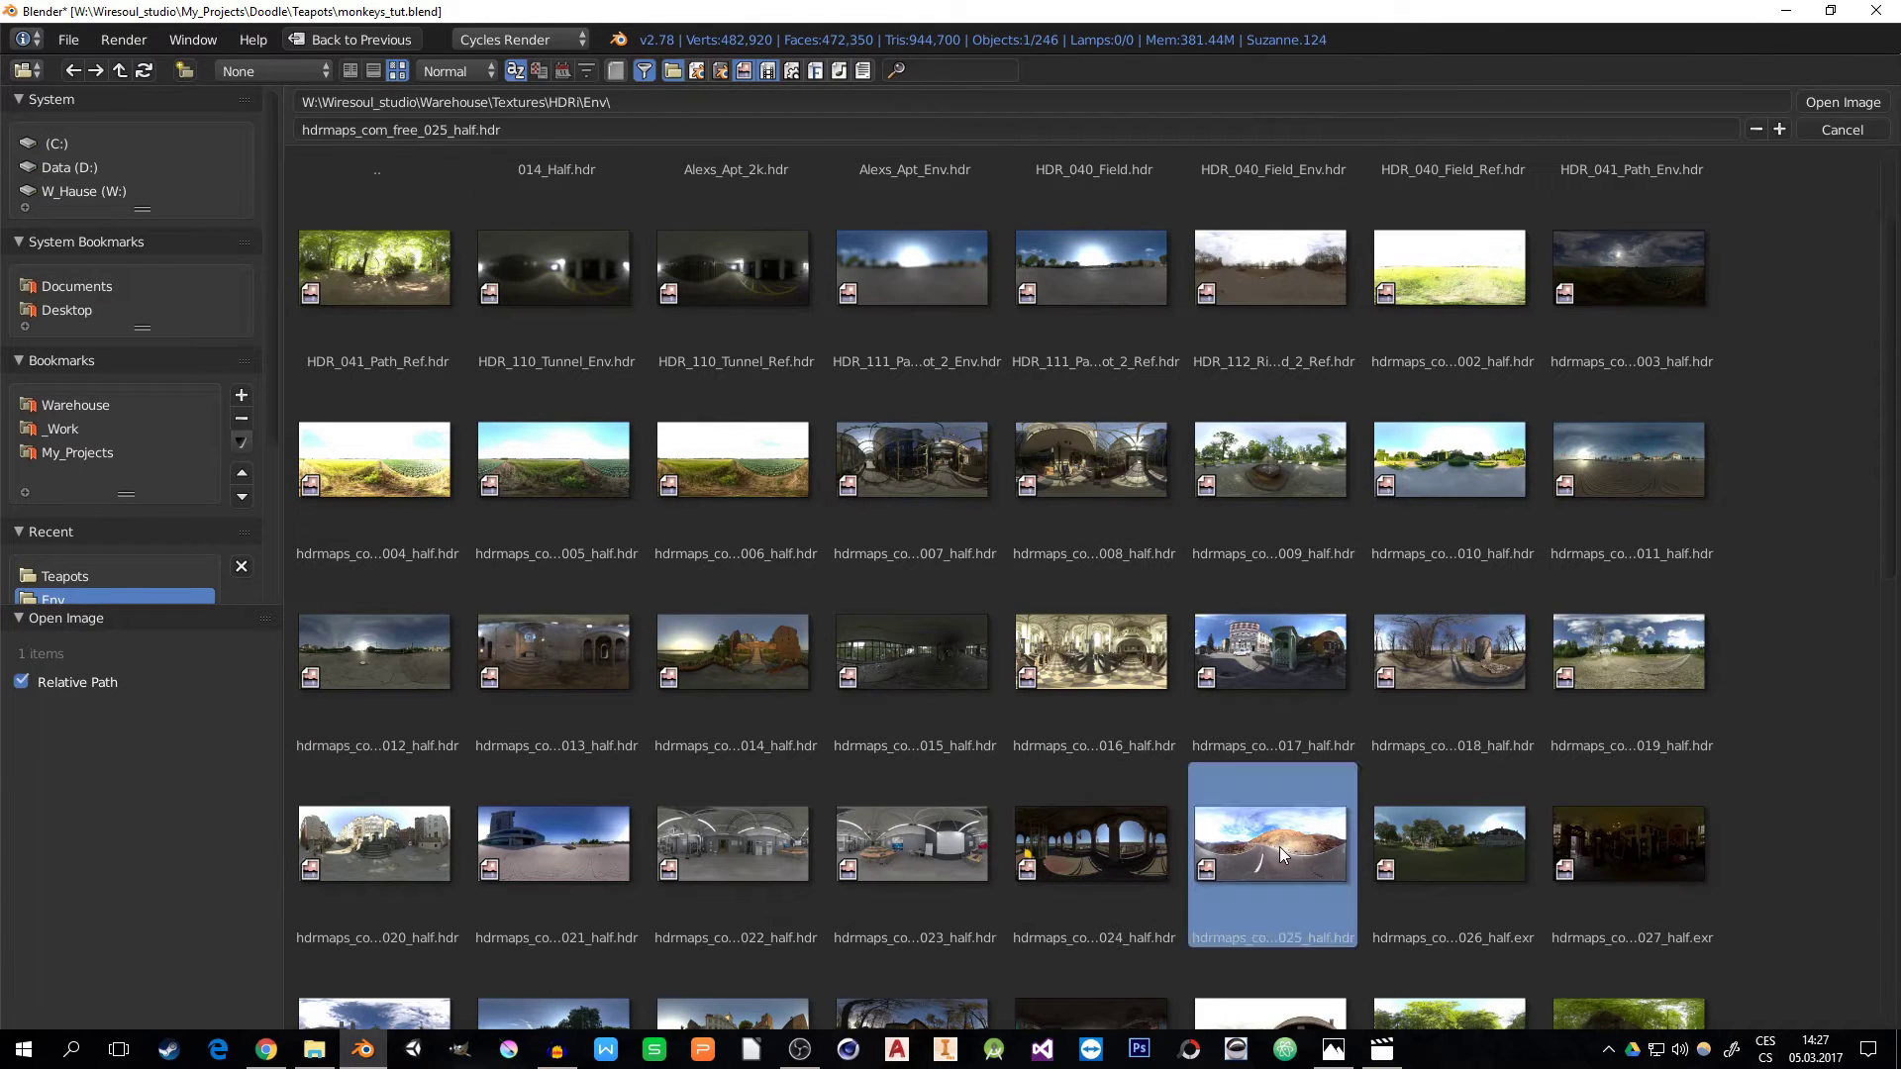
click(1837, 103)
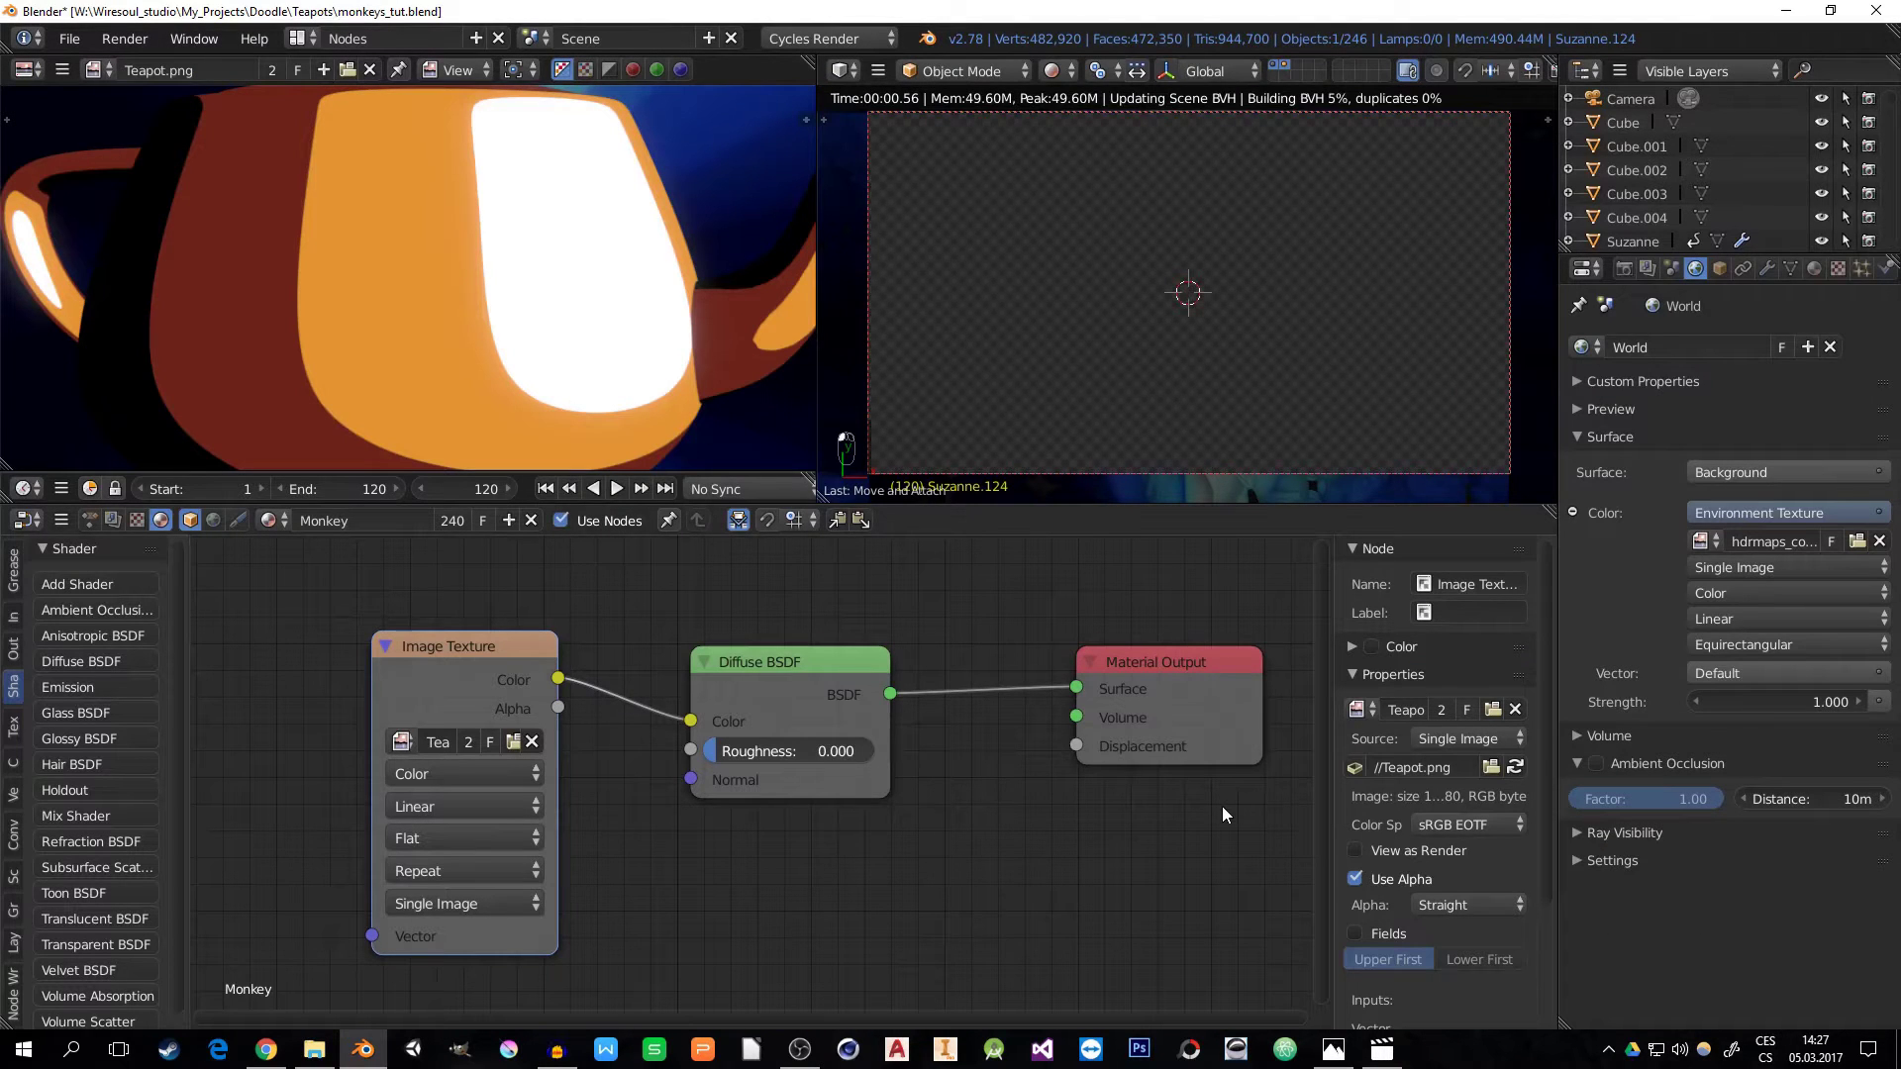
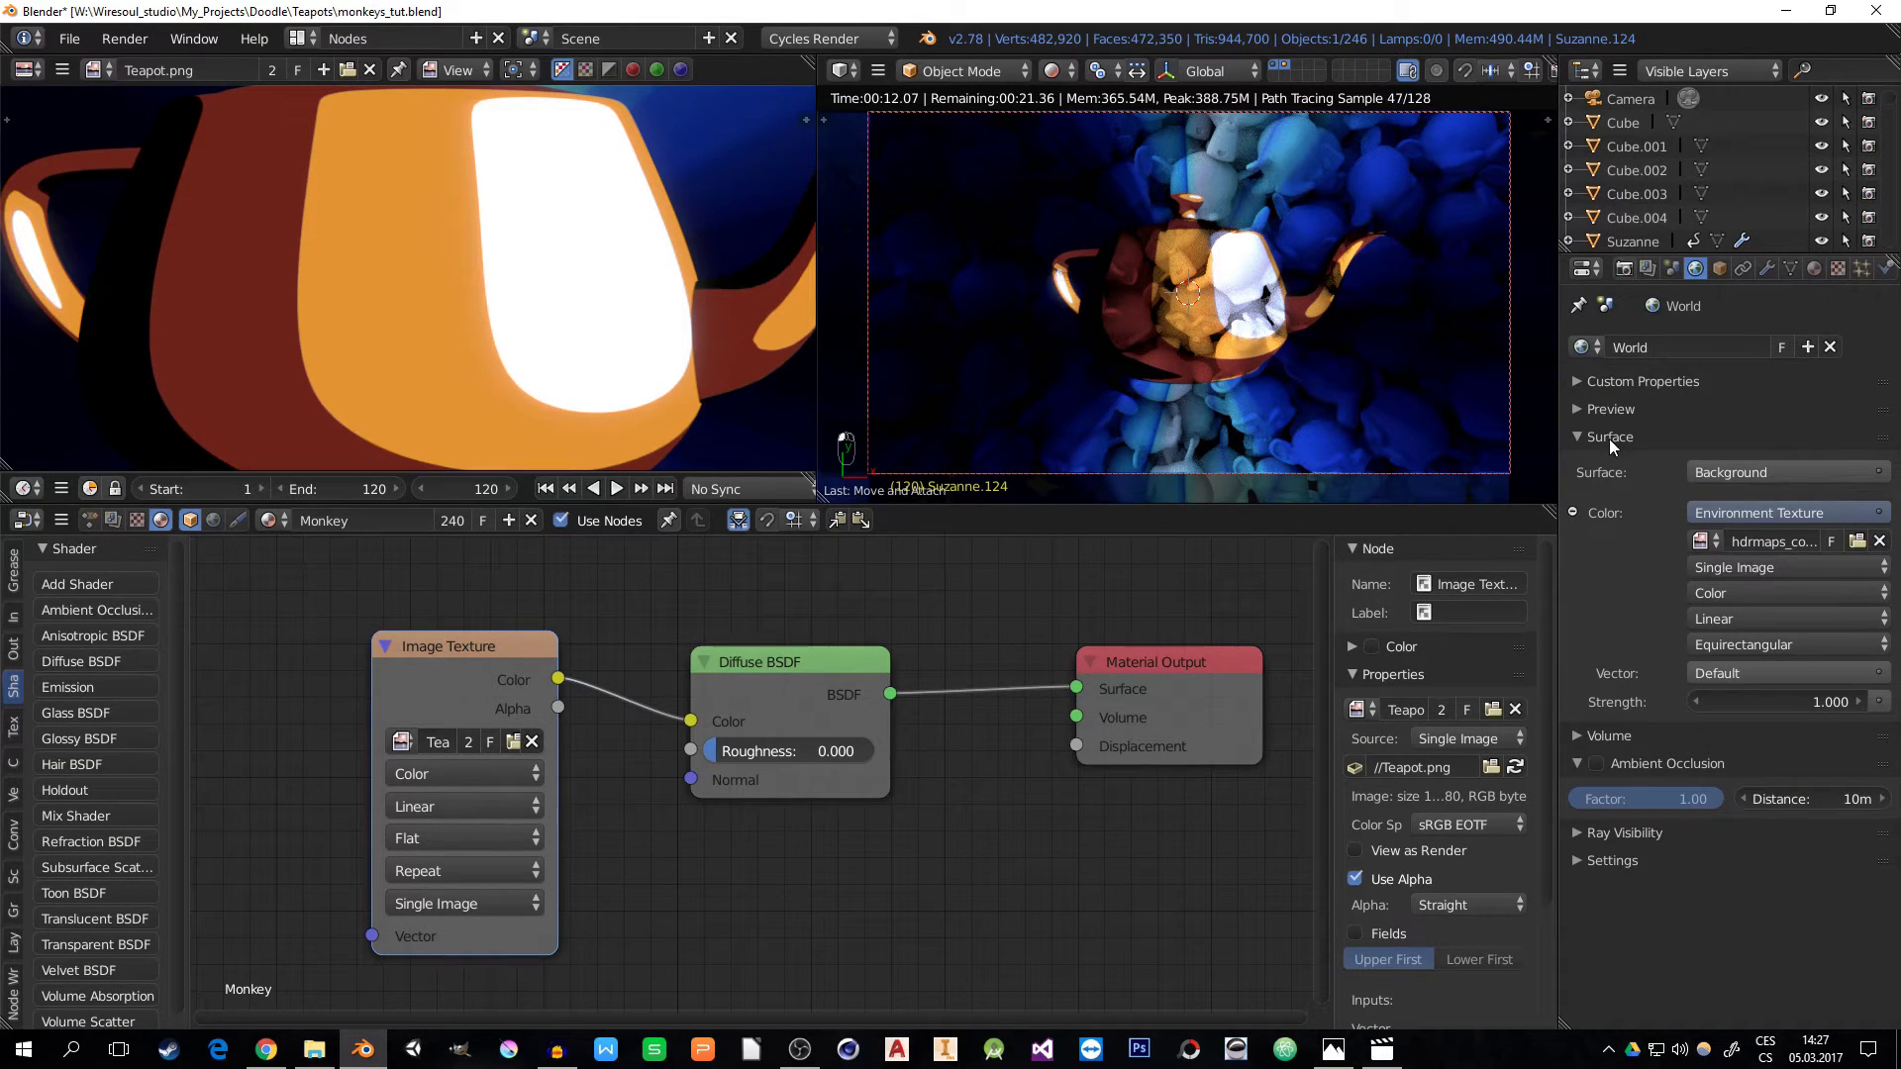
- Turn off the transparent background in the scene's Film render settings
click(1624, 270)
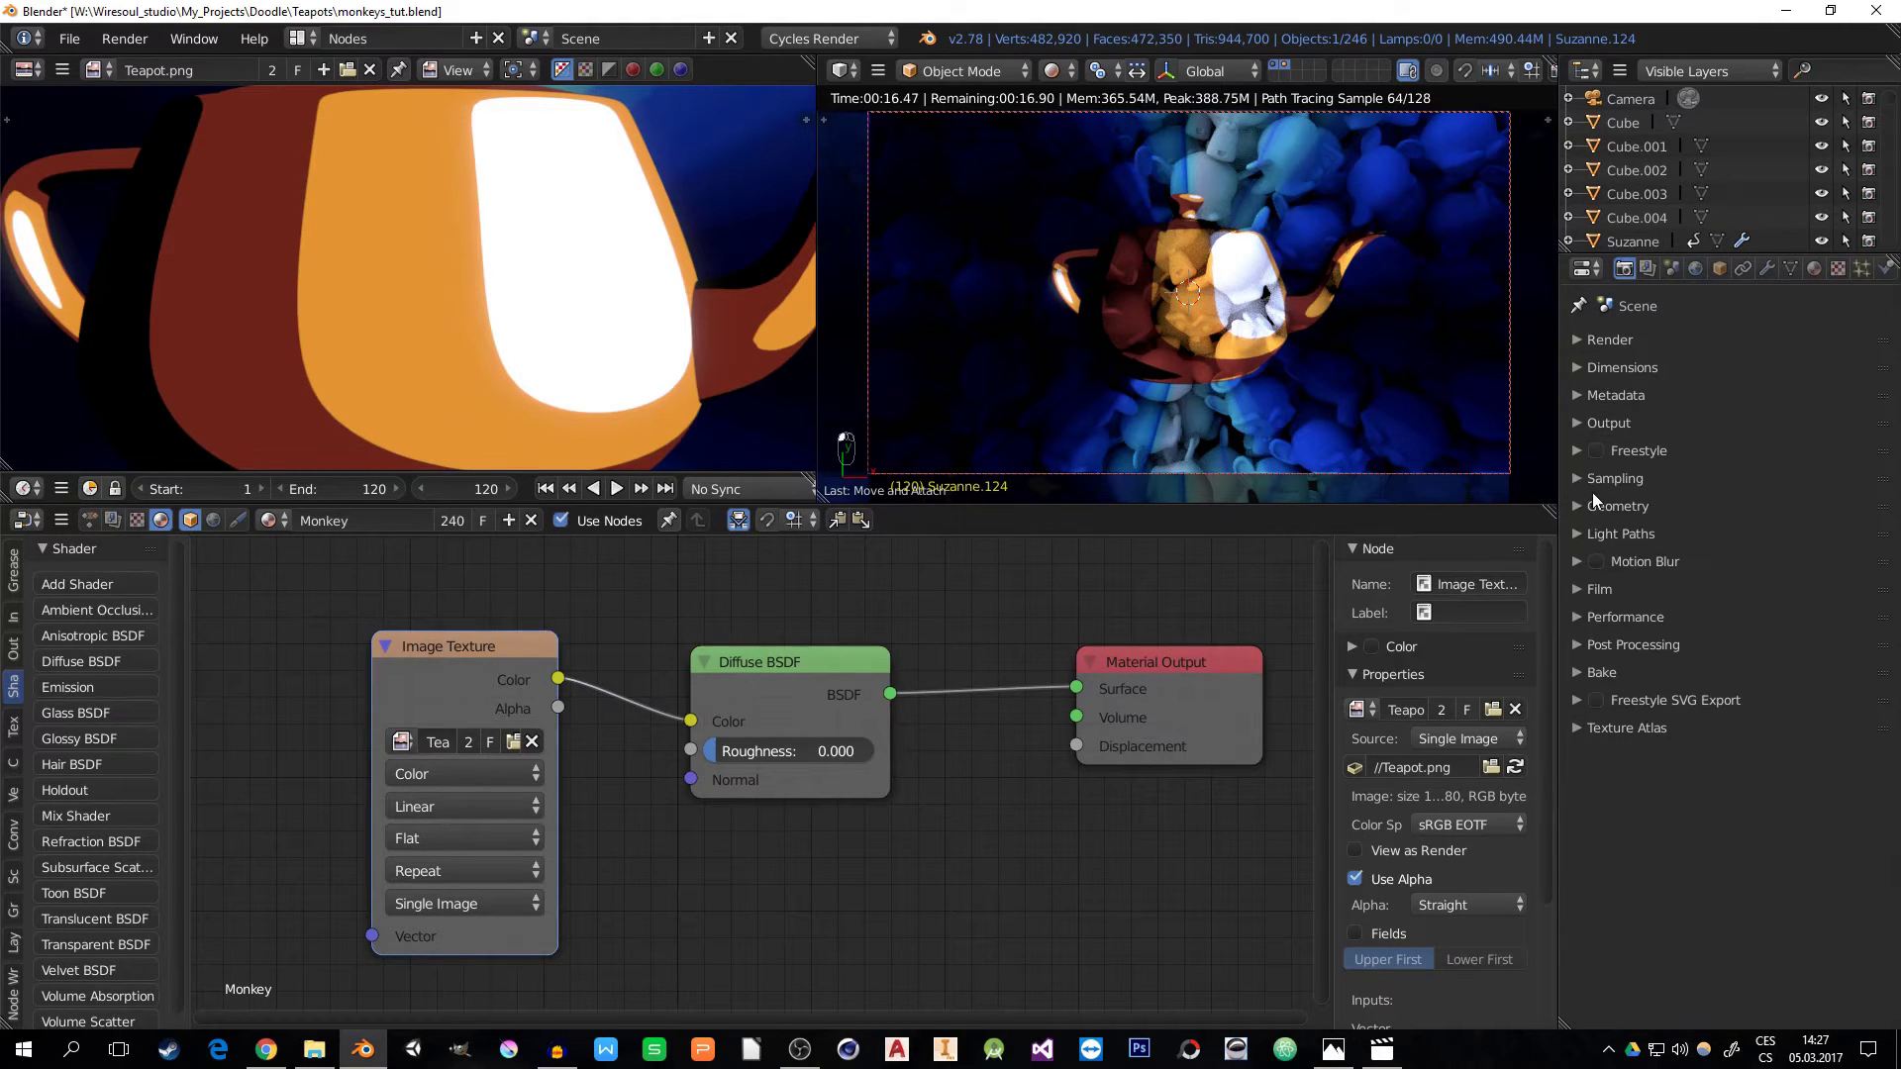
click(1574, 586)
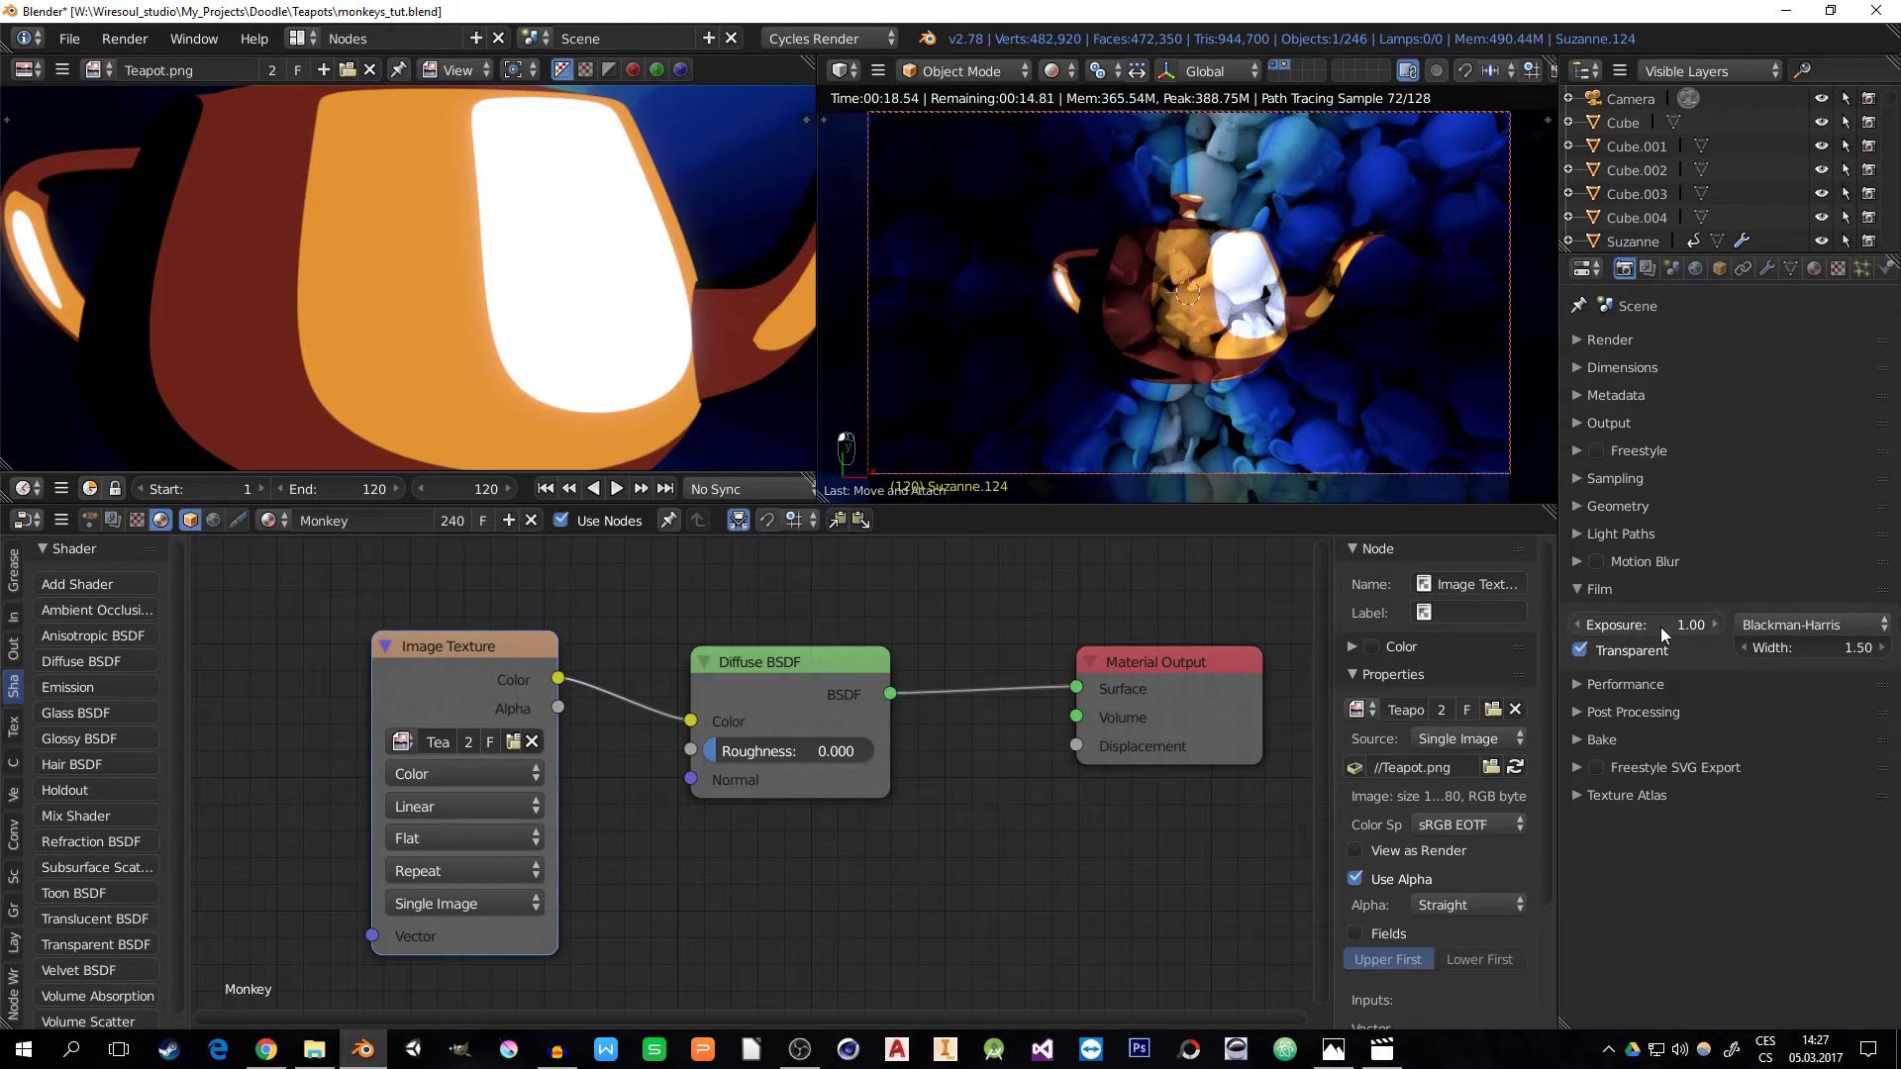
click(1581, 650)
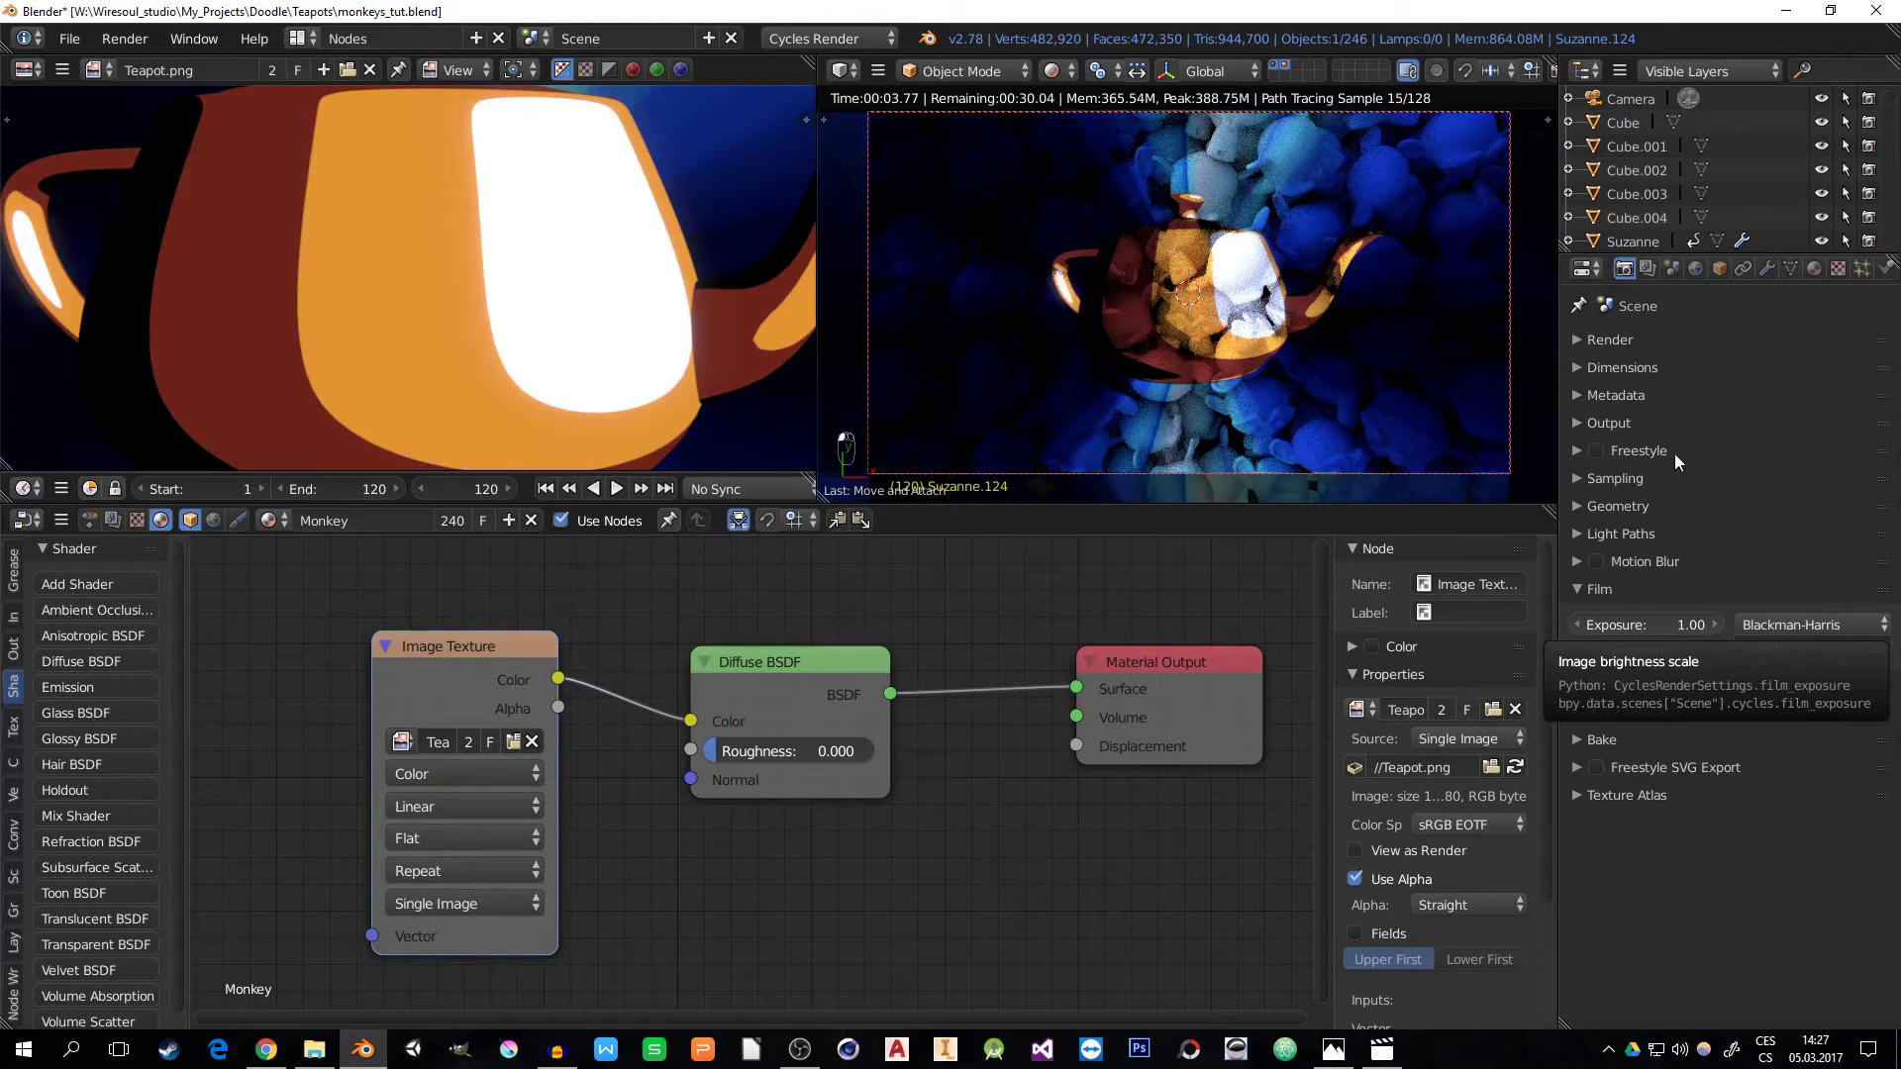
- Set the scene's colour management view to Filmic Log Encoding Base with the Base Contrast look
click(1669, 268)
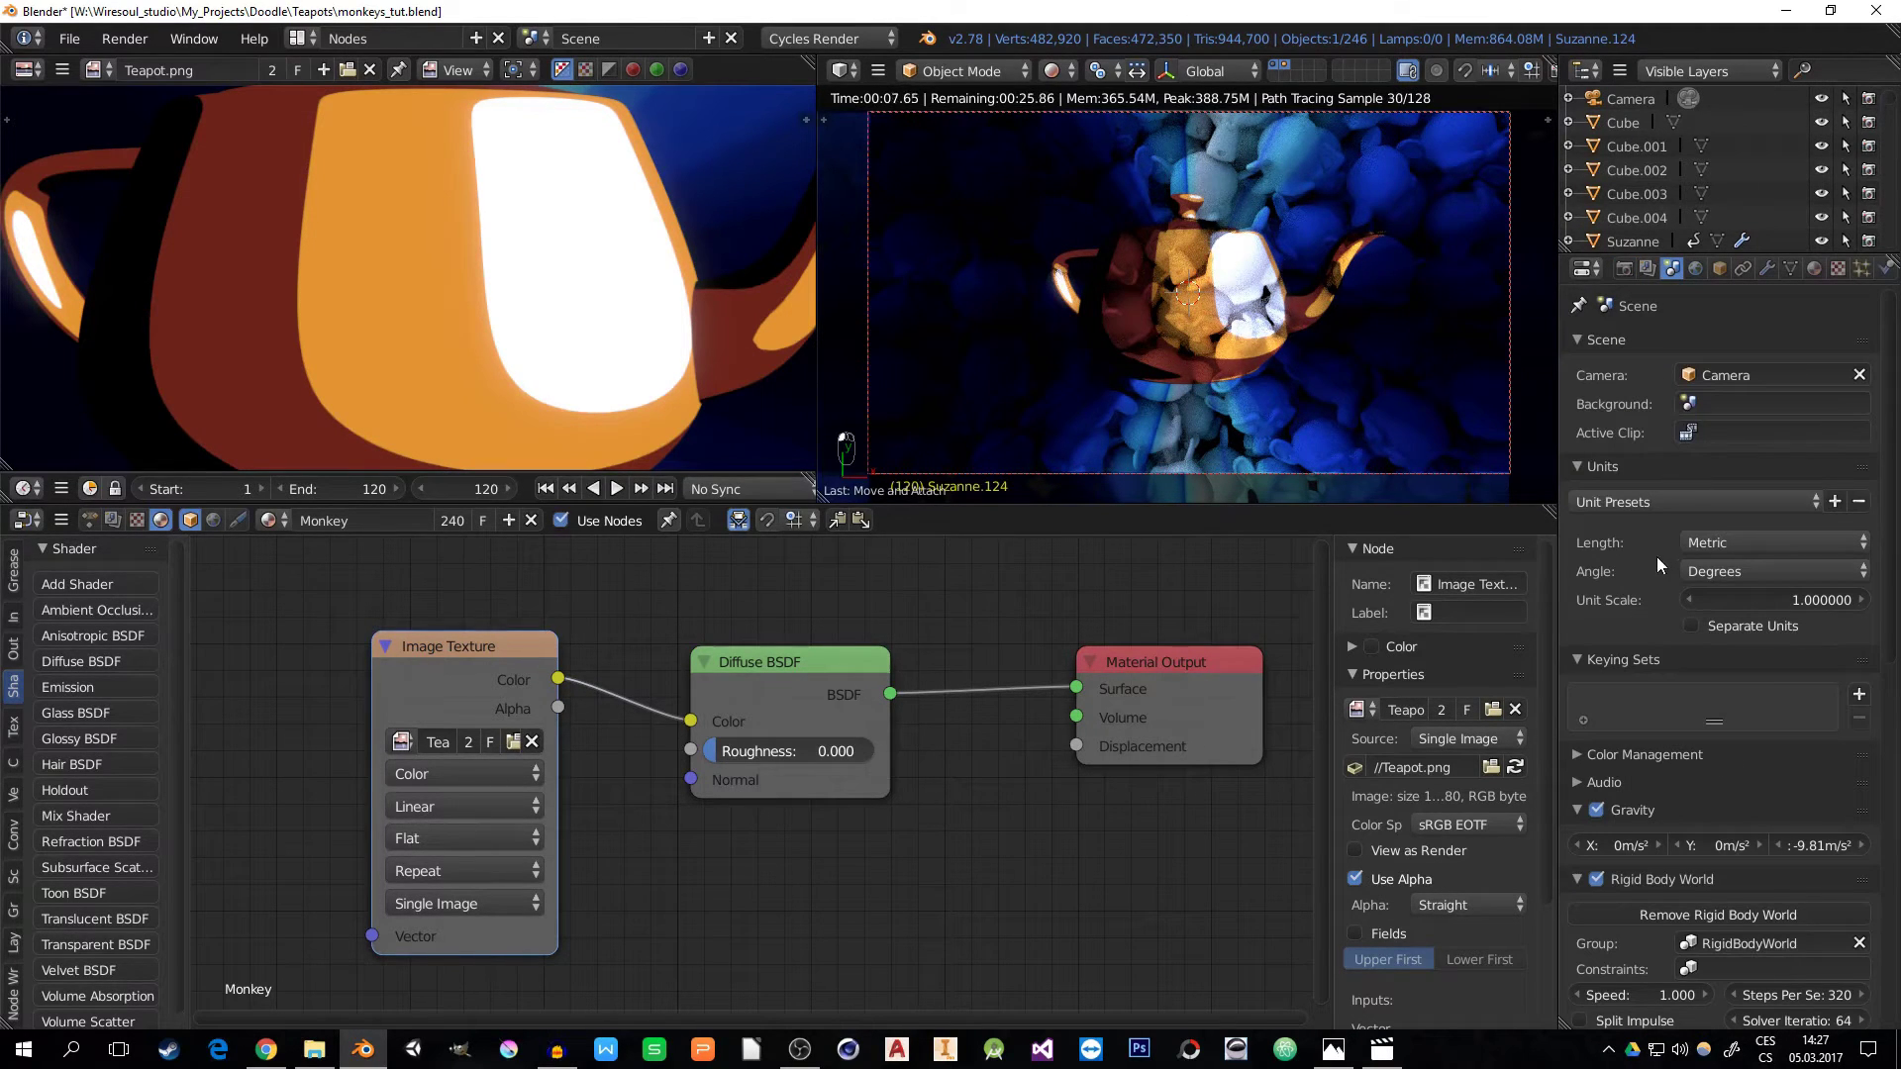
ctrl+click(1574, 752)
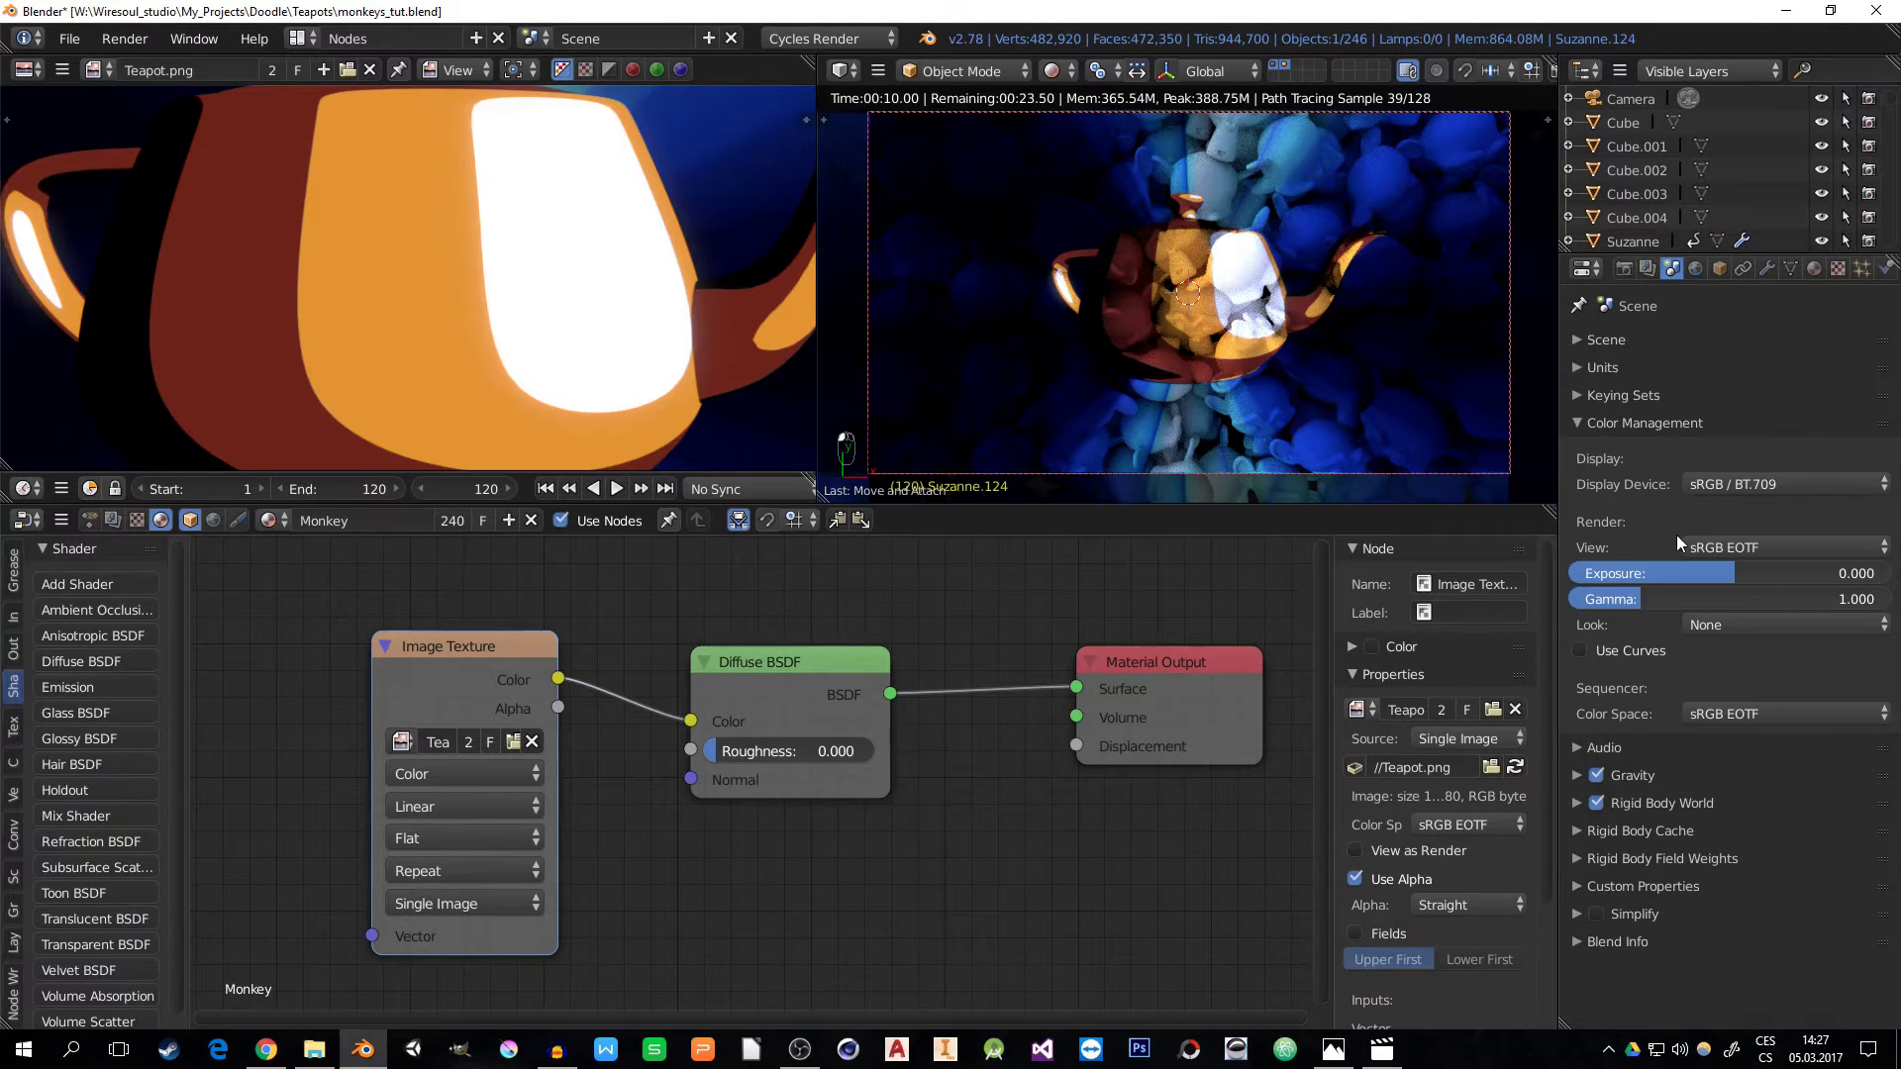
click(1758, 546)
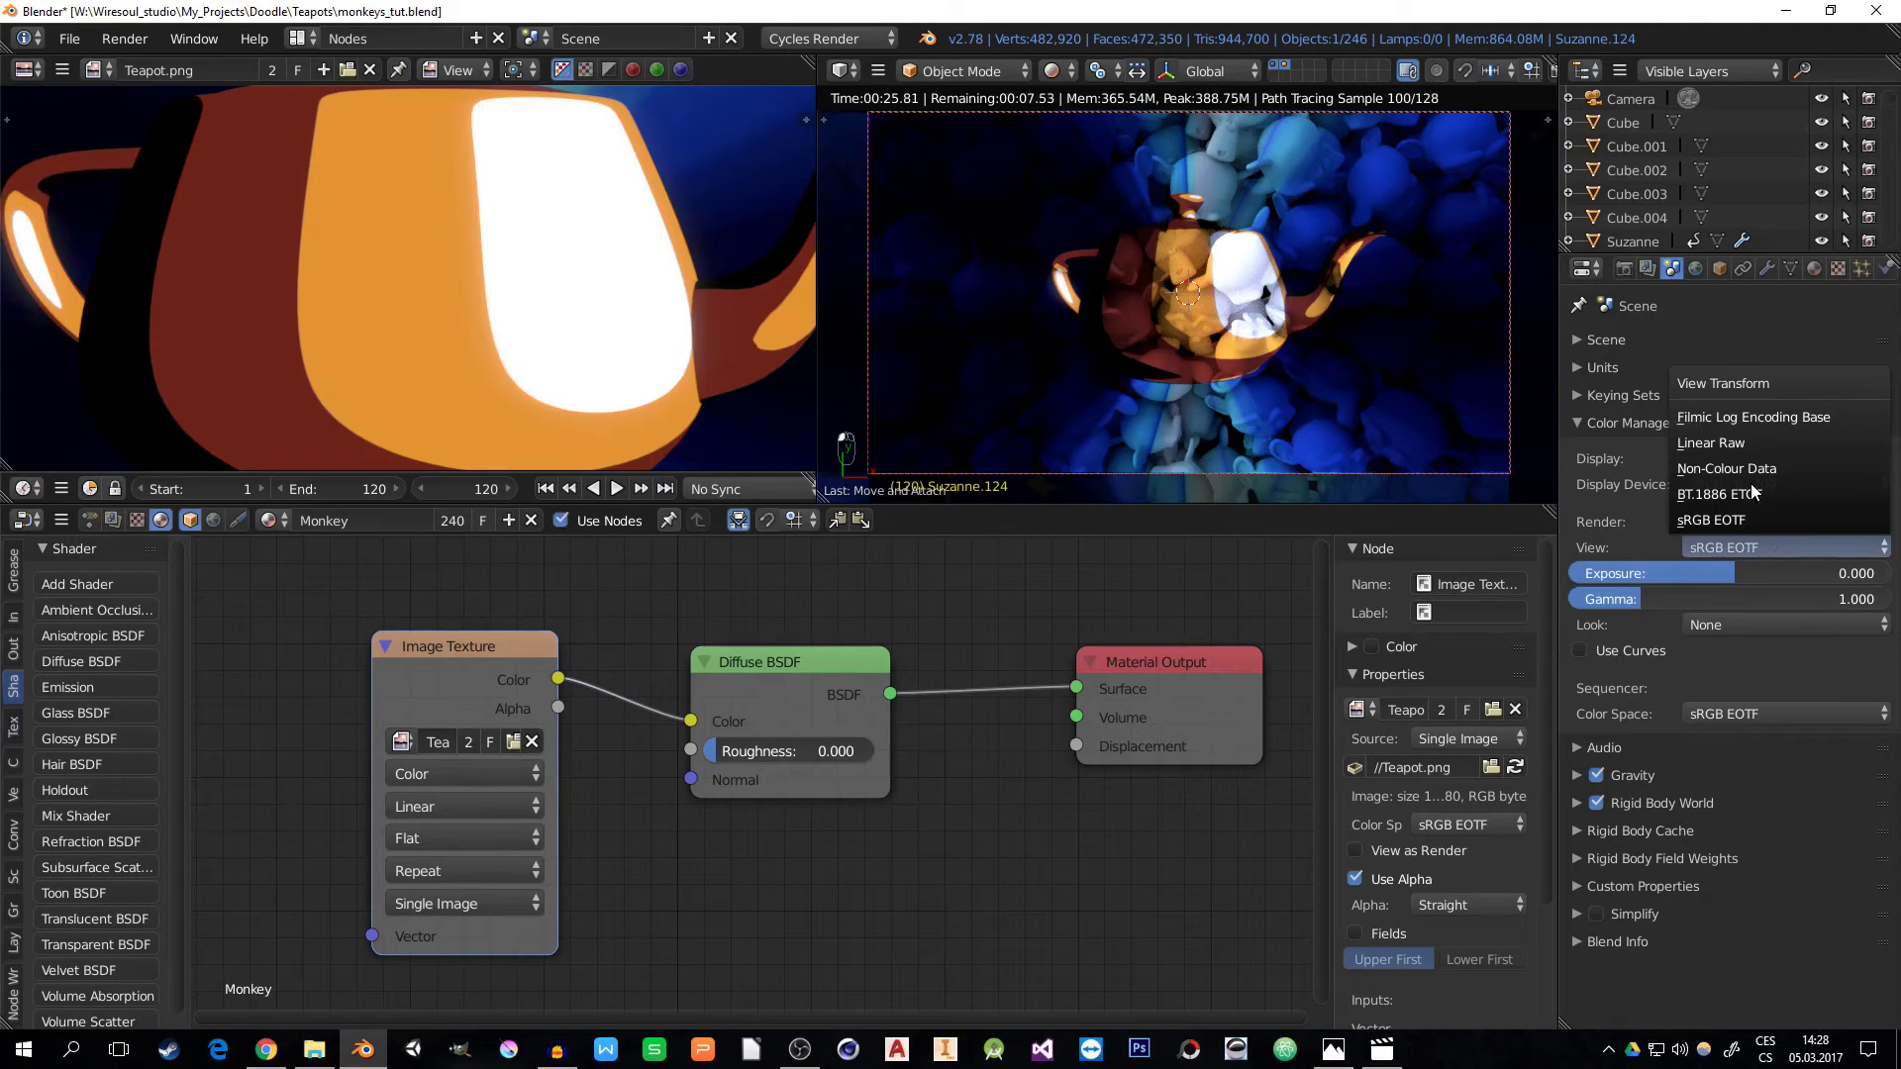
click(1742, 417)
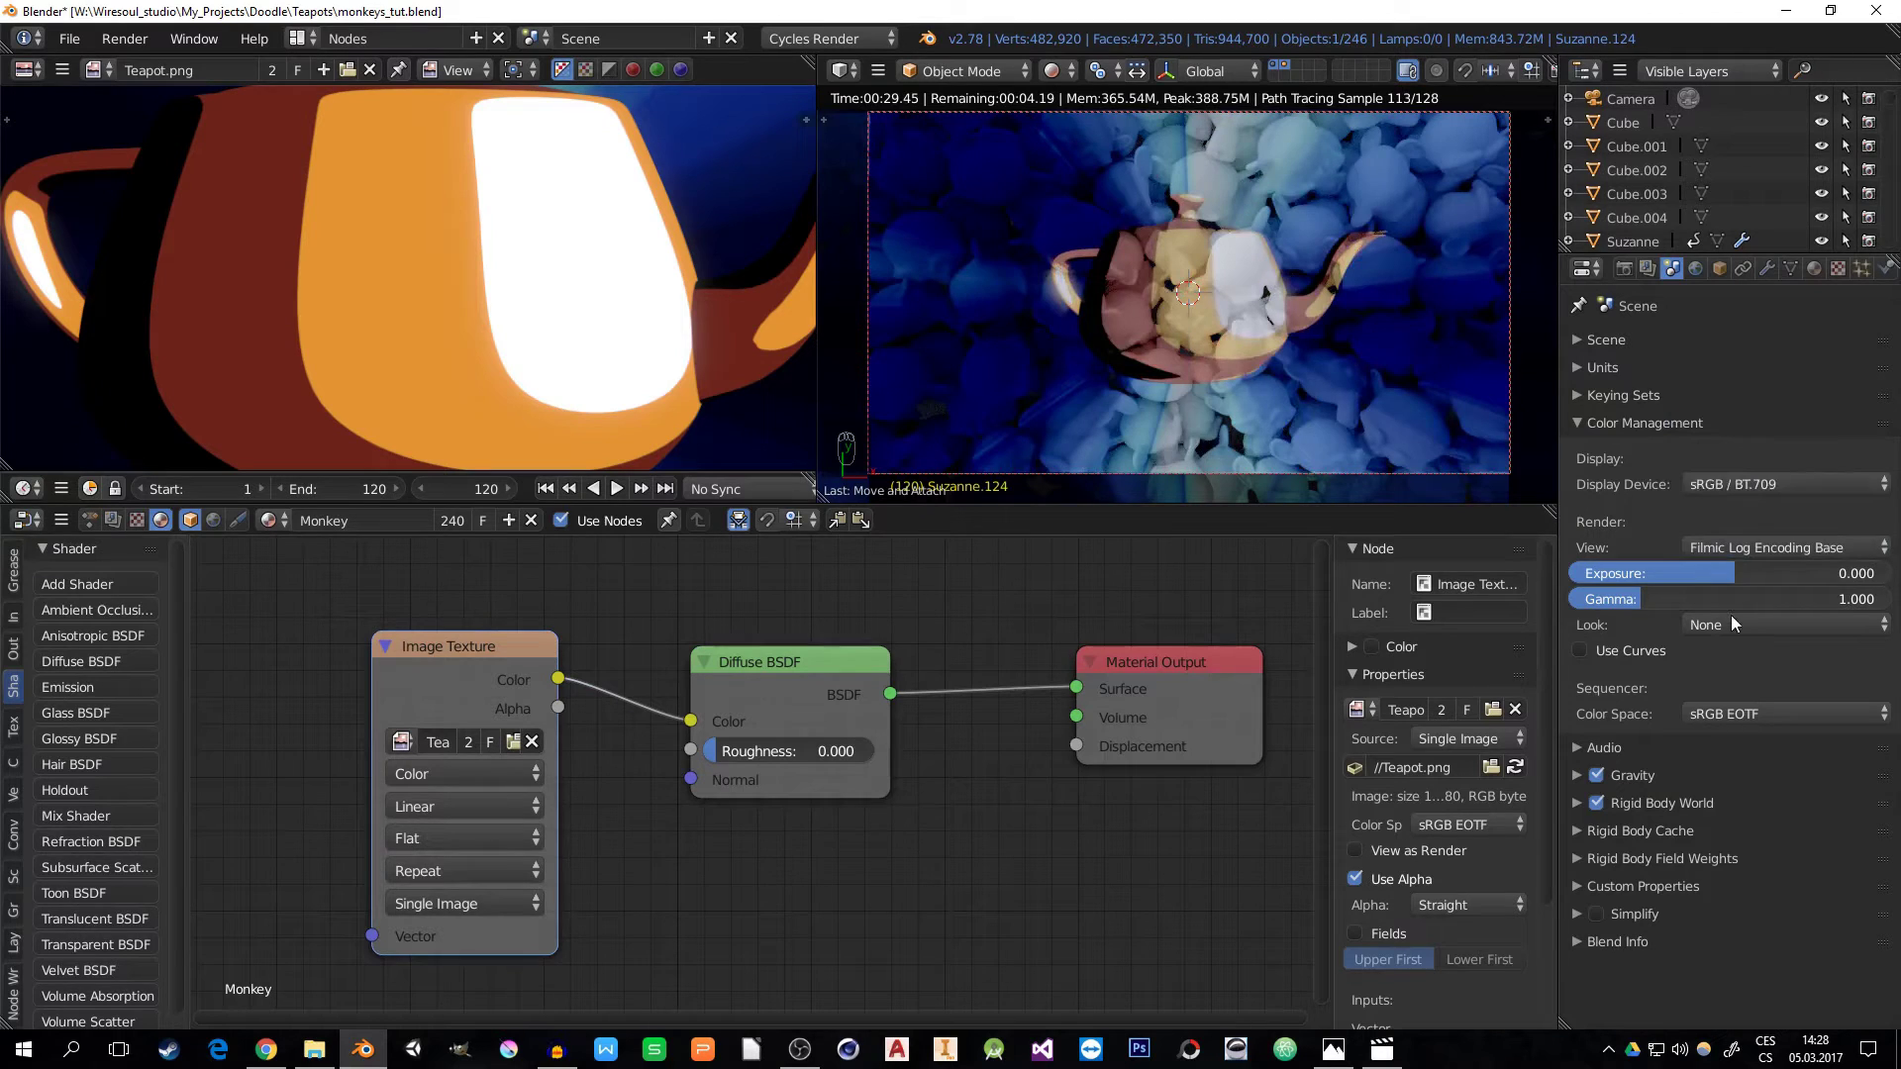
click(1730, 622)
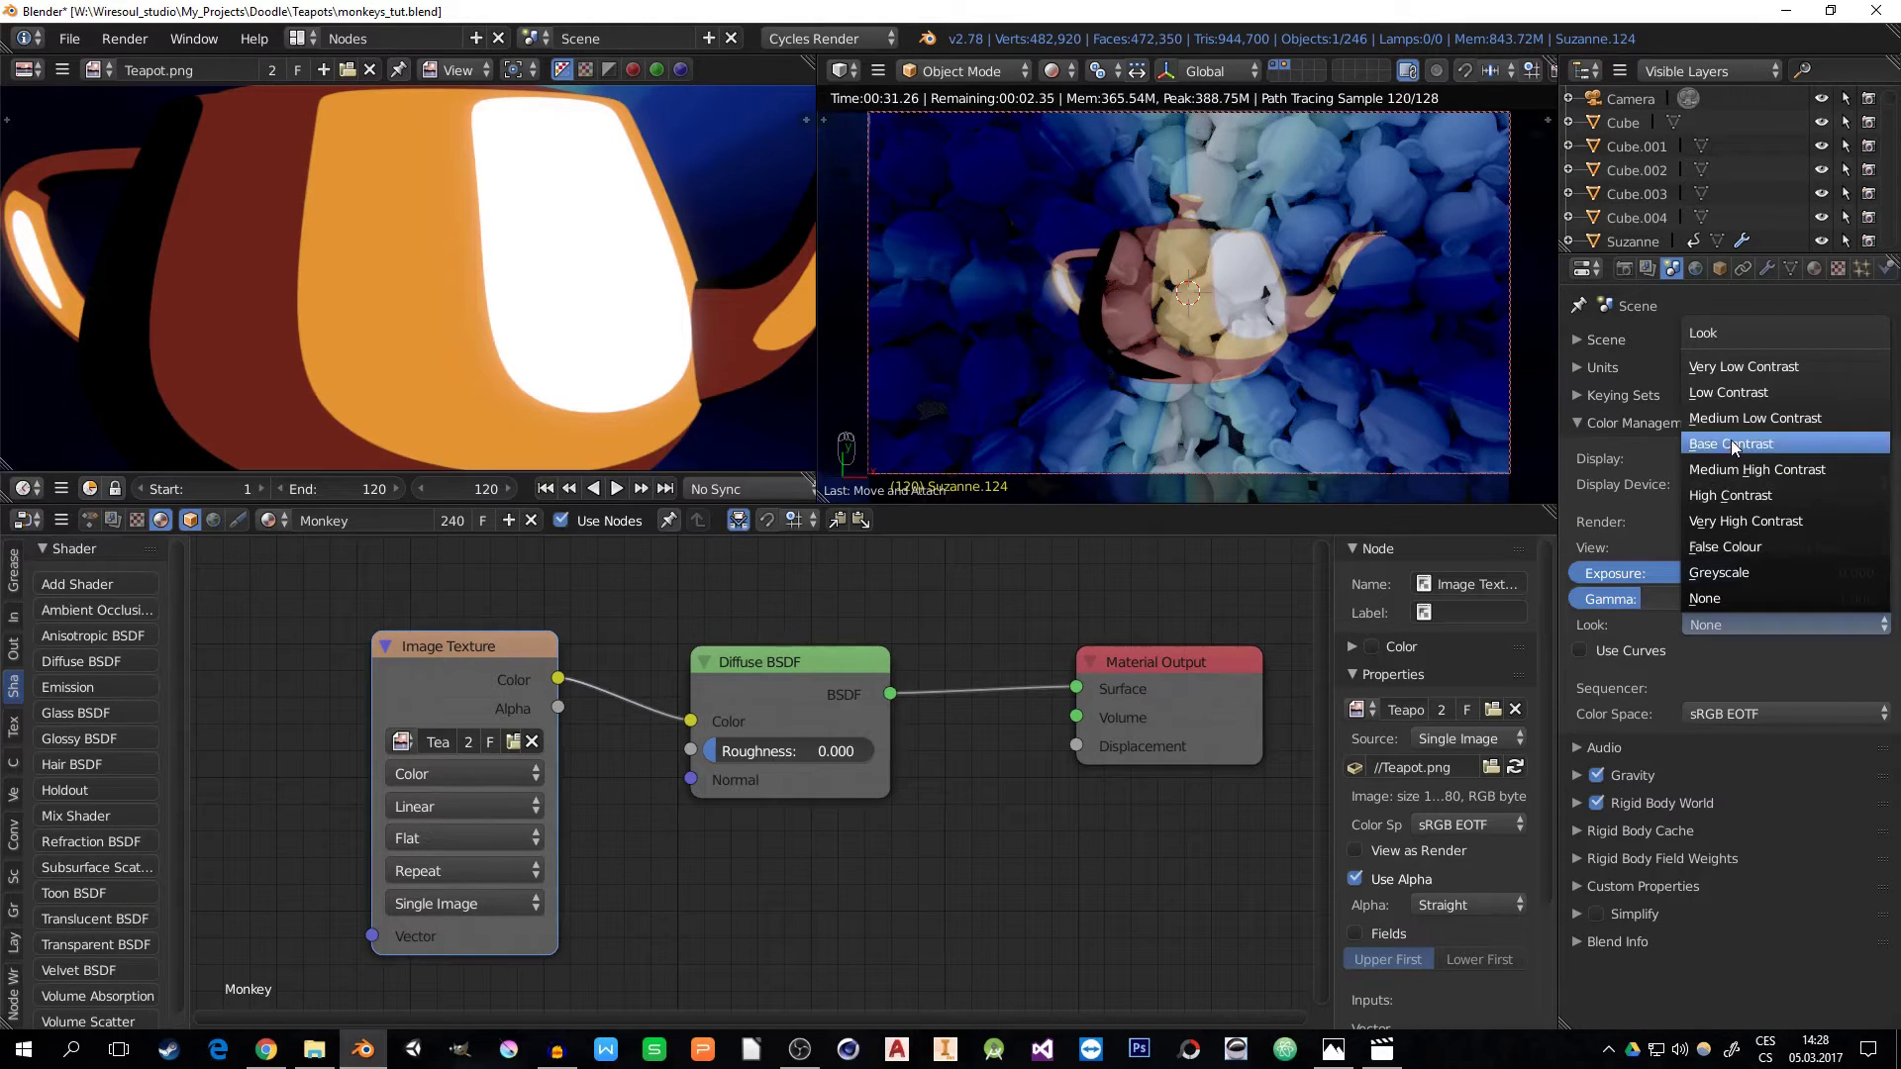
click(1730, 444)
- Set the Film exposure in the render settings to 3.2
click(1626, 270)
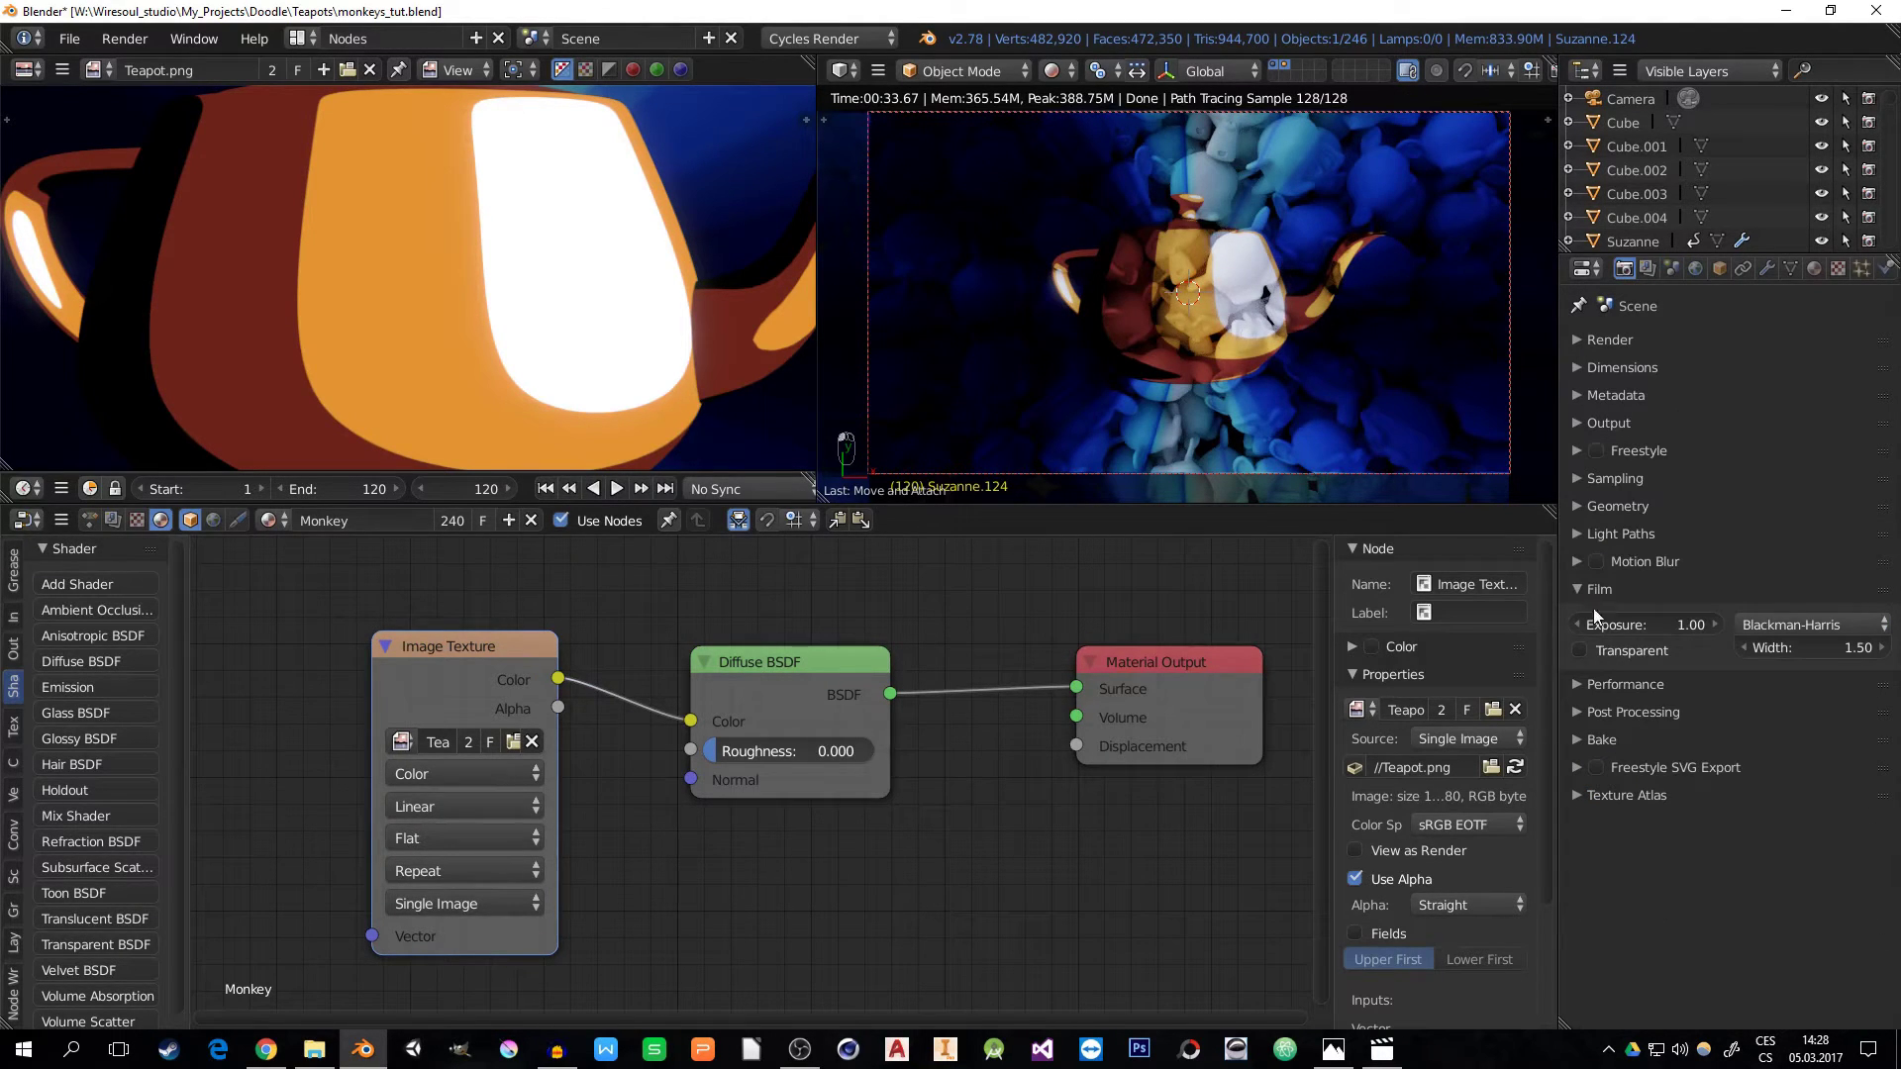
click(1651, 625)
text(3.2)
key(Return)
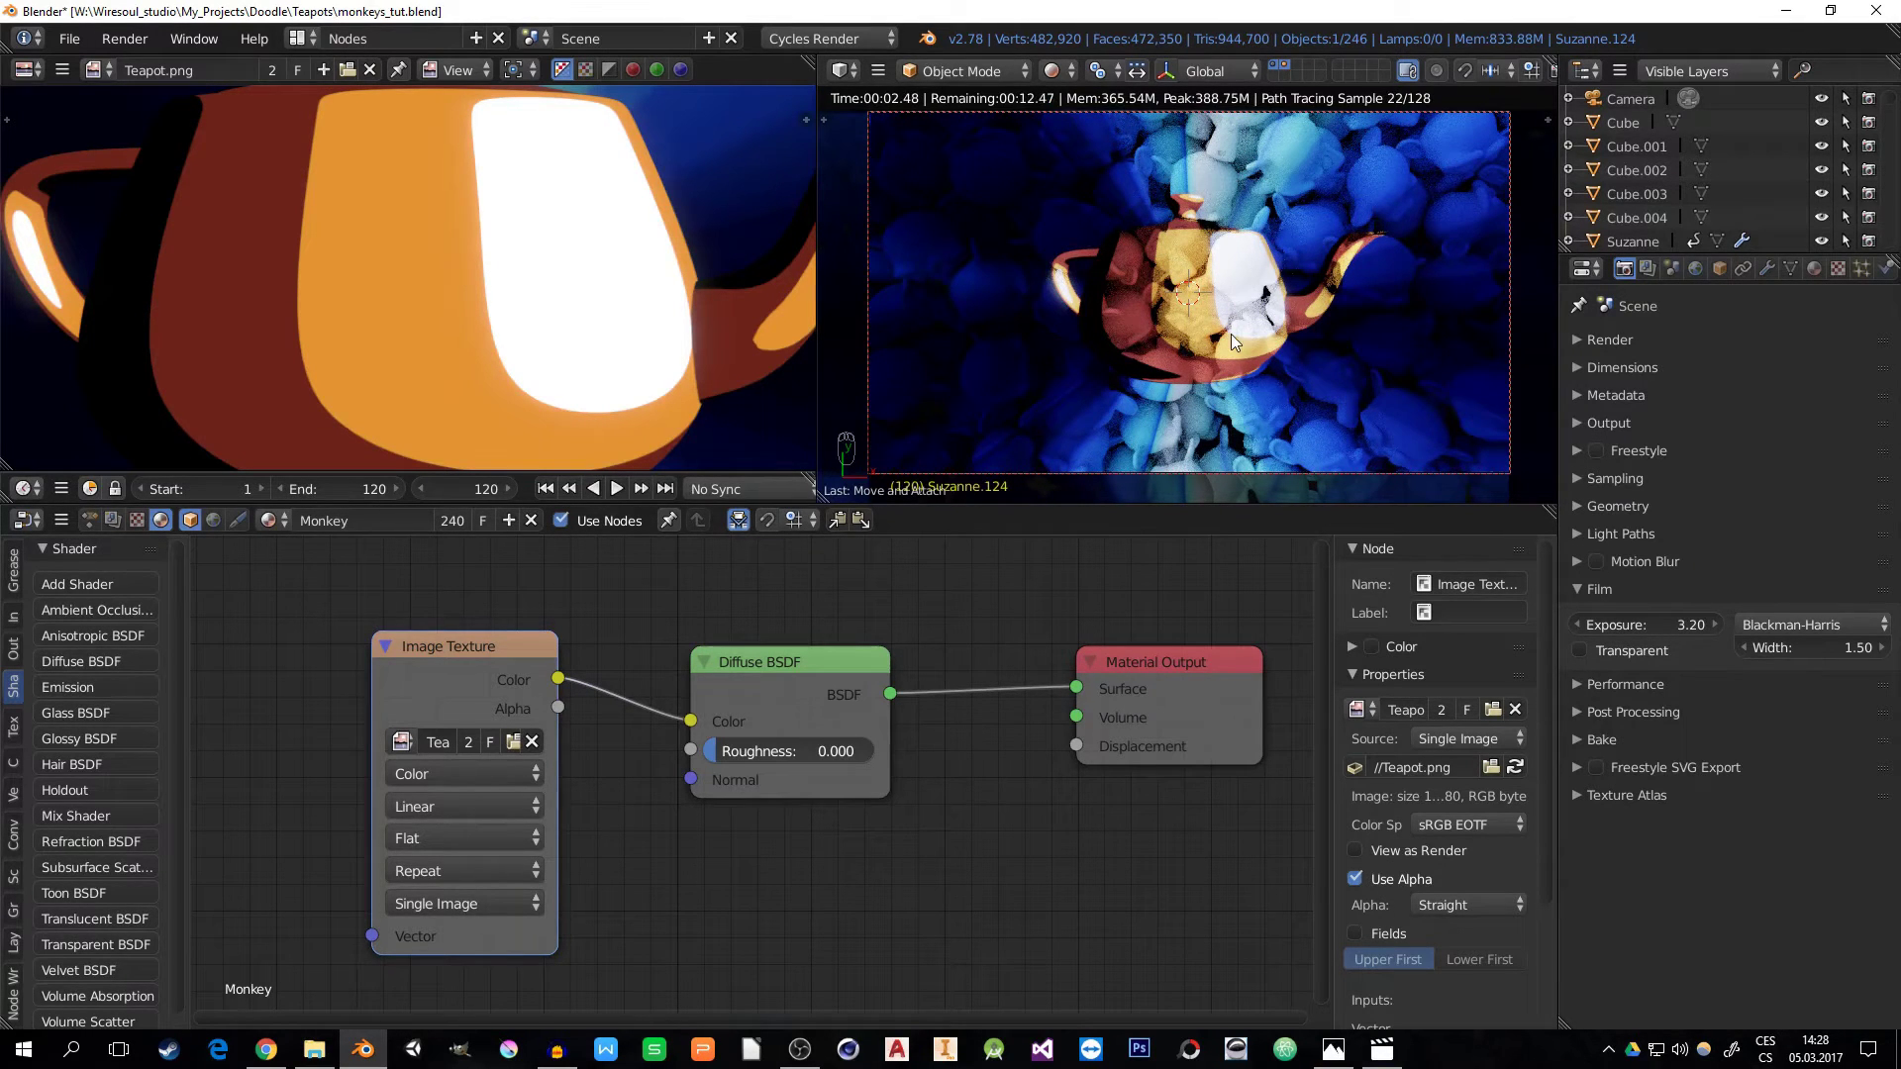
- Replace the Diffuse BSDF with the Dielectric node group, linking the image texture's colour into it and its BSDF to the material output's surface
click(757, 663)
key(x)
key(shift+a)
mouse_move(756, 665)
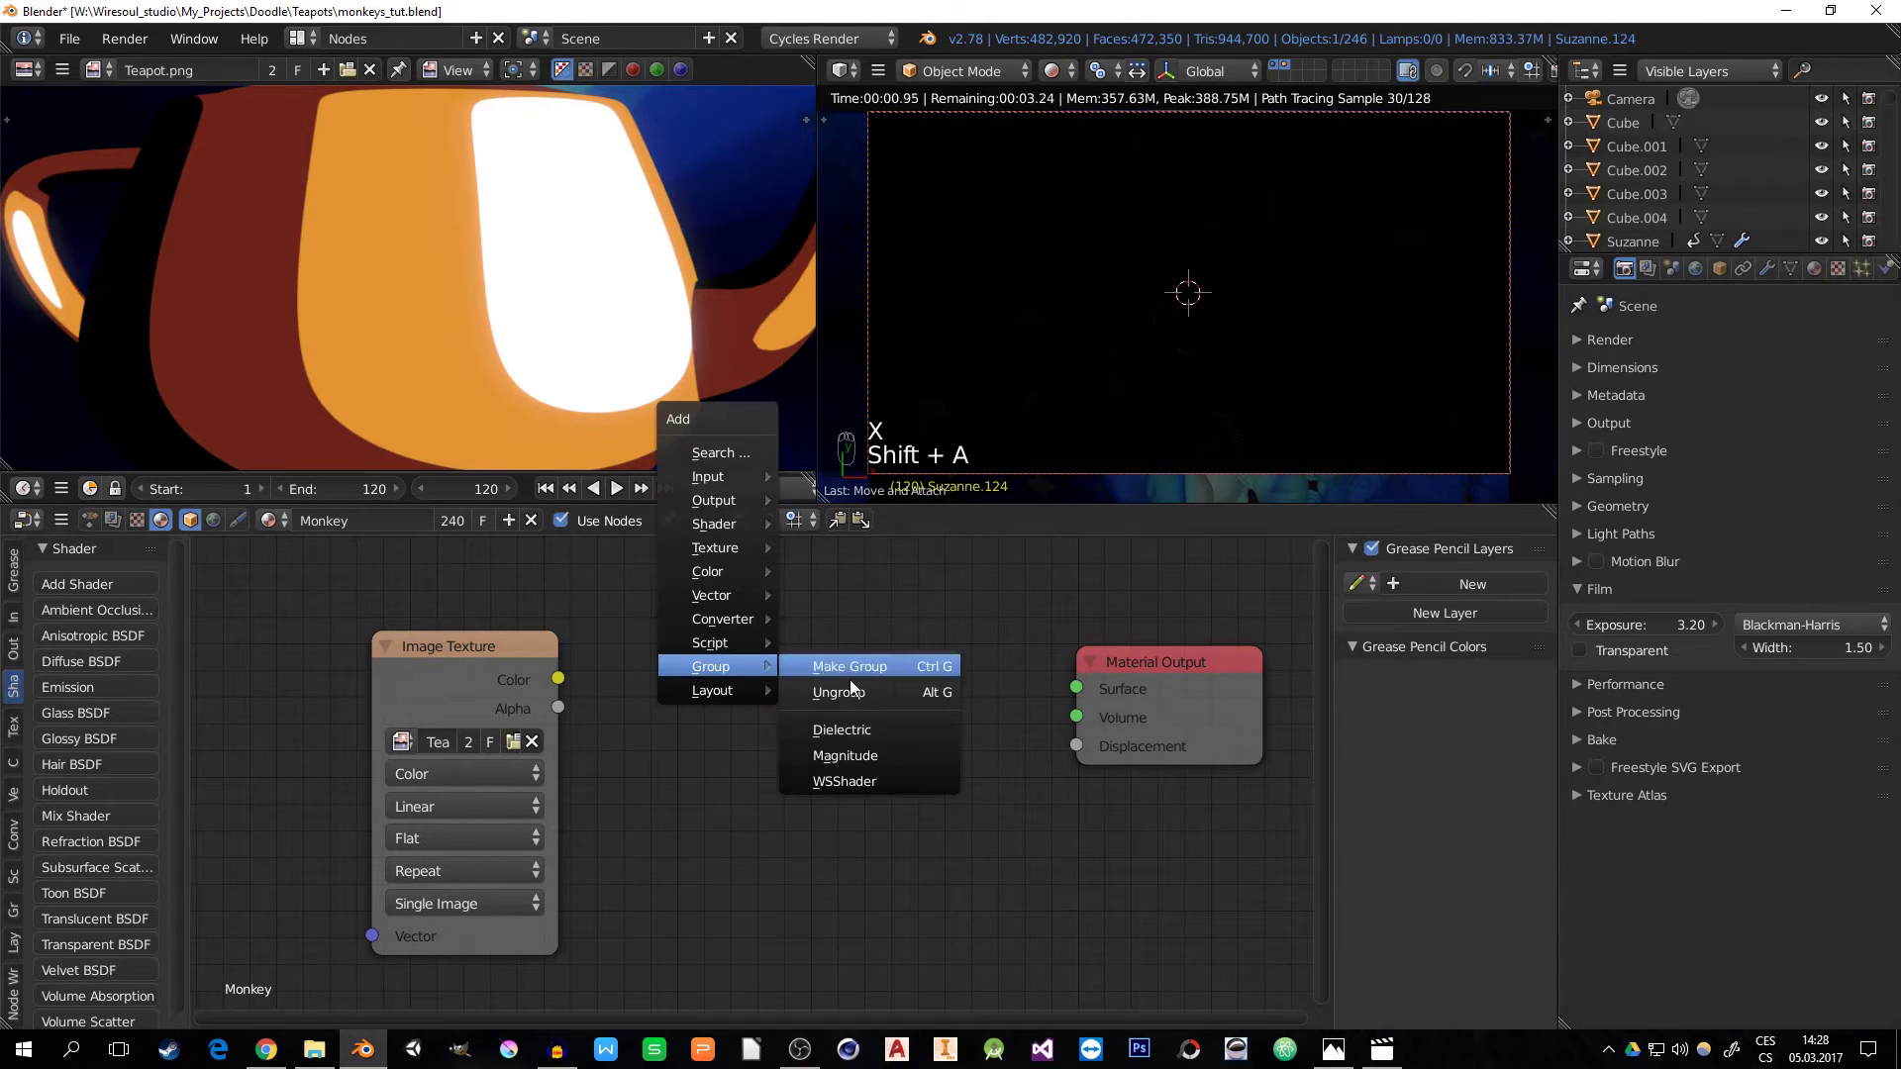
click(851, 728)
drag(559, 678, 789, 749)
drag(976, 682, 1076, 688)
drag(845, 782, 848, 783)
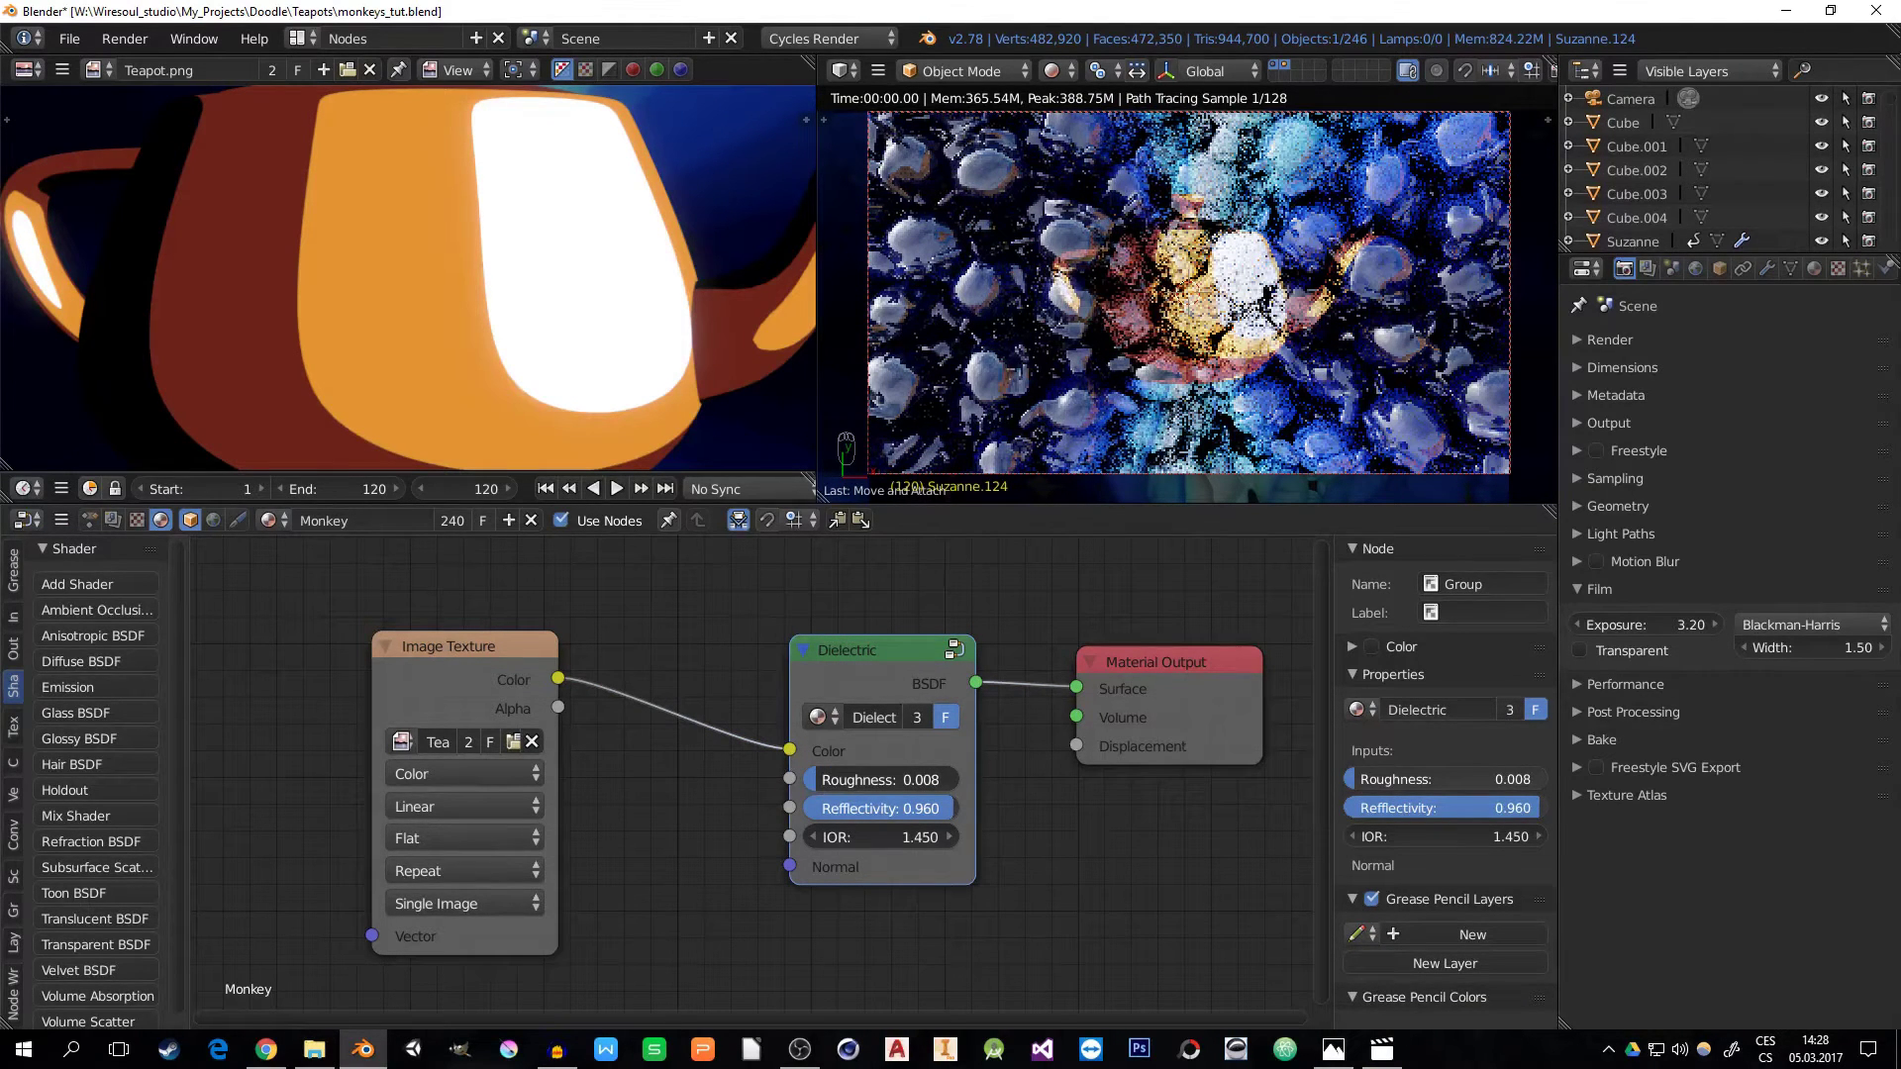
- Set the Dielectric node's roughness to 0.017
click(870, 779)
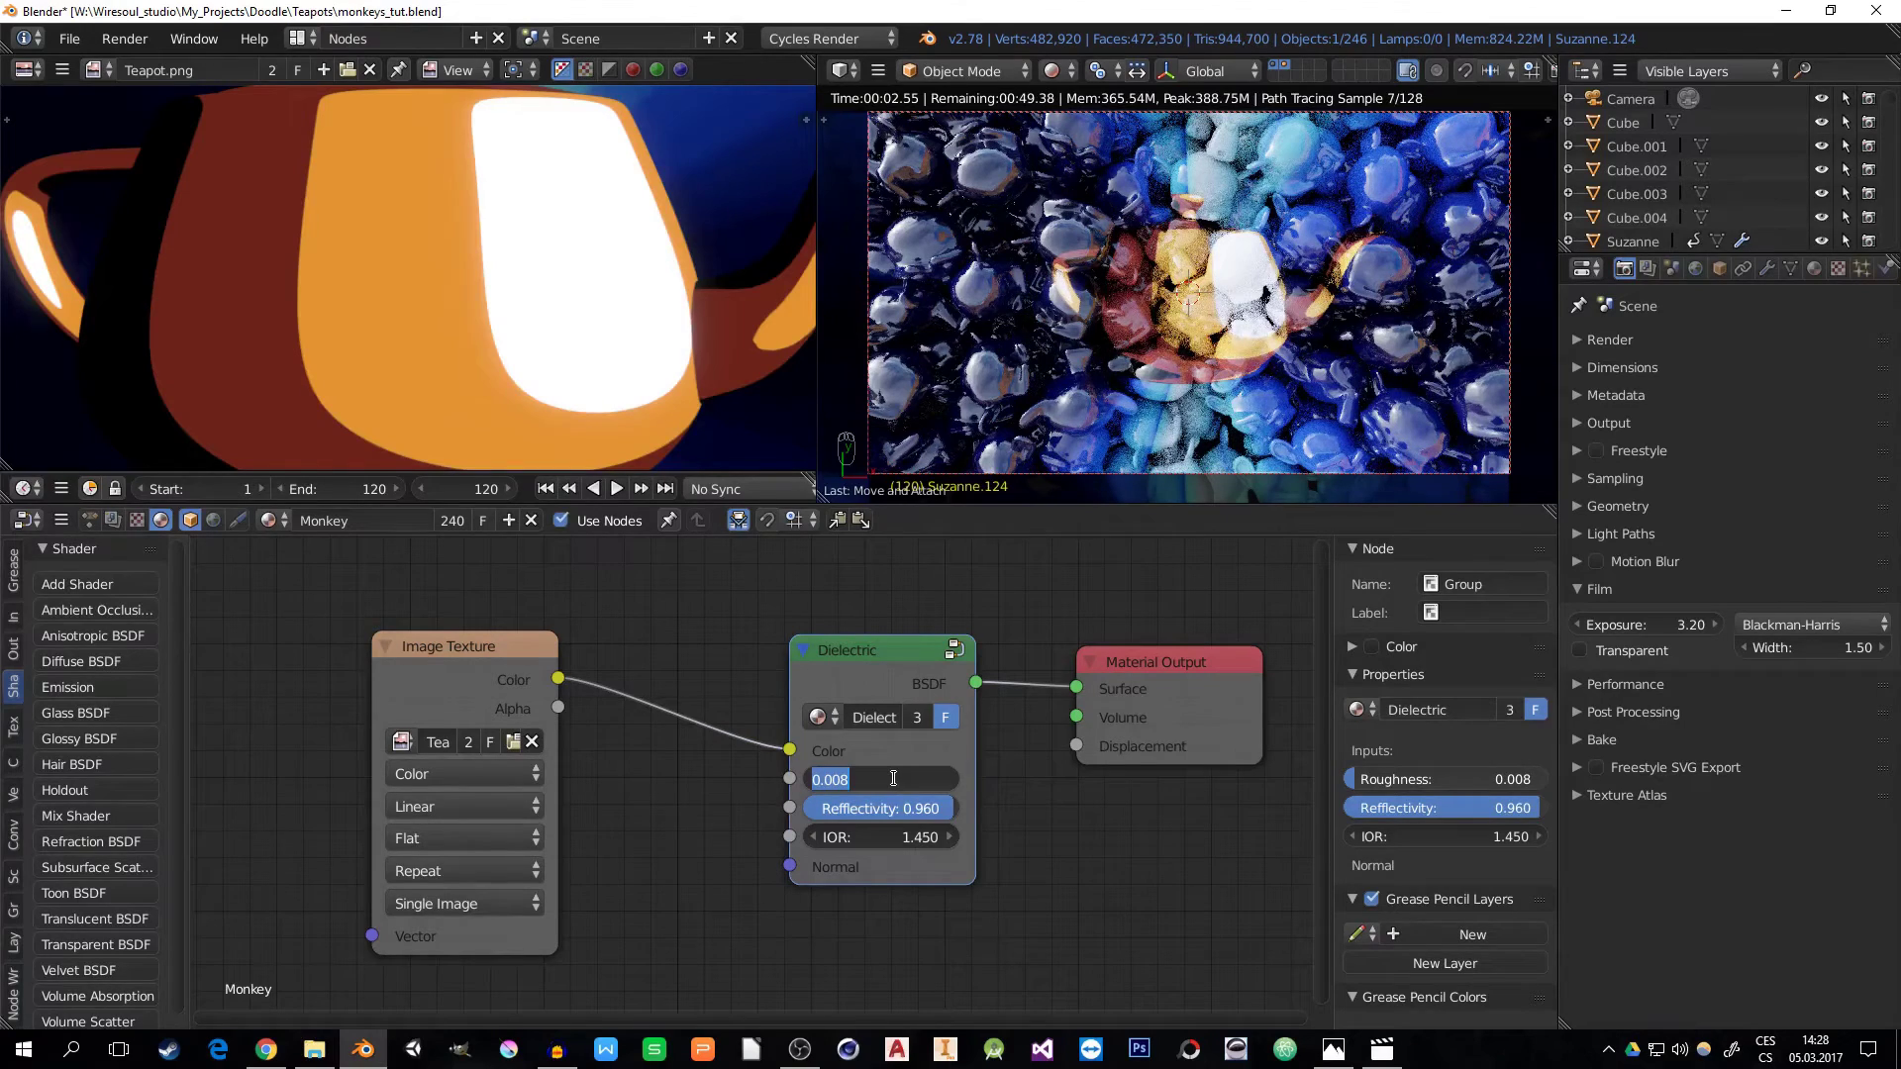
text(.017)
key(Return)
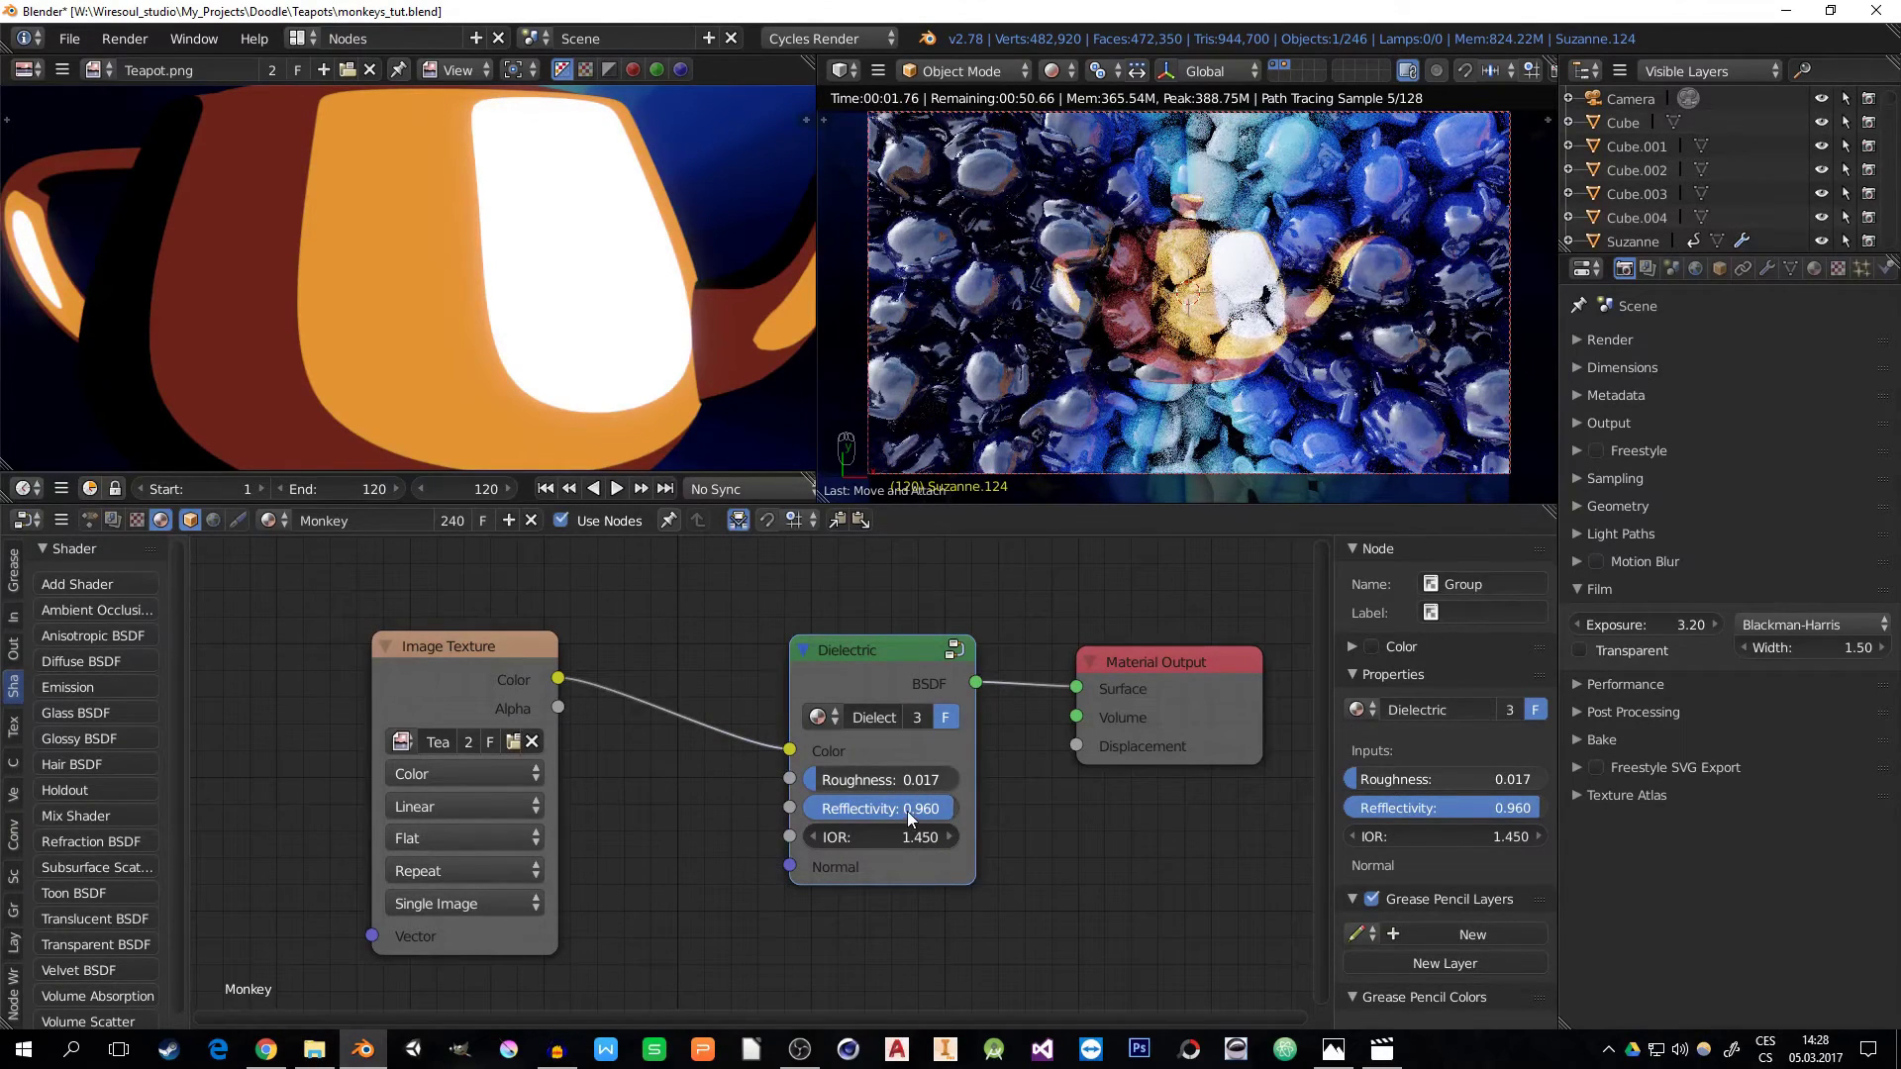
- Lower the Dielectric node's reflectivity, trying 0.32 before setting it to 0.16
drag(908, 818, 879, 819)
click(898, 807)
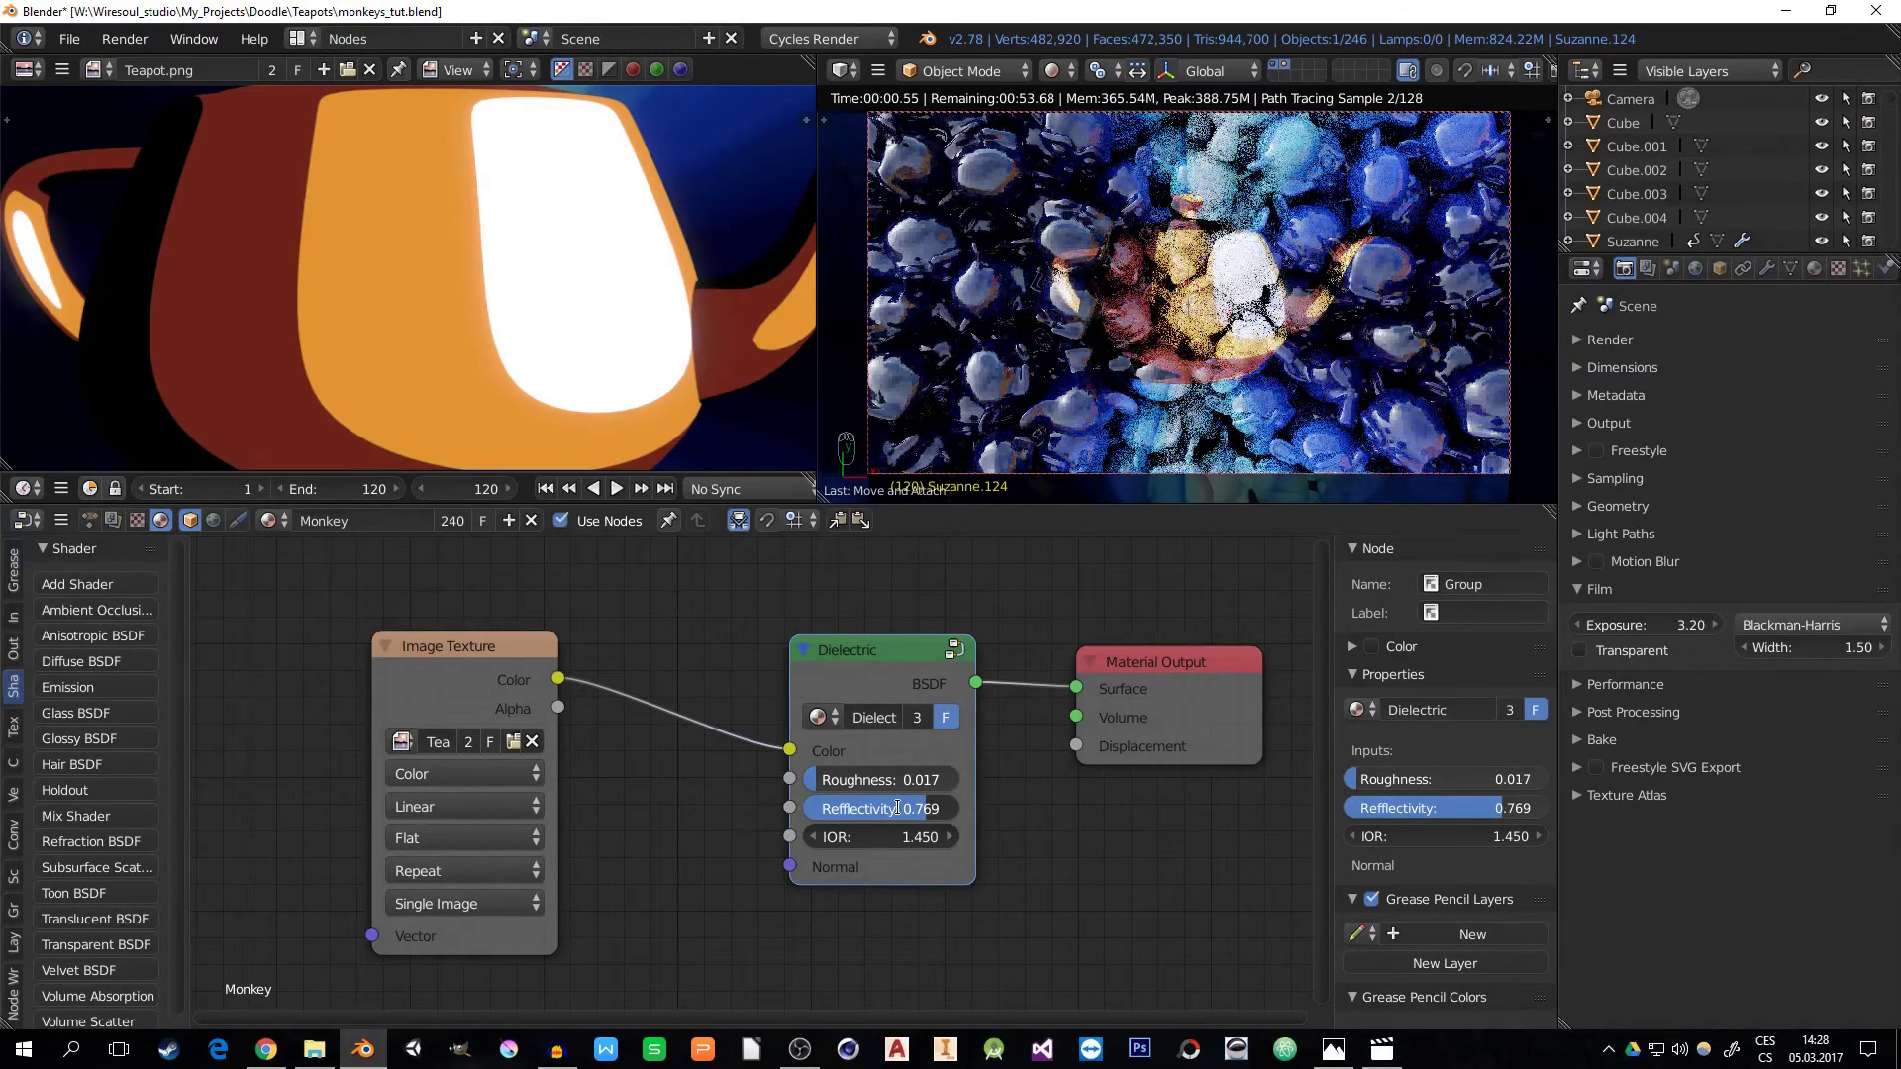
text(0.32)
key(Return)
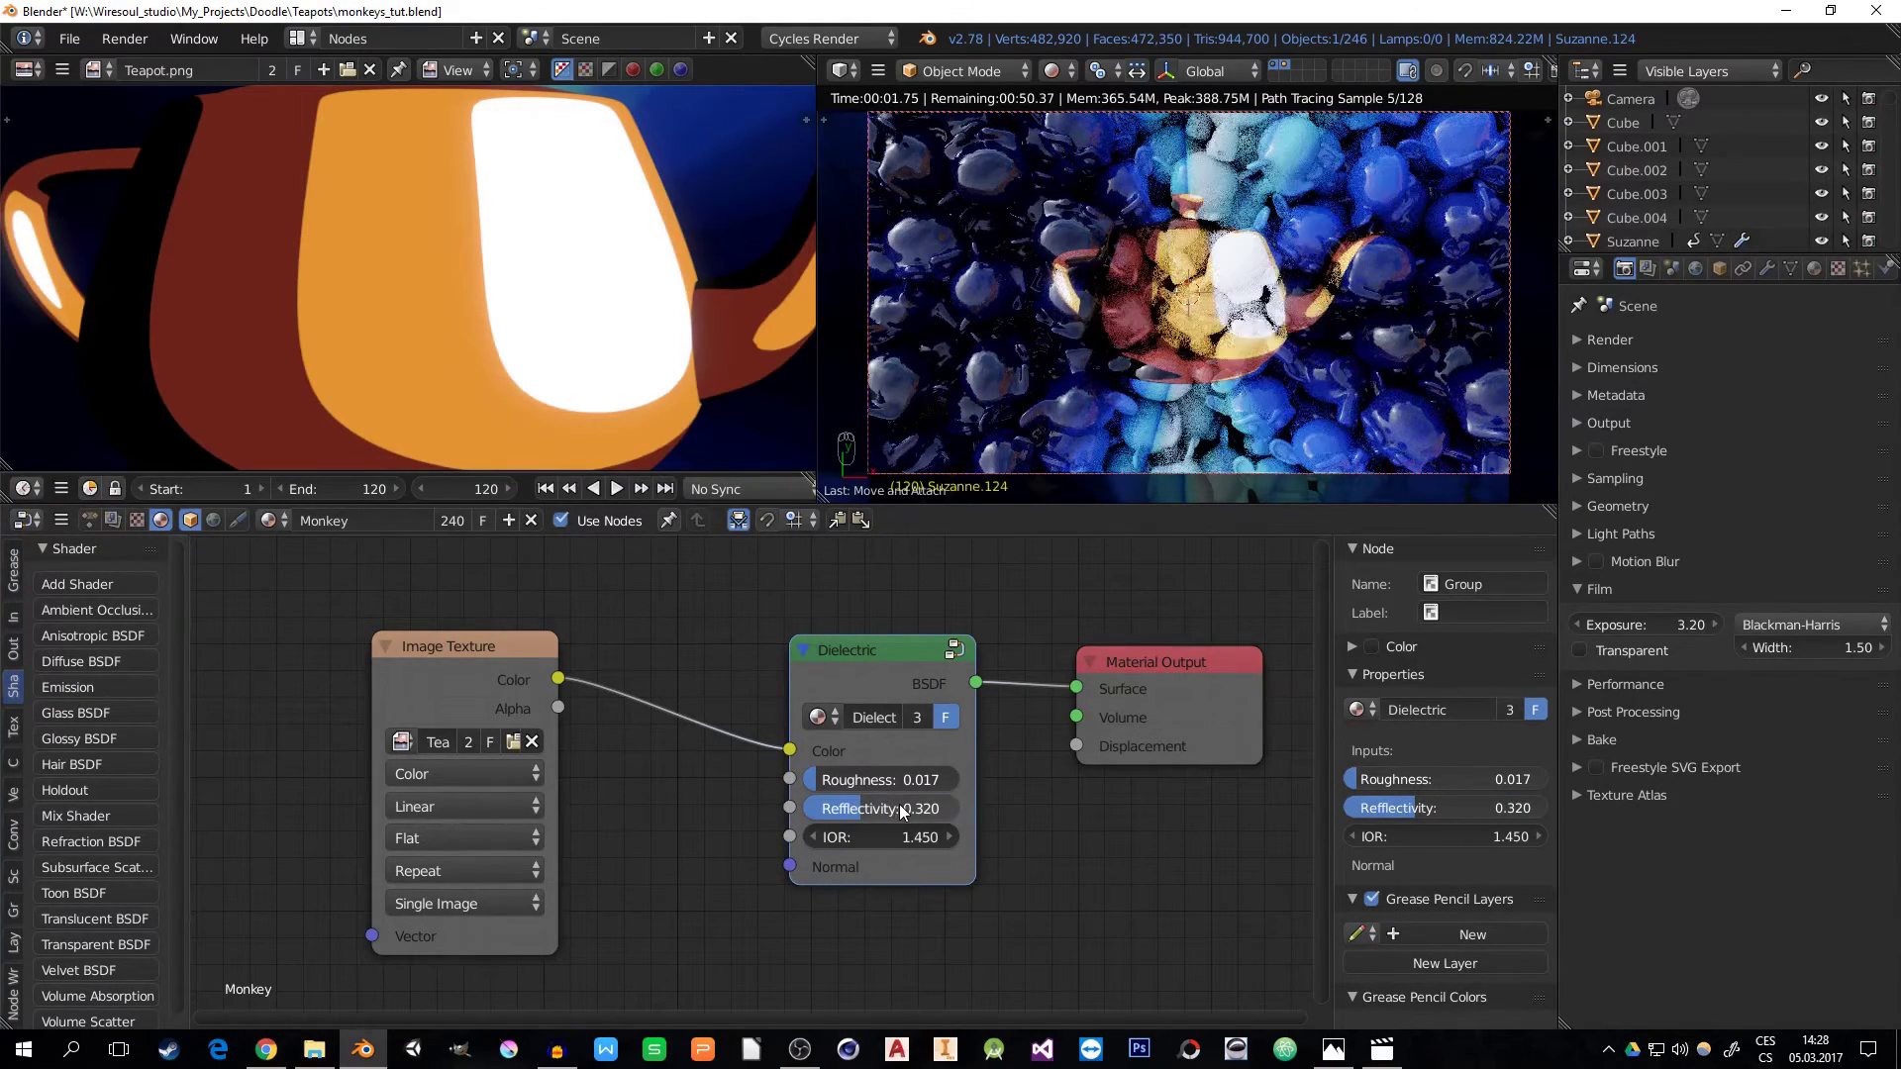
click(896, 808)
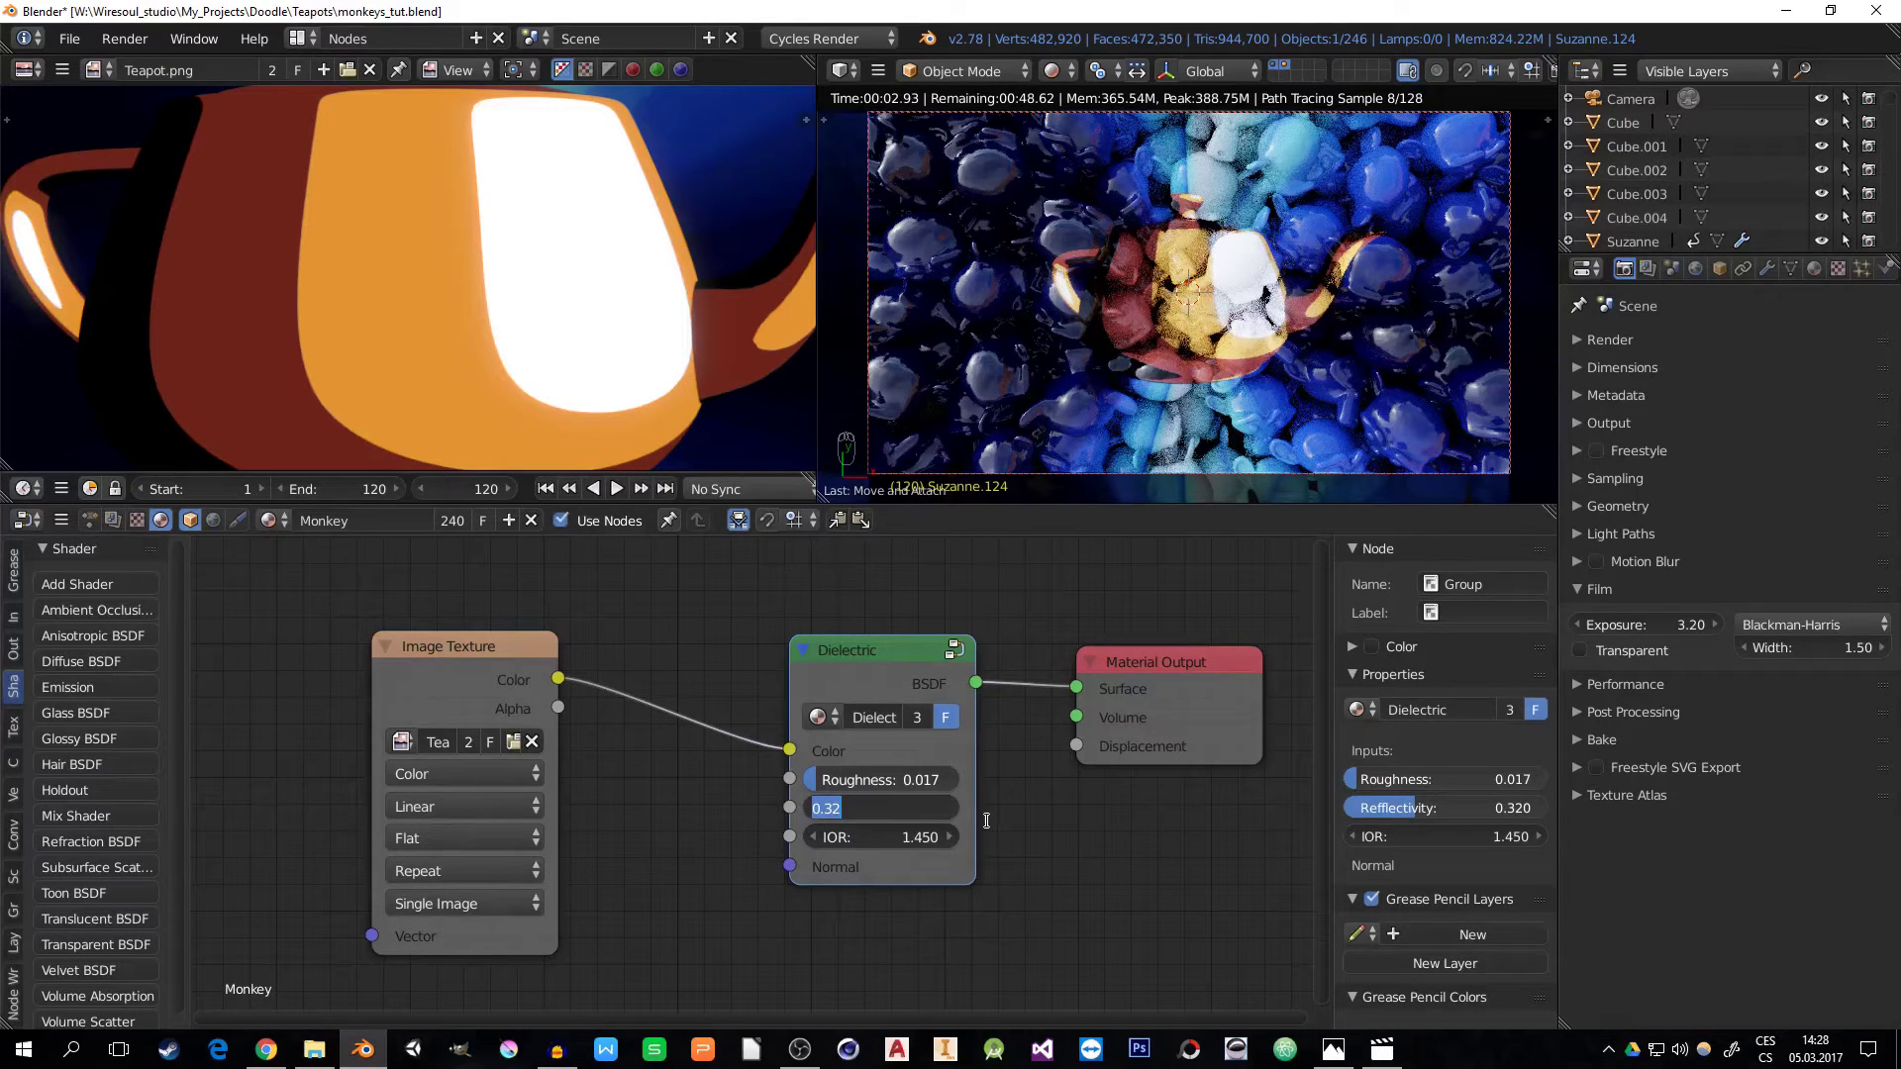
text(0.16)
key(Return)
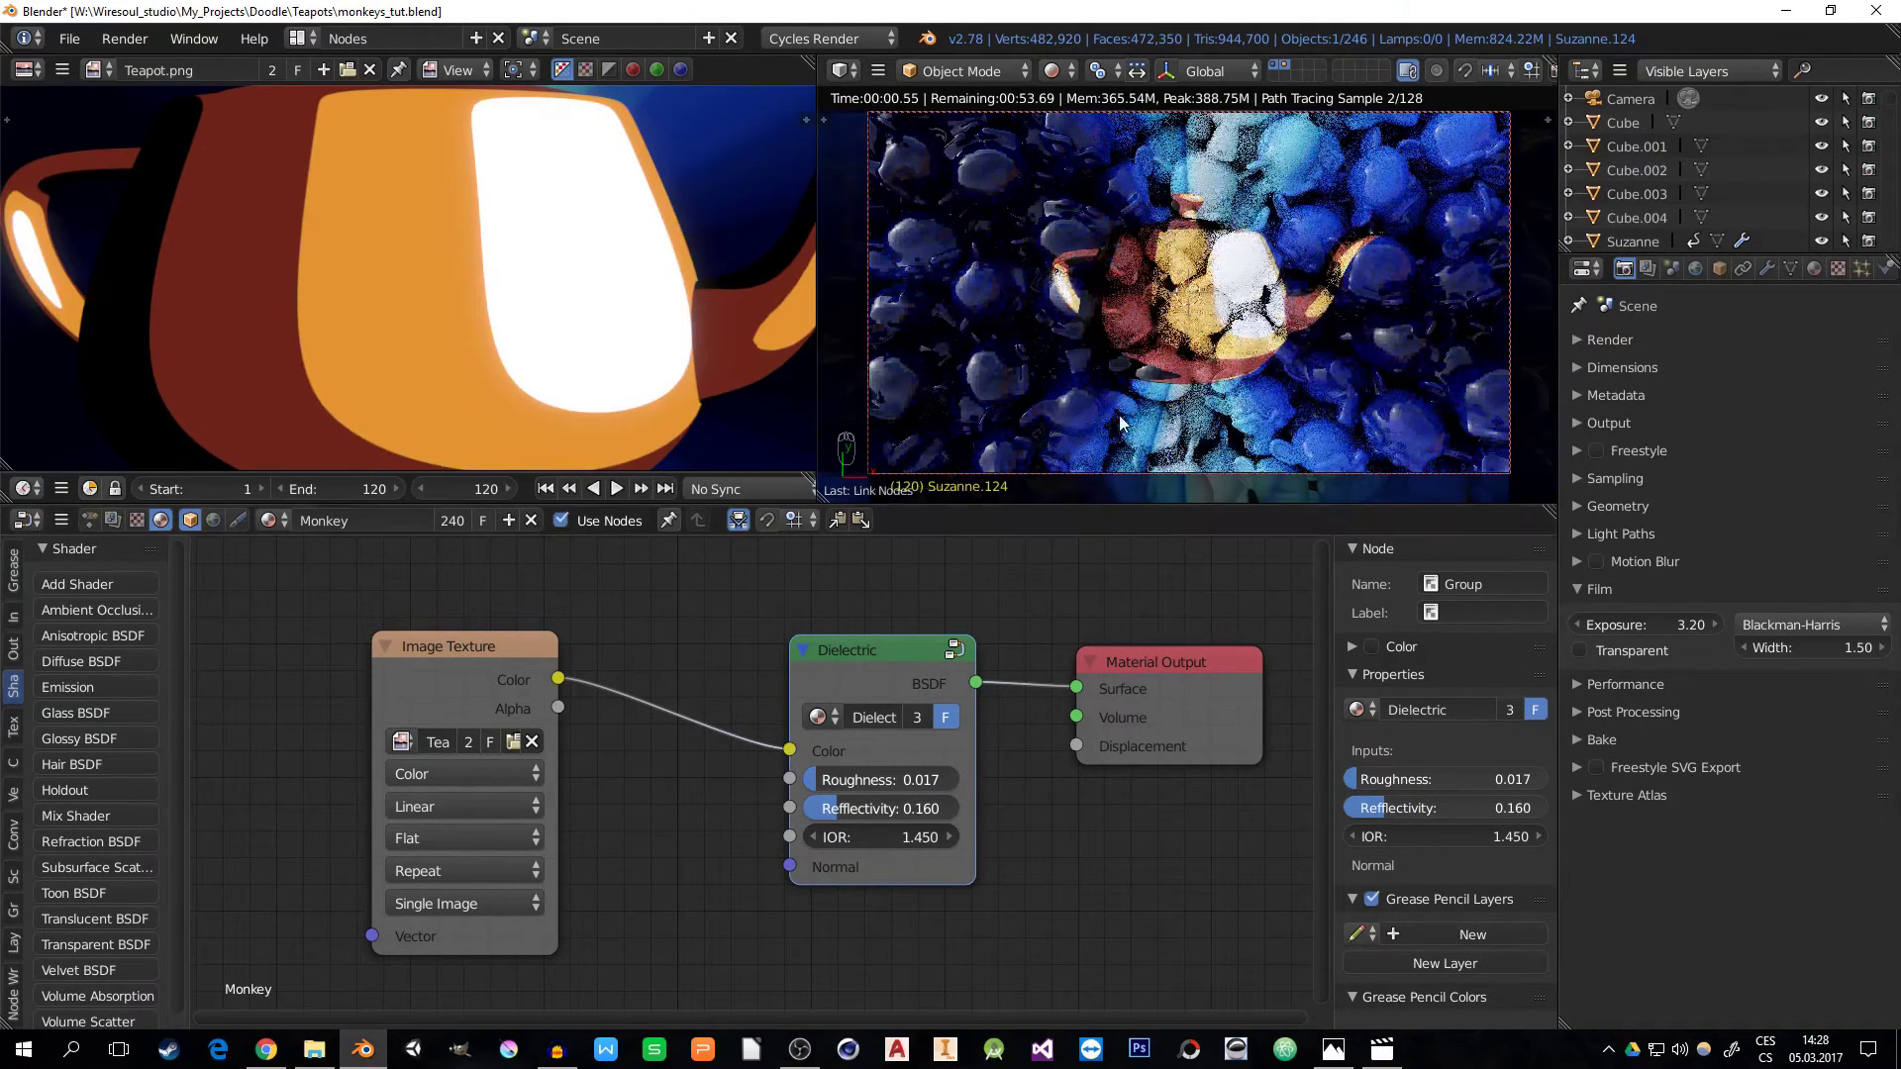
- Switch the 3D viewport from rendered to solid shading
middle_drag(1051, 614, 1112, 555)
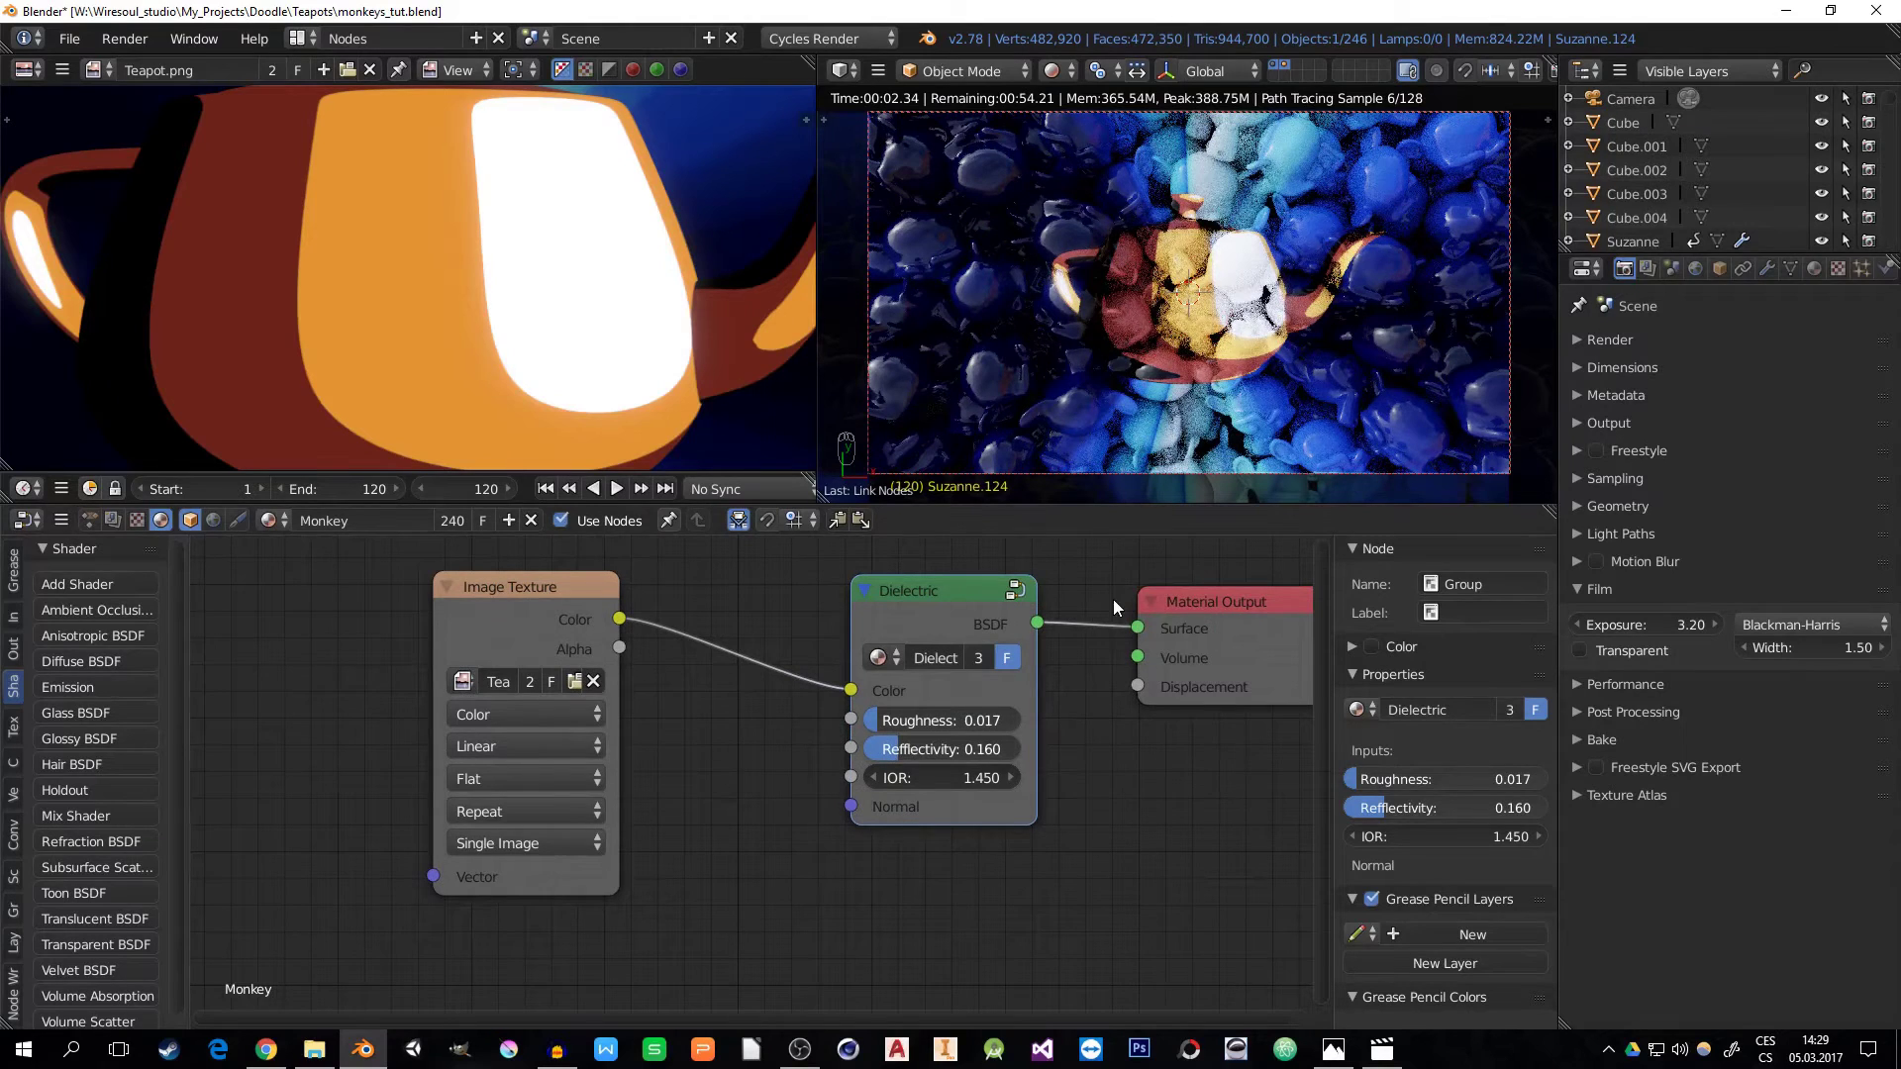
scroll(1113, 600, down, 4)
mouse_move(888, 751)
middle_down()
mouse_move(865, 735)
mouse_move(882, 717)
middle_up()
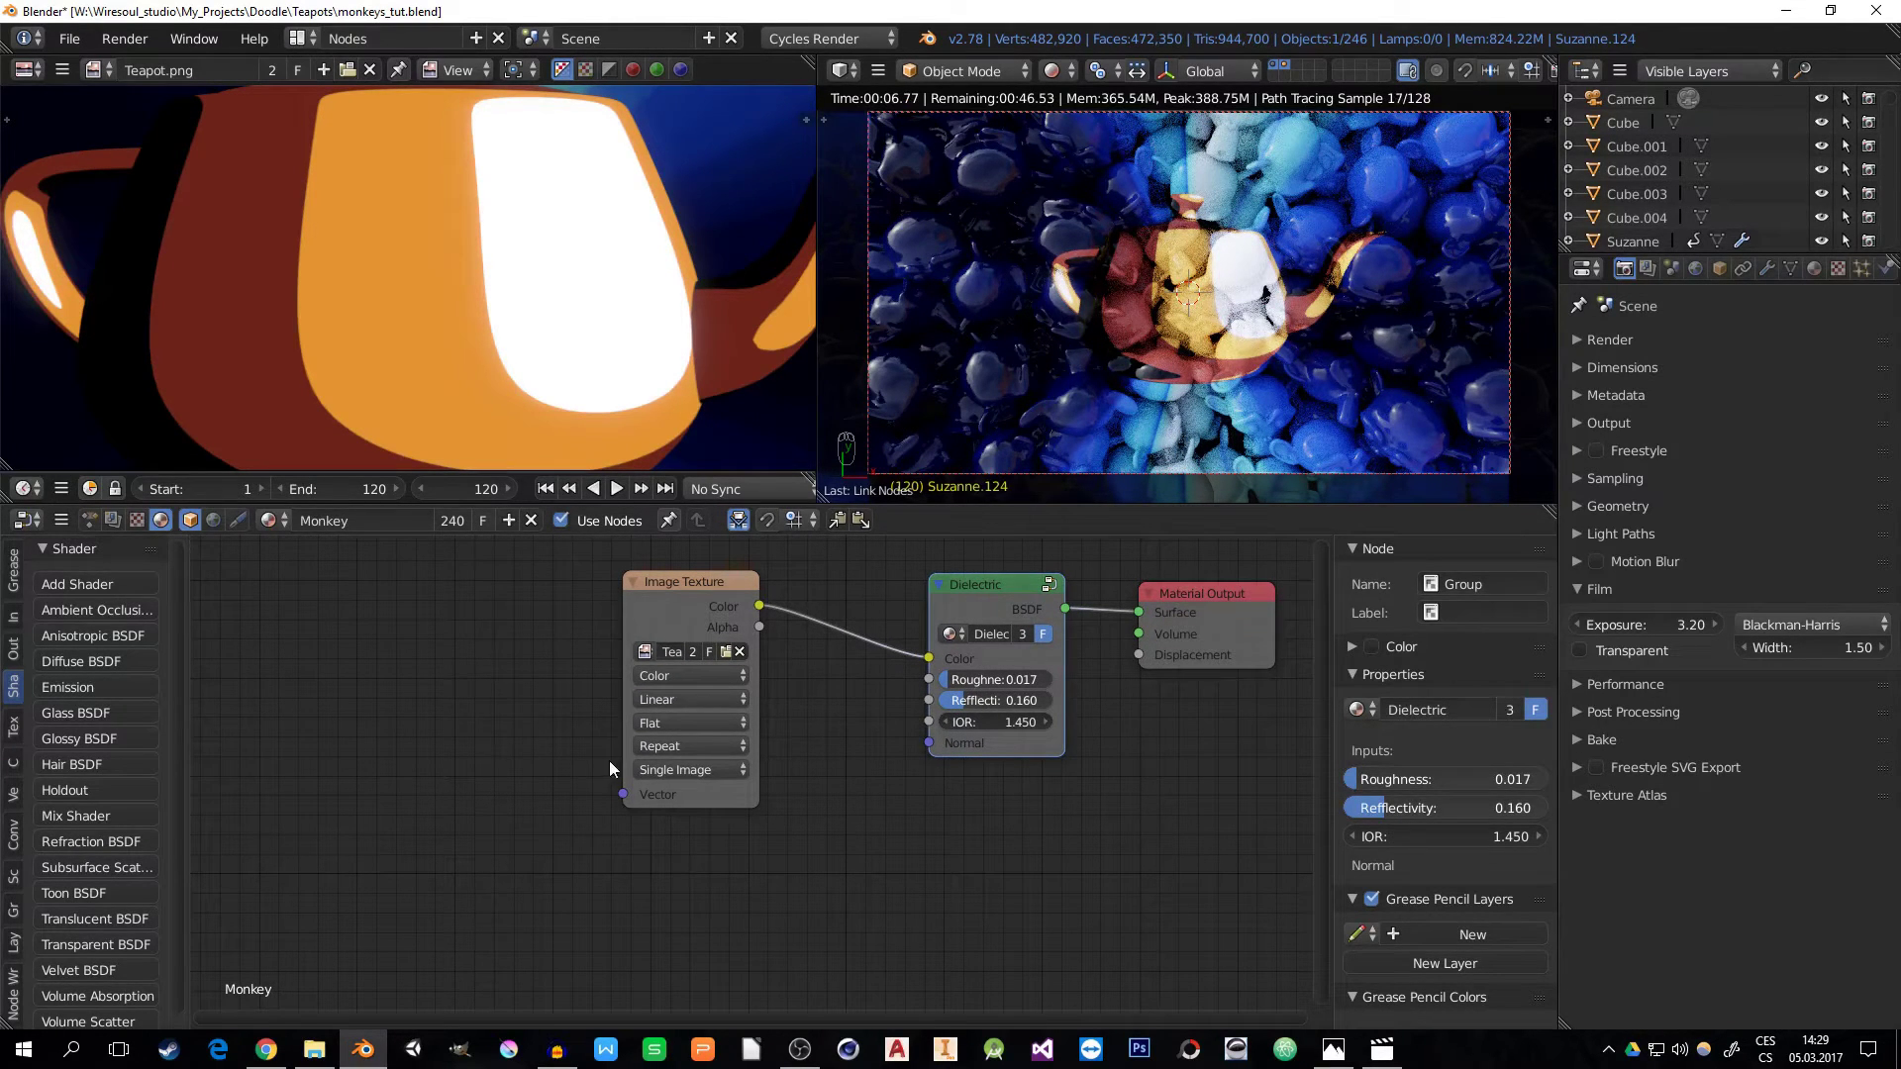
key(shift+a)
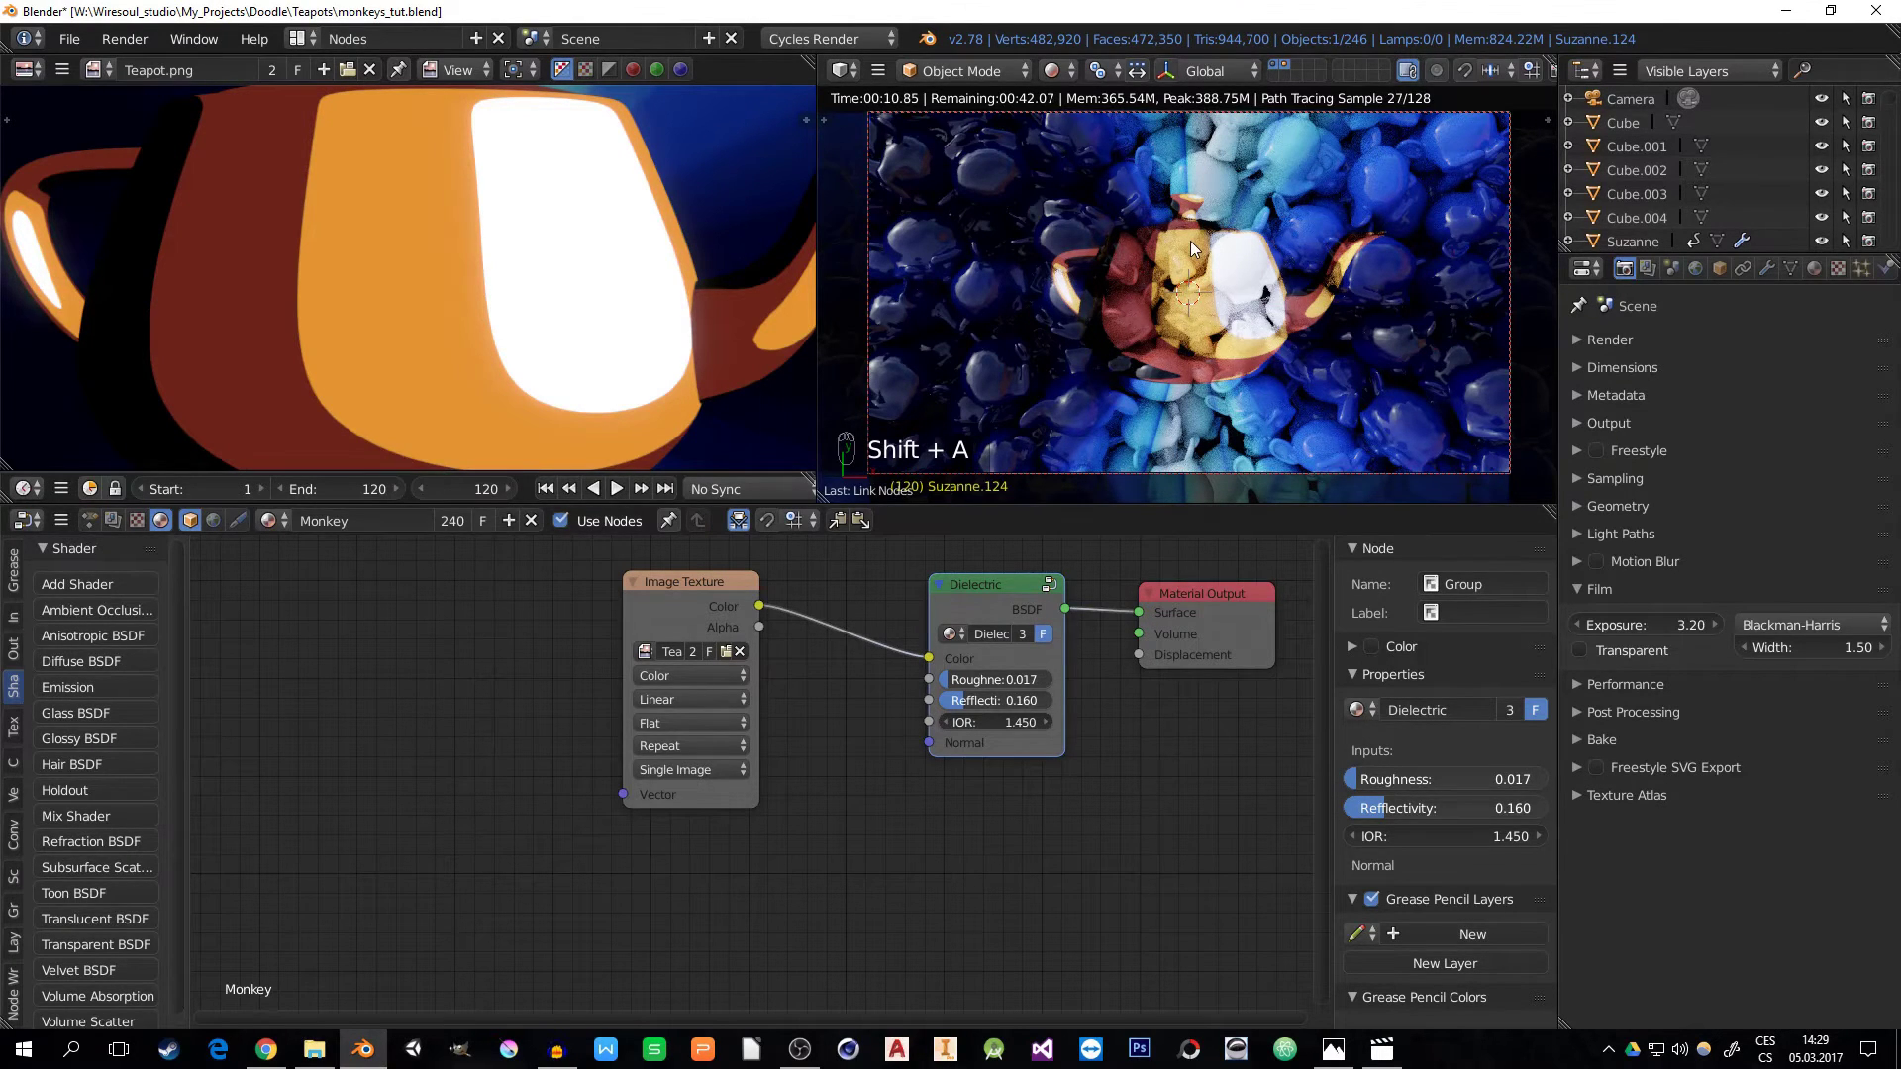
key(z)
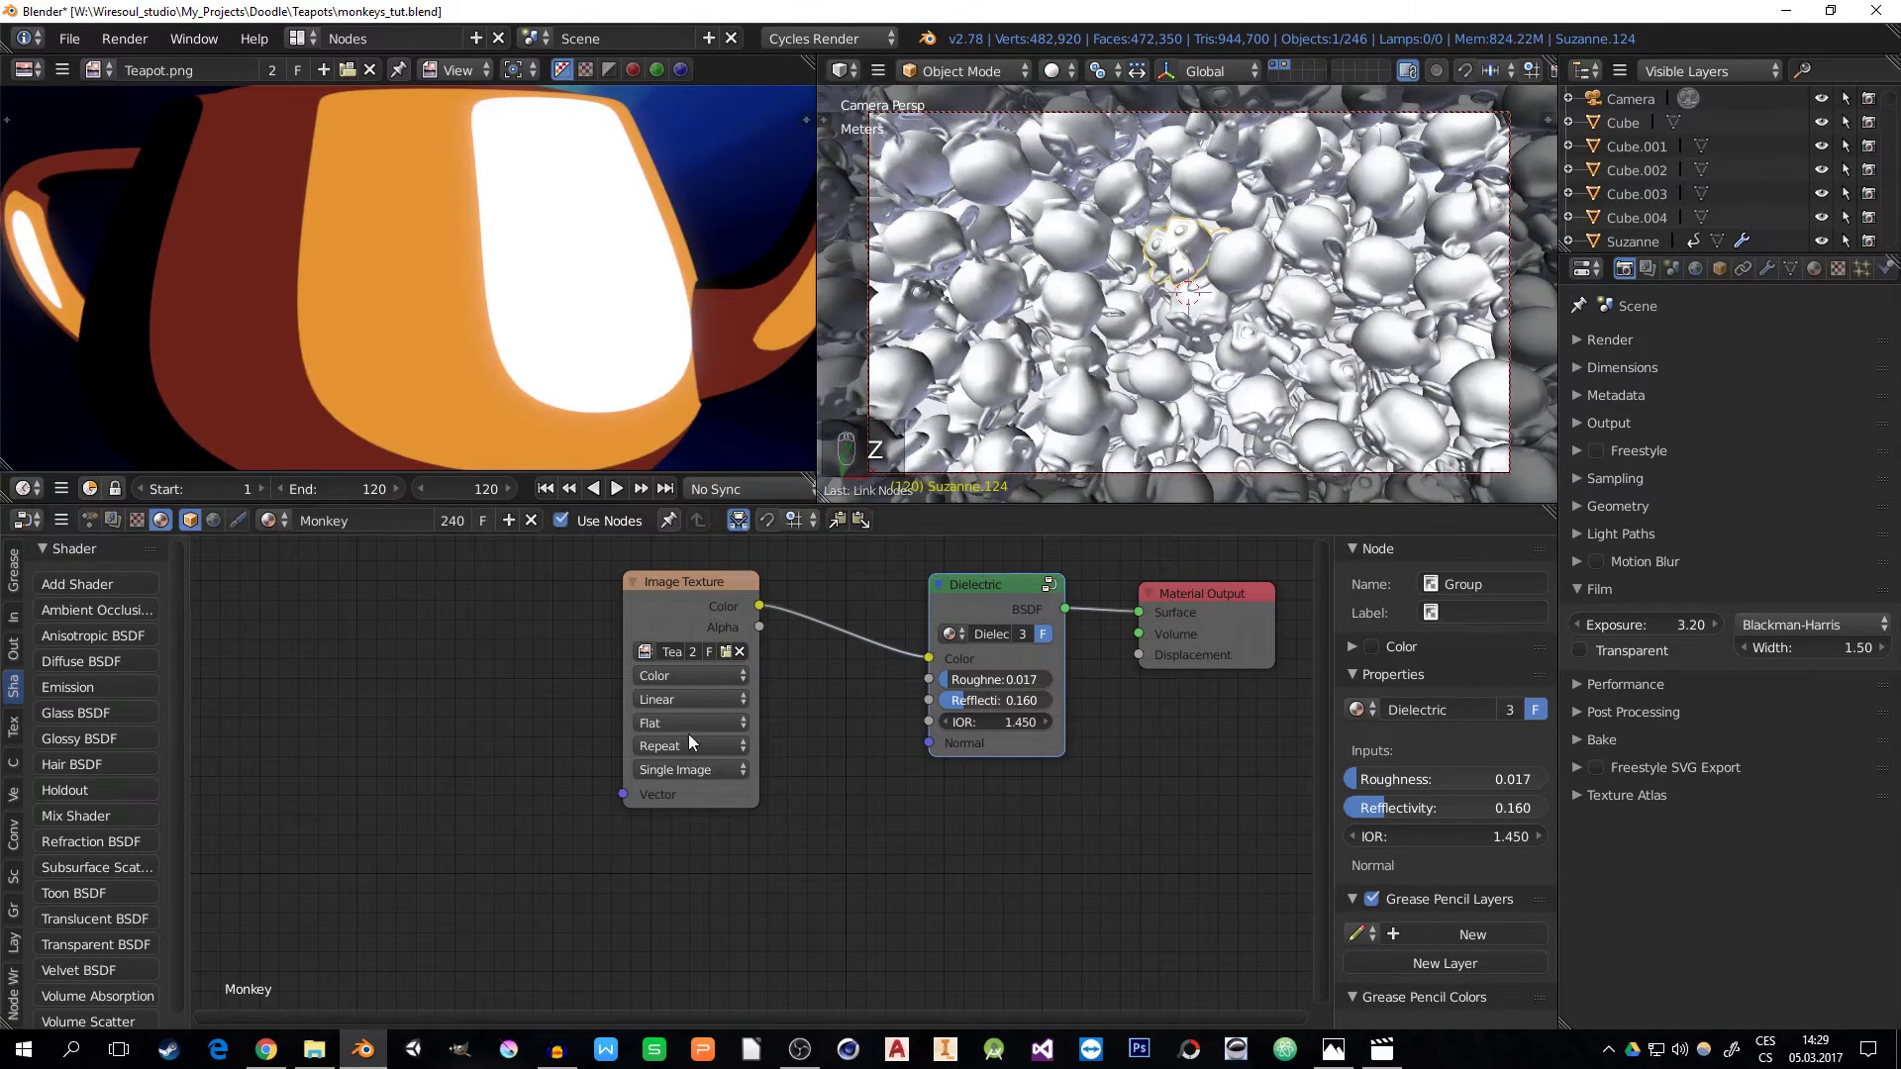
- Add a Noise Texture node beside the Image Texture node and place a duplicate of it directly below
key(shift+a)
mouse_move(351, 710)
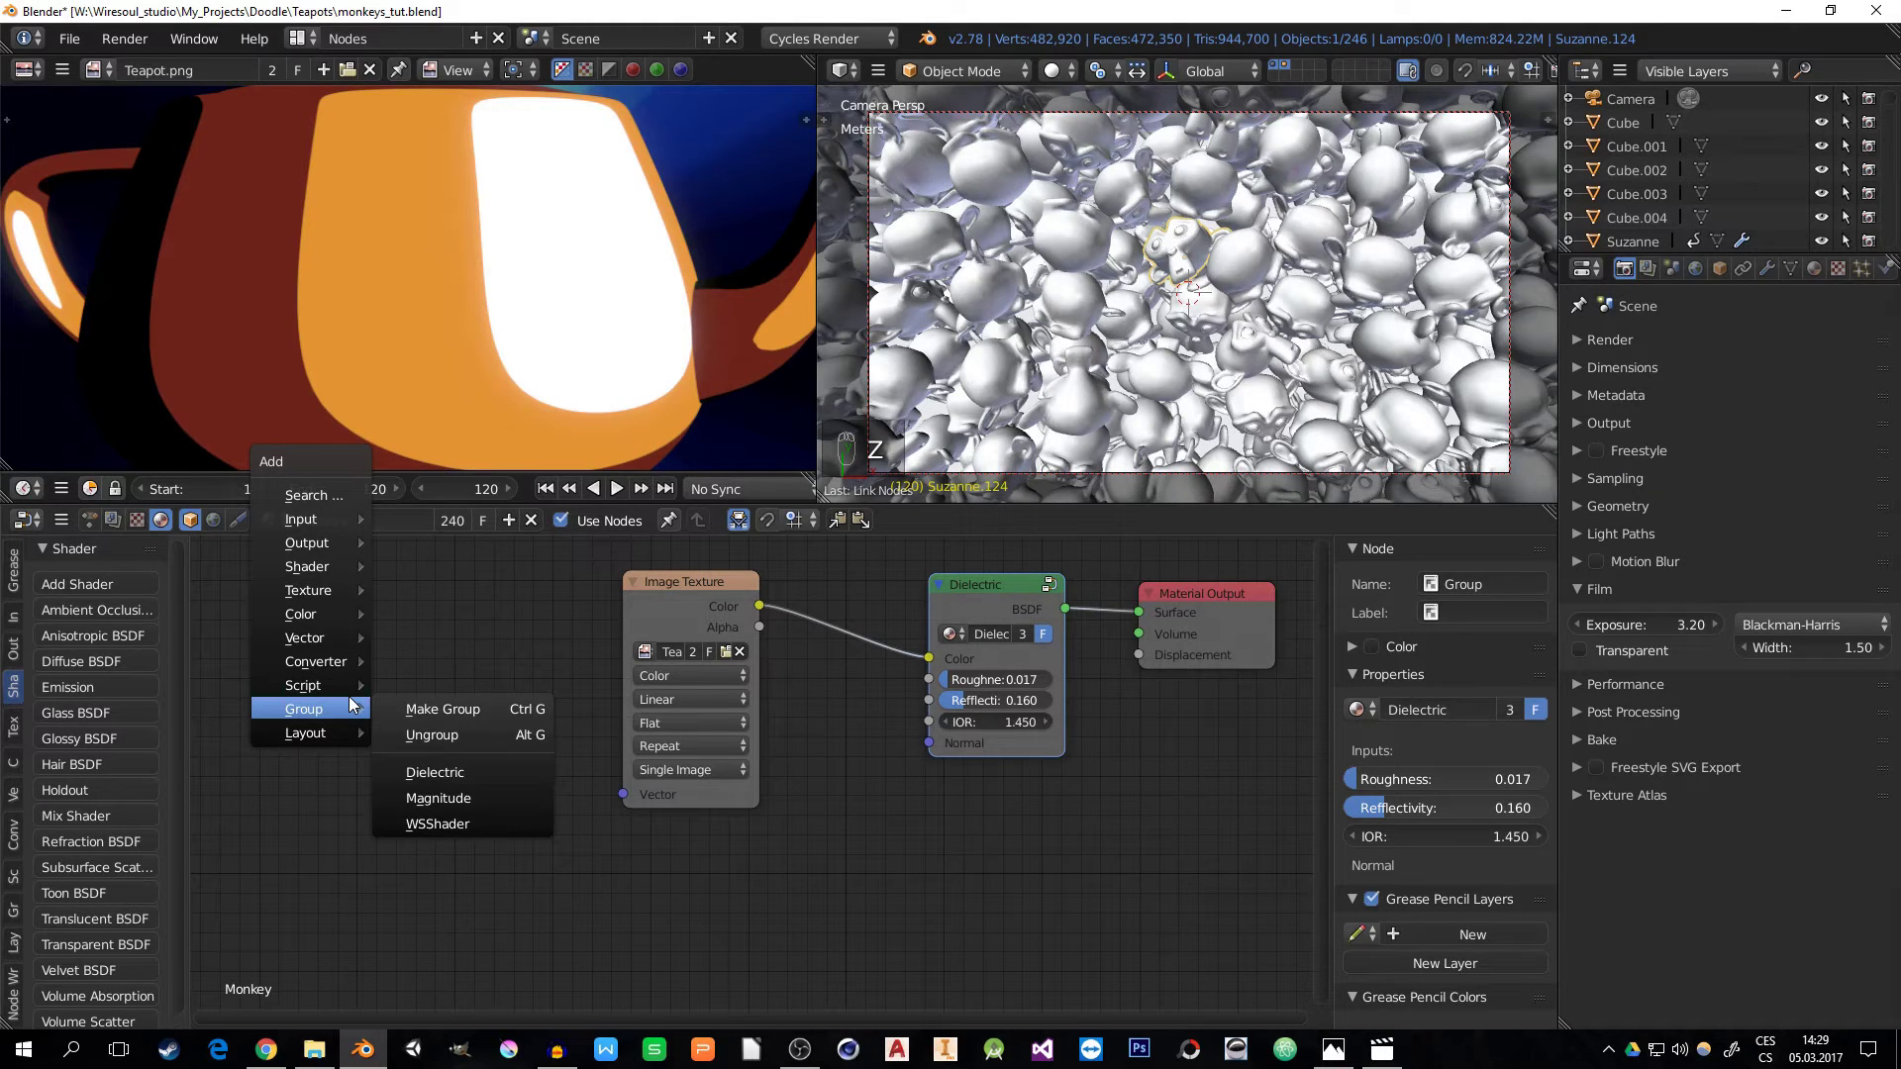
mouse_move(332, 592)
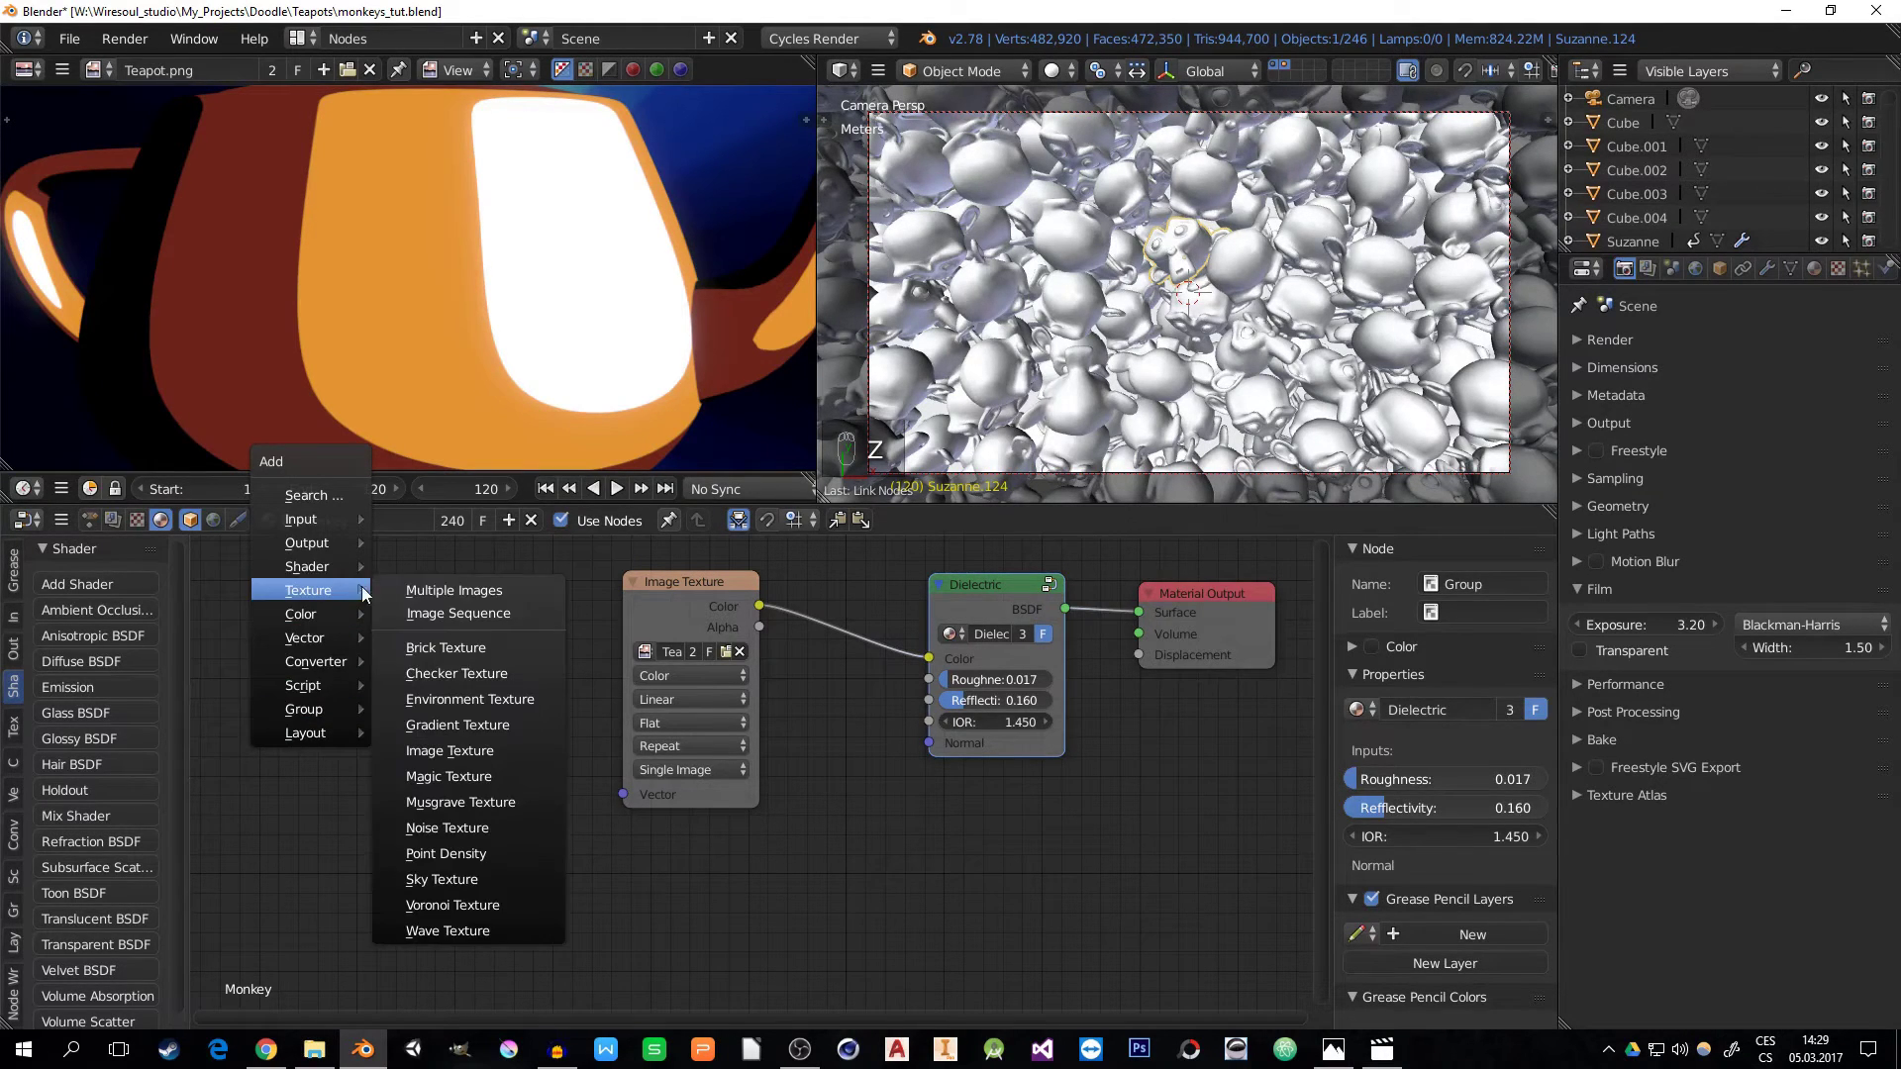
click(484, 827)
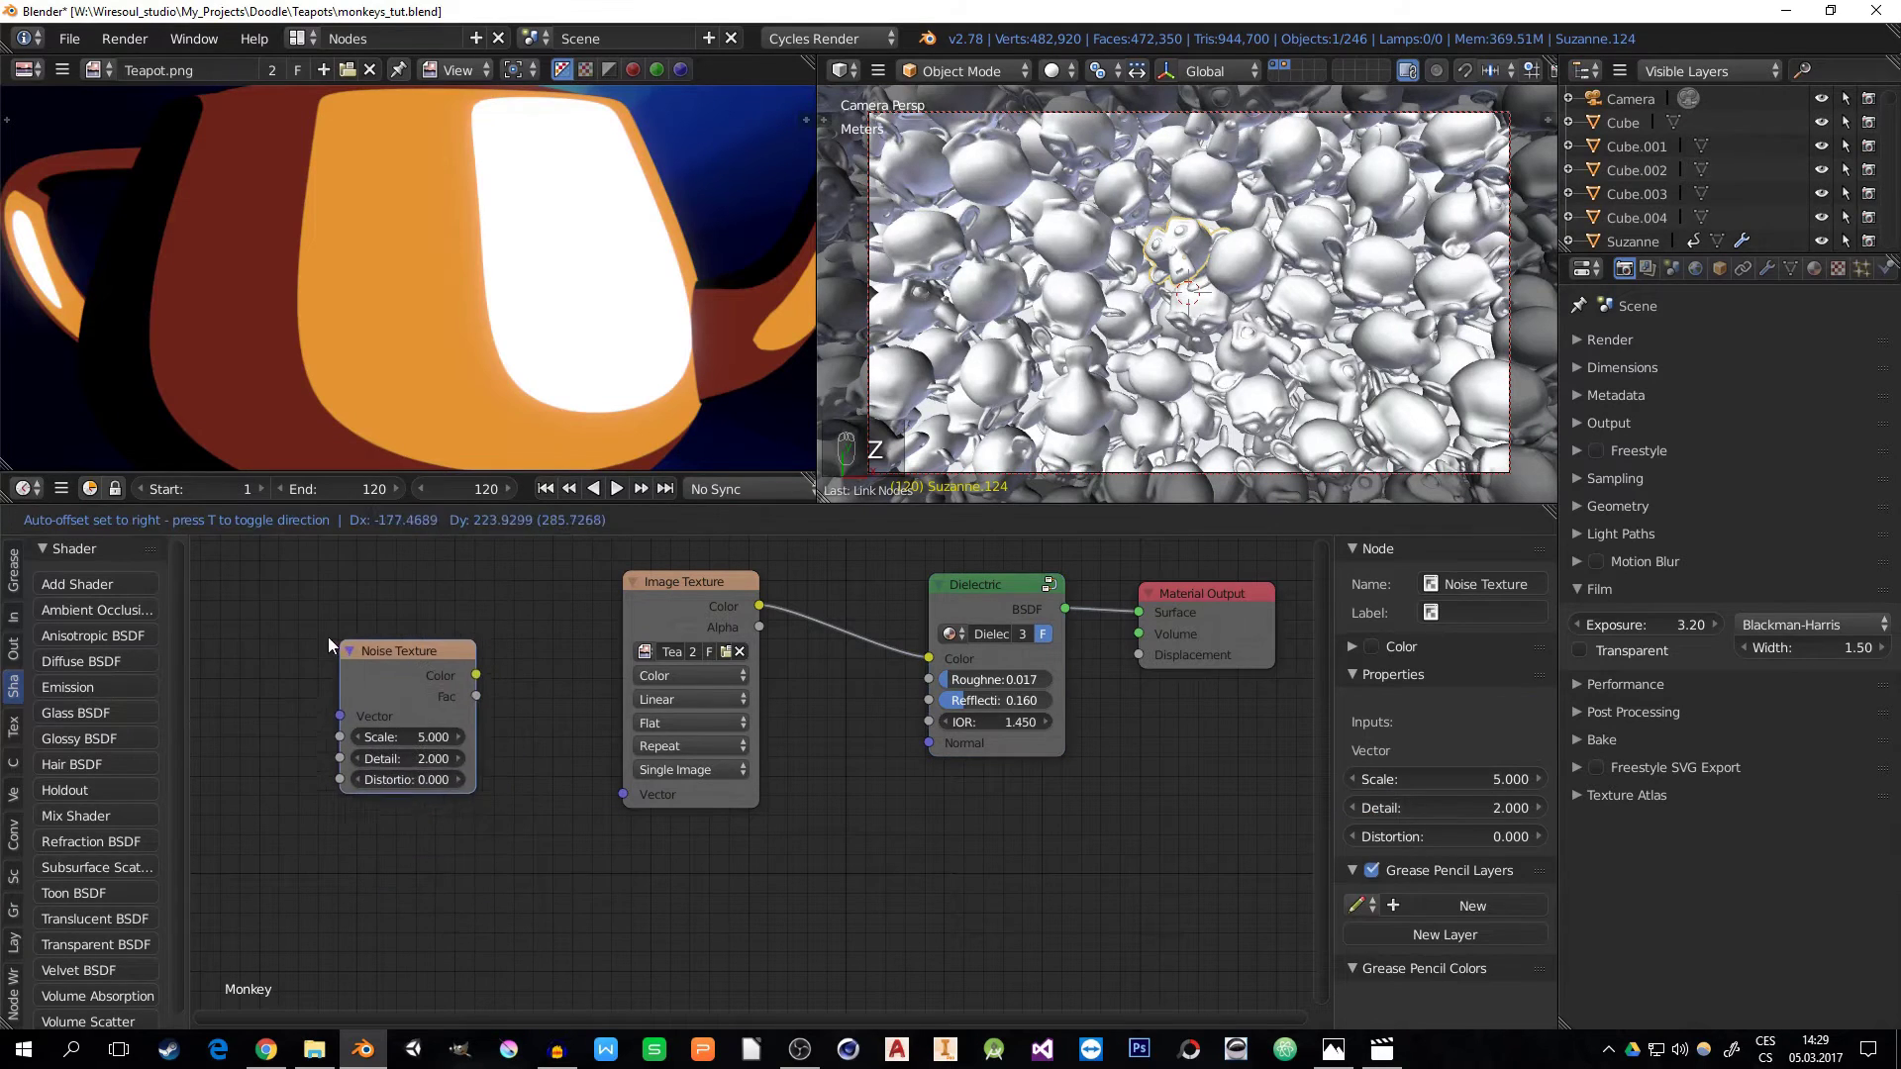
click(293, 667)
key(shift+d)
click(337, 836)
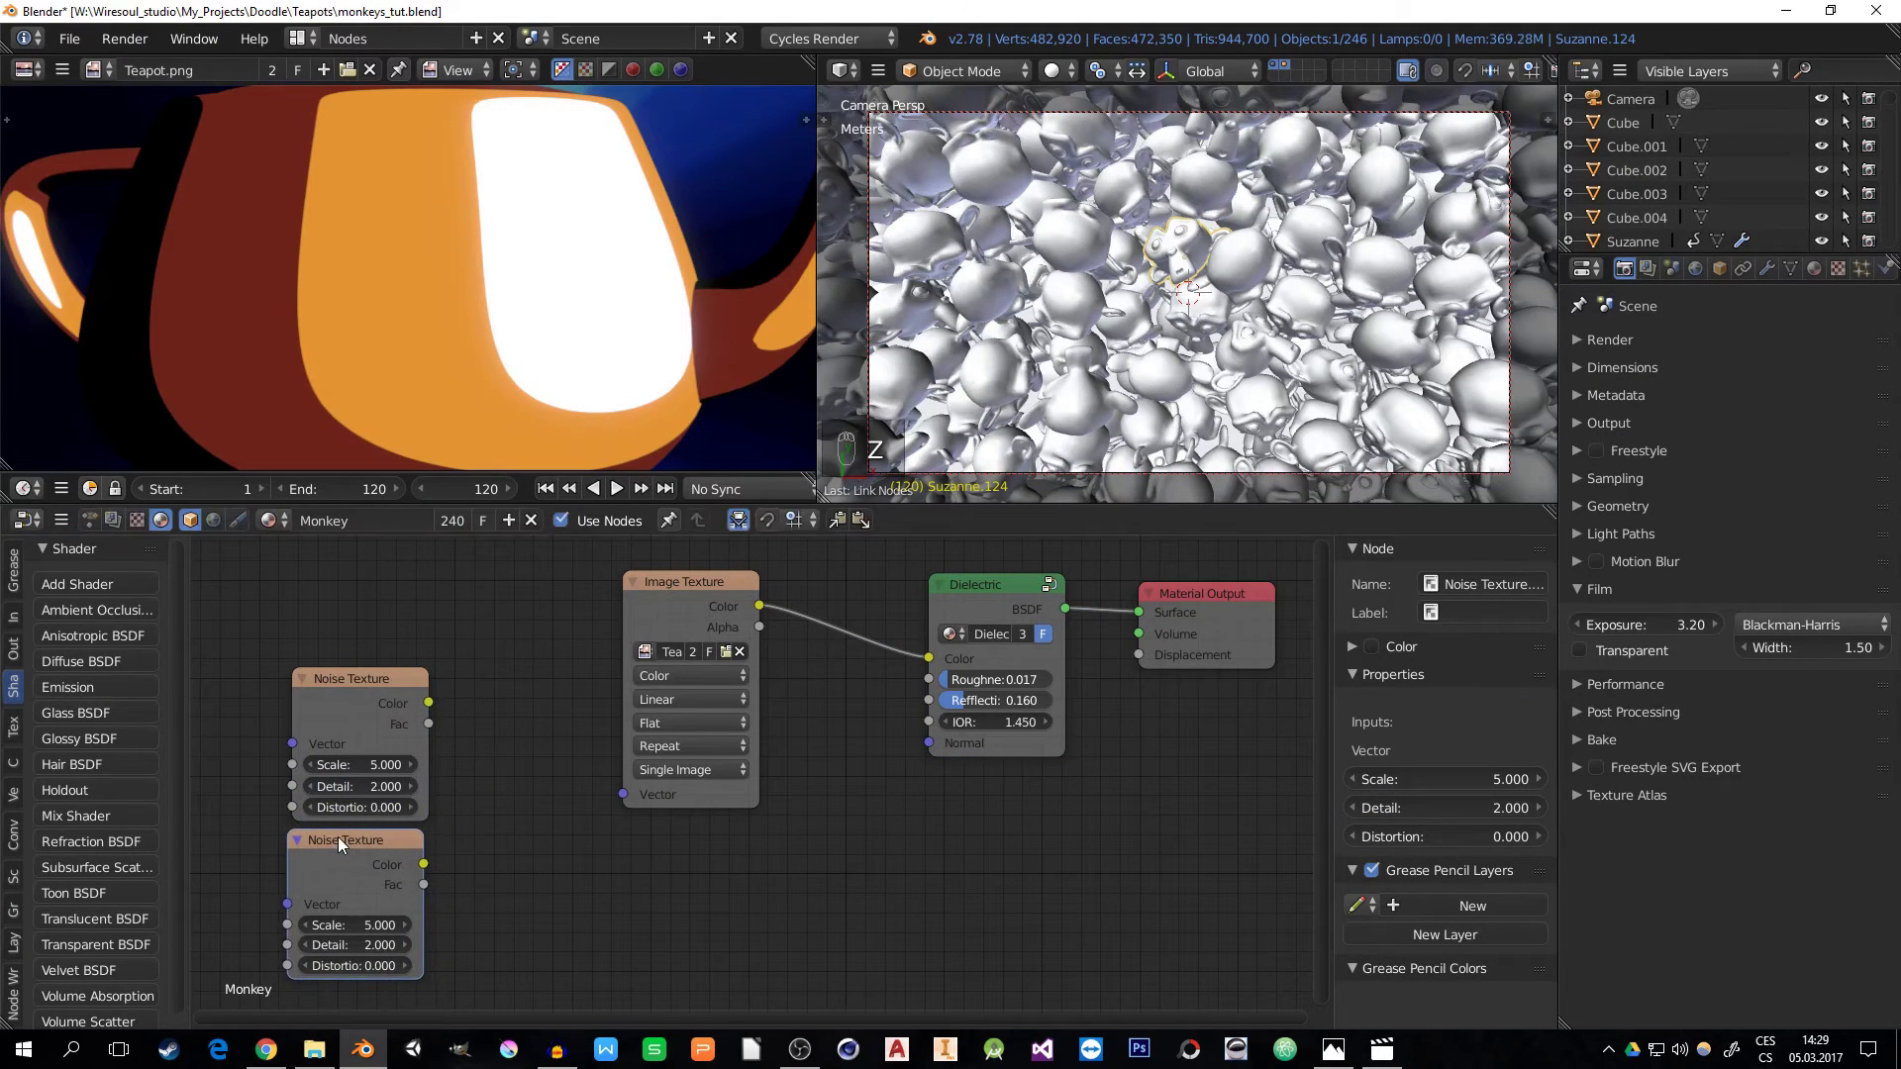
- Set the duplicated Noise Texture node's scale to 64
double_click(356, 925)
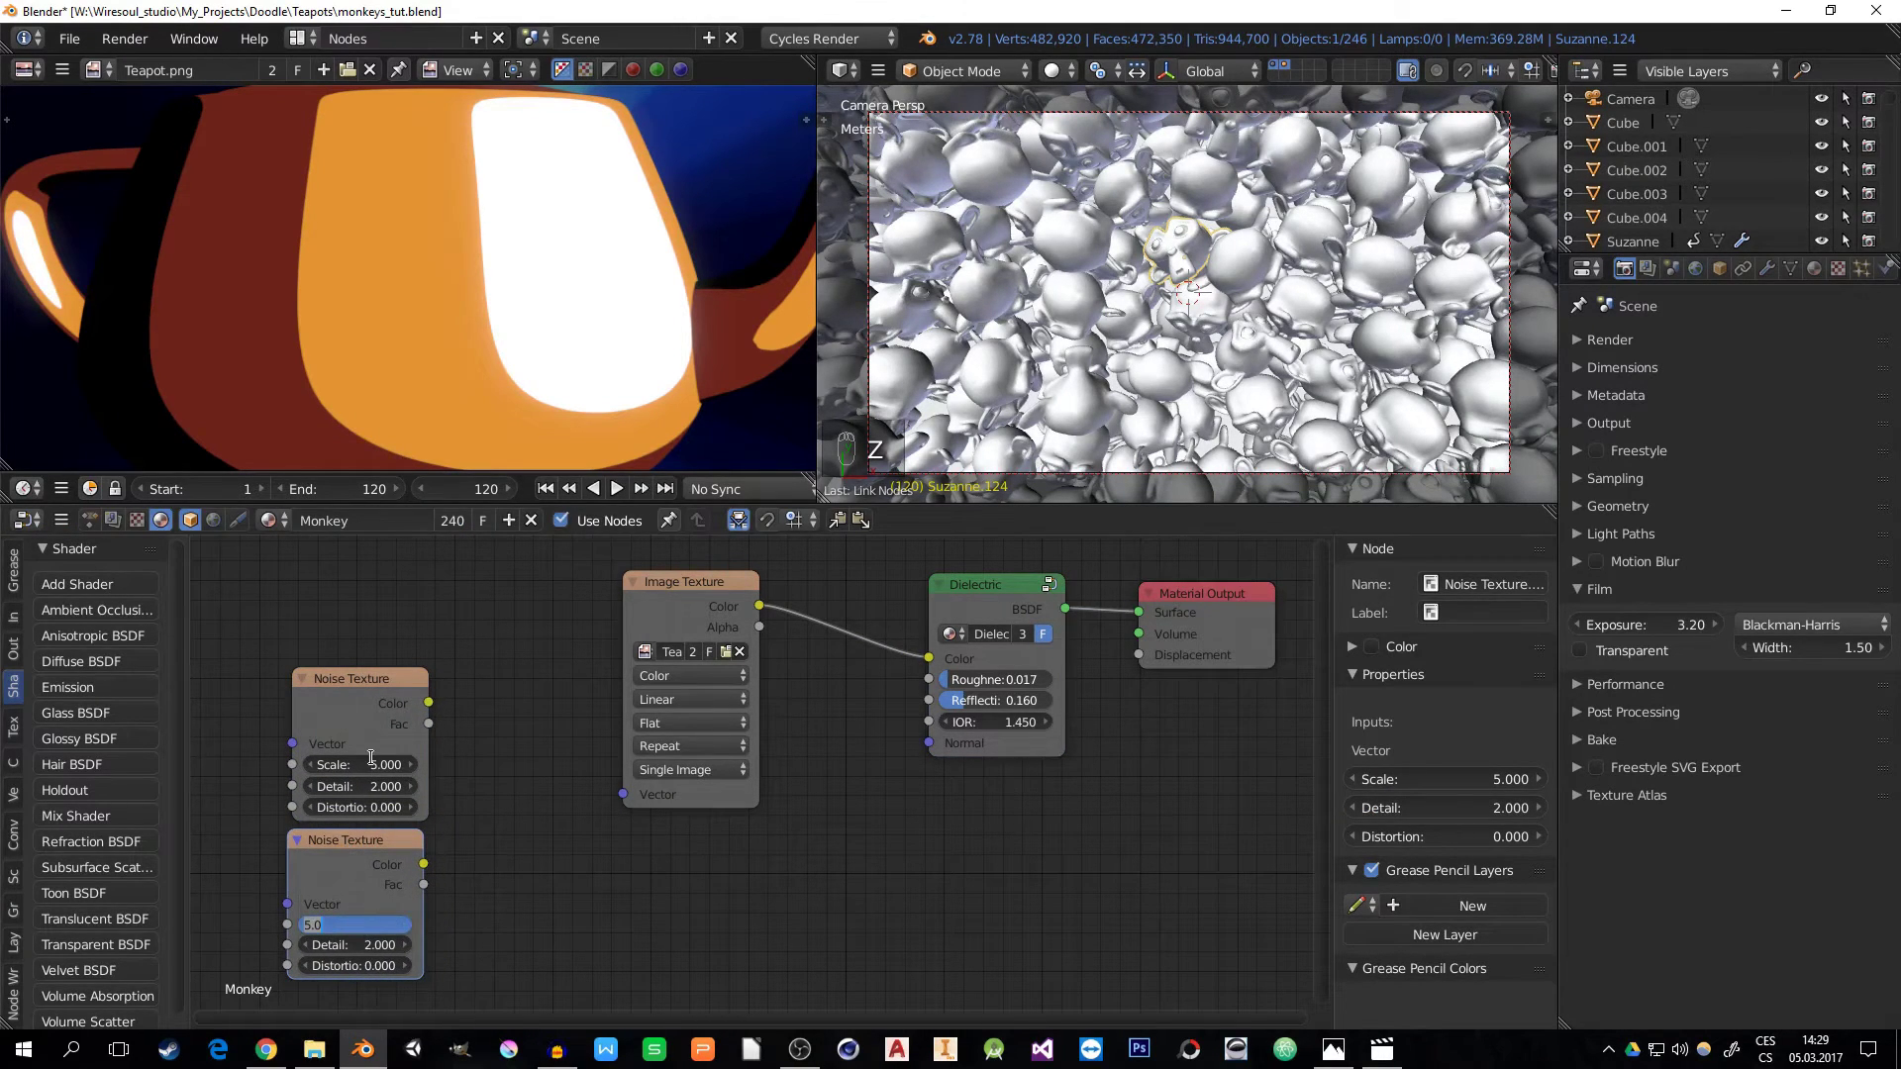
text(64)
key(Return)
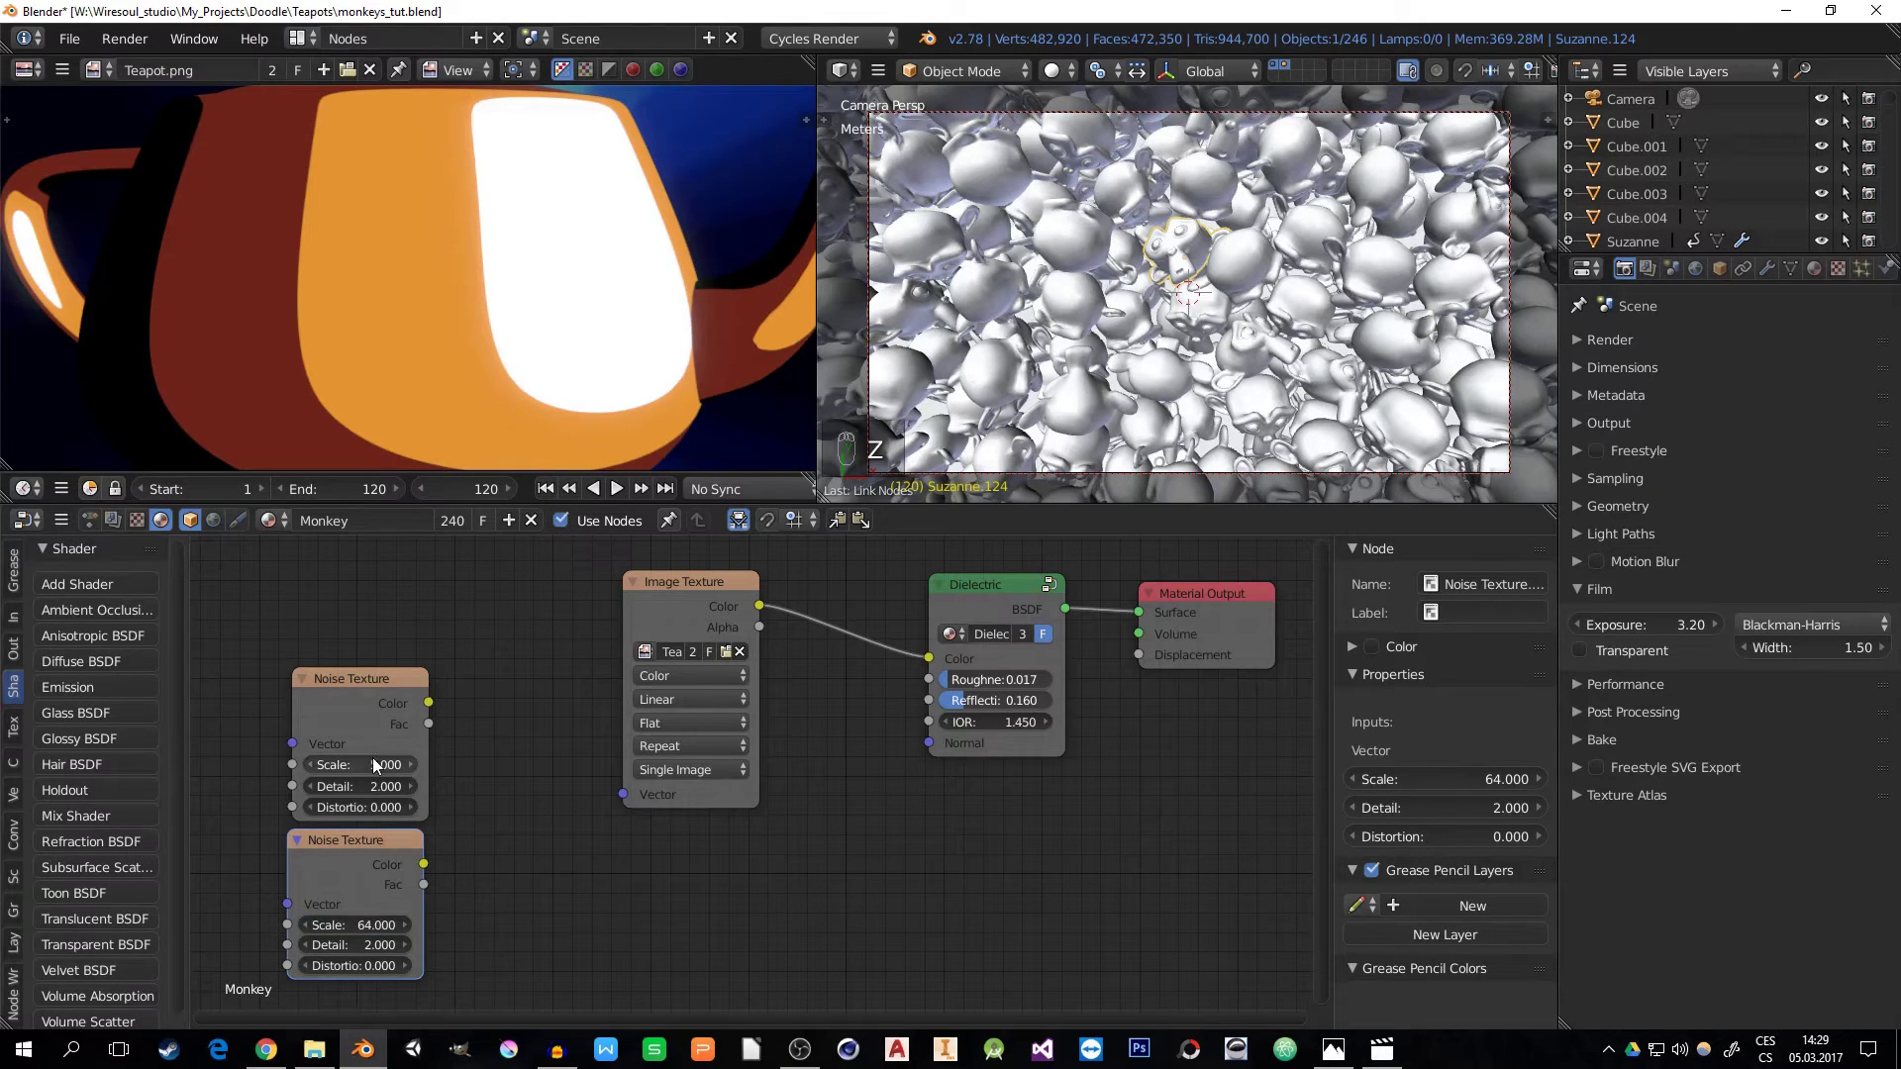
- Add a MixRGB node beside the two Noise Texture nodes and connect their Fac outputs to its Color1 and Color2 inputs
middle_drag(361, 876, 392, 853)
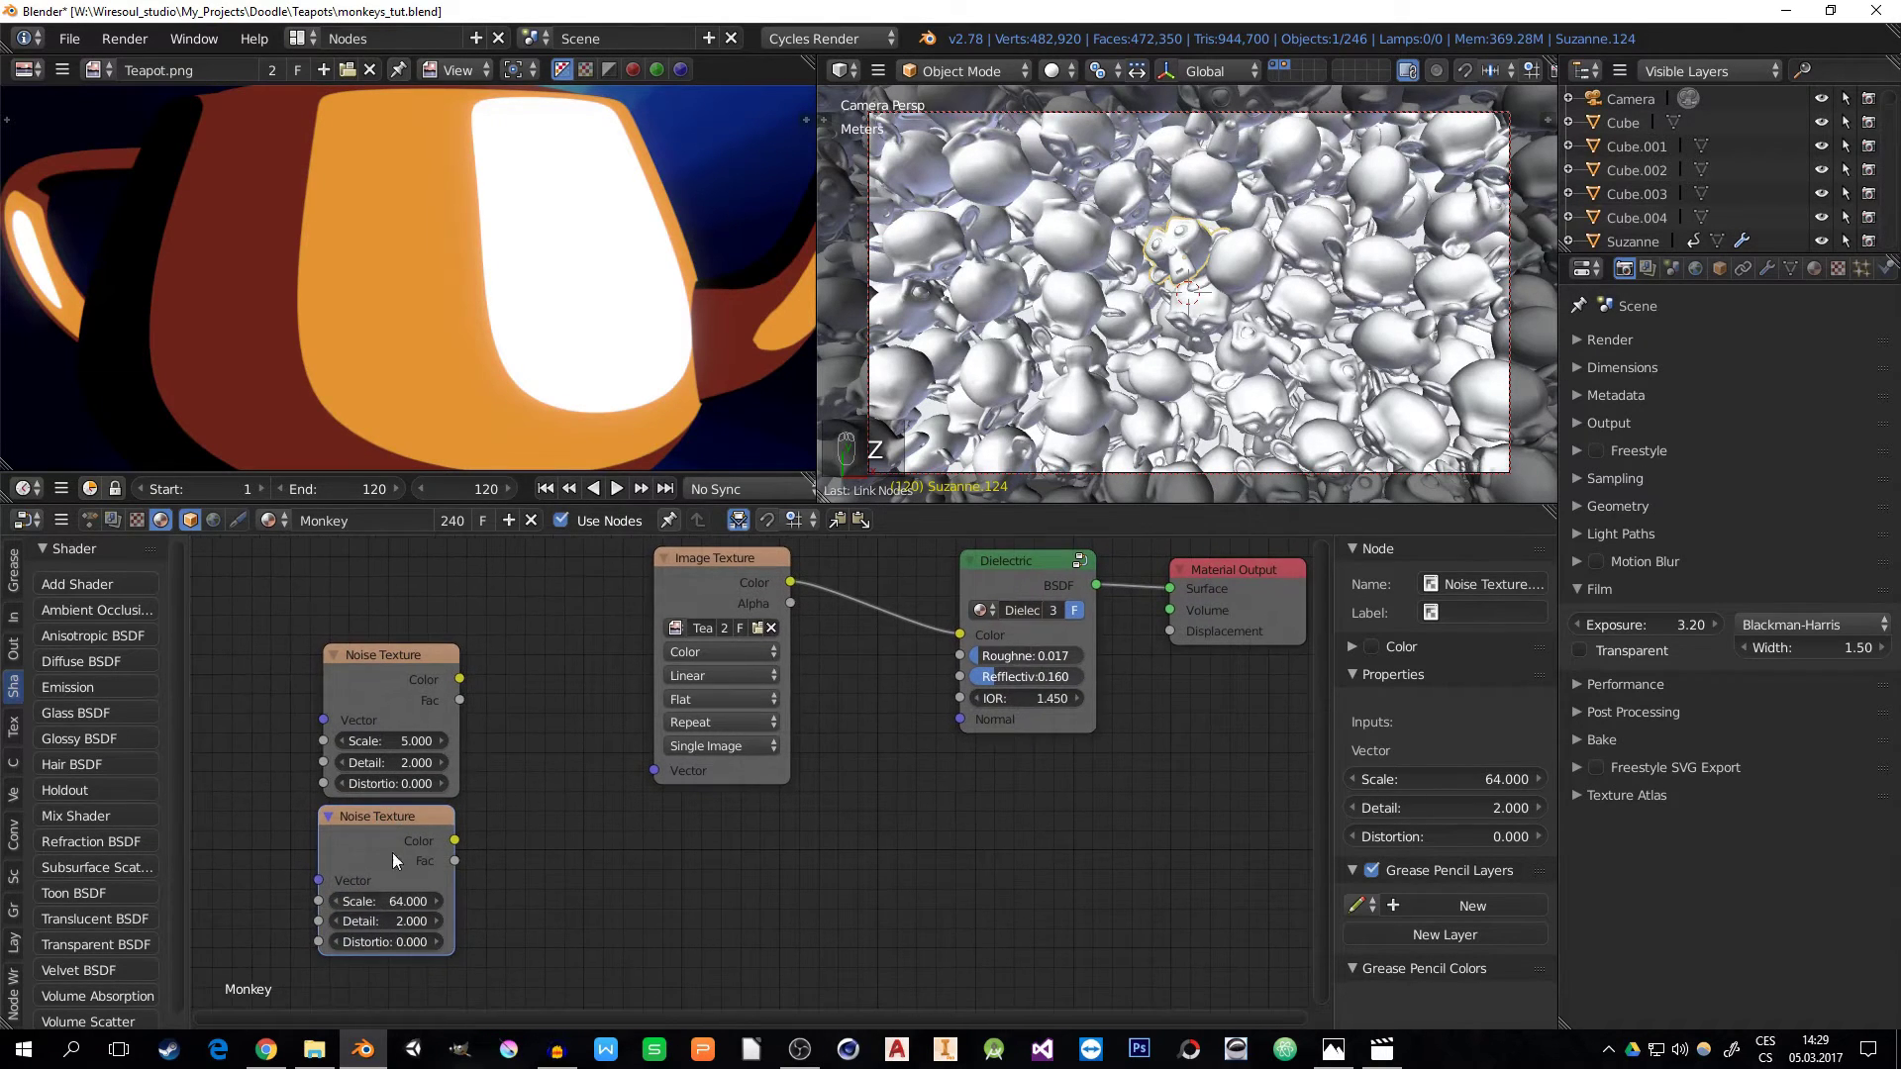
key(shift+a)
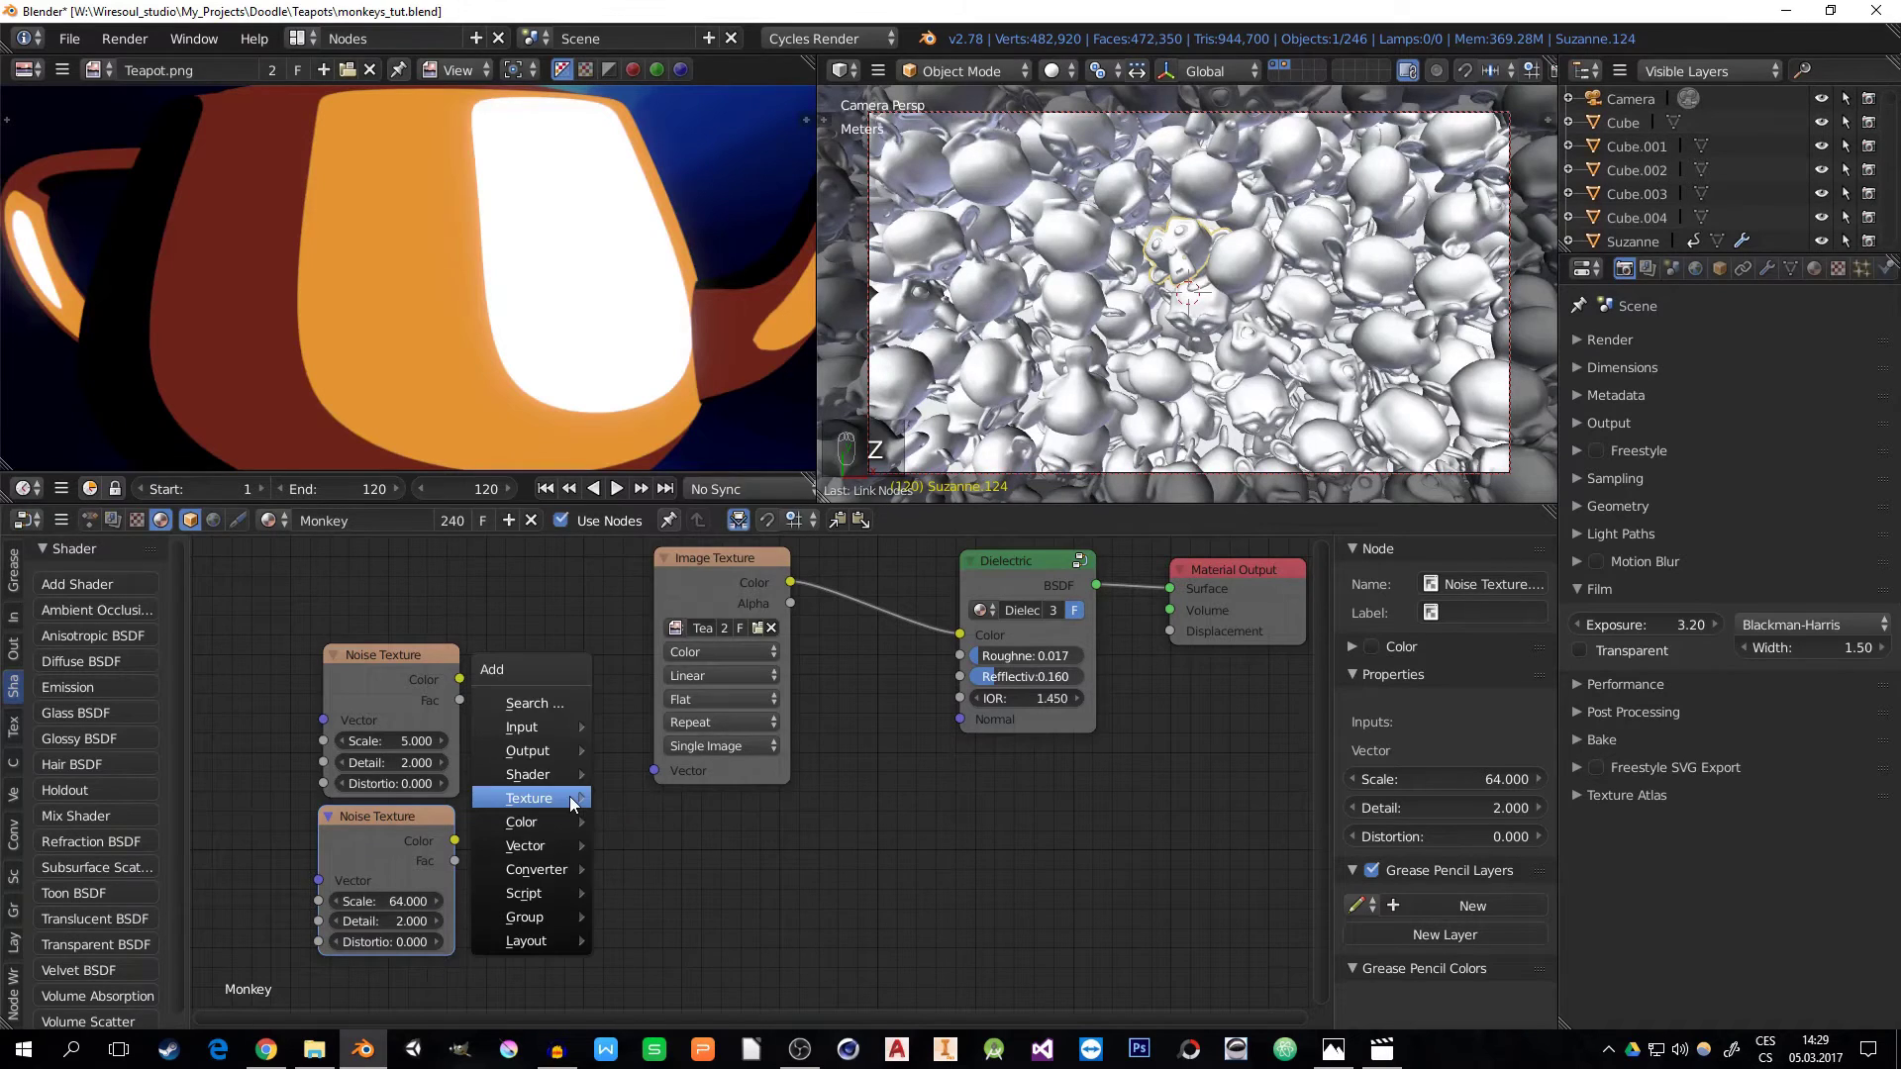
mouse_move(562, 823)
click(651, 950)
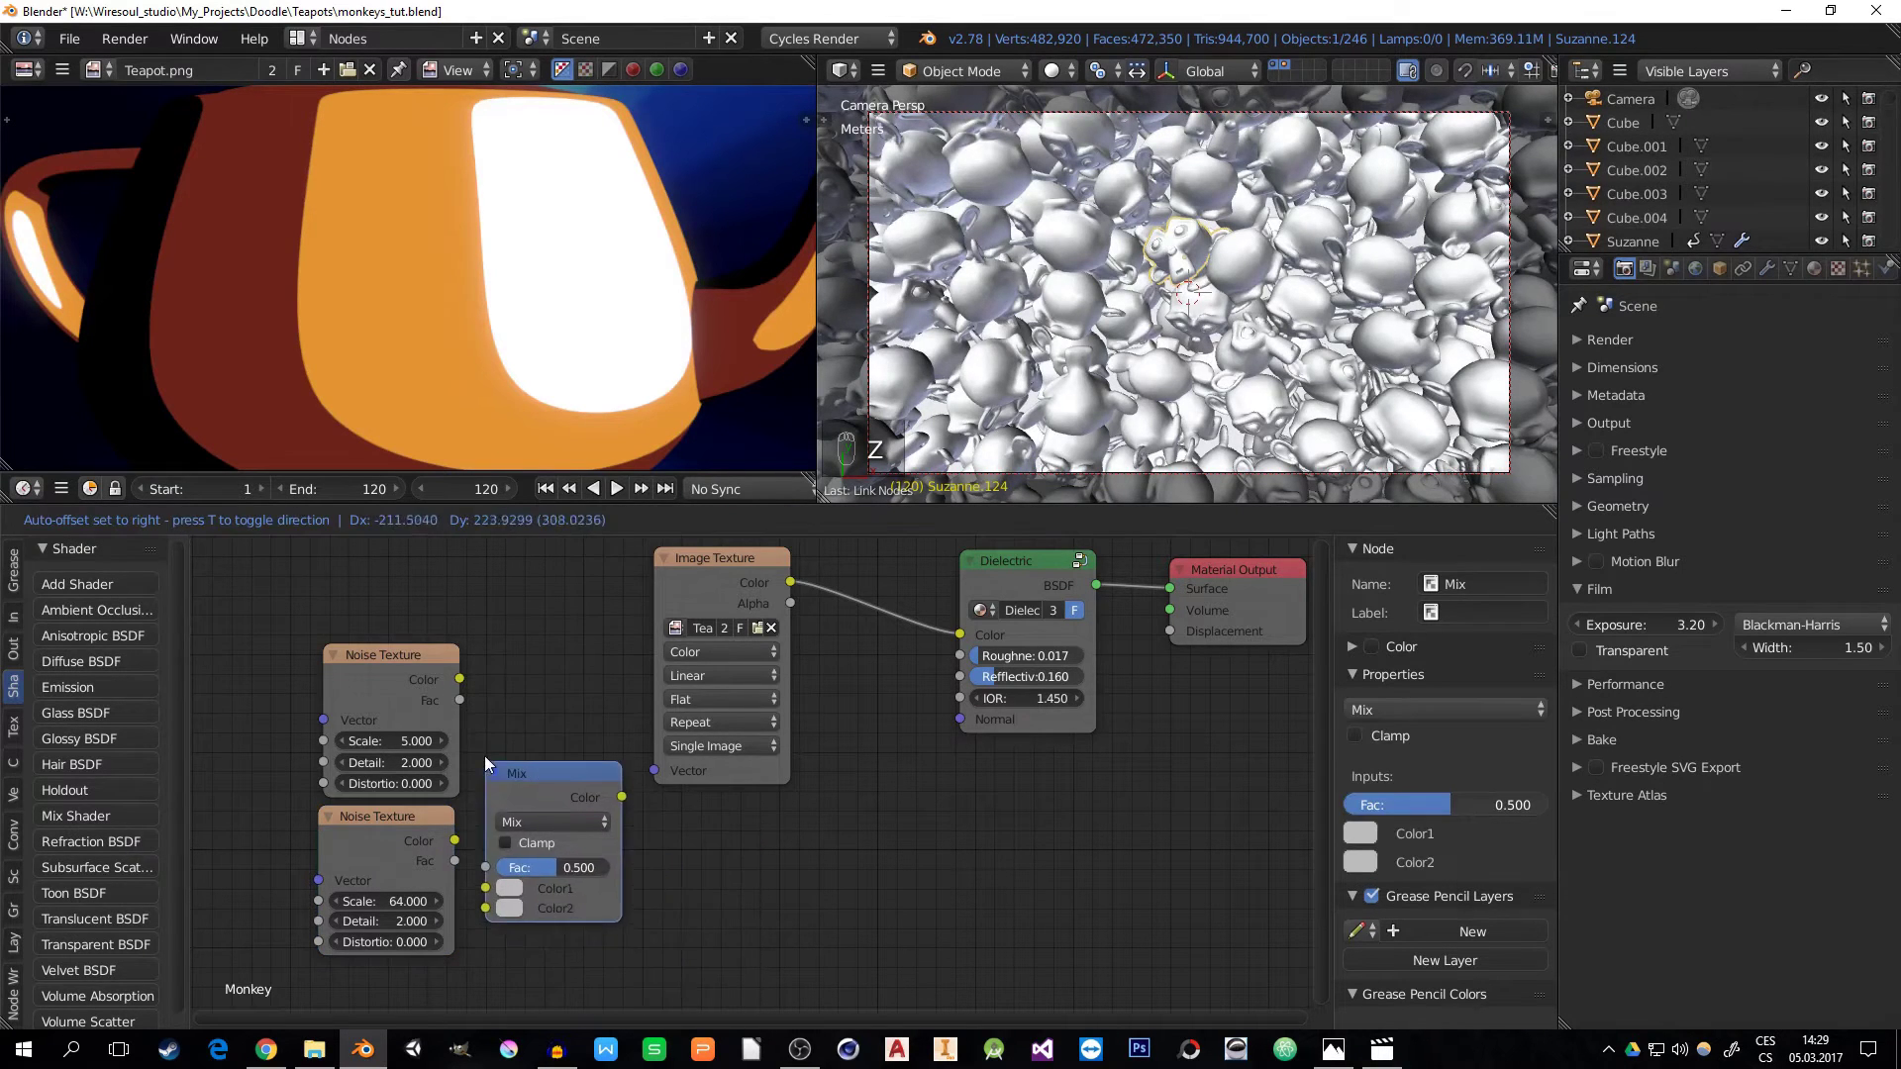
click(484, 717)
drag(461, 700, 516, 904)
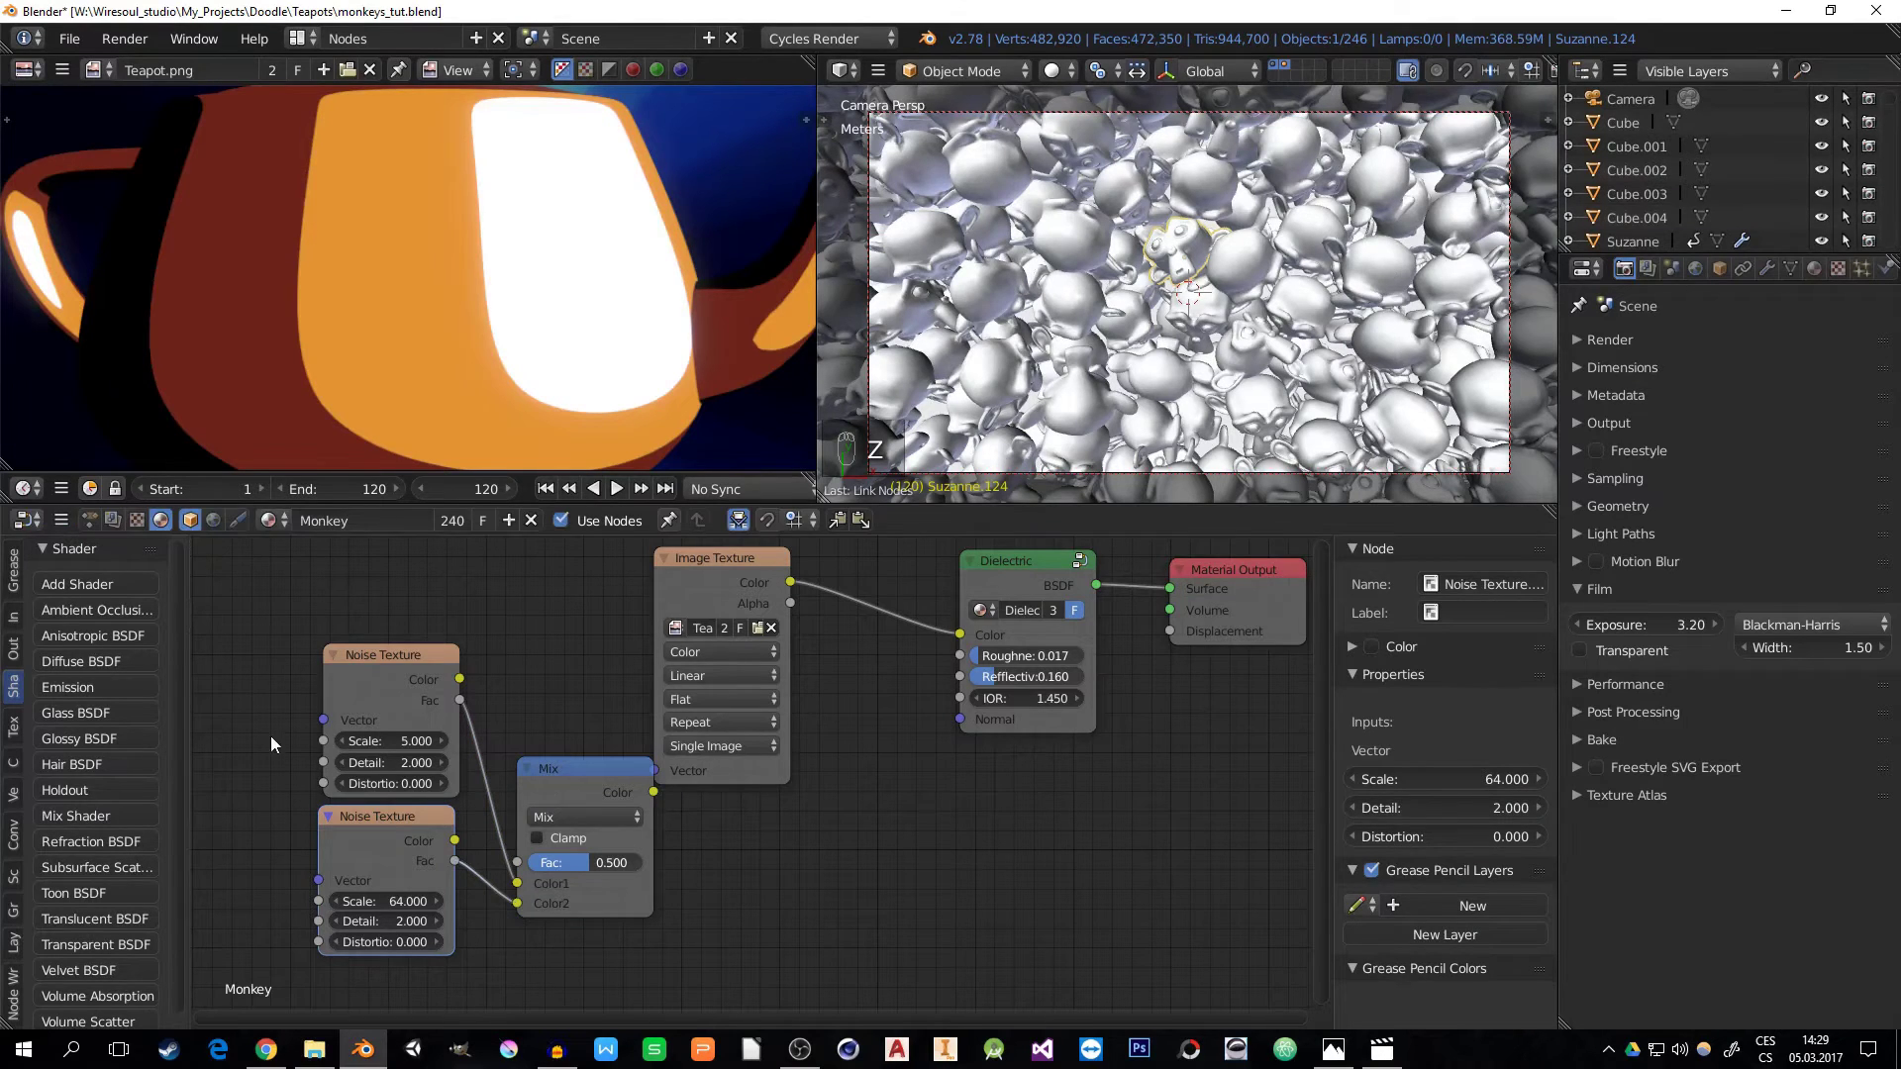
- Add a Texture Coordinate node before the Noise Textures and connect its Object output to both nodes' Vector inputs
middle_drag(297, 800, 544, 822)
key(shift+a)
mouse_move(361, 638)
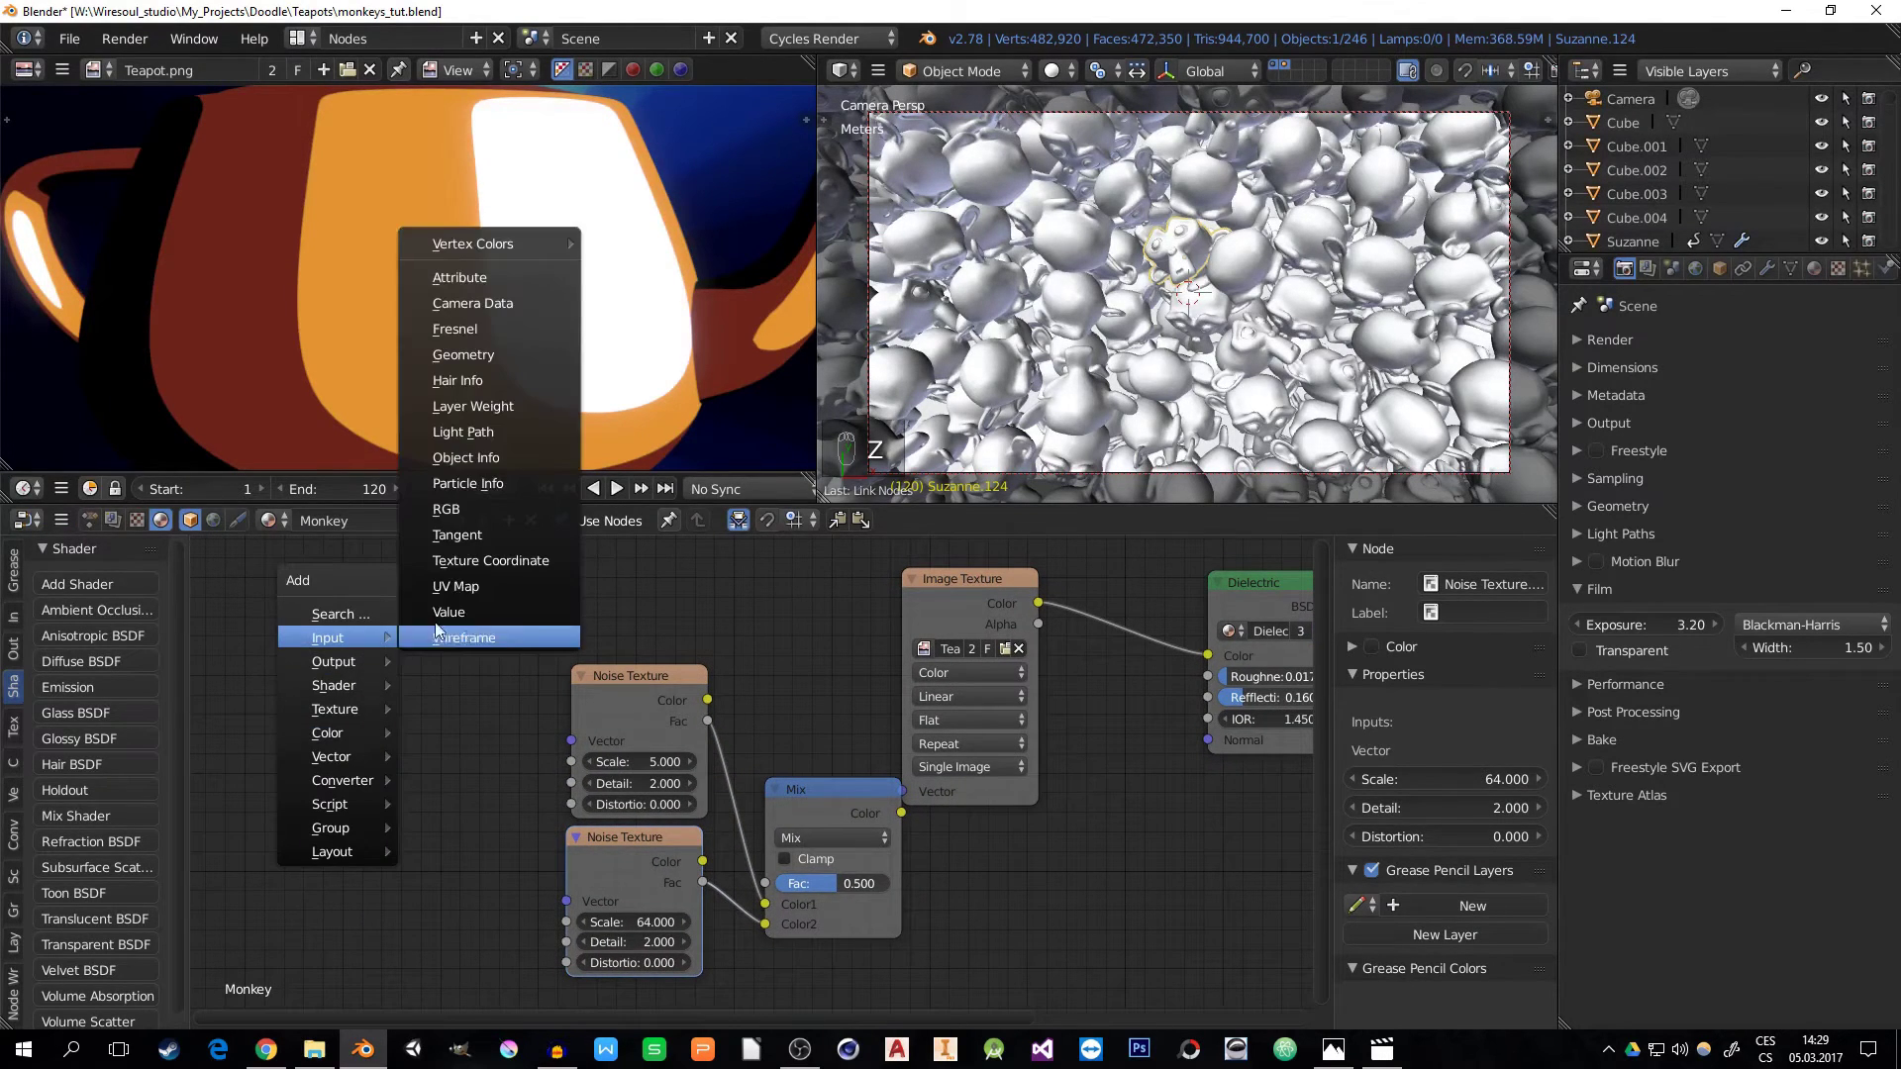
click(479, 562)
click(312, 676)
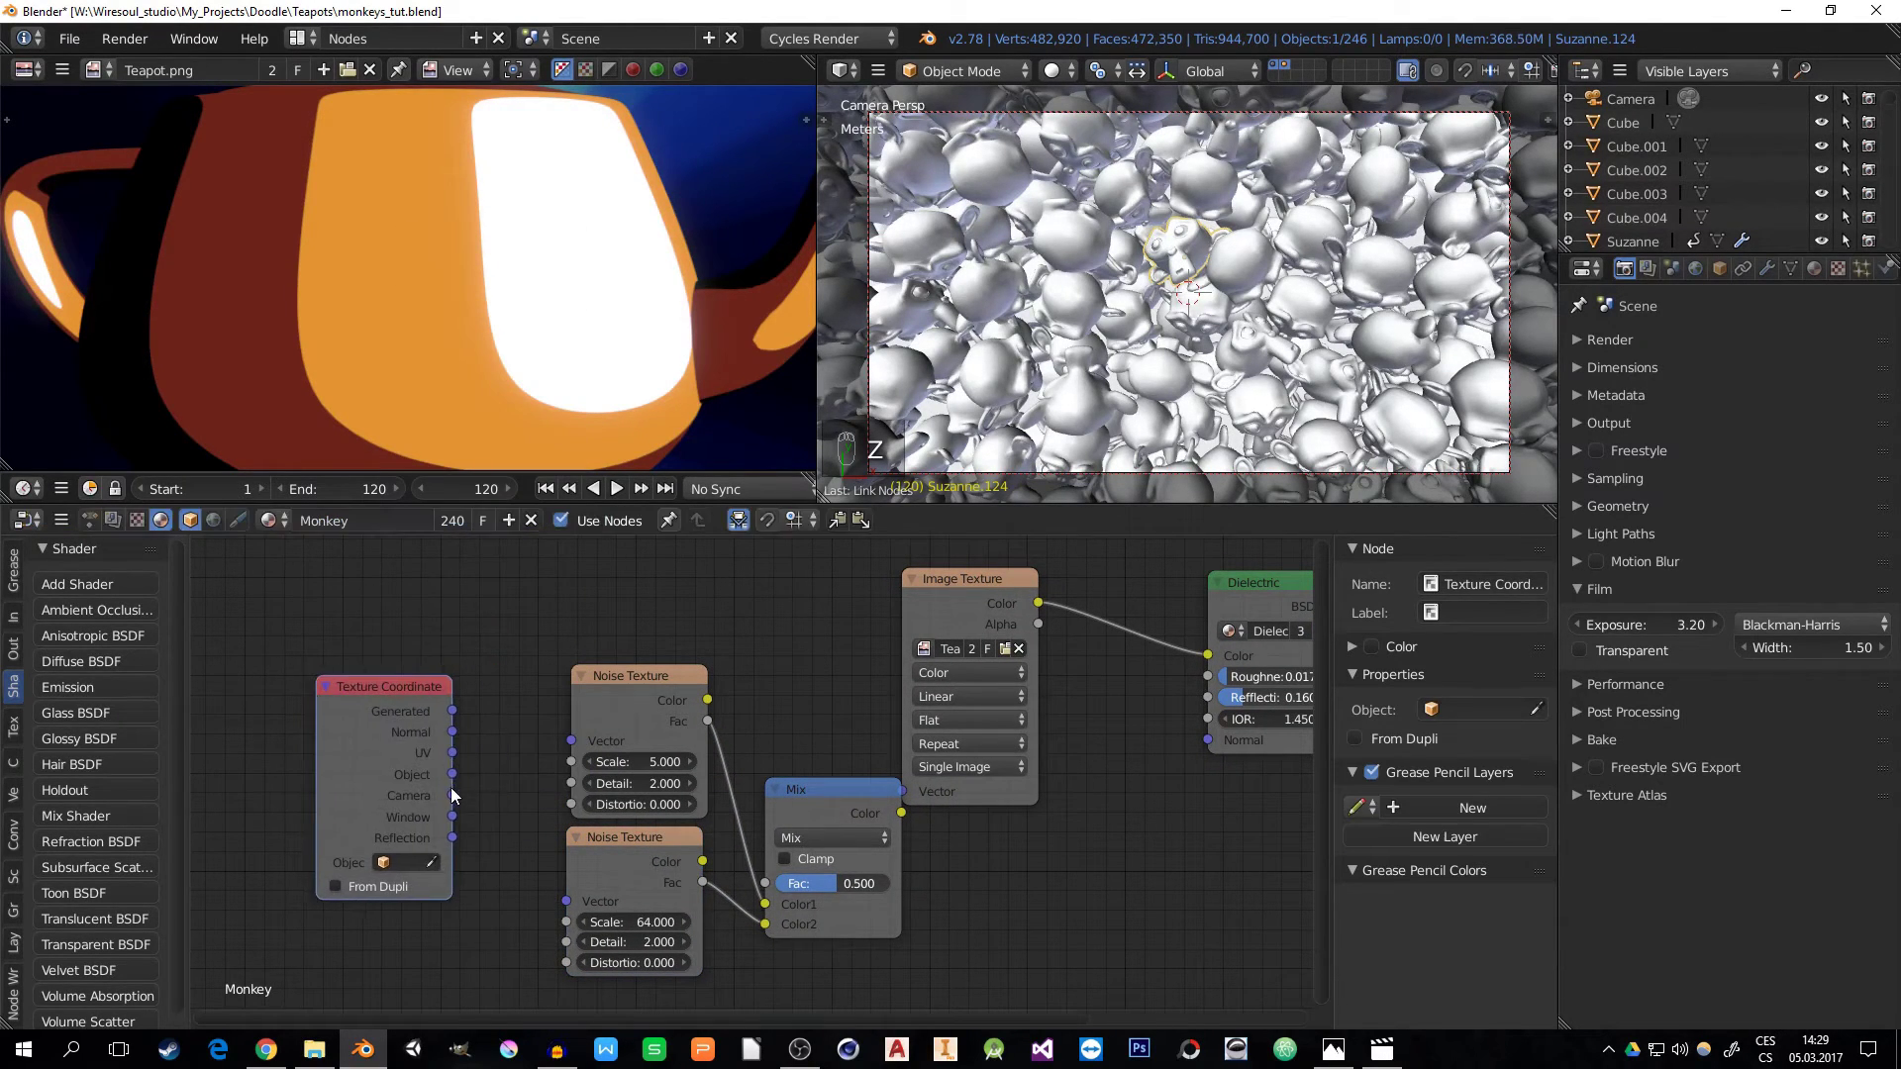
drag(453, 775, 575, 900)
- Shift the Mix node slightly down, add a Bump node beside it, and connect the Mix Color output to the Bump Height input
middle_drag(958, 801, 735, 787)
drag(556, 714, 549, 783)
key(shift+a)
mouse_move(665, 907)
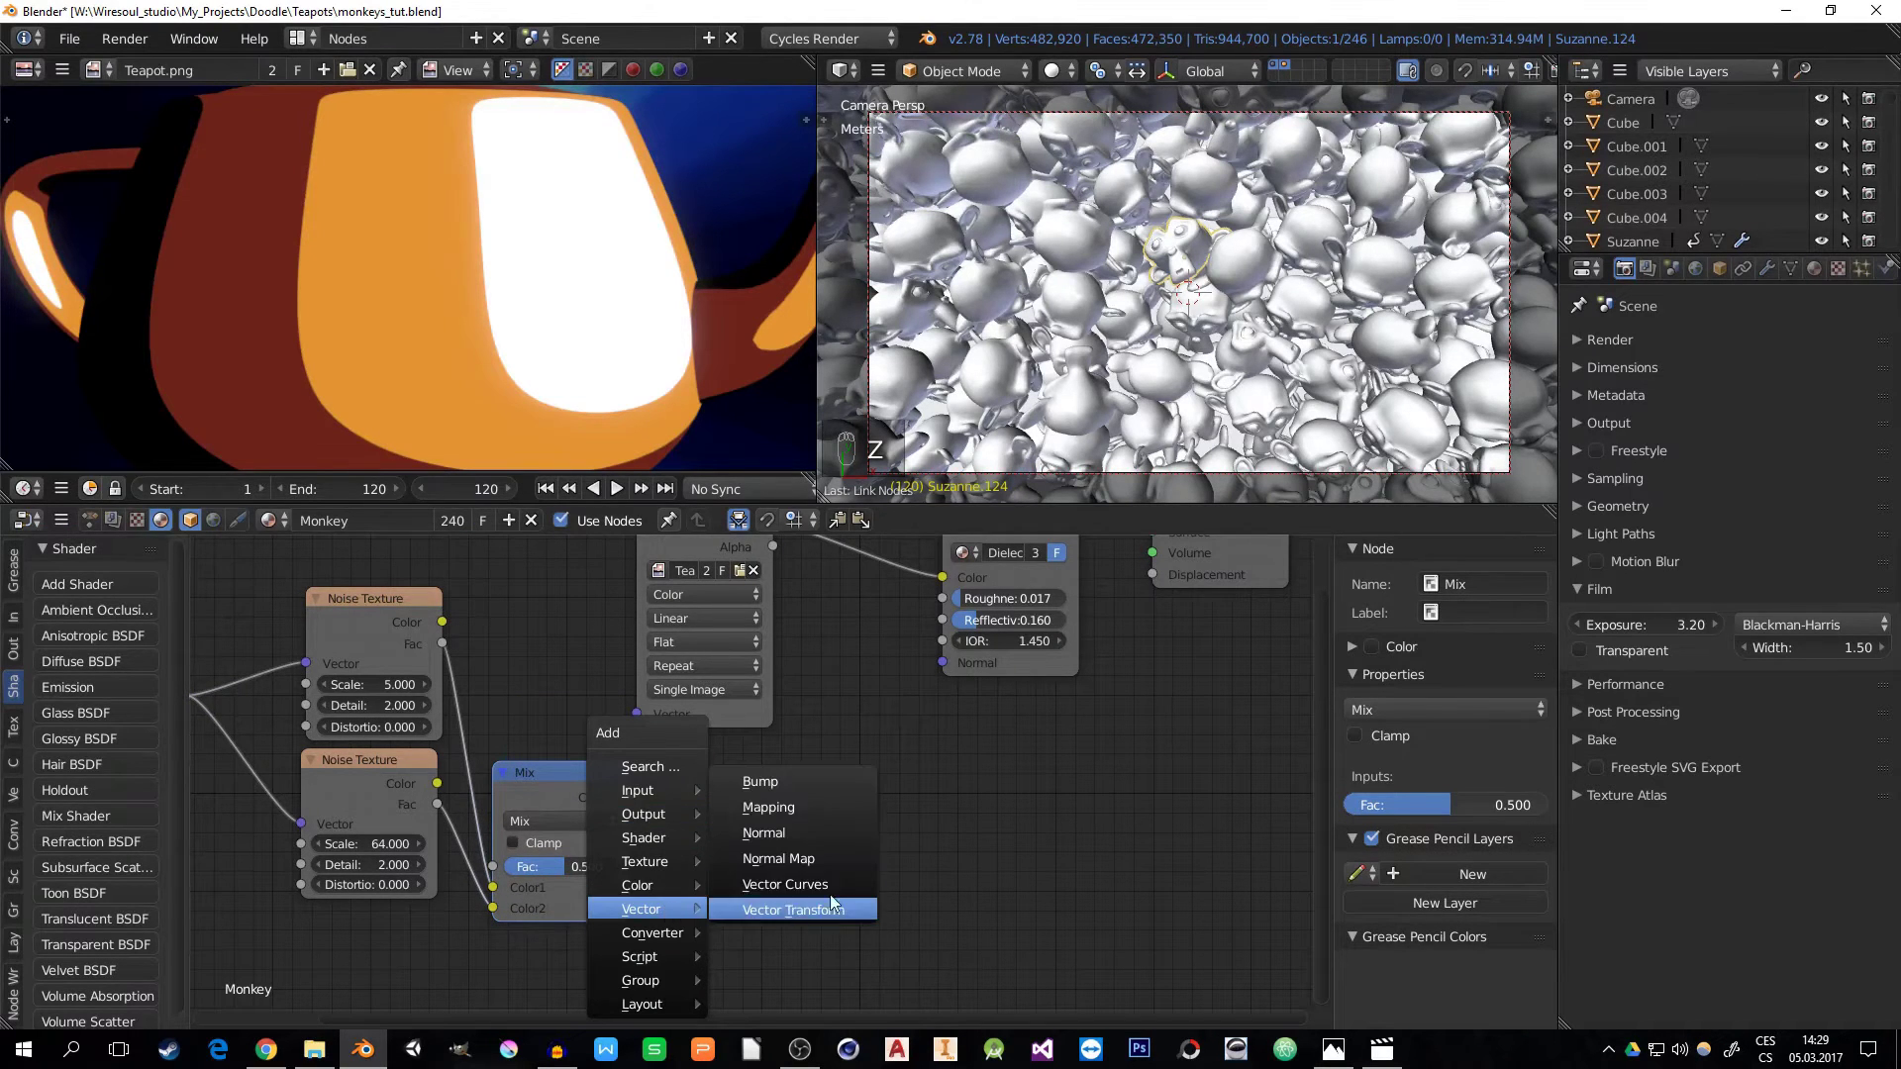
click(788, 782)
click(685, 763)
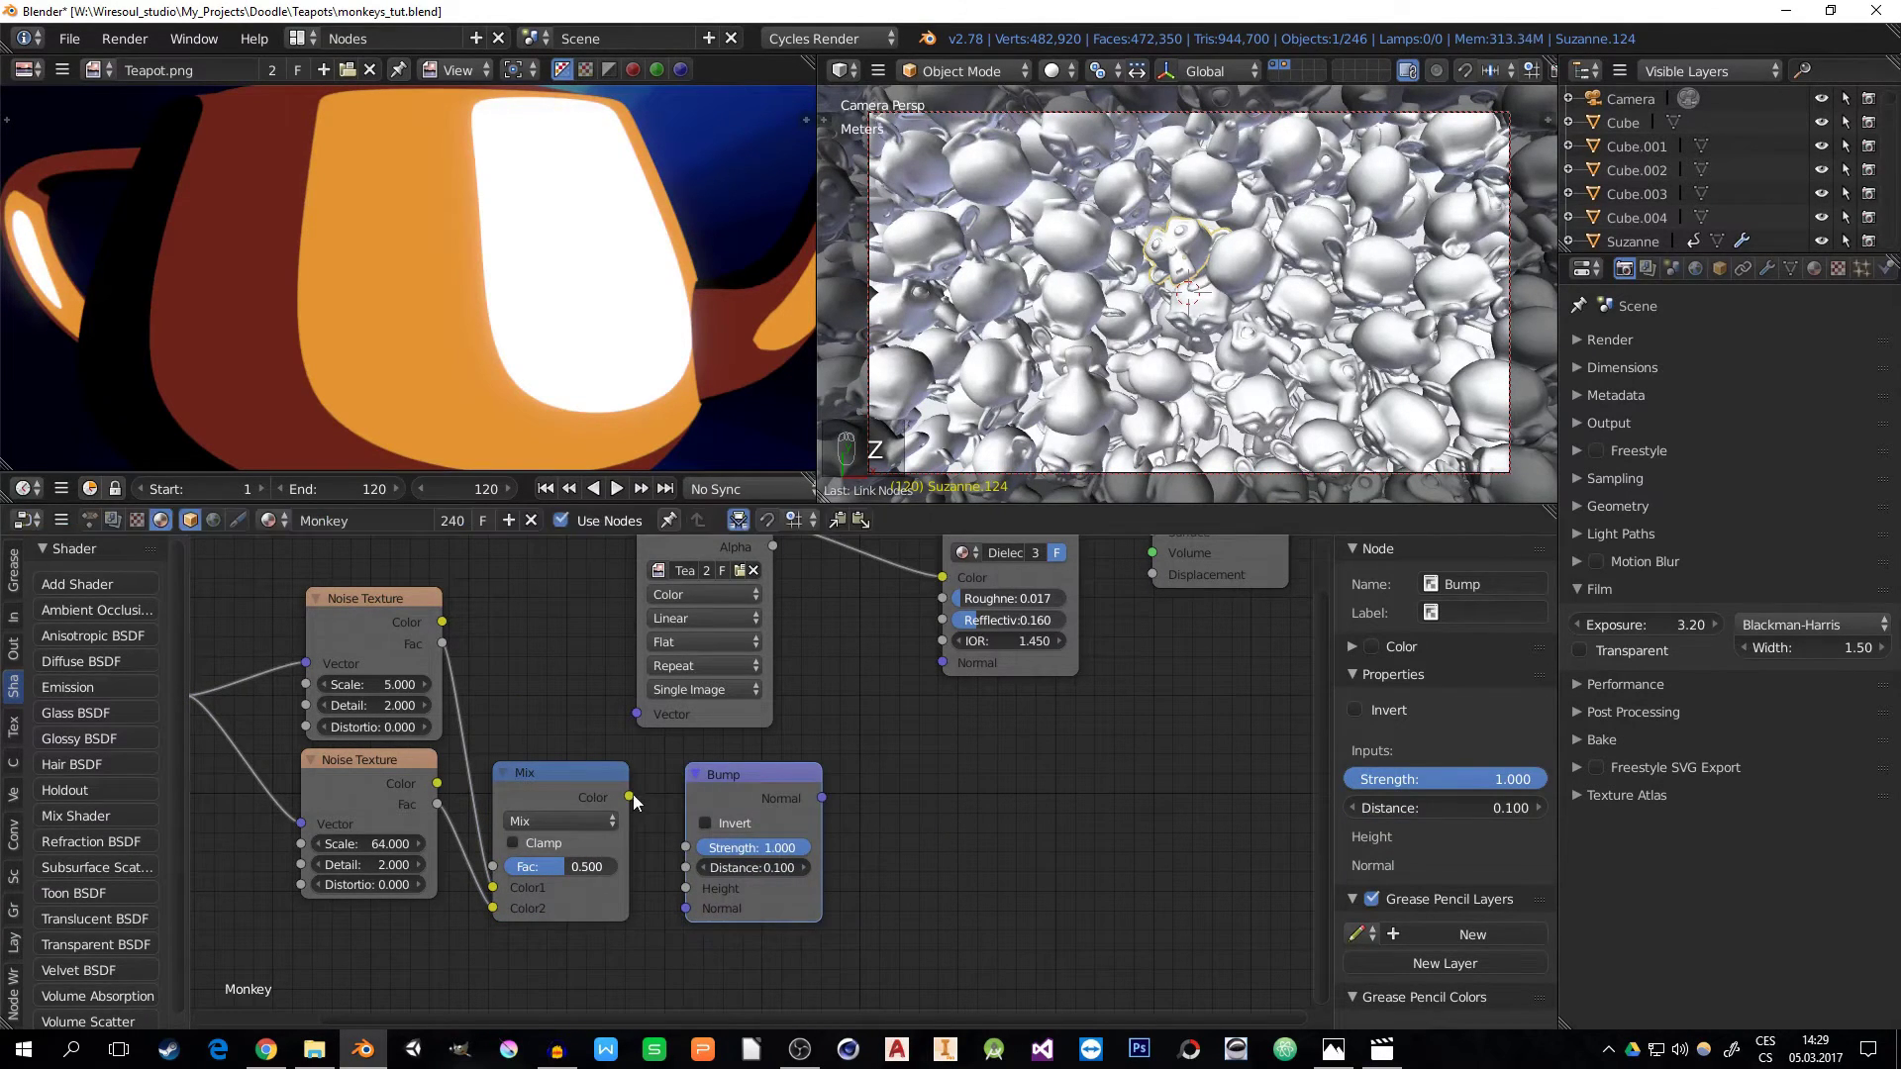
drag(631, 796, 687, 888)
- Set the Bump node's distance to 0.032 and strength to 0.1, and connect its Normal output to the Dielectric node's Normal input
click(752, 867)
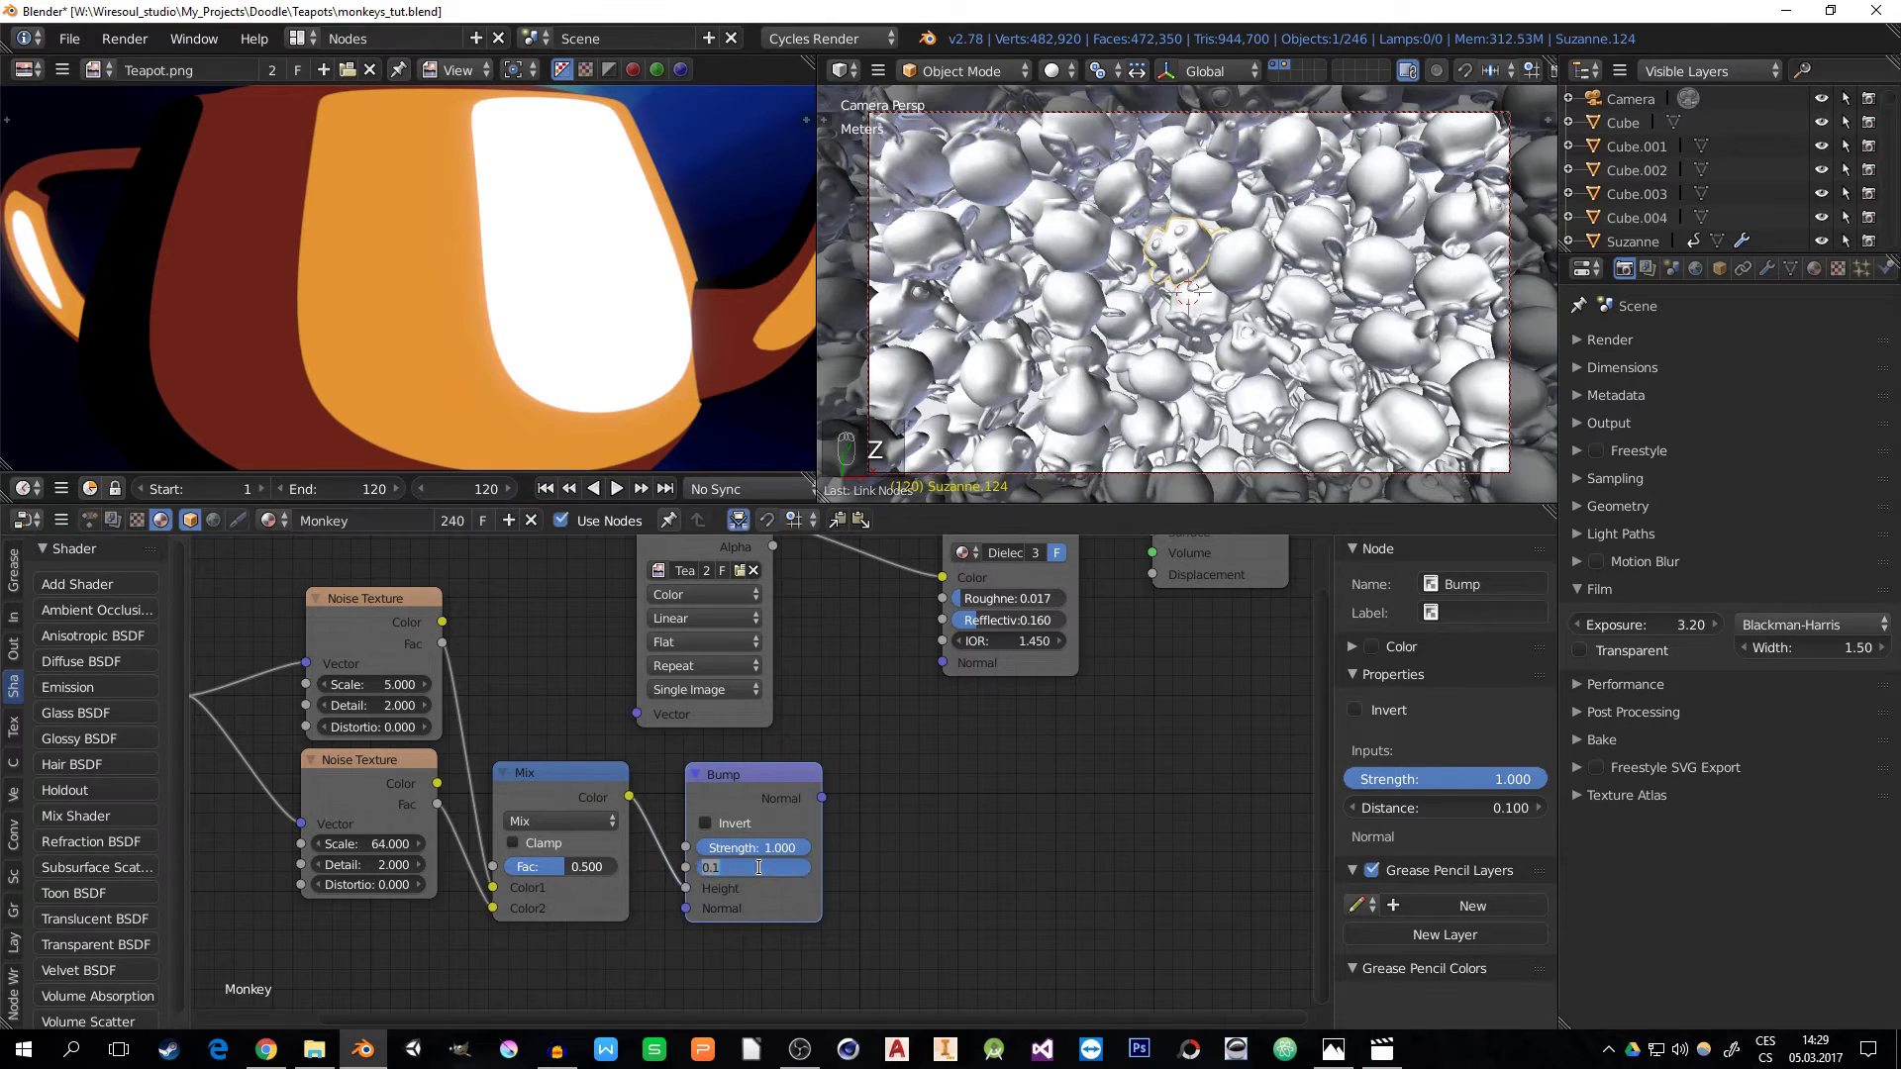
text(.032)
text(.1)
key(Return)
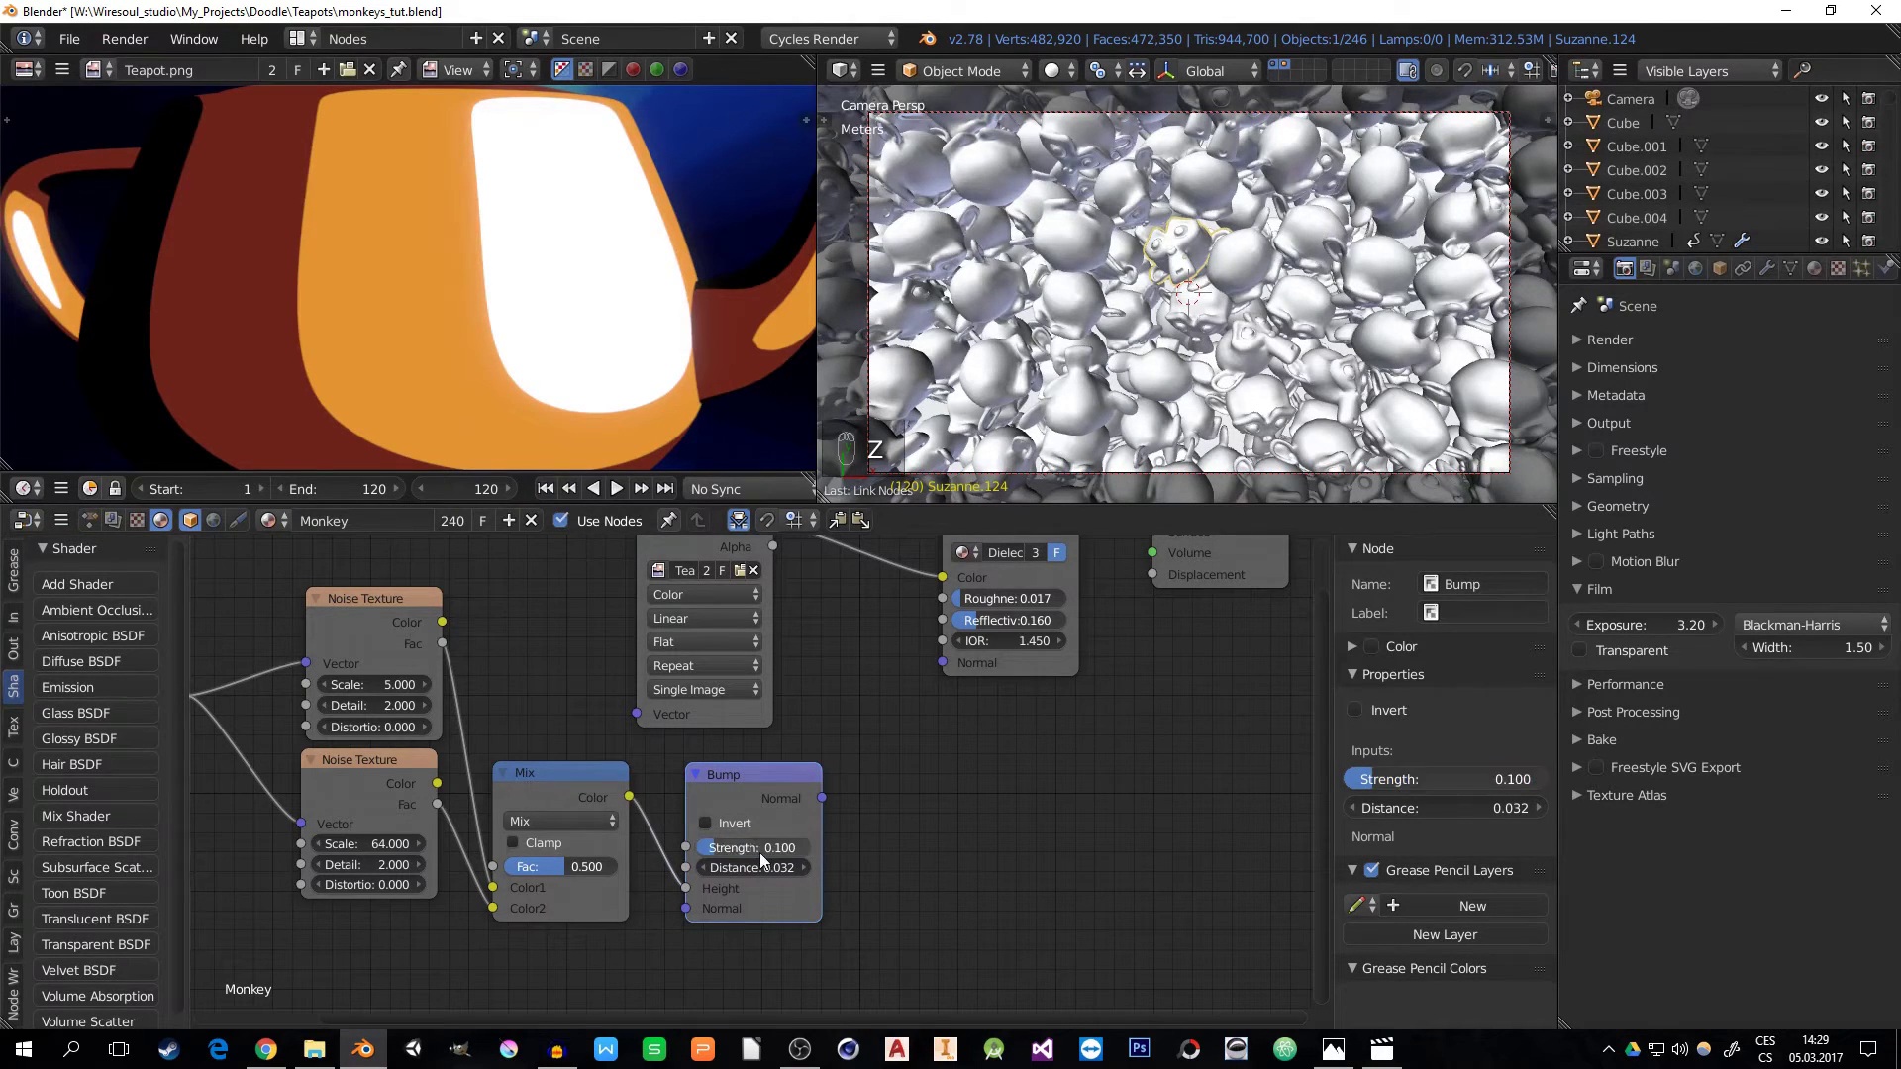
drag(822, 797, 946, 661)
middle_drag(1057, 748, 947, 847)
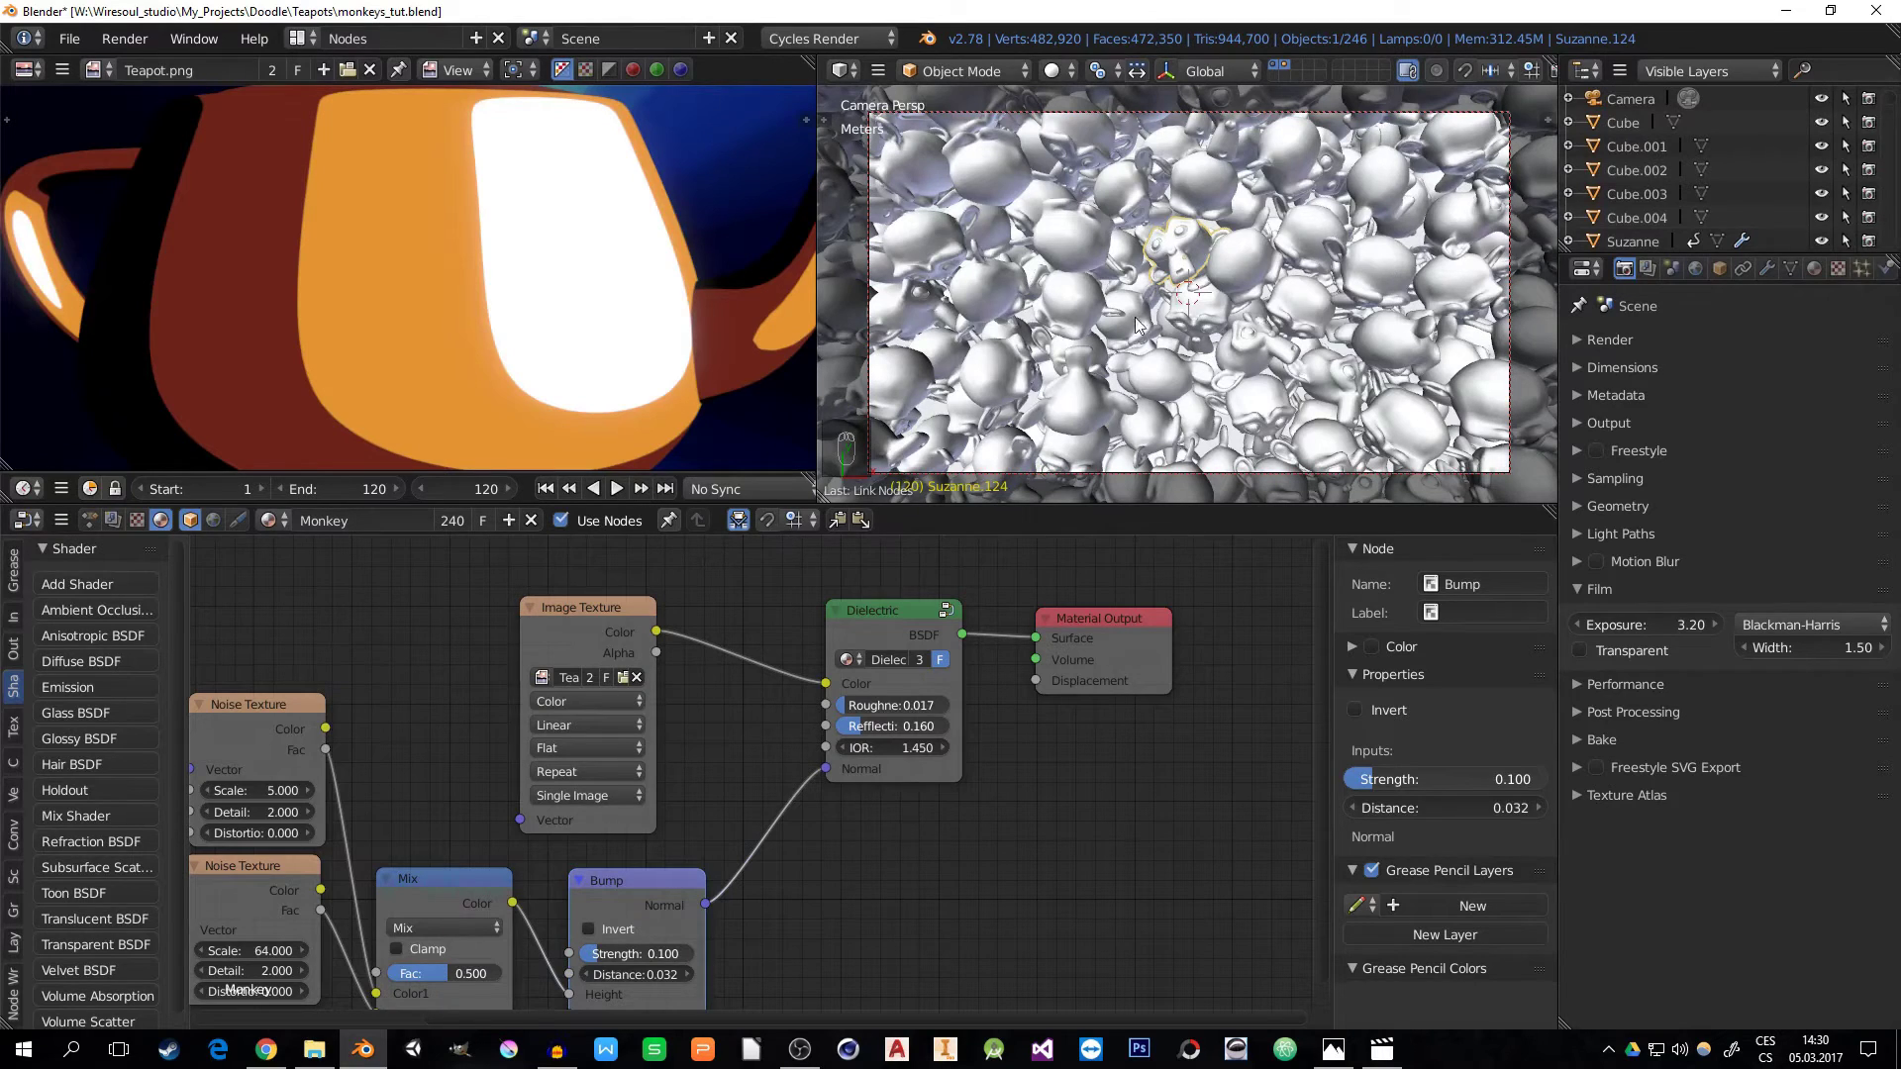
- Preview the bumped material with rendered viewport shading and return the viewport to solid shading
key(z)
click(1273, 233)
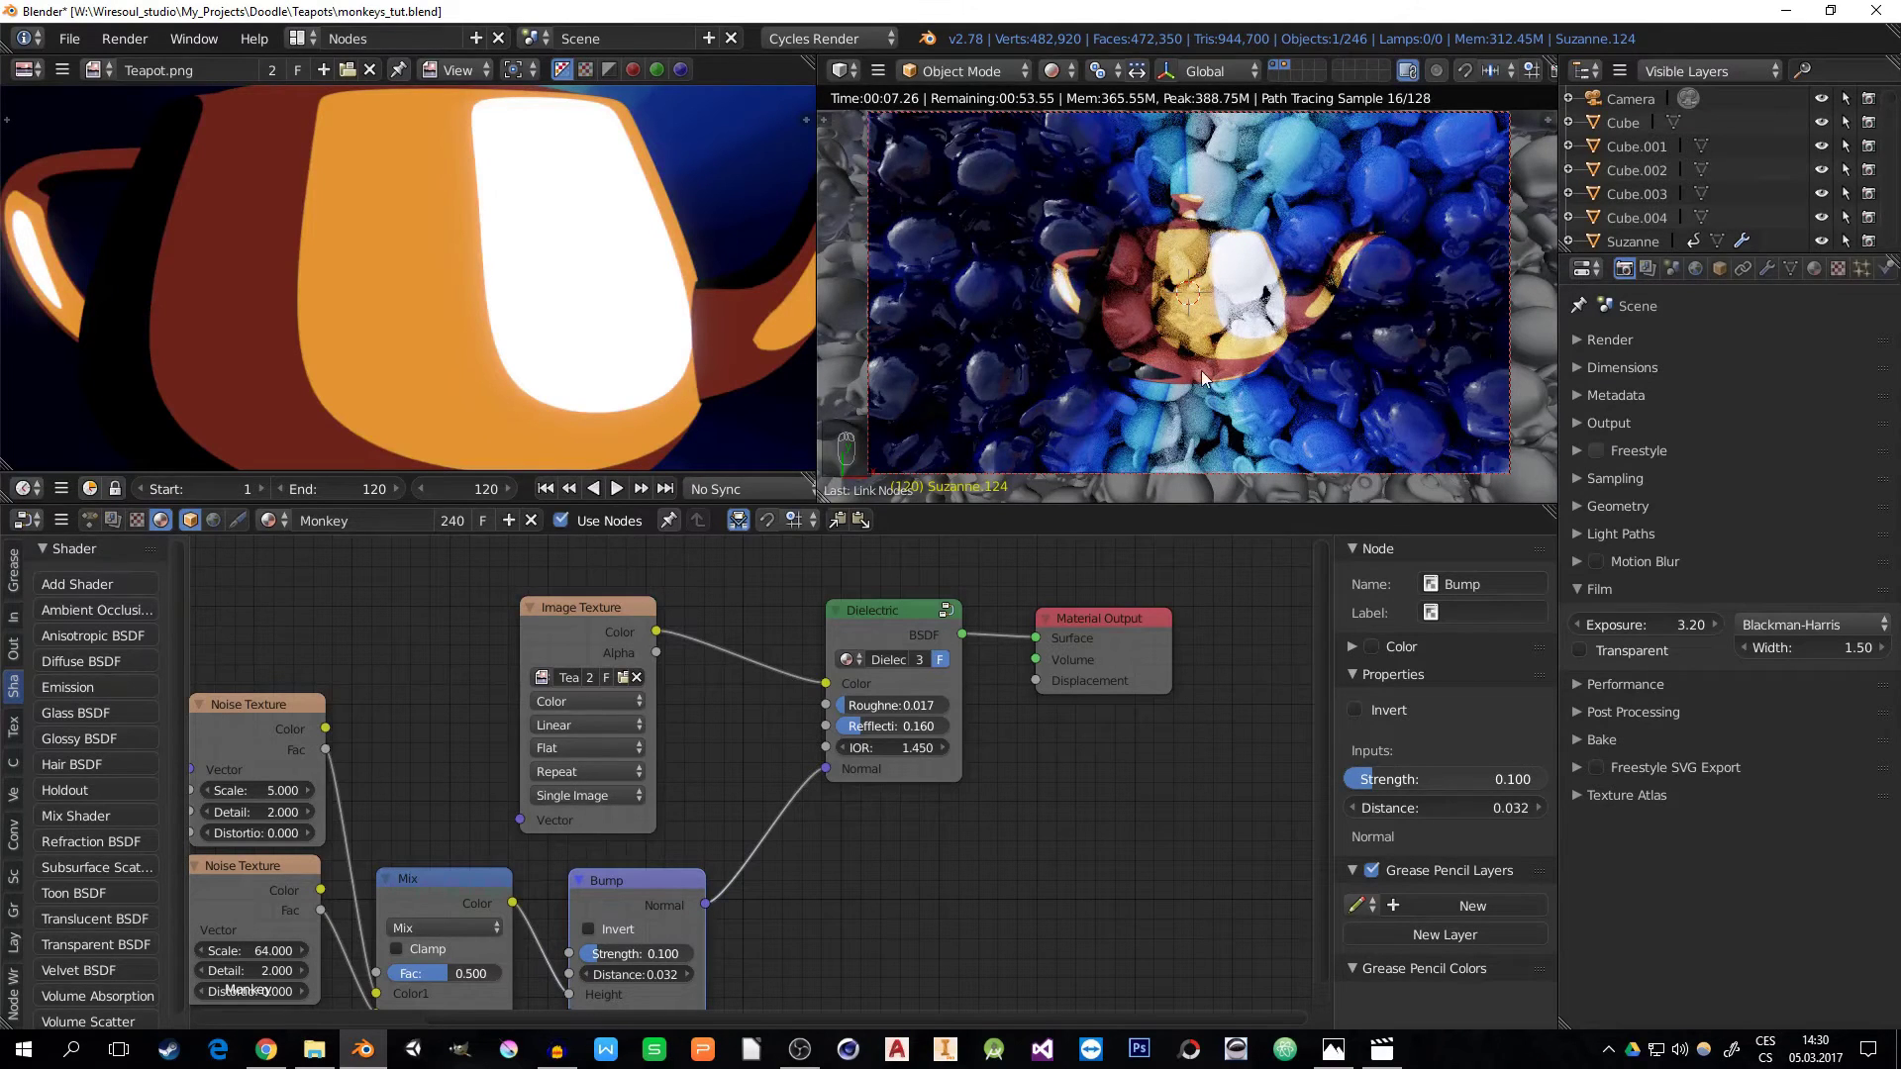
key(z)
- Set the render output to RGB PNG with 0% compression and change the output path to //out3\
click(1574, 367)
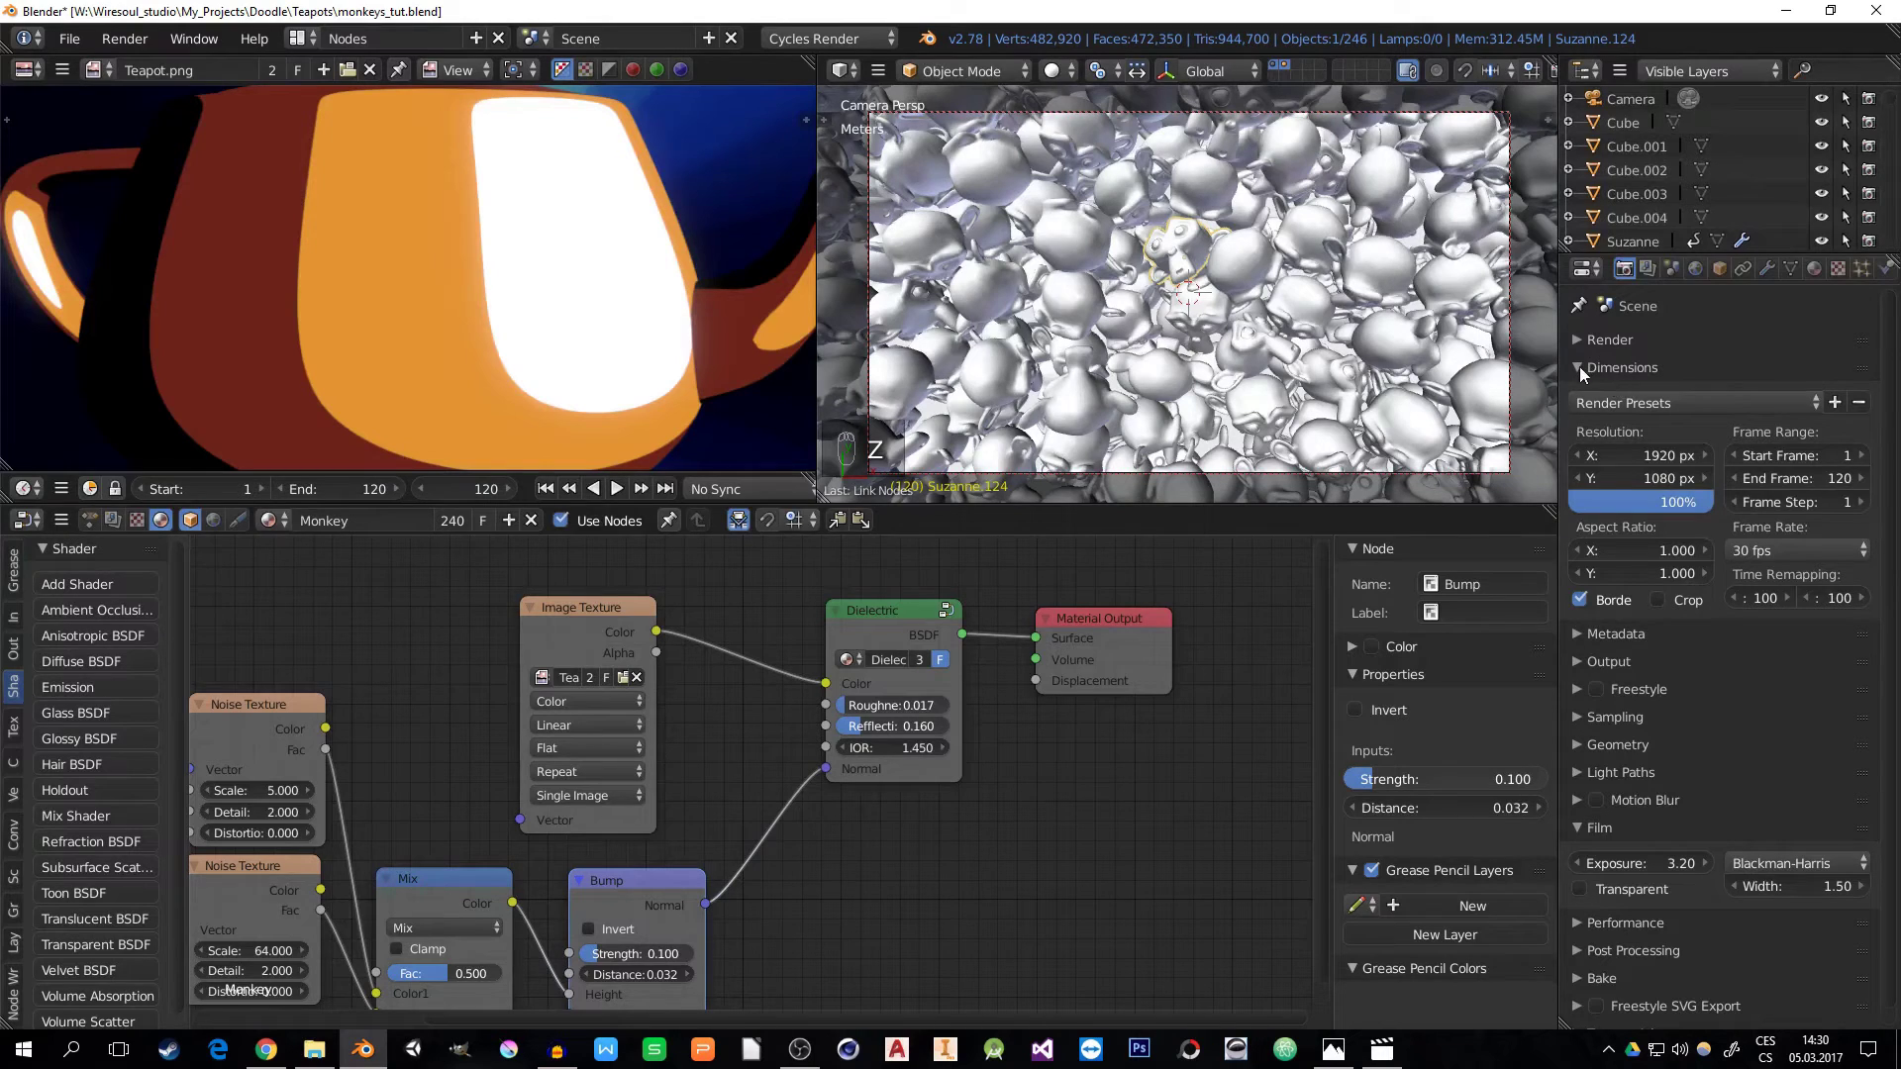
click(1576, 366)
click(1576, 394)
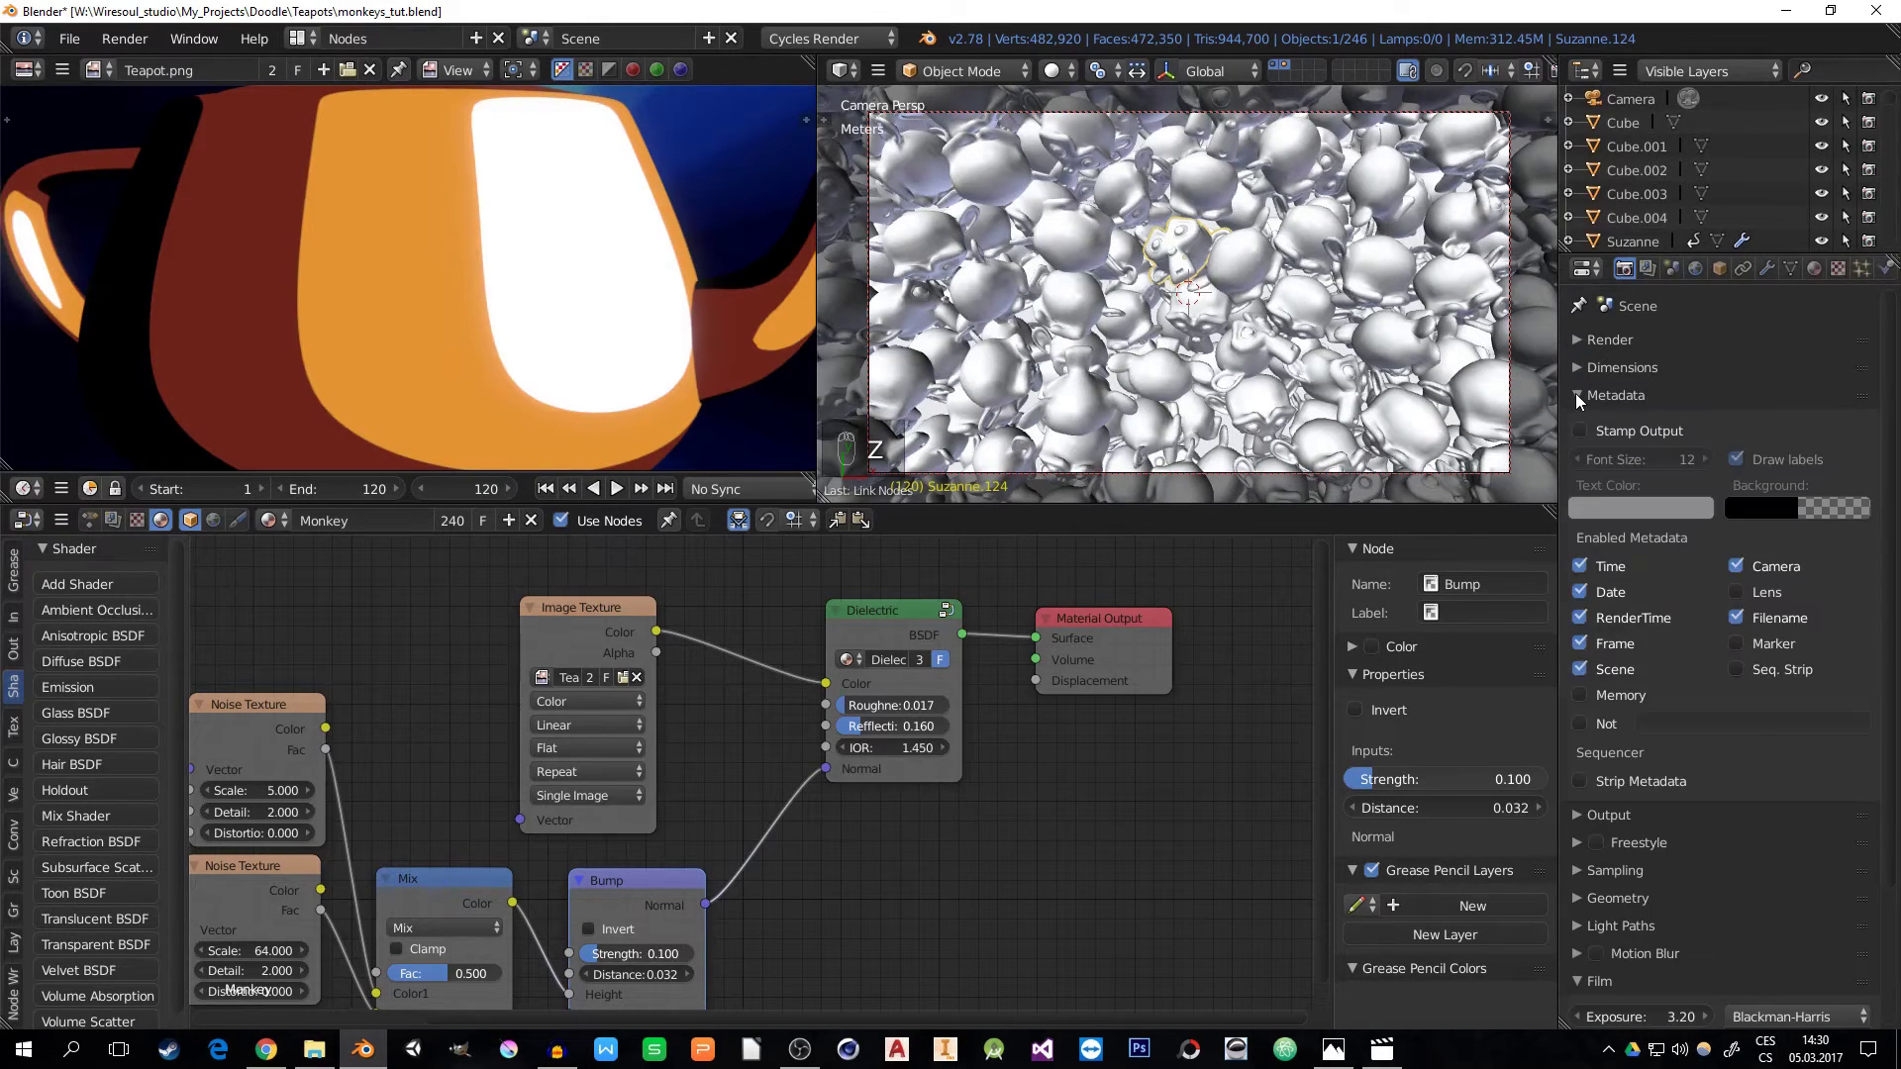
click(1576, 394)
click(1572, 424)
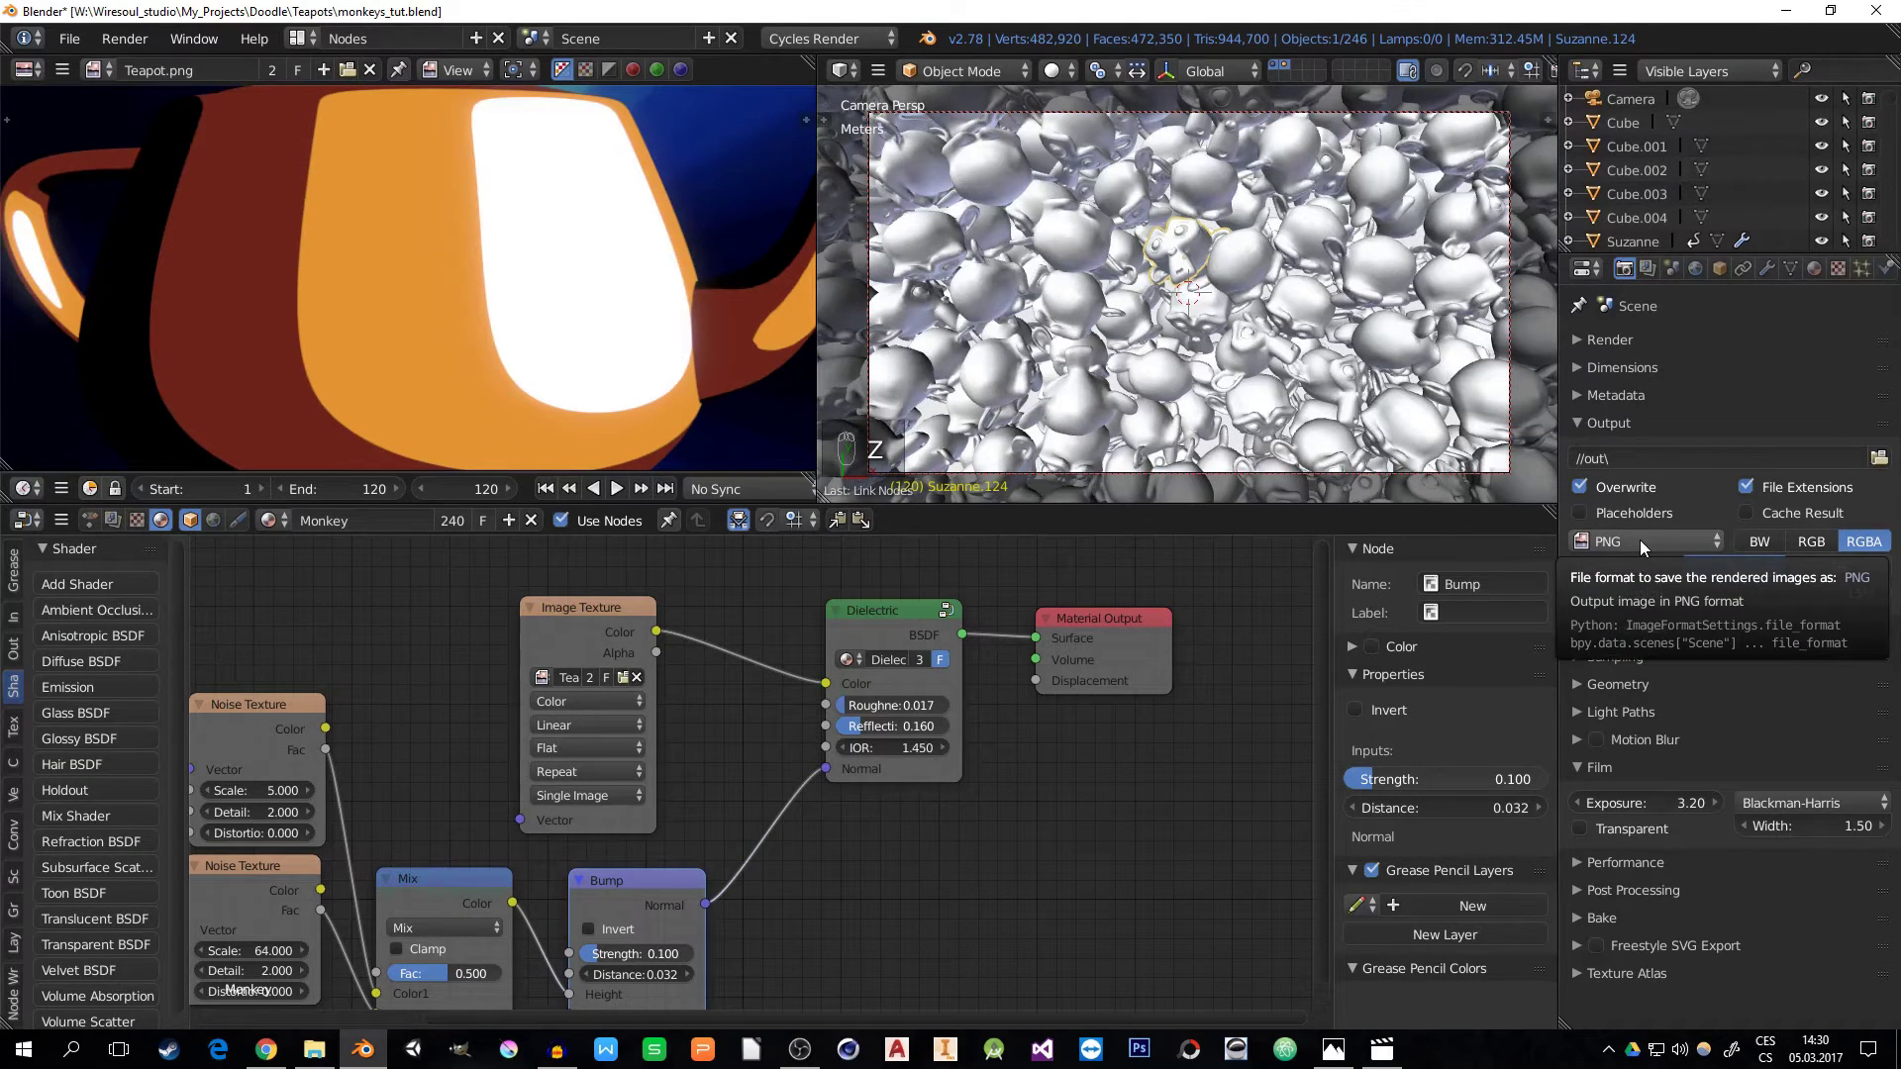
click(1820, 546)
drag(1773, 590, 1592, 591)
click(1606, 464)
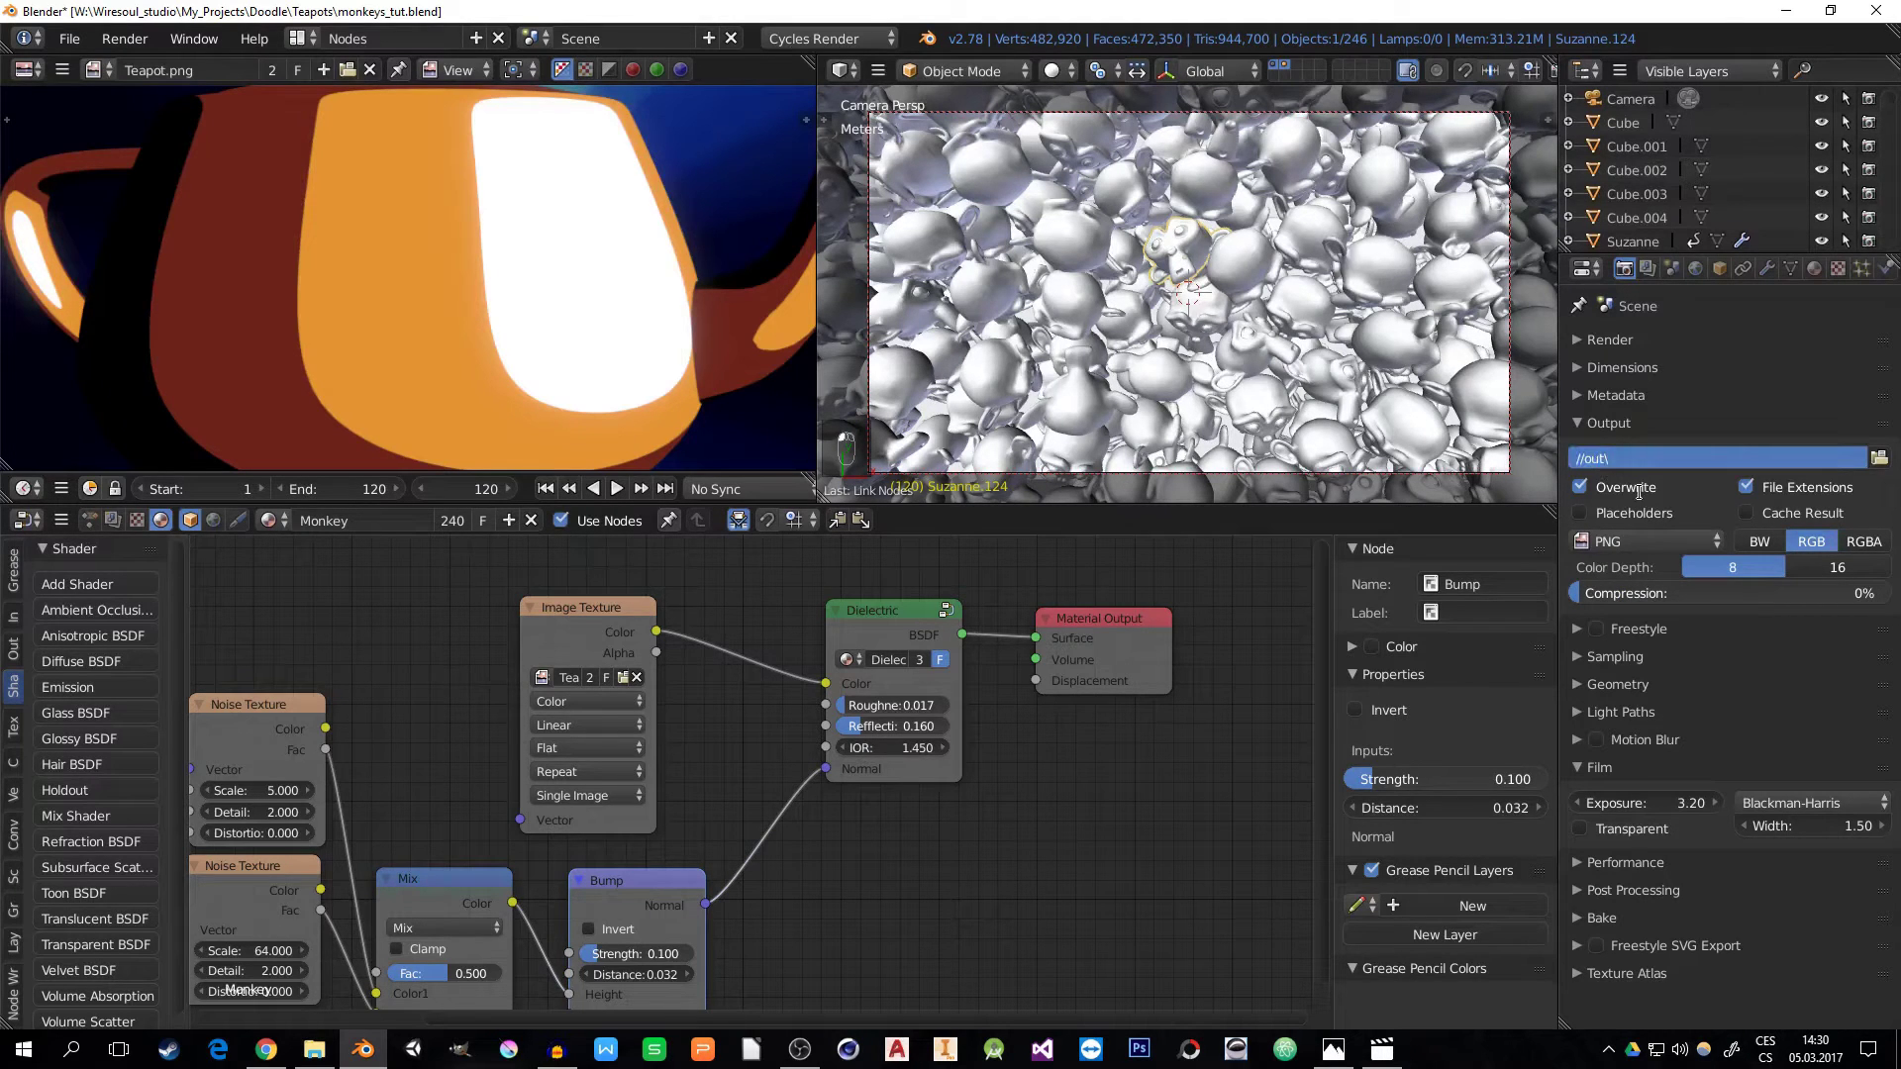
text(3)
key(Return)
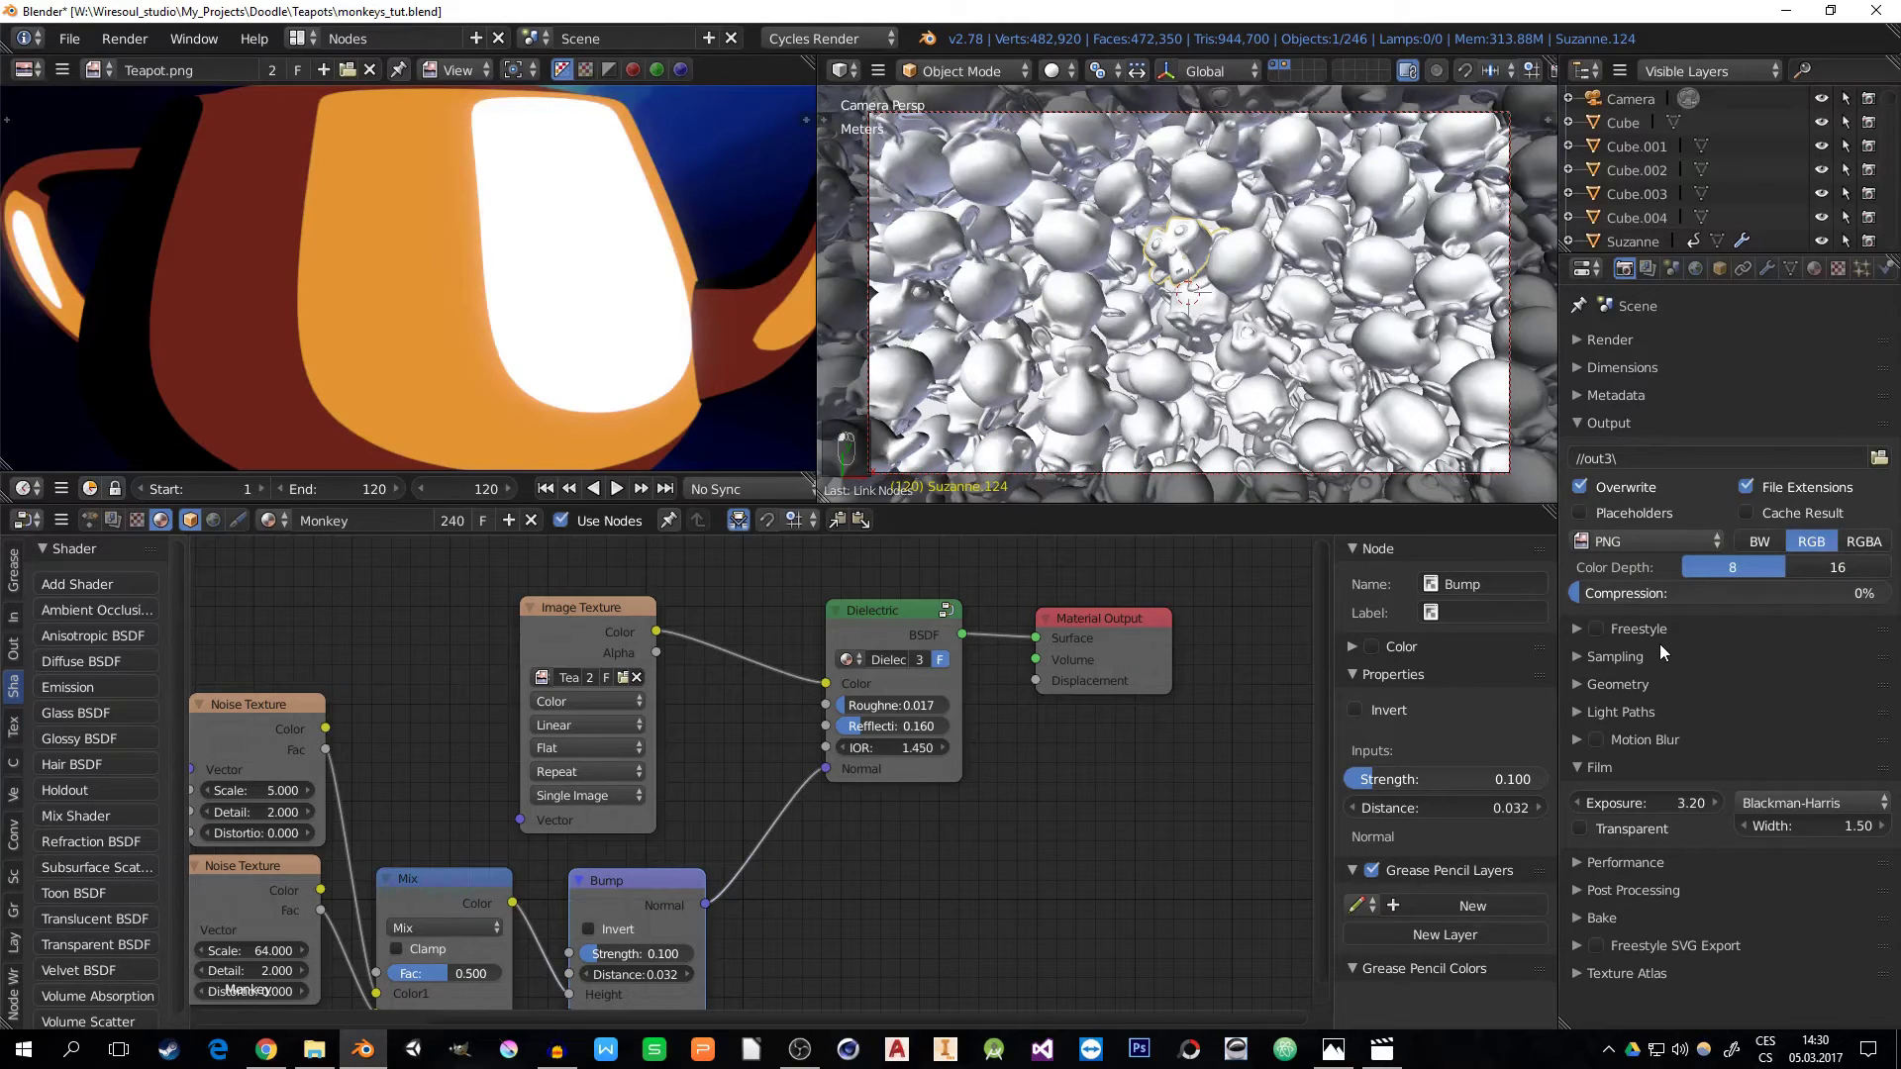
click(1578, 424)
- Lower the AA render samples, trying 128 before setting them to 64
click(1574, 478)
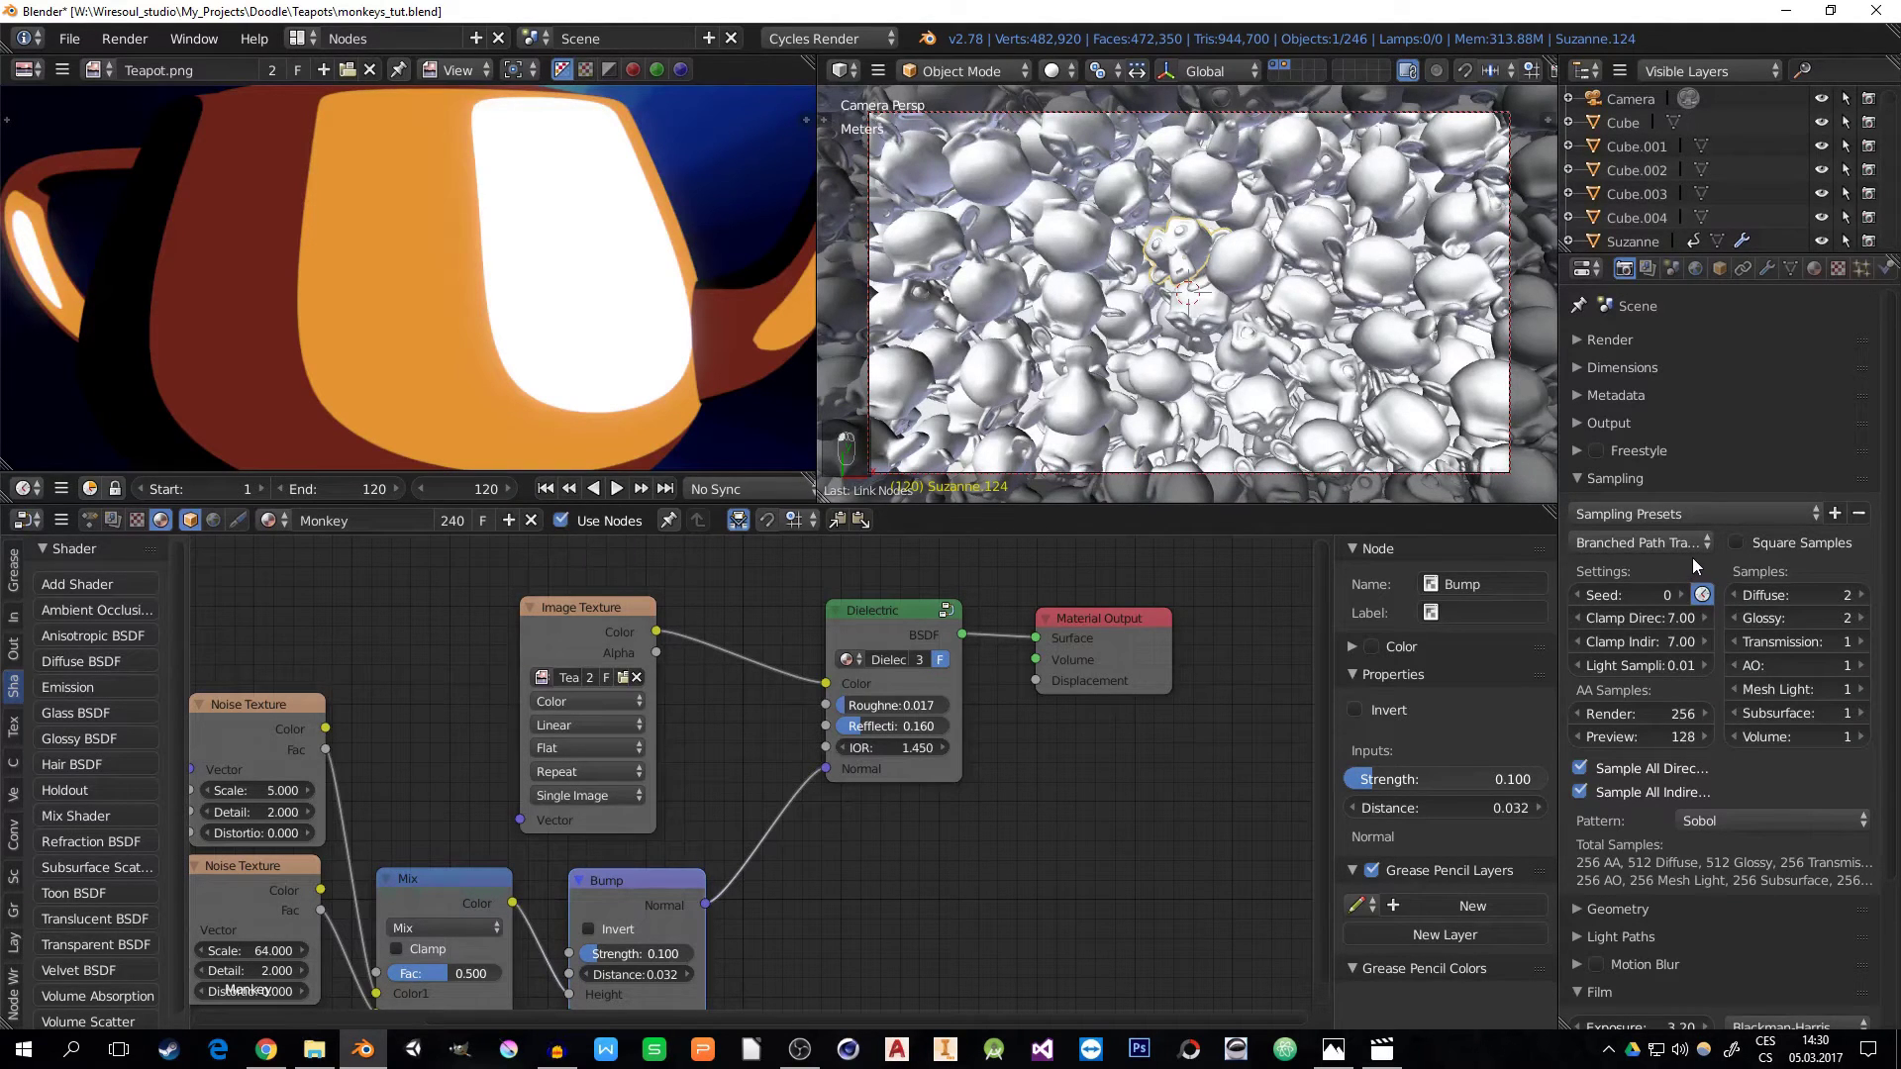
click(1661, 714)
text(128)
key(Return)
click(1649, 712)
text(64)
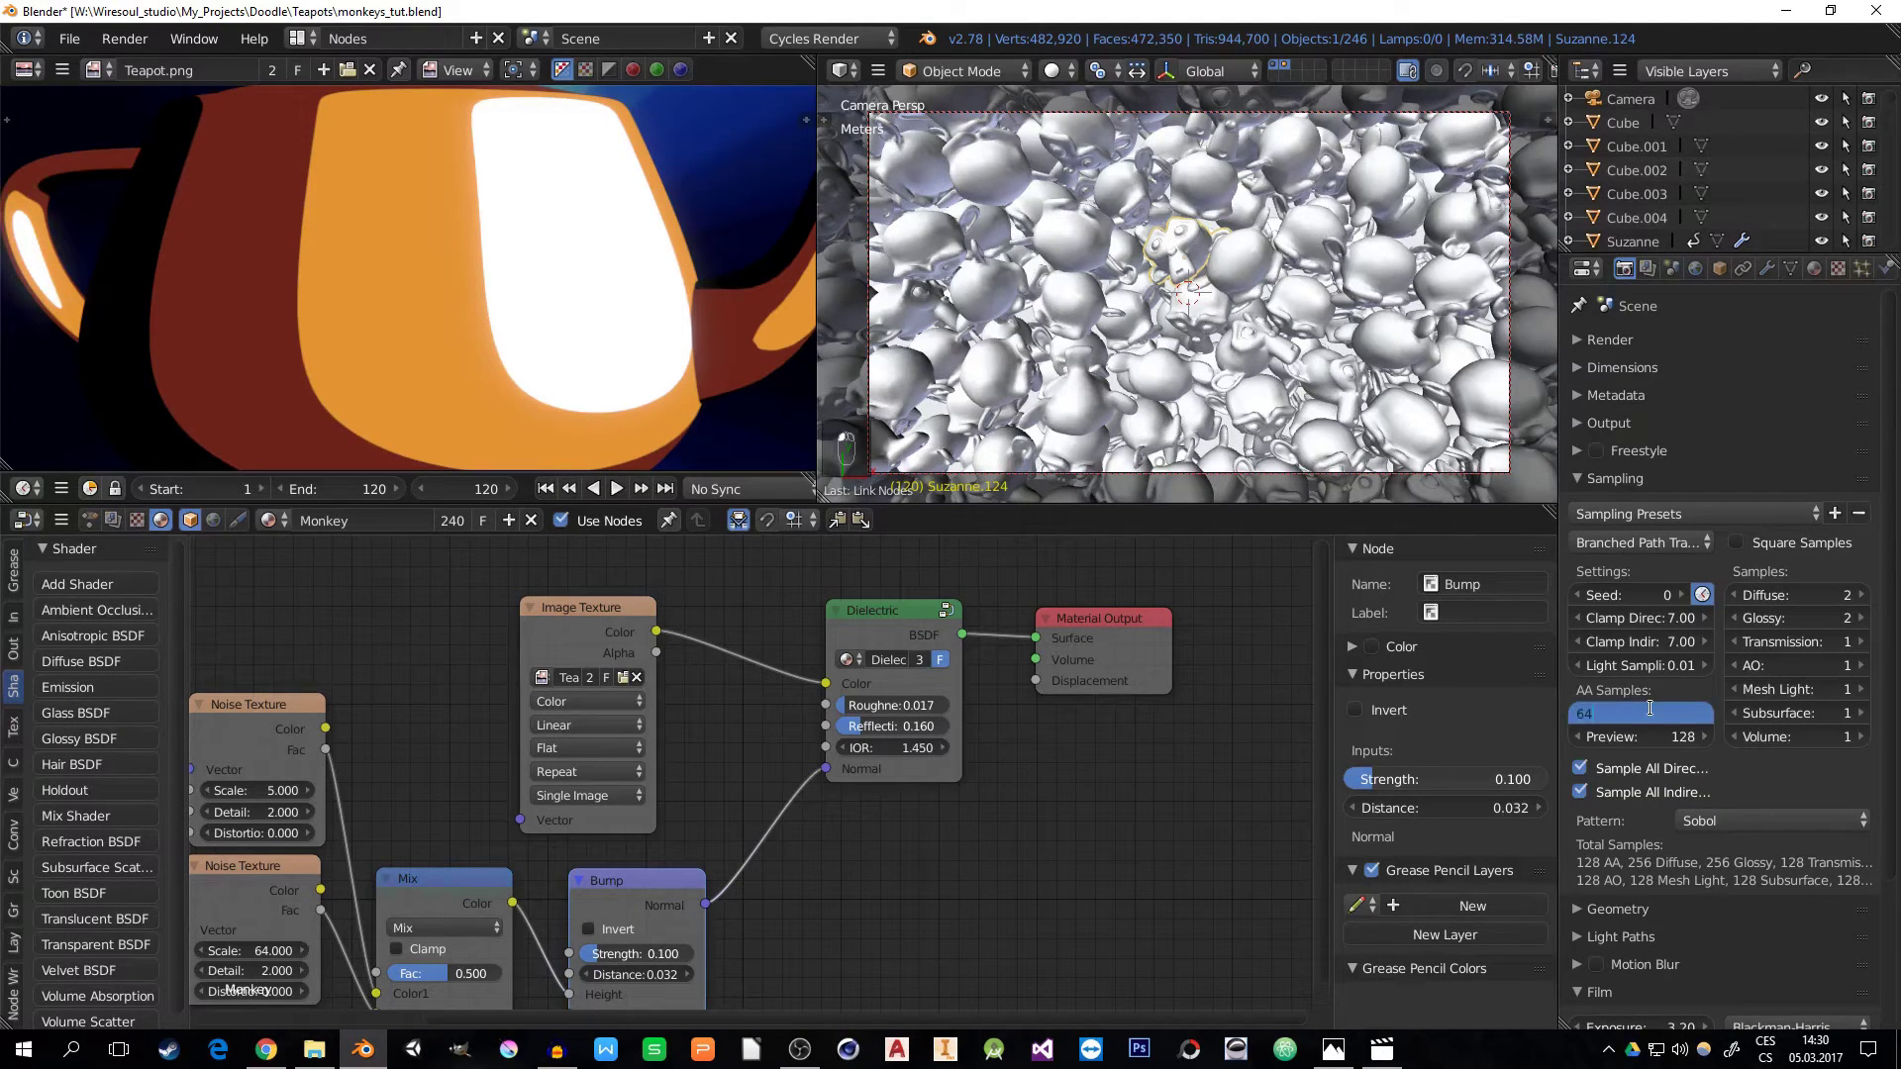
key(Return)
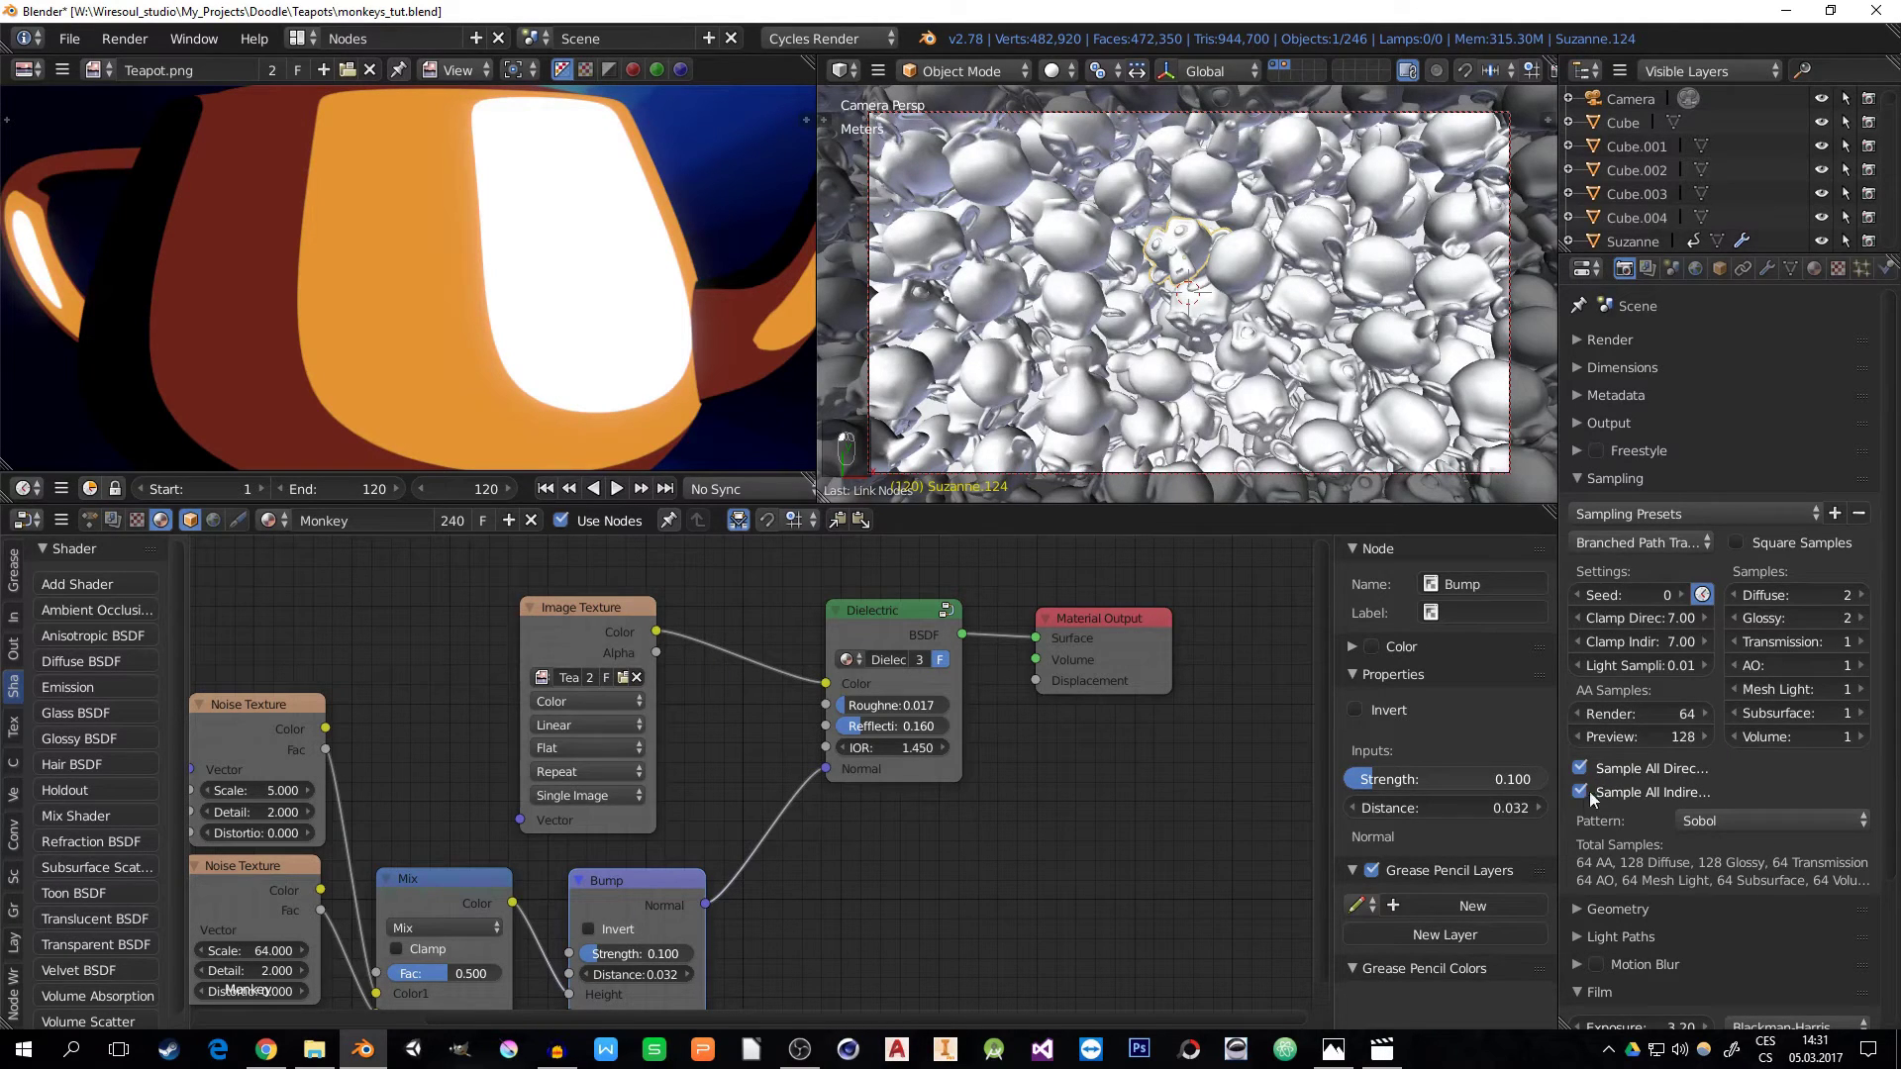
click(1574, 478)
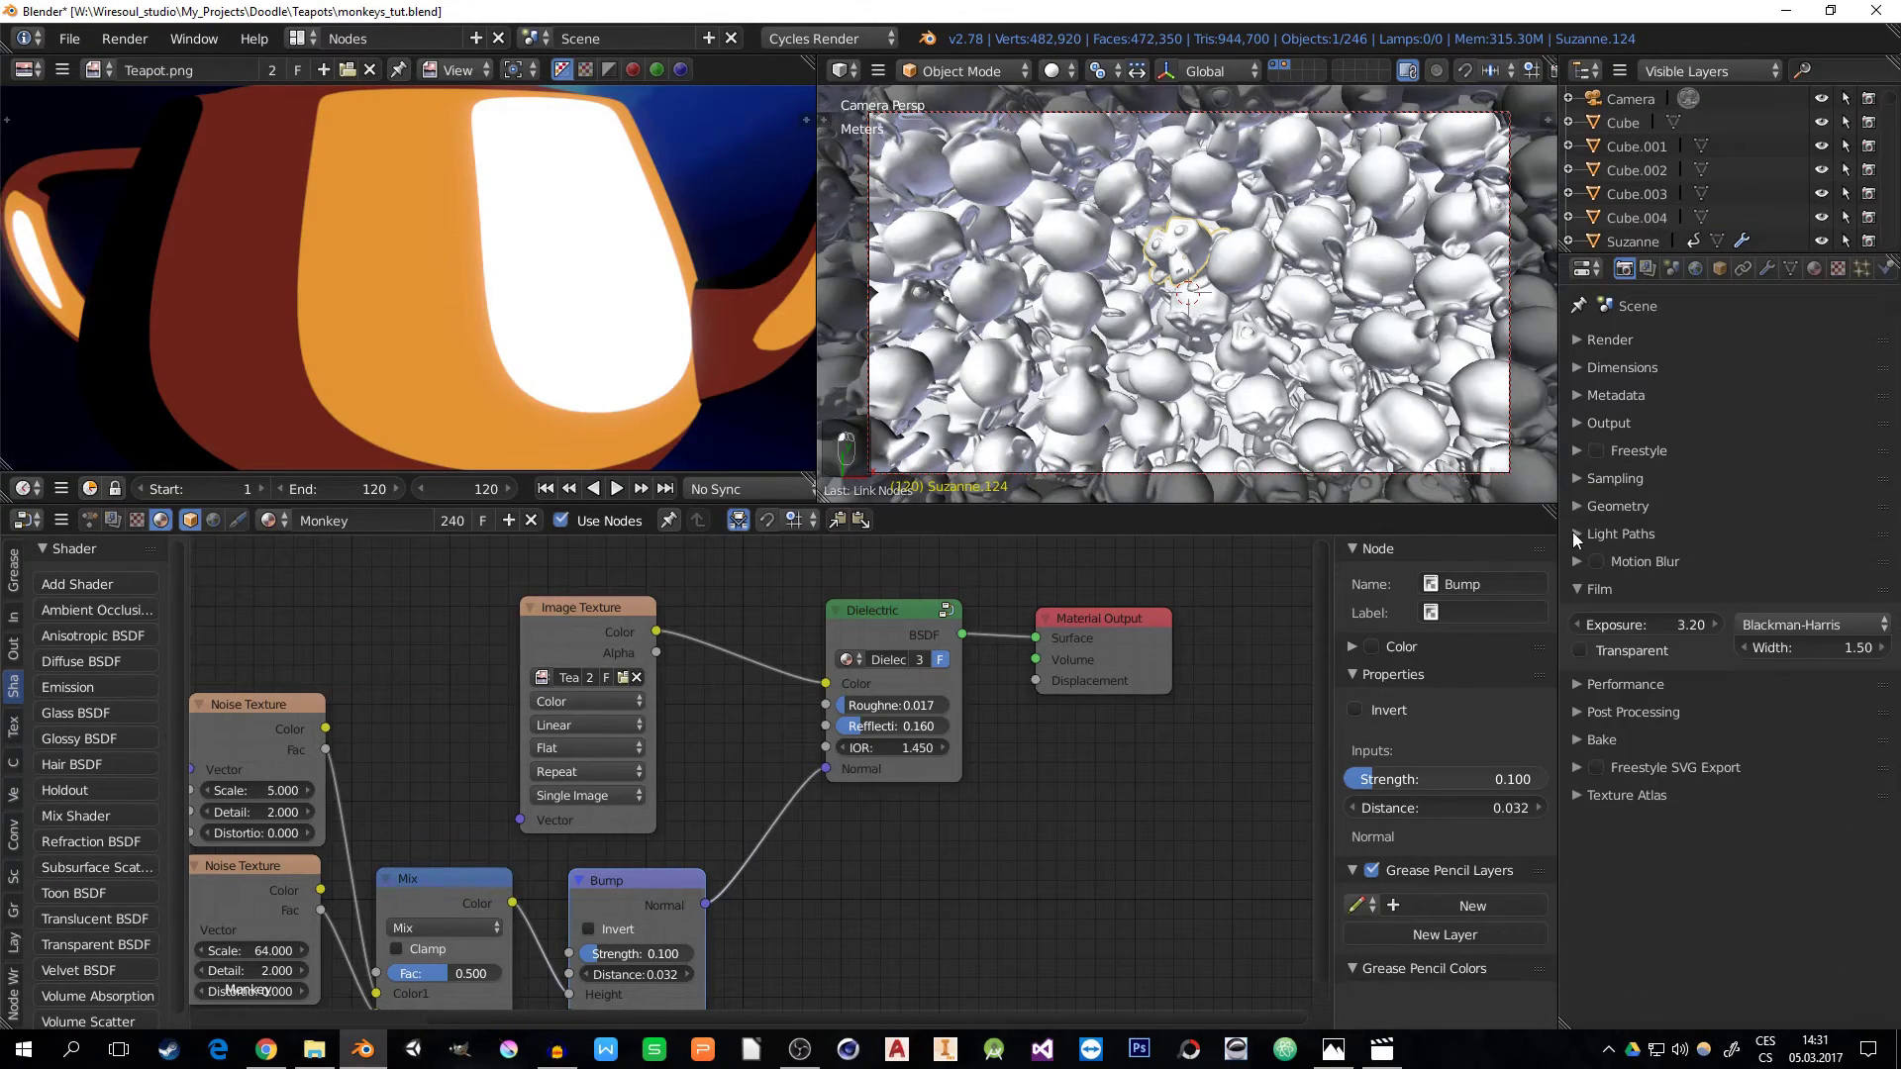
- Apply the Direct Light integrator preset, then set minimum transparency 0, diffuse bounces 1 and transmission bounces 0, and enable reflective caustics
click(1575, 535)
click(1677, 571)
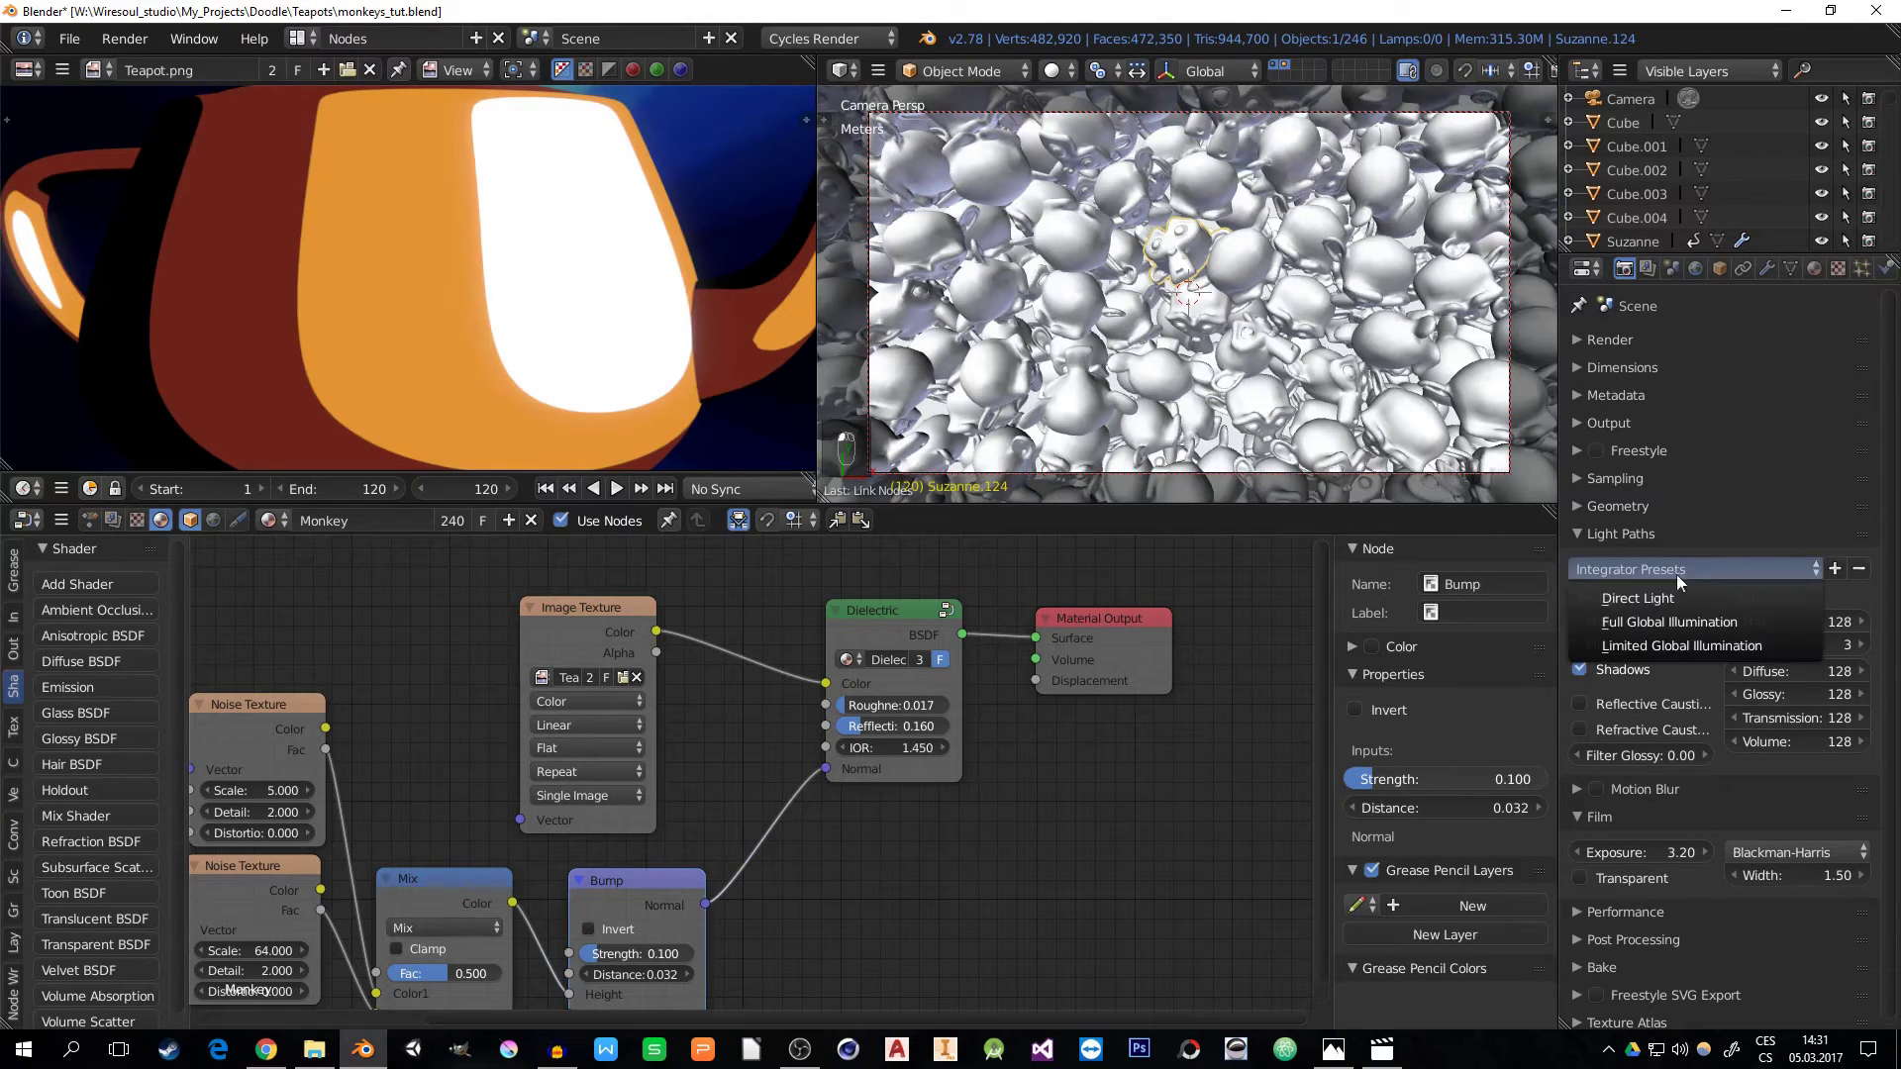
click(1649, 597)
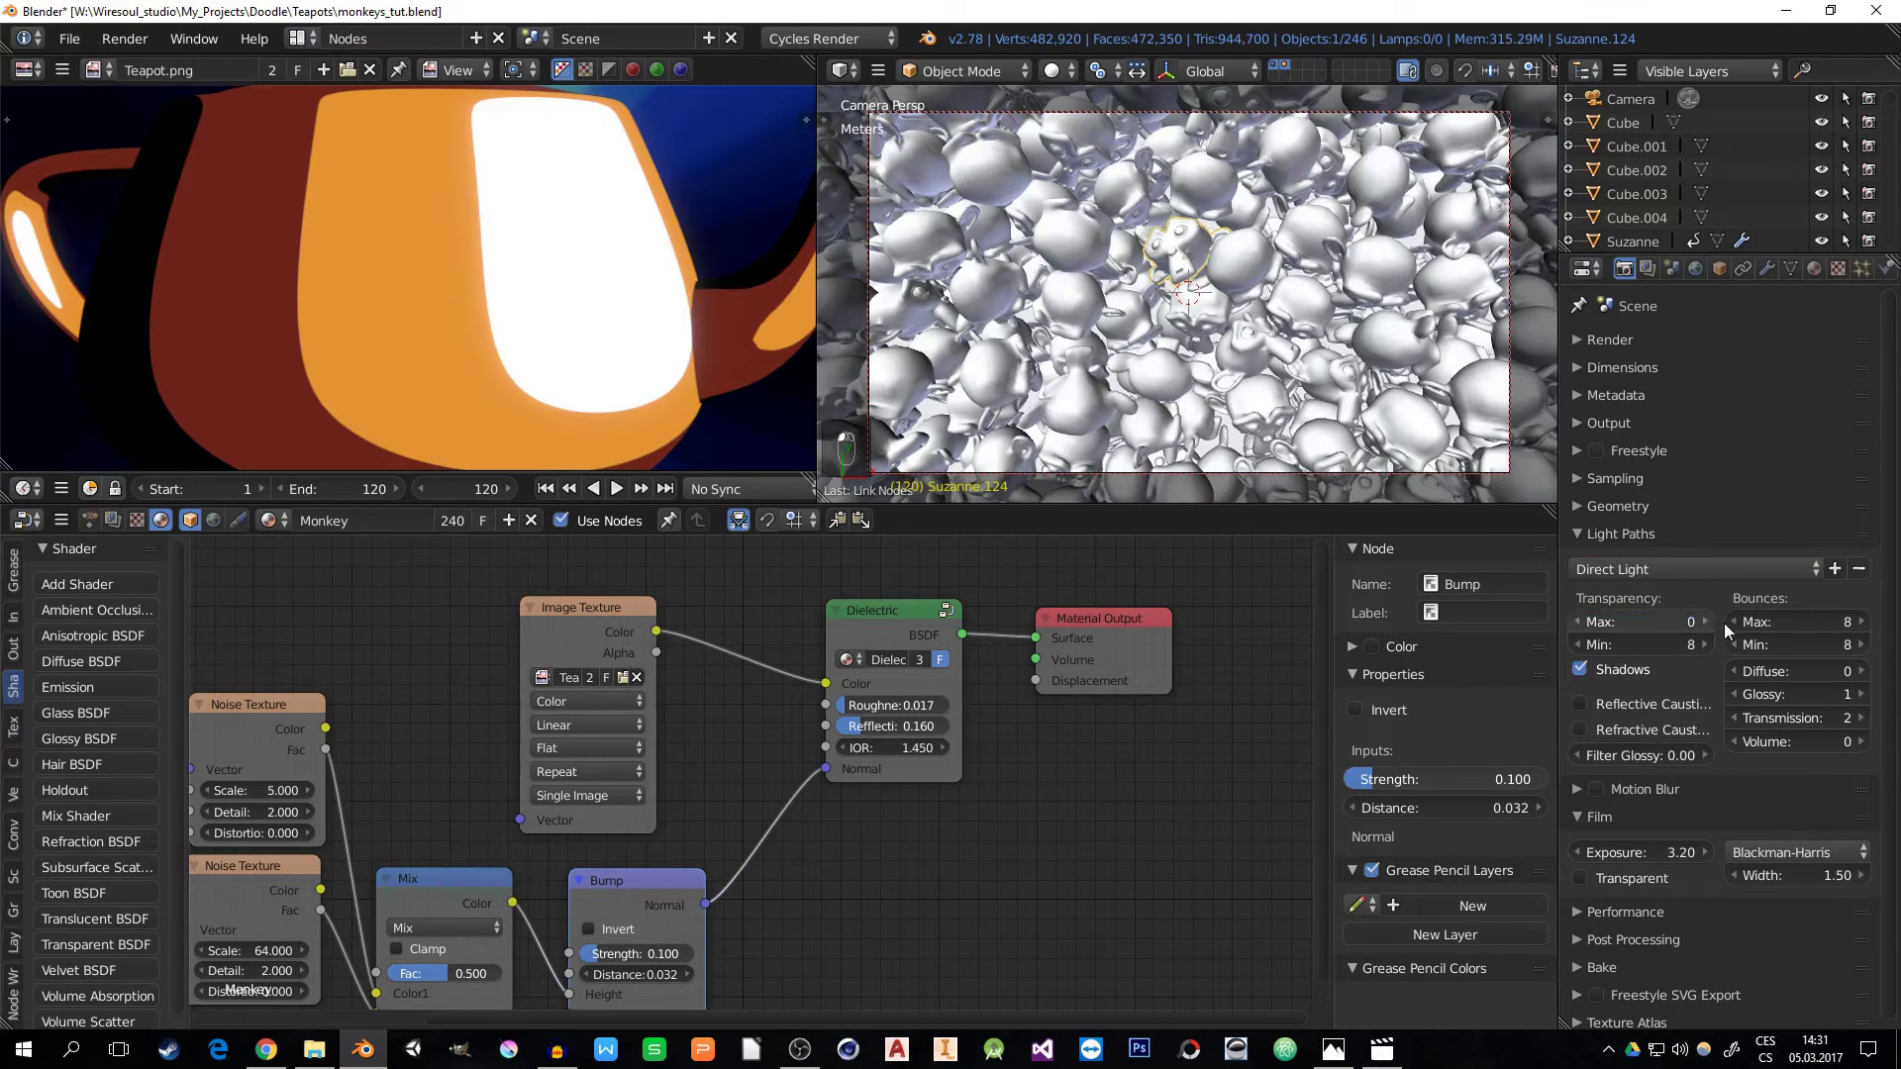
drag(1671, 644, 1585, 646)
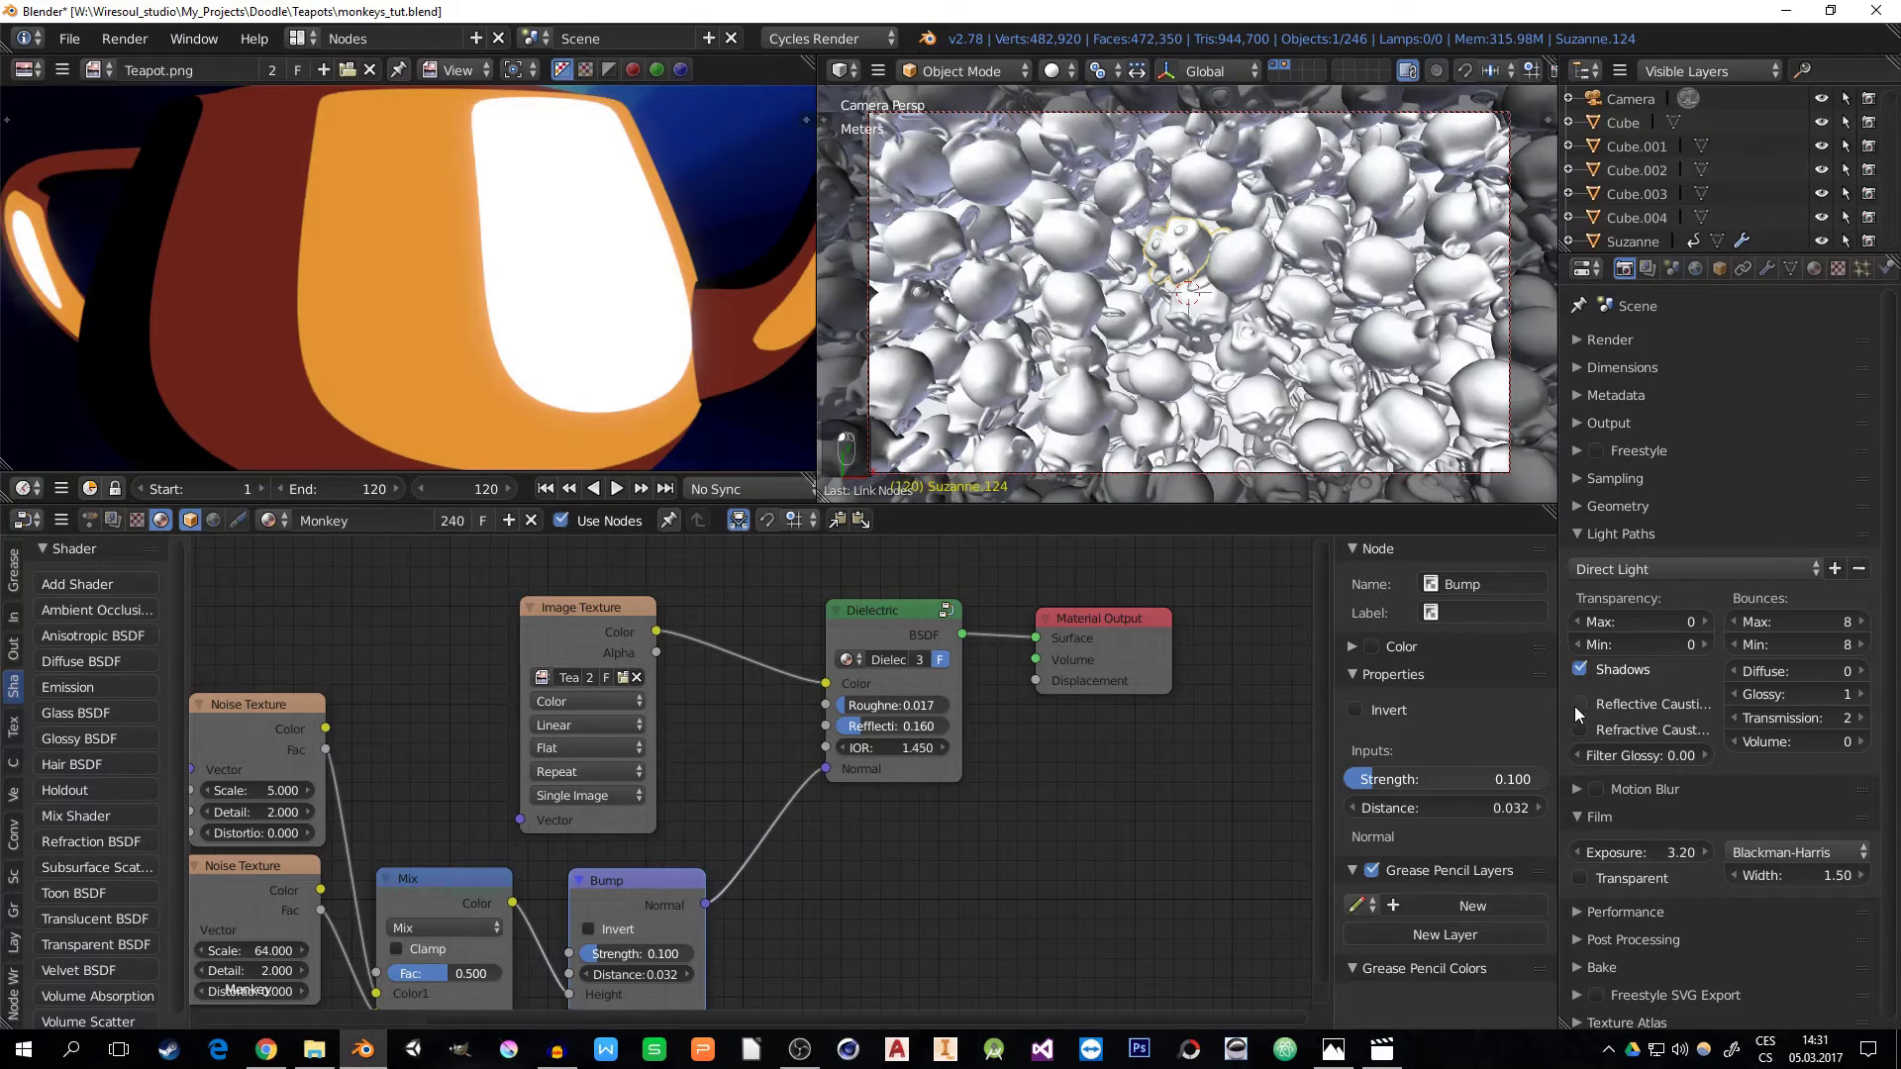
click(1861, 672)
- Set the light path bounces to a maximum of 16 and a minimum of 4
click(1818, 621)
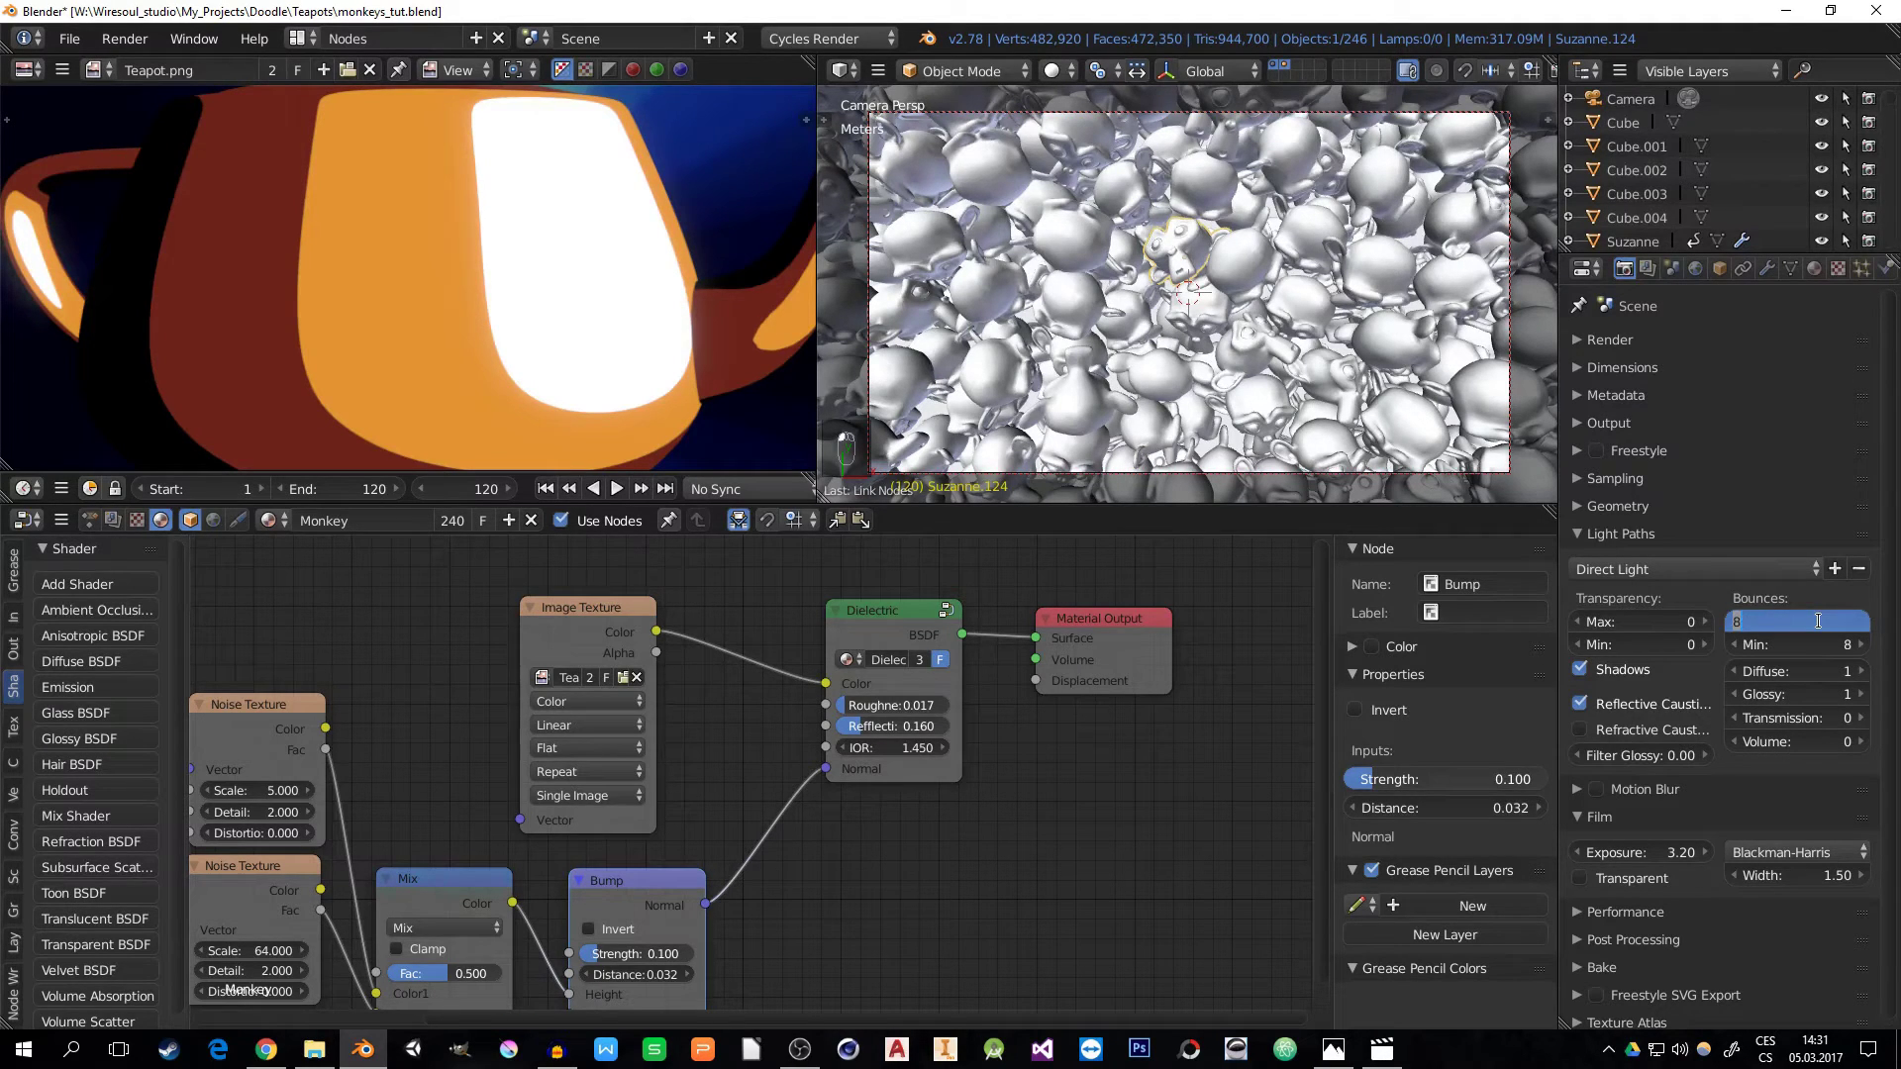
text(16)
key(Return)
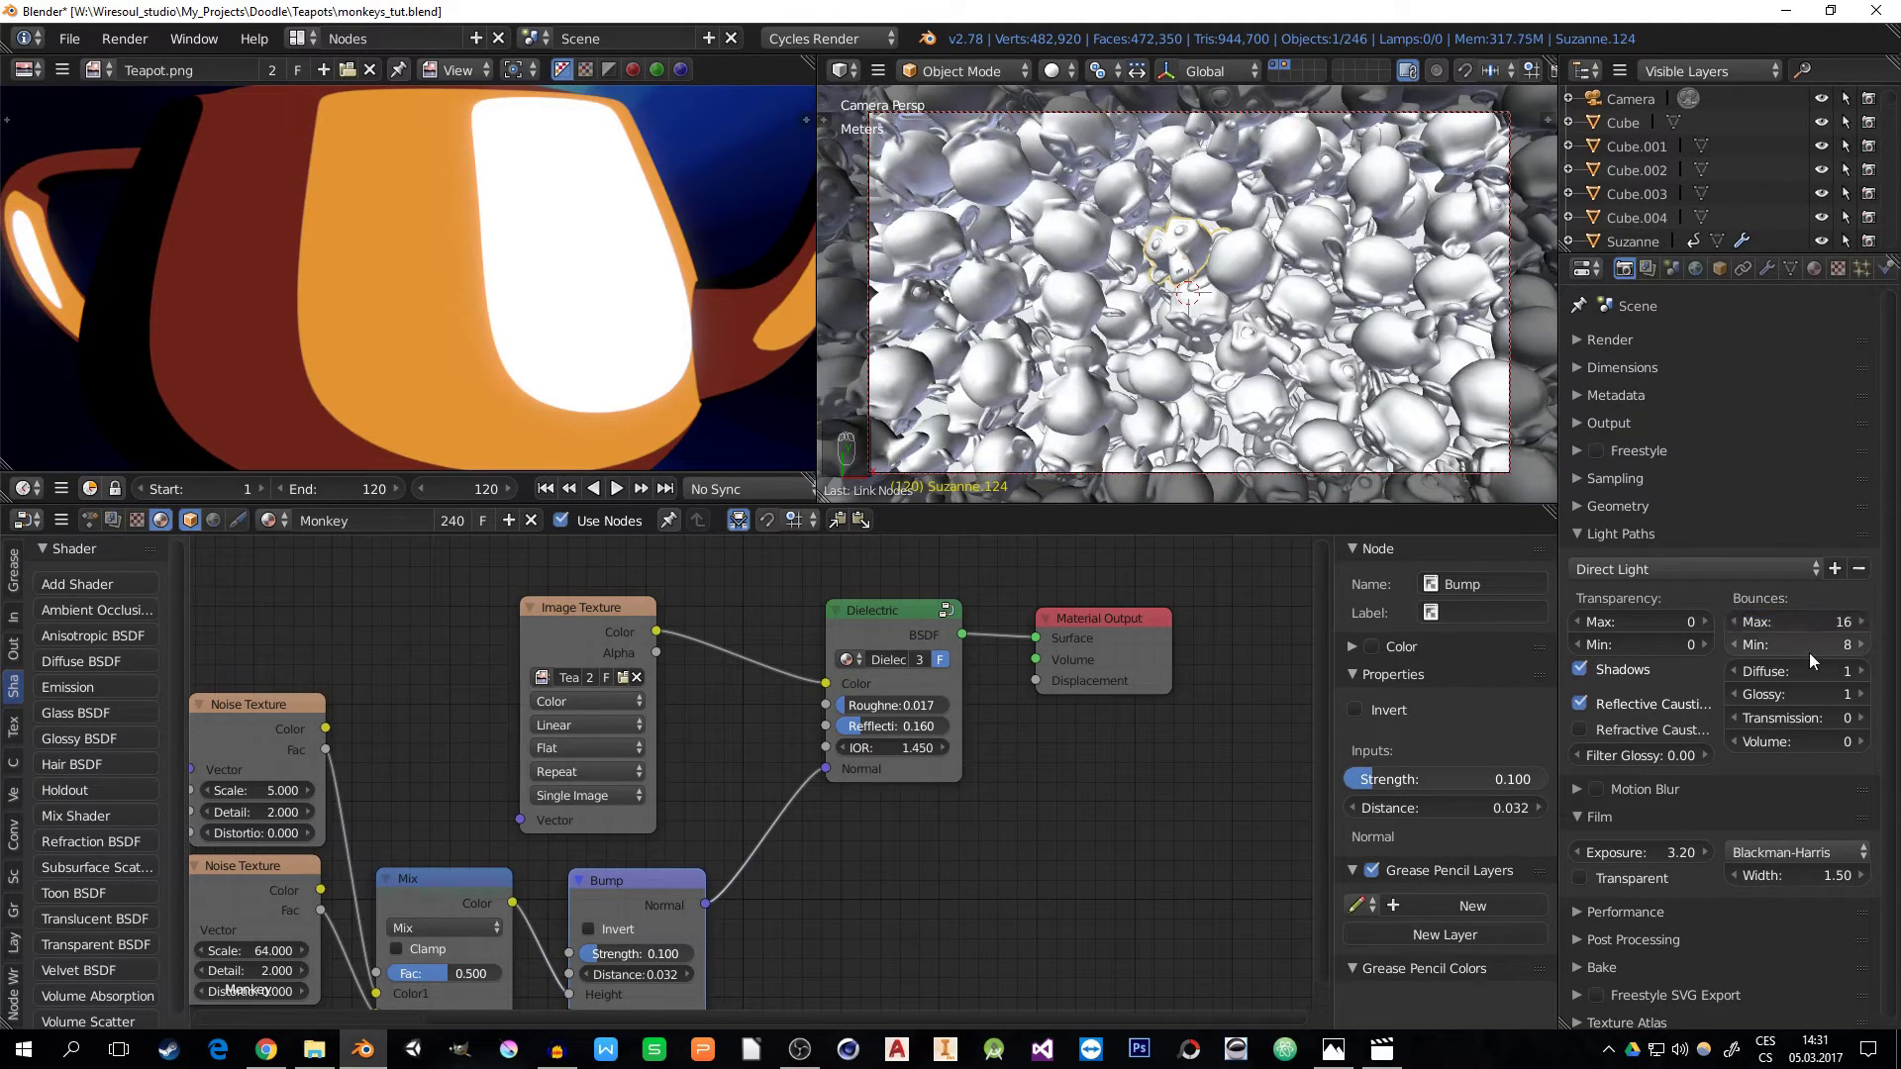
click(1809, 652)
text(4)
key(Return)
click(1576, 533)
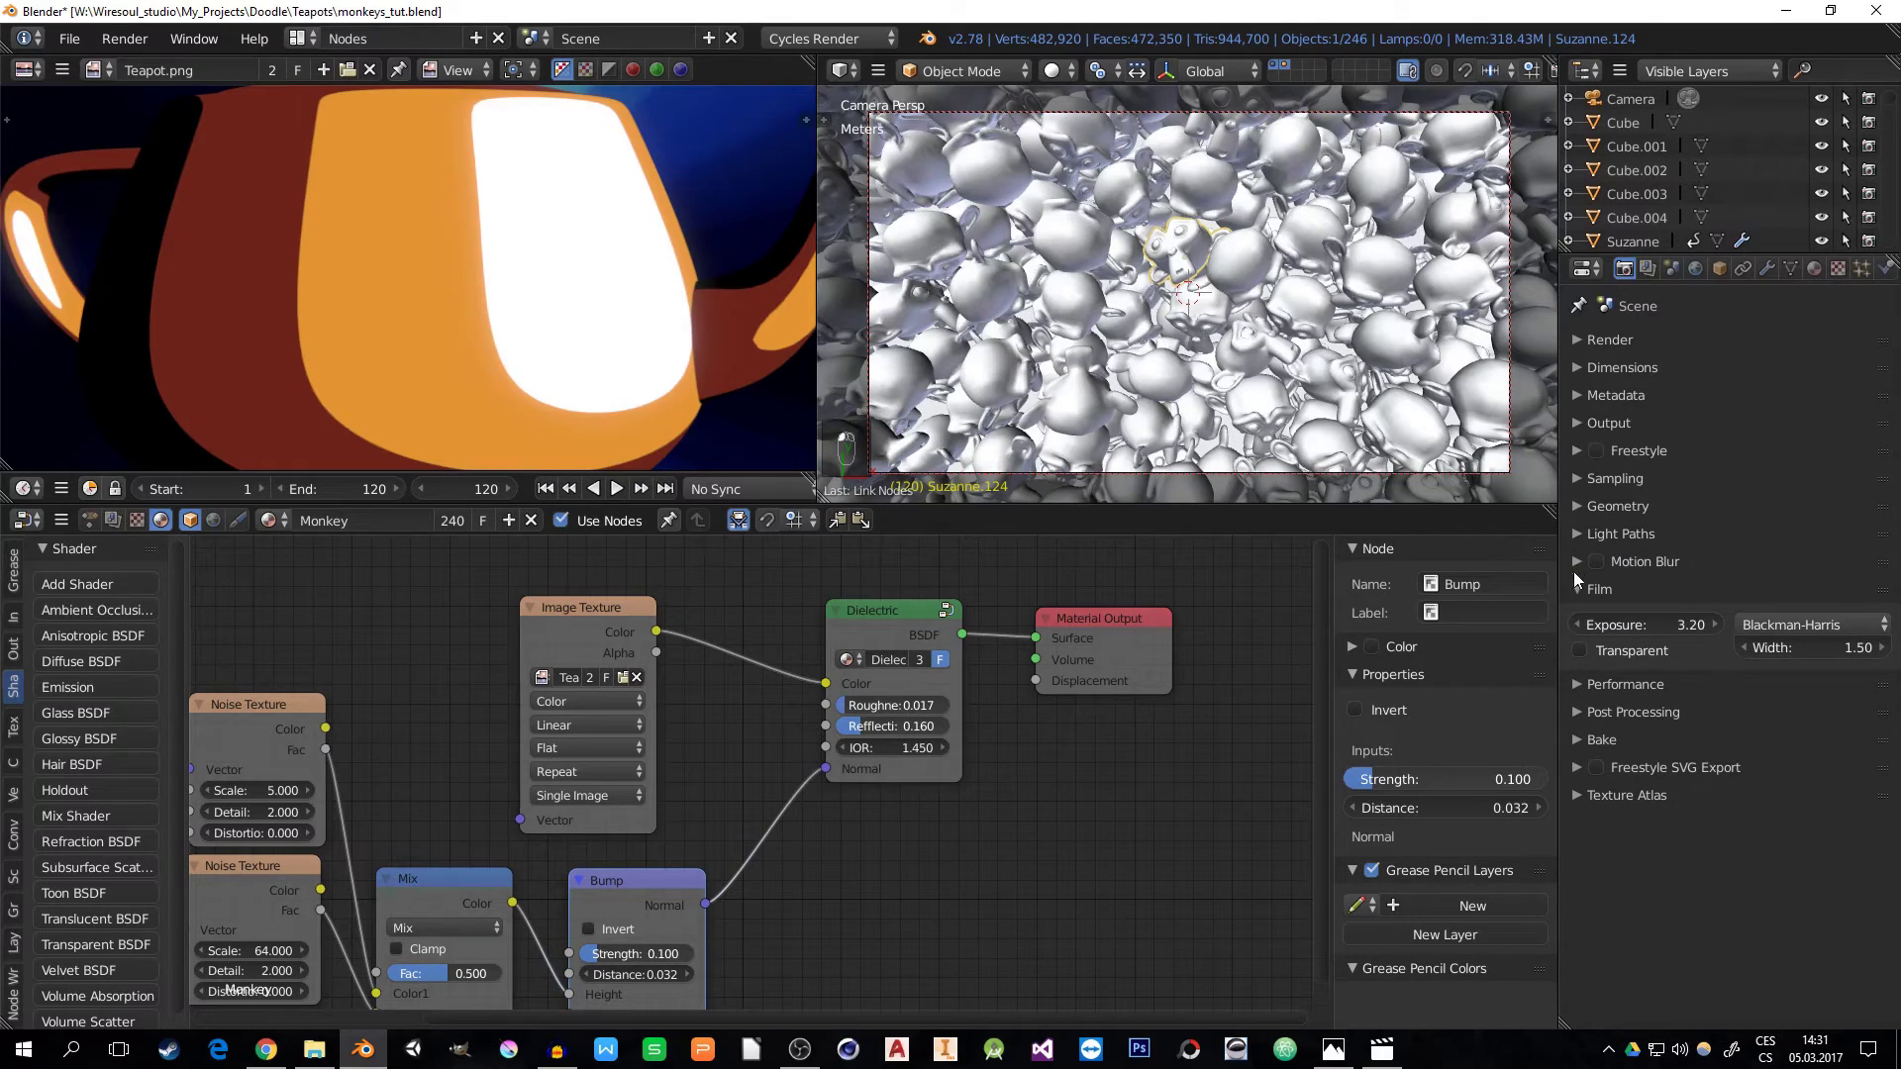
- Enable motion blur with a shutter of 0.16
click(1575, 561)
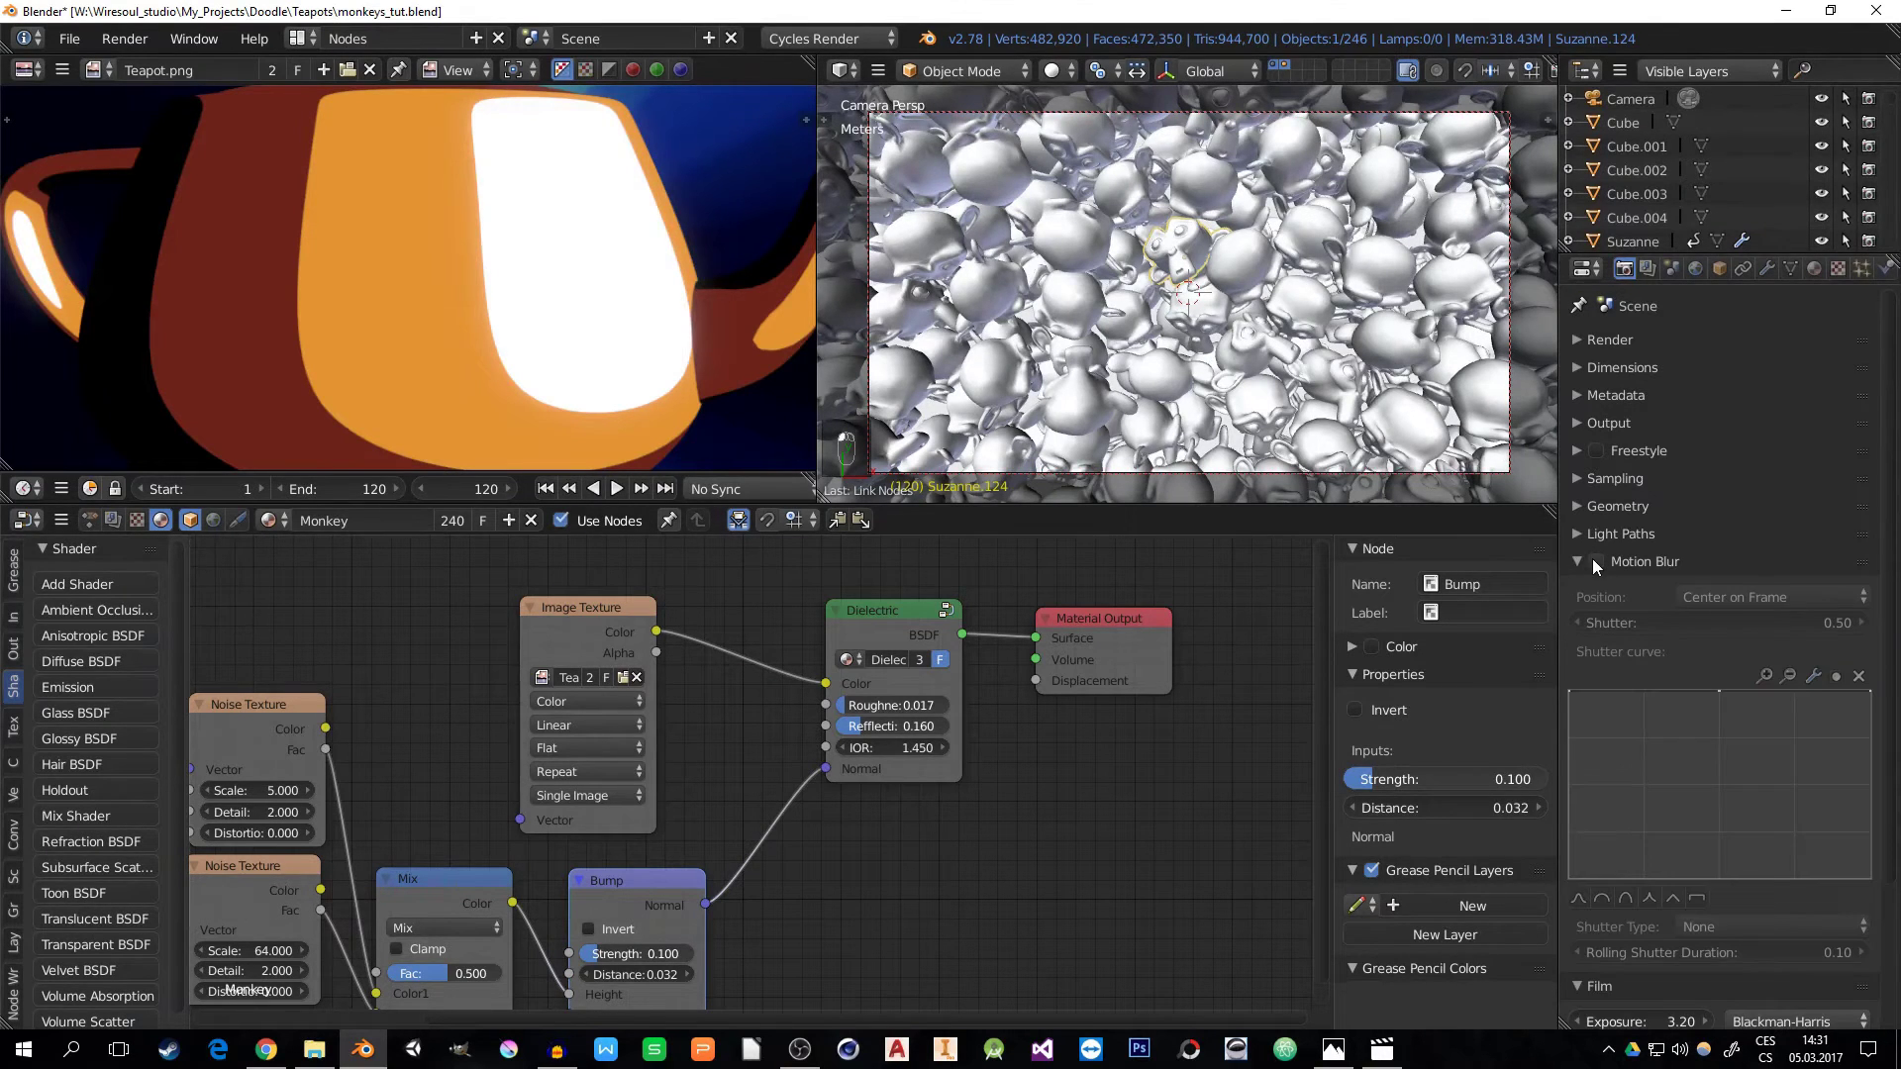
click(1594, 561)
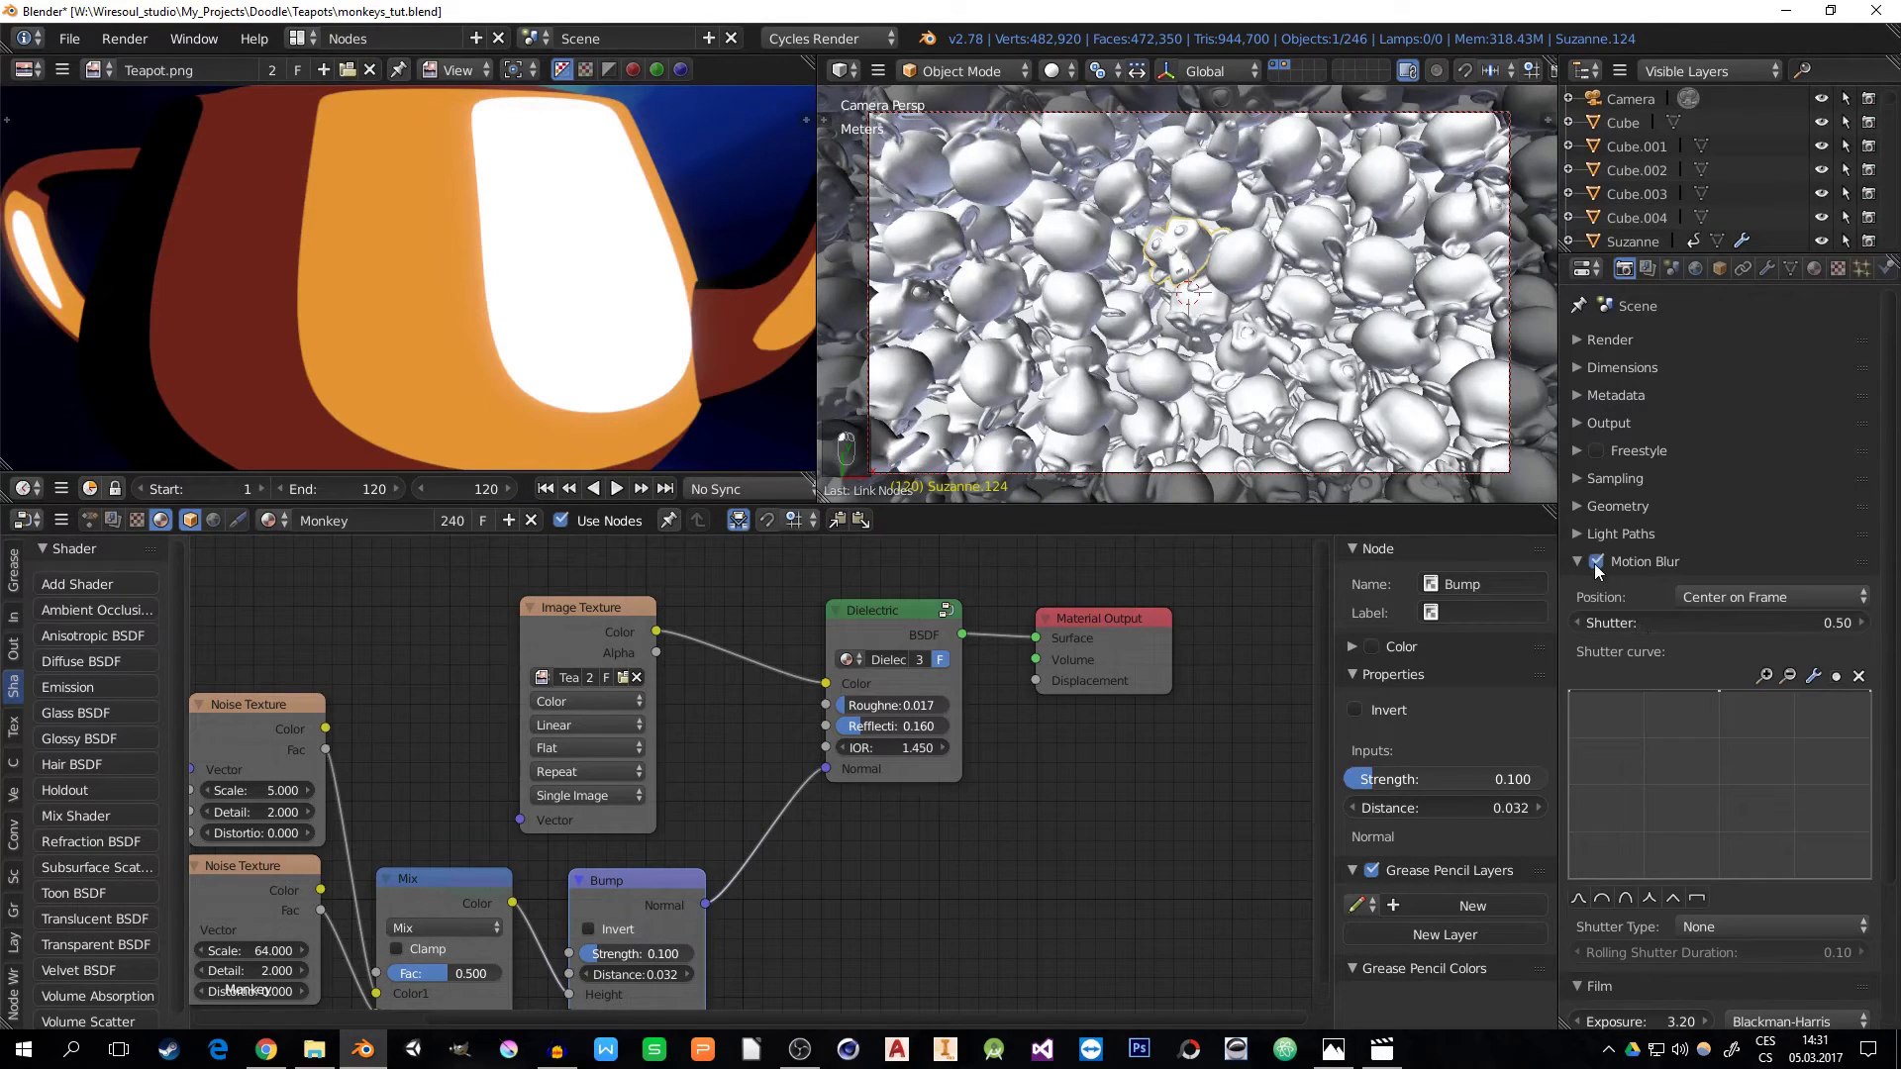
click(1757, 630)
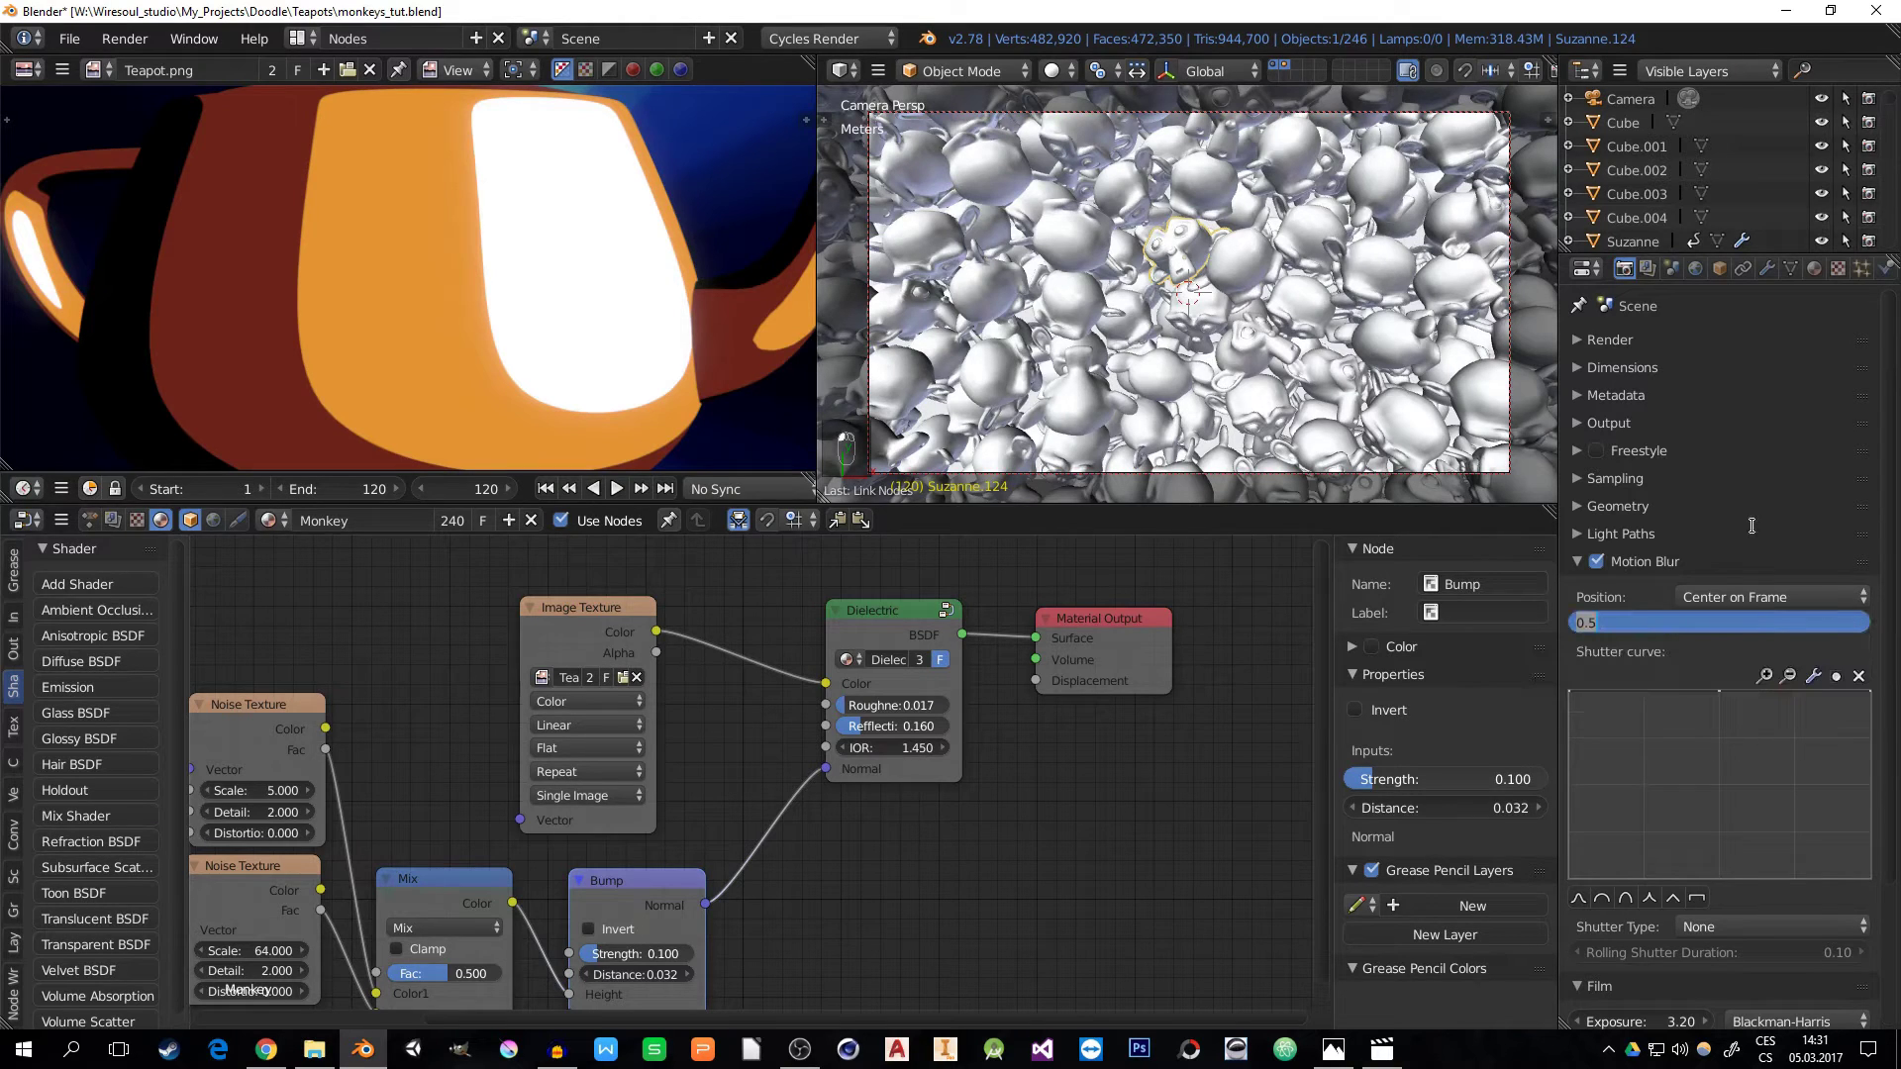
text(0.16)
key(Return)
click(1580, 560)
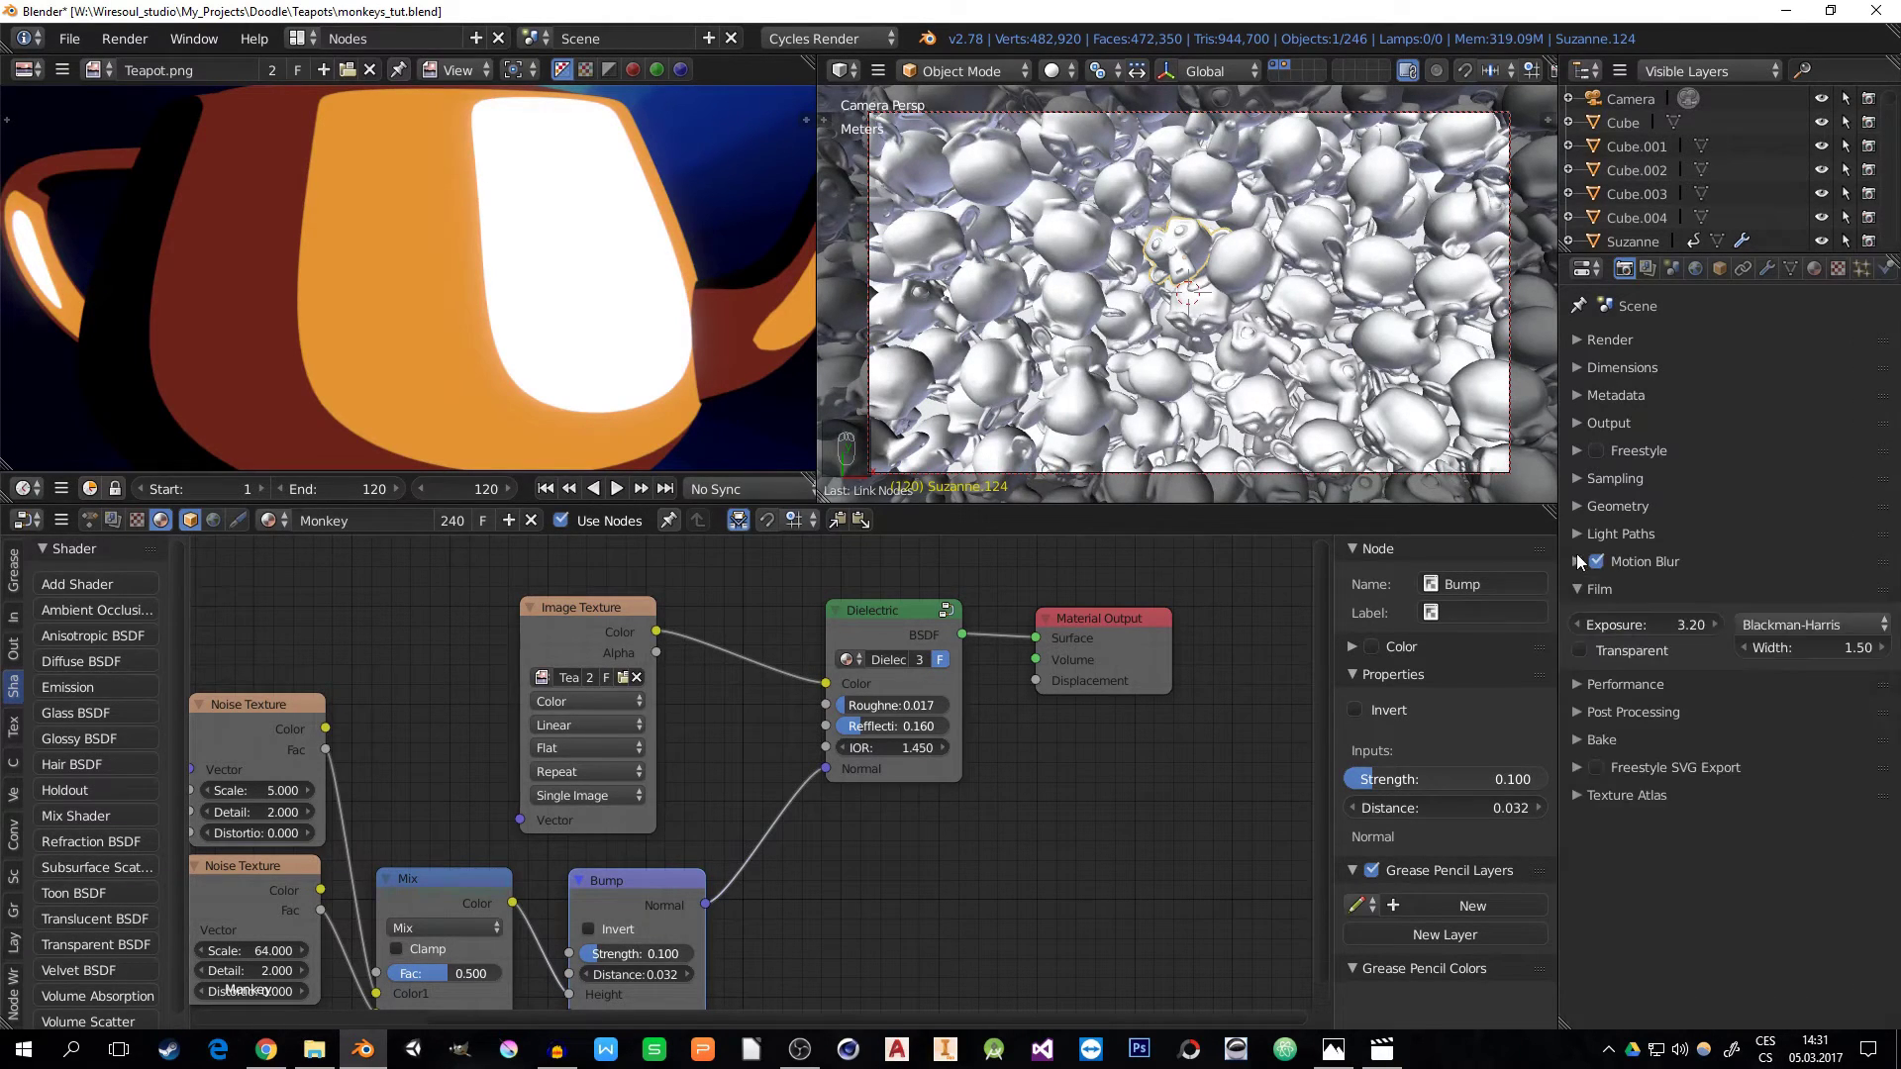
- Review the render performance and tile settings and open the Render section
click(1574, 590)
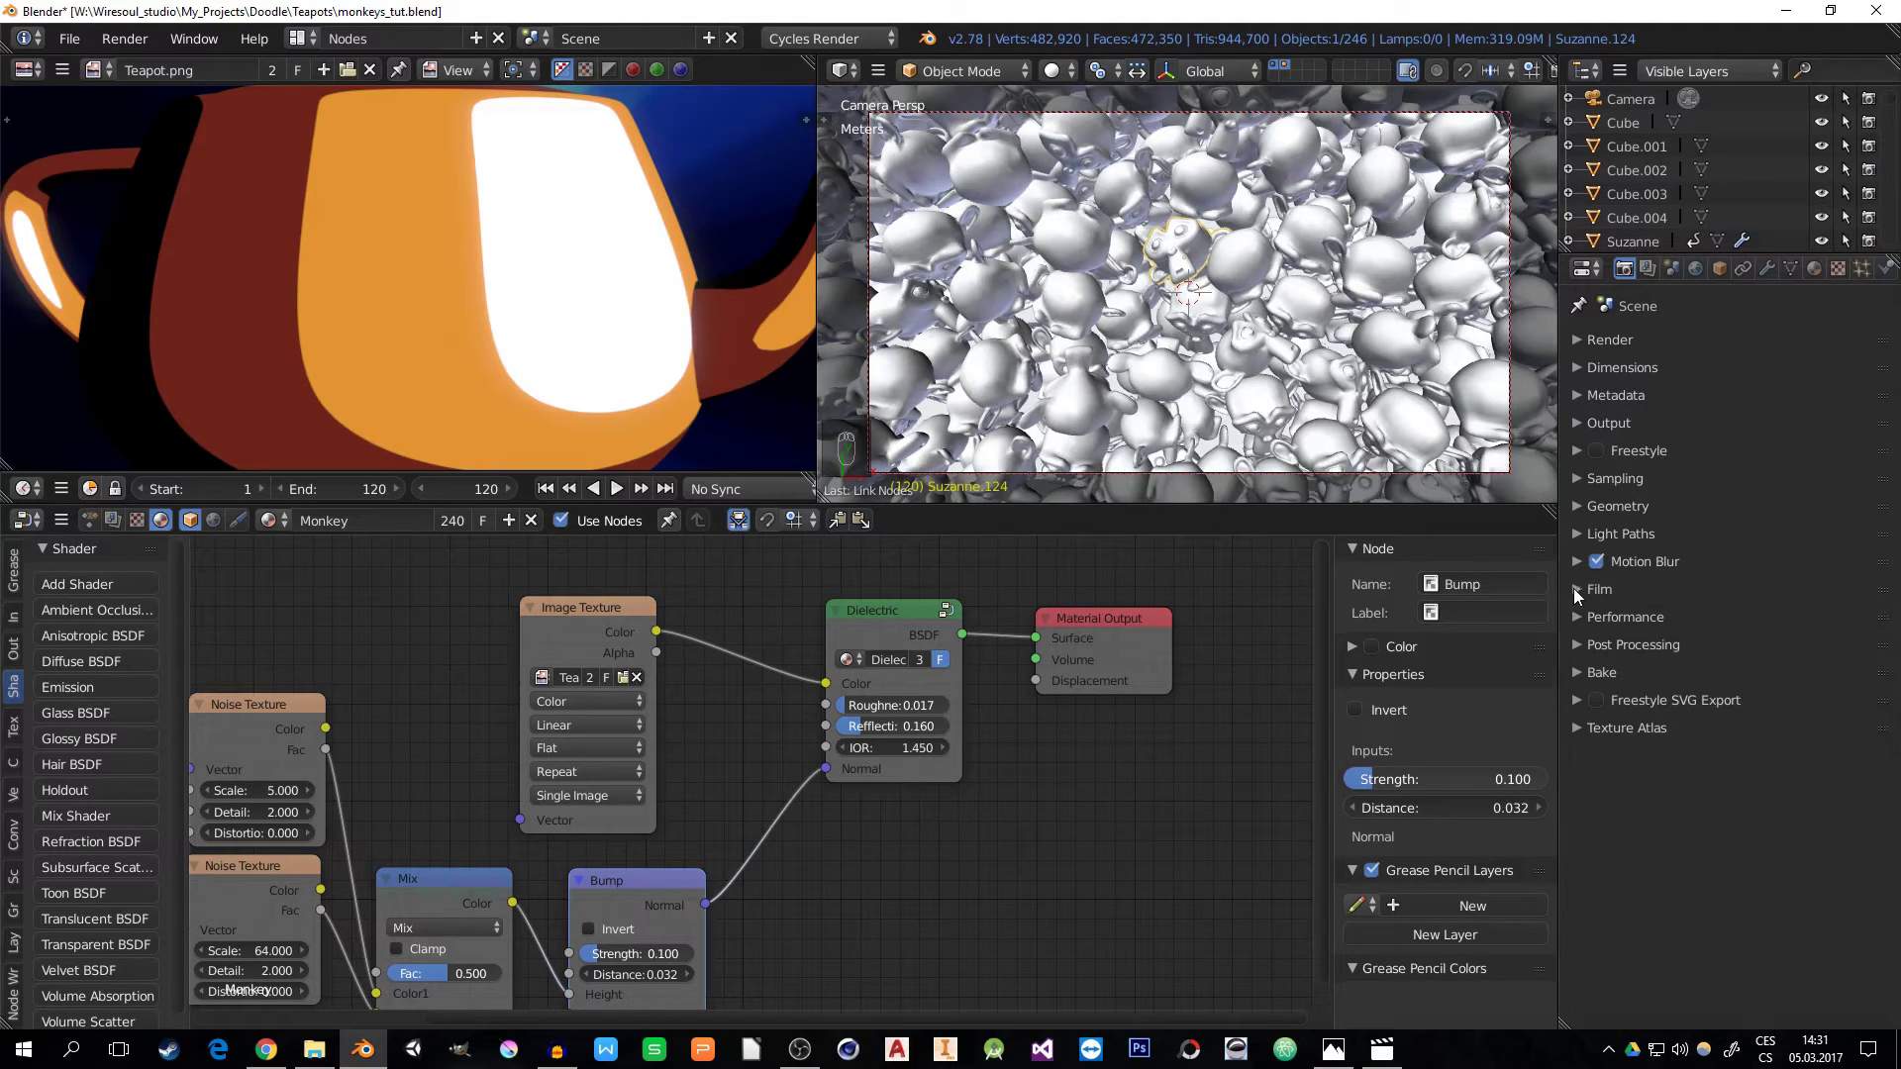
click(1577, 615)
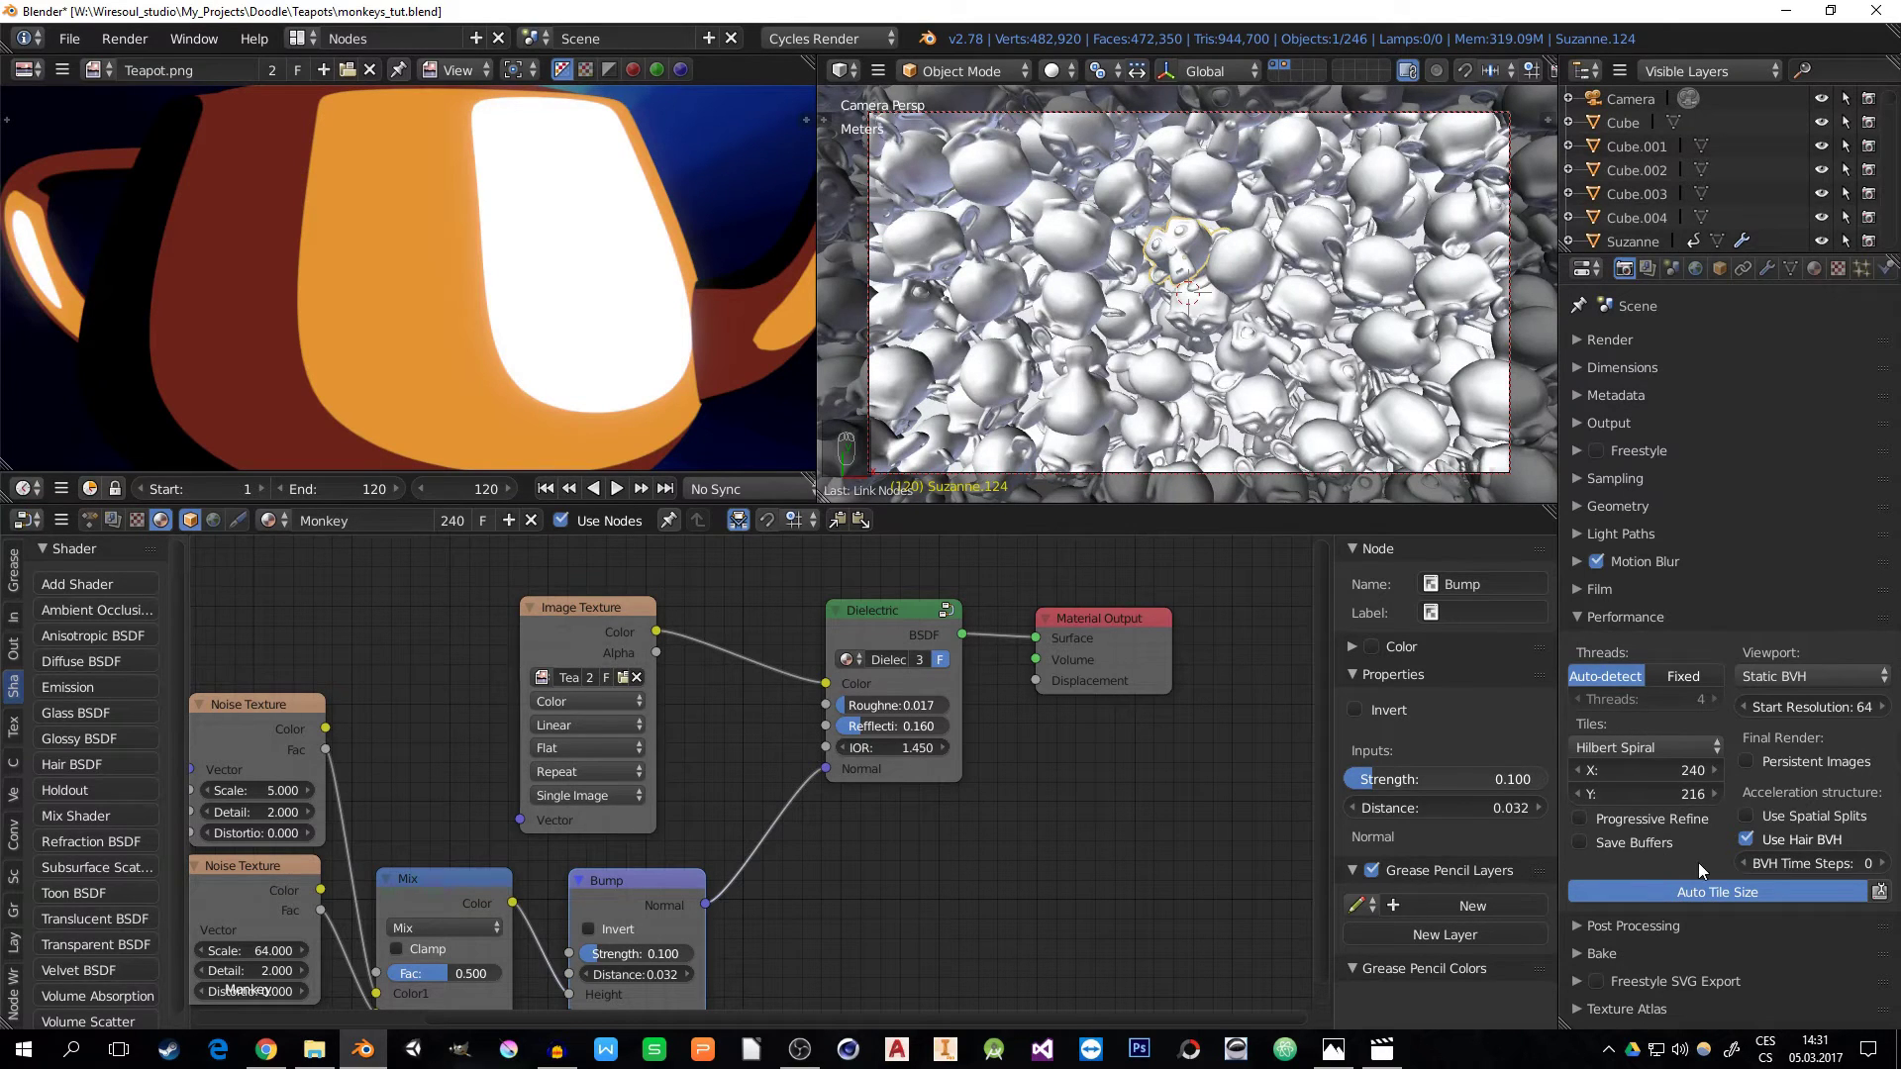
click(1577, 618)
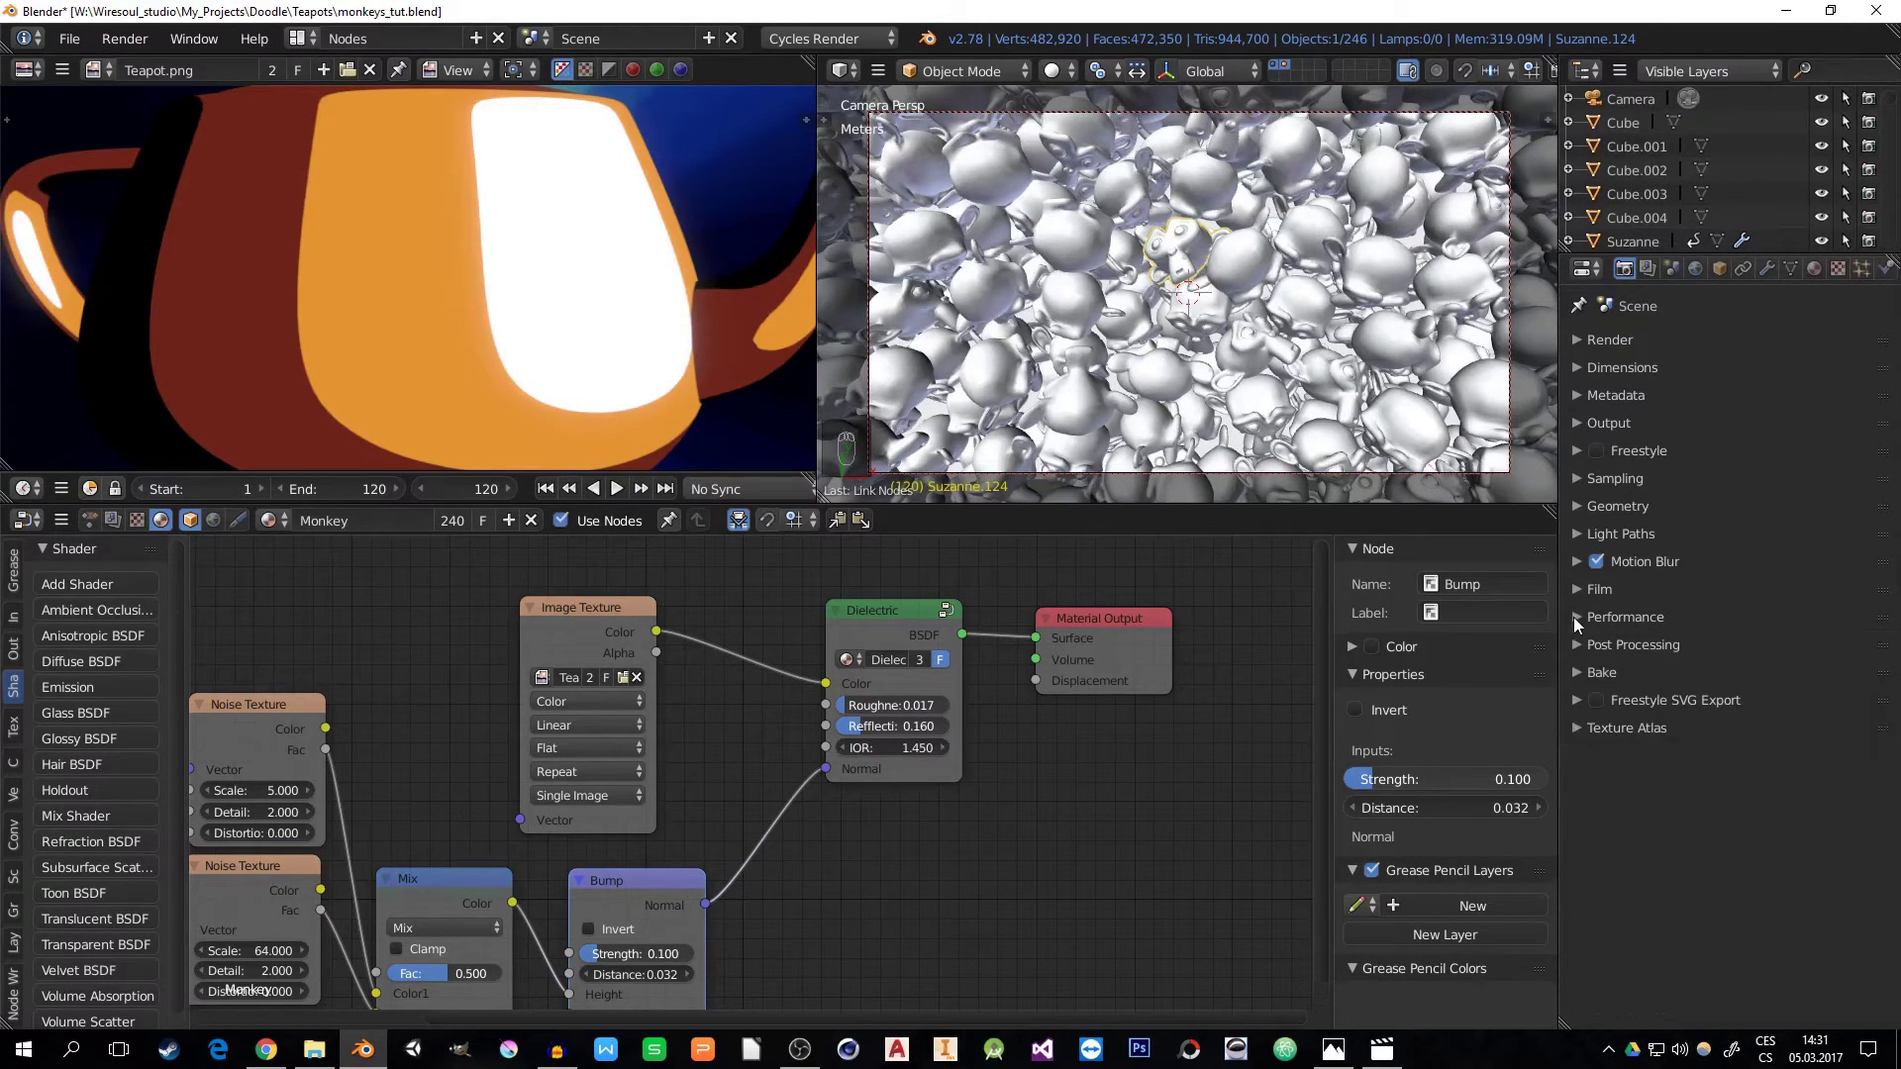
click(1608, 339)
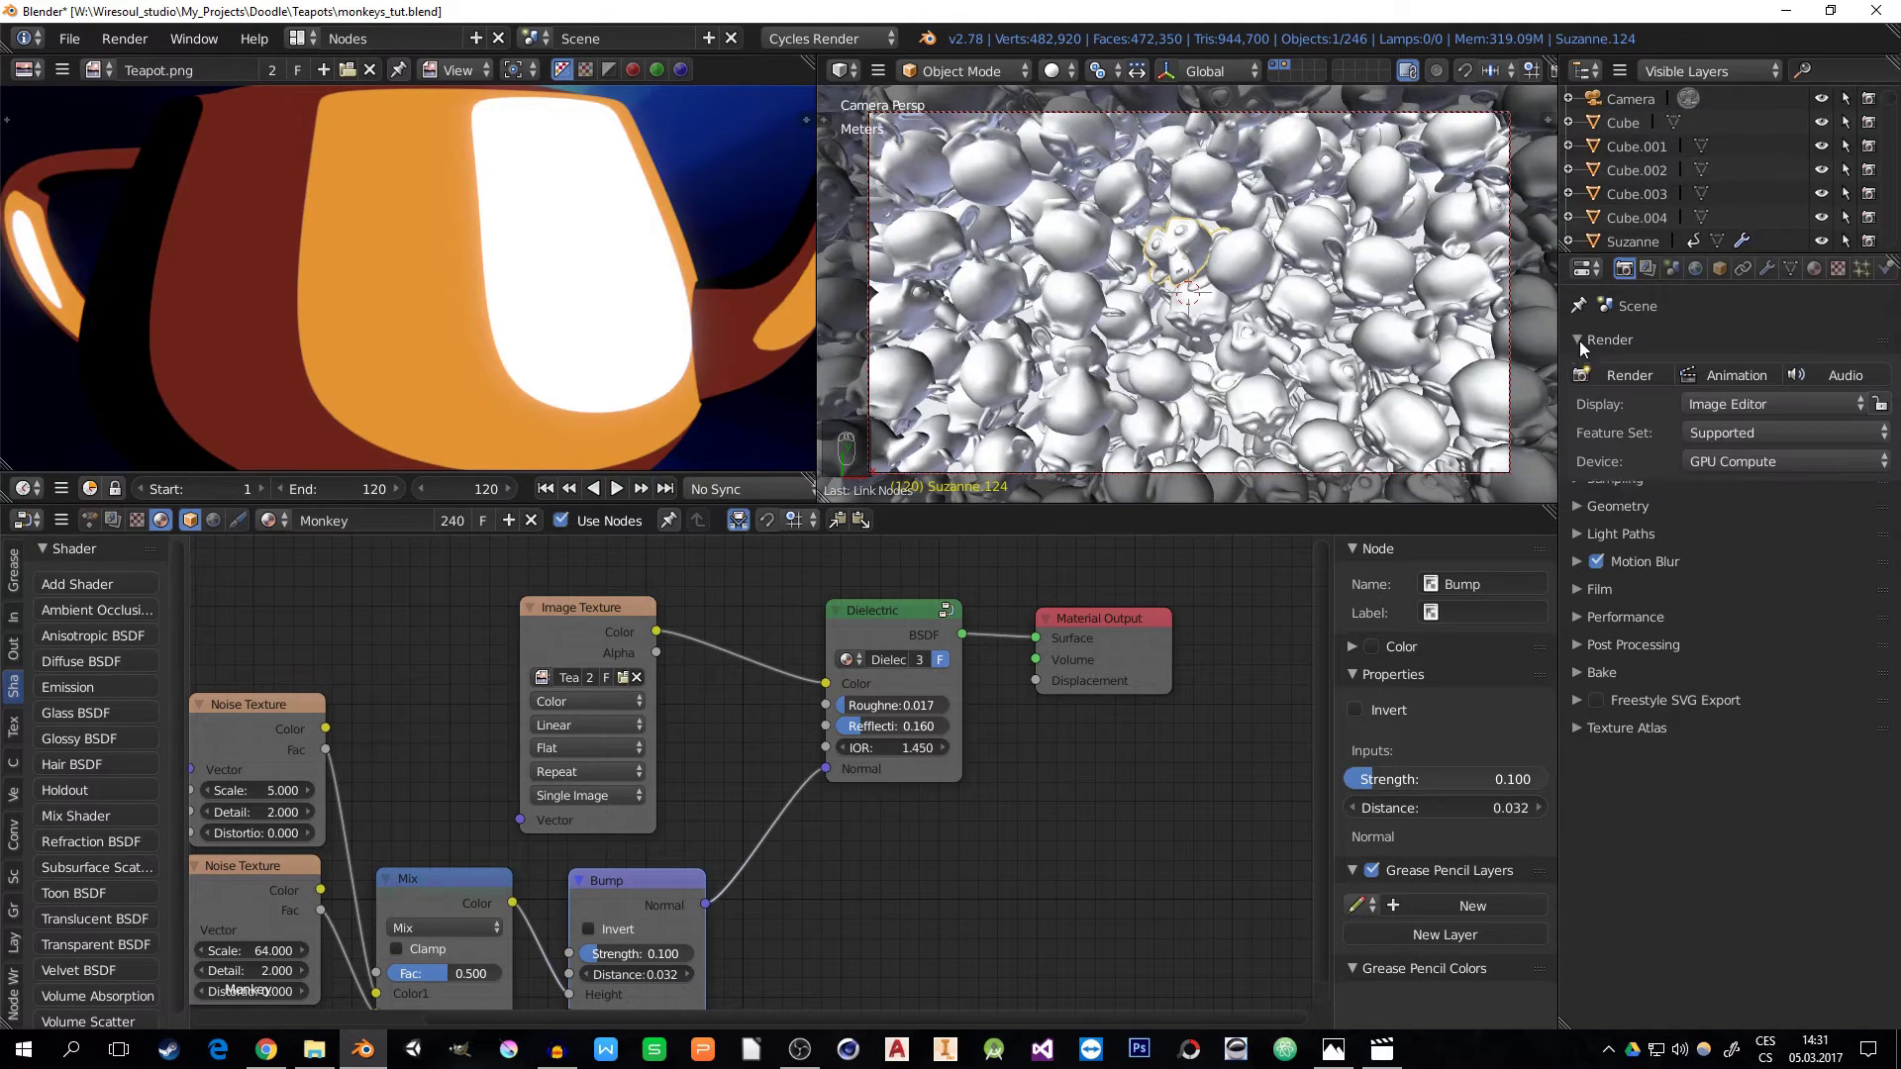
- Save the project, render frame 120, and examine the whole rendered image
key(ctrl+s)
click(1177, 317)
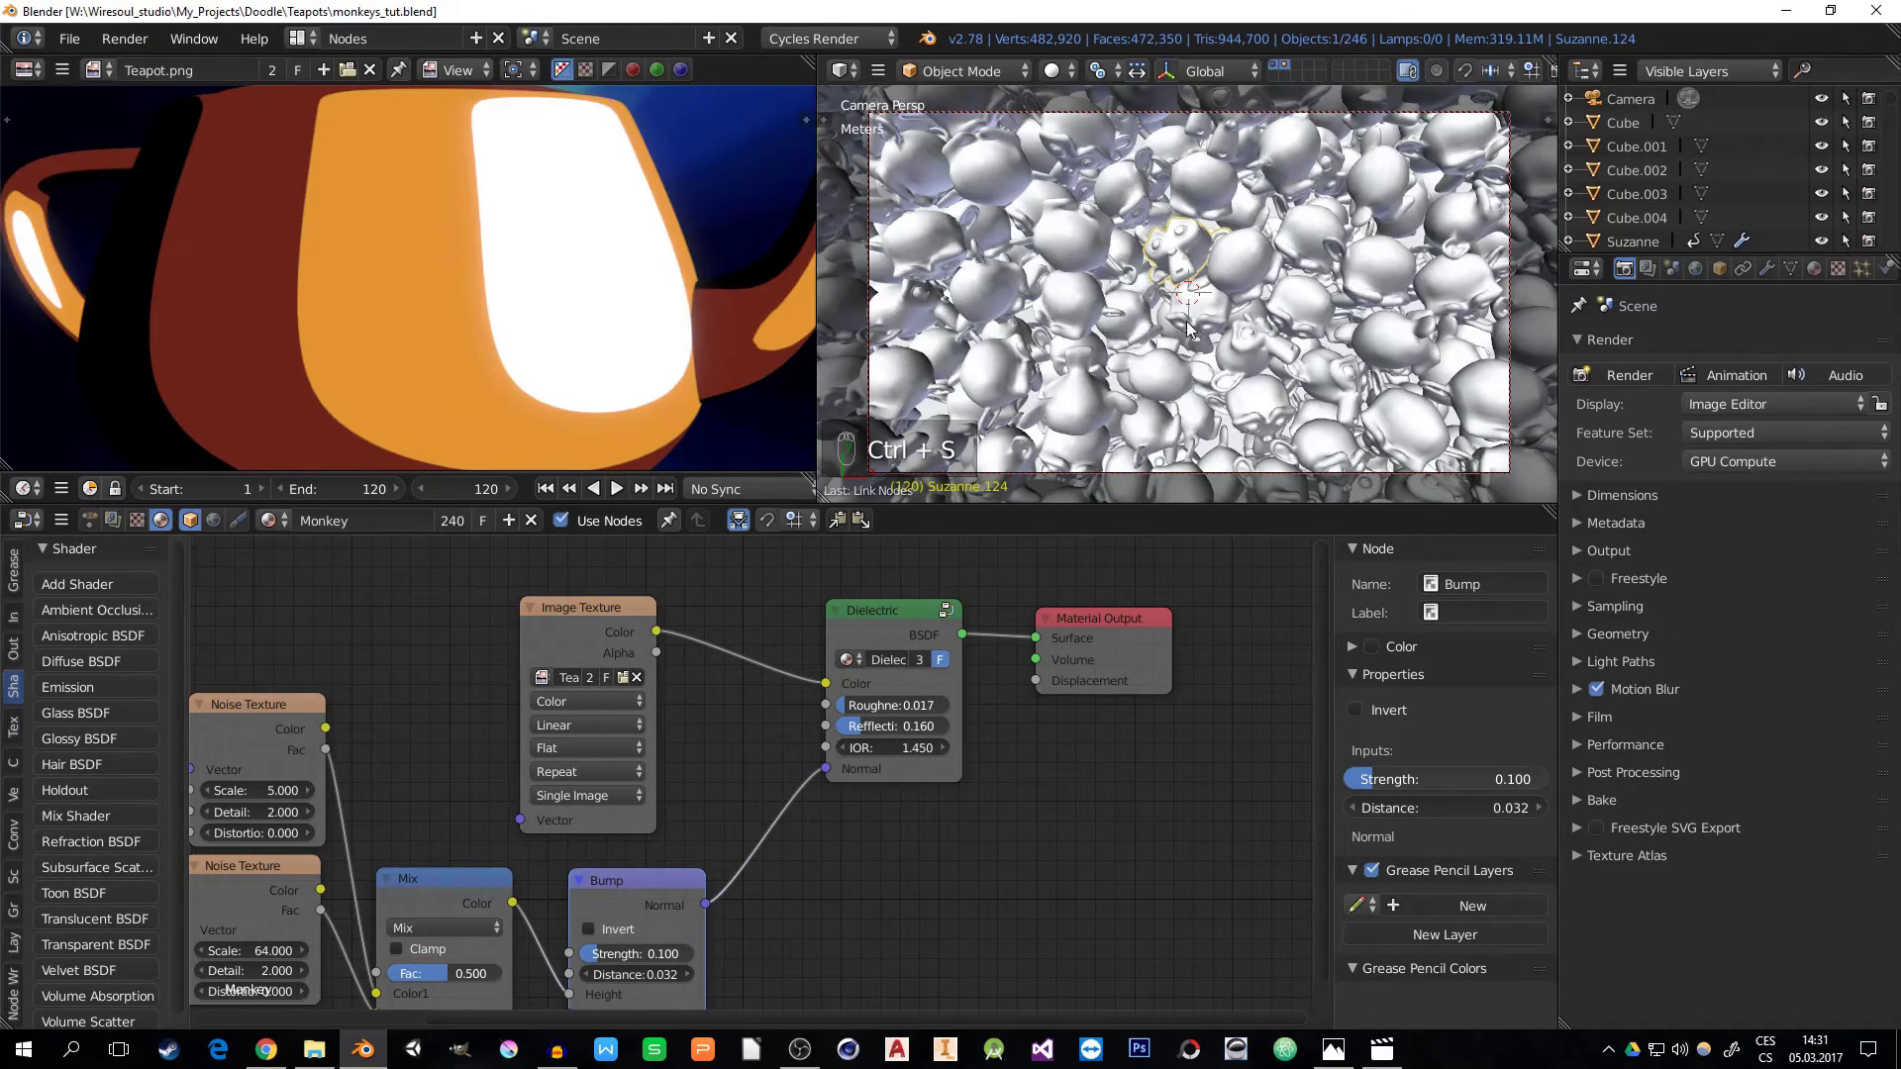
click(1629, 374)
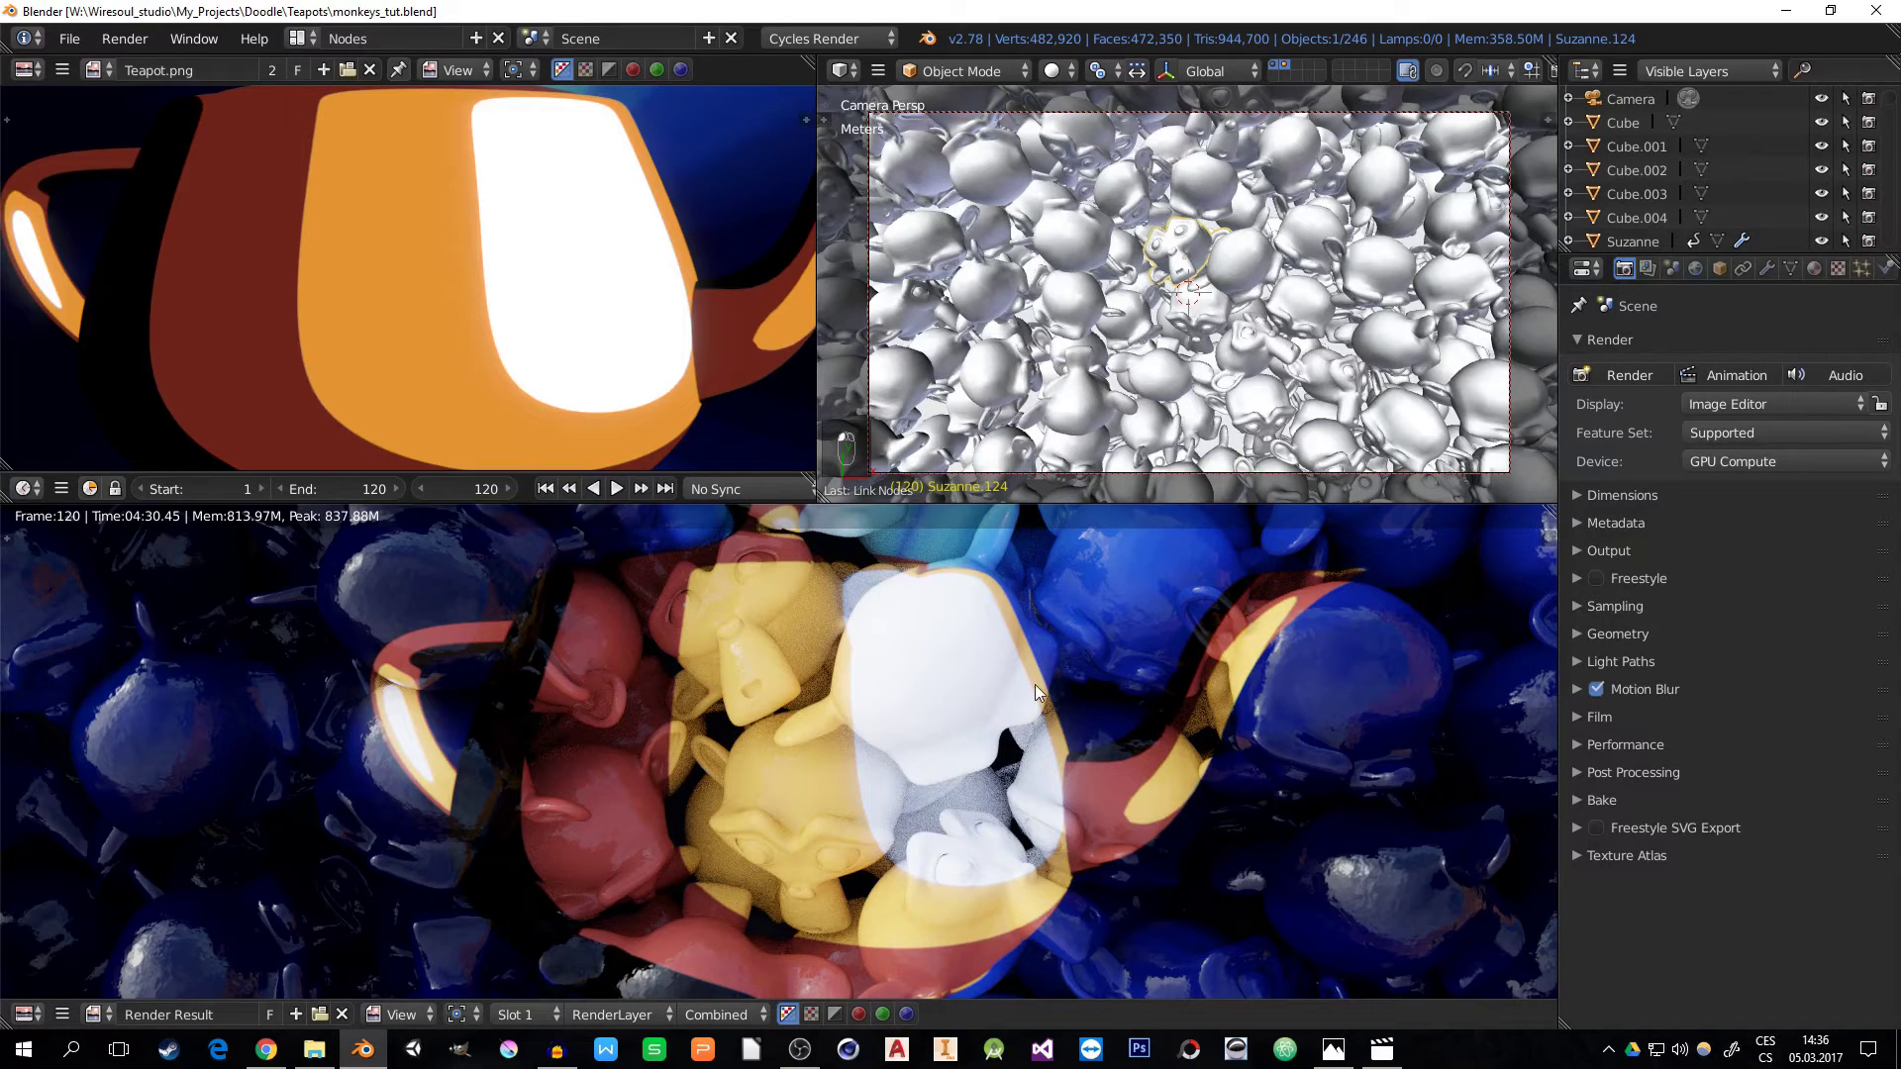
scroll(905, 728, down, 4)
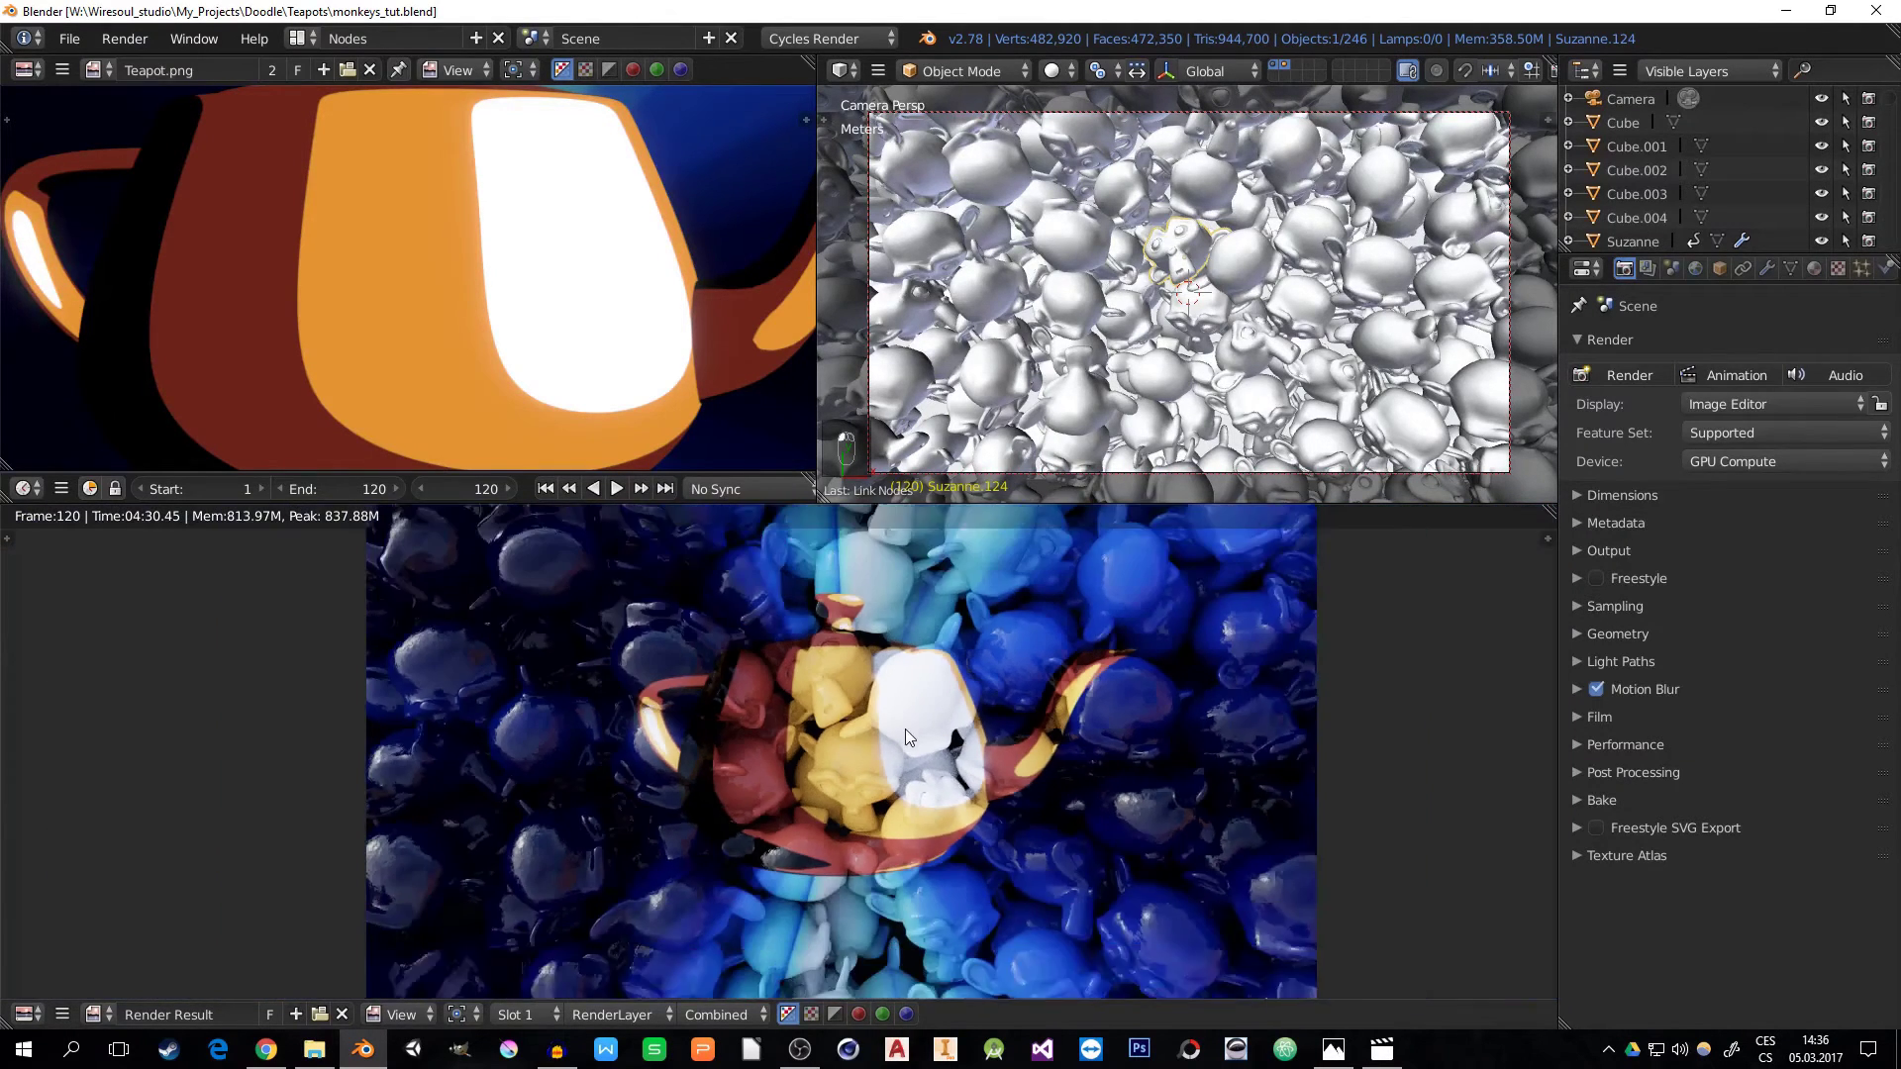
scroll(905, 729, up, 1)
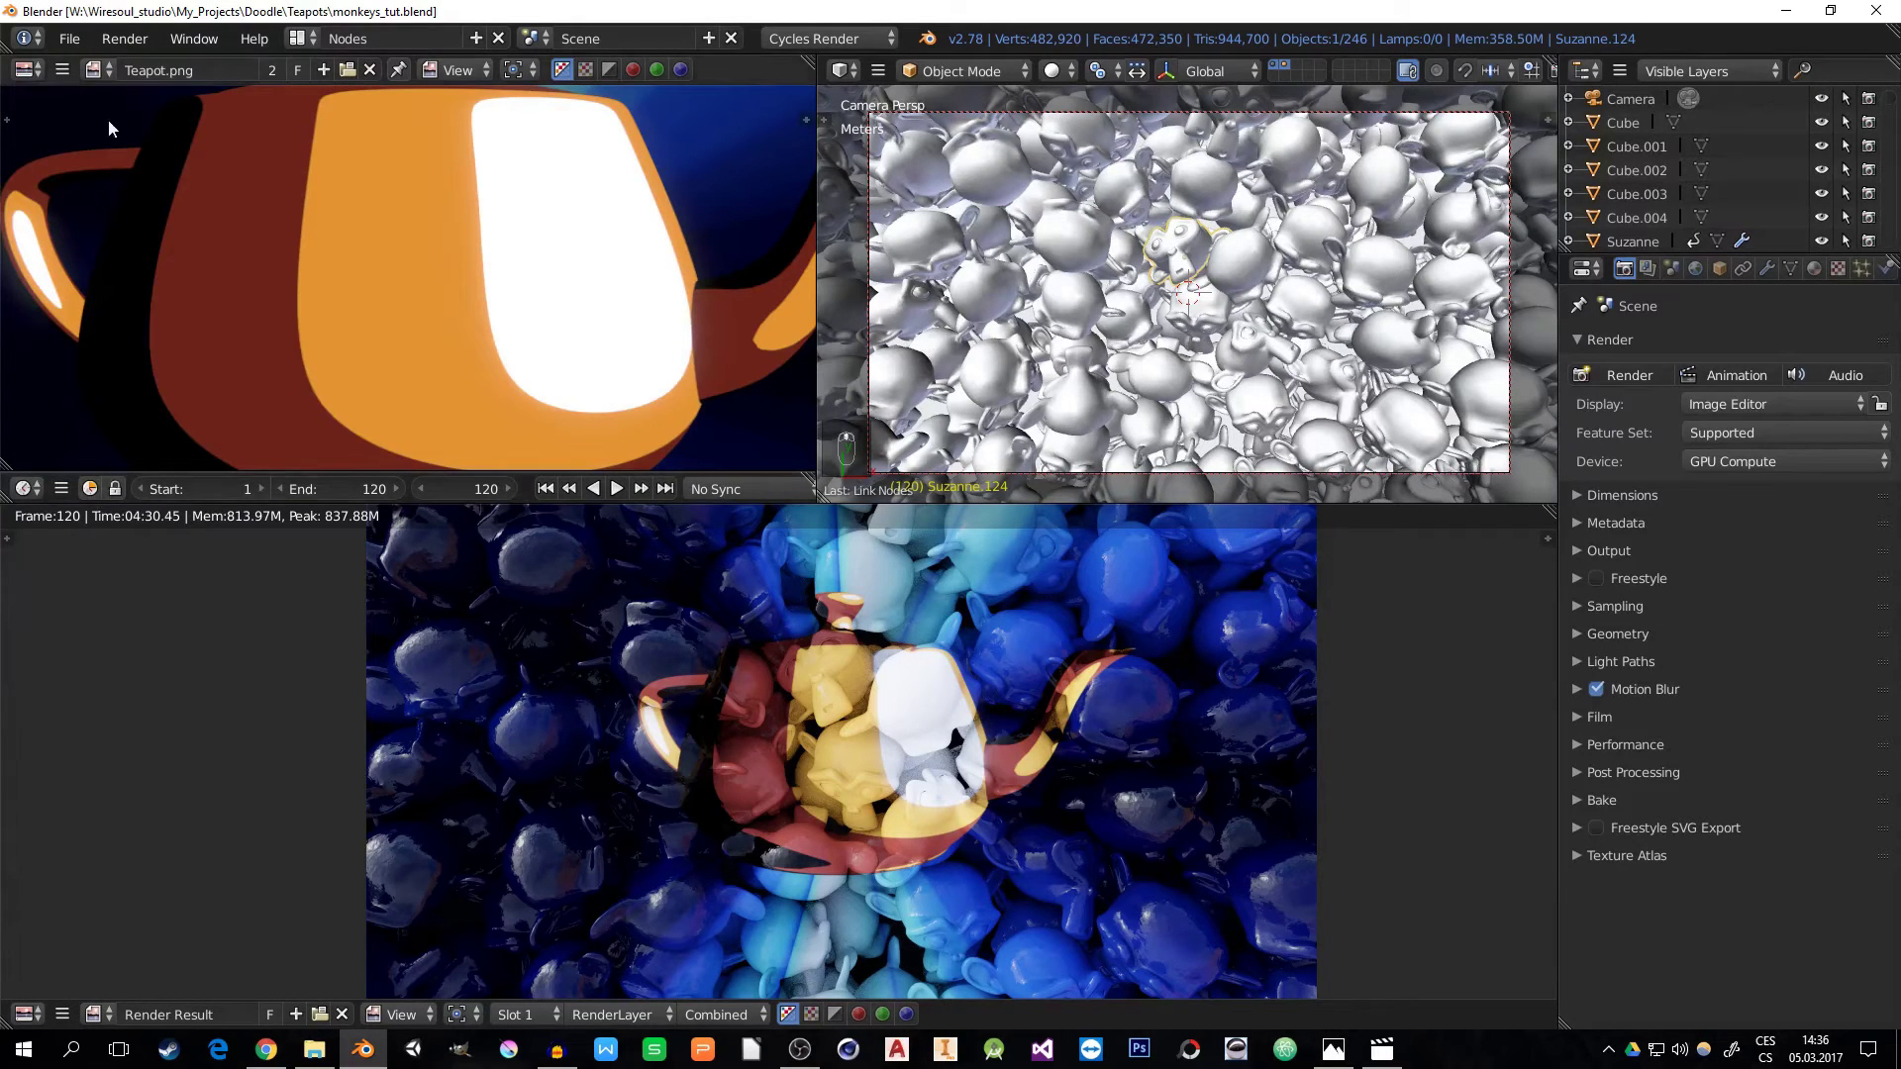
- Show the Render Result instead of Teapot.png in the upper image editor, with the whole render in view
click(96, 69)
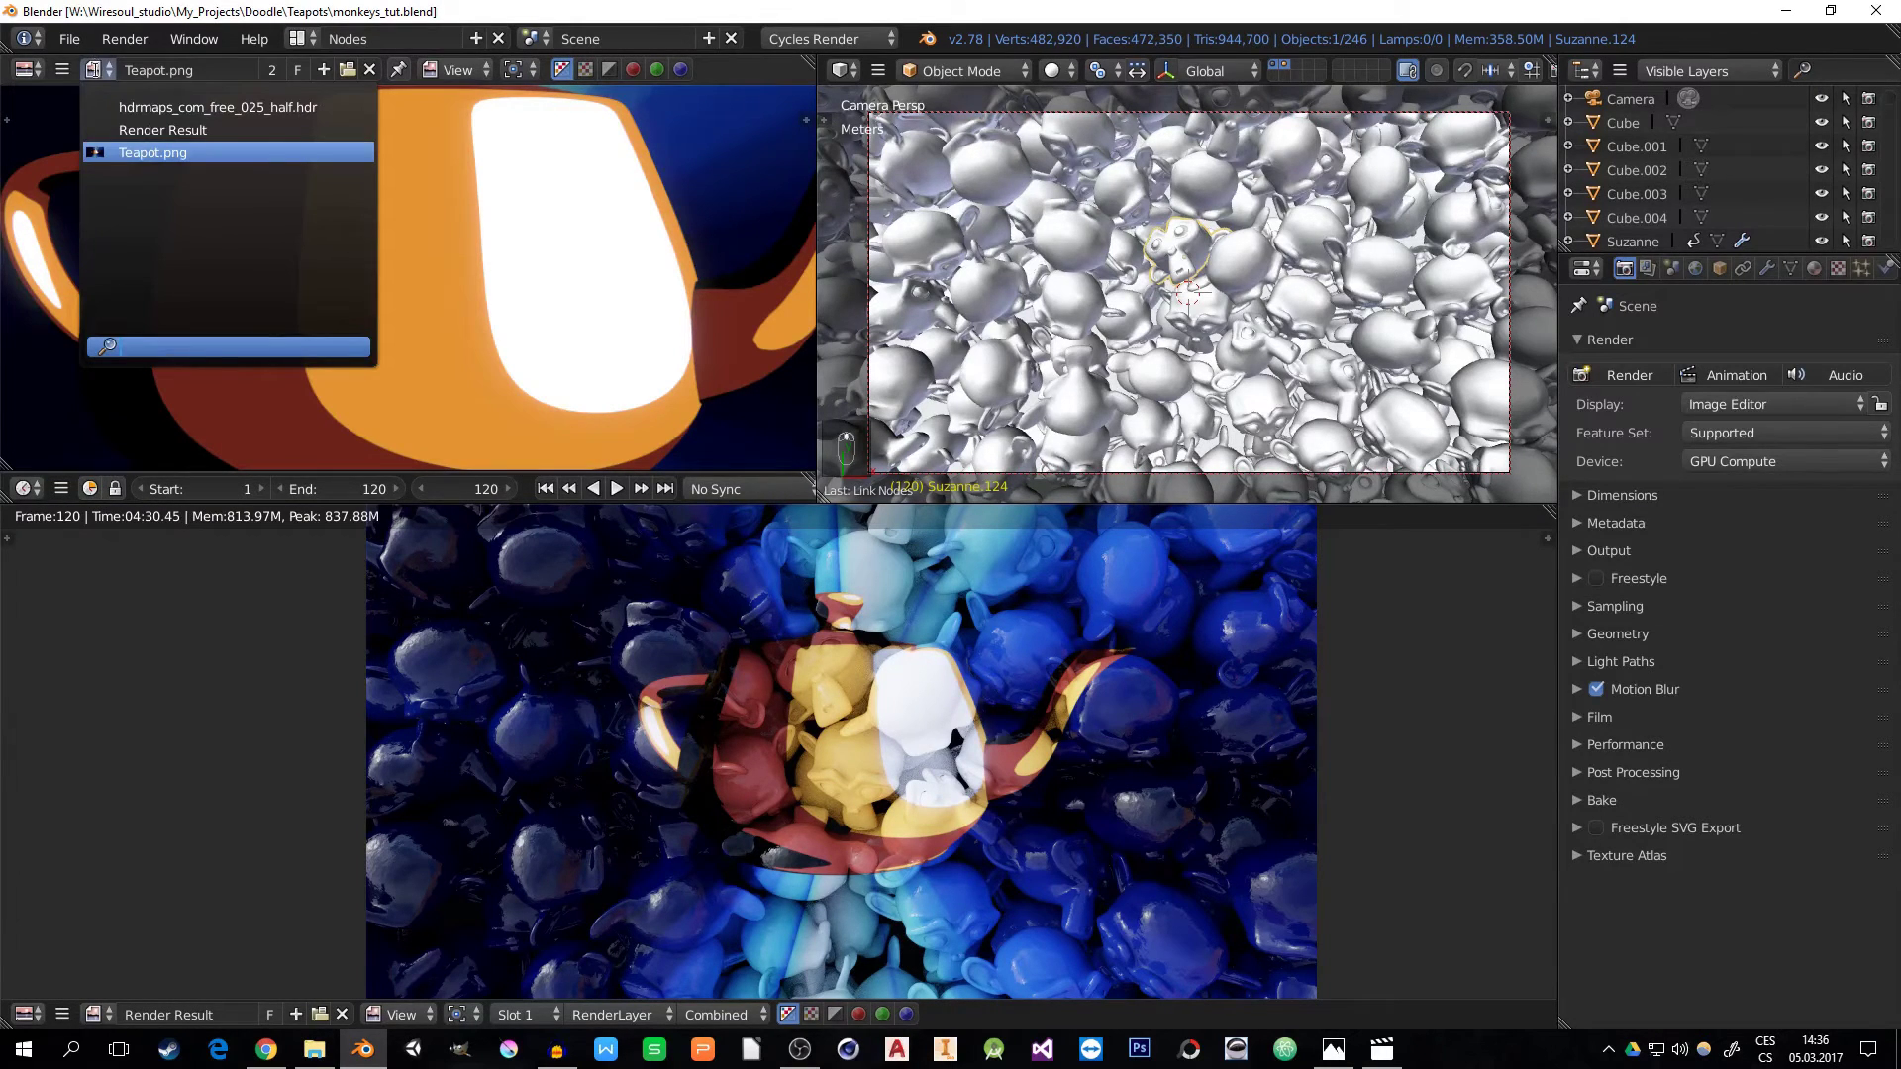
click(145, 130)
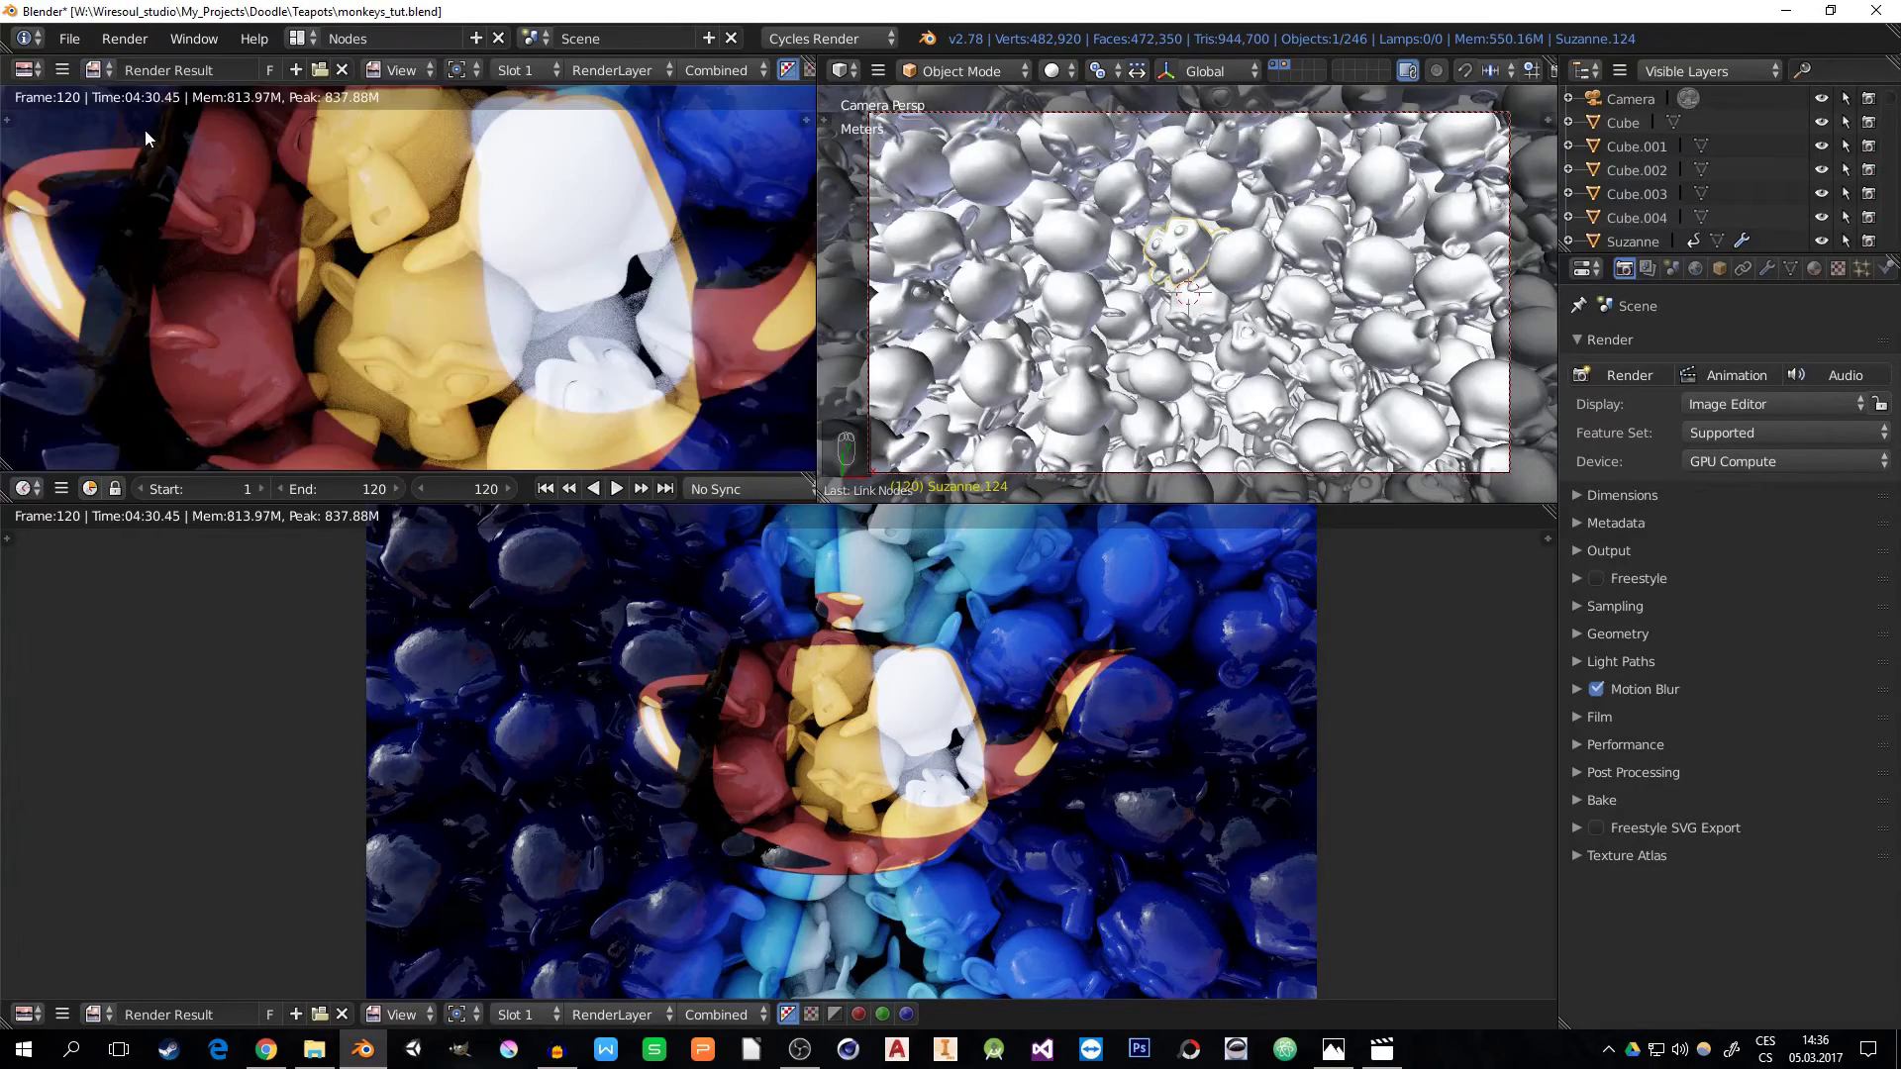
scroll(435, 310, down, 4)
scroll(436, 309, down, 1)
scroll(436, 309, up, 1)
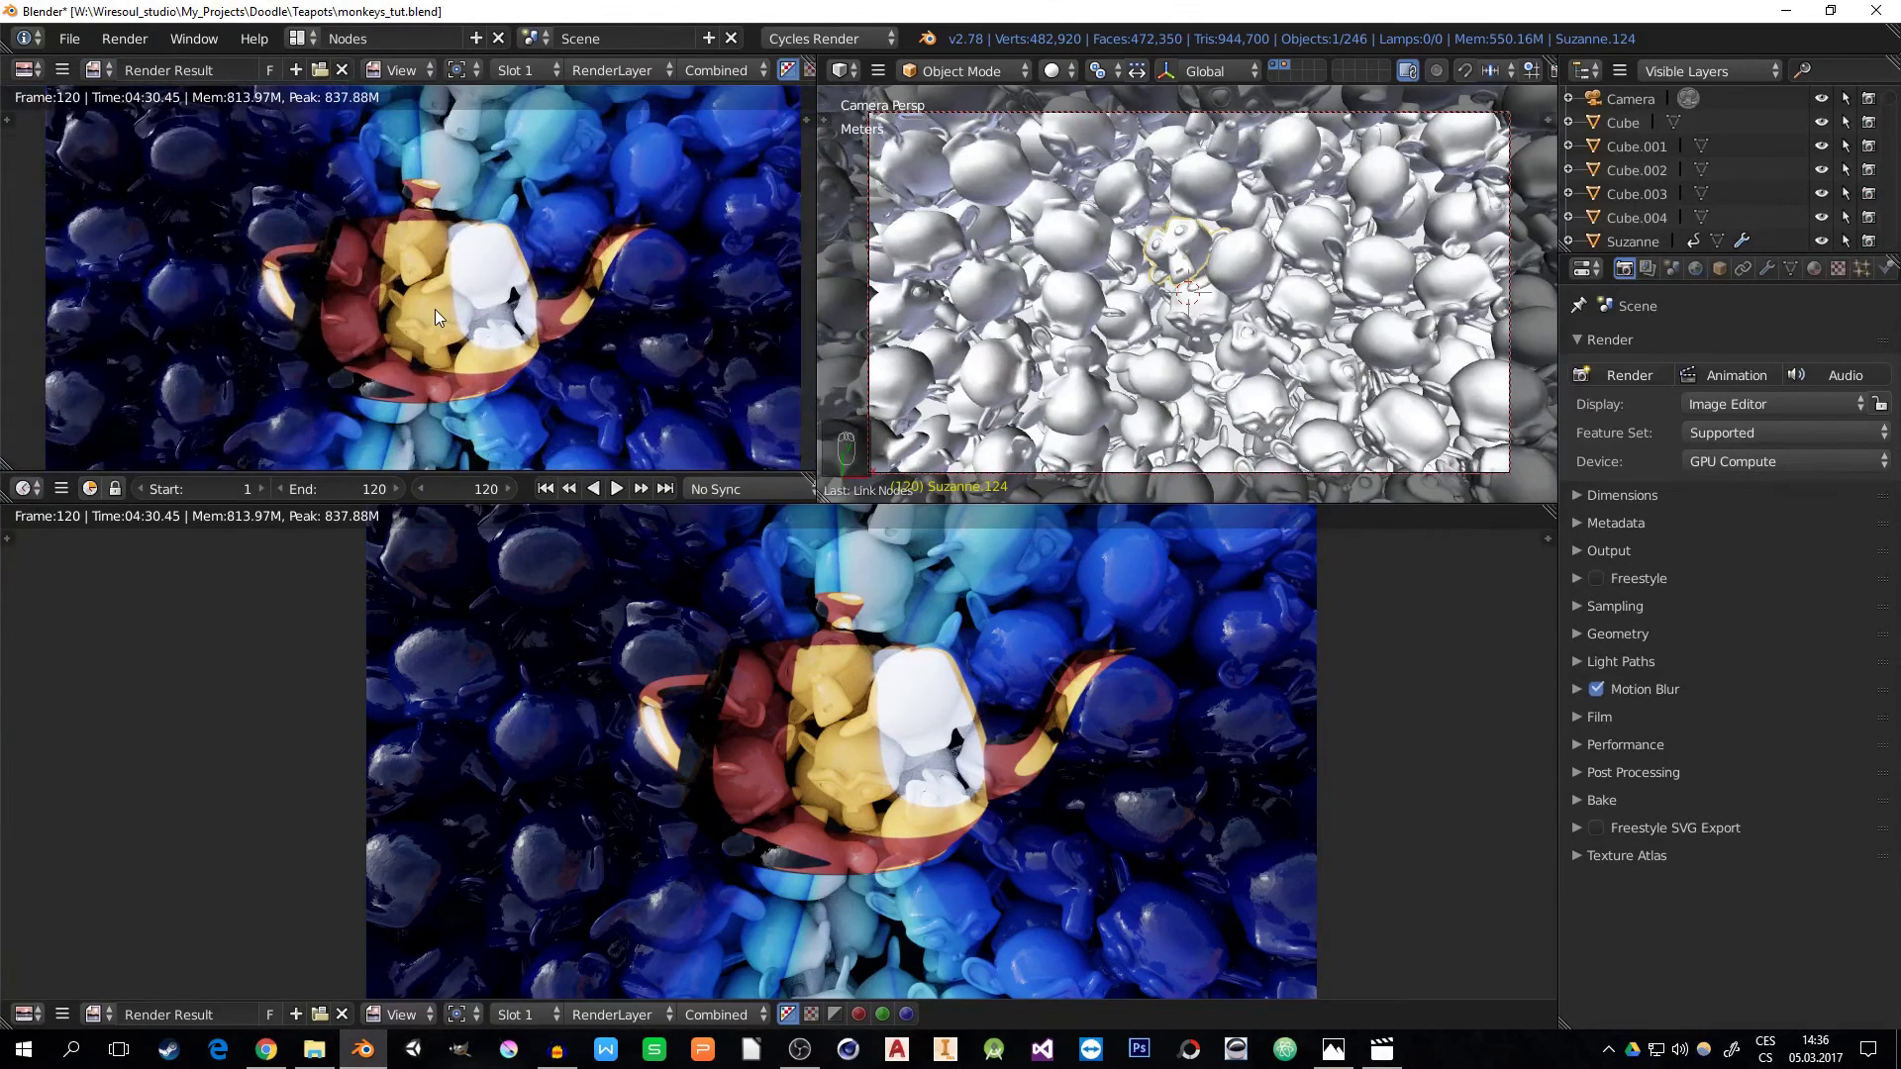
middle_drag(435, 309, 427, 304)
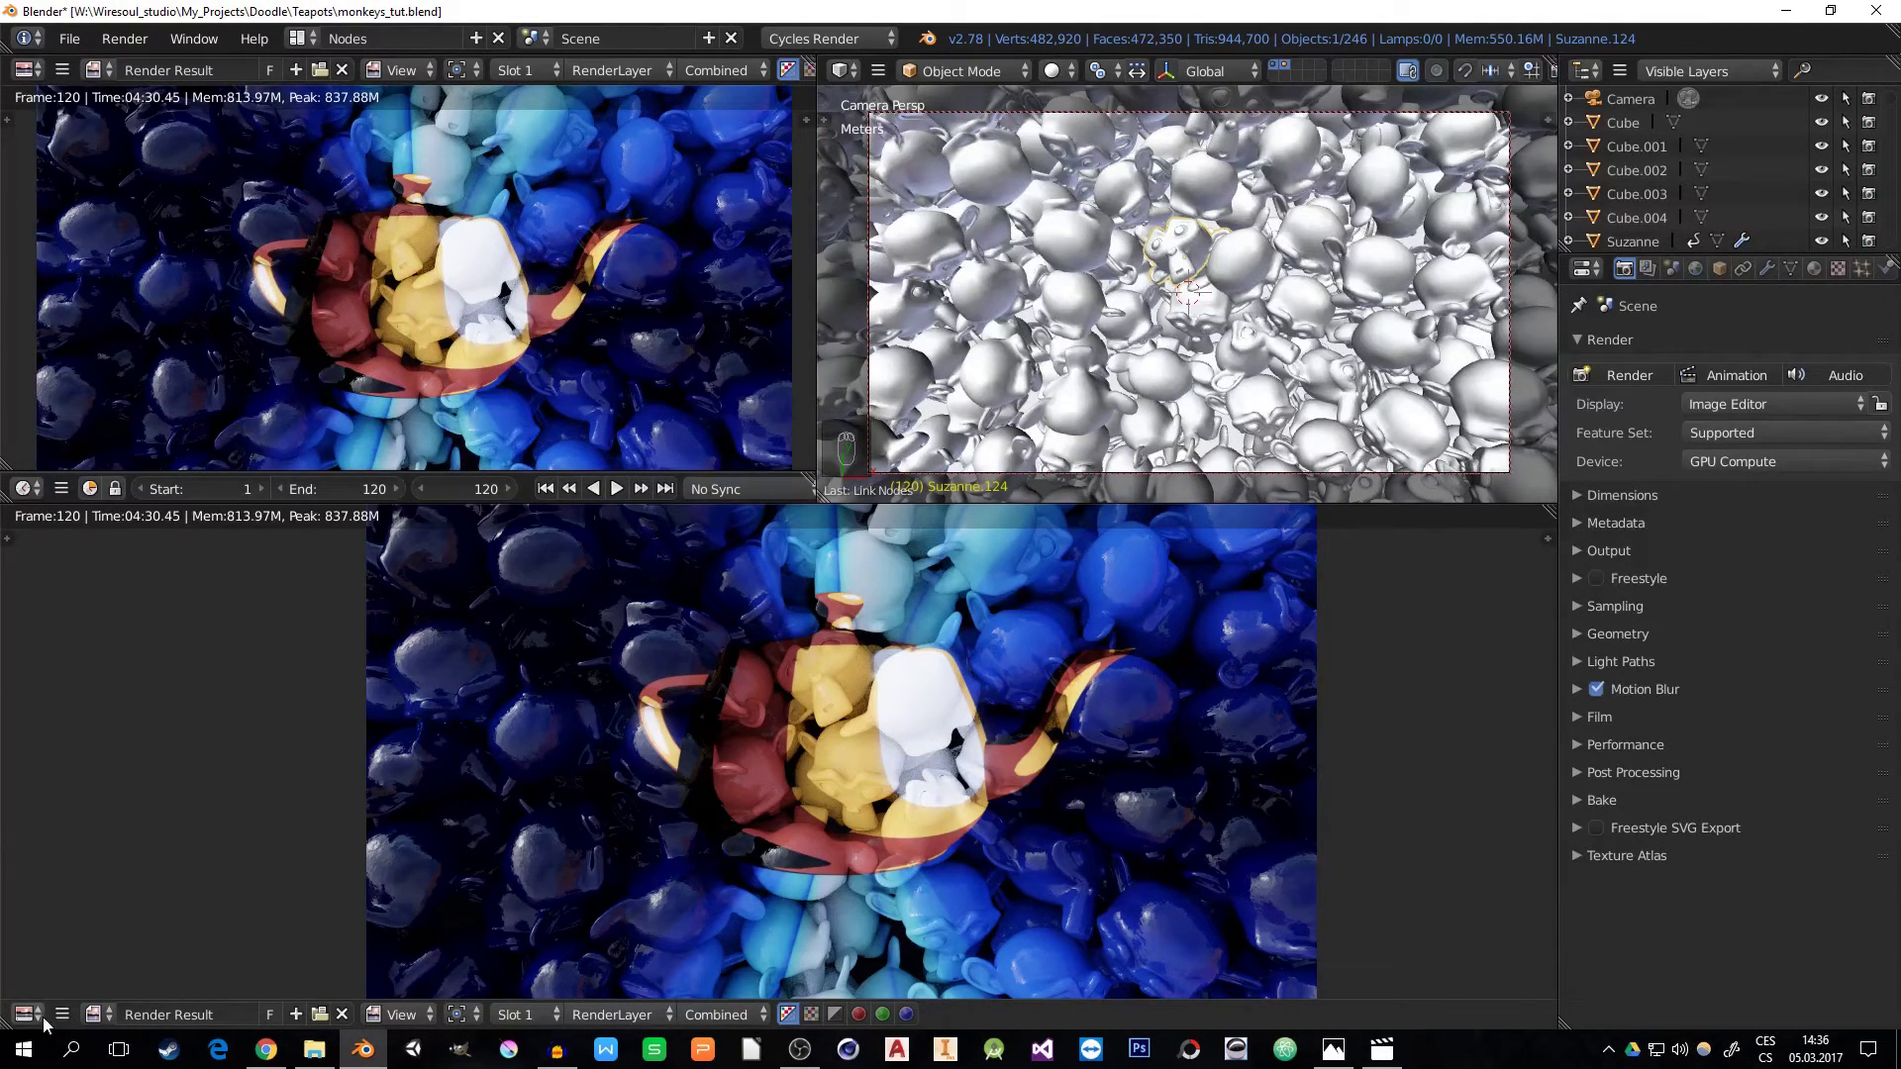
- Close the full render view, switch the node editor to compositing with nodes enabled, and space the Render Layers and Composite nodes far apart
key(Escape)
middle_drag(440, 726, 468, 681)
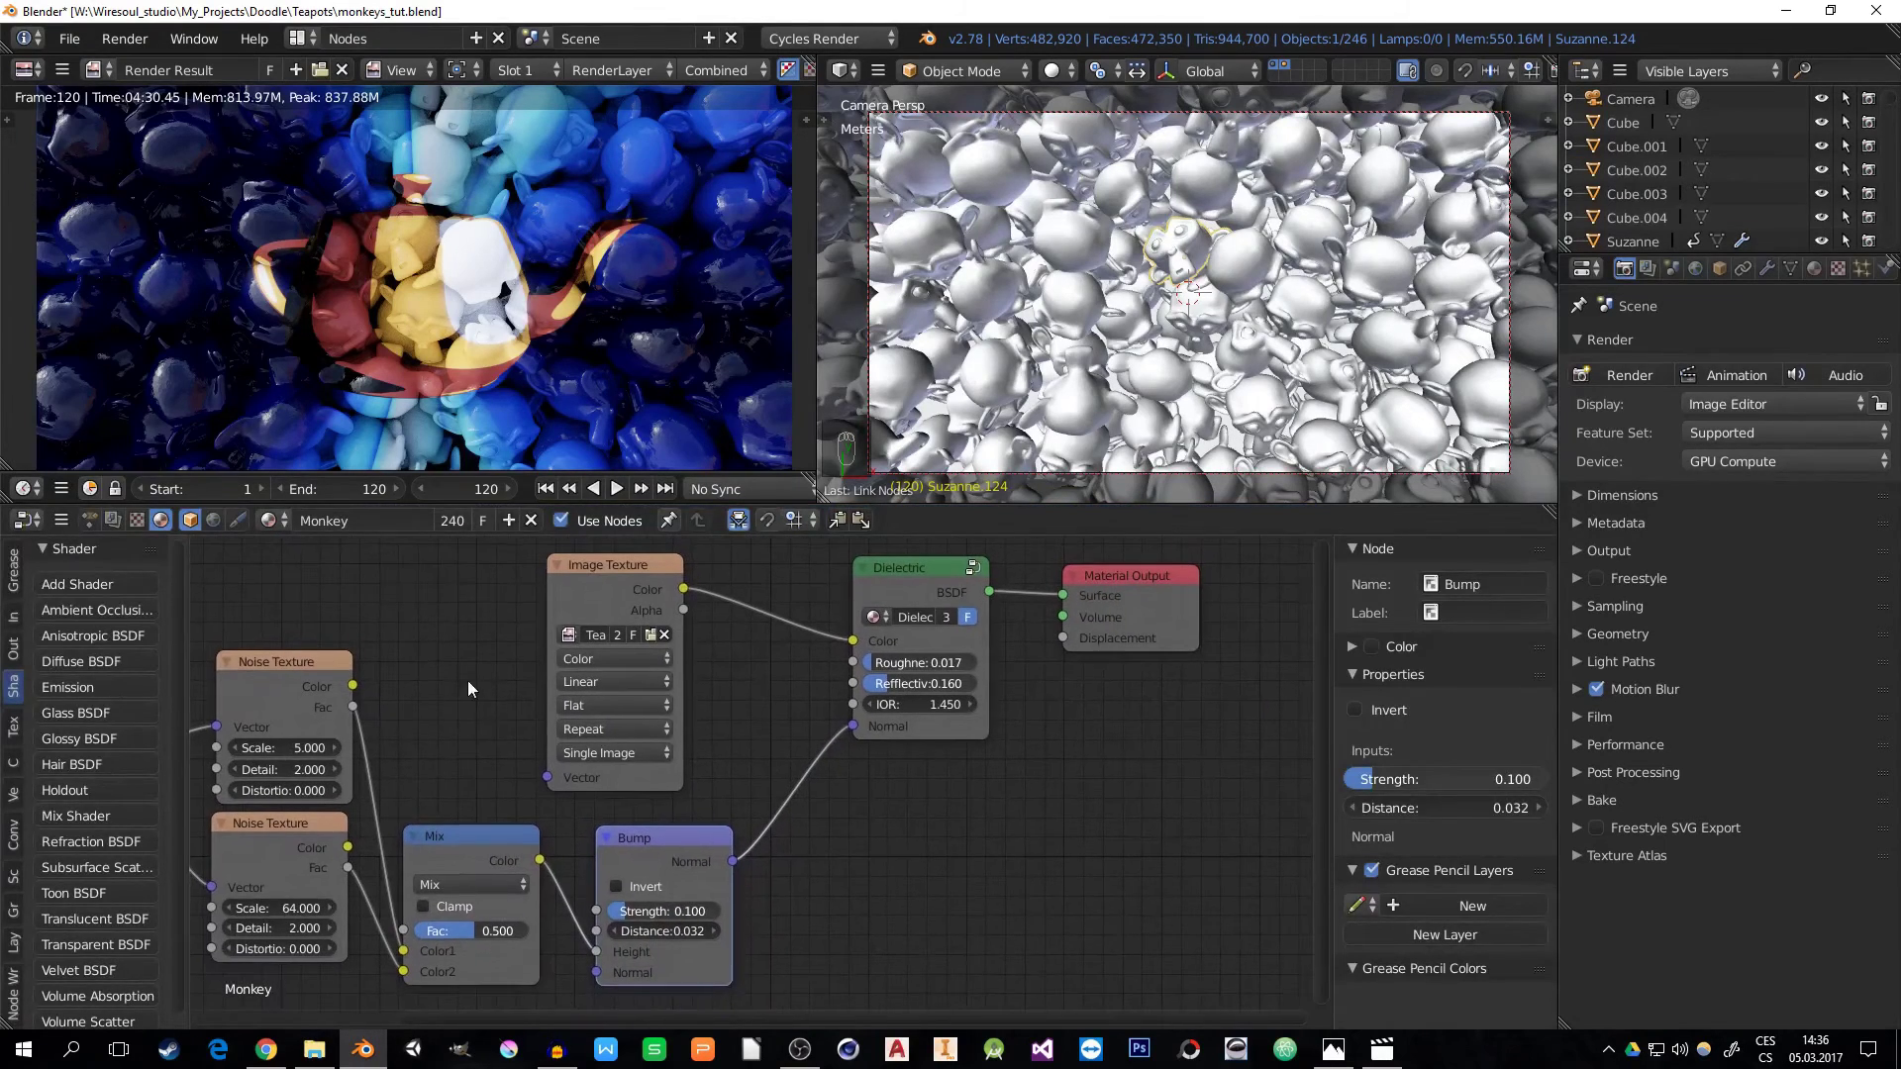
click(116, 520)
click(190, 521)
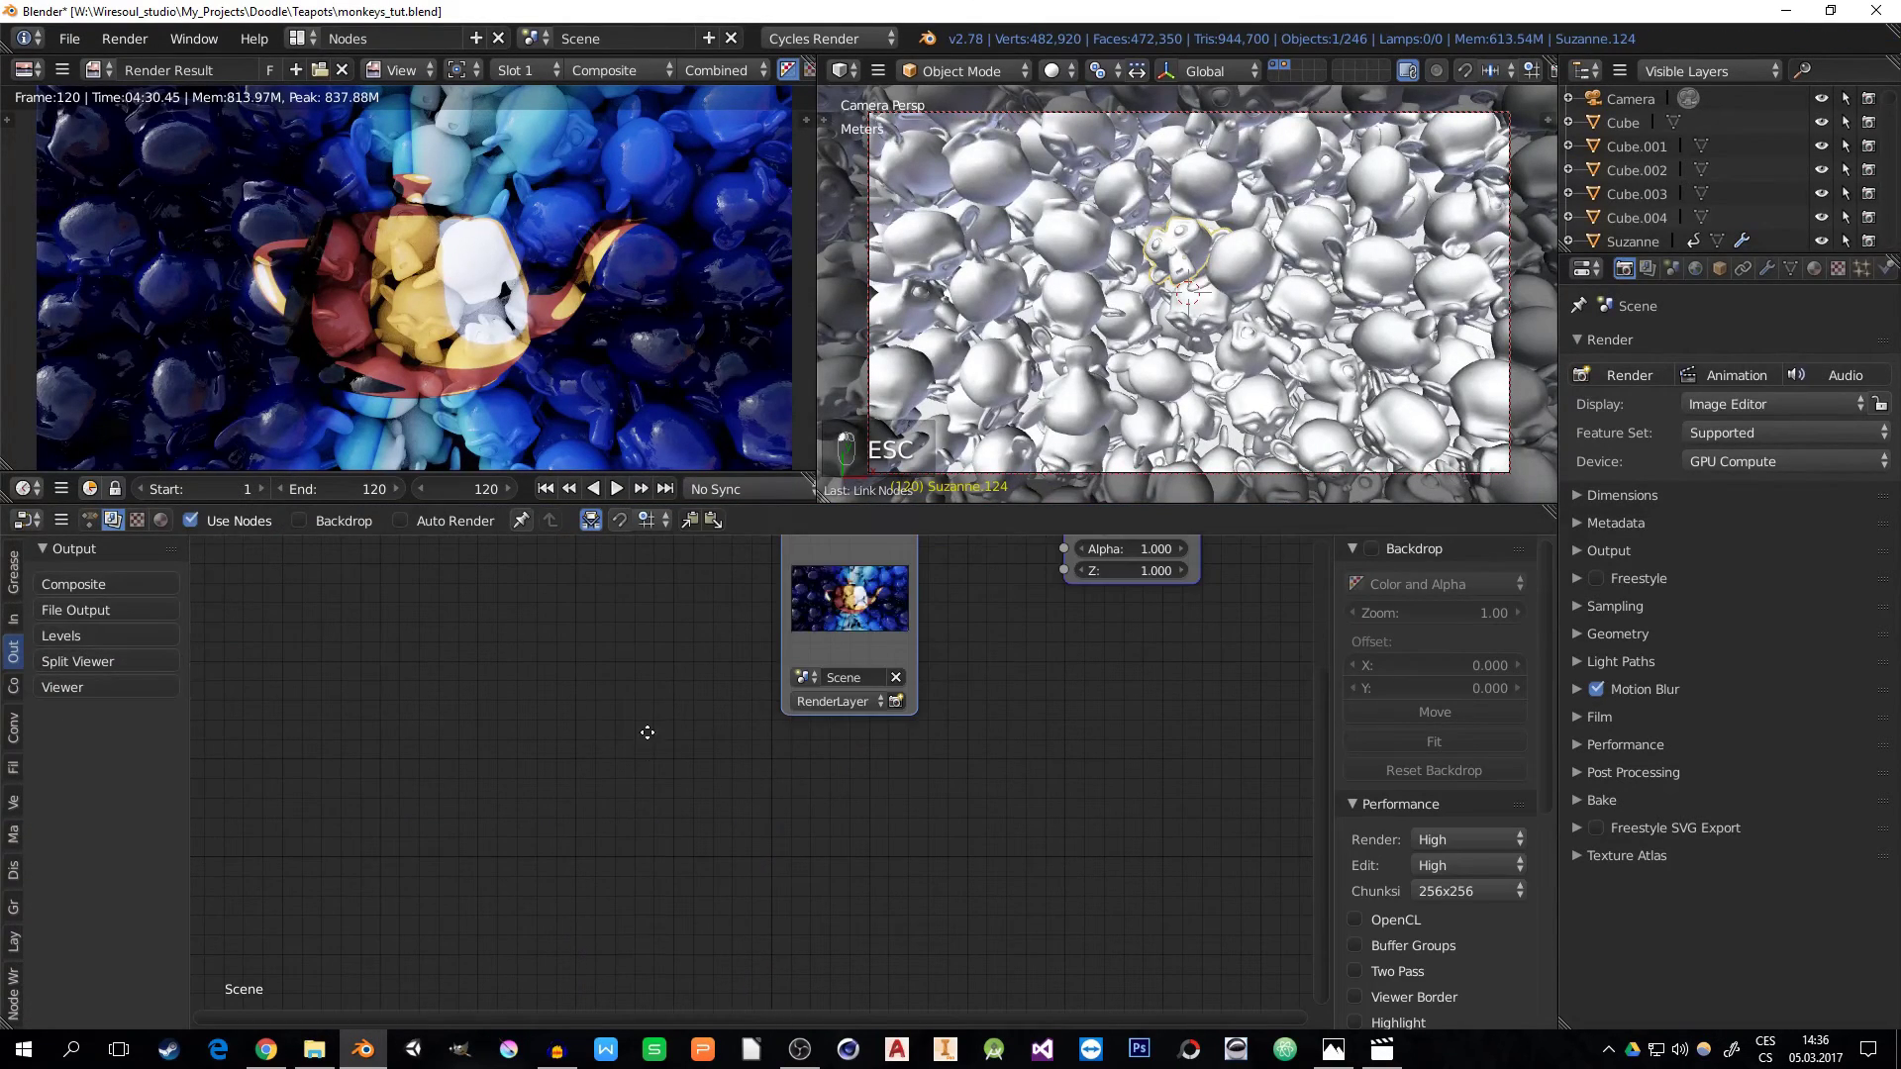
drag(820, 657, 242, 600)
drag(1108, 662, 197, 618)
middle_drag(864, 811, 896, 813)
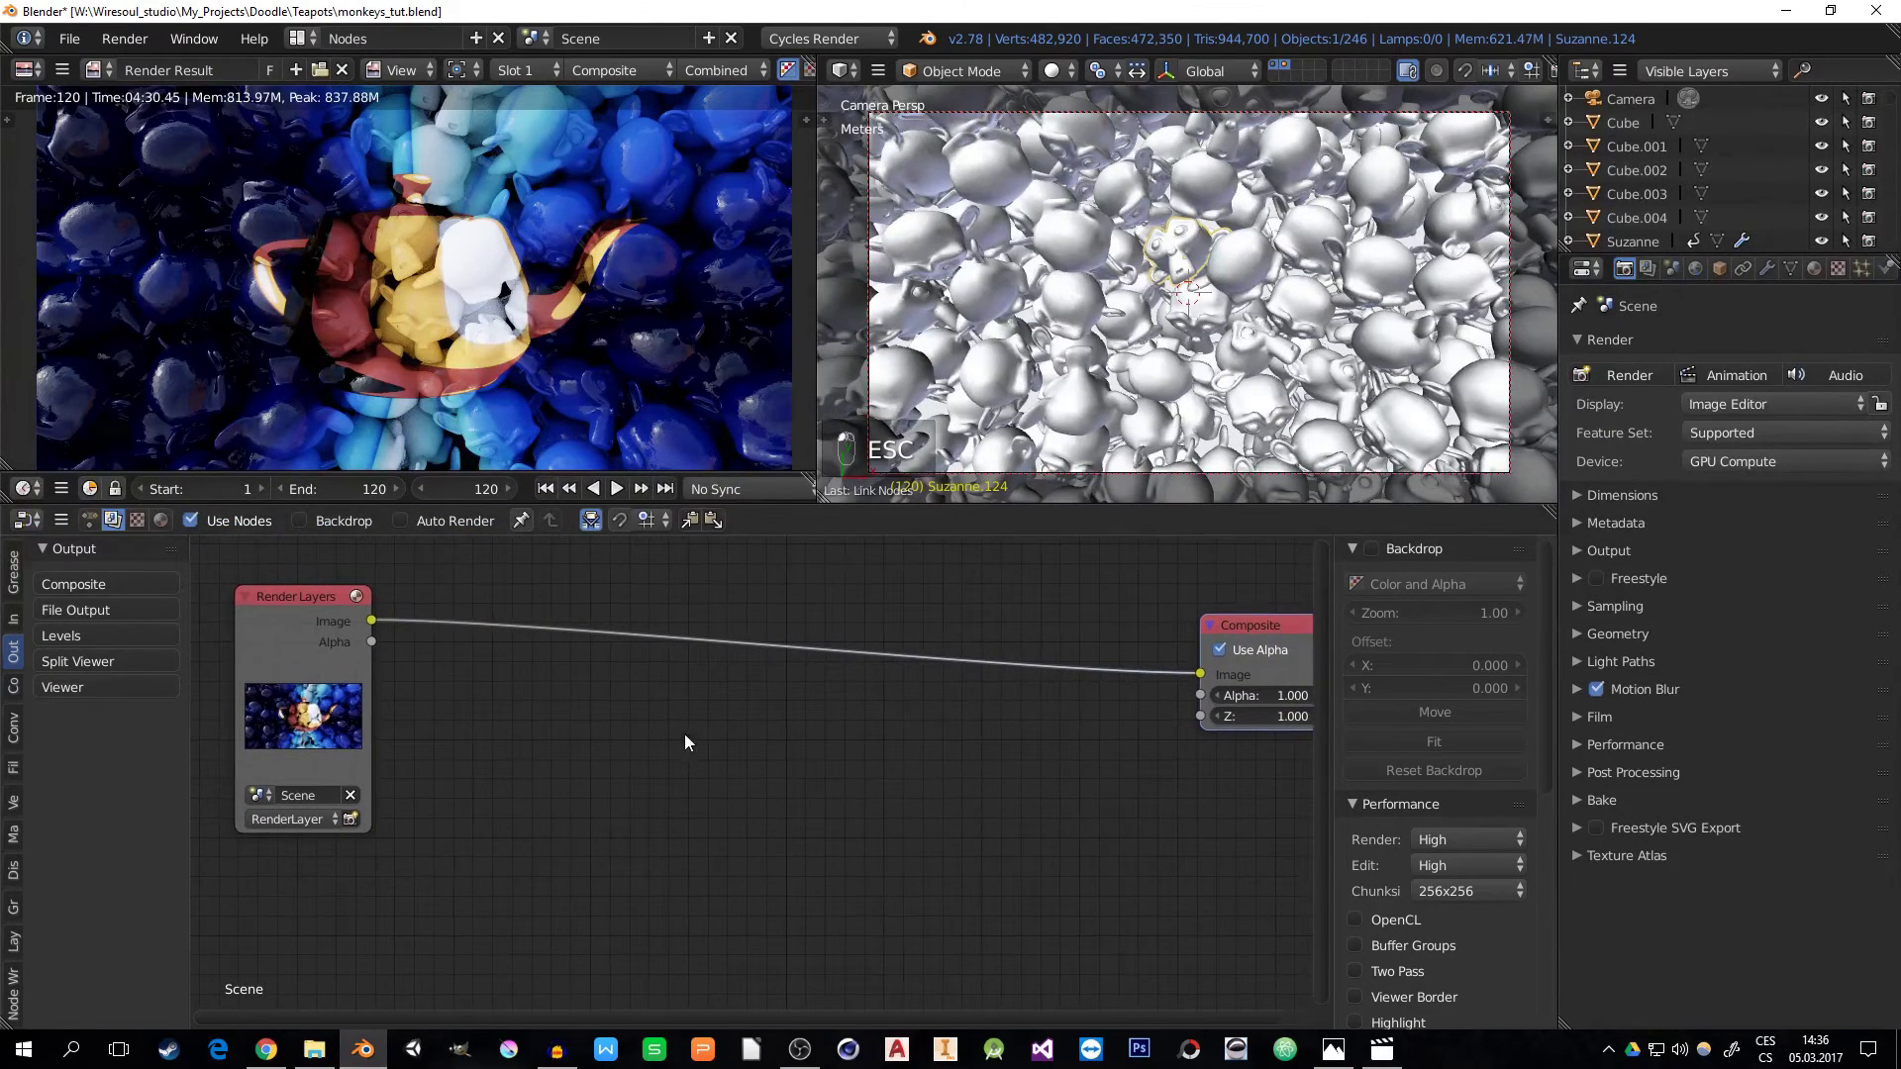
- Insert a Lens Distortion node between Render Layers and Composite, with Fit enabled and dispersion 0.032
key(shift+a)
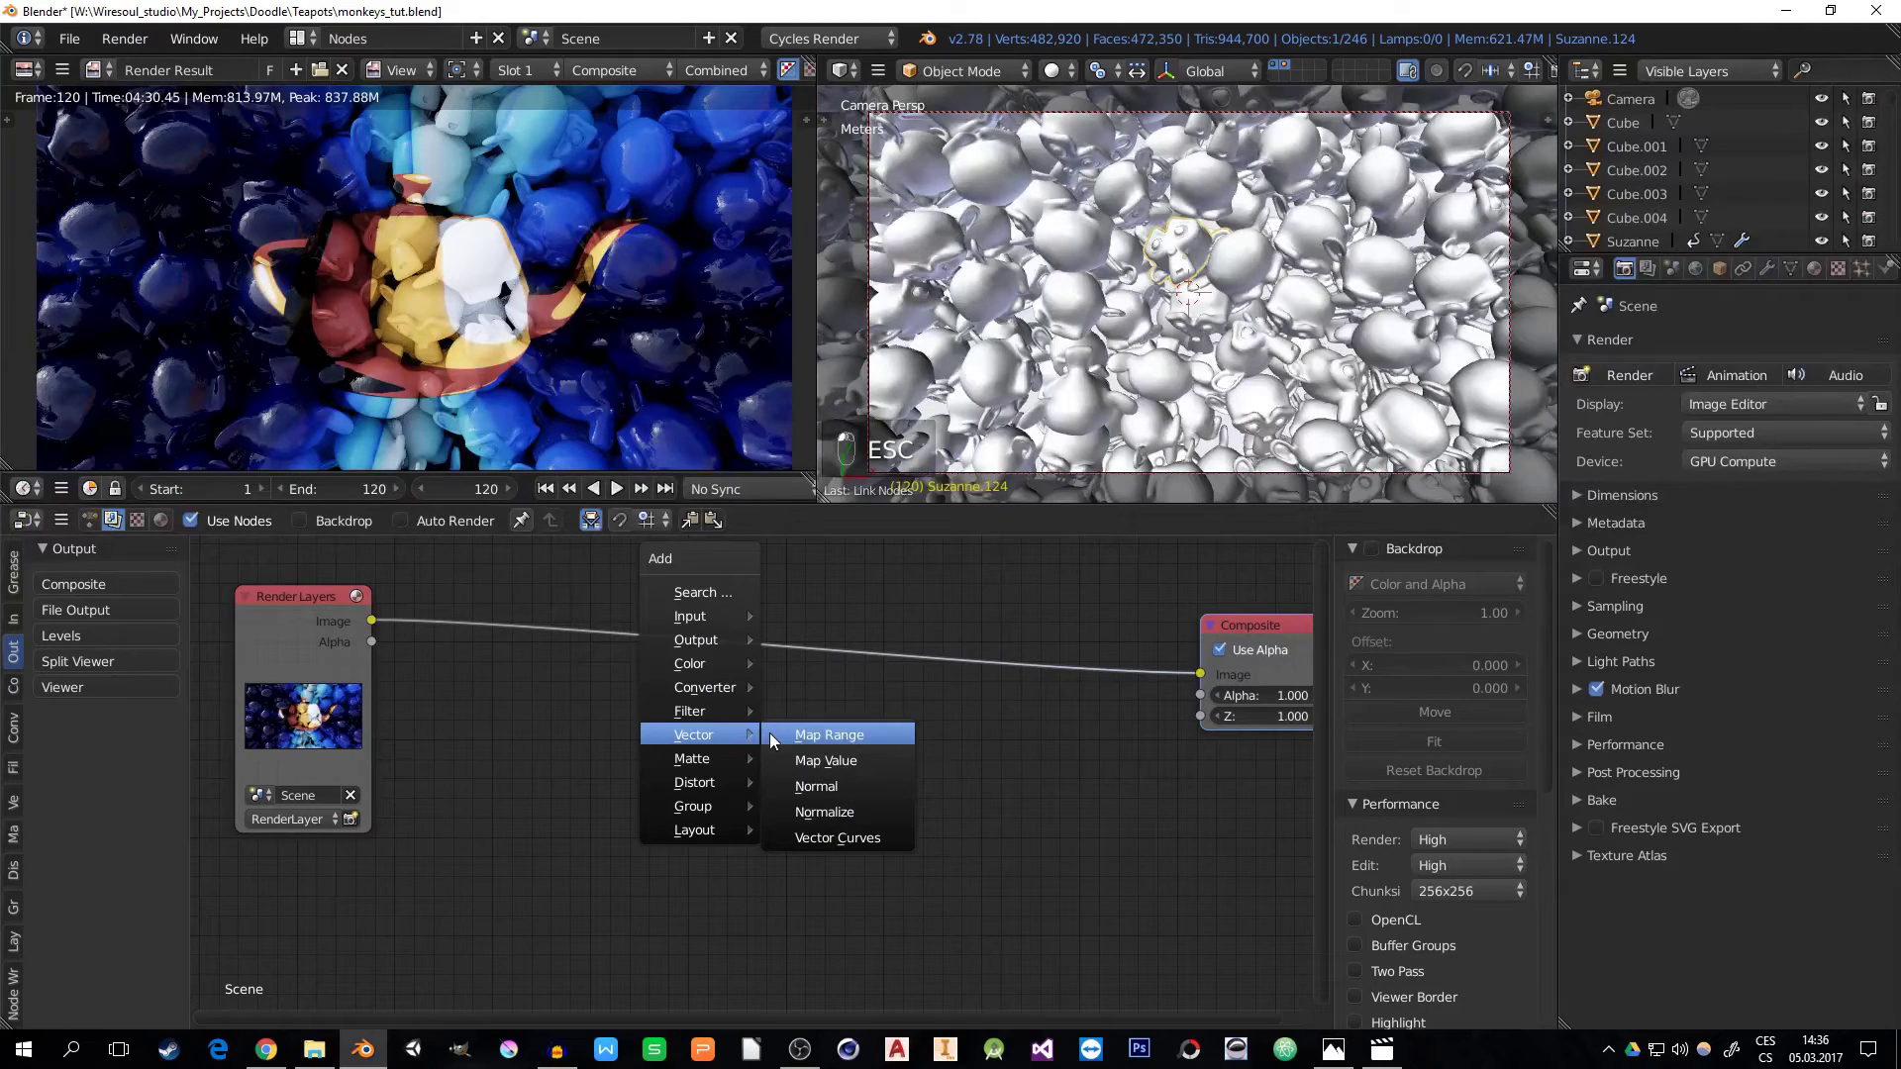
mouse_move(725, 782)
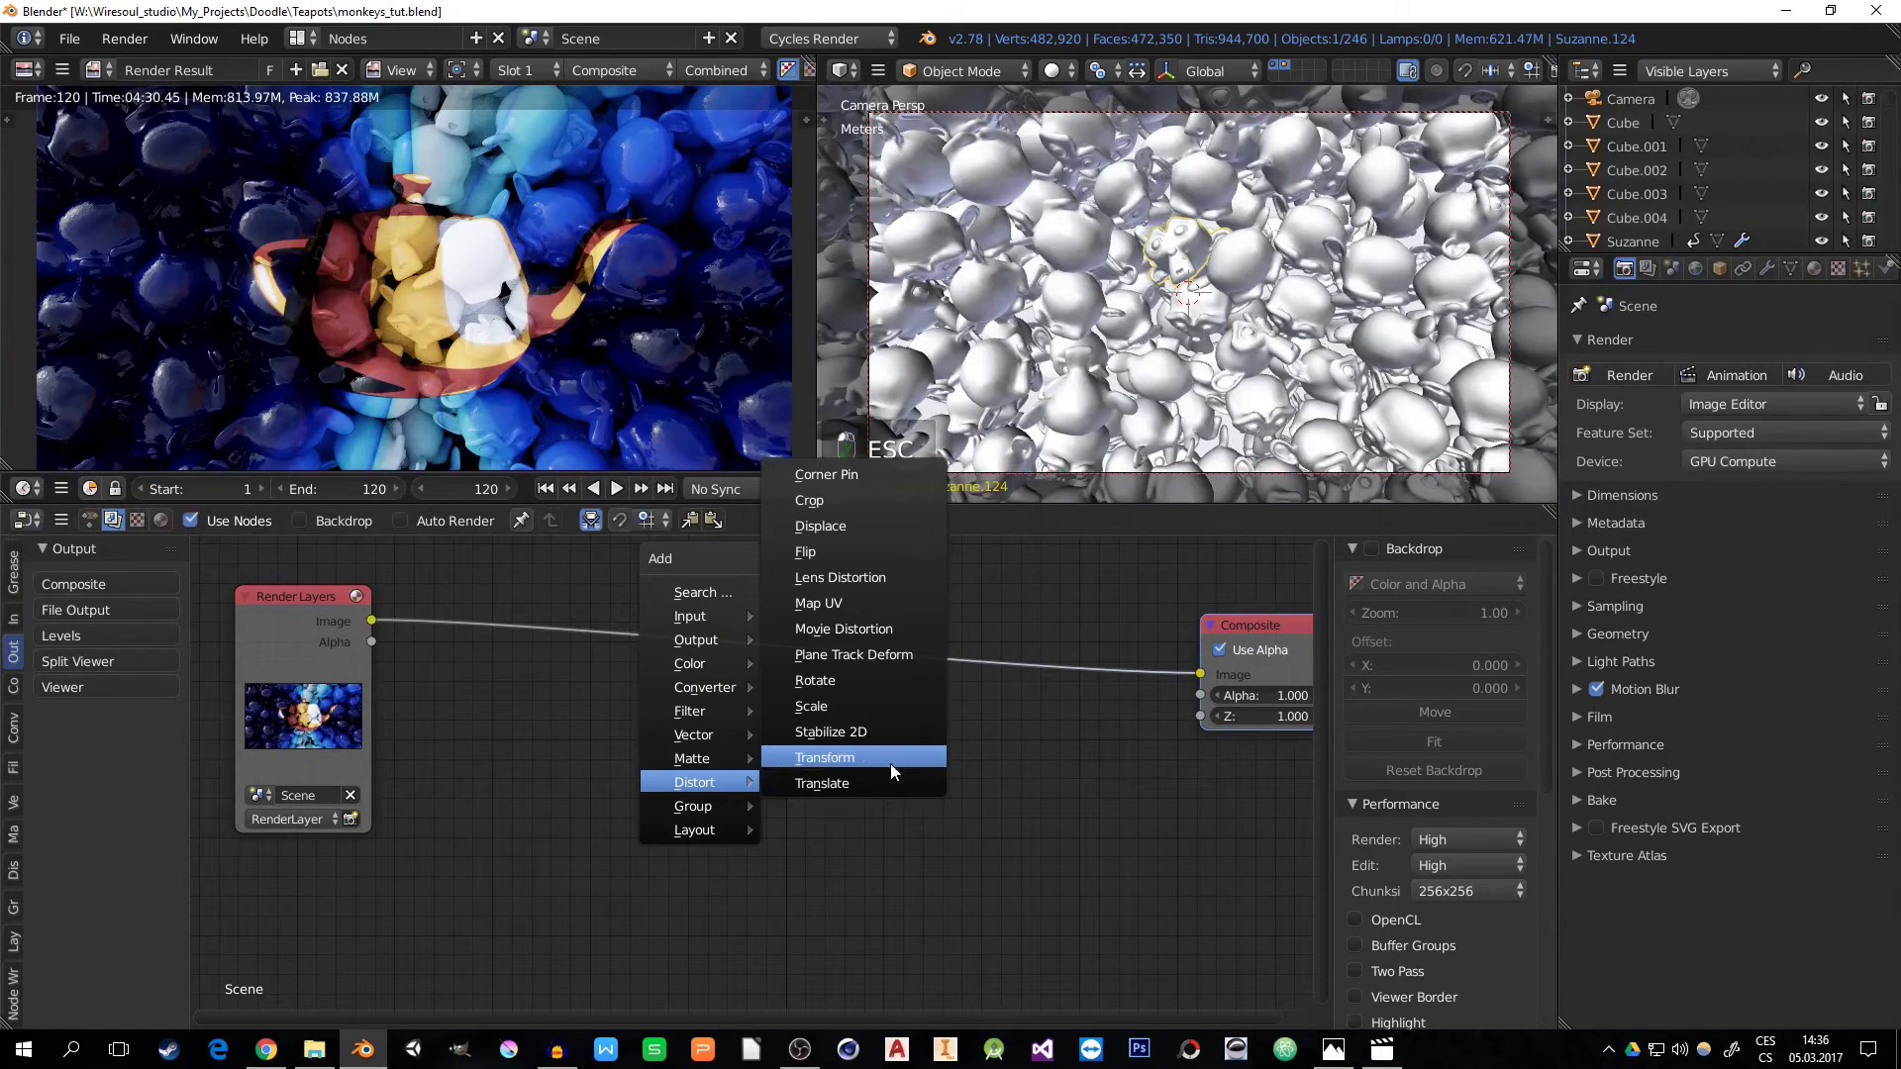
click(857, 577)
click(851, 714)
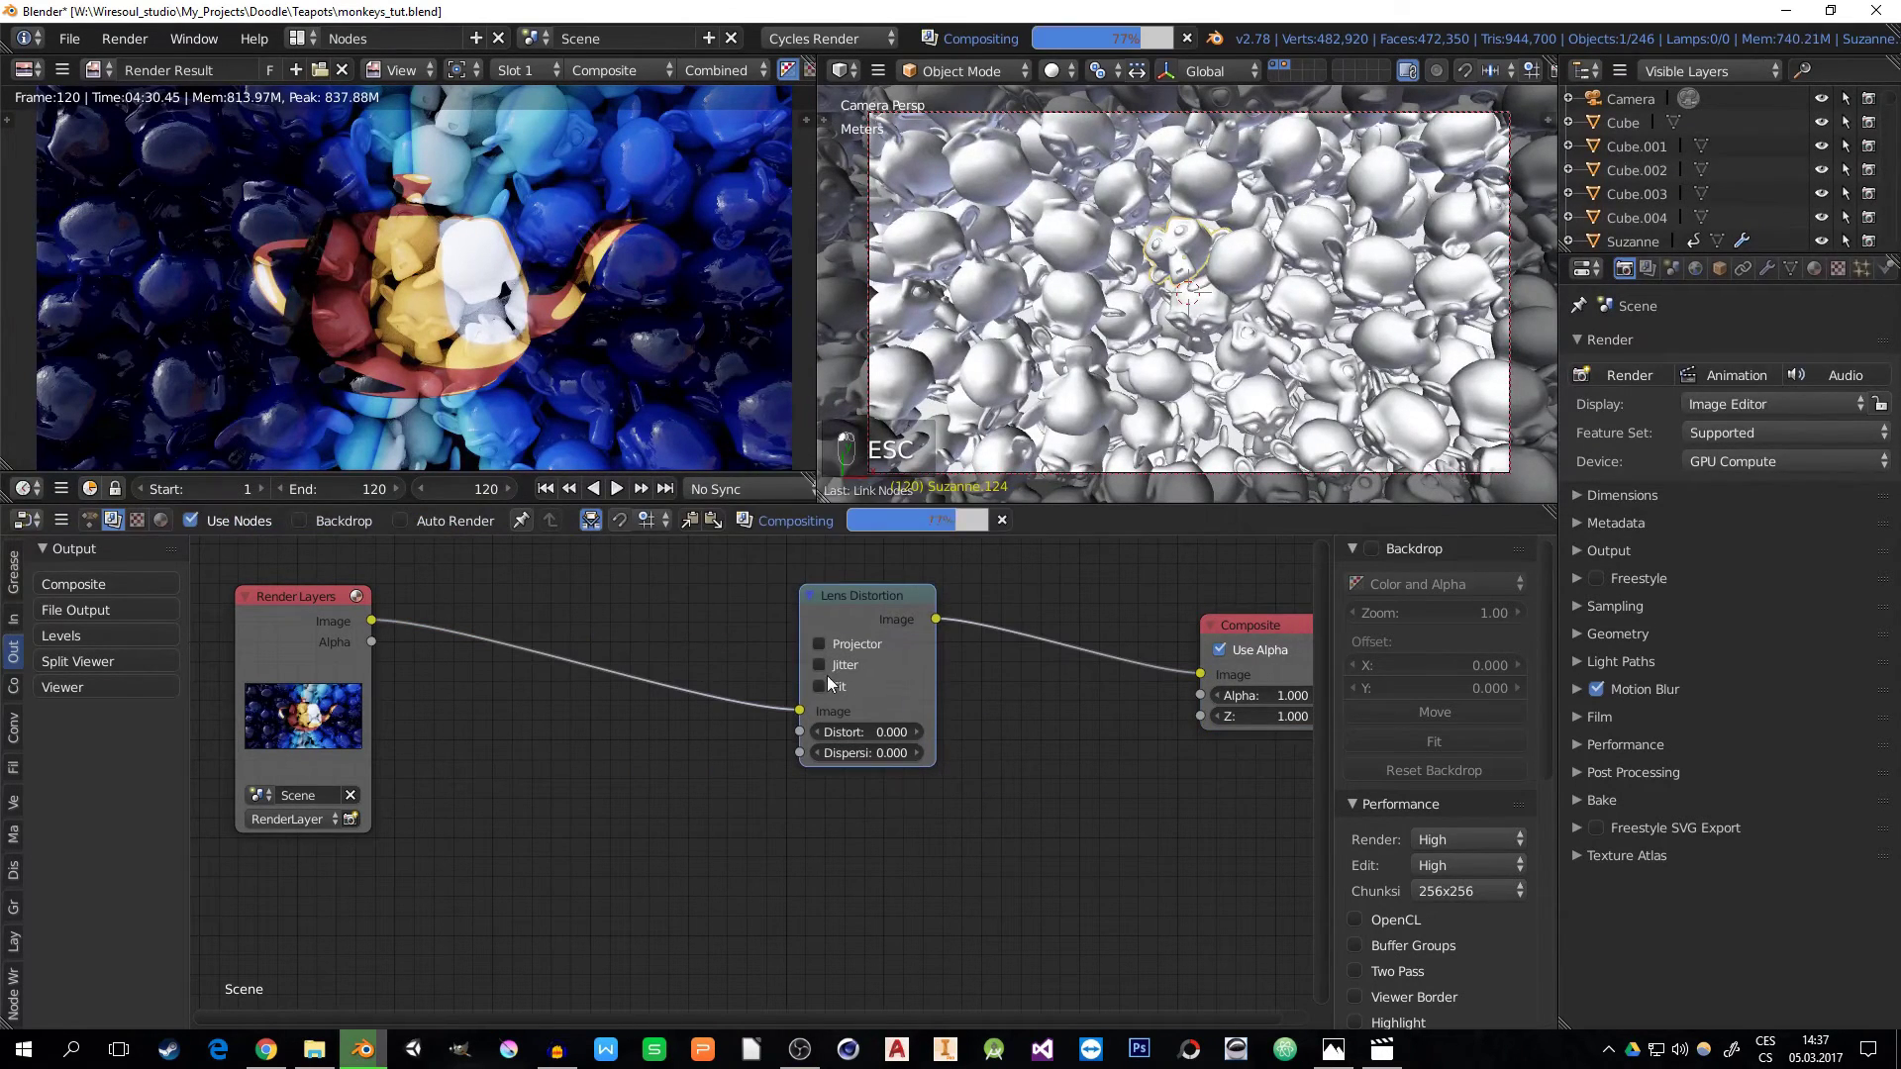
click(871, 751)
text(0.032)
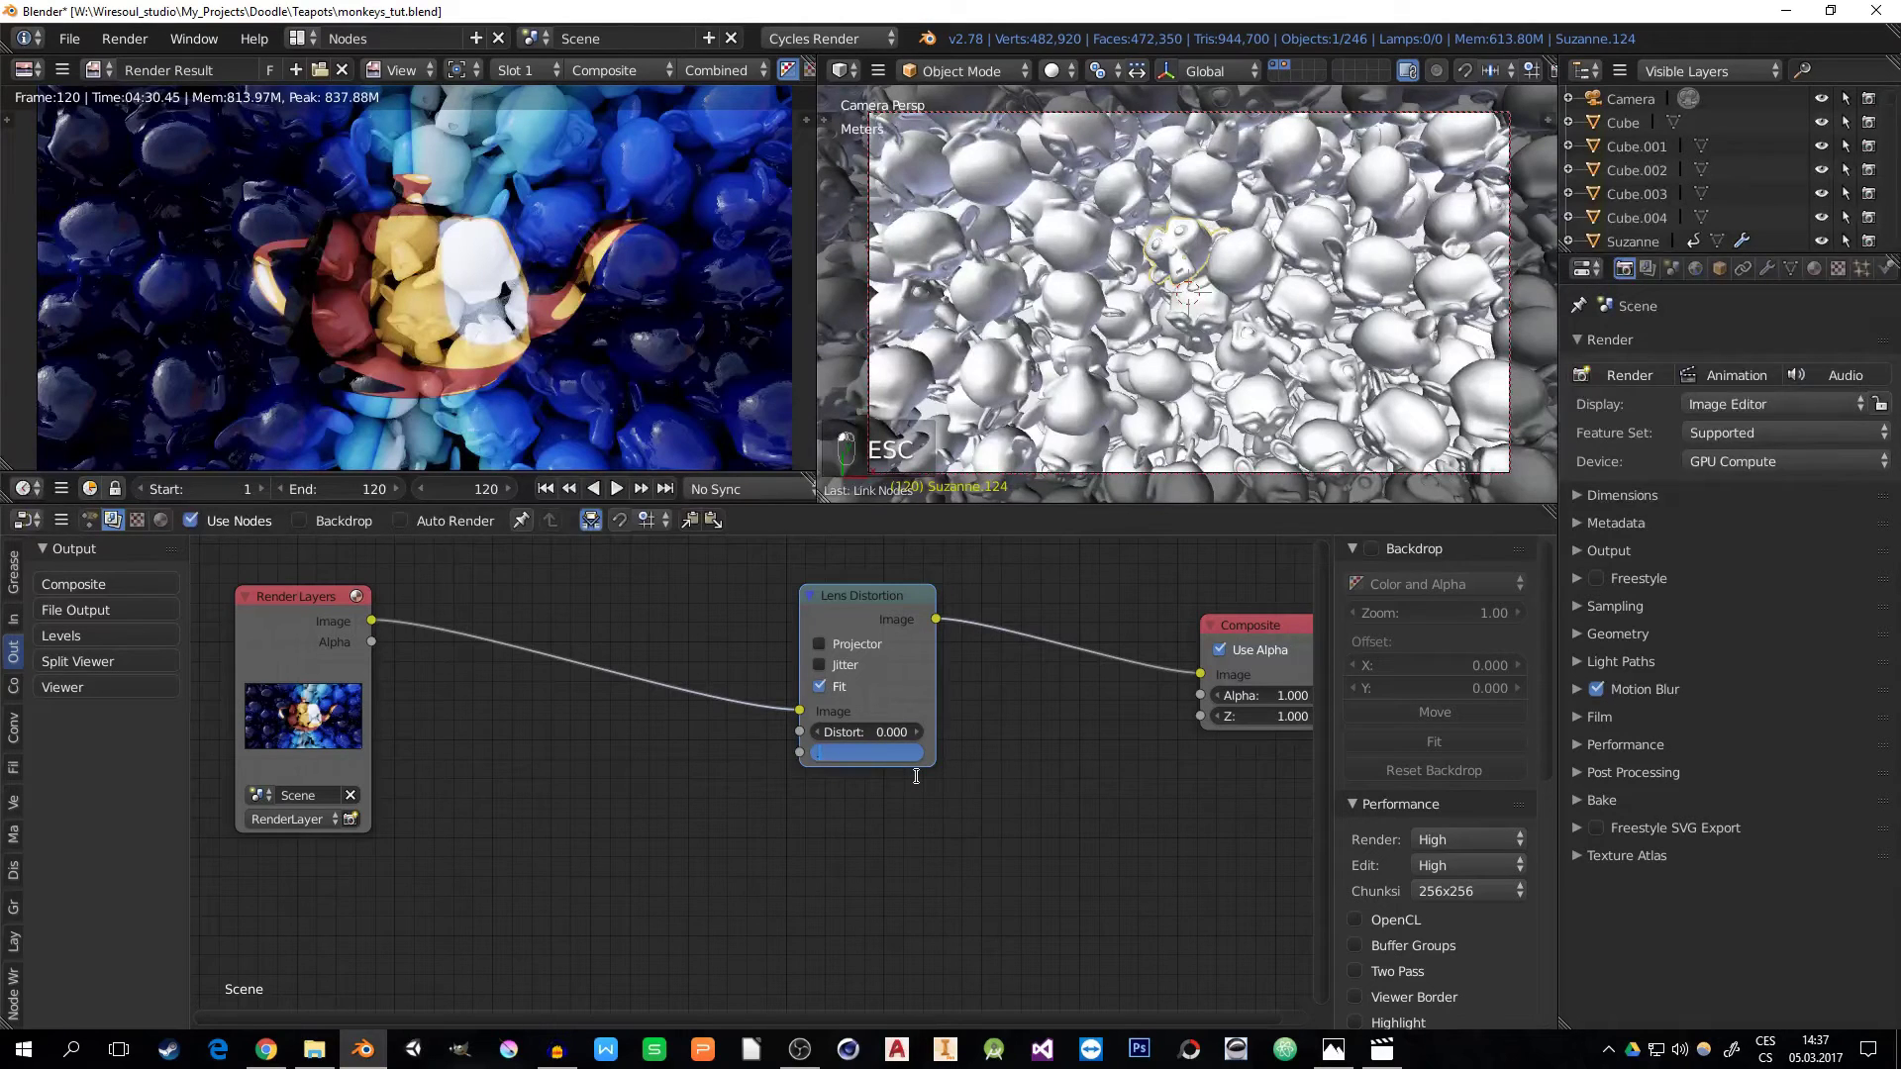
key(Return)
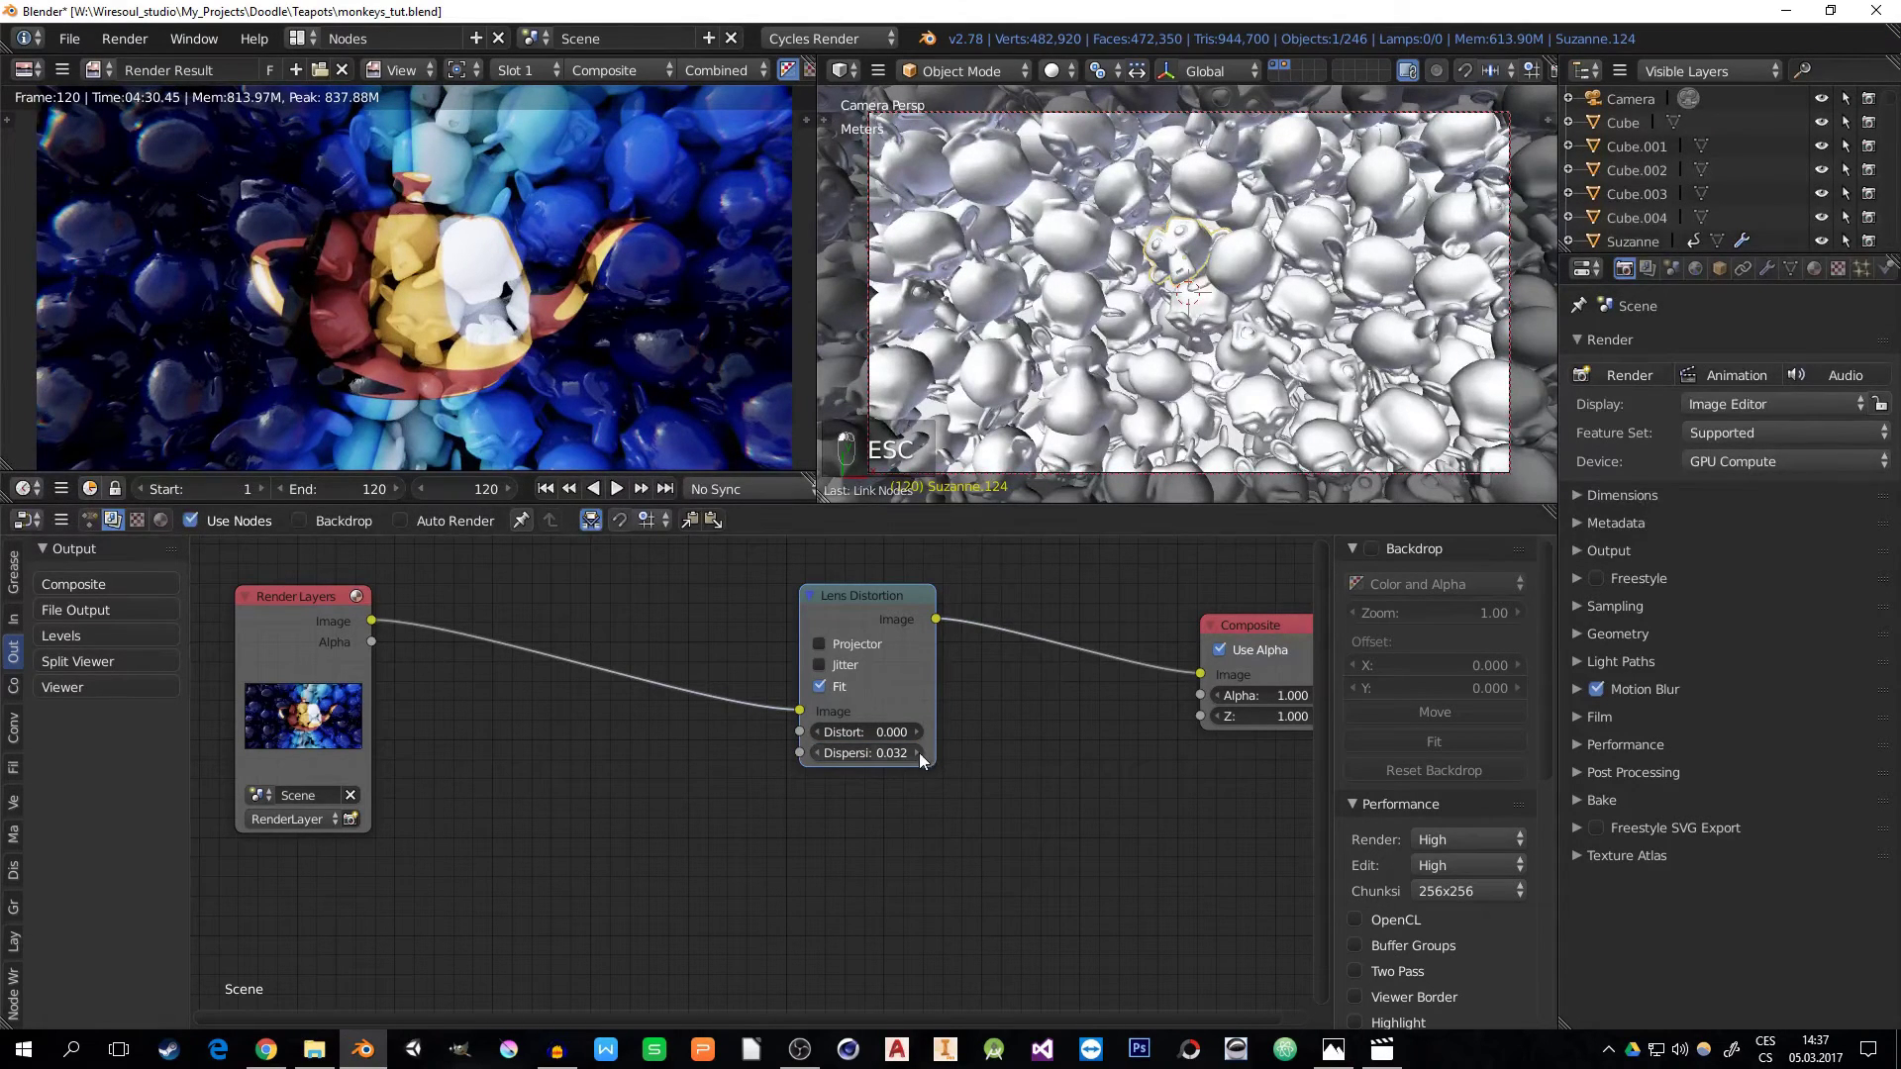
- Reduce the Lens Distortion node's dispersion to 0.016 and nudge the node slightly
click(877, 754)
text(0.016)
key(Return)
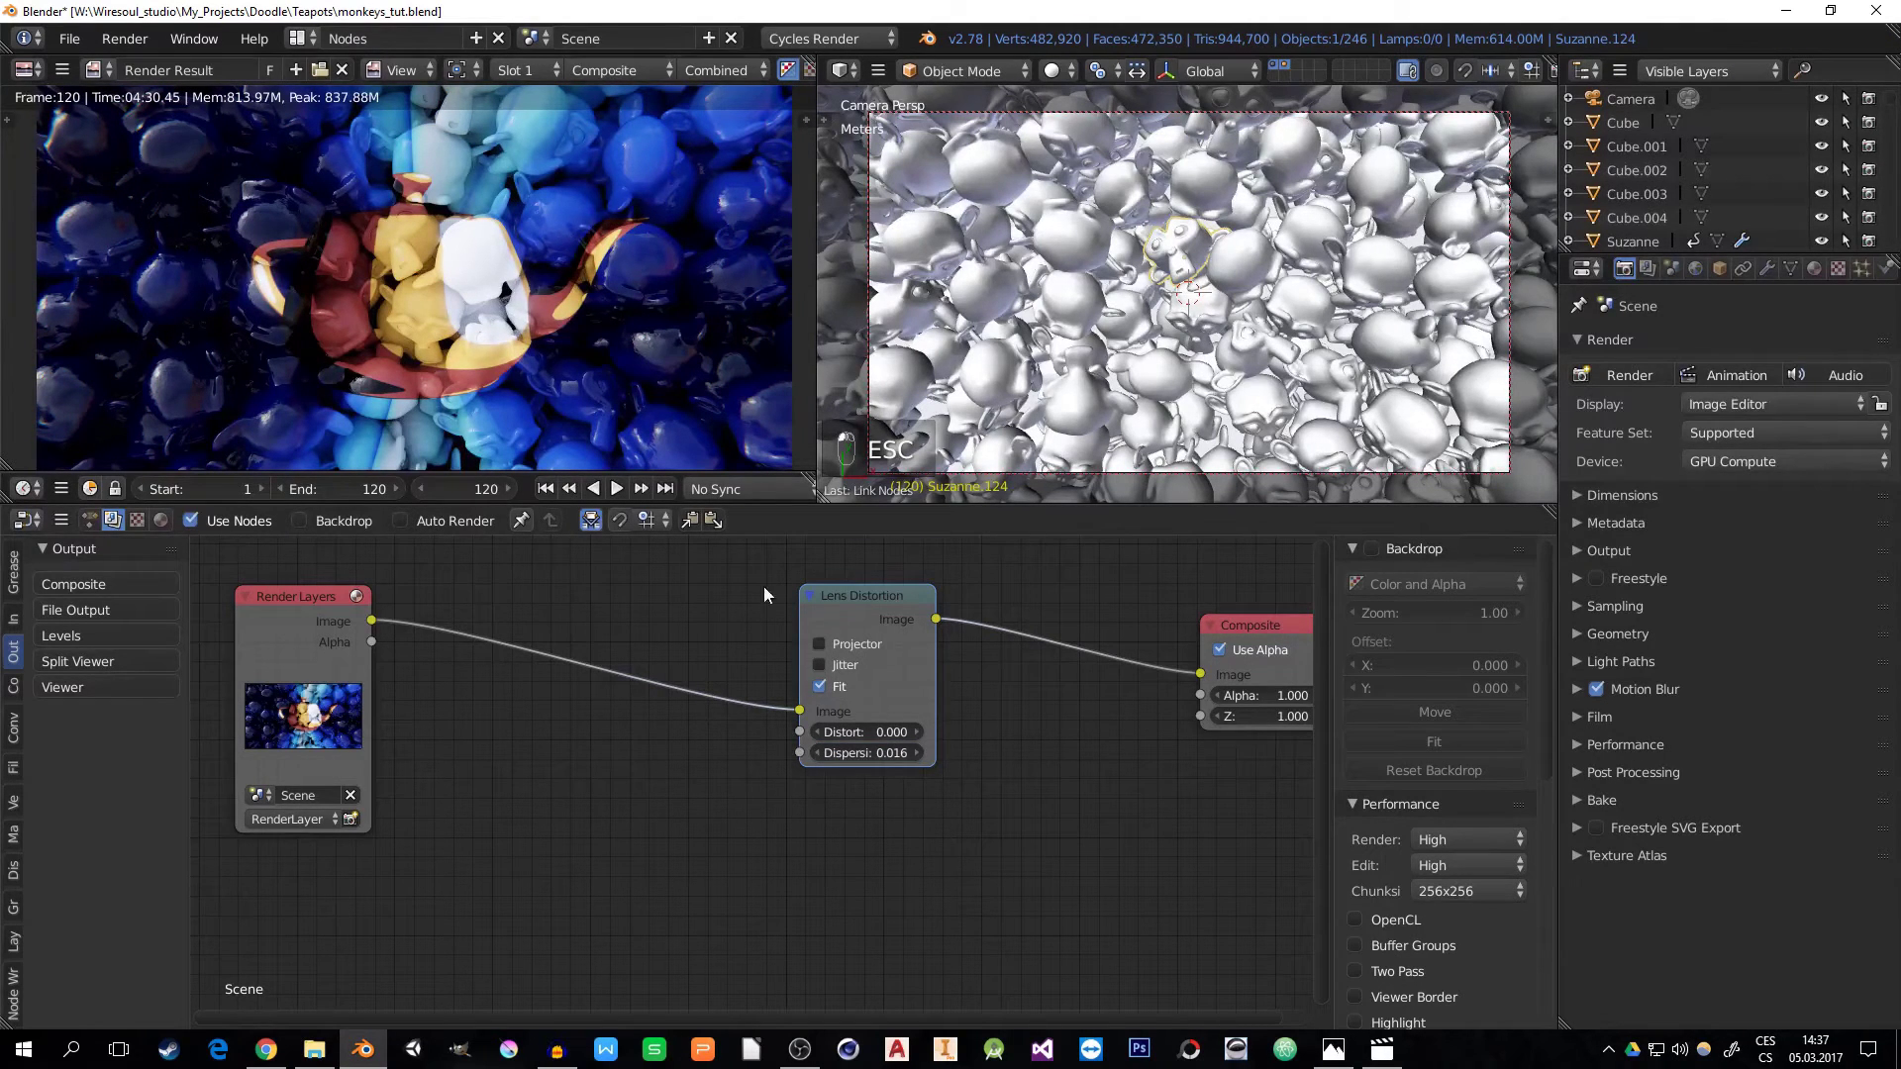
drag(876, 603, 918, 609)
click(871, 611)
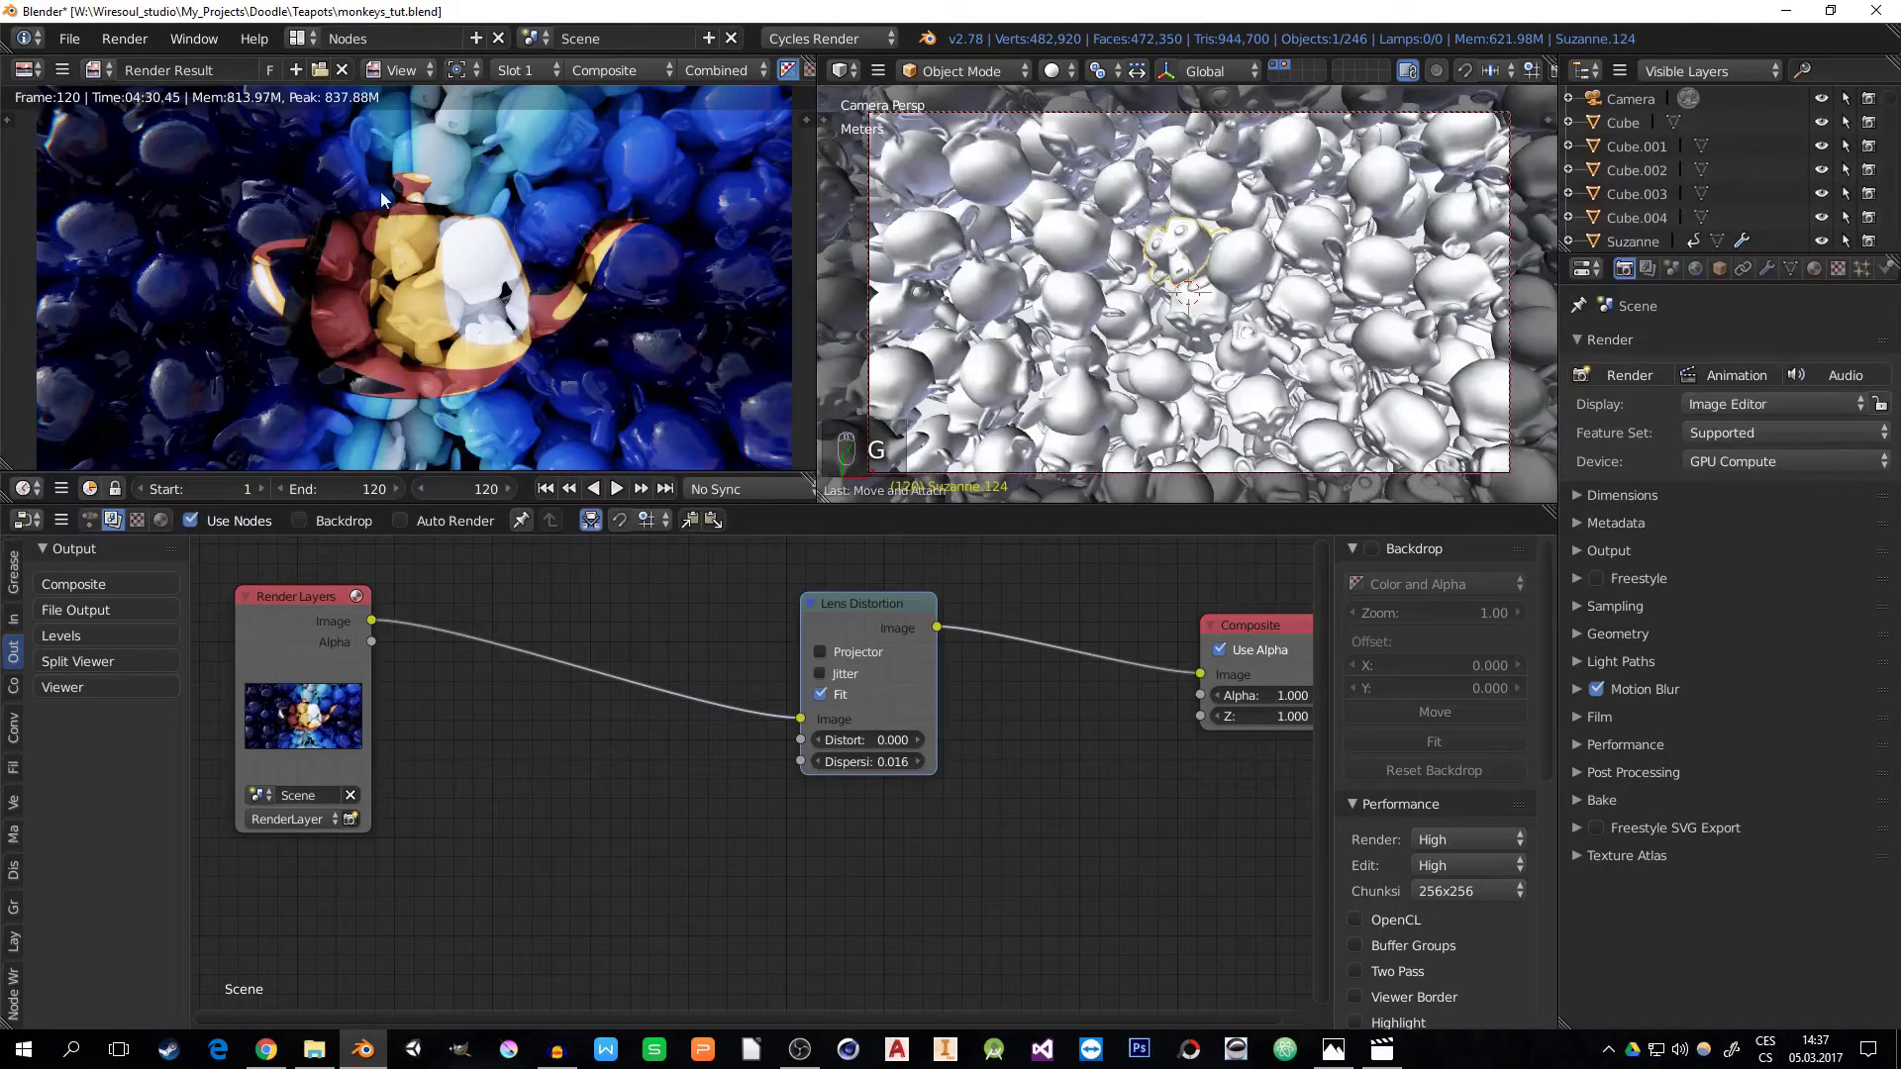
- Insert a Streaks Glare node between Render Layers and Lens Distortion, and set it to 6 streaks
mouse_move(610, 712)
middle_down()
mouse_move(712, 701)
mouse_move(623, 723)
middle_up()
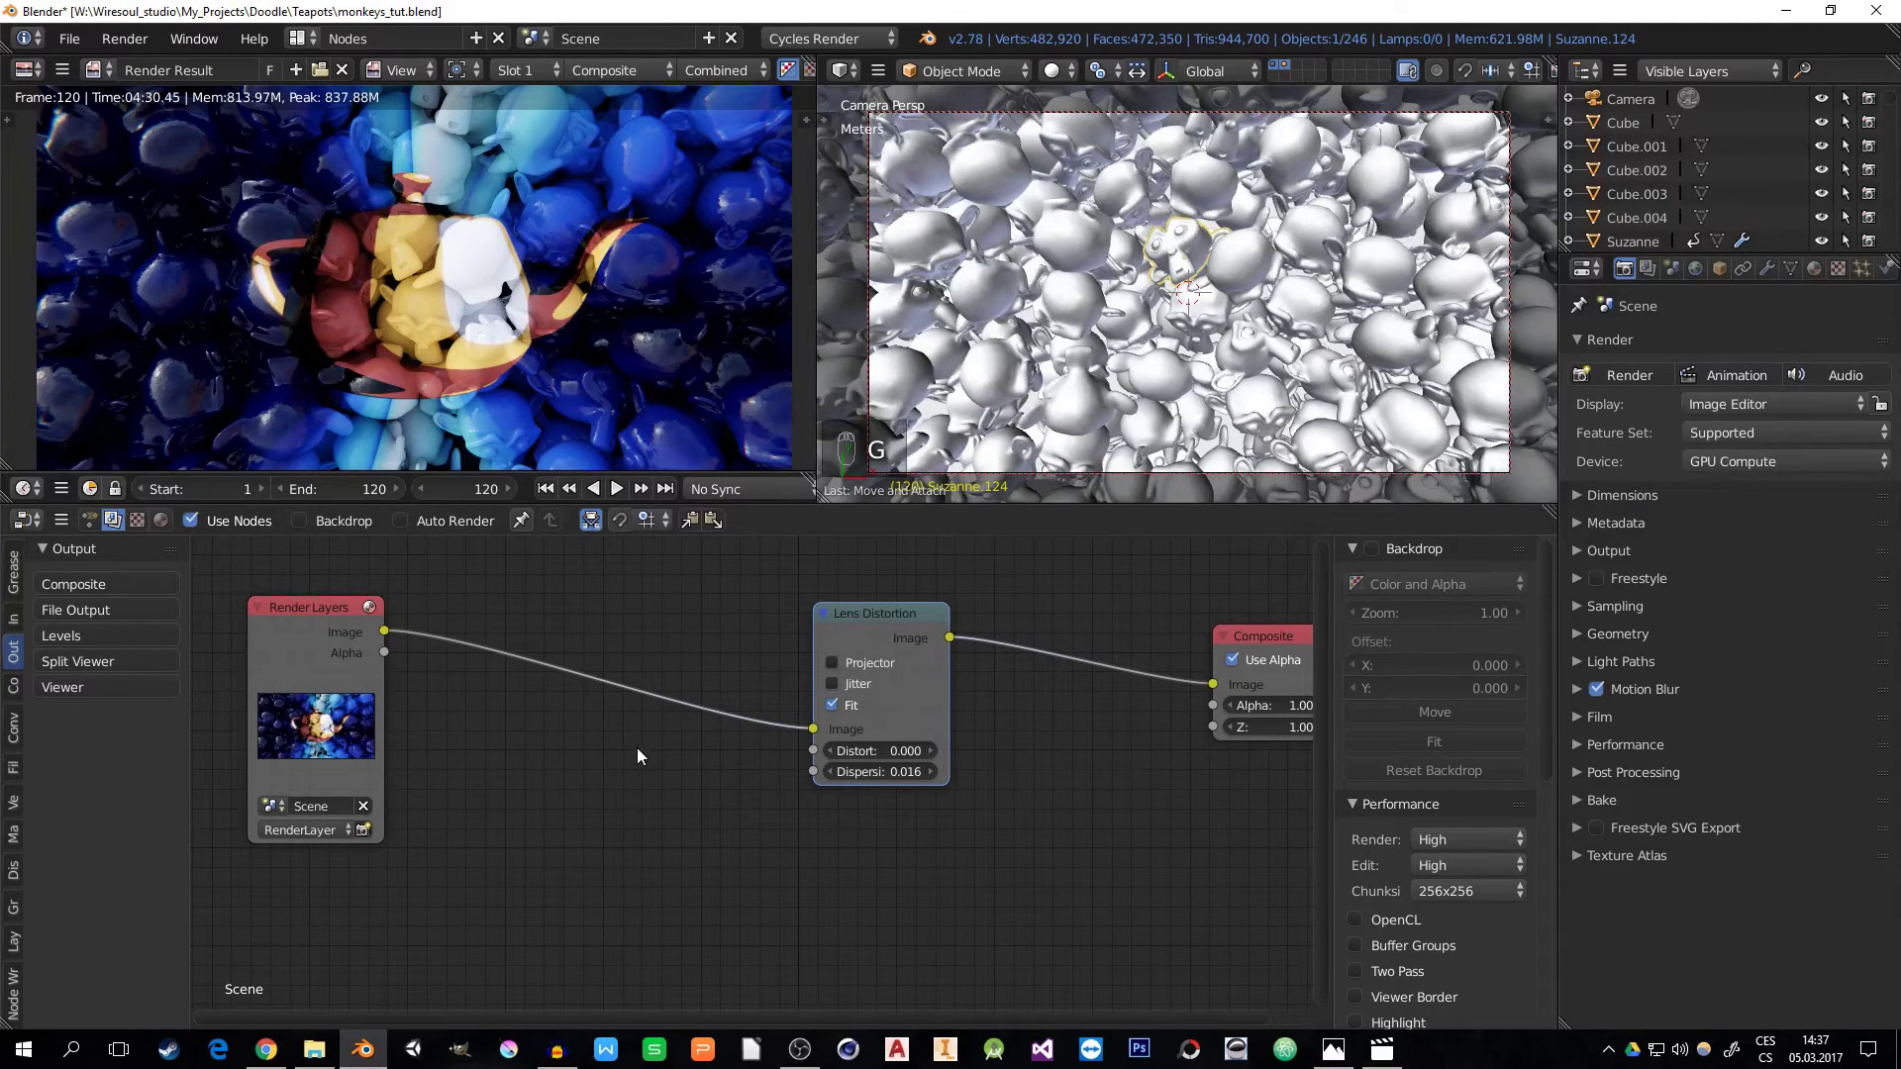
key(shift+a)
mouse_move(494, 713)
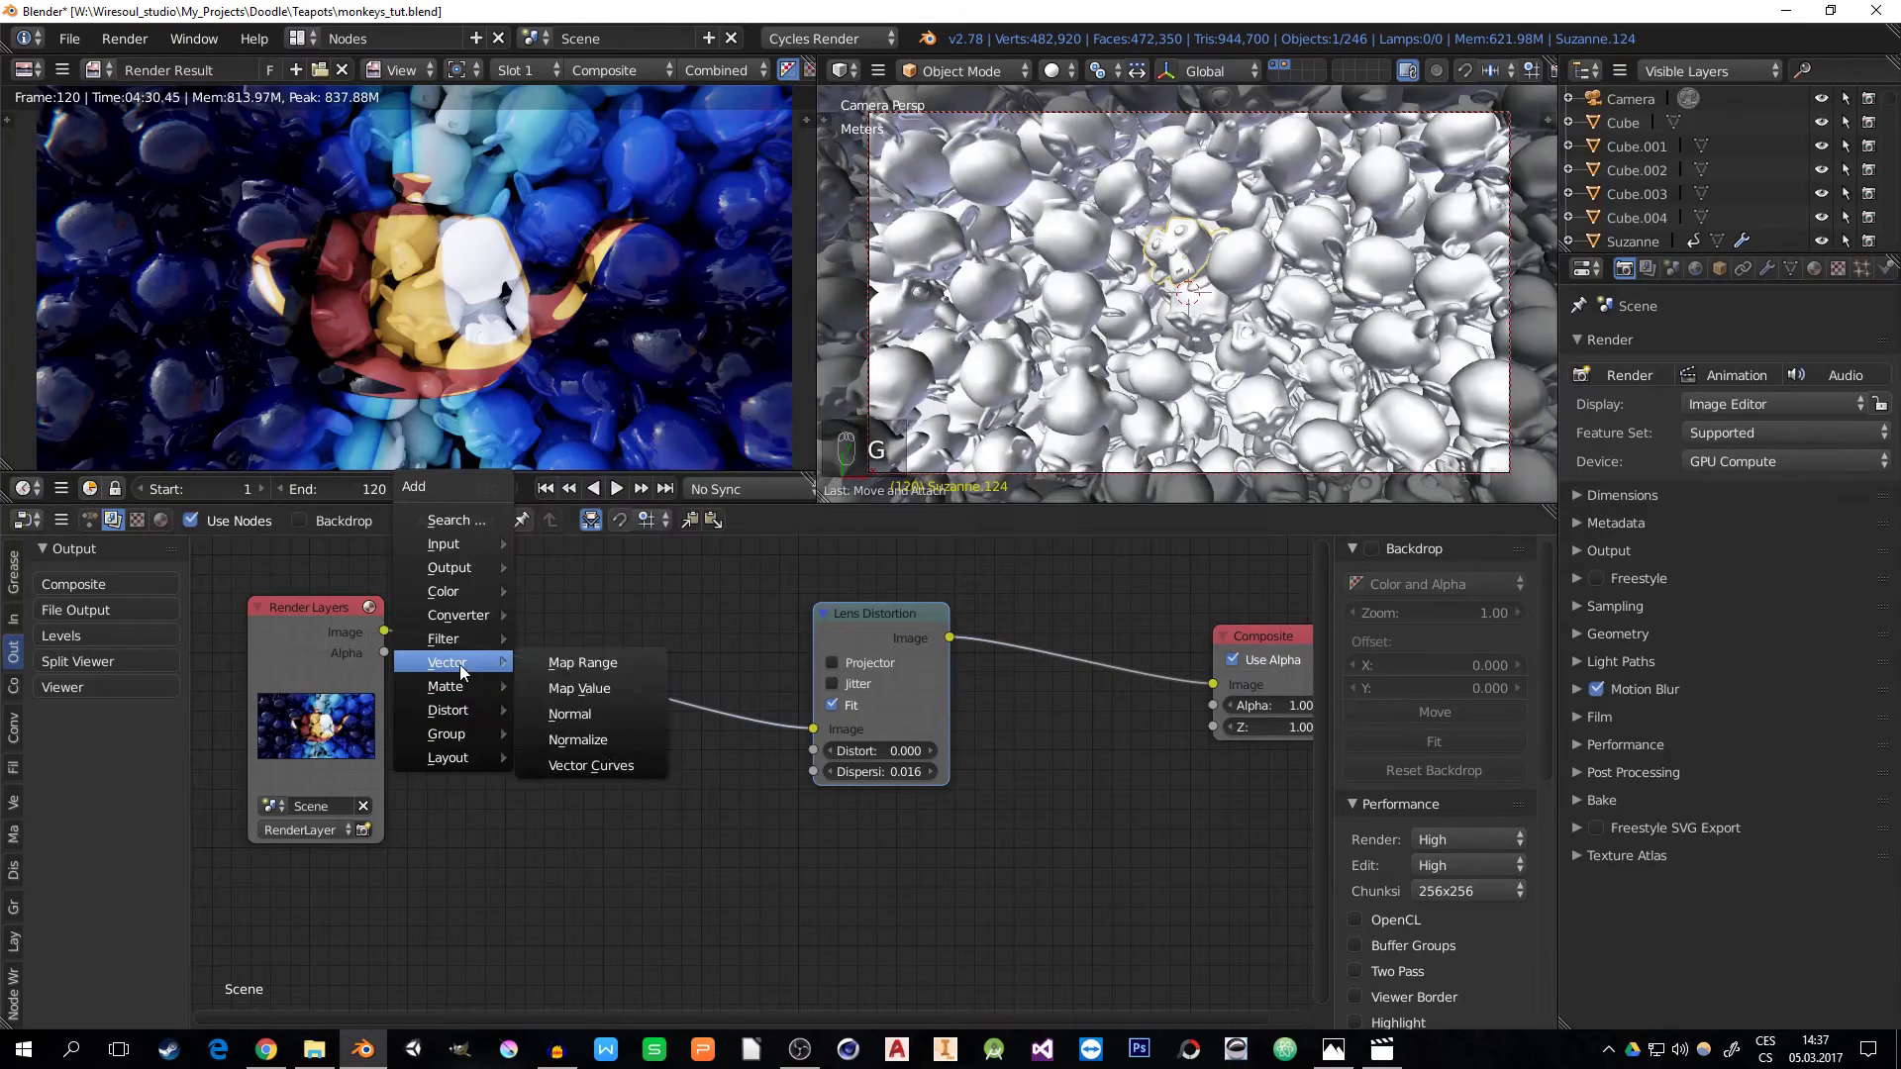
mouse_move(475, 639)
click(611, 843)
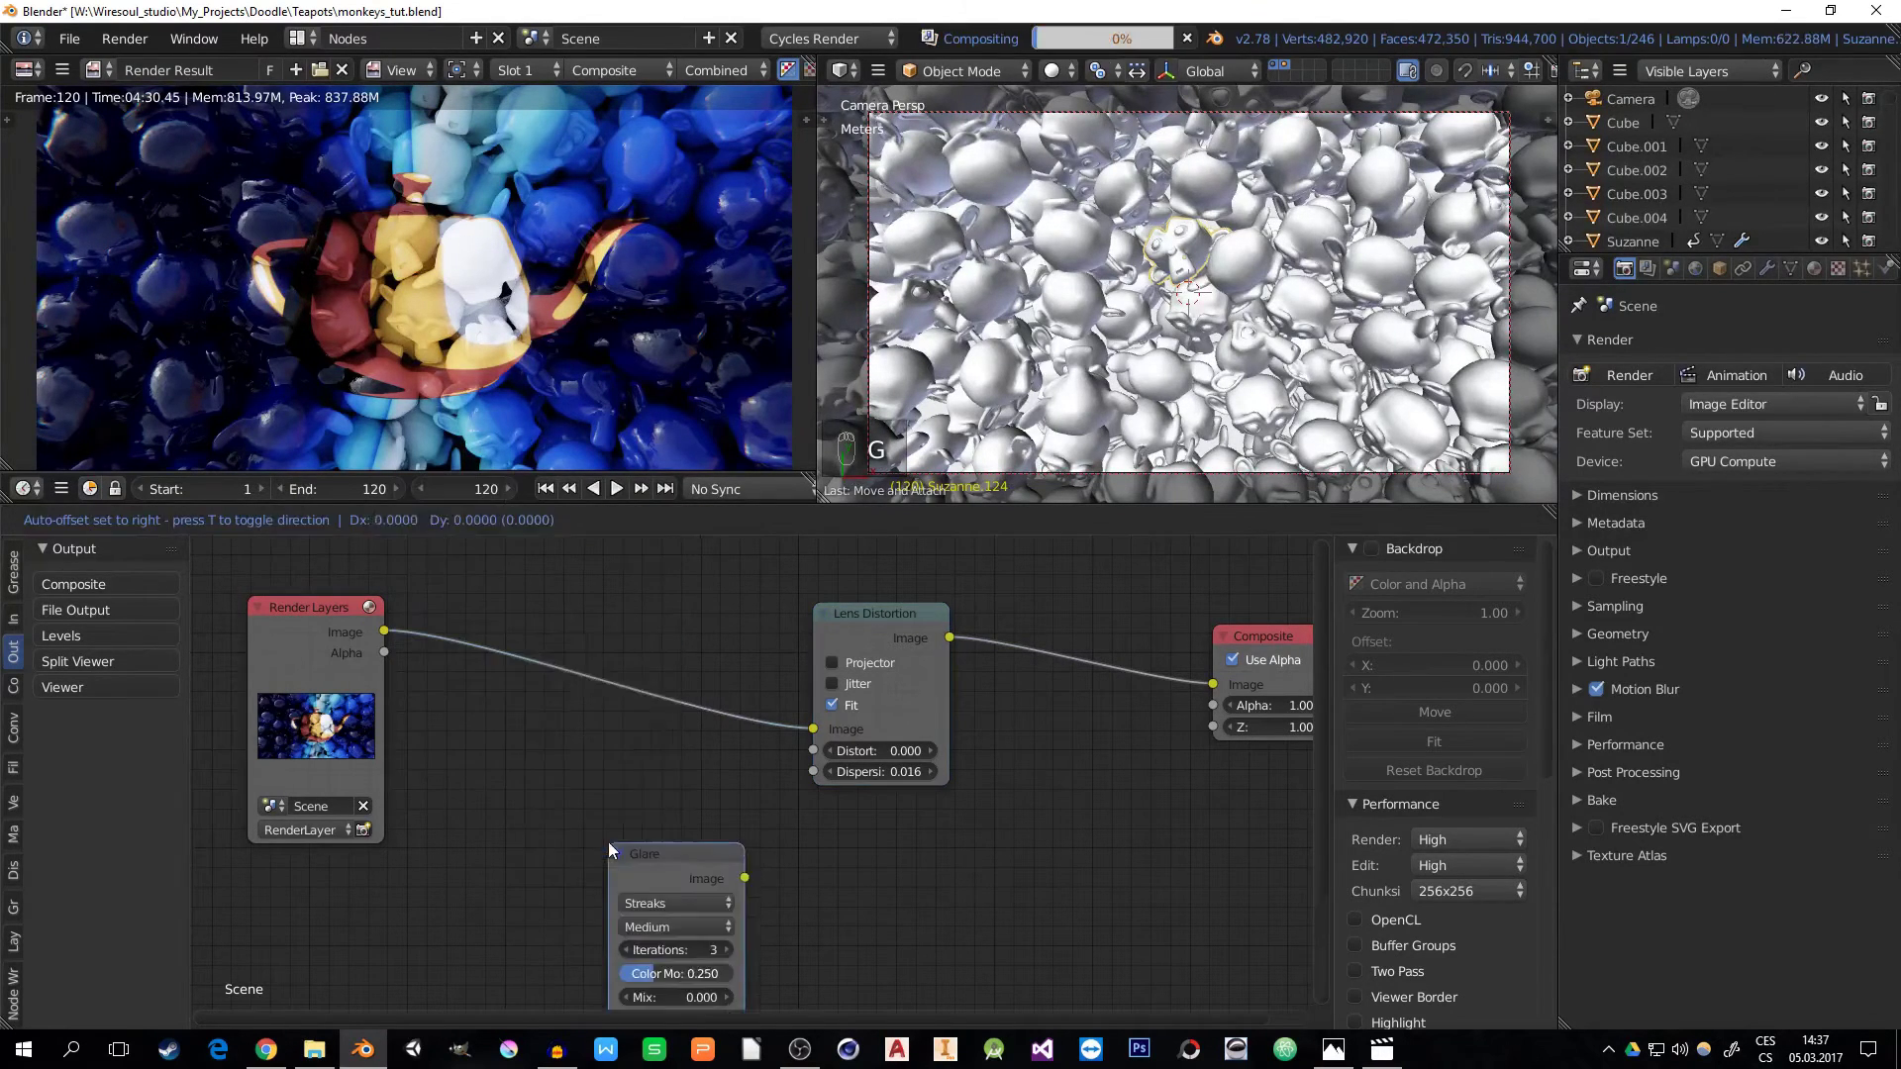
click(538, 566)
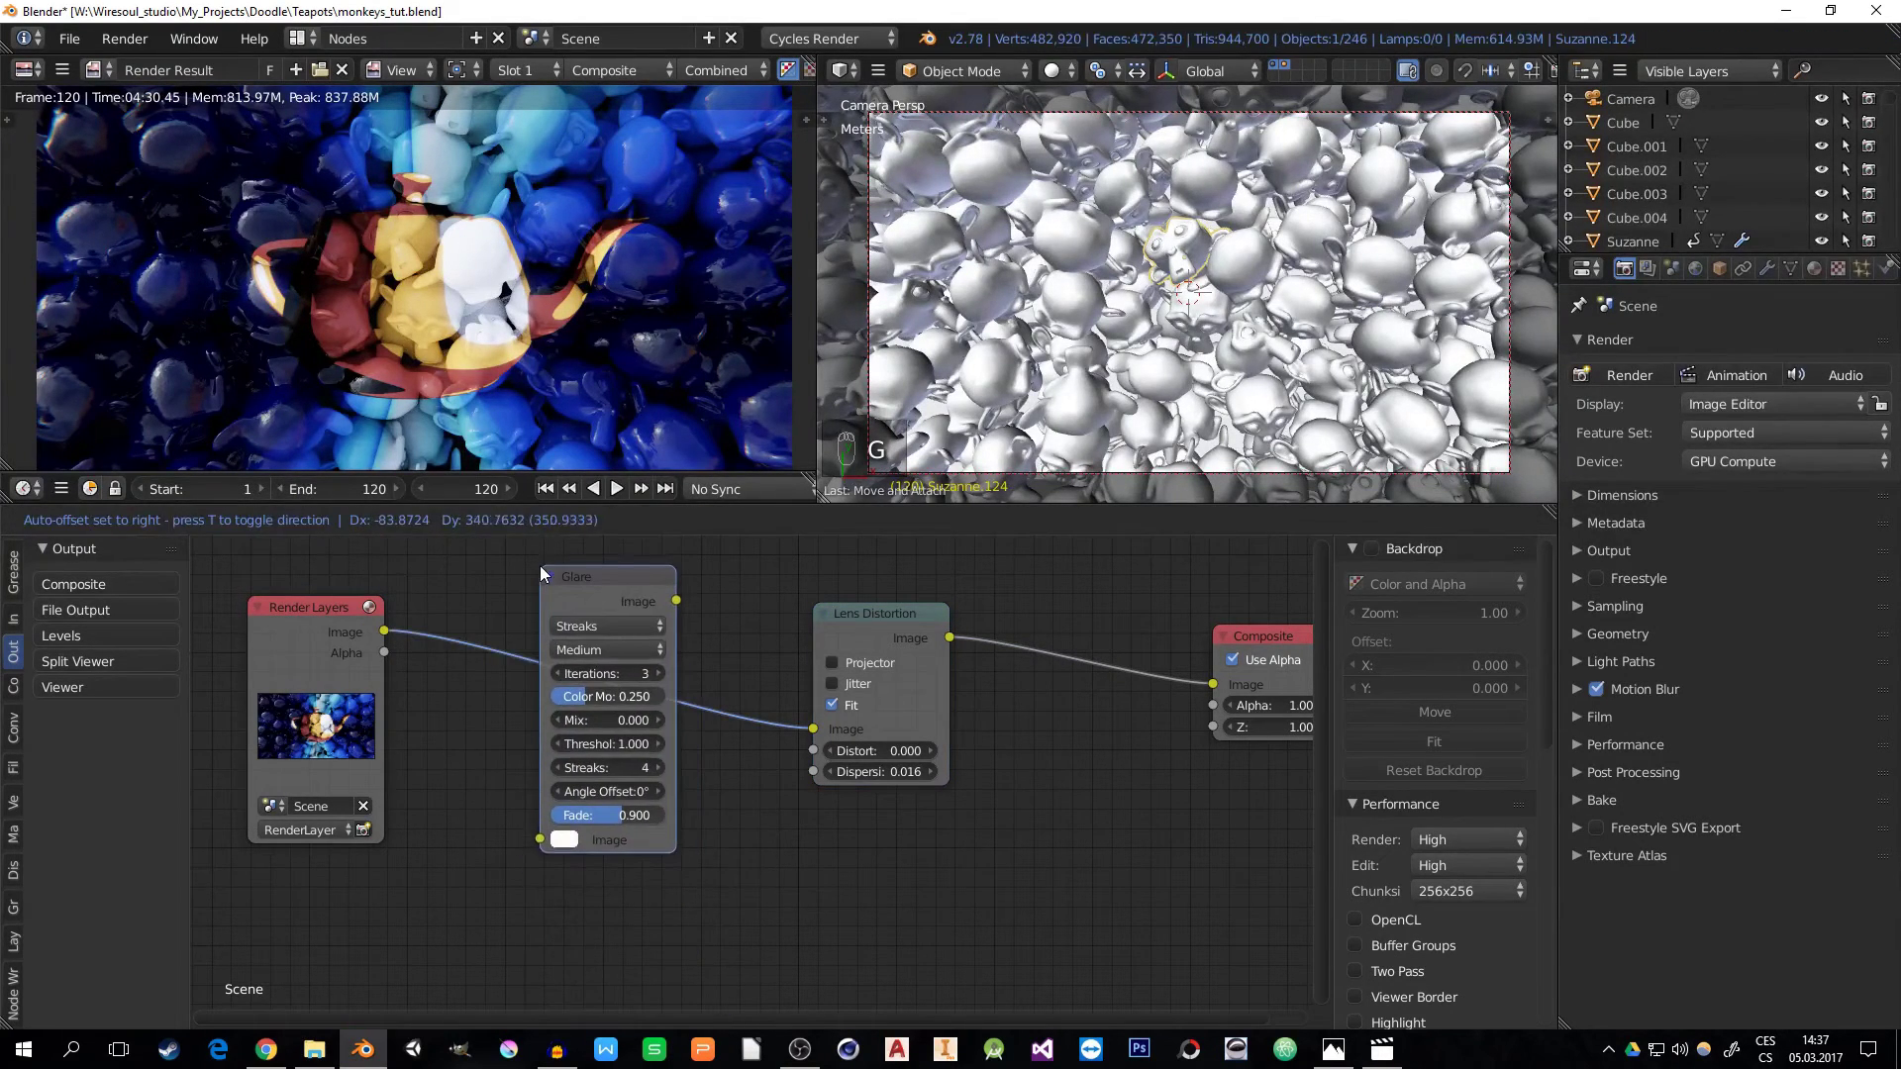
click(659, 767)
click(660, 766)
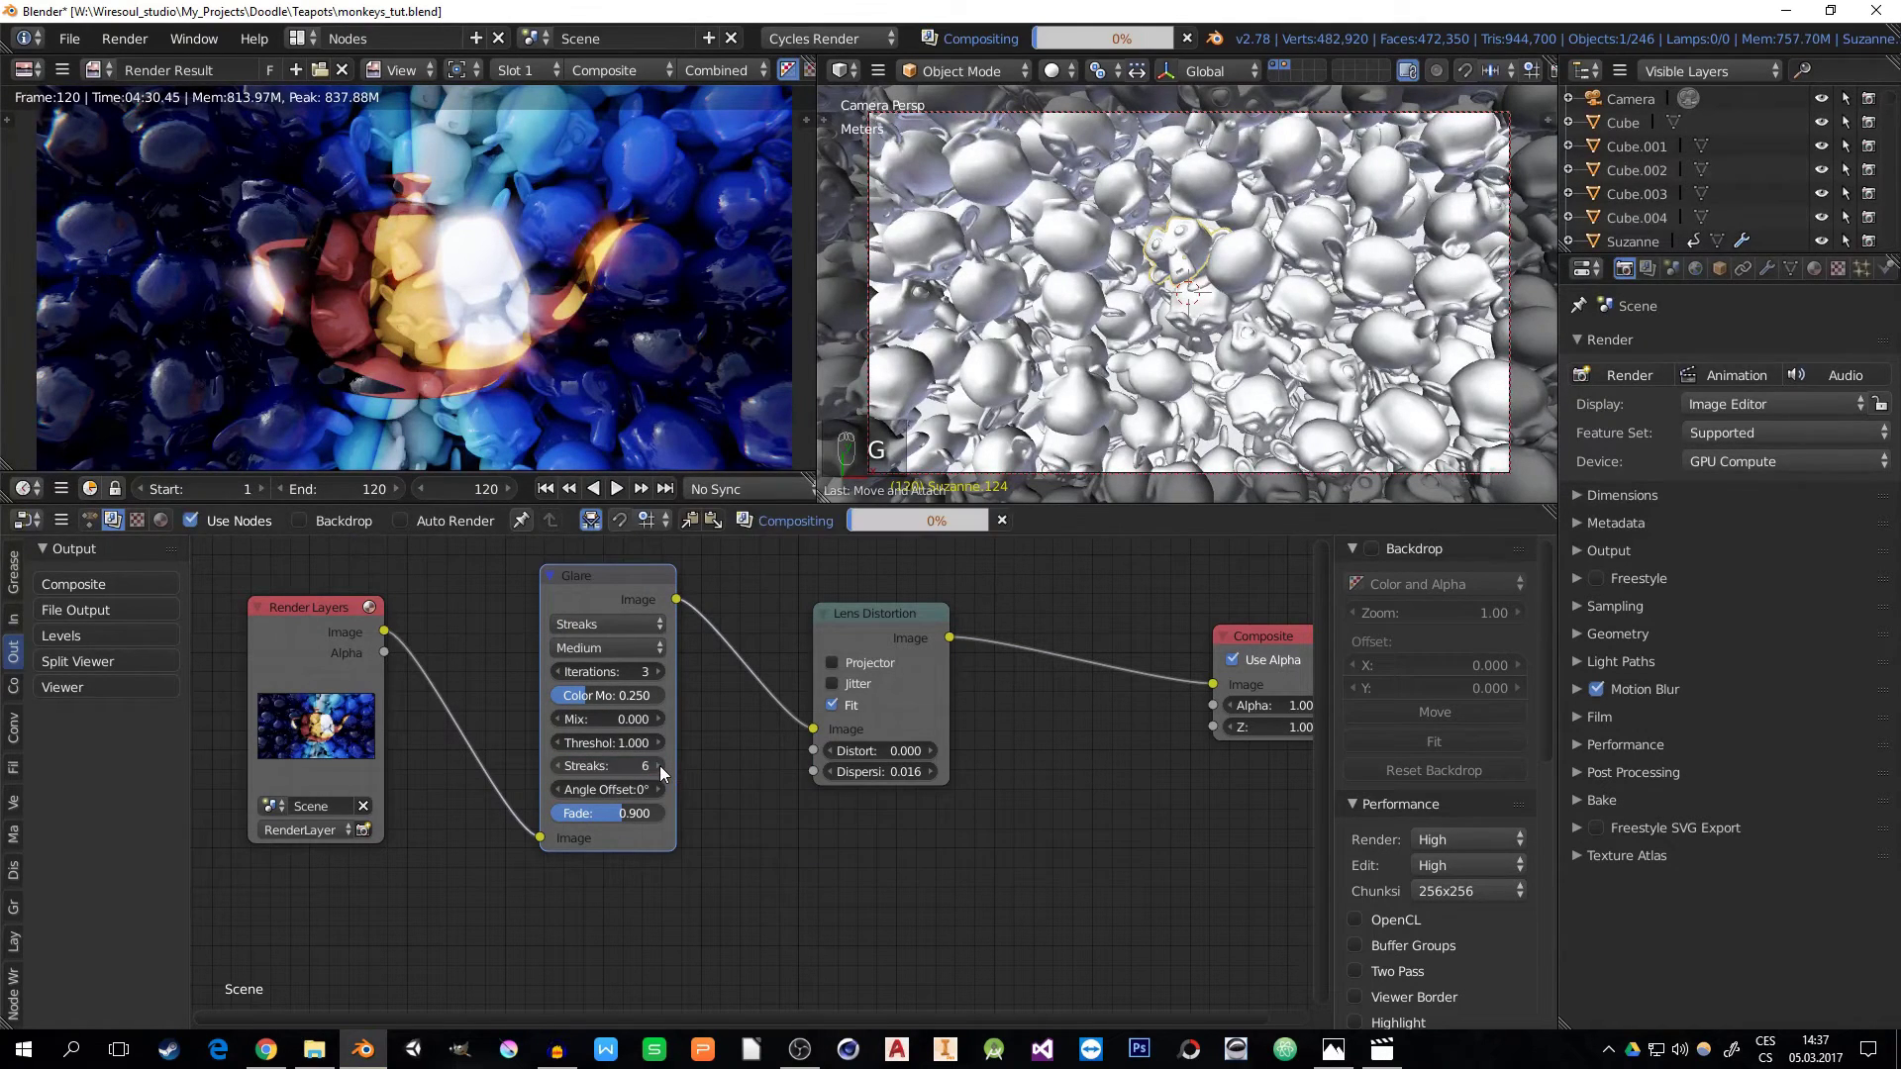
- Set the Glare node's fade to about 0.766, color modulation to about 0.677, mix to -0.3 and threshold to 0.8
drag(614, 819, 553, 820)
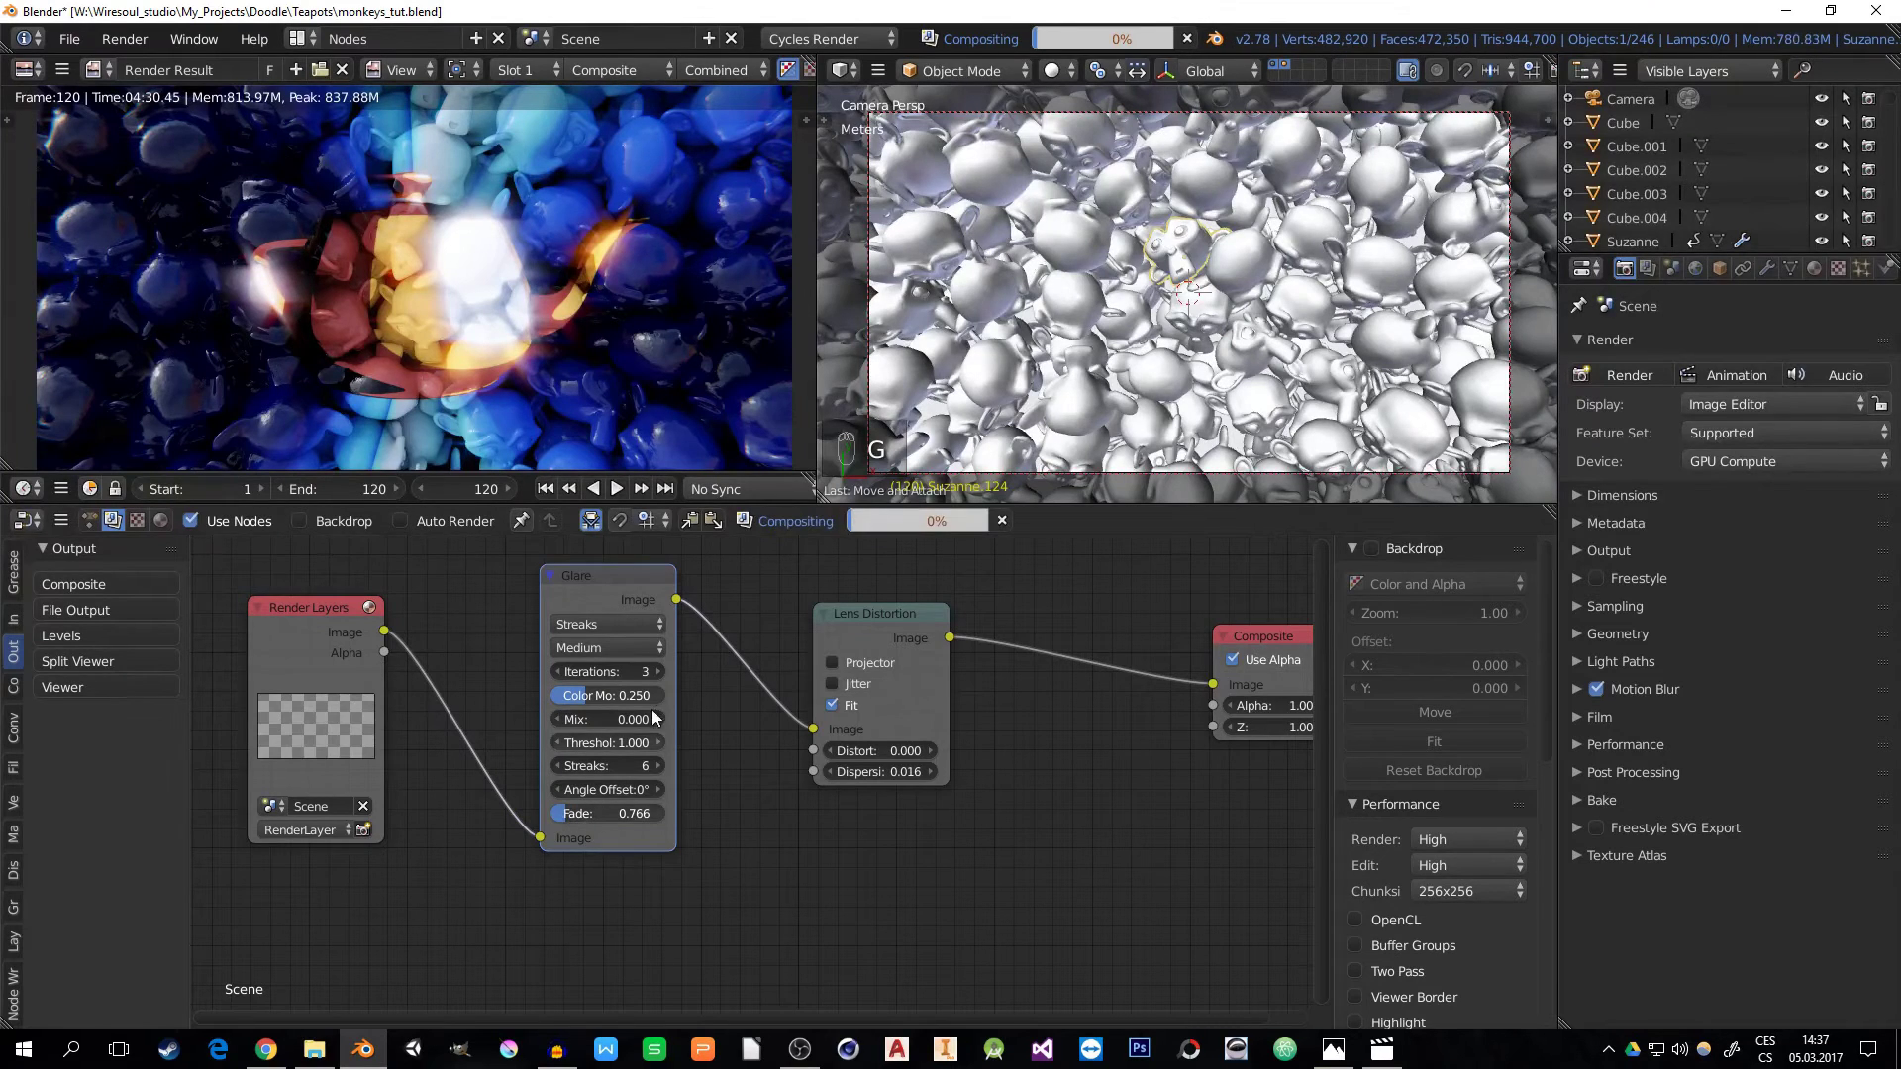
drag(616, 697, 666, 697)
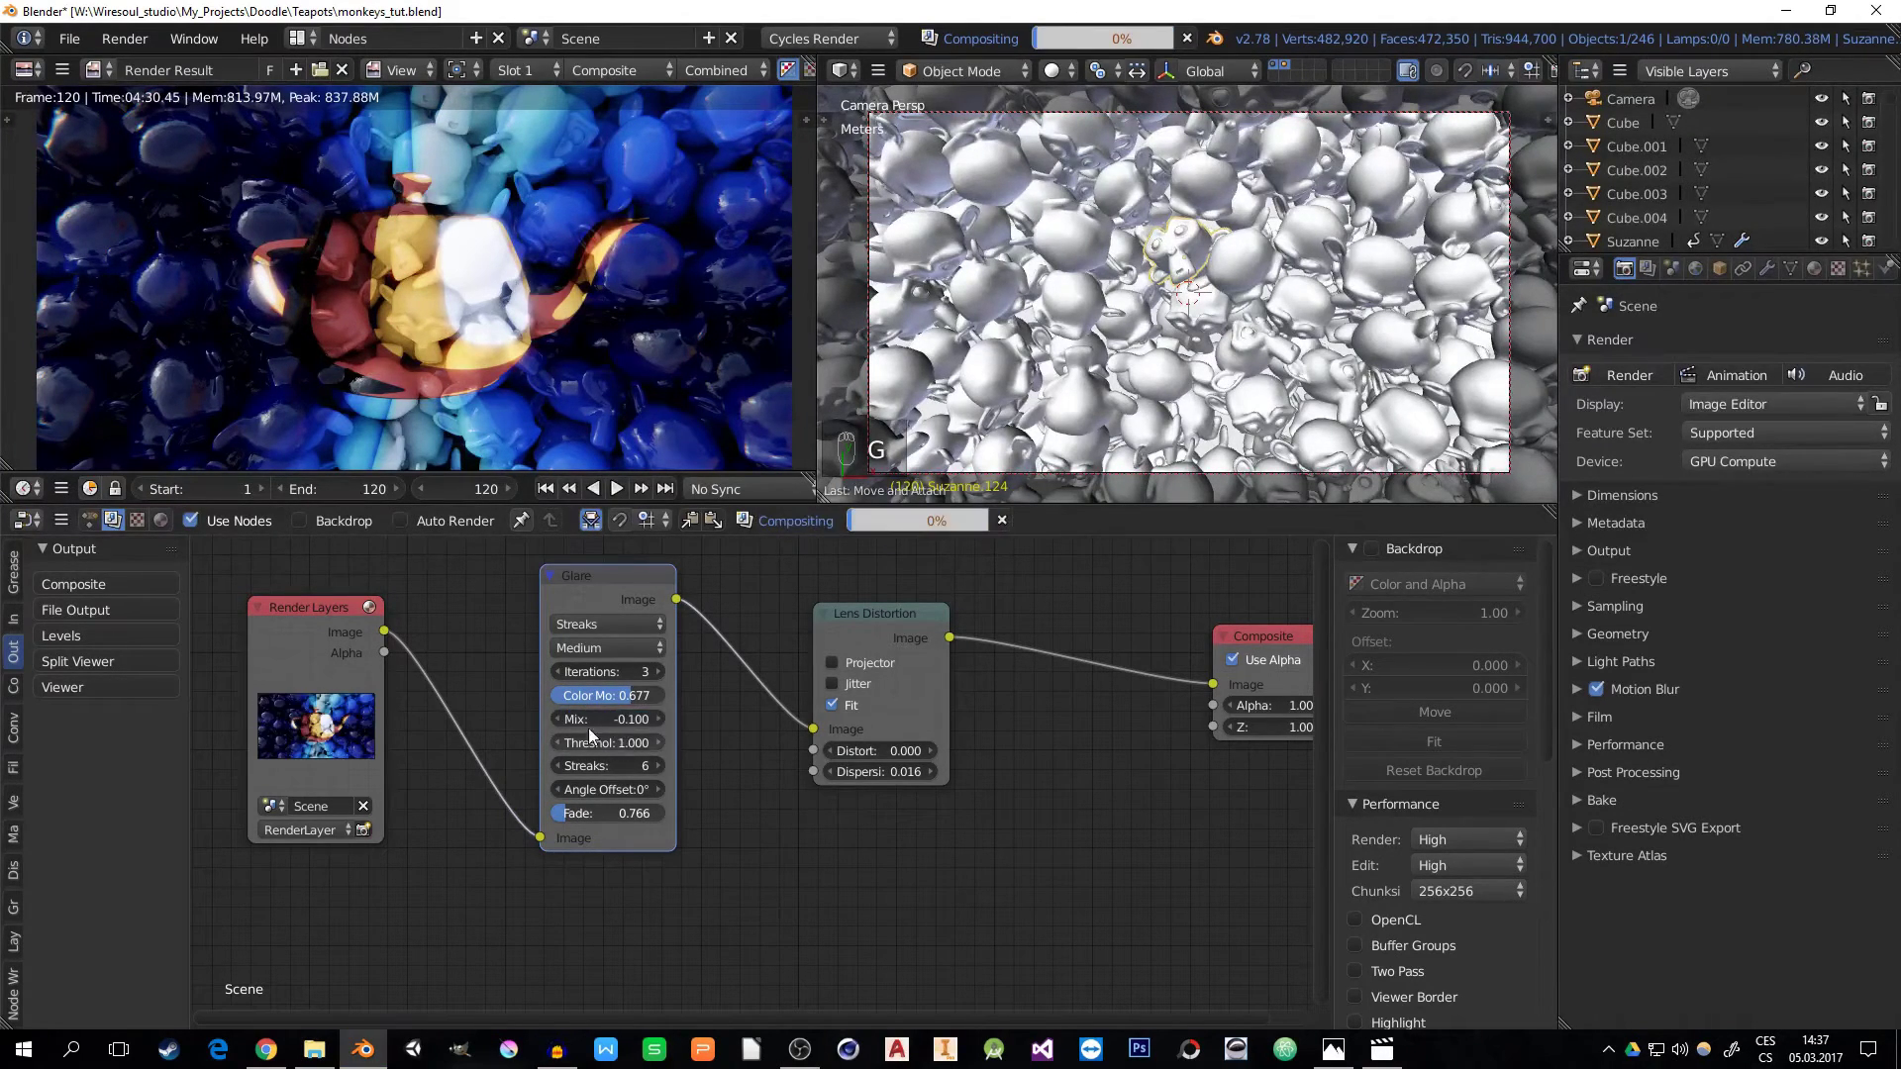
click(559, 720)
click(559, 721)
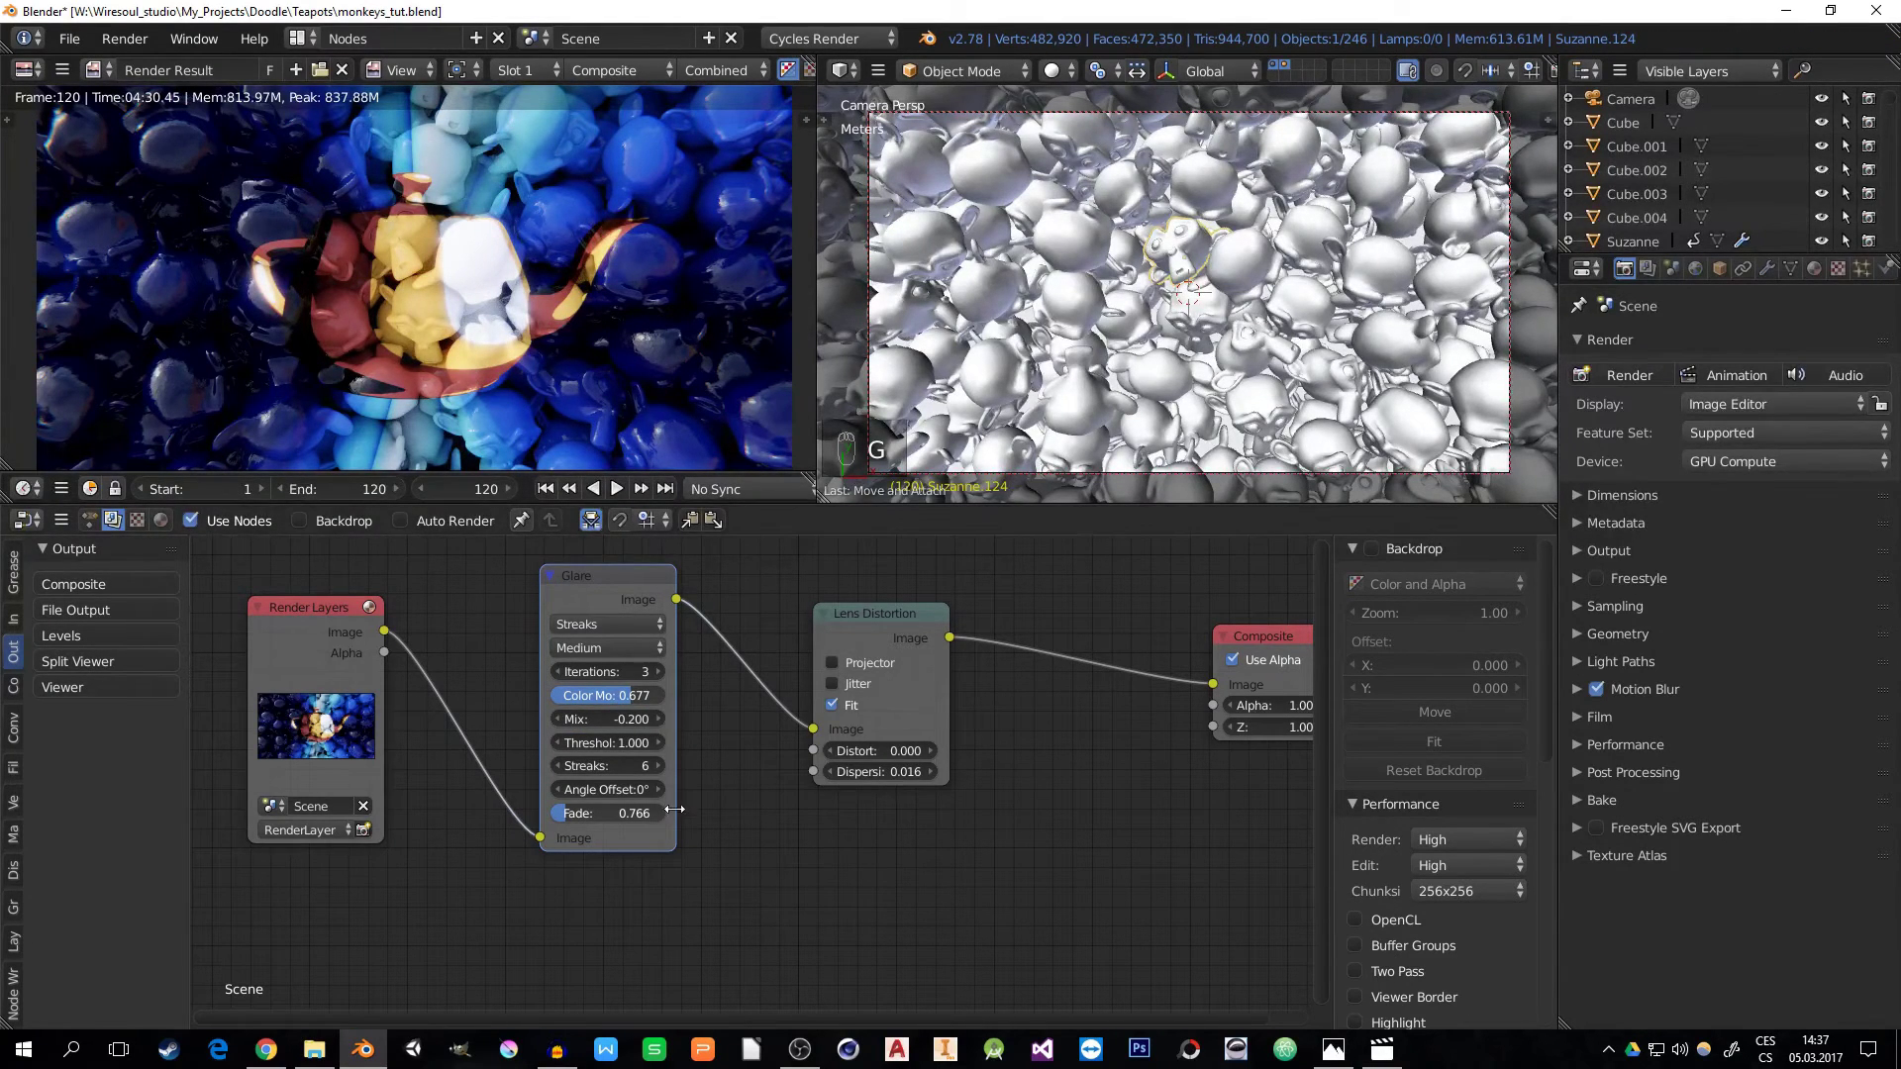
click(557, 745)
click(556, 744)
click(557, 720)
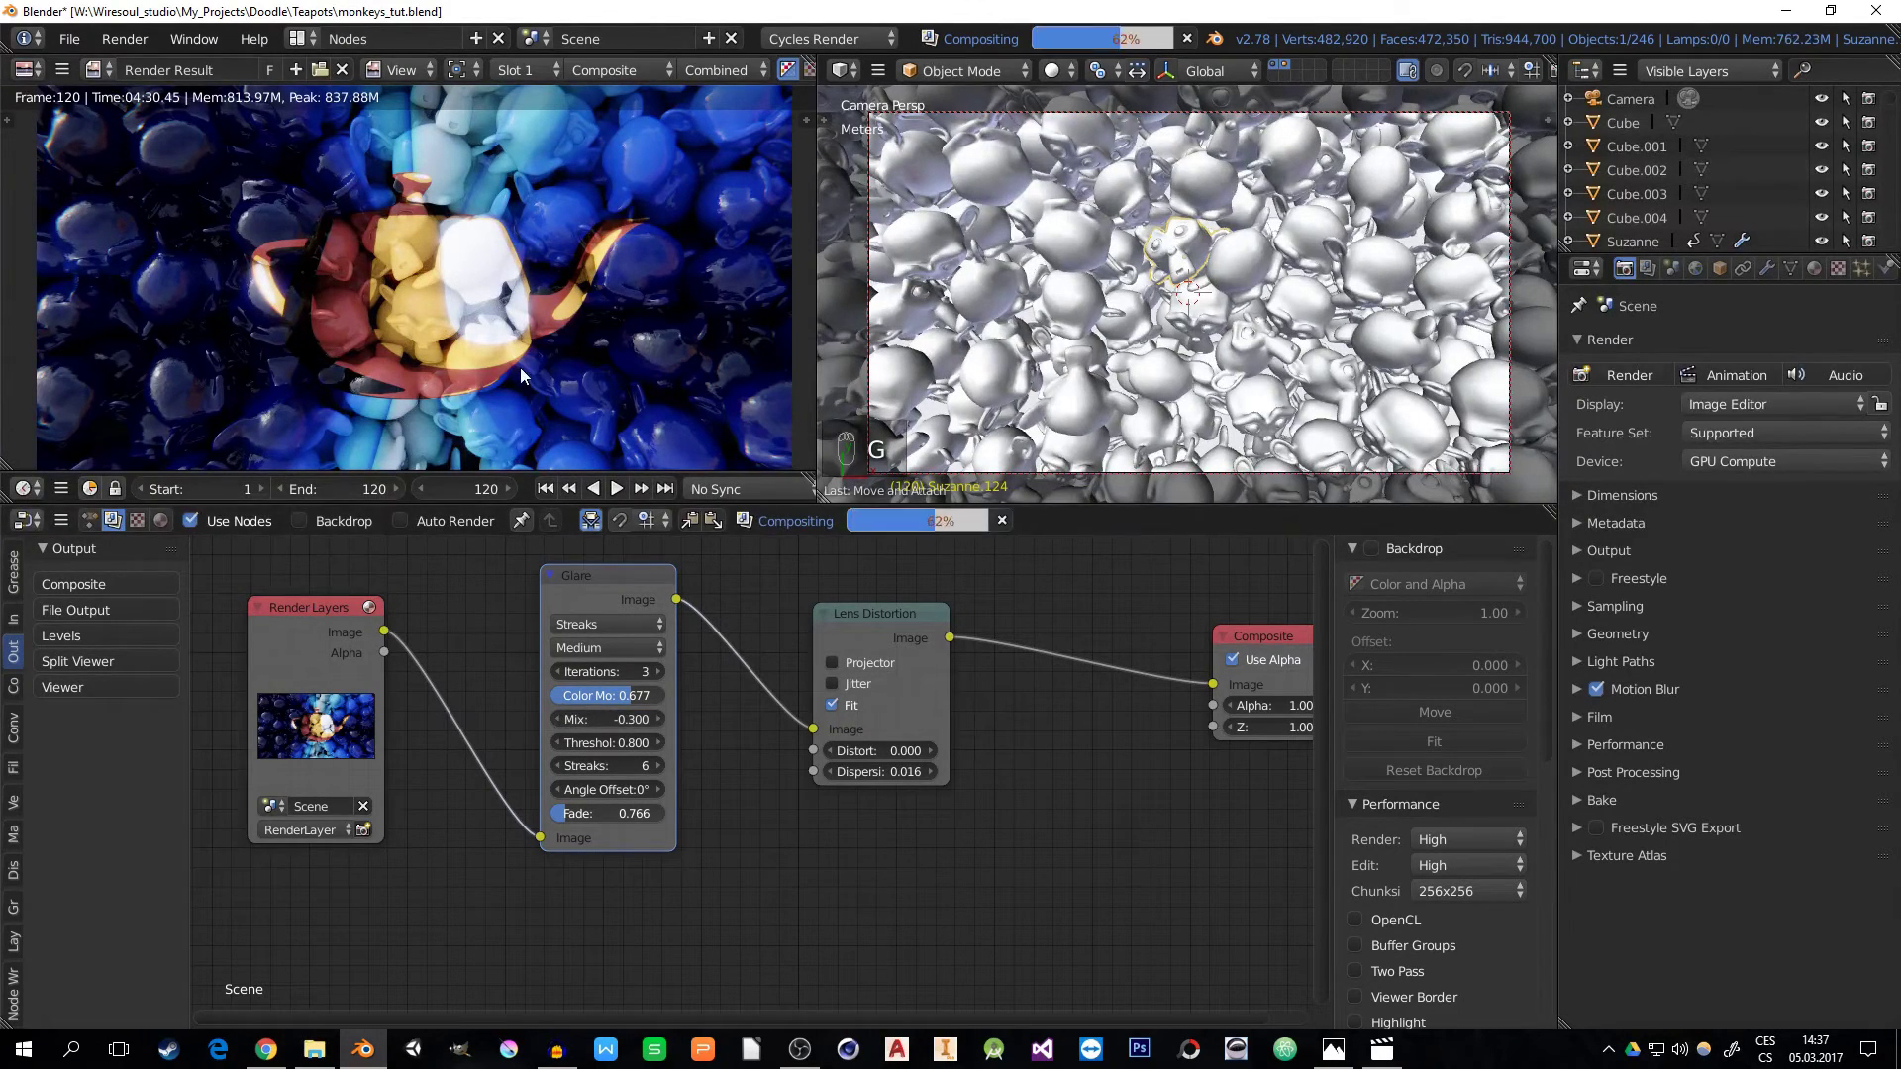
- Move the Render Layers node lower and add a second Lens Distortion node beneath the Glare node
mouse_move(703, 739)
middle_down()
mouse_move(709, 692)
mouse_move(715, 745)
mouse_move(677, 763)
middle_up()
scroll(747, 800, down, 2)
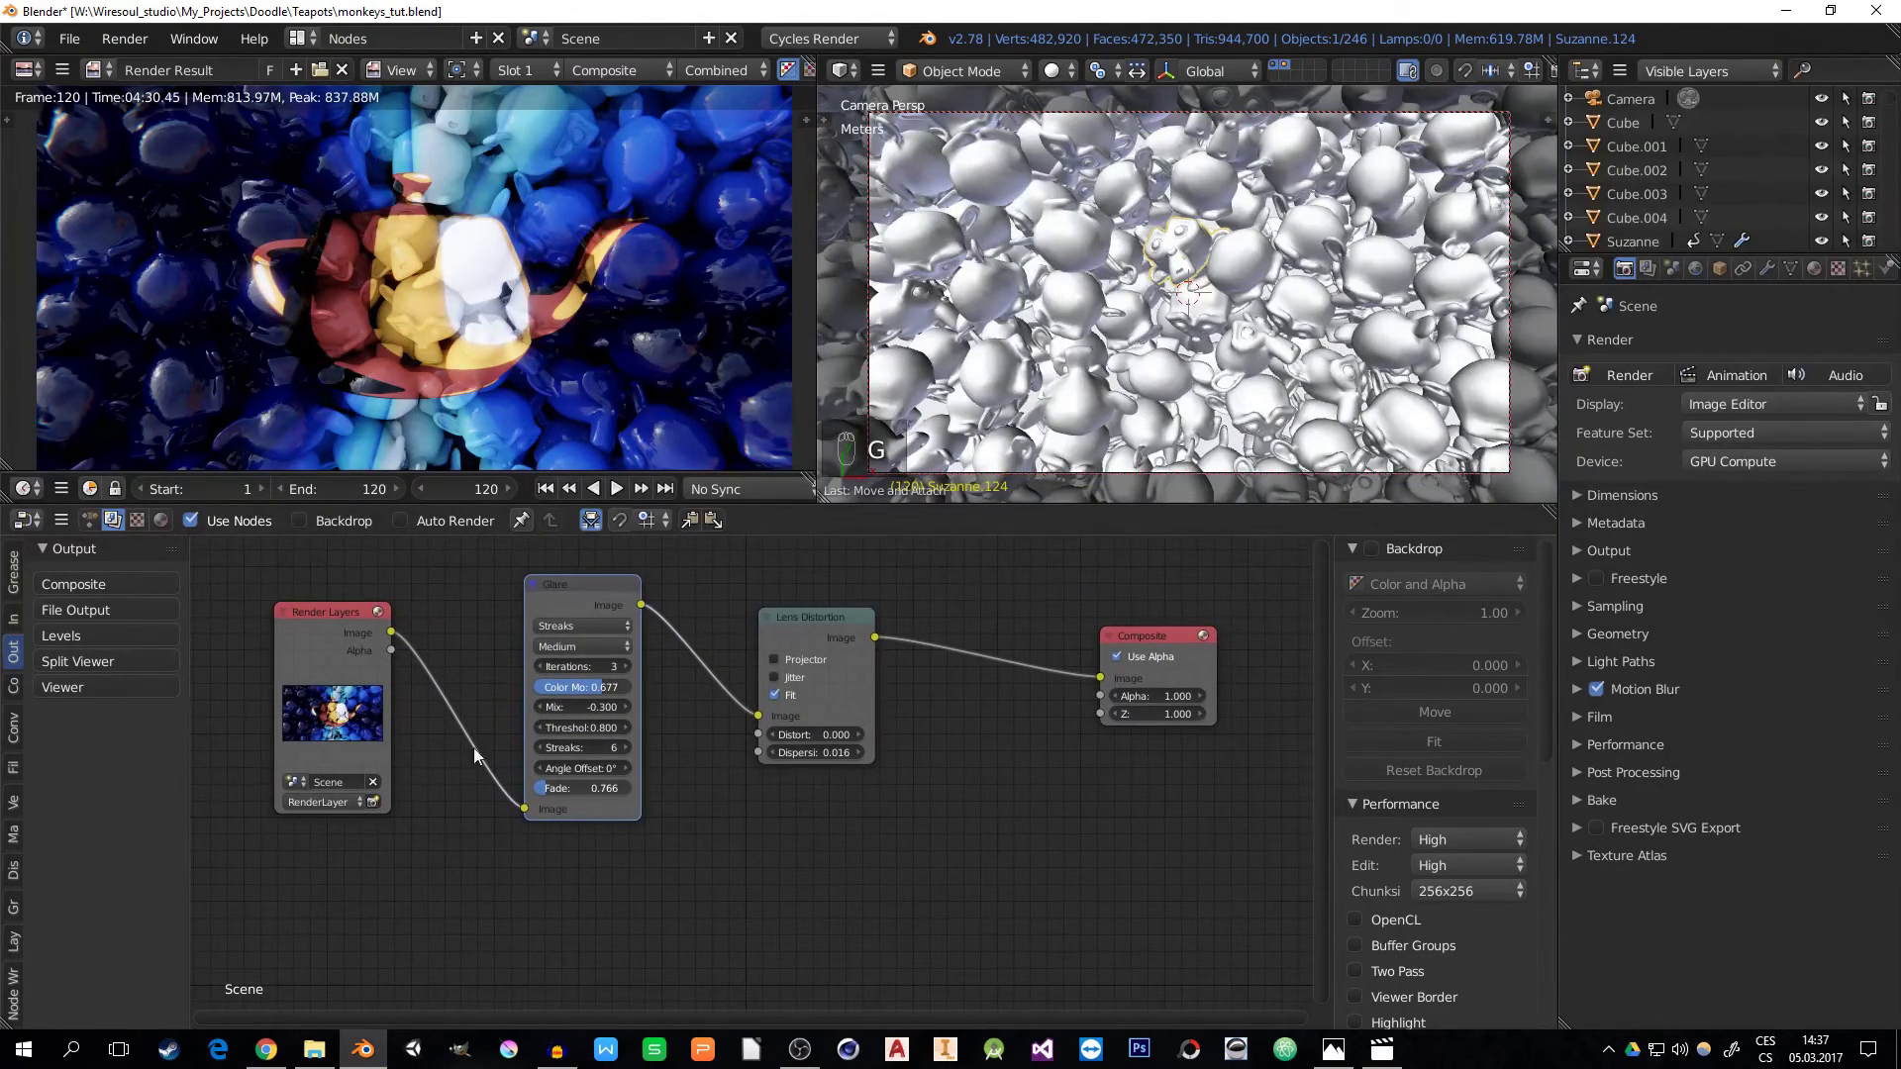
drag(314, 621, 278, 726)
middle_drag(516, 858, 536, 746)
key(shift+a)
mouse_move(497, 761)
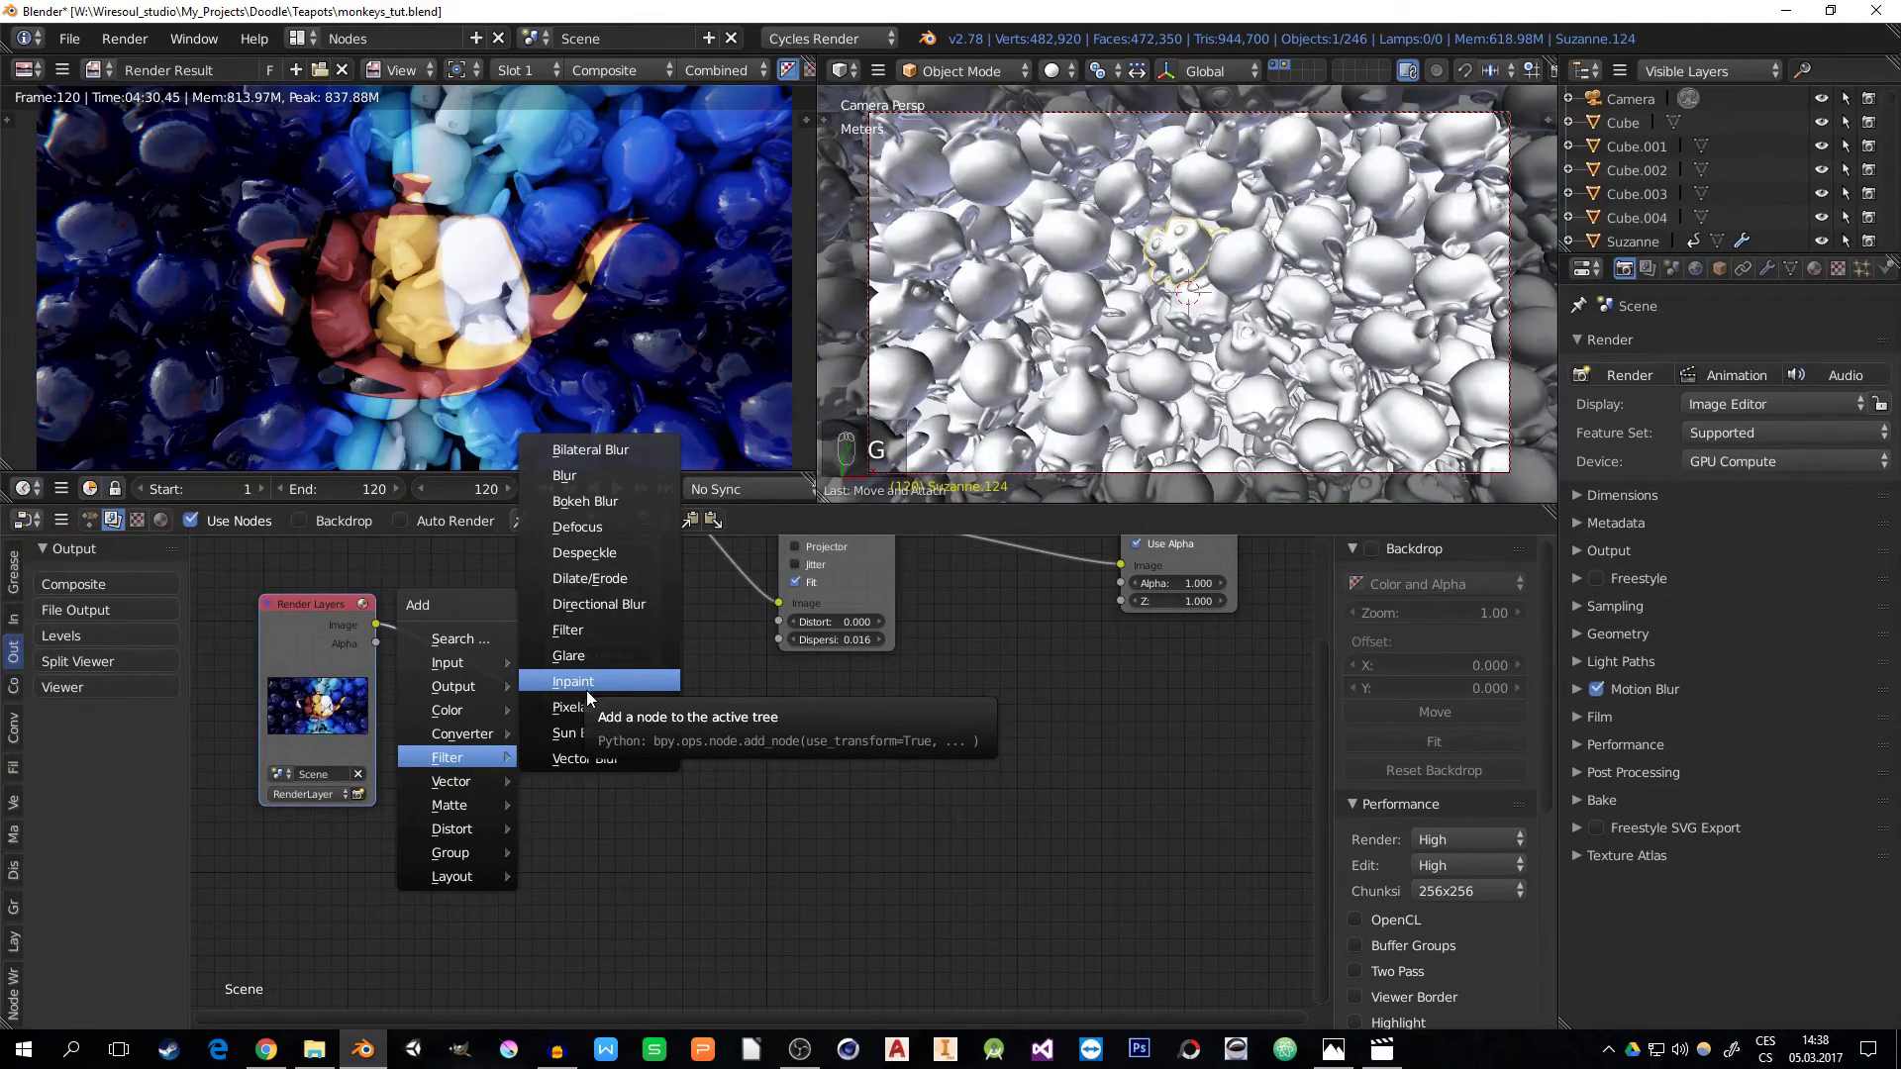
mouse_move(485, 829)
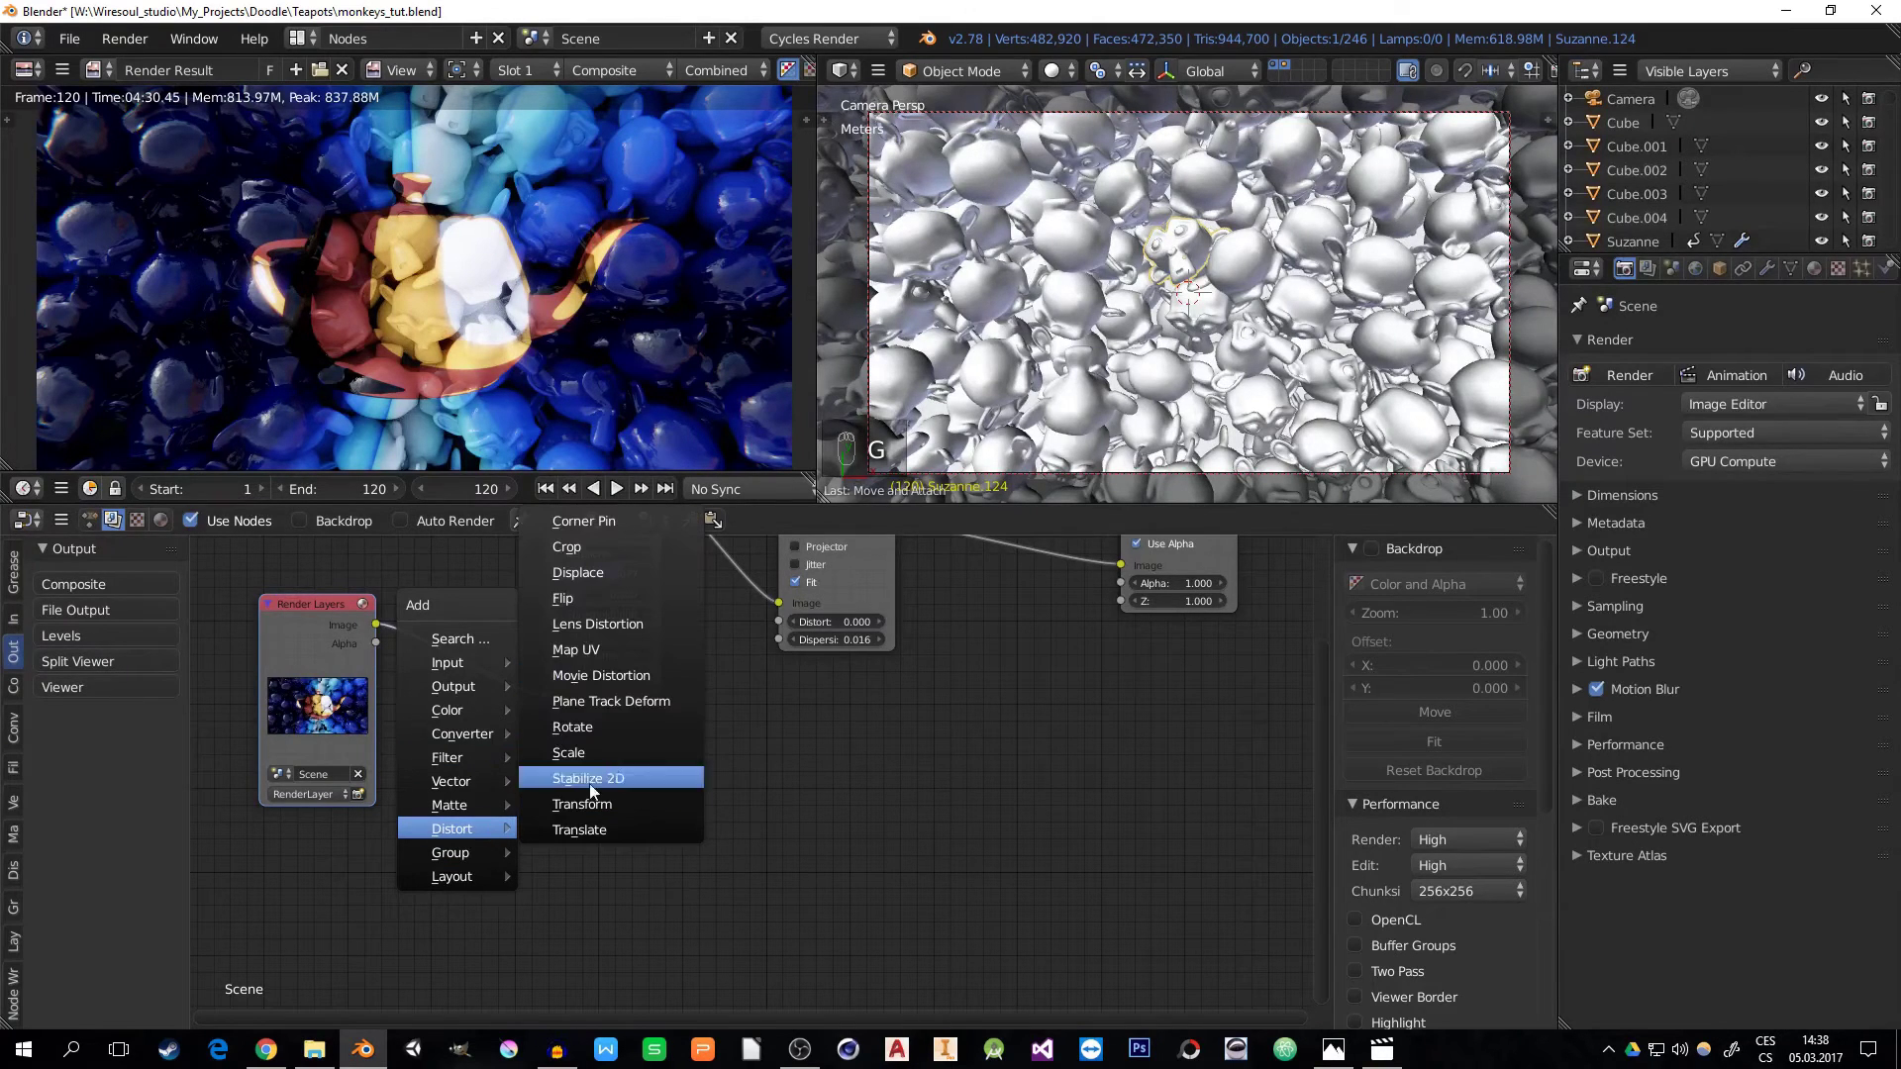
click(623, 624)
click(554, 744)
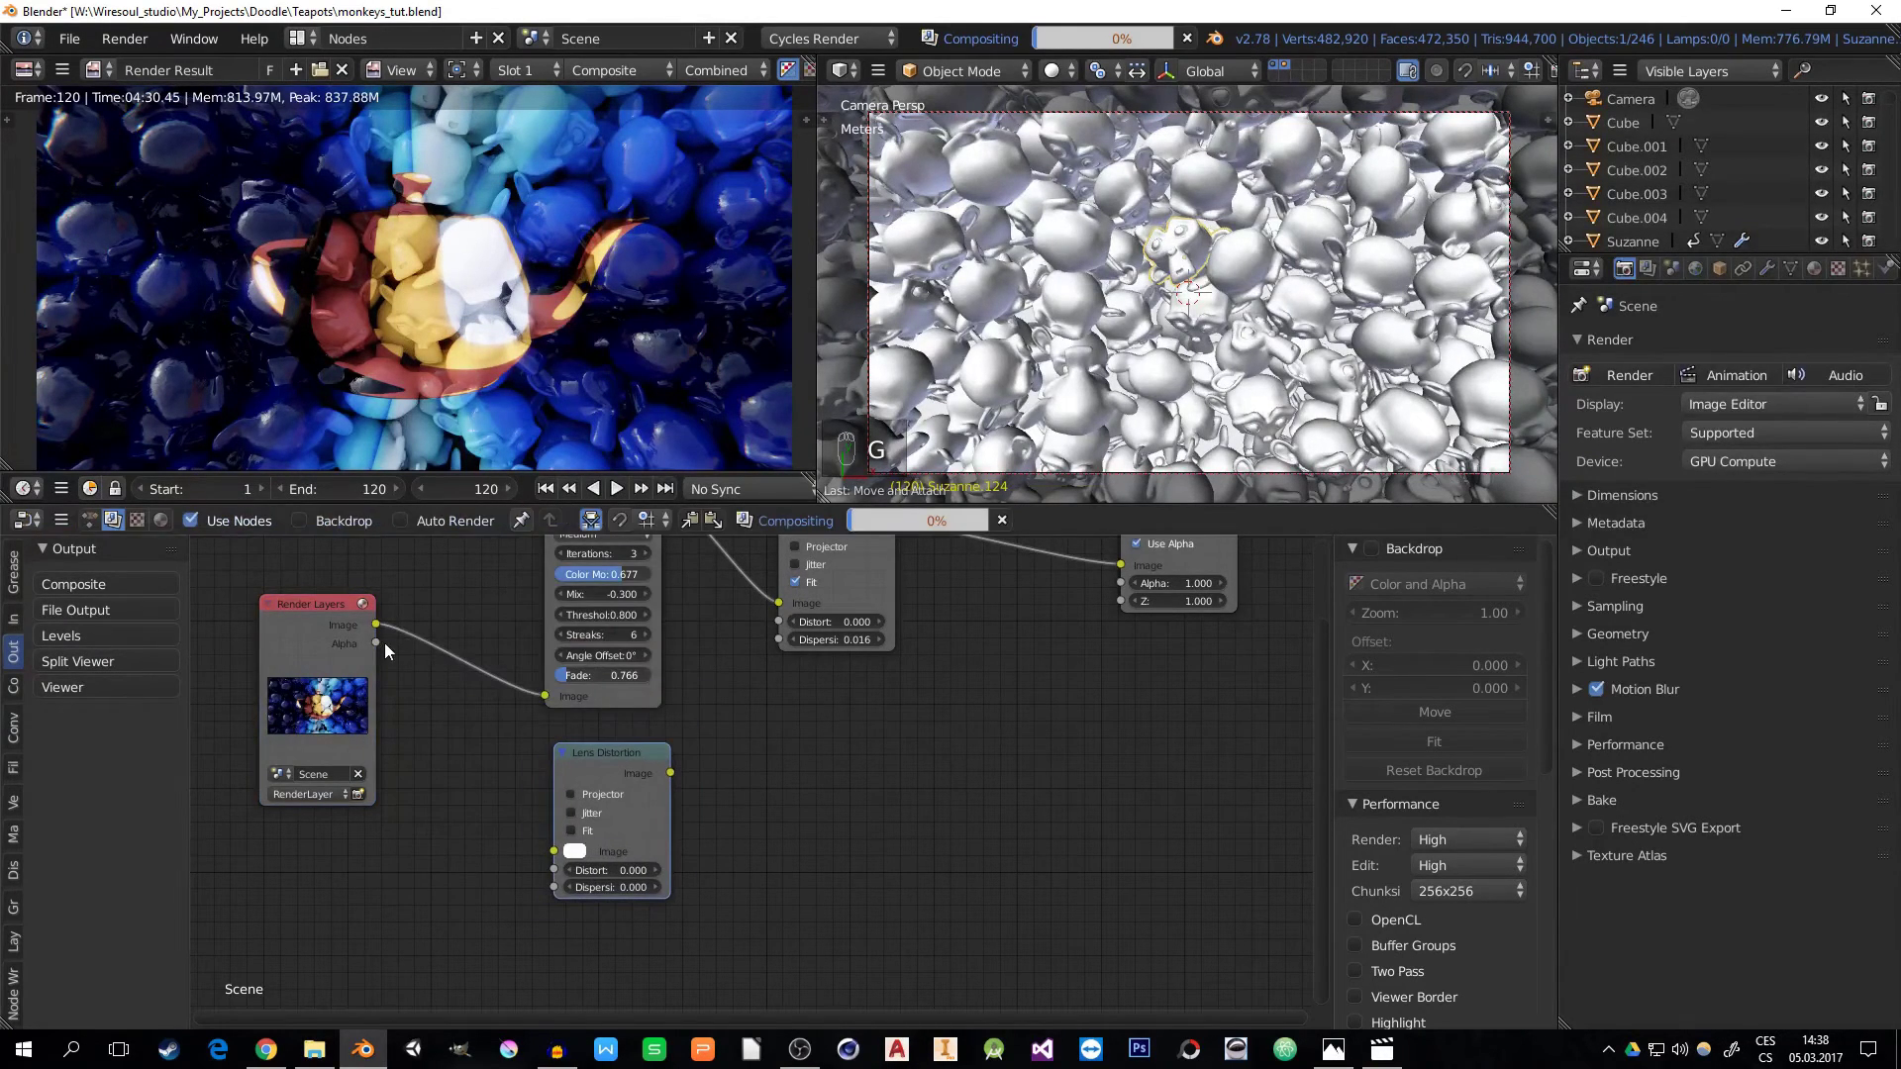
- Connect the Render Layers Alpha output to the second Lens Distortion node's Image input and set its distortion to 1
drag(378, 642, 553, 850)
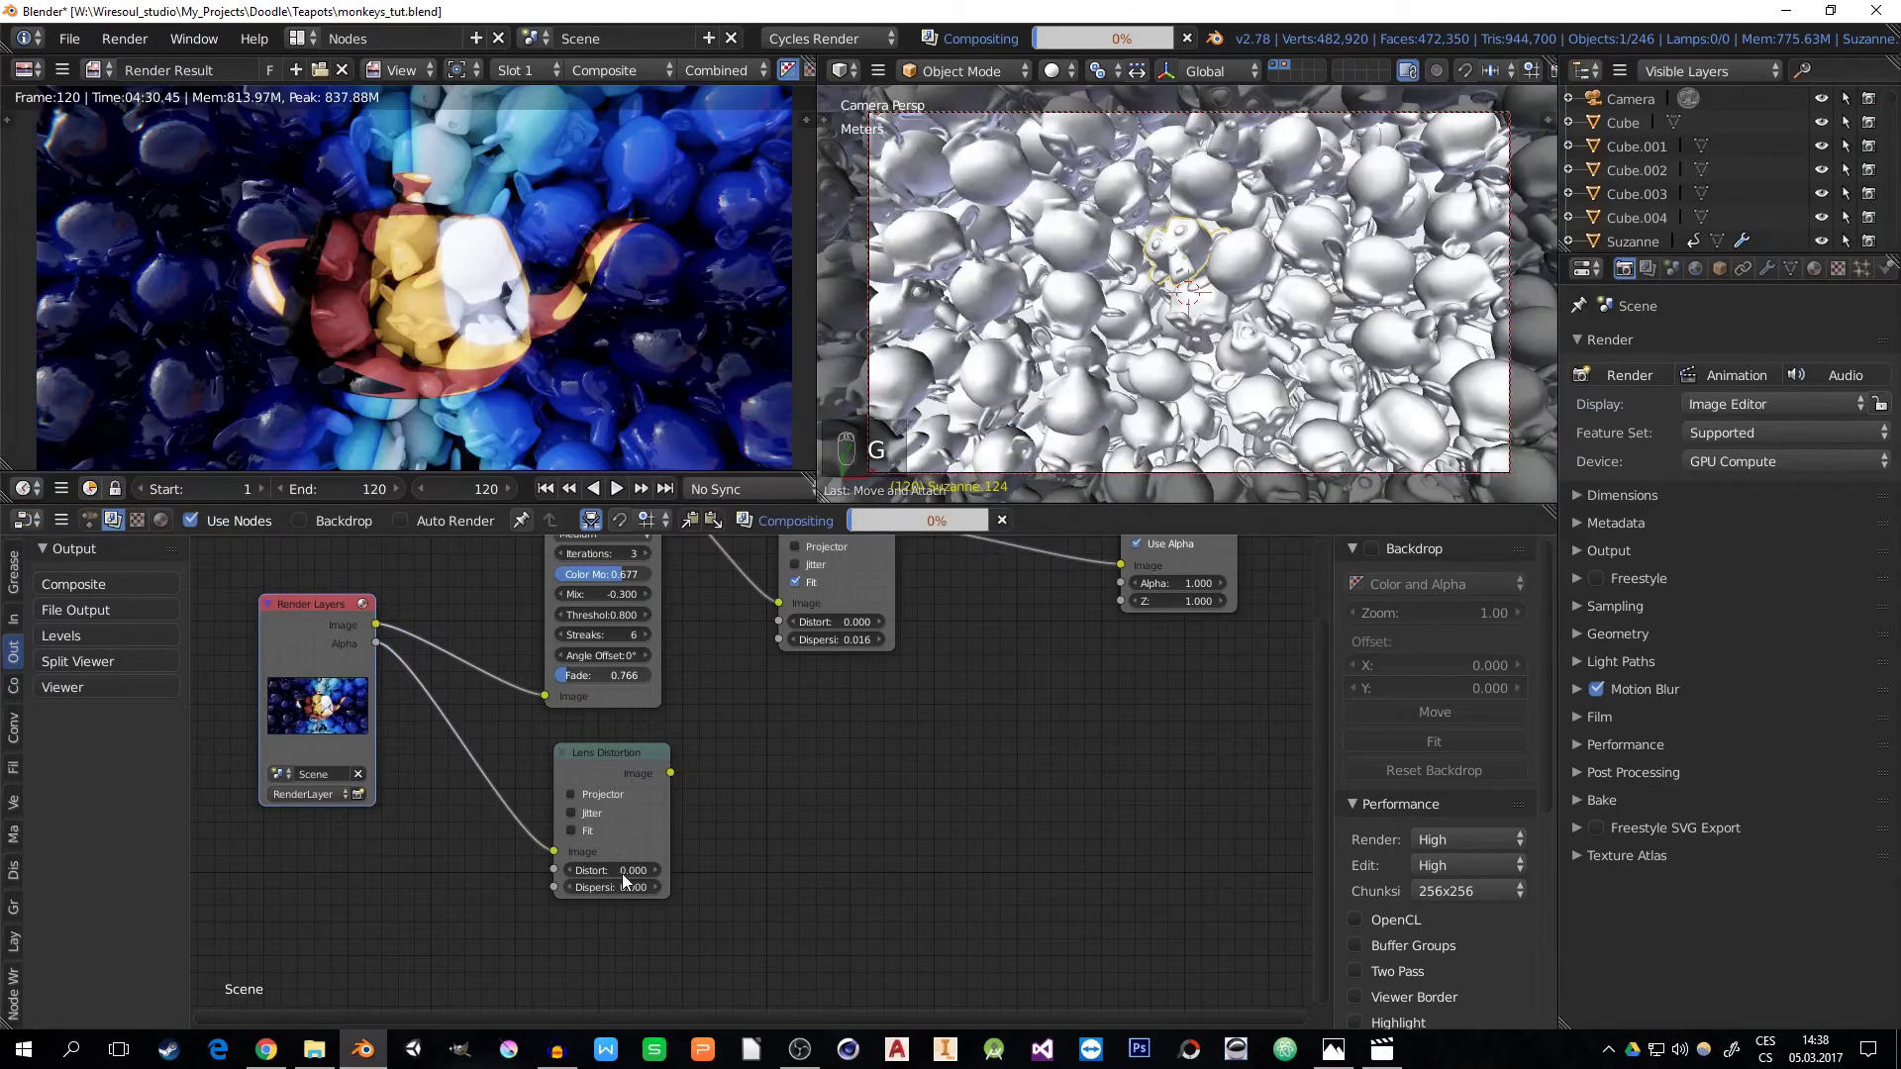
double_click(619, 870)
text(1)
key(Return)
- Add a Math node beside the second Lens Distortion node
key(shift+a)
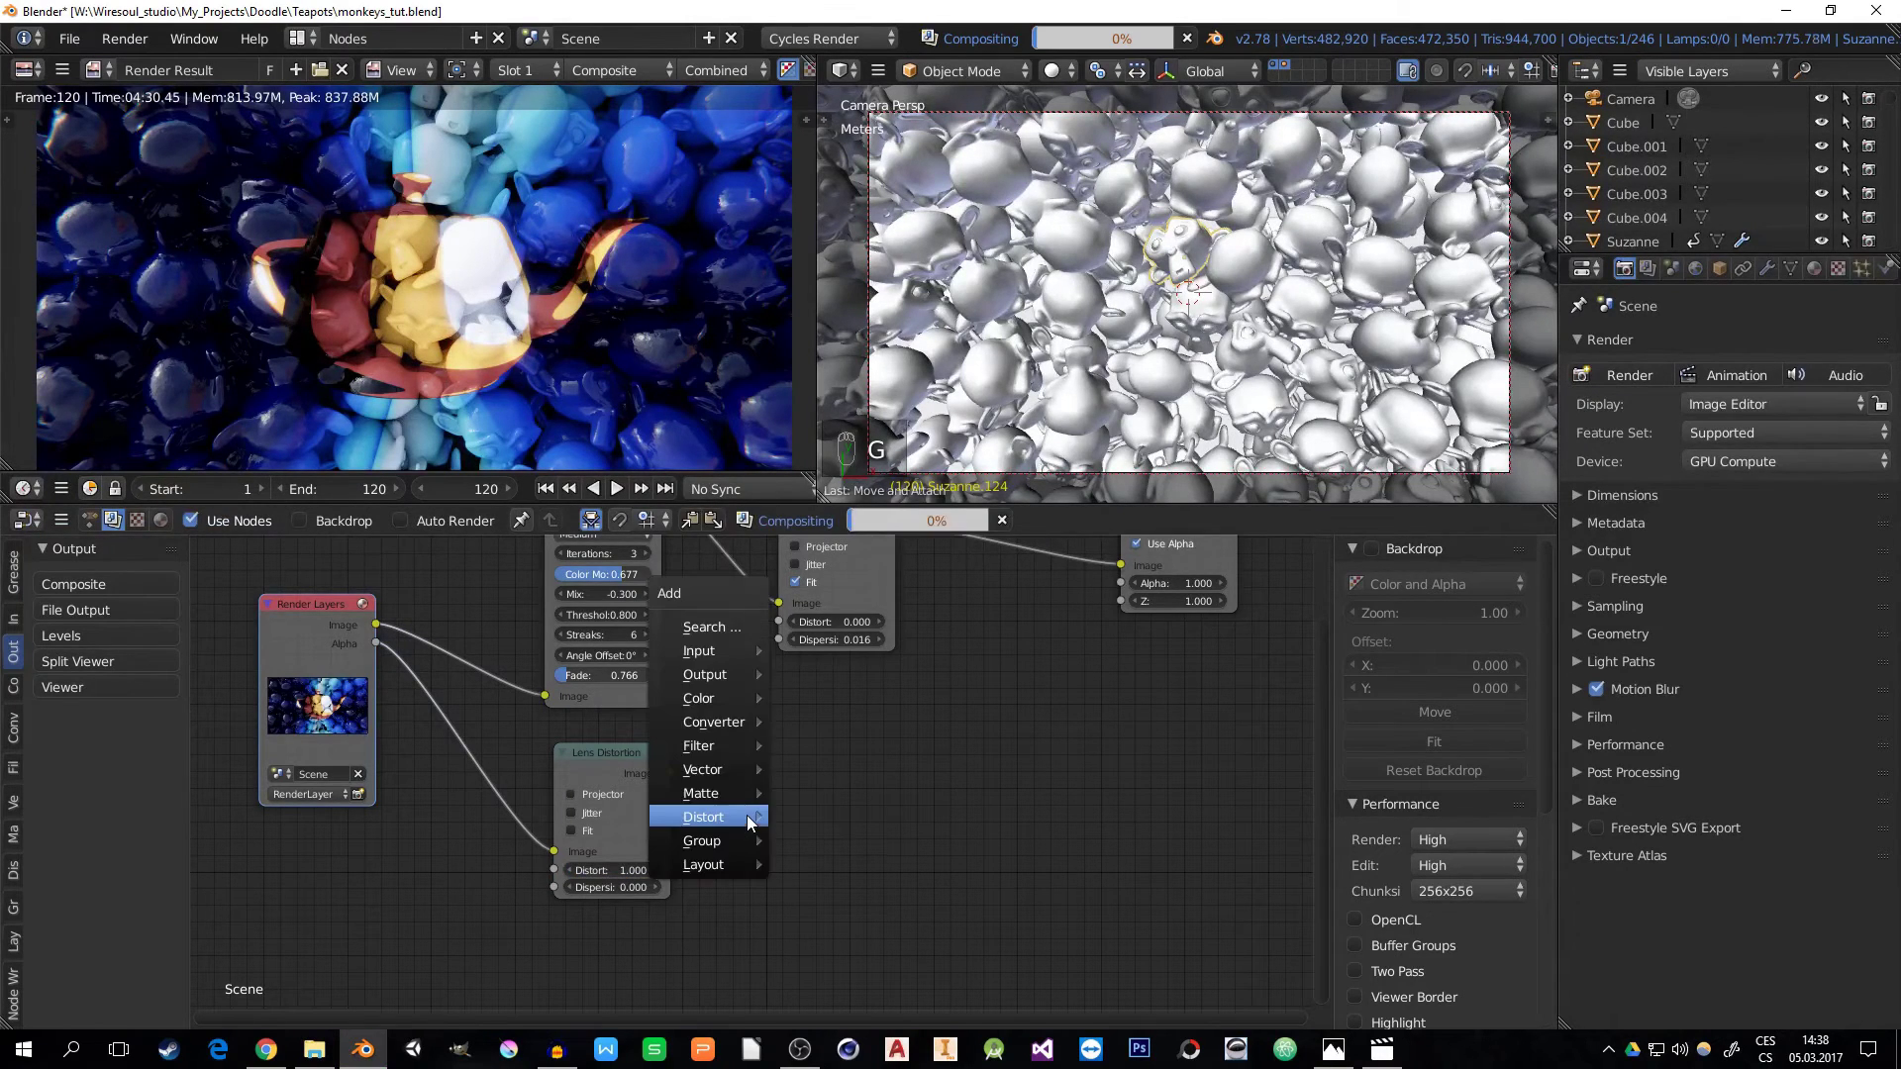
mouse_move(741, 721)
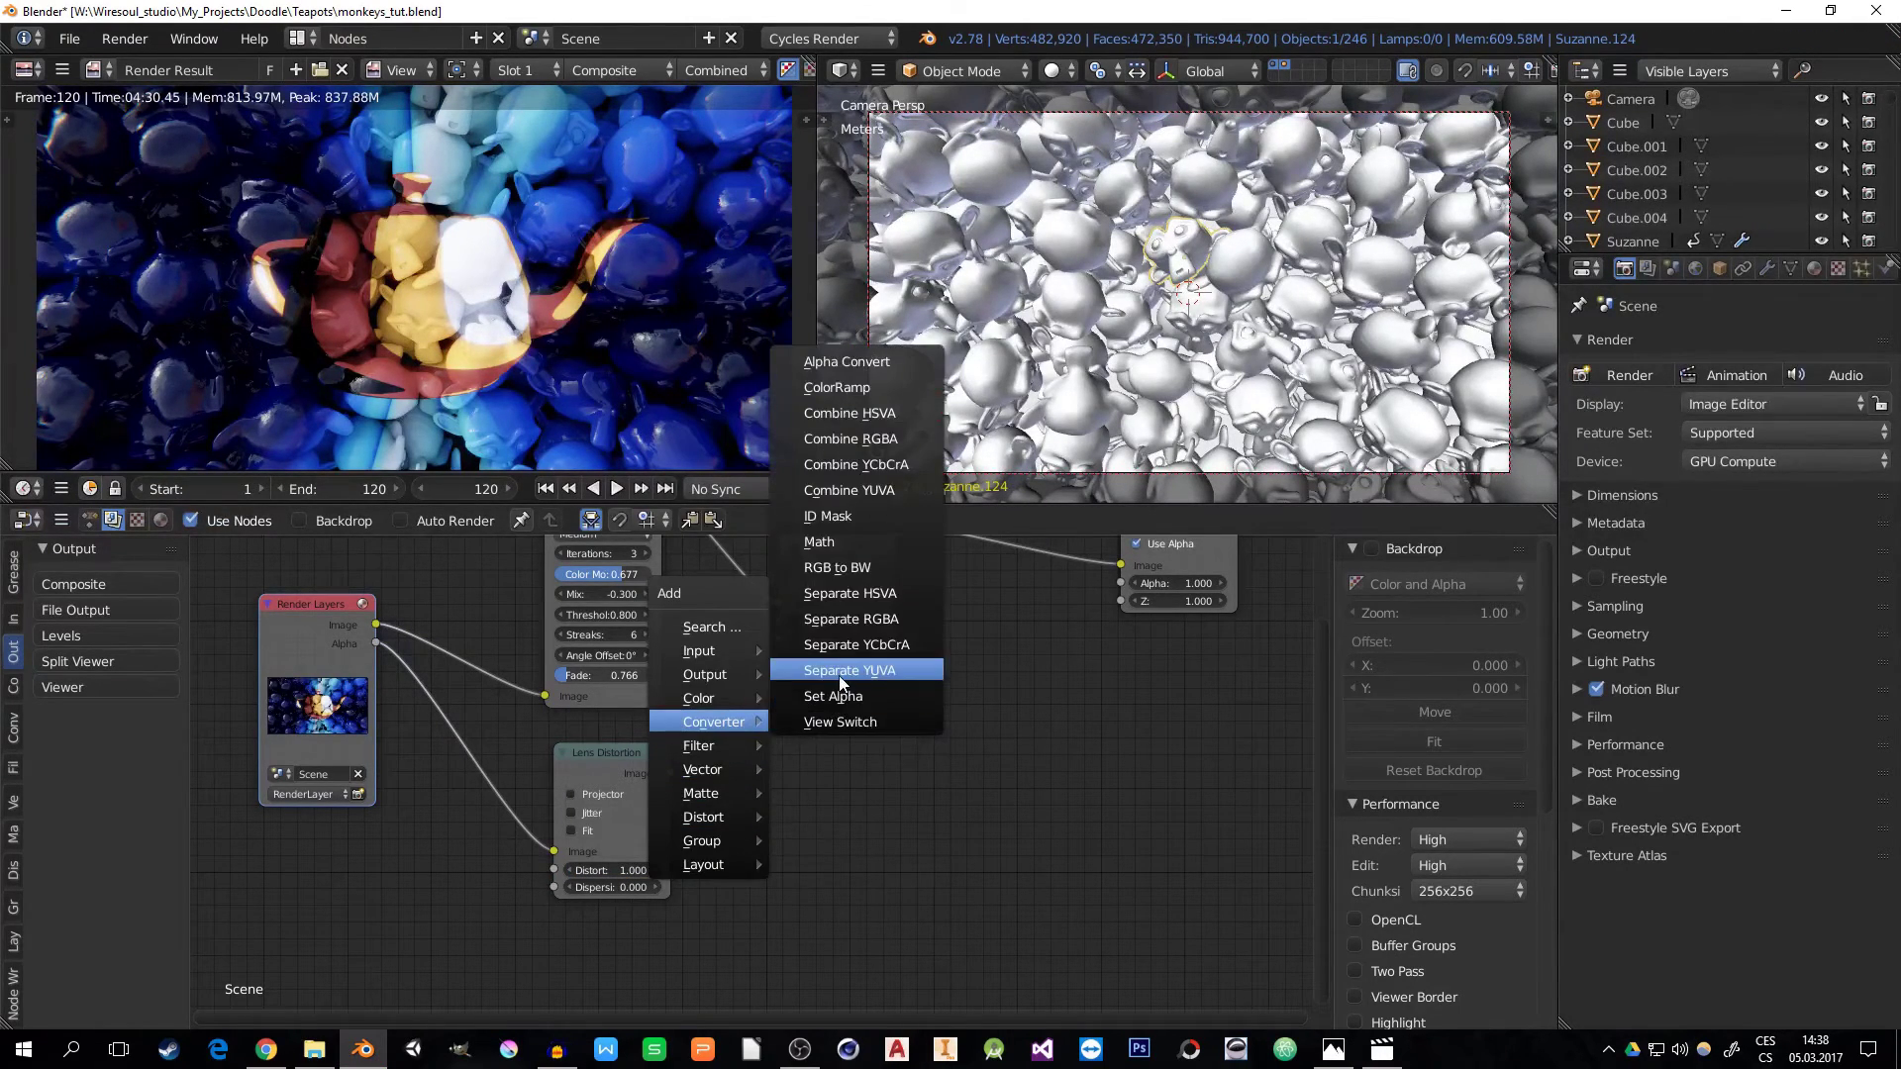
key(m)
click(693, 744)
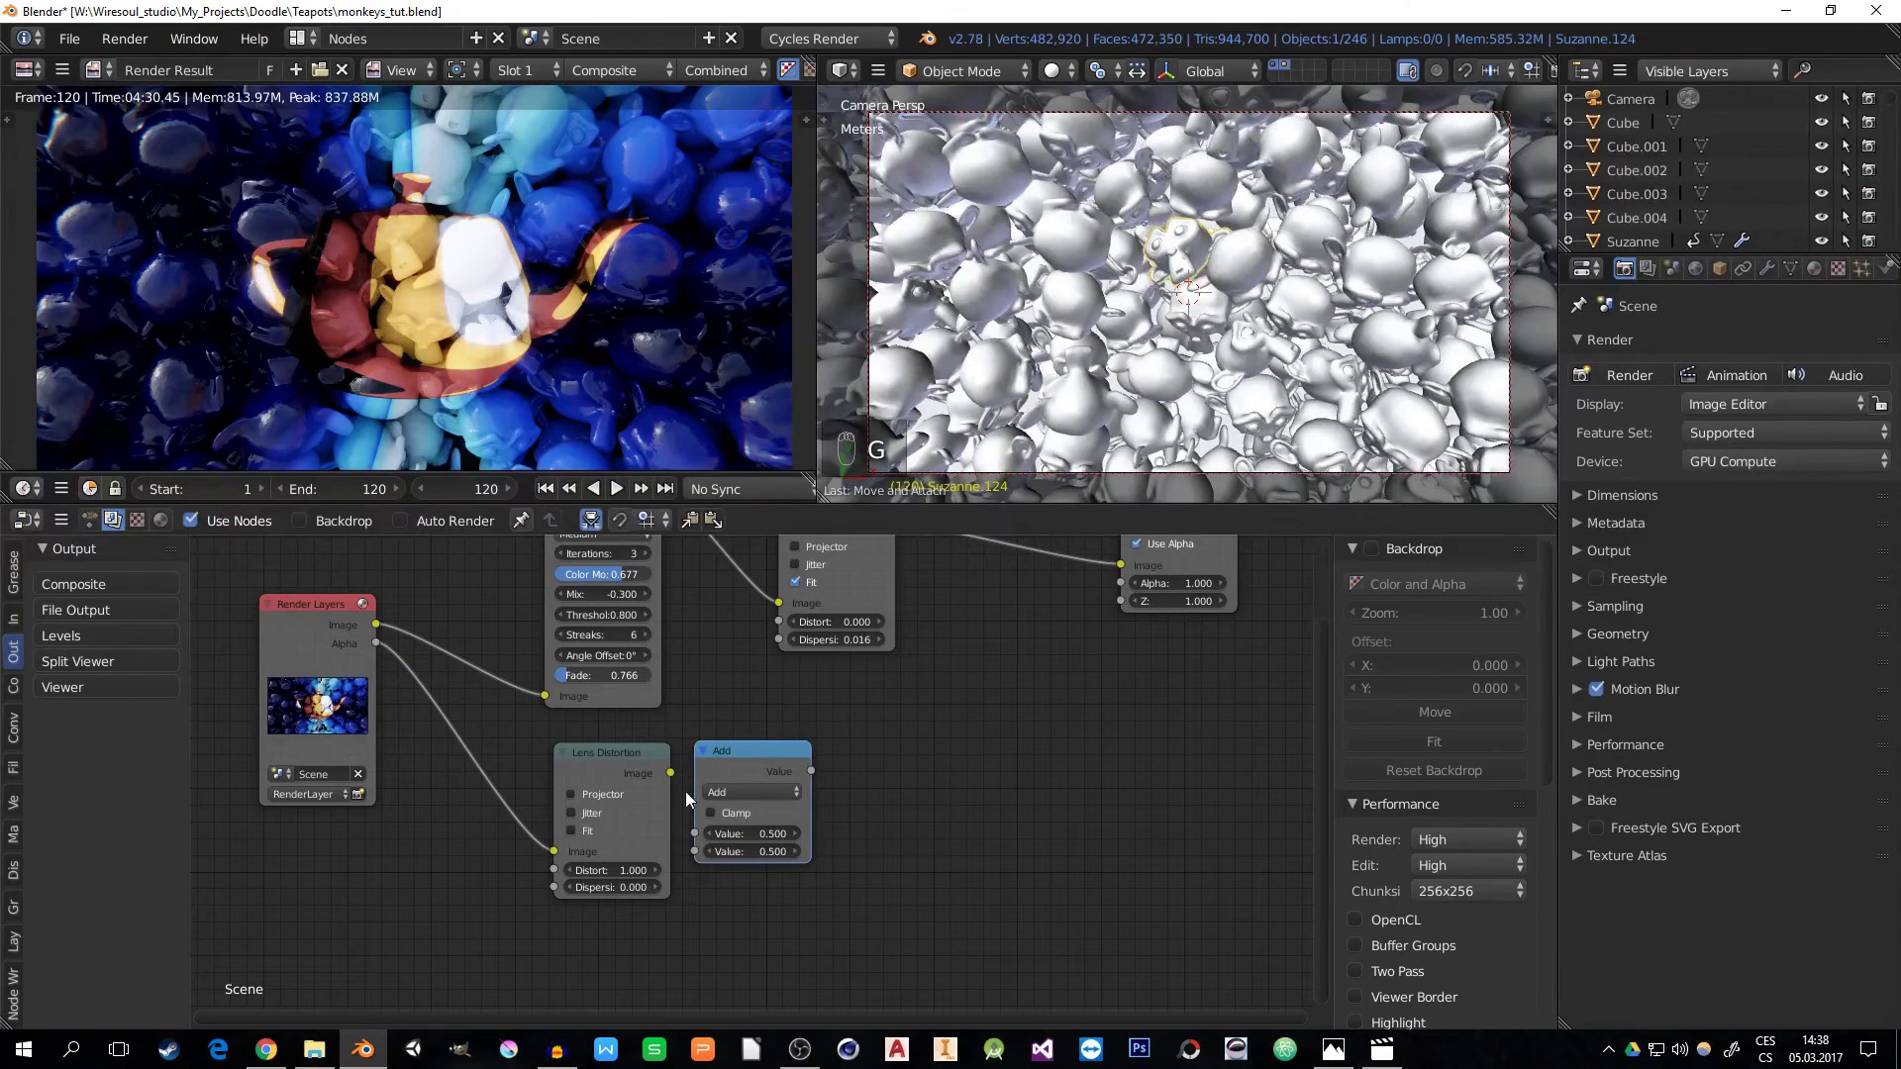
- Connect the second Lens Distortion node's output to the Math node and set it to Greater Than with a value of 0
drag(671, 774, 697, 834)
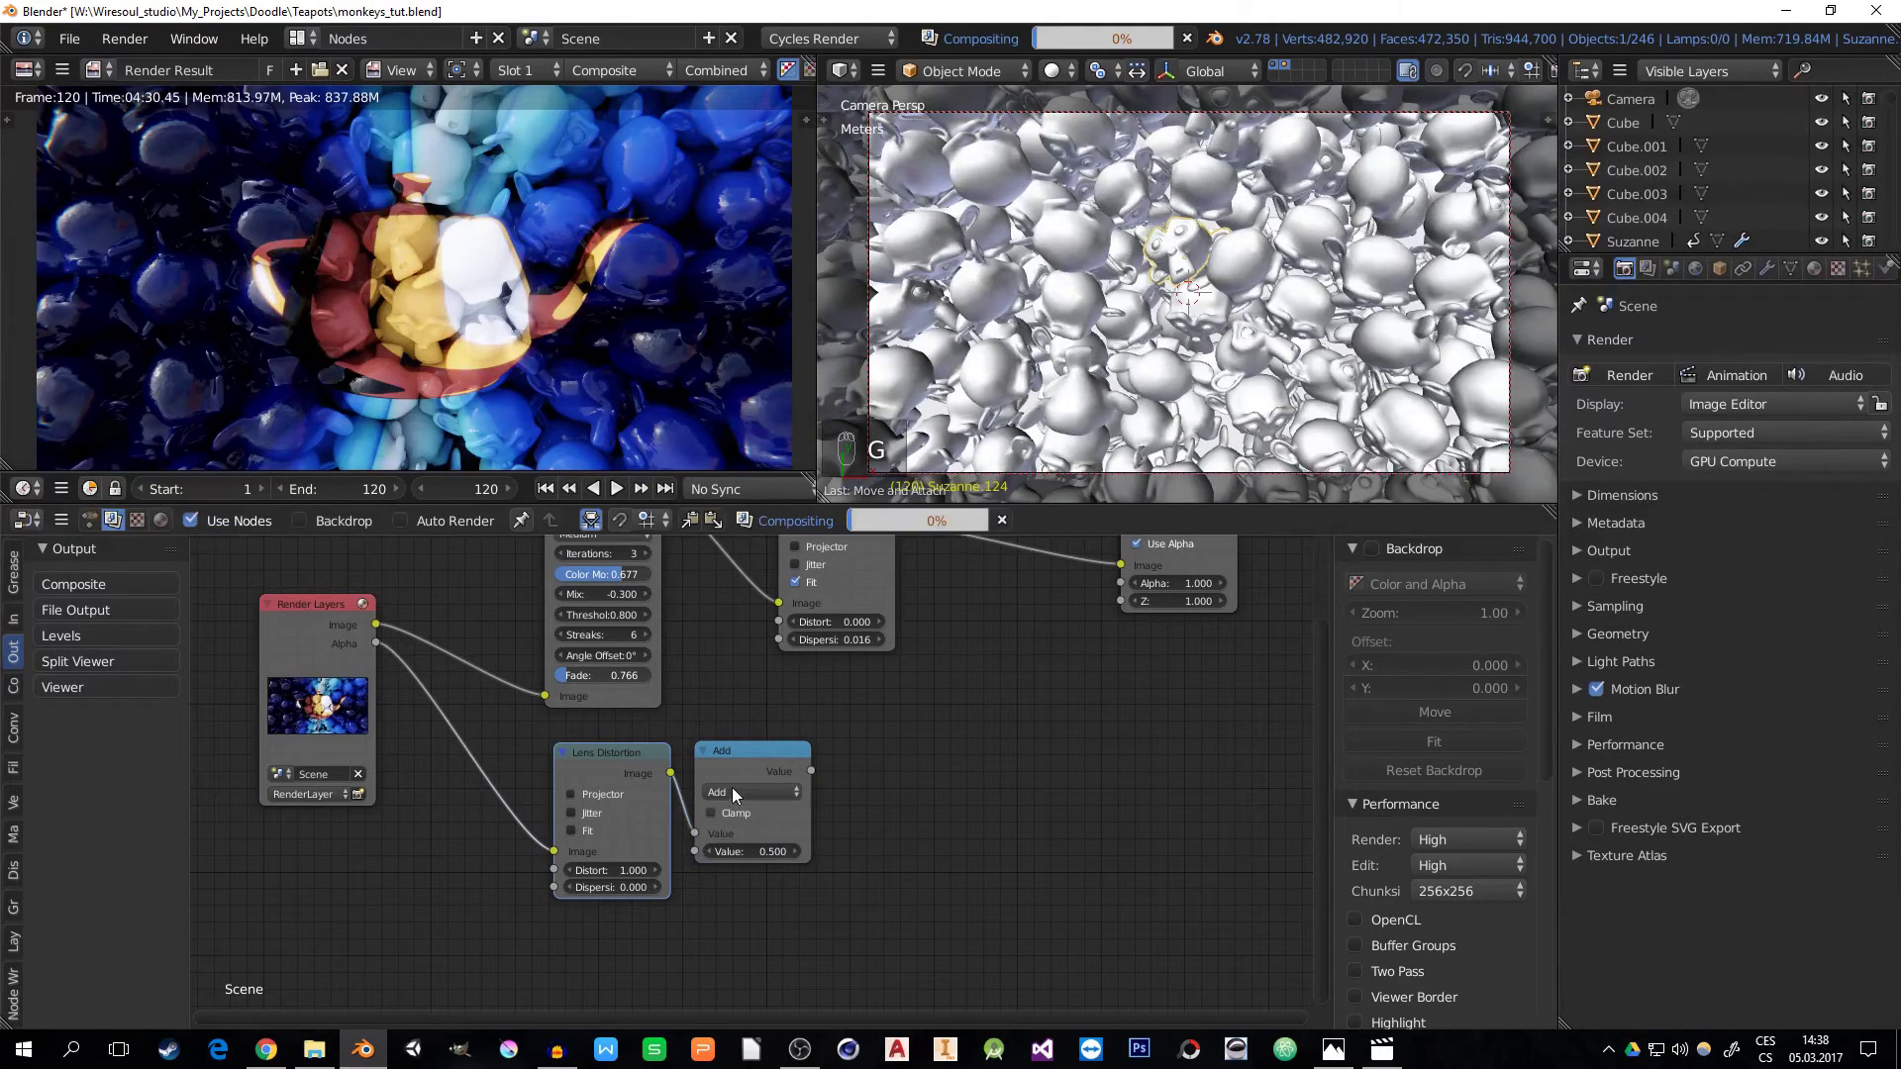
mouse_move(746, 755)
mouse_down()
mouse_move(768, 739)
mouse_move(757, 772)
mouse_up()
click(756, 804)
key(g)
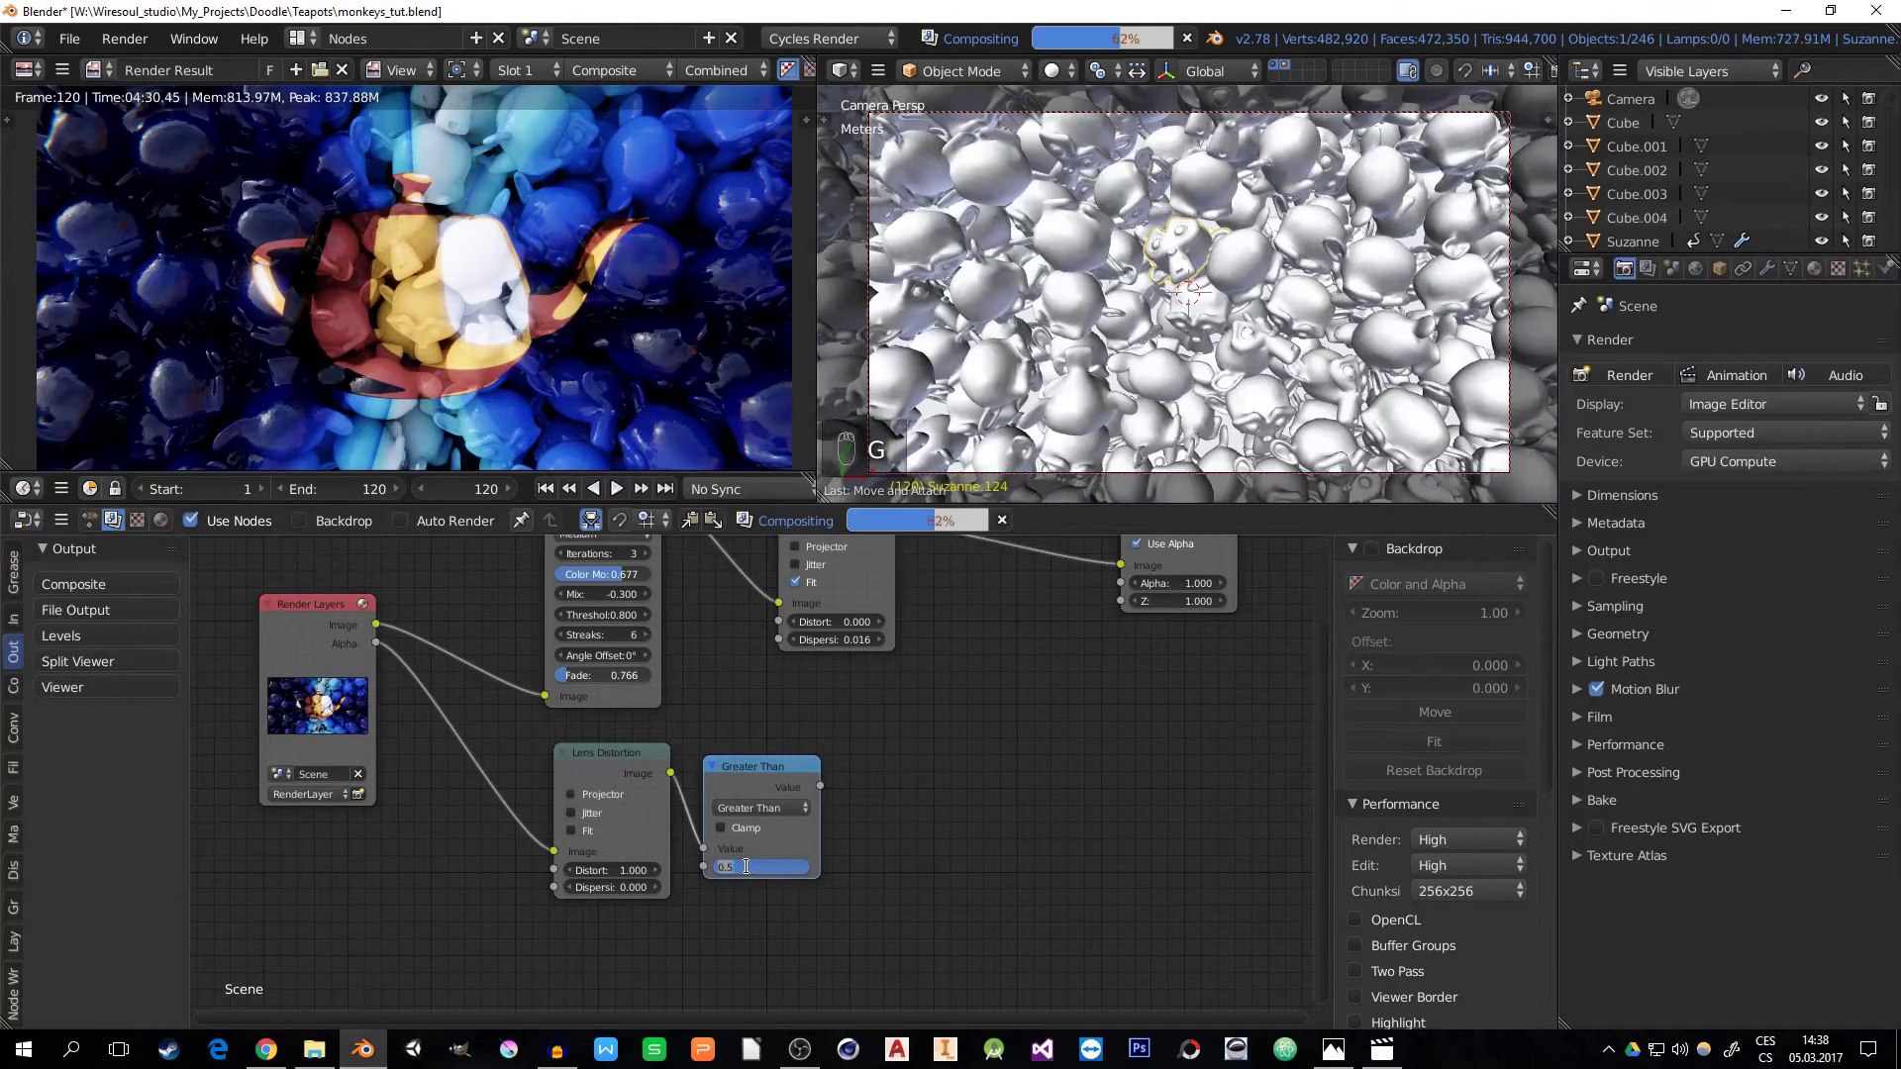
- Add a Blur node beside the Greater Than node and connect the Greater Than output to its Image input
key(shift+a)
mouse_move(879, 771)
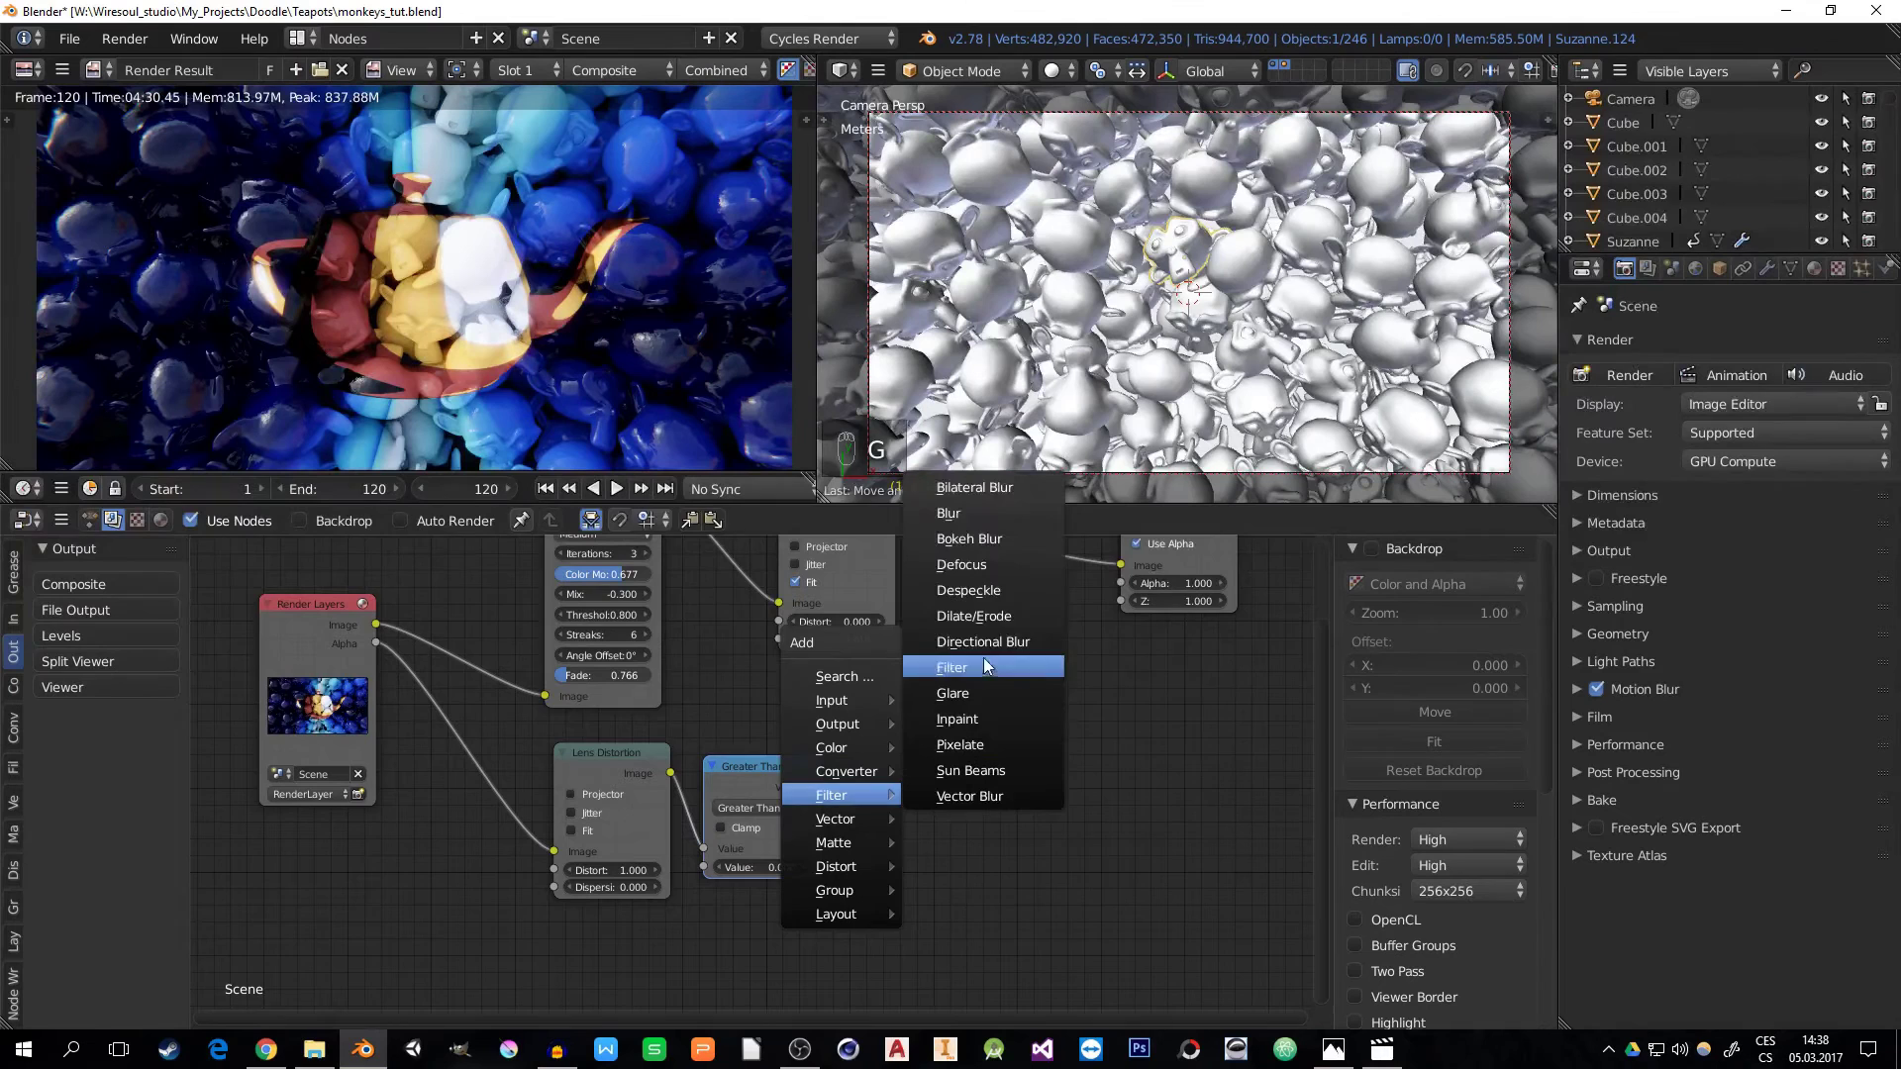
click(978, 517)
click(859, 696)
drag(819, 787, 855, 884)
- Set the Blur node to Fast Gaussian with X and Y sizes of 256
click(912, 737)
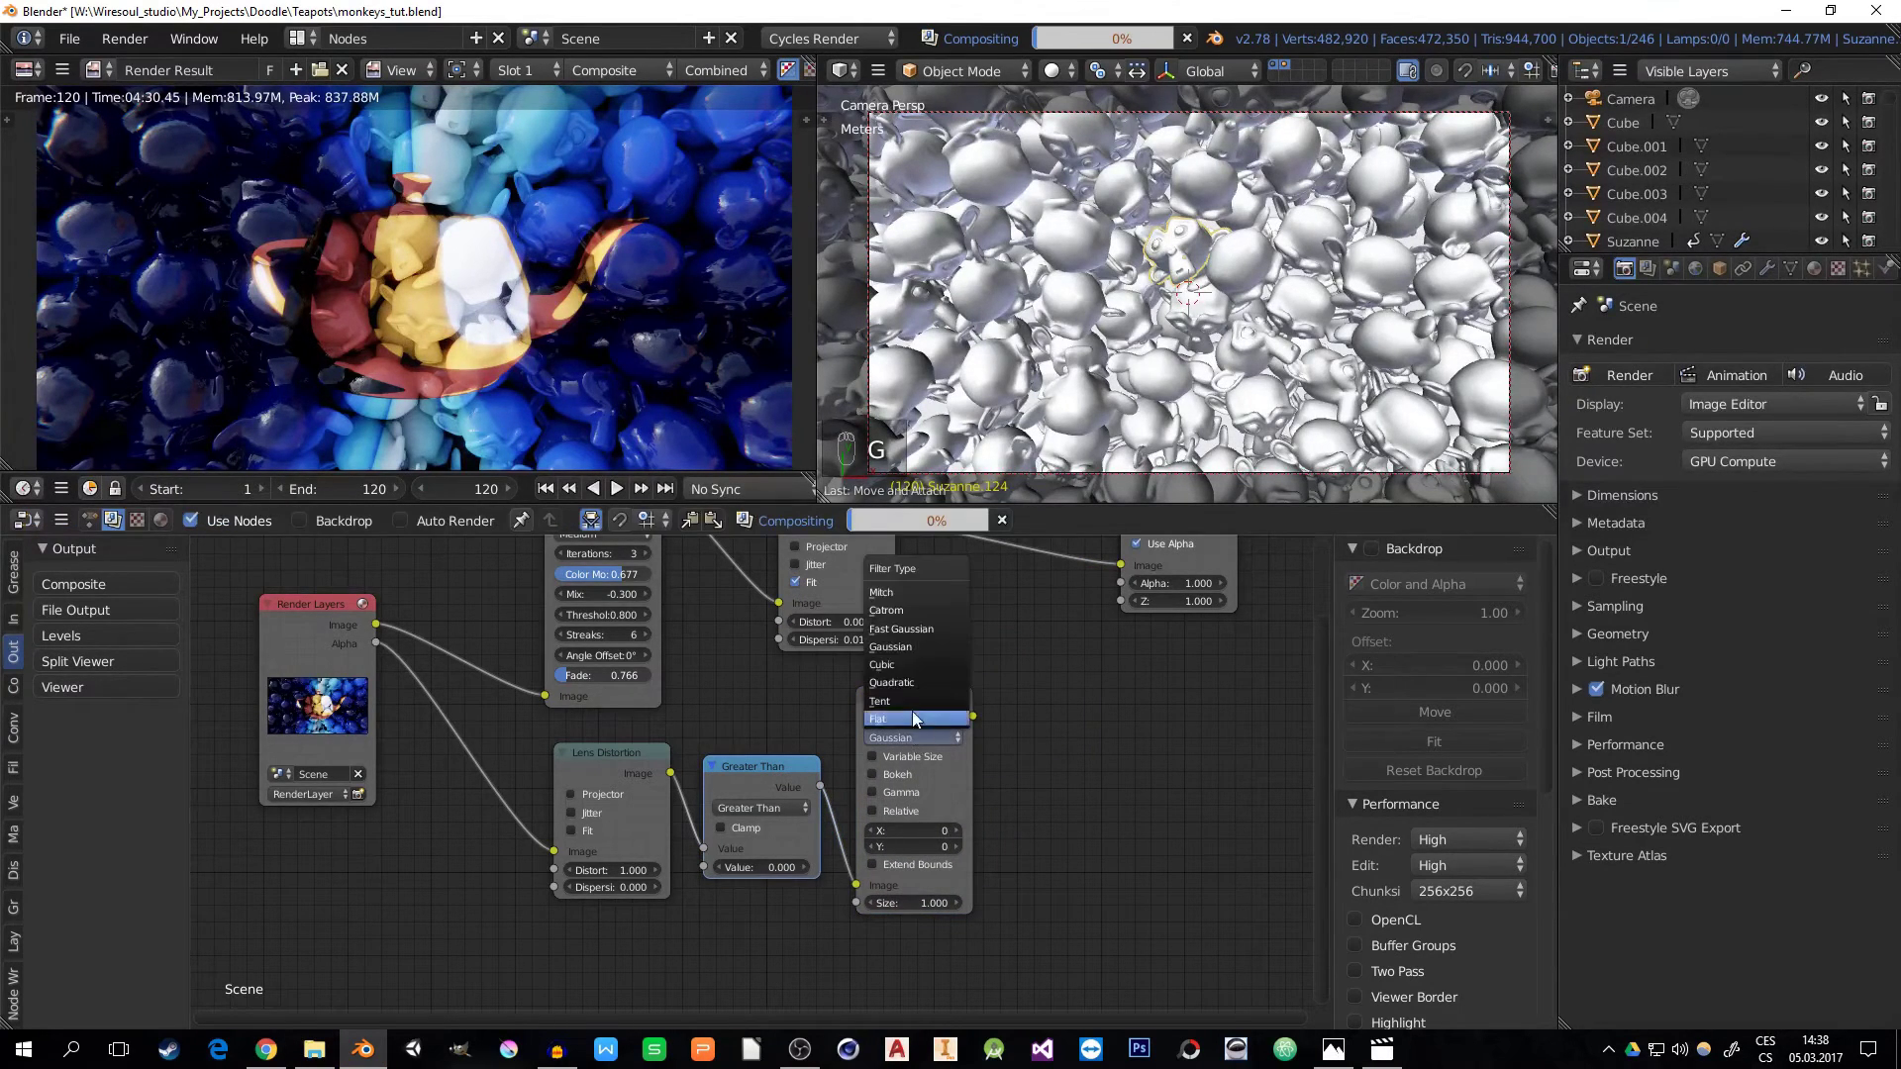
click(916, 629)
drag(923, 774, 913, 790)
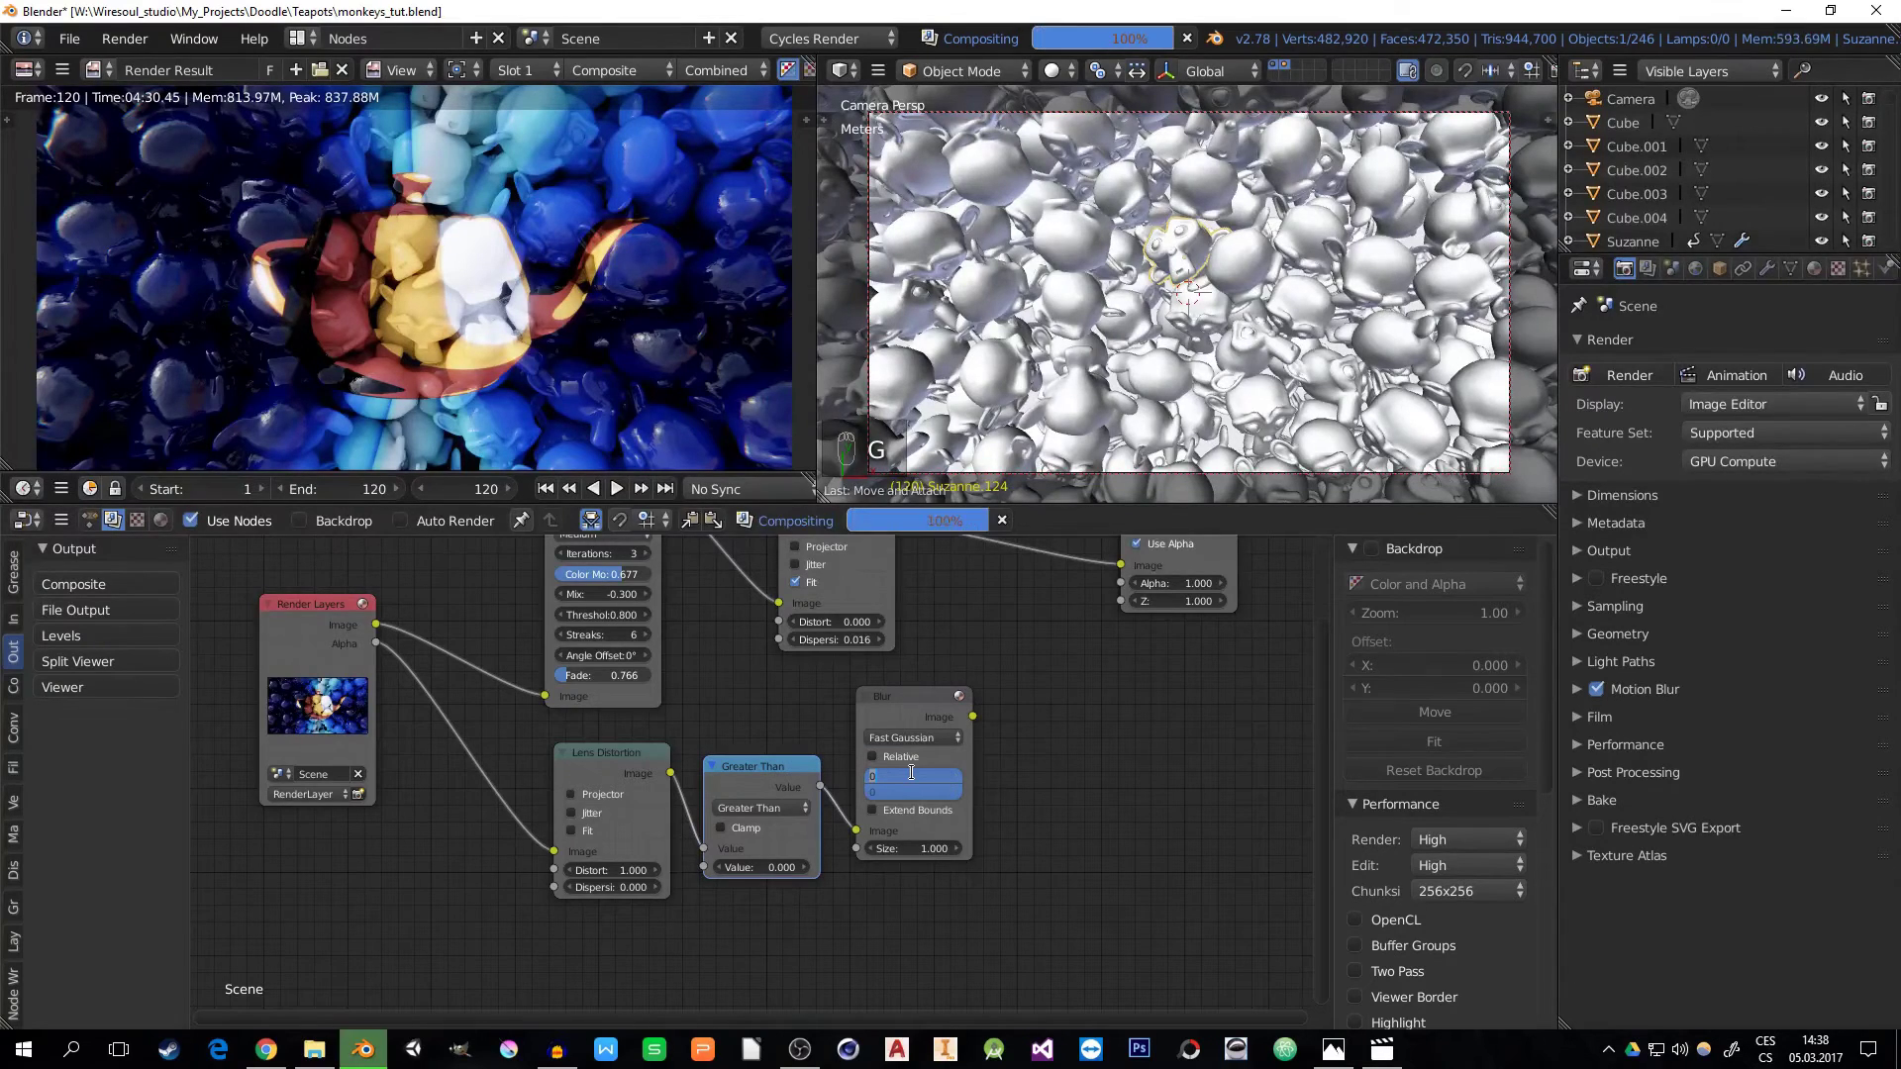
text(256)
key(Return)
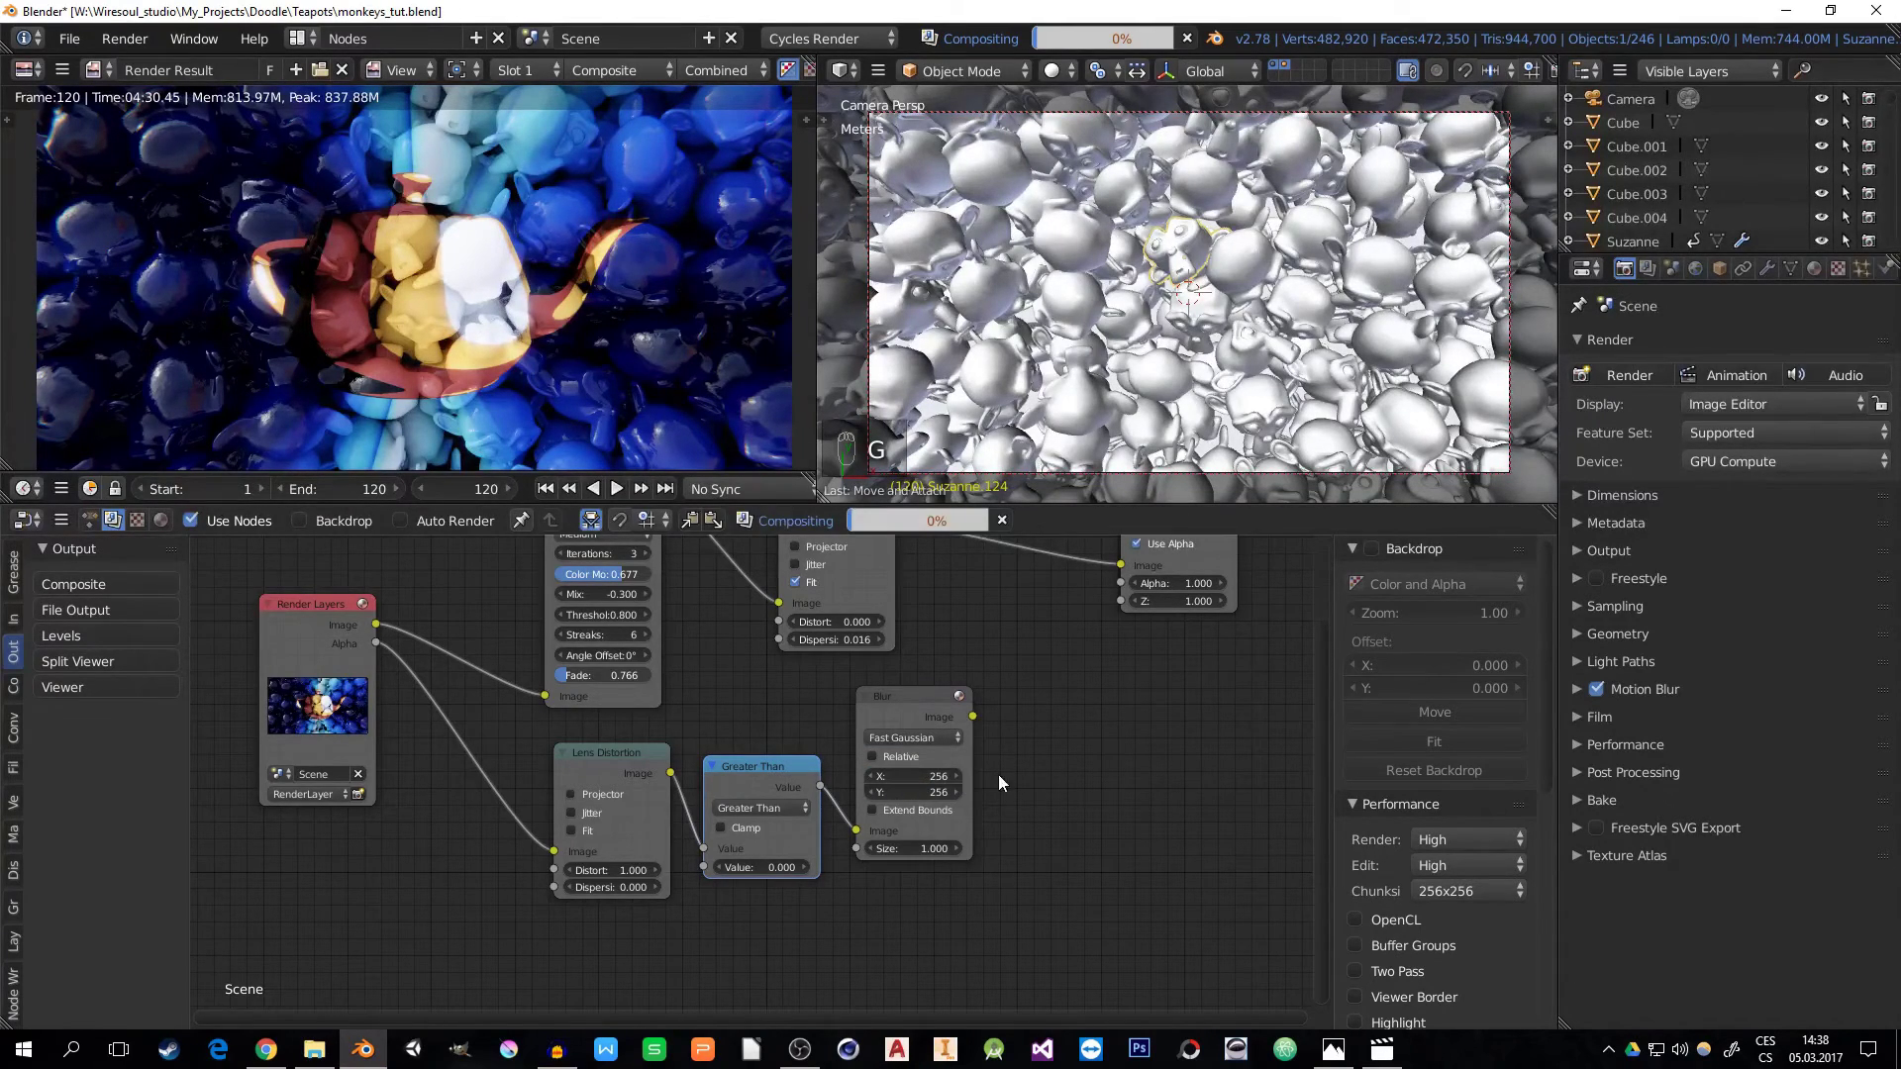
- Insert a Mix node between the first Lens Distortion and Composite nodes and connect the Blur output to its second Image input
middle_drag(997, 775, 858, 861)
key(shift+a)
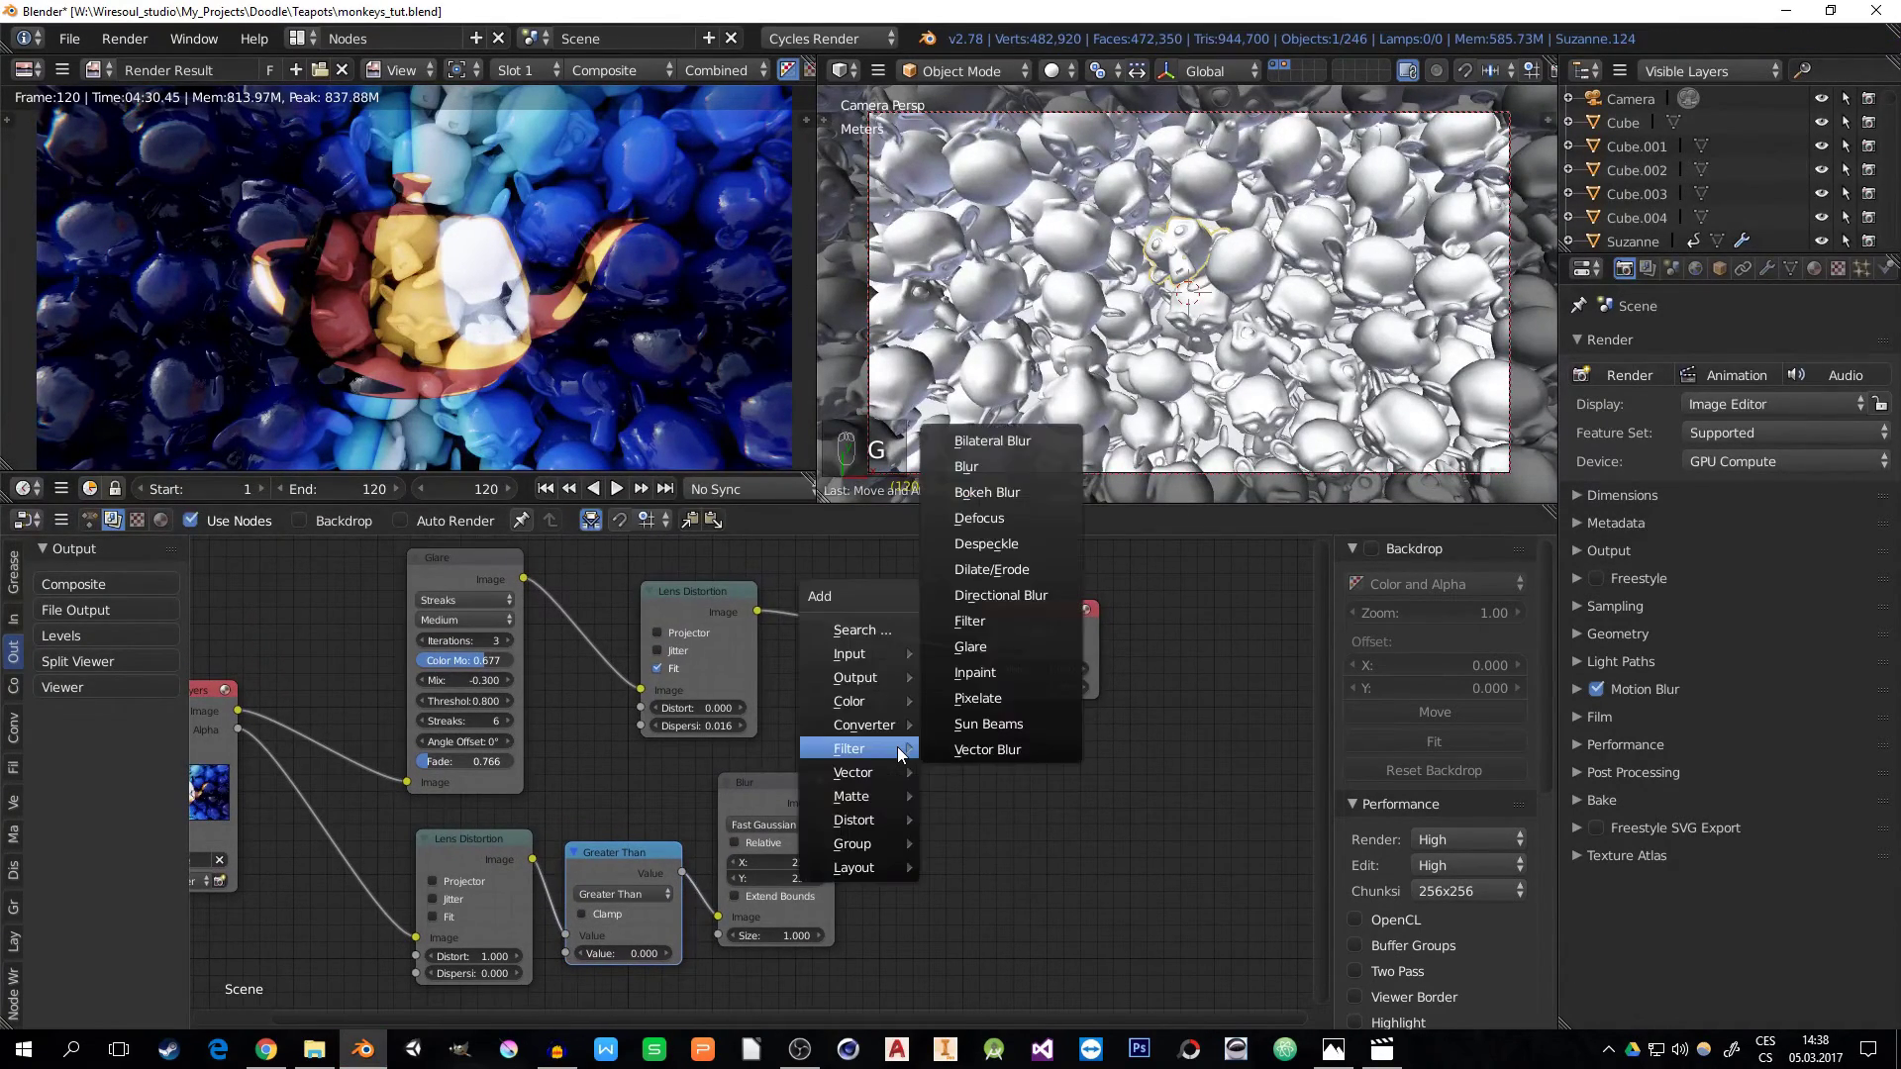
mouse_move(895, 701)
click(998, 625)
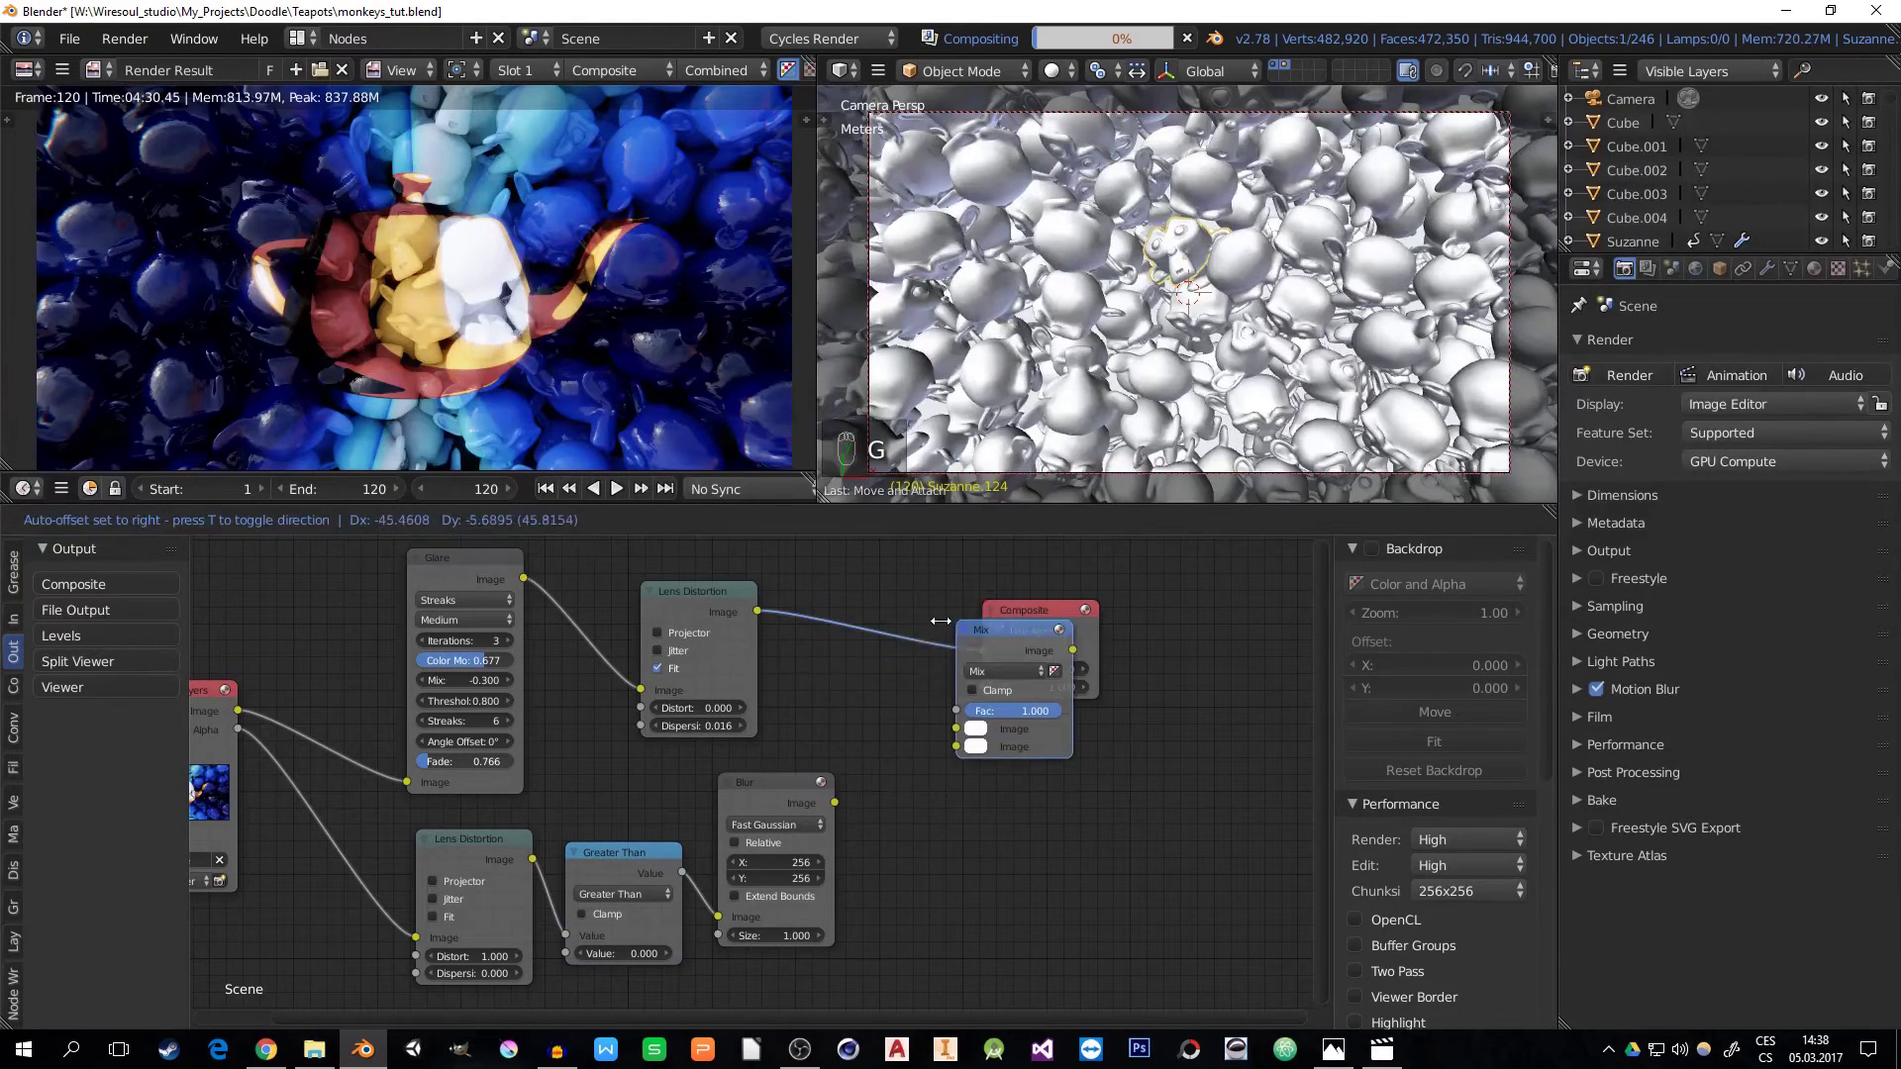
click(896, 596)
drag(835, 802, 900, 717)
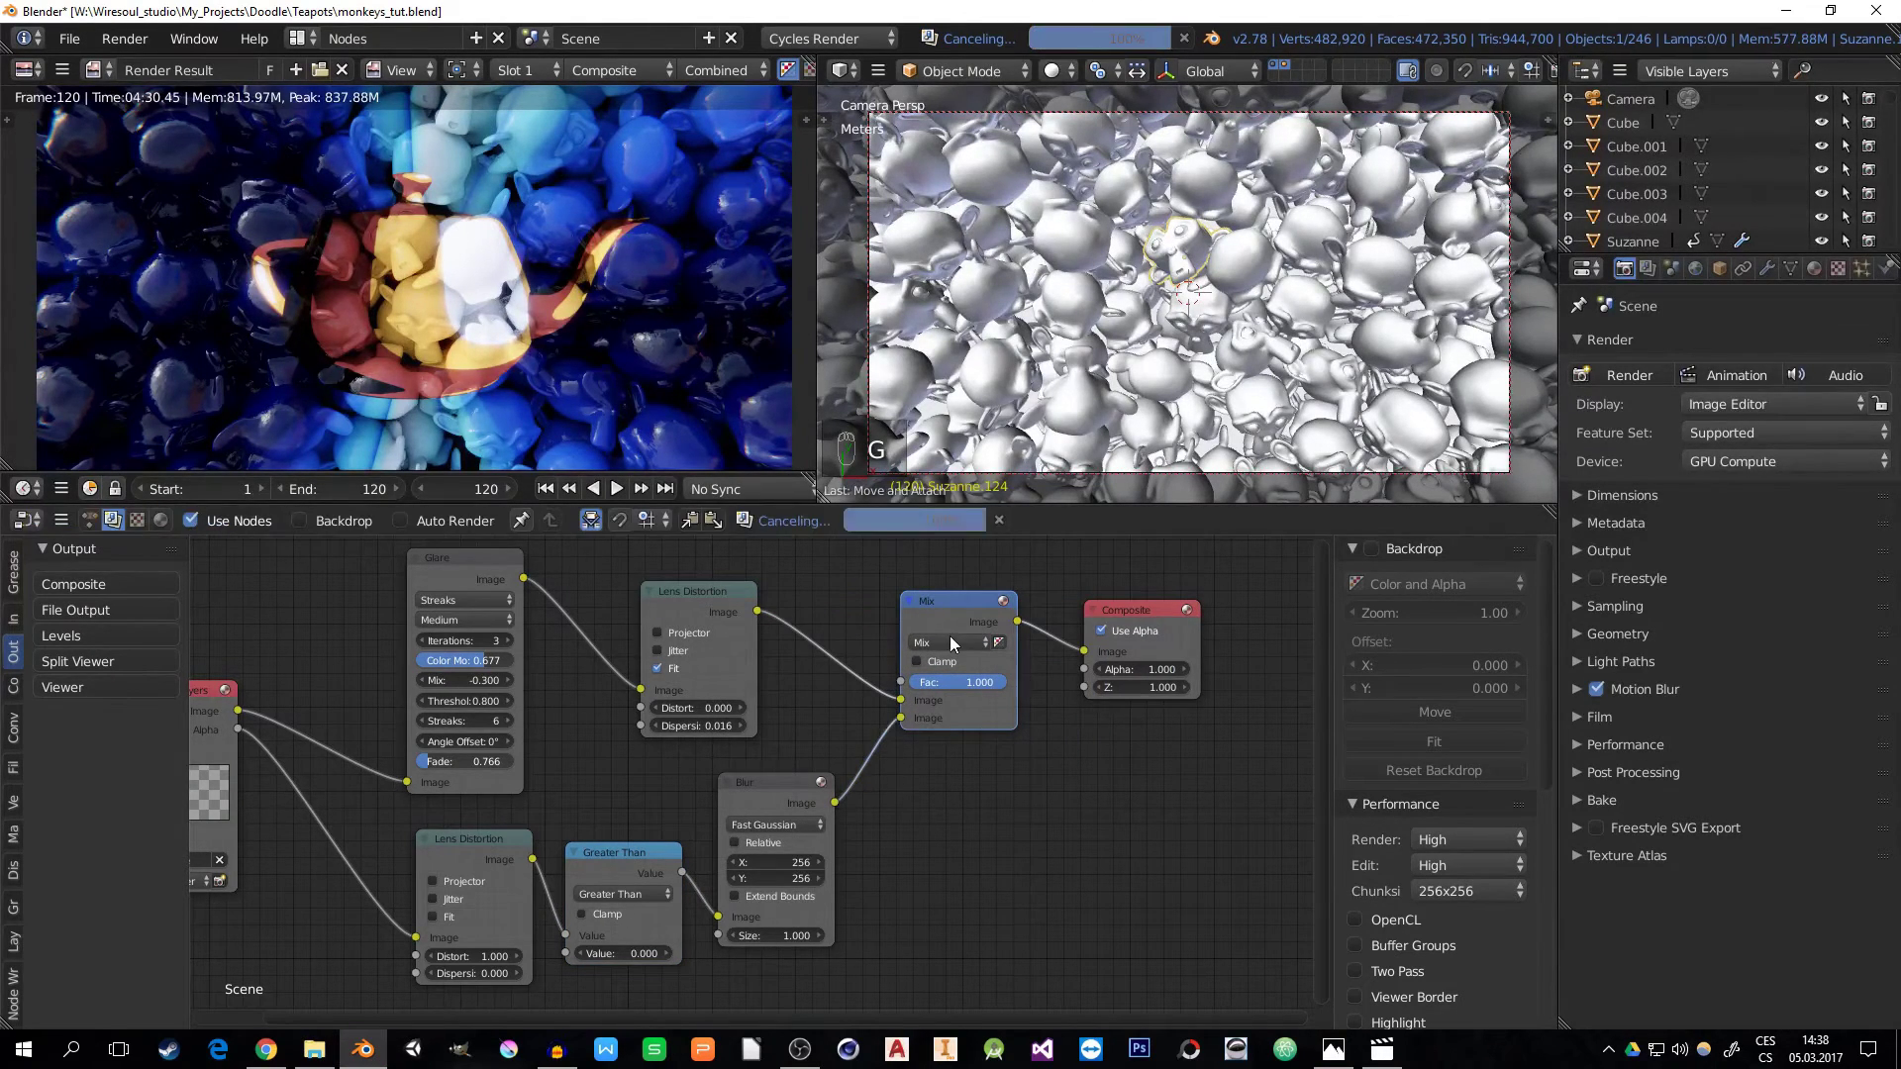
- Set the Mix node's blend mode to Multiply and its factor to 0.32
click(951, 643)
click(949, 589)
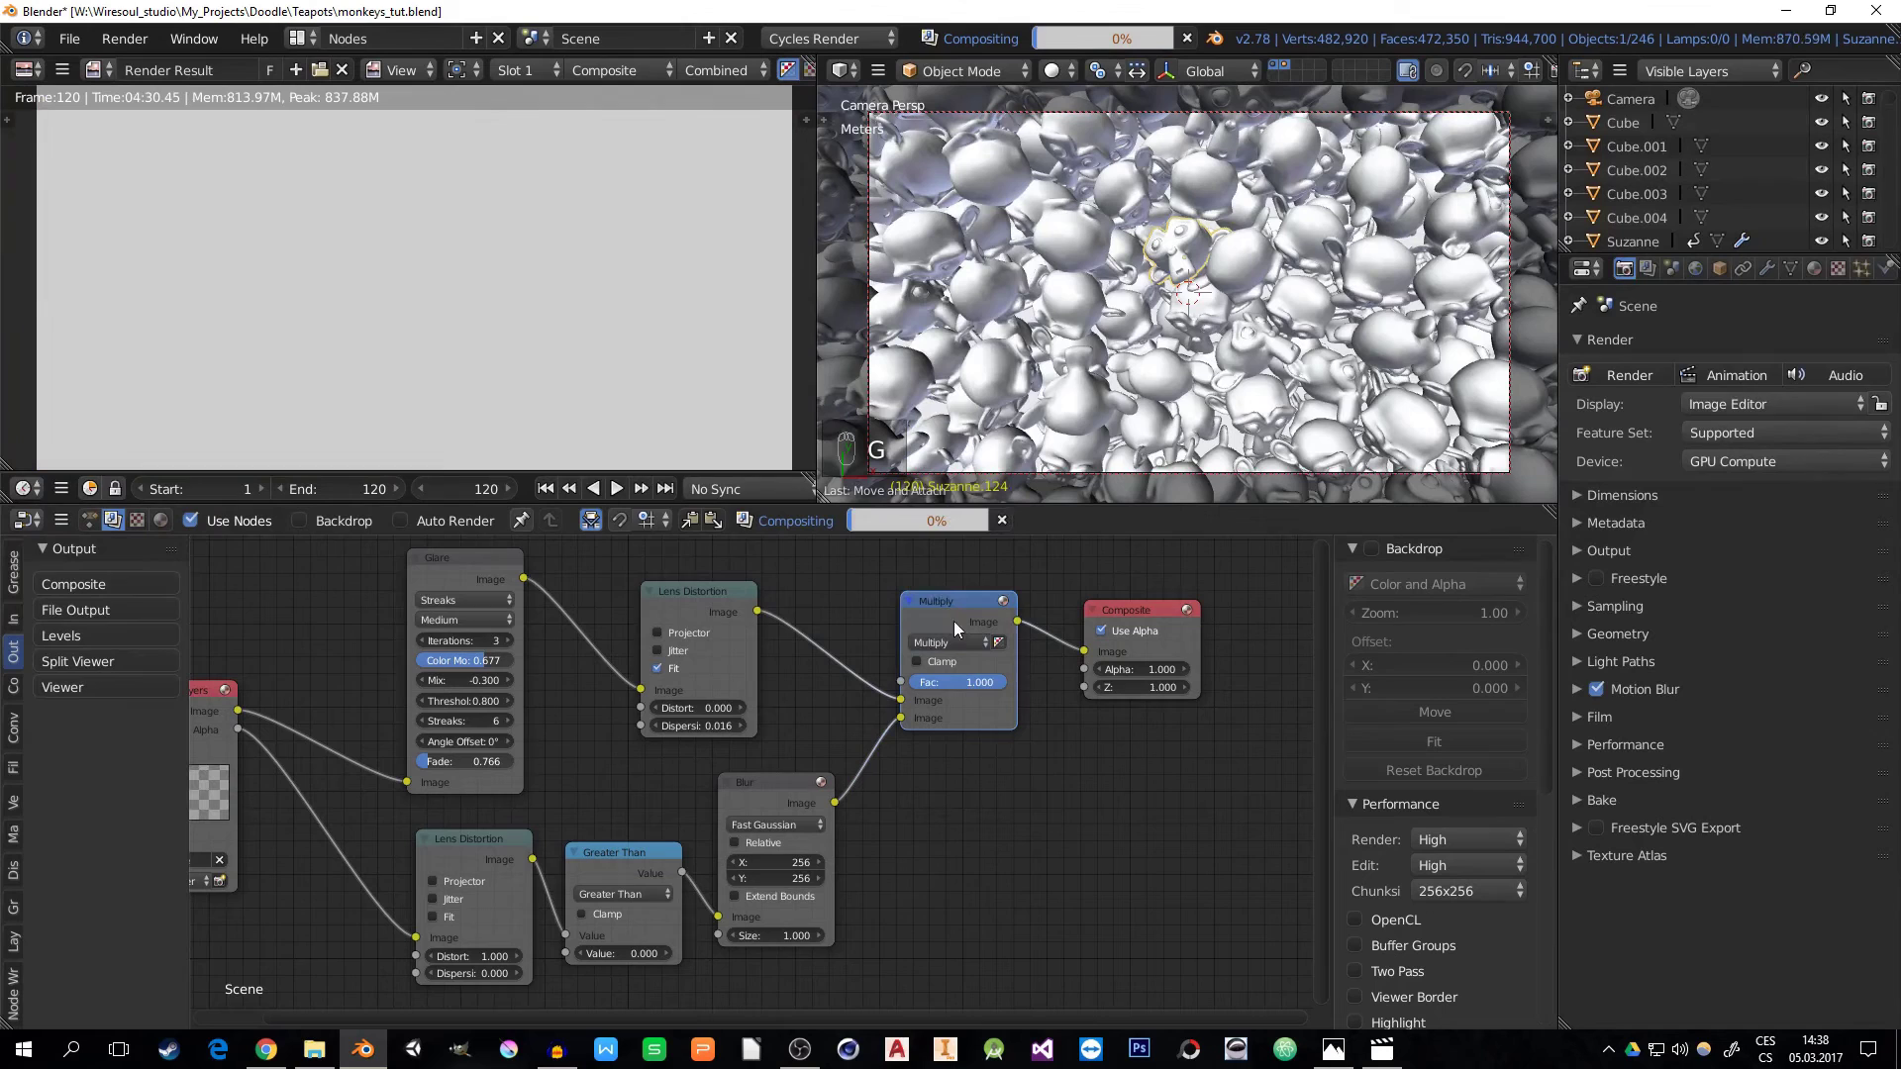
double_click(955, 681)
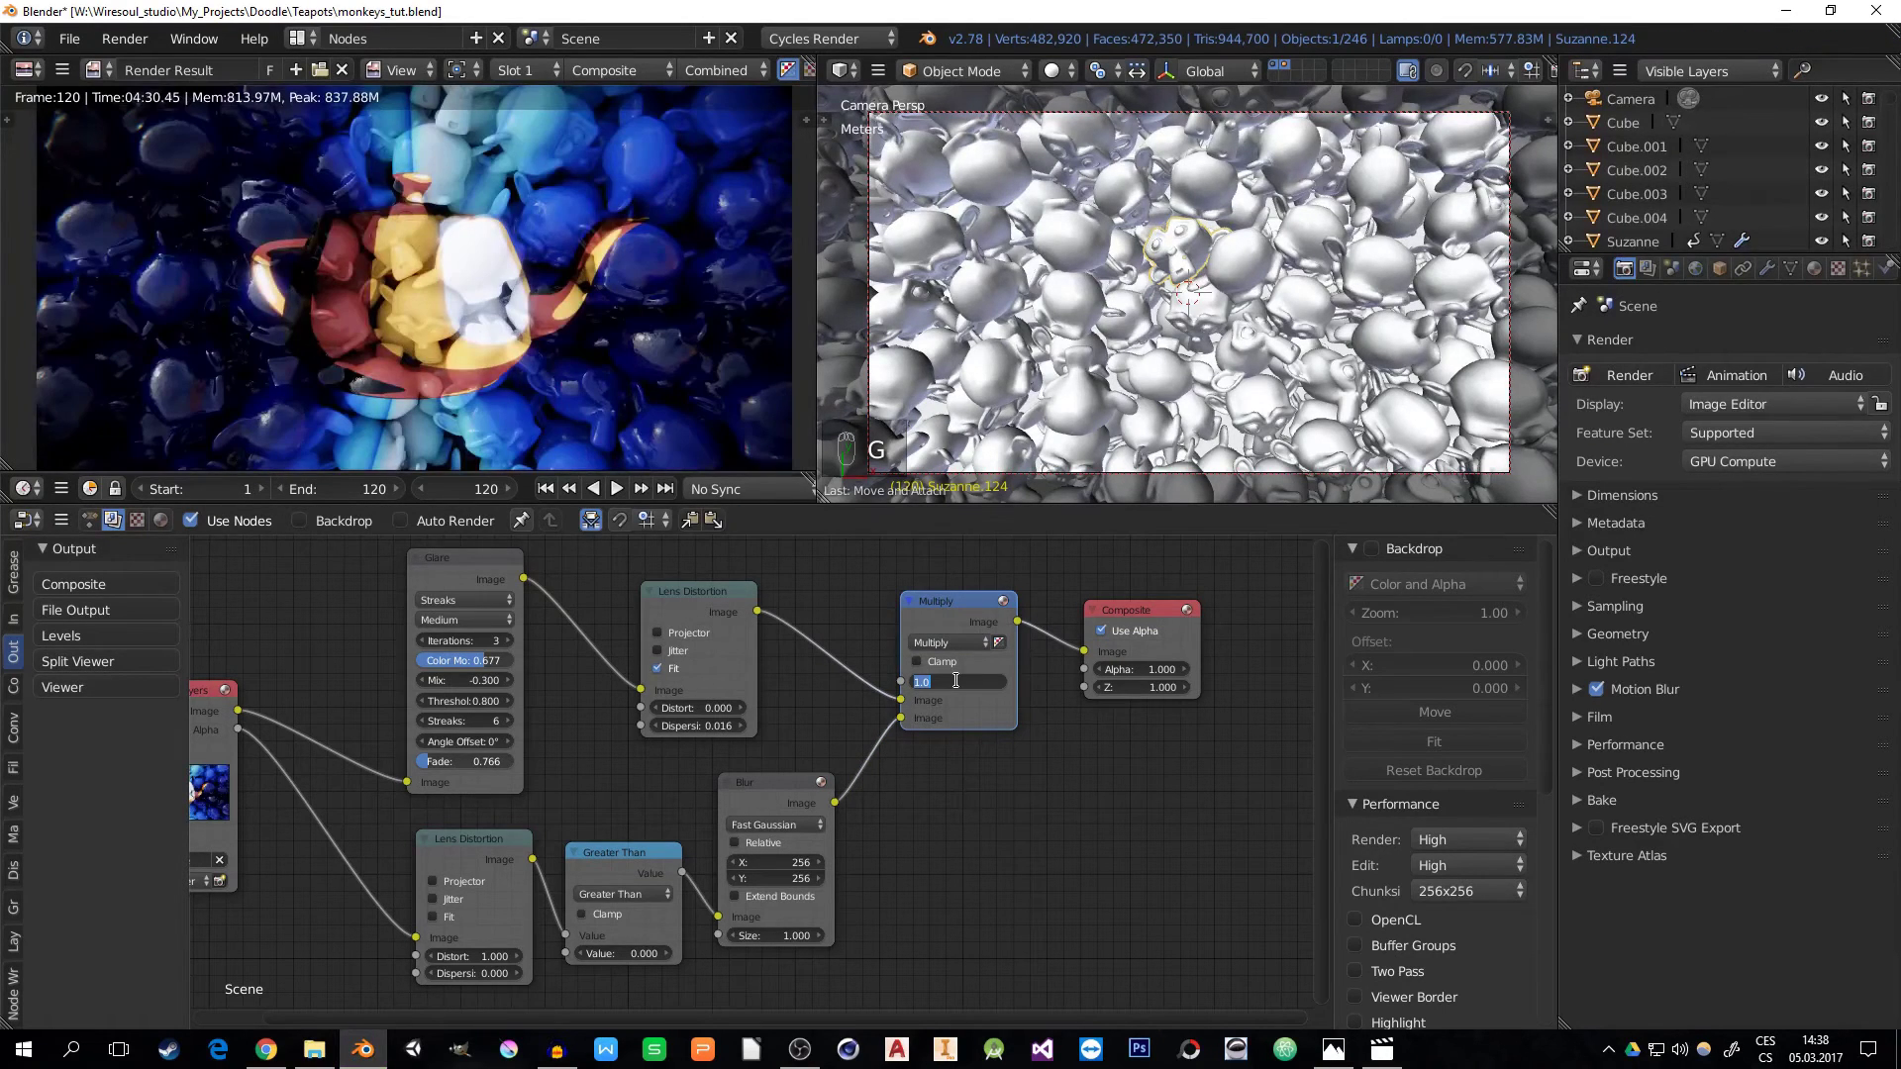
text(.32)
key(Return)
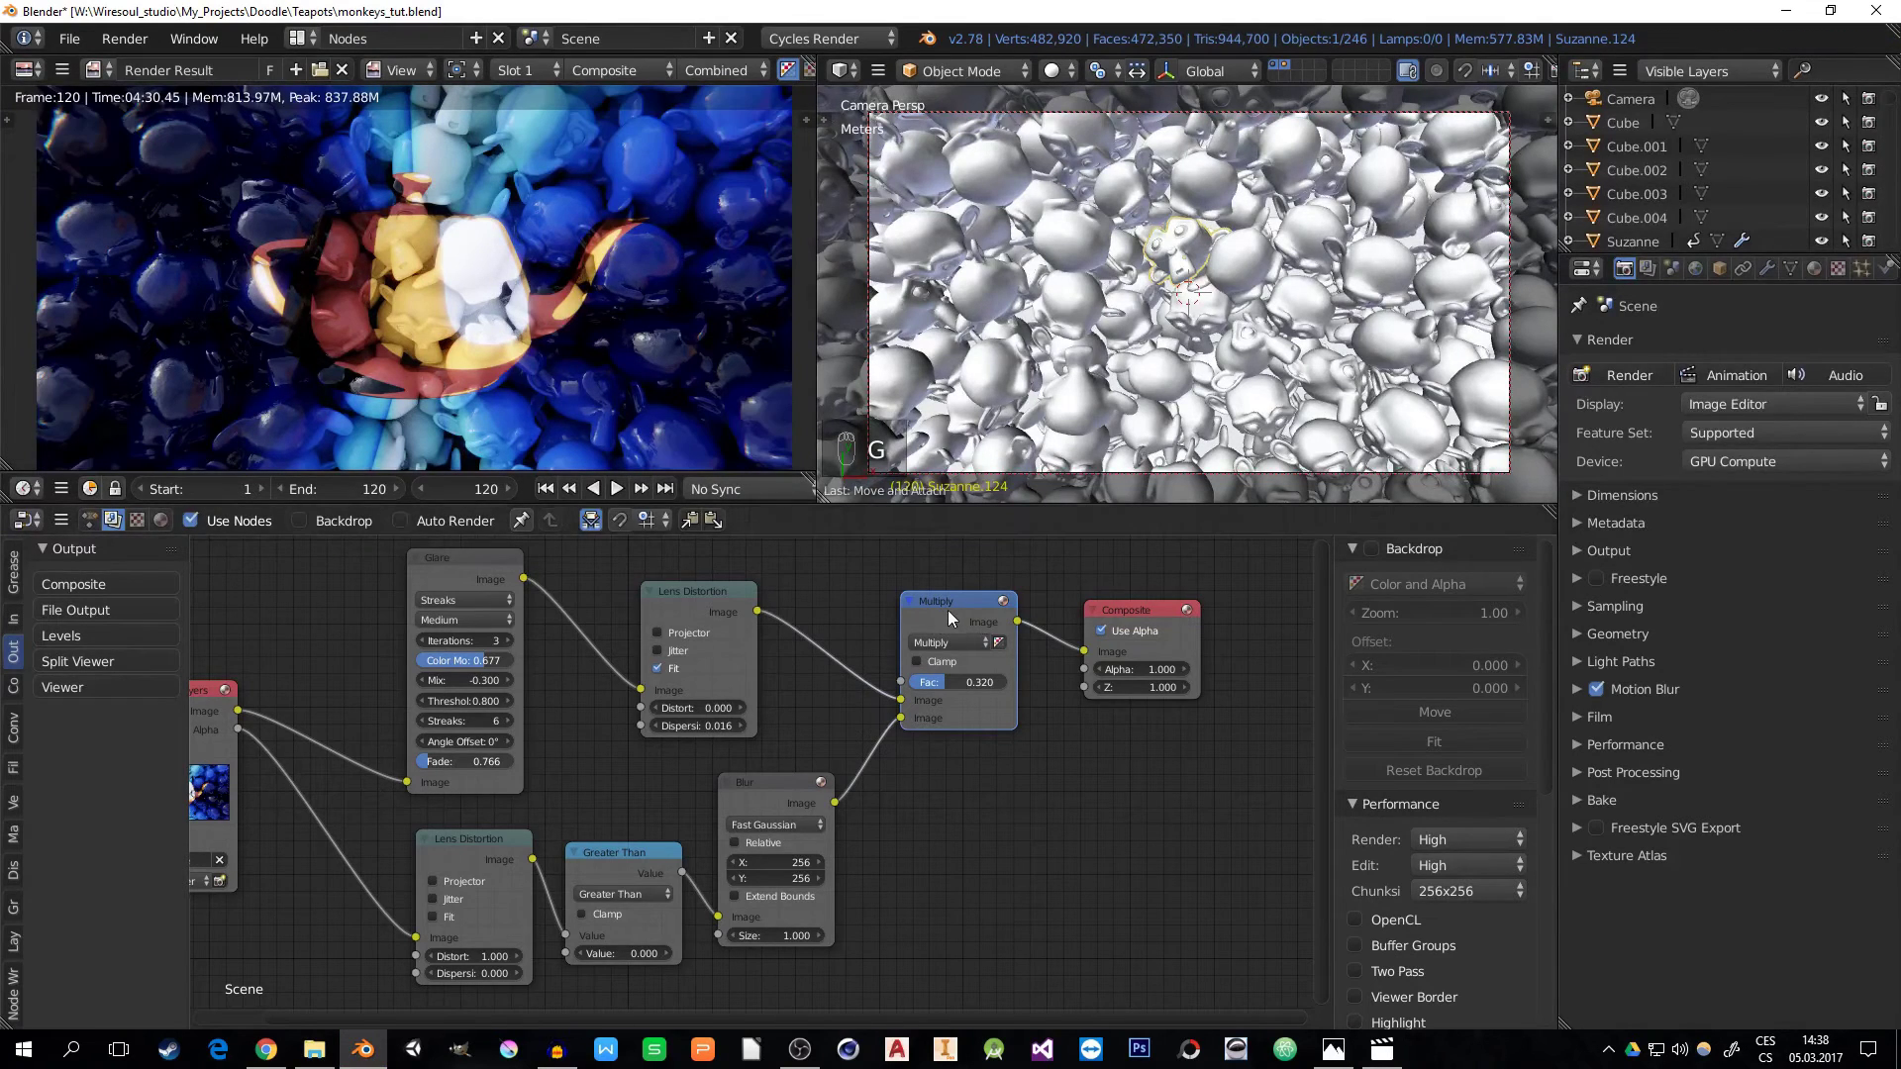
- Mute and unmute the Multiply node to compare the whole render with and without the vignette
scroll(330, 265, down, 1)
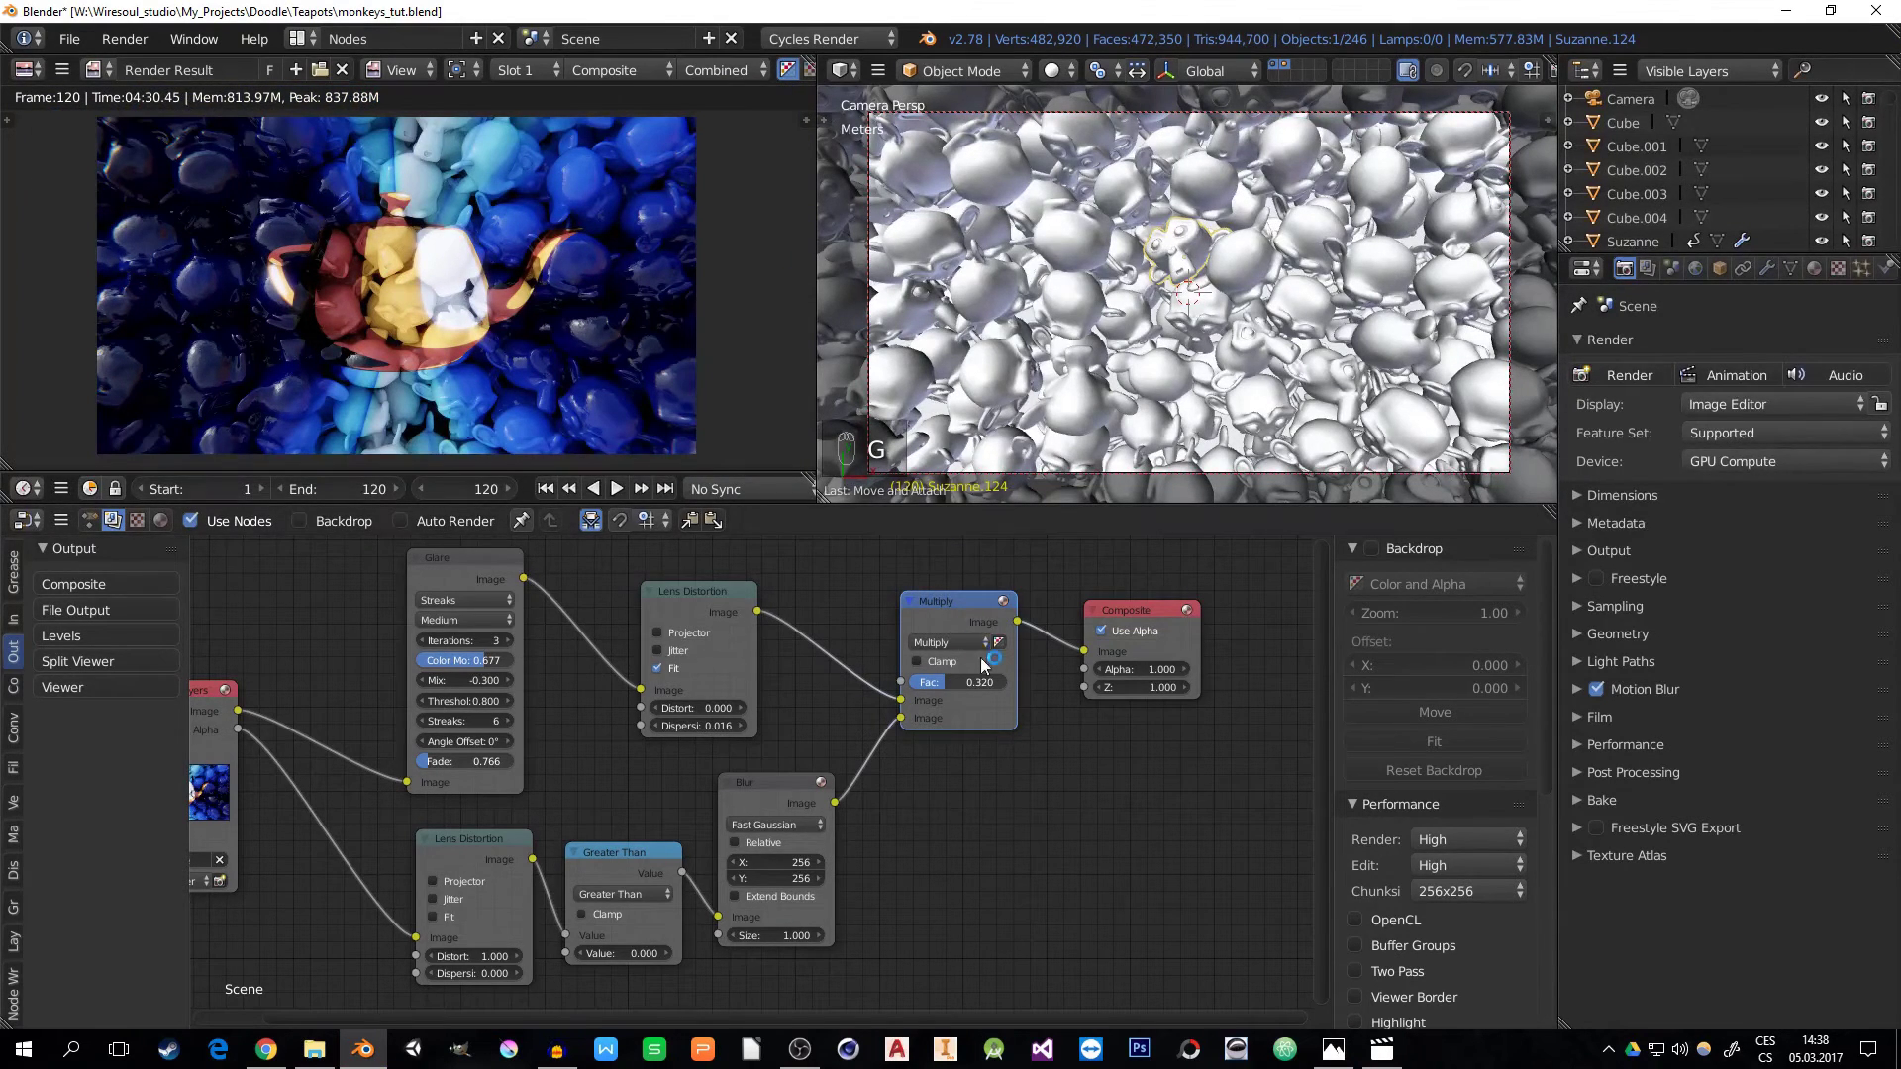
key(m)
key(m)
middle_drag(990, 628, 957, 667)
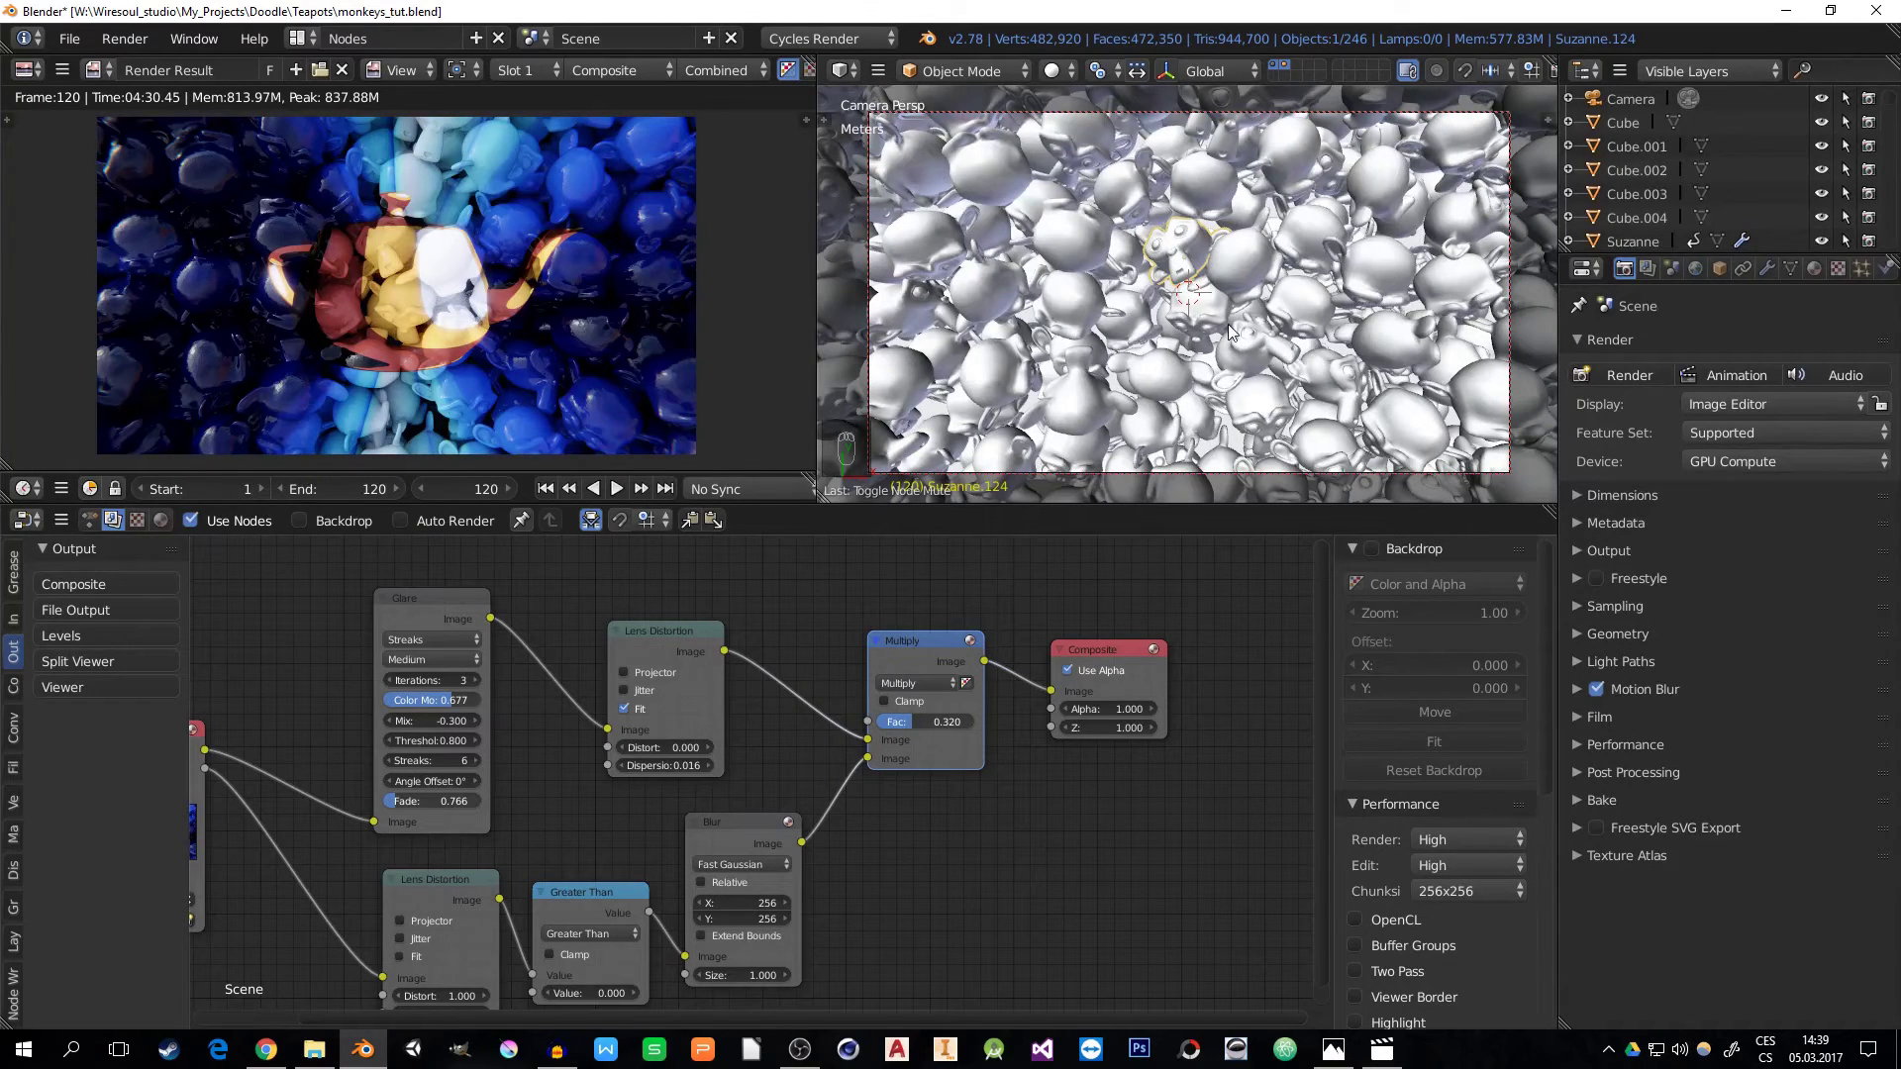
- Select all objects in the 3D view and view the monkey pile from an angle outside the camera
key(a)
key(a)
key(a)
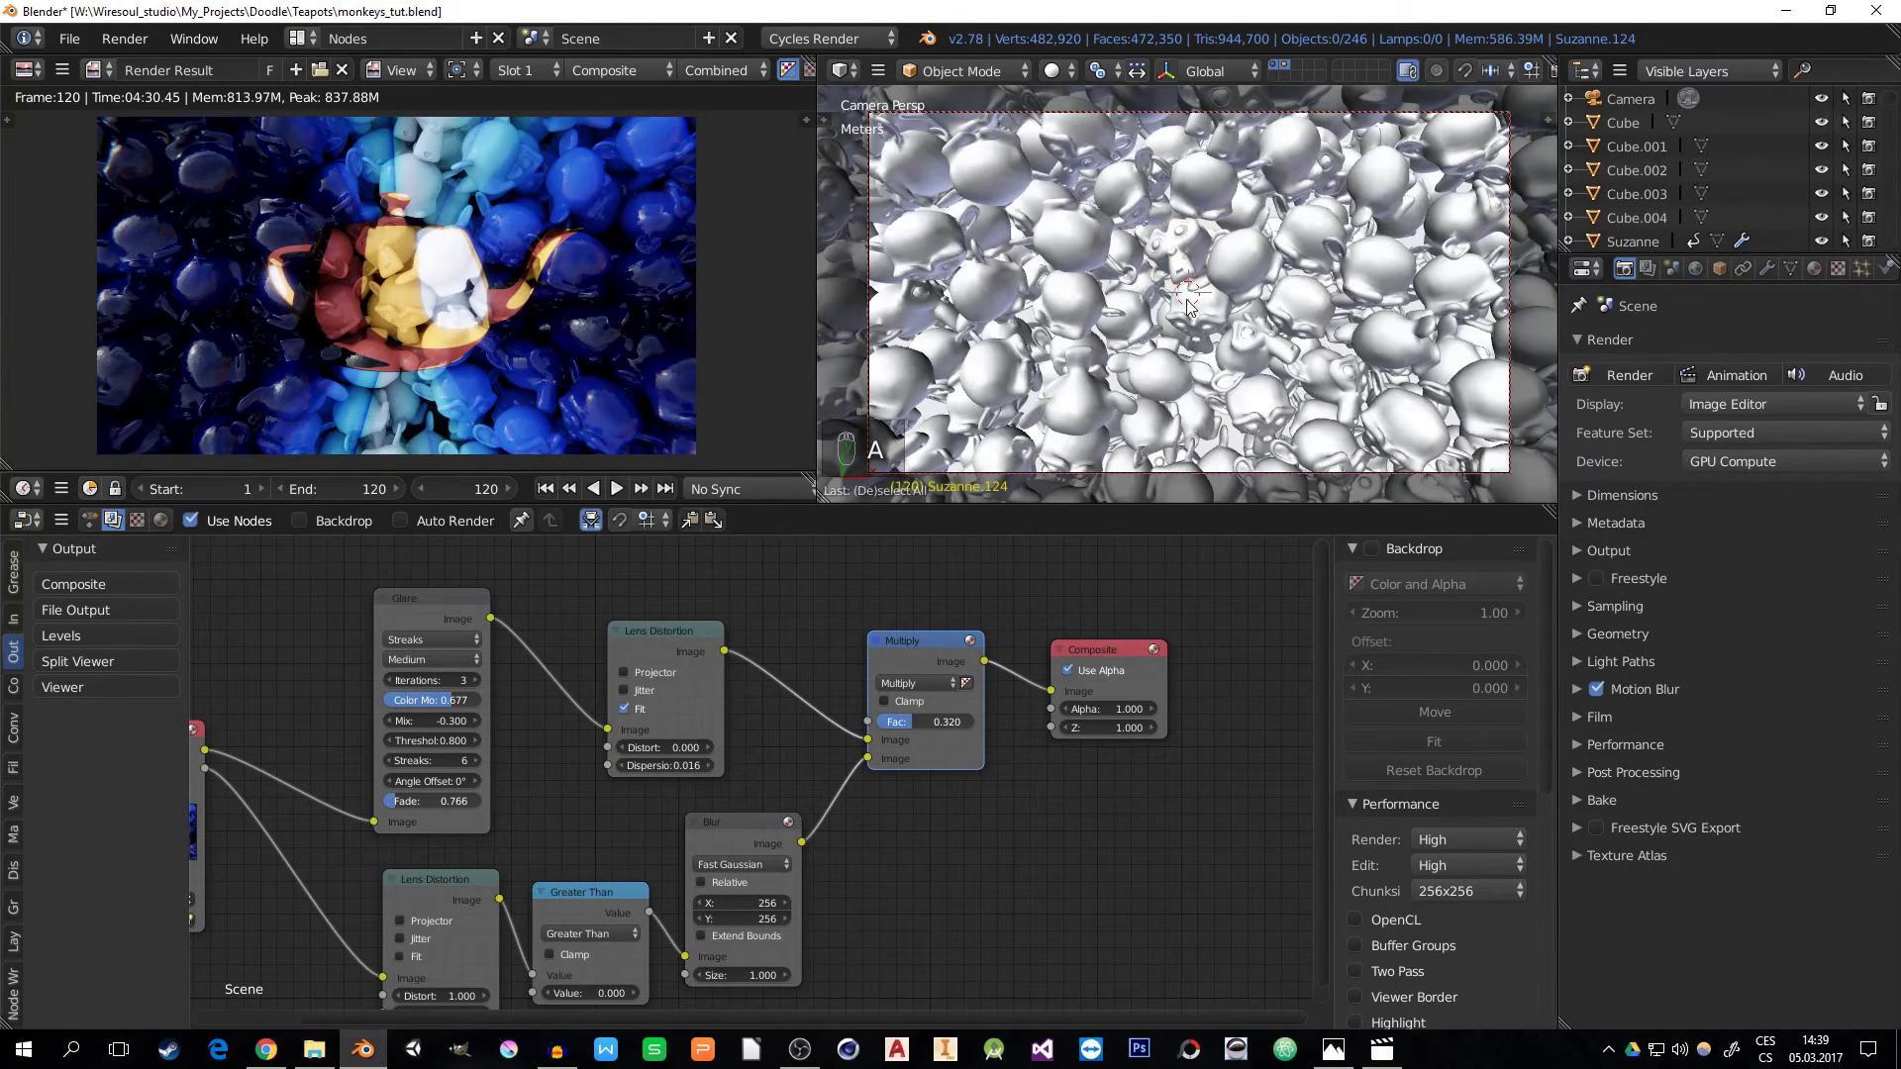
shift+click(1186, 252)
shift+click(1186, 252)
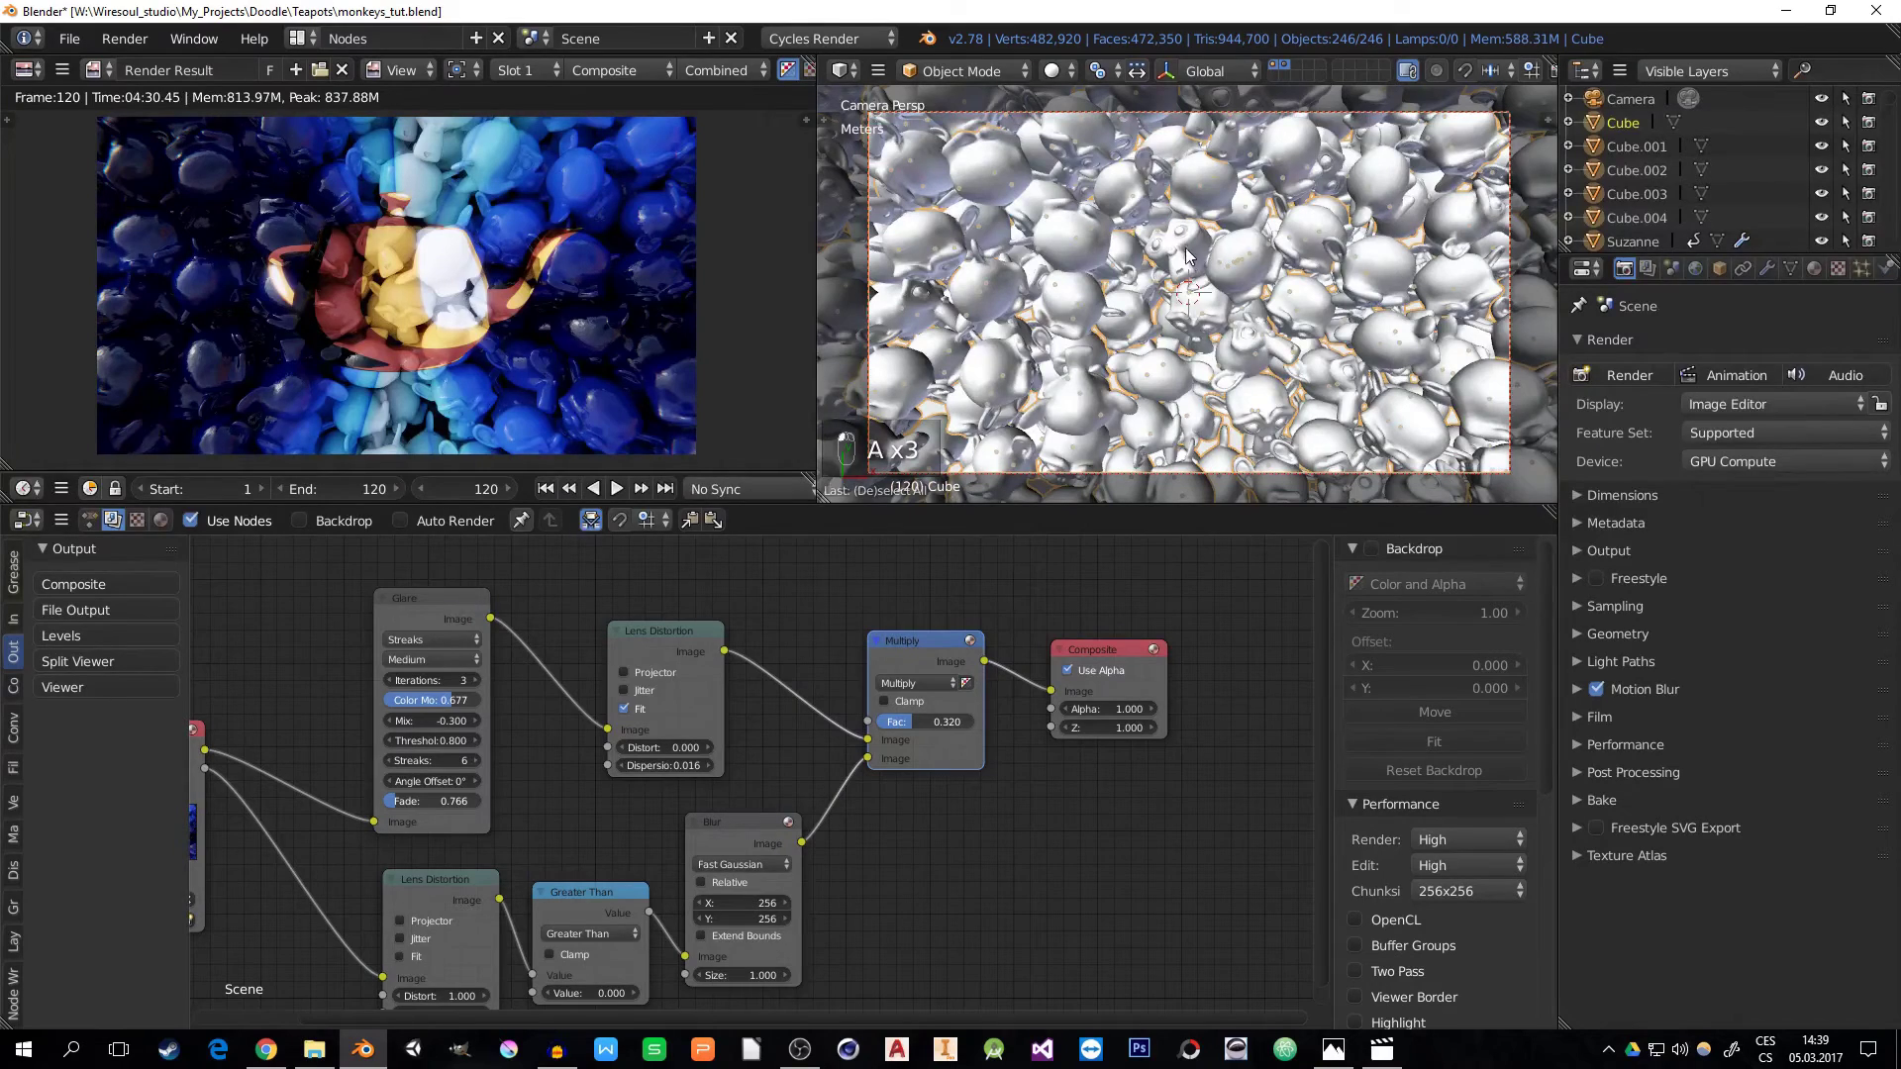
middle_drag(1193, 321, 1226, 254)
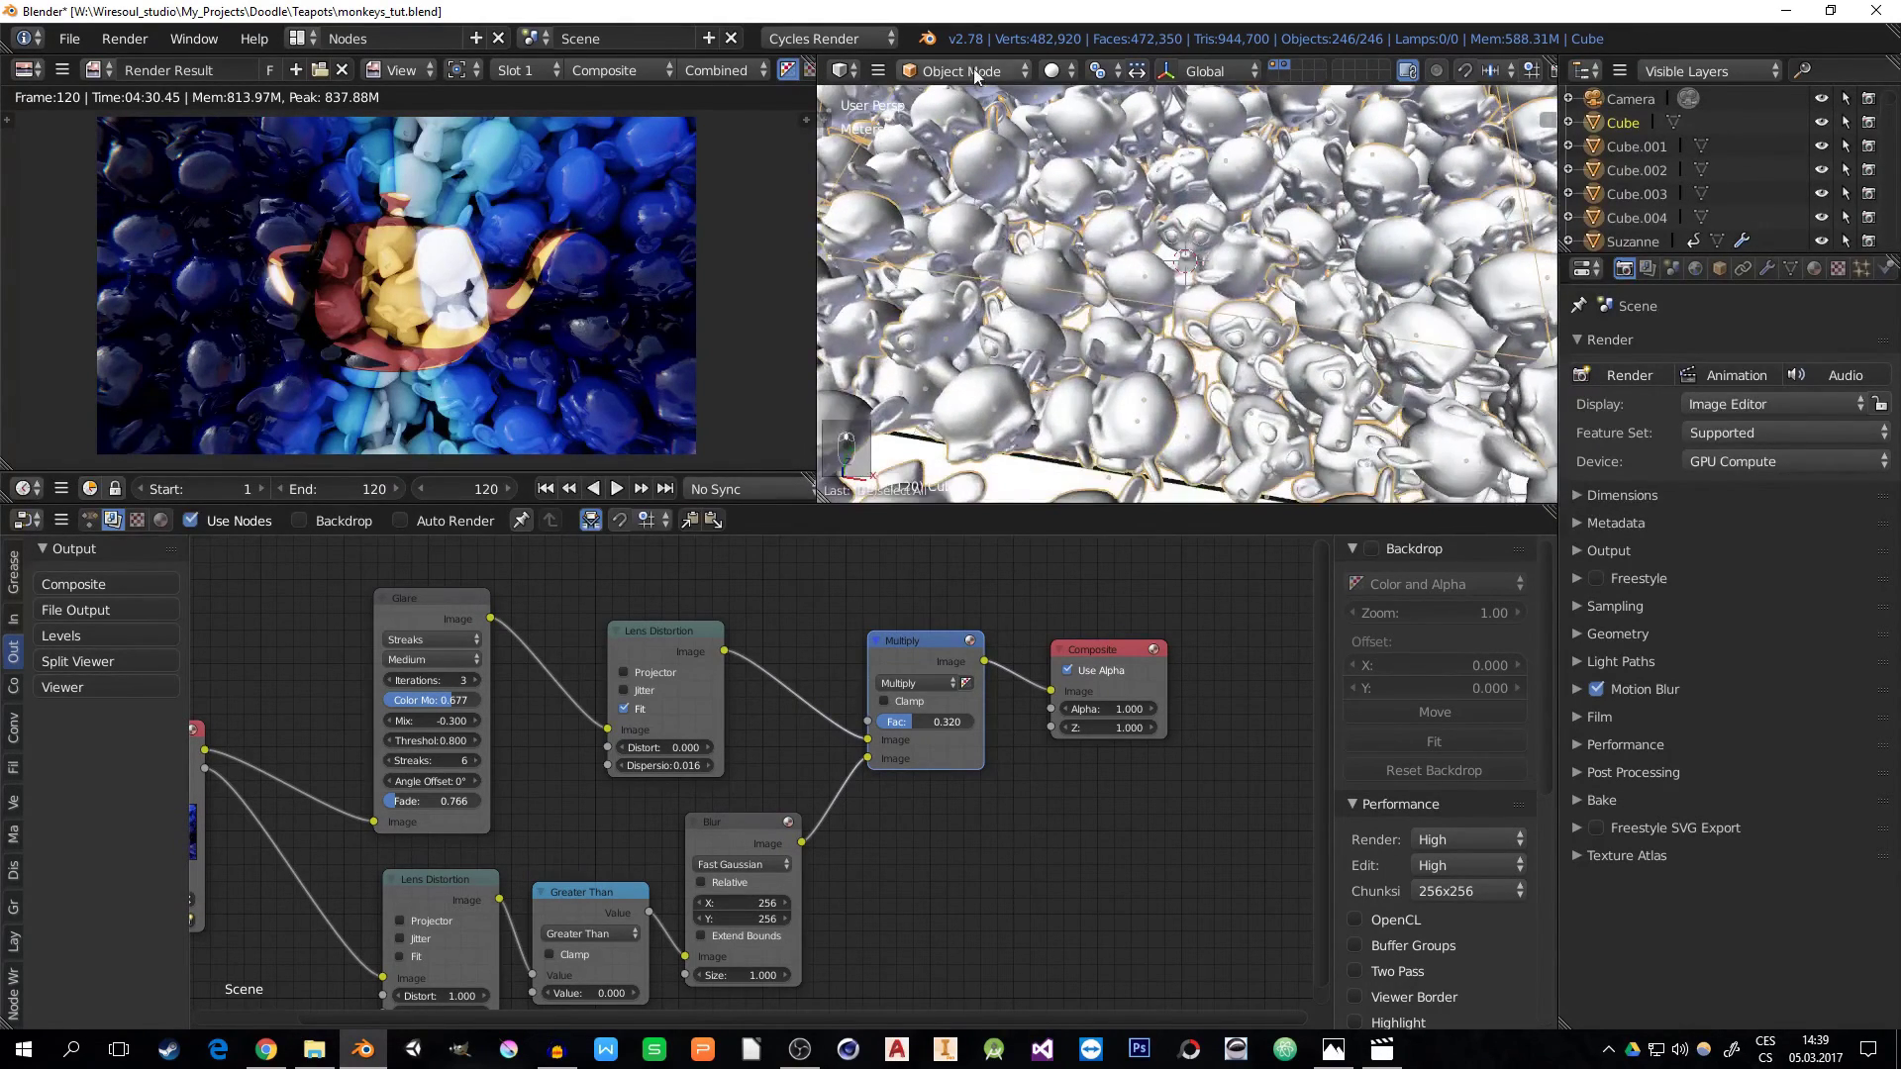
- Show only the monkeys' layer and select all monkeys, with Suzanne.084 as the active object
click(1285, 65)
key(a)
key(a)
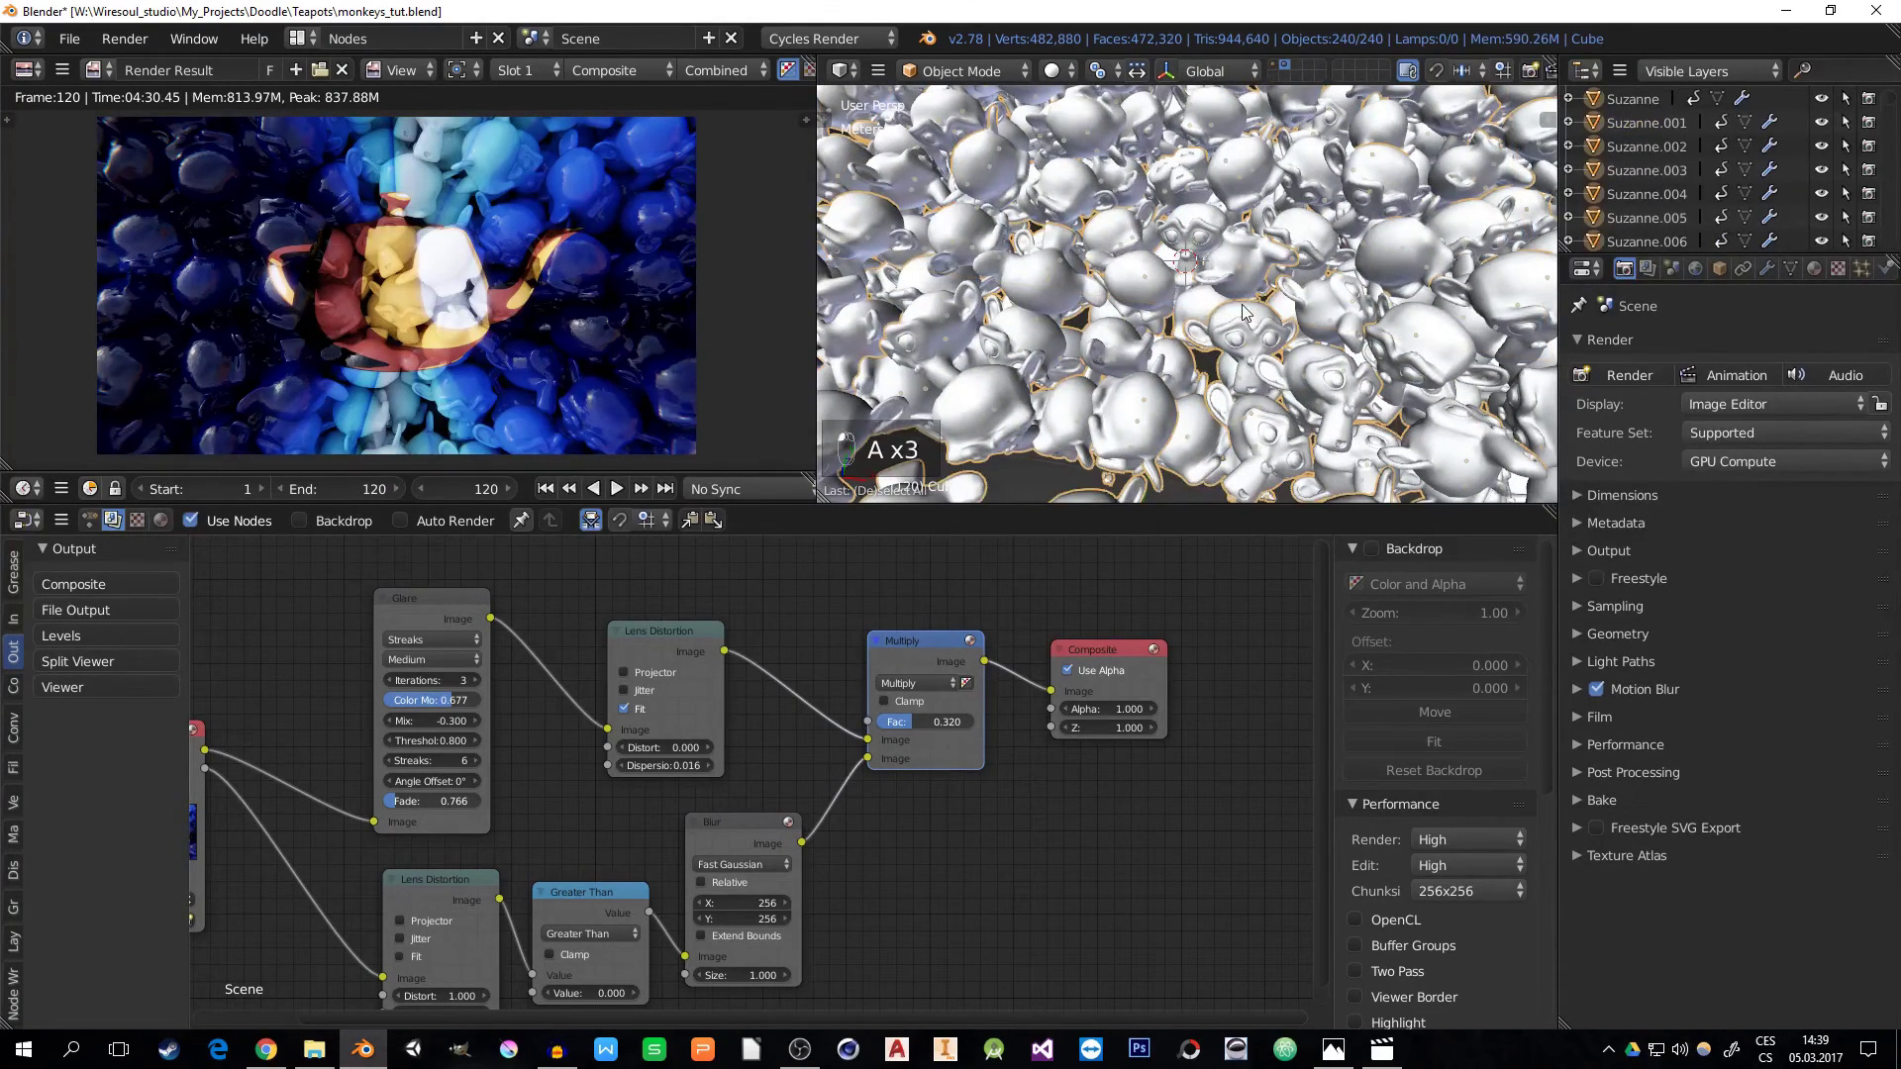
shift+right_click(1194, 219)
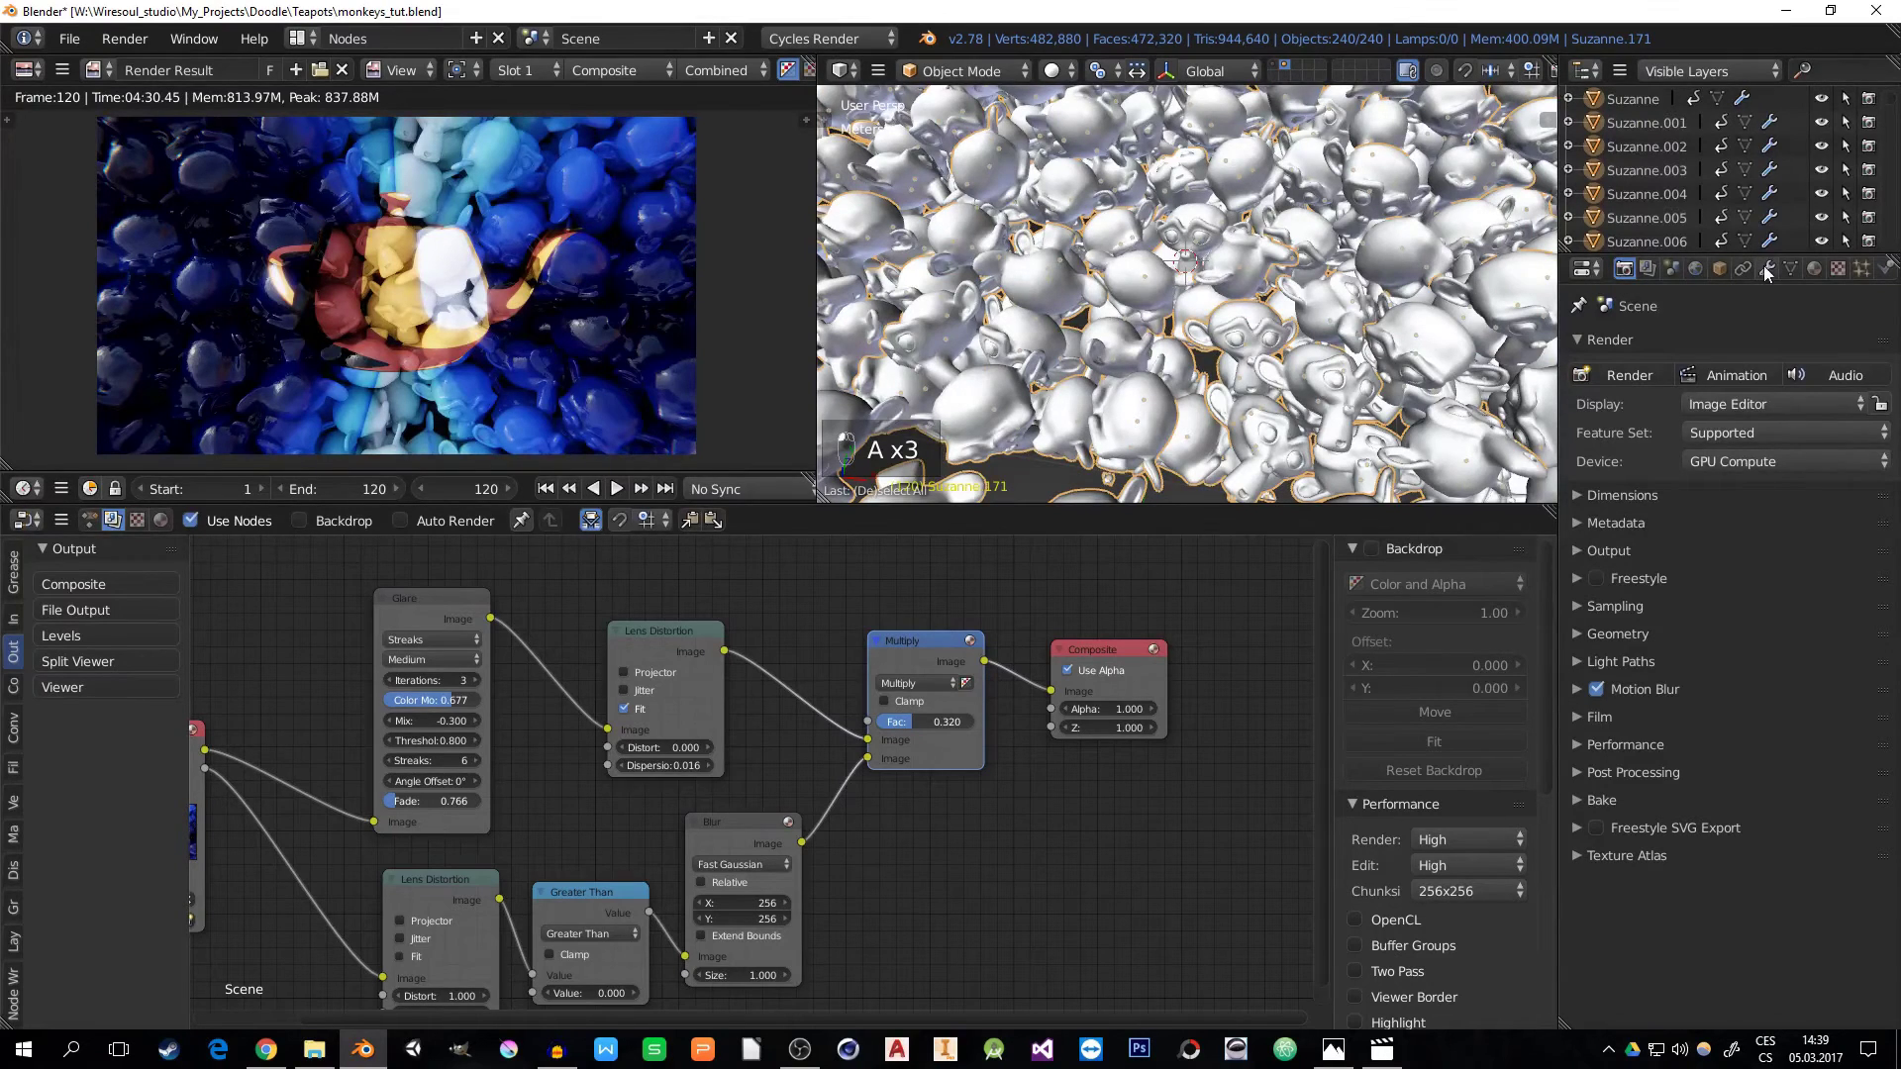
right_click(1219, 342)
key(a)
key(a)
- Change the Cycles feature set to Experimental in the render settings
click(1767, 269)
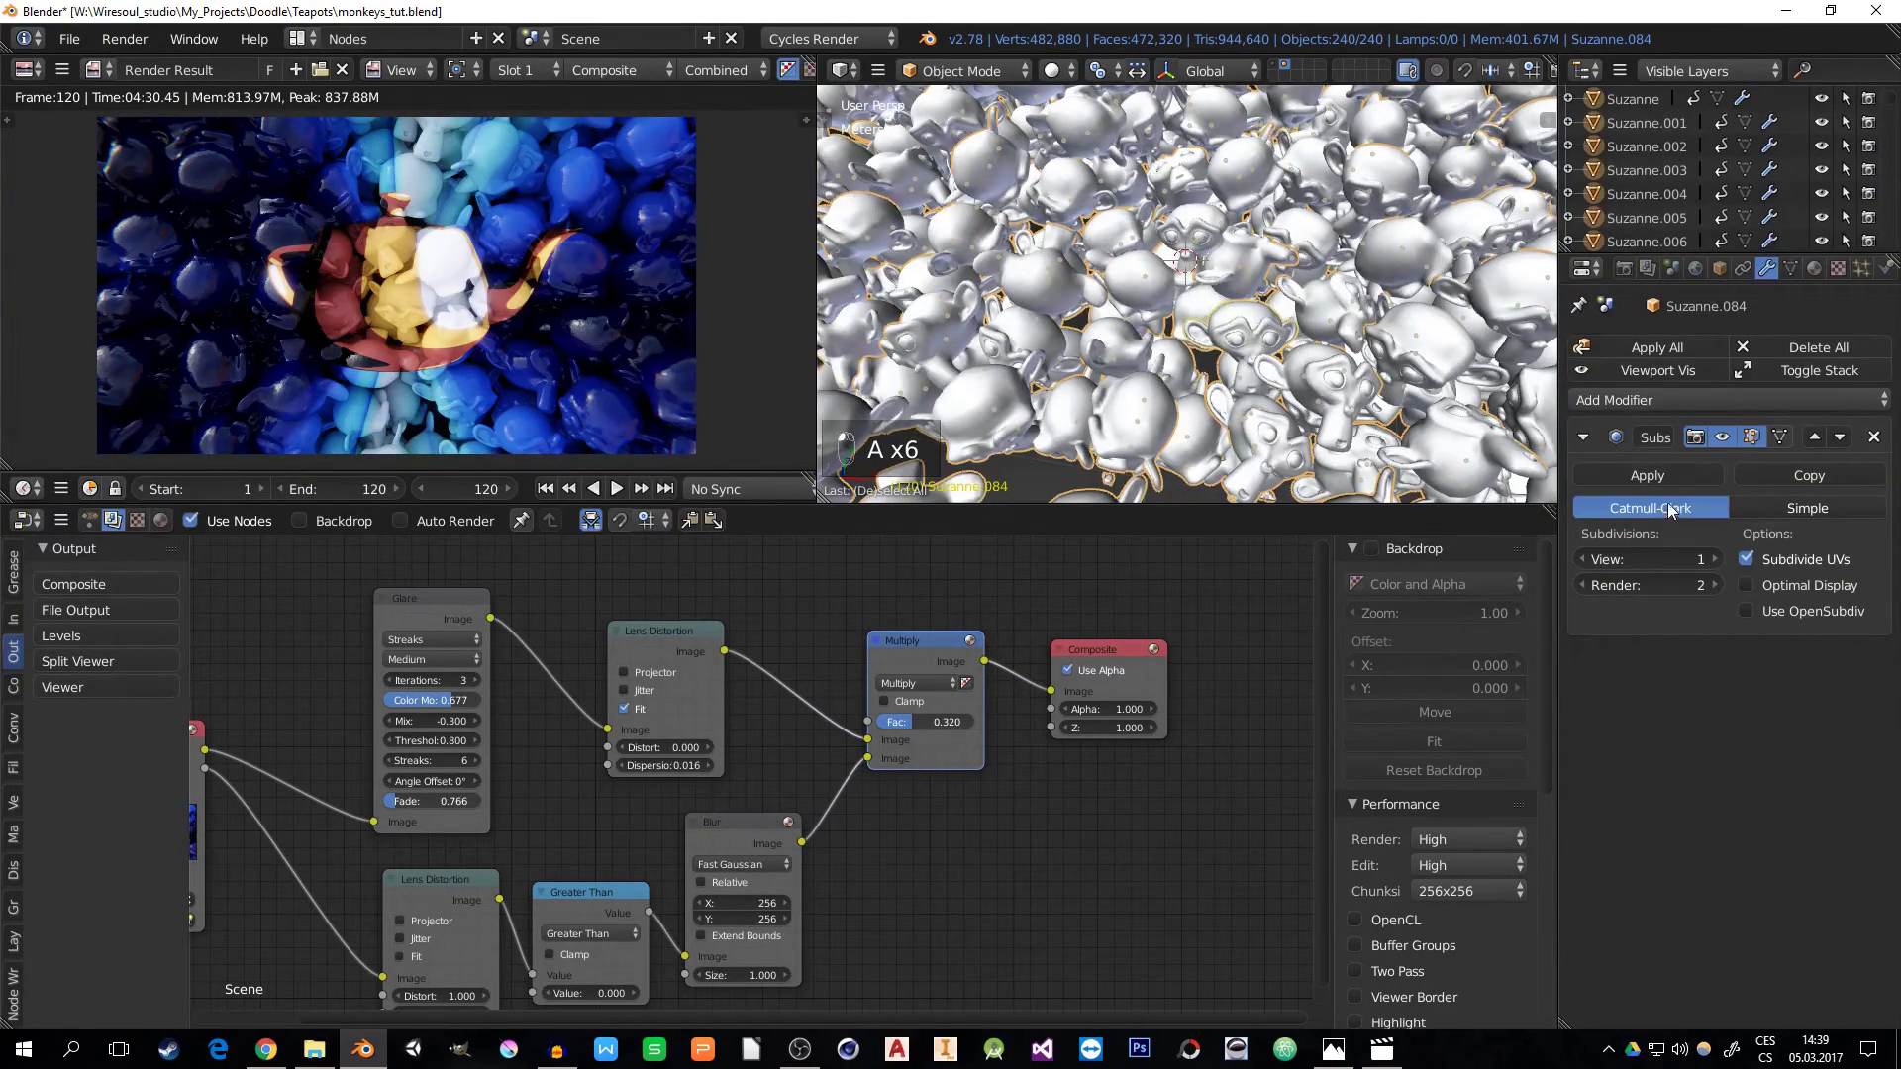
click(1624, 268)
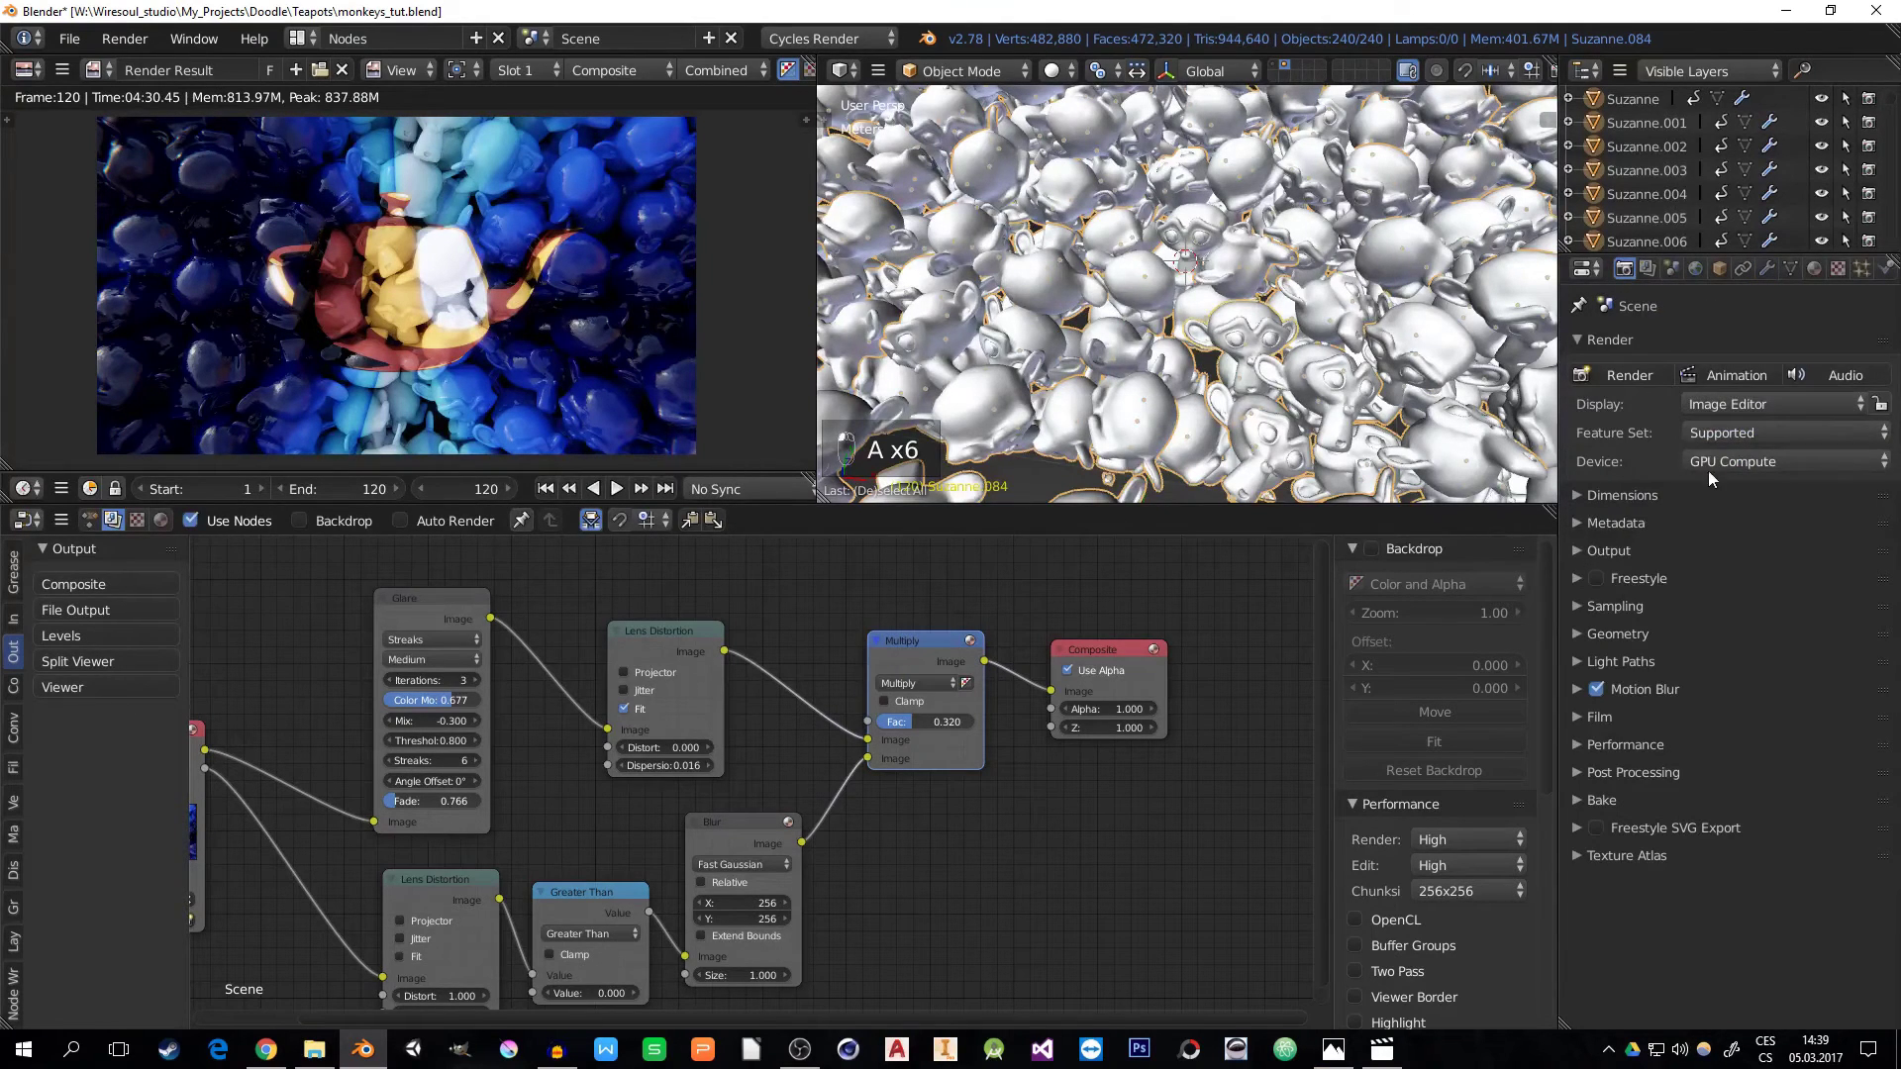
click(1714, 432)
click(1726, 384)
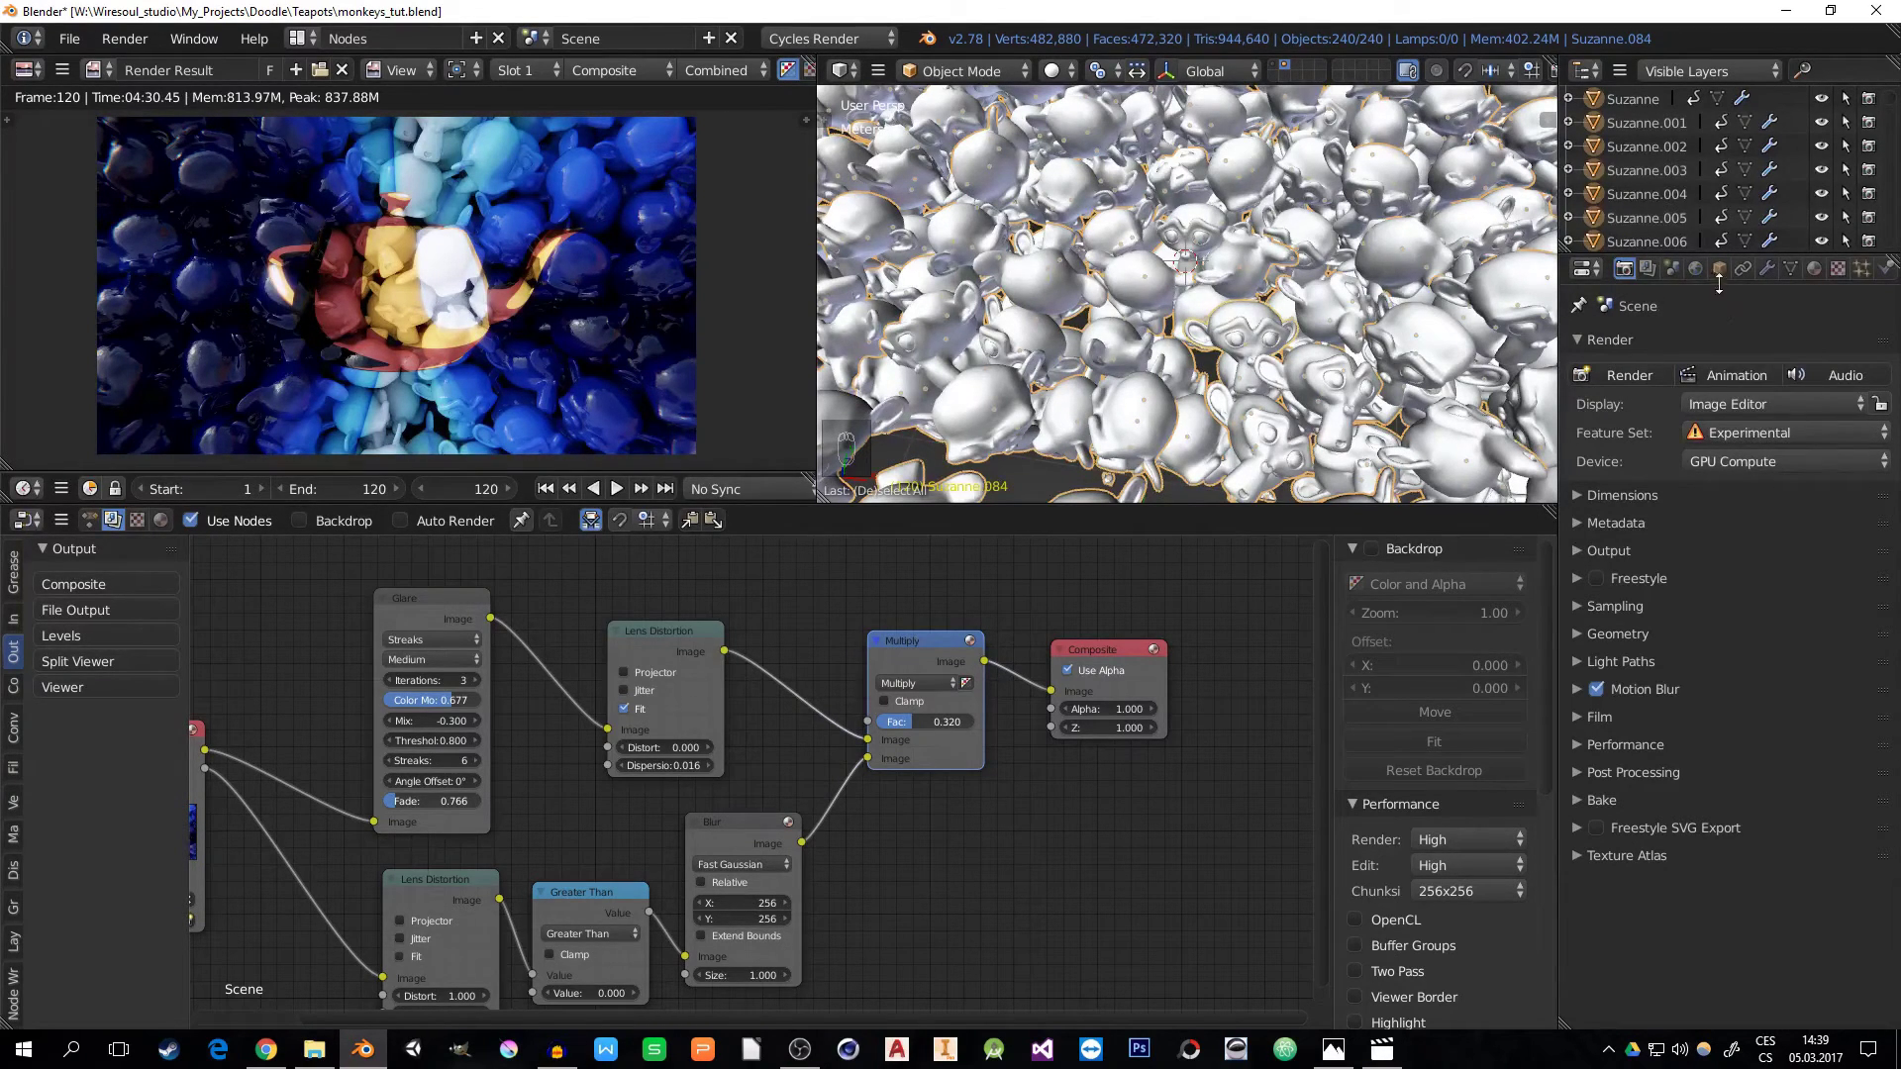
- Enable Adaptive on the active monkey's Subdivision Surface modifier and set its dicing scale to 3
click(1766, 269)
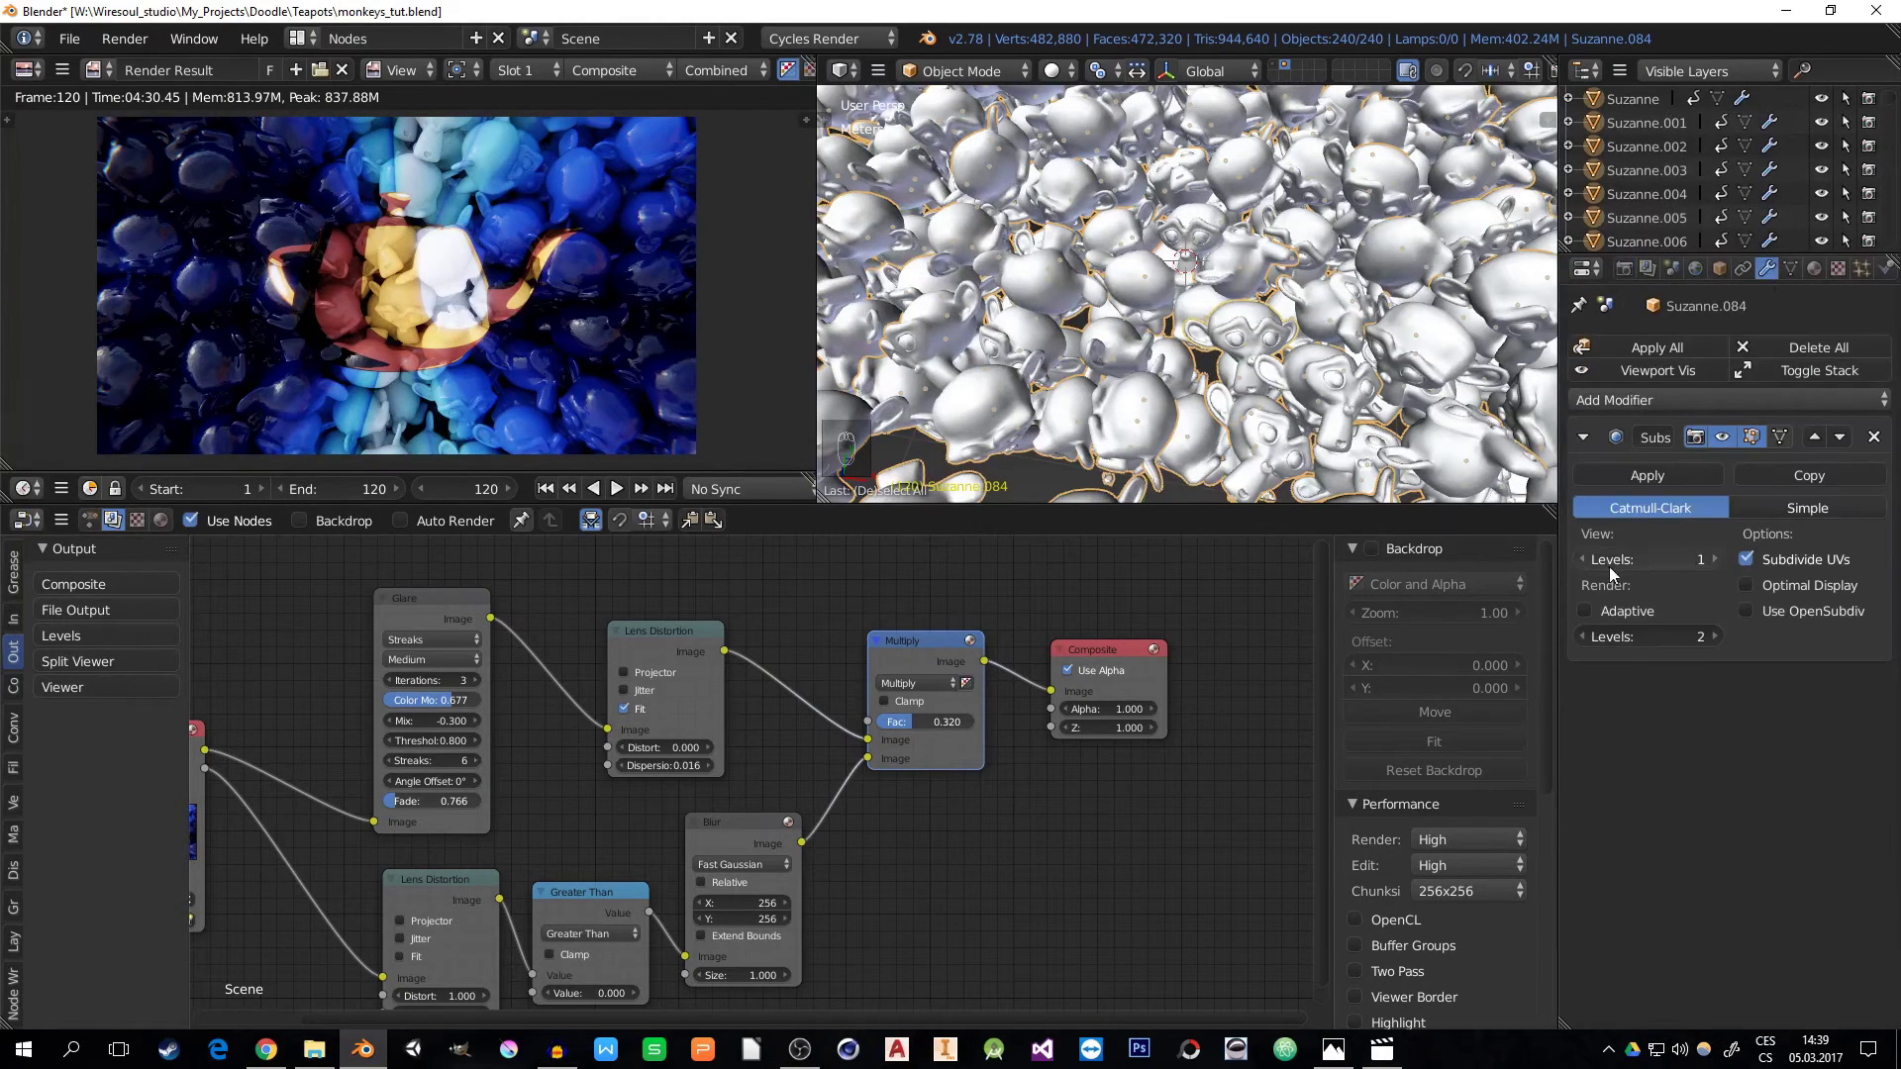
click(1584, 611)
click(1666, 636)
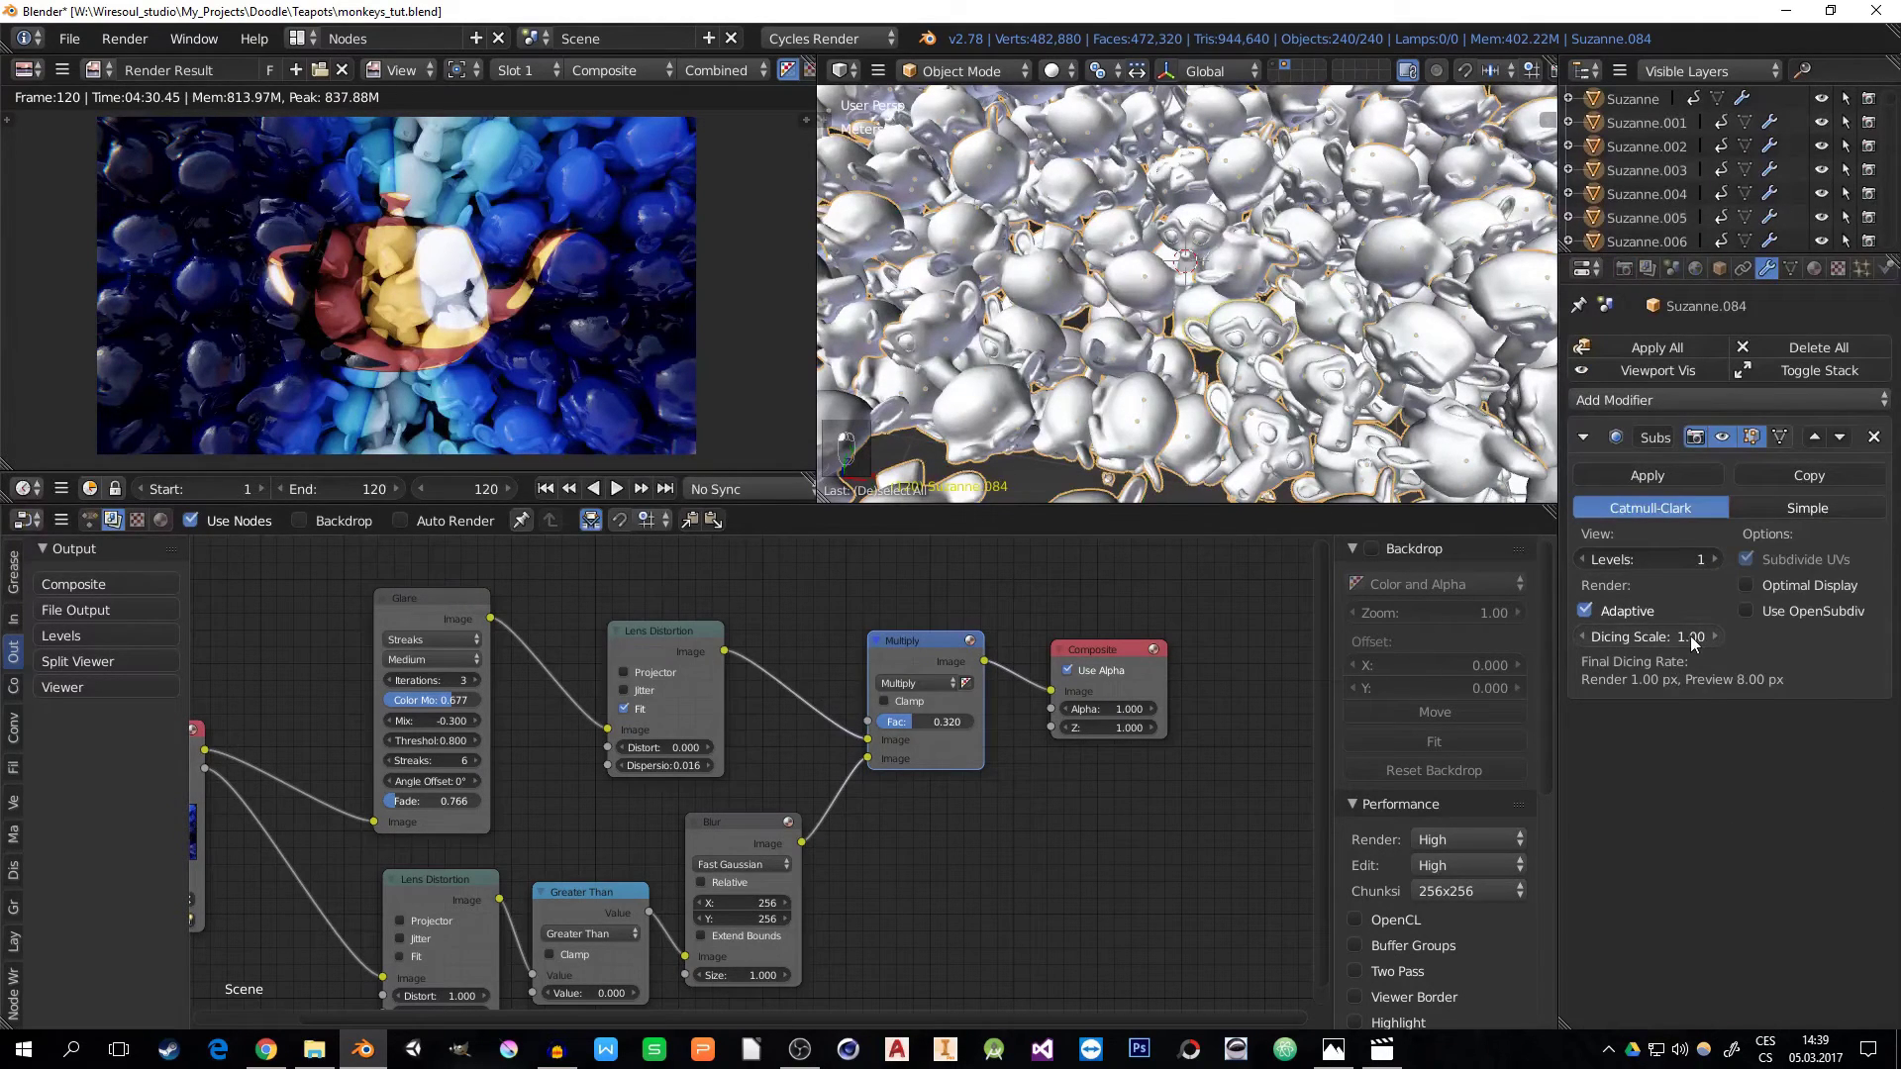
text(3)
key(Return)
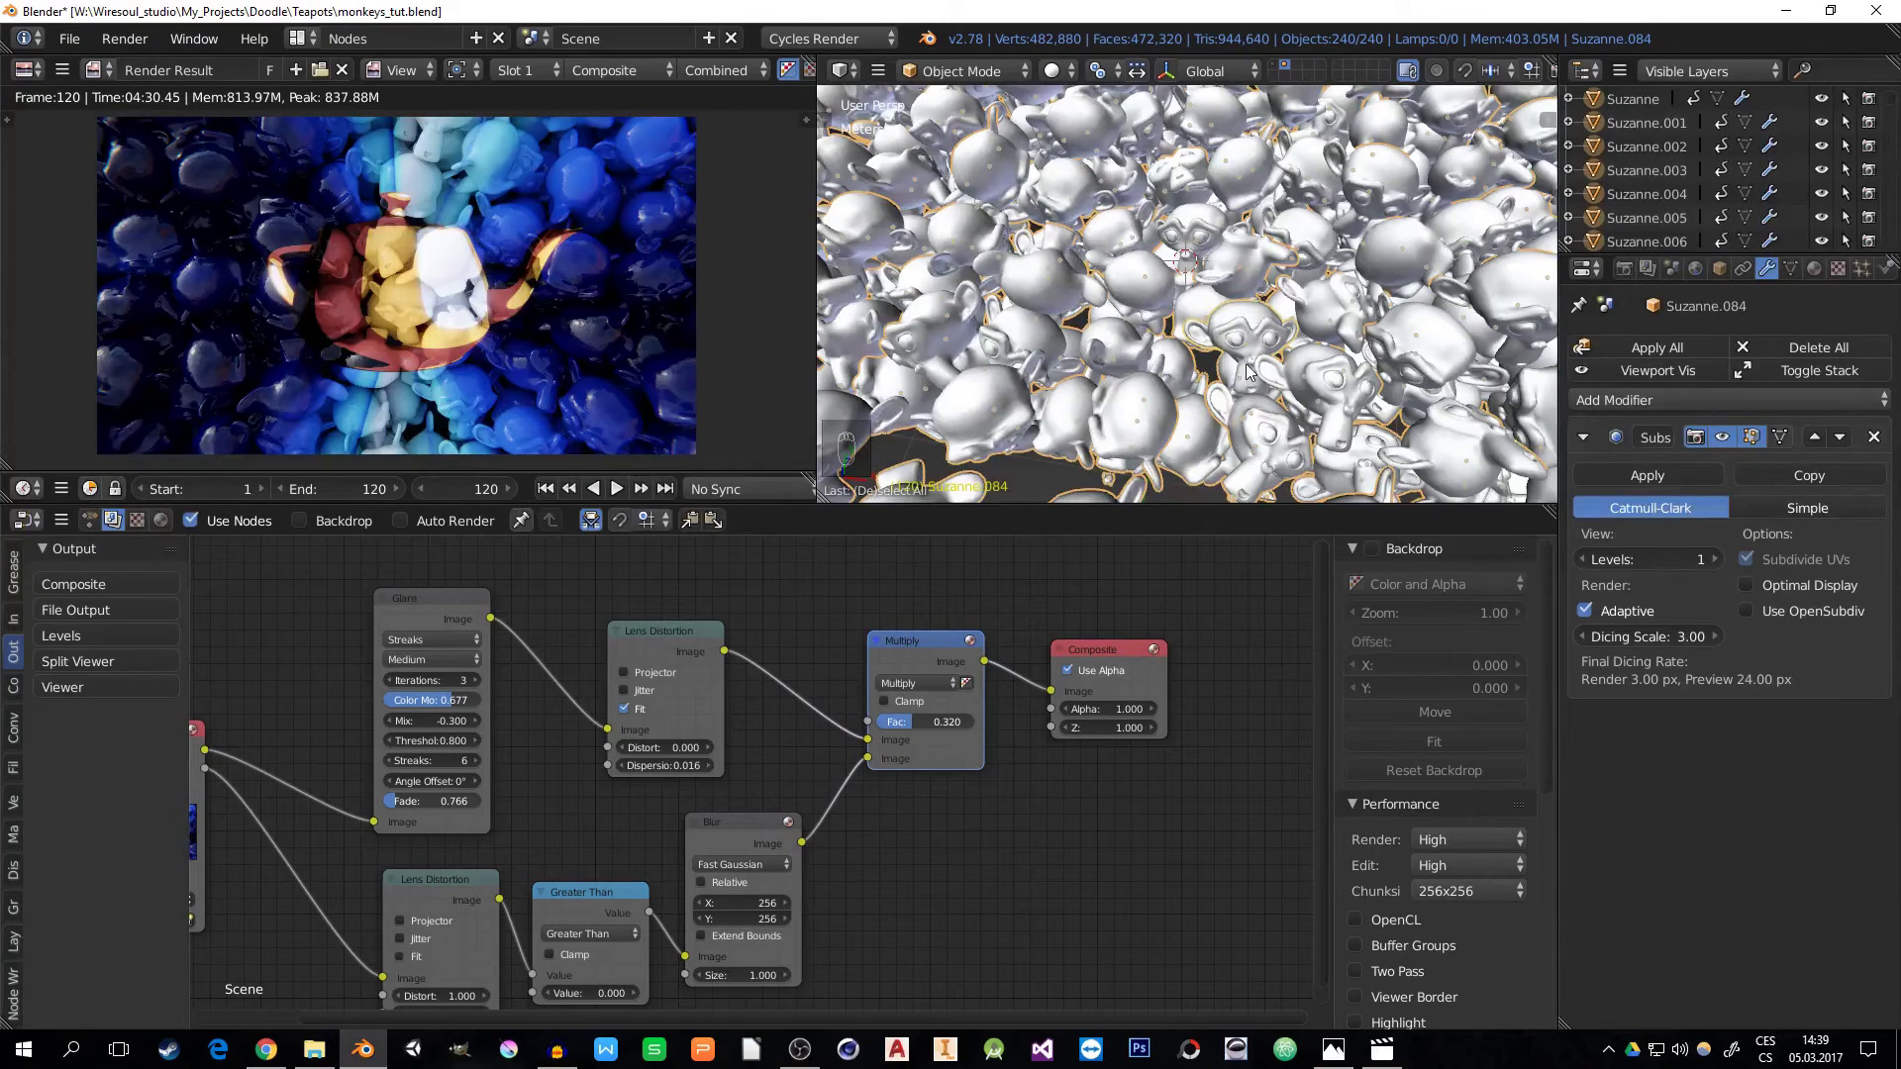
- Try to link the active monkey's modifiers to all selected monkeys and check the modifier settings on several of them
key(ctrl+l)
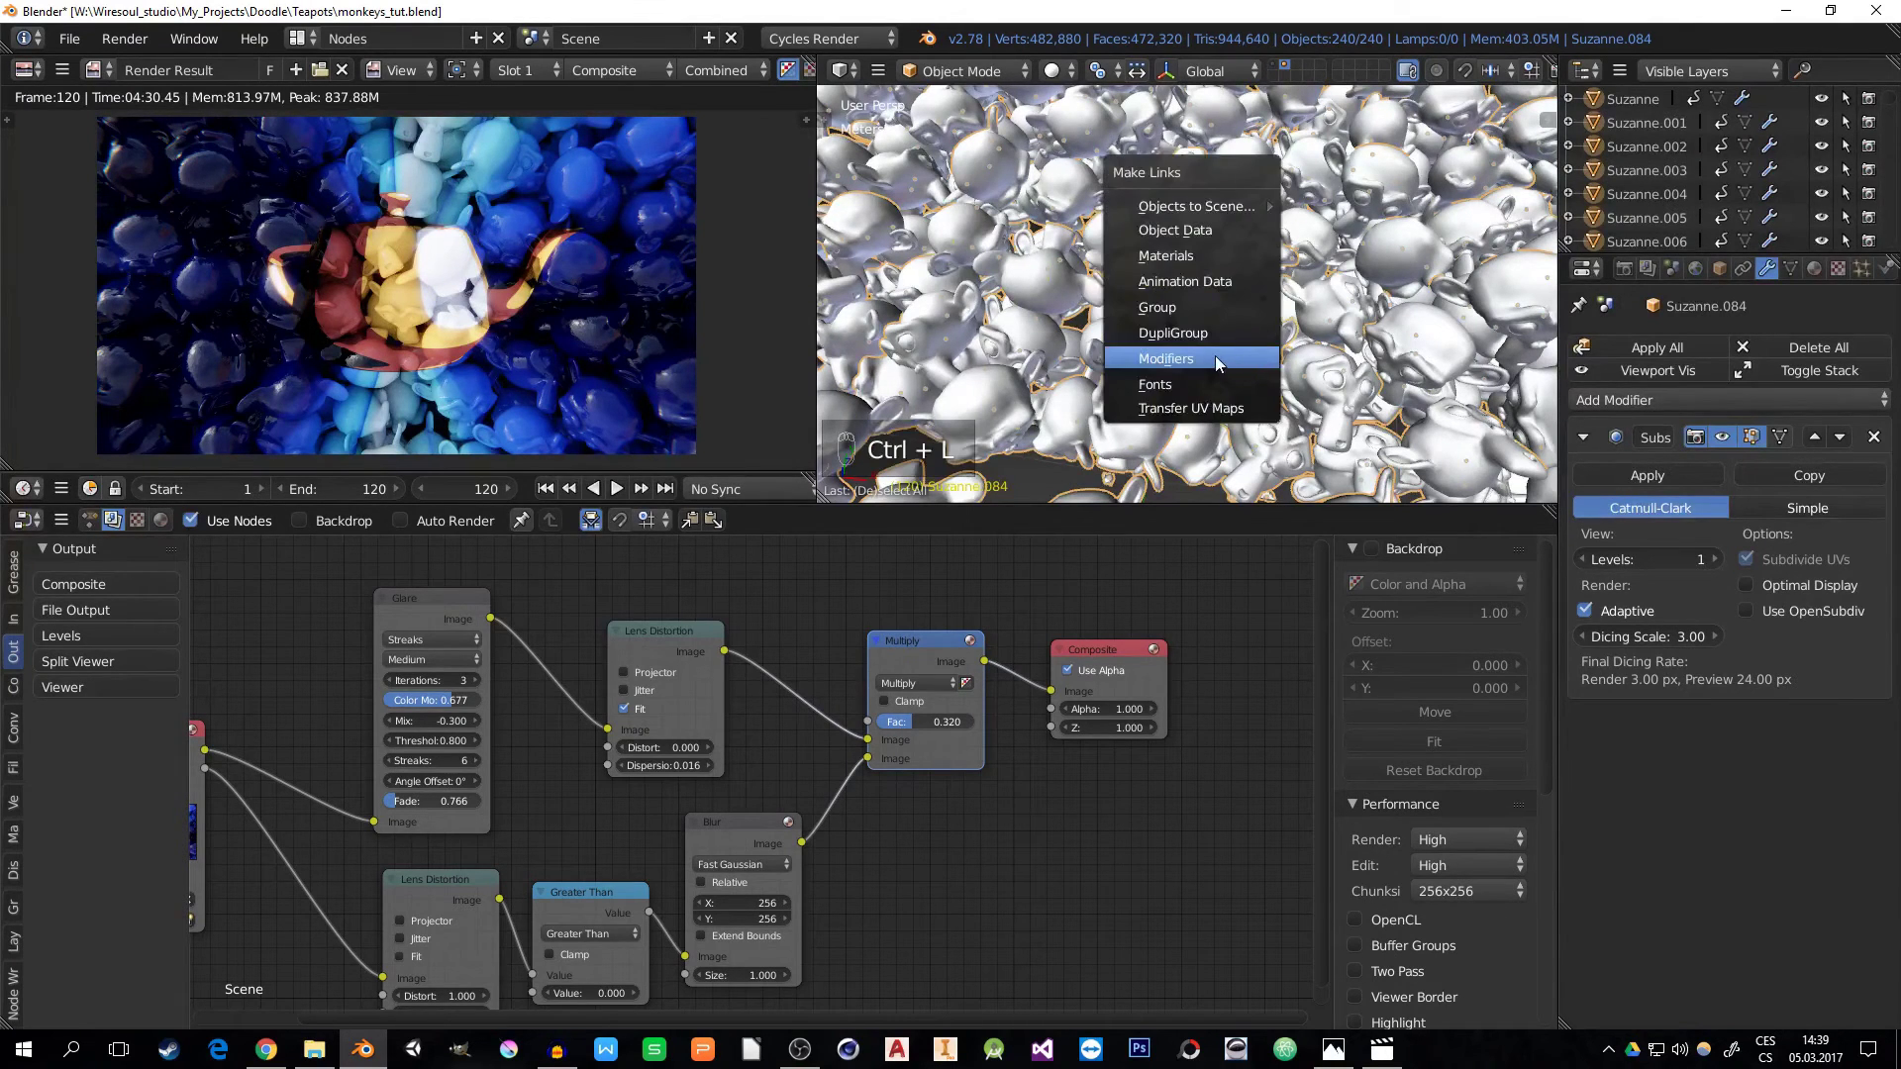
click(1216, 363)
right_click(1151, 411)
right_click(1185, 420)
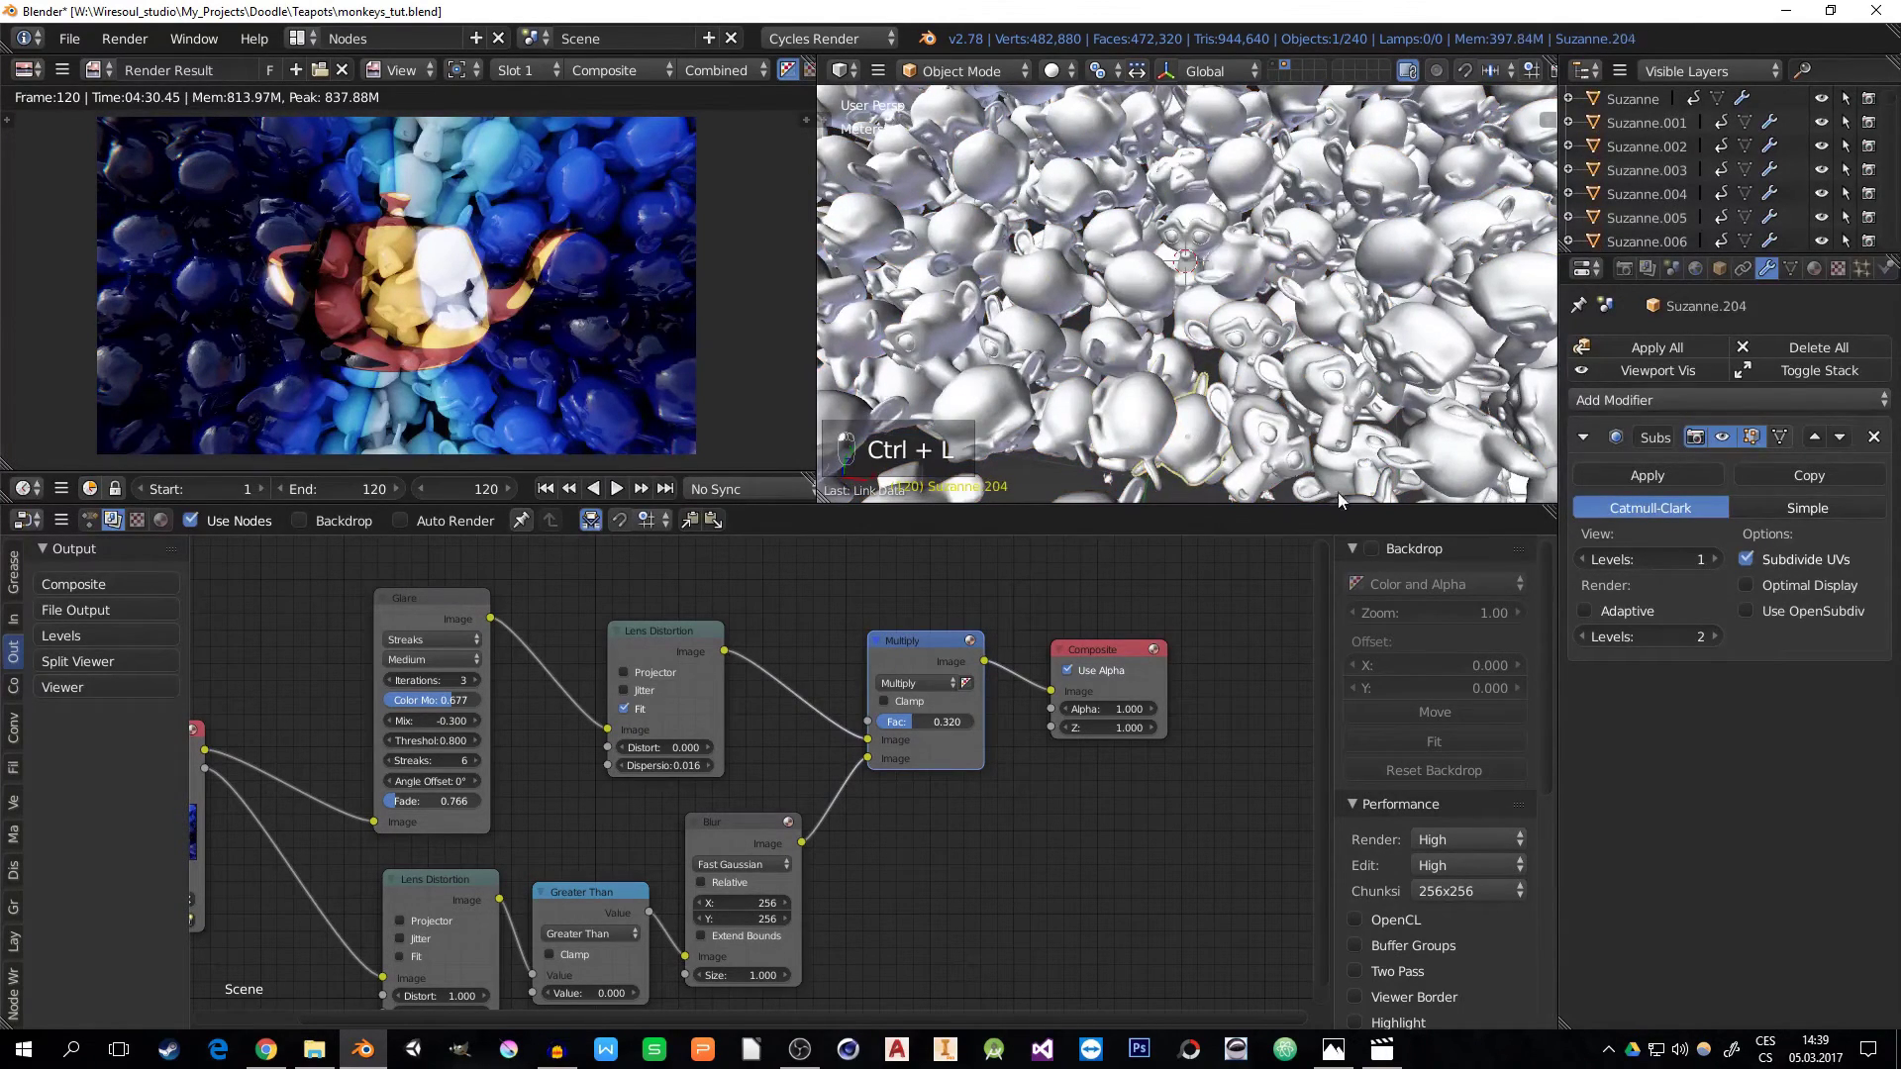
right_click(1271, 414)
right_click(1372, 353)
right_click(1262, 327)
right_click(1145, 377)
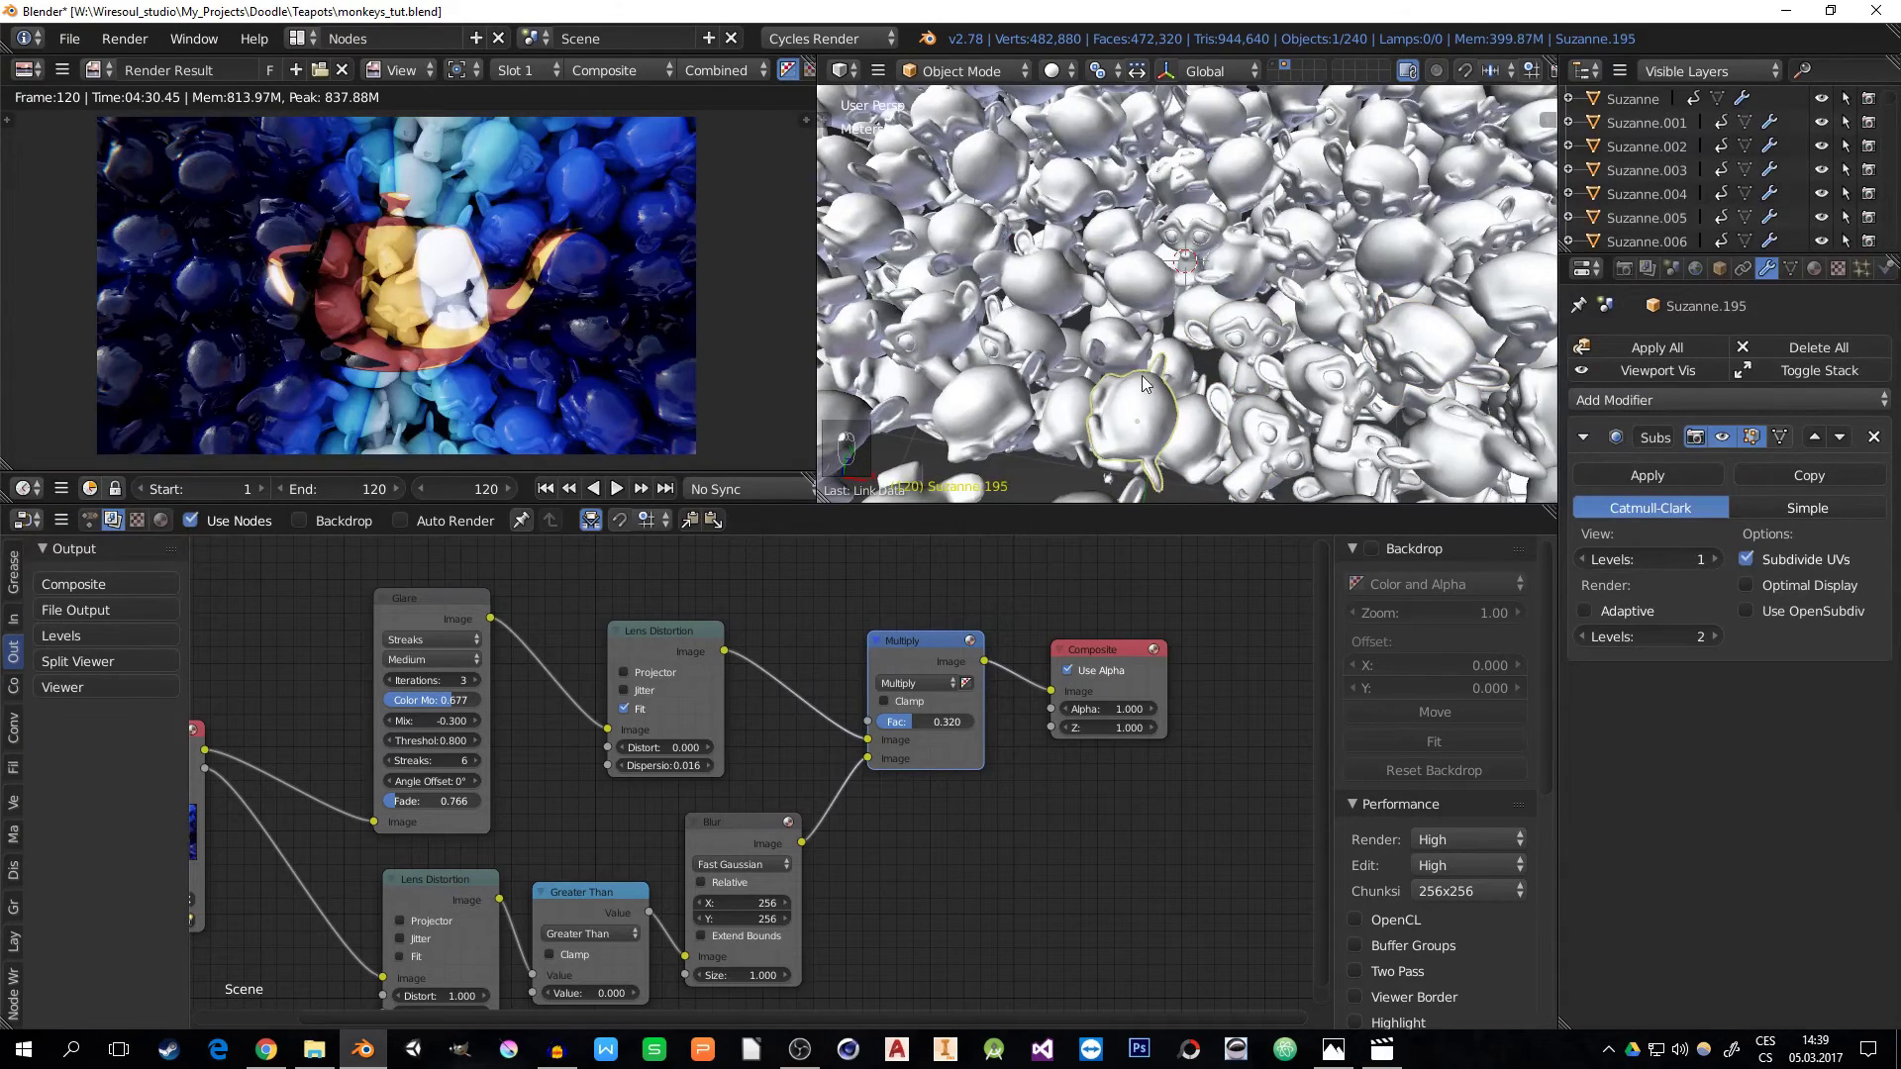
right_click(1223, 398)
- Select all monkeys with Suzanne.084 active, delete its Subdivision Surface modifier and link the empty modifier stack to the others
right_click(1255, 341)
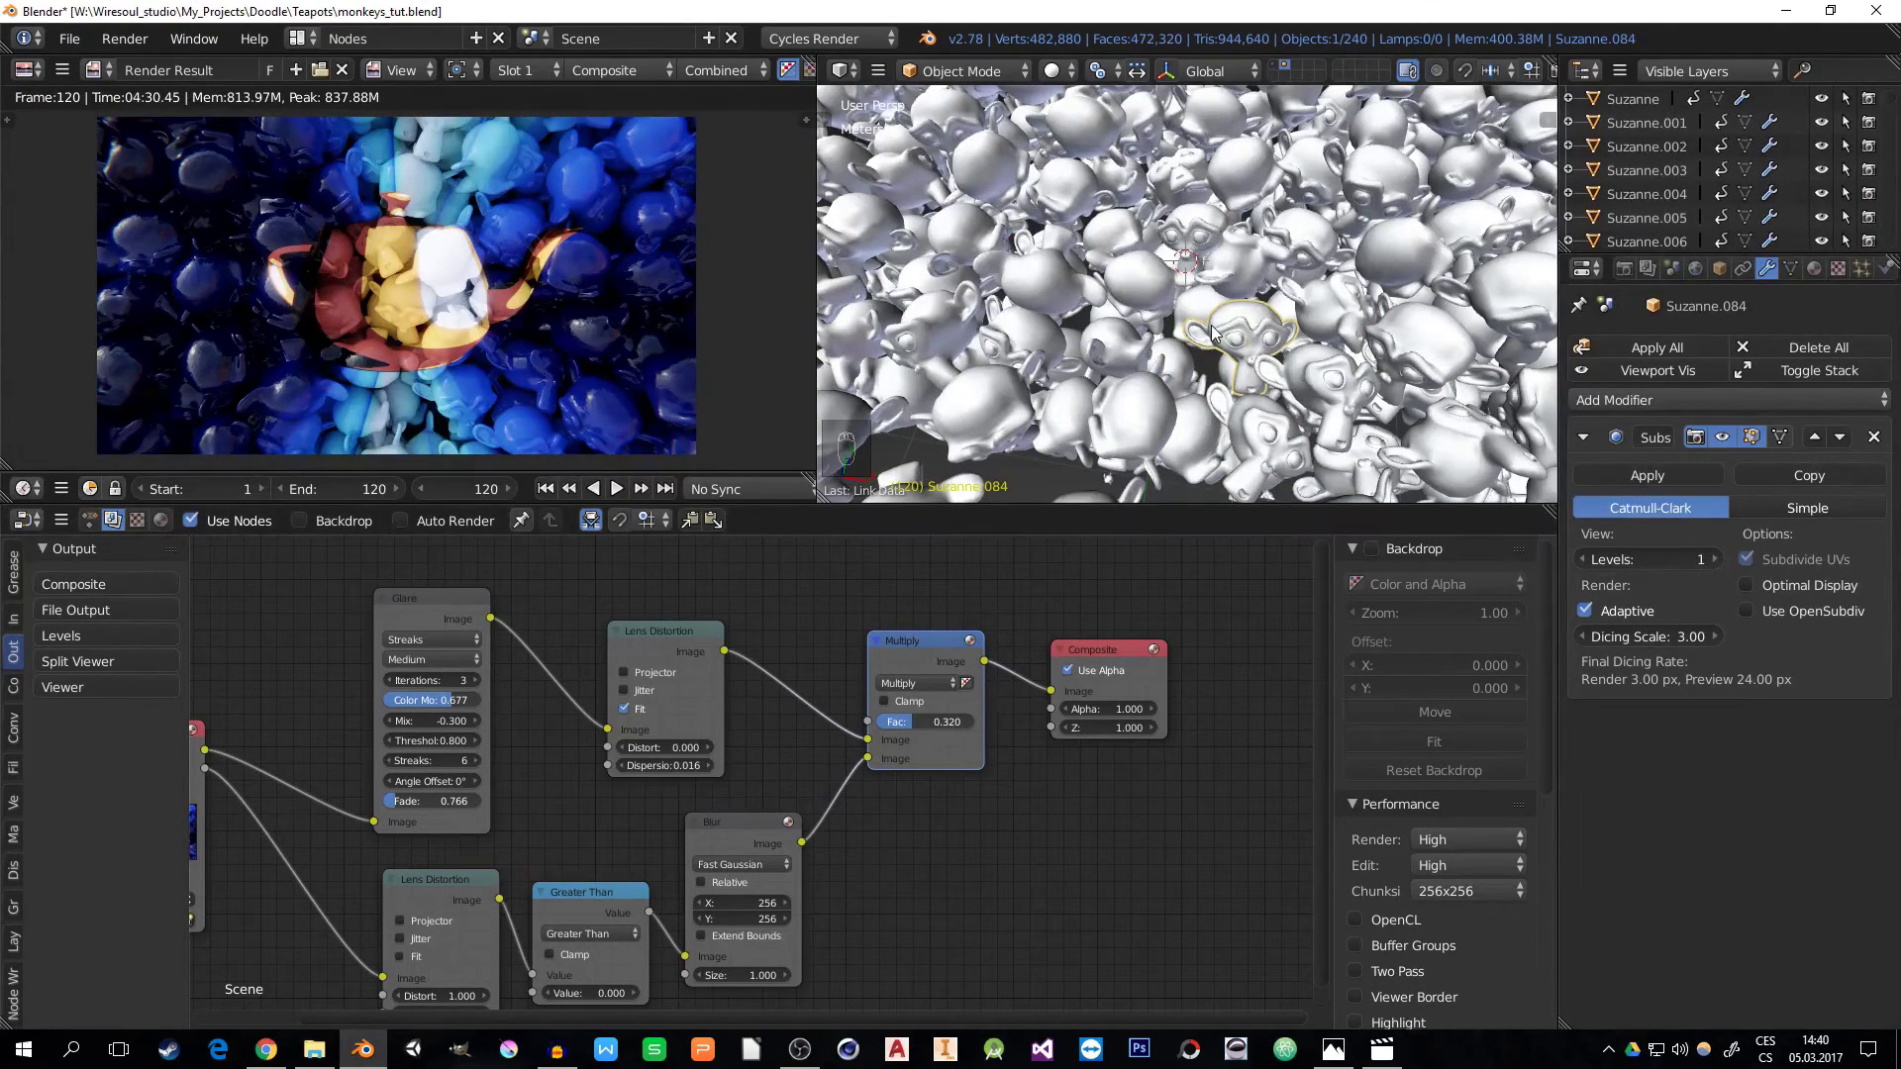
key(a)
key(a)
key(a)
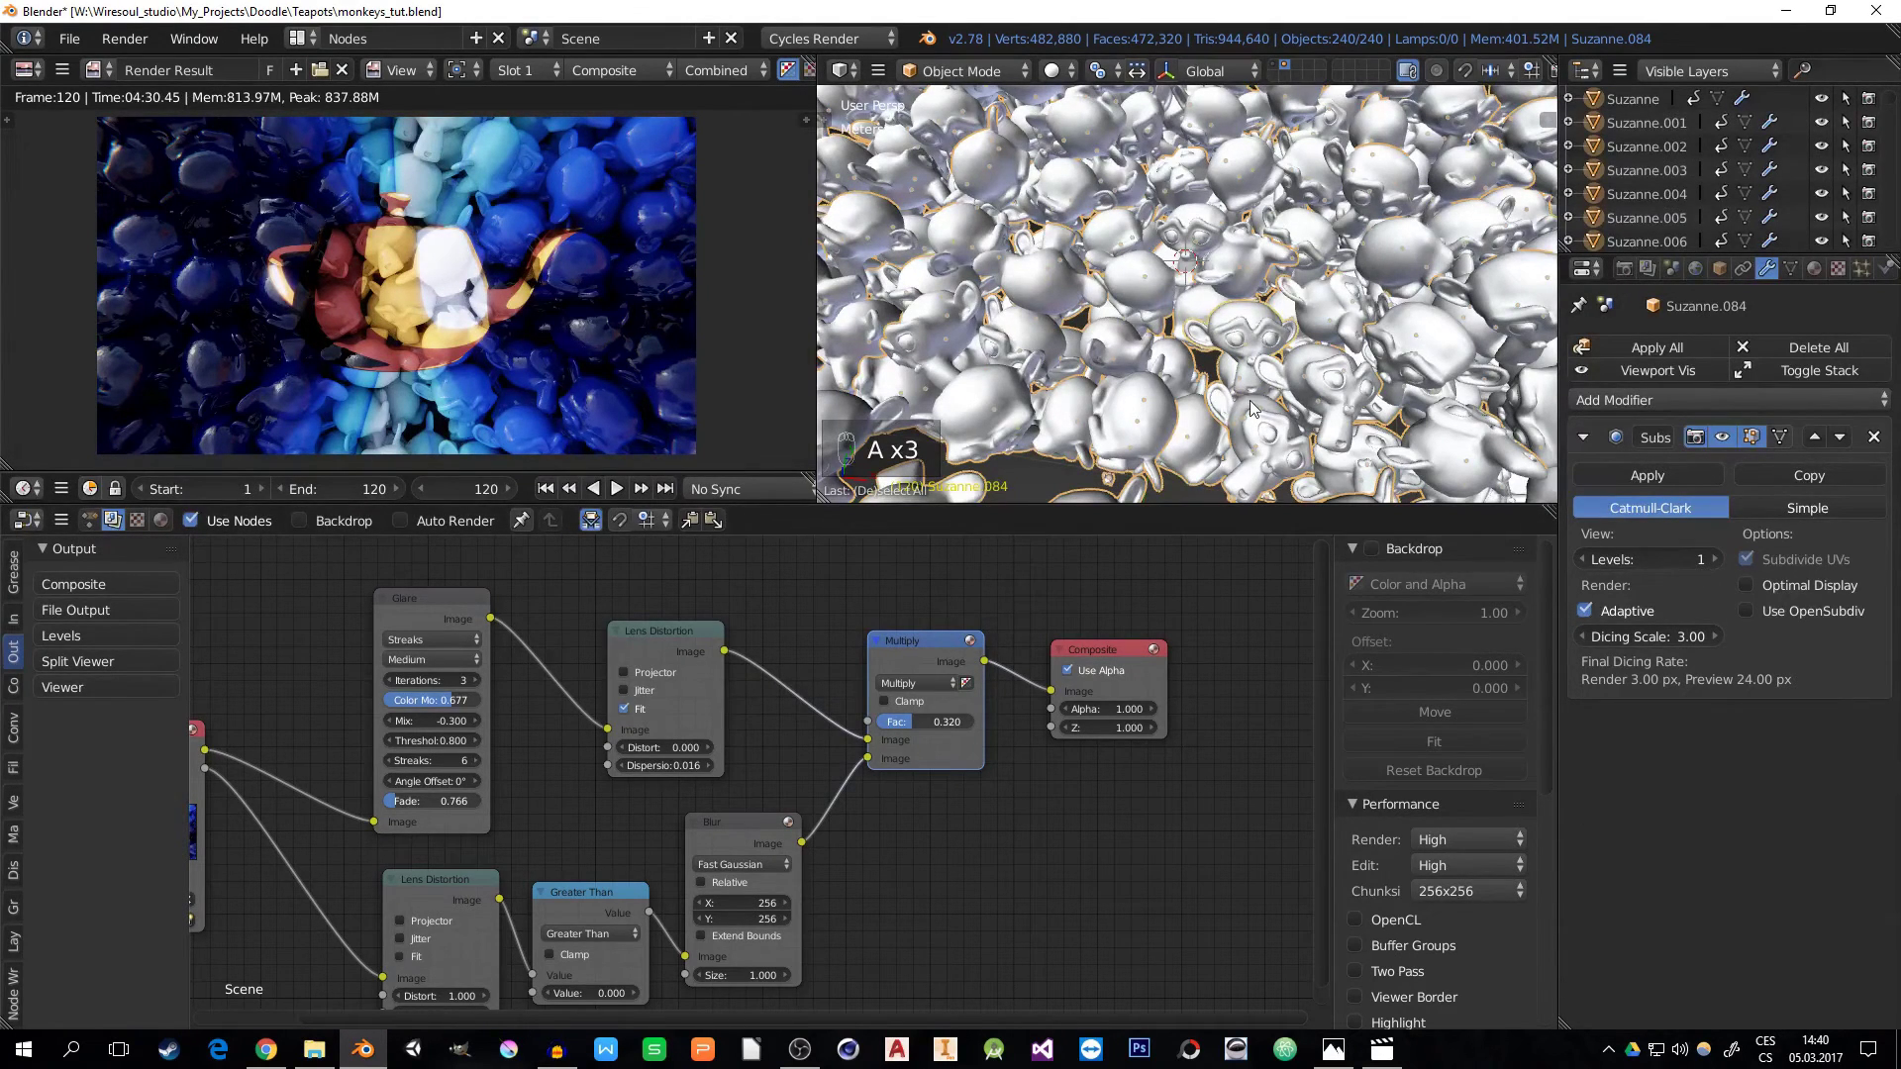
click(1874, 438)
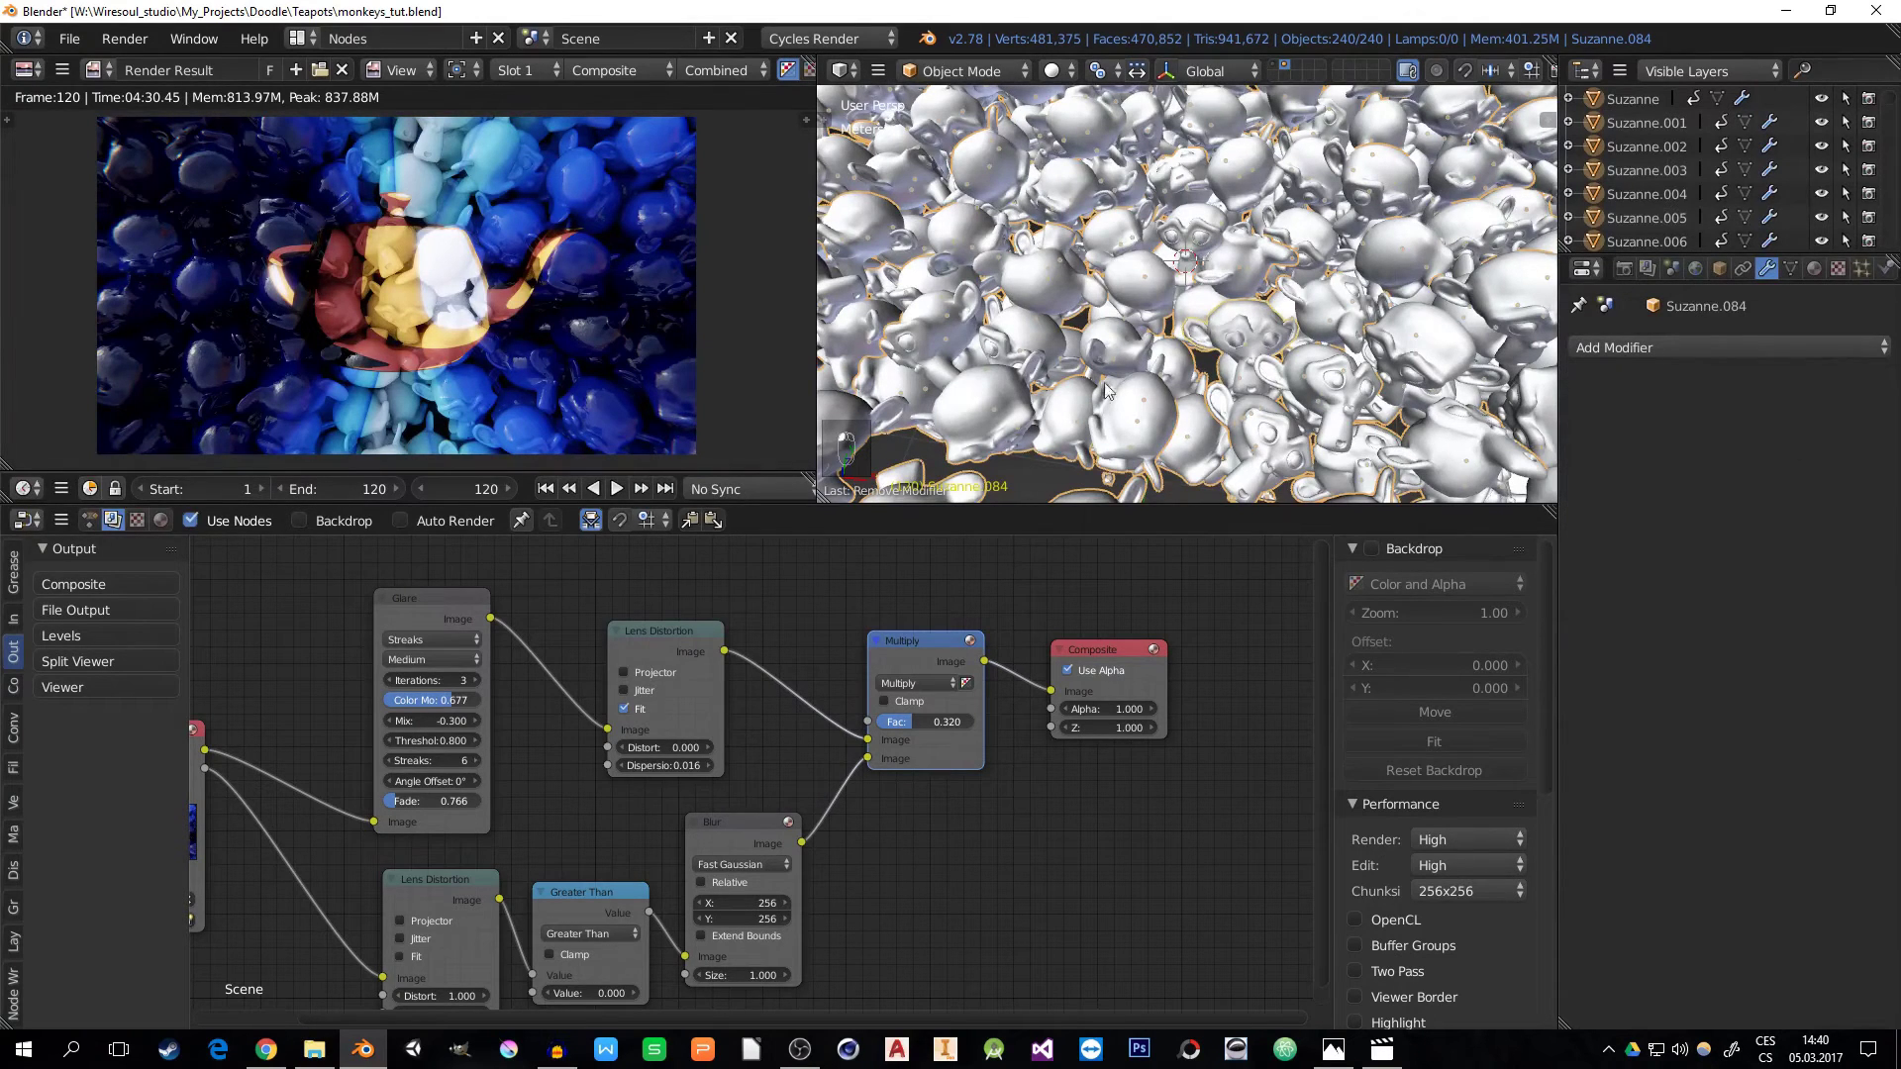
key(ctrl+l)
click(1249, 370)
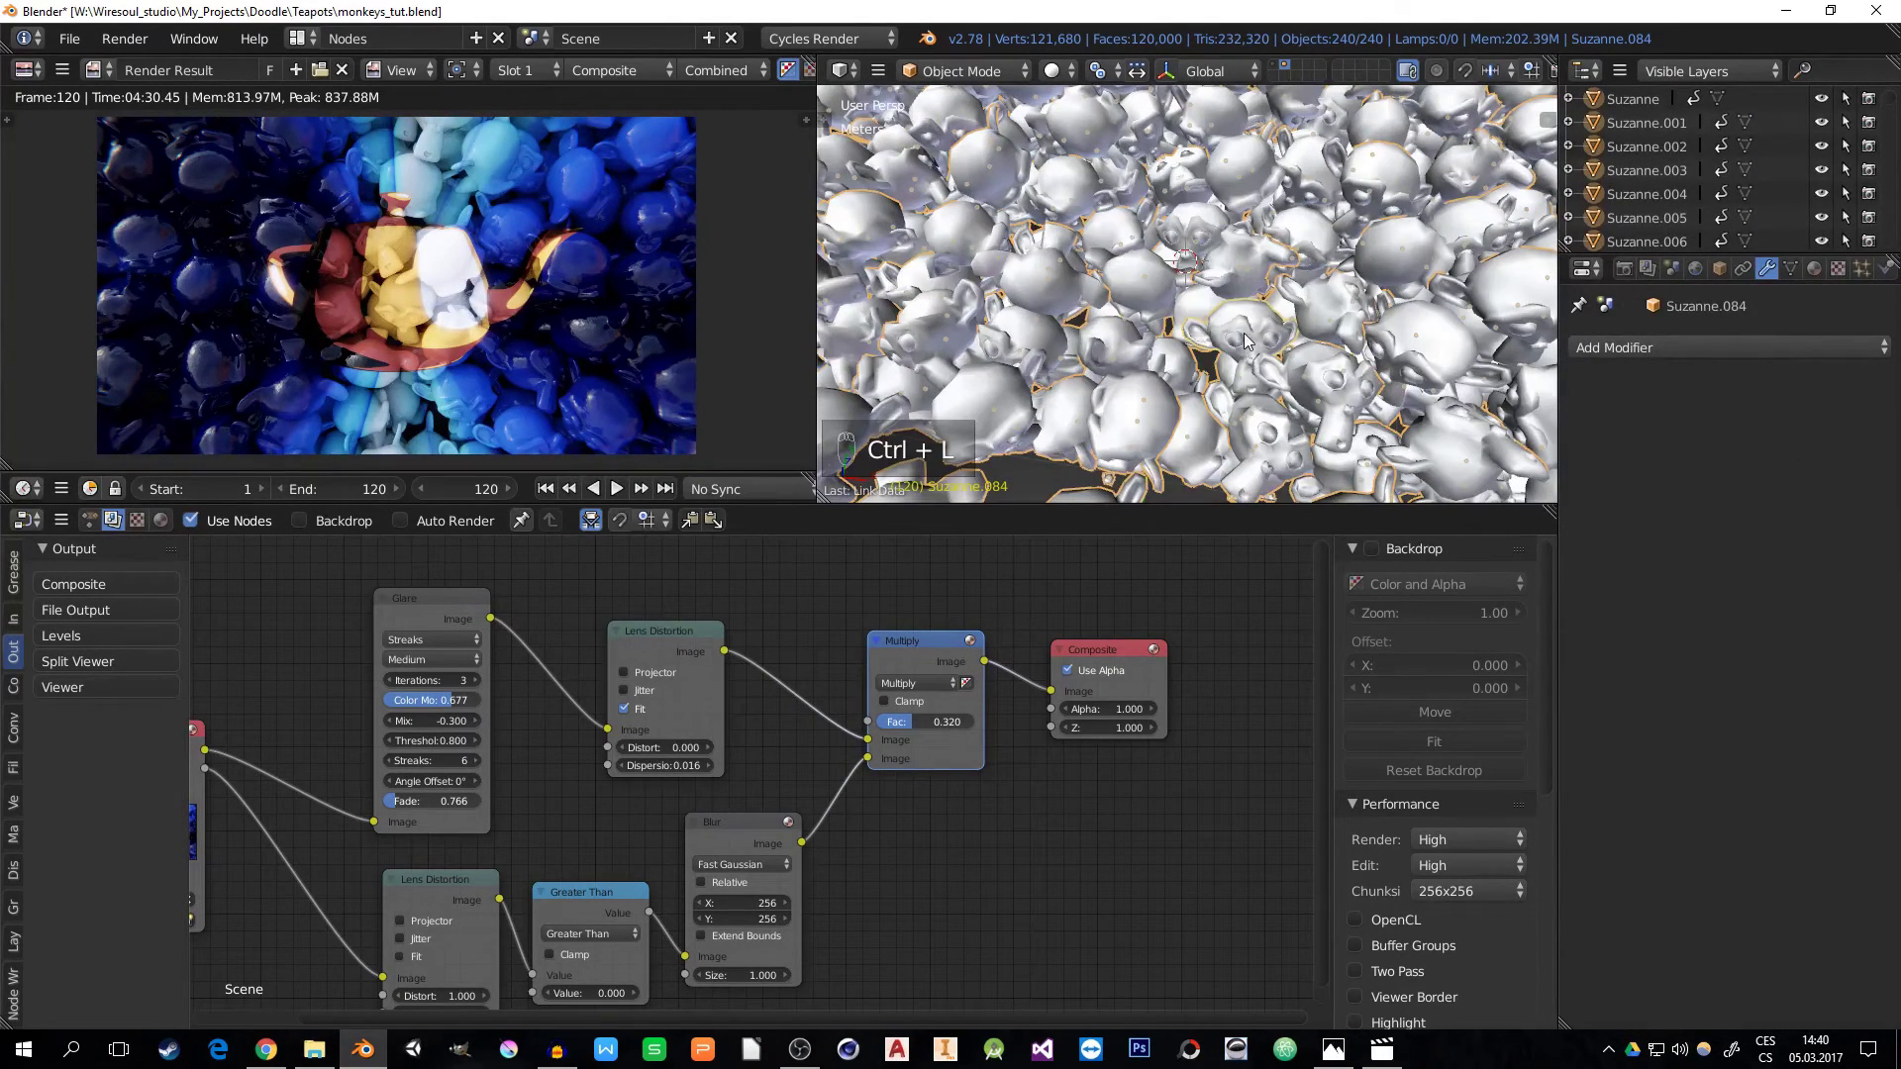
- Add a Subdivision Surface modifier to the active monkey and link its modifiers to all selected monkeys
click(1669, 347)
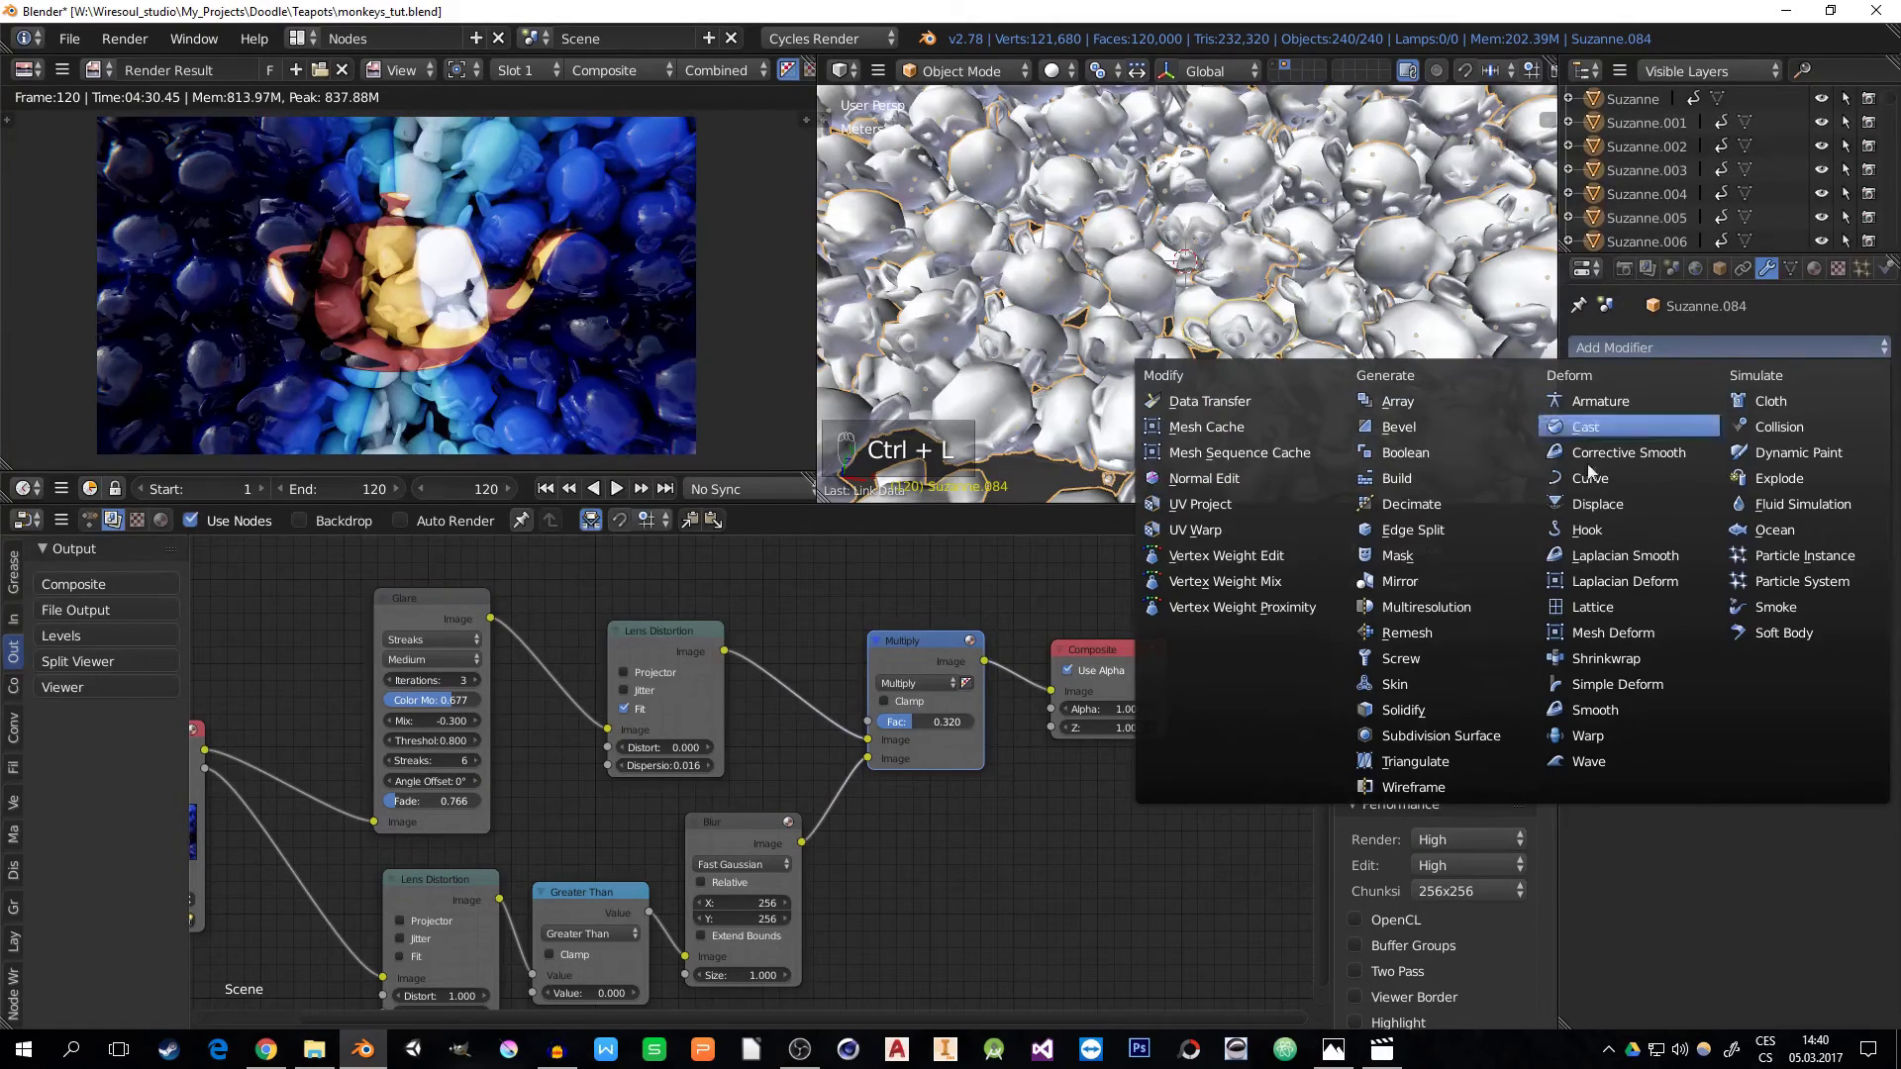
click(1465, 735)
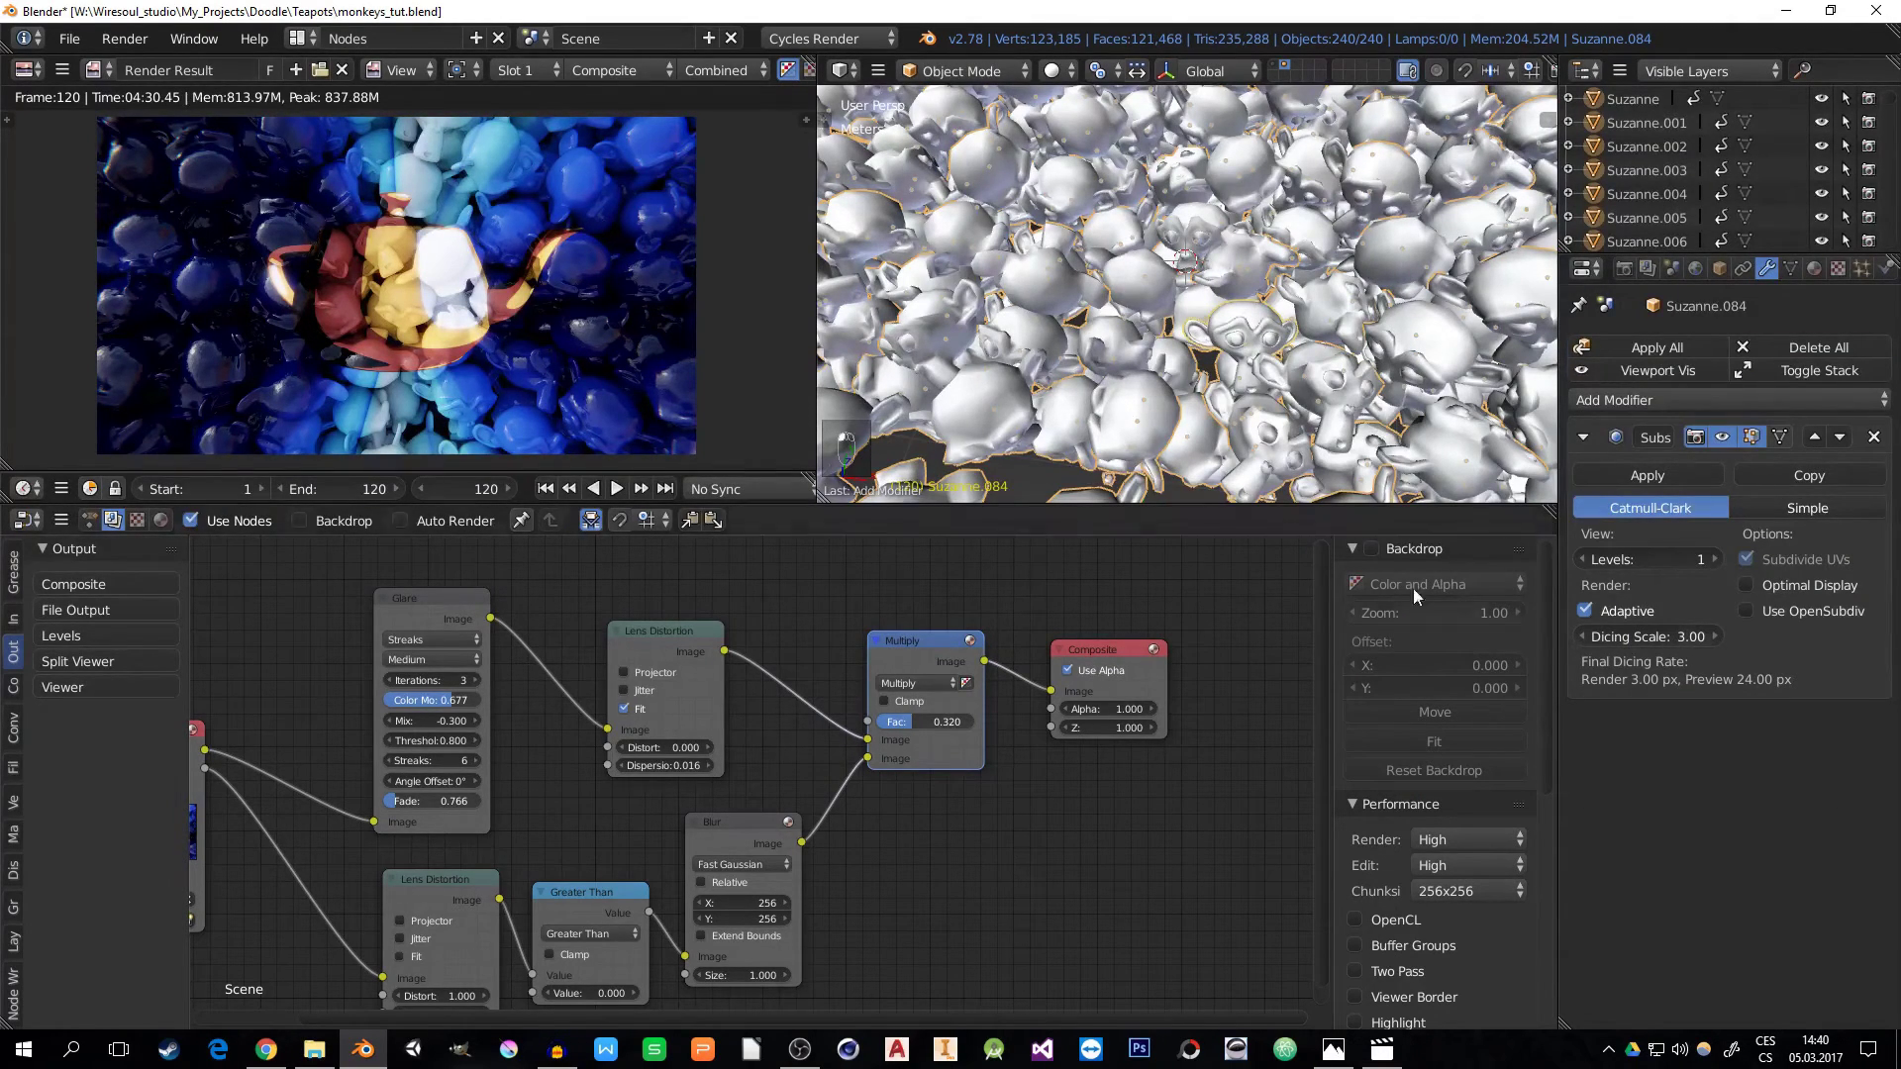
key(ctrl+l)
click(1267, 366)
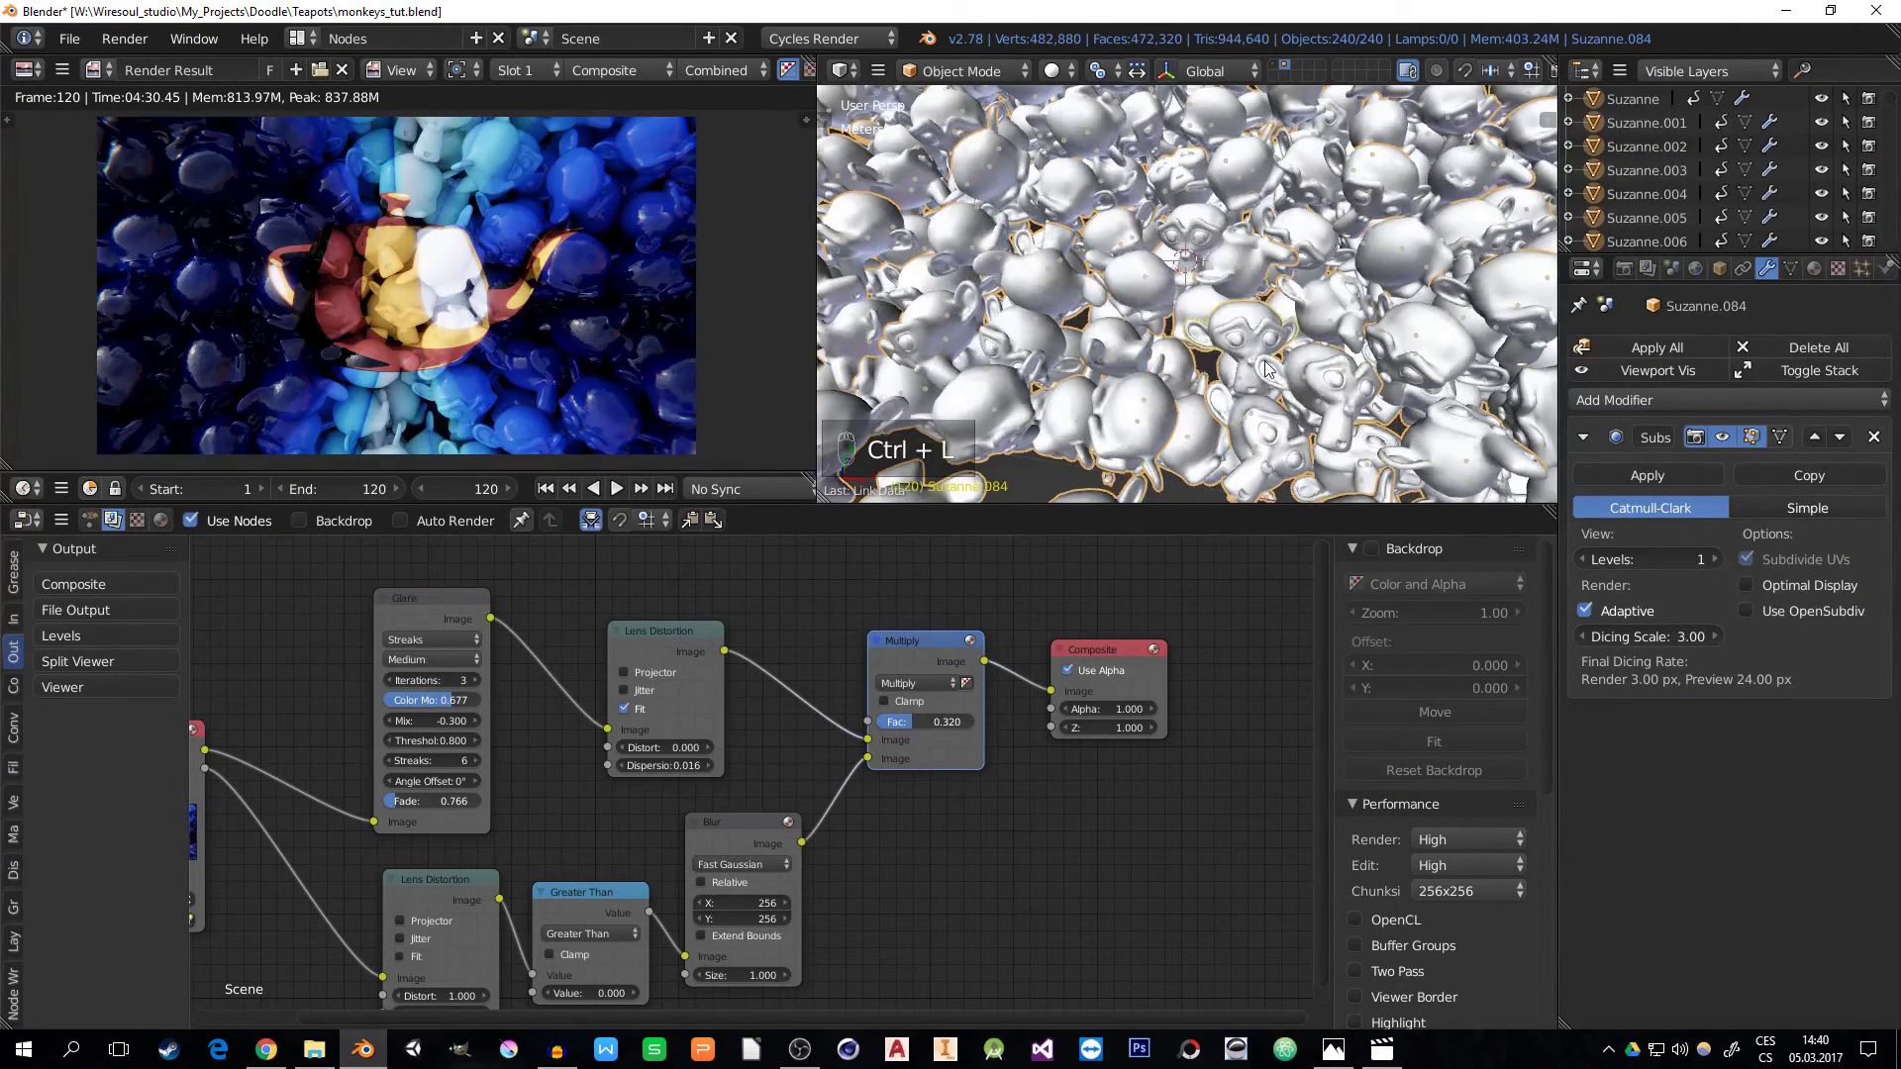
- Check the linked Subdivision Surface settings on several individual monkeys
right_click(1143, 424)
right_click(1127, 337)
right_click(1048, 349)
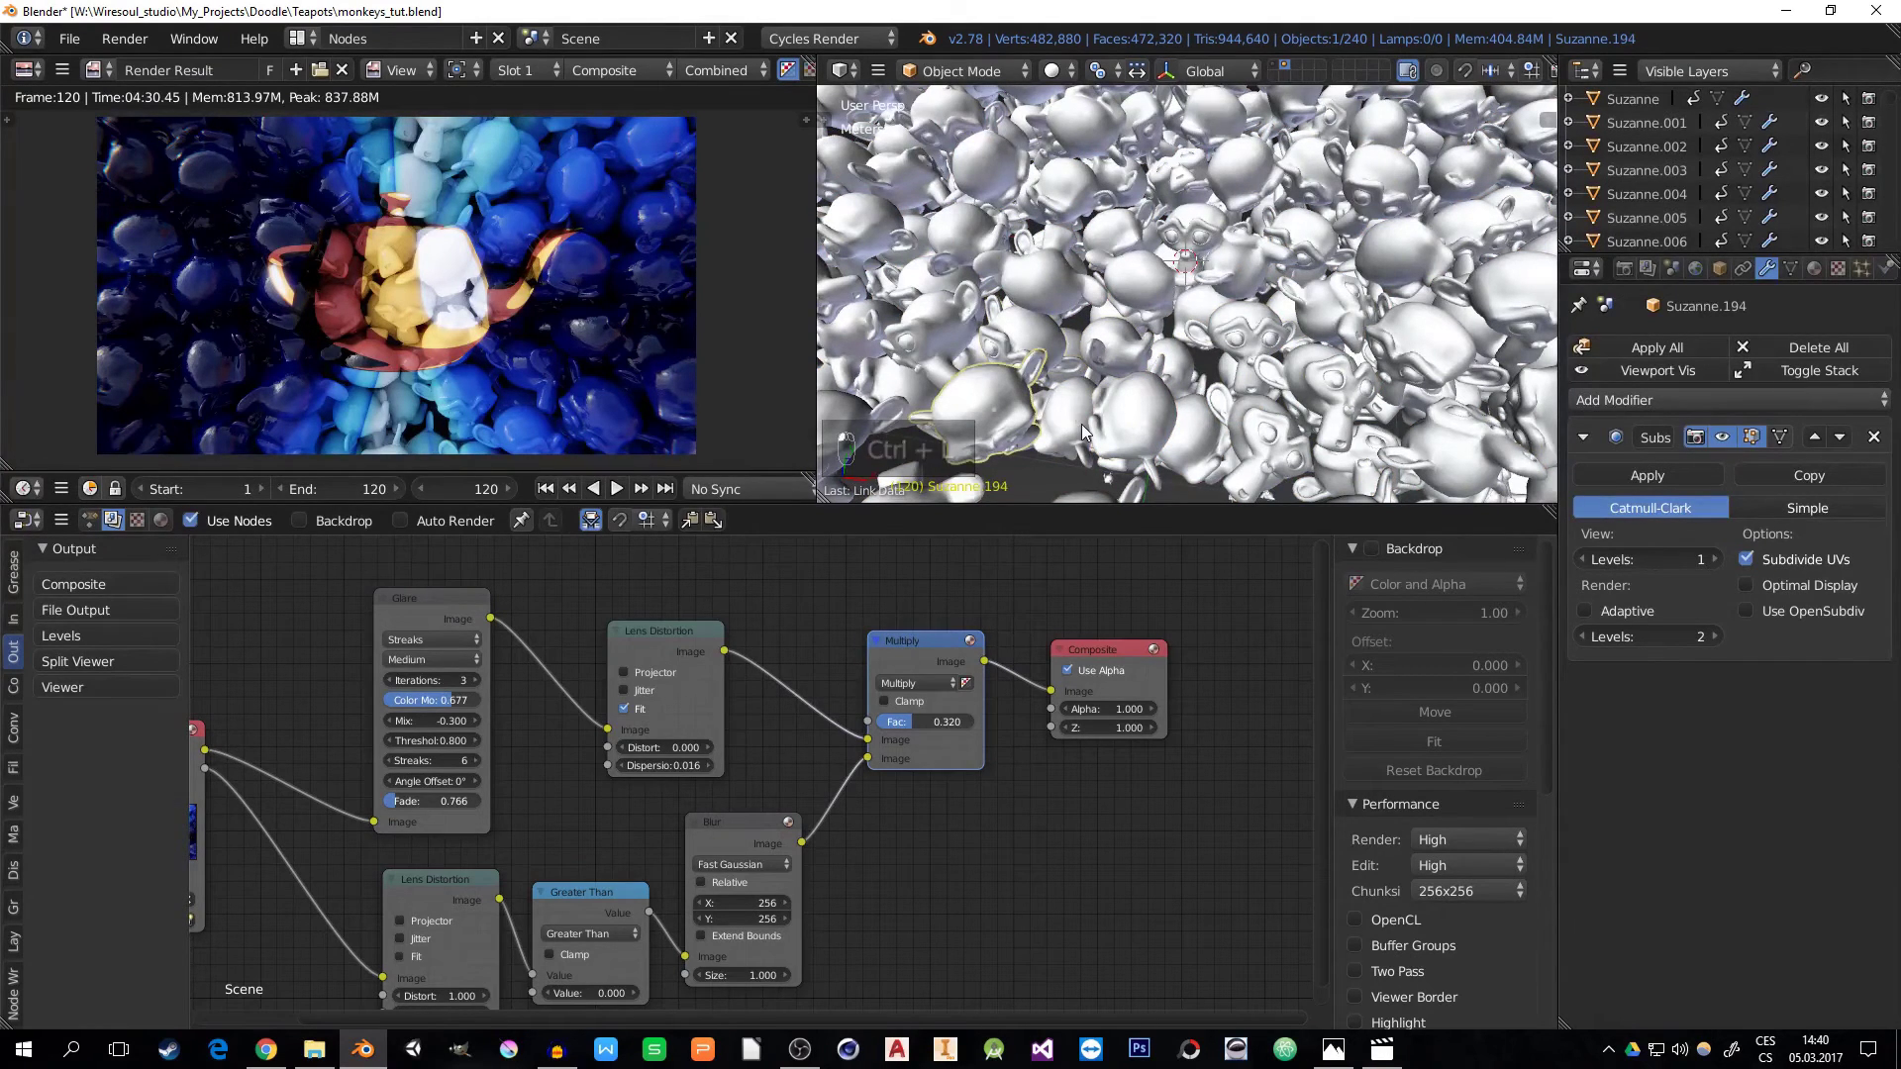
right_click(1259, 435)
right_click(1390, 440)
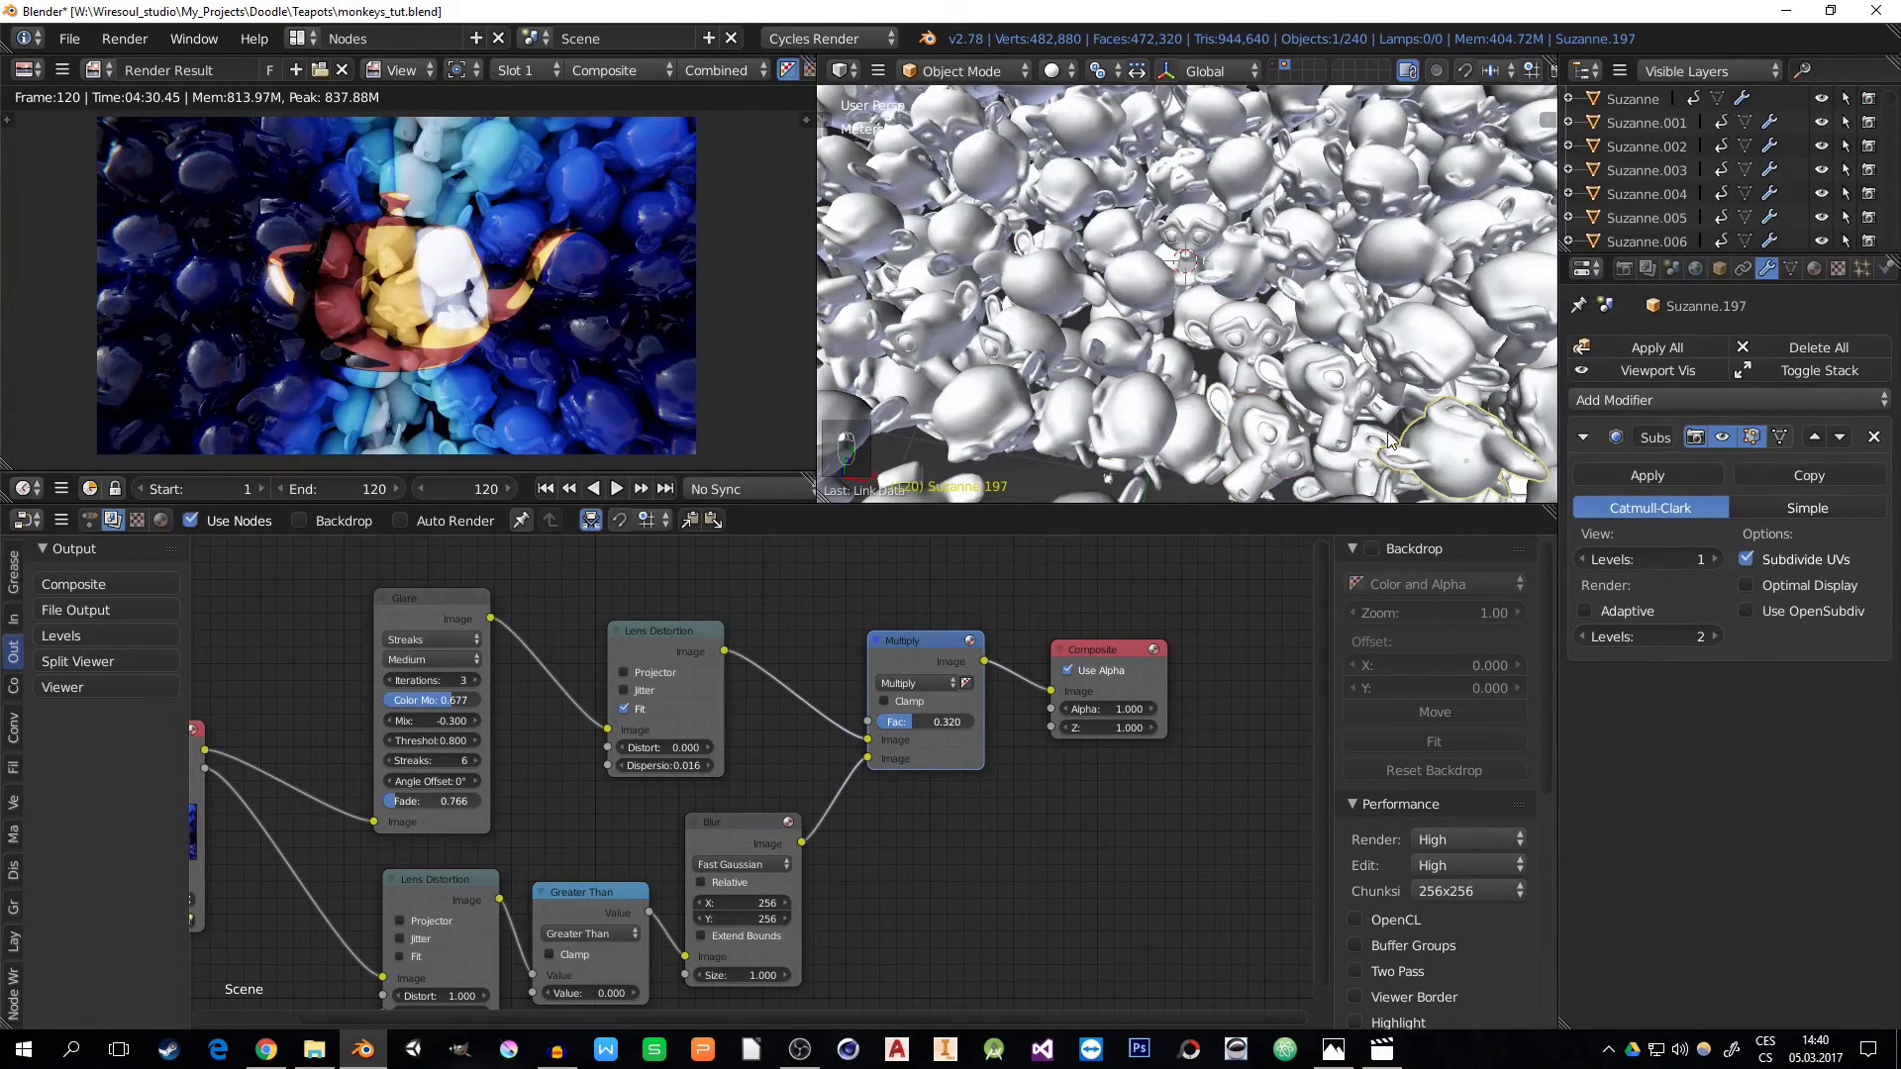
- Select all monkeys and enable Adaptive on their Subdivision Surface modifiers together
key(a)
key(a)
key(a)
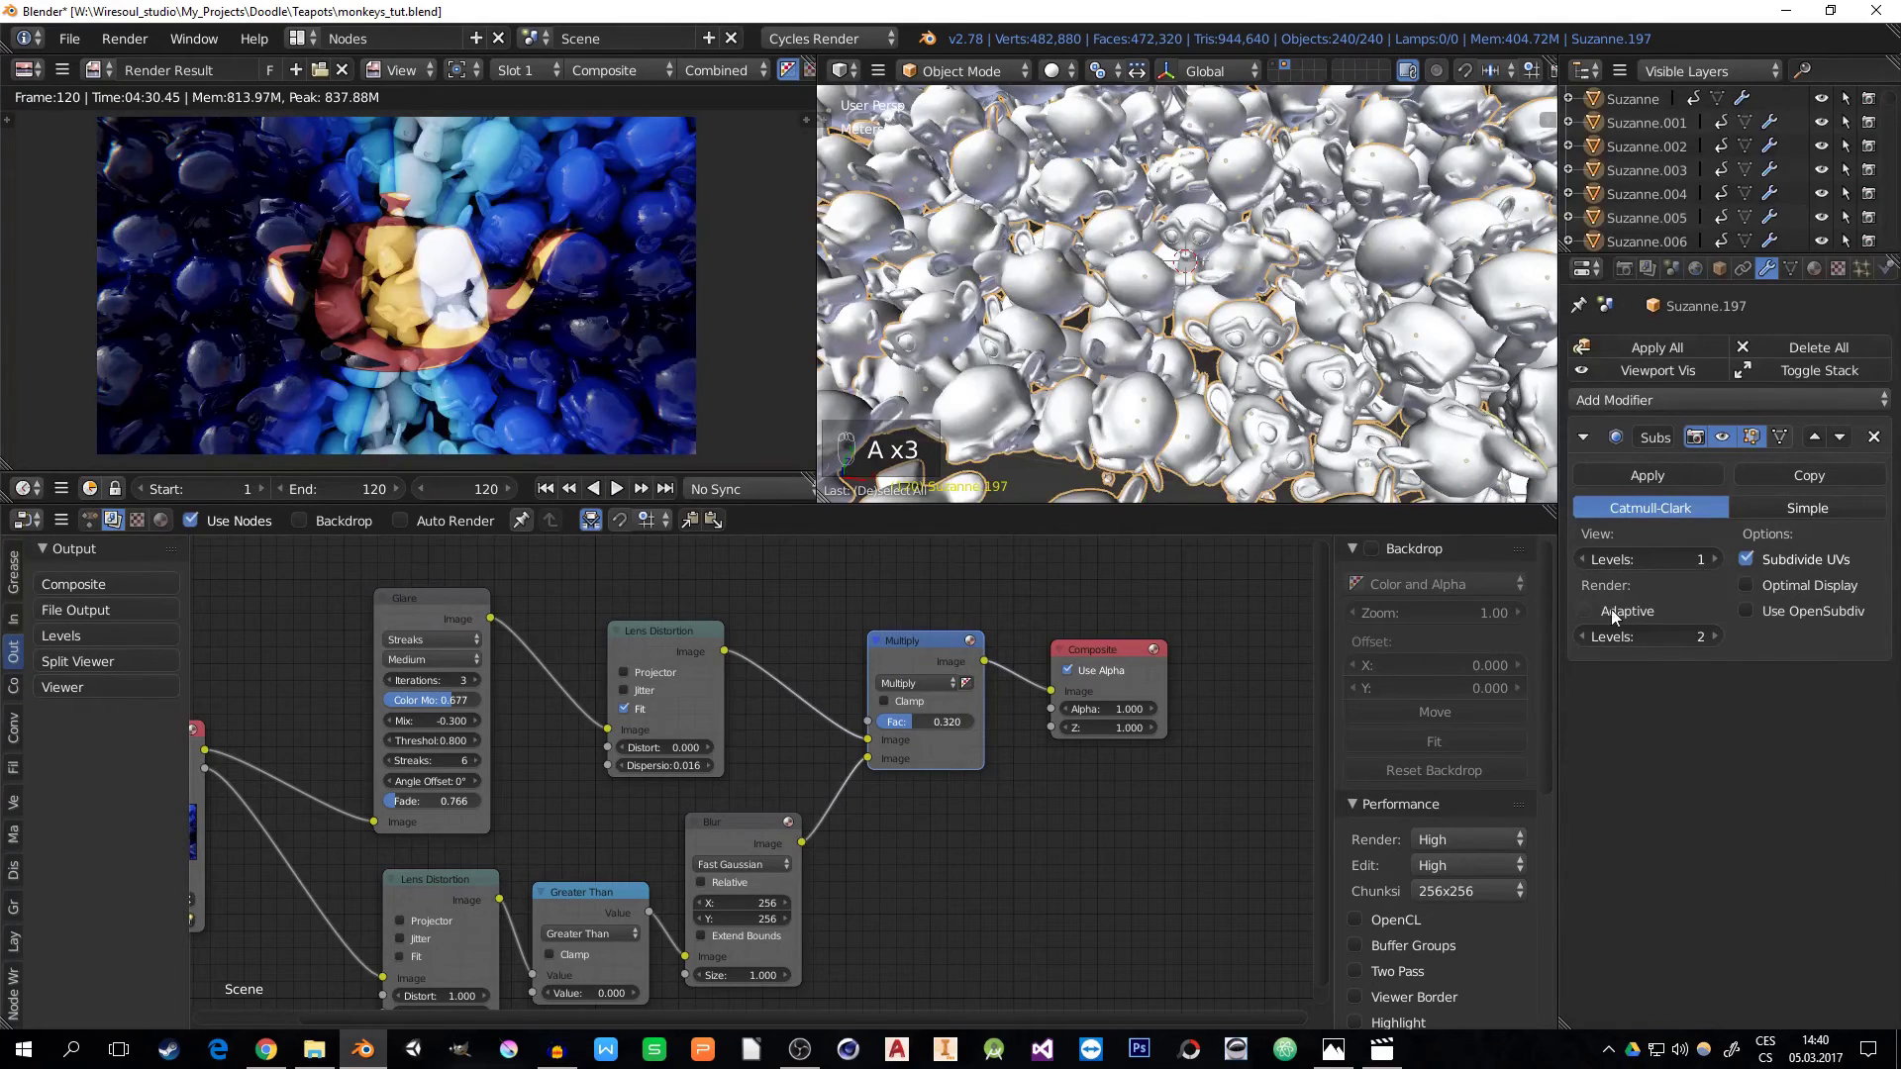
click(1587, 609)
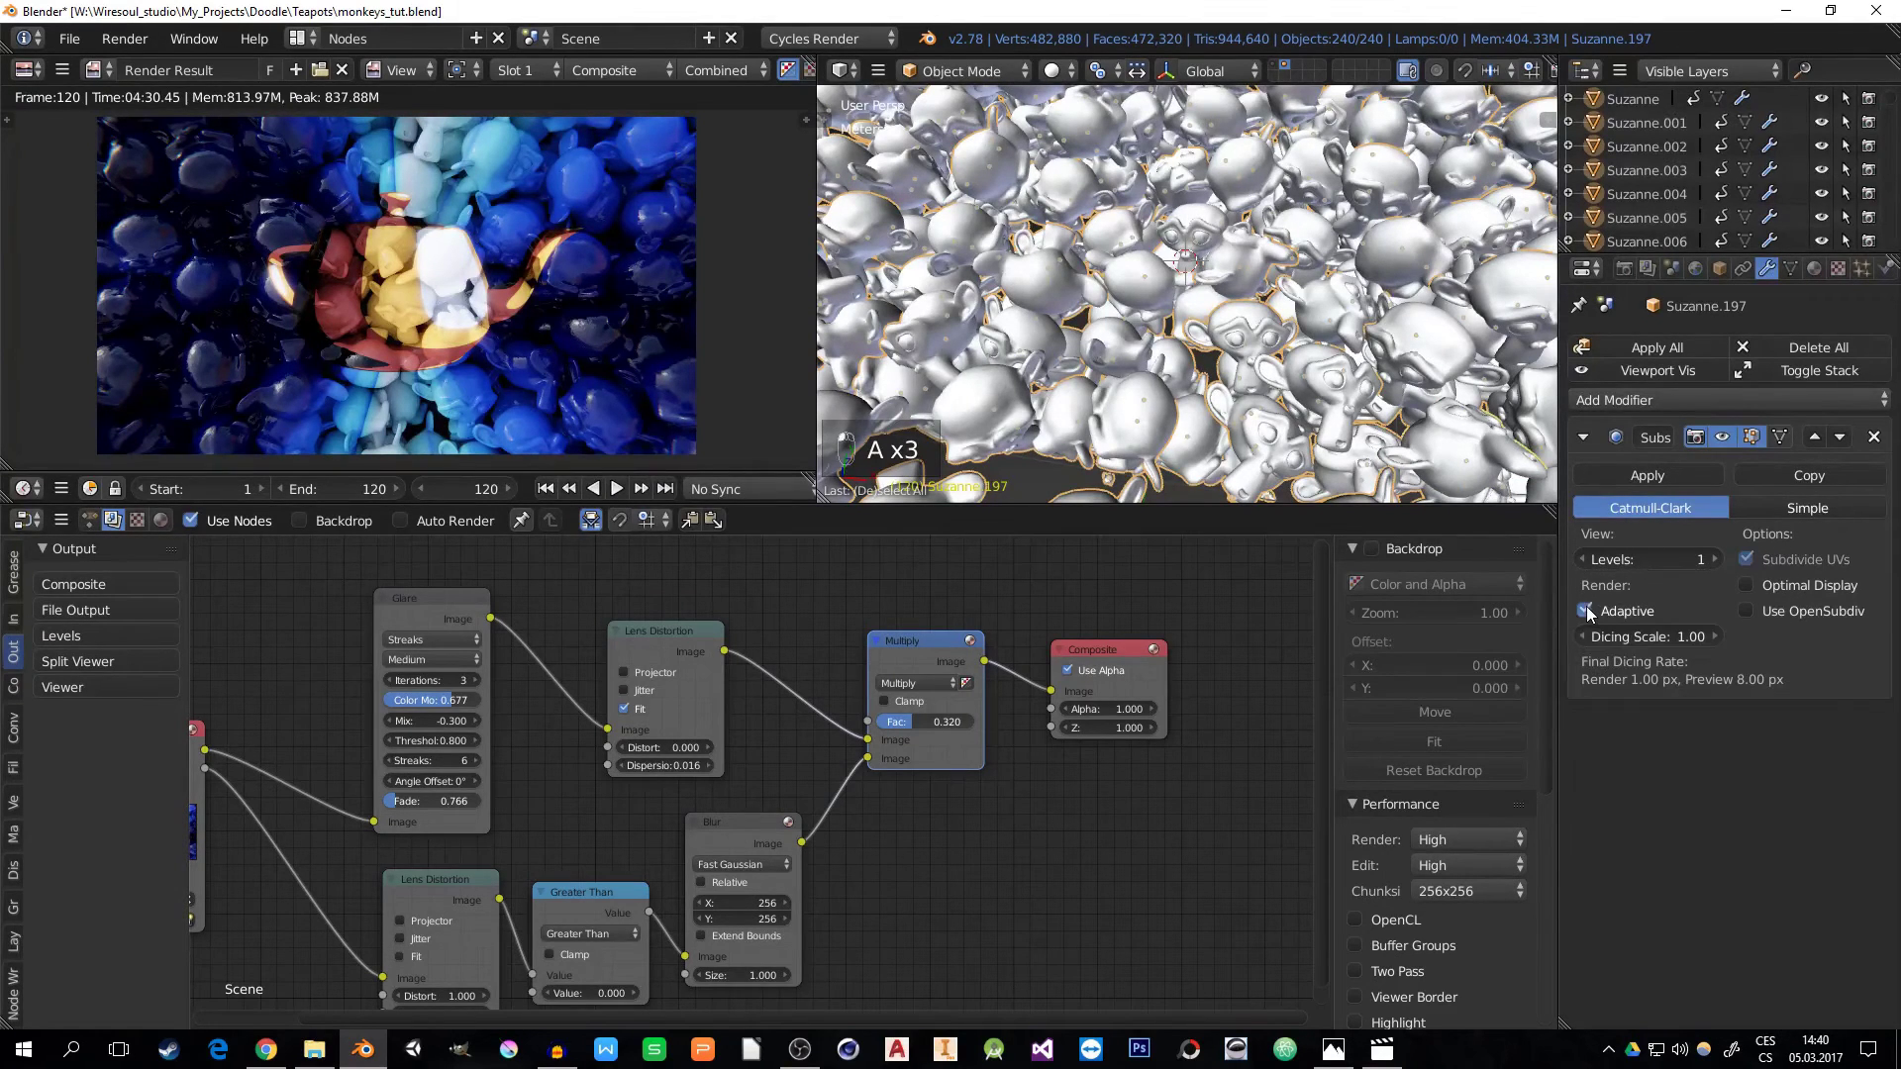
- Check the Adaptive option on several individual monkeys across the pile
right_click(1111, 337)
right_click(1037, 281)
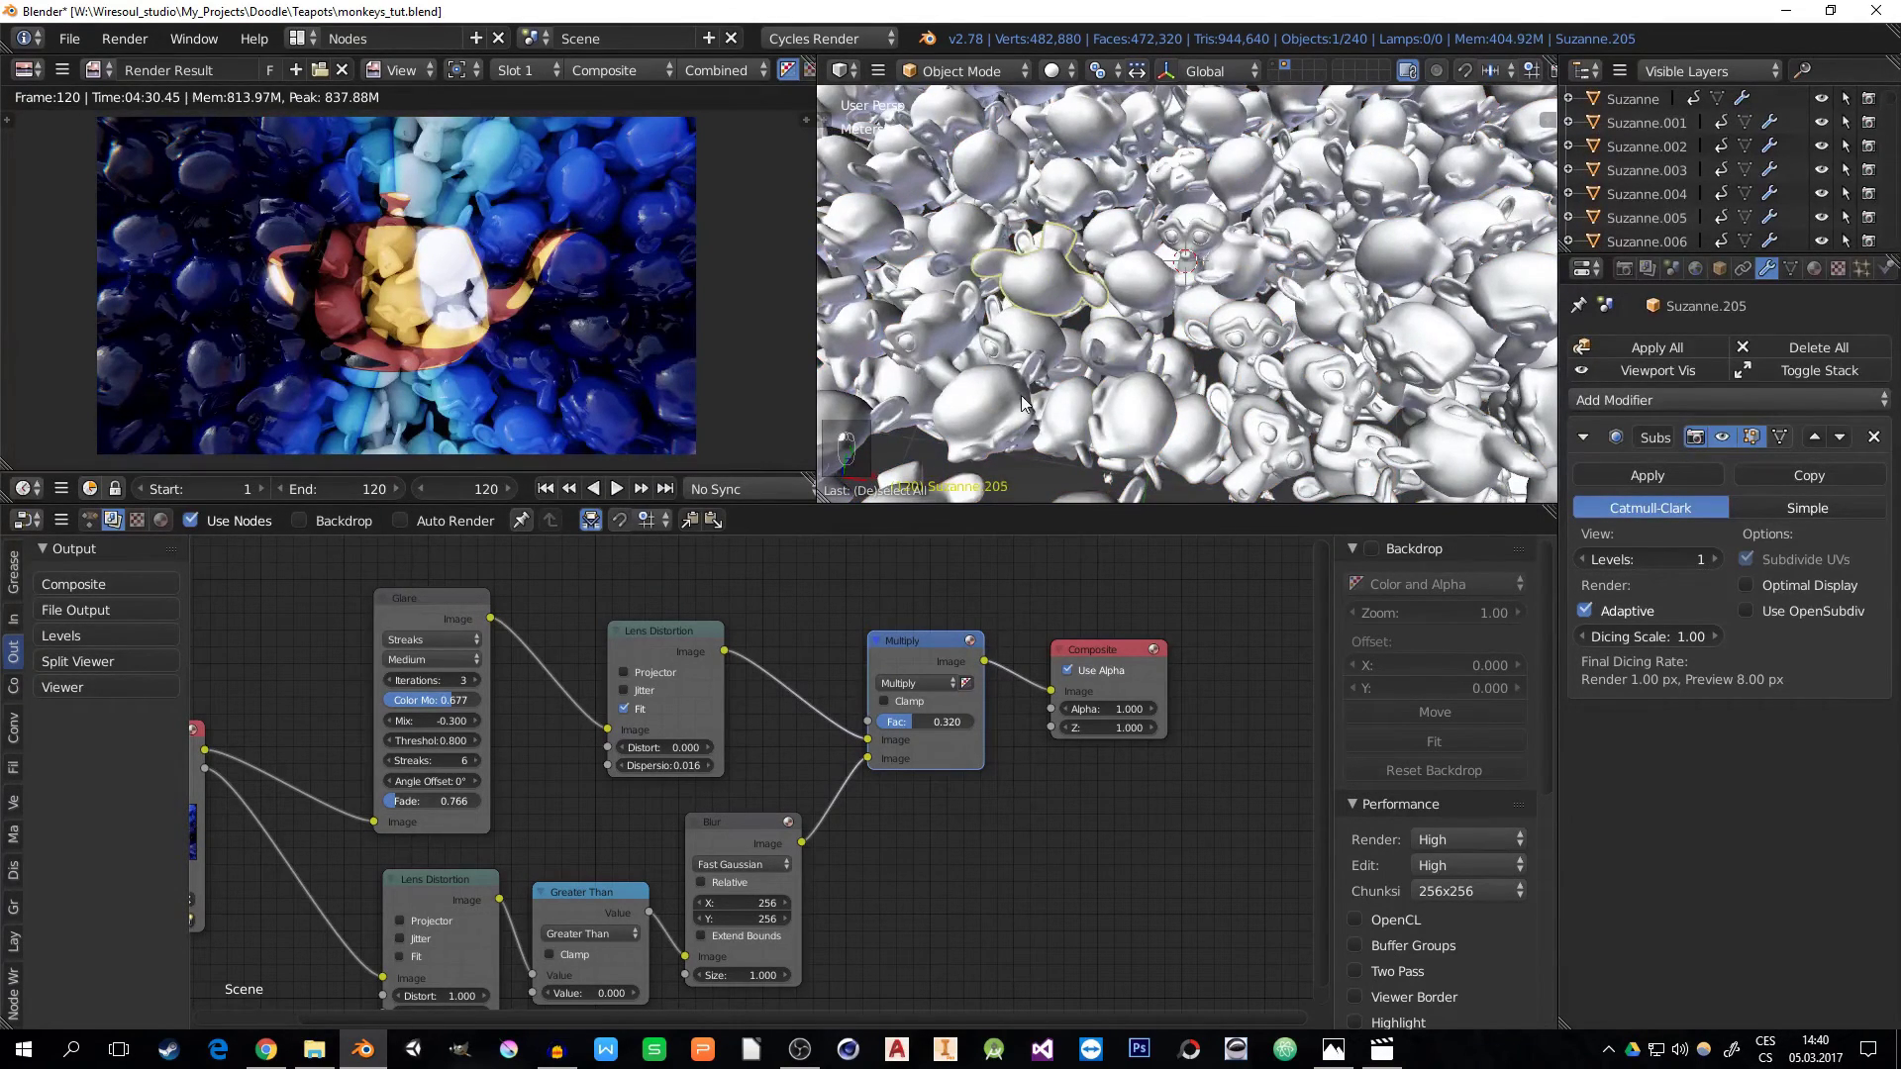
right_click(1019, 395)
right_click(1129, 421)
right_click(1228, 435)
right_click(1110, 433)
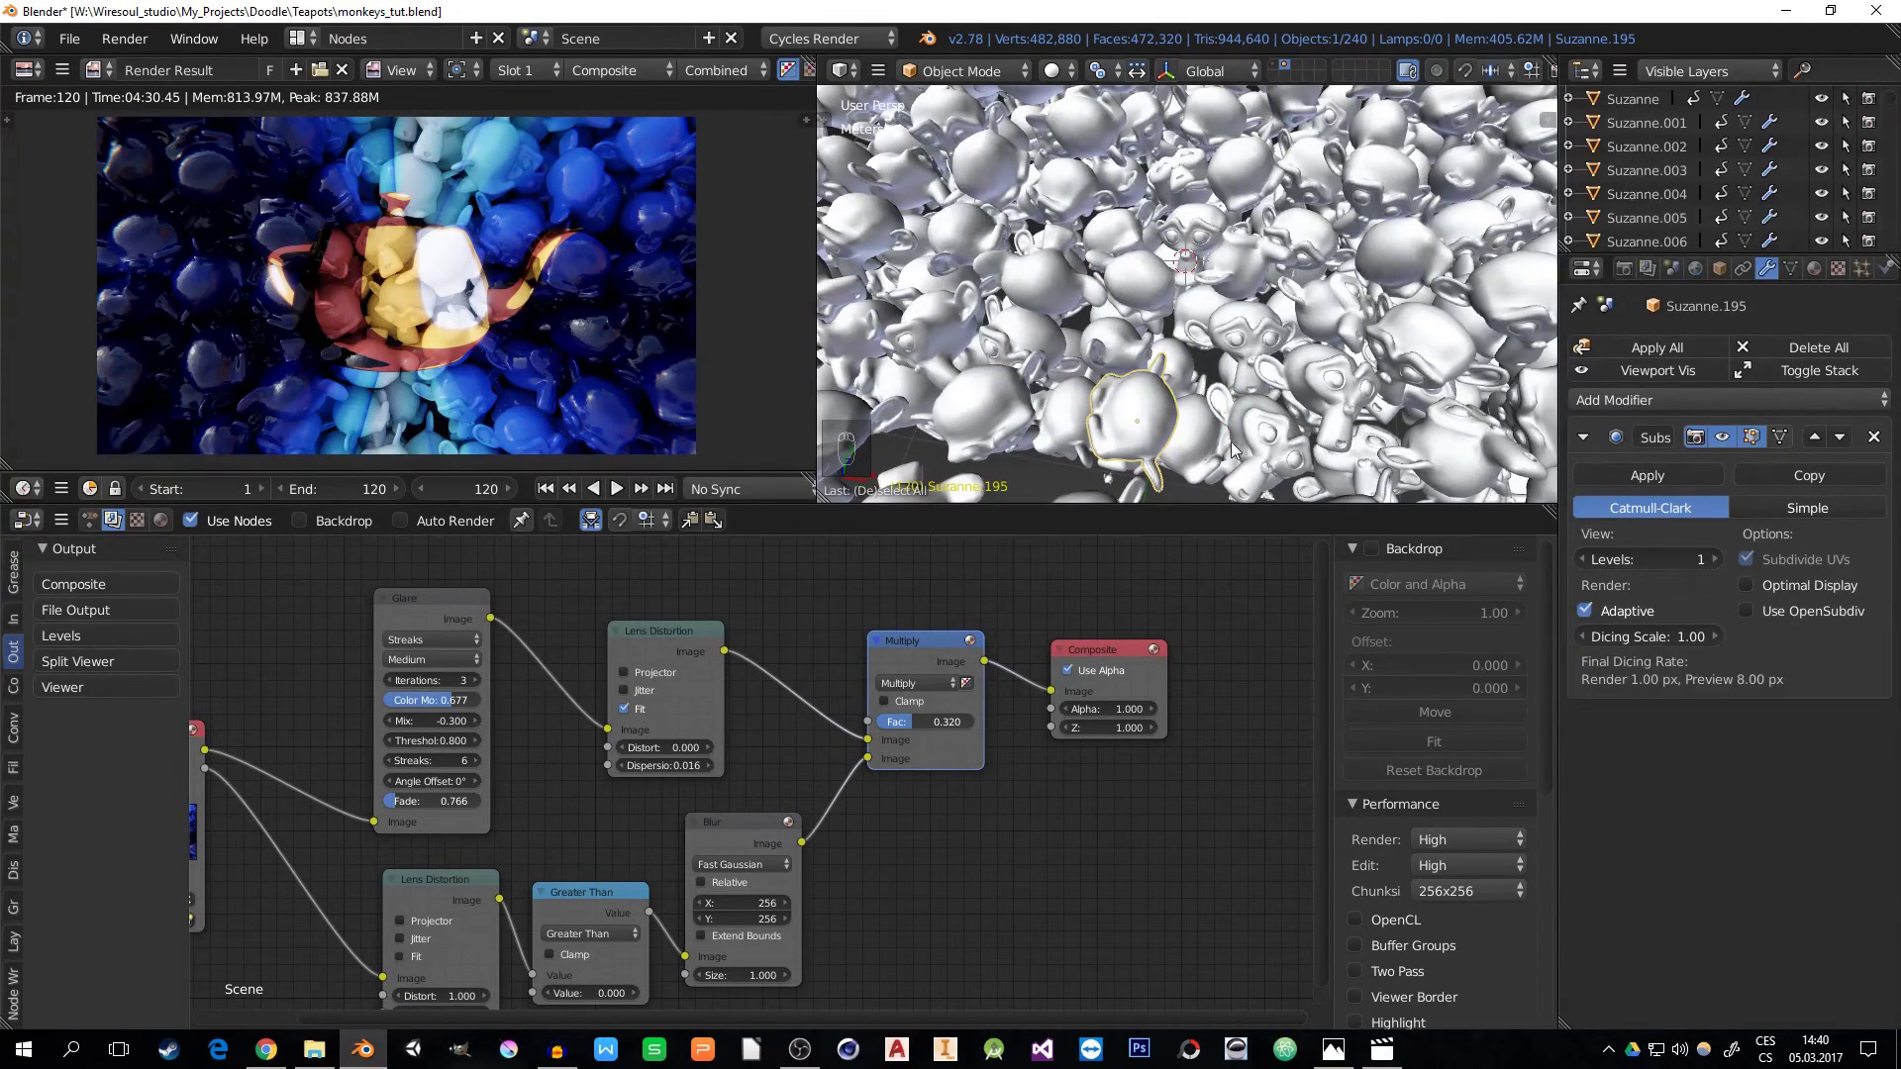
- Set the dicing scale to 3 on all monkeys' Subdivision Surface modifiers and check it on individual monkeys
key(a)
key(a)
key(a)
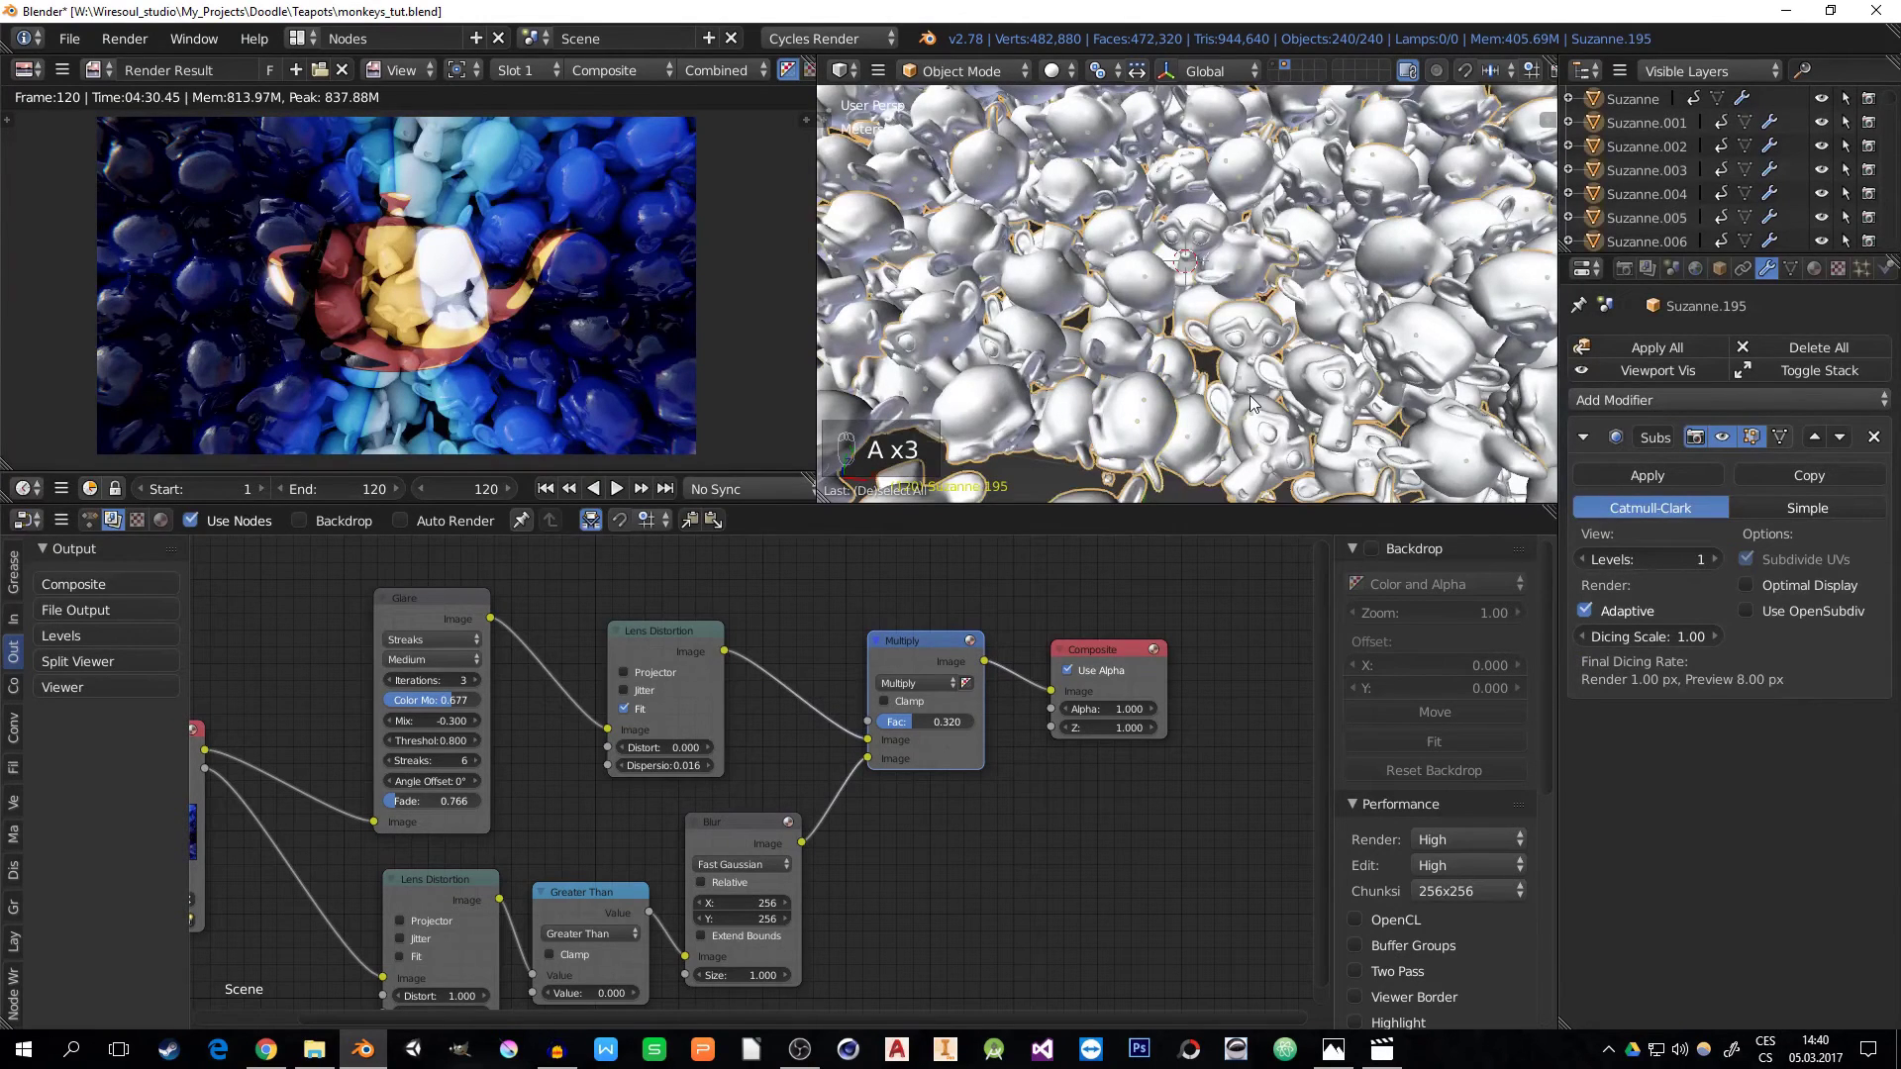
click(1671, 635)
text(3)
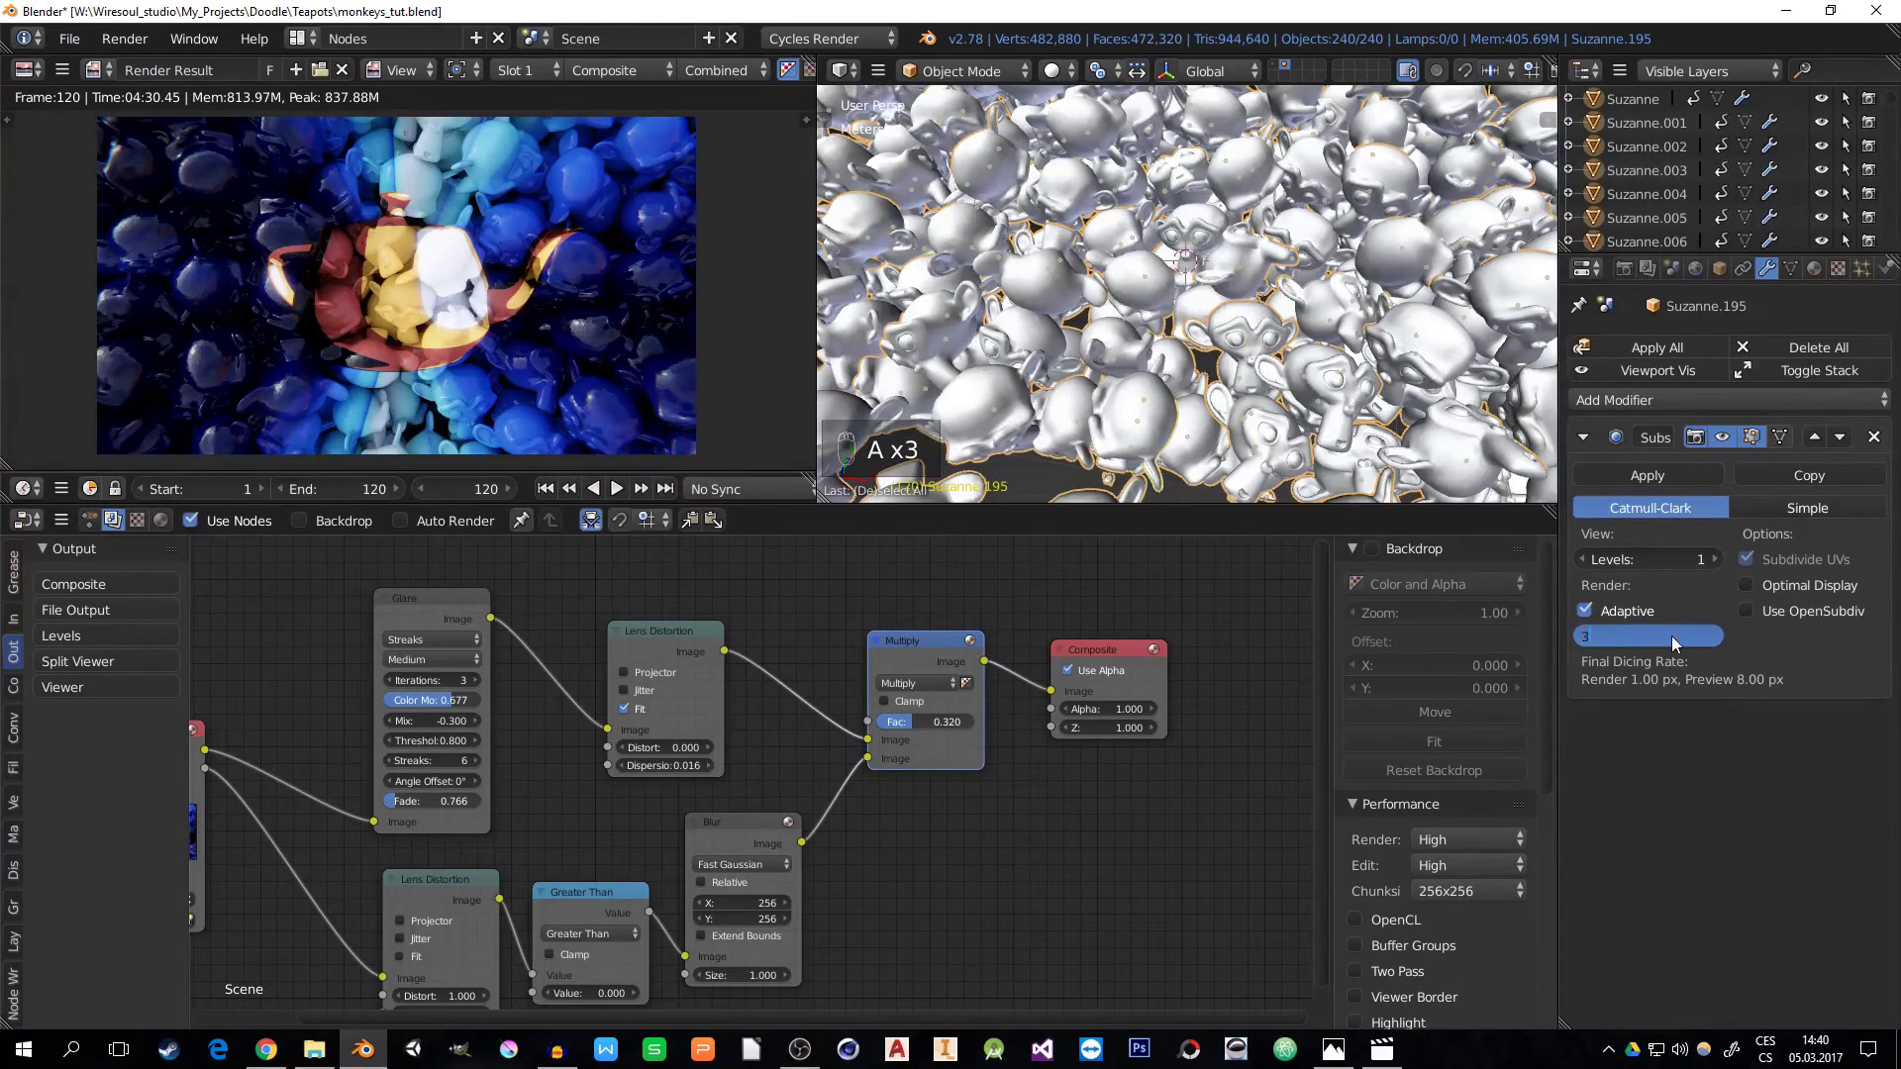
key(Return)
key(a)
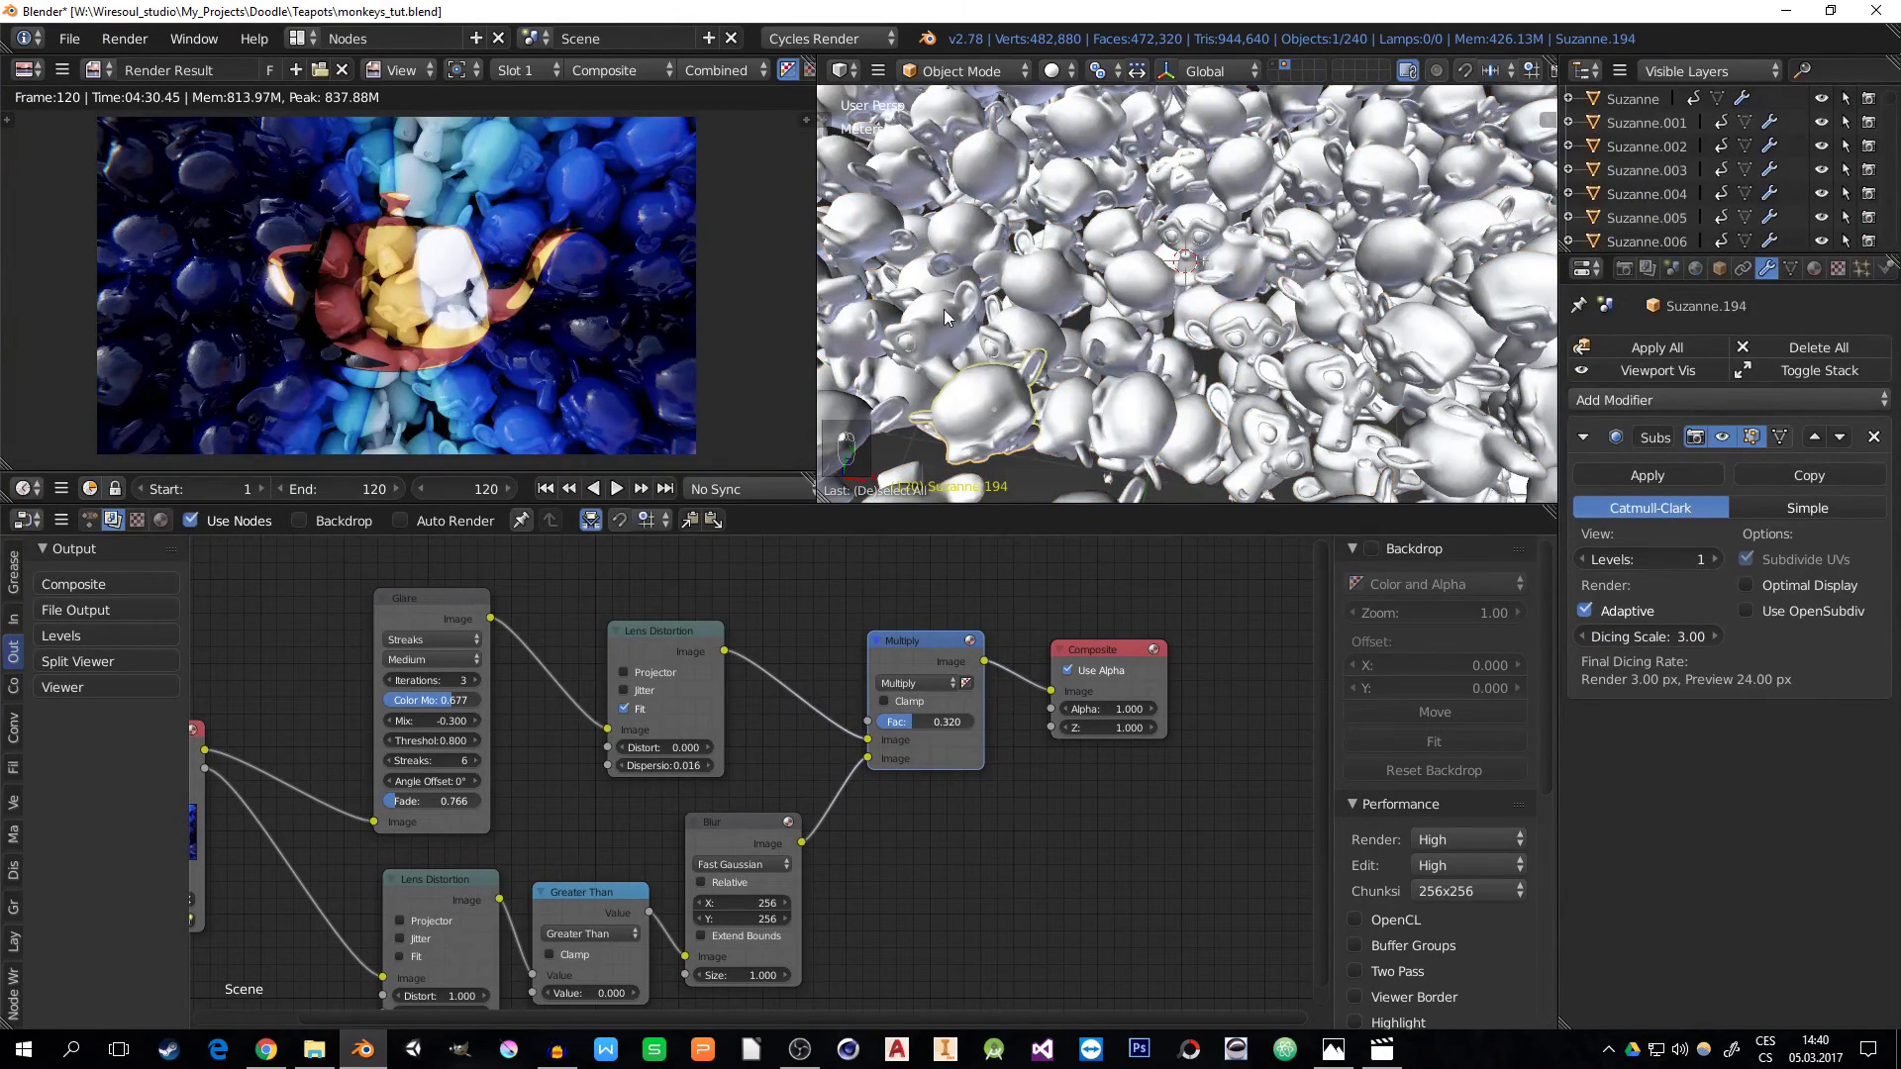
right_click(1391, 362)
- Show the camera and cube layer together with the monkeys and save over monkeys_tut.blend
scroll(1242, 337, down, 6)
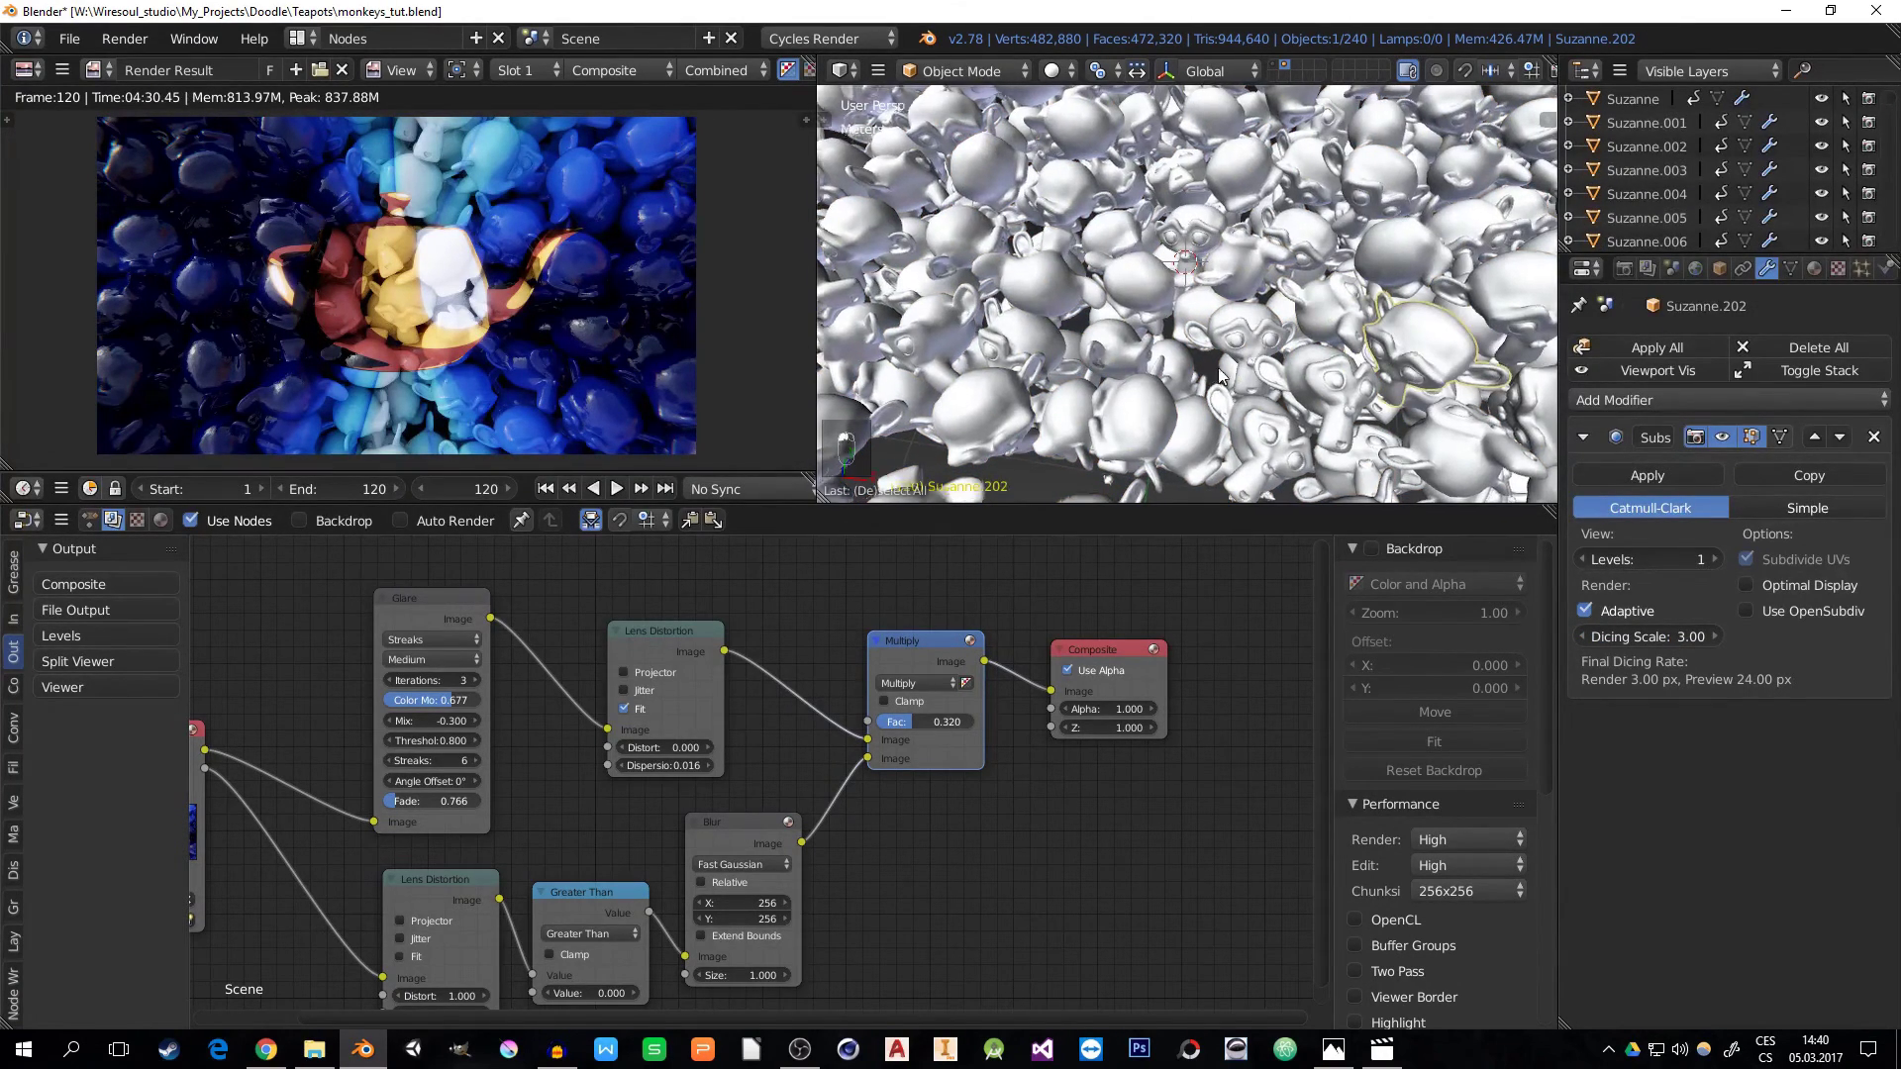
middle_drag(1245, 360, 1254, 367)
shift+click(1277, 68)
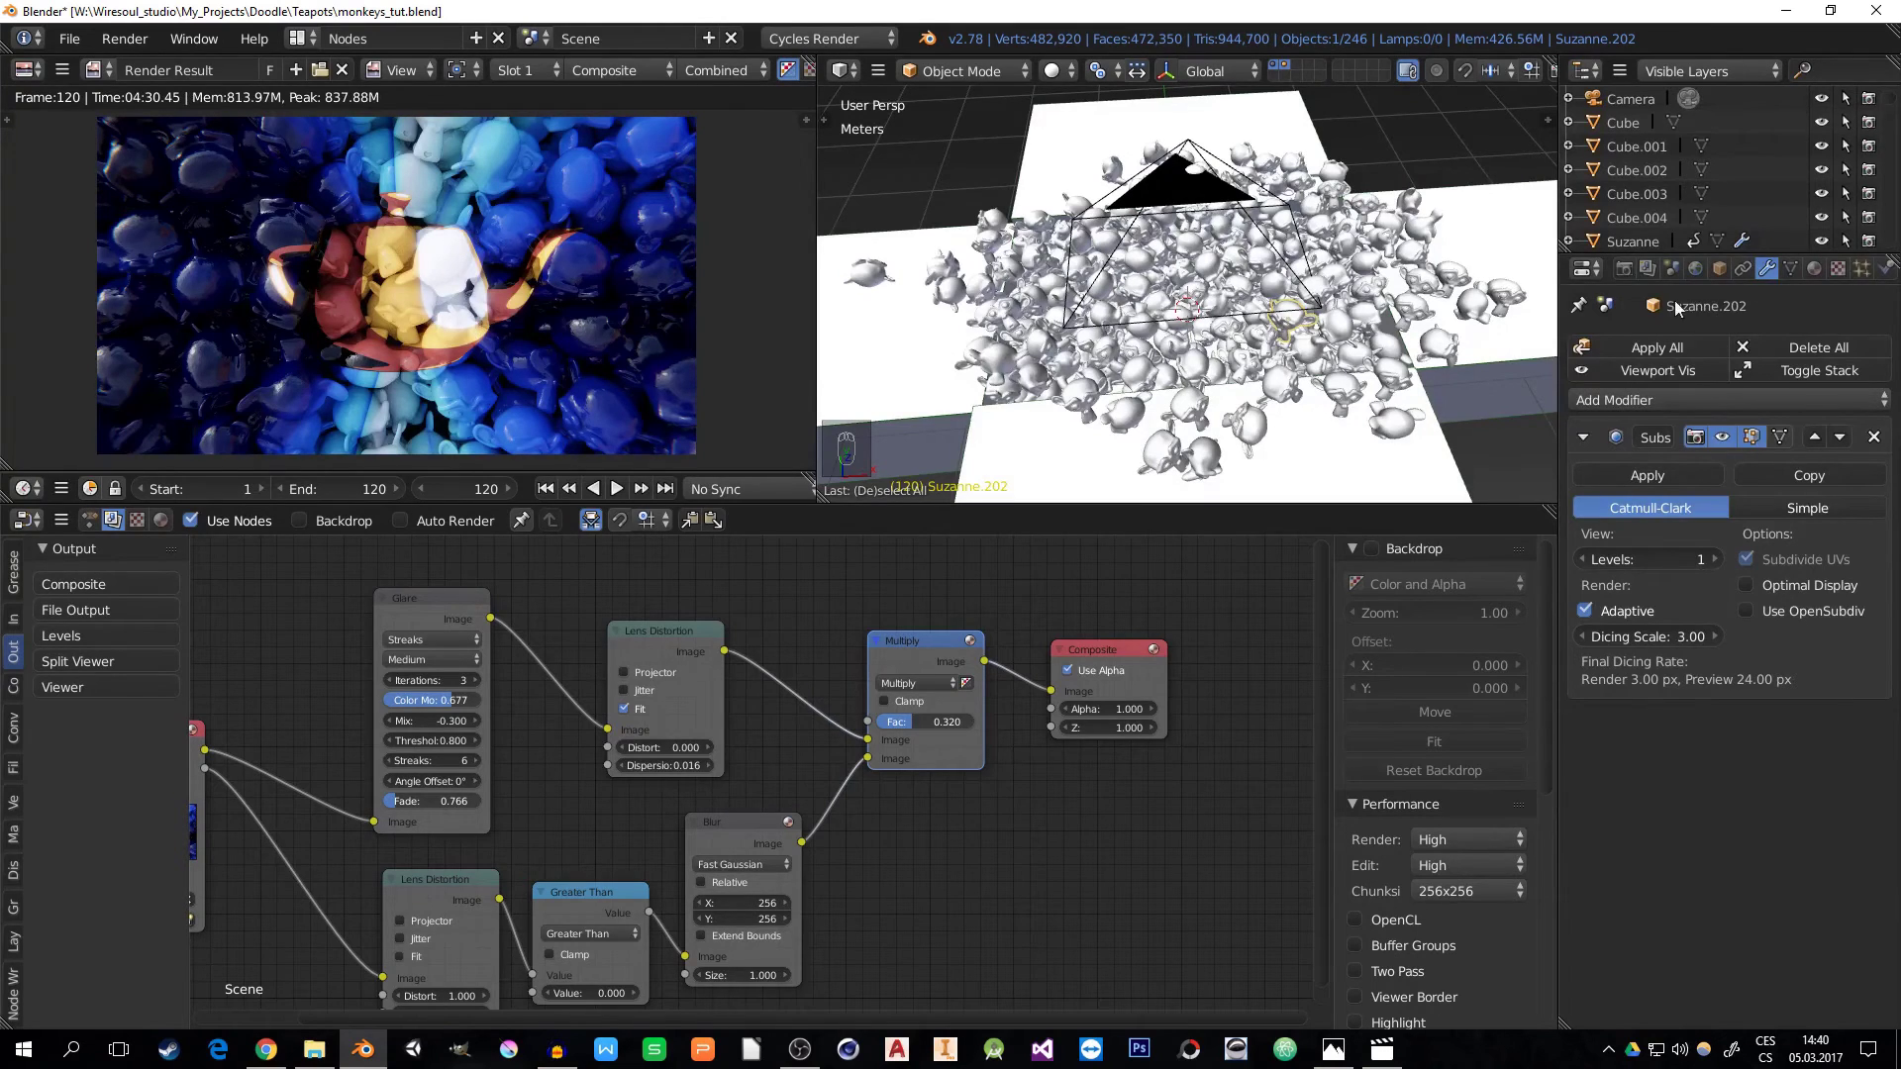
click(1624, 269)
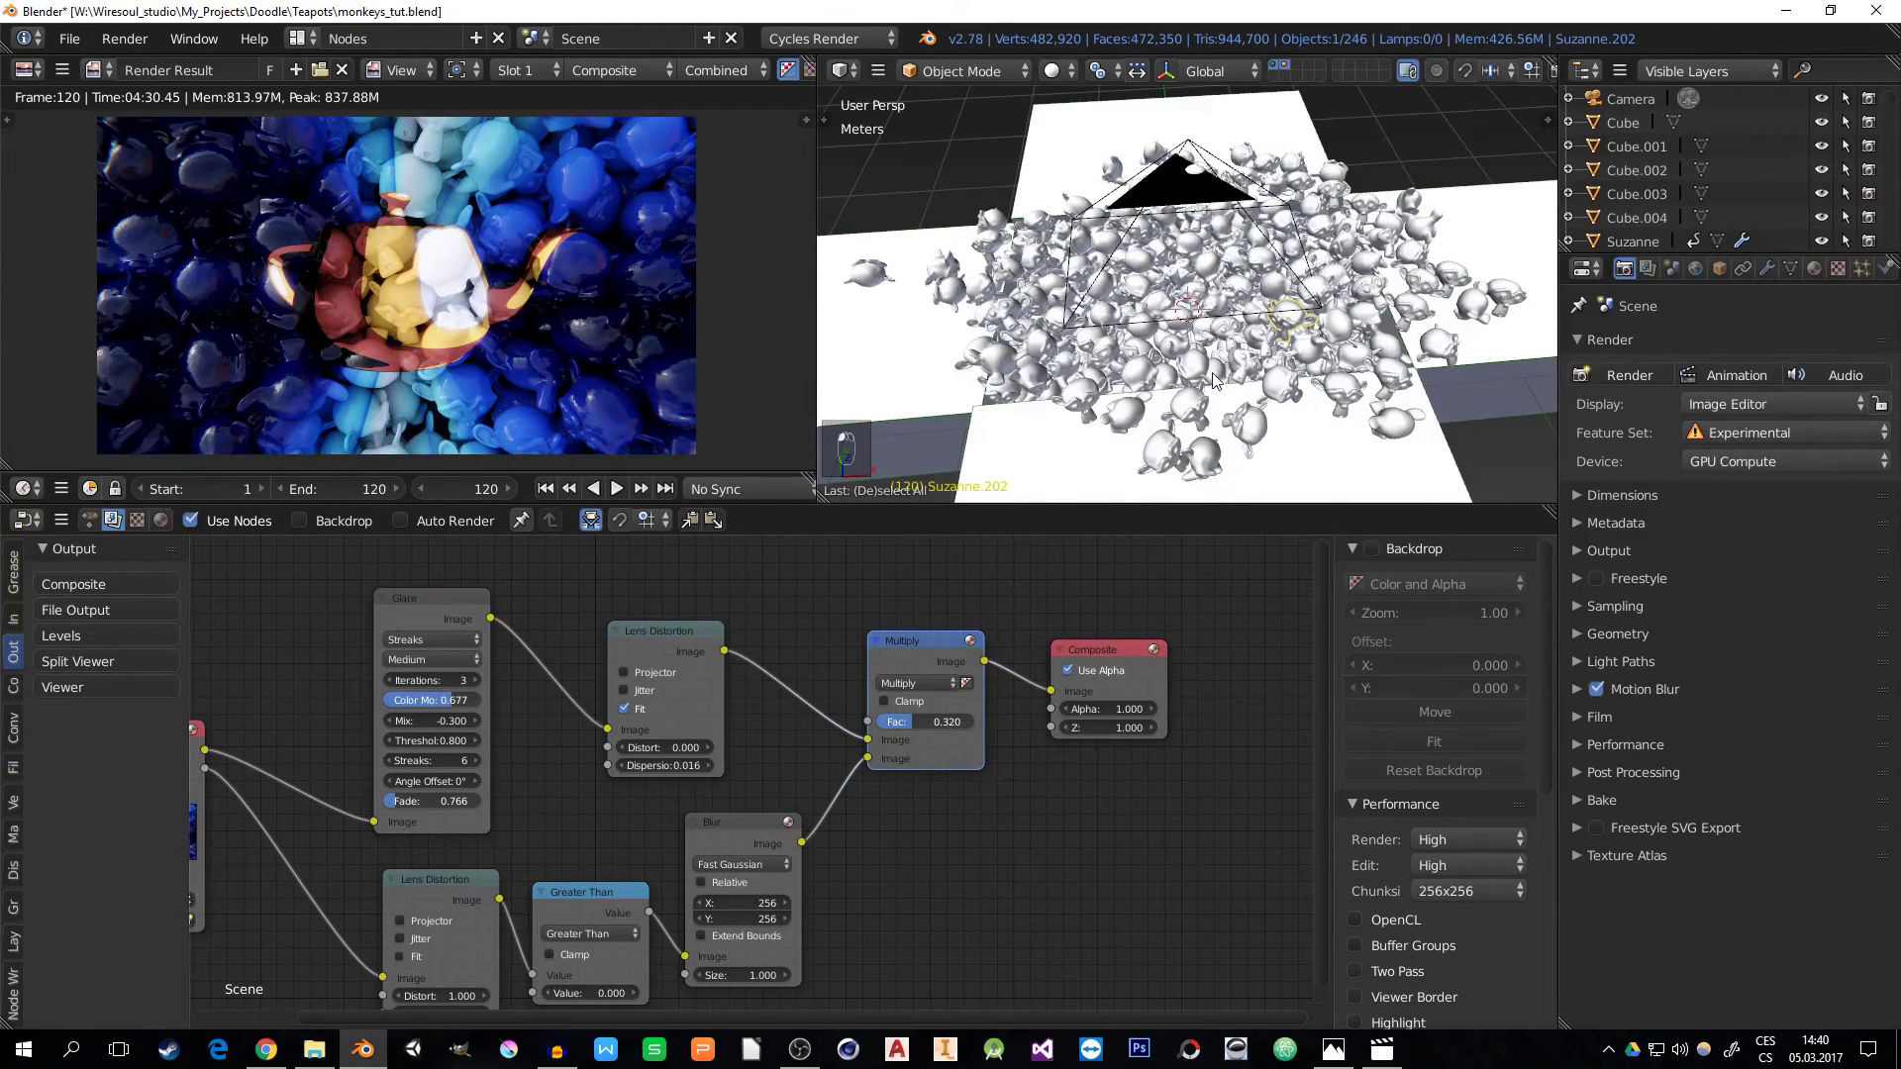
key(ctrl+s)
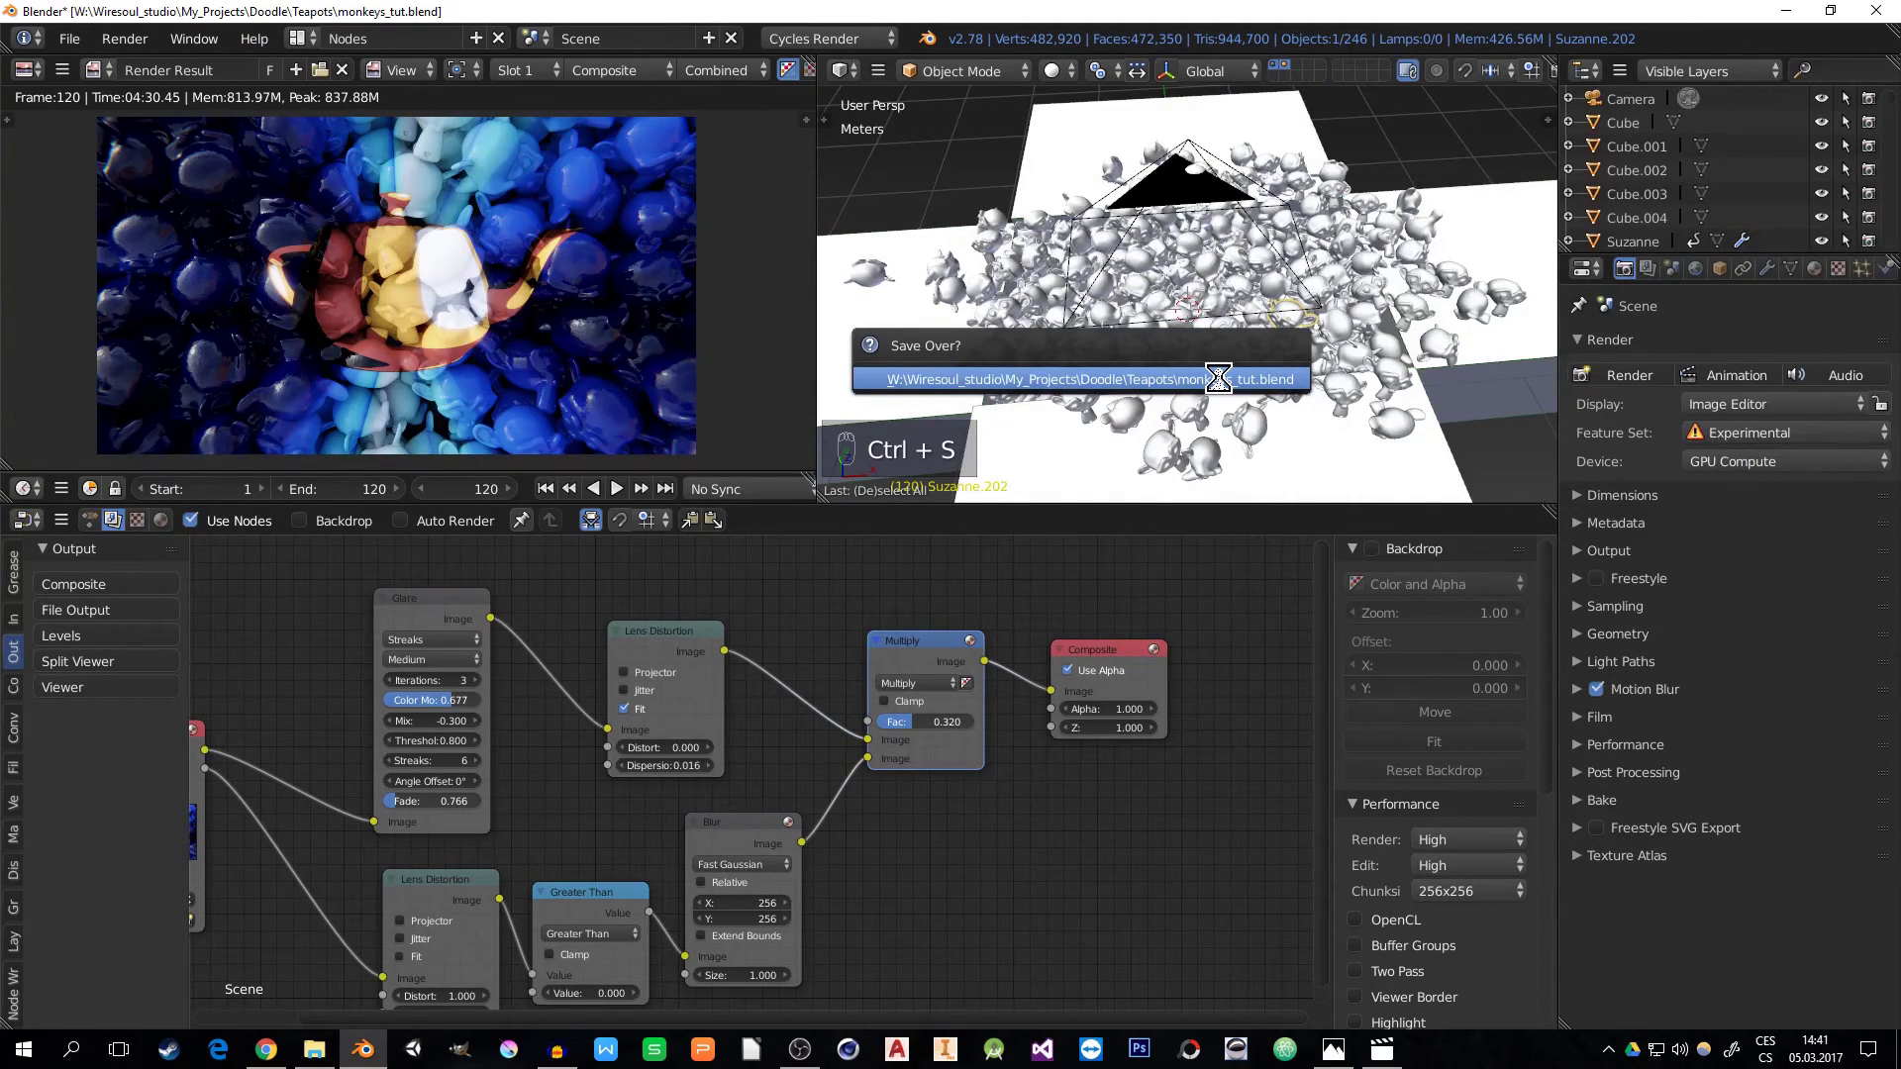
click(1218, 379)
- Start a test render of frame 120, stop it partway and examine the rendered monkeys up close
click(1624, 375)
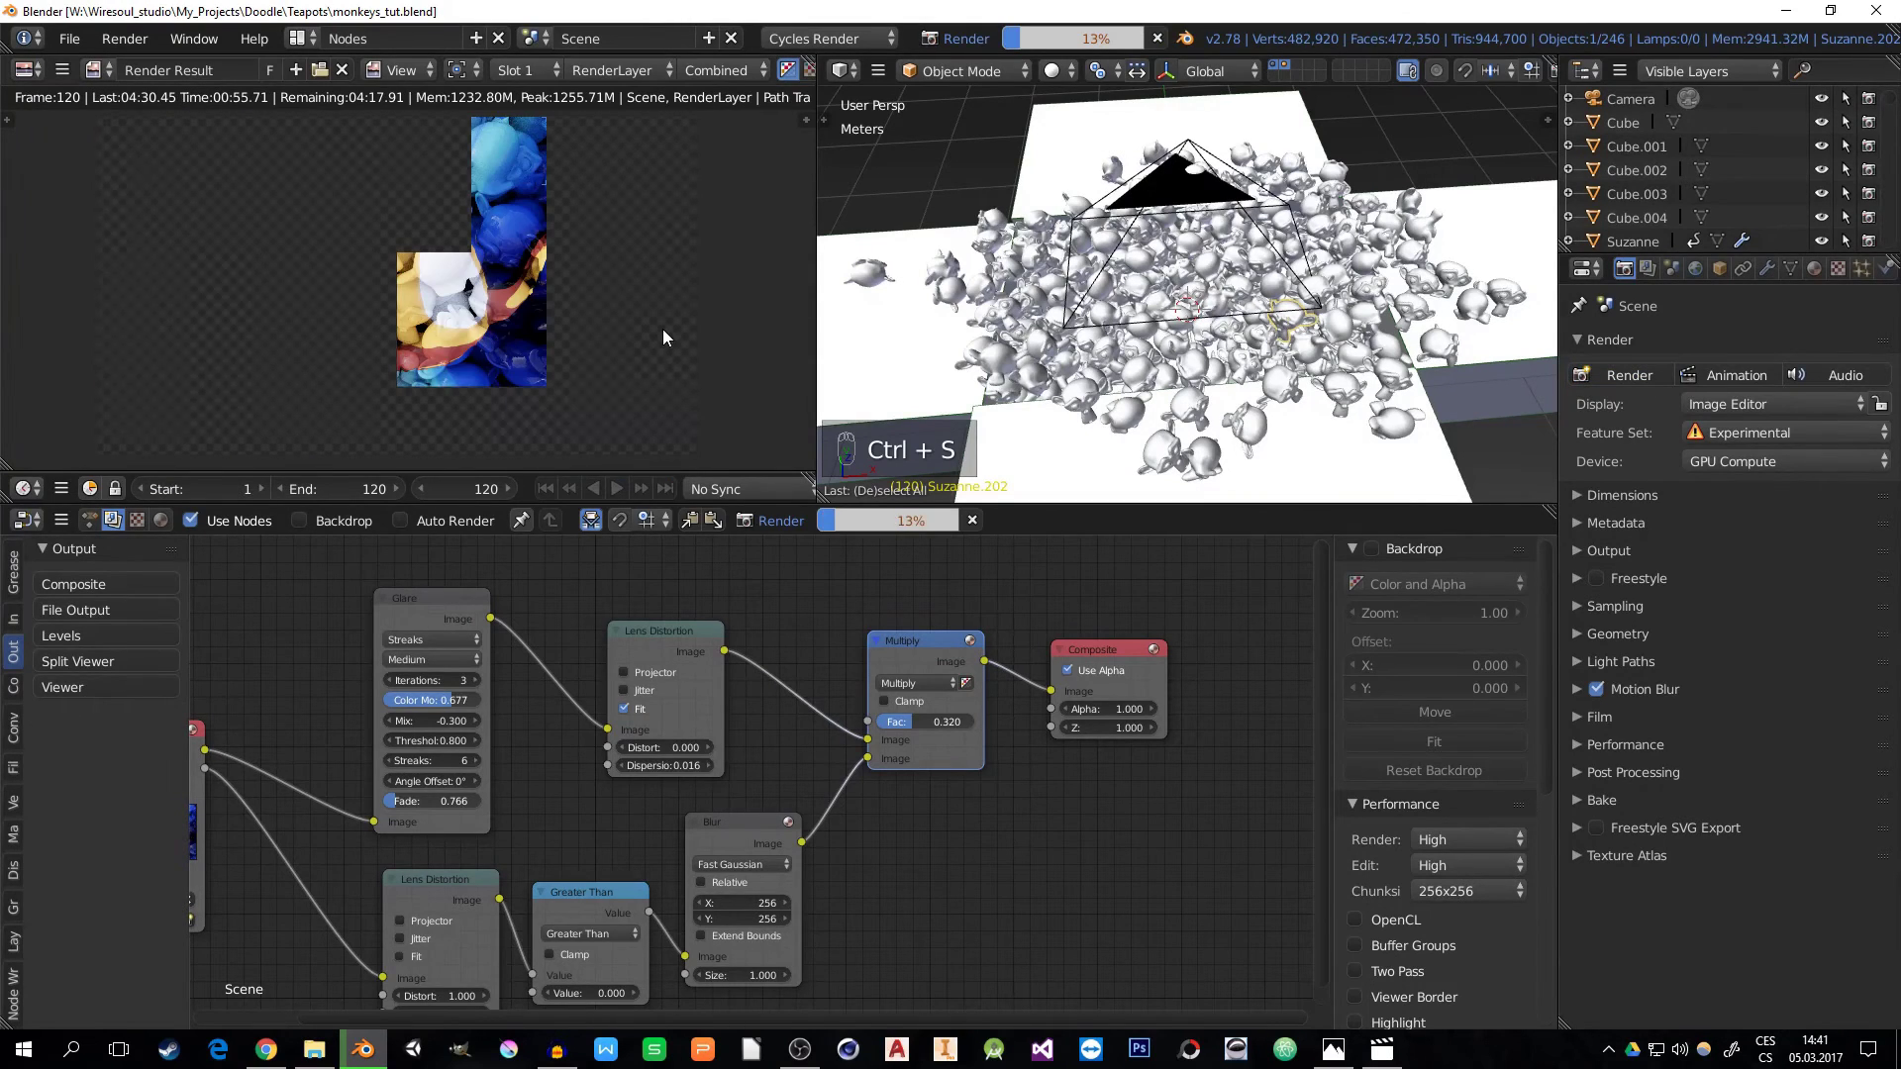
key(Escape)
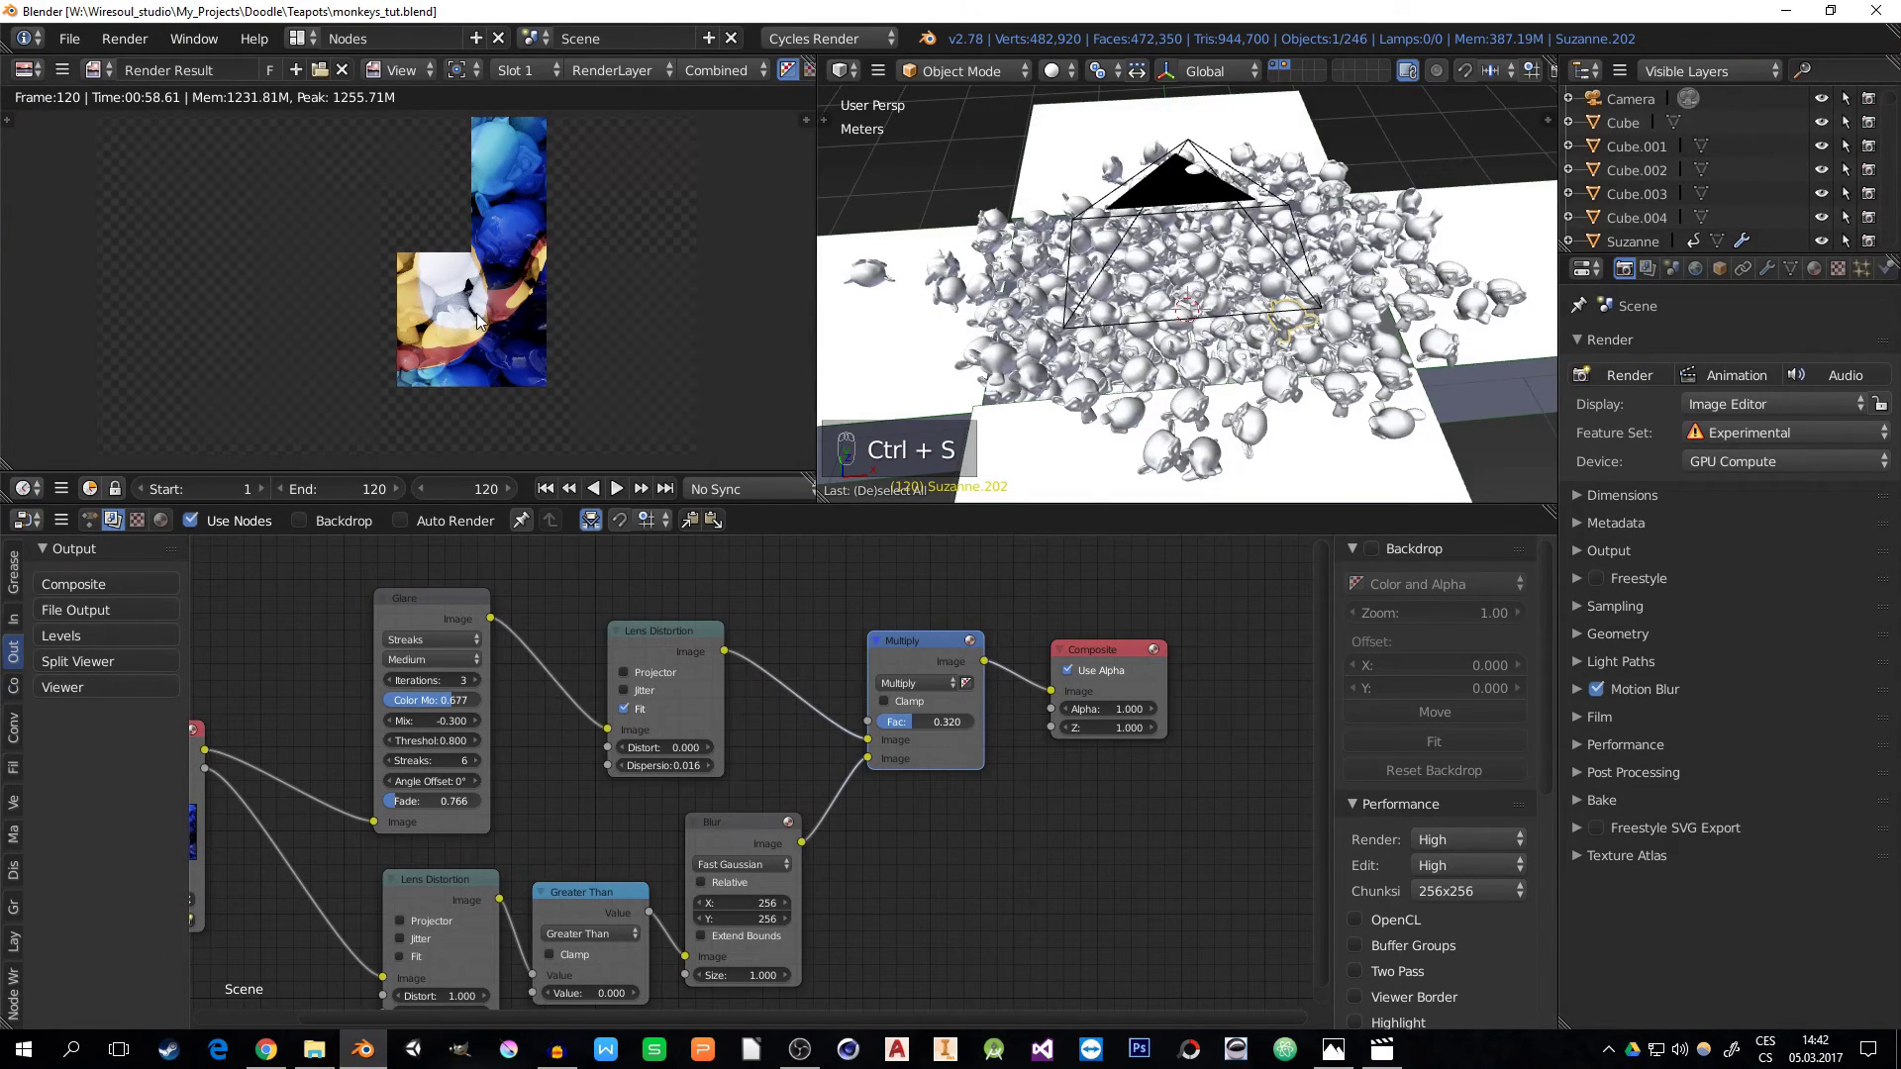
scroll(477, 319, up, 6)
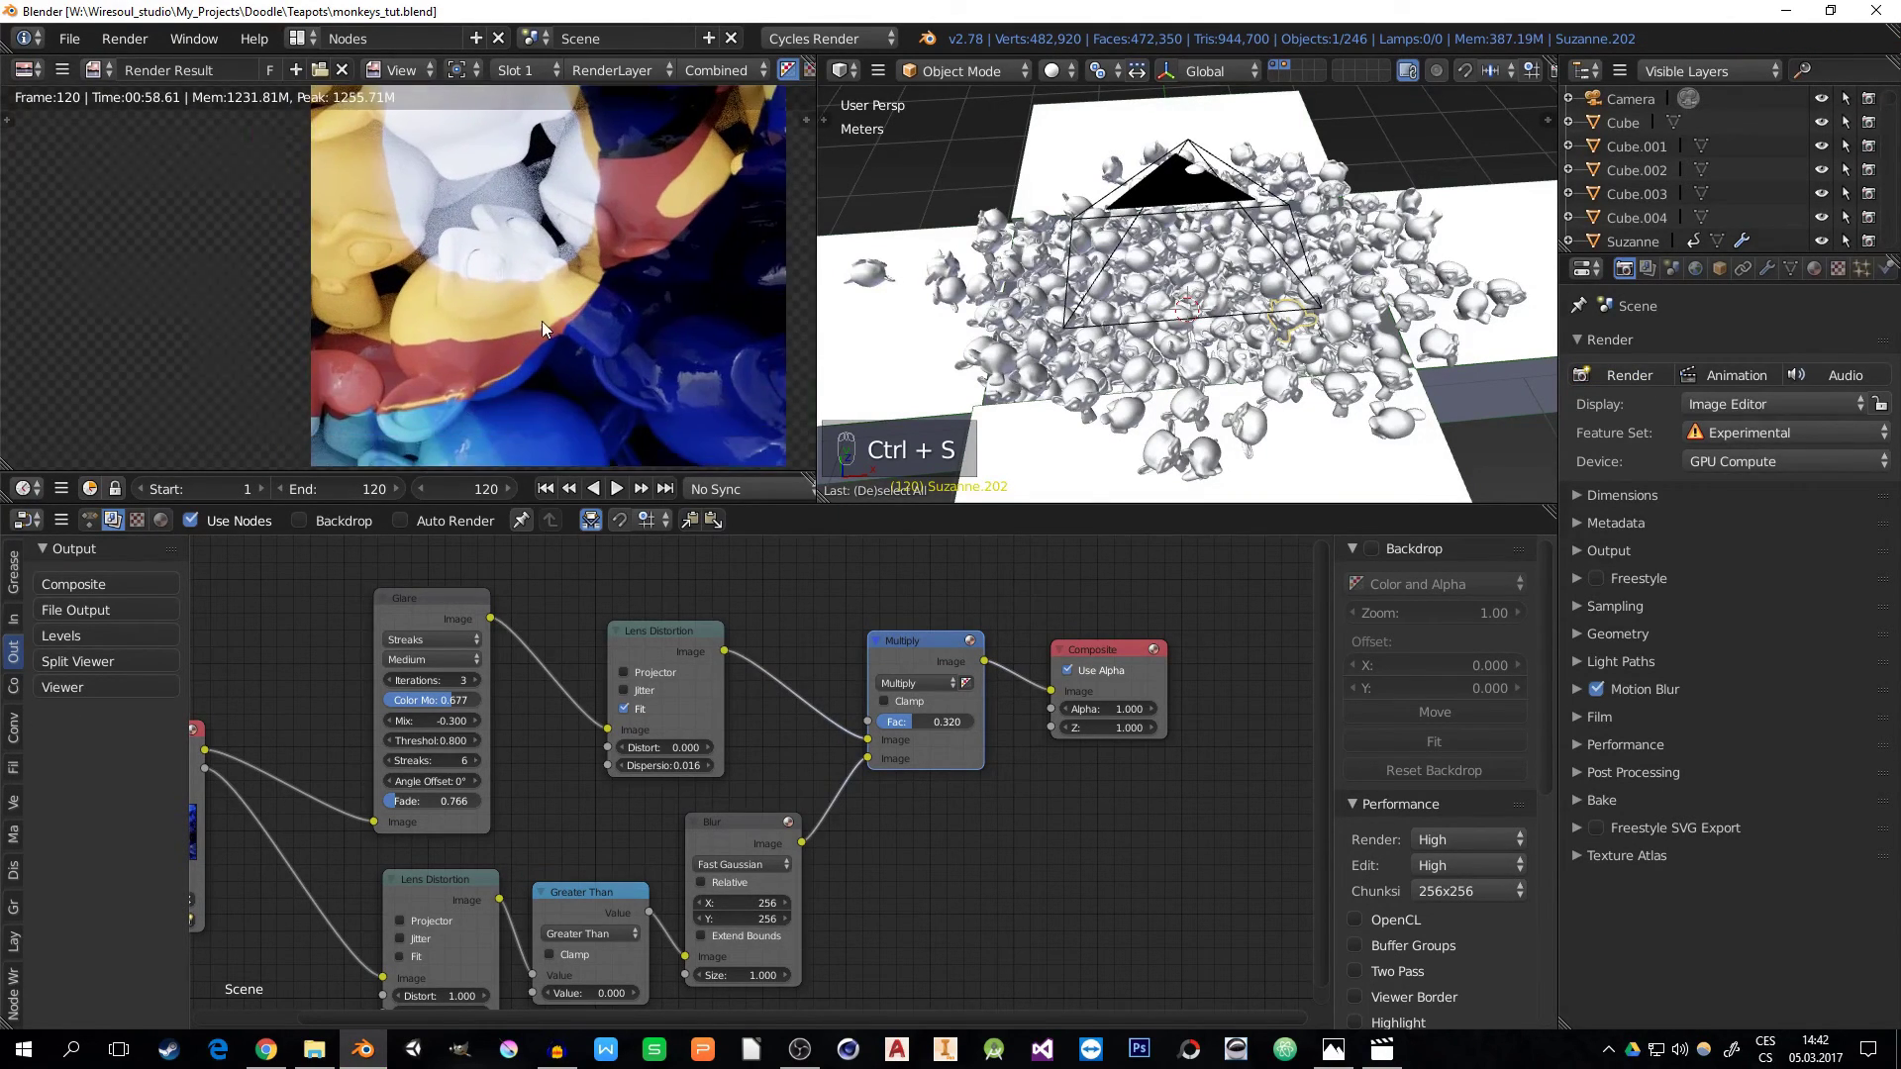
scroll(543, 322, up, 2)
scroll(542, 322, down, 2)
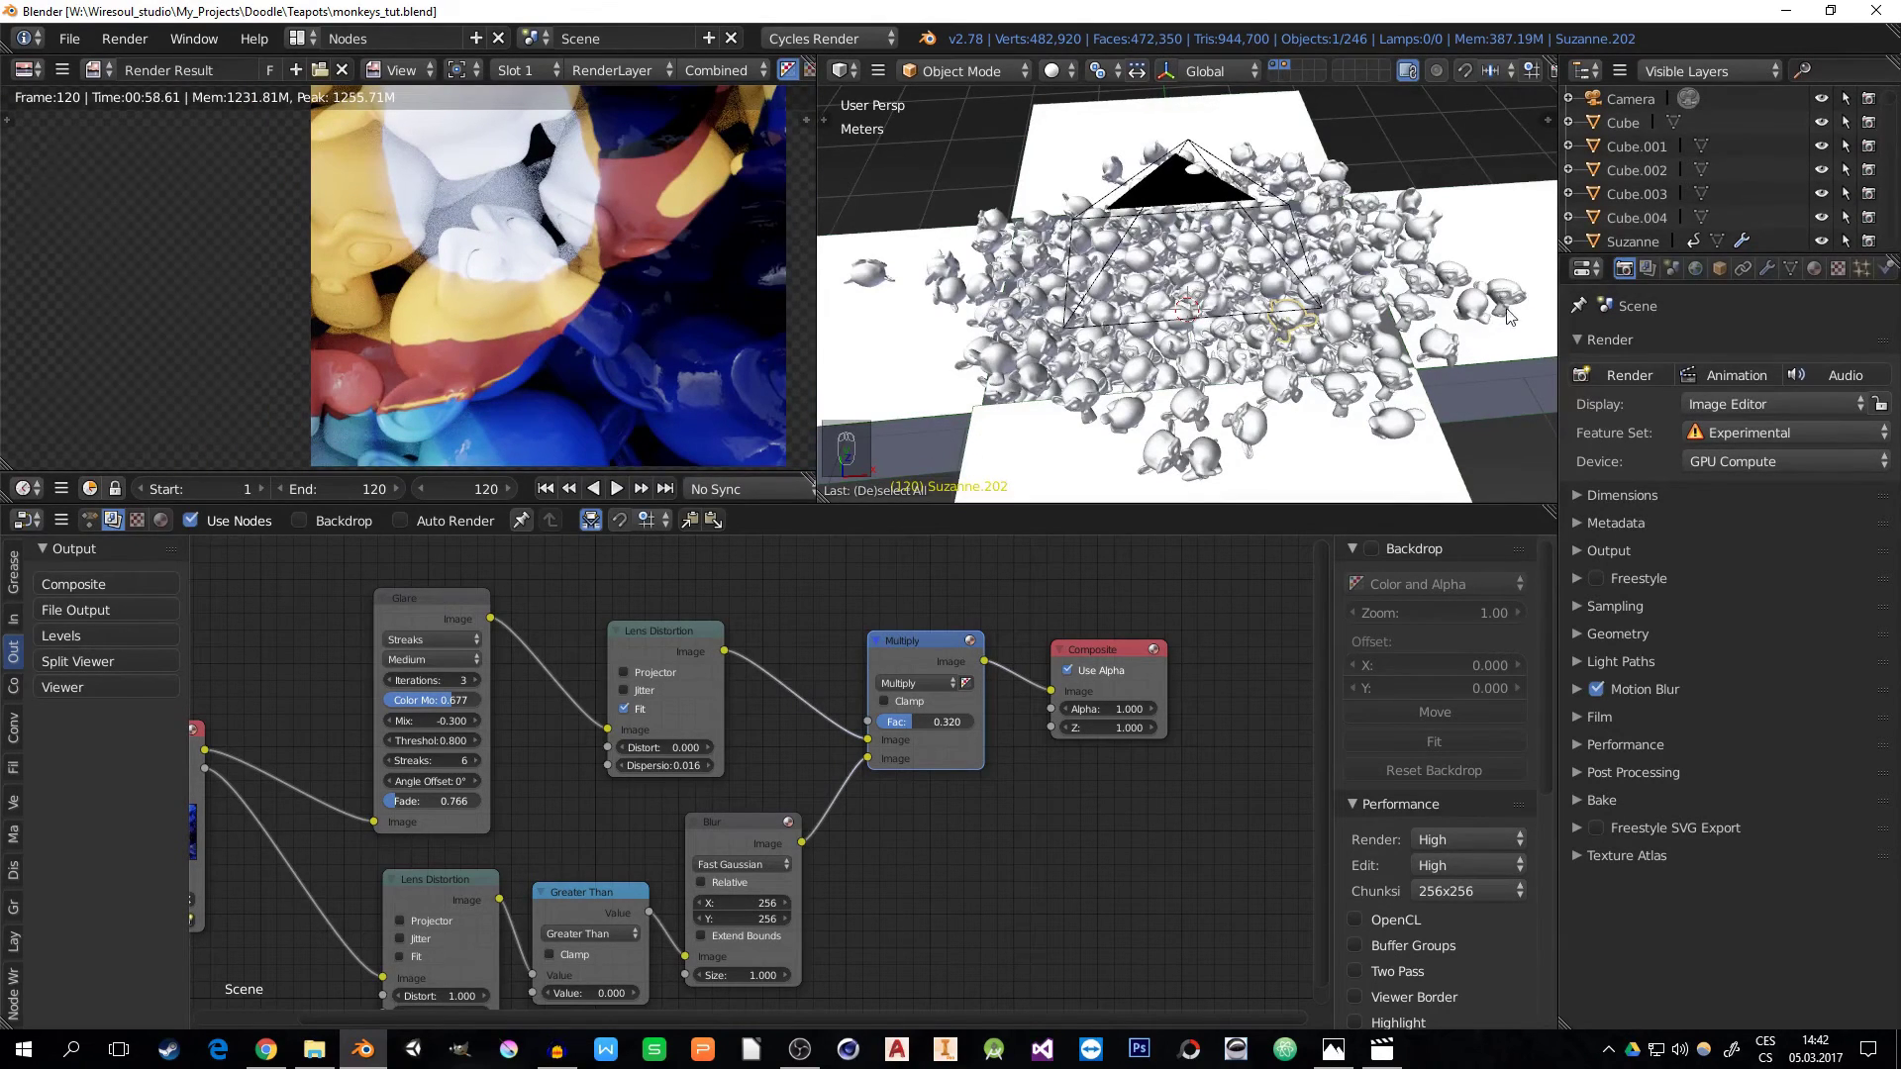
- Isolate the monkeys' layer, select all monkeys and set their adaptive dicing scale to 6
click(1285, 64)
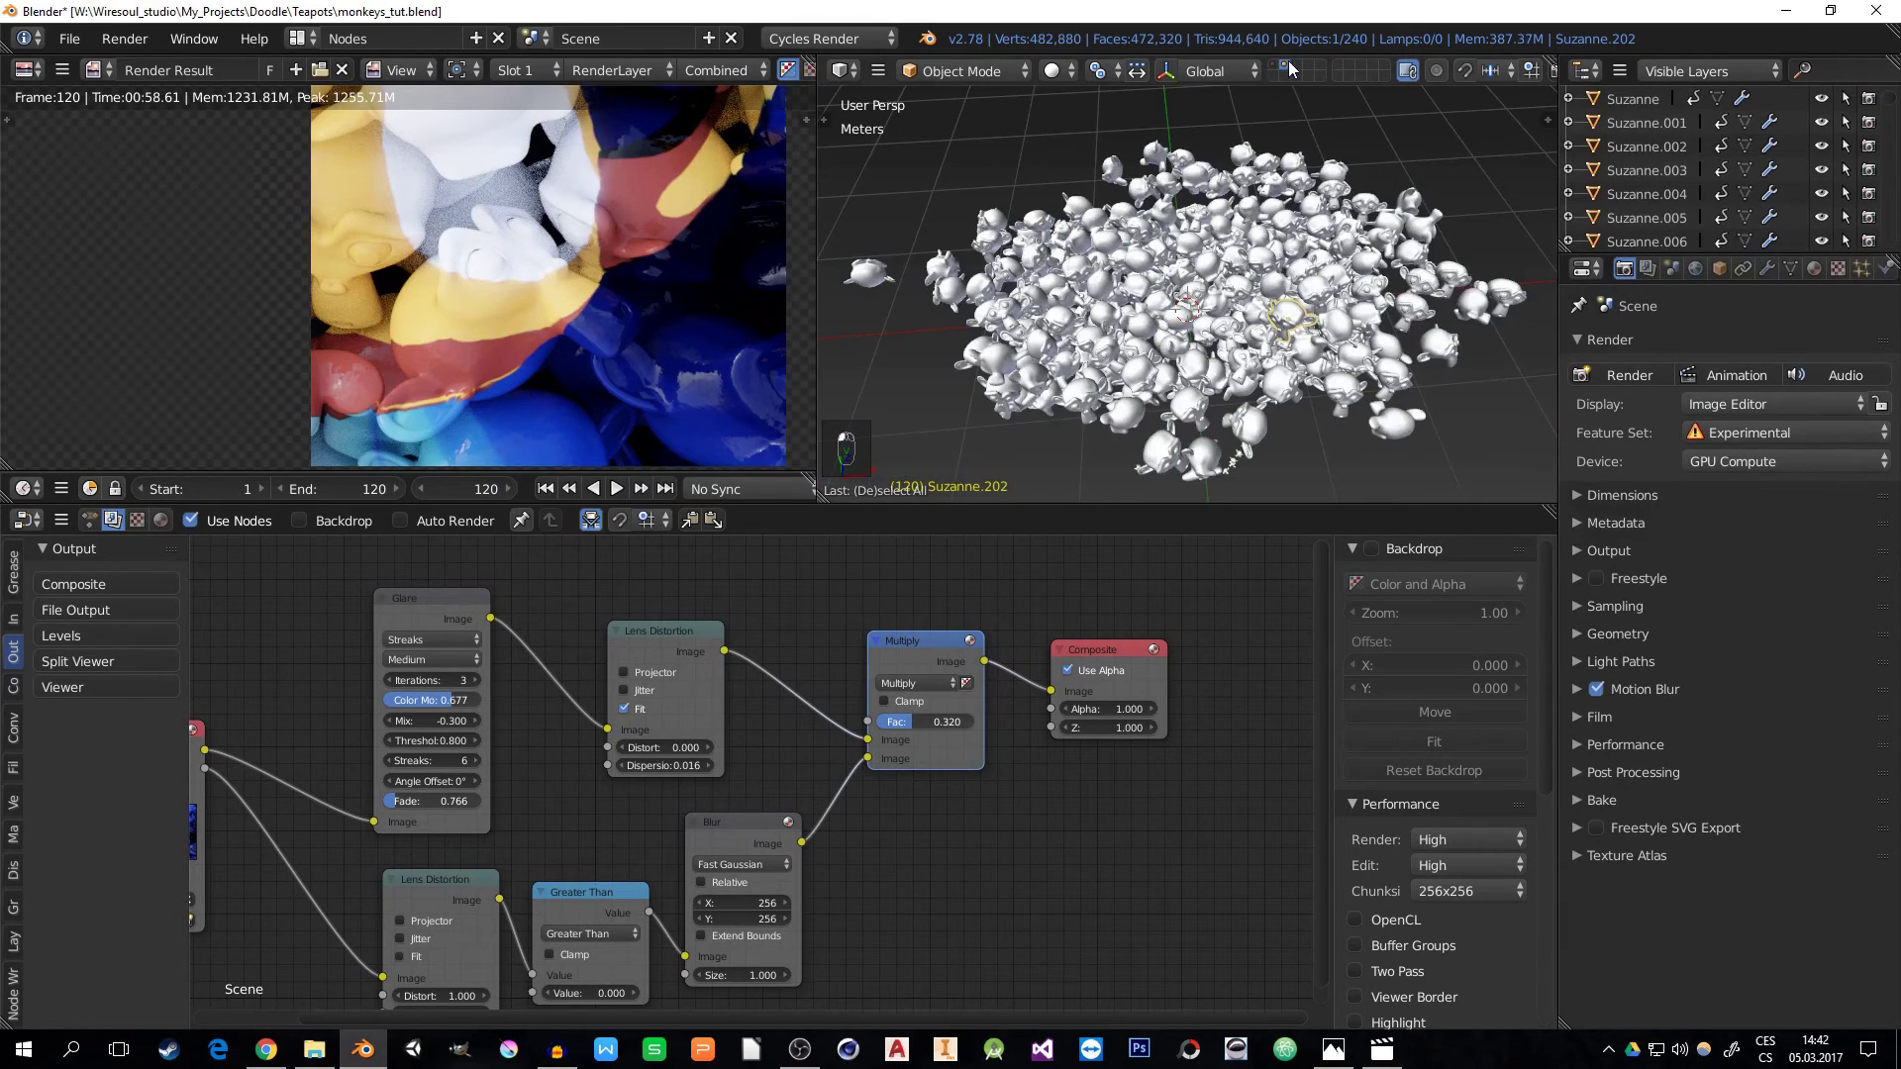
key(a)
key(a)
key(a)
click(1767, 270)
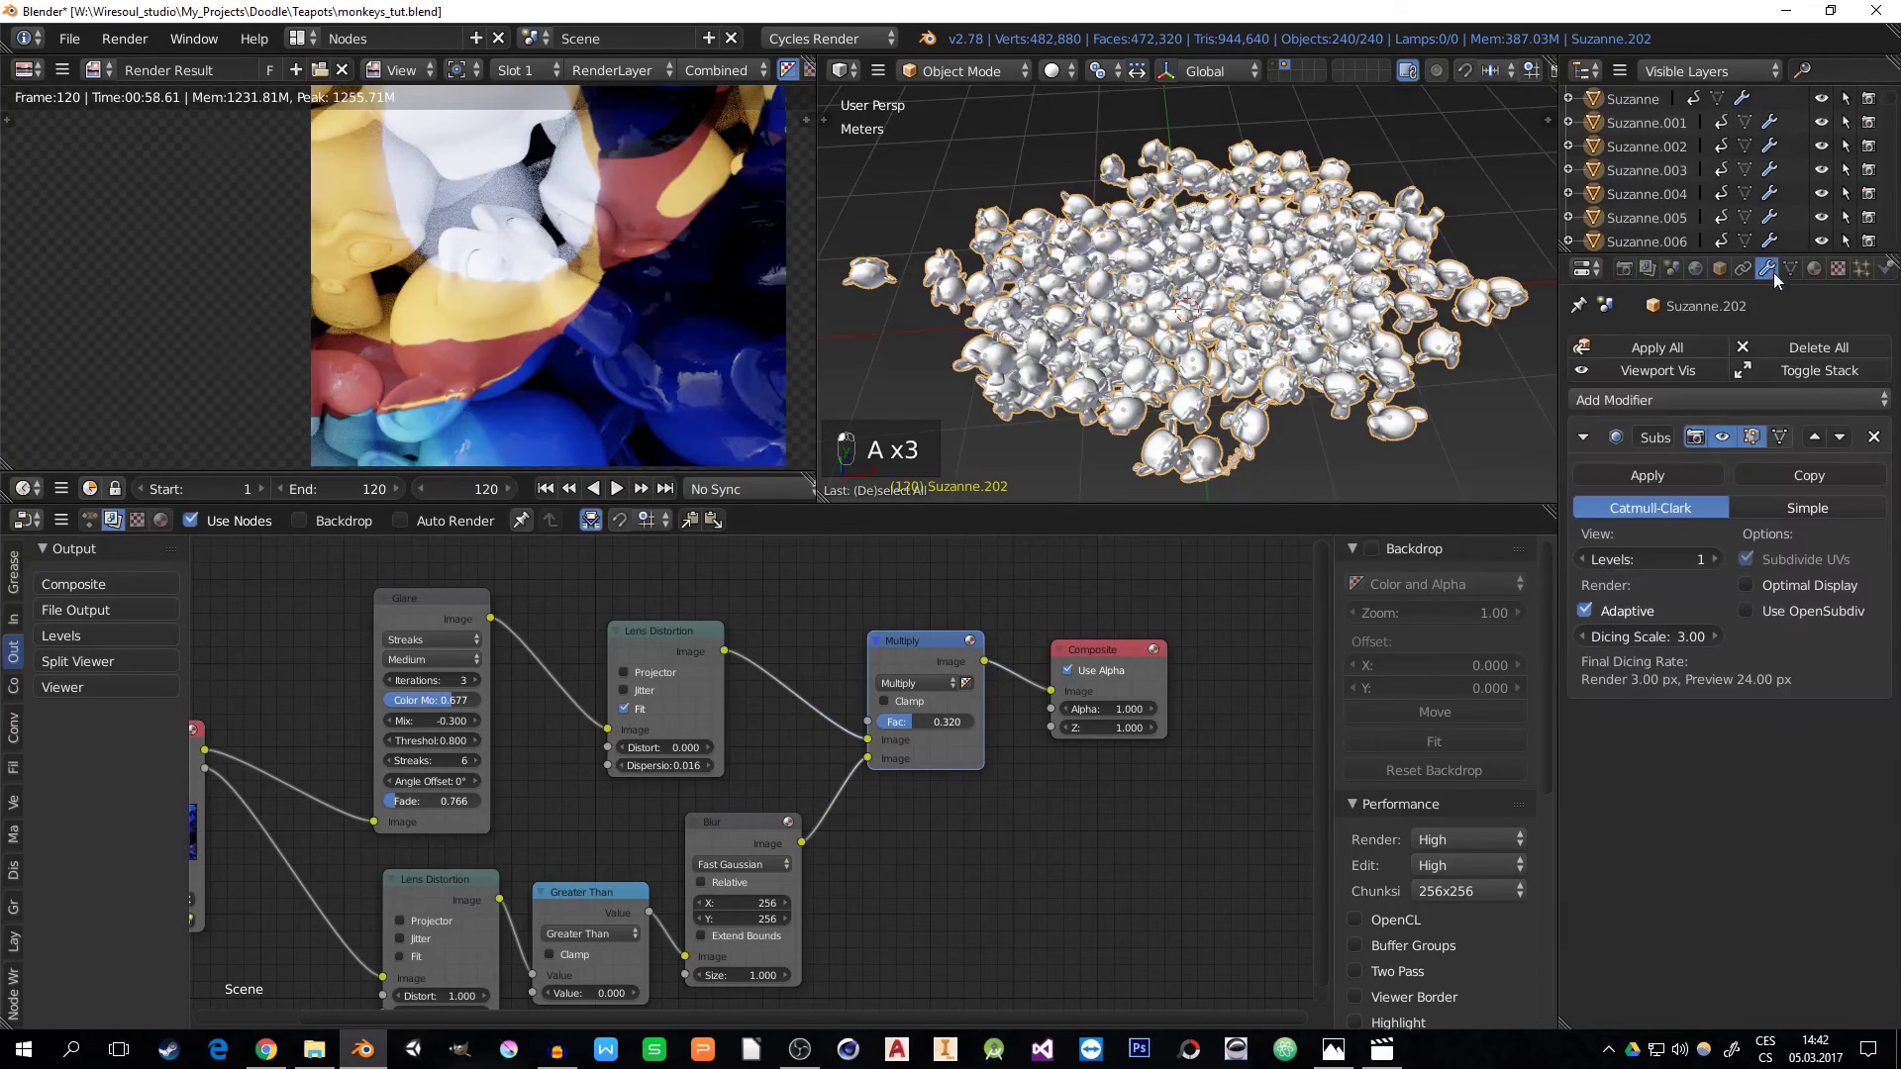
click(1665, 638)
text(6)
key(Return)
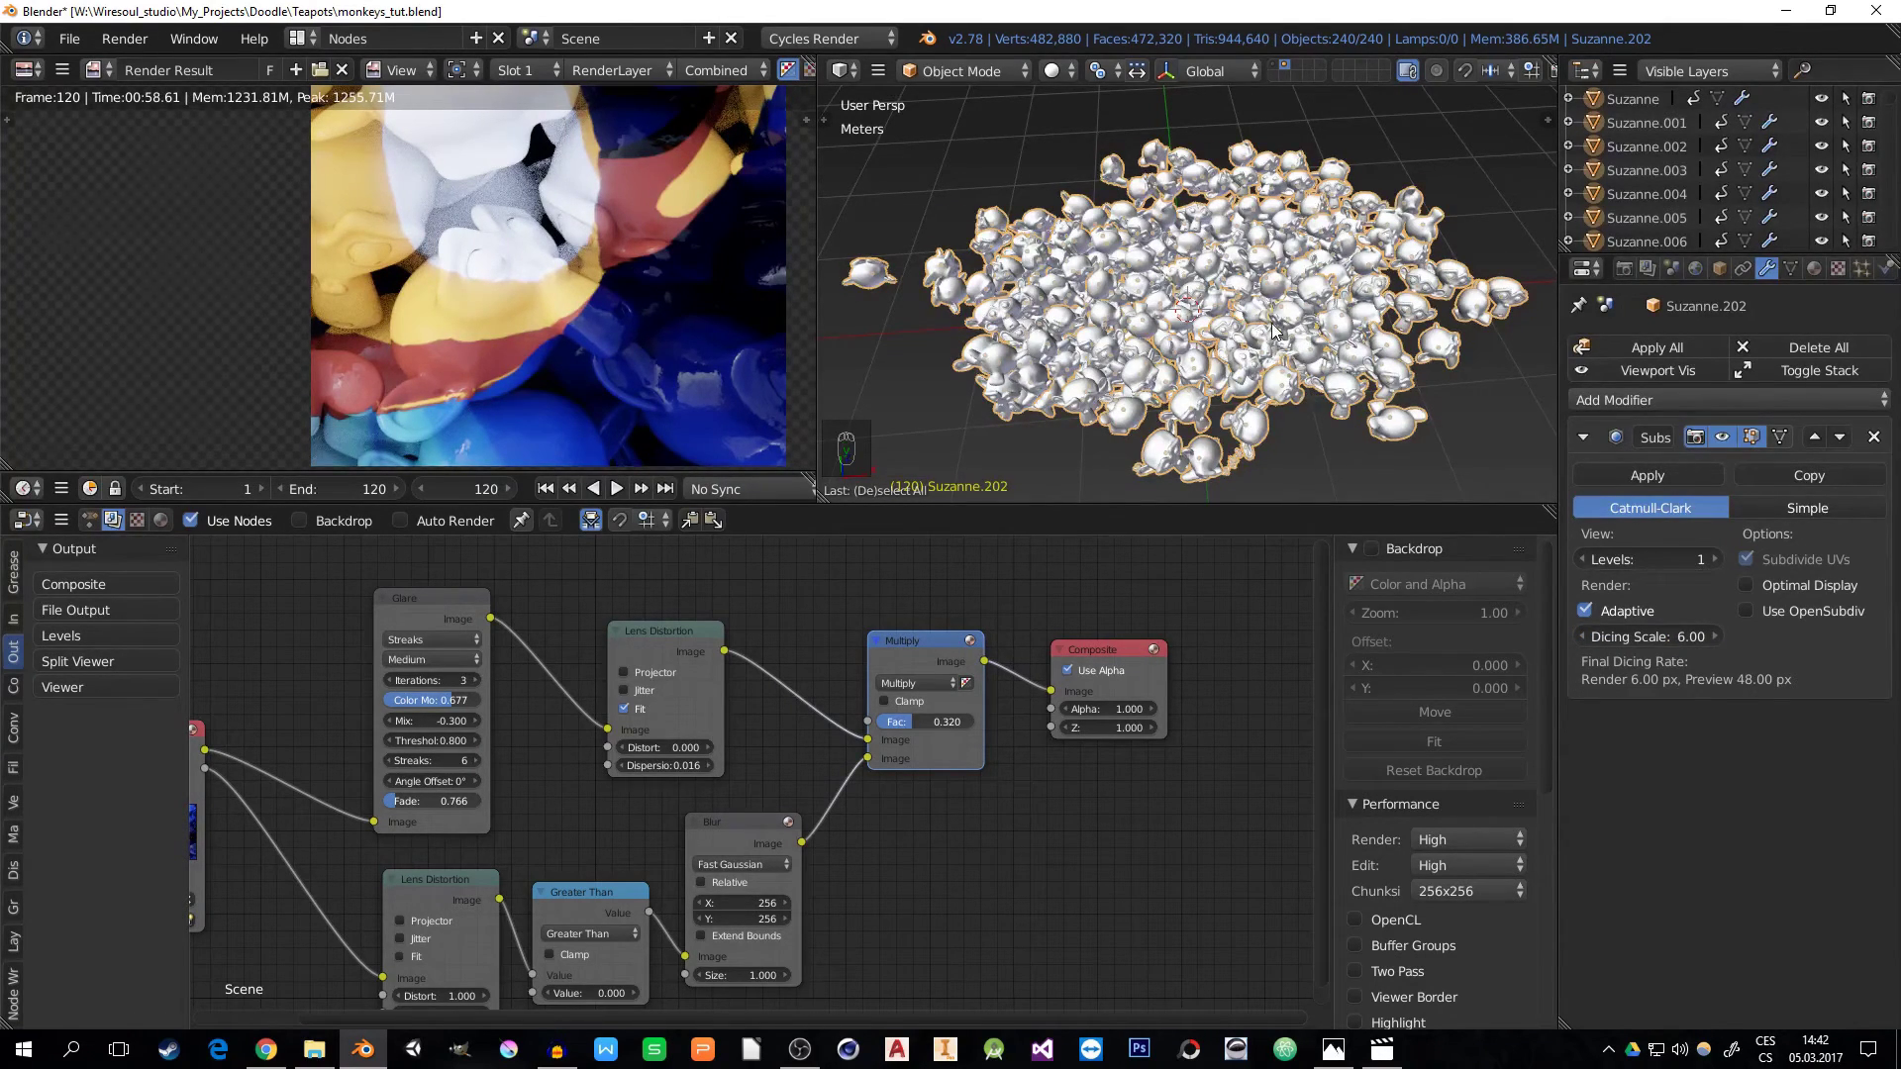
- Deselect the monkeys, show the camera and cube layer again and run a partial test render of frame 120
click(1627, 270)
key(a)
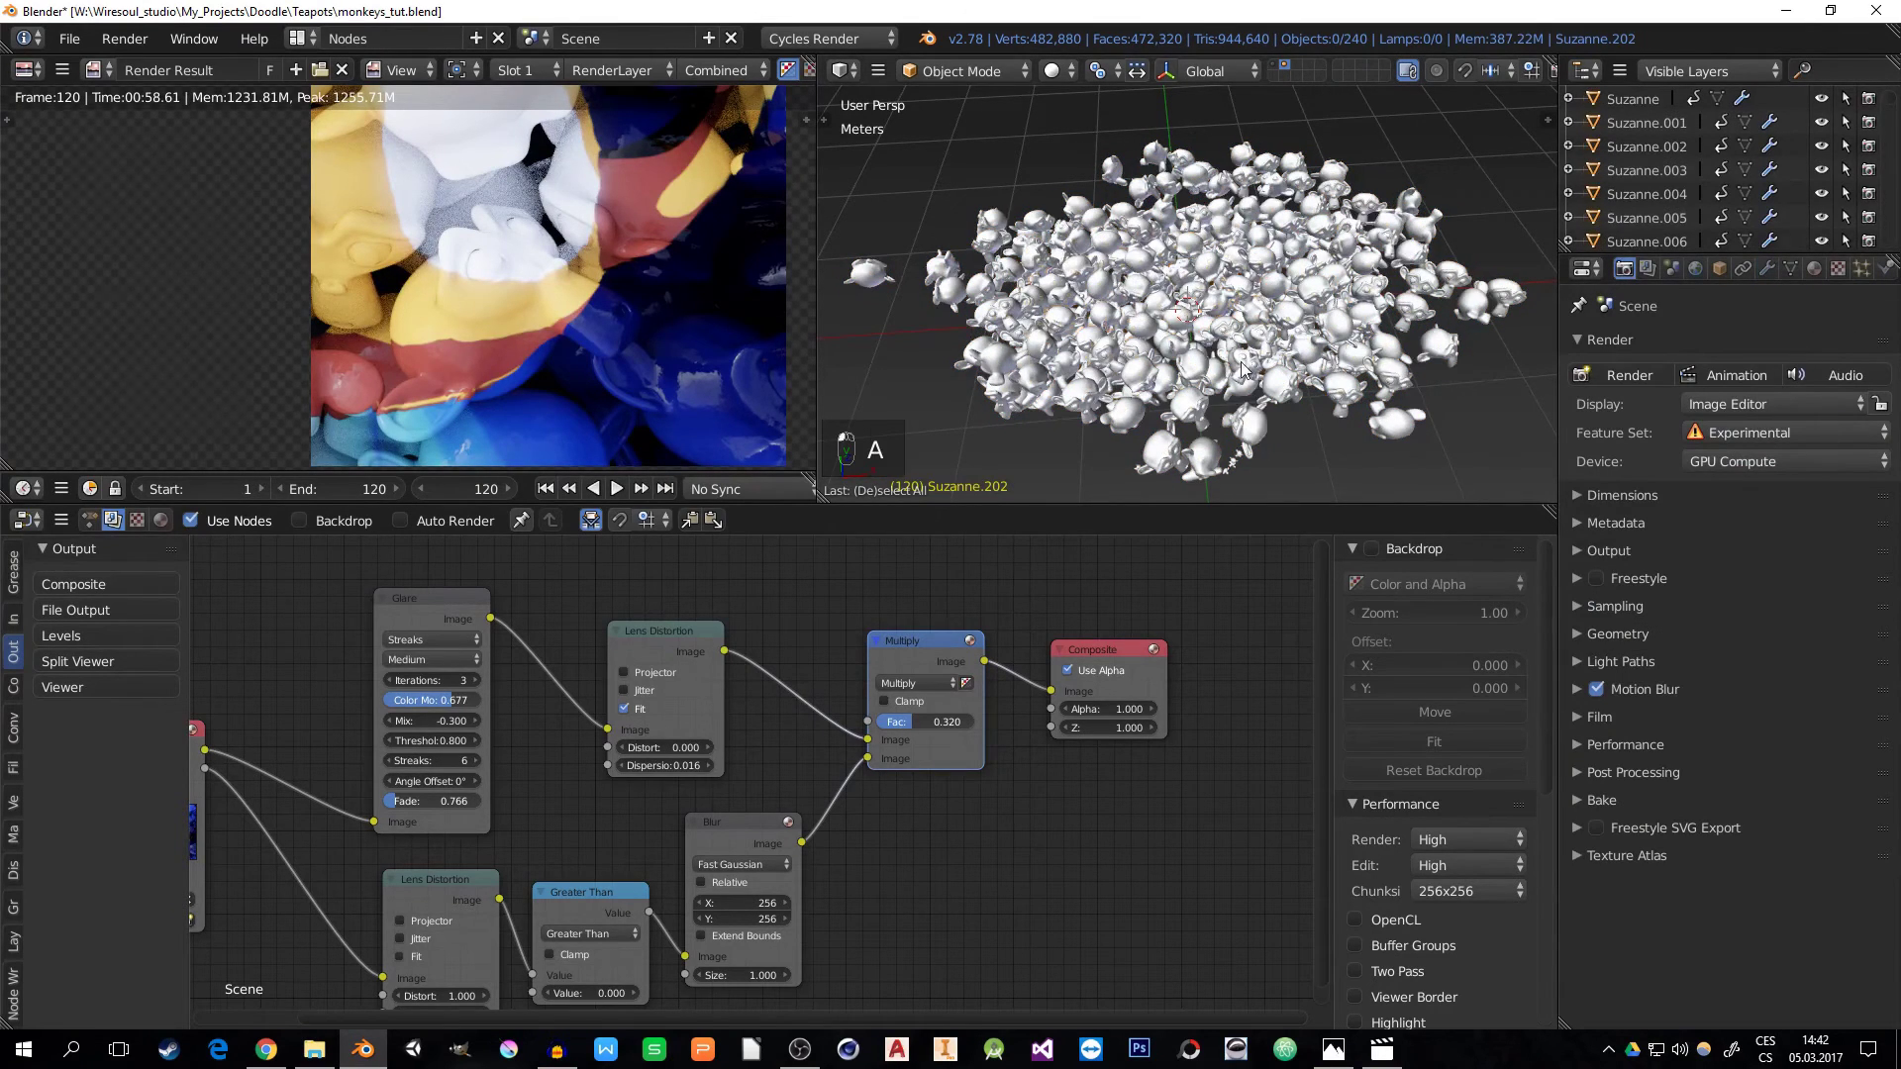
shift+click(1274, 66)
click(1626, 374)
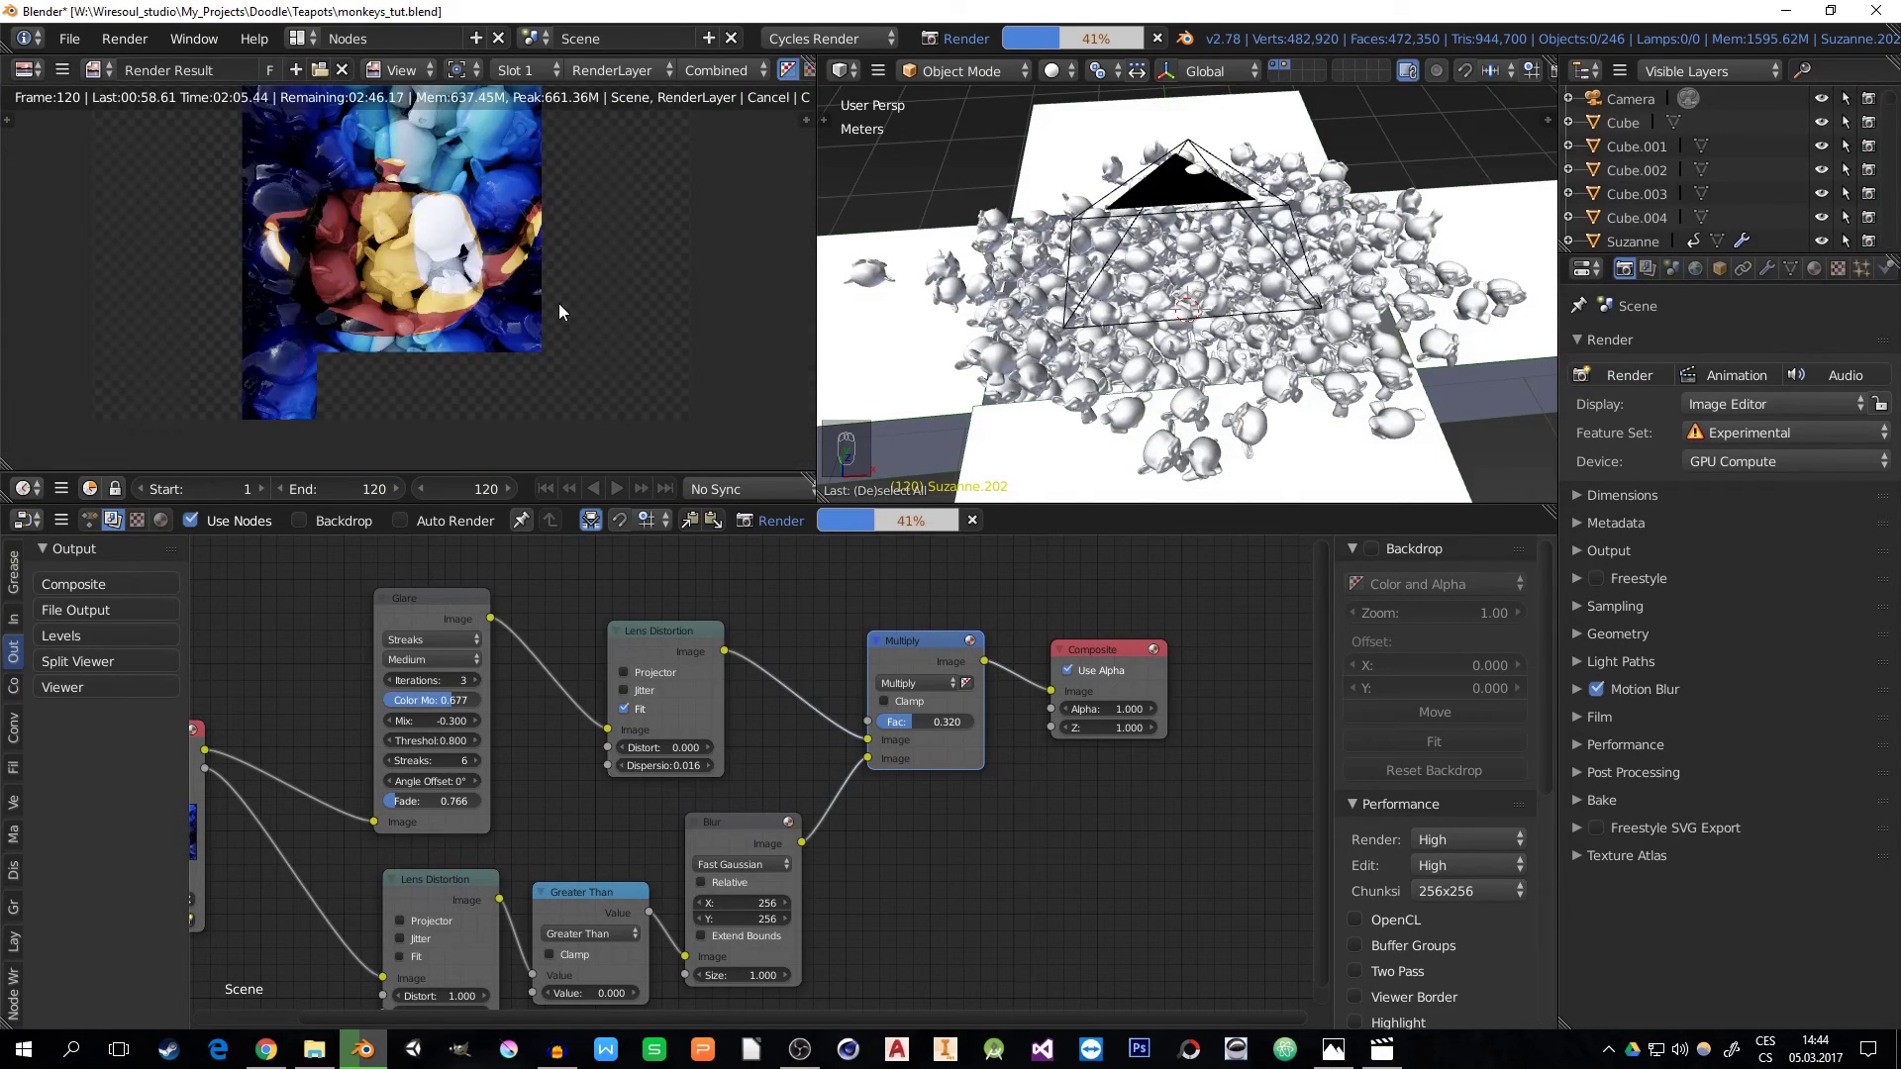
key(Escape)
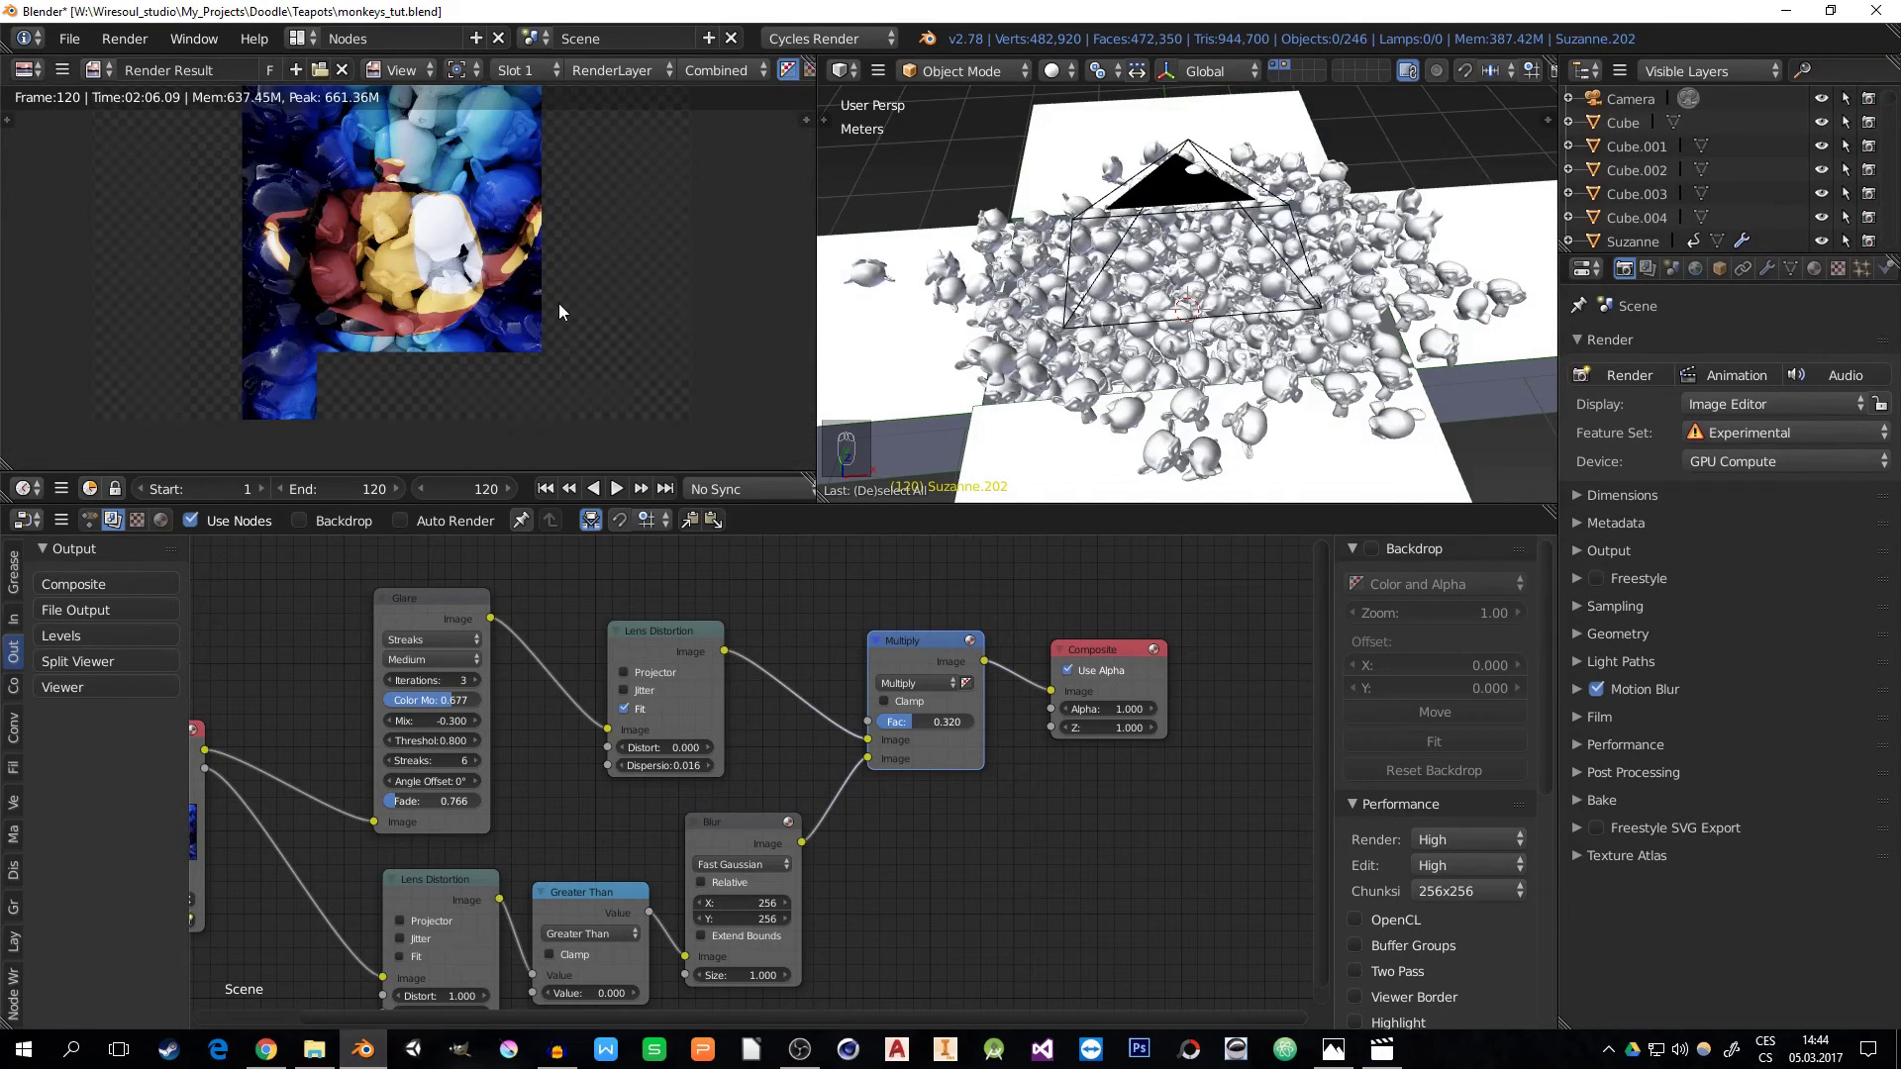
- Isolate the monkeys' layer and set the adaptive dicing scale to 12 on all monkeys
click(1287, 65)
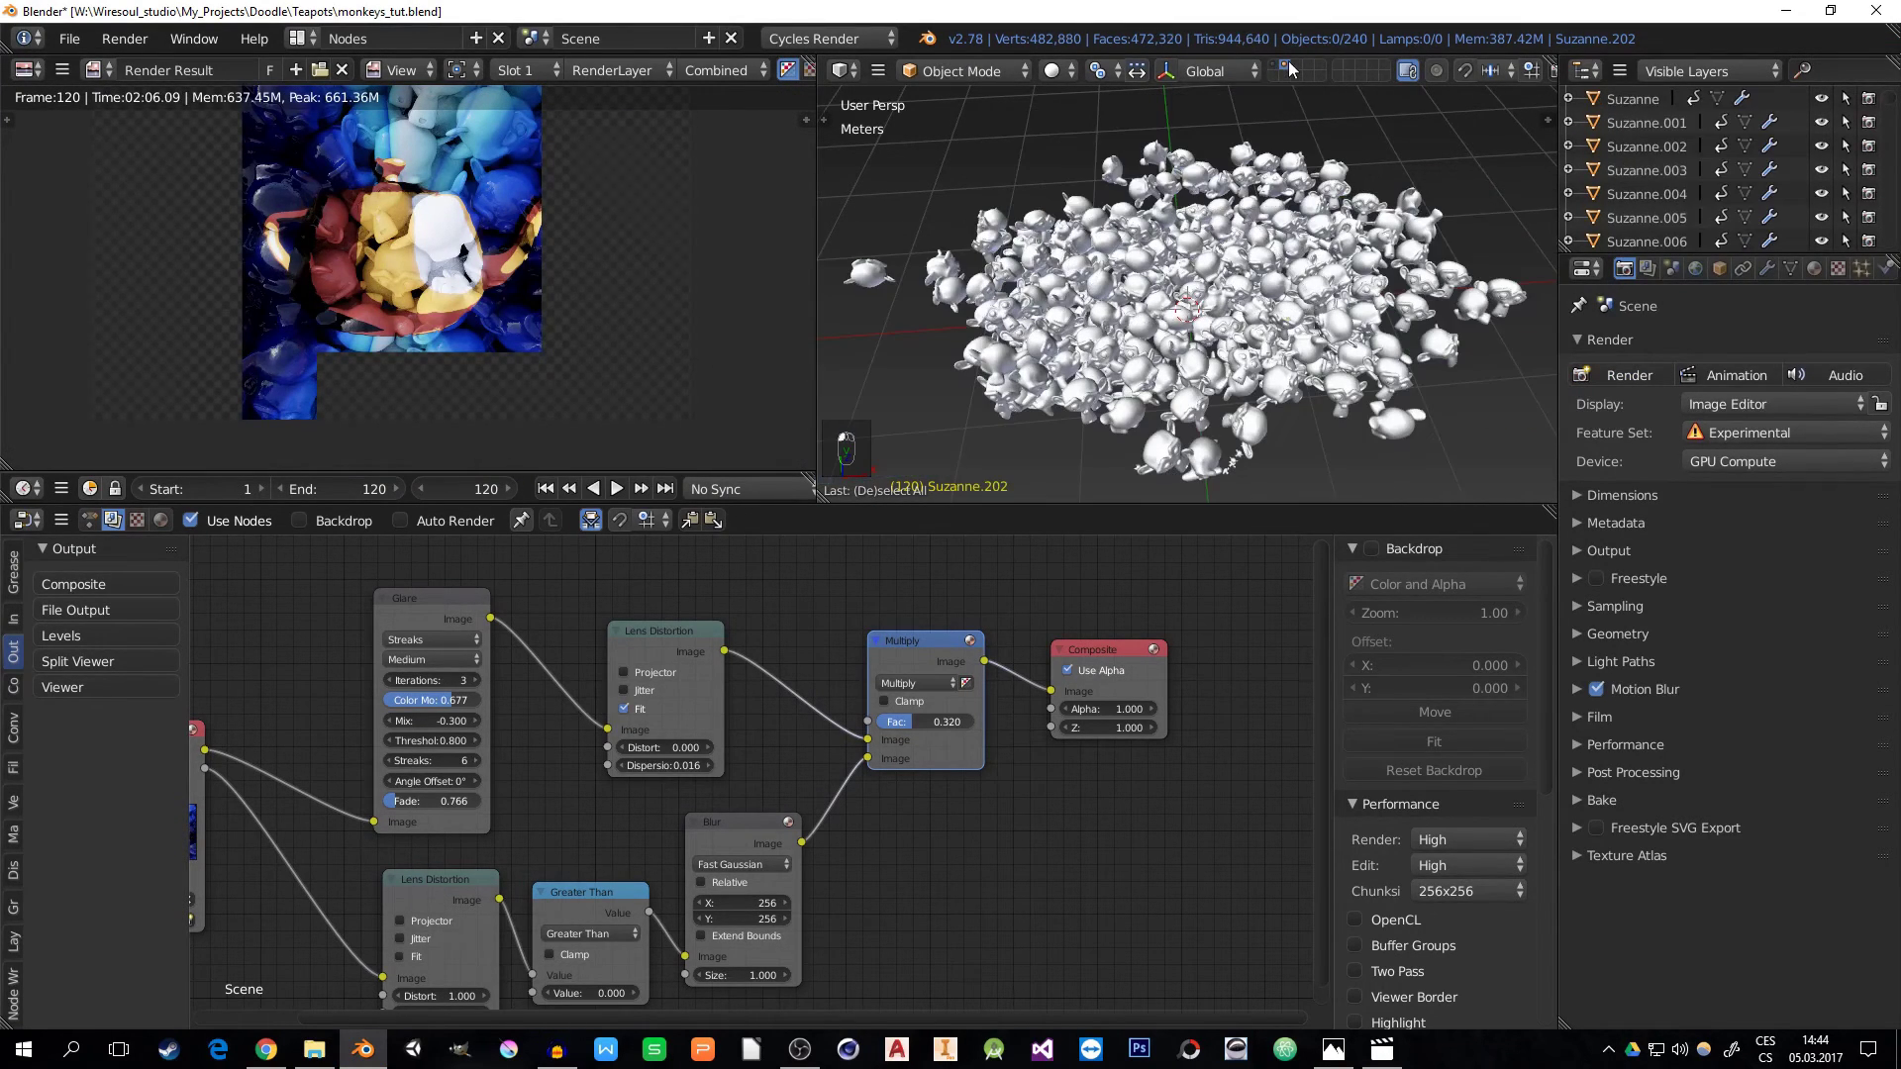
key(a)
key(a)
key(a)
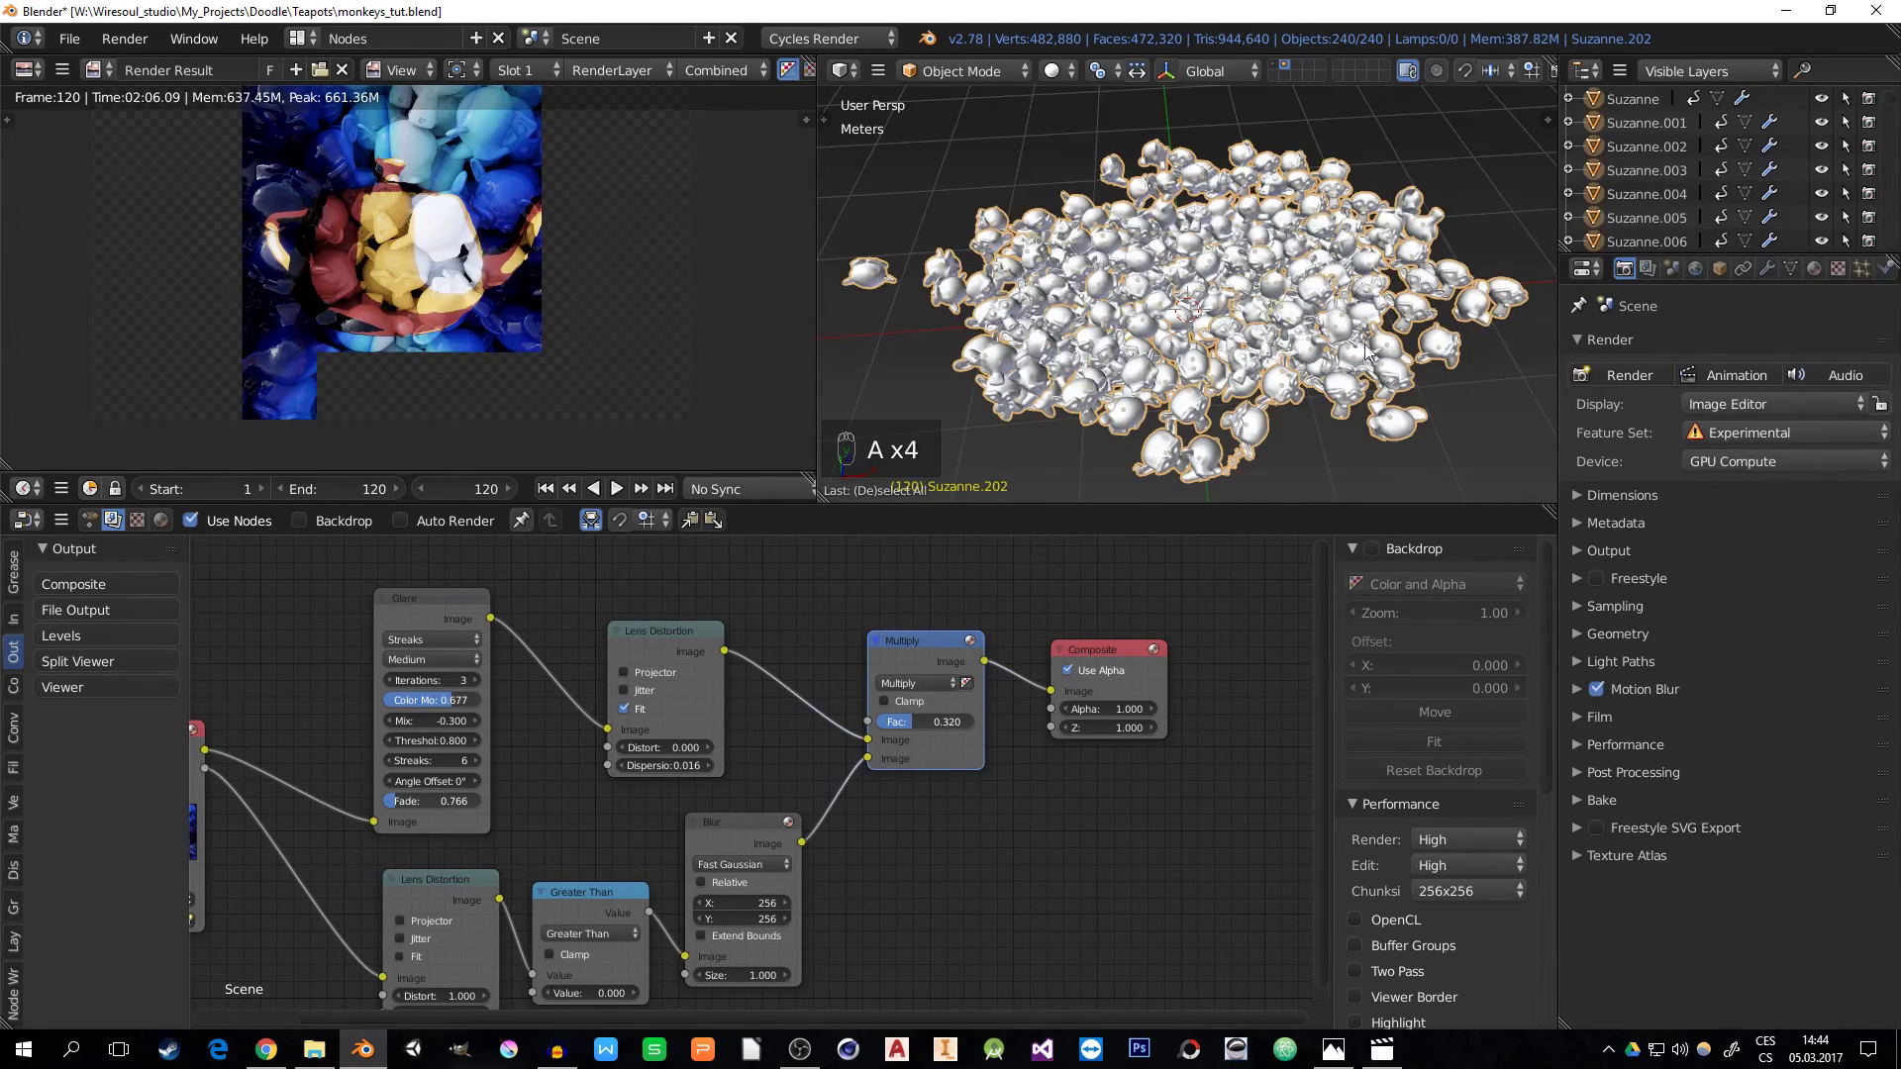
click(1767, 268)
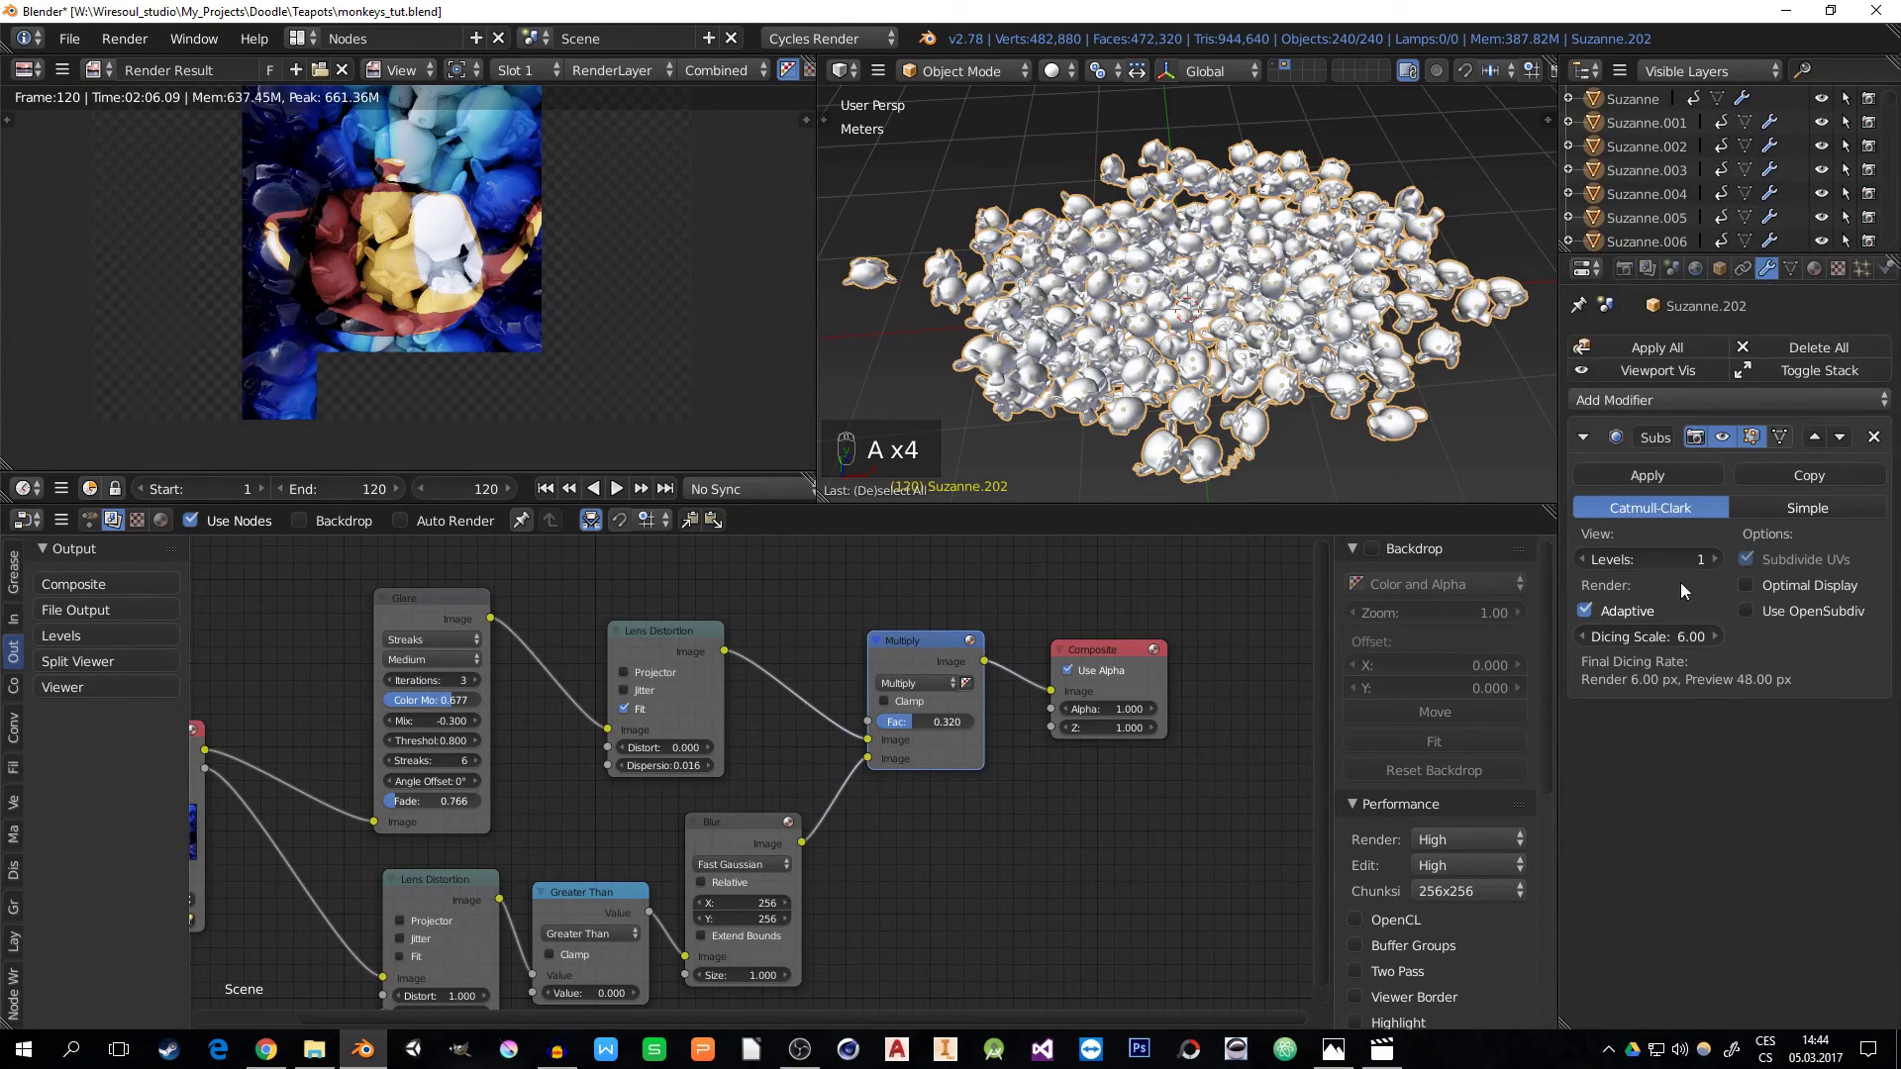
double_click(1653, 636)
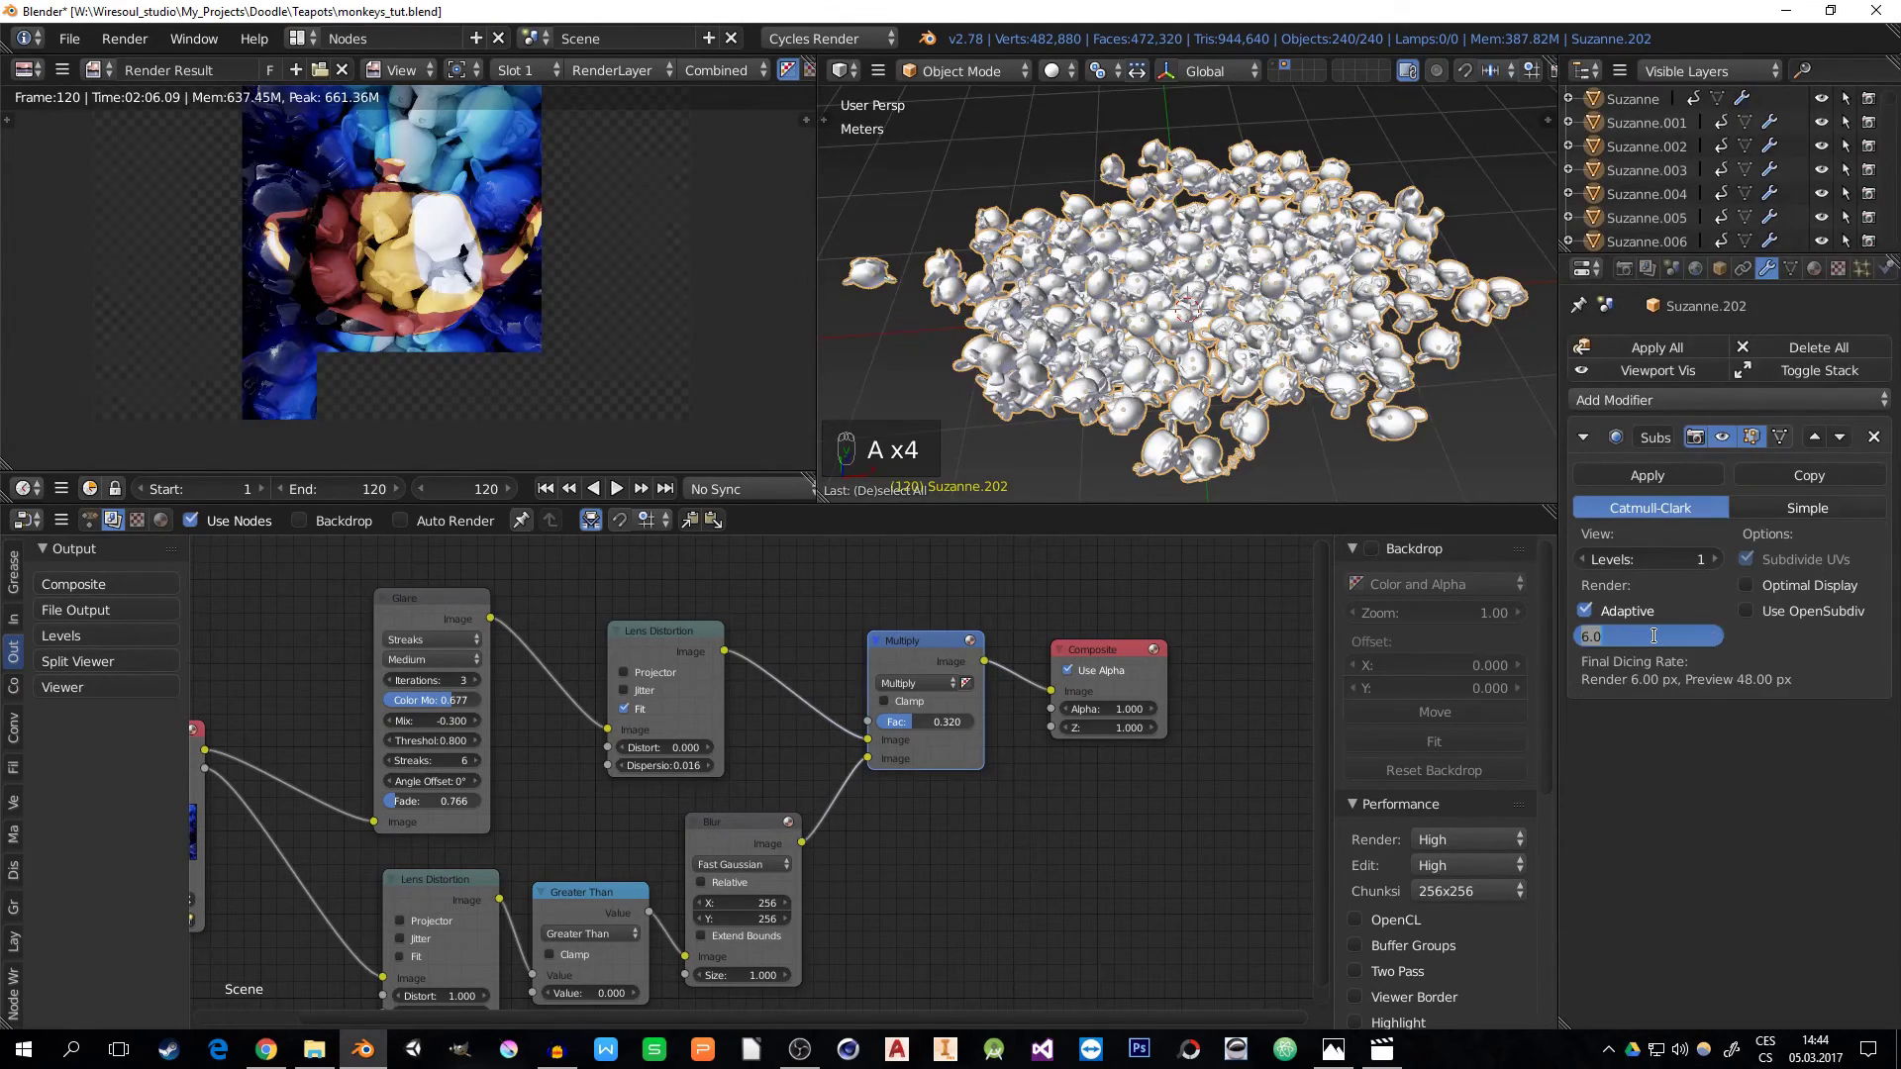
text(12)
key(Return)
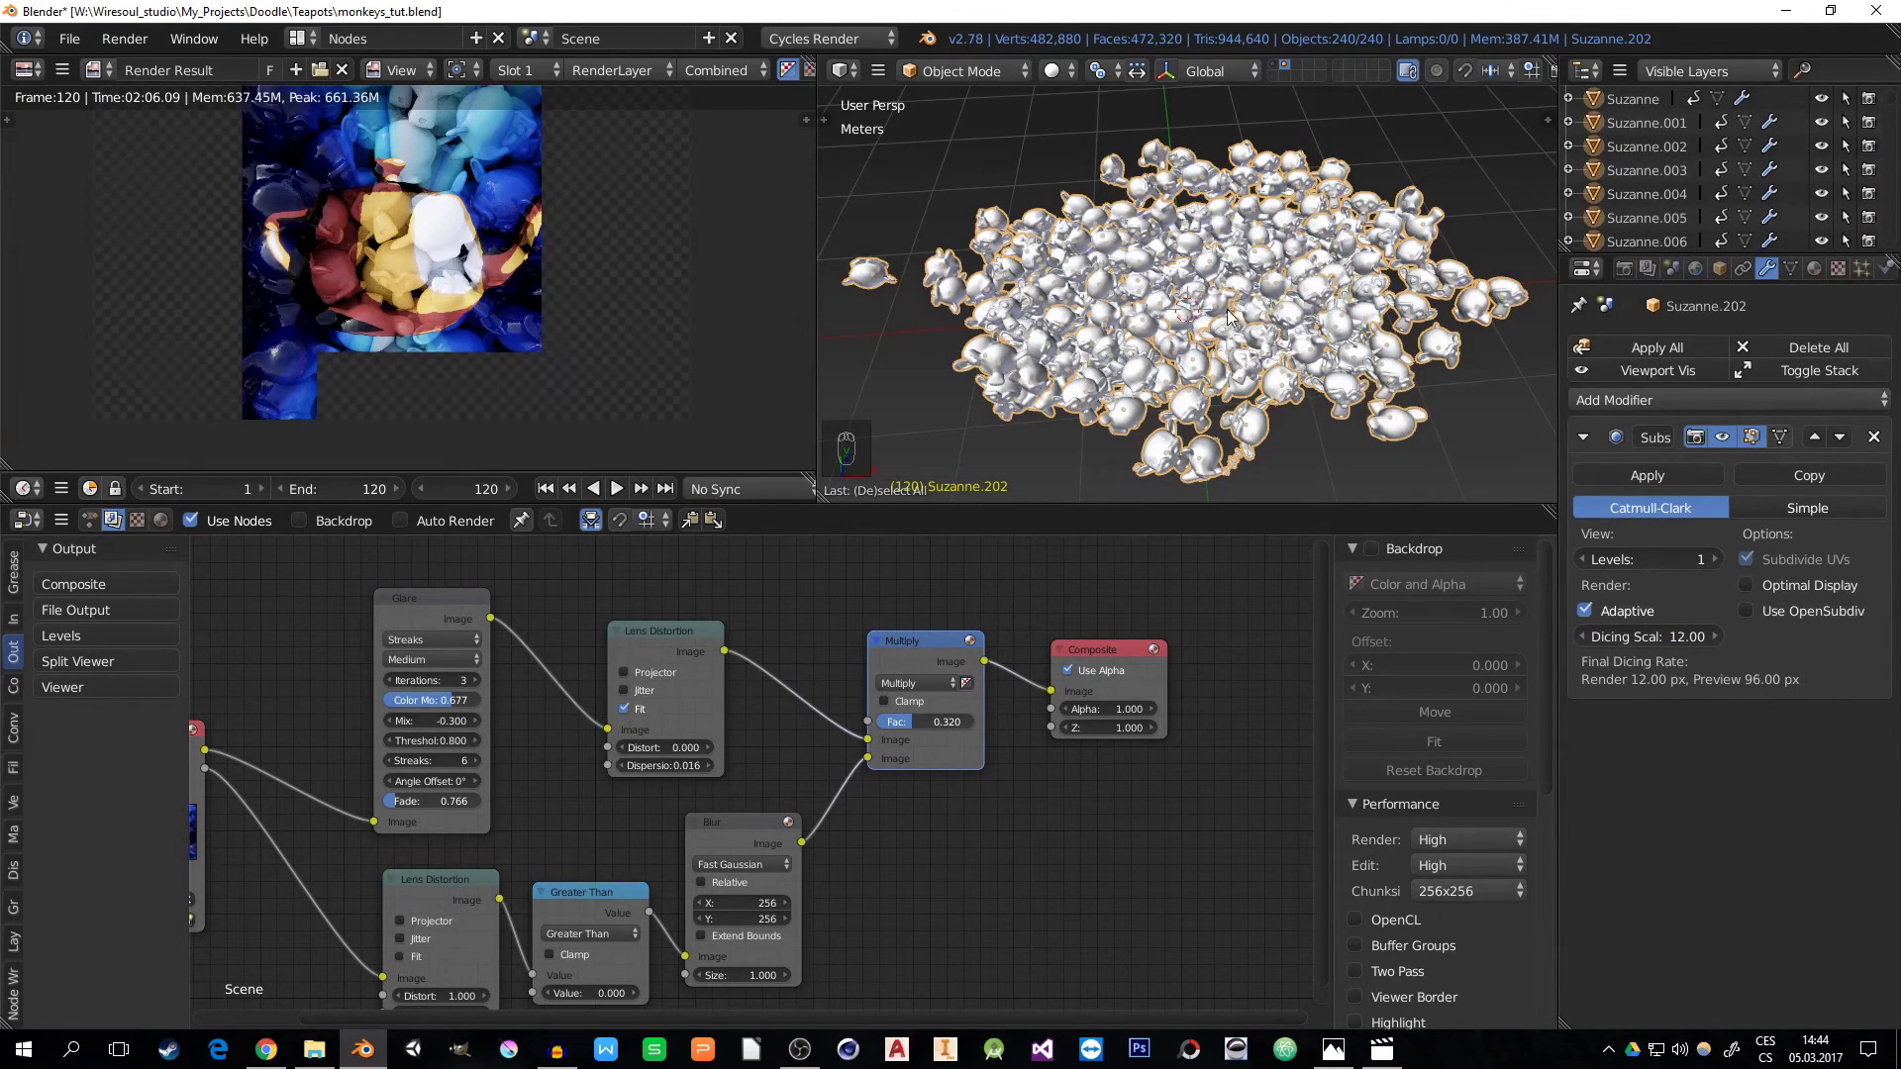
key(a)
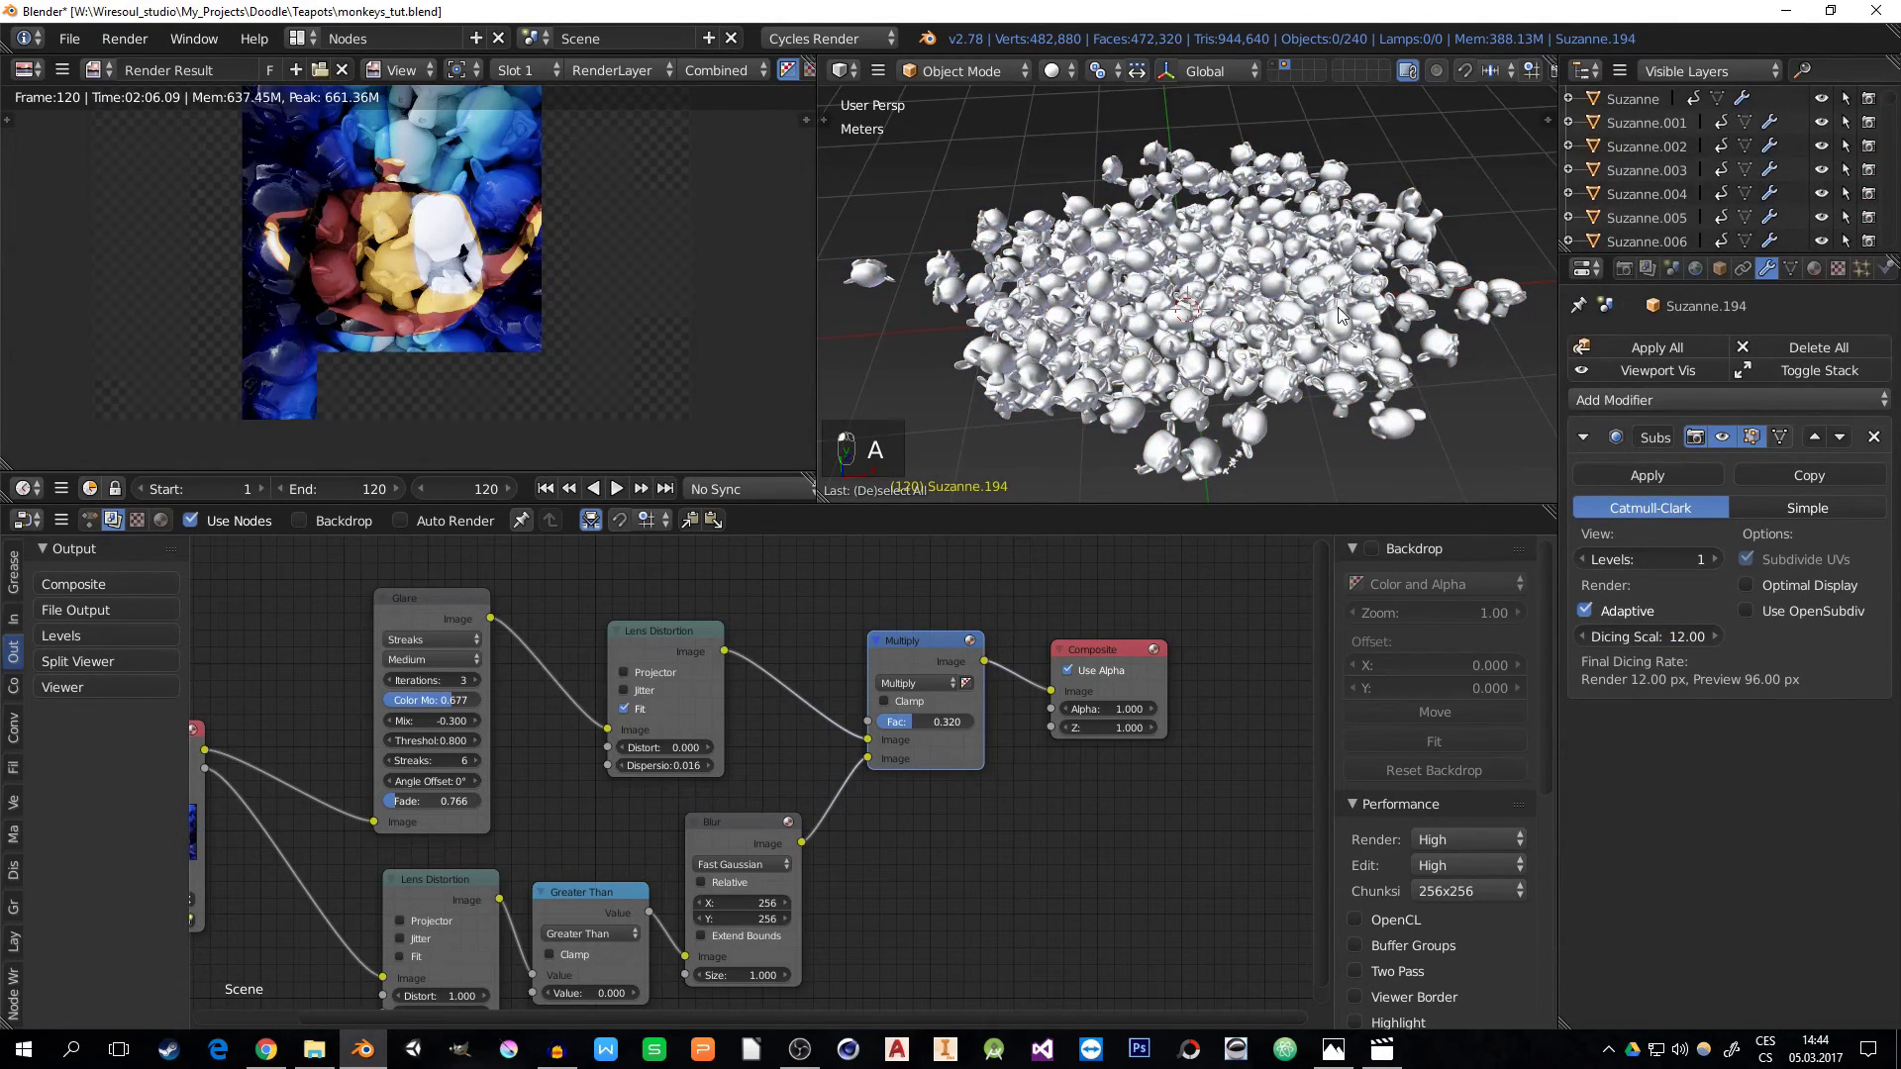
- Show the camera and cube layer again and test-render frame 120 with the coarser dicing
shift+click(1271, 65)
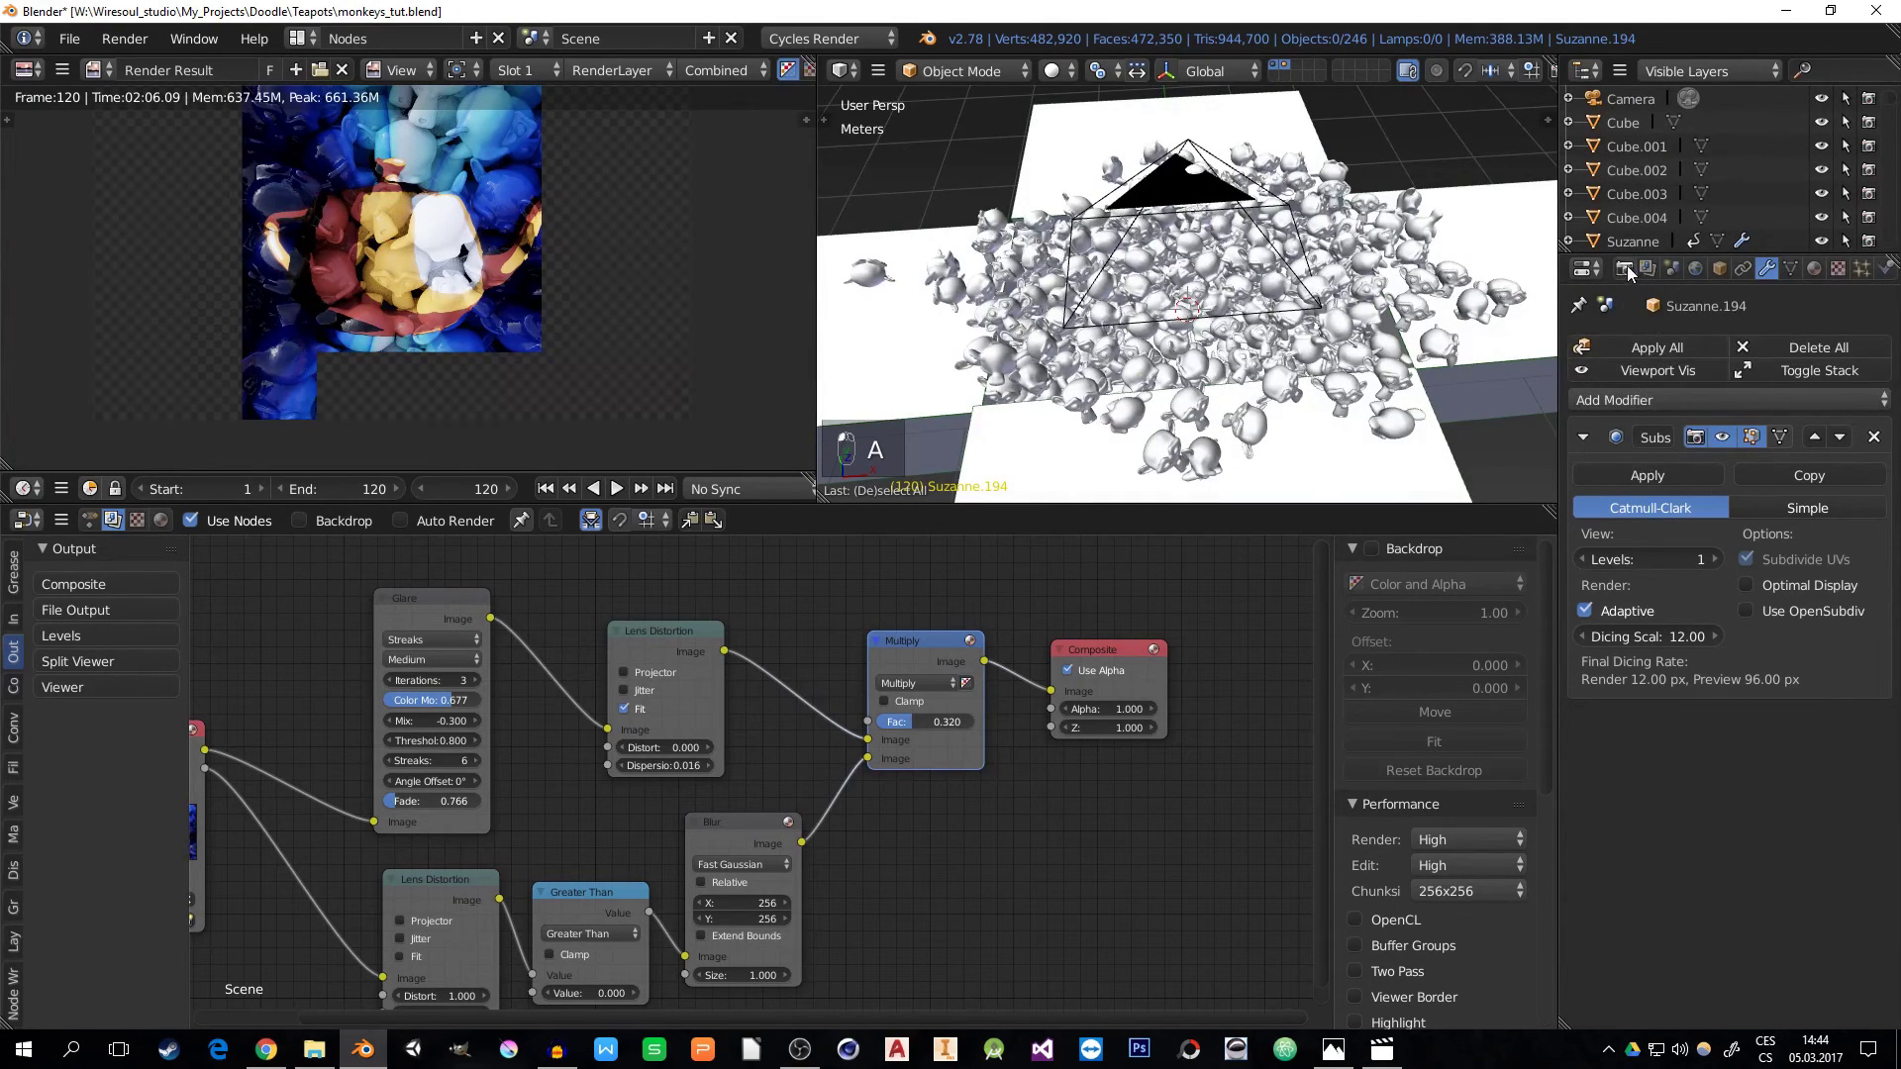
click(1623, 268)
click(1624, 375)
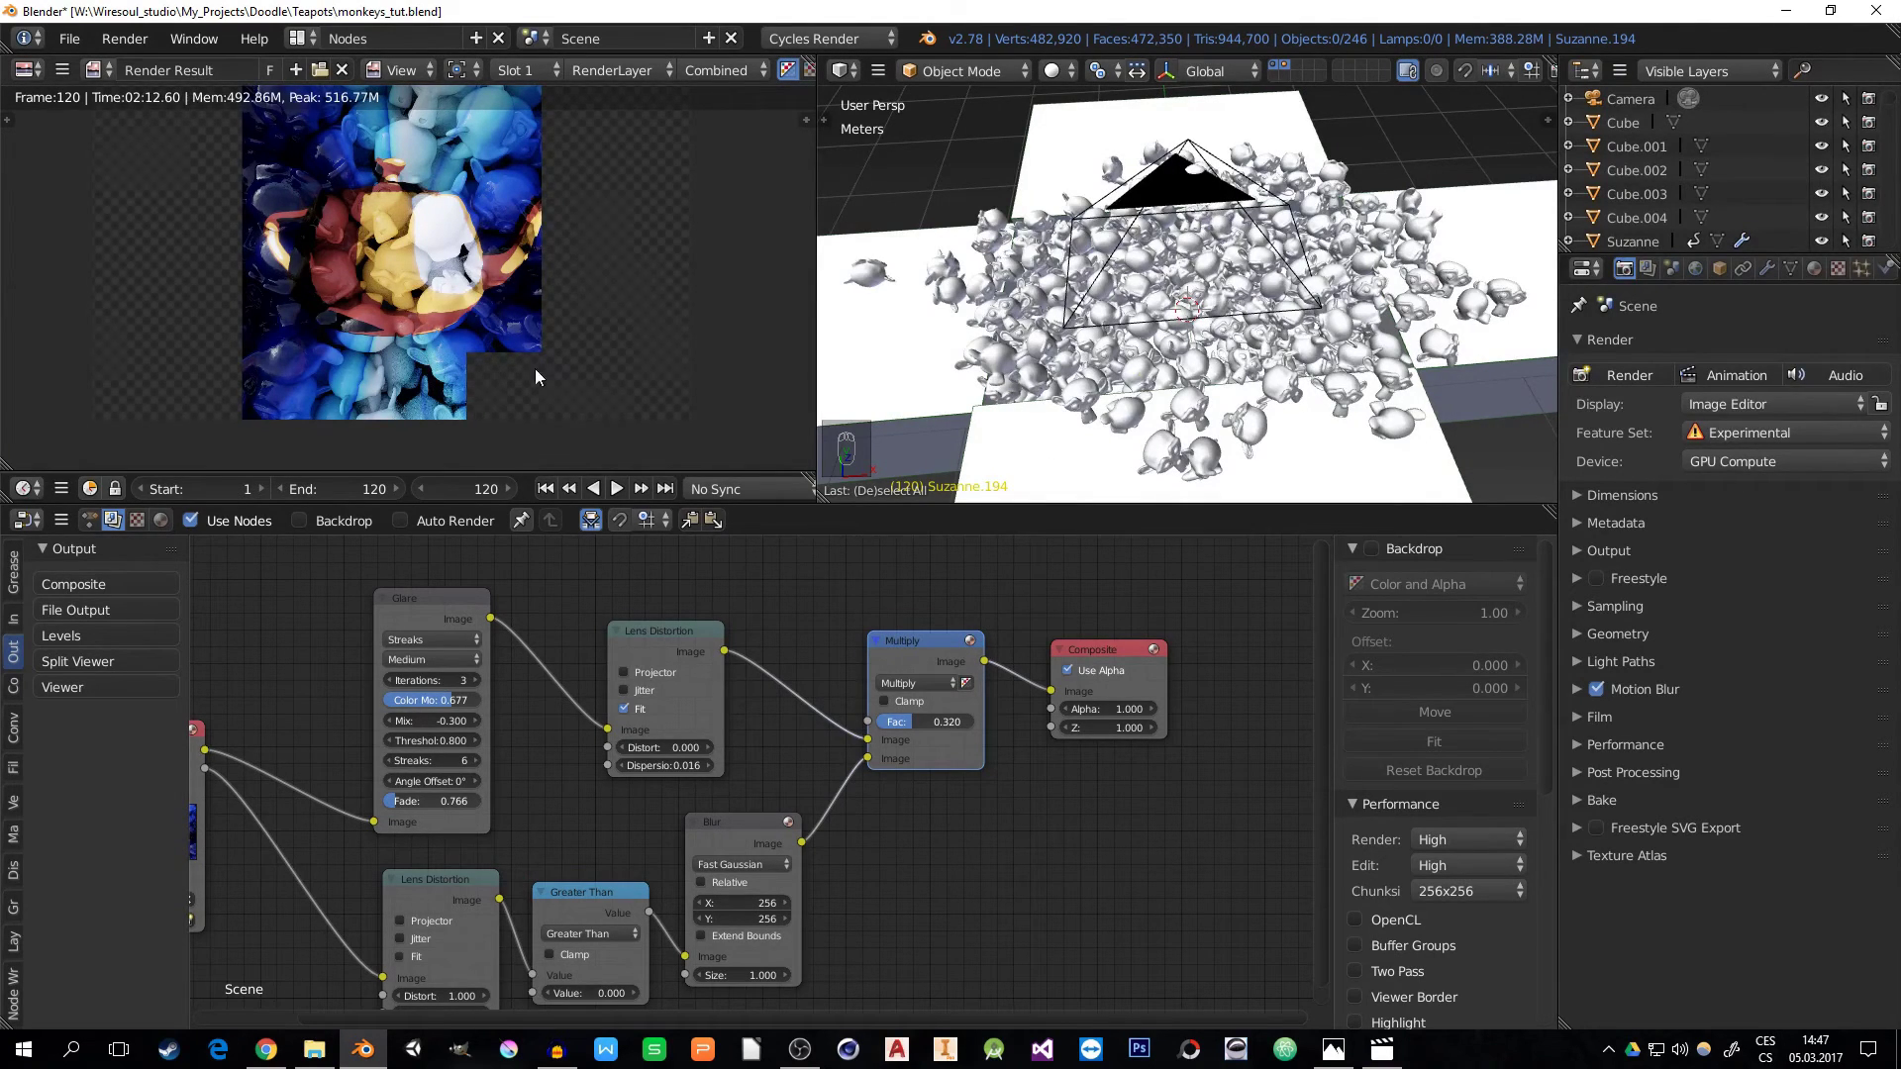
middle_drag(518, 322, 524, 358)
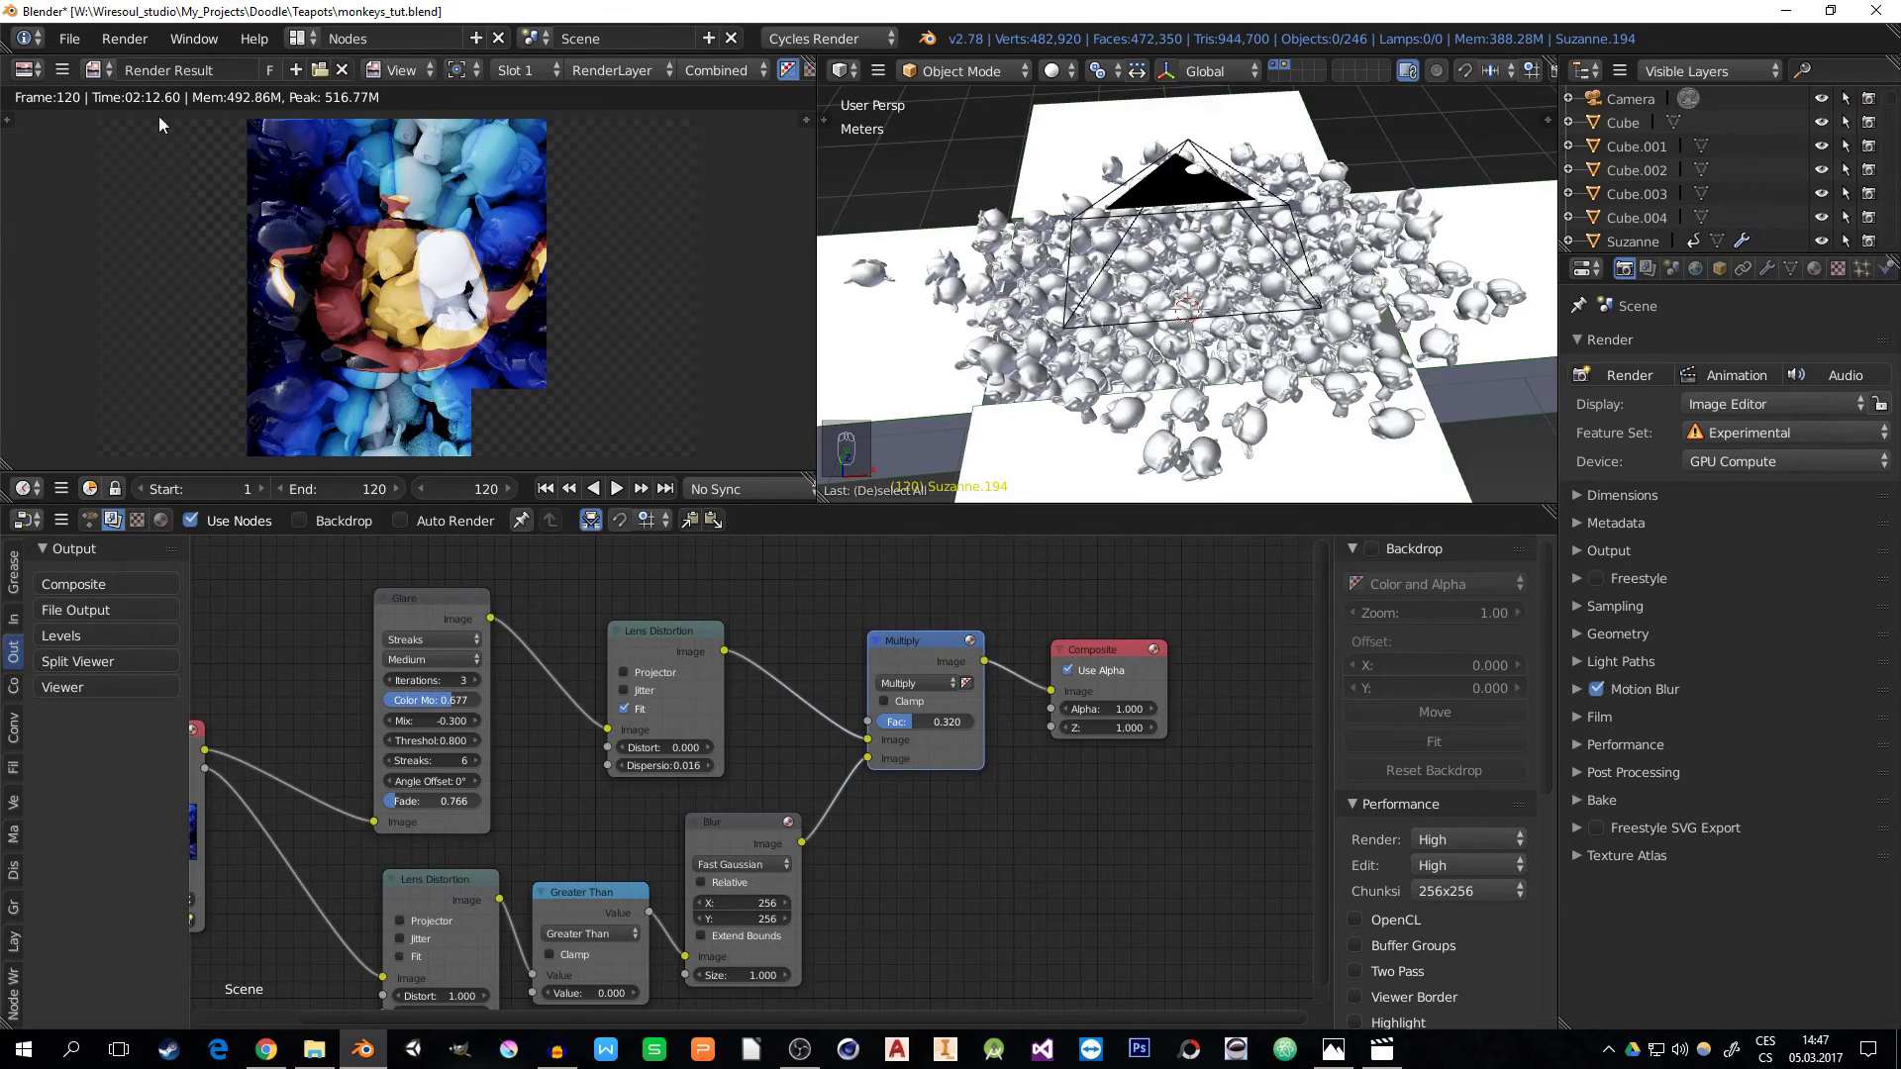
- Start a new file and switch to the Video Editing screen layout
click(68, 43)
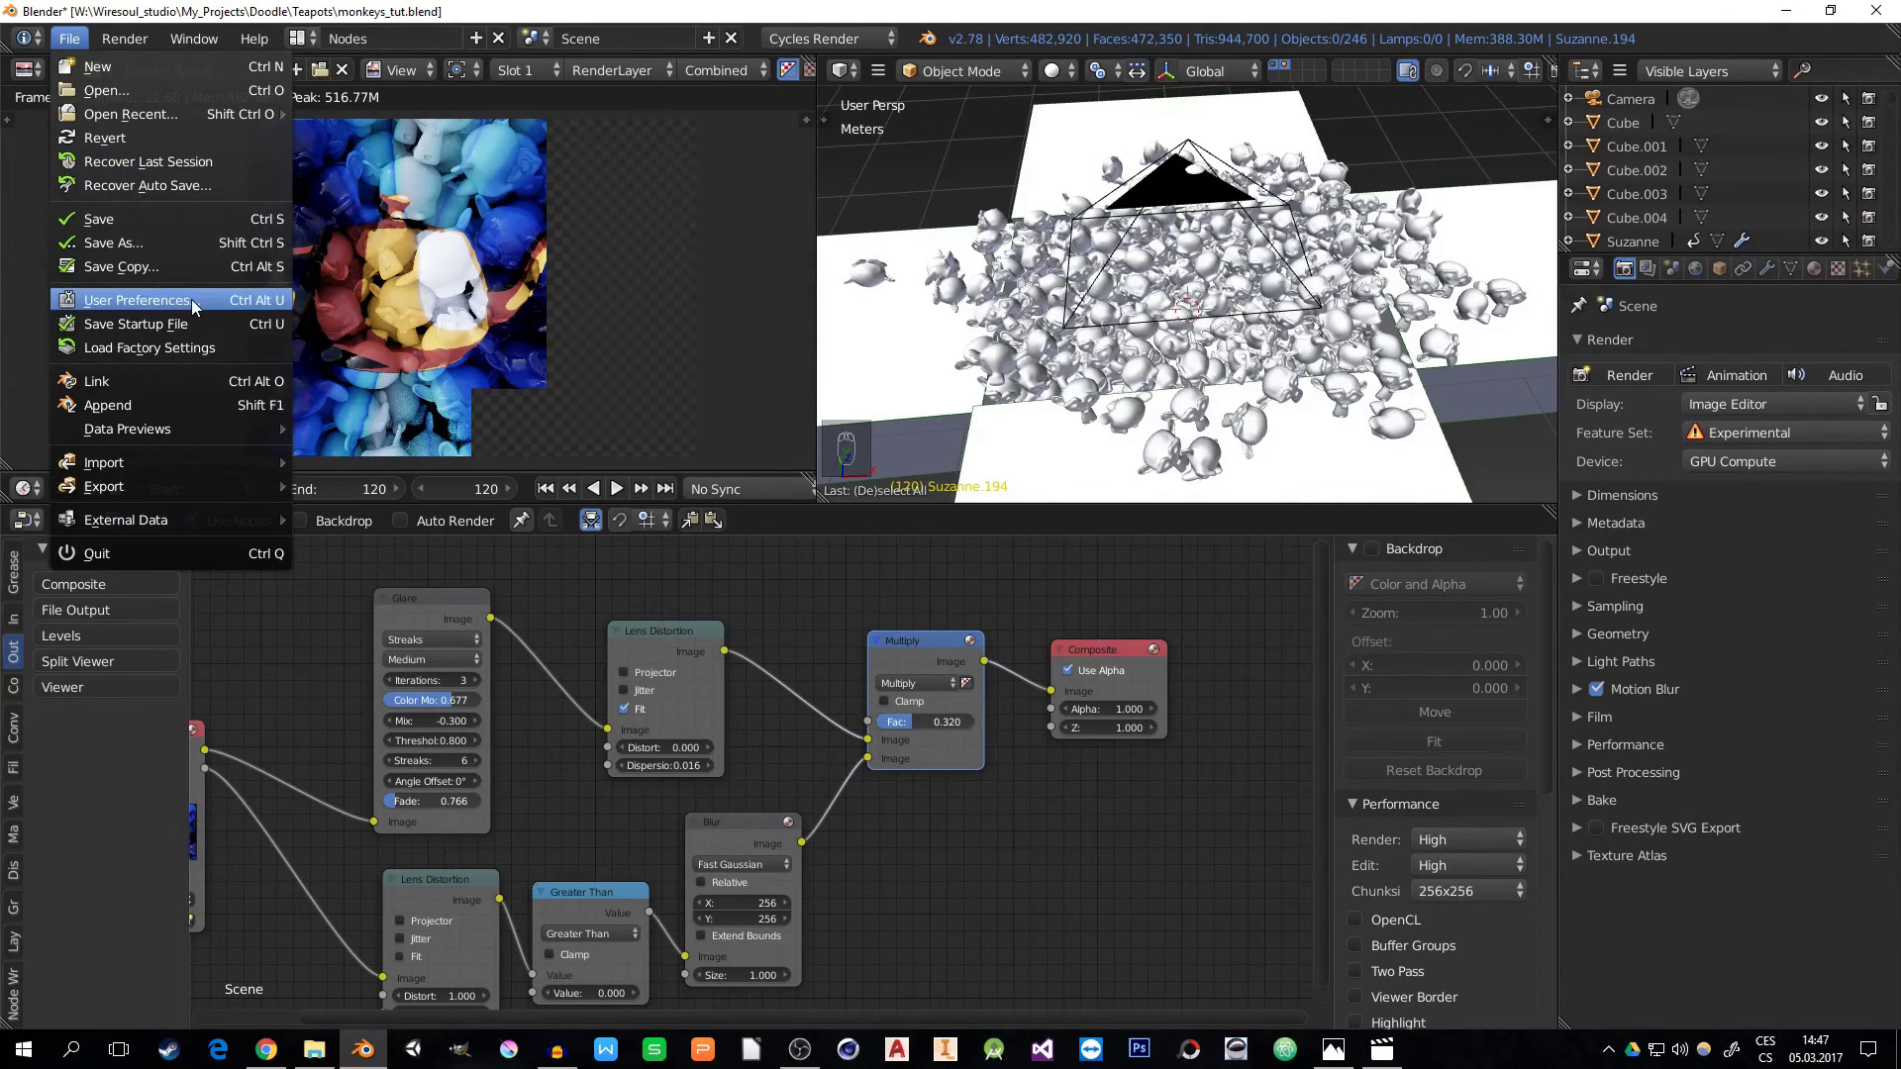
click(117, 66)
click(113, 83)
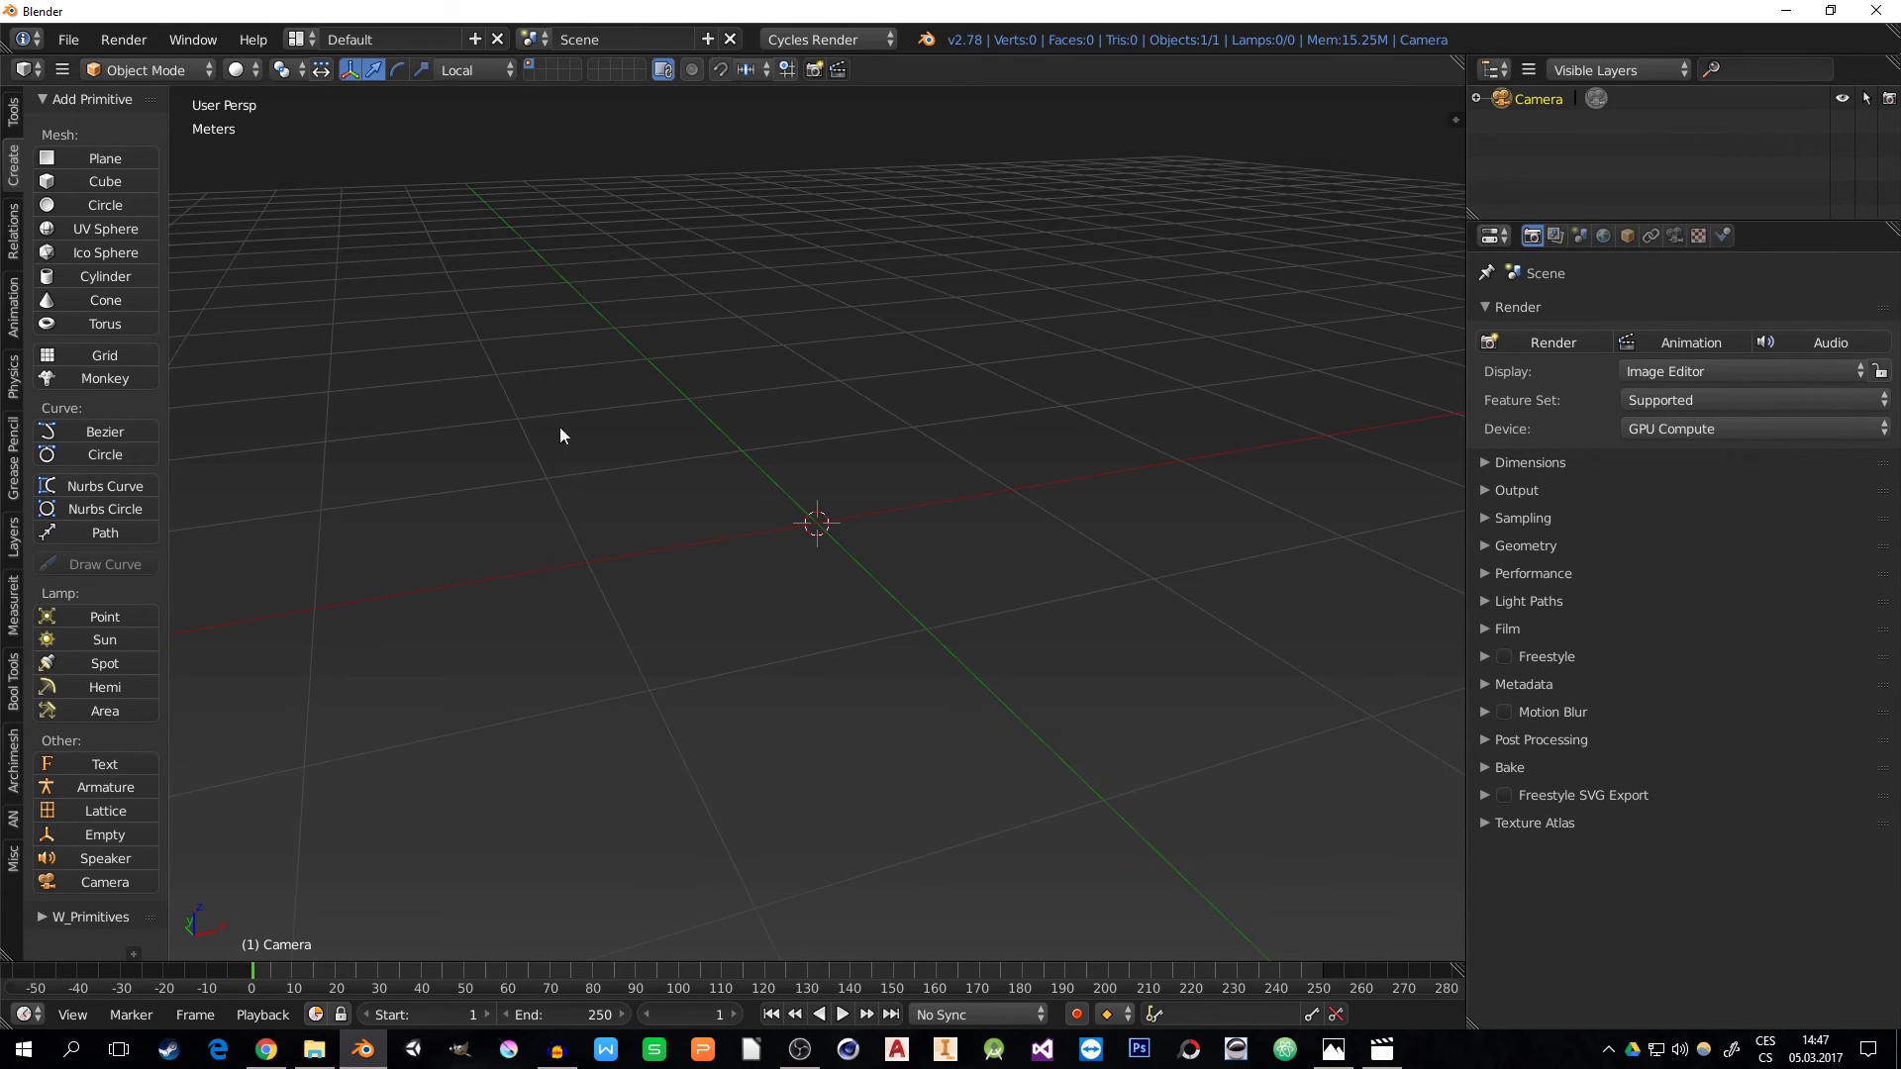
click(297, 38)
click(355, 256)
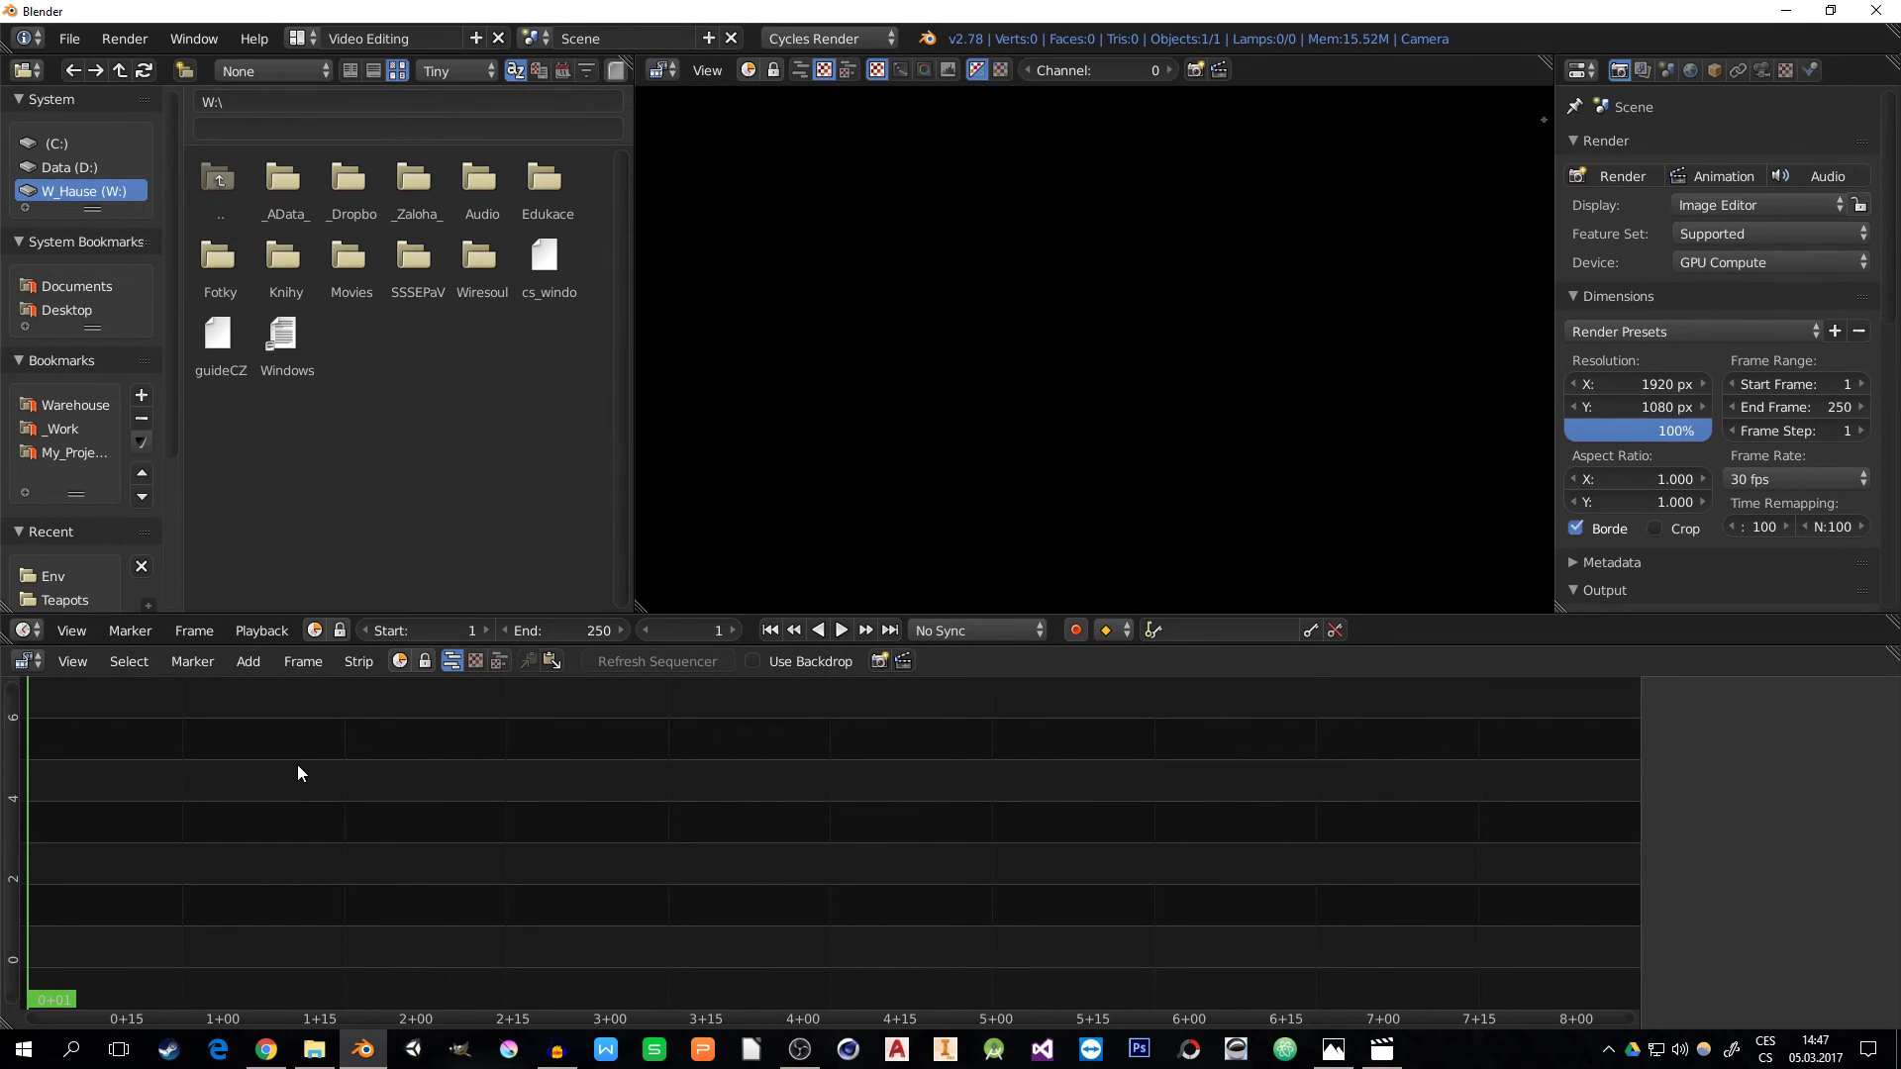
- Add all rendered PNG frames from the Teapots out2 folder to the sequencer as one image strip starting at frame 1
click(254, 666)
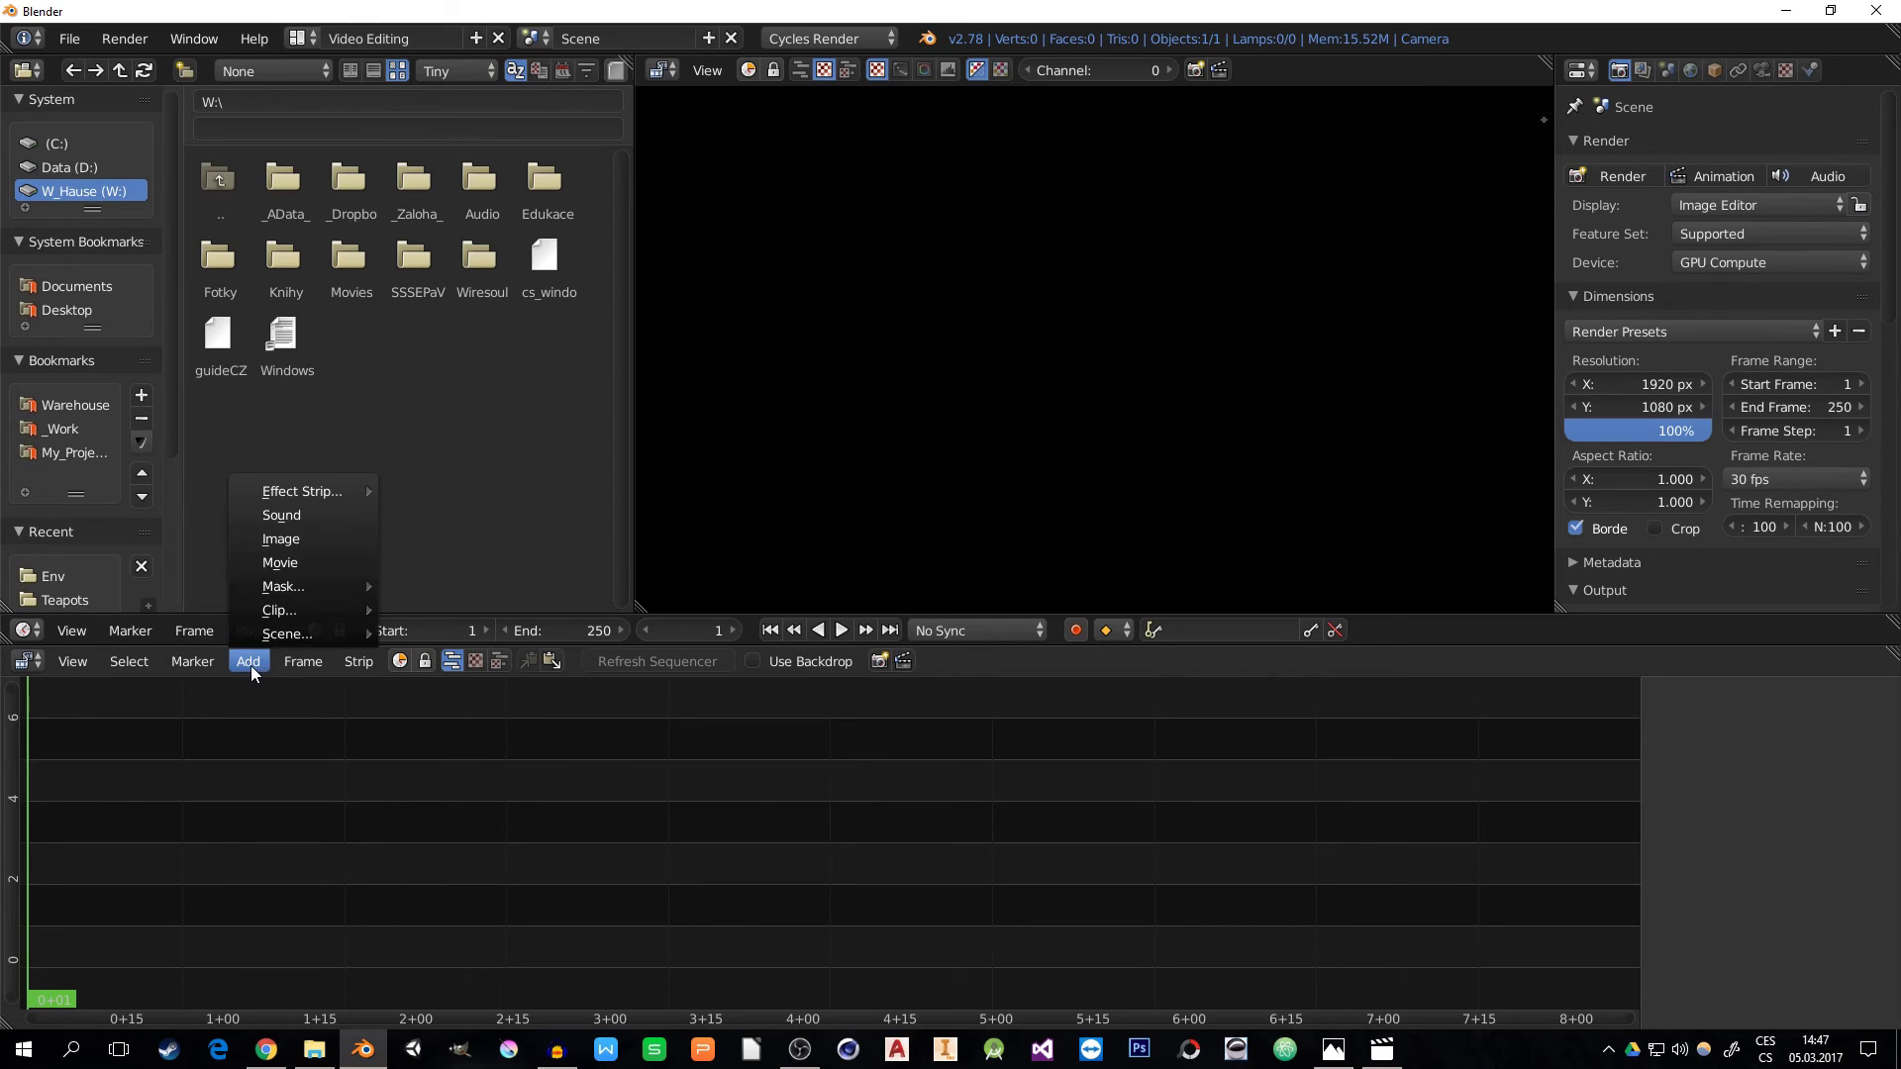
click(301, 540)
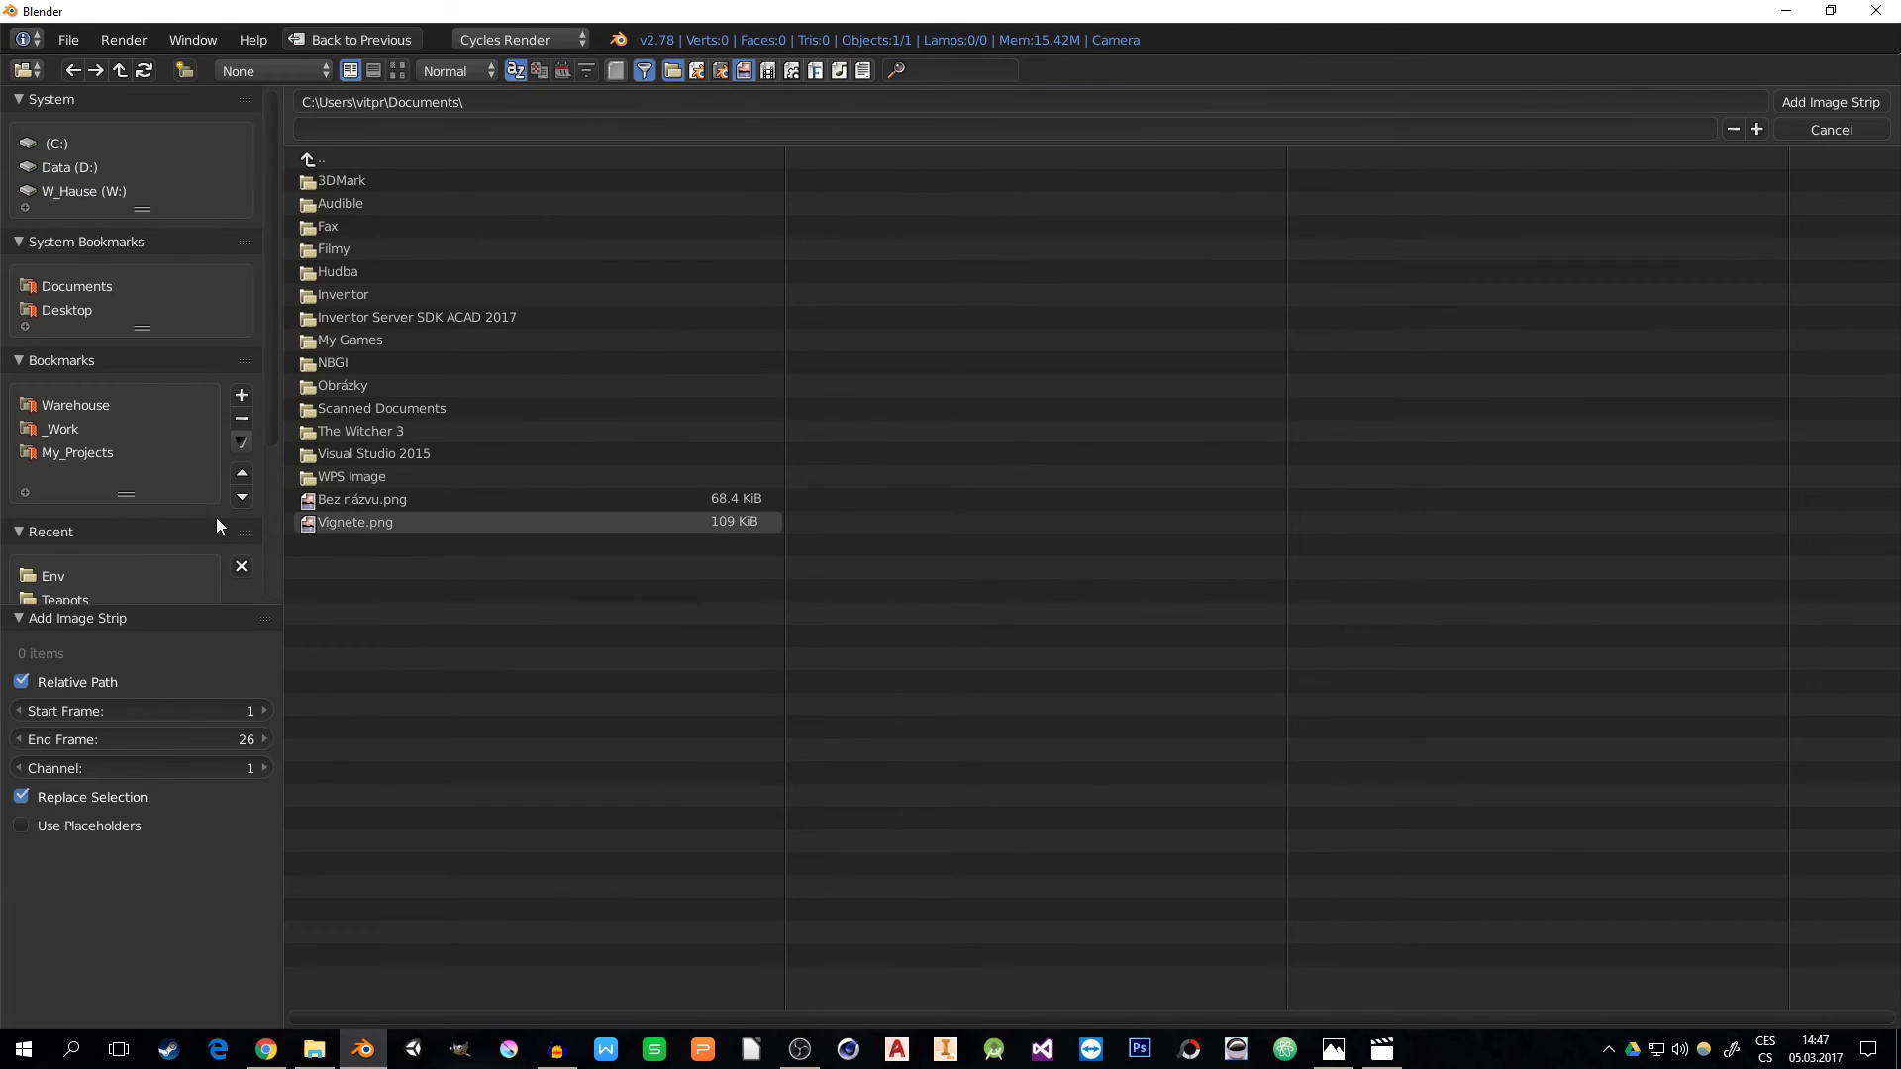
click(80, 597)
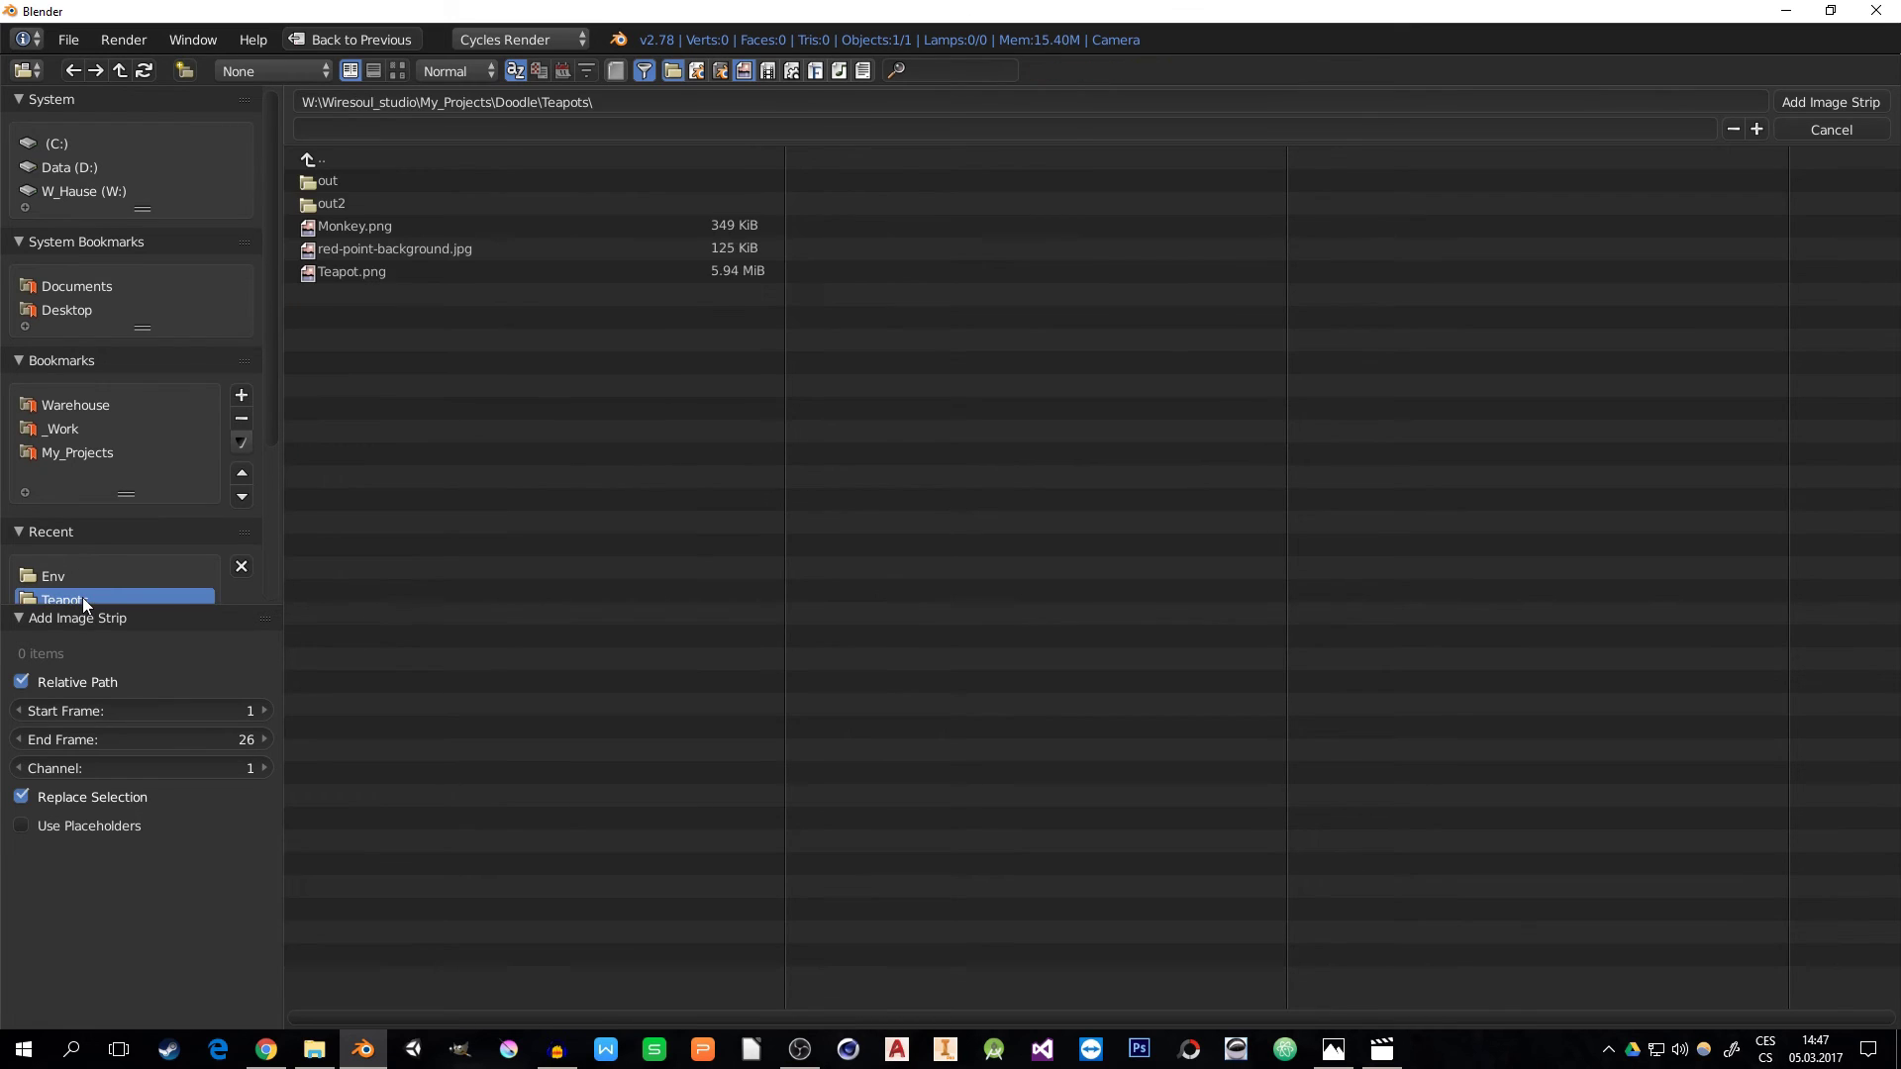
click(344, 202)
key(a)
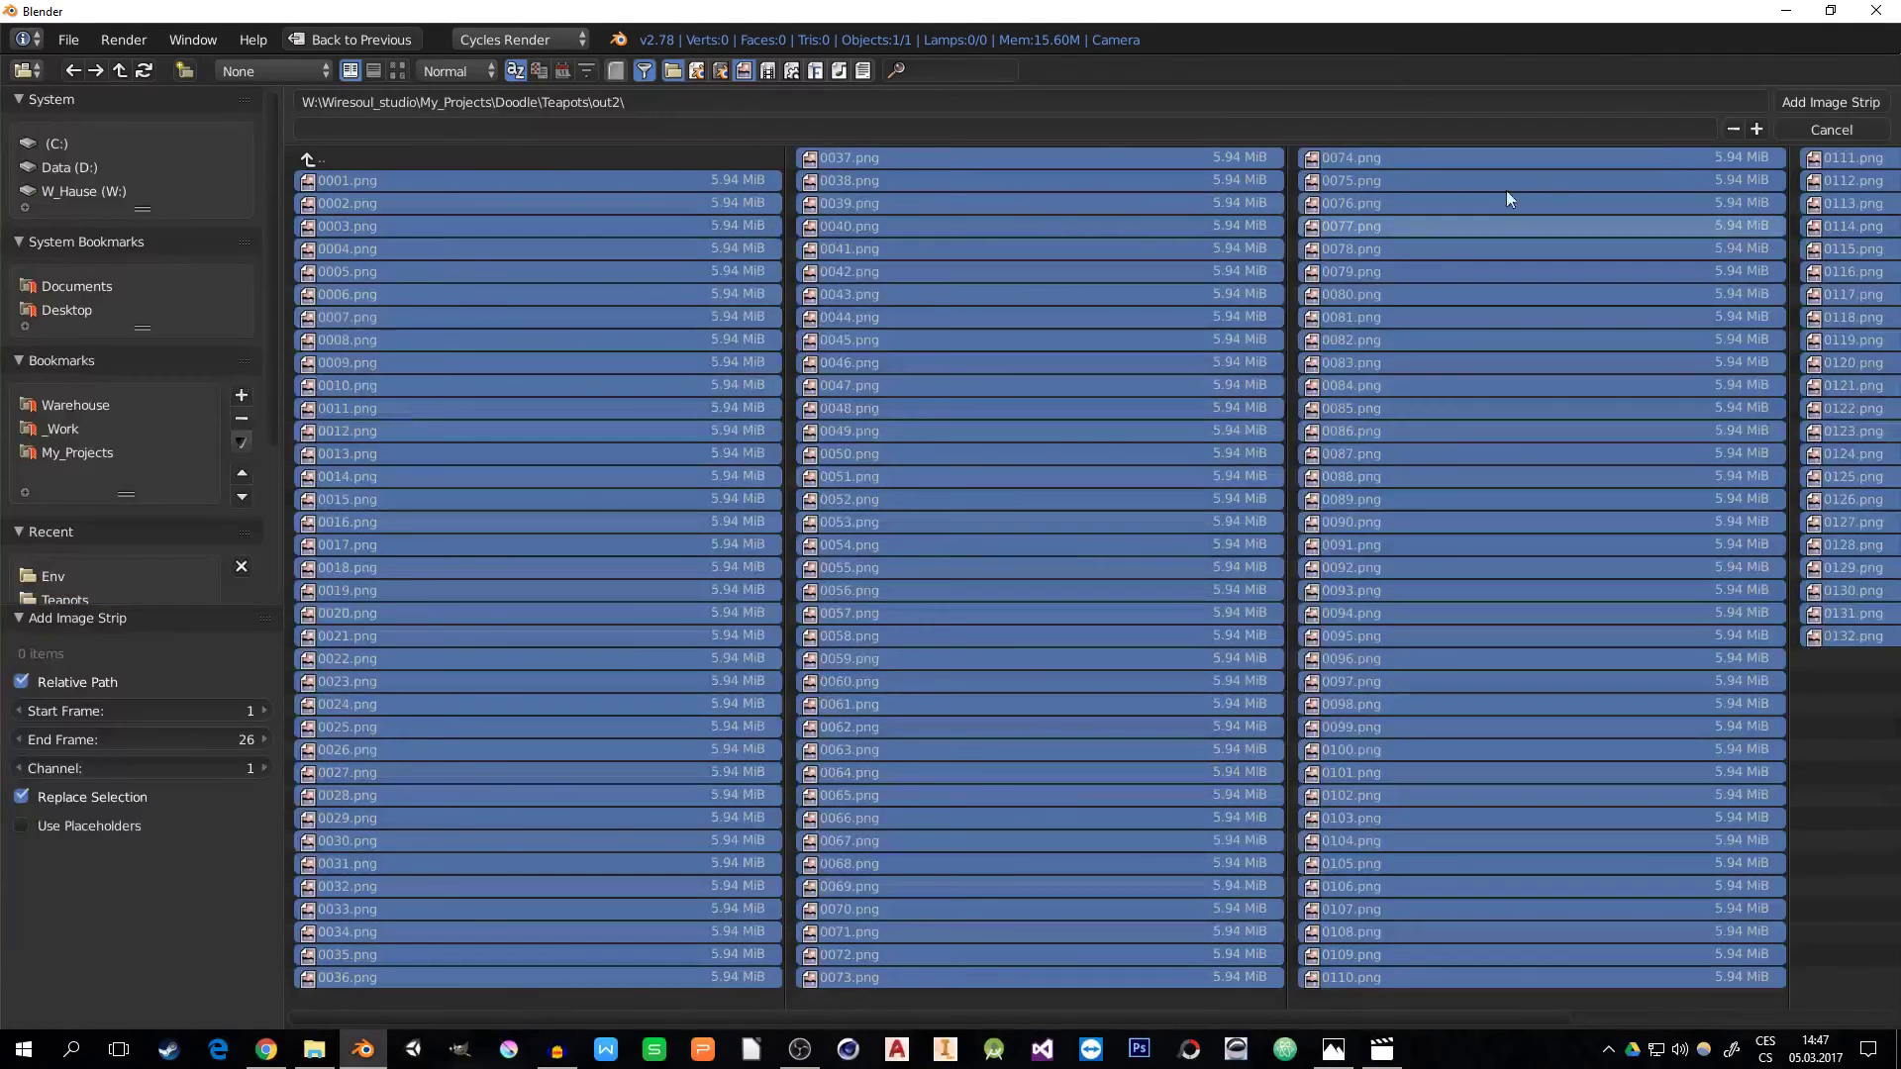
click(1832, 99)
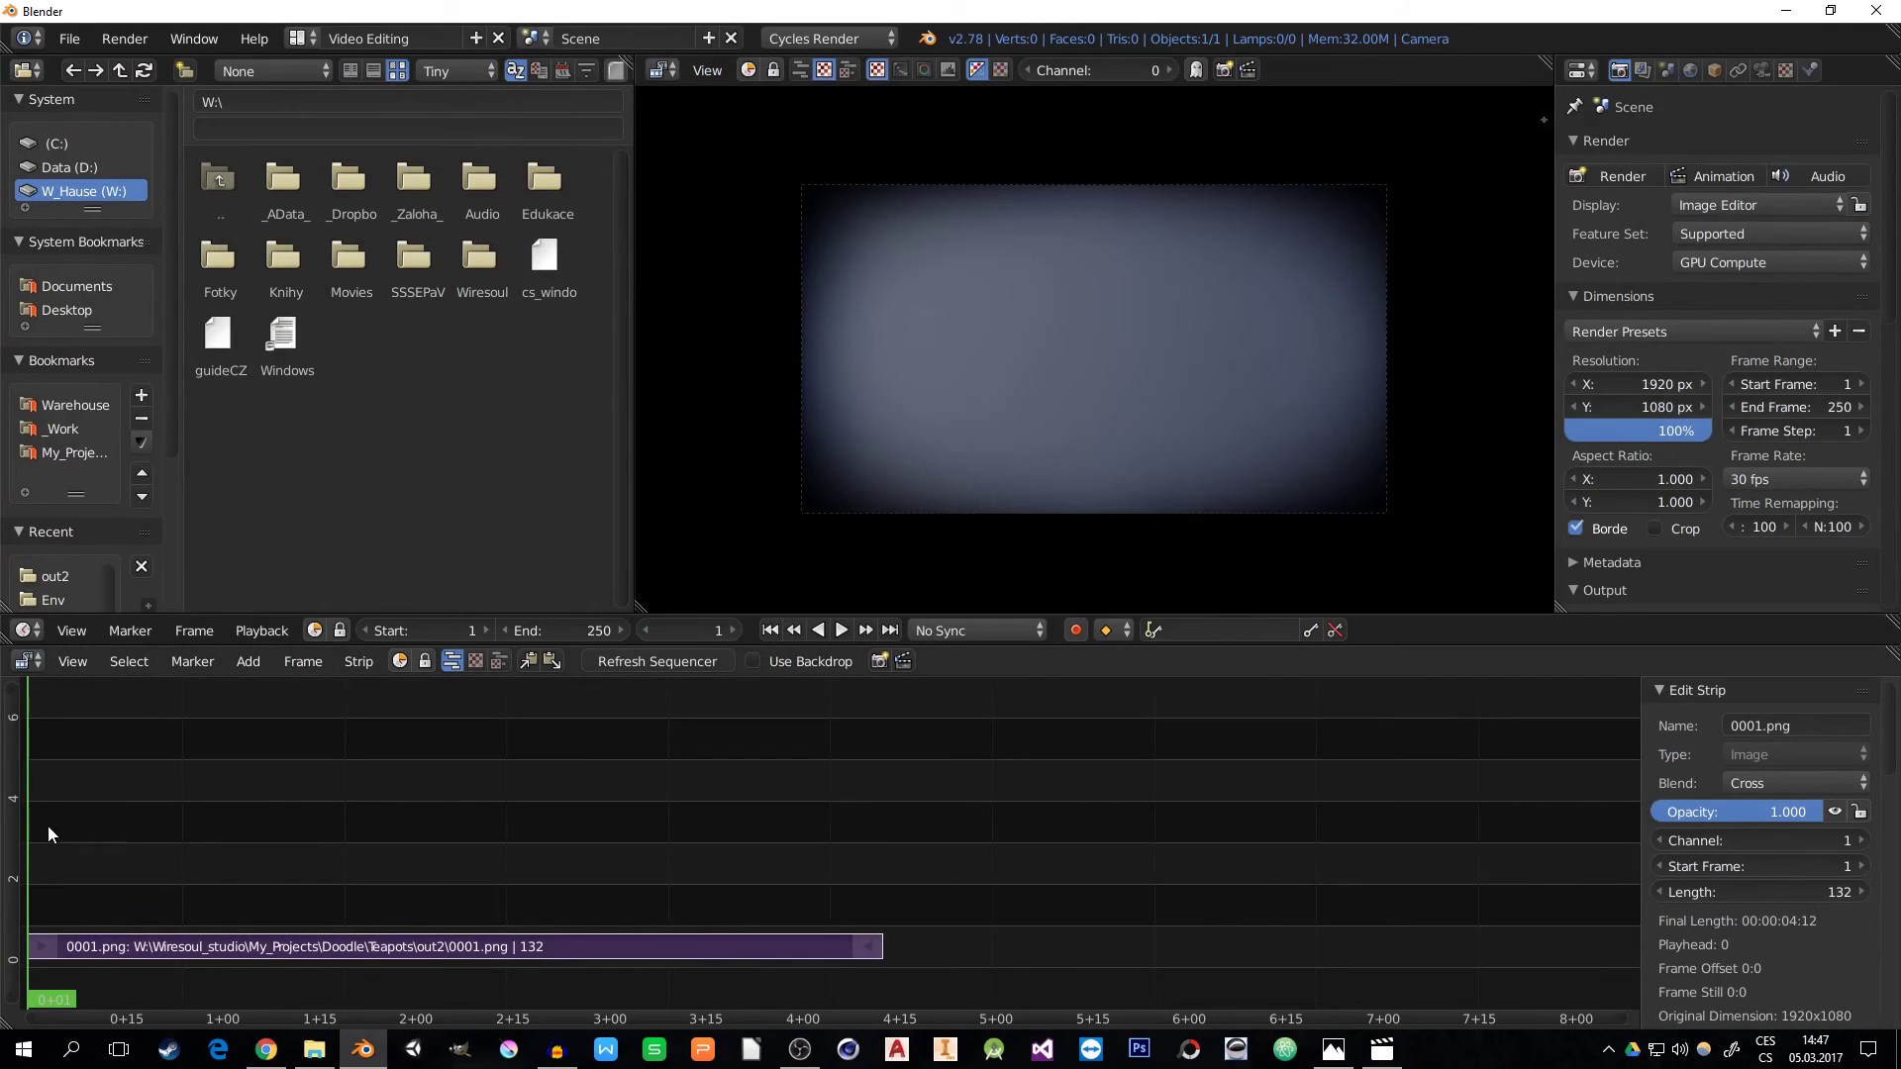
- Play the image sequence and scrub back over its final frames to check the animation
key(alt+a)
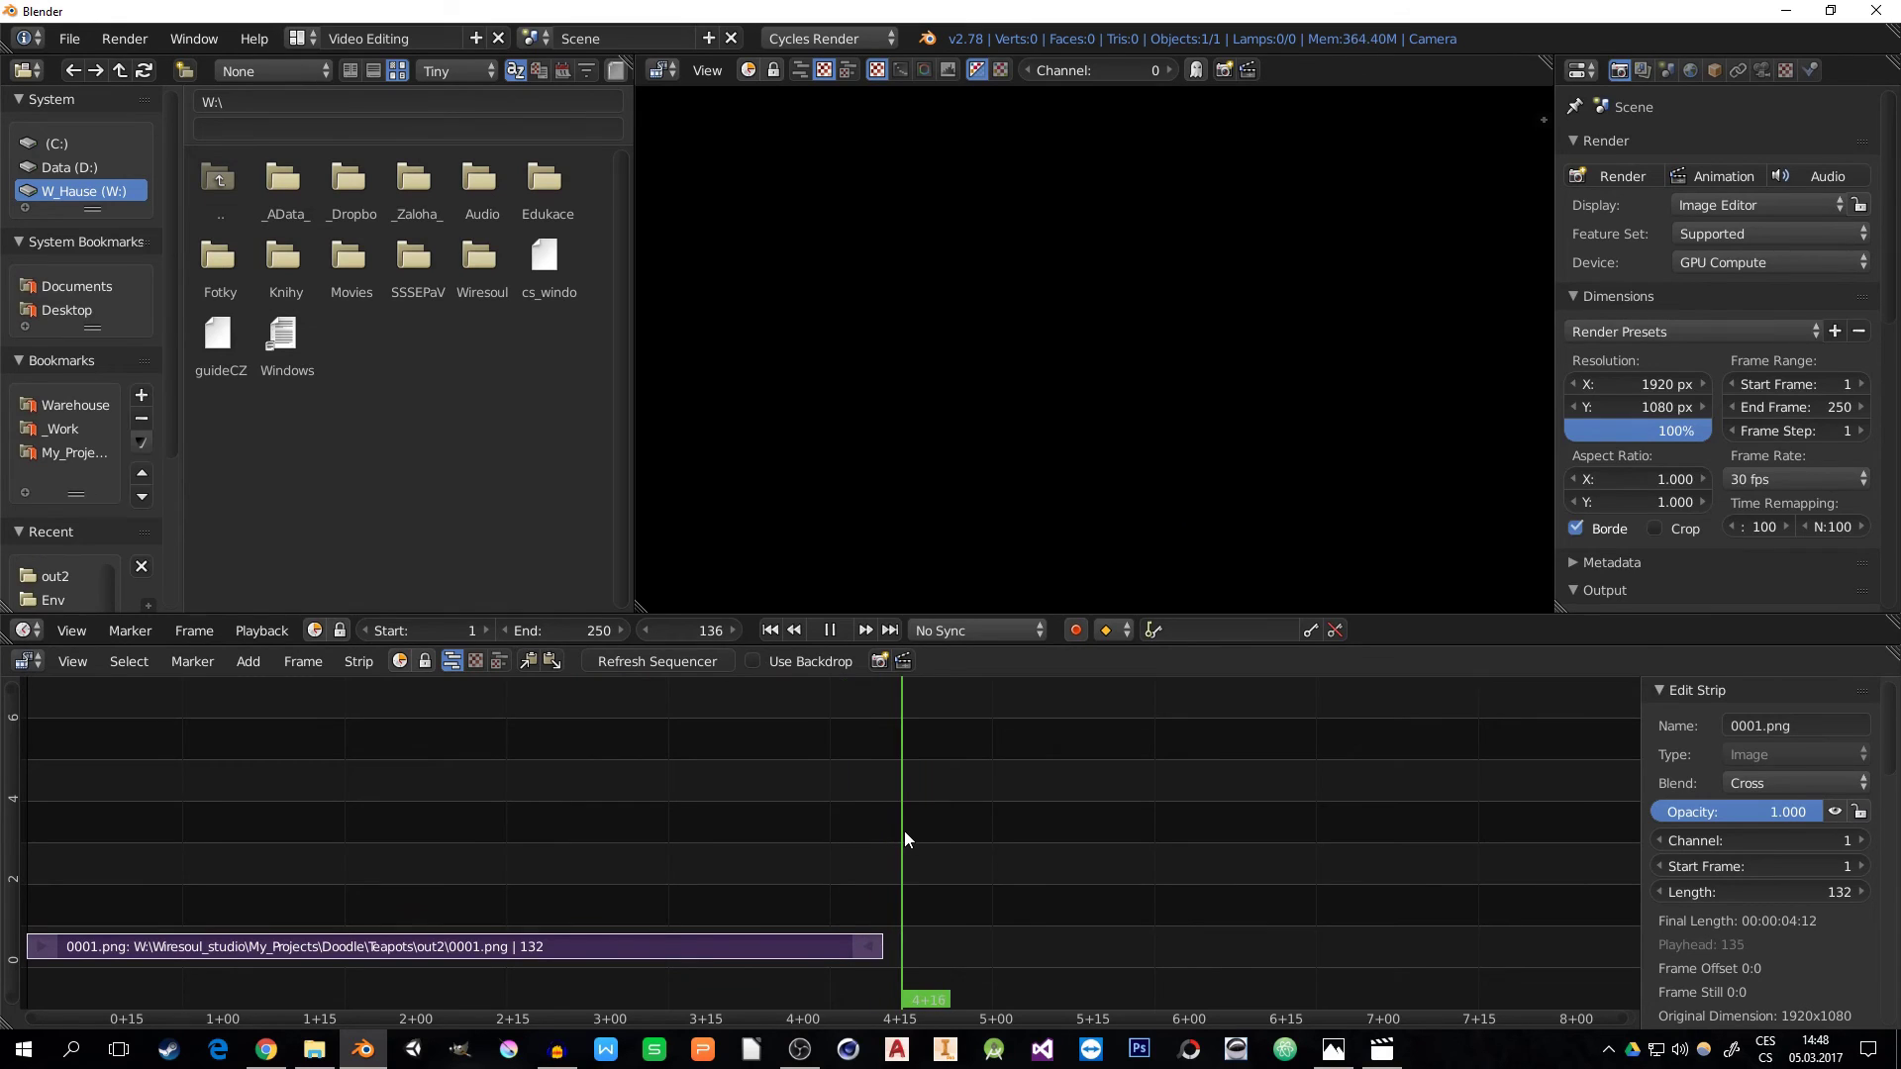
drag(905, 832, 765, 832)
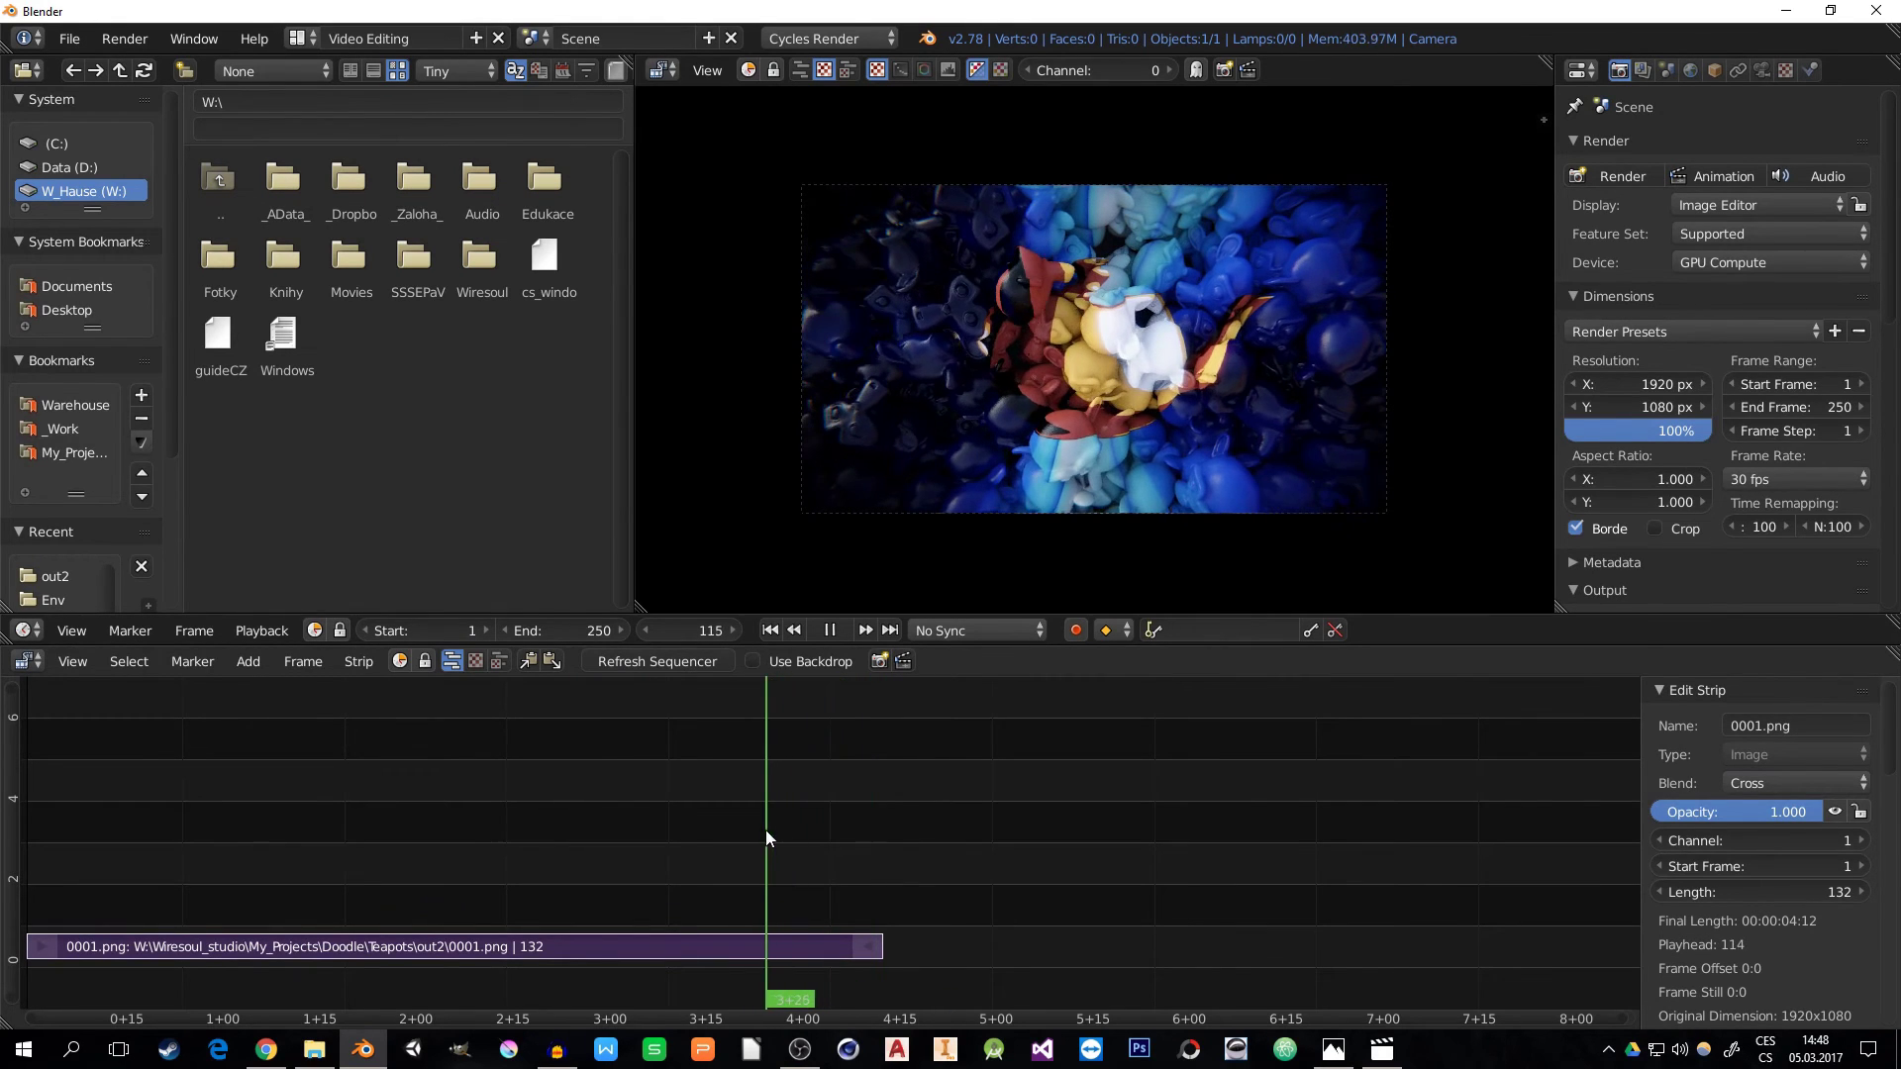
key(alt+a)
- Move the image sequence strip on channel 1 to start at frame 30
middle_drag(551, 931, 740, 874)
scroll(740, 873, down, 1)
scroll(738, 873, down, 2)
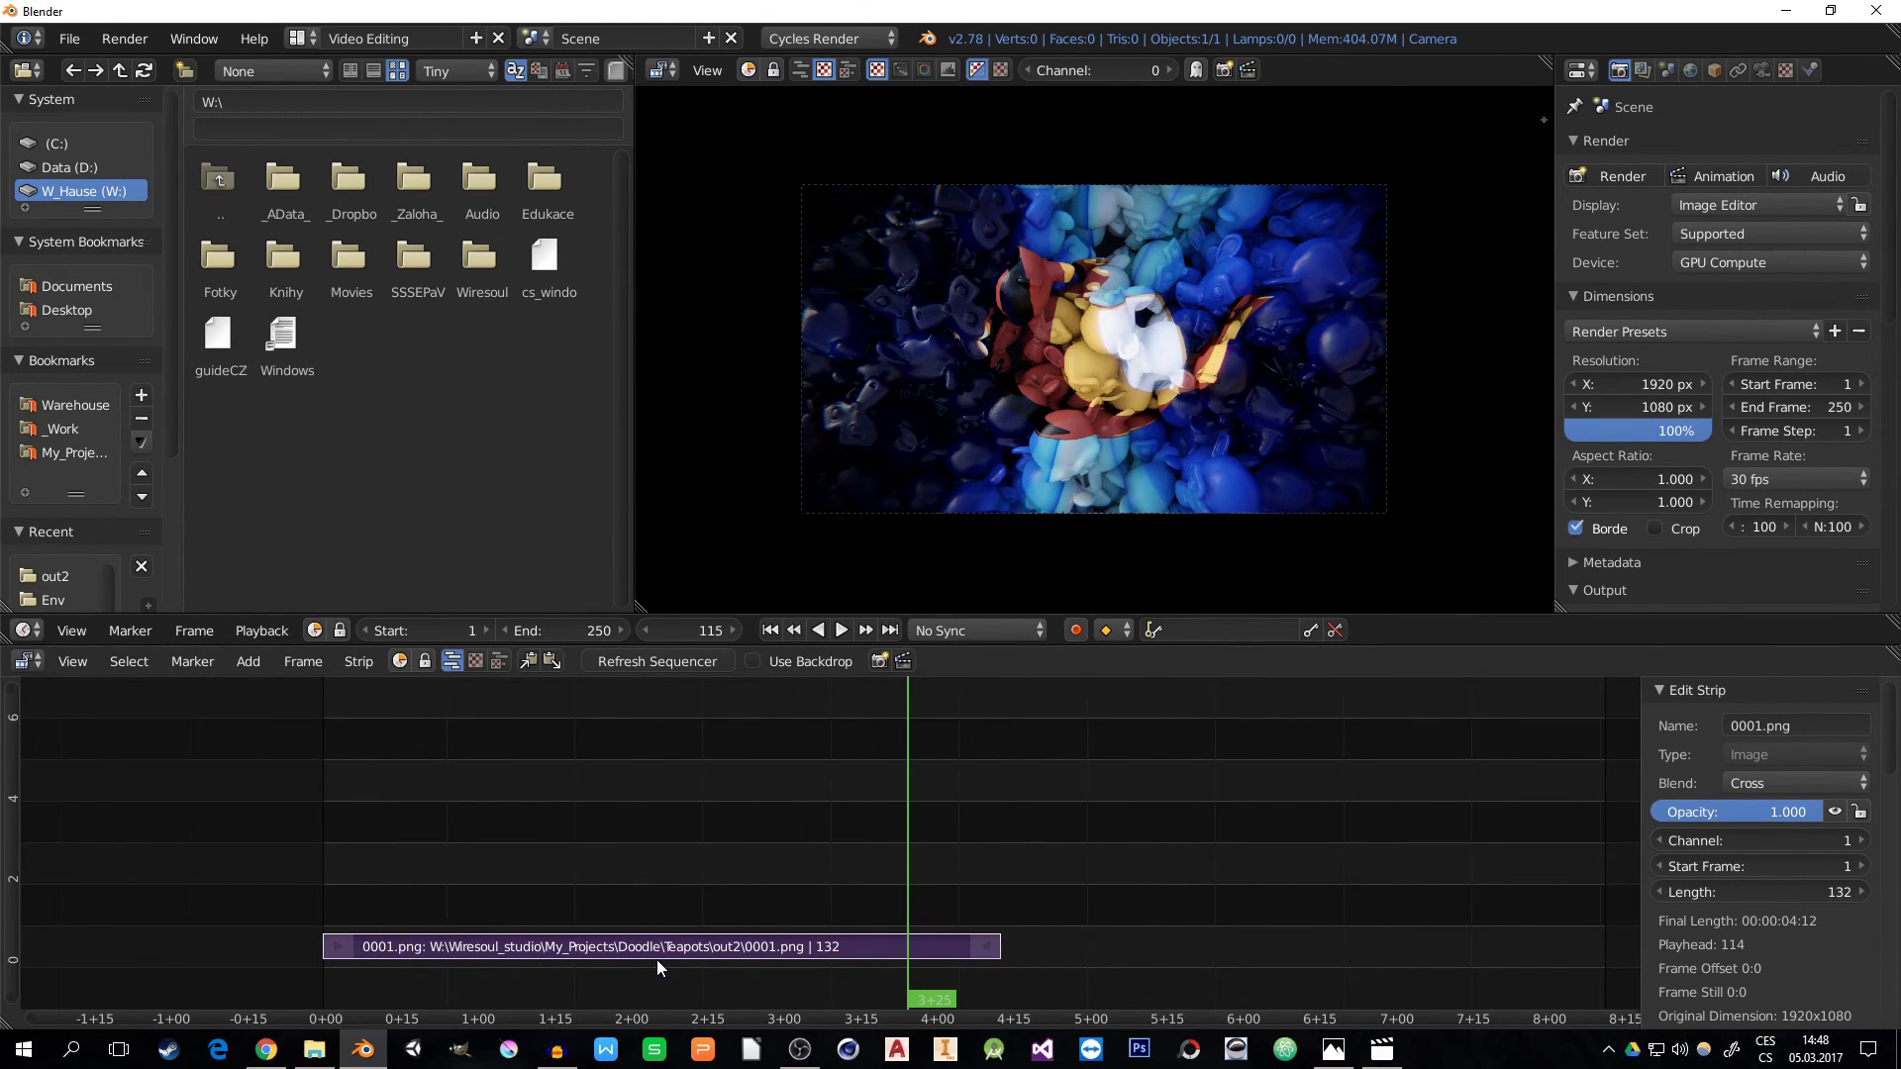
key(g)
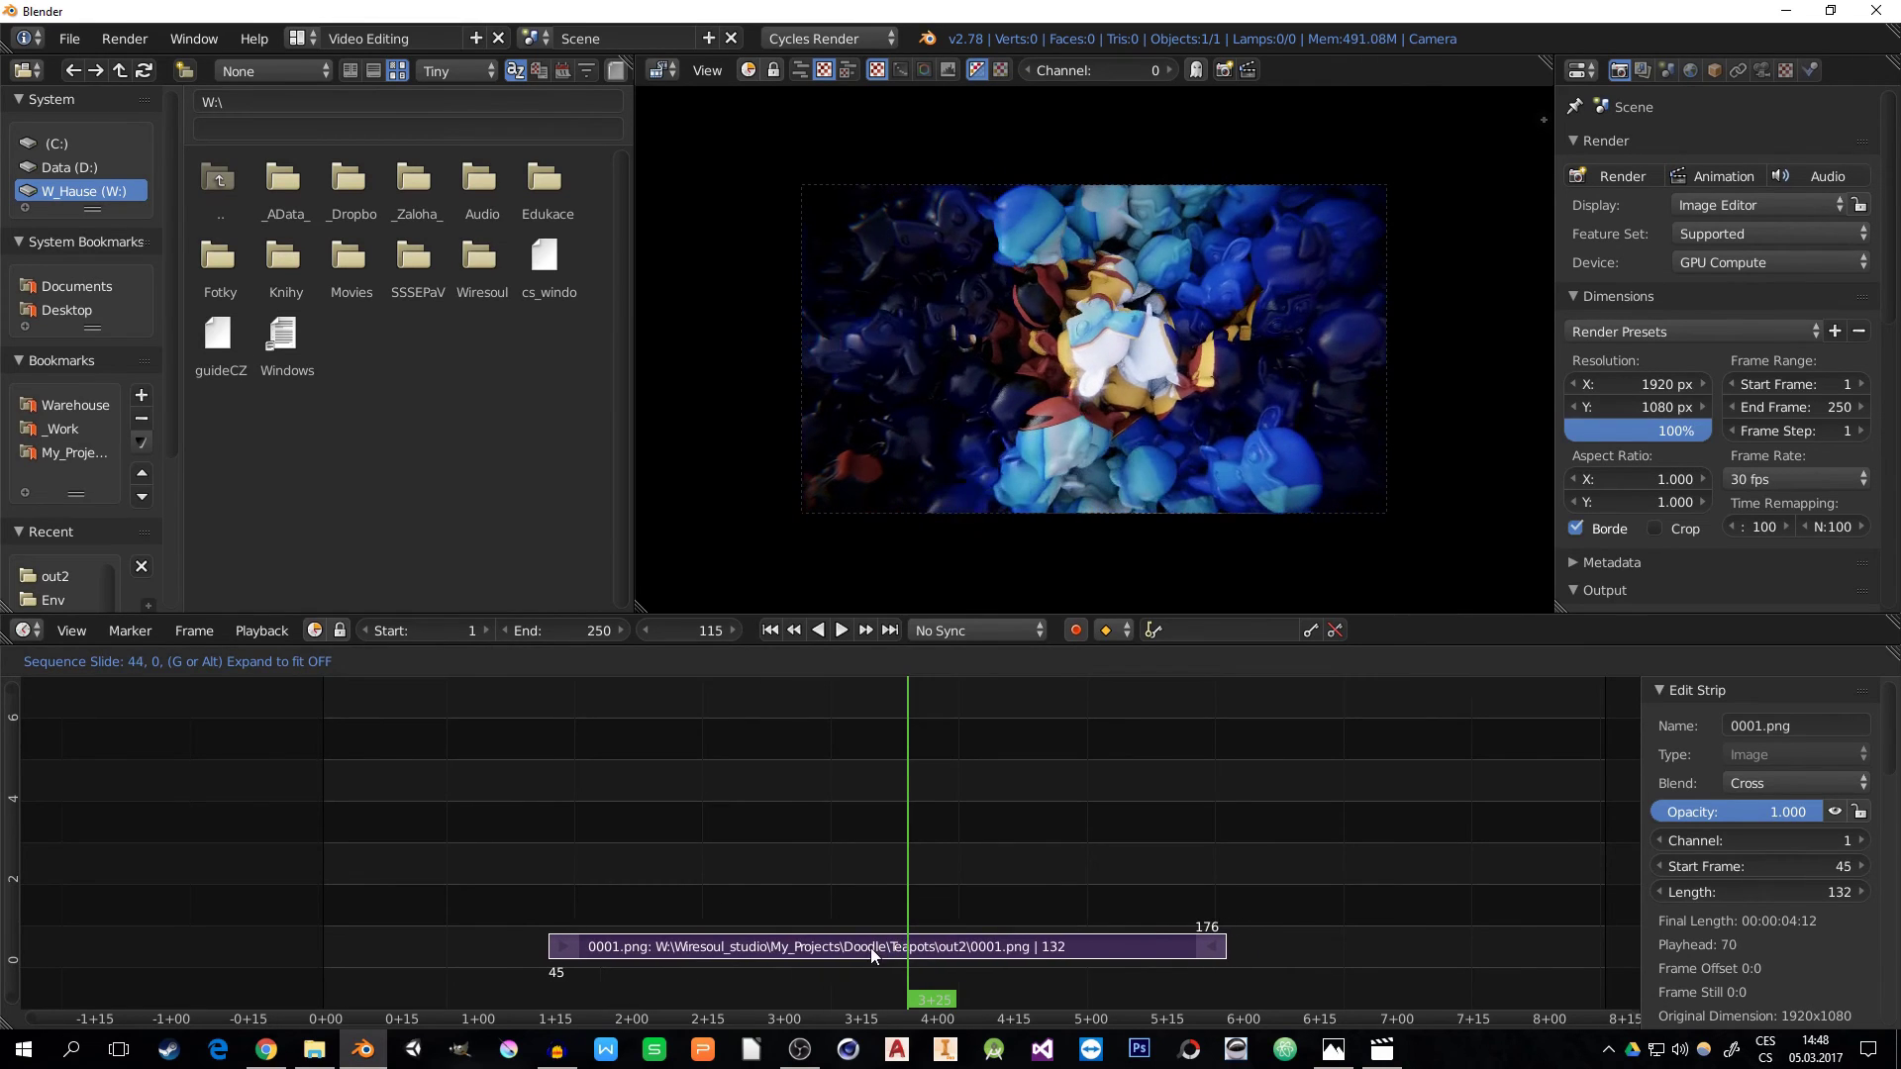
click(806, 947)
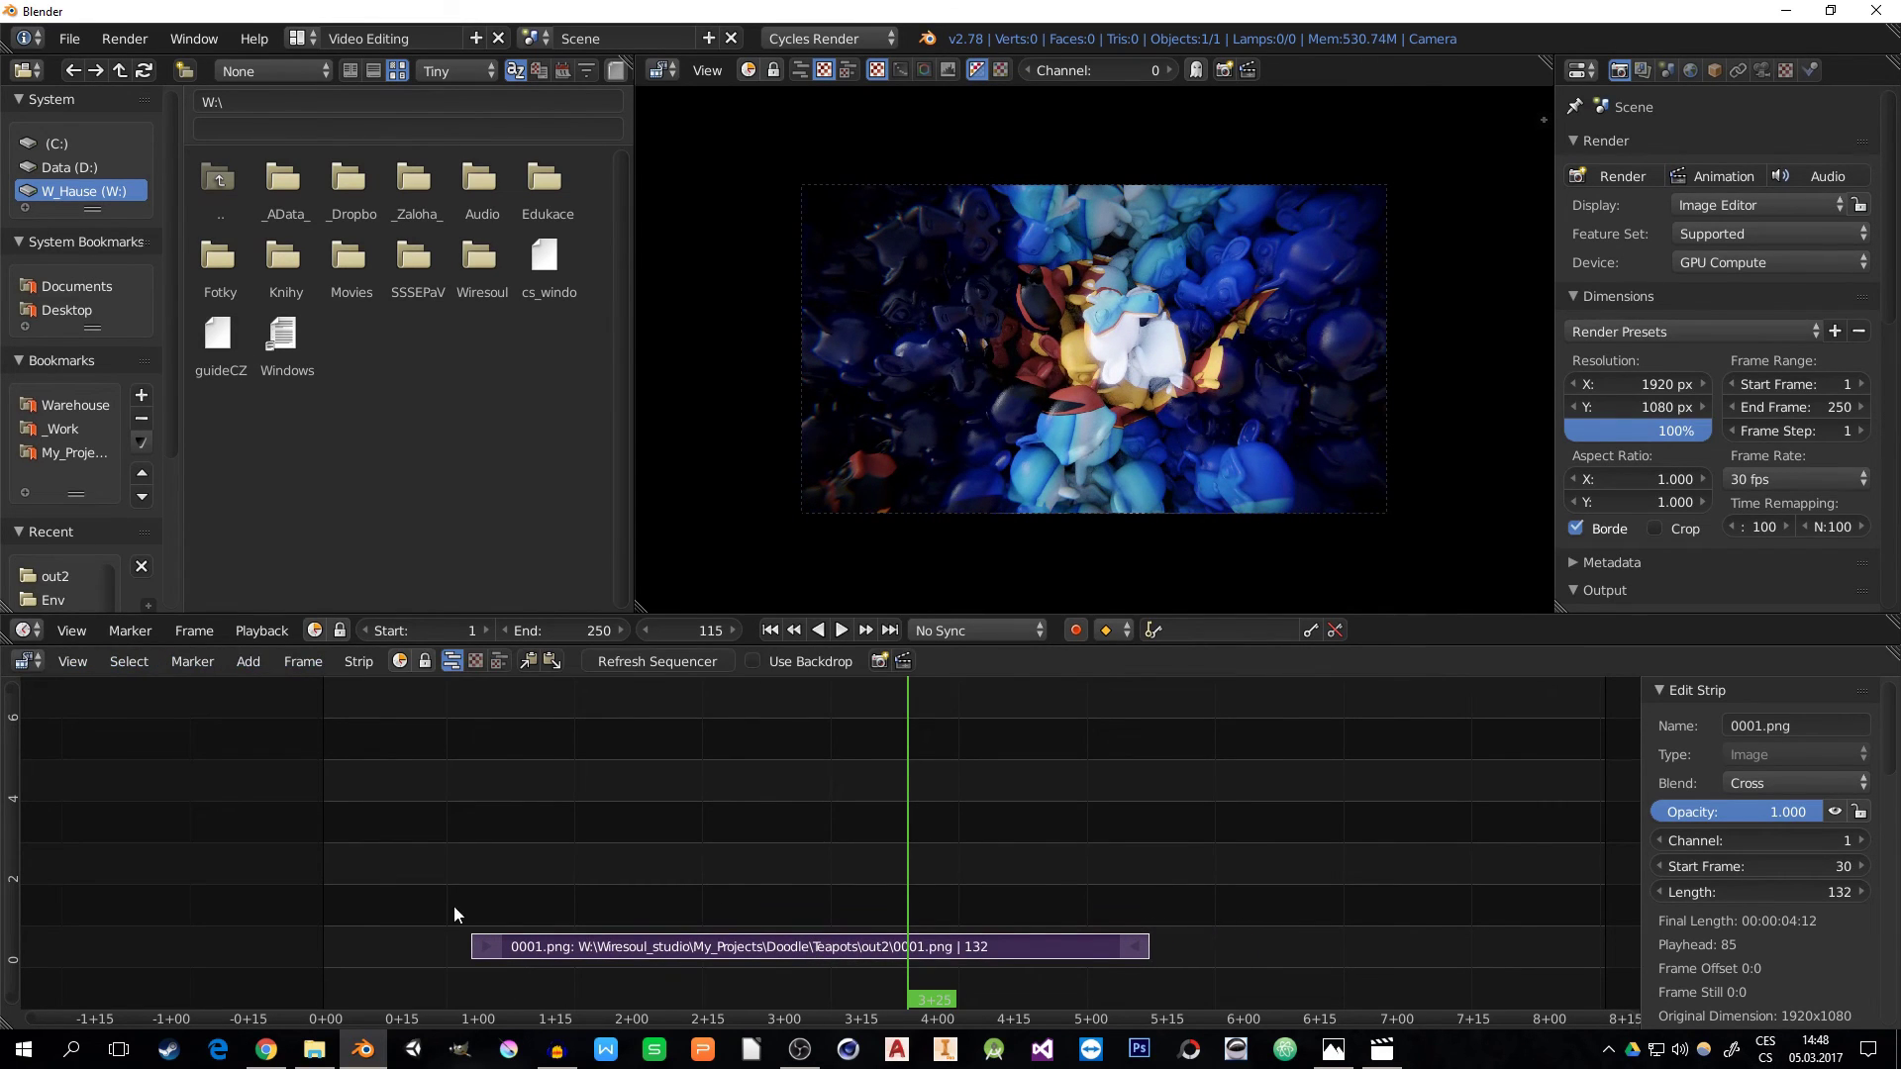
- Add 0001.png as a still strip directly before the sequence and extend its start to frame -10
click(240, 663)
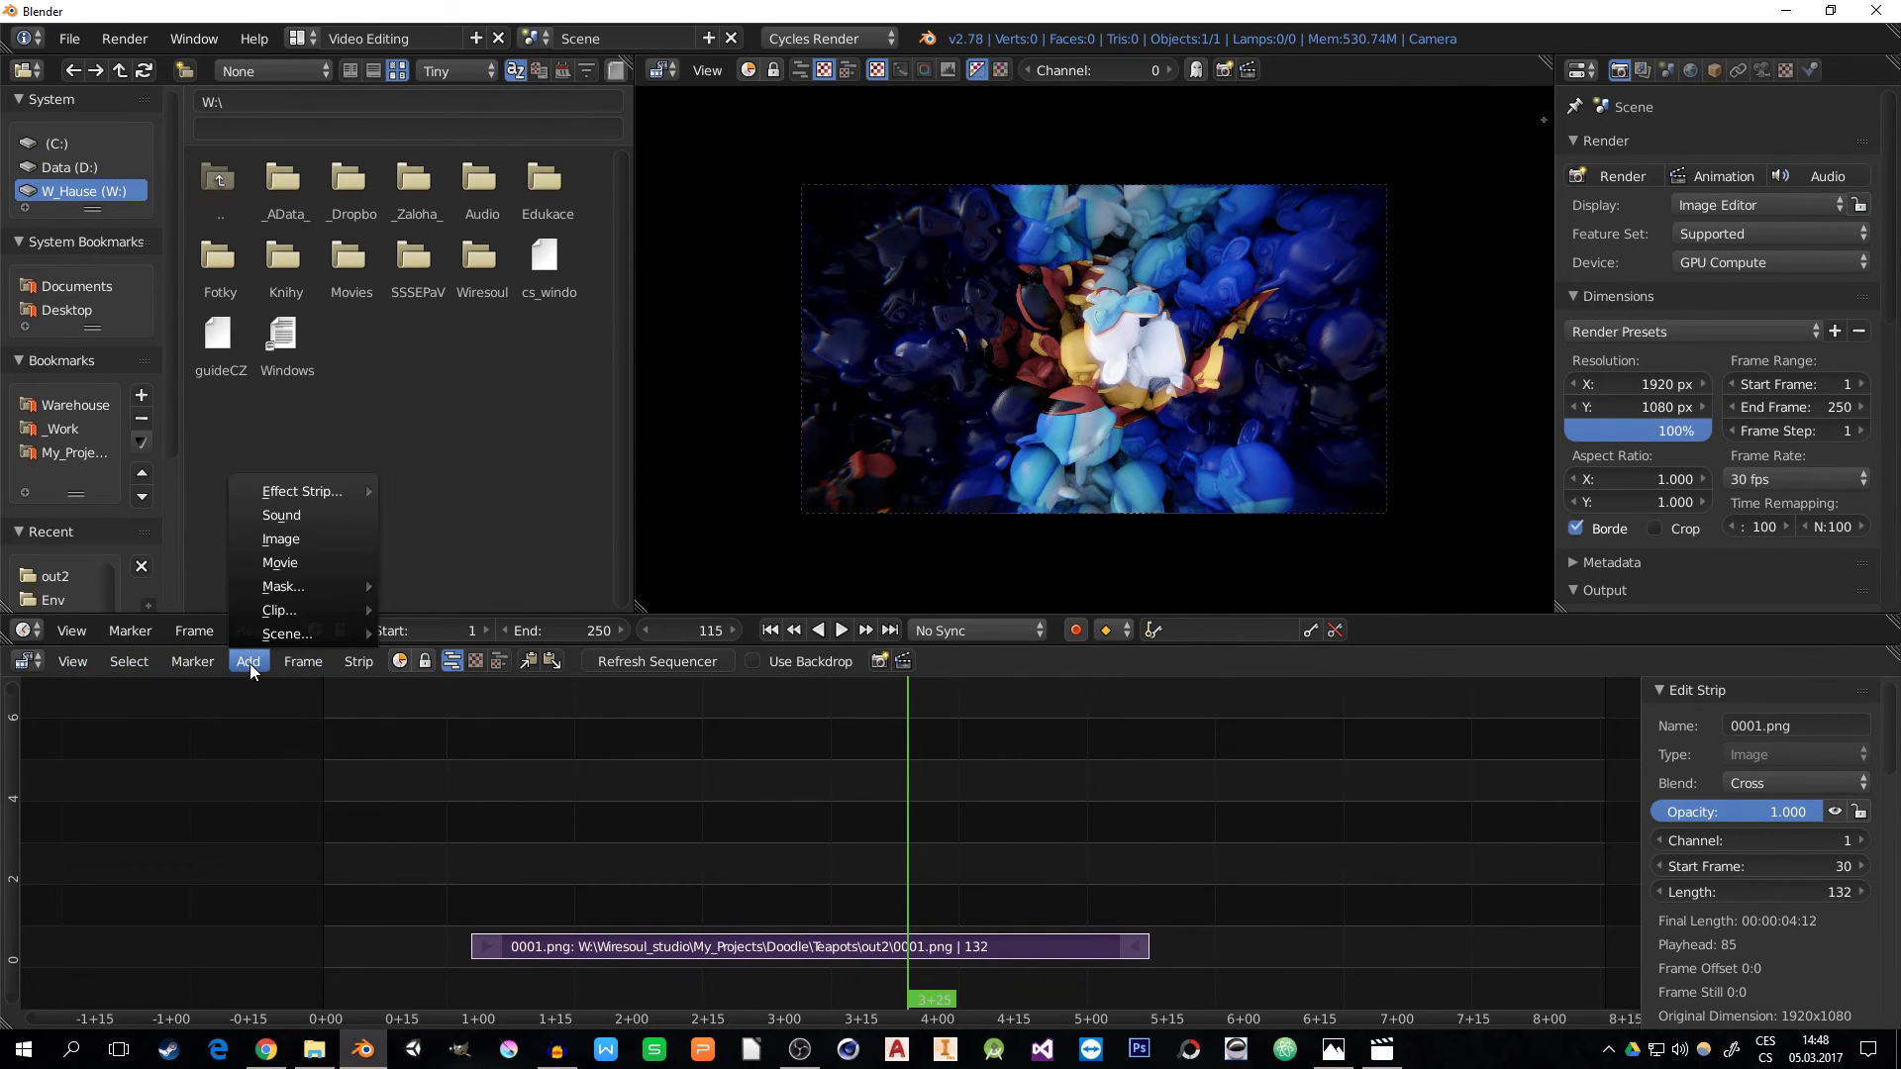
click(311, 532)
click(369, 180)
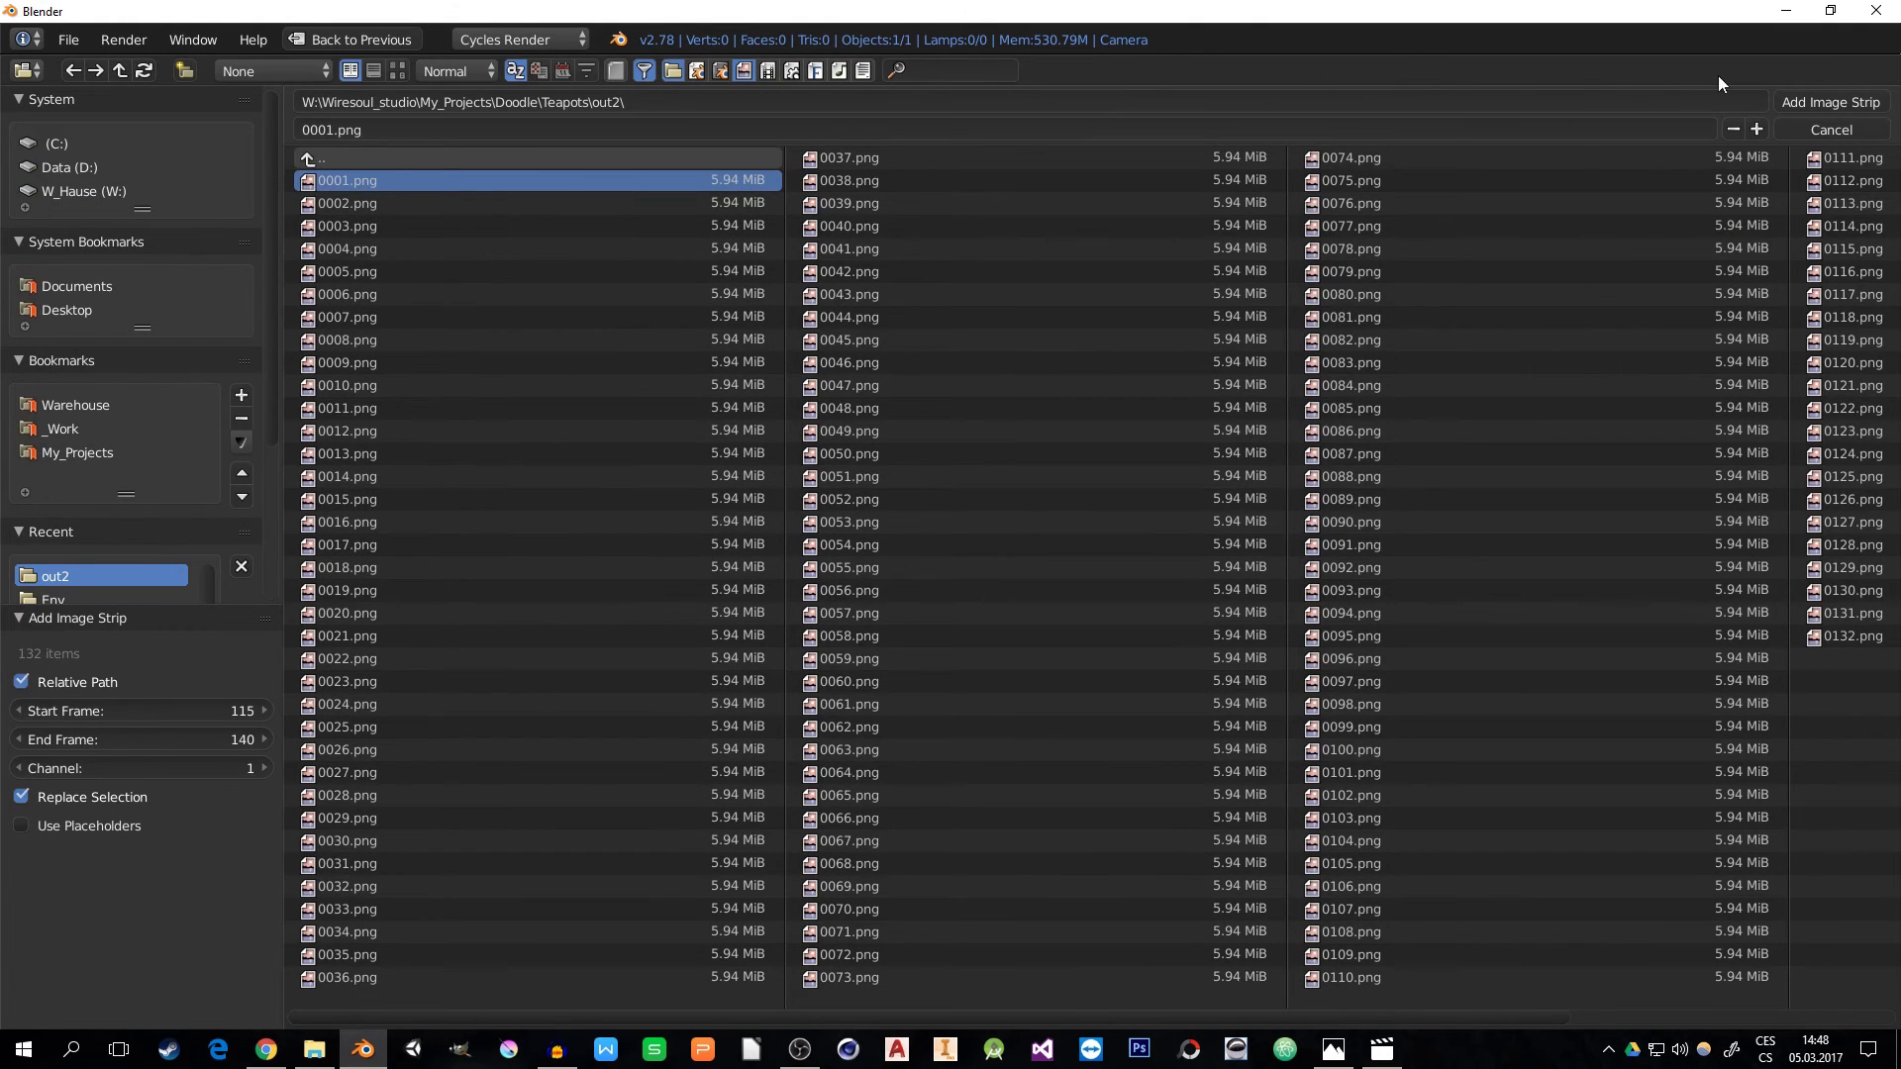
click(1851, 101)
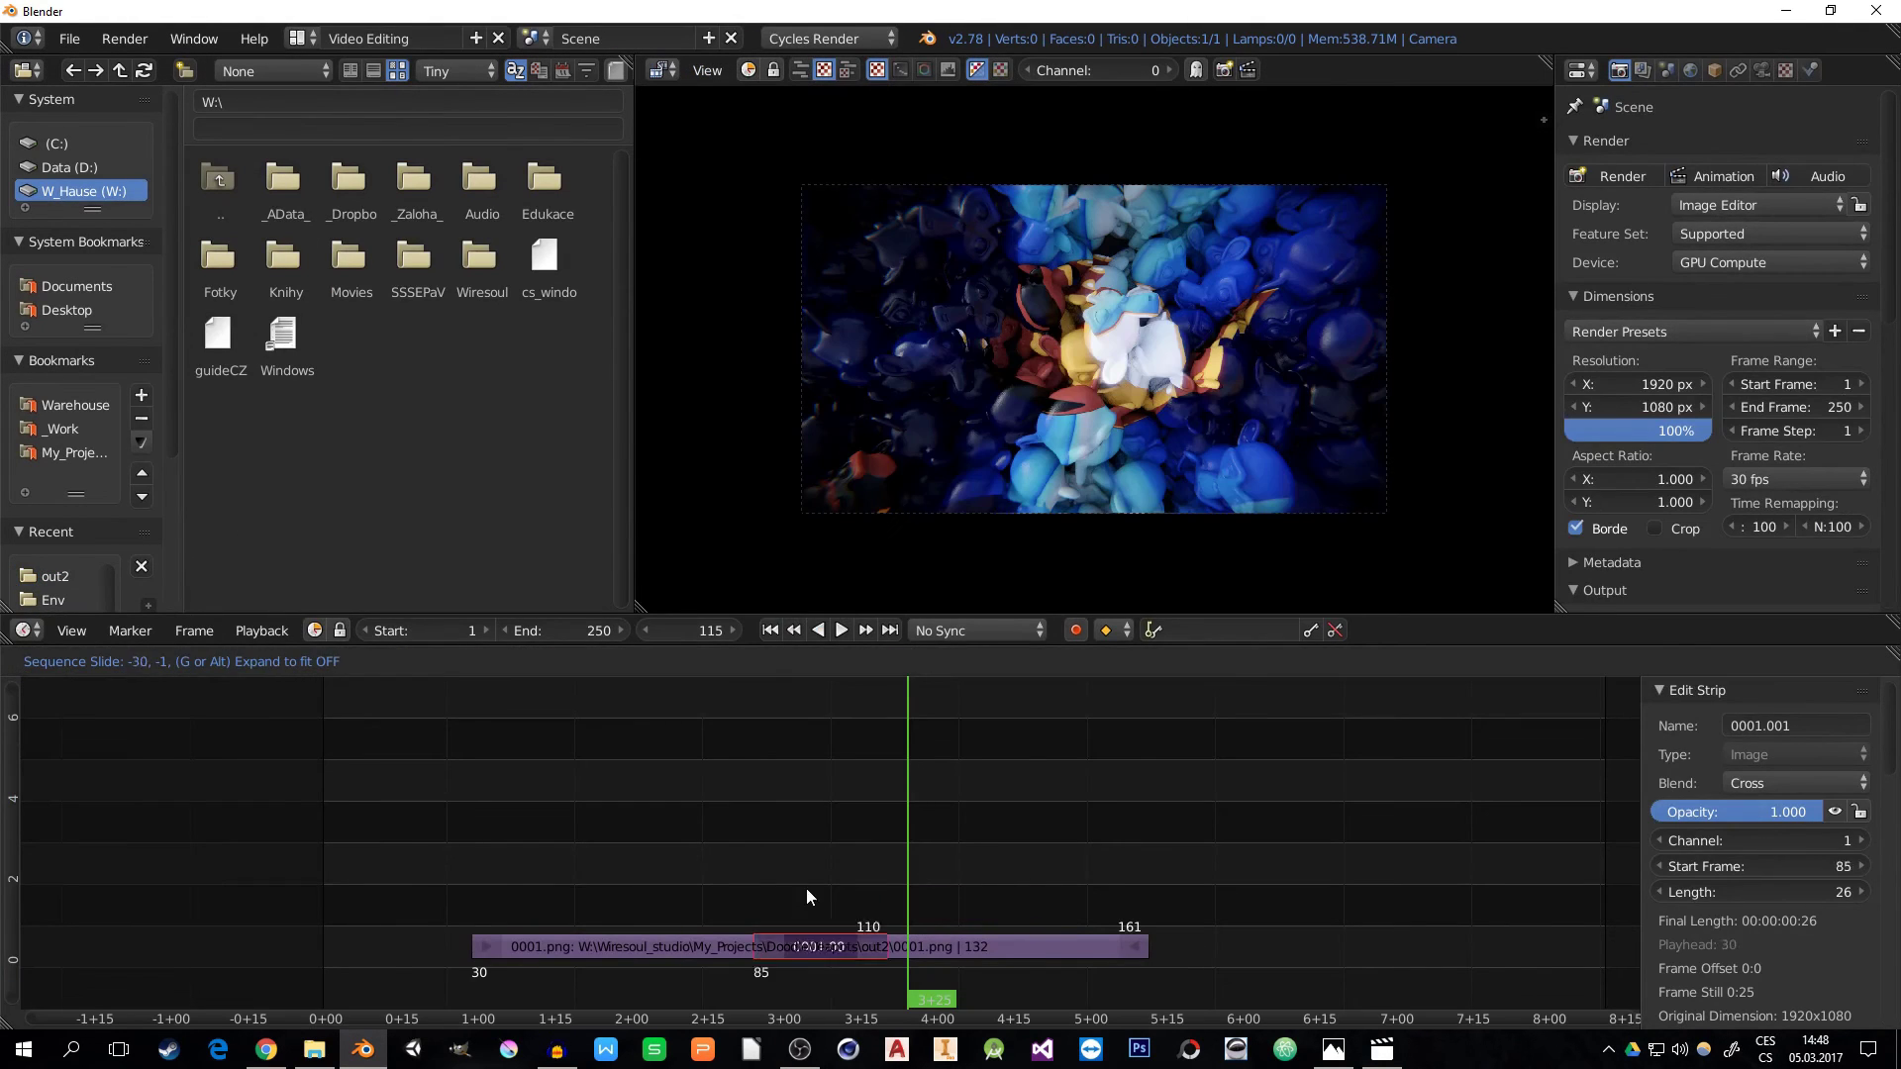
click(490, 891)
right_click(352, 943)
key(g)
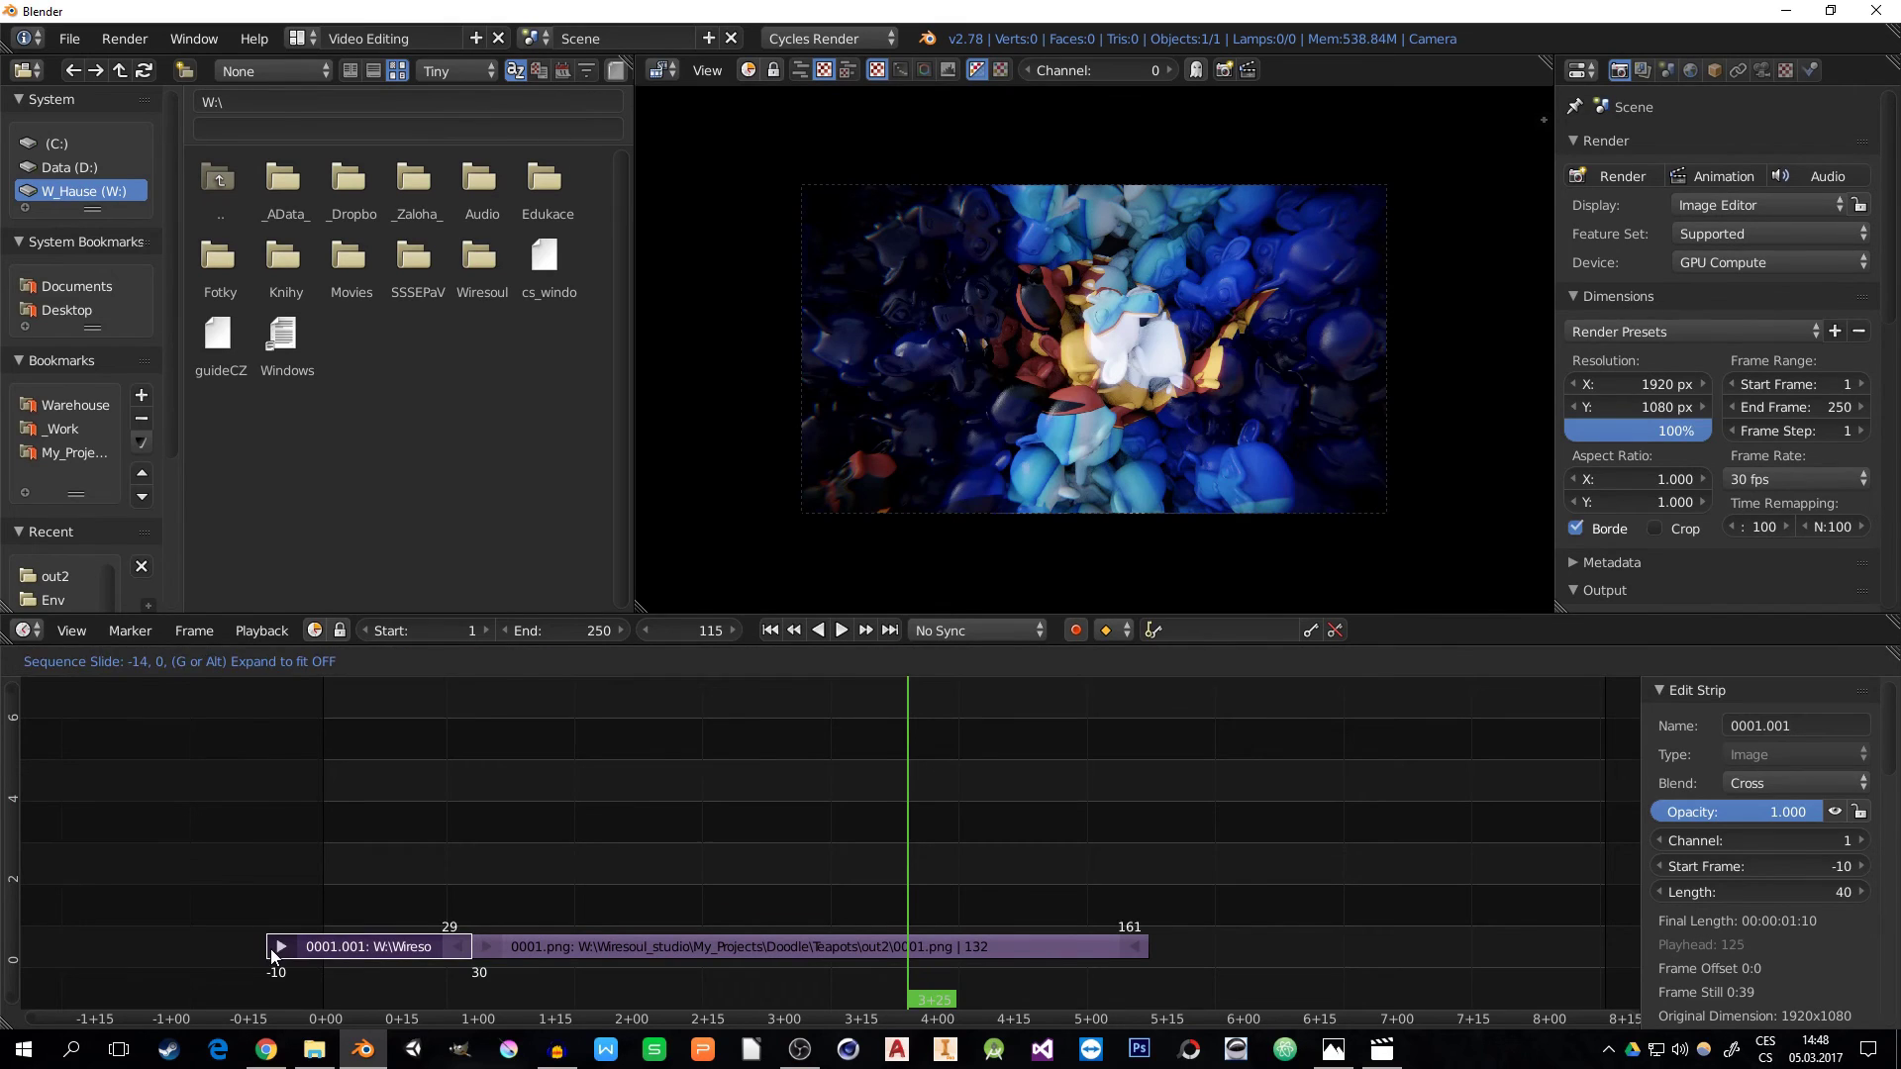
click(271, 949)
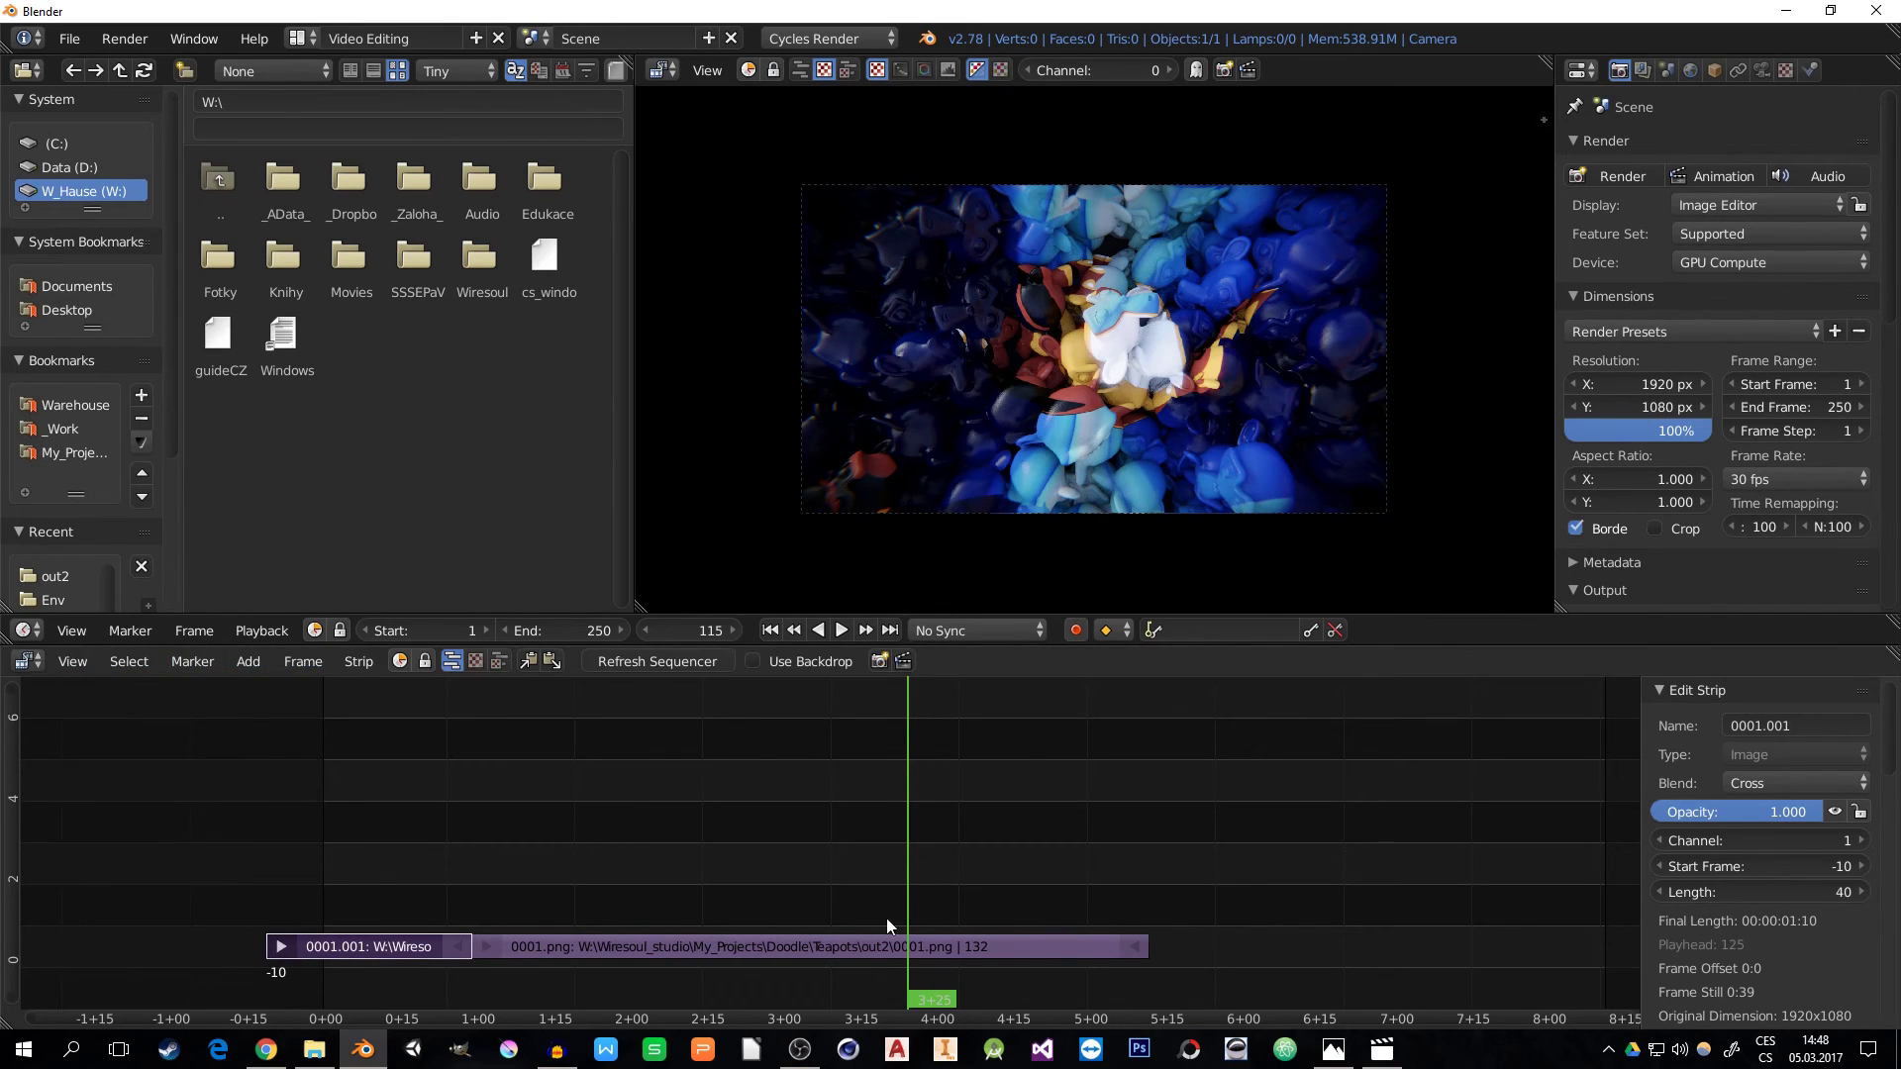
- Add 0132.png as a still strip directly after the sequence at frame 162 and extend its end to frame 256
click(248, 661)
click(312, 532)
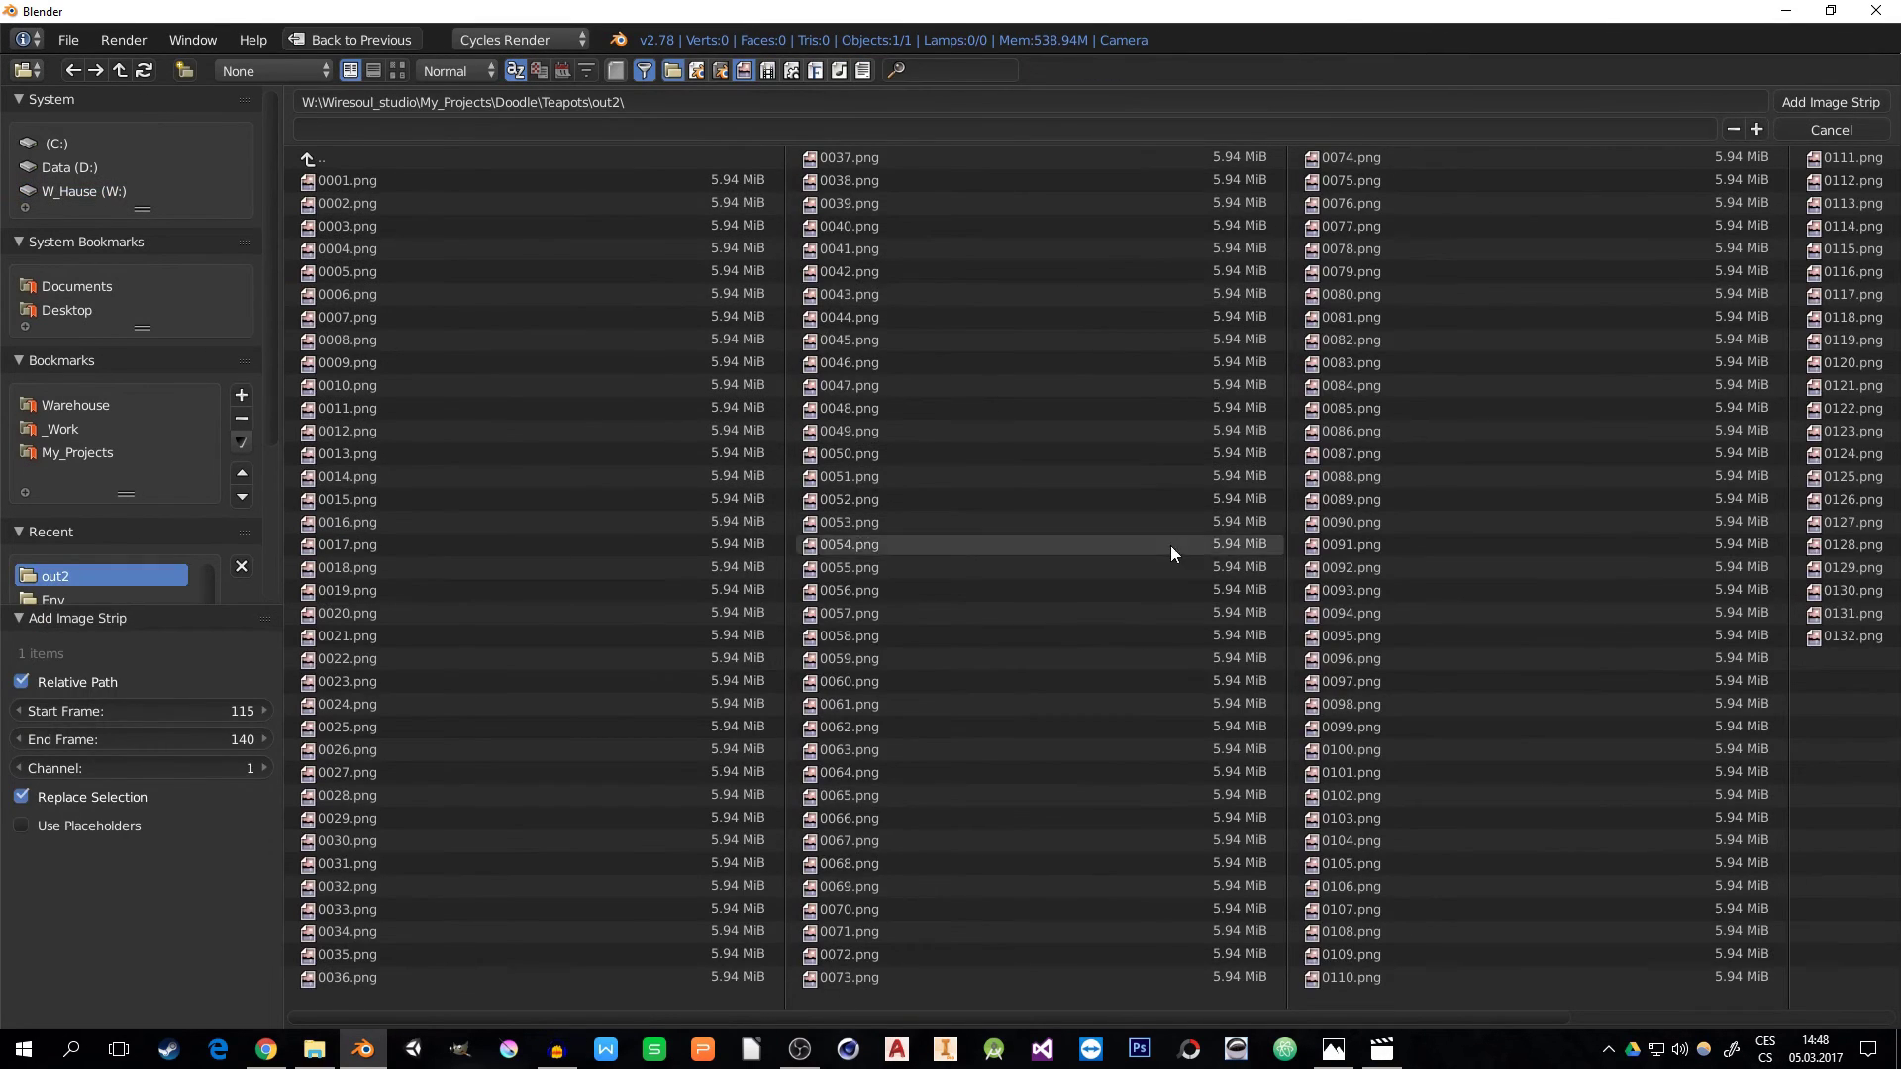
scroll(1287, 594, down, 1)
click(1813, 632)
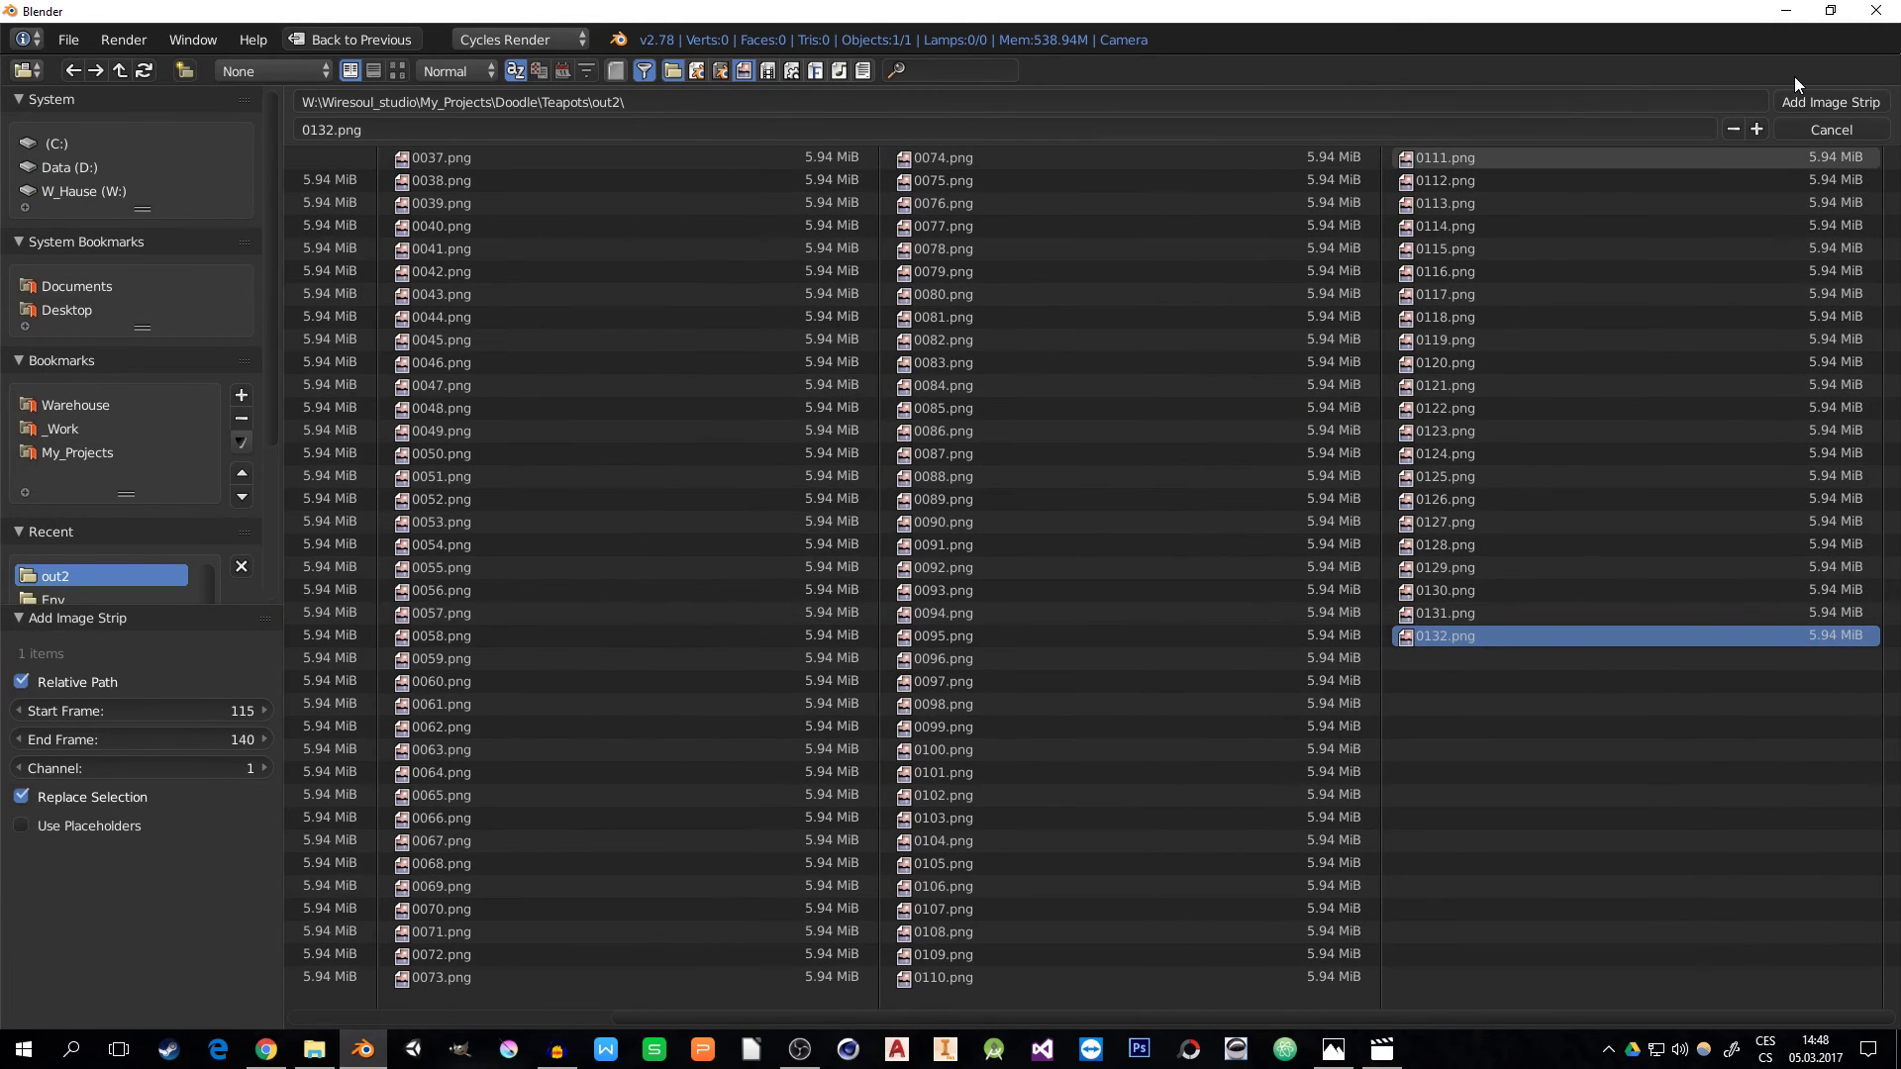
click(1822, 97)
key(g)
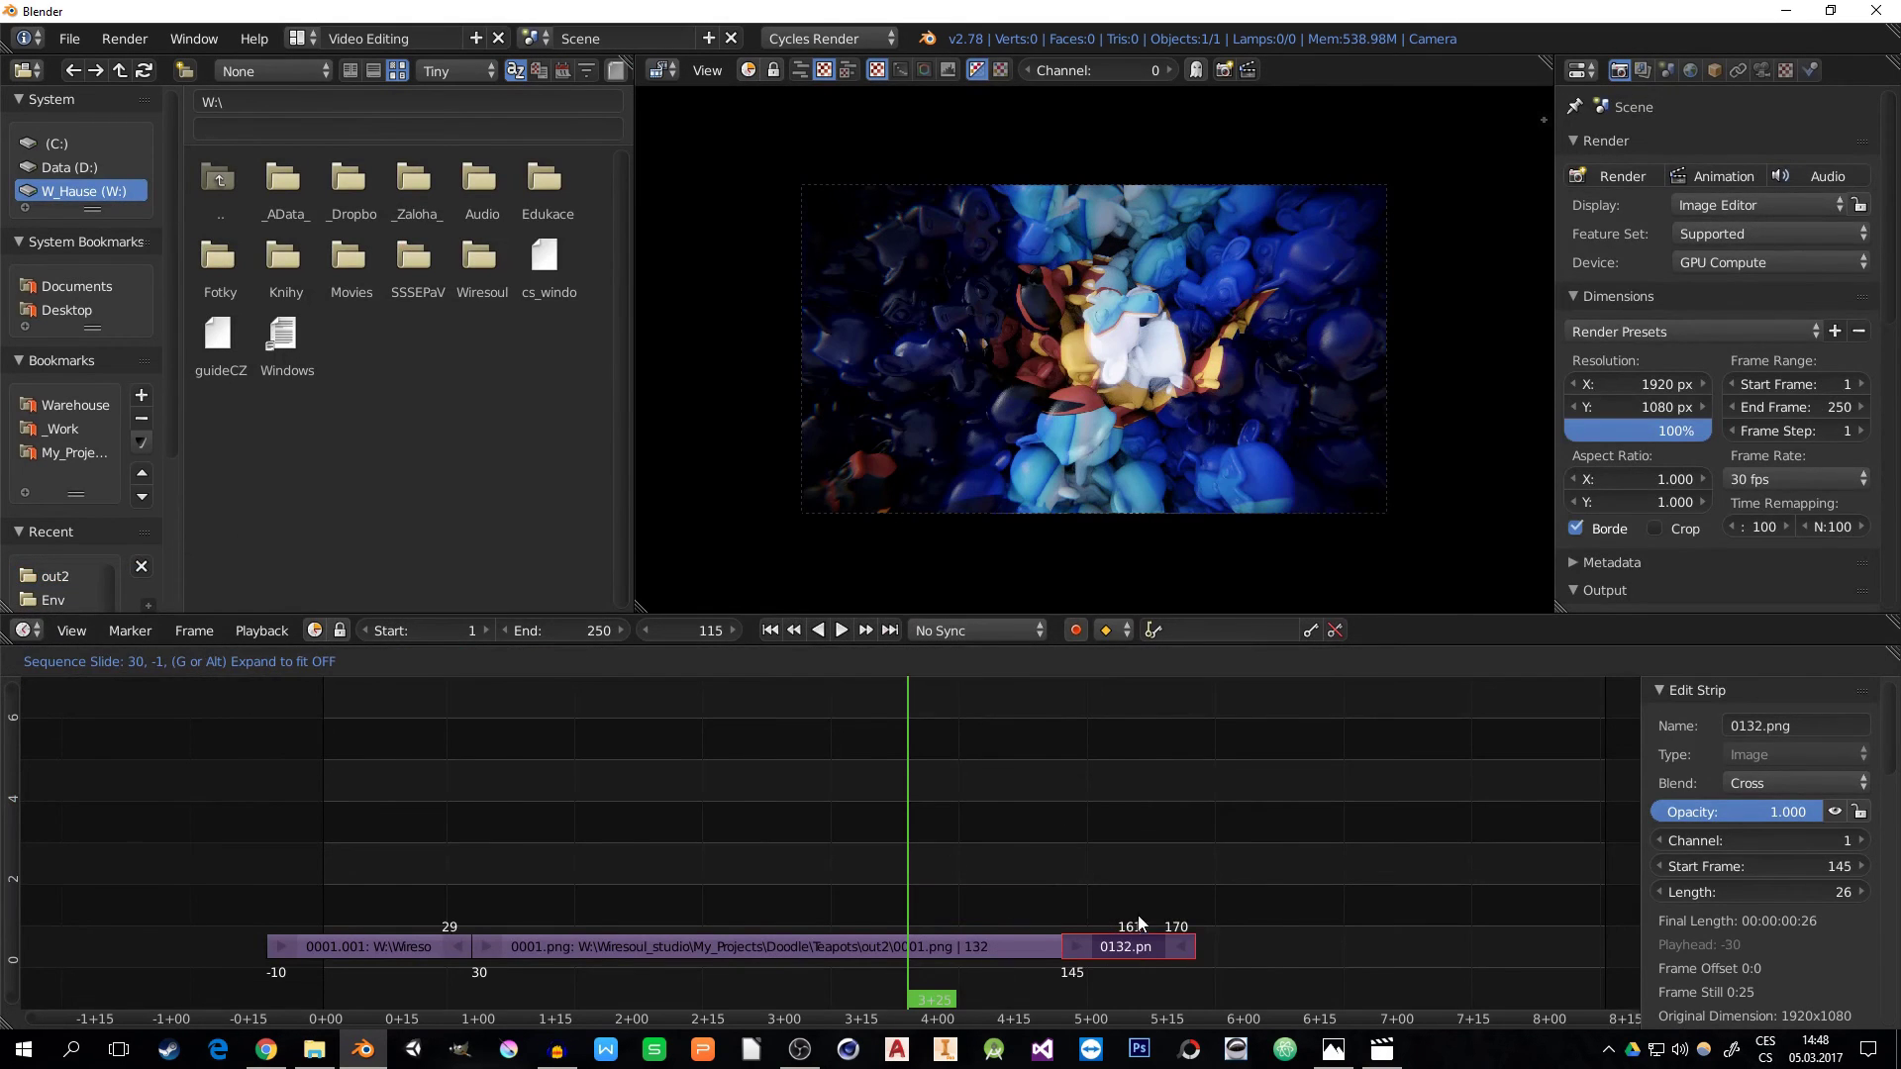
click(1237, 946)
middle_drag(1389, 945, 1032, 901)
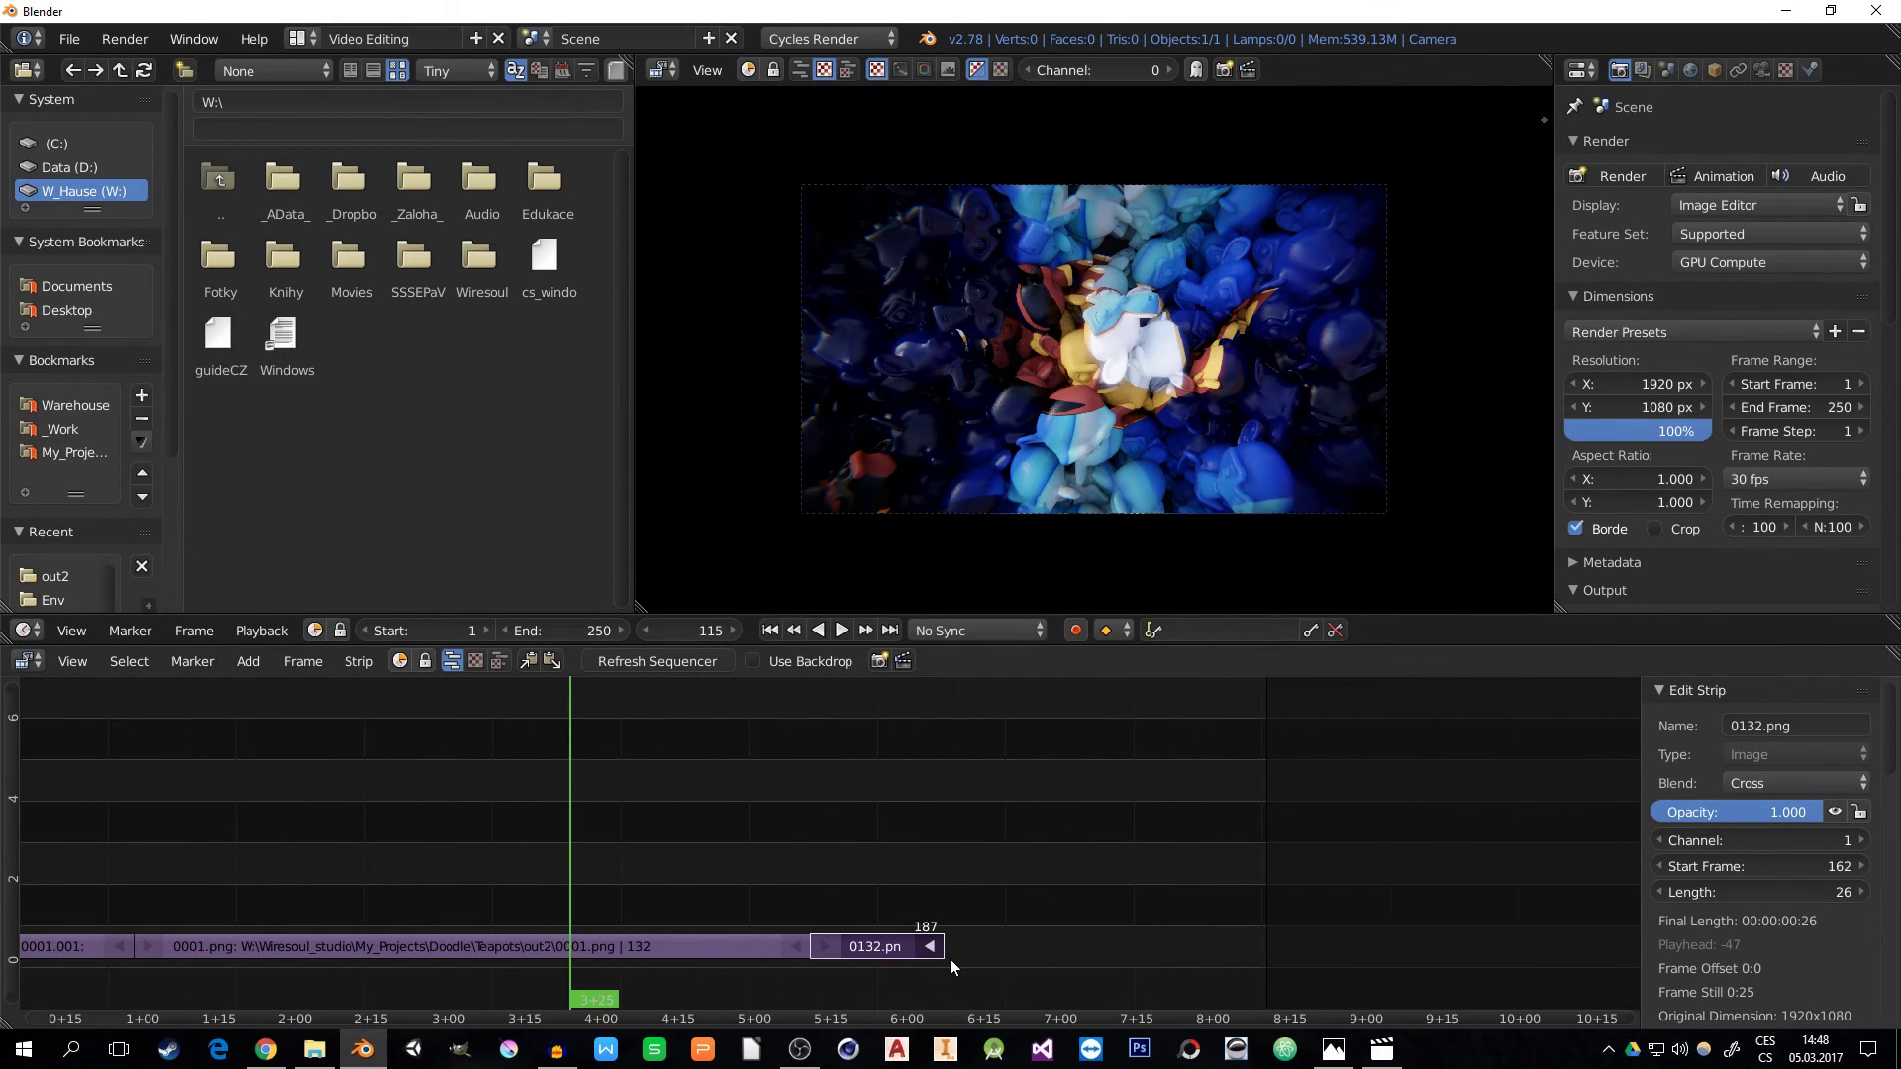
key(g)
click(1328, 952)
- Scrub the preview back to frame 18 over the opening still strip
middle_drag(620, 820, 867, 793)
key(alt+a)
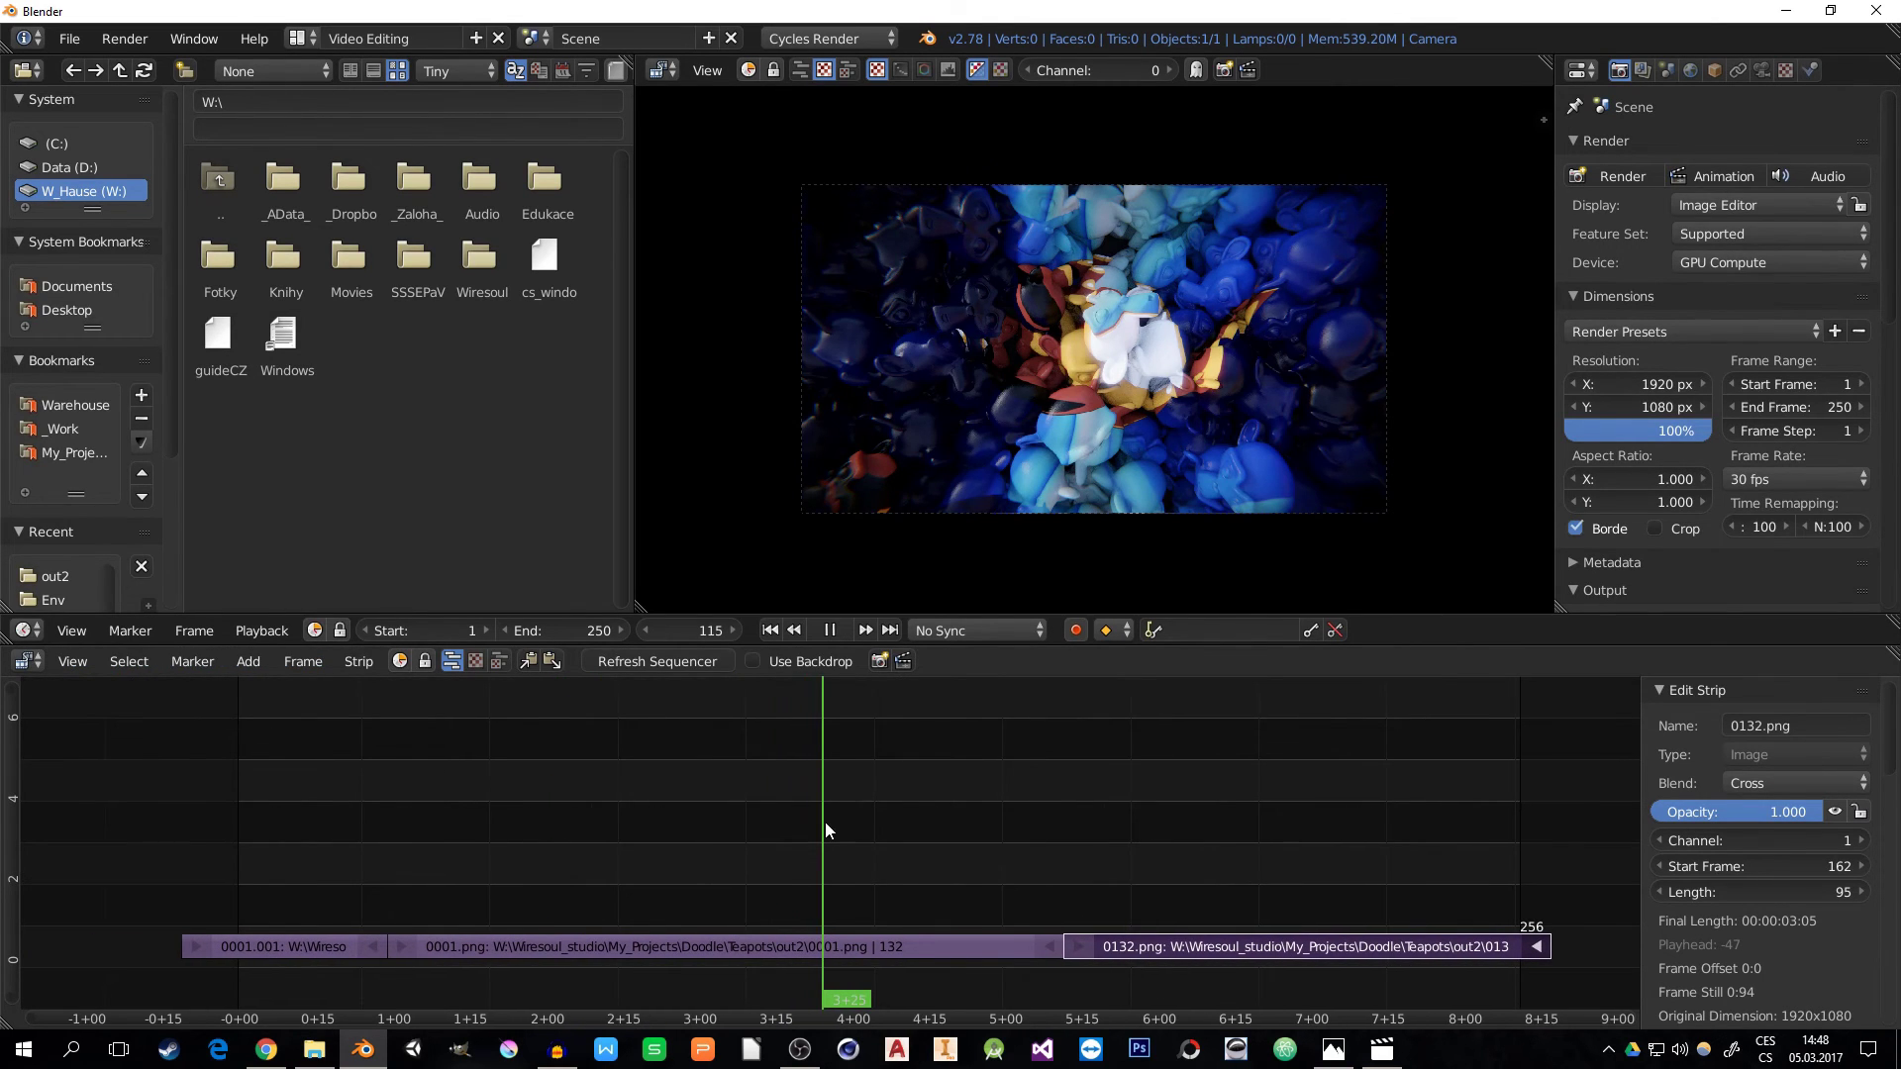
drag(826, 823, 326, 821)
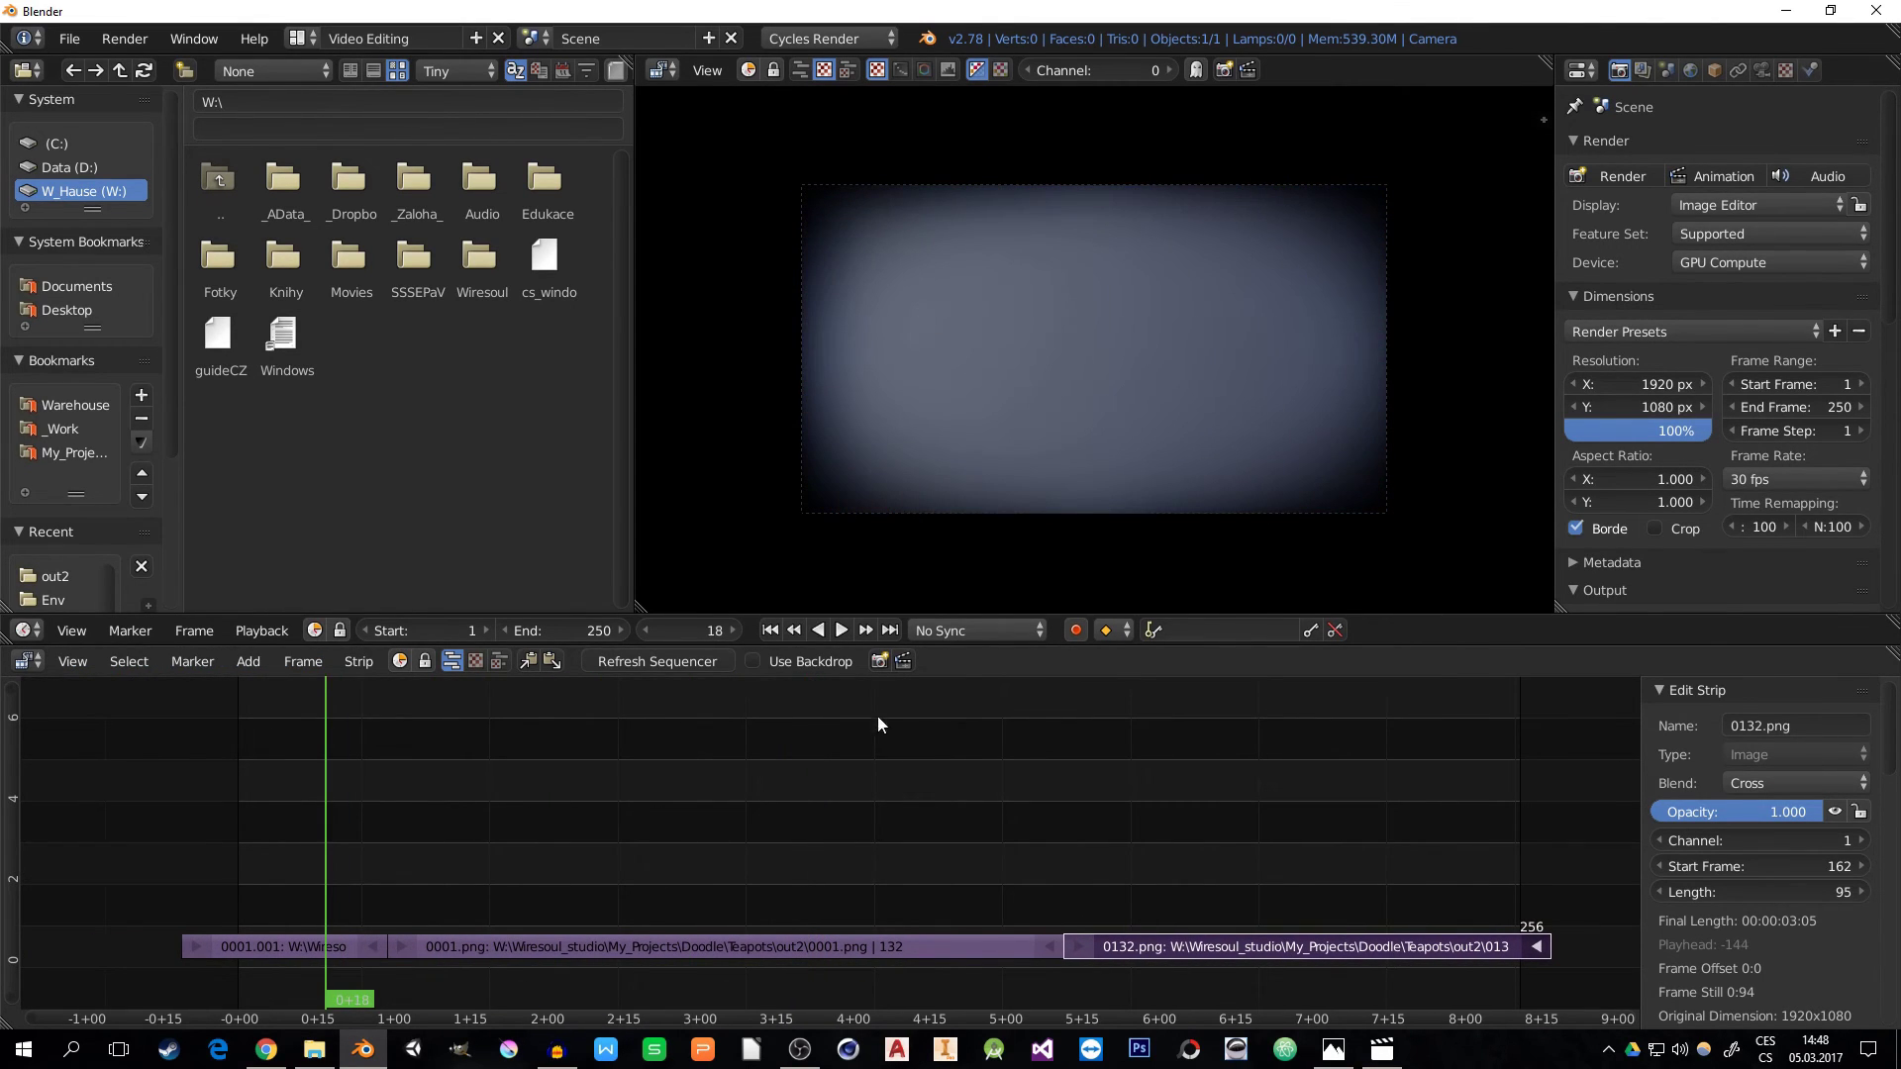
- Set the end frame of the edit to 240
click(567, 631)
text(240)
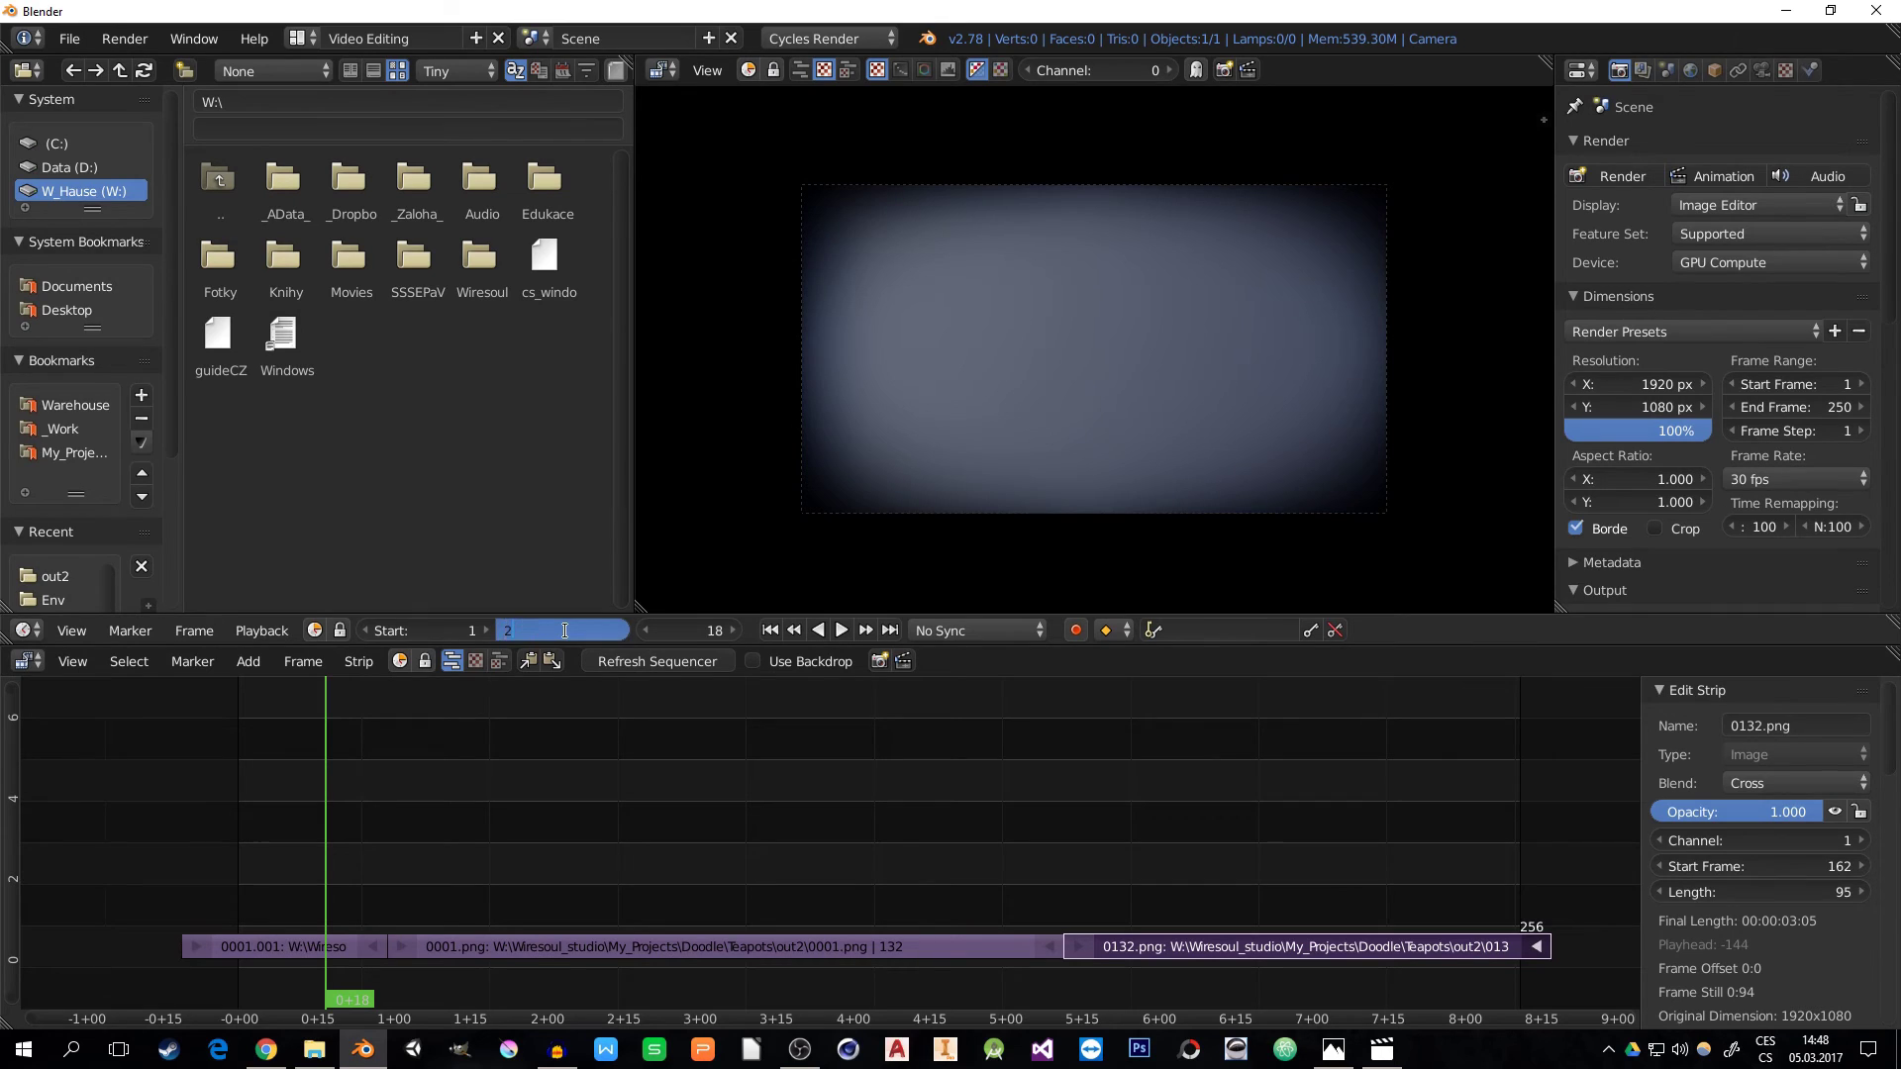
key(Return)
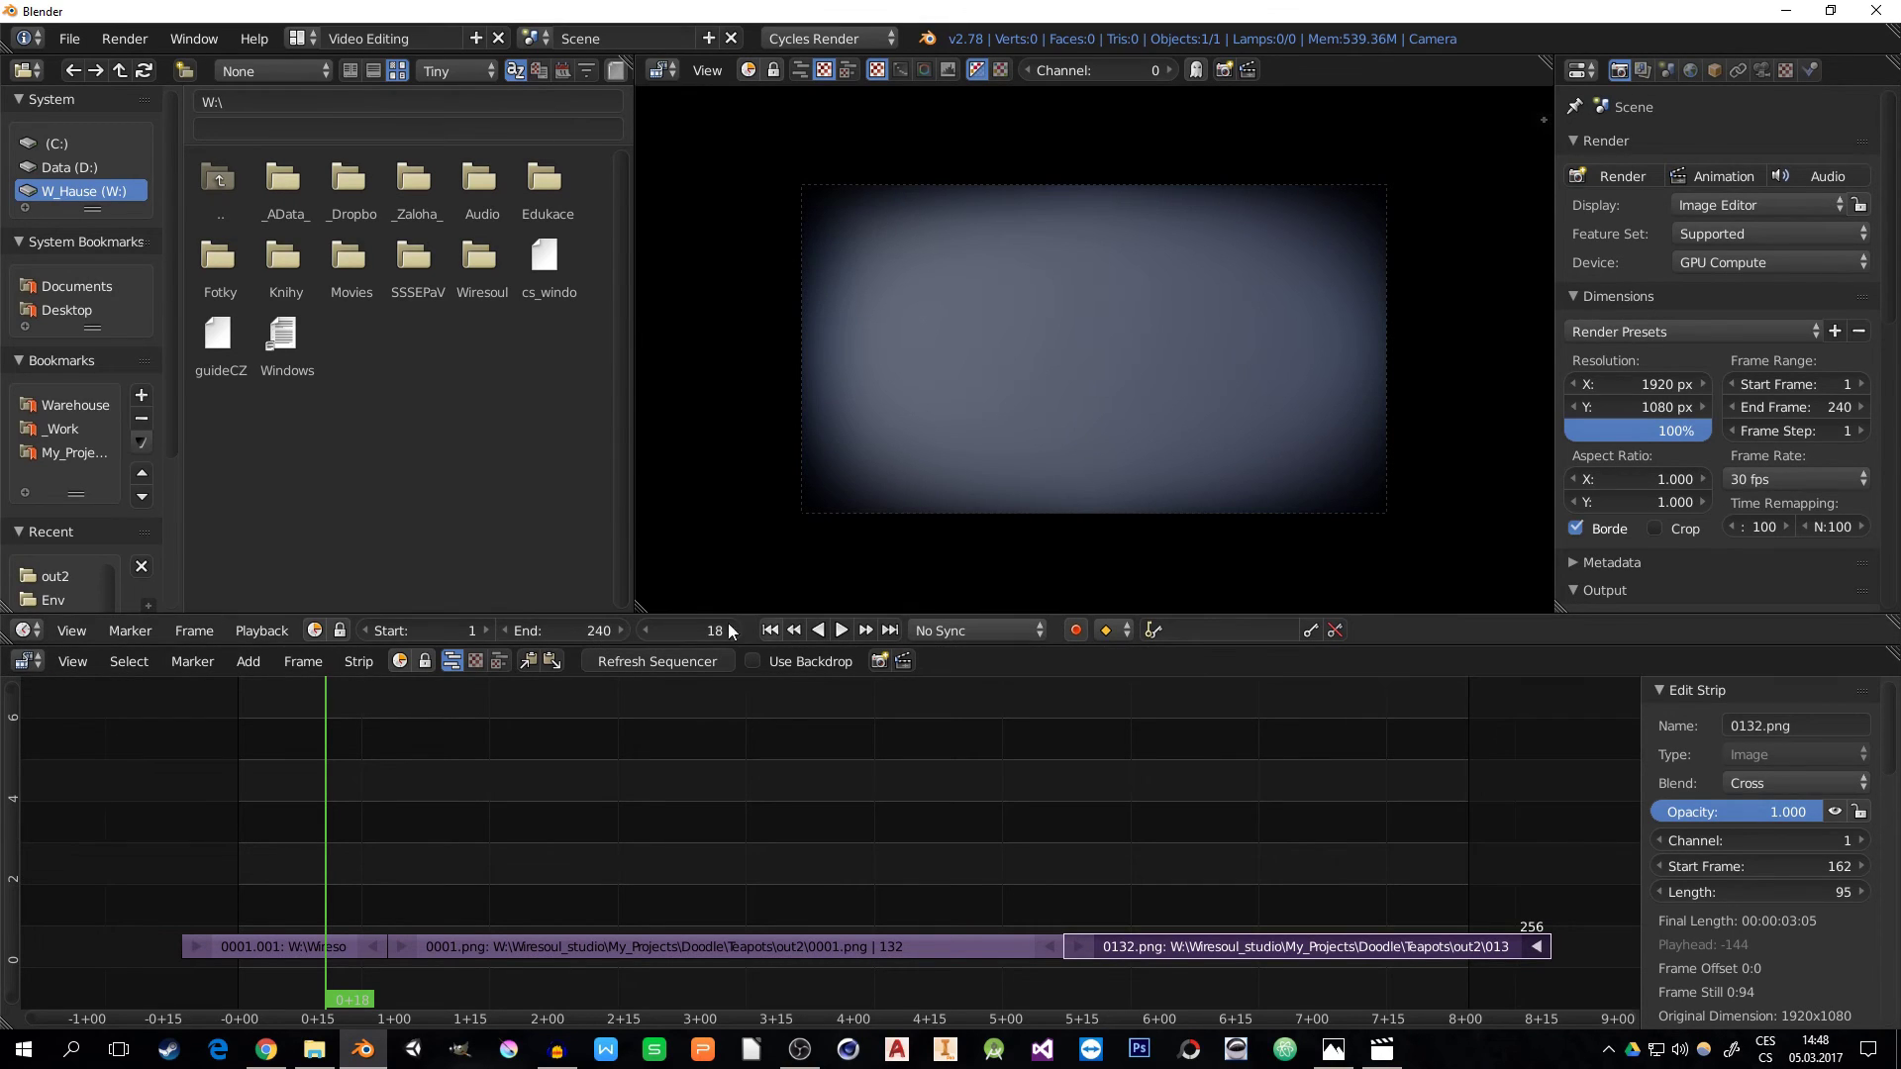
- Play the whole edit from the first frame and stop it during the closing still
click(769, 630)
click(842, 631)
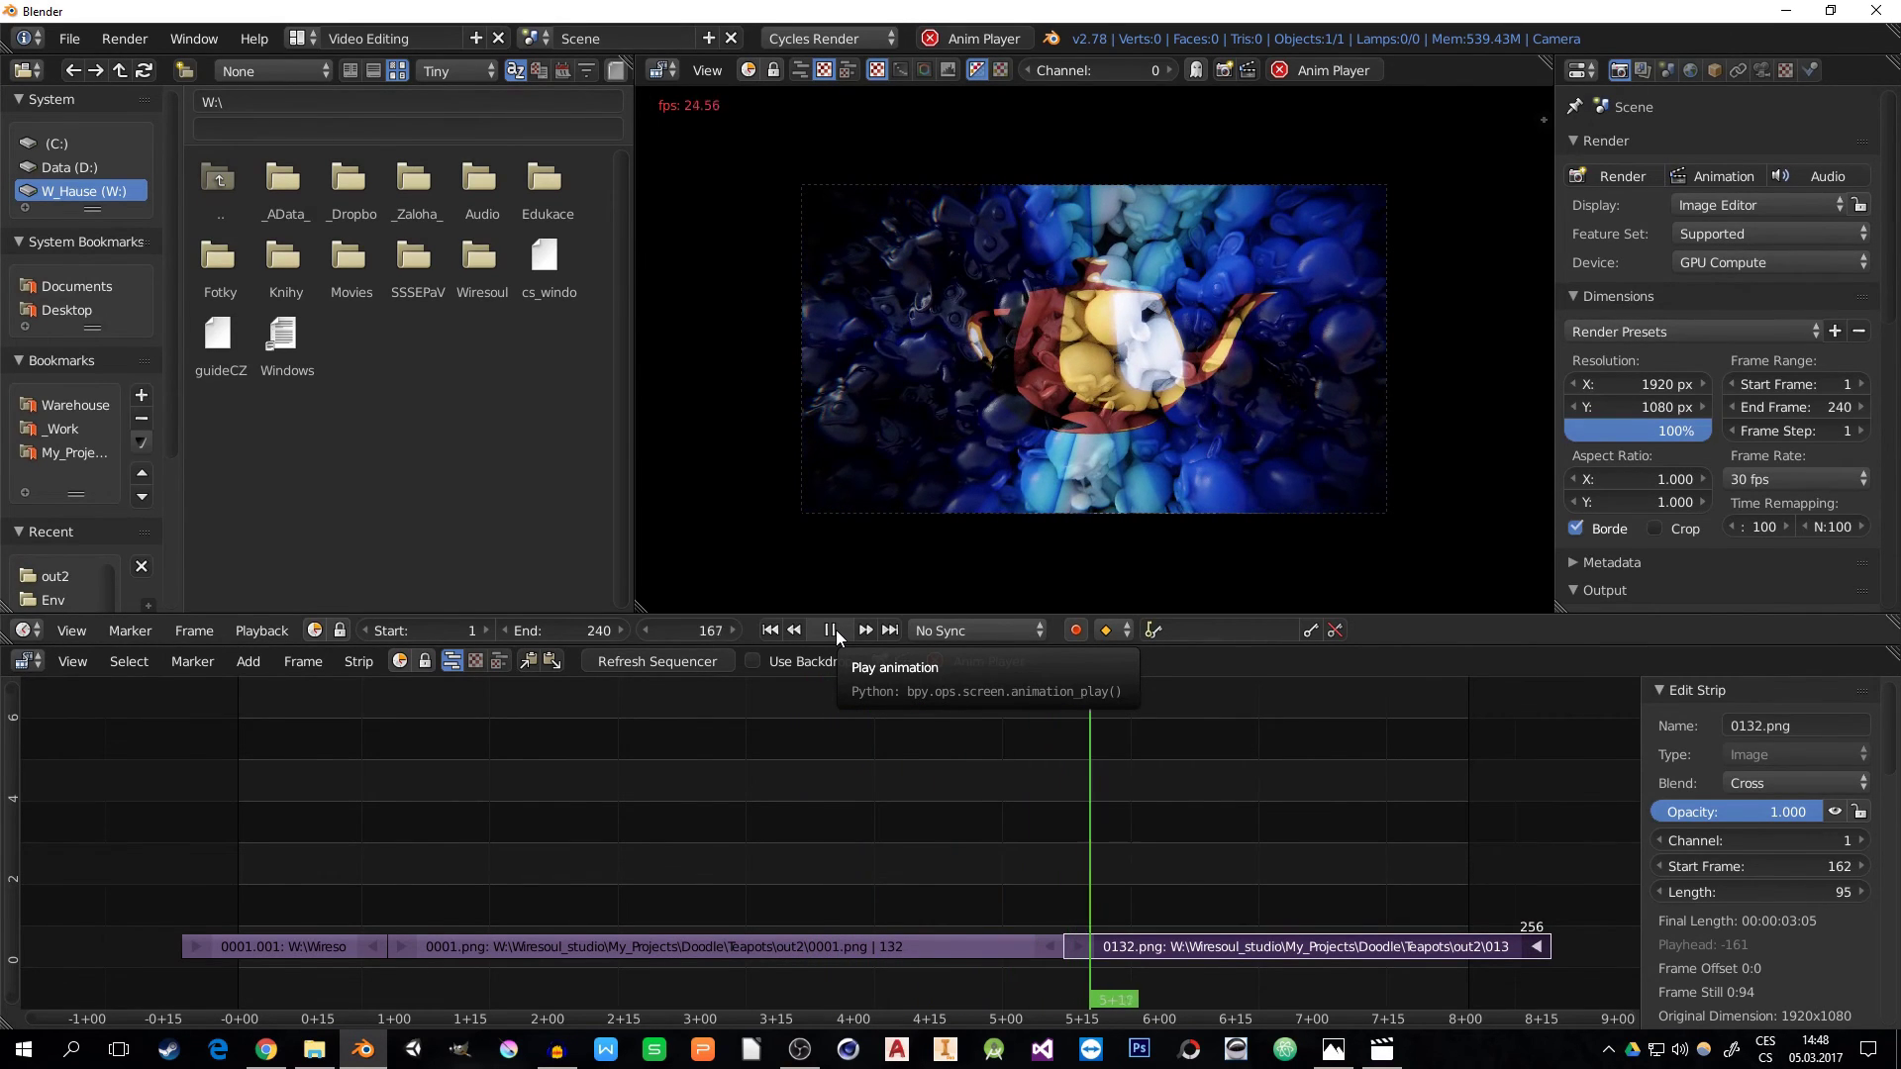
click(836, 630)
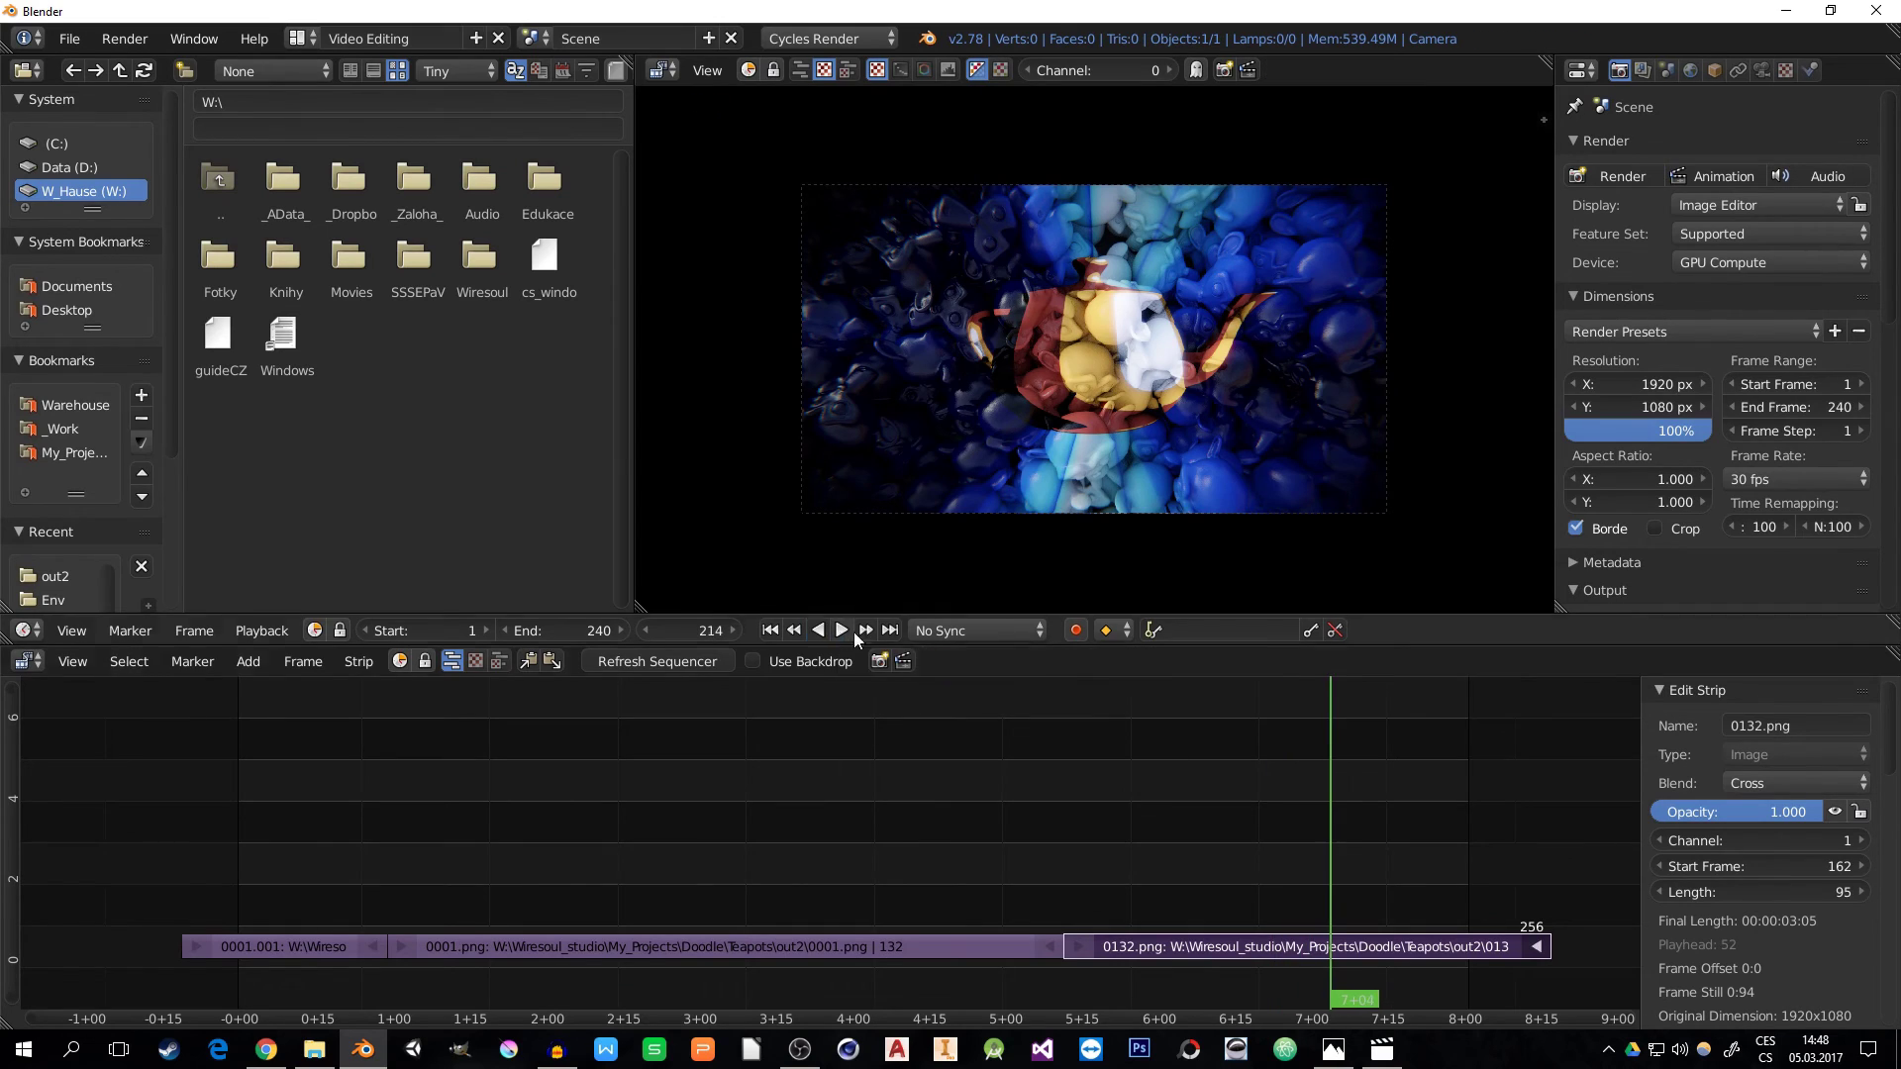
- Turn off border rendering in the render dimensions and collapse those settings
middle_drag(1401, 848, 1001, 854)
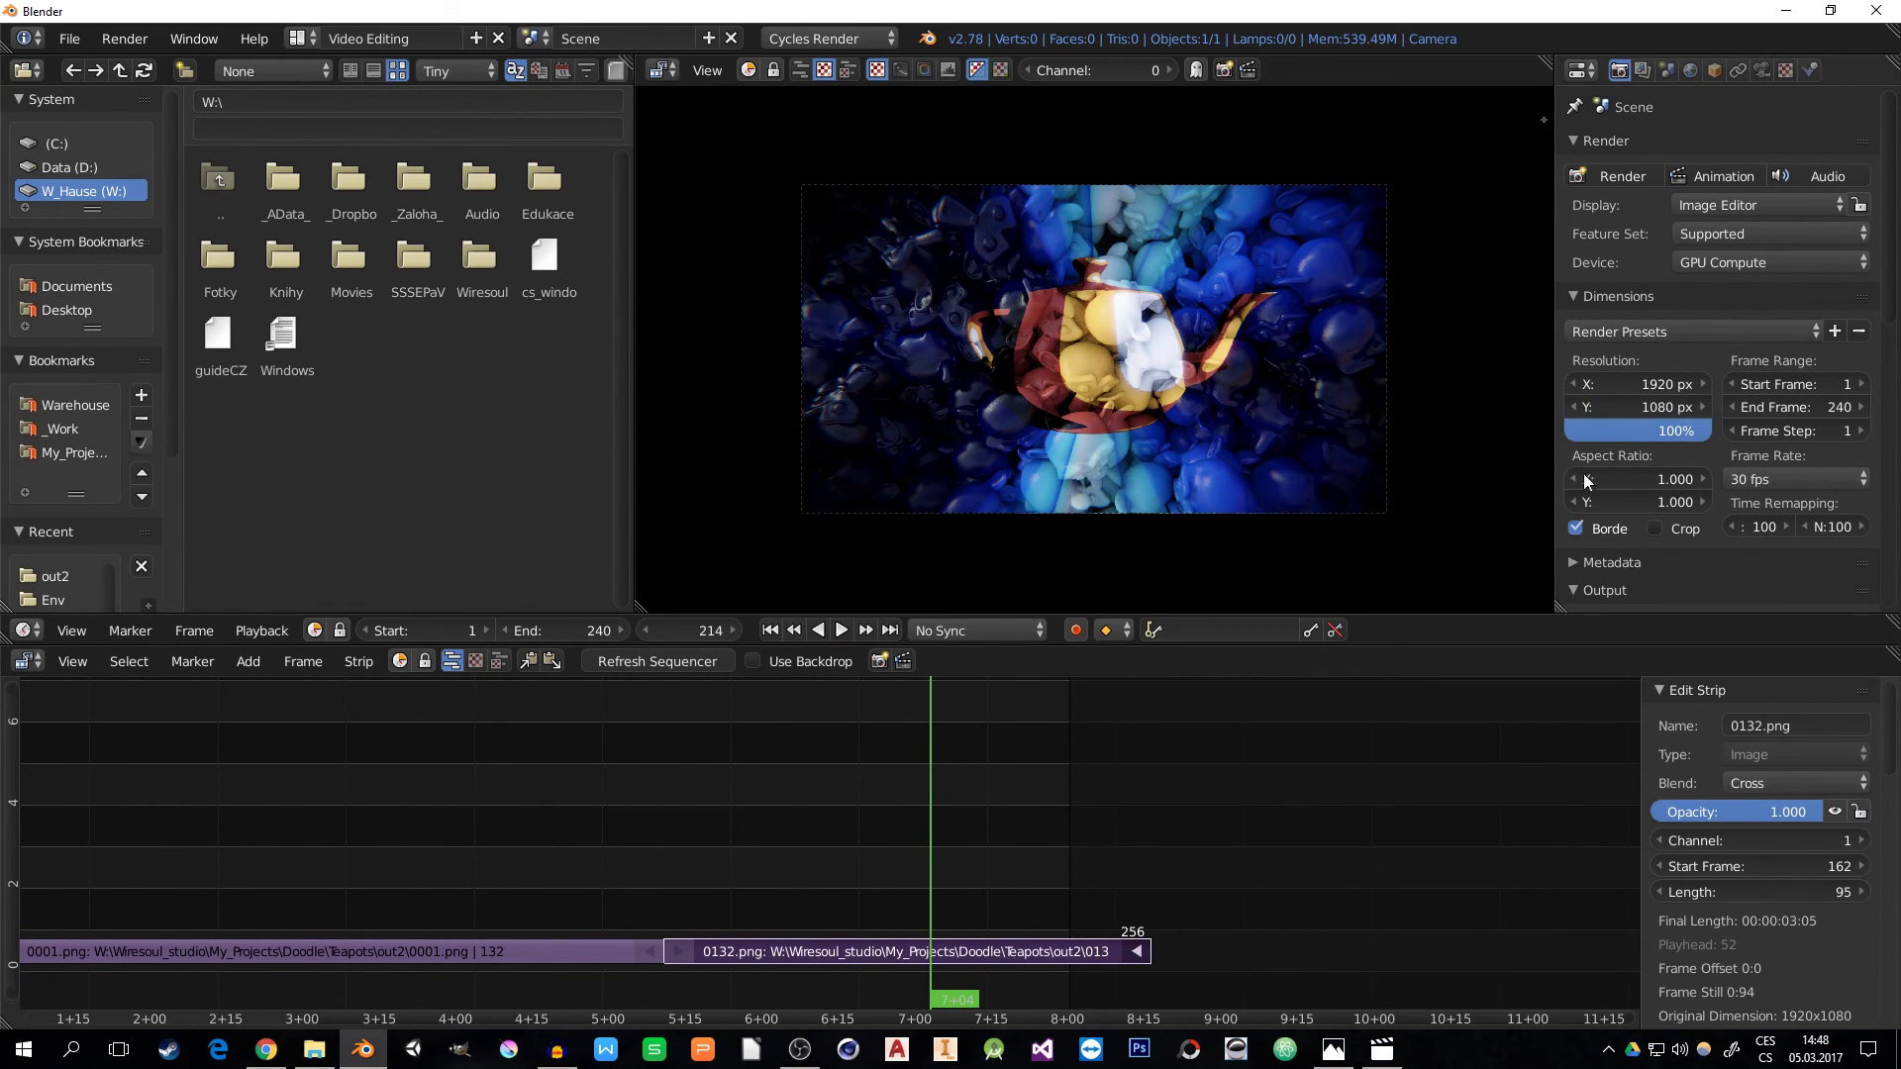
click(1575, 529)
click(1570, 297)
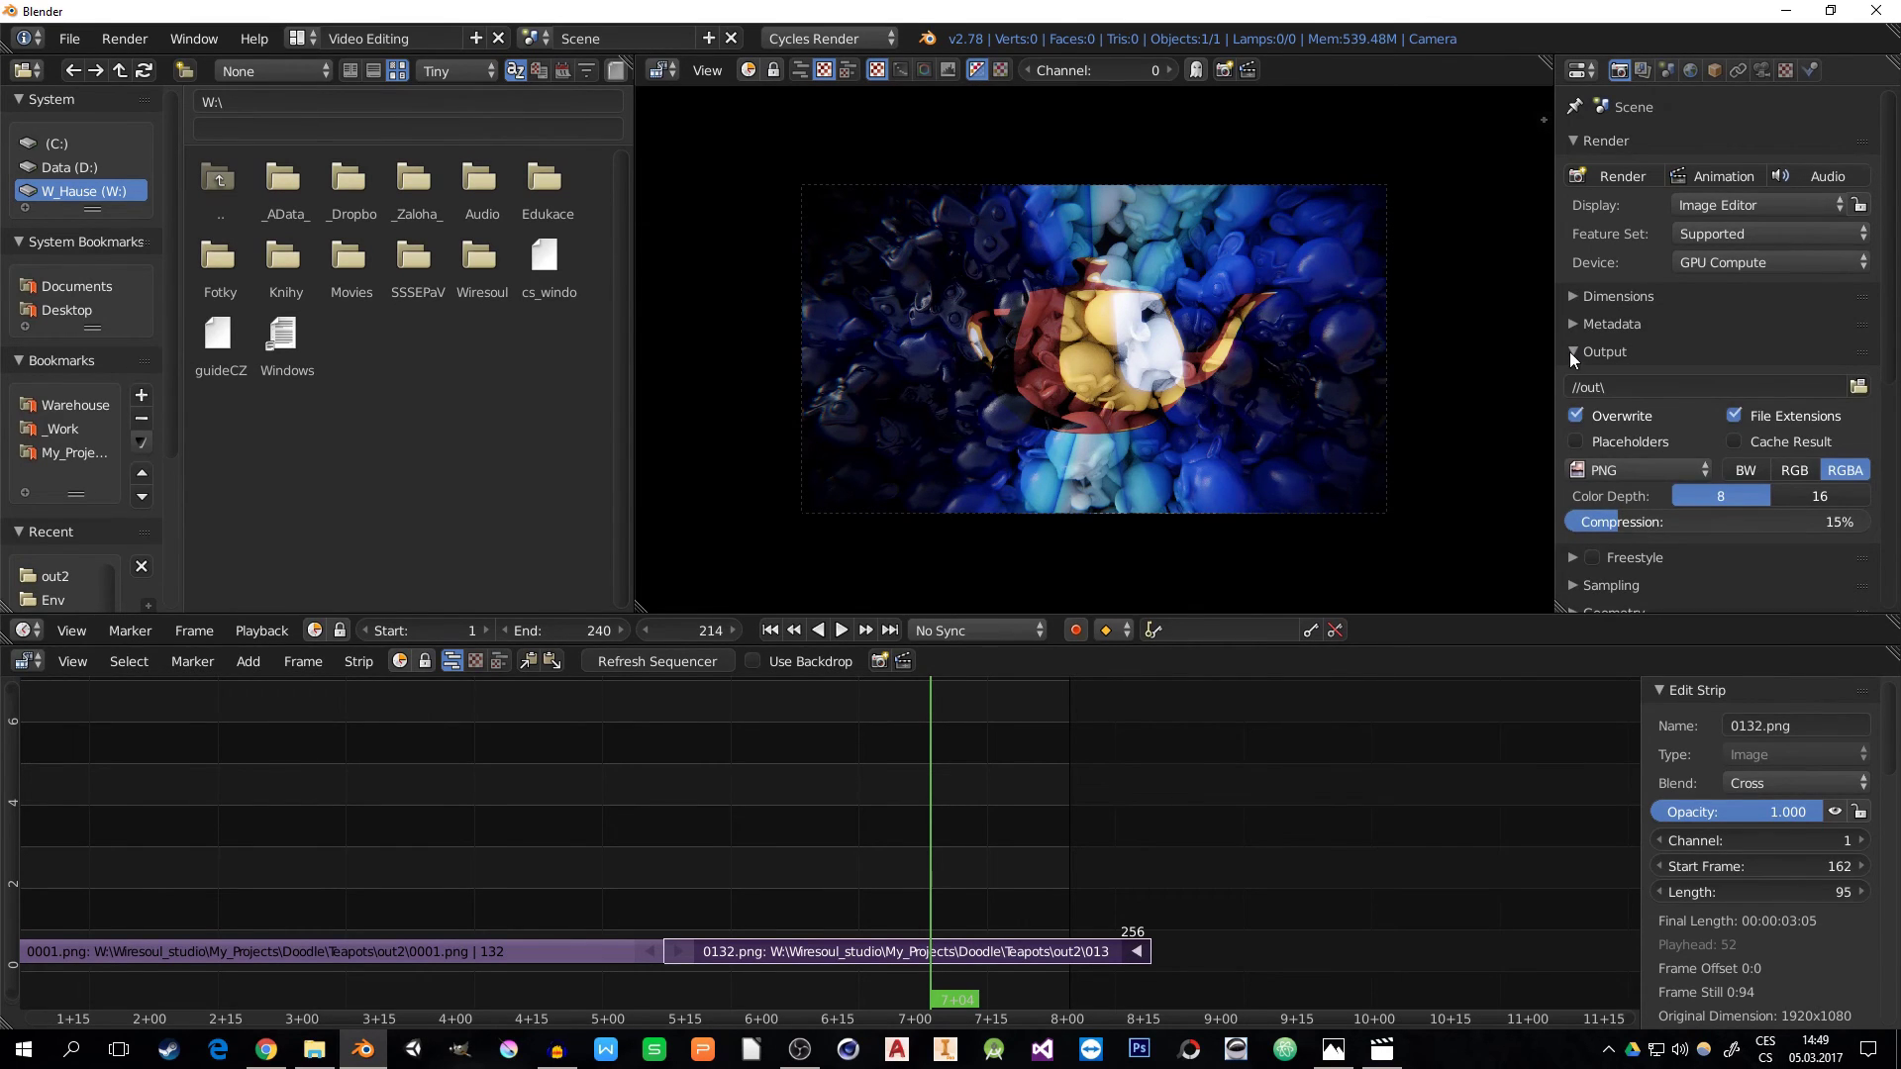
- Set the output path to //out2_ and the output file format to H.264
click(1617, 385)
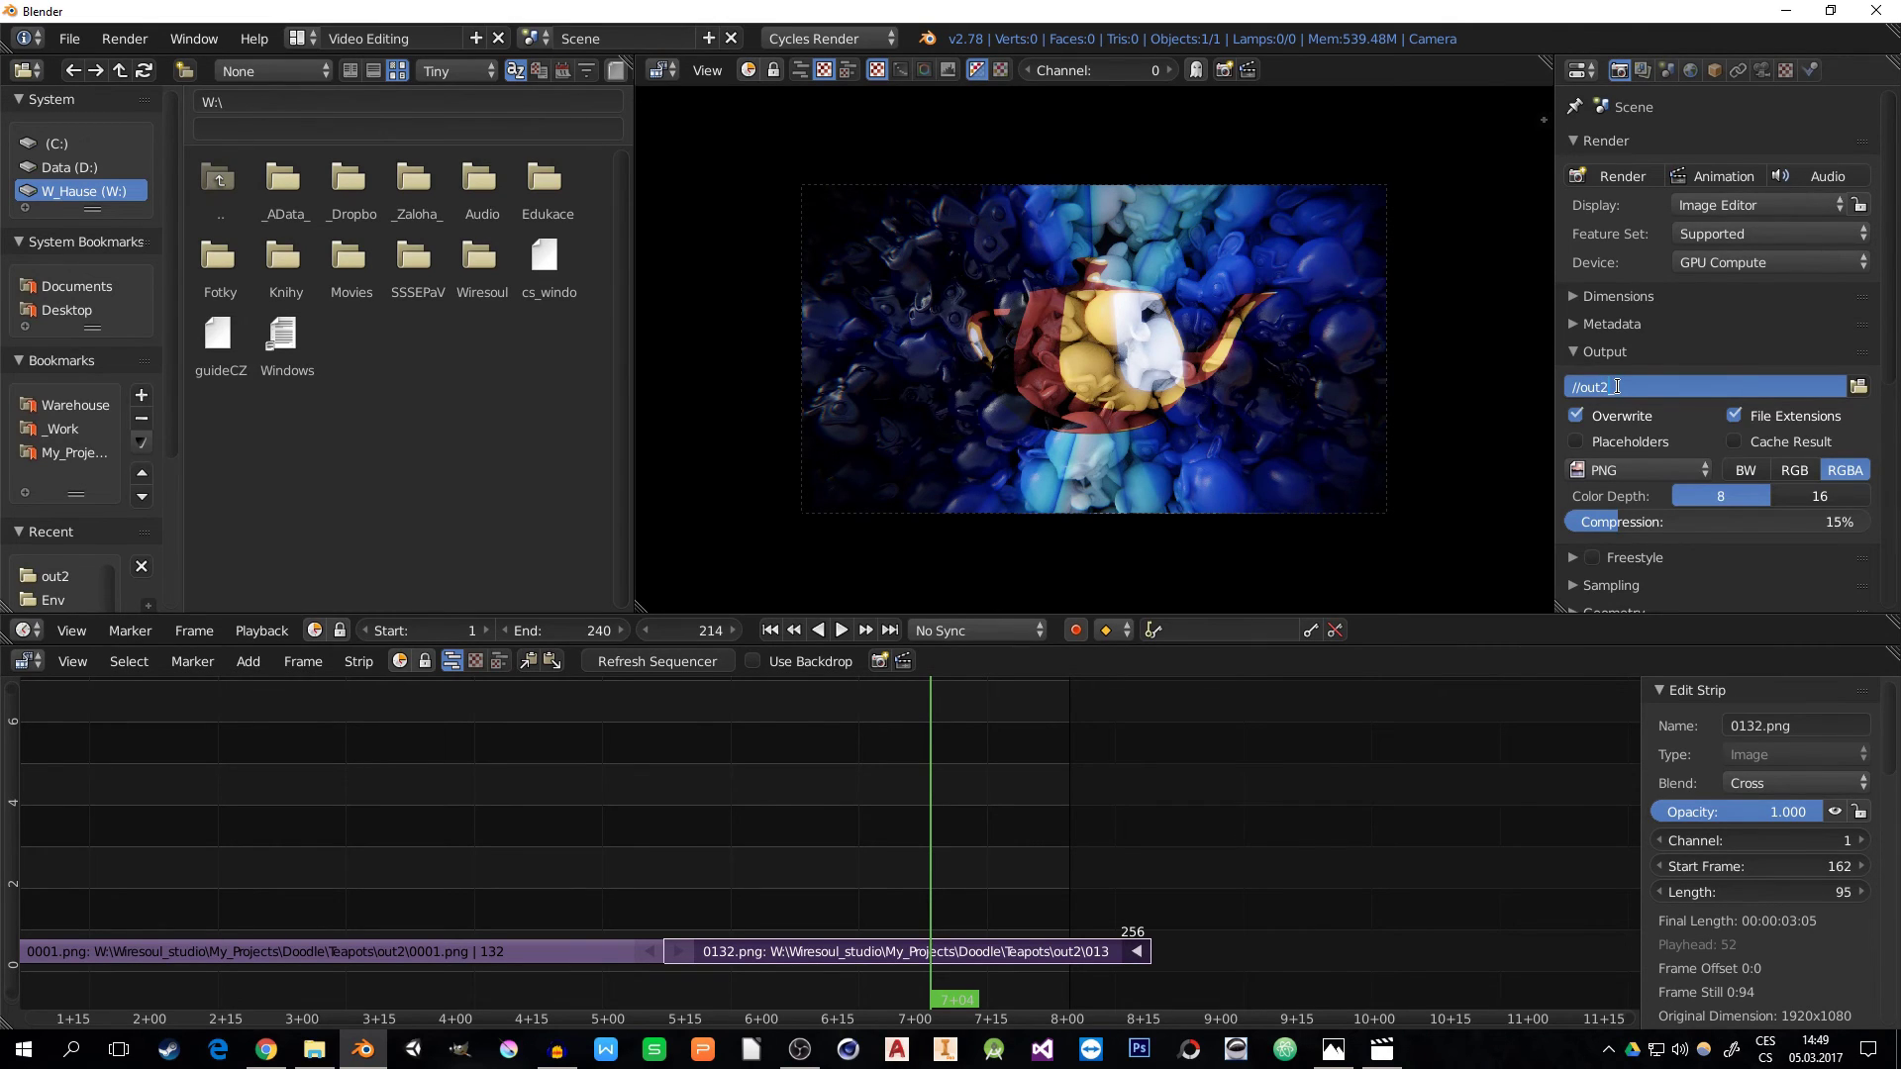
key(Return)
click(1648, 469)
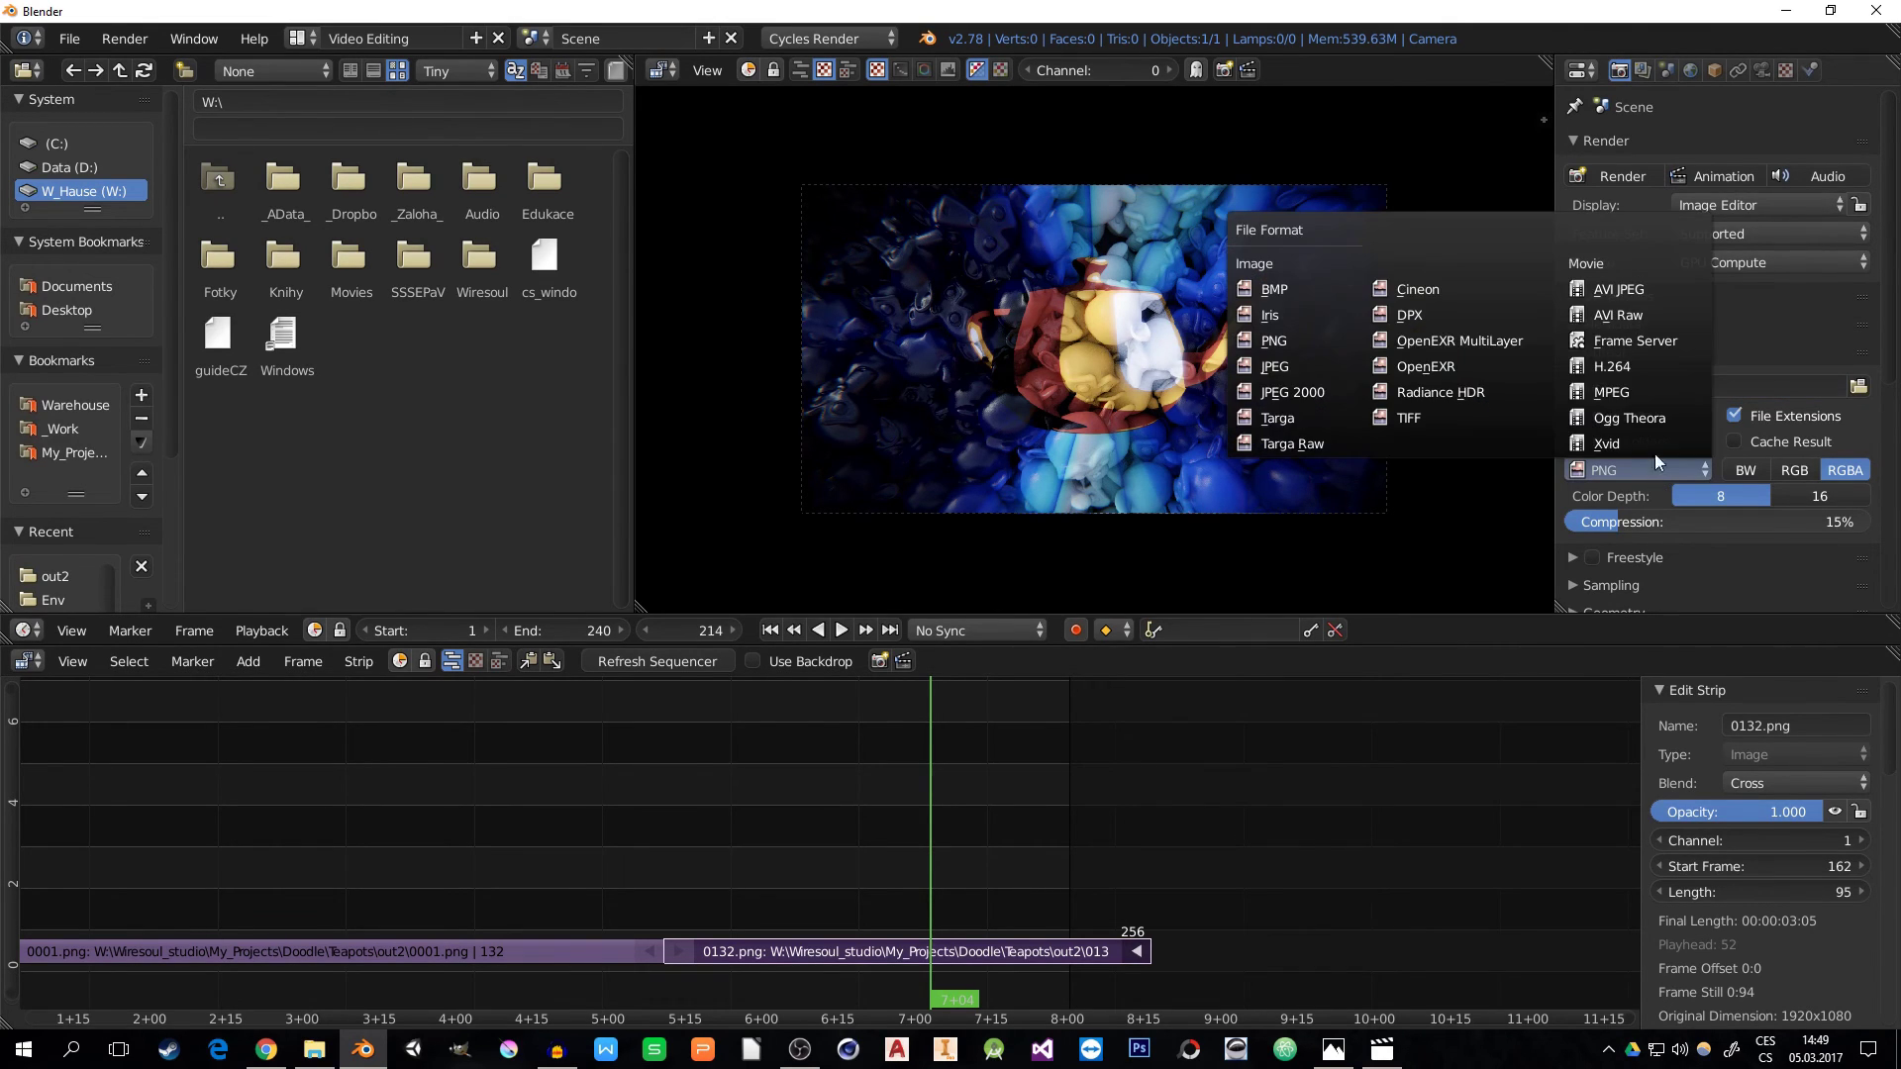
click(1610, 368)
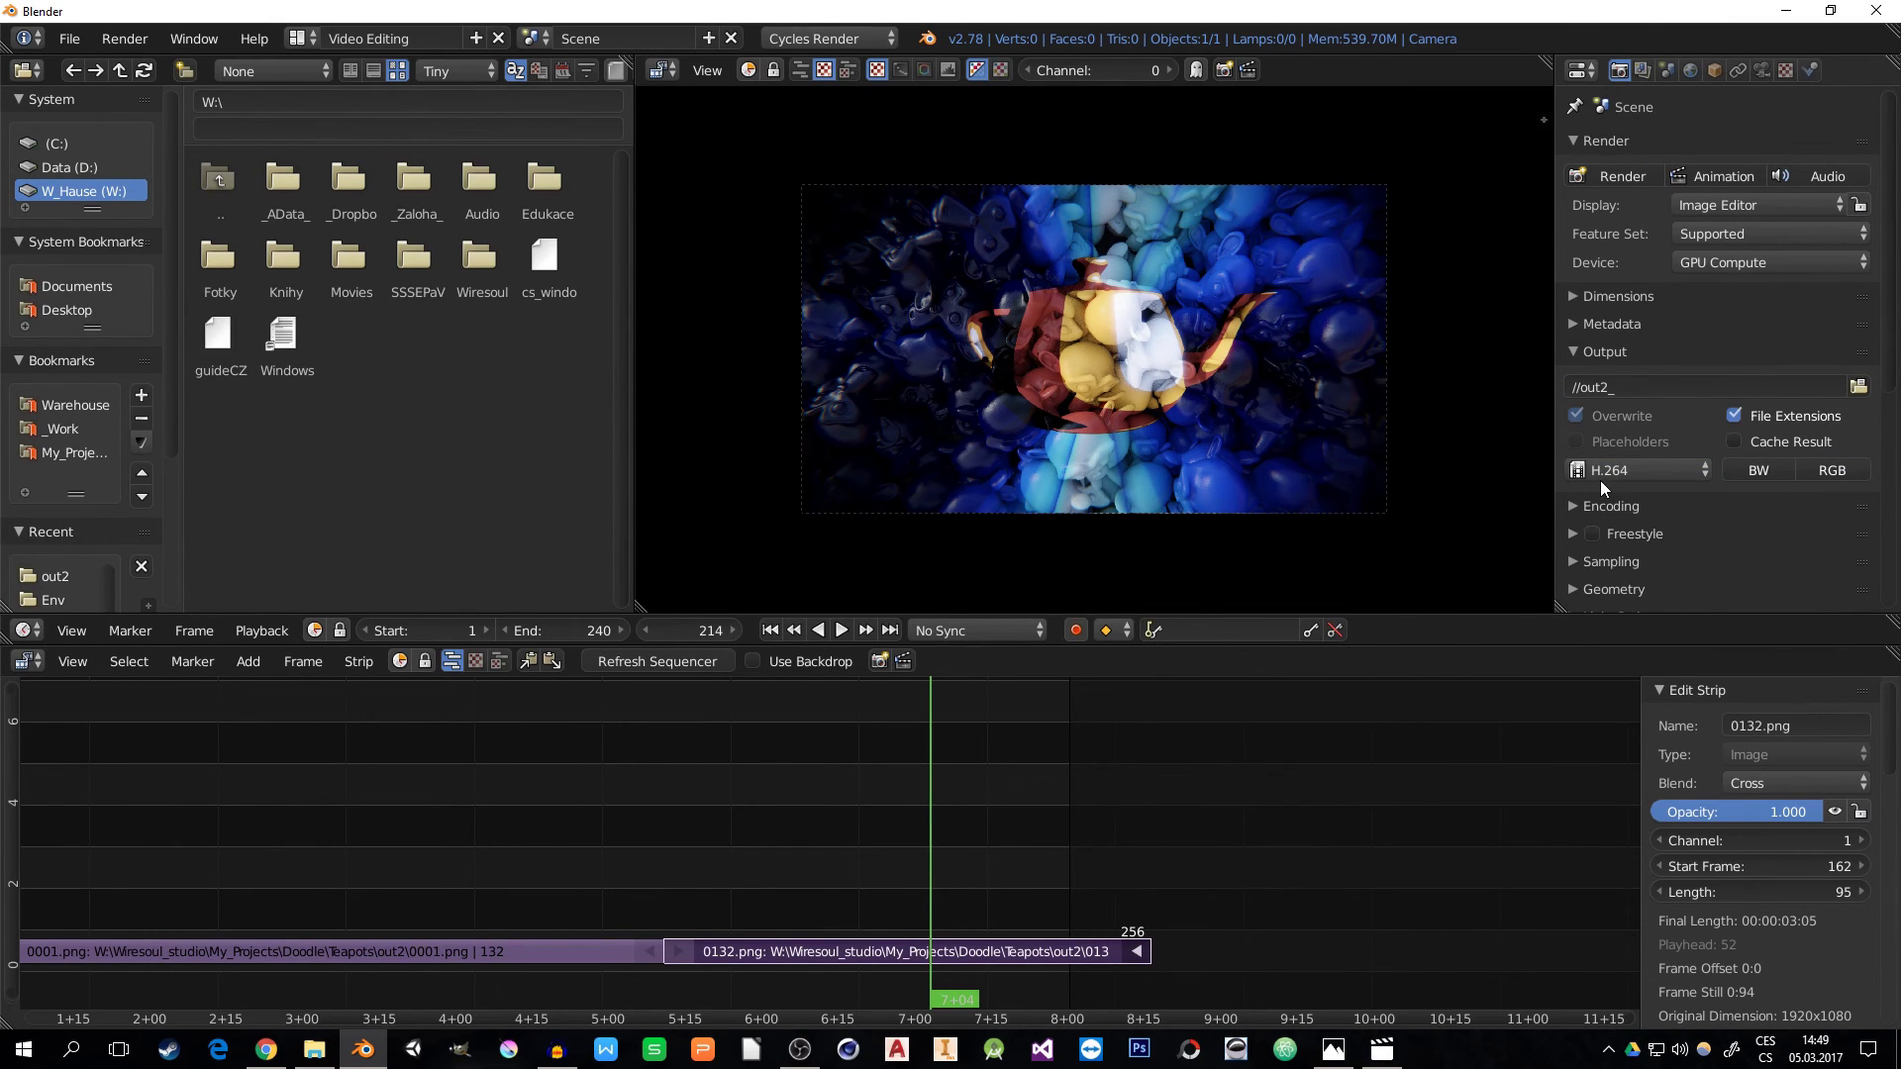
- Expand the encoding settings and set the container format to MPEG-4
scroll(1600, 479, down, 1)
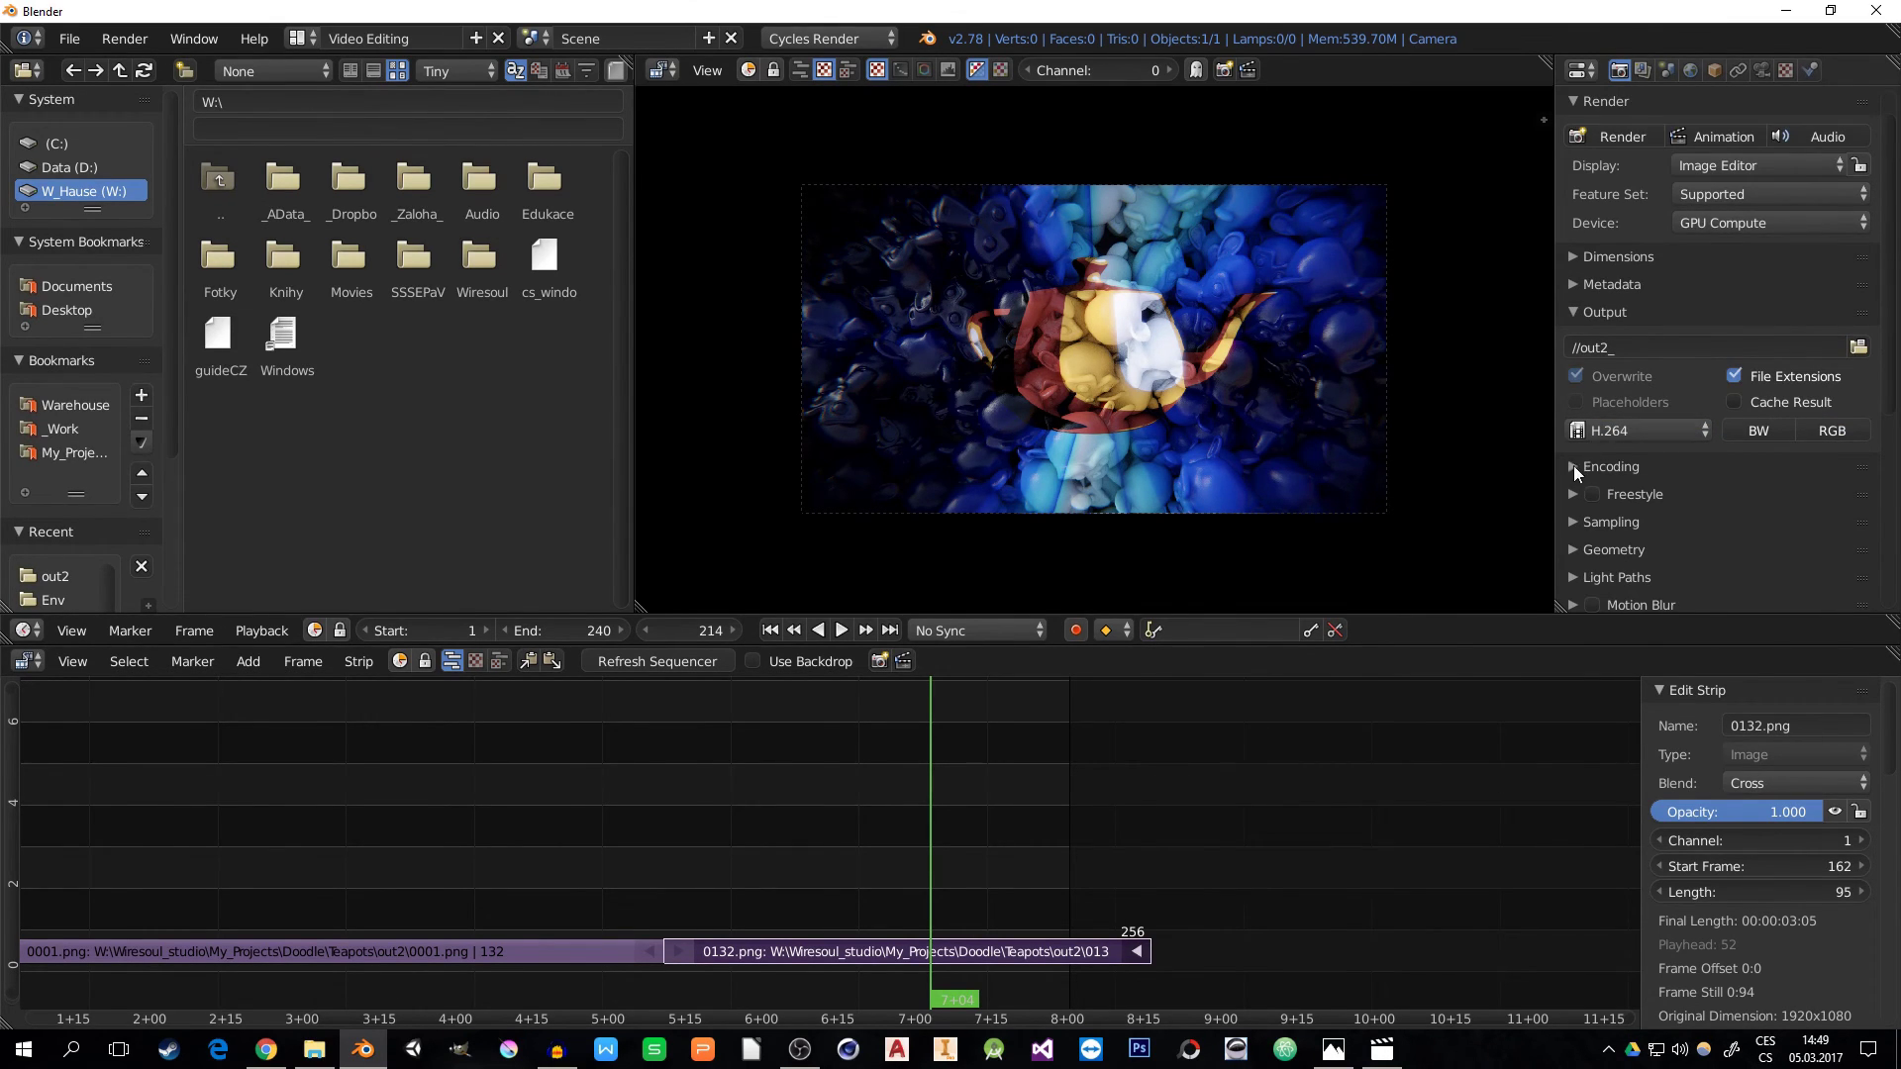
click(1574, 467)
click(1677, 534)
click(1672, 452)
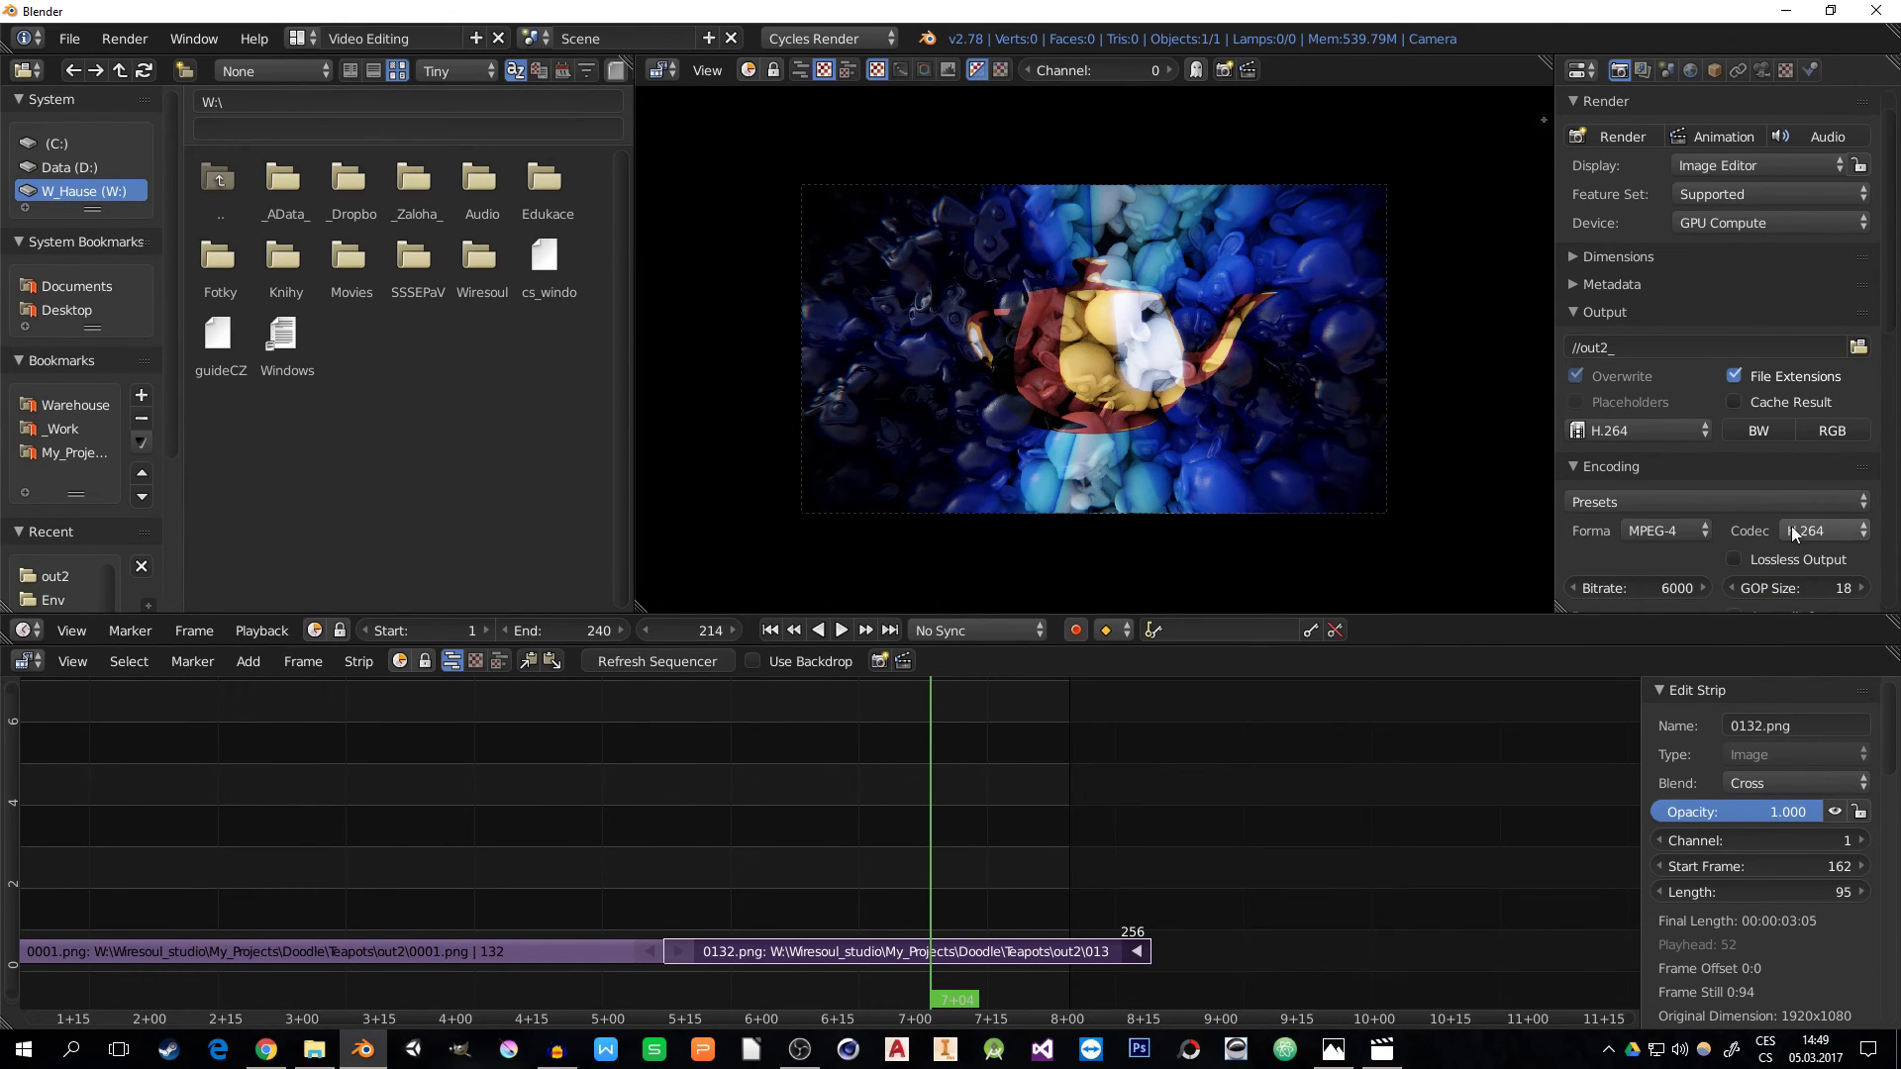
- Set the encoding GOP size to 9
scroll(1752, 529, down, 3)
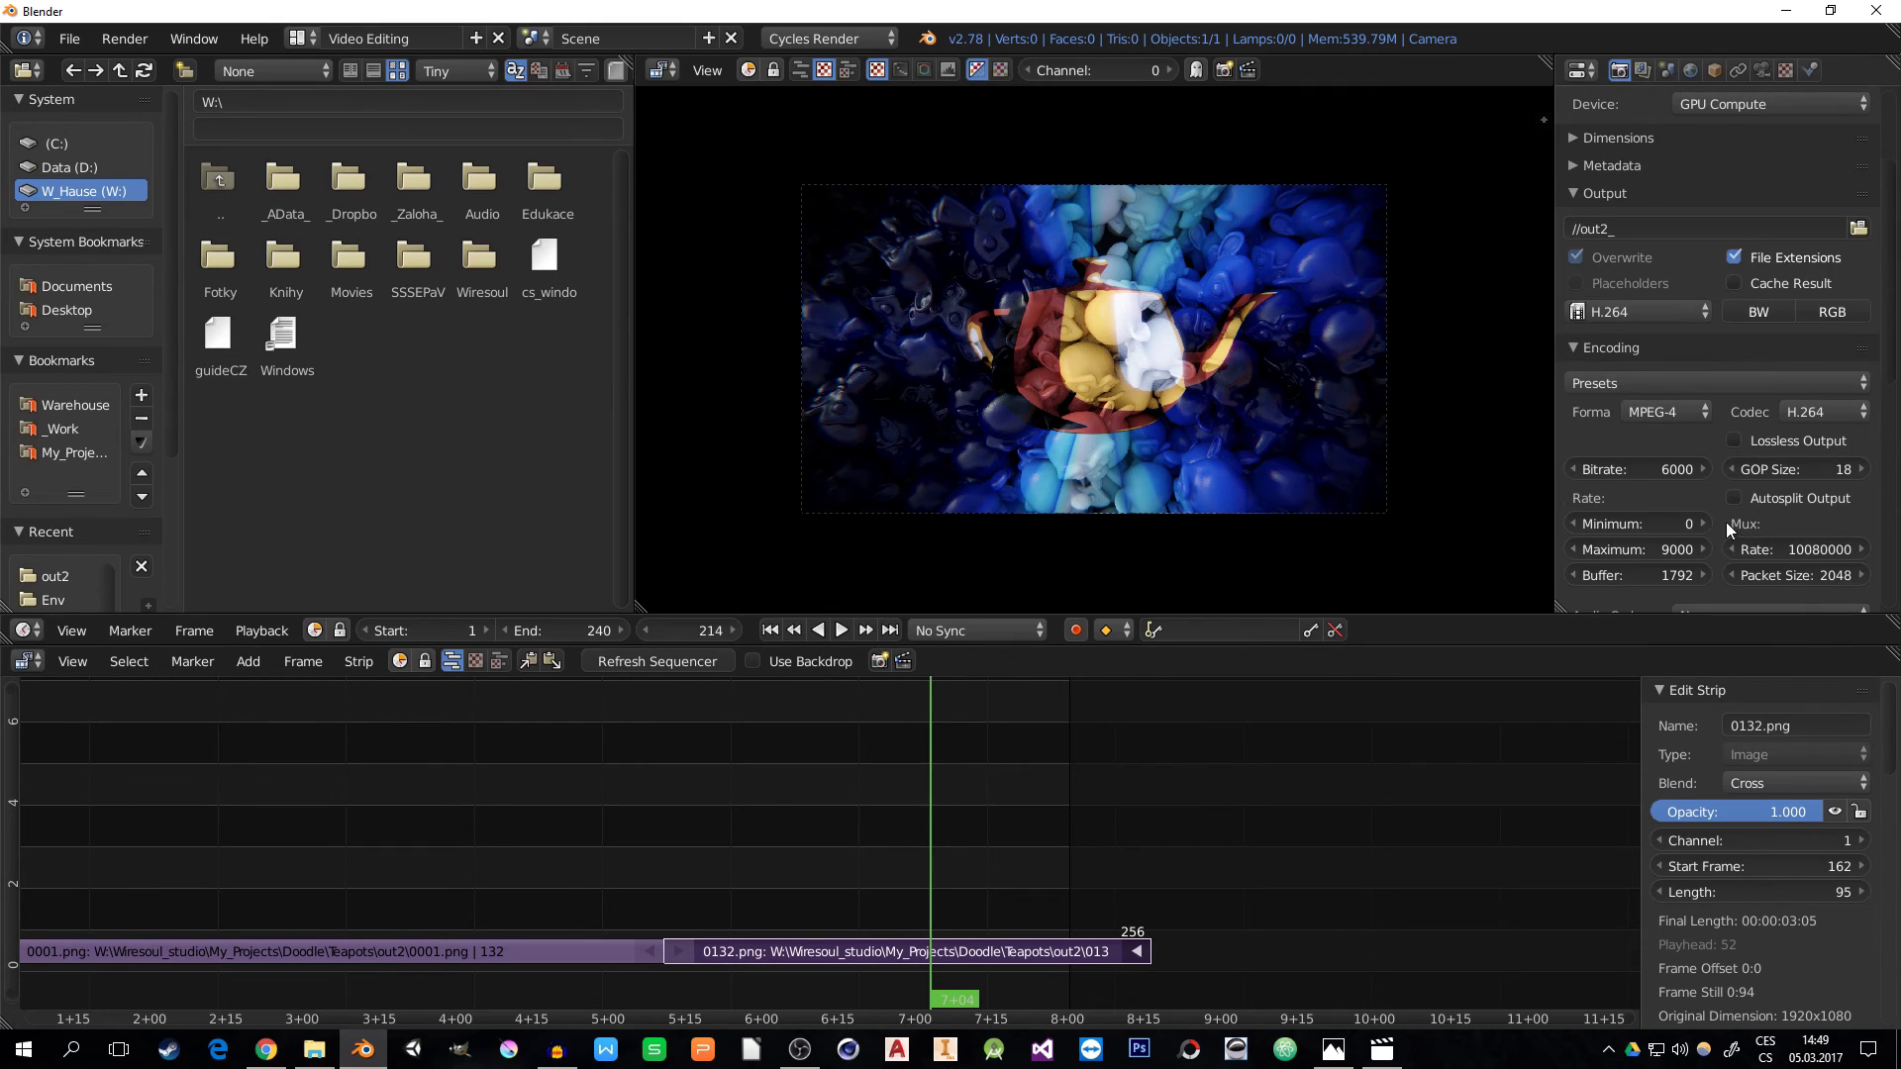
click(1792, 469)
text(9)
key(Return)
- Set the encoding bitrate to 18000 and the maximum rate to 24000, and collapse the encoding settings
click(1671, 475)
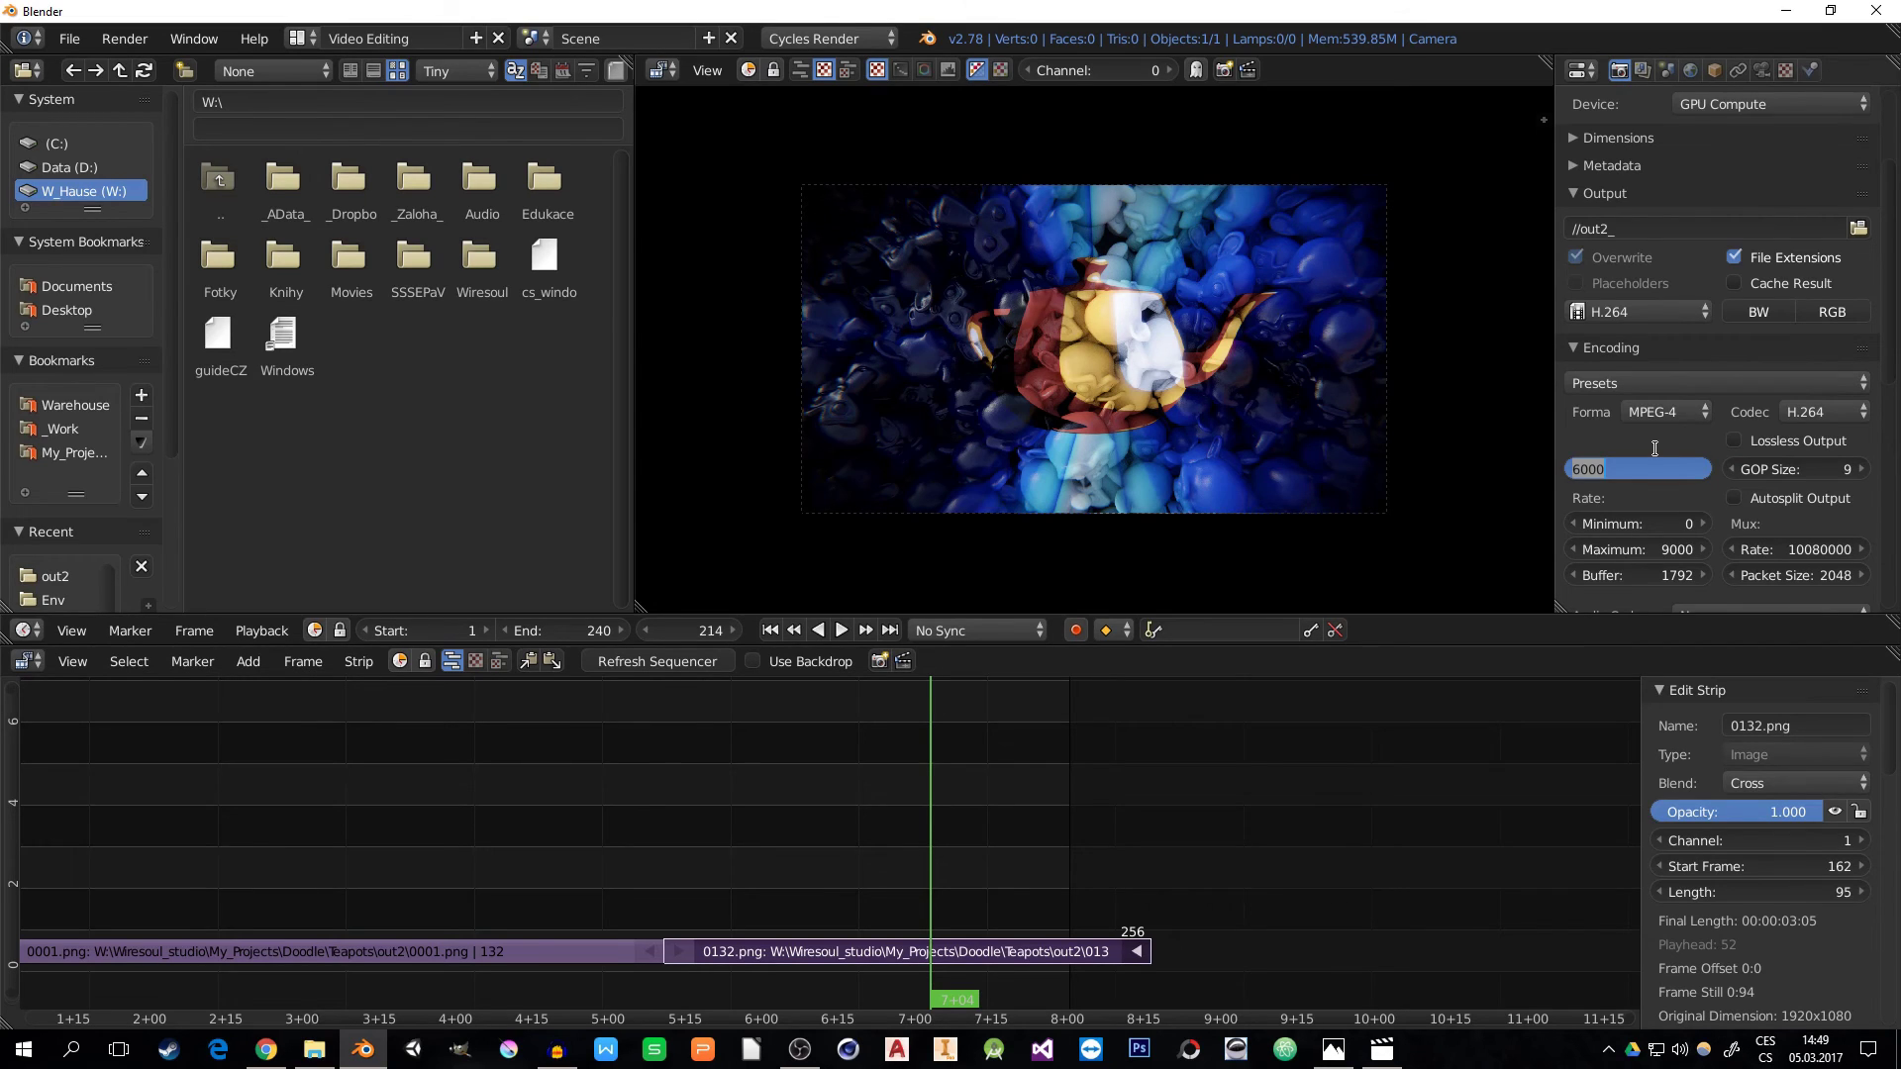
text(18000)
key(Return)
click(1653, 551)
text(24000)
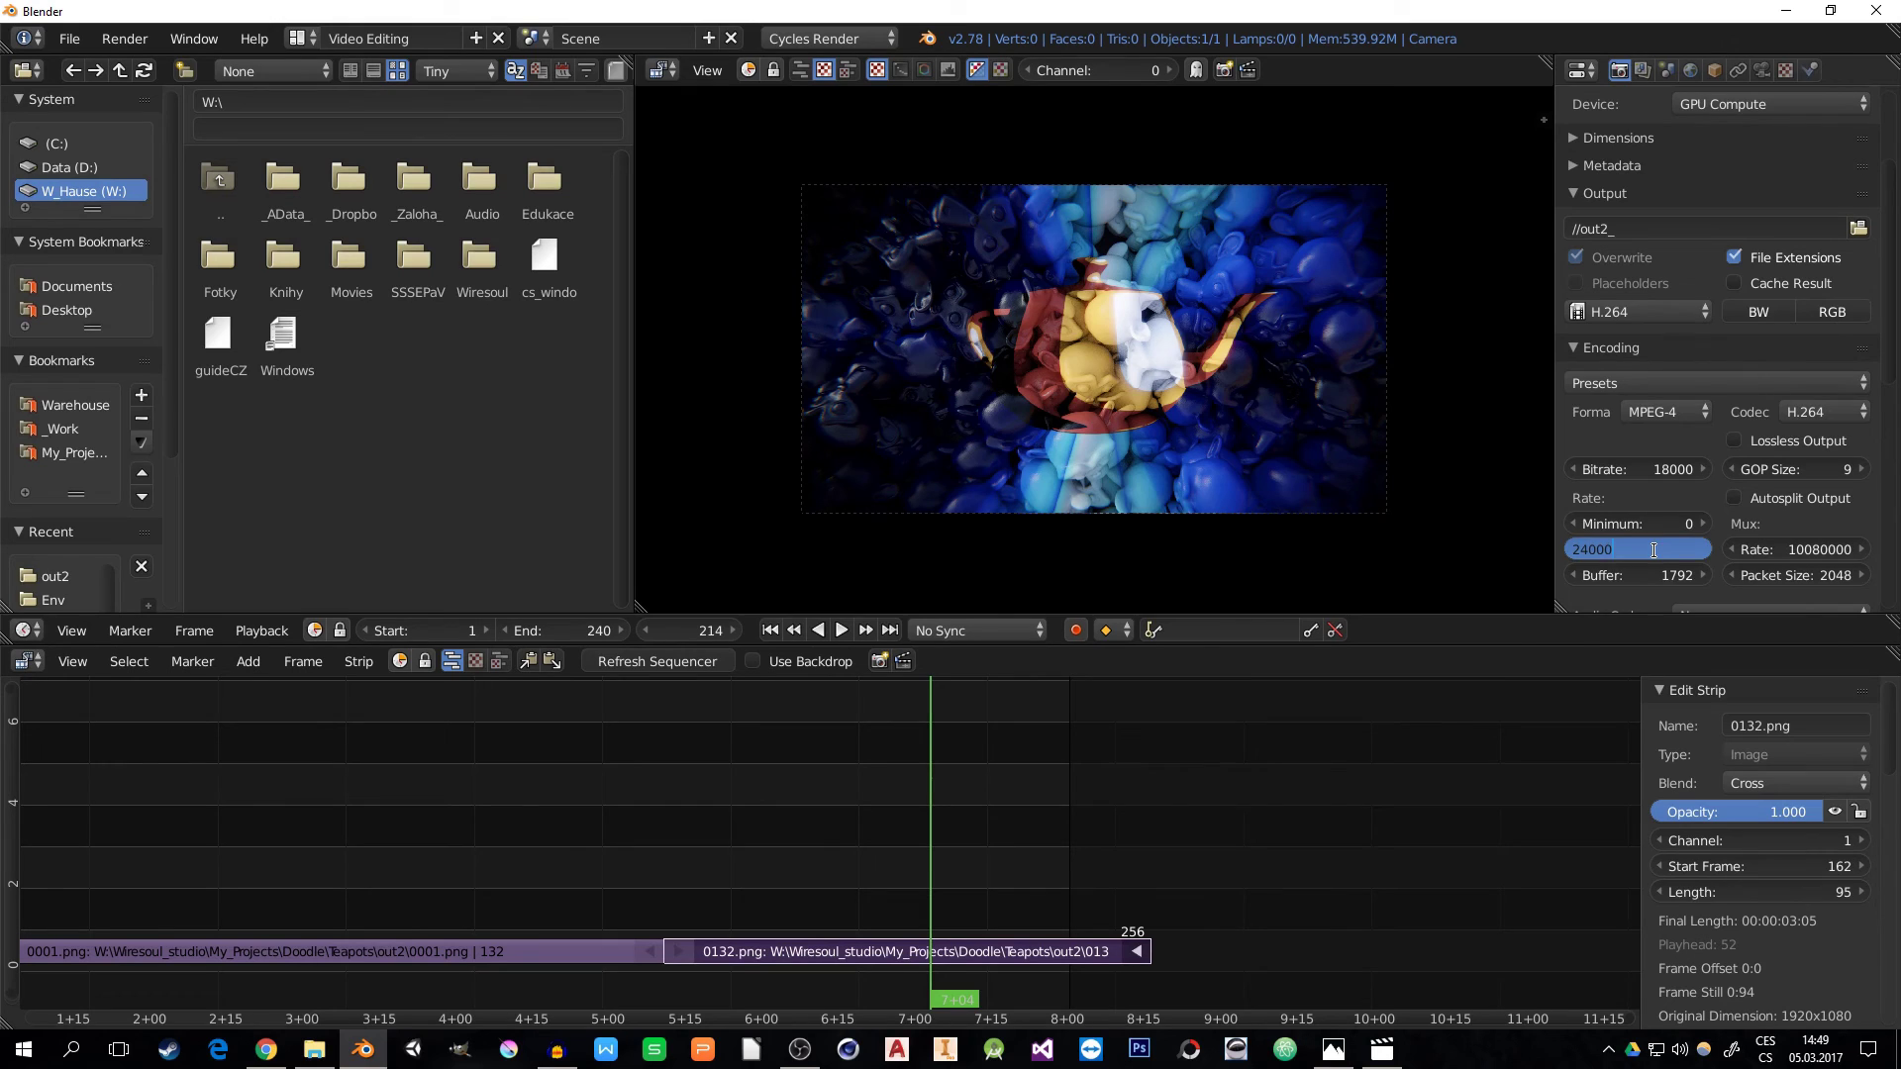
key(Return)
scroll(1672, 495, down, 3)
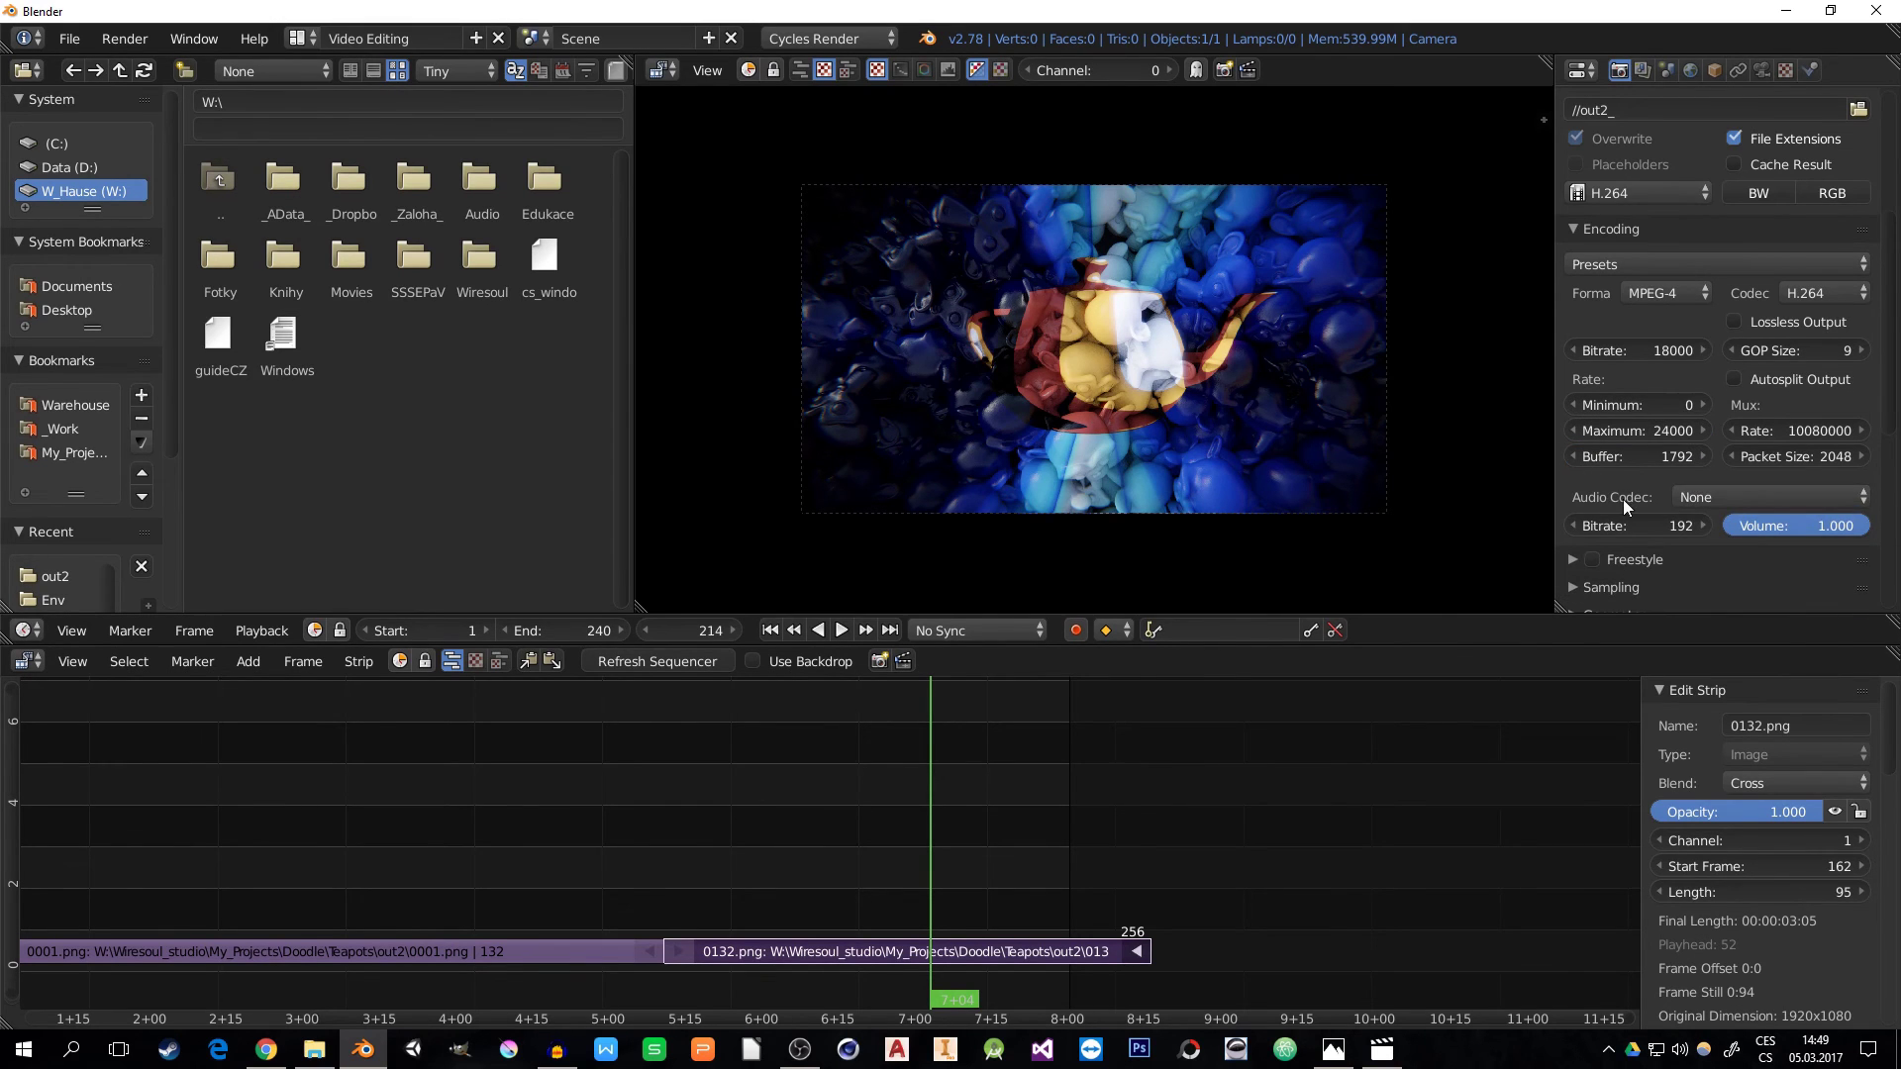
middle_drag(566, 888, 687, 871)
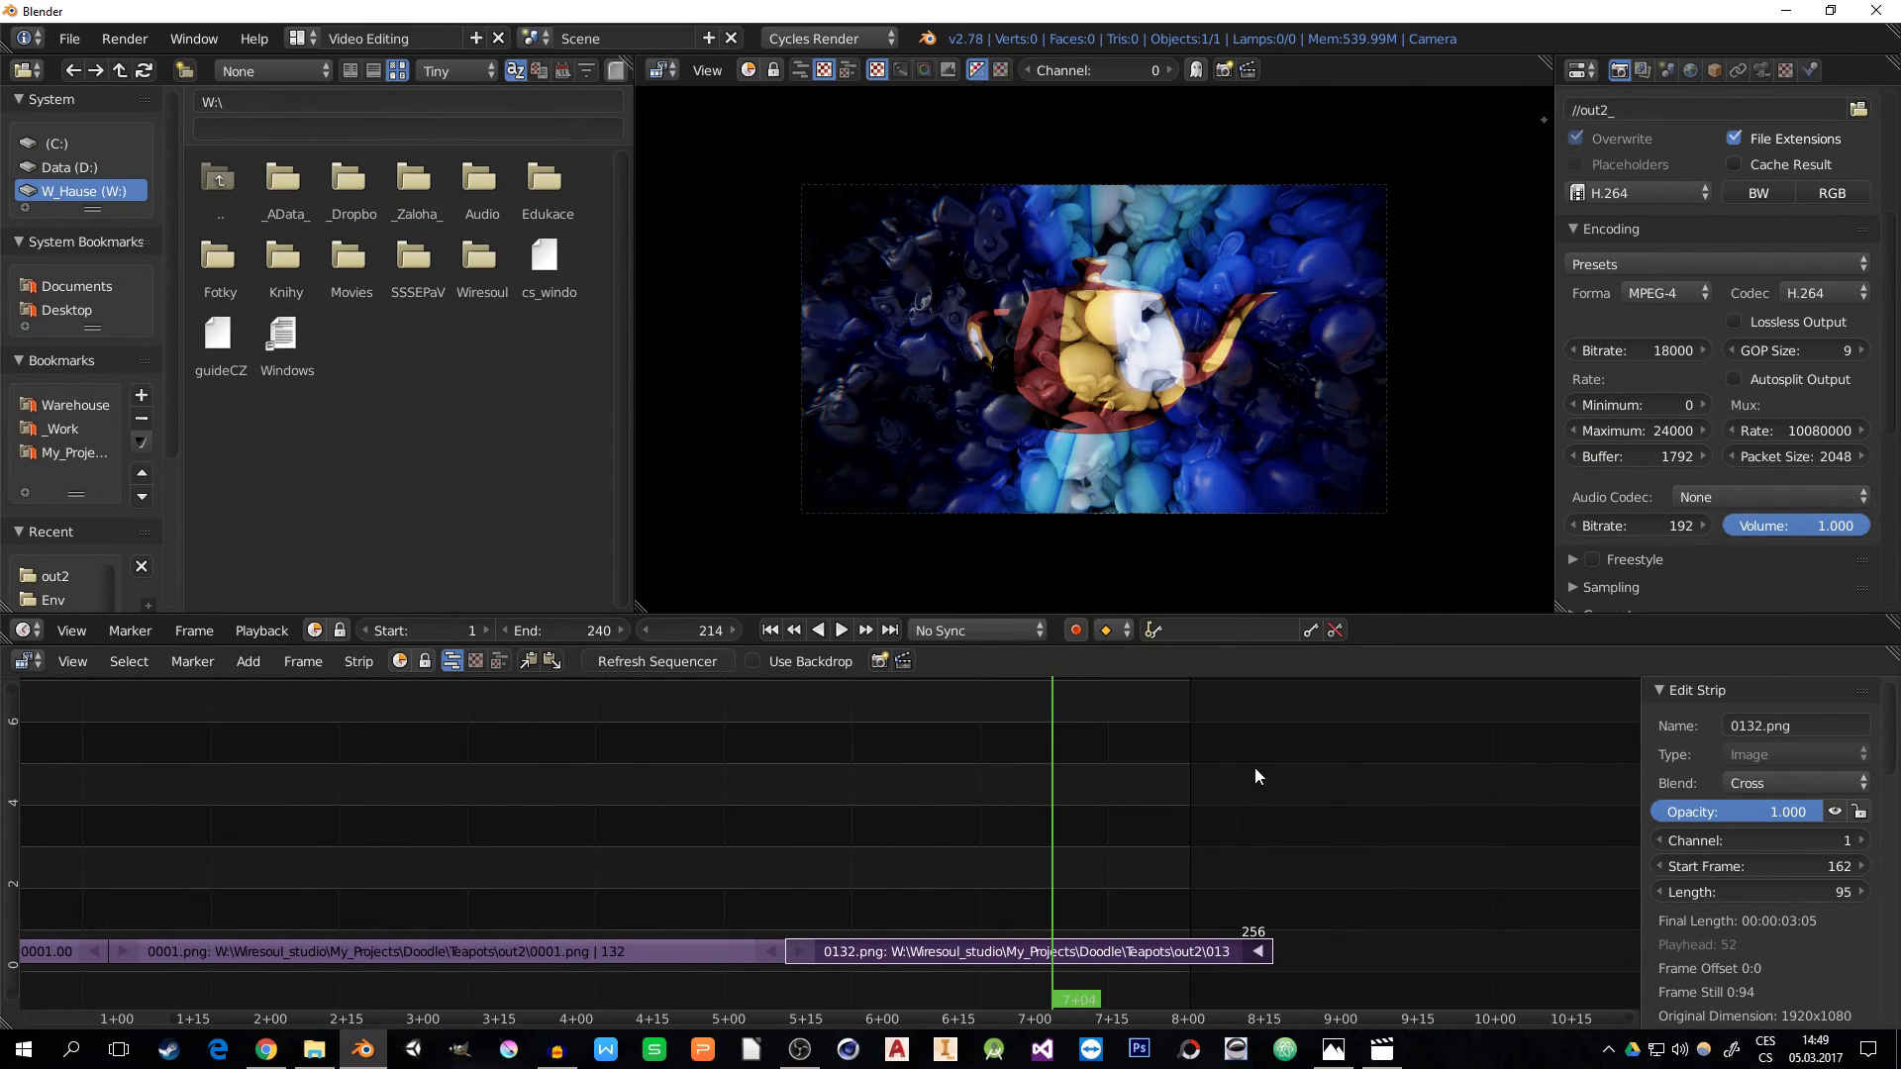
click(1572, 228)
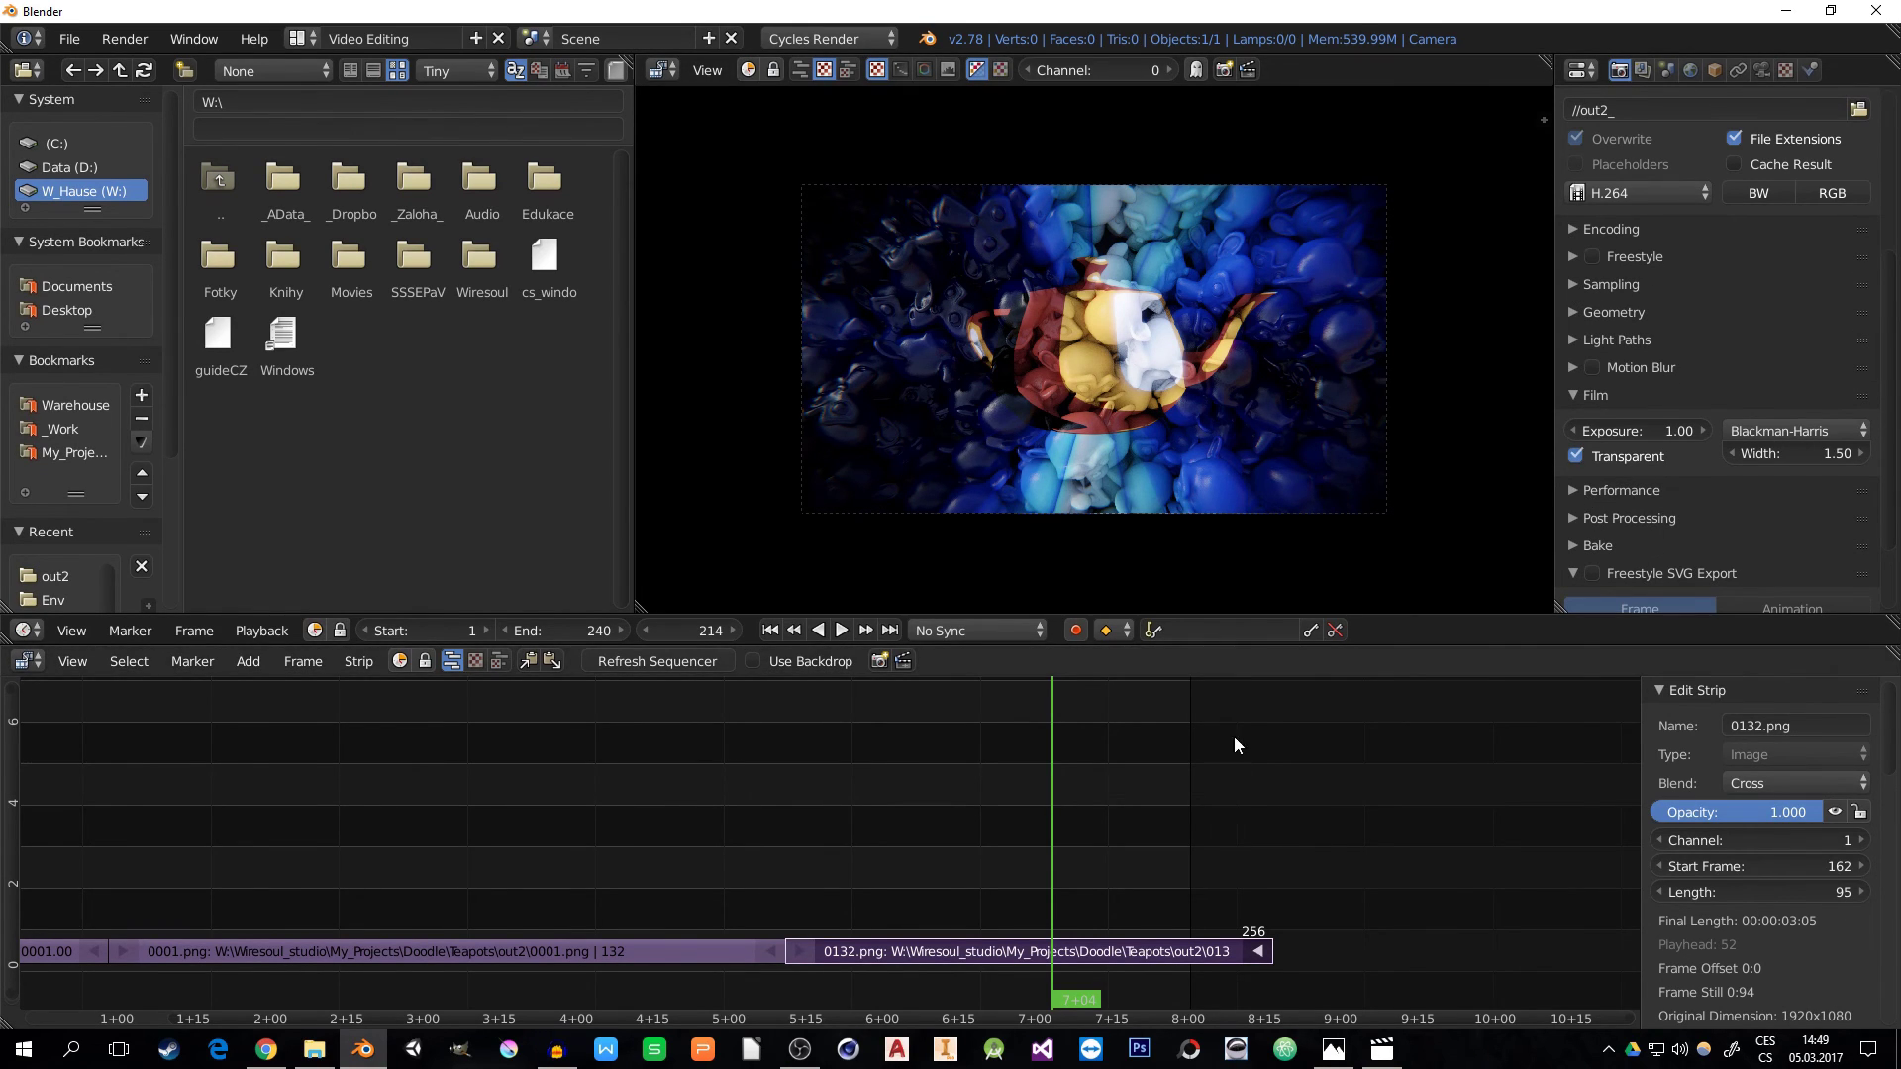
- Turn off the transparent film background and lower the render sample count in the sampling settings
click(1574, 455)
click(1575, 395)
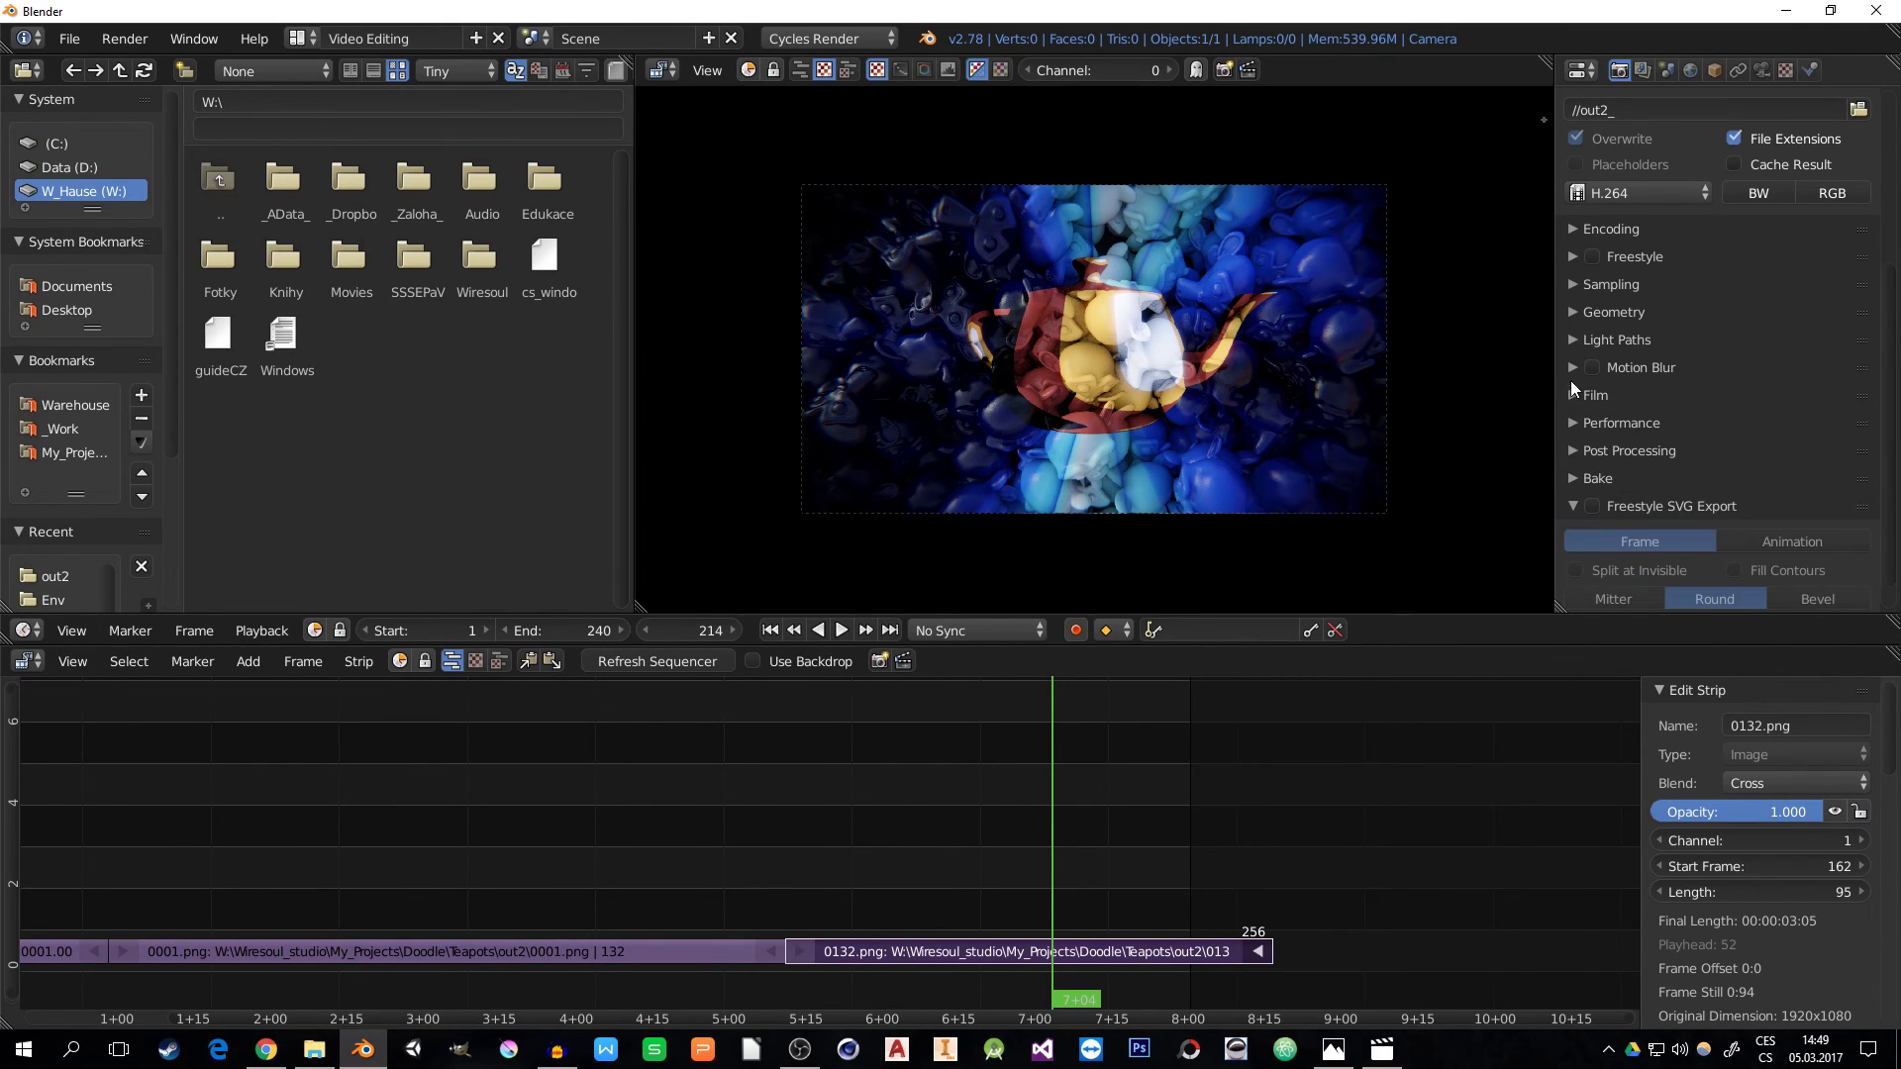
click(1567, 285)
click(1638, 347)
click(1623, 296)
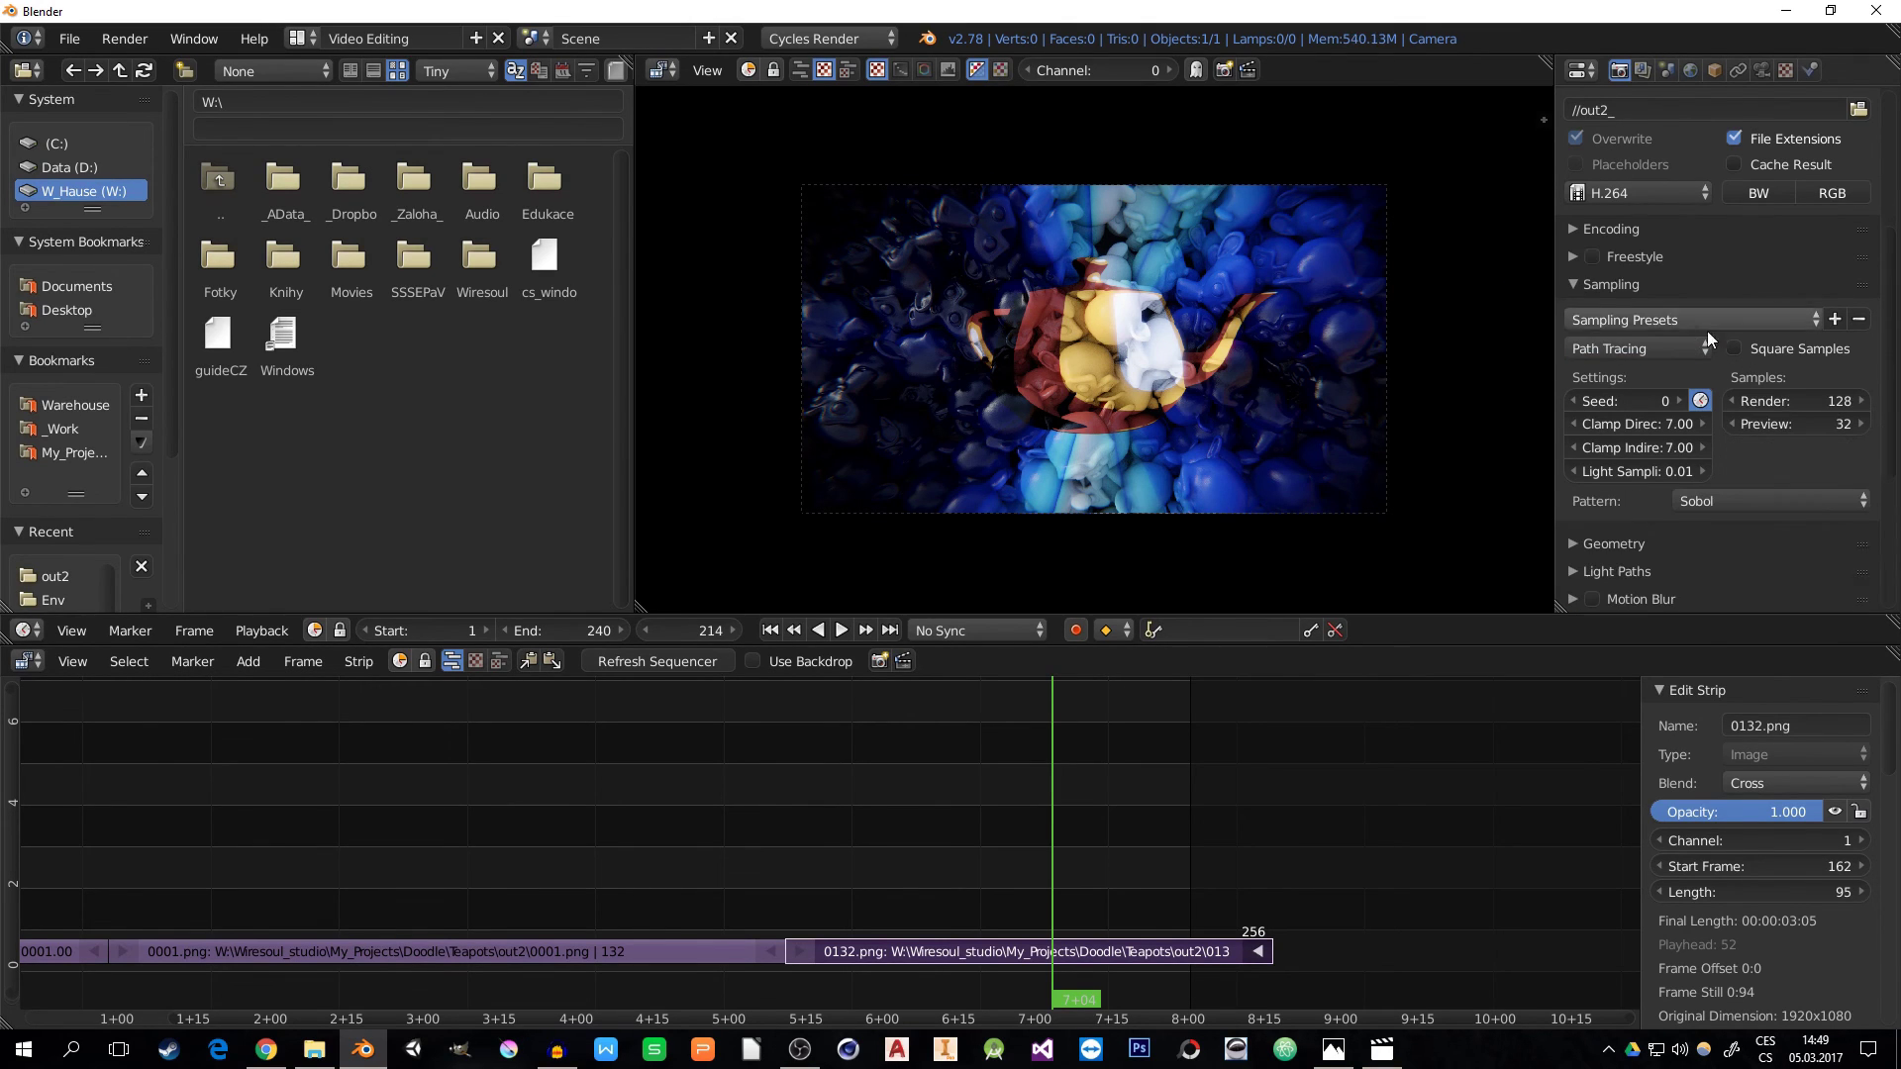
drag(1794, 401, 1737, 401)
click(1578, 285)
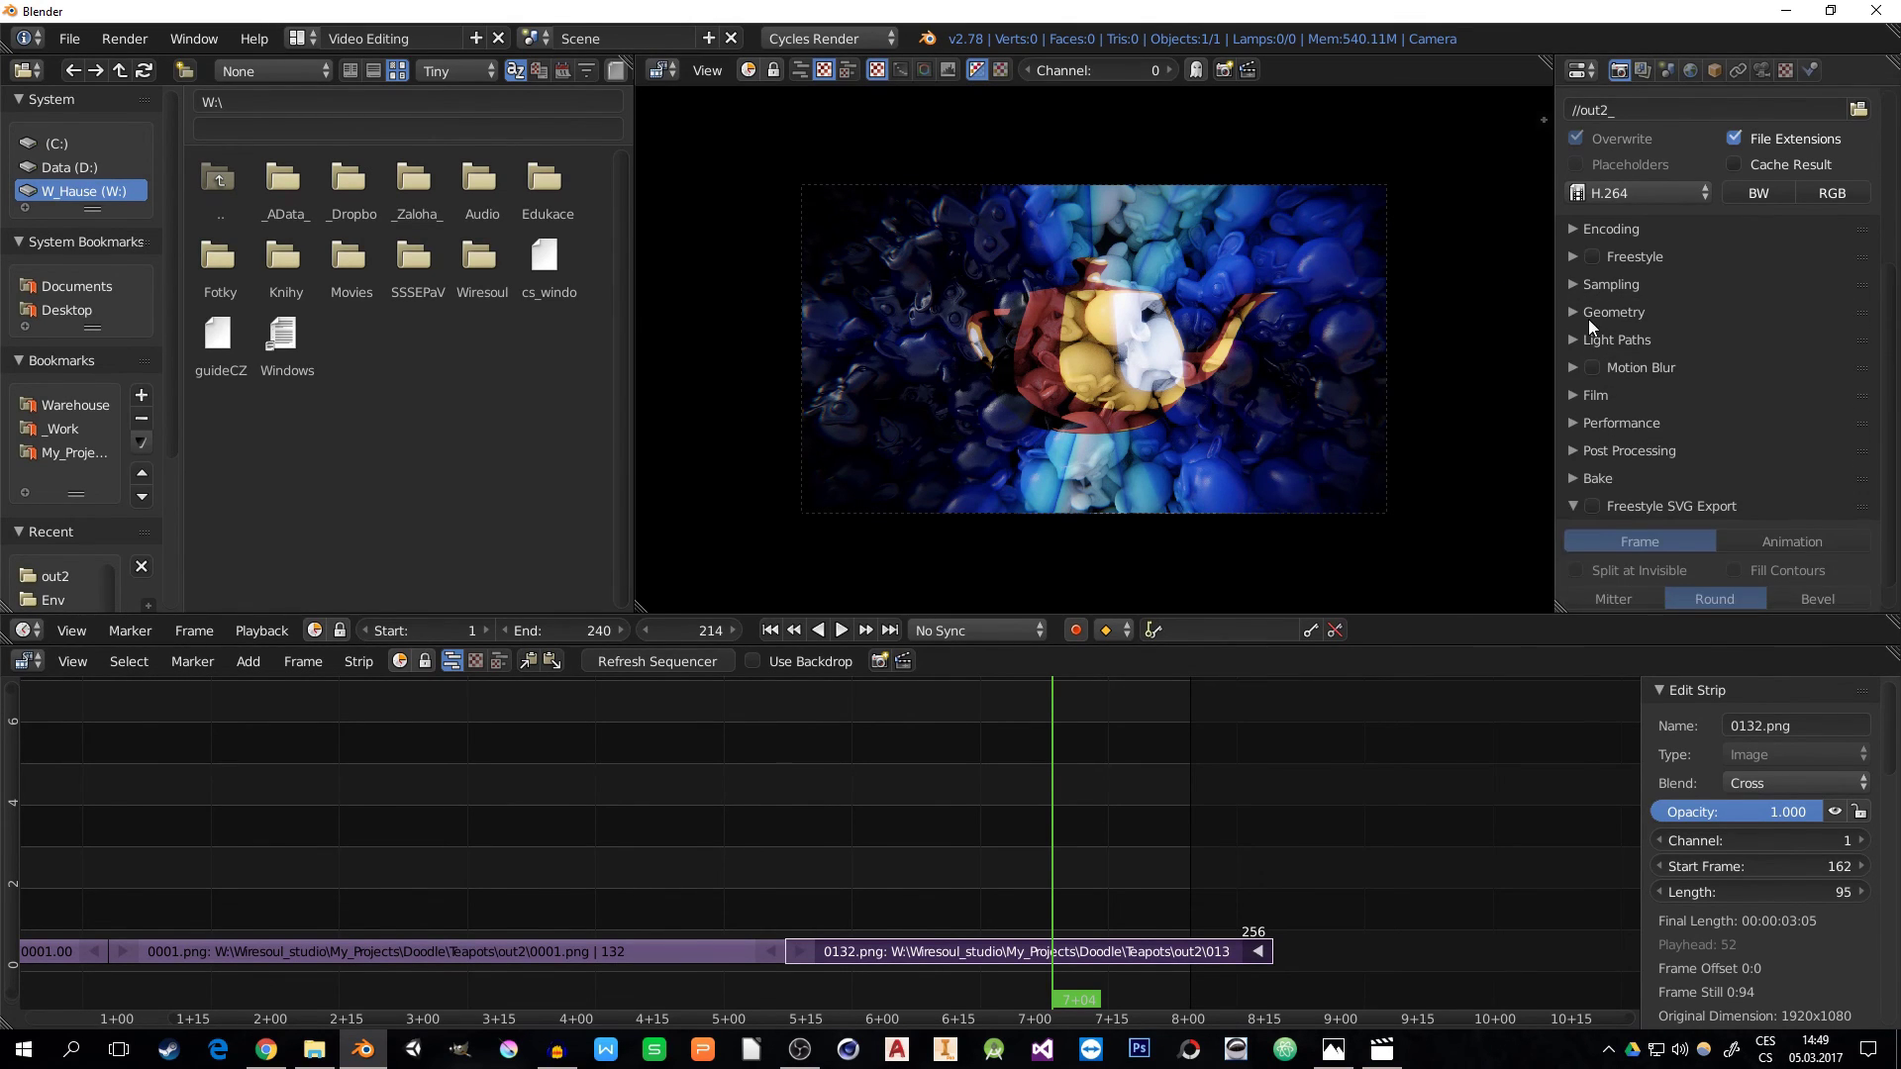
- Set the light paths' minimum and maximum transparency and maximum bounces to 0, and turn off shadows
click(1574, 338)
double_click(1677, 426)
text(0)
key(Return)
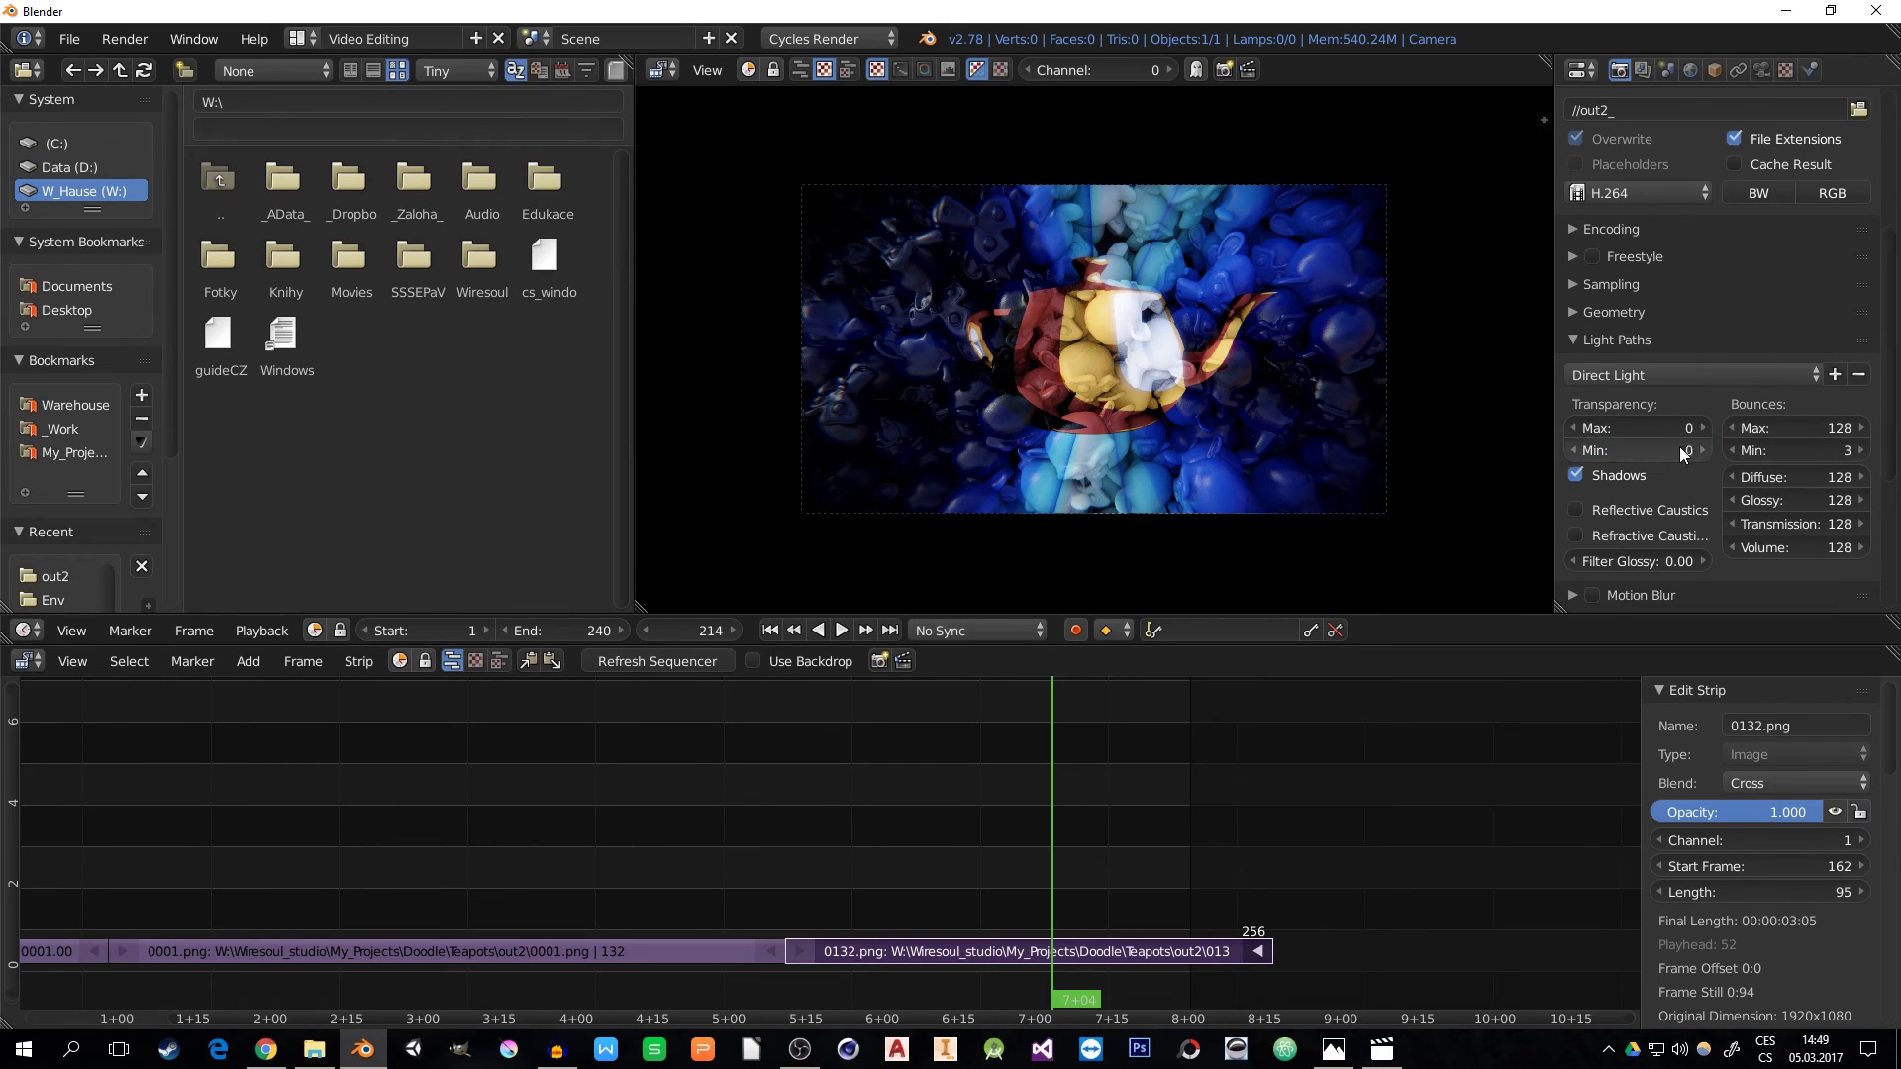
drag(1555, 474, 1554, 475)
click(1592, 473)
drag(1815, 432, 1730, 433)
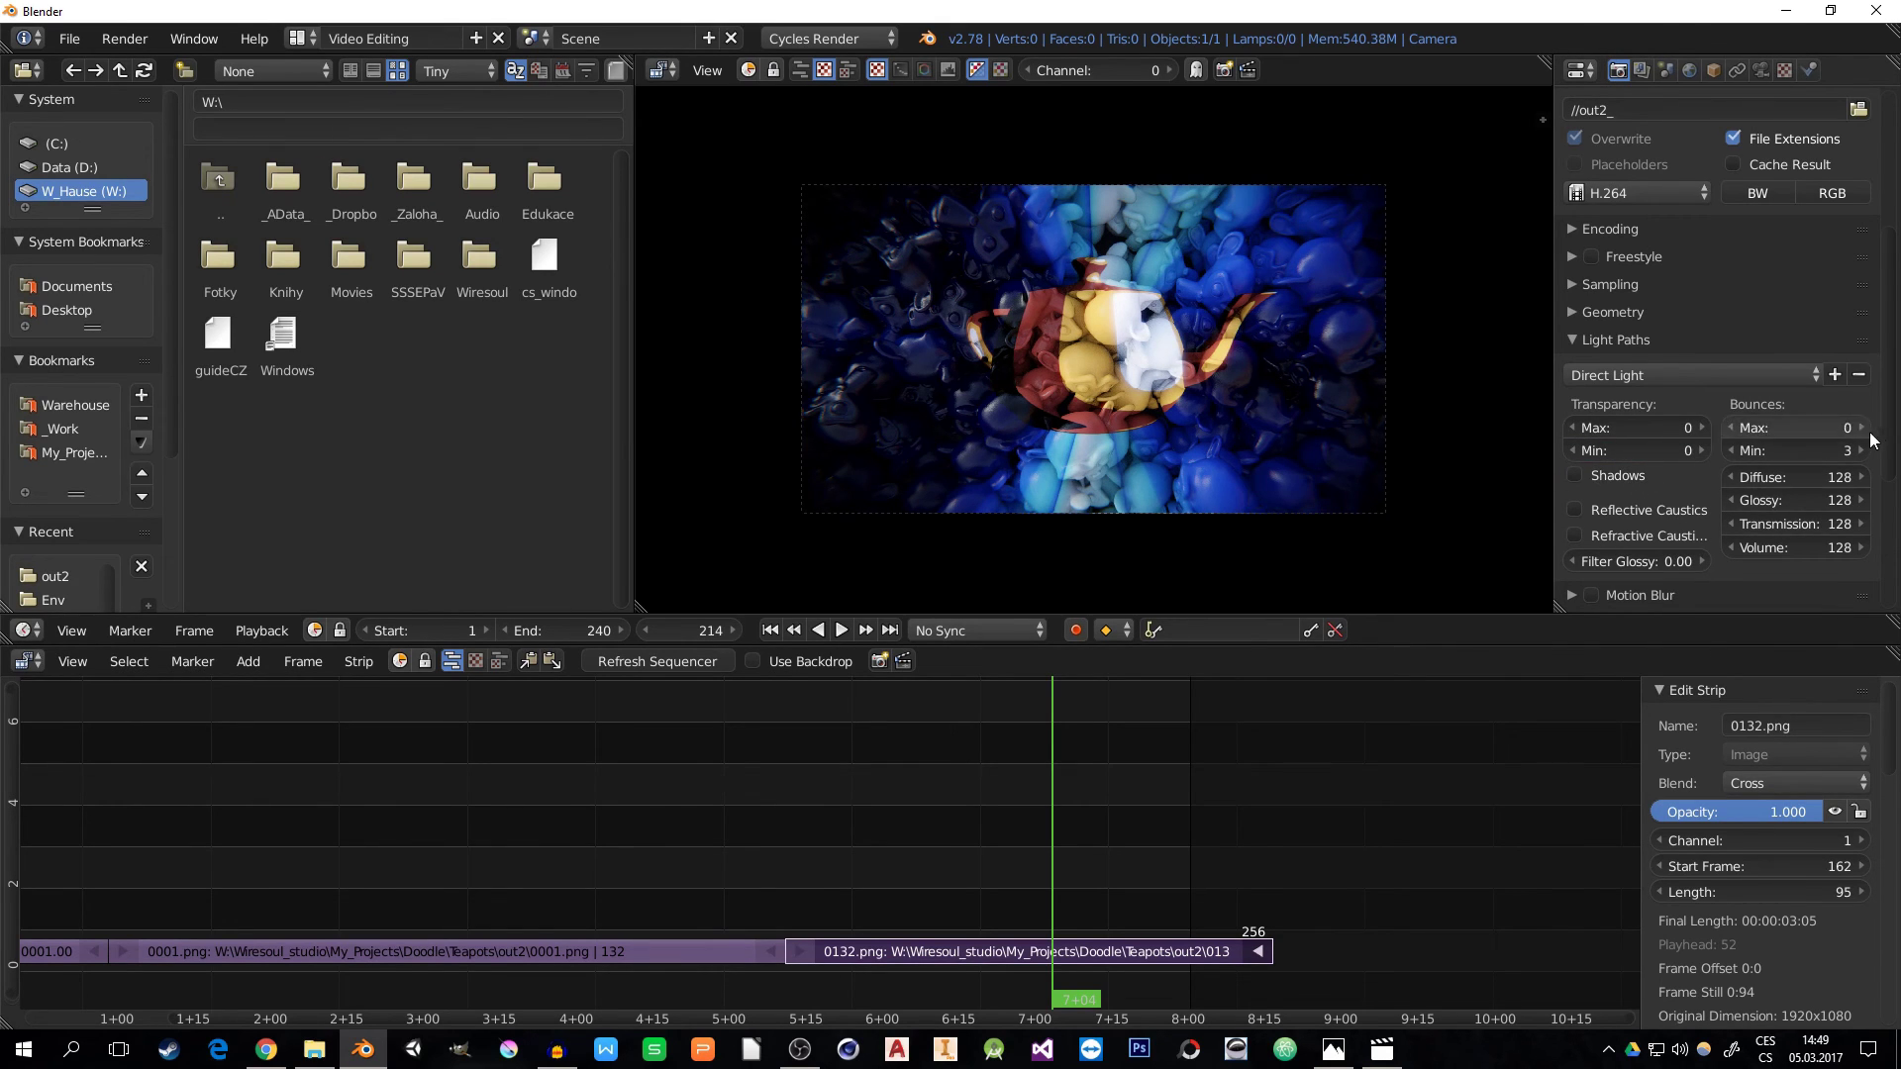
click(1568, 337)
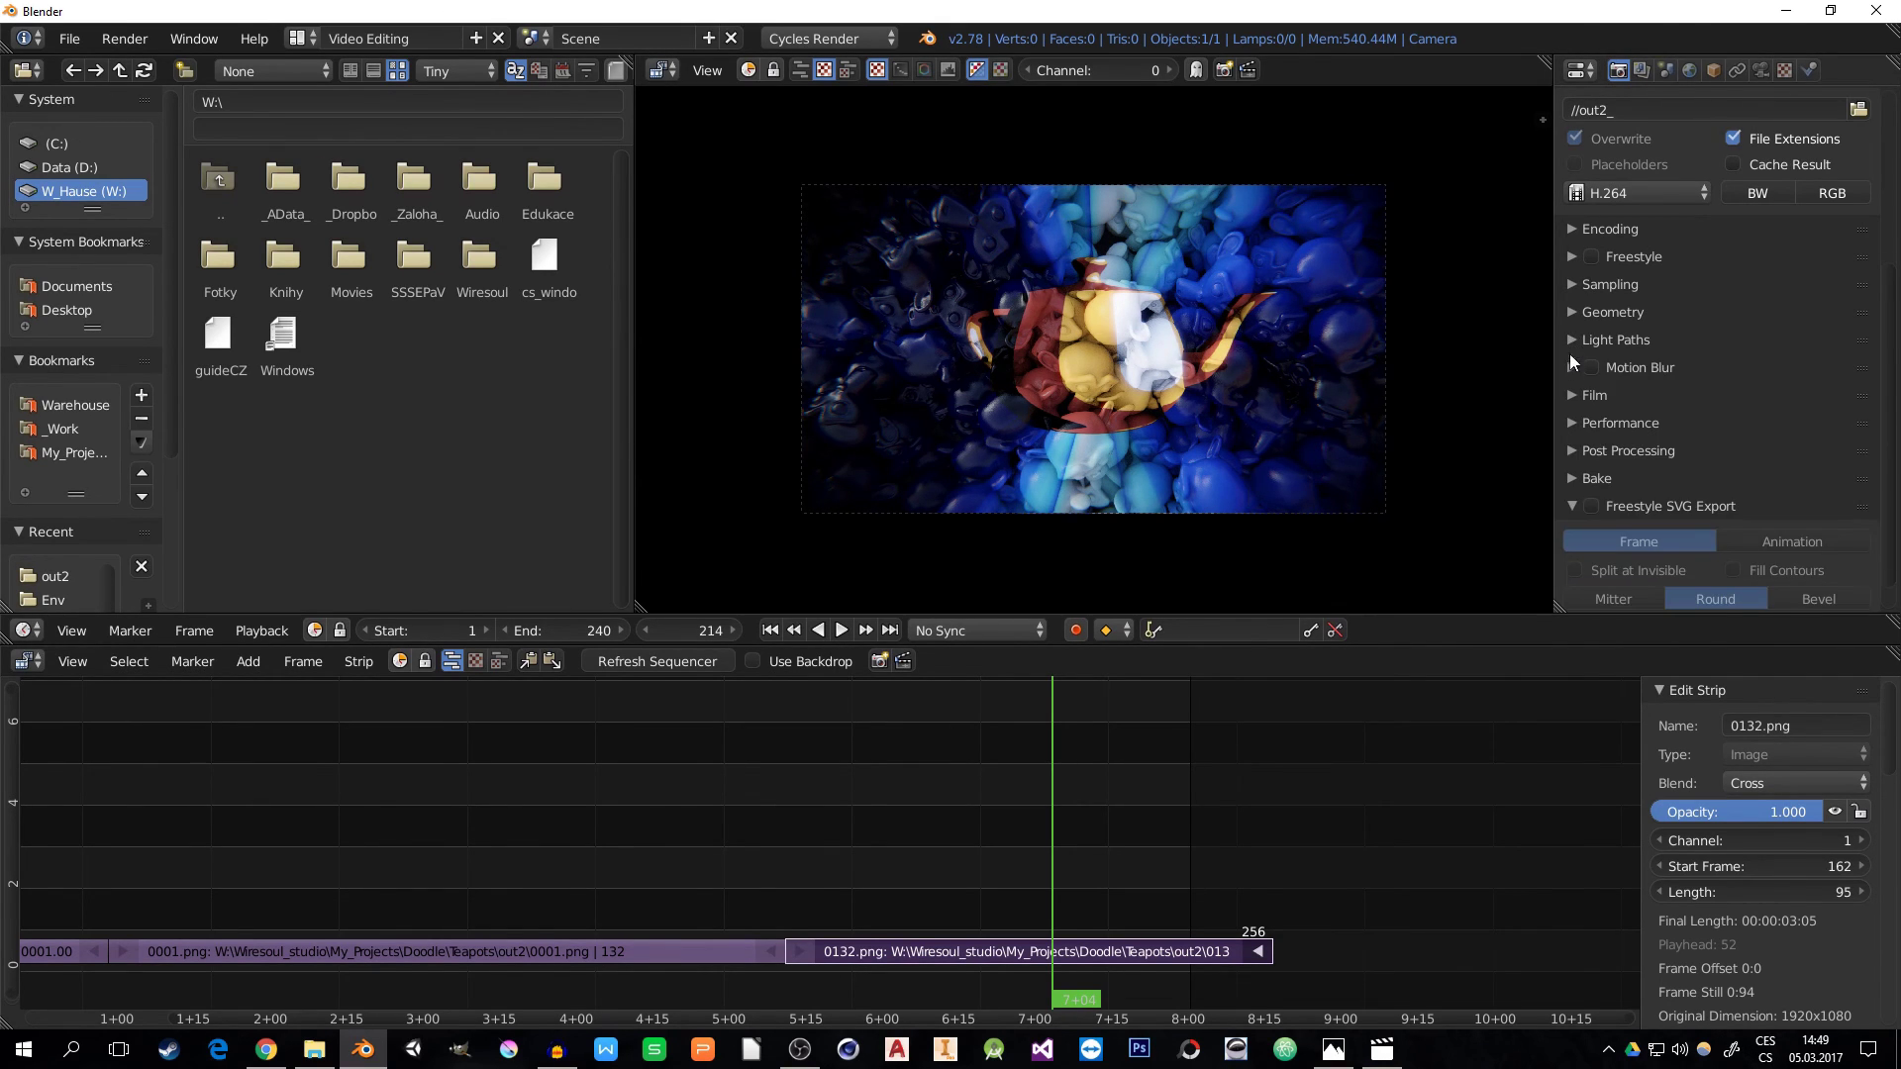
- Try to render the animation from the still unsaved project
scroll(1653, 490, down, 1)
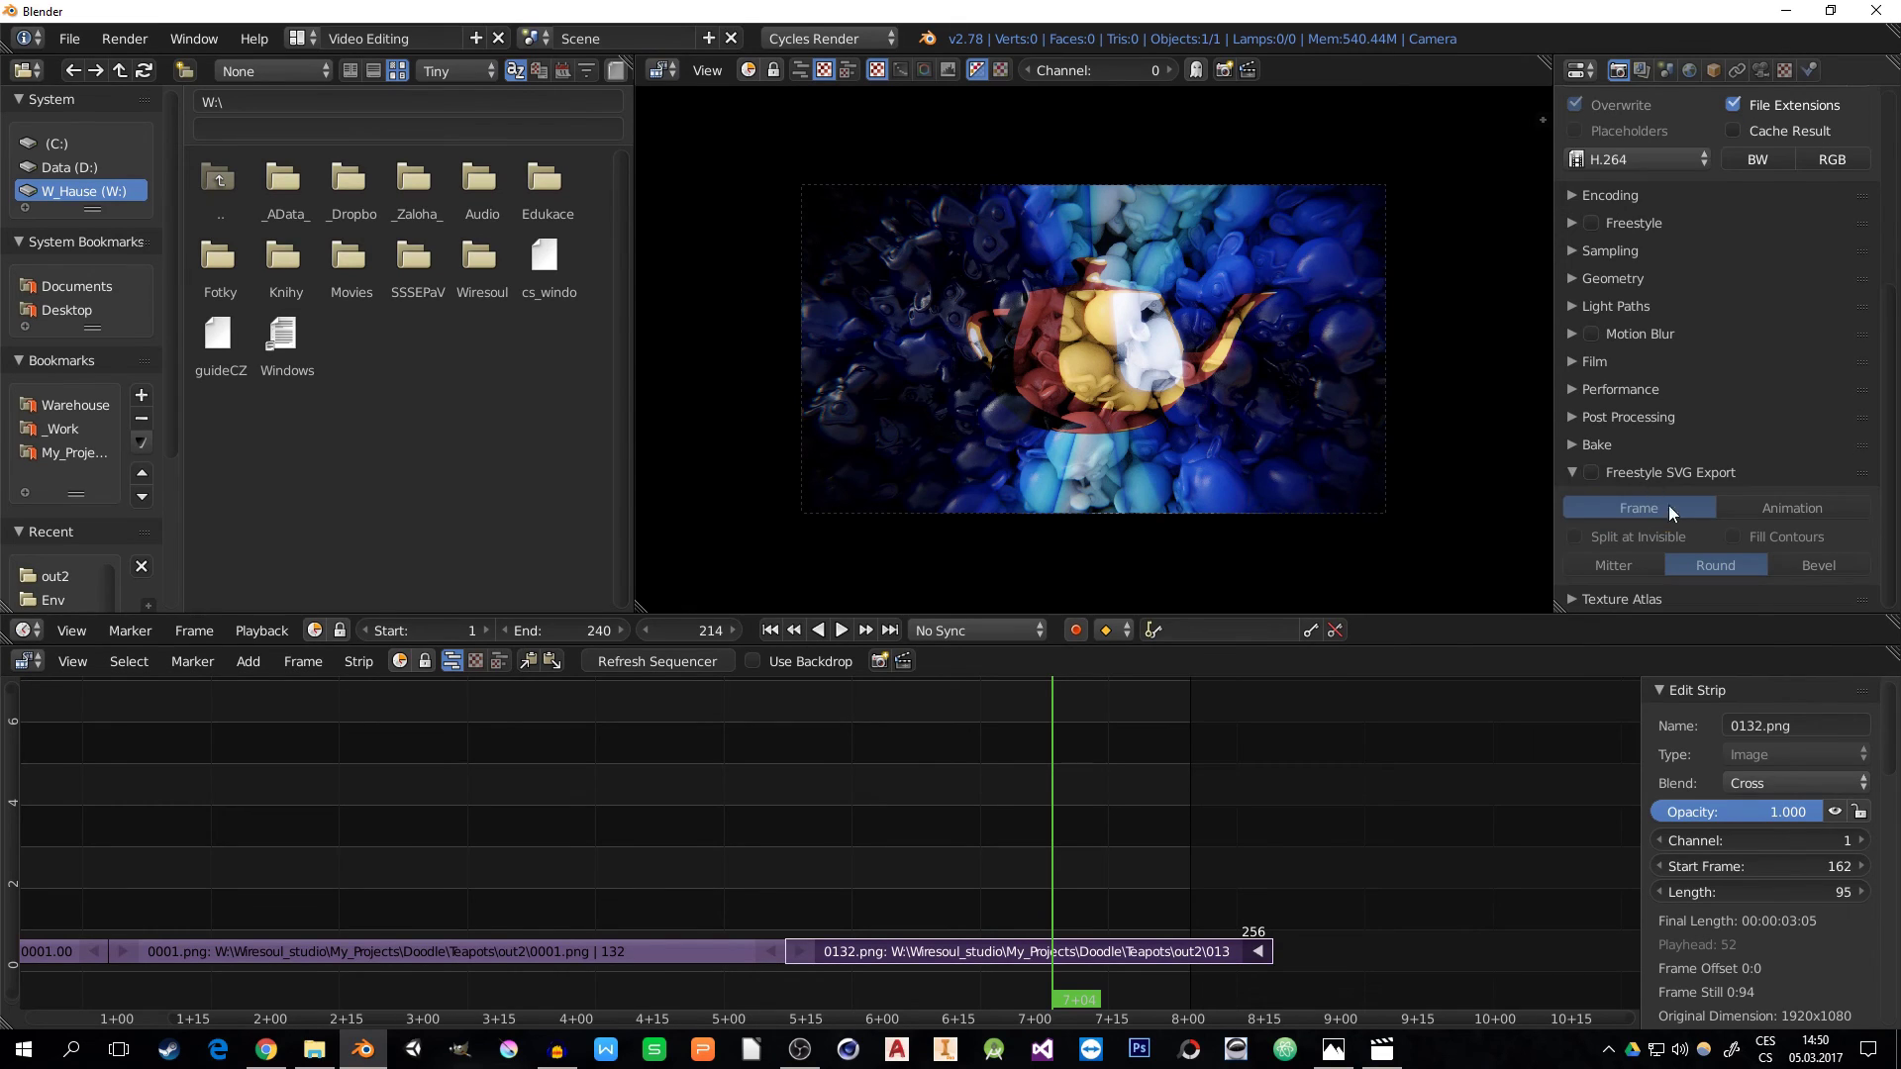
scroll(1578, 465, up, 9)
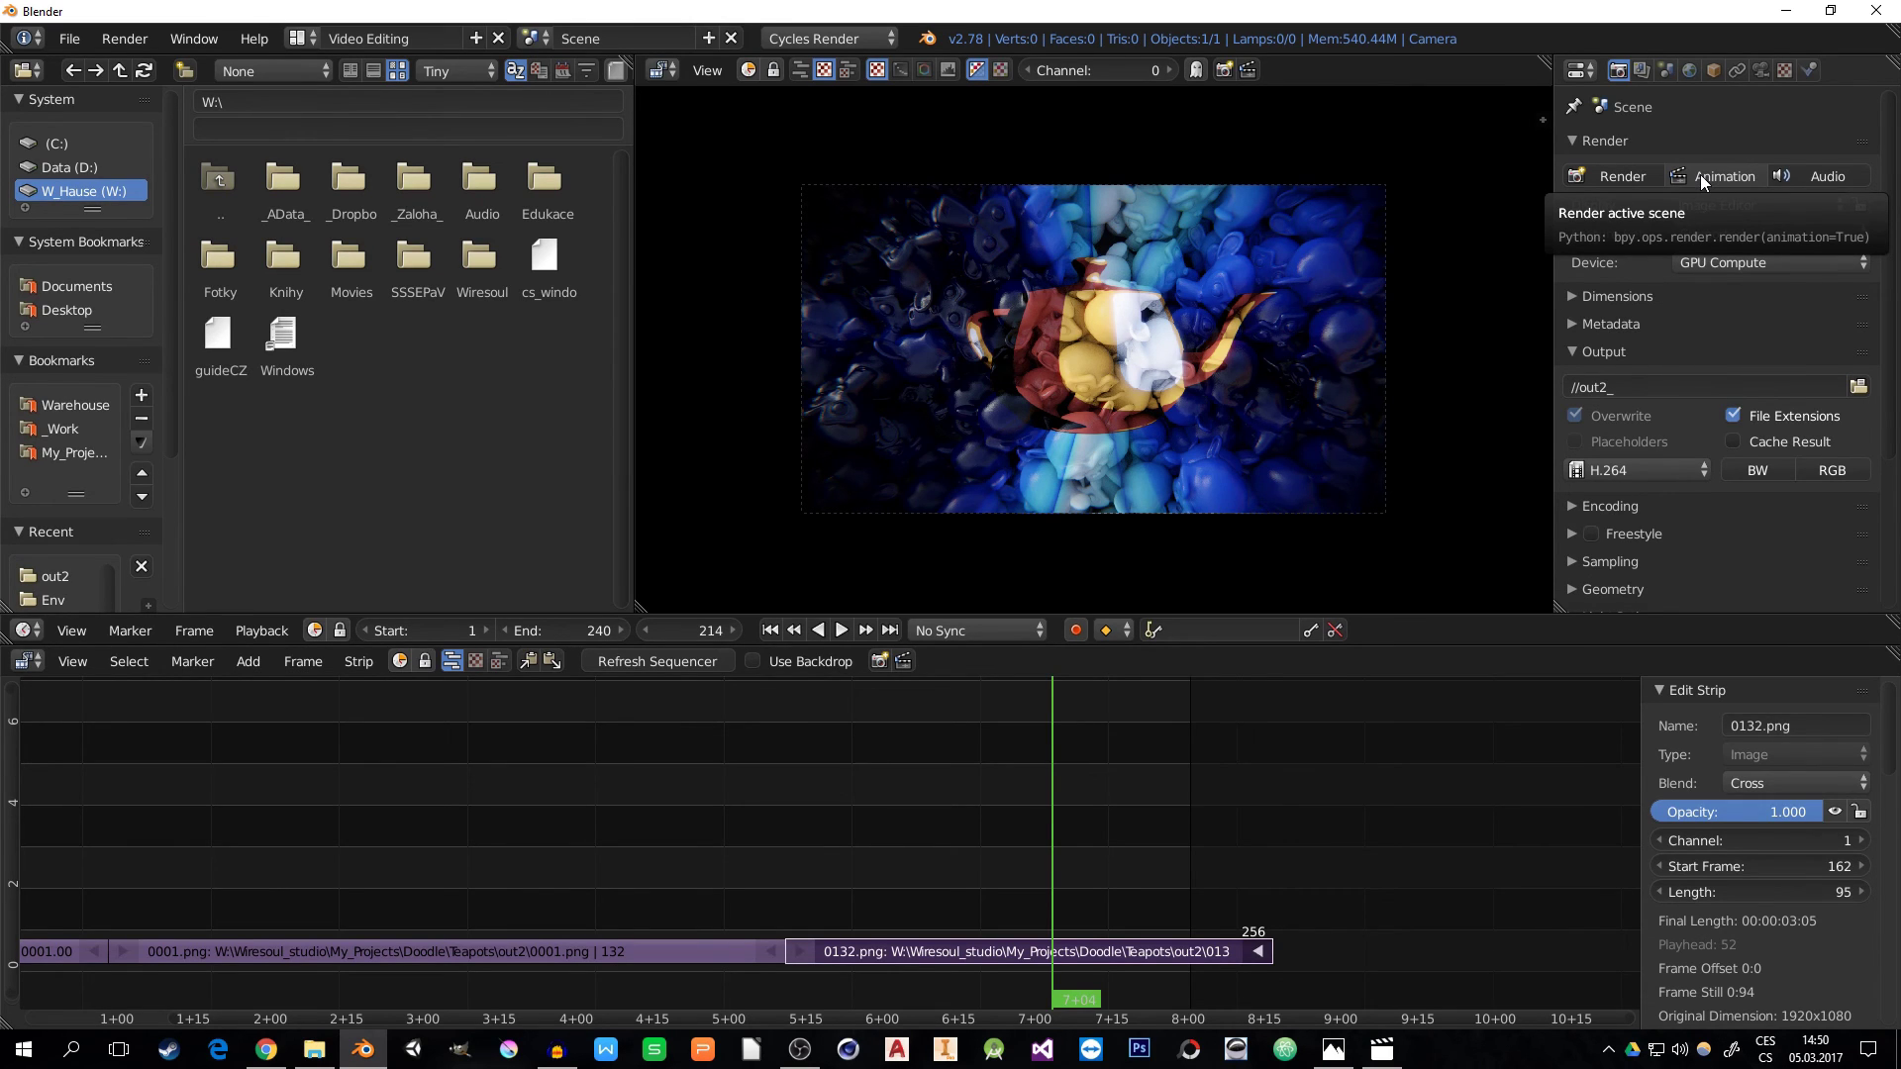
click(1701, 174)
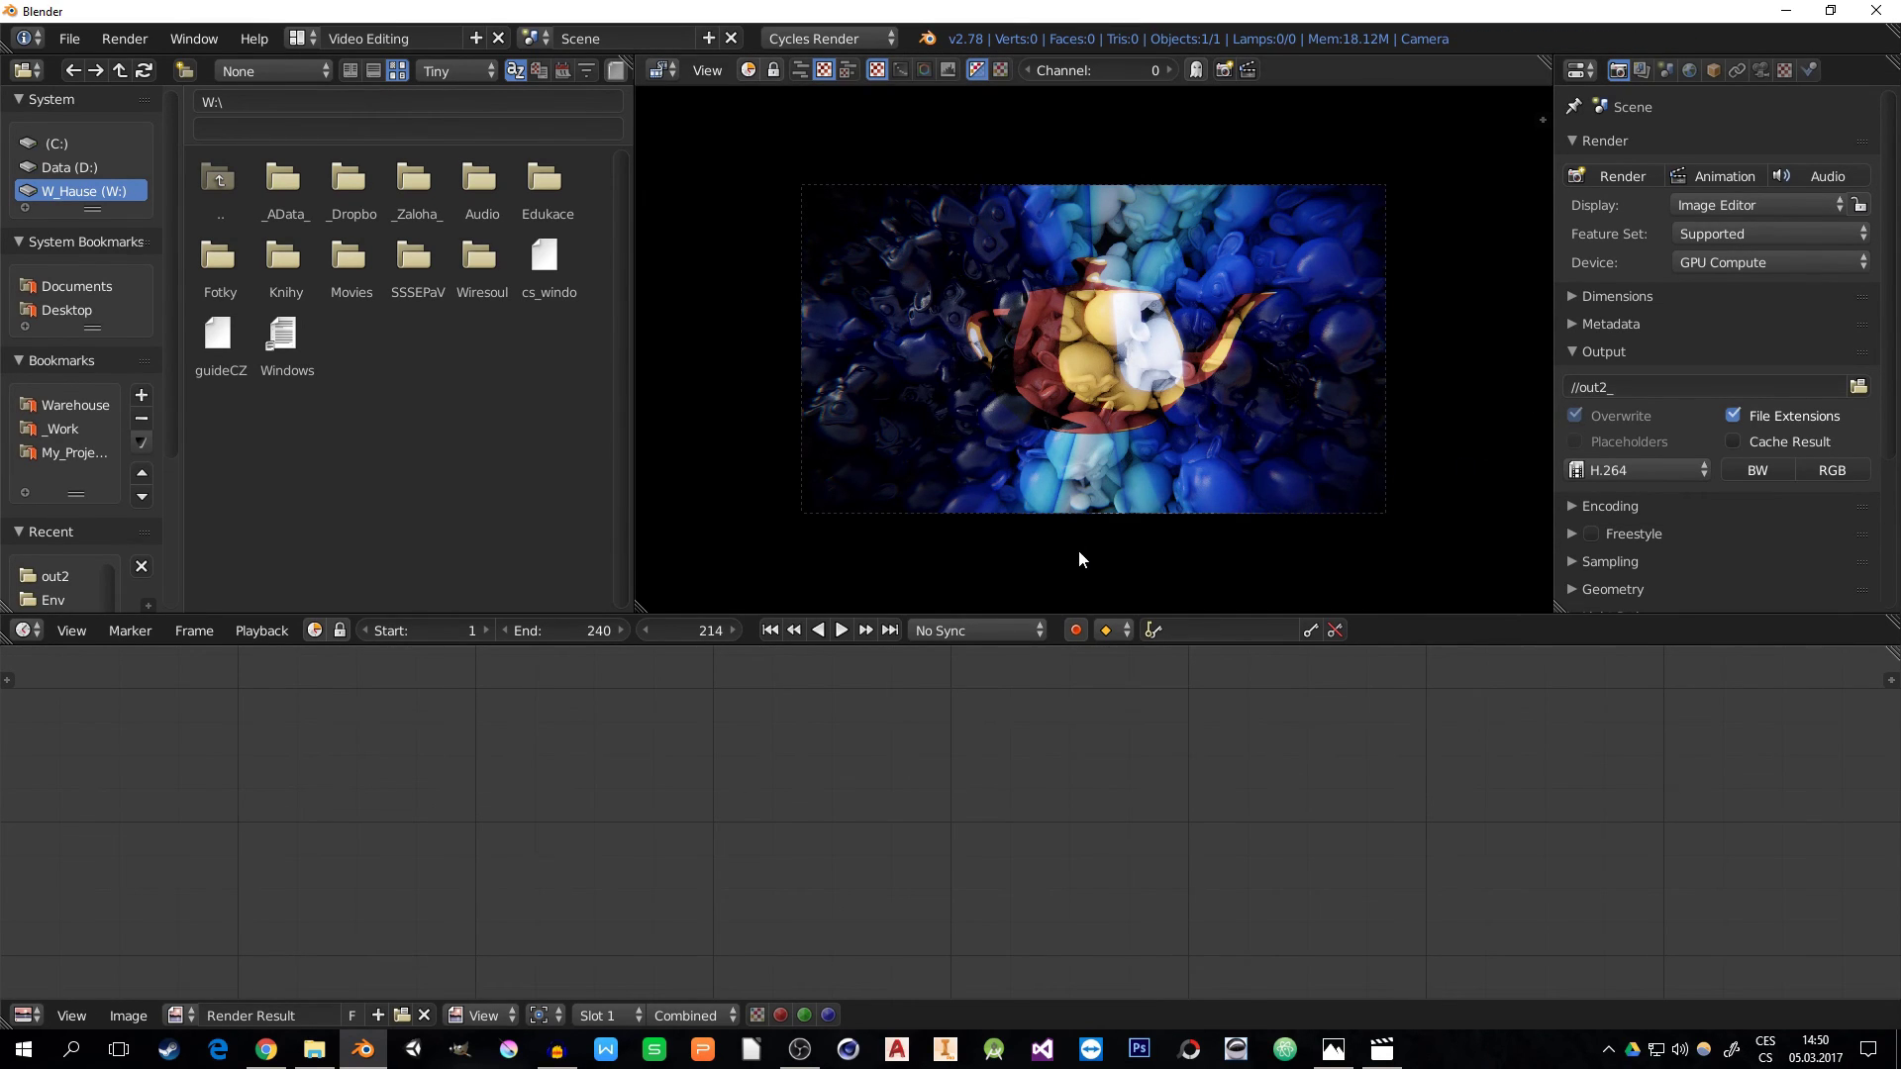
- Save the project as videoEdit.blend in the Teapots folder and render the animation
click(84, 46)
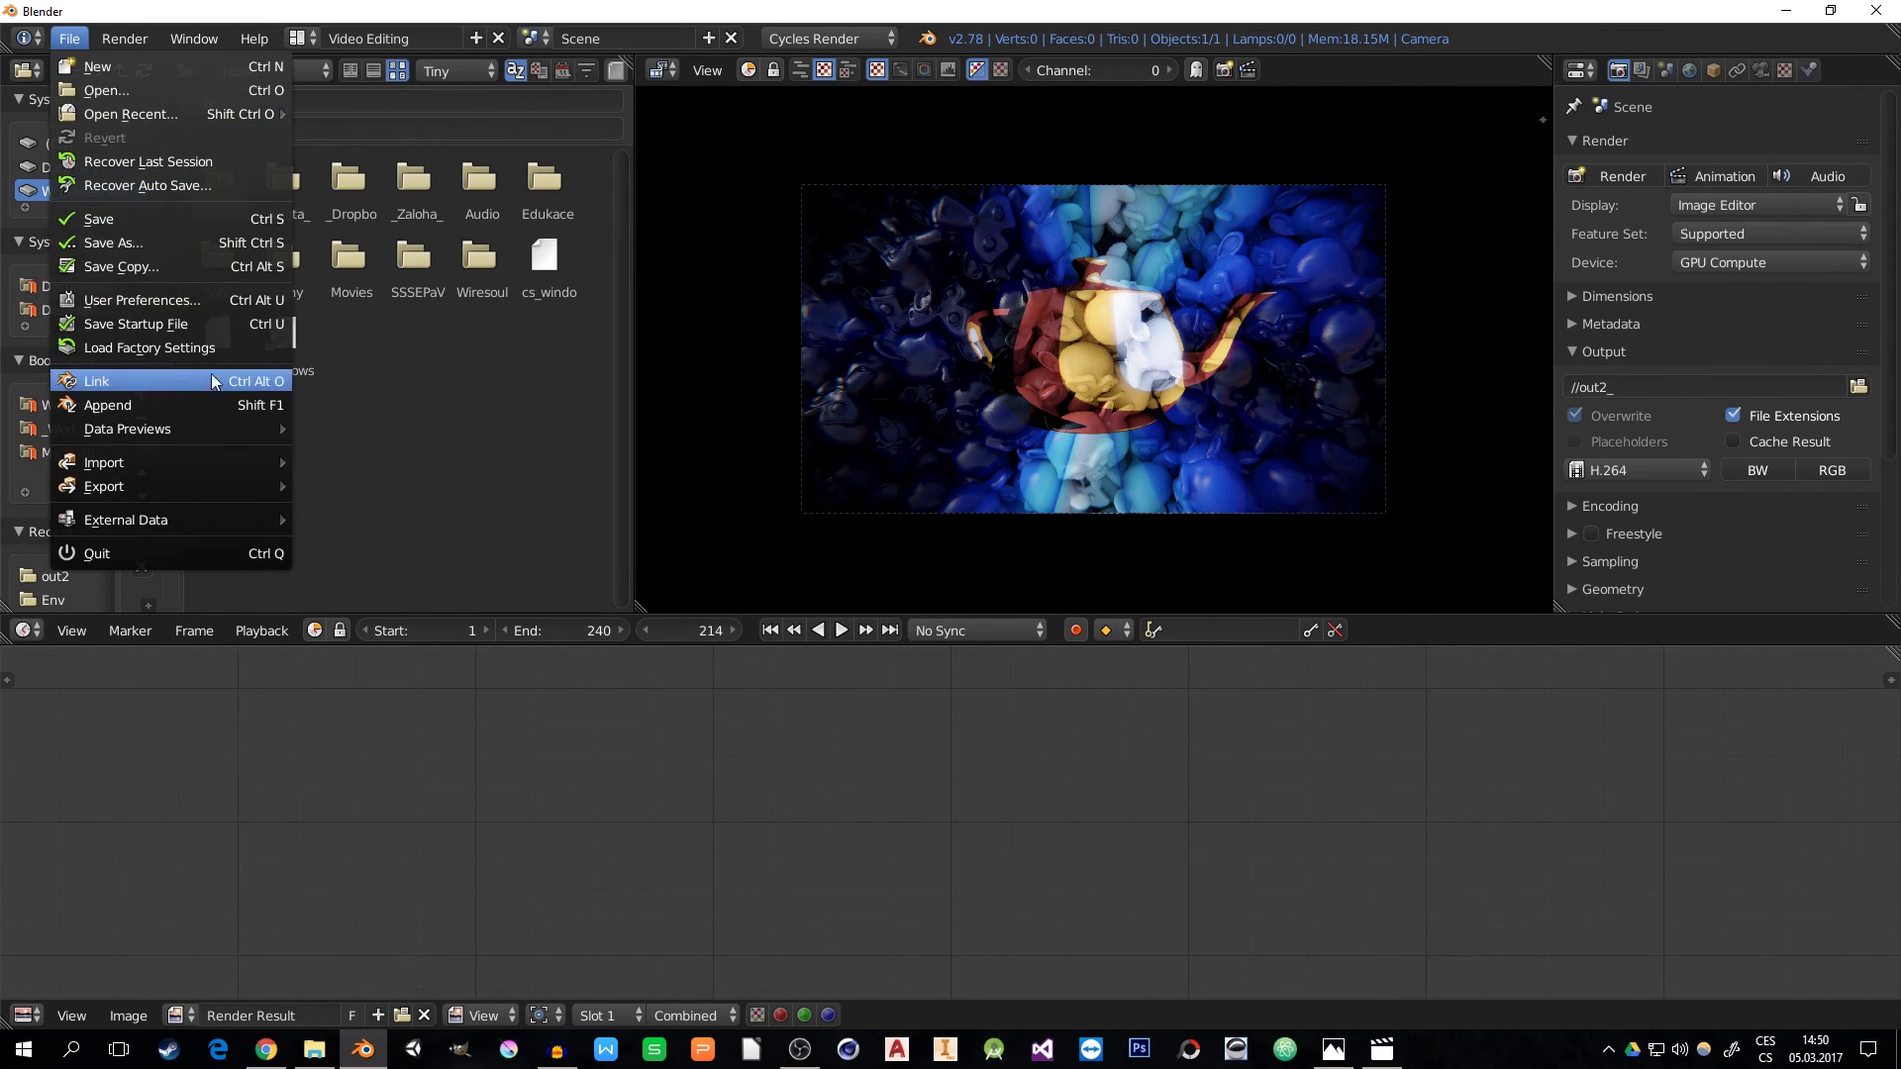
click(165, 244)
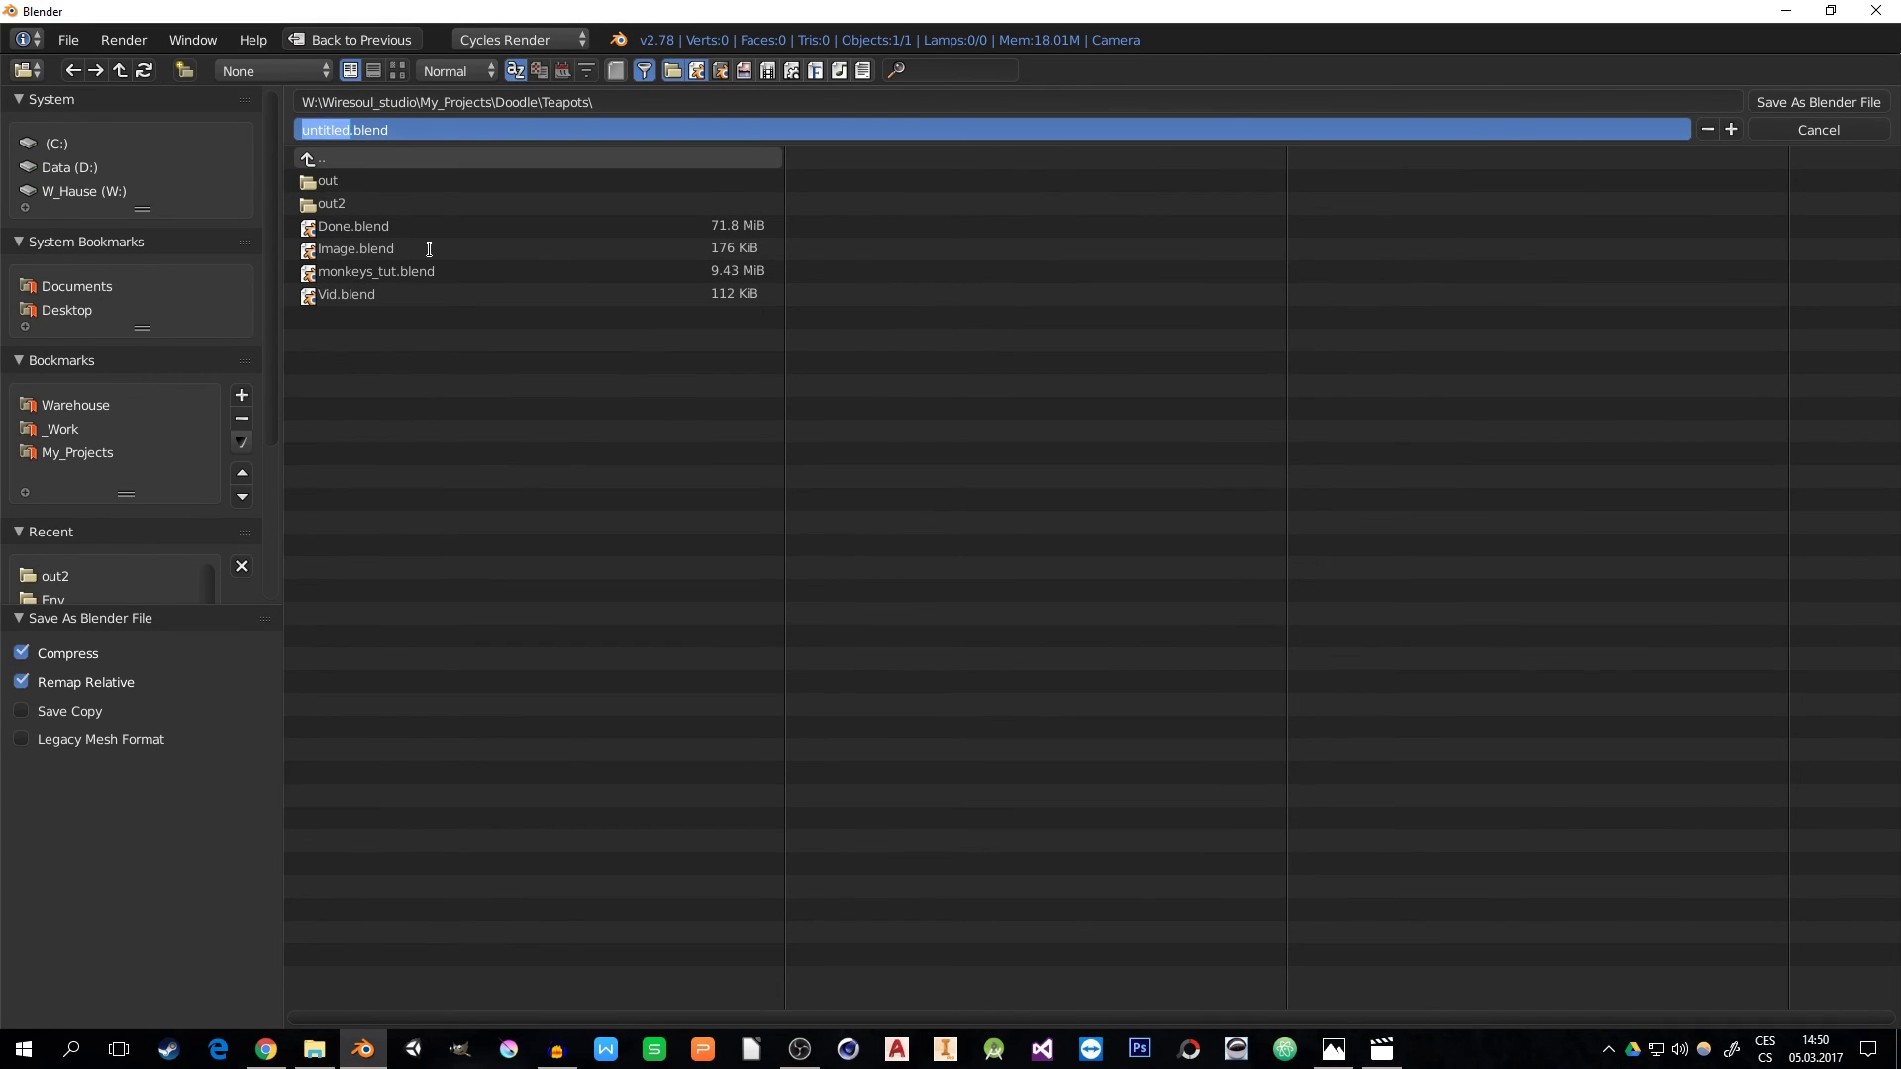
text(video)
text(Edit)
key(Return)
click(1827, 103)
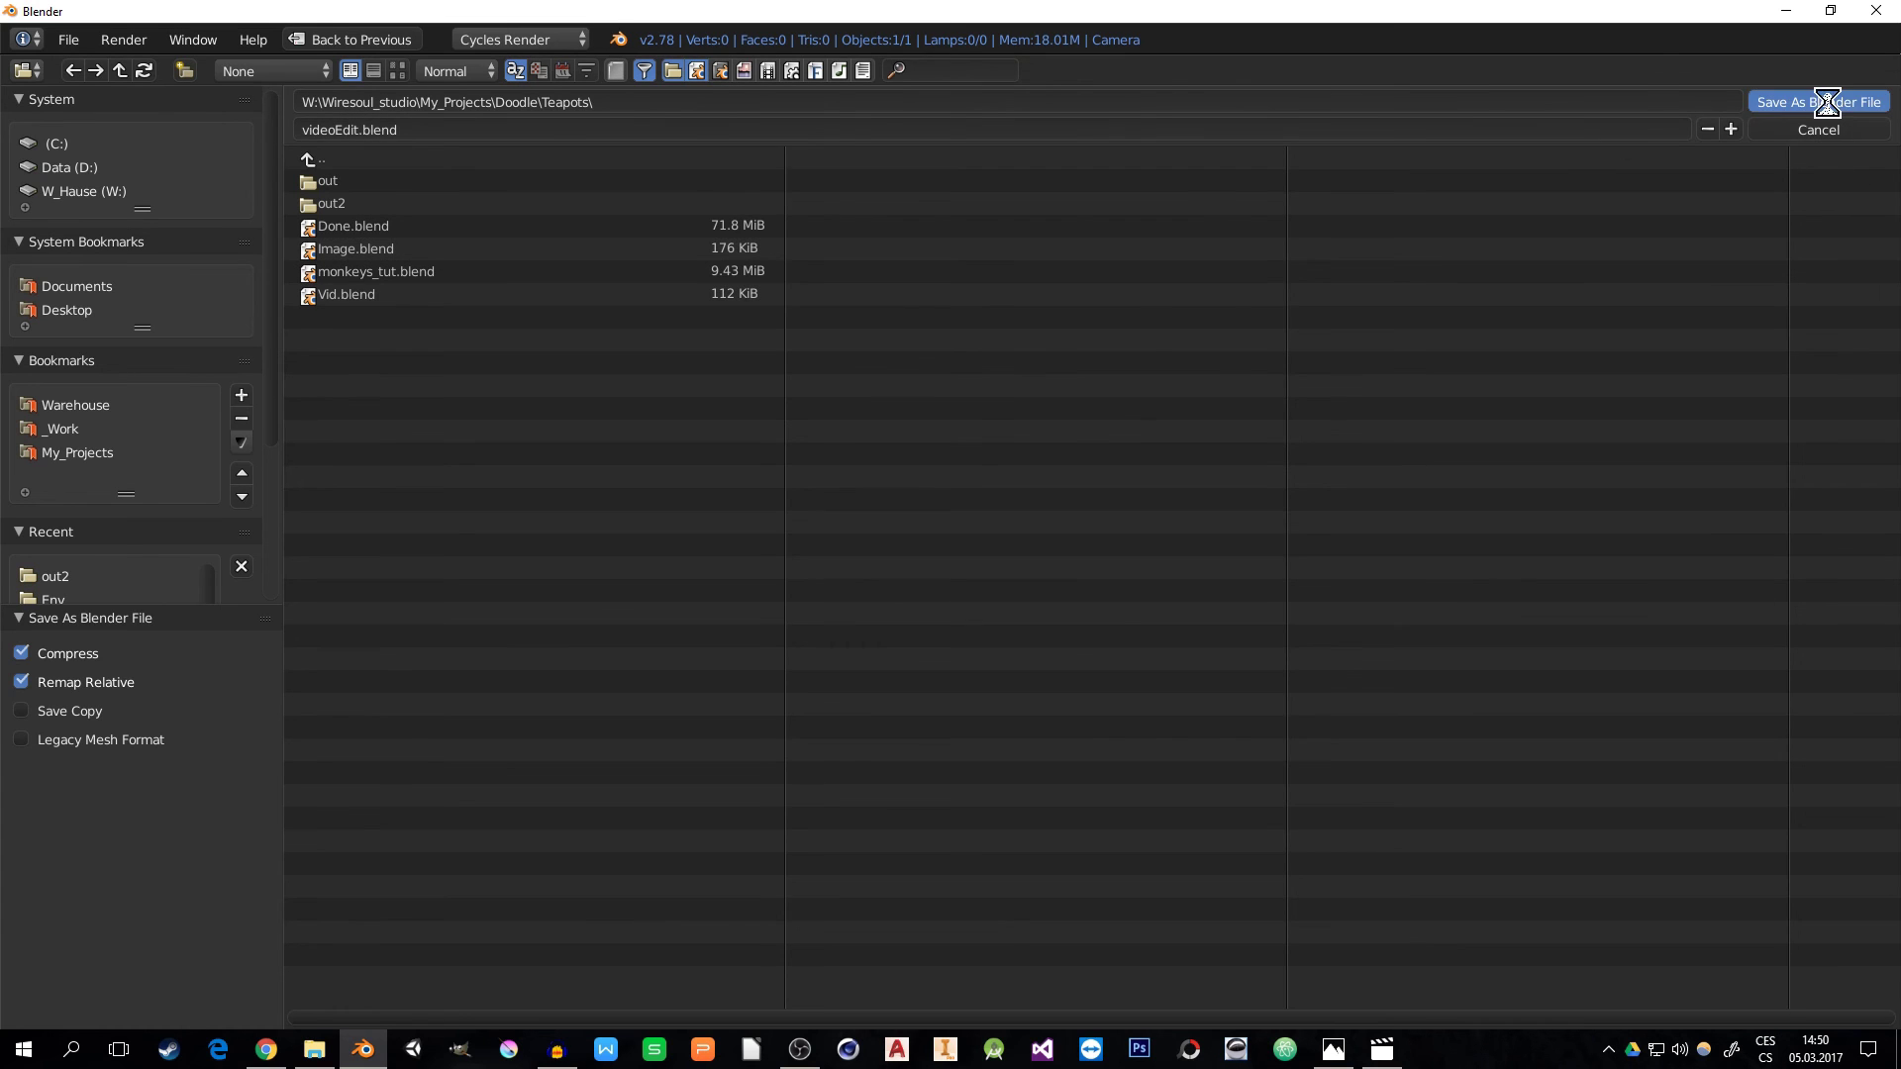
click(1705, 177)
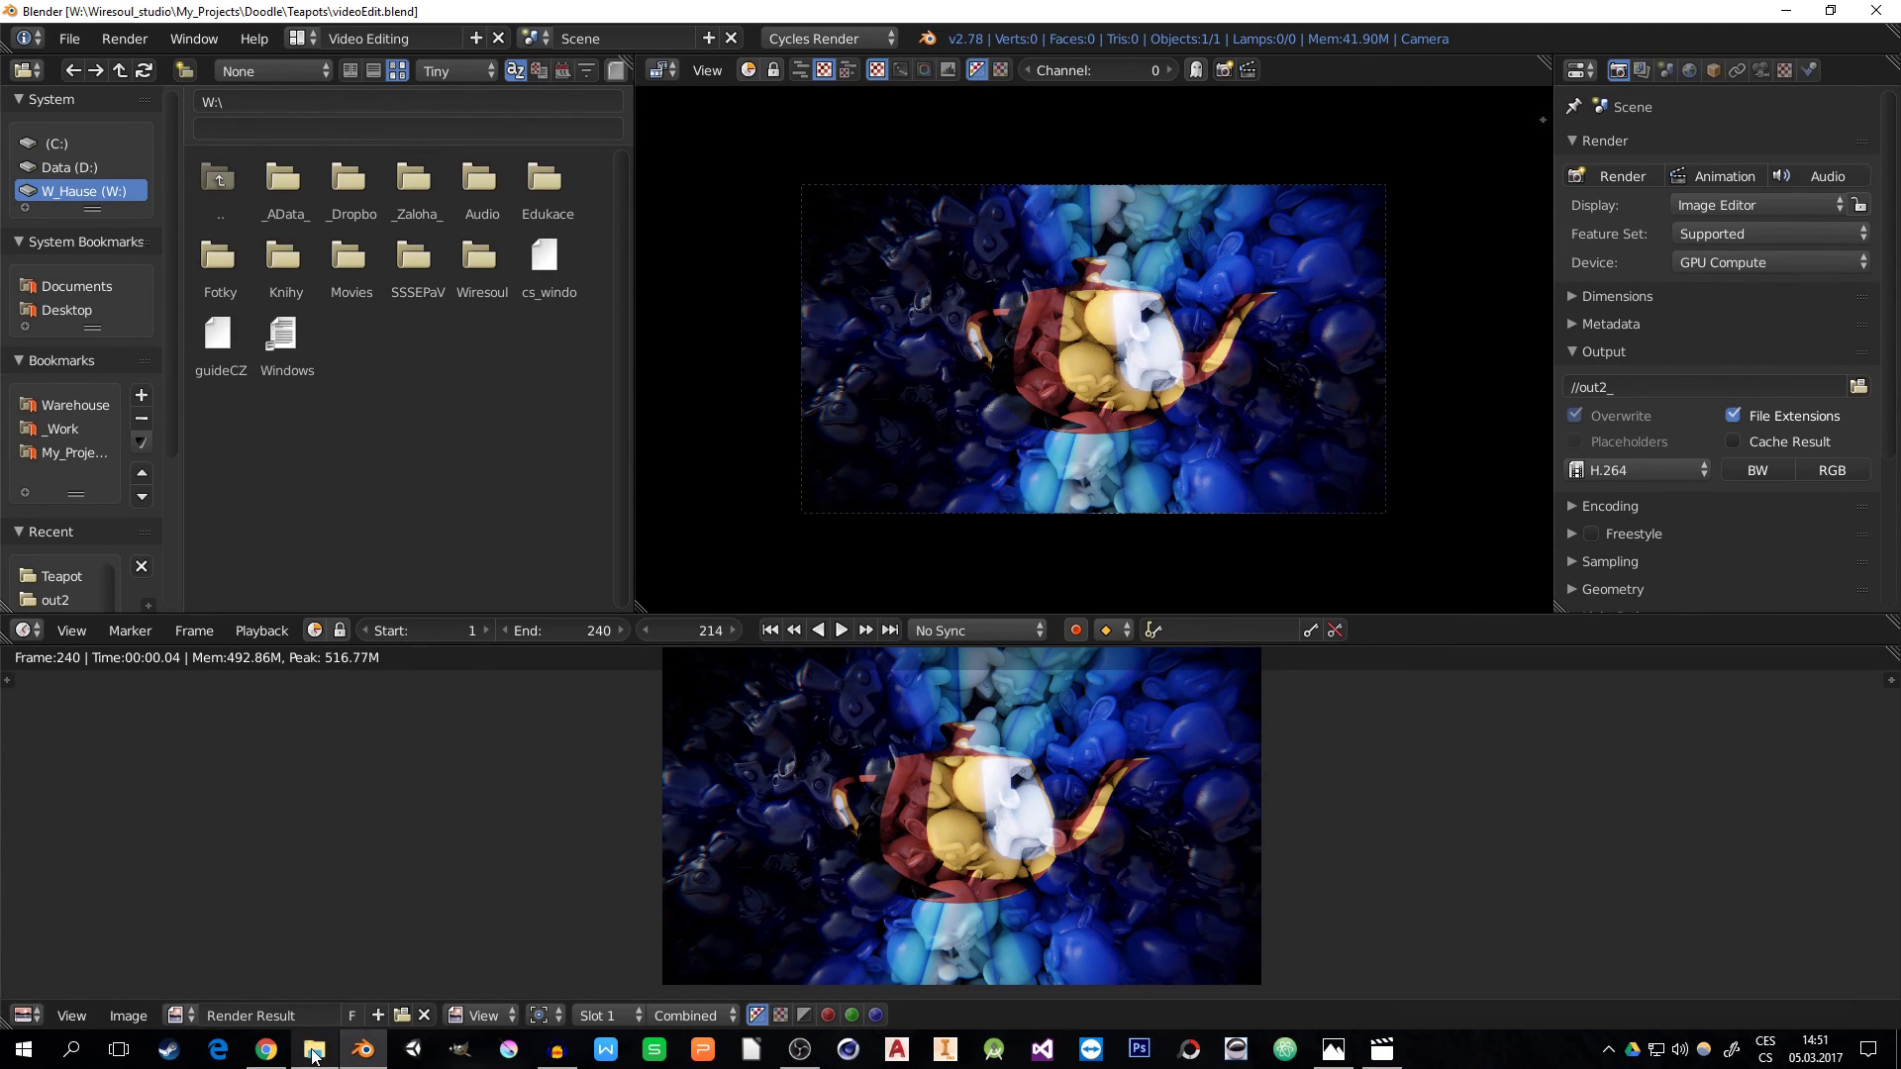
- Switch to File Explorer, open out2_0001-0240.mp4 from the Teapots folder, check its playback near the end, and close the player
mouse_move(314, 1056)
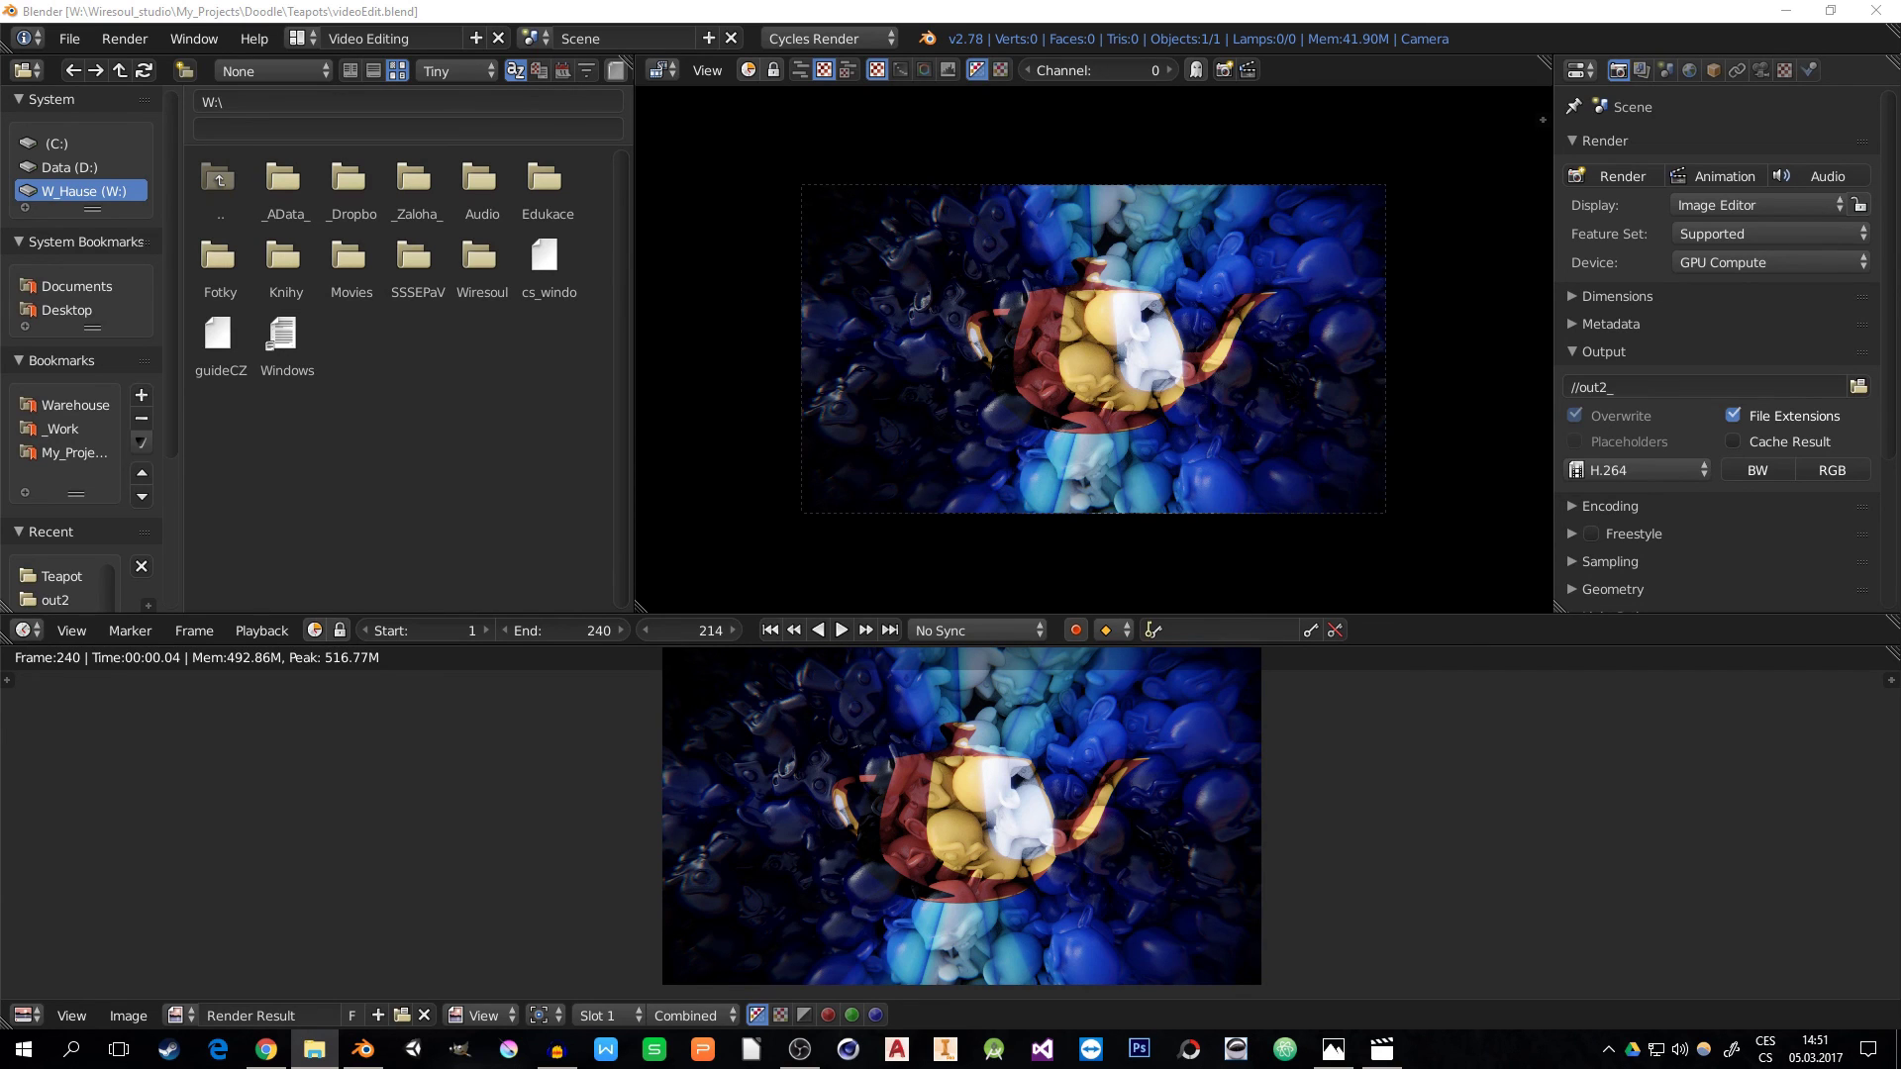
drag(1899, 65, 1233, 130)
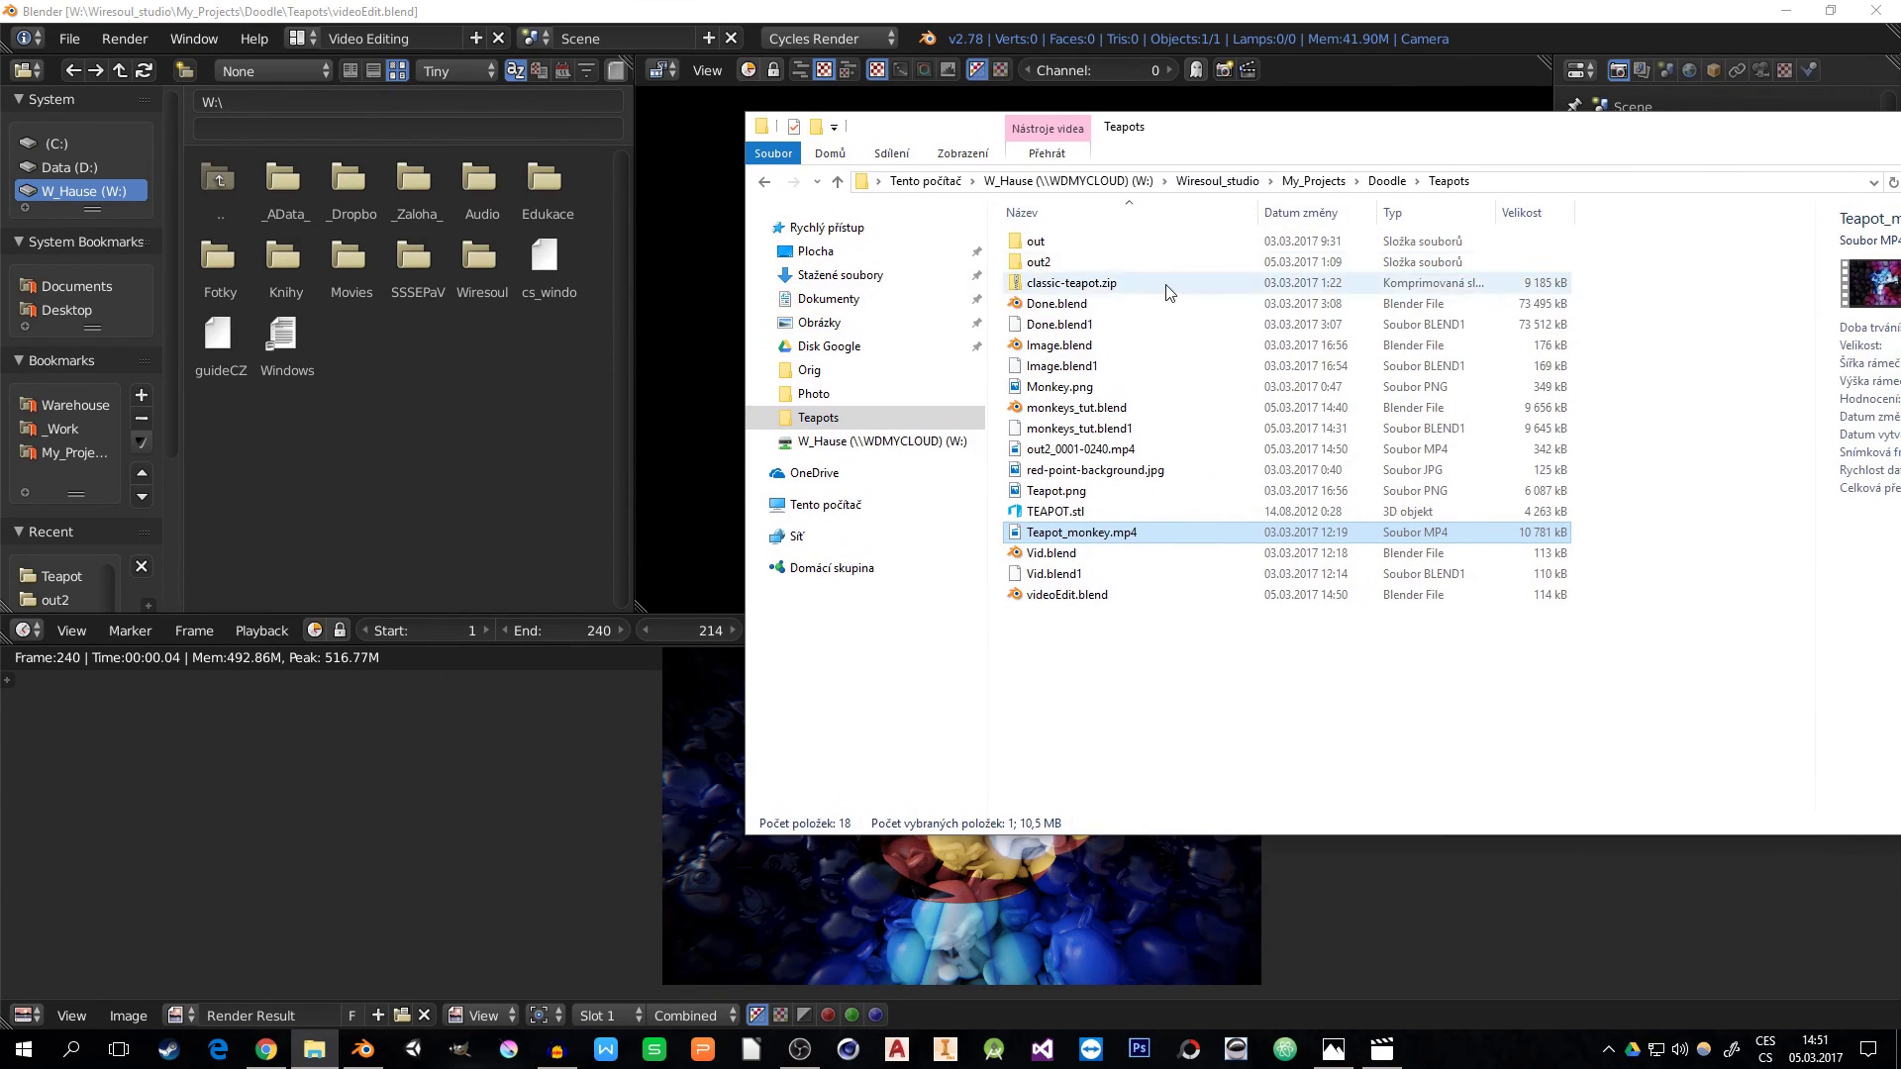
double_click(1062, 453)
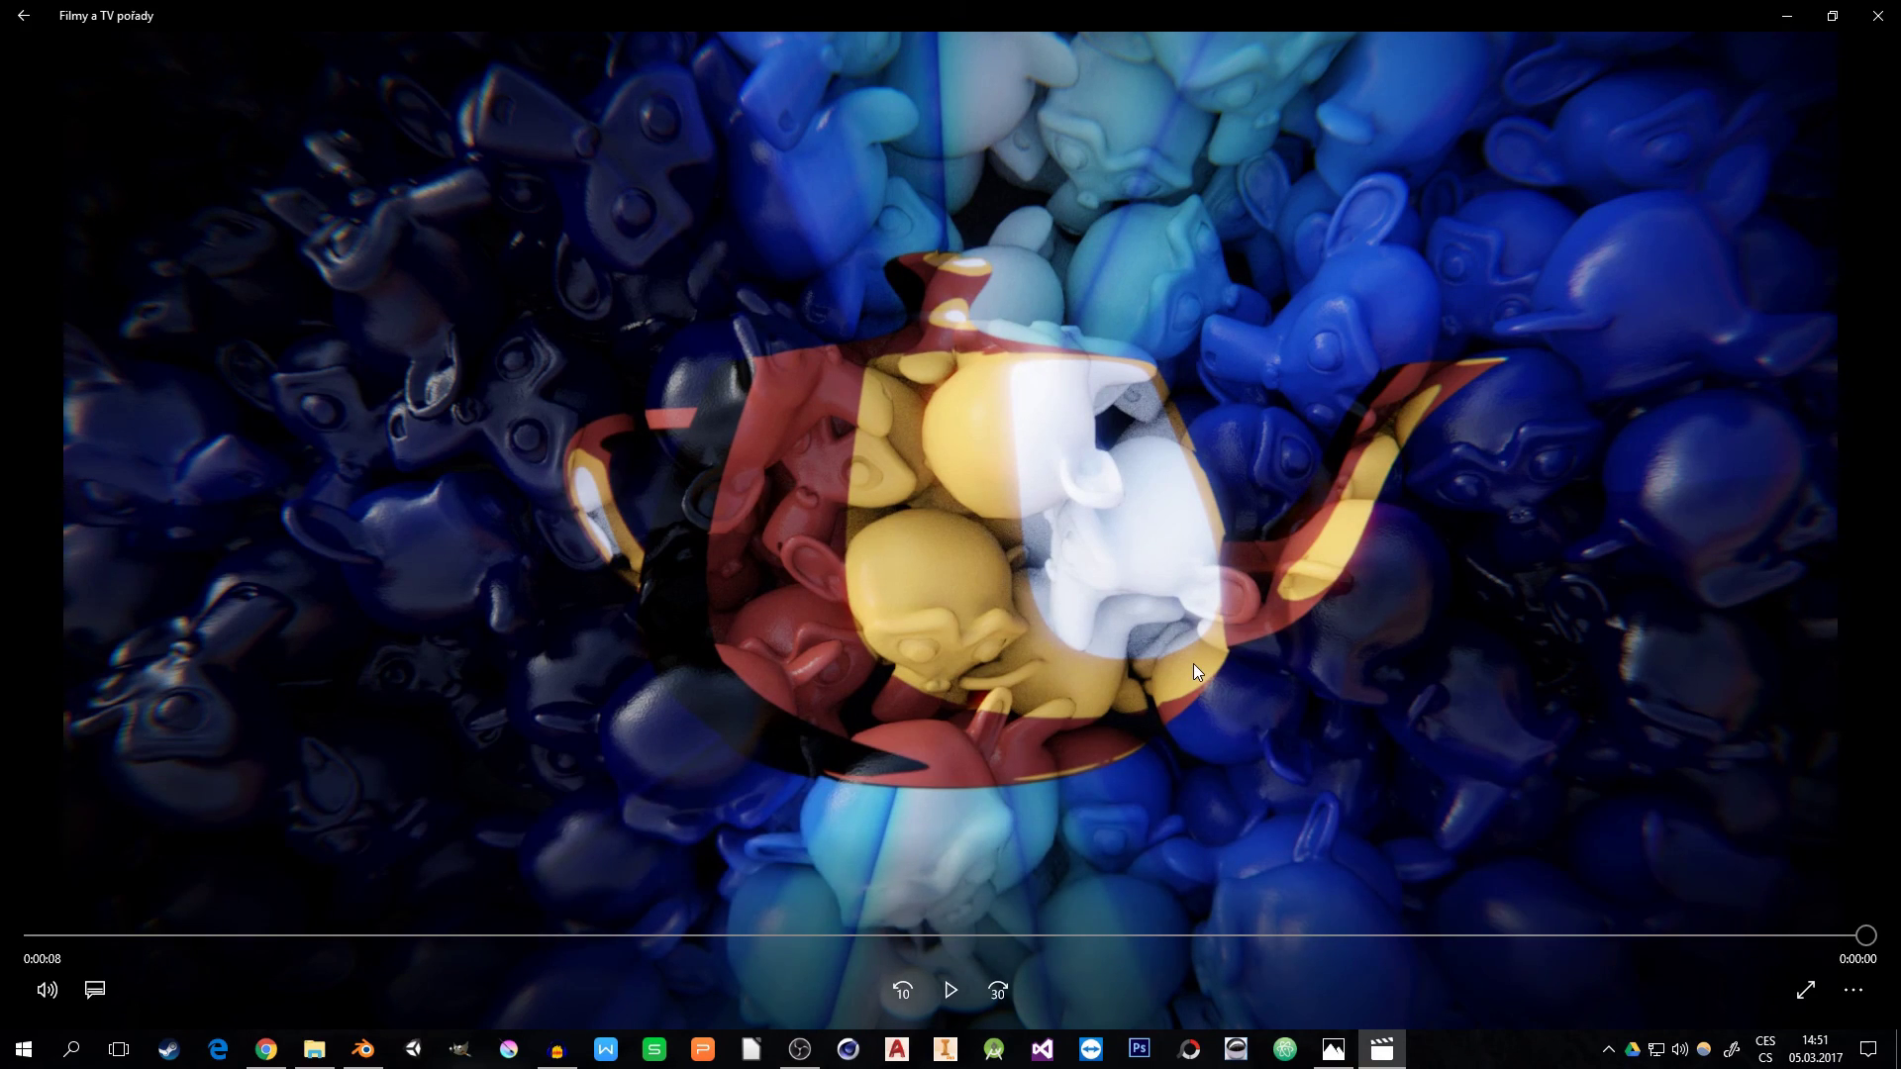
click(1774, 937)
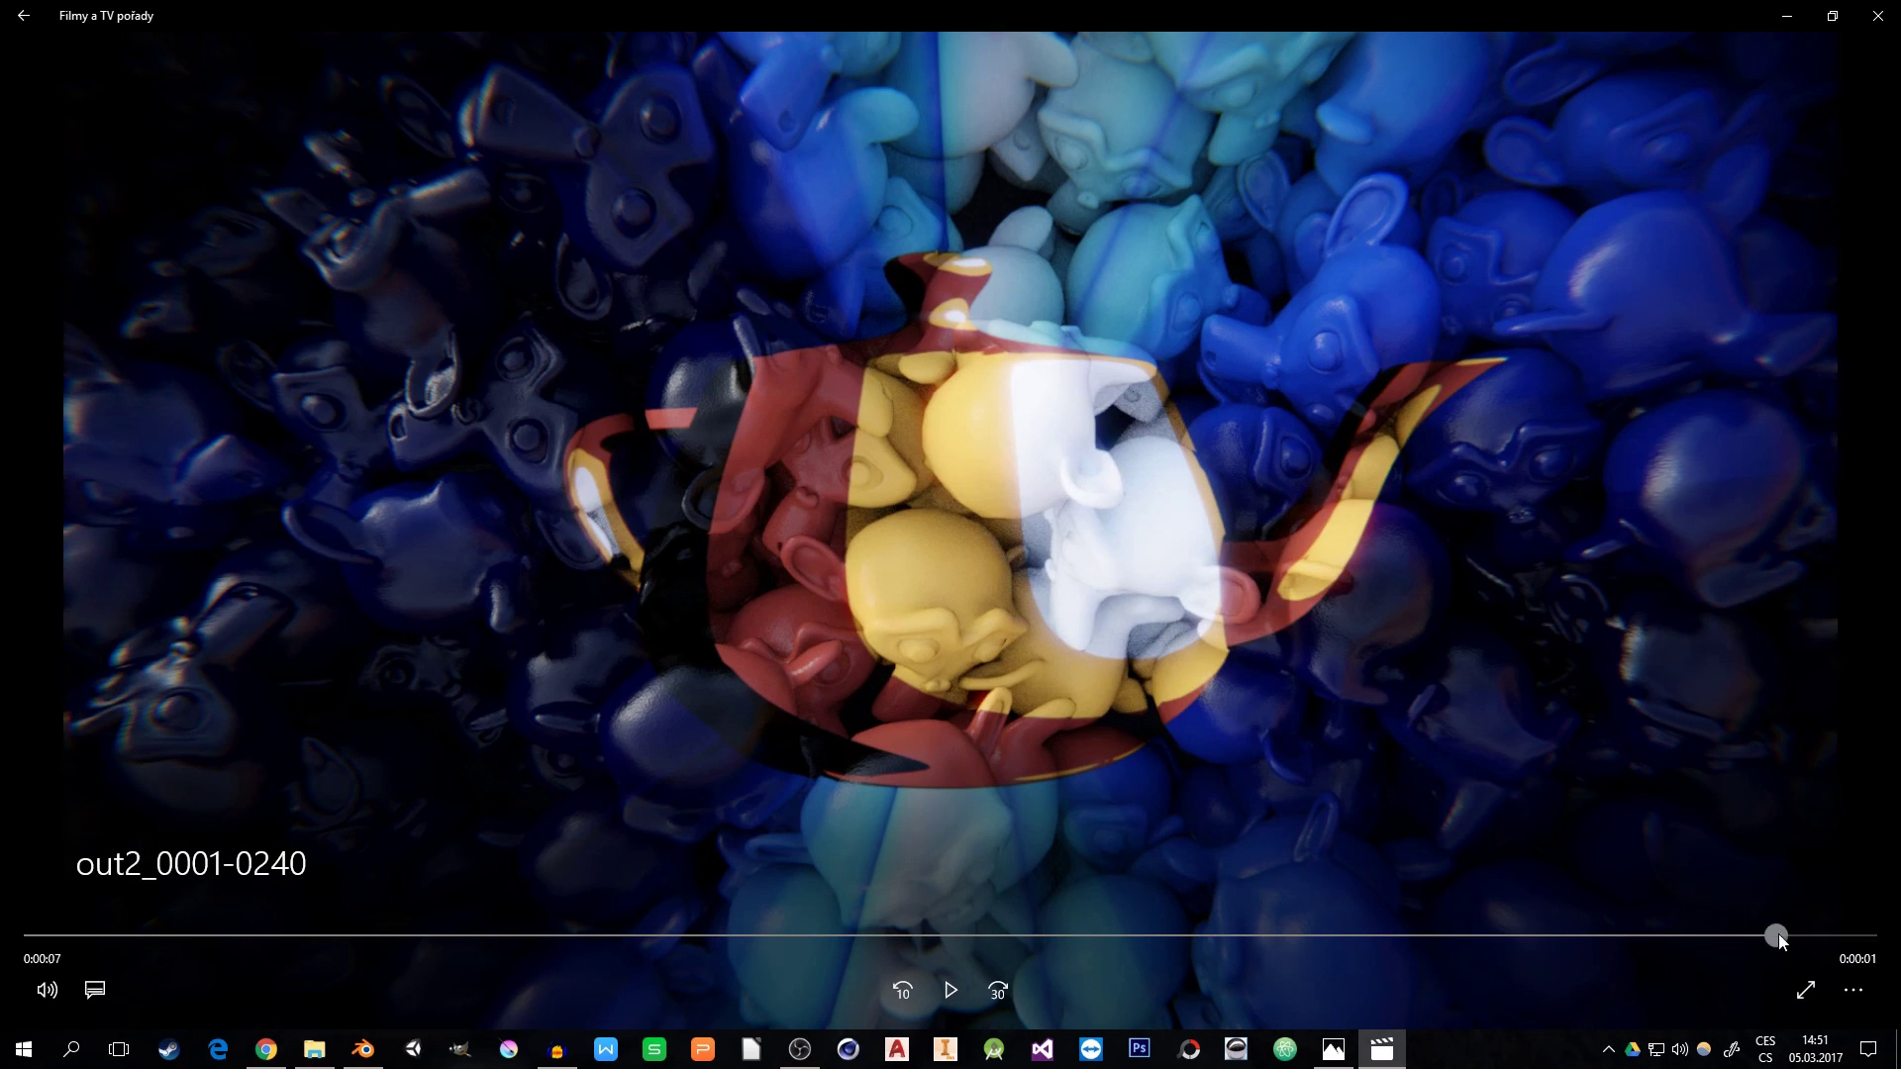
click(951, 991)
click(961, 988)
click(1865, 24)
click(1055, 6)
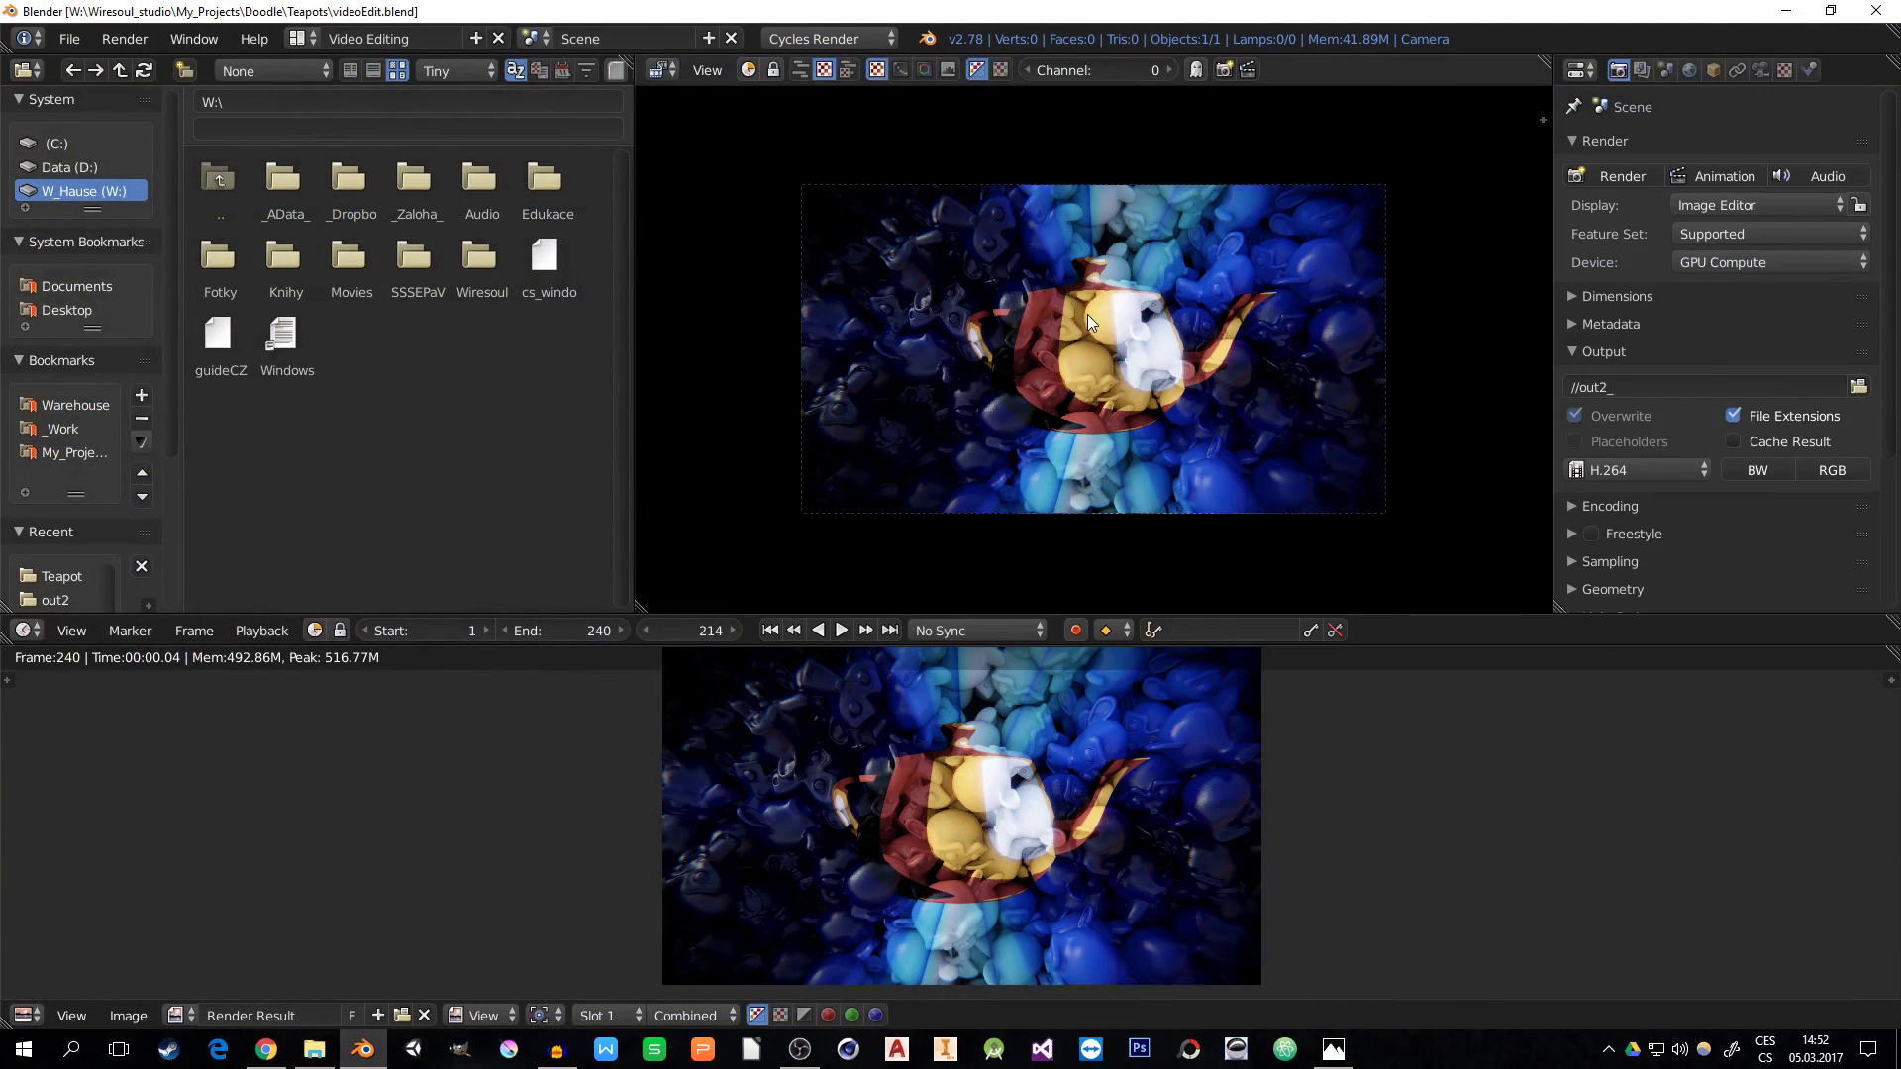